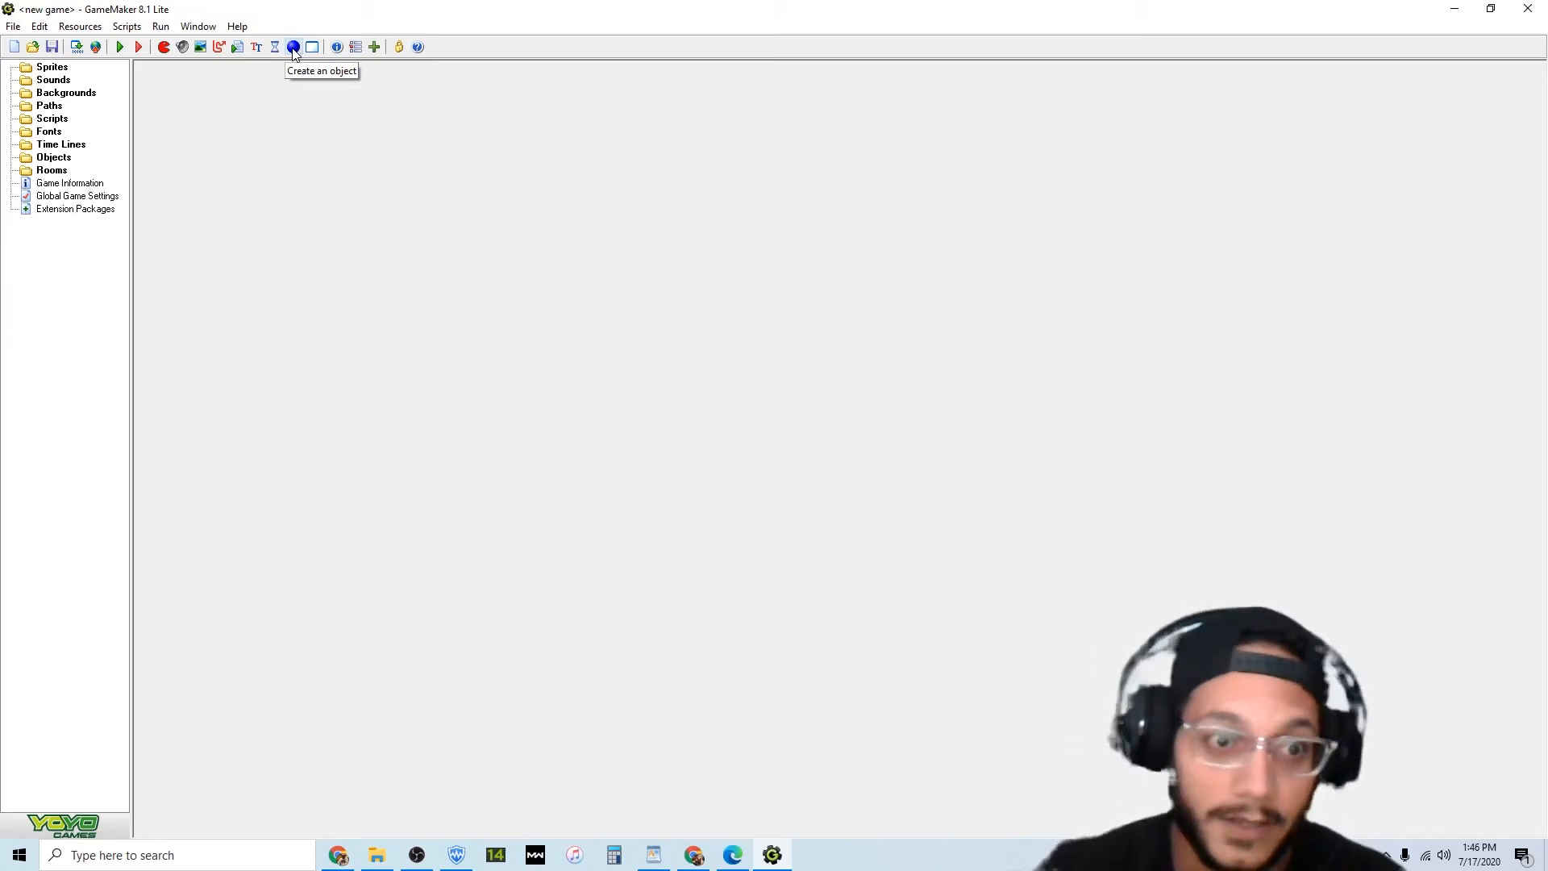
Create an object named hero and start a new sprite for it.
left_click(294, 46)
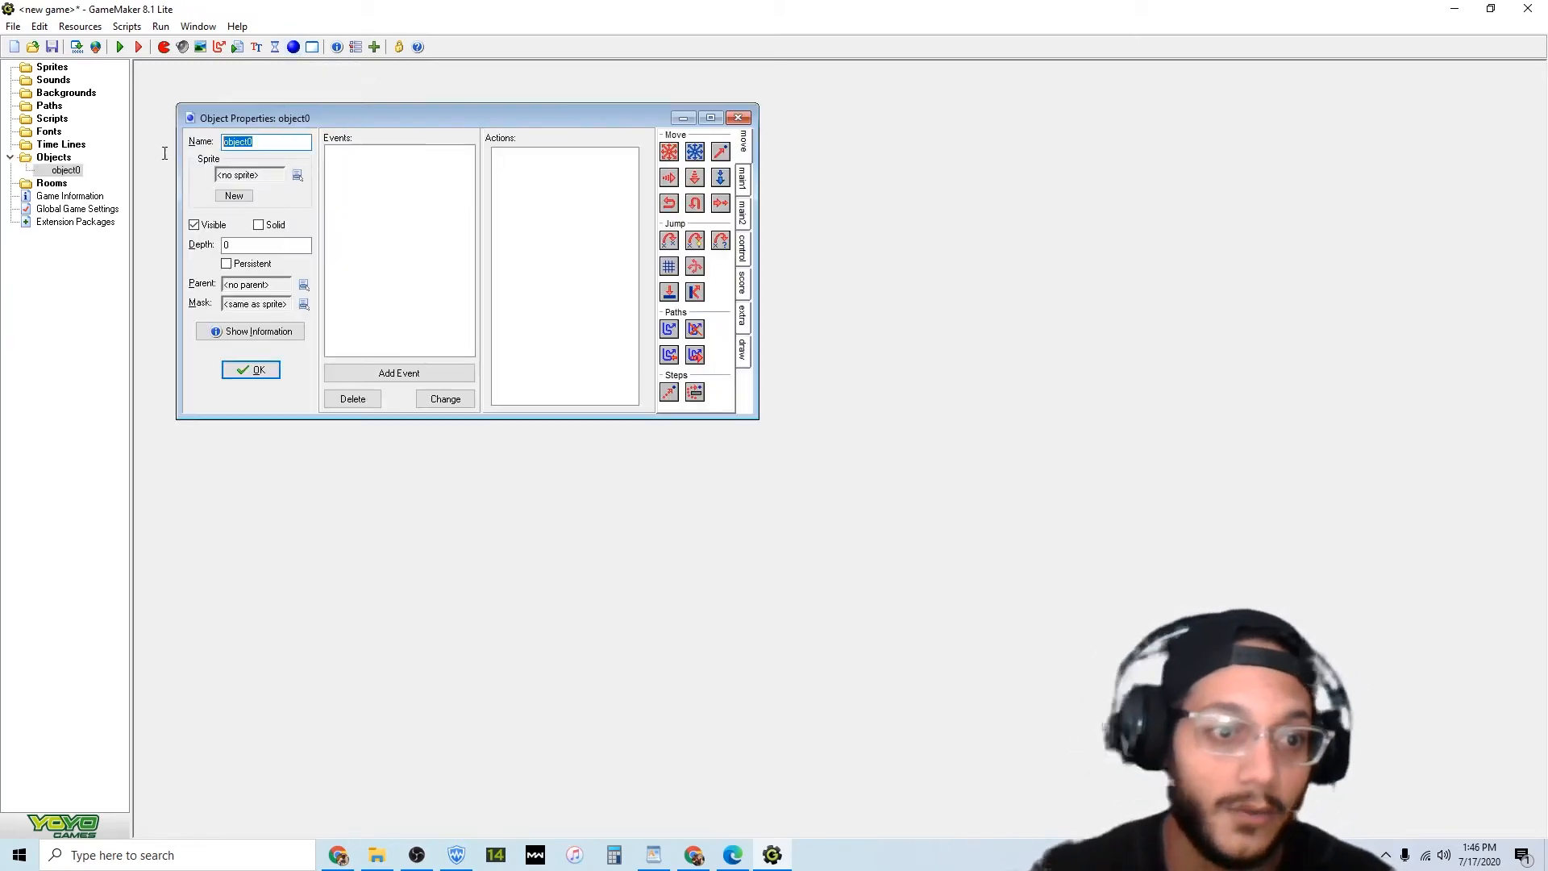
type("hero")
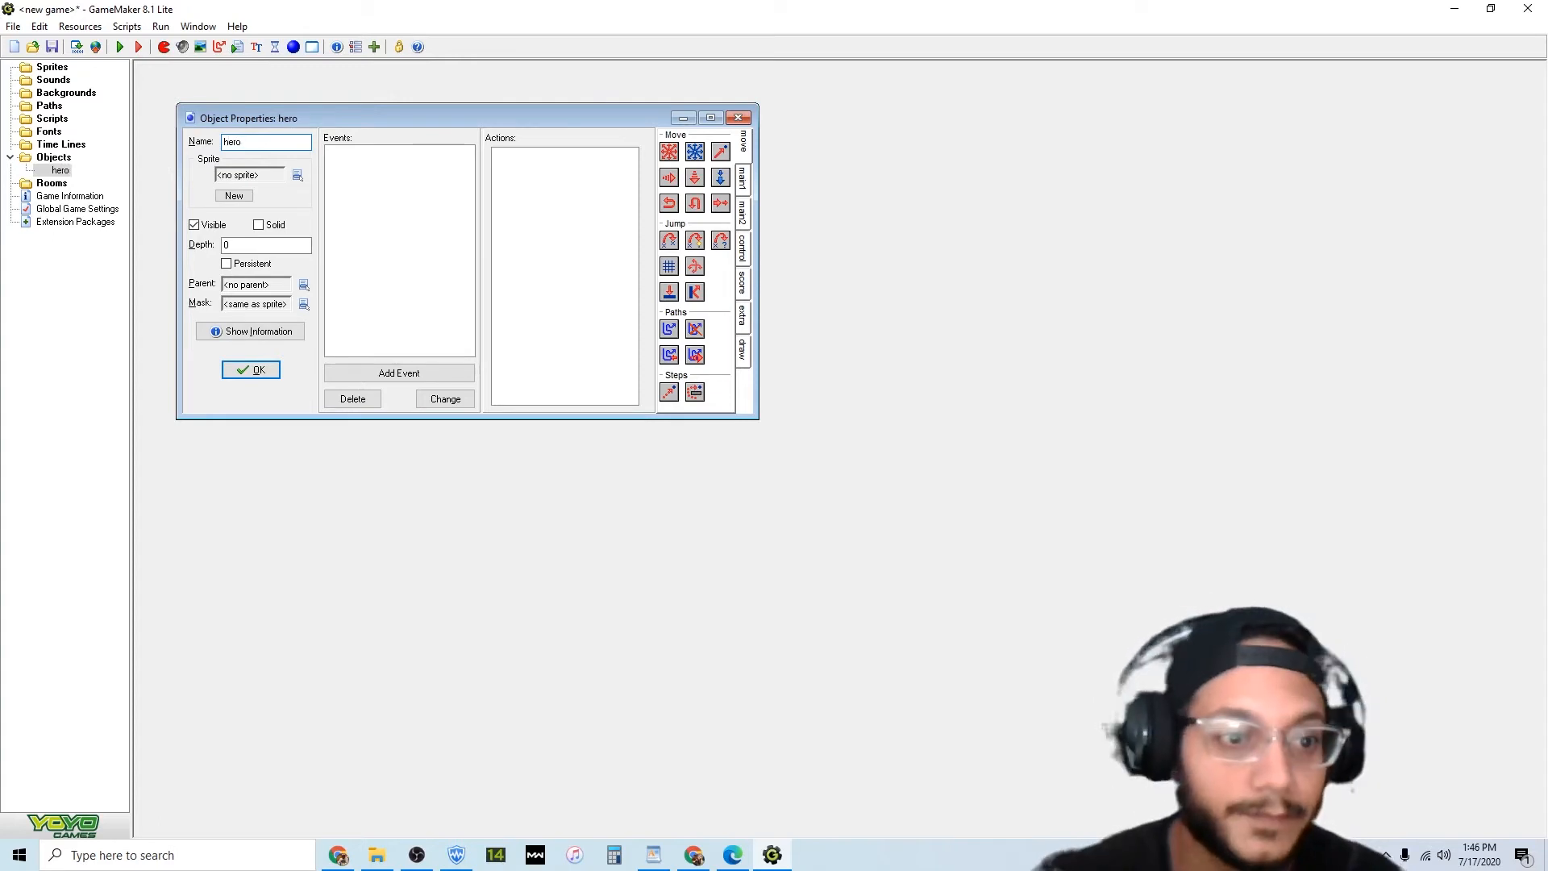
left_click(299, 176)
left_click(236, 196)
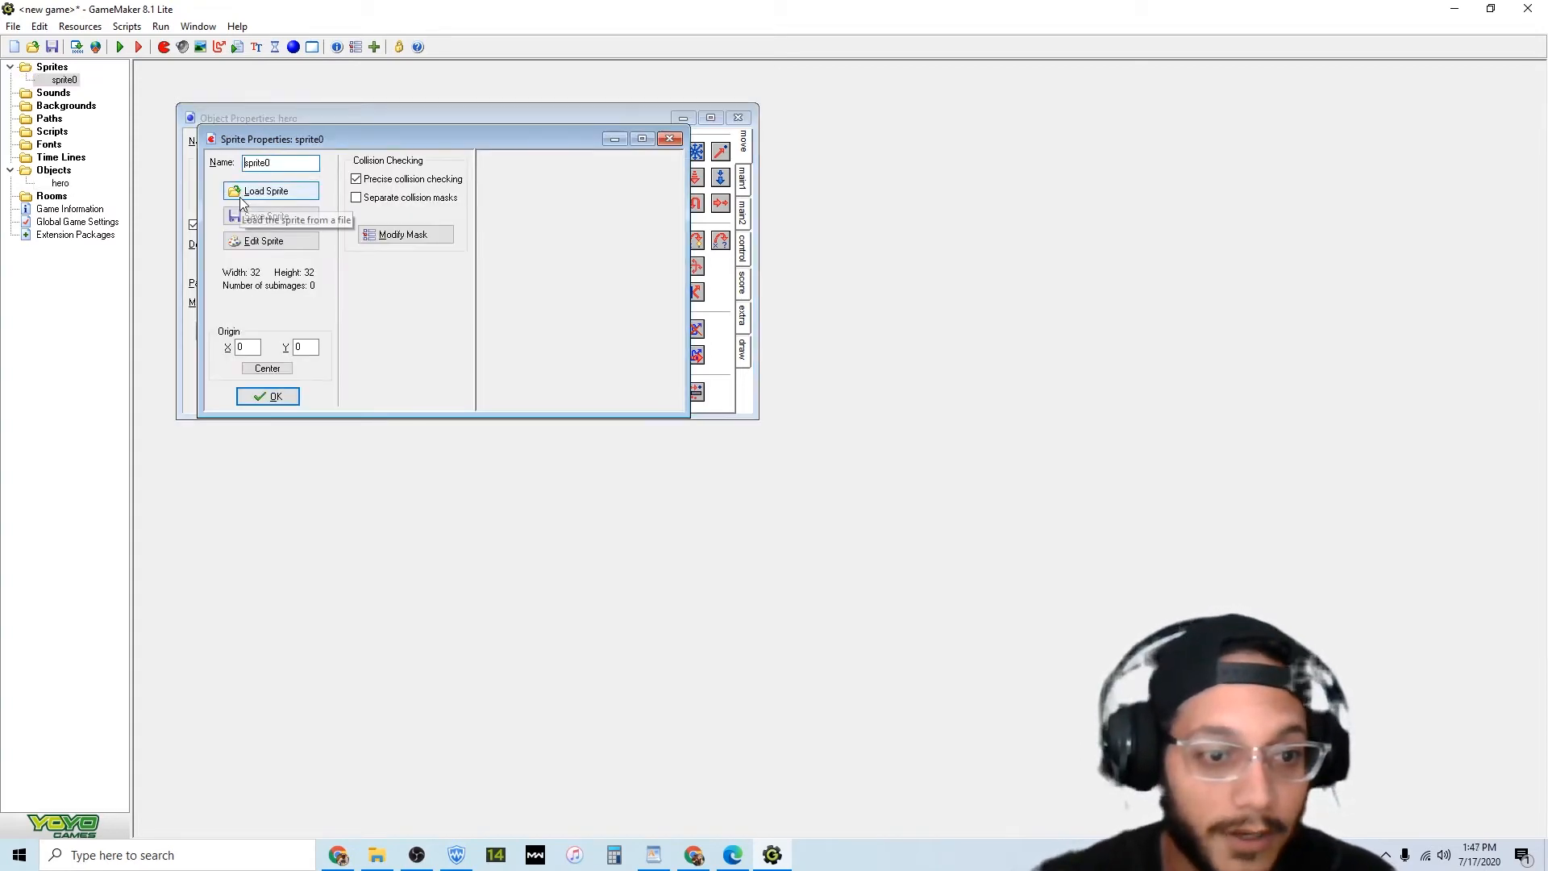
Load ba_fly2.gif from the Monsters folder as the hero's sprite, with its origin centered on the image.
left_click(242, 196)
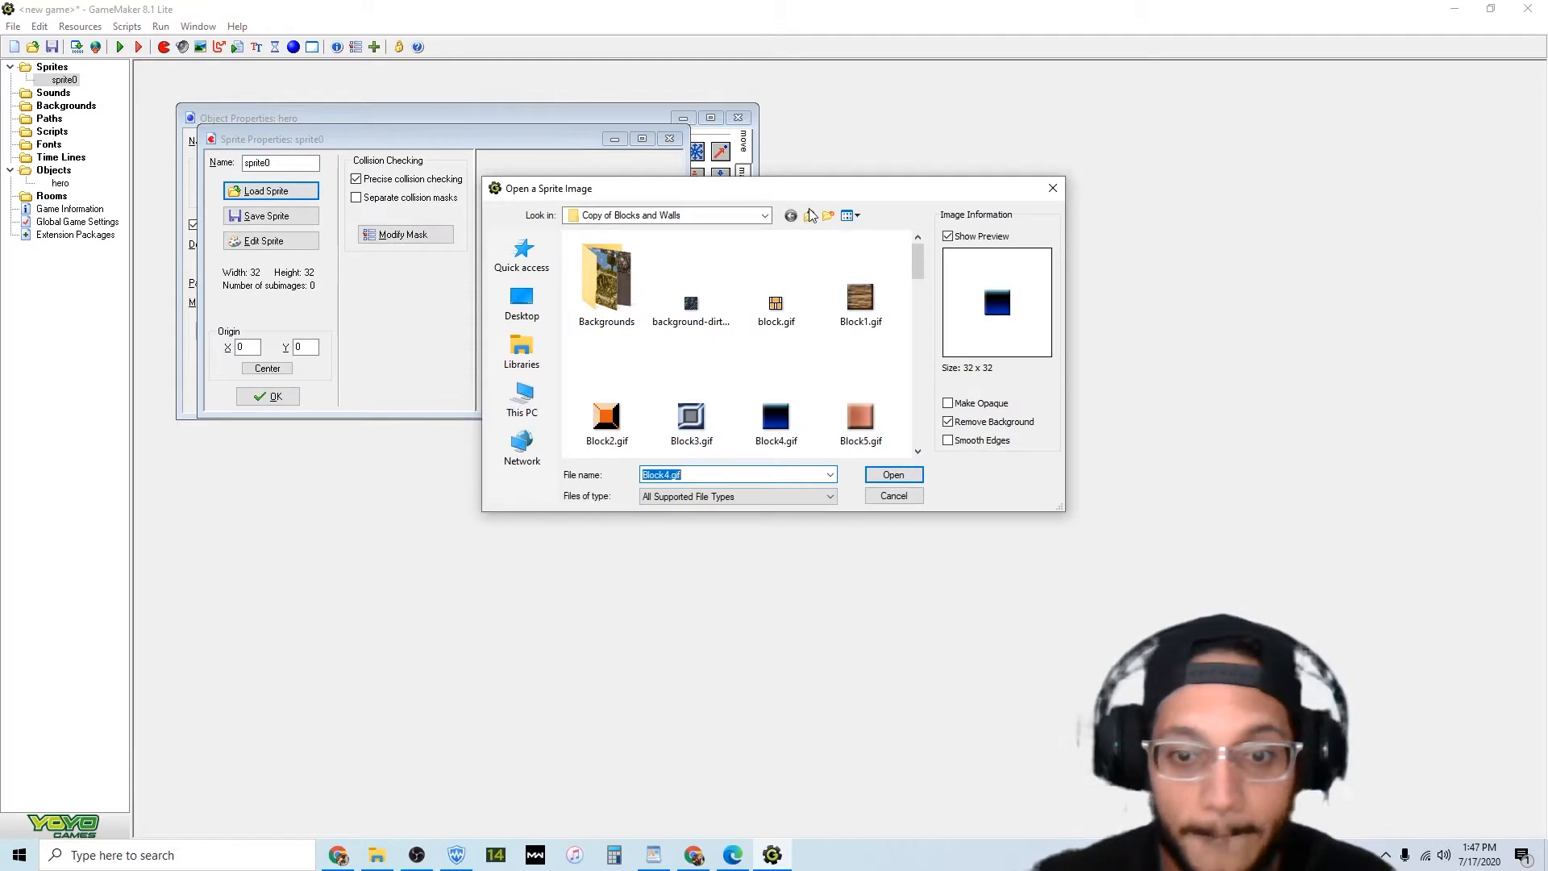
left_click(810, 215)
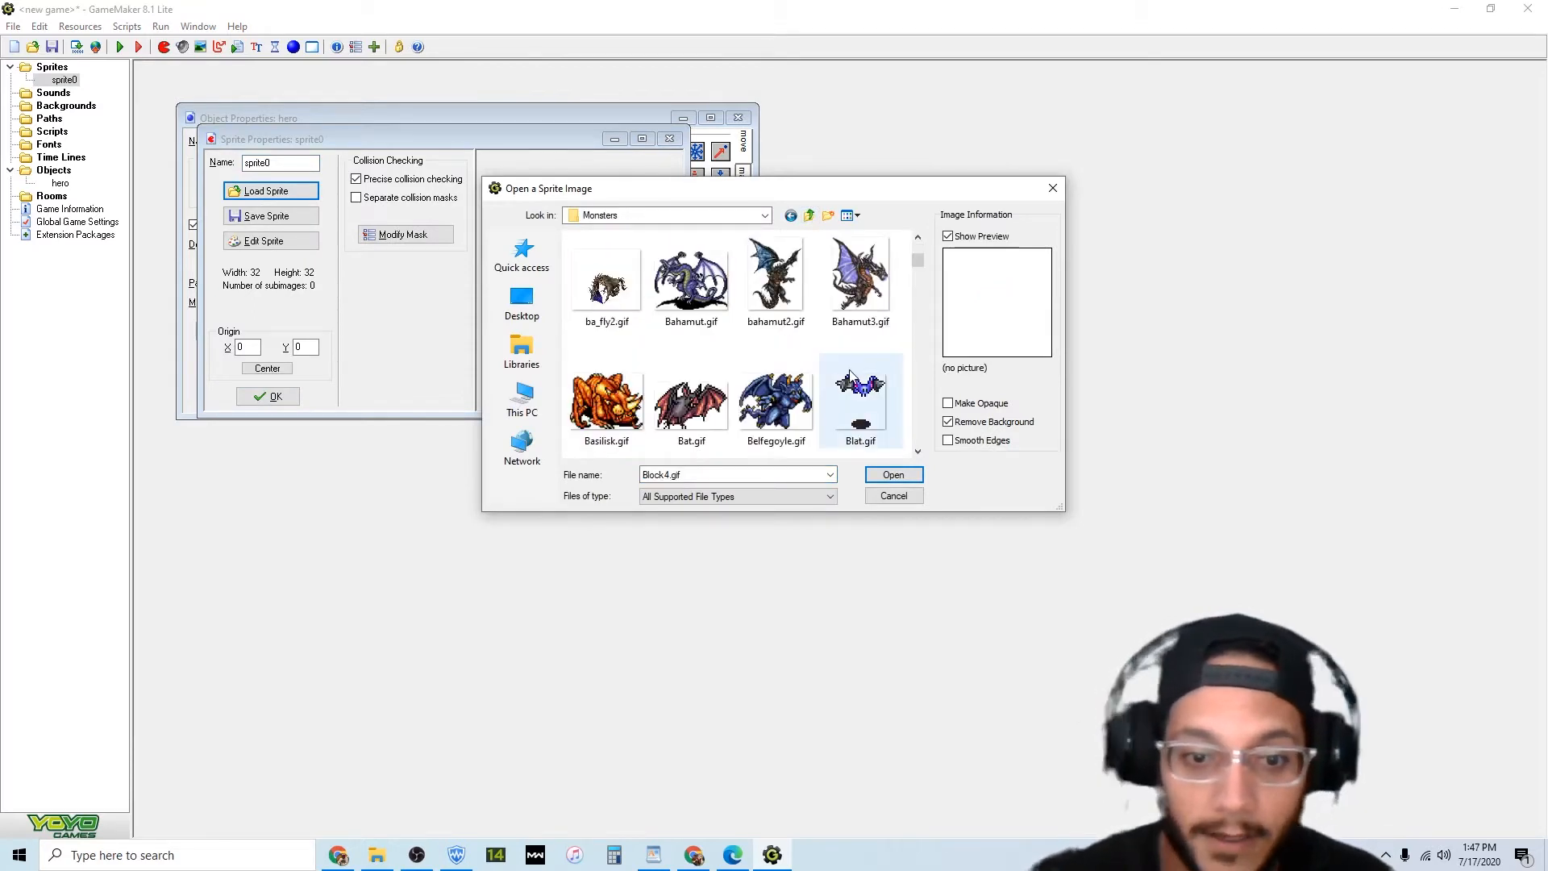
scroll(851, 376, "up", 2)
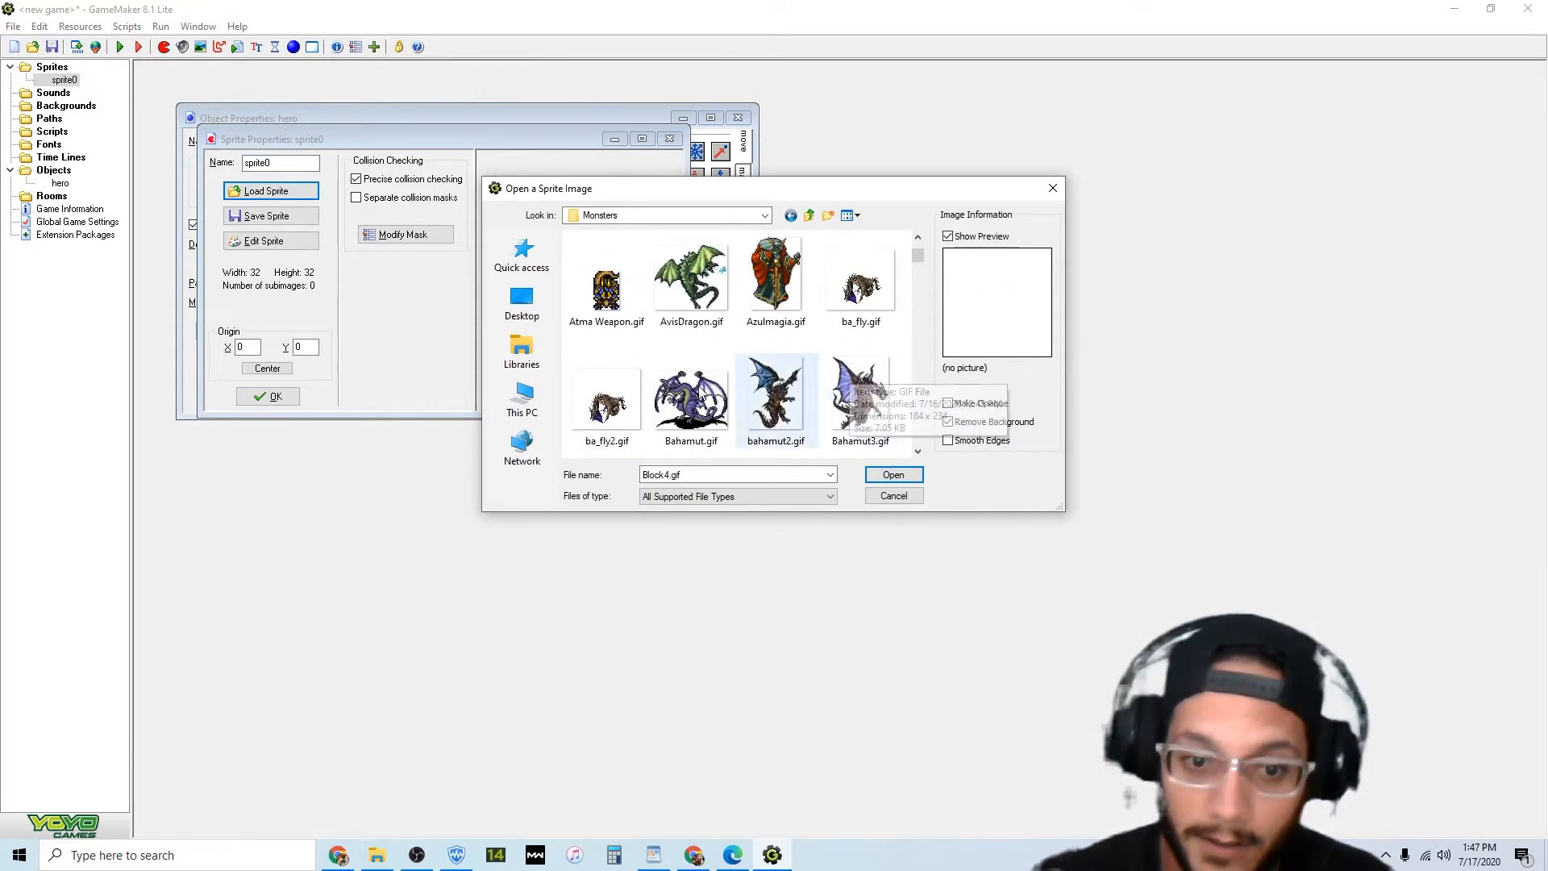
left_click(607, 403)
left_click(893, 476)
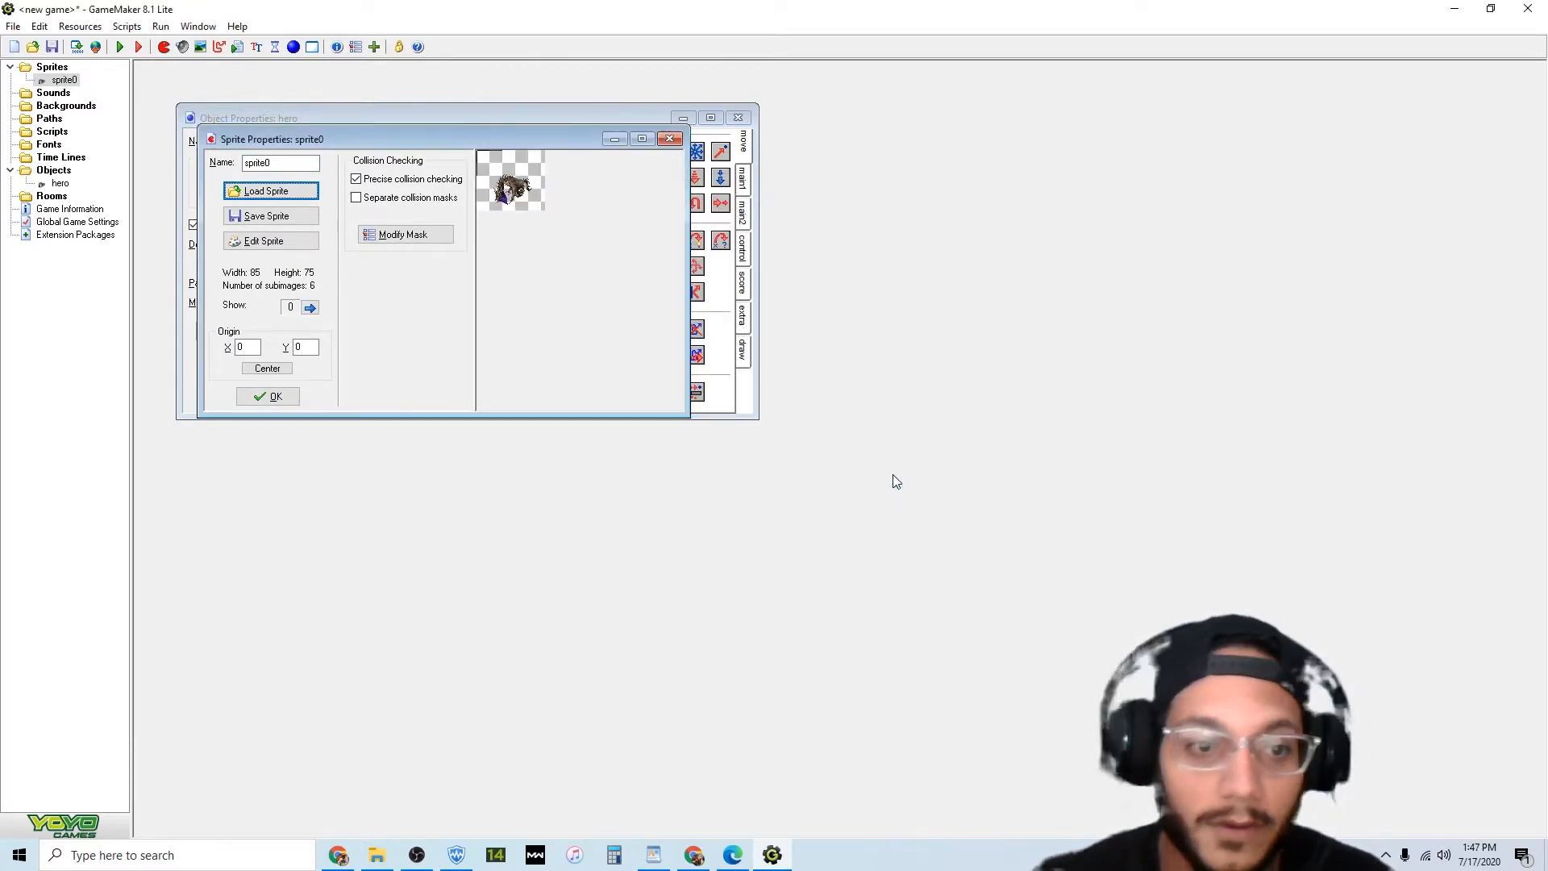
left_click(263, 370)
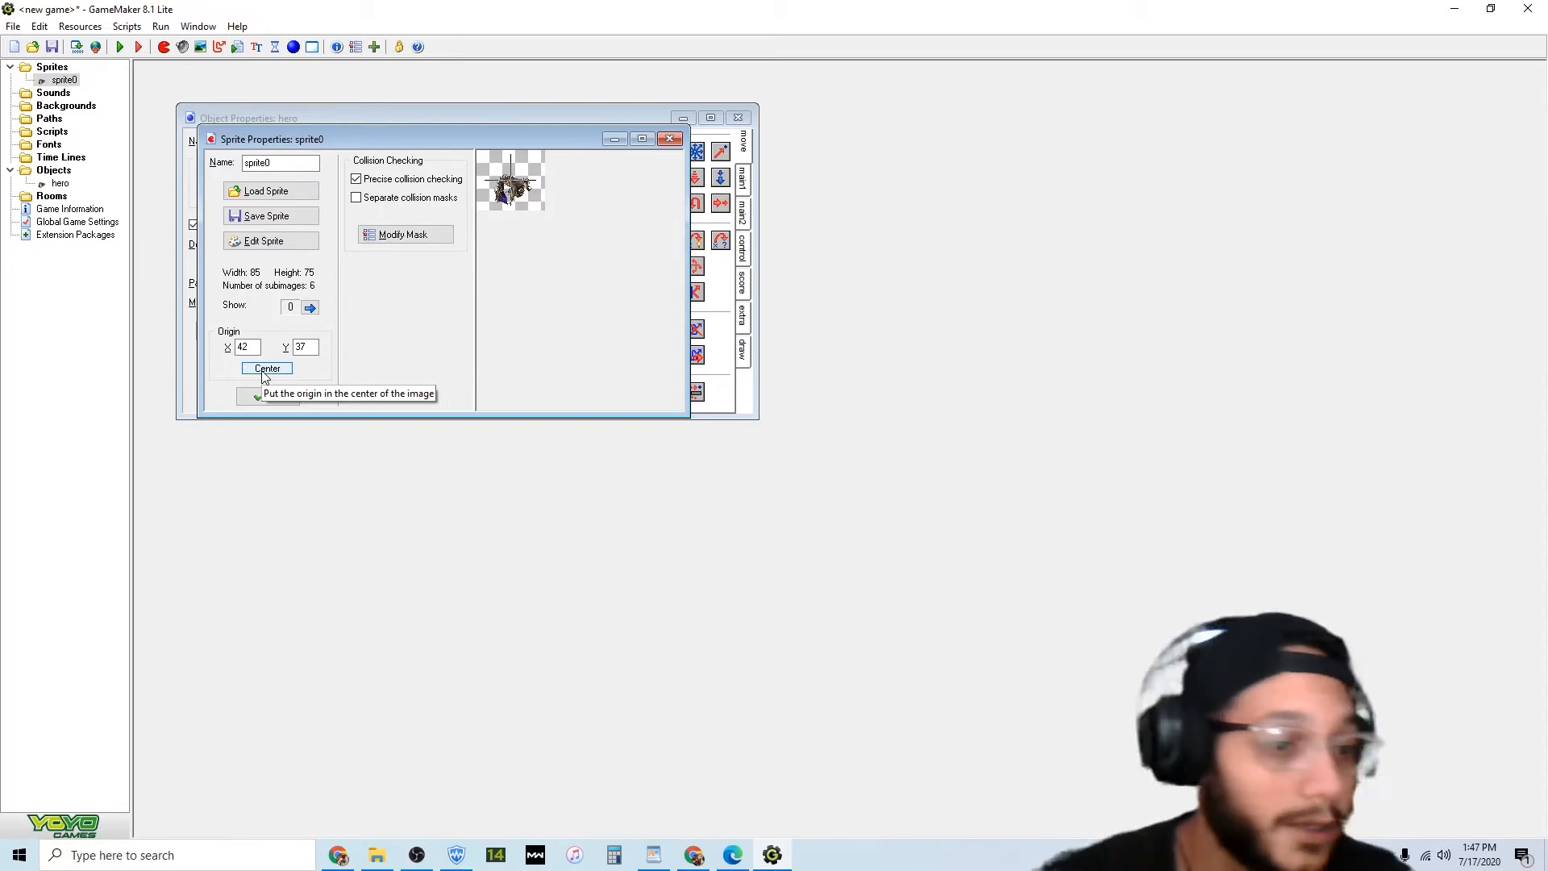
left_click(259, 397)
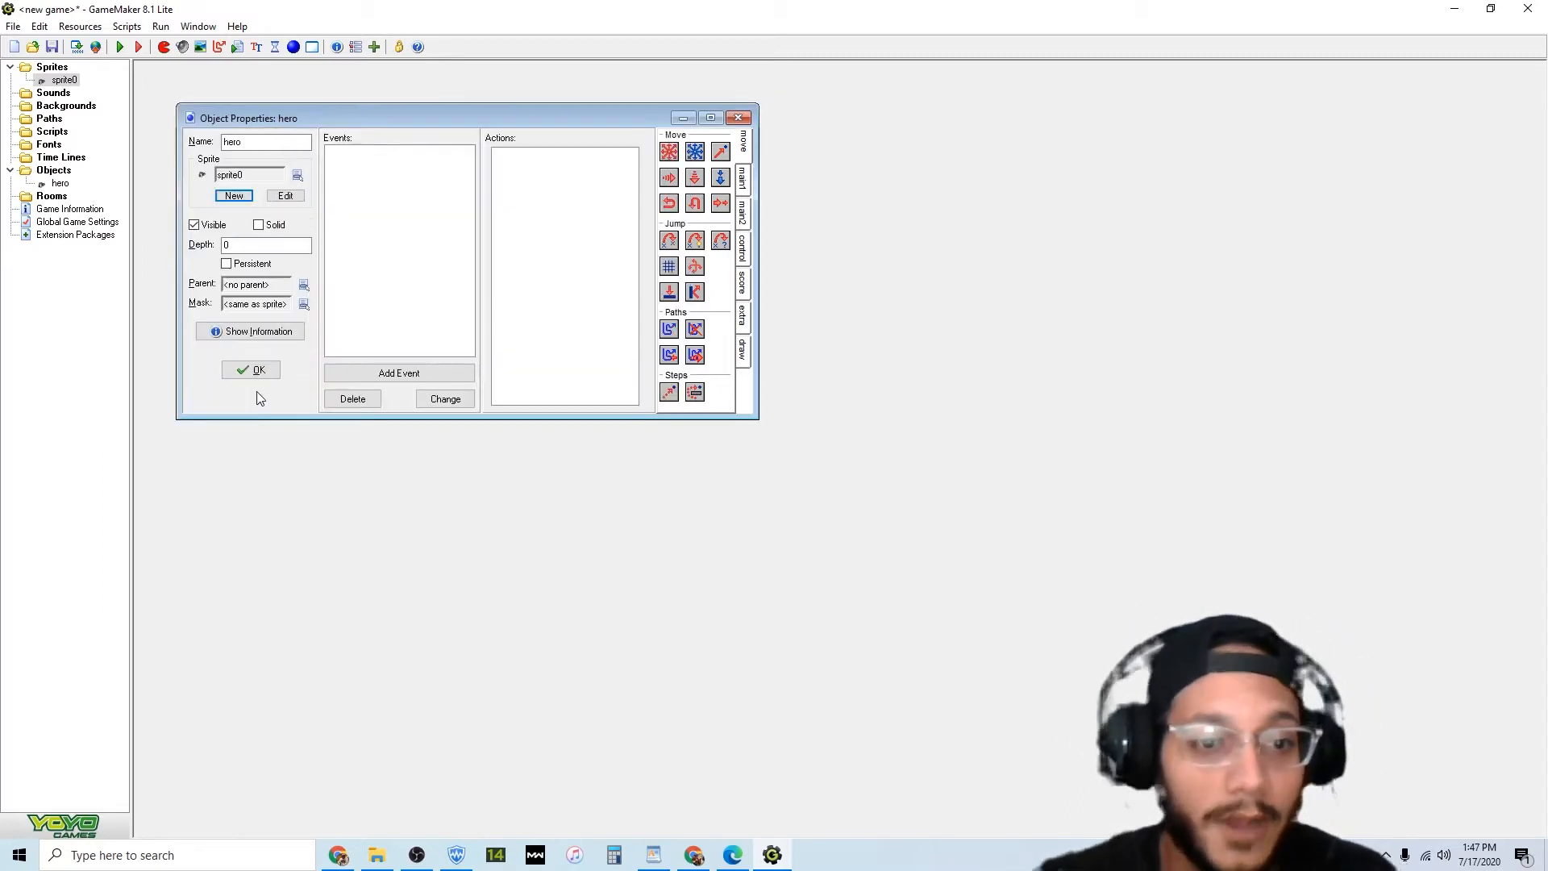
Add a keyboard Left event to the hero with a Move Fixed action going left at speed 5.
left_click(711, 119)
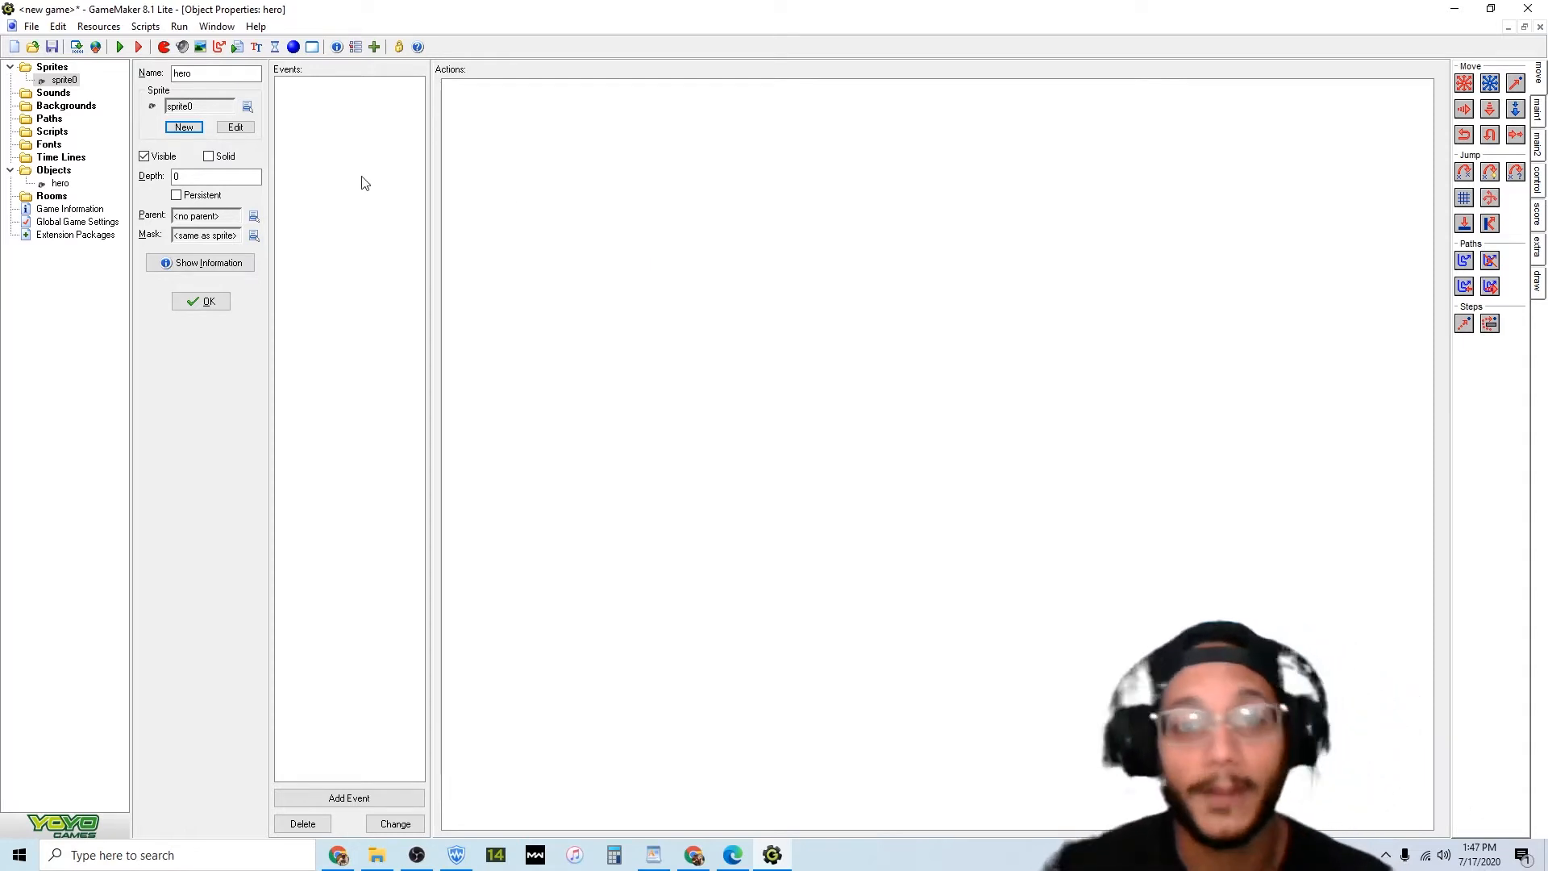
left_click(349, 798)
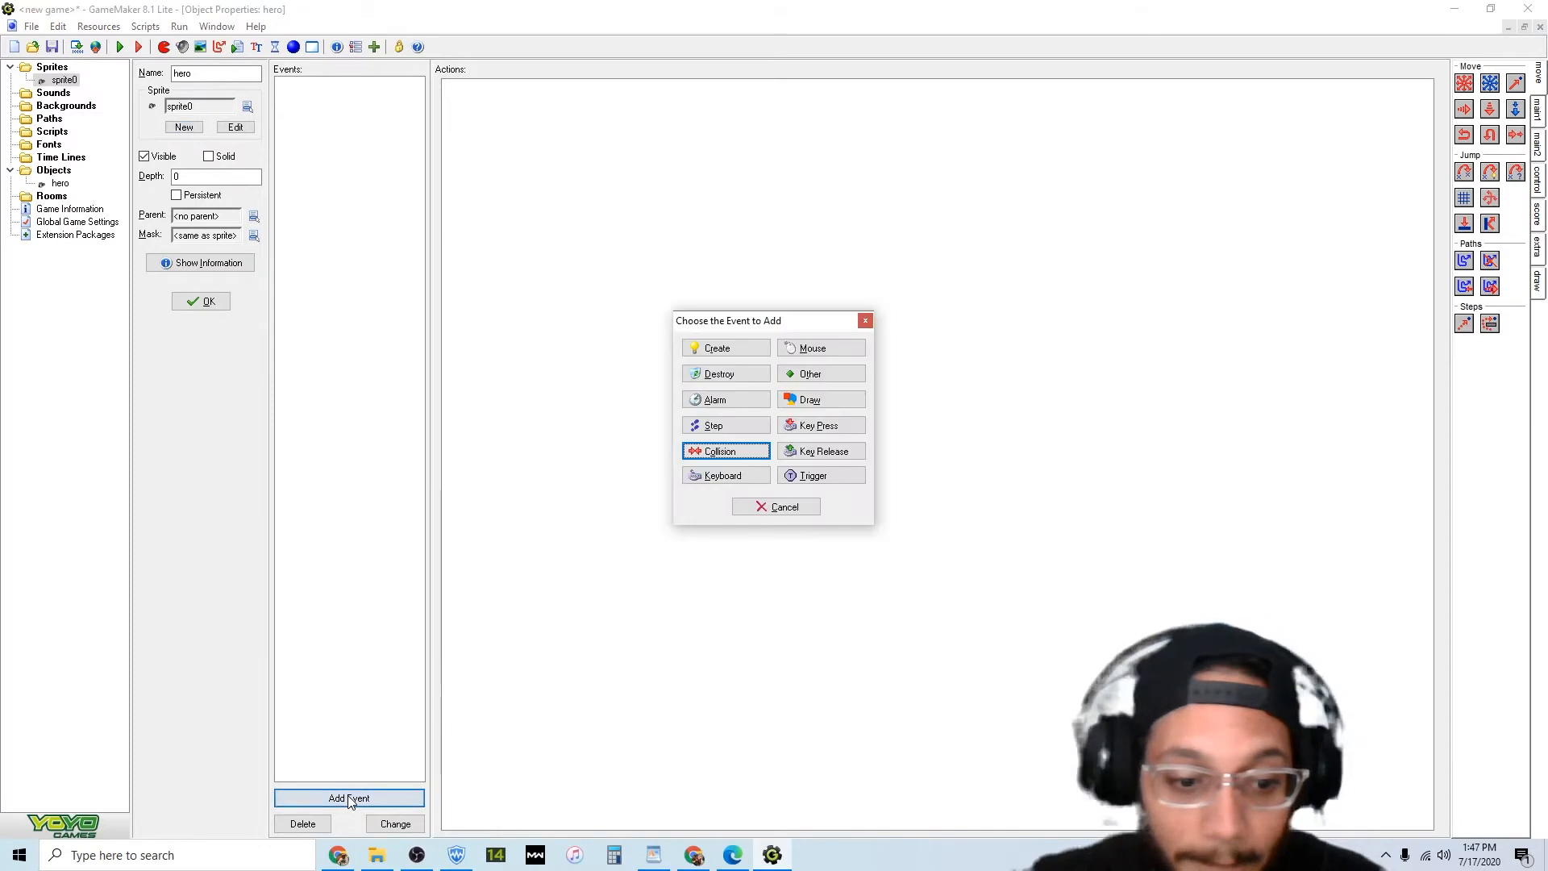
left_click(713, 475)
left_click(737, 483)
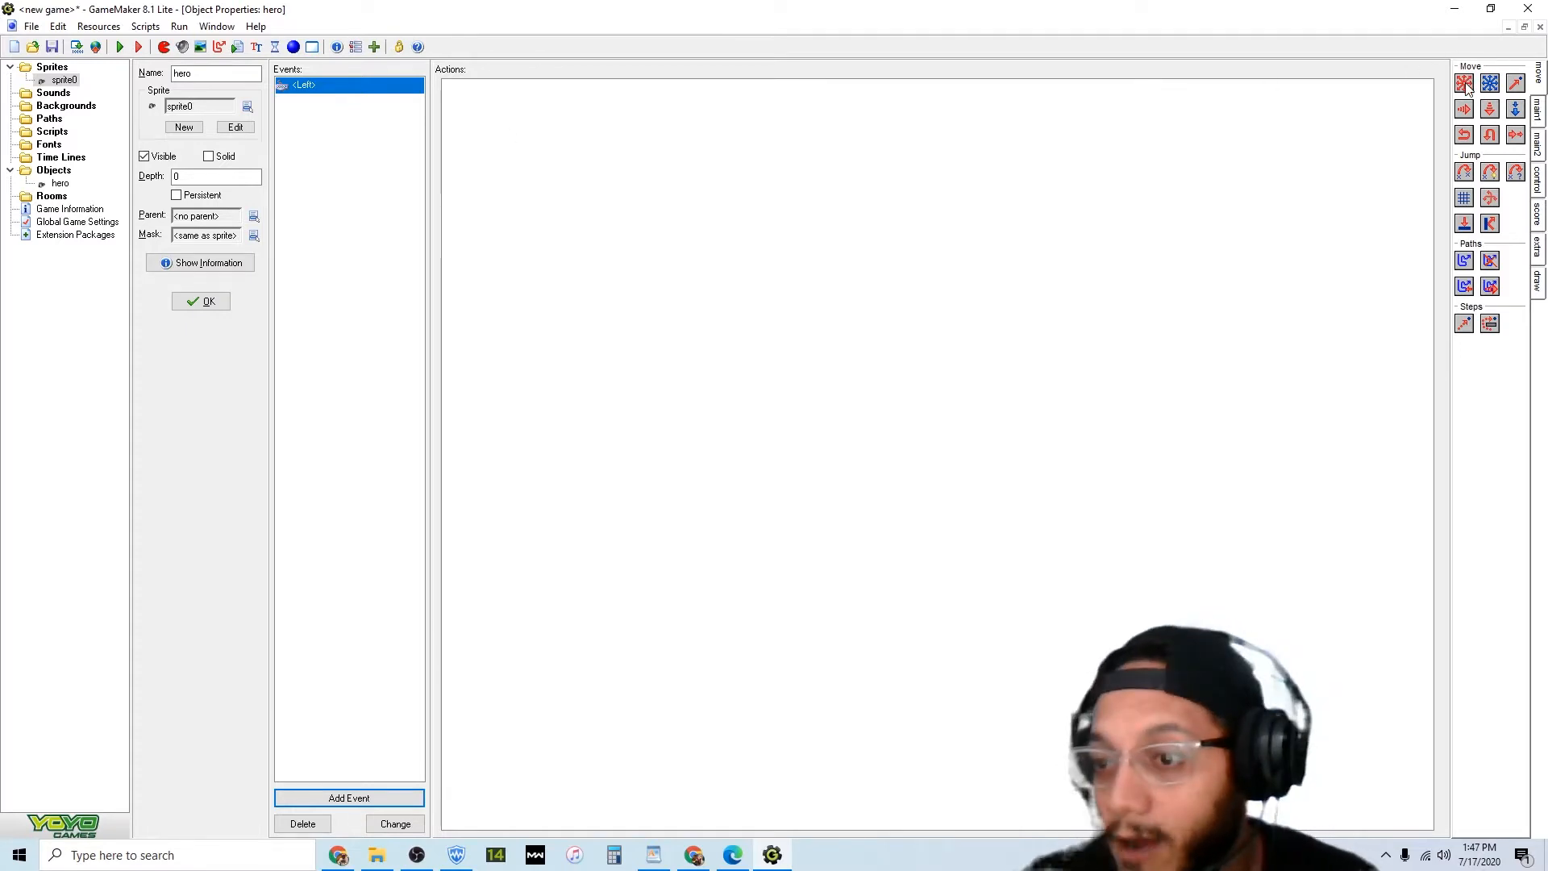
left_click_drag(1466, 86, 1129, 201)
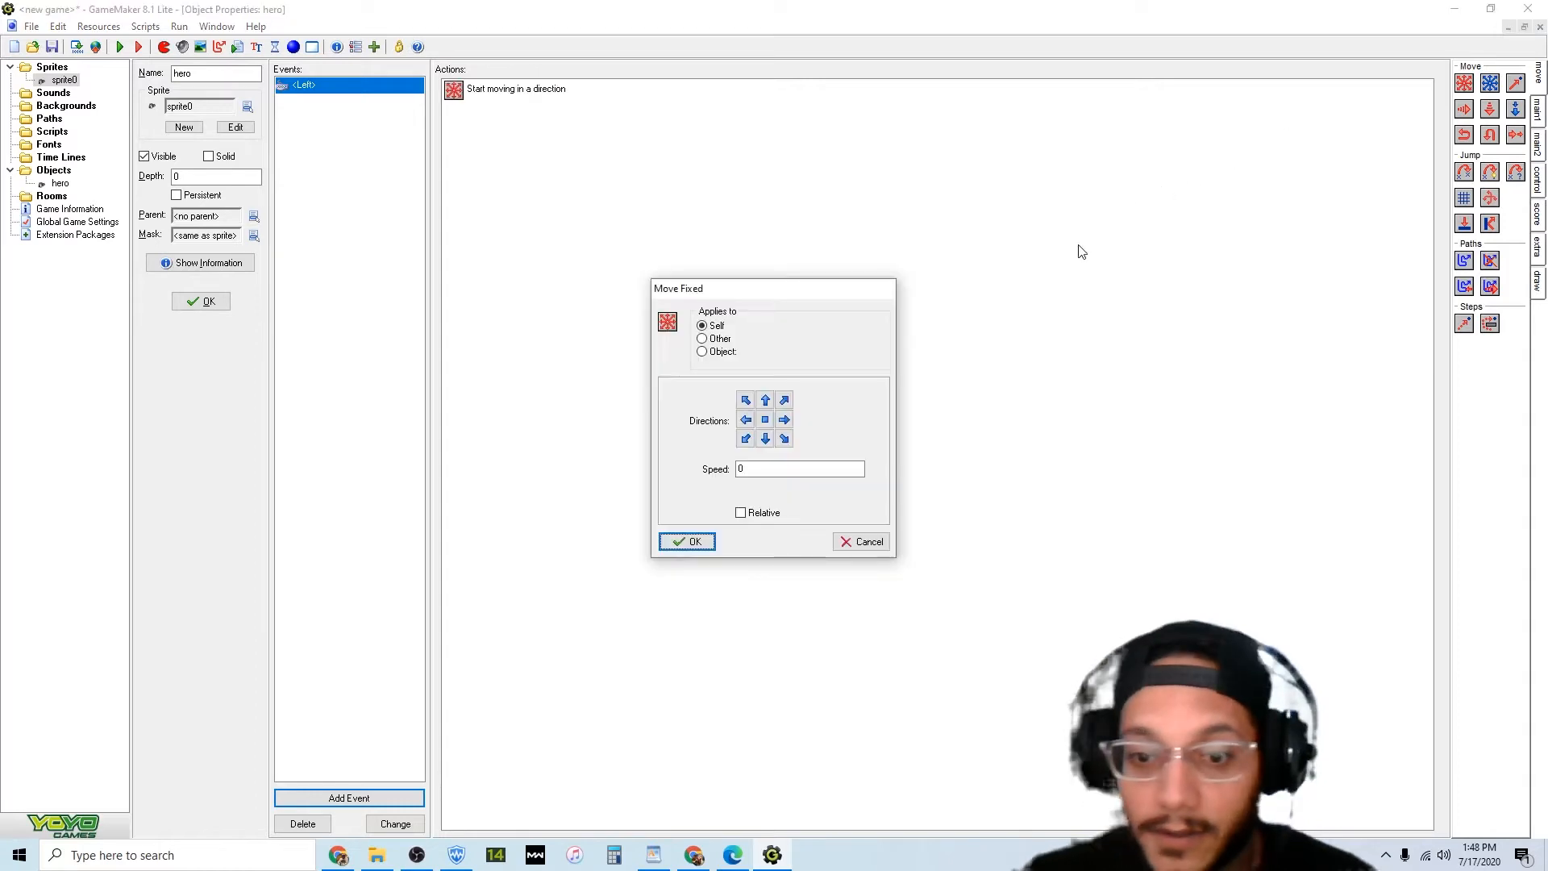
left_click(746, 420)
key("Tab")
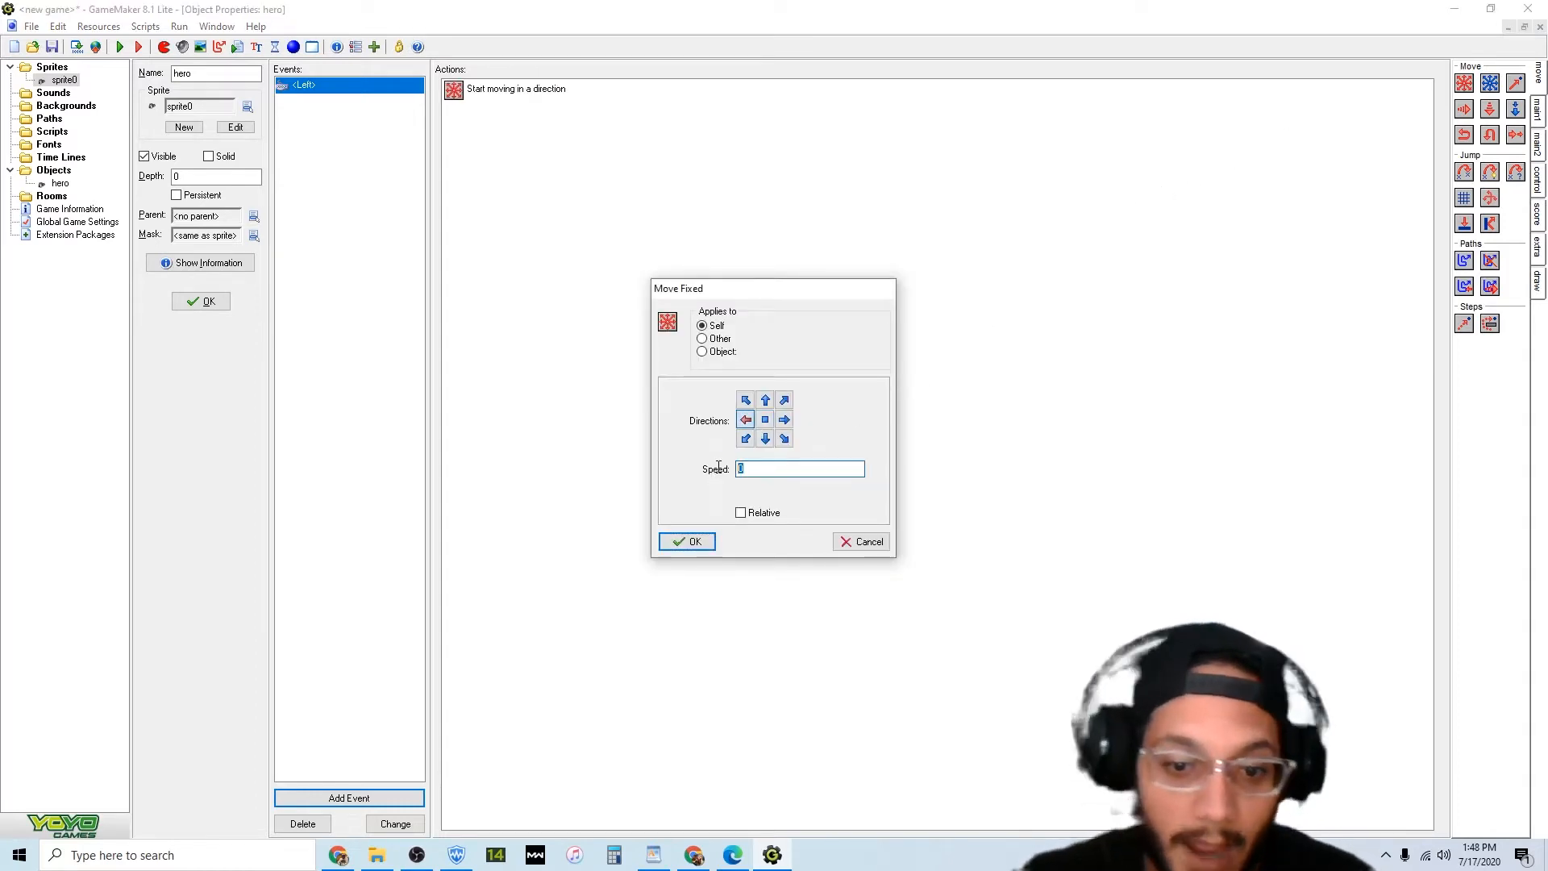
type("5")
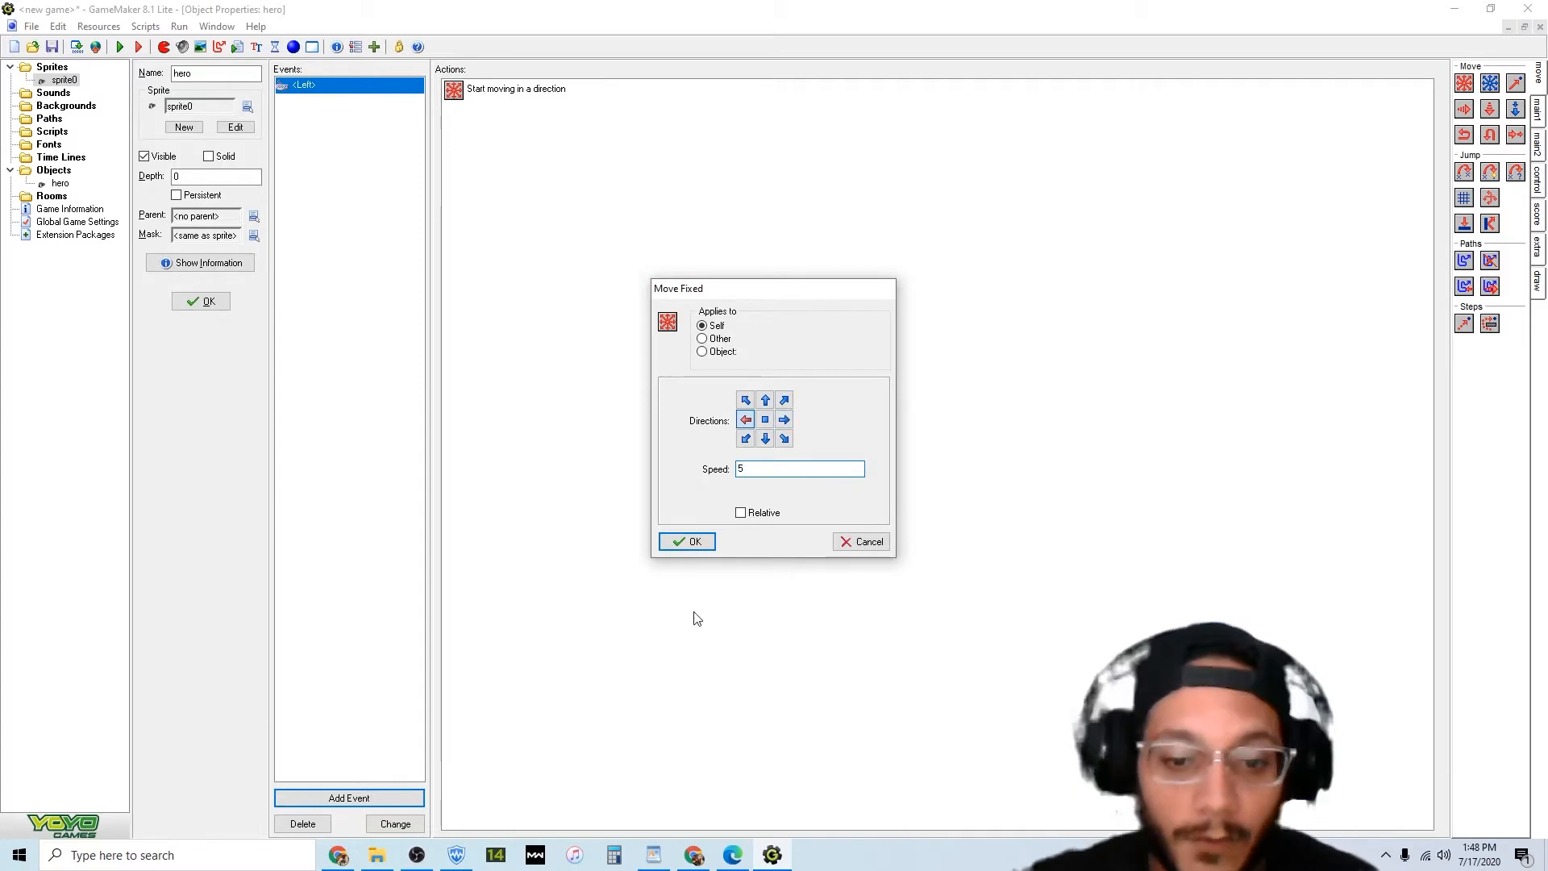
left_click(691, 542)
Add a keyboard Right event to the hero with a Move Fixed action going right at speed 5.
left_click(349, 798)
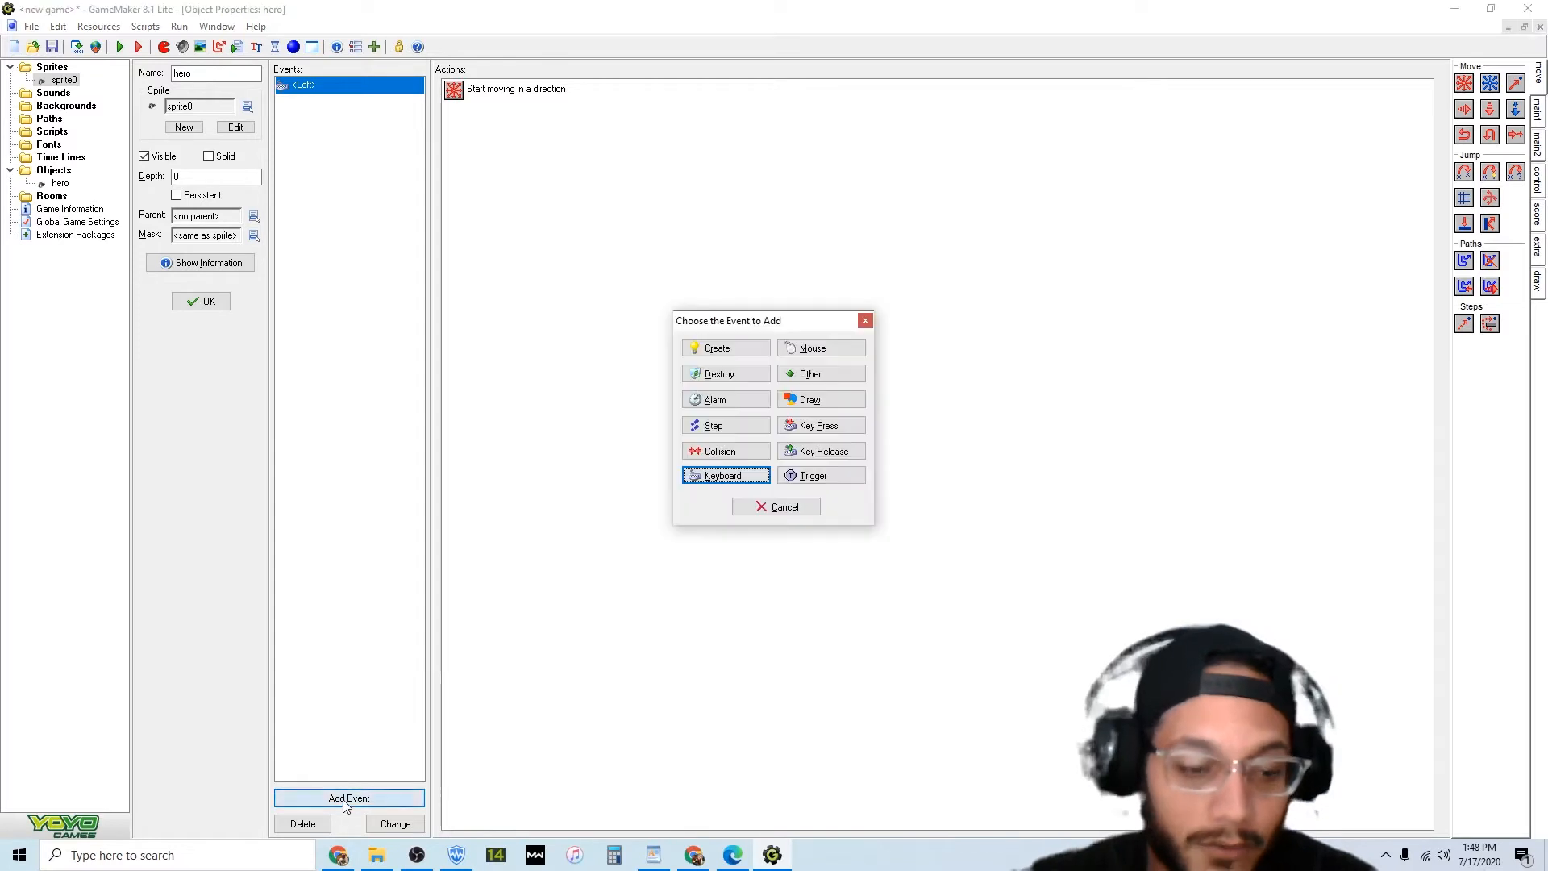
left_click(739, 486)
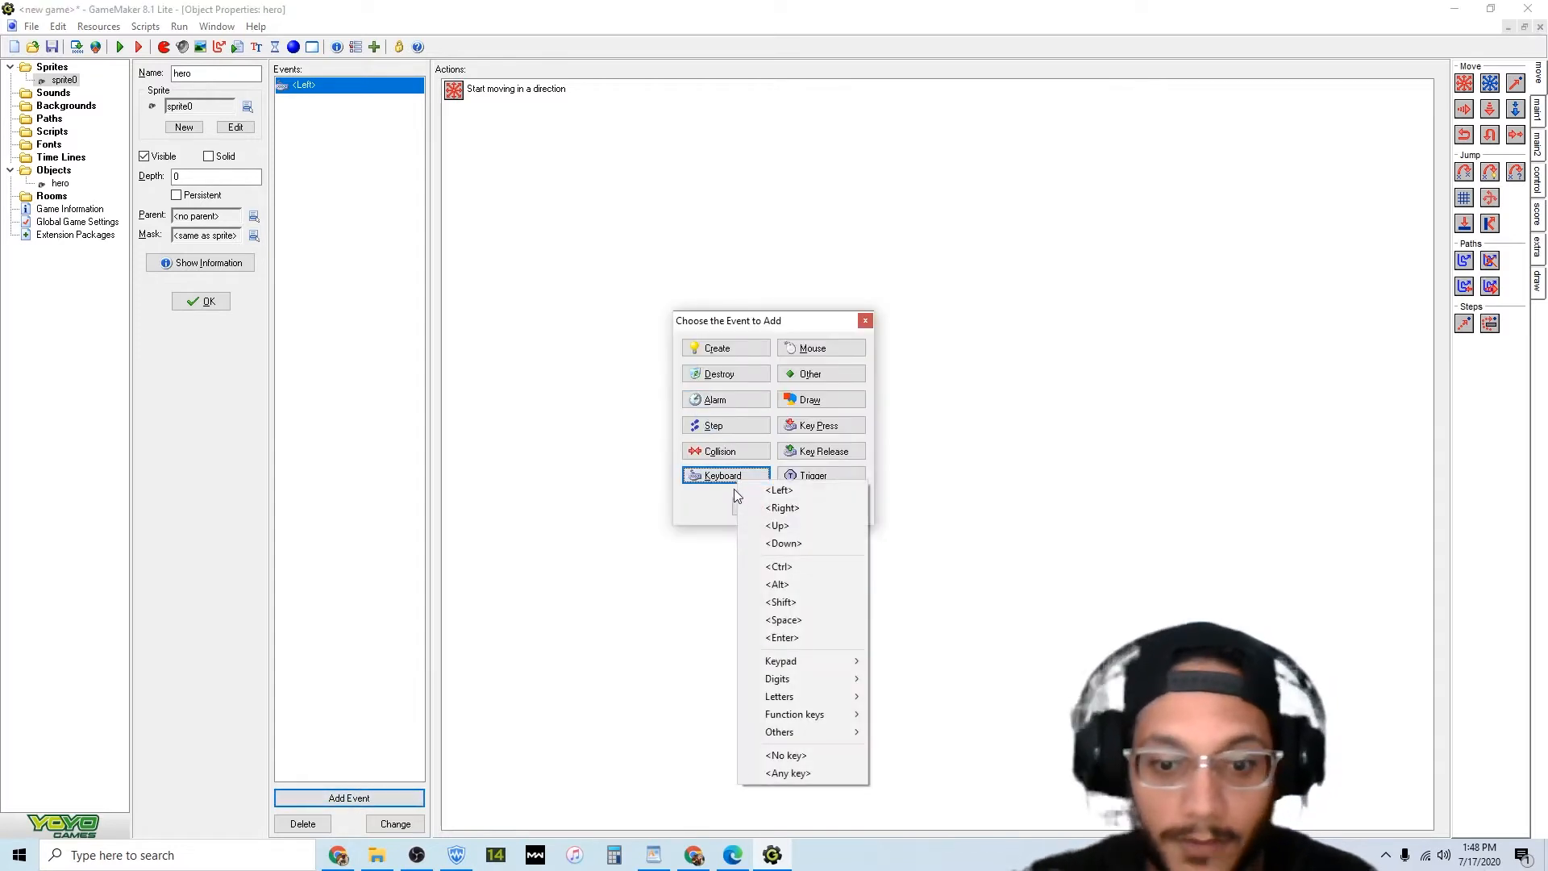
left_click(754, 505)
left_click_drag(1463, 85, 914, 322)
left_click(784, 420)
double_click(746, 470)
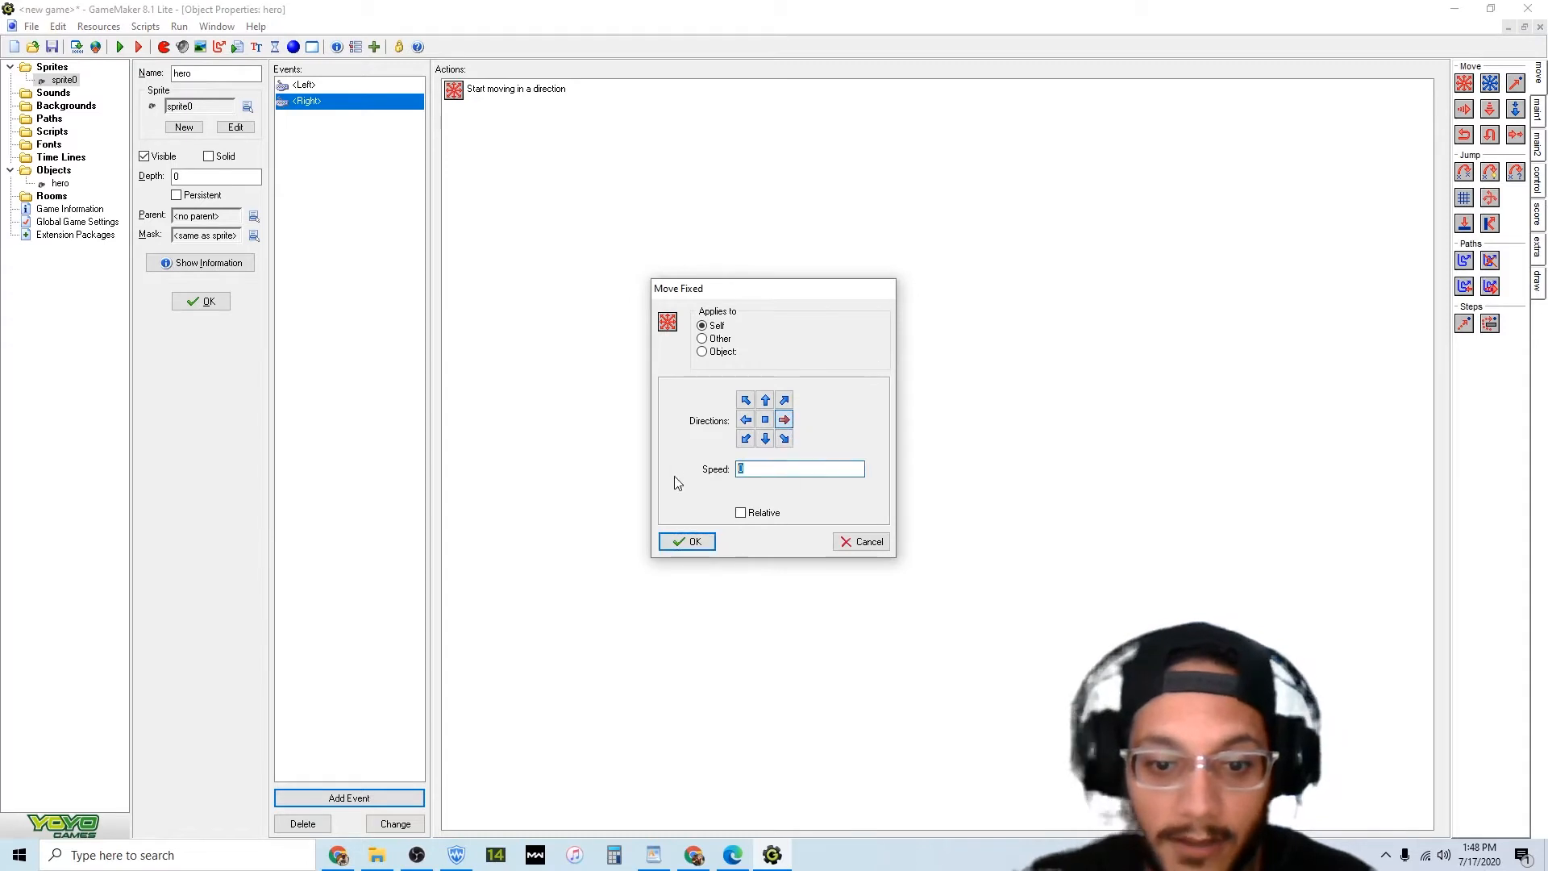
type("5")
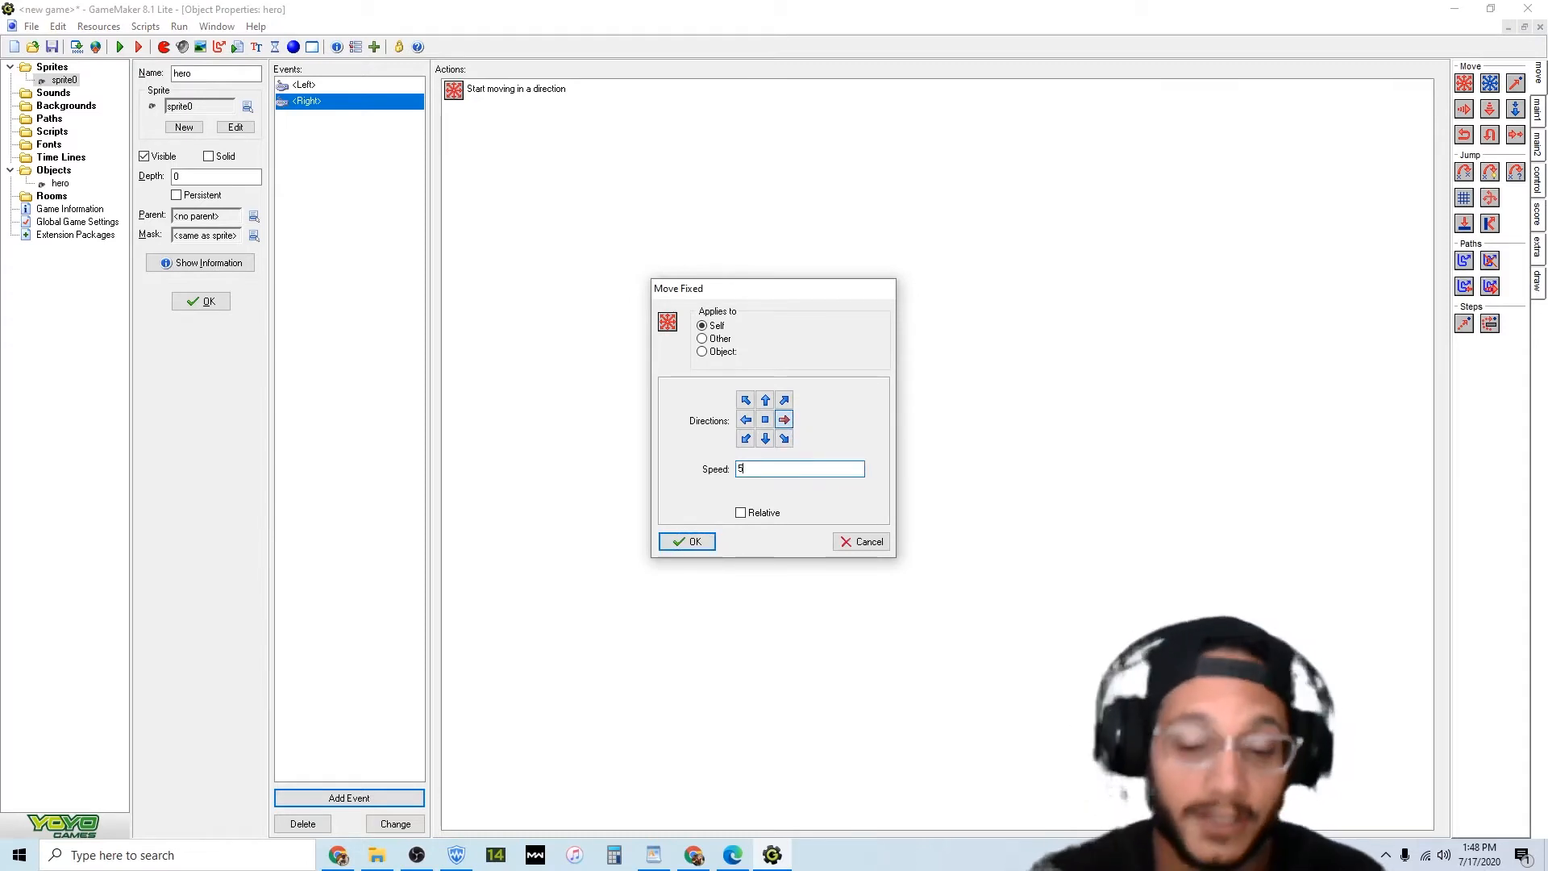
left_click(703, 546)
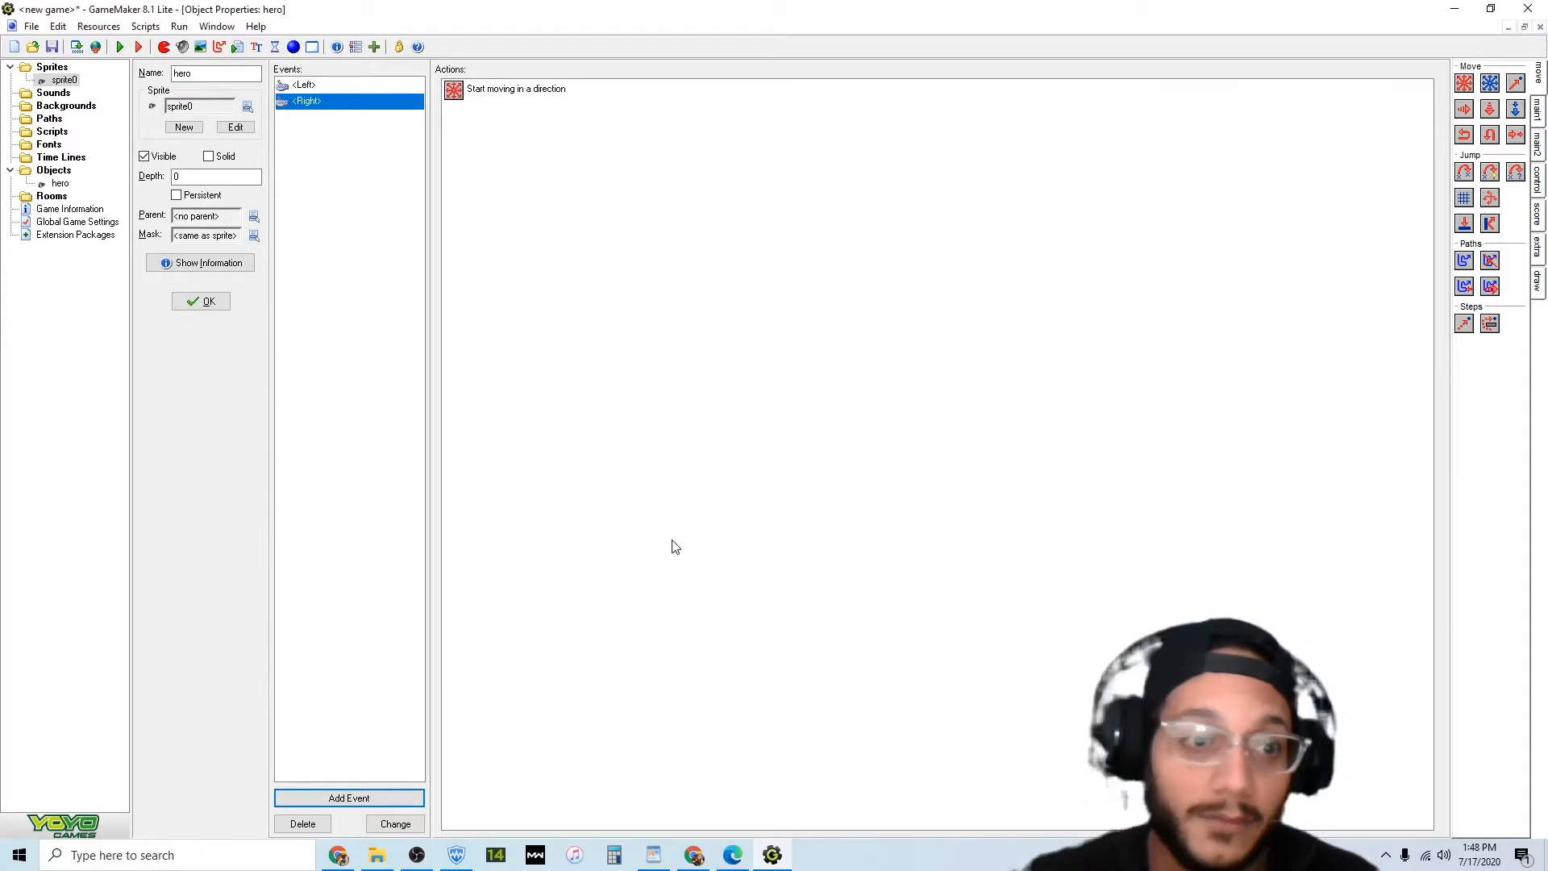
Add a keyboard Up event to the hero with a Move Fixed action going up at speed 5.
left_click(367, 798)
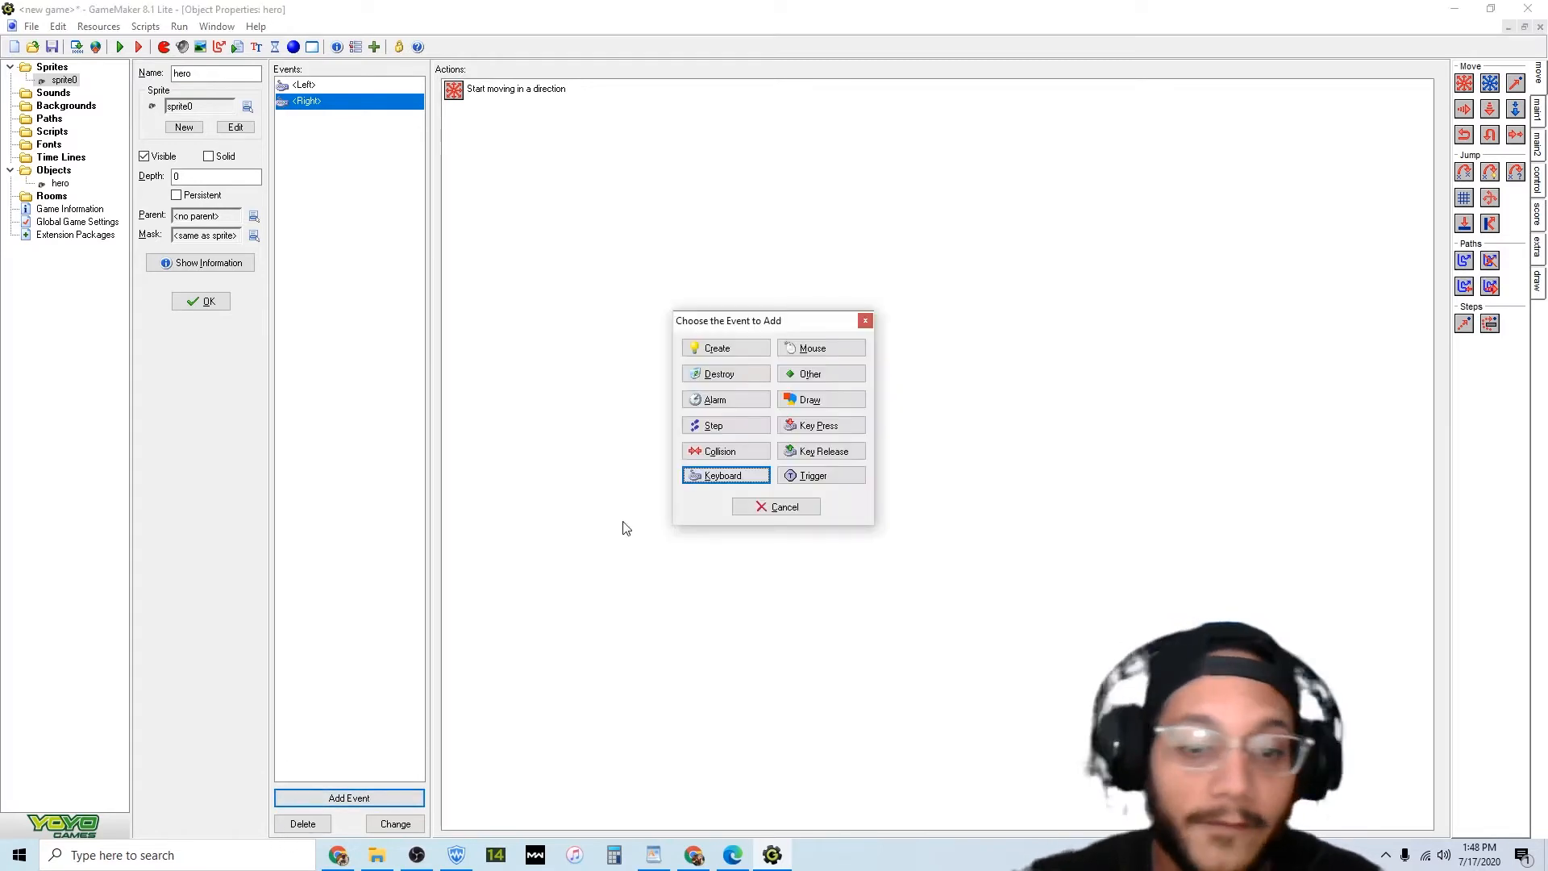
left_click(717, 476)
left_click(743, 518)
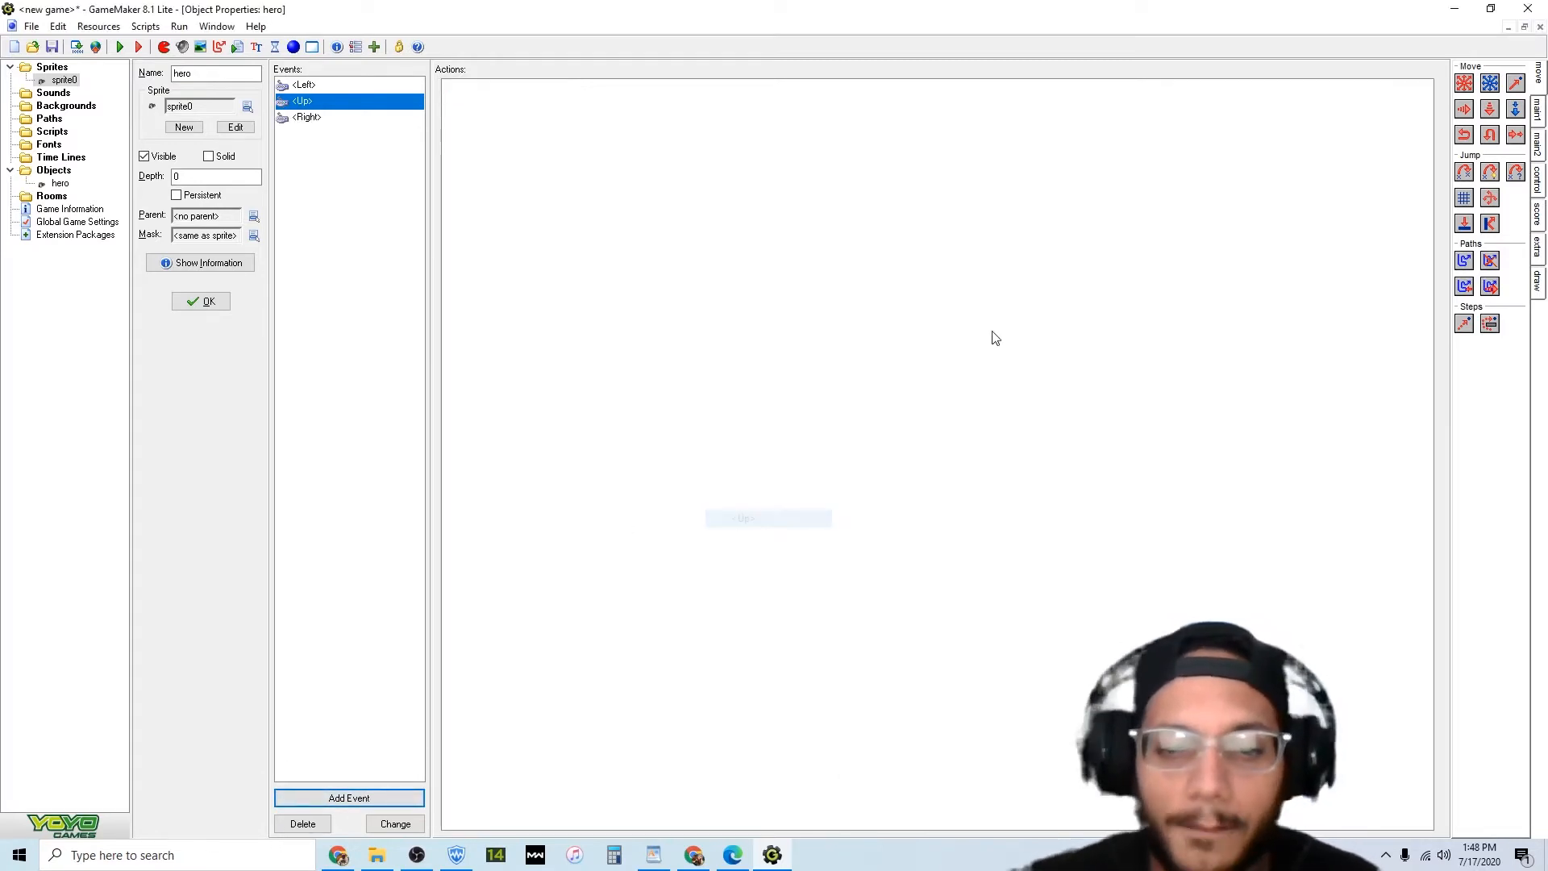
left_click_drag(1464, 83, 1072, 210)
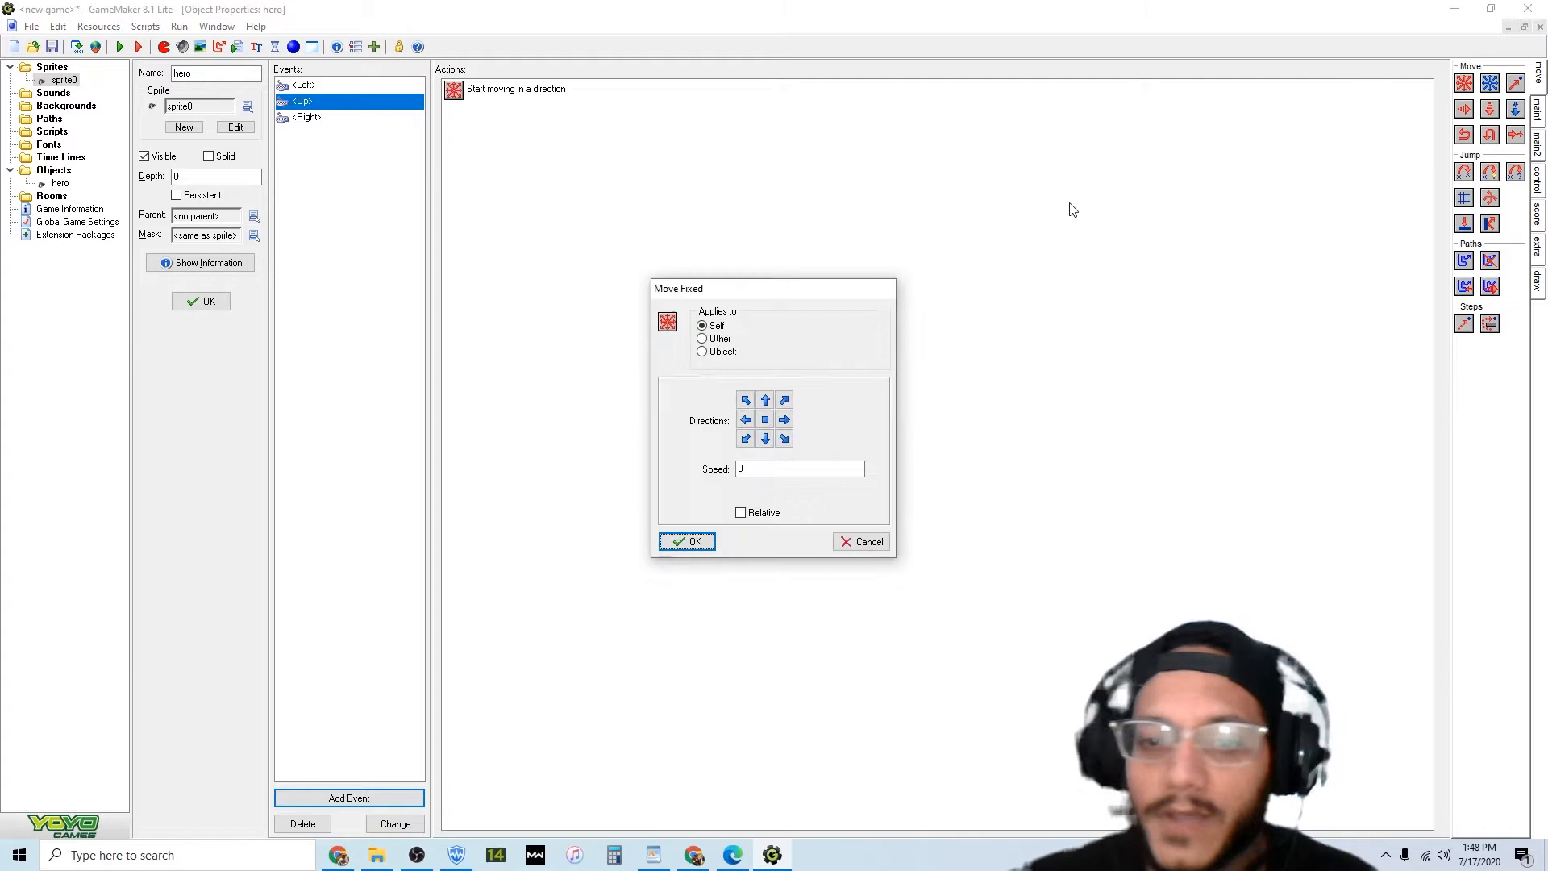
left_click(766, 400)
double_click(750, 469)
type("5")
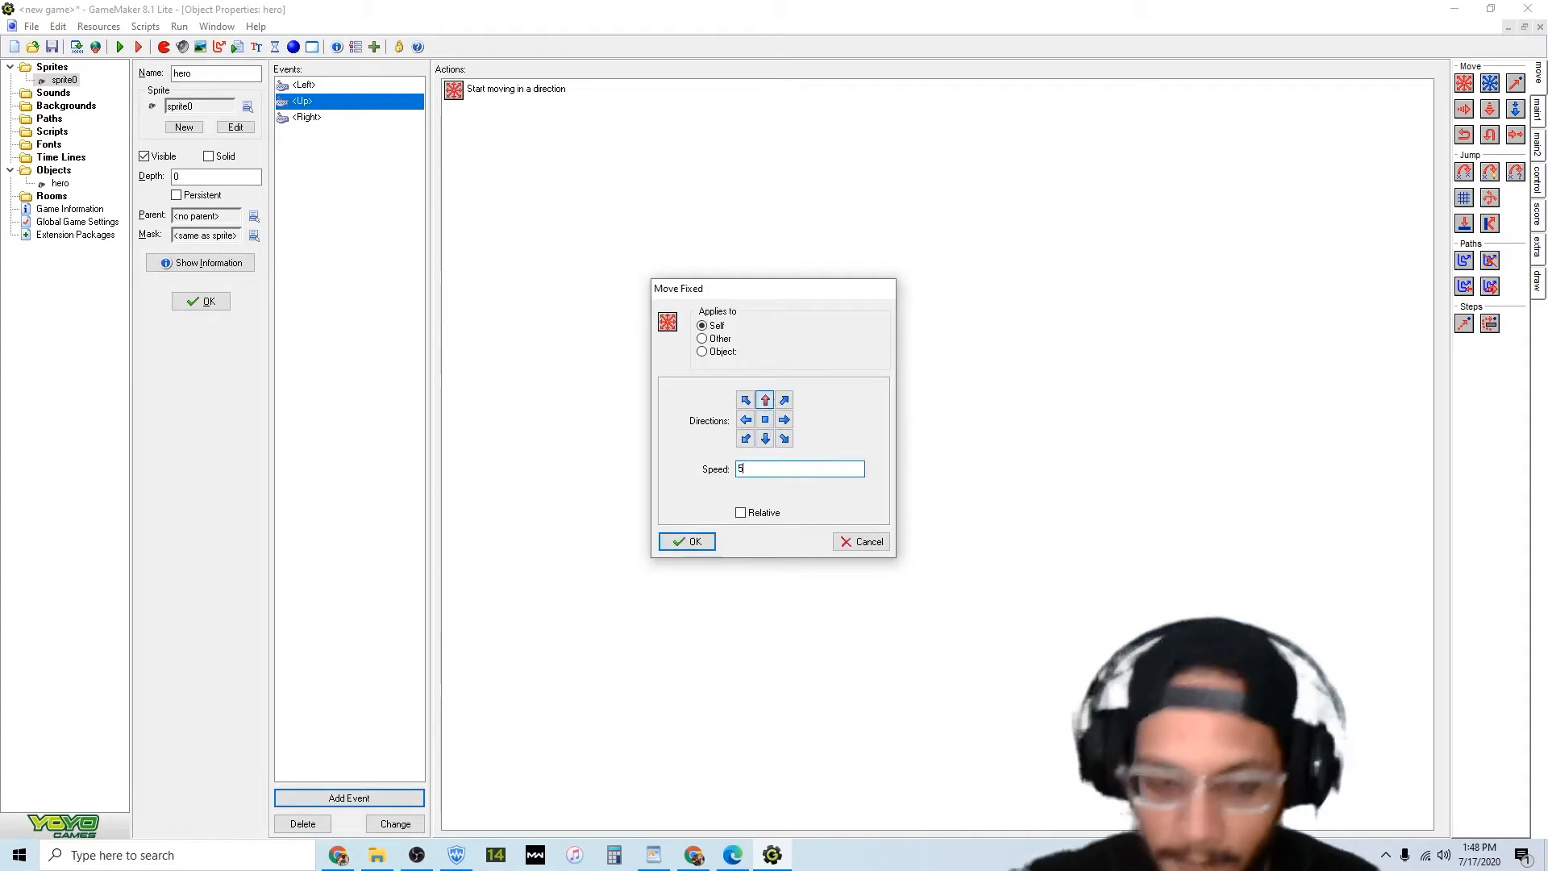
left_click(687, 541)
Add a keyboard Down event to the hero with a Move Fixed action going down at speed 5.
left_click(349, 798)
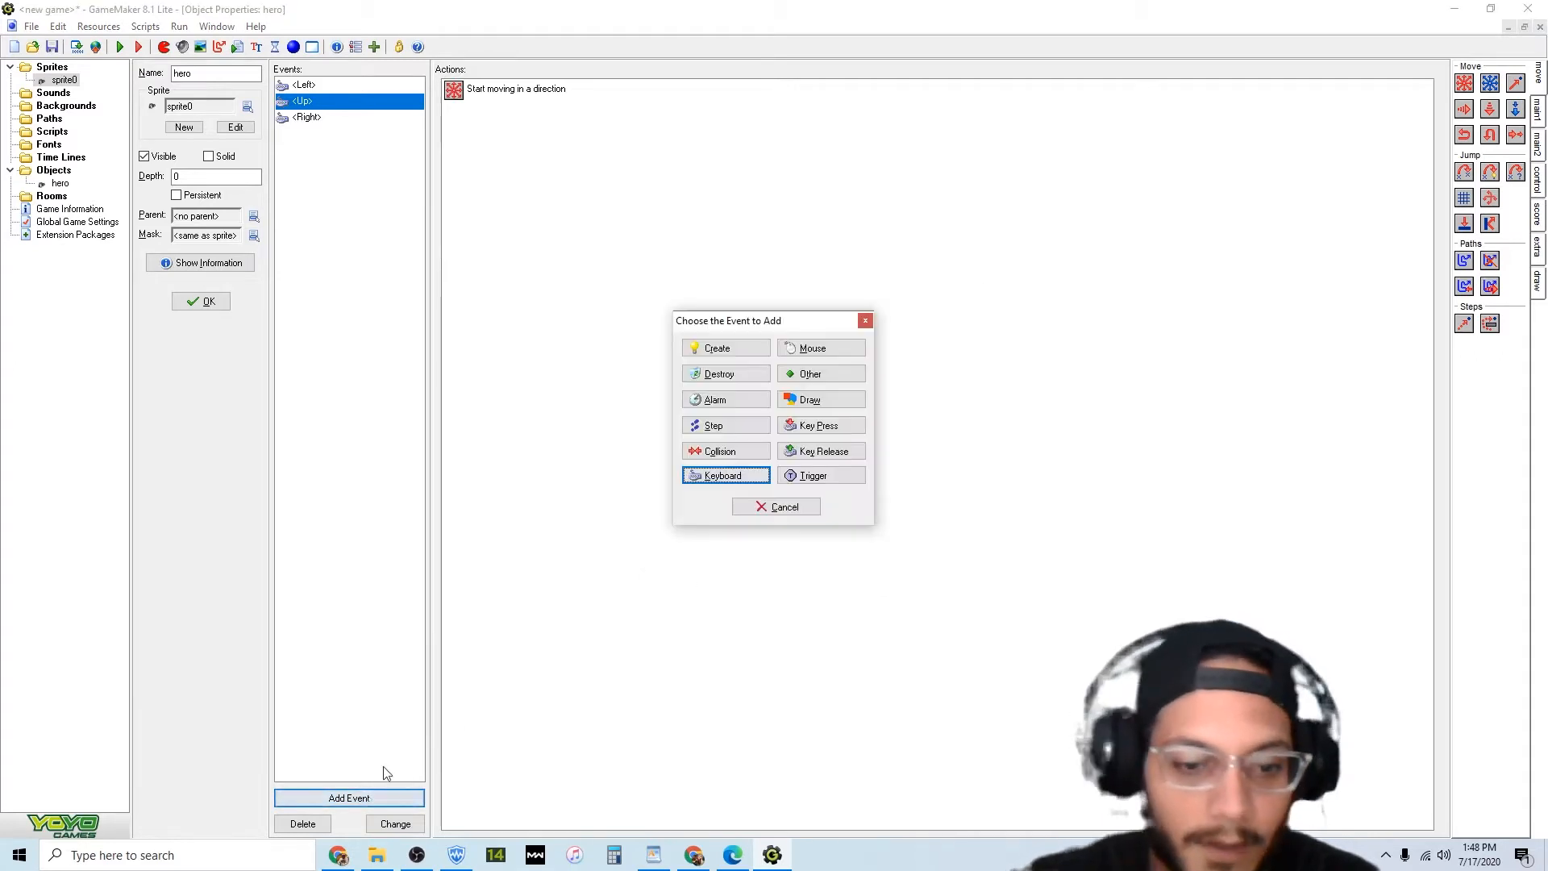
left_click(716, 479)
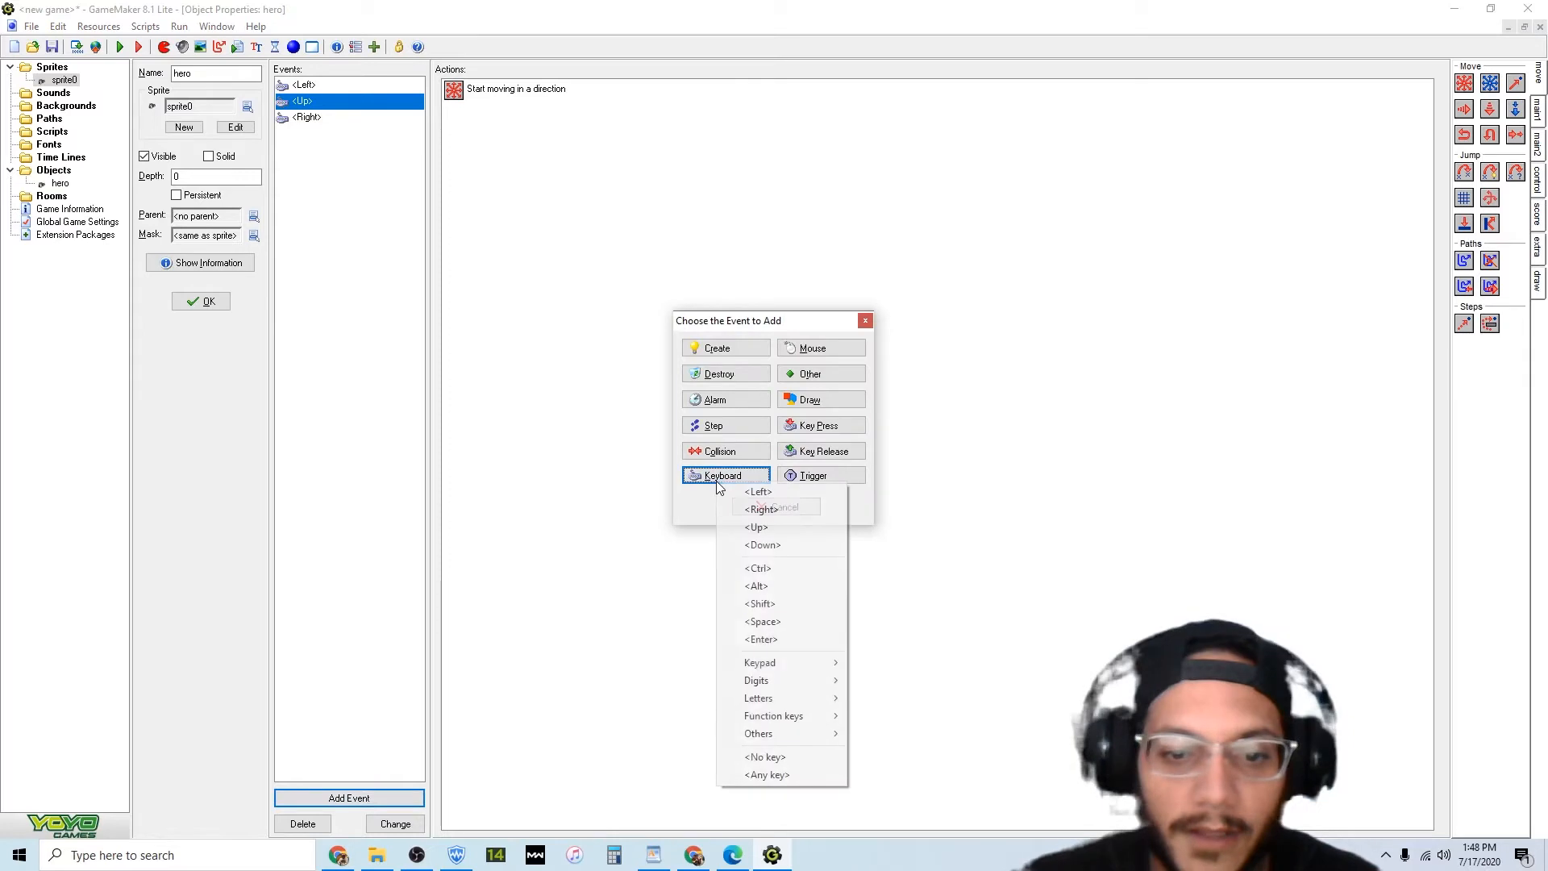
left_click(735, 545)
left_click_drag(1464, 84, 943, 198)
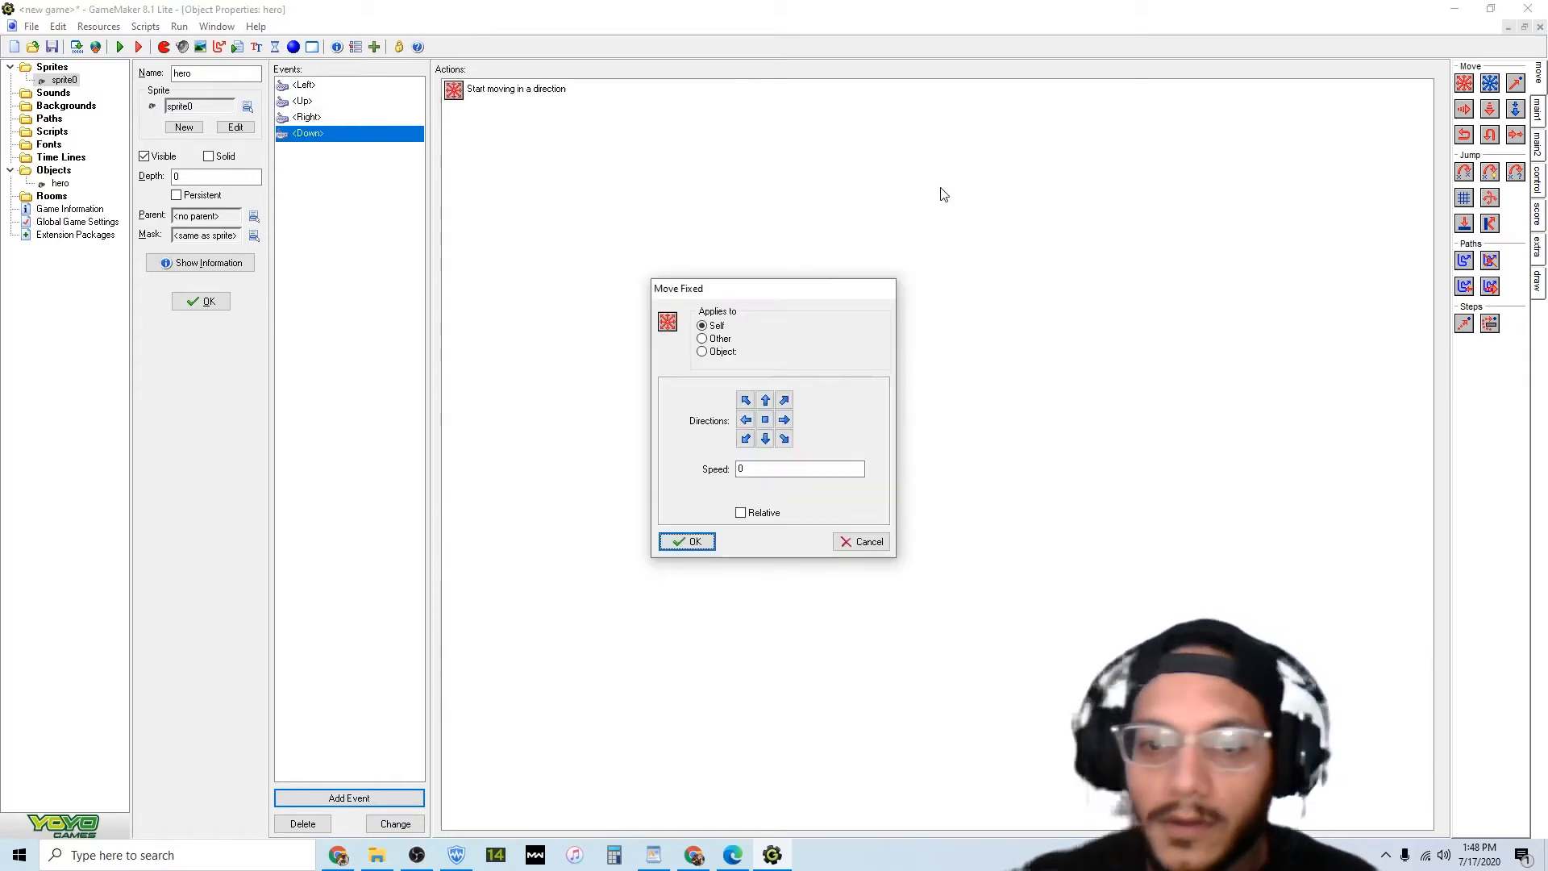
left_click(766, 439)
key("Tab")
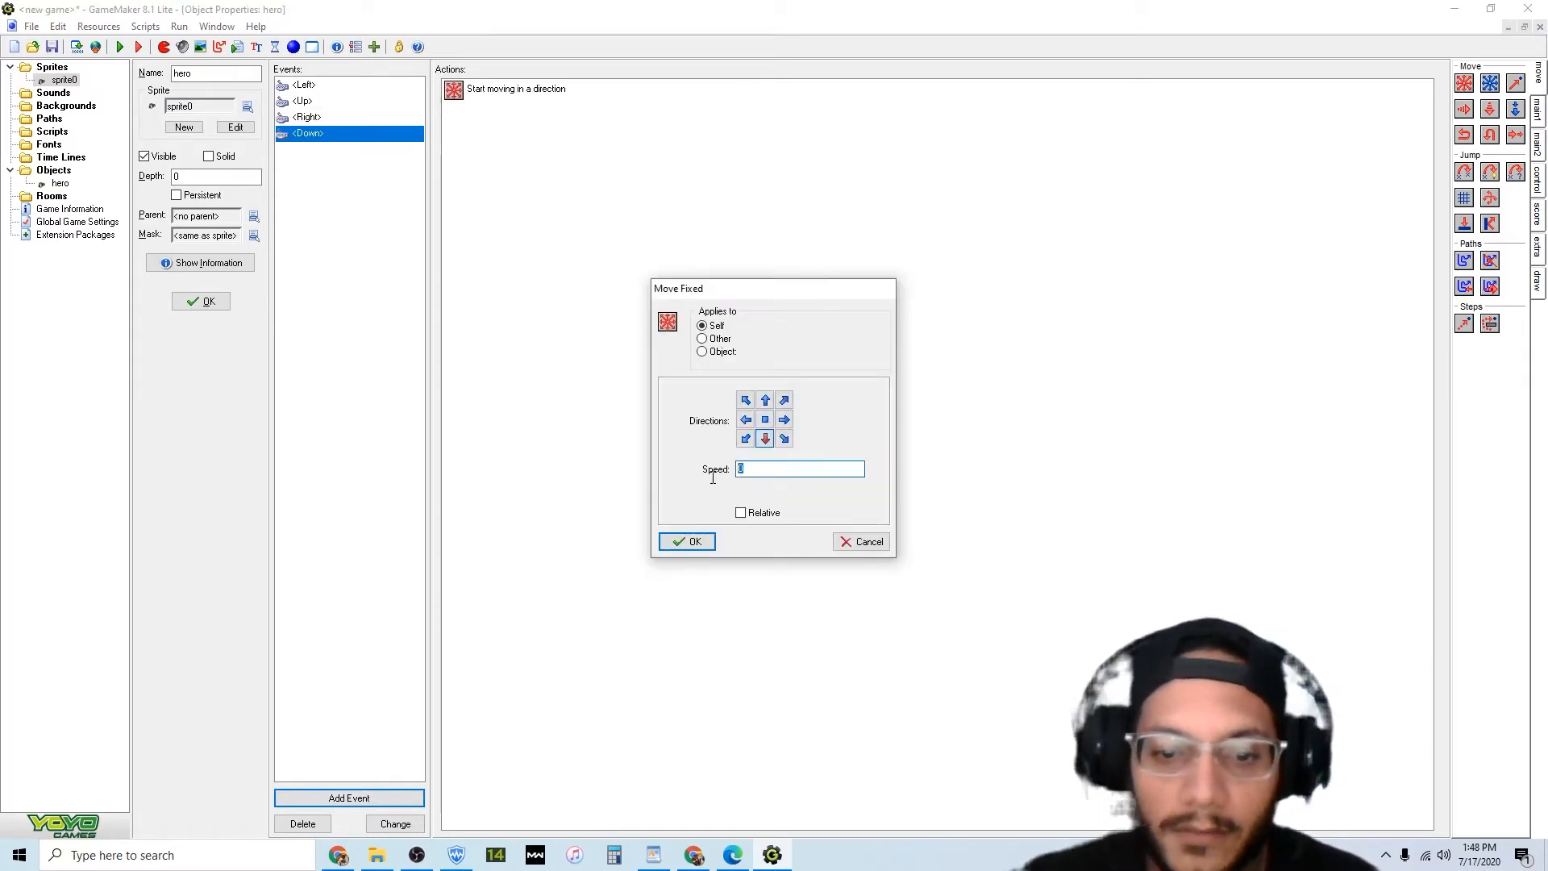
type("5")
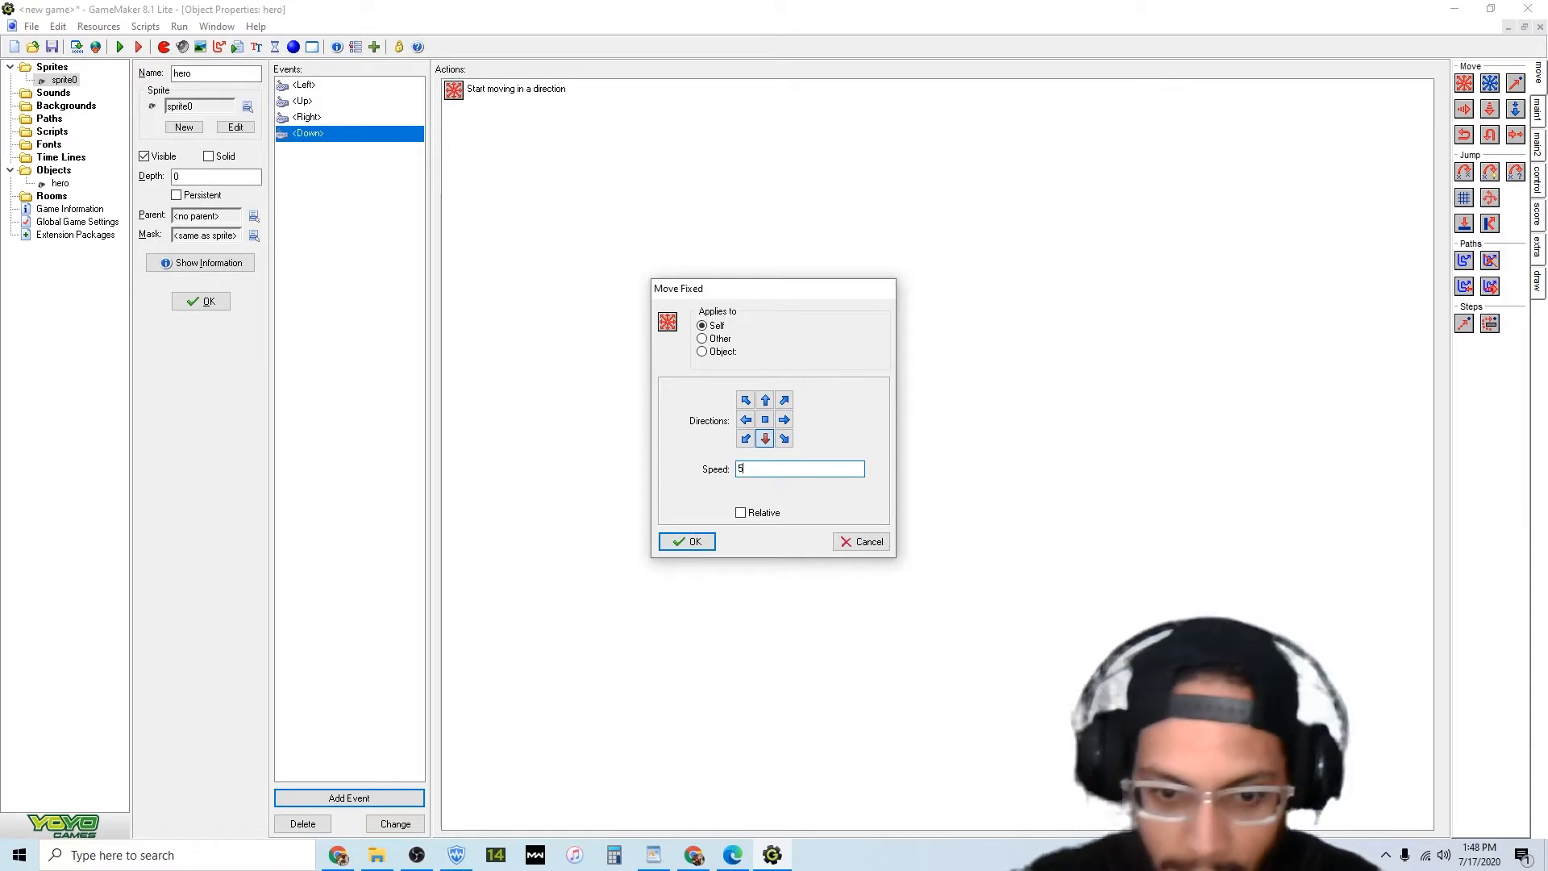
left_click(691, 541)
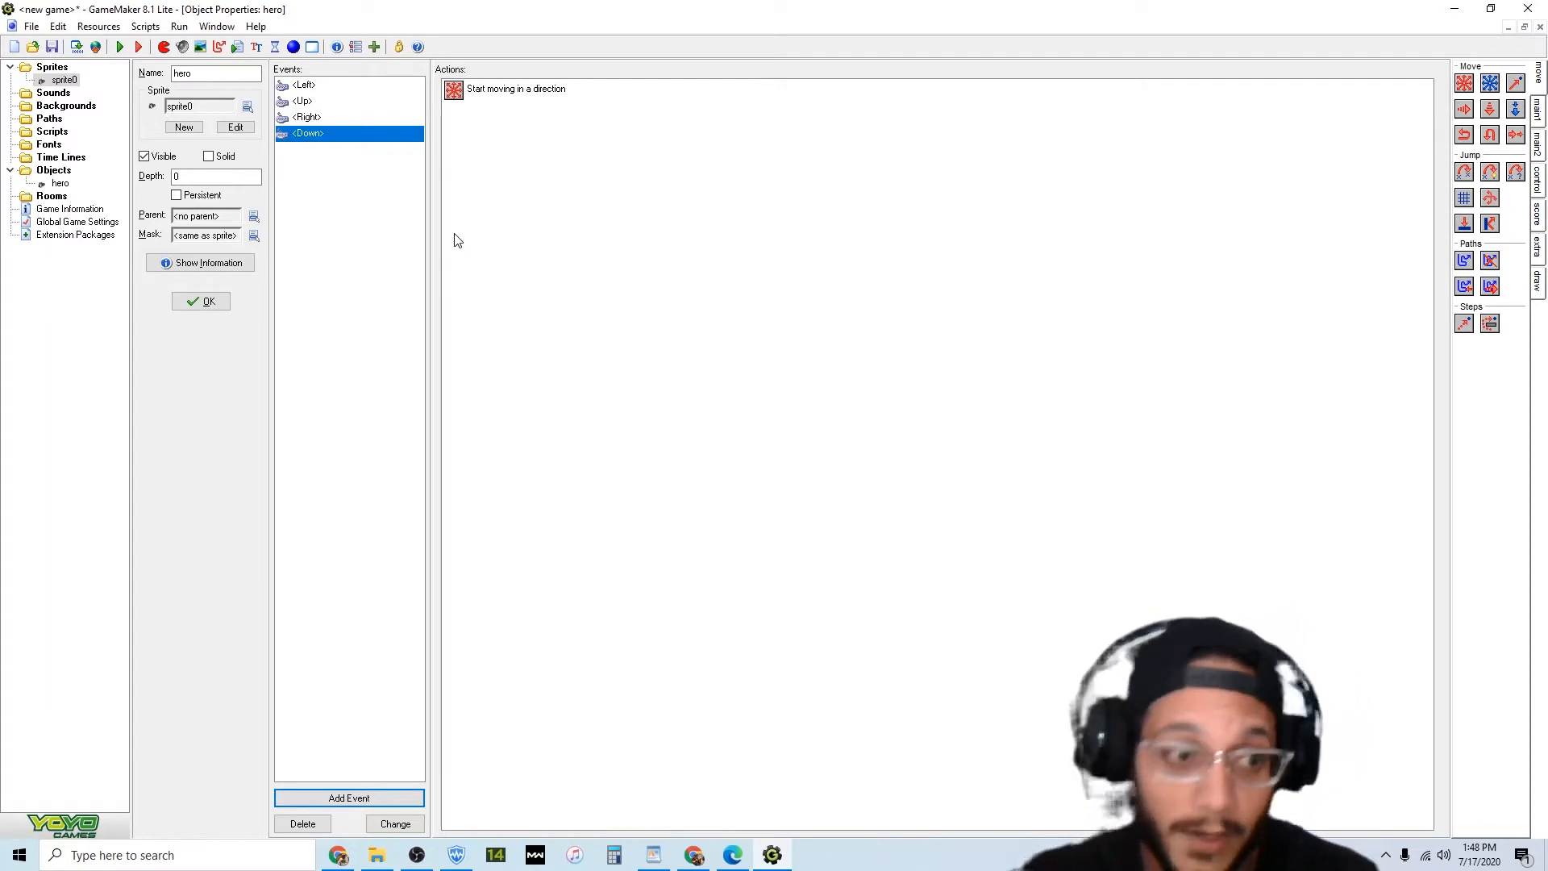
Create a room and place one hero instance near its middle.
left_click(313, 49)
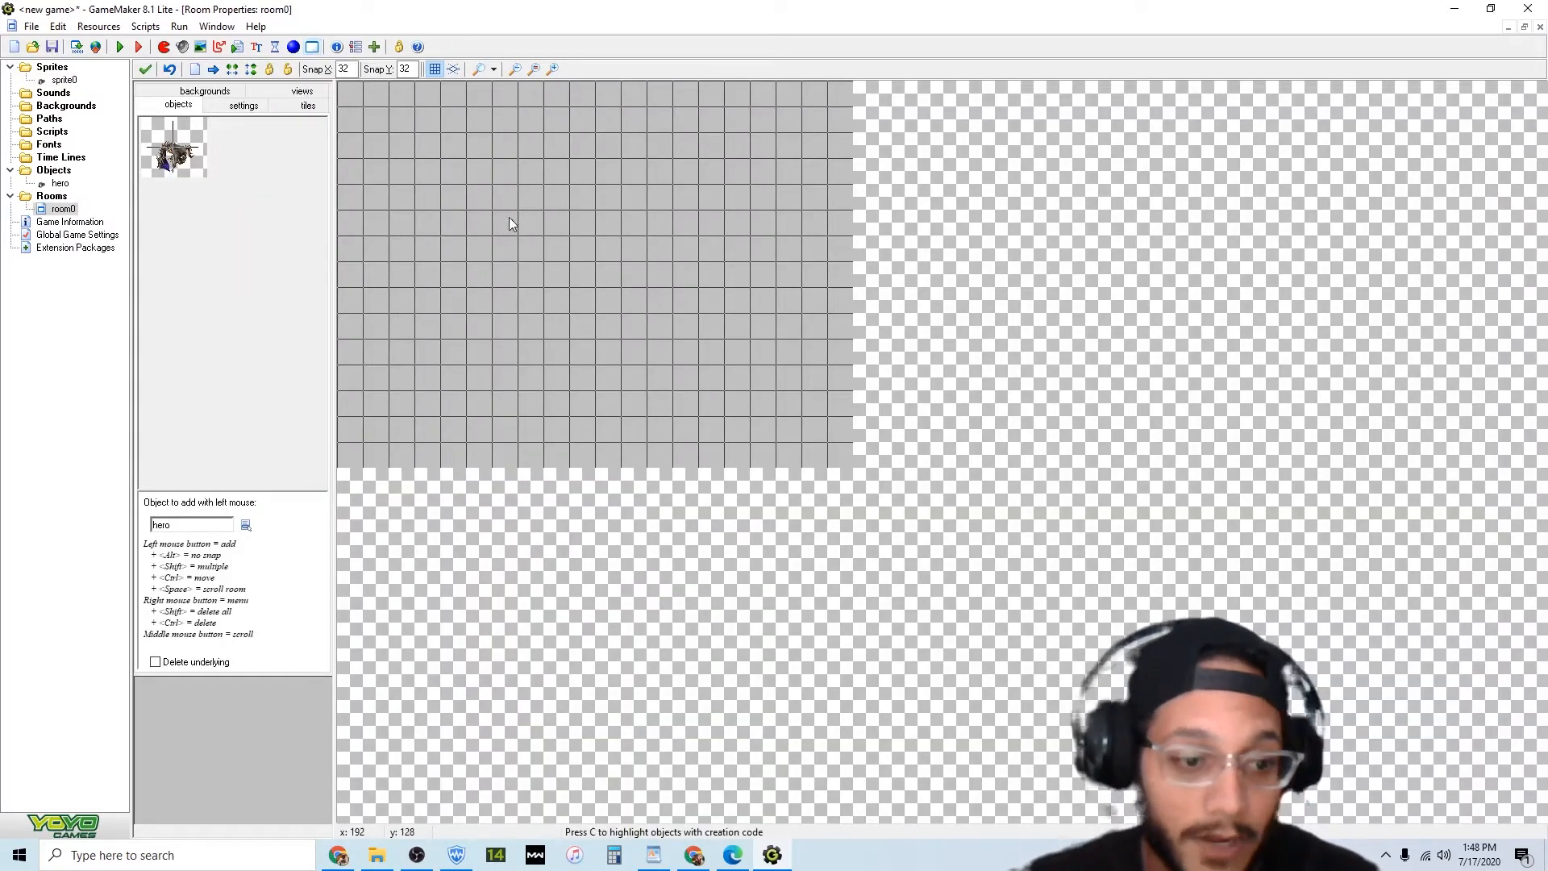
left_click(246, 525)
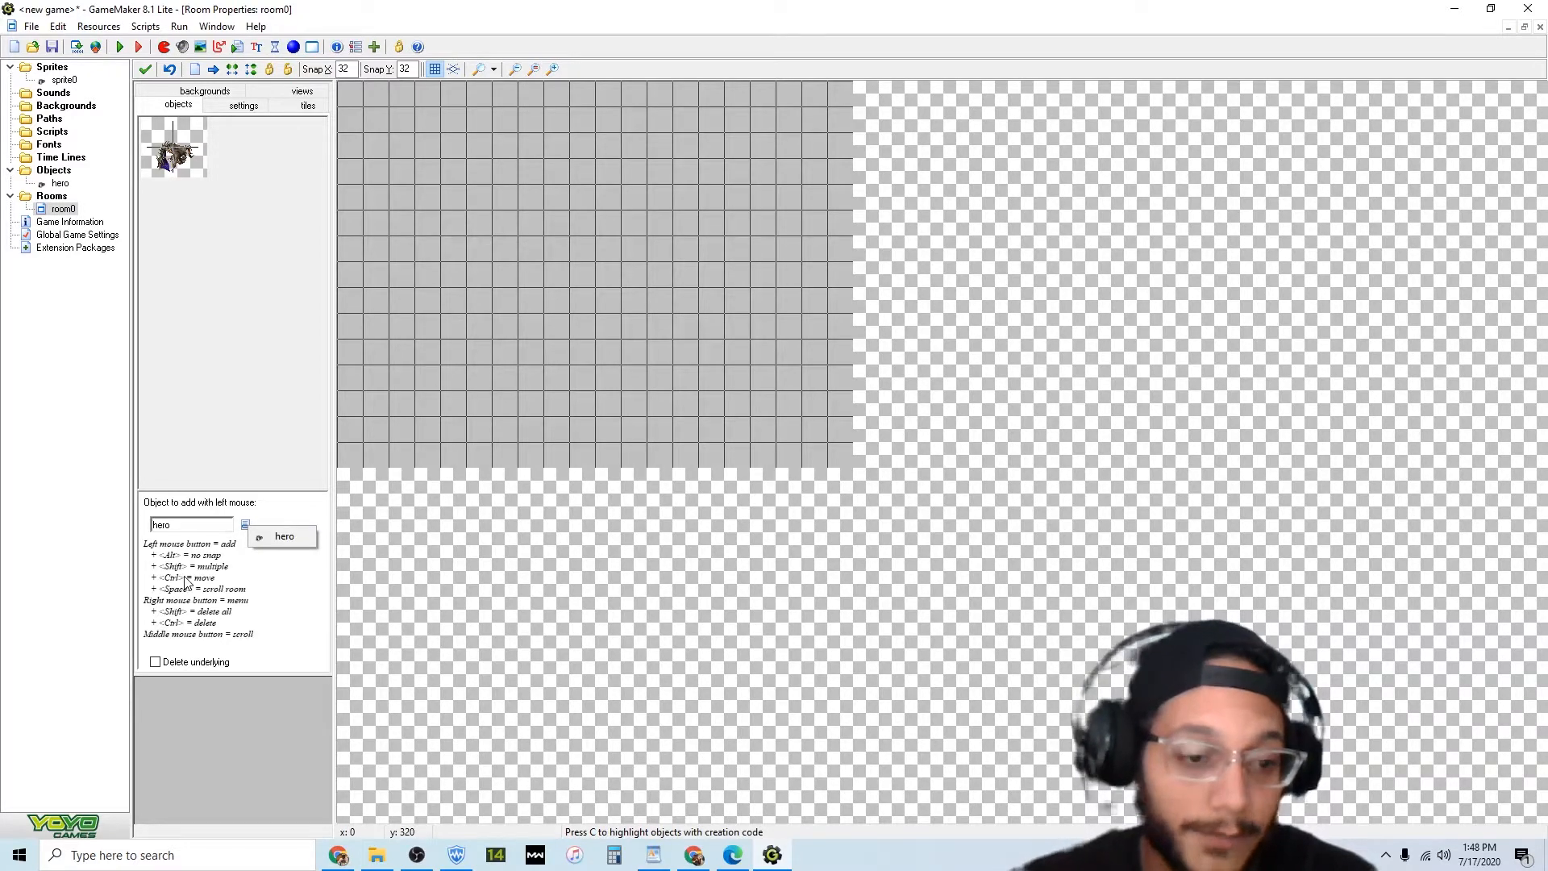
left_click(276, 538)
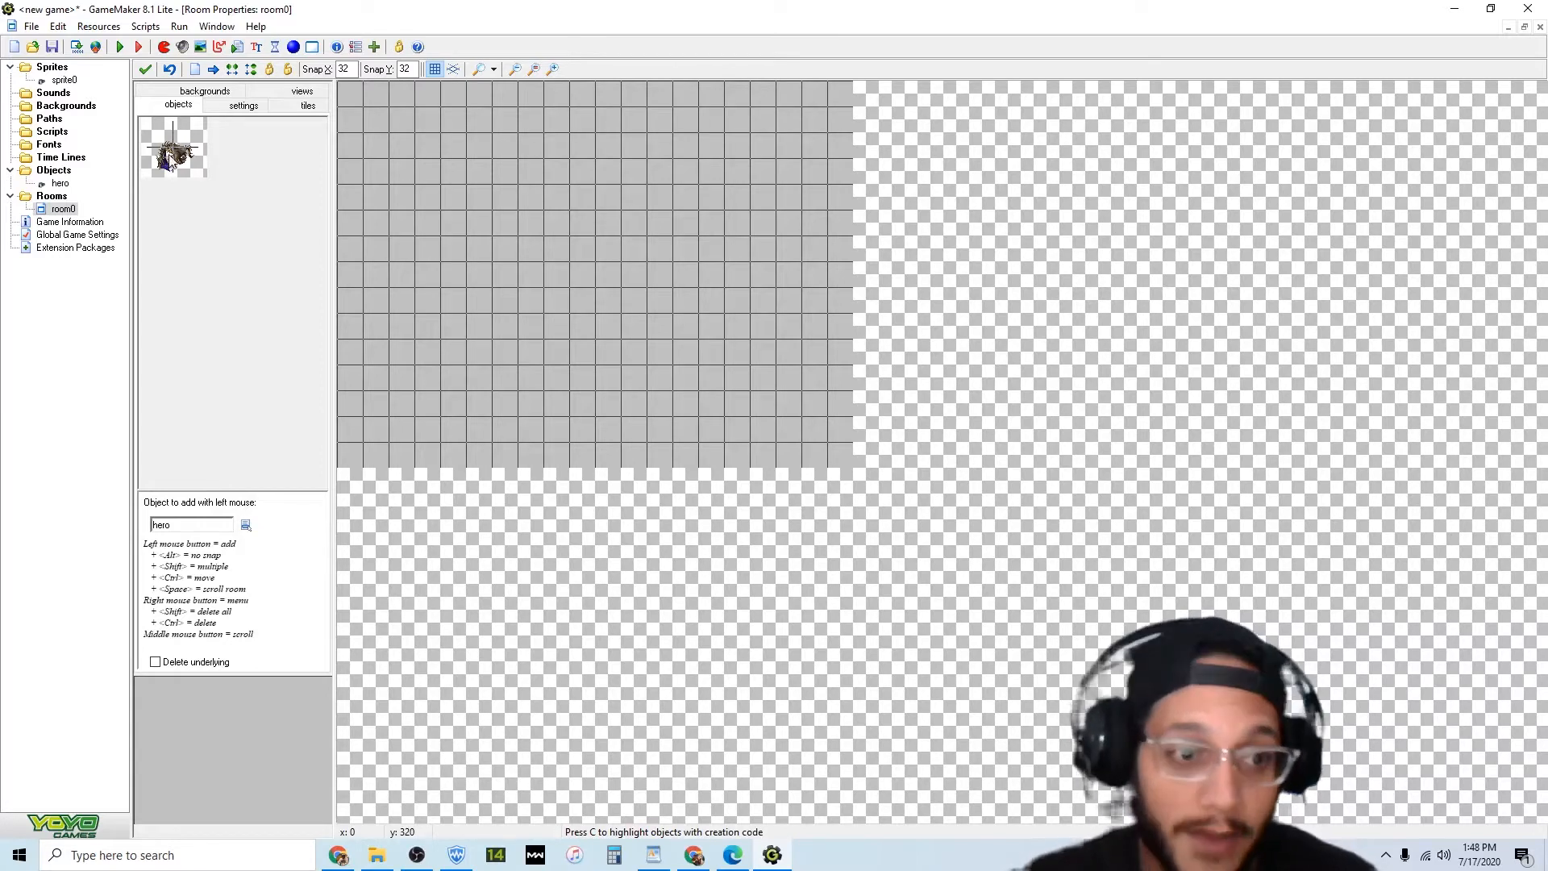
left_click(569, 263)
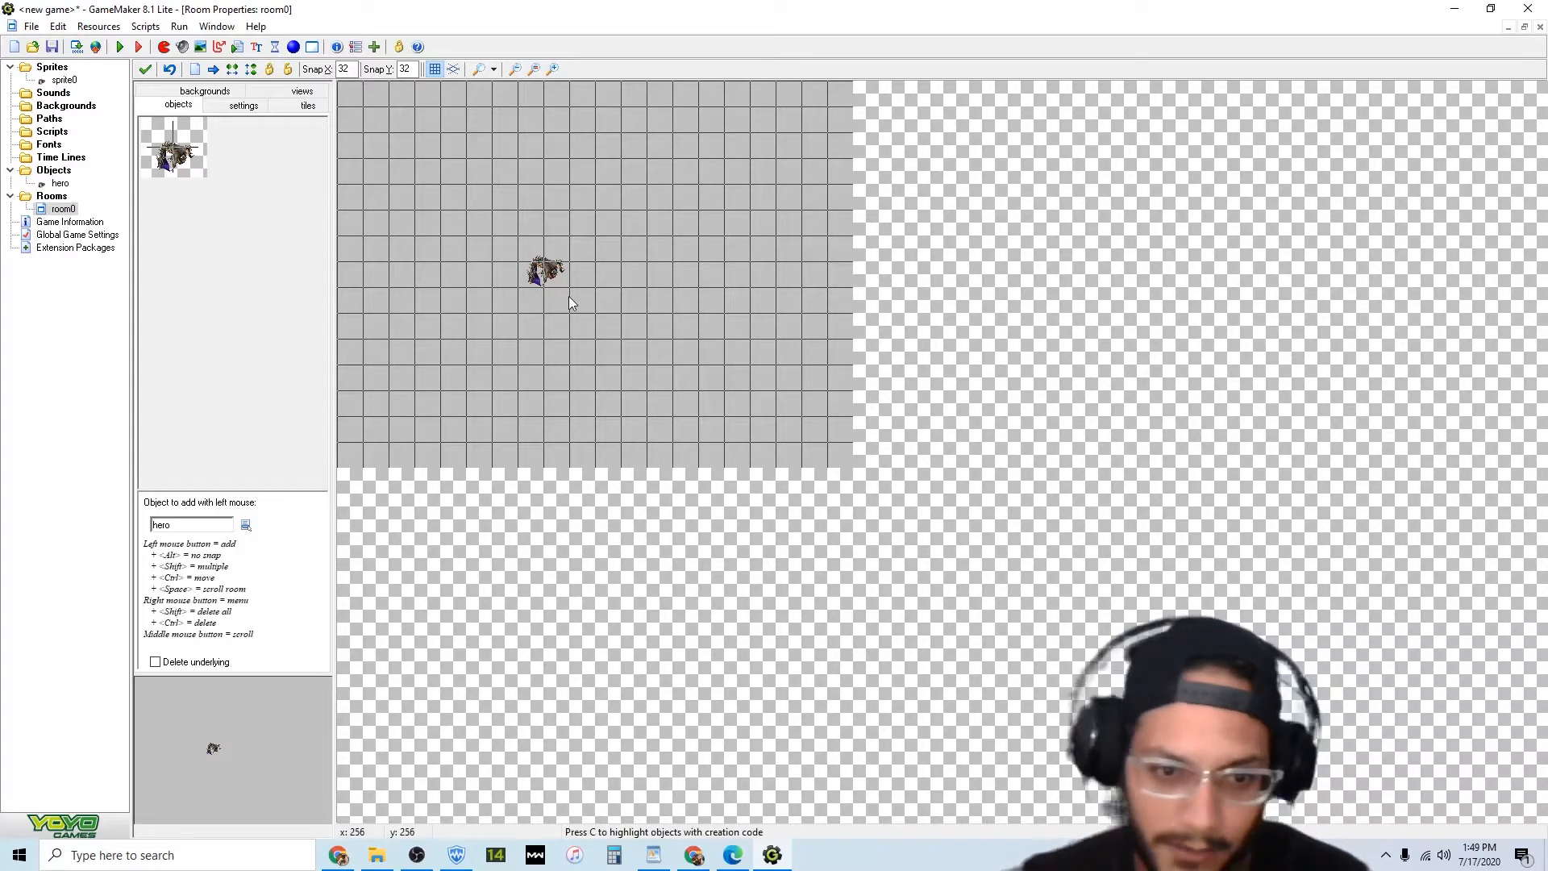
Run the game and minimise the OBS and Videos folder windows so the game window is unobstructed.
left_click(119, 47)
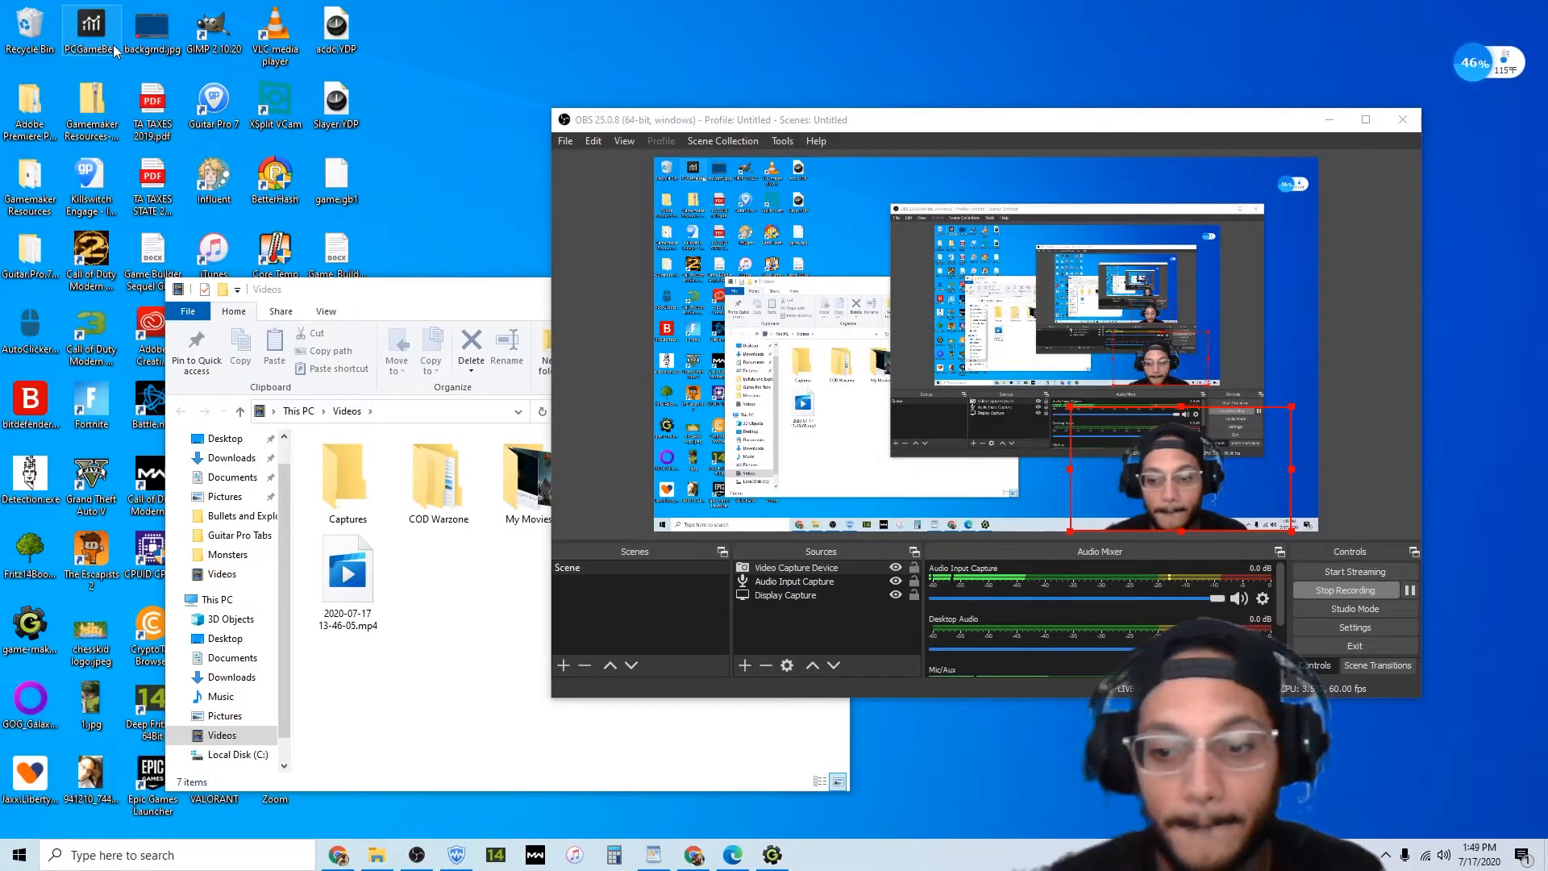
left_click(1330, 119)
left_click(458, 320)
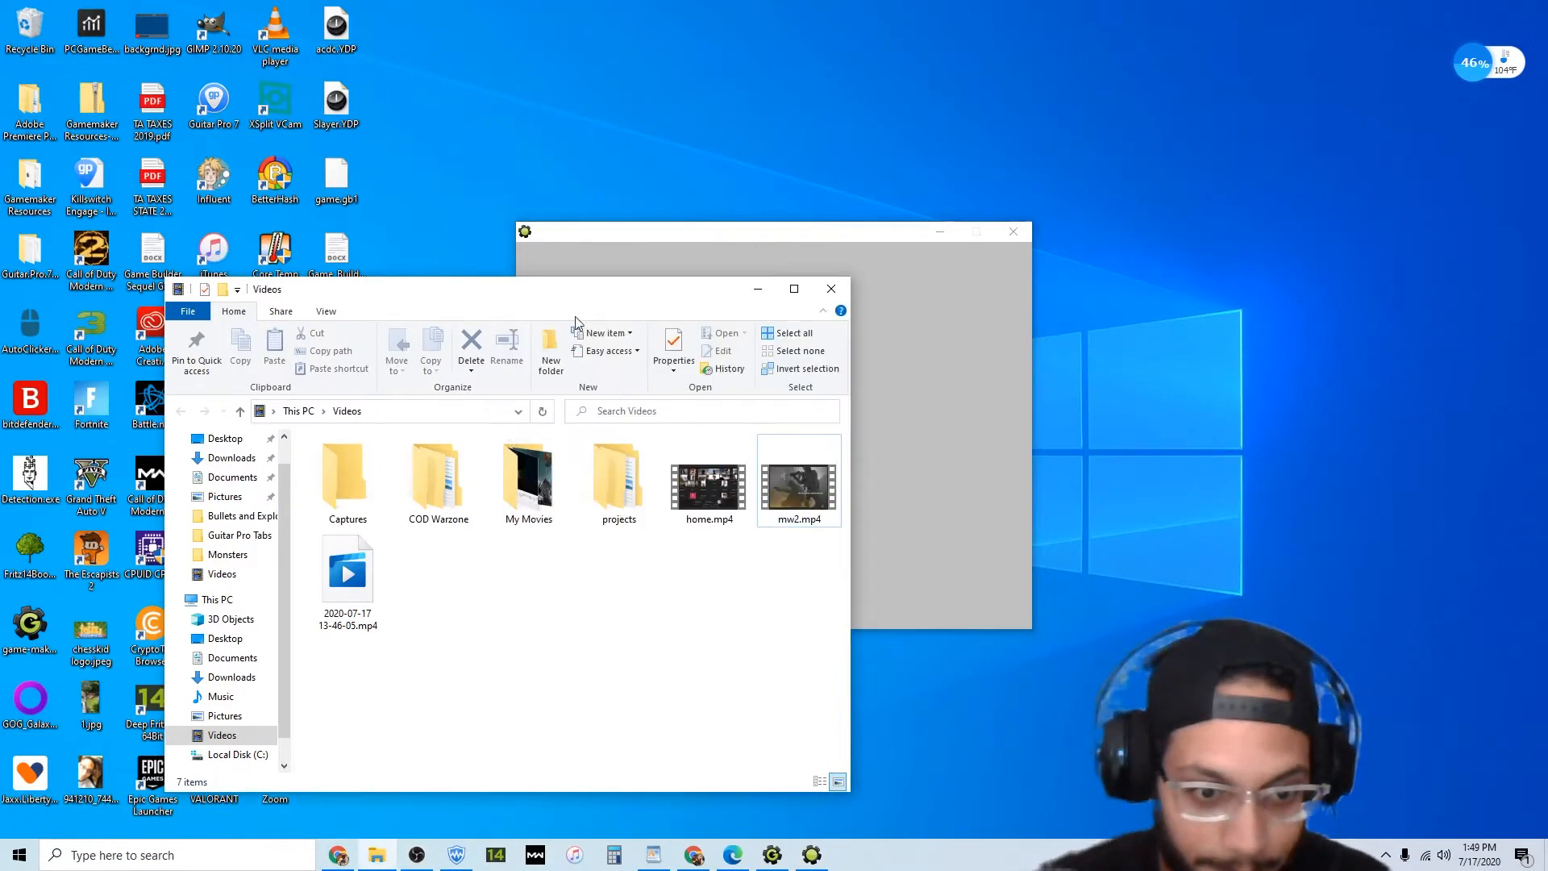
left_click(759, 288)
Test the hero's movement in the running game by steering it left, right, up and down.
key("Left")
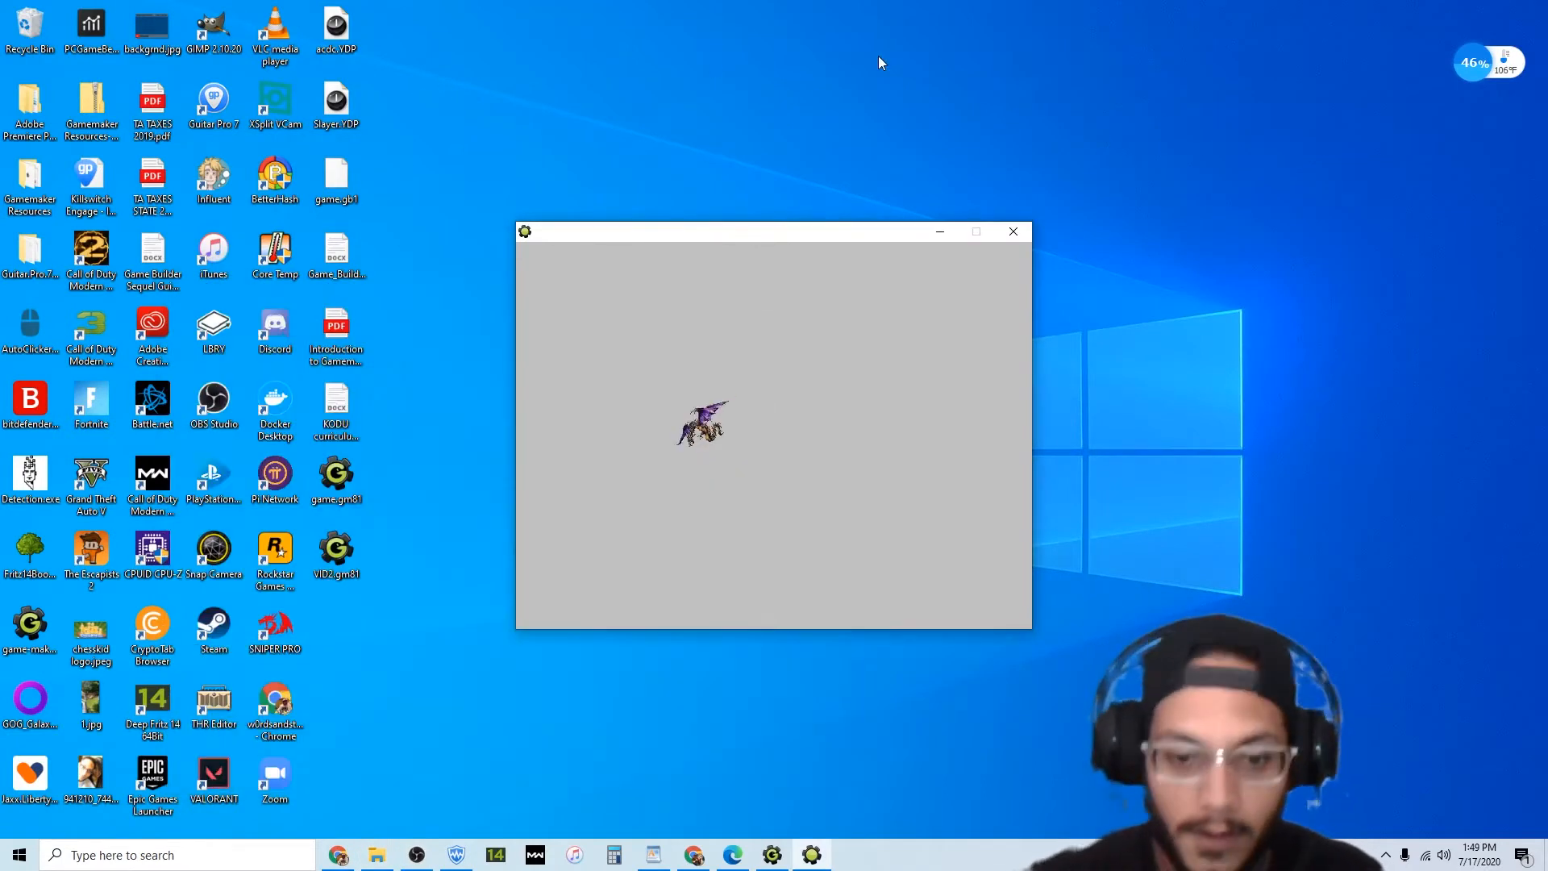
key("Right")
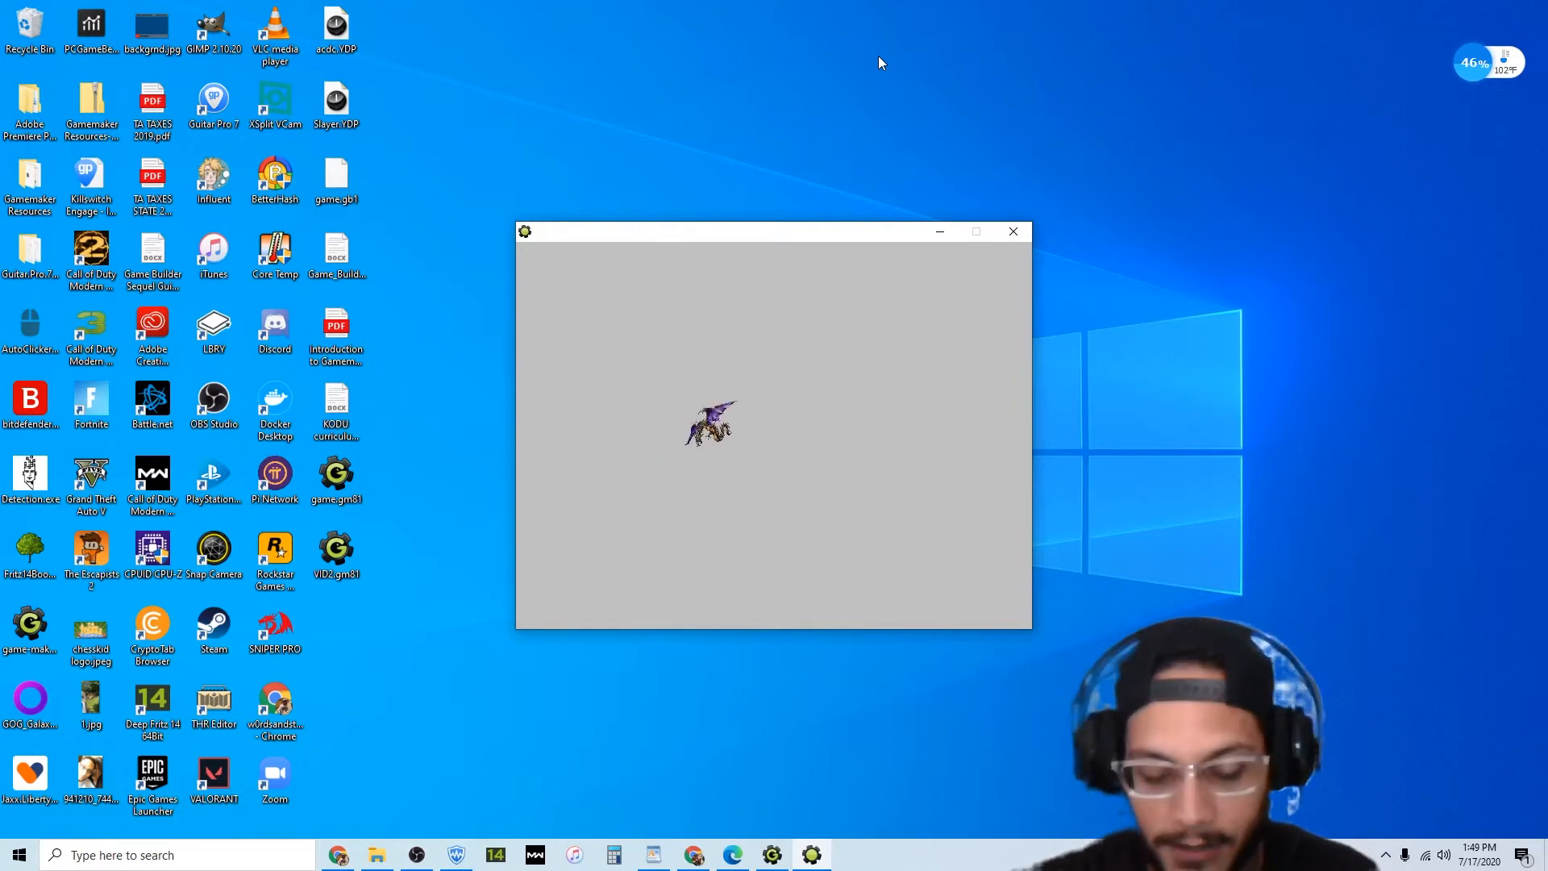
key("Up")
key("Down")
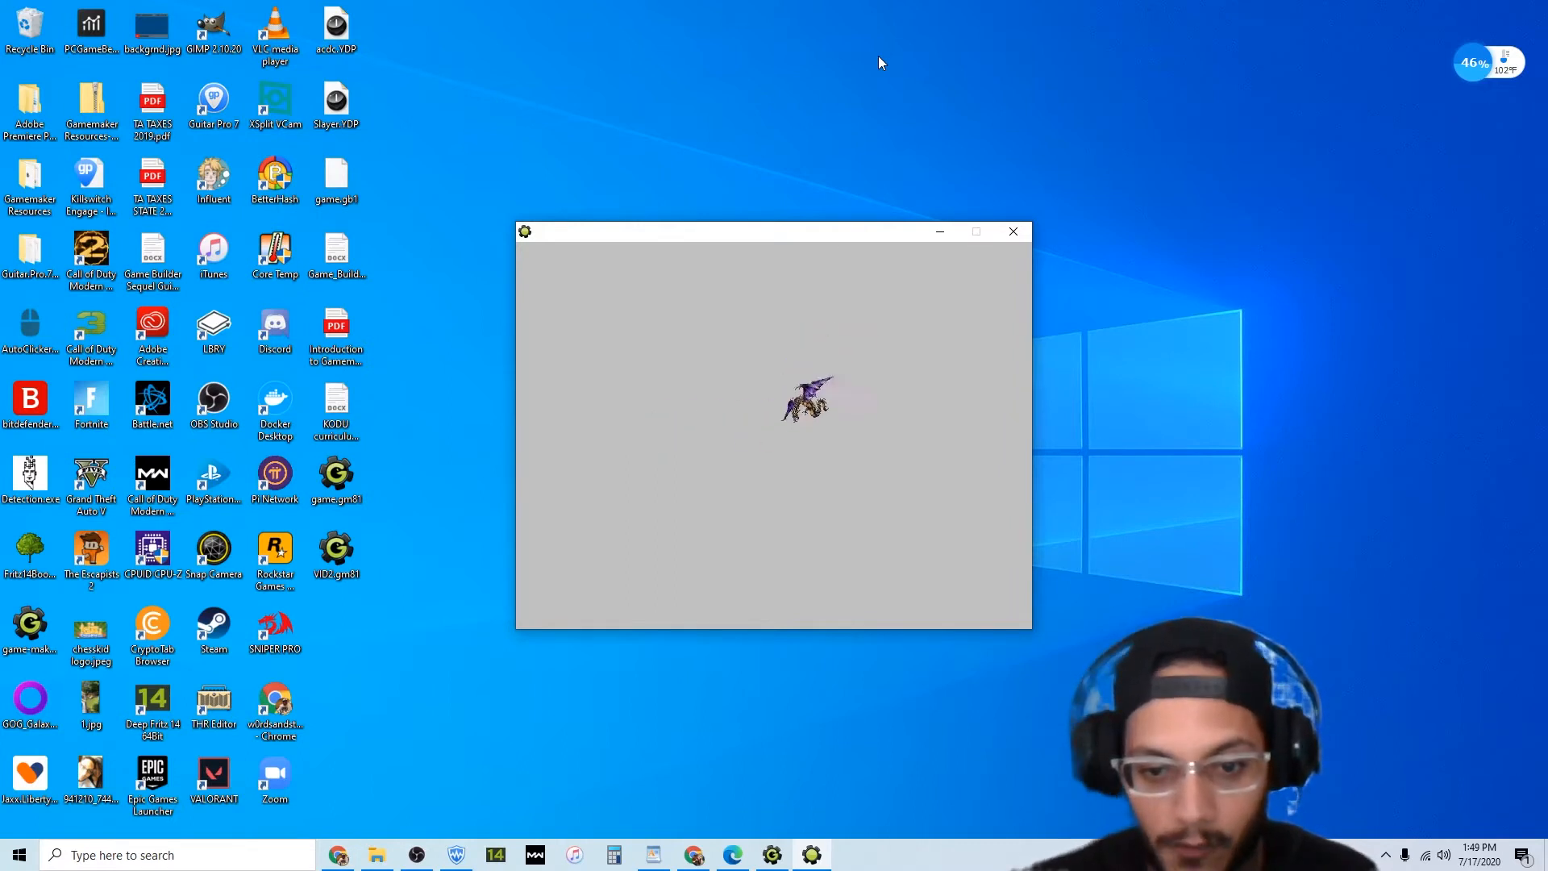
key("Up")
key("Left")
key("Right")
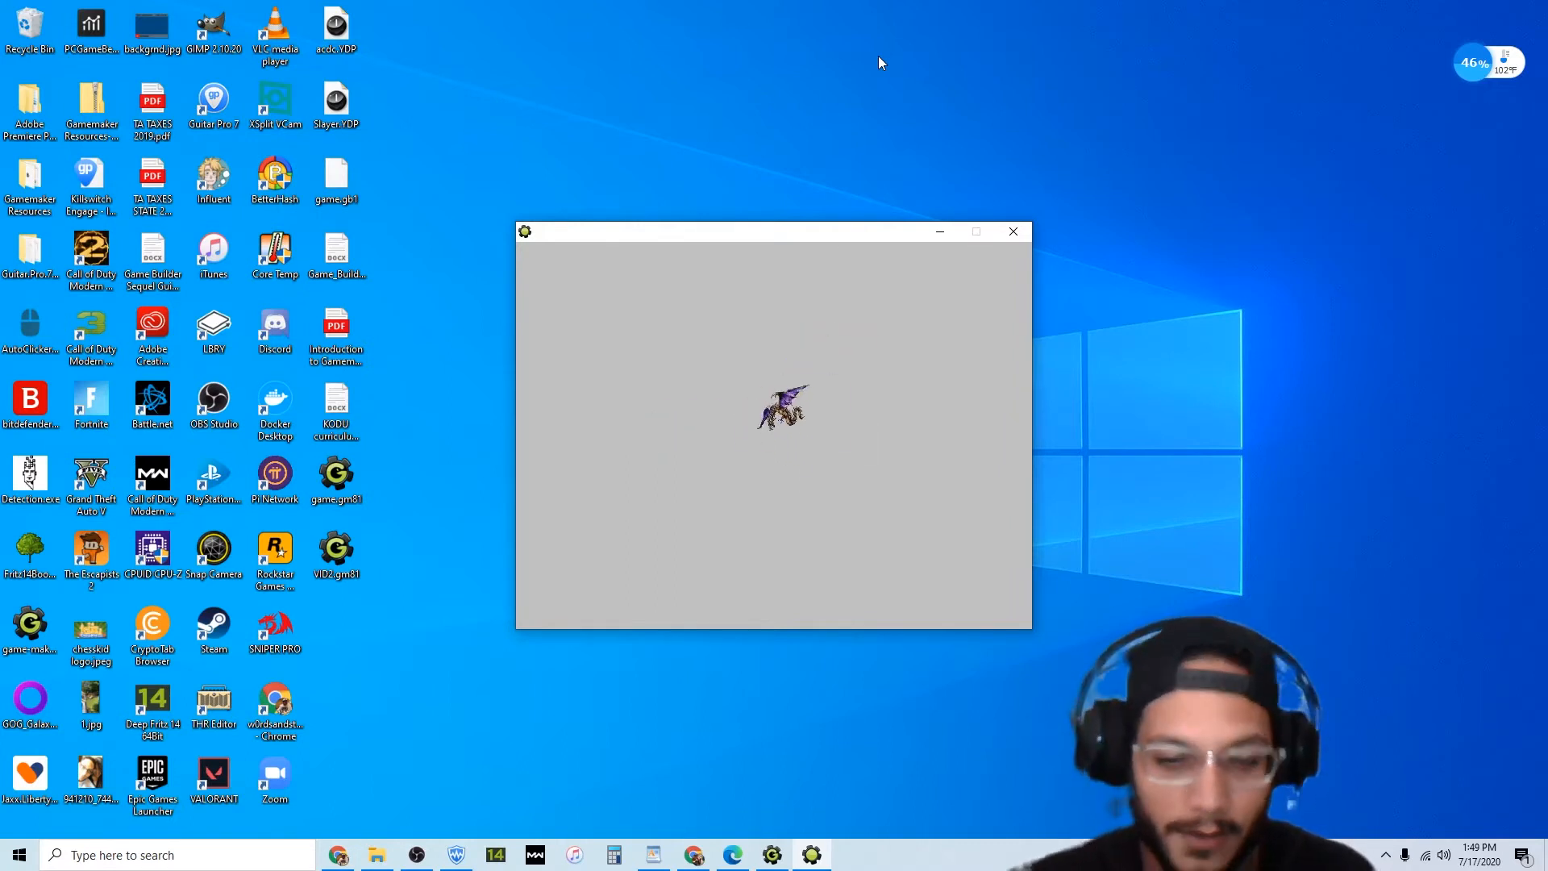
key("Left")
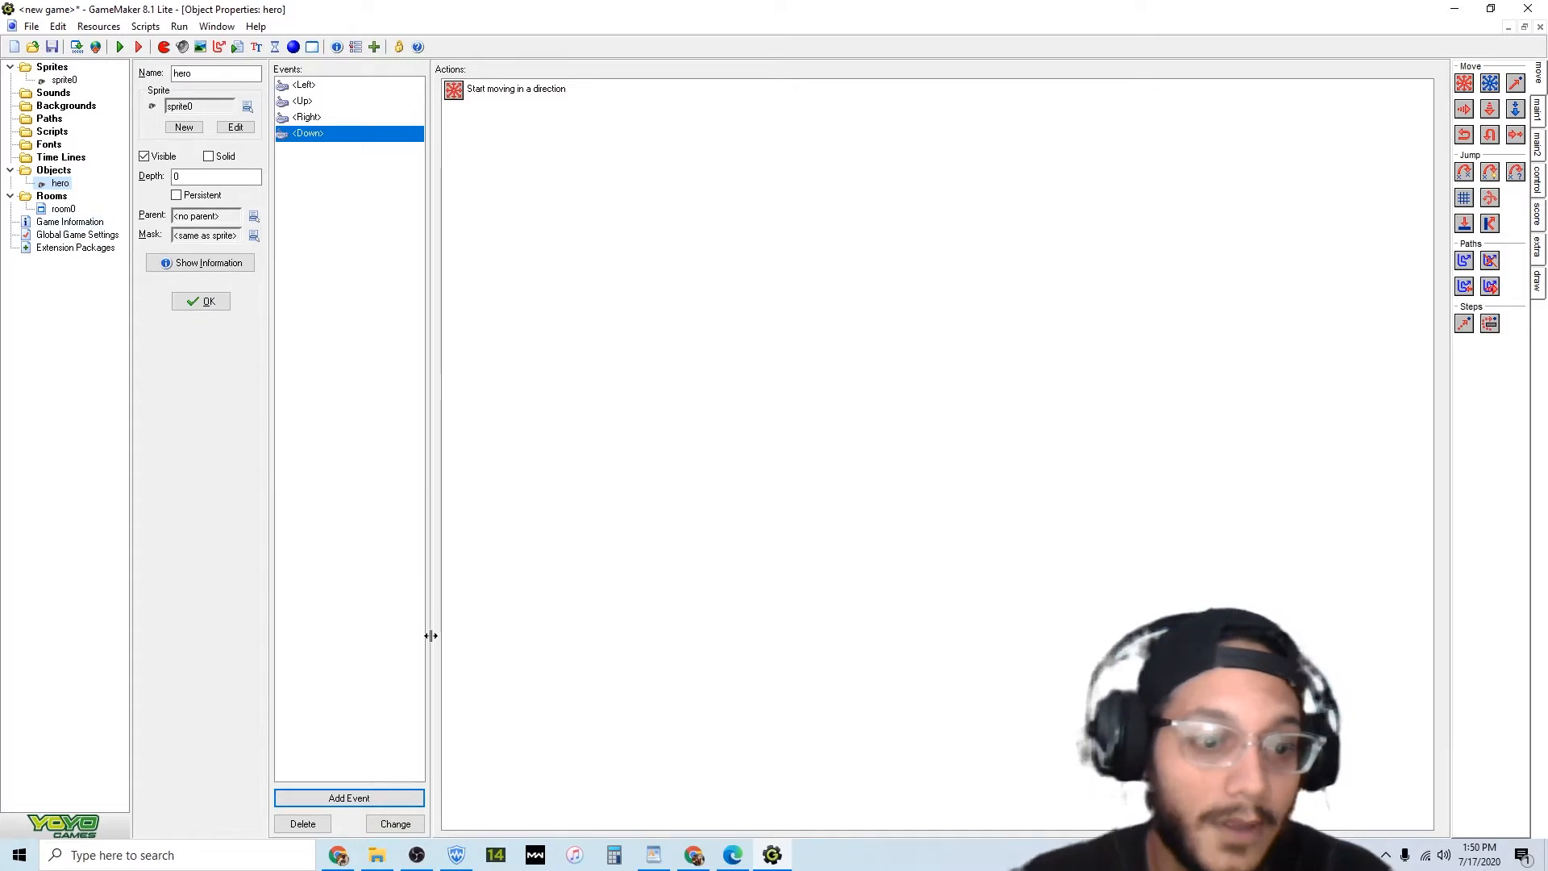
Add a Key Release Left event to the hero with a Move Fixed action using the centre stop direction at speed 0.
left_click(396, 794)
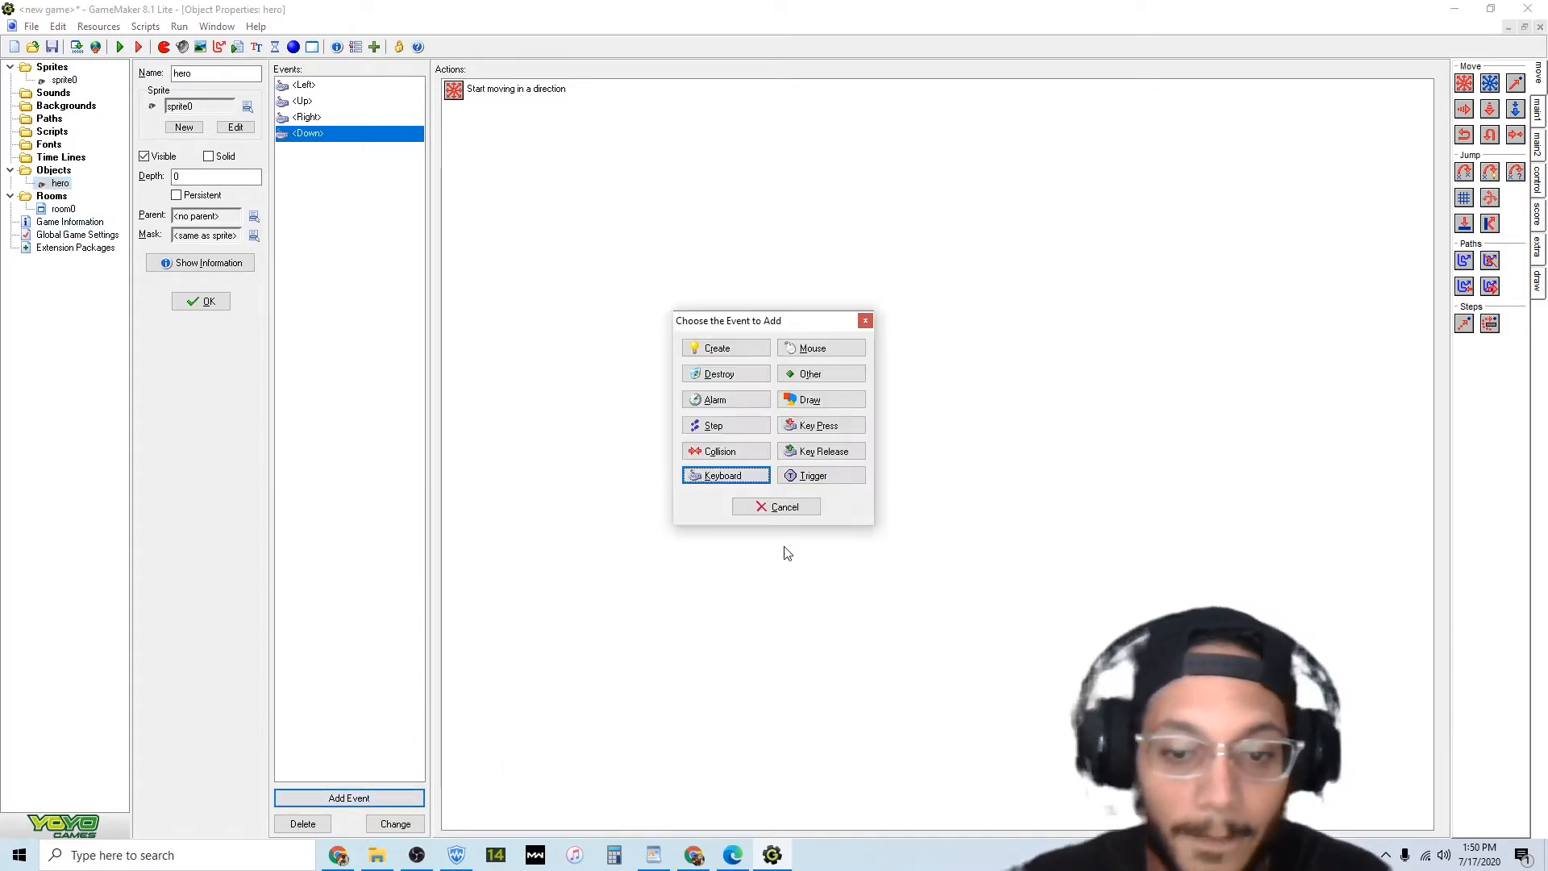
left_click(829, 455)
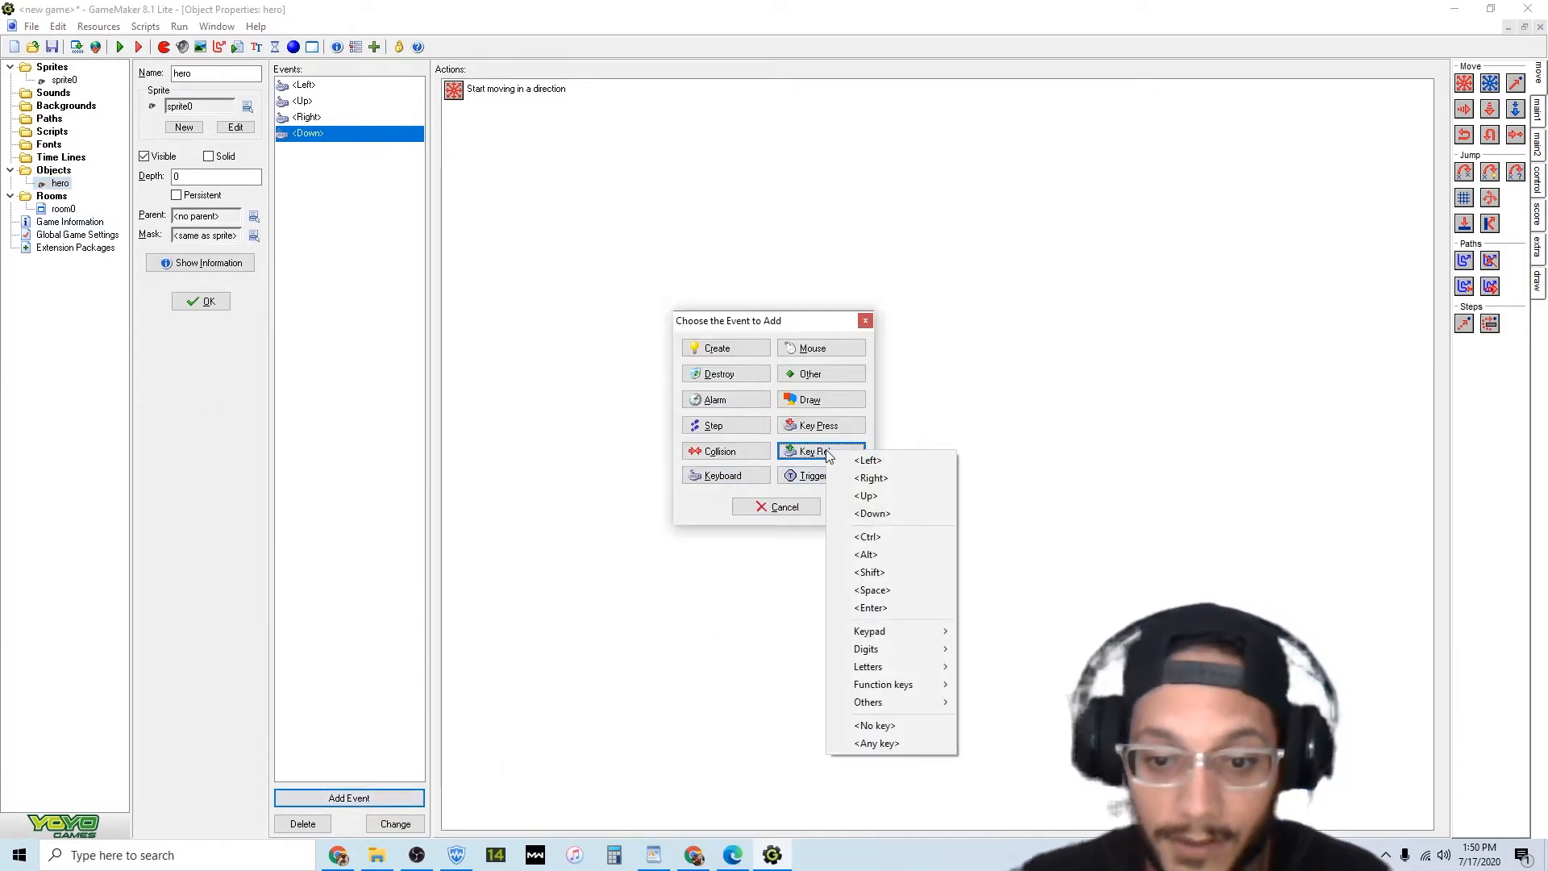
left_click(867, 460)
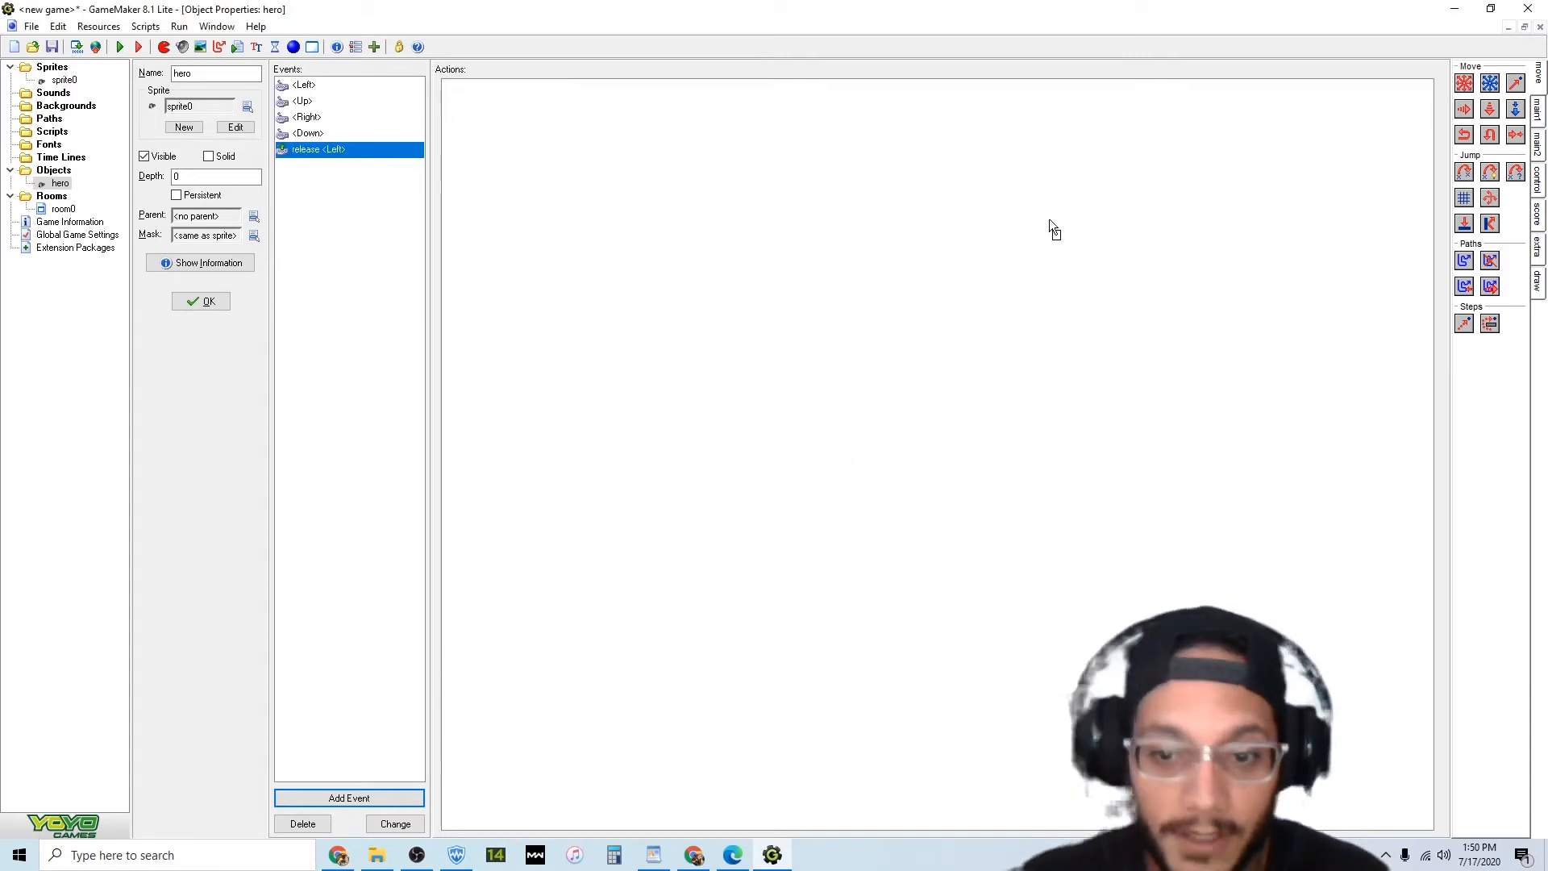
left_click_drag(1050, 221, 1049, 219)
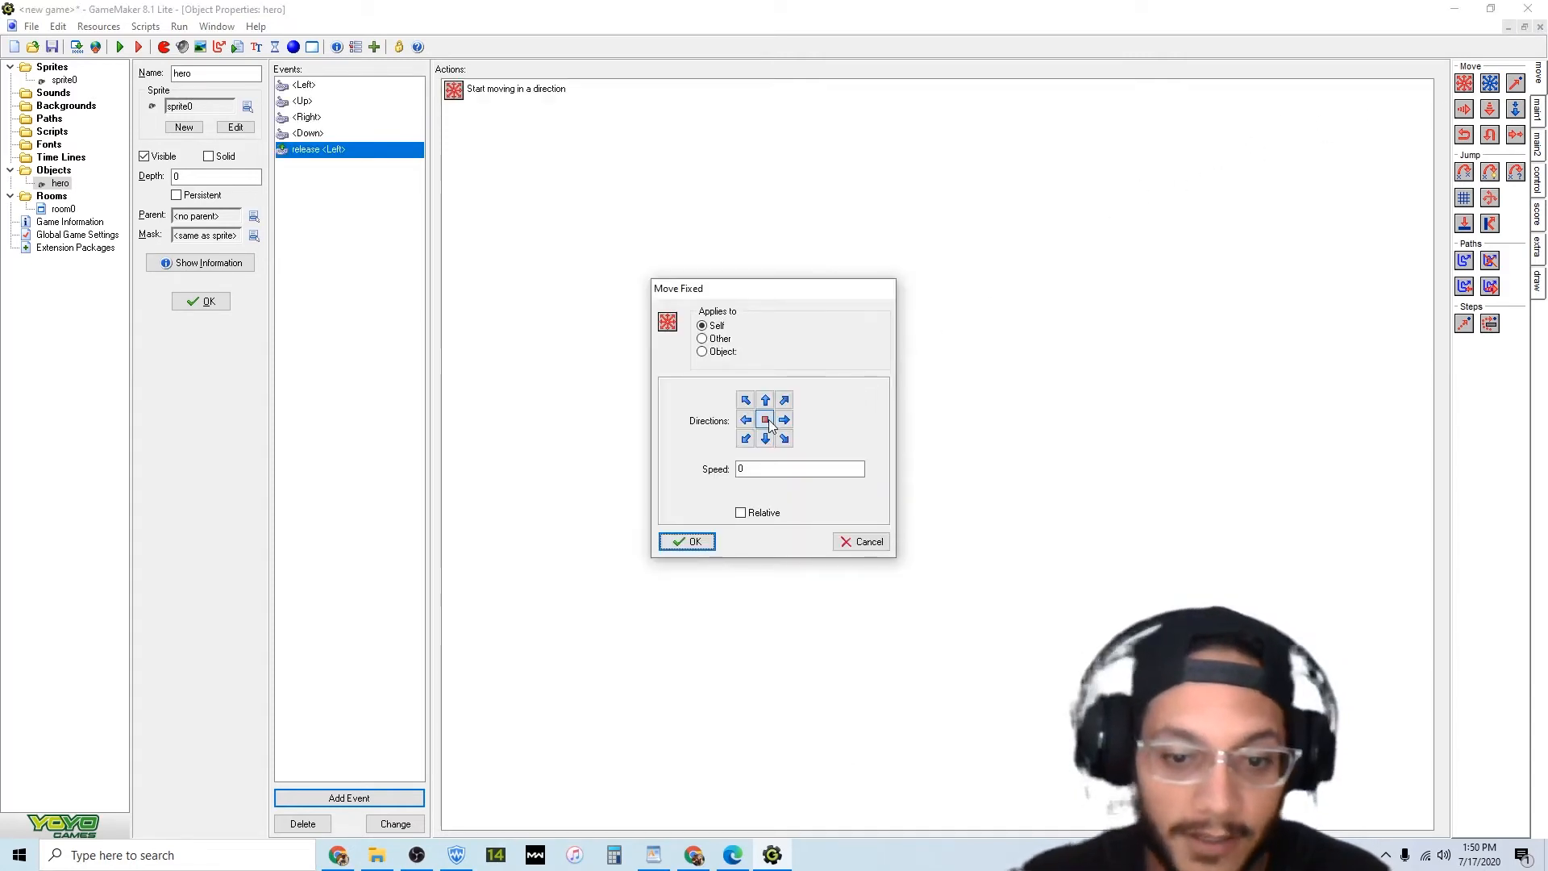
left_click(692, 543)
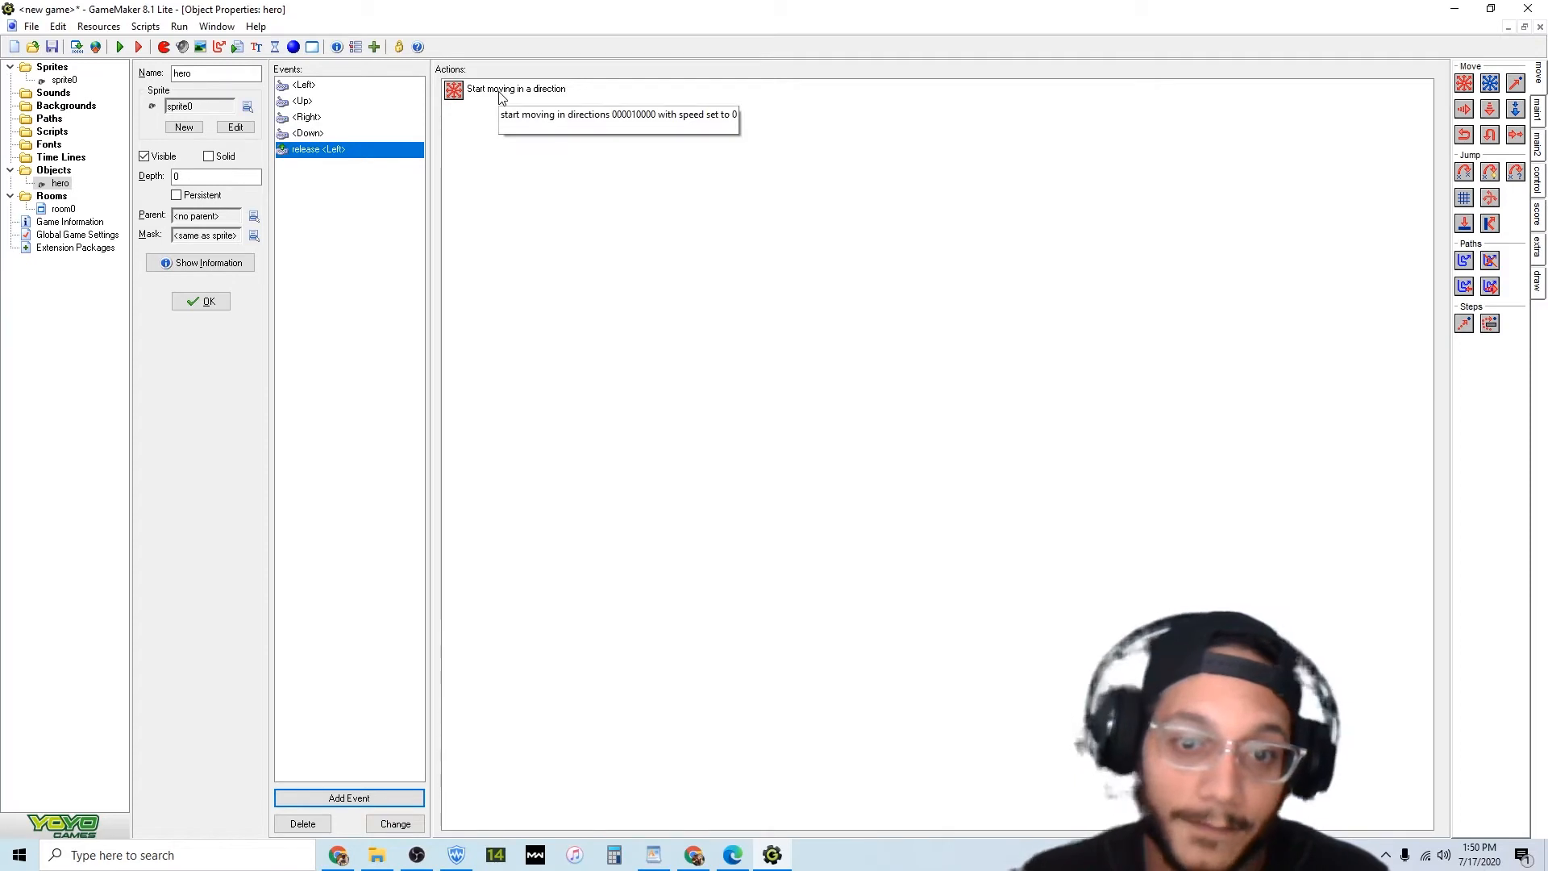
Add a Key Release Right event to the hero with a Move Fixed action at speed 0.
left_click(379, 801)
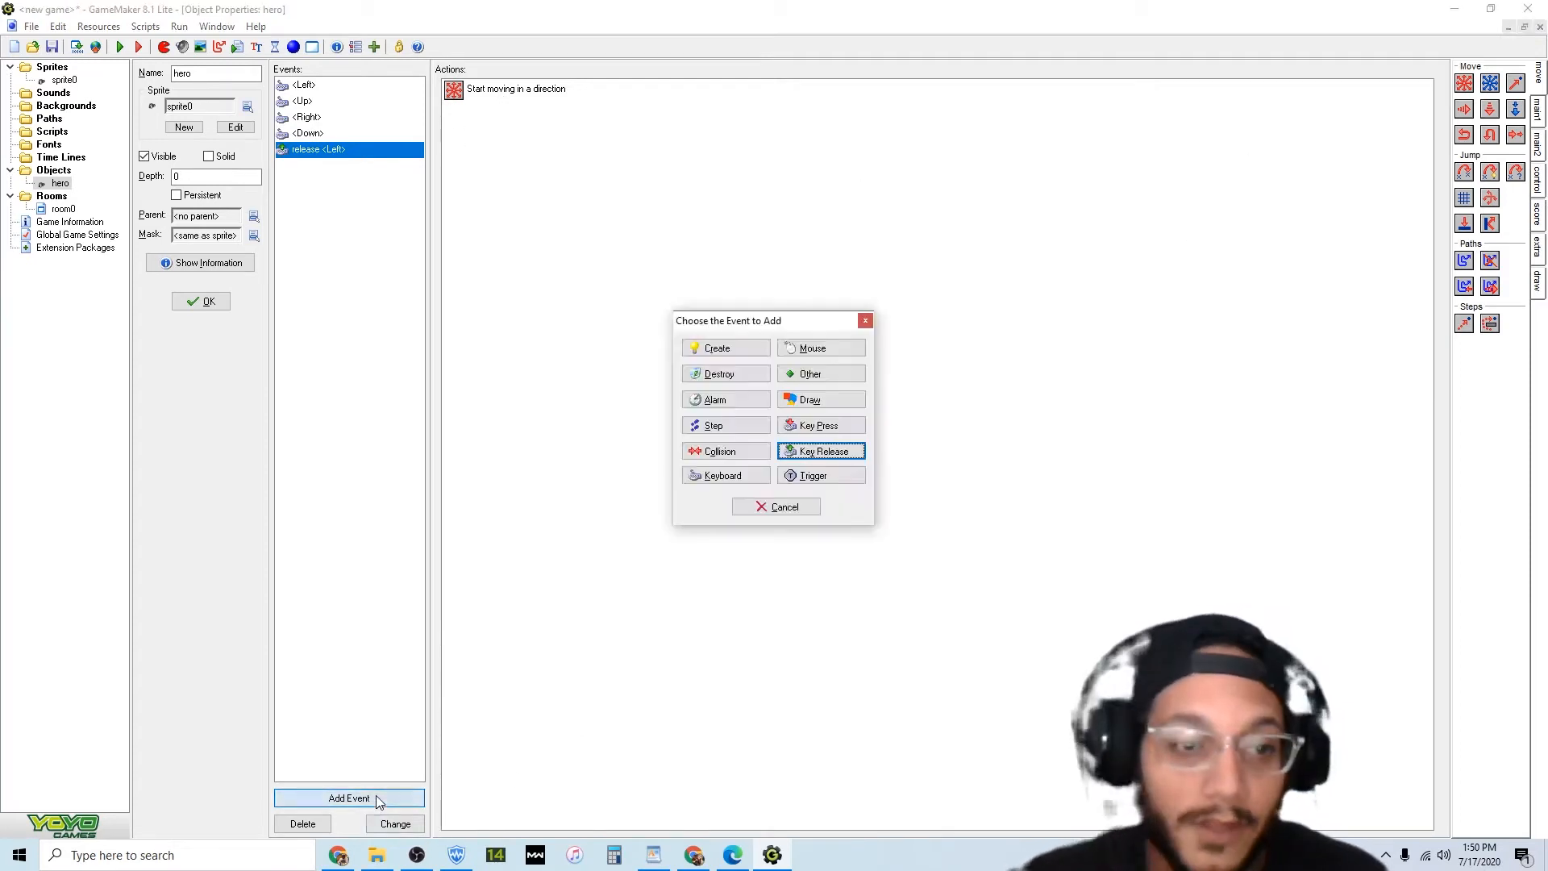
left_click(851, 453)
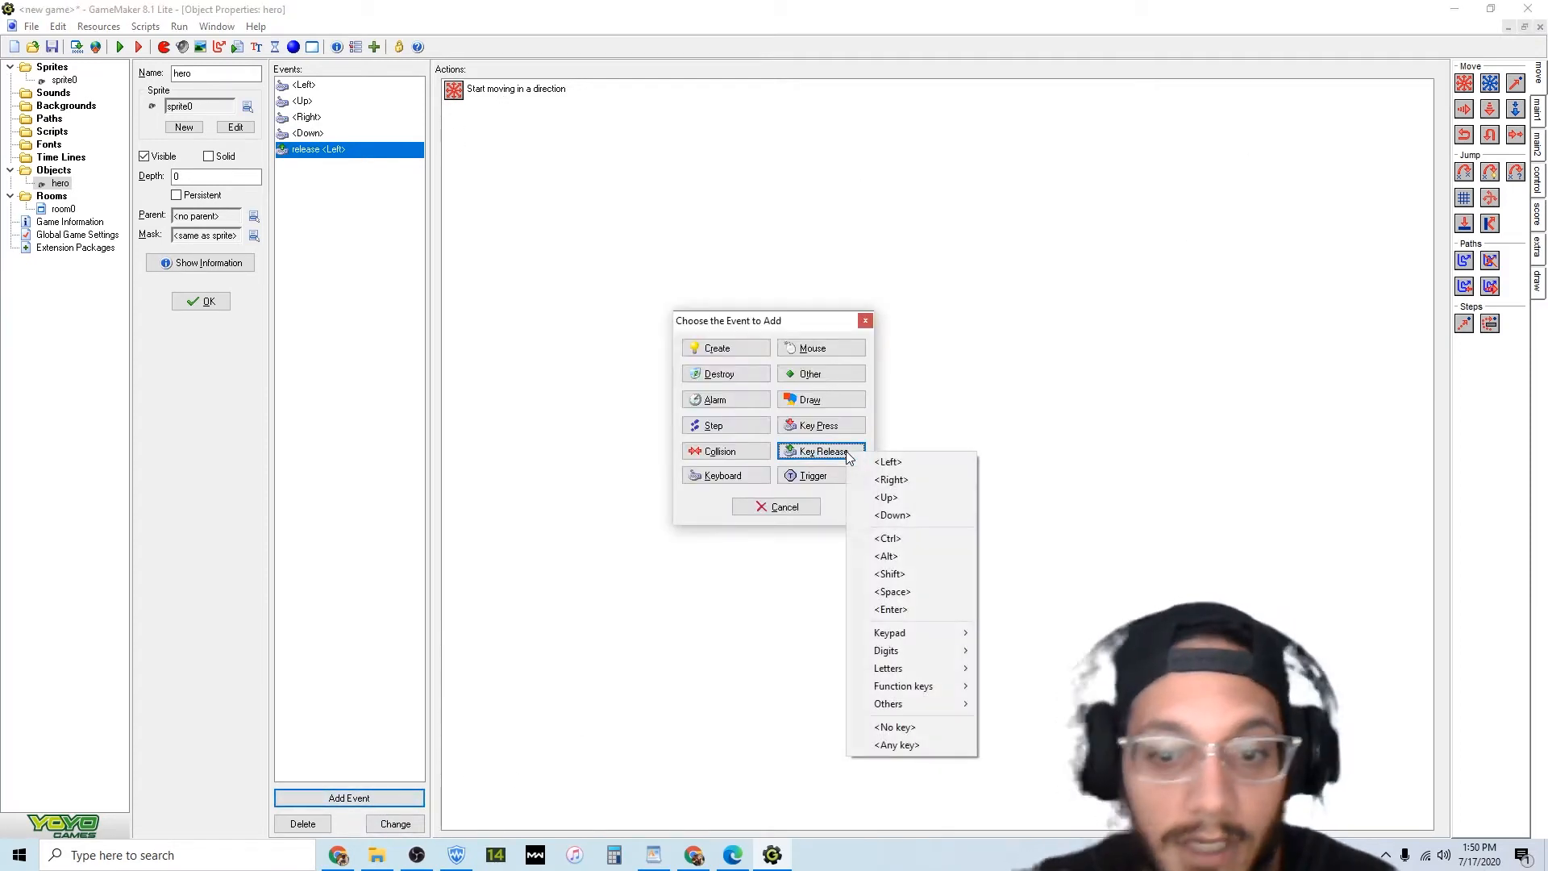
left_click(864, 497)
left_click_drag(1463, 84, 931, 380)
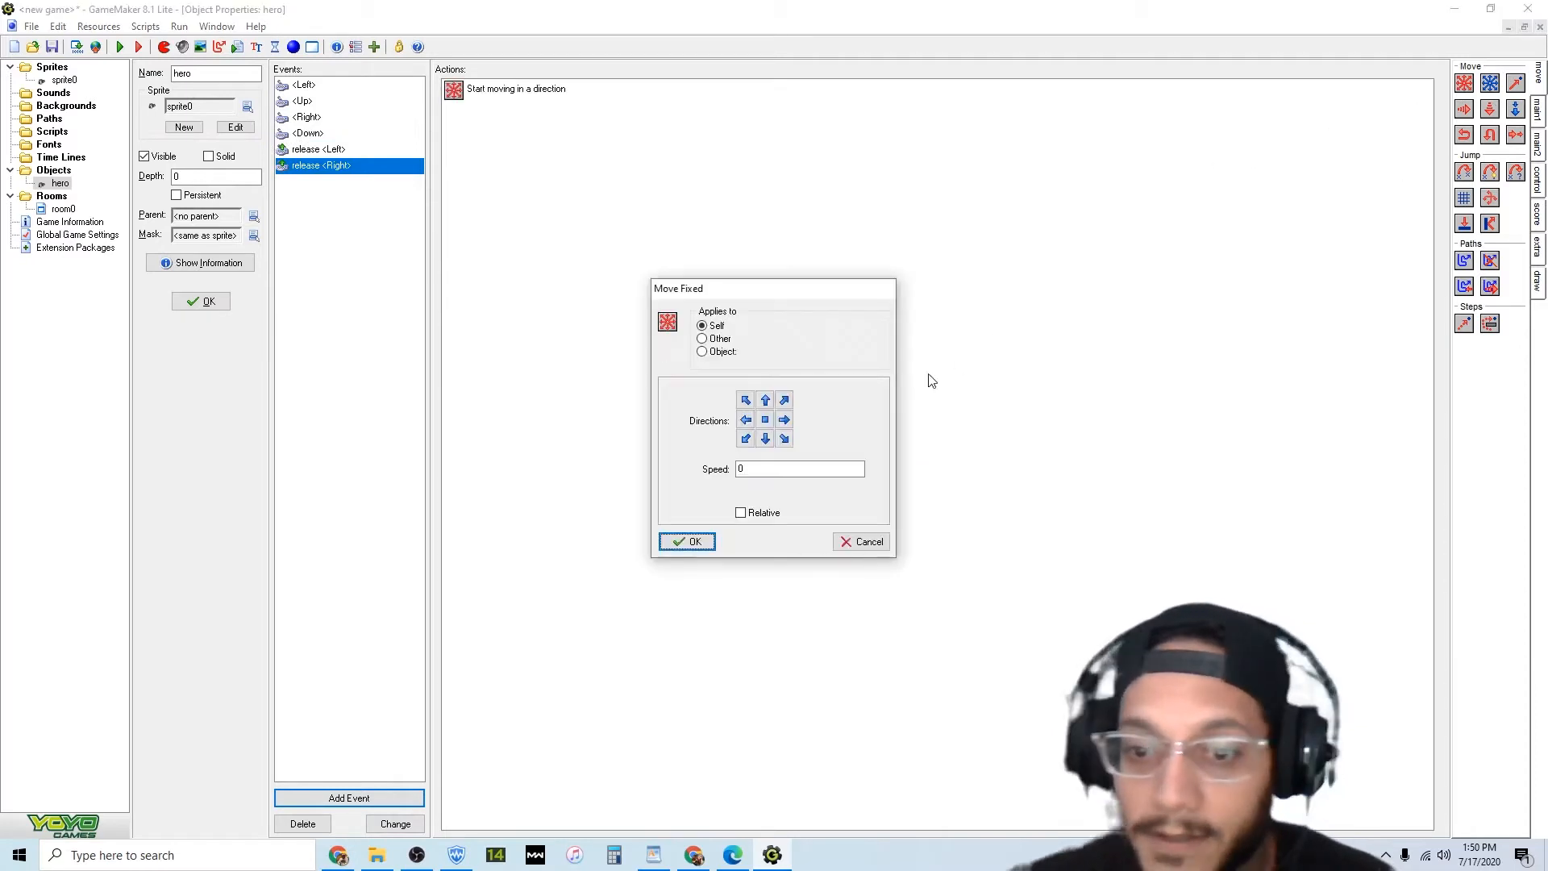
left_click(689, 542)
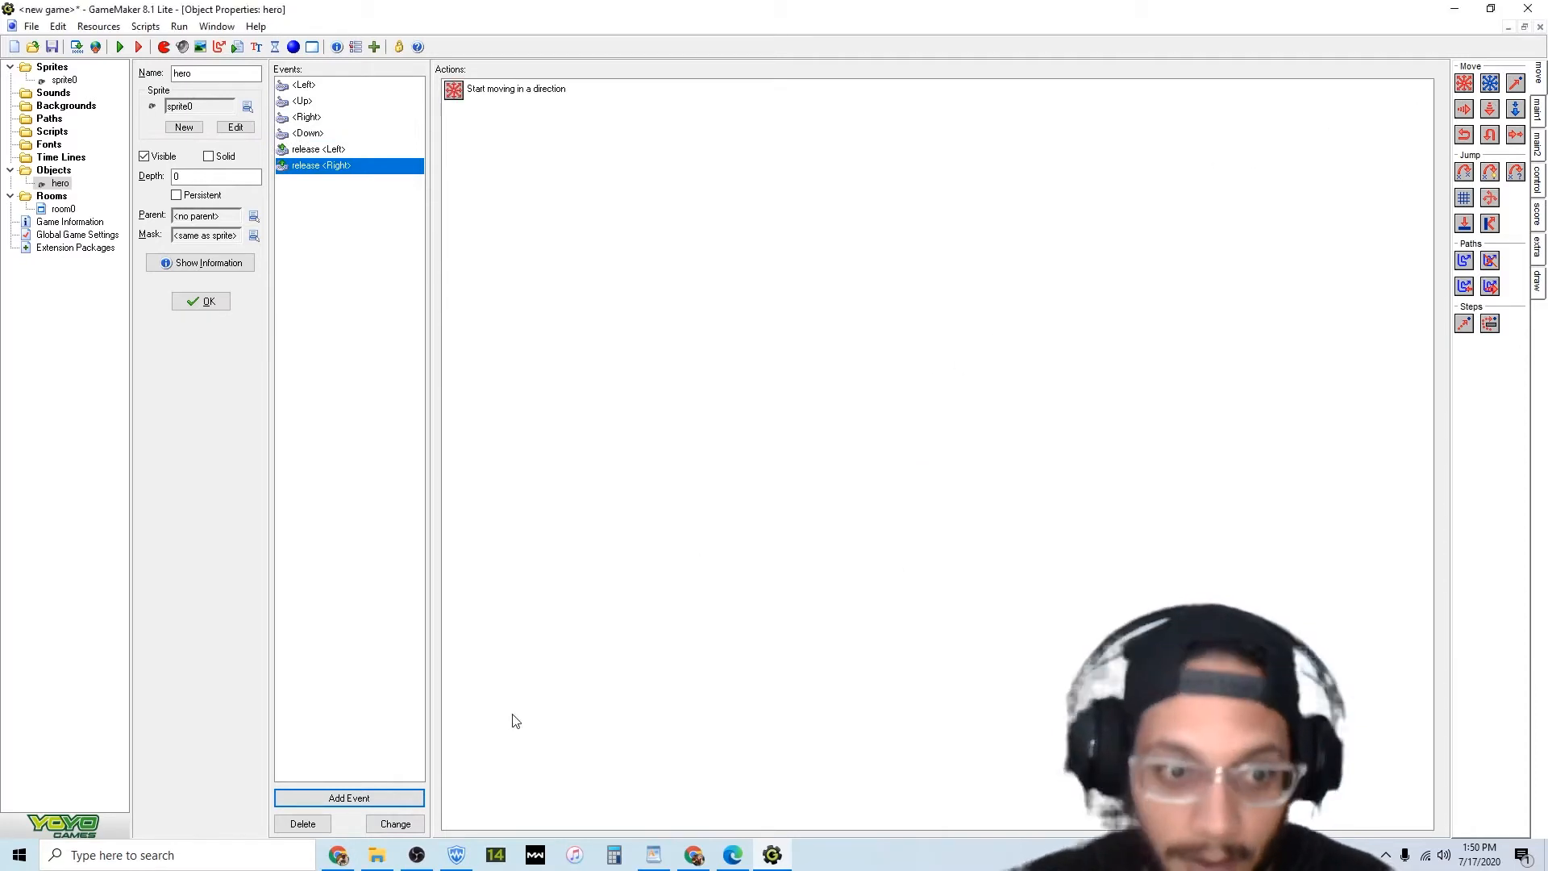
Add a Key Release Up event to the hero with a Move Fixed action using the centre stop direction at speed 0.
left_click(351, 798)
left_click(851, 454)
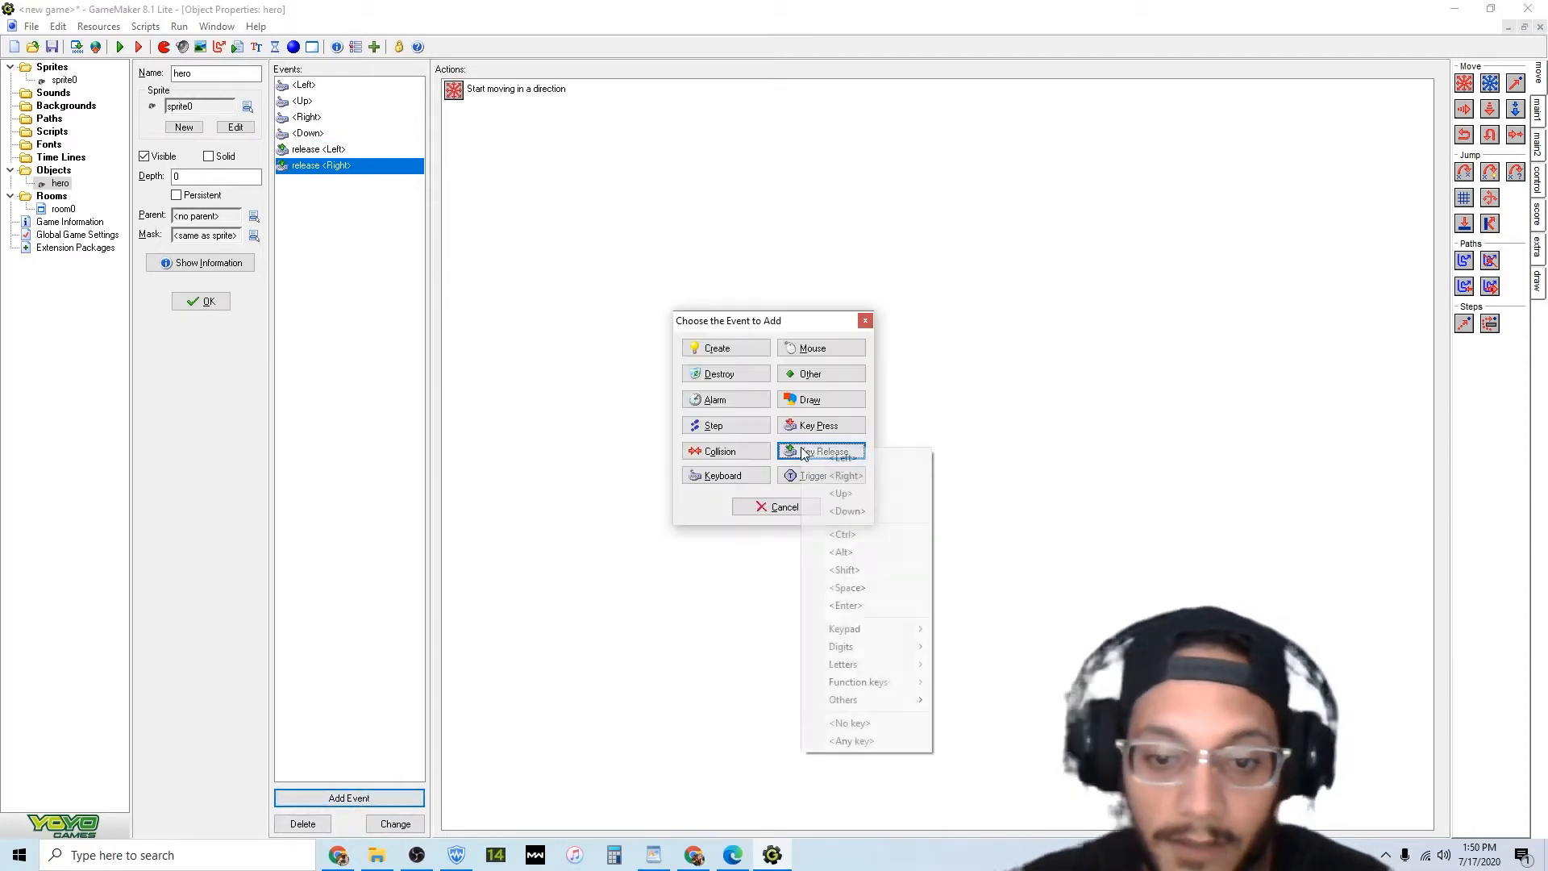
left_click(841, 493)
left_click_drag(1472, 83, 1043, 380)
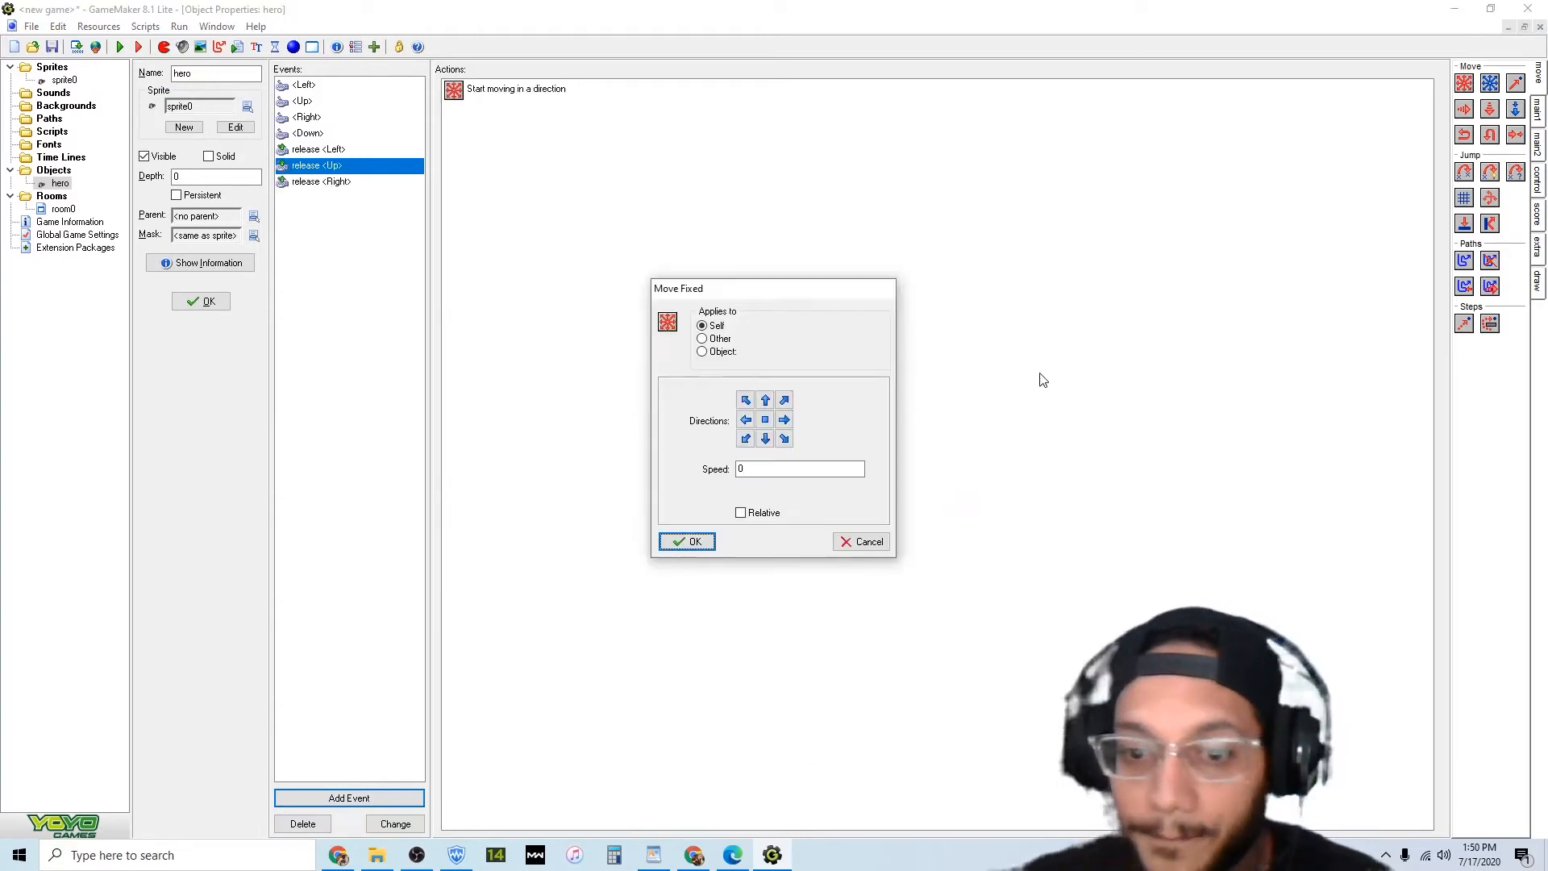
left_click(766, 419)
left_click(689, 542)
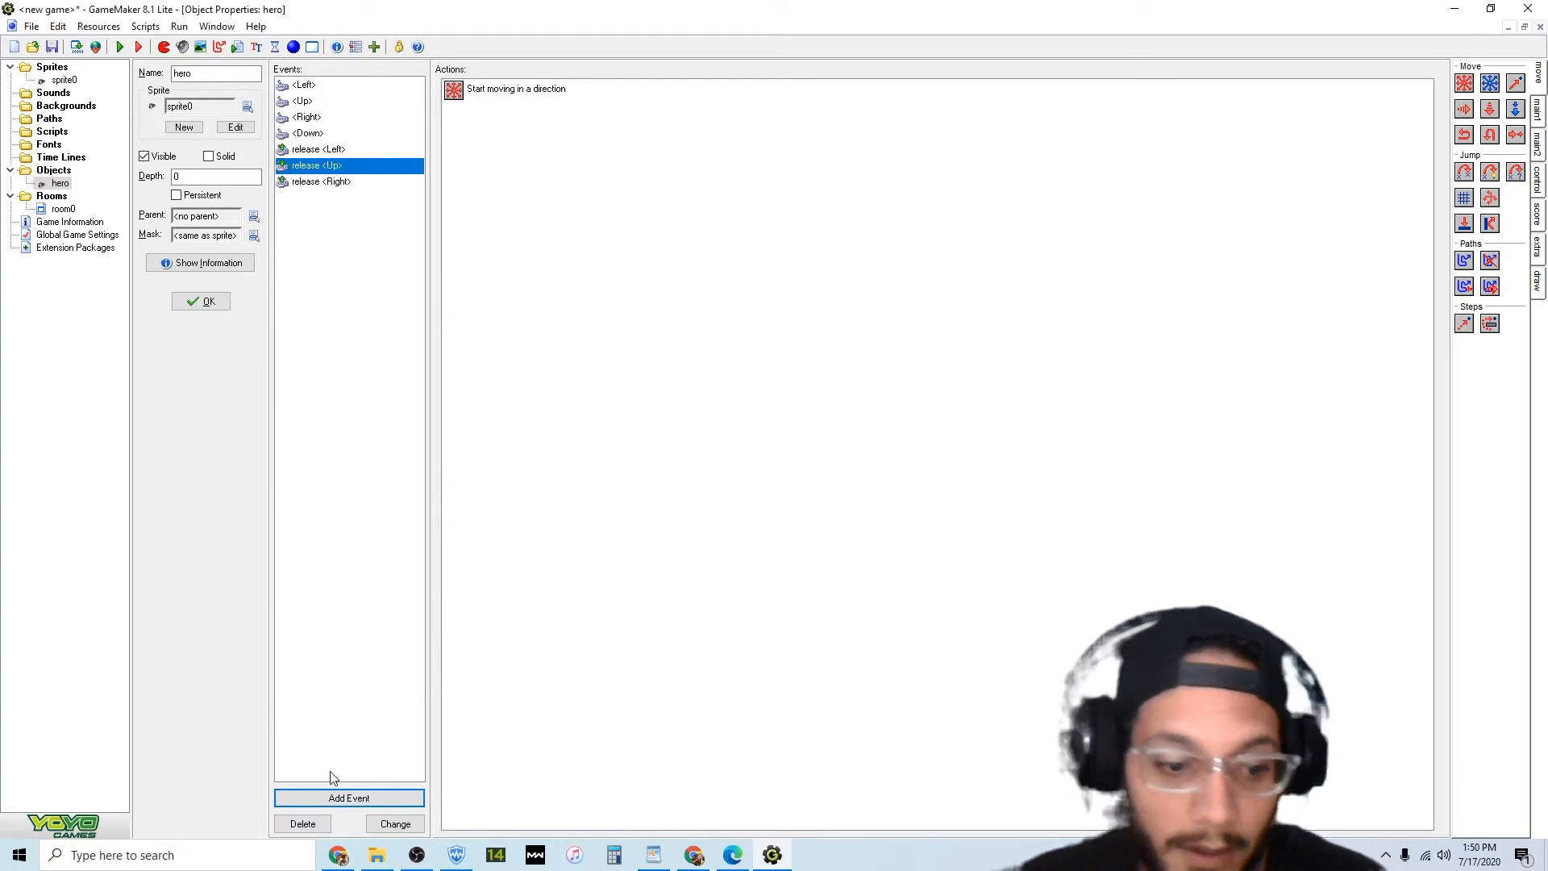
Add a Key Release Down event to the hero with a Move Fixed action using the centre stop direction at speed 0.
left_click(349, 797)
left_click(806, 452)
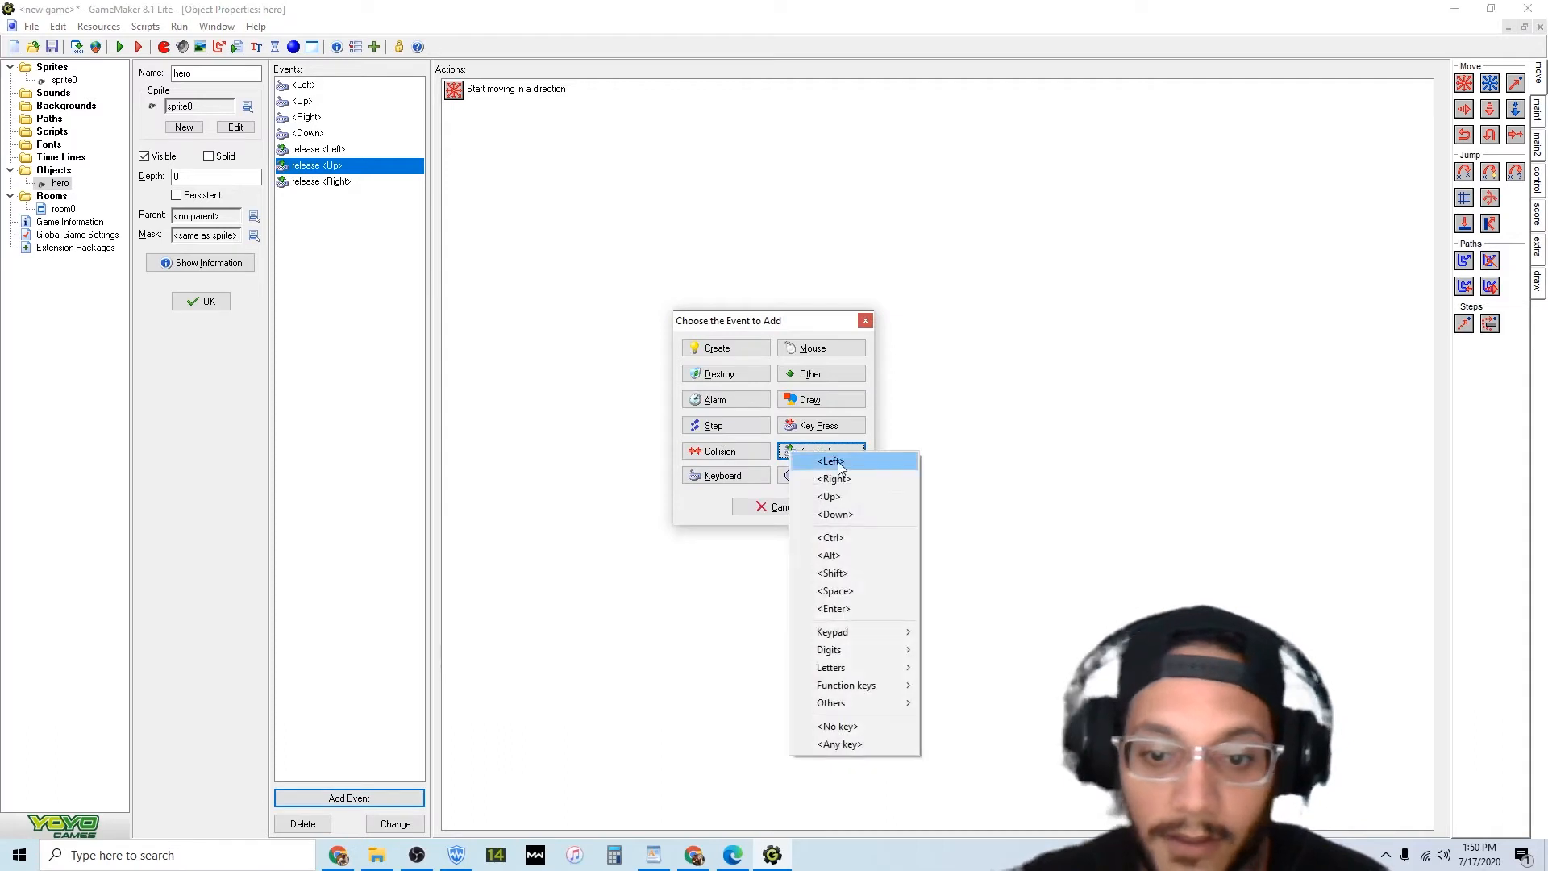
left_click(835, 513)
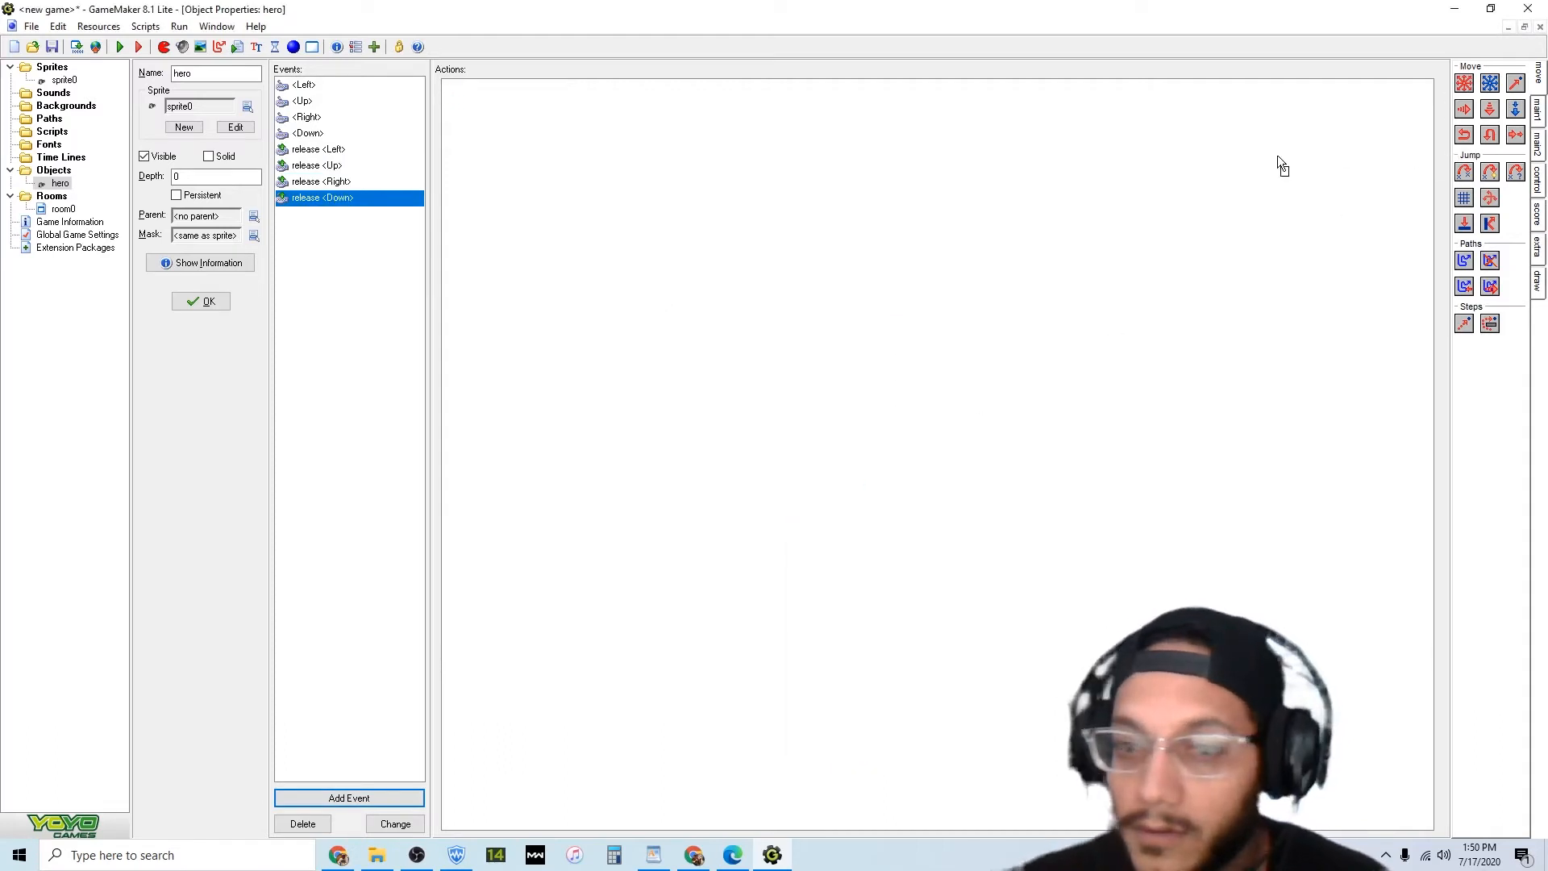
left_click_drag(1282, 166, 1188, 192)
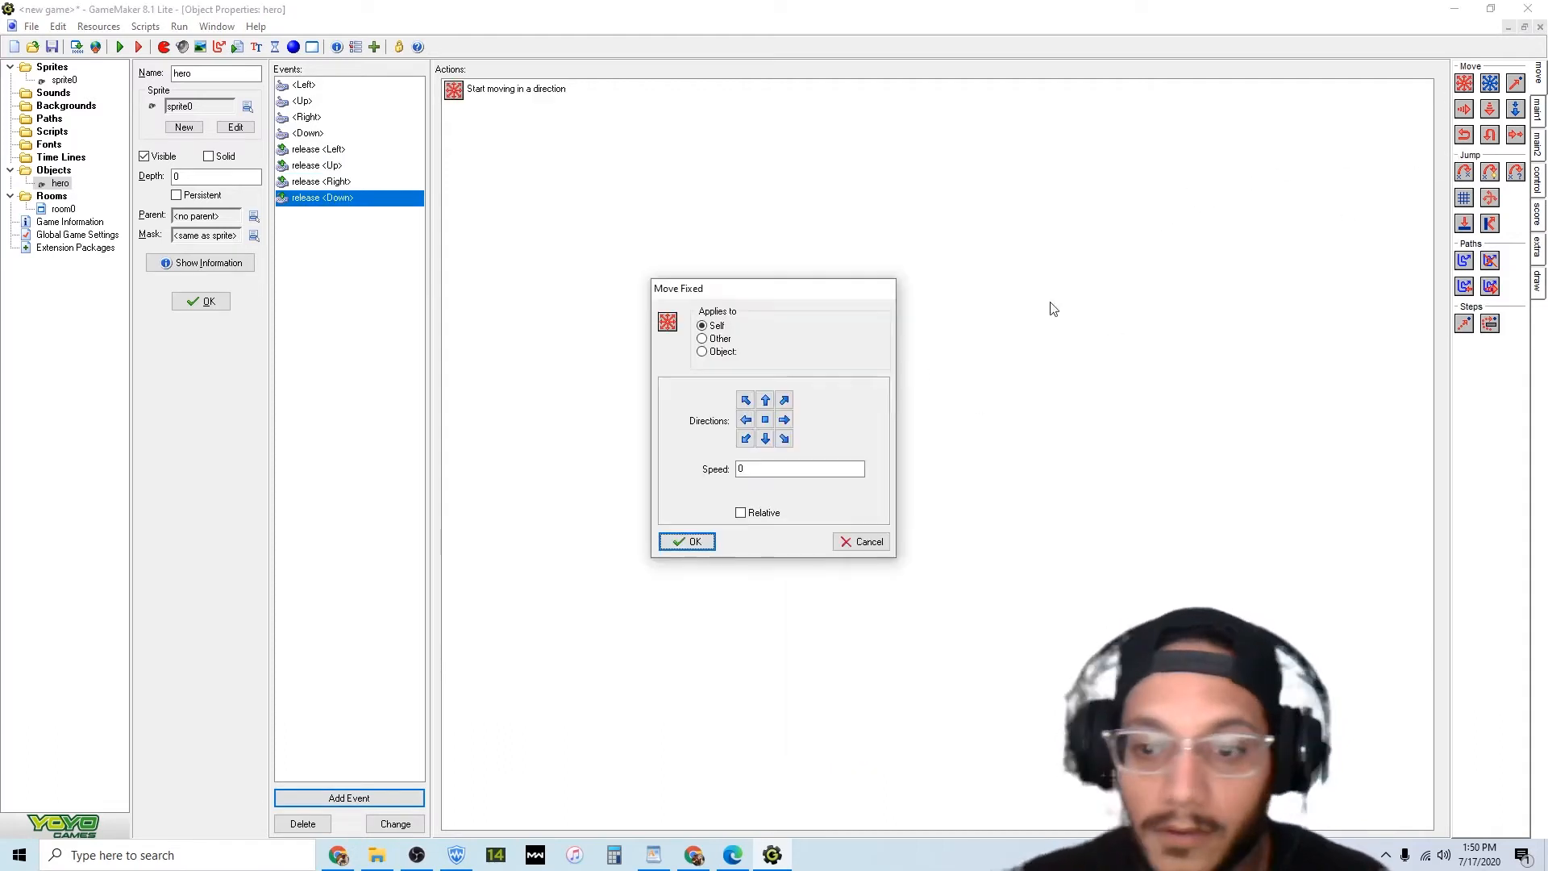
left_click(766, 420)
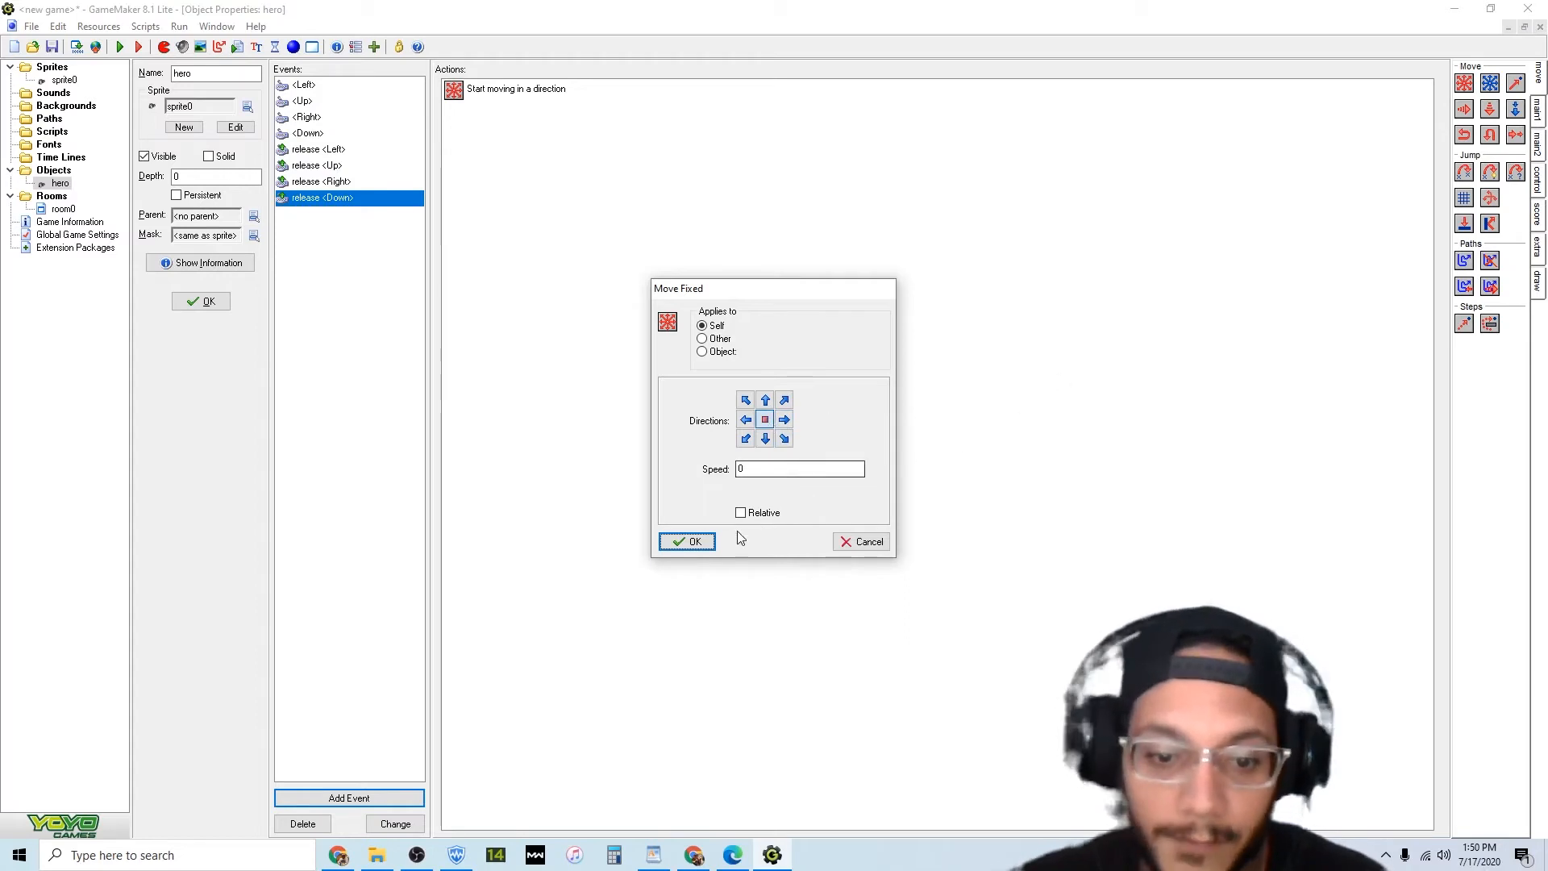
left_click(686, 541)
Run the game again and test moving the hero up and down with the release events in place.
left_click(122, 48)
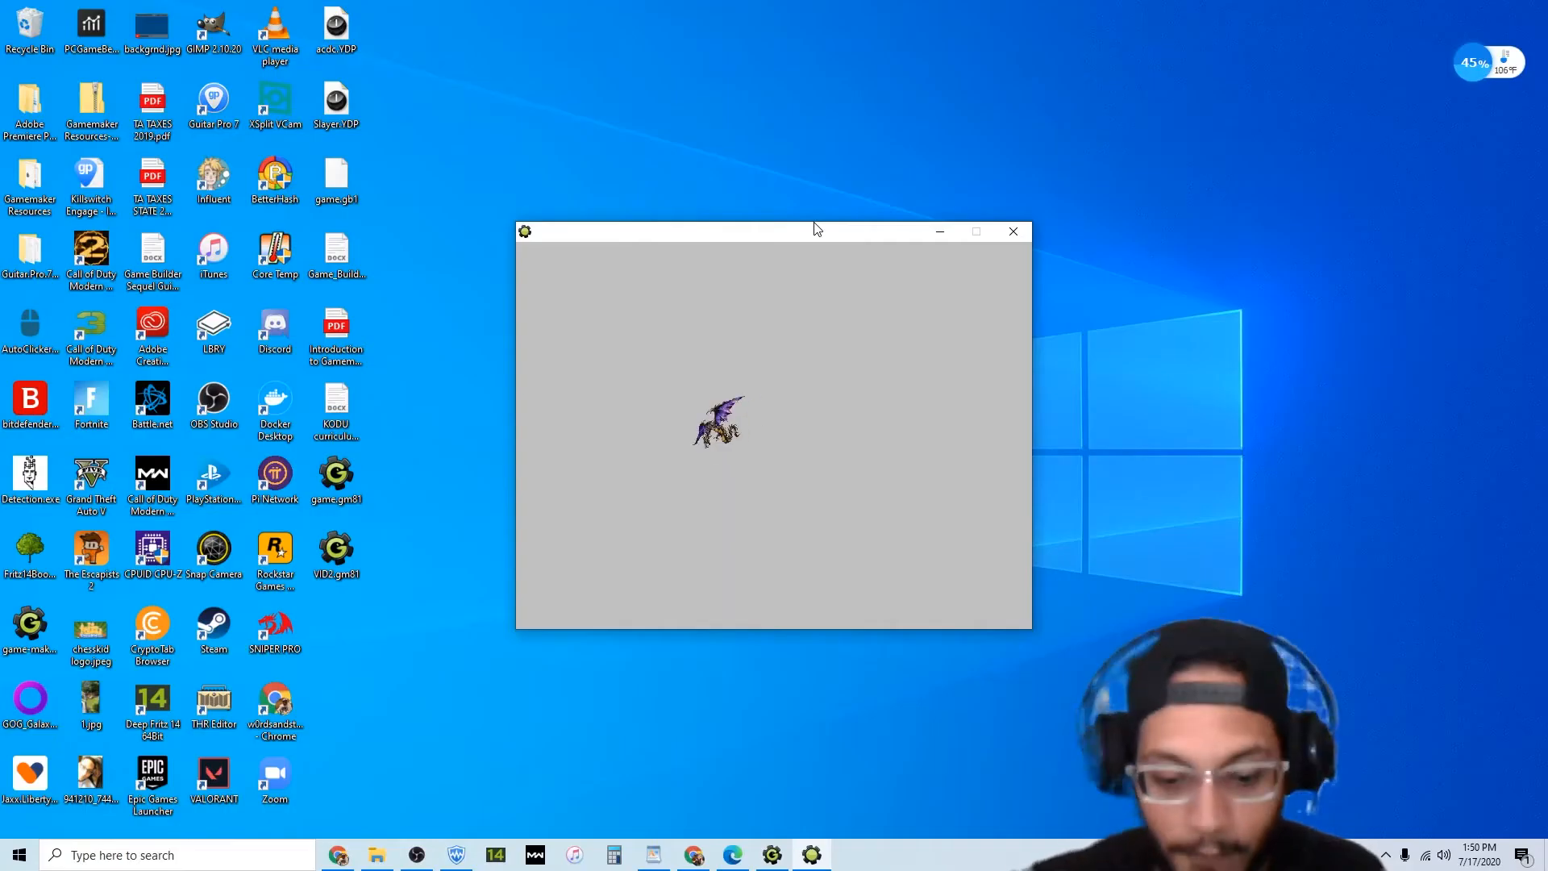
key("Up")
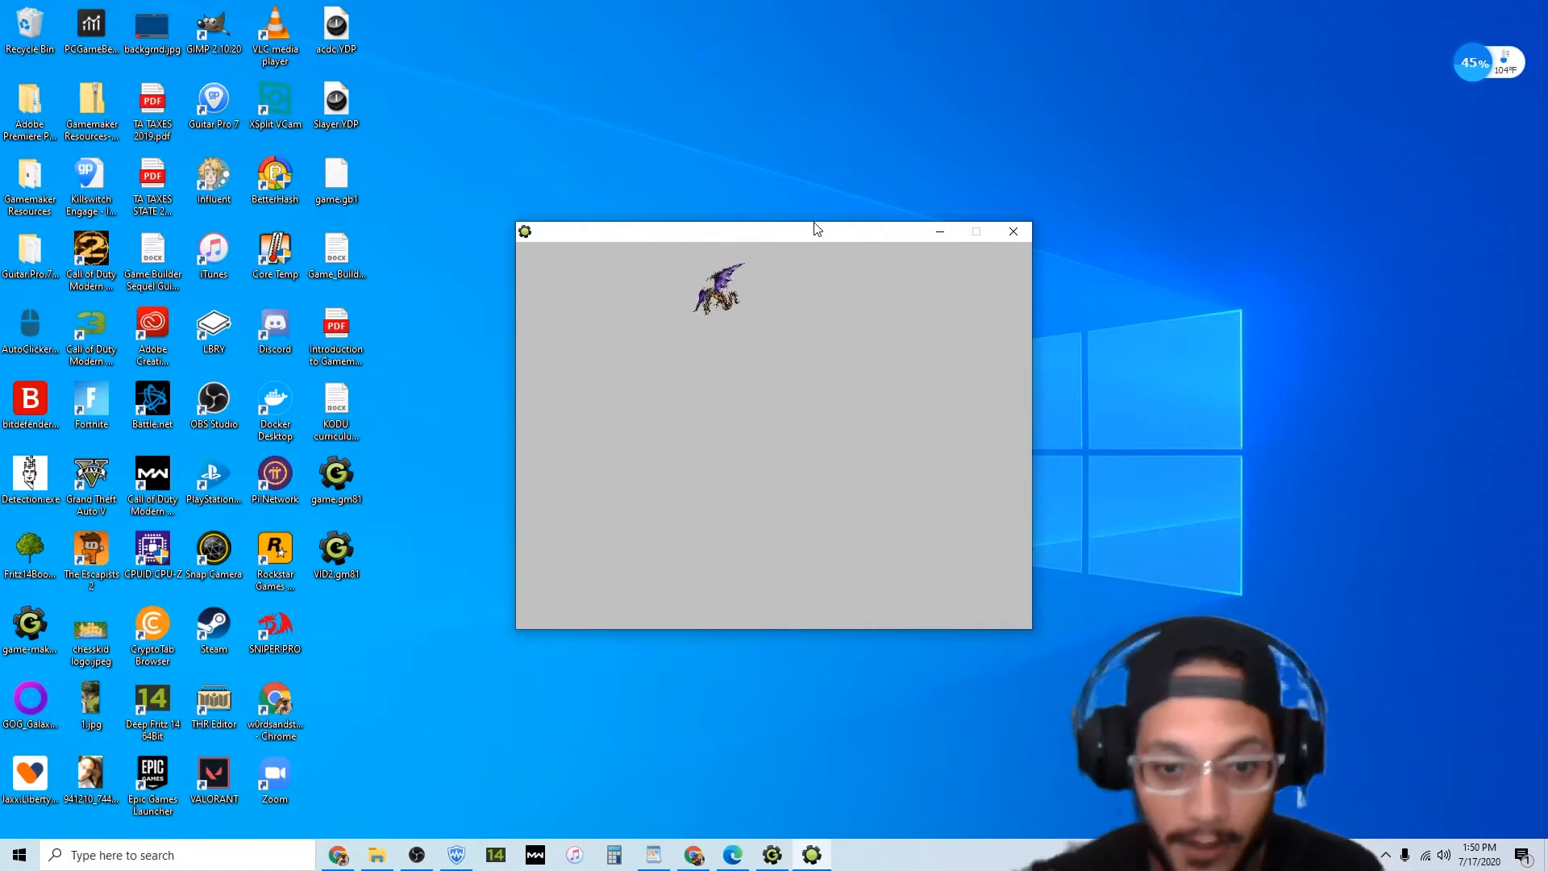
key("Down")
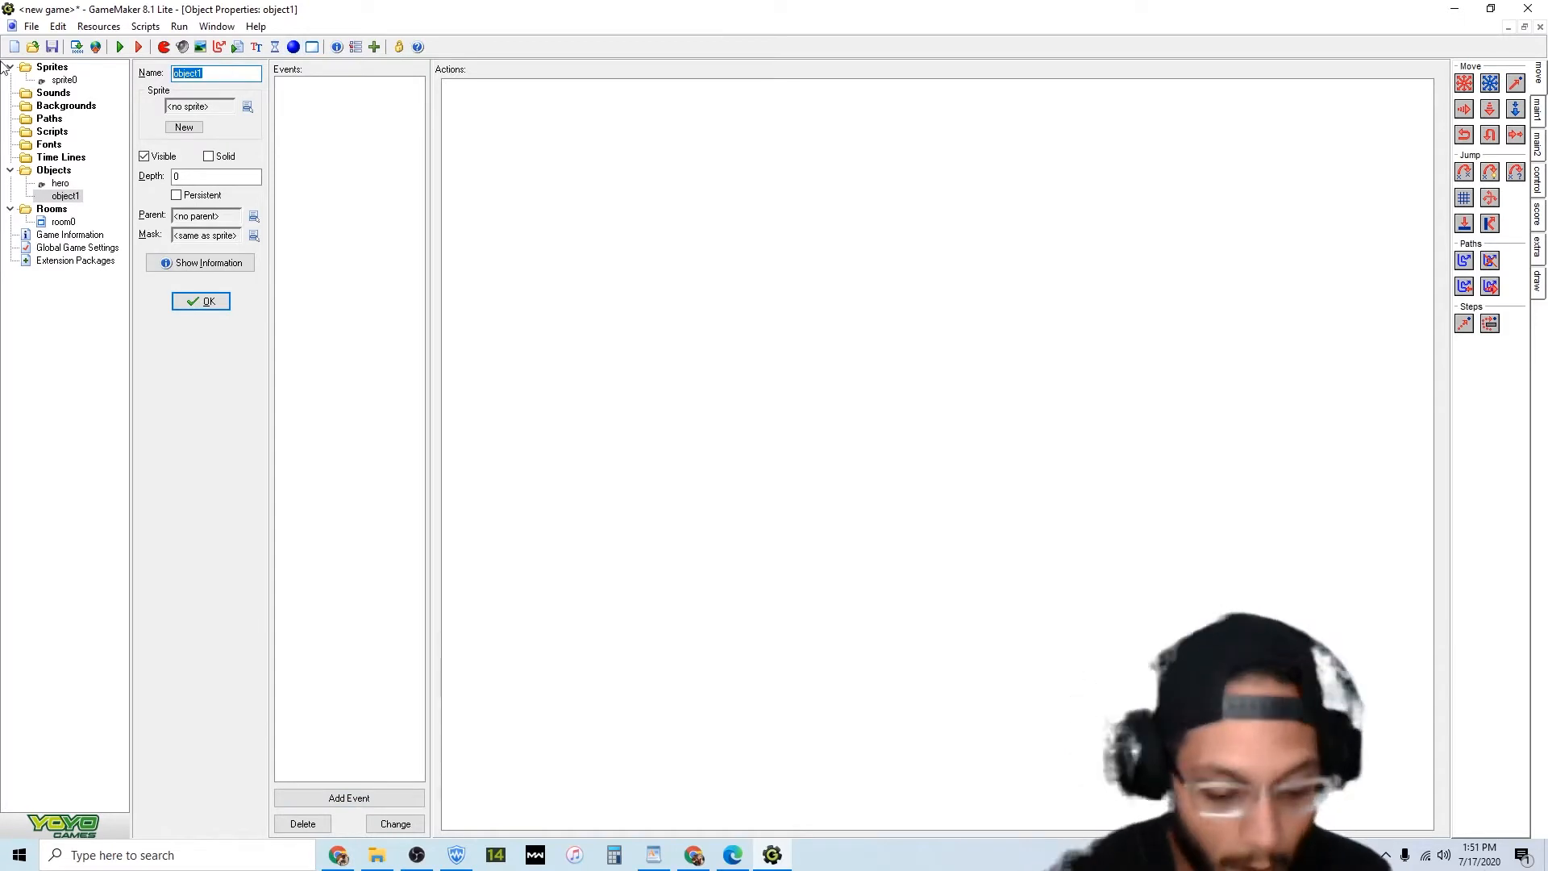
Set up a new solid object named wall with a new sprite loaded from Block4.gif.
type("wall")
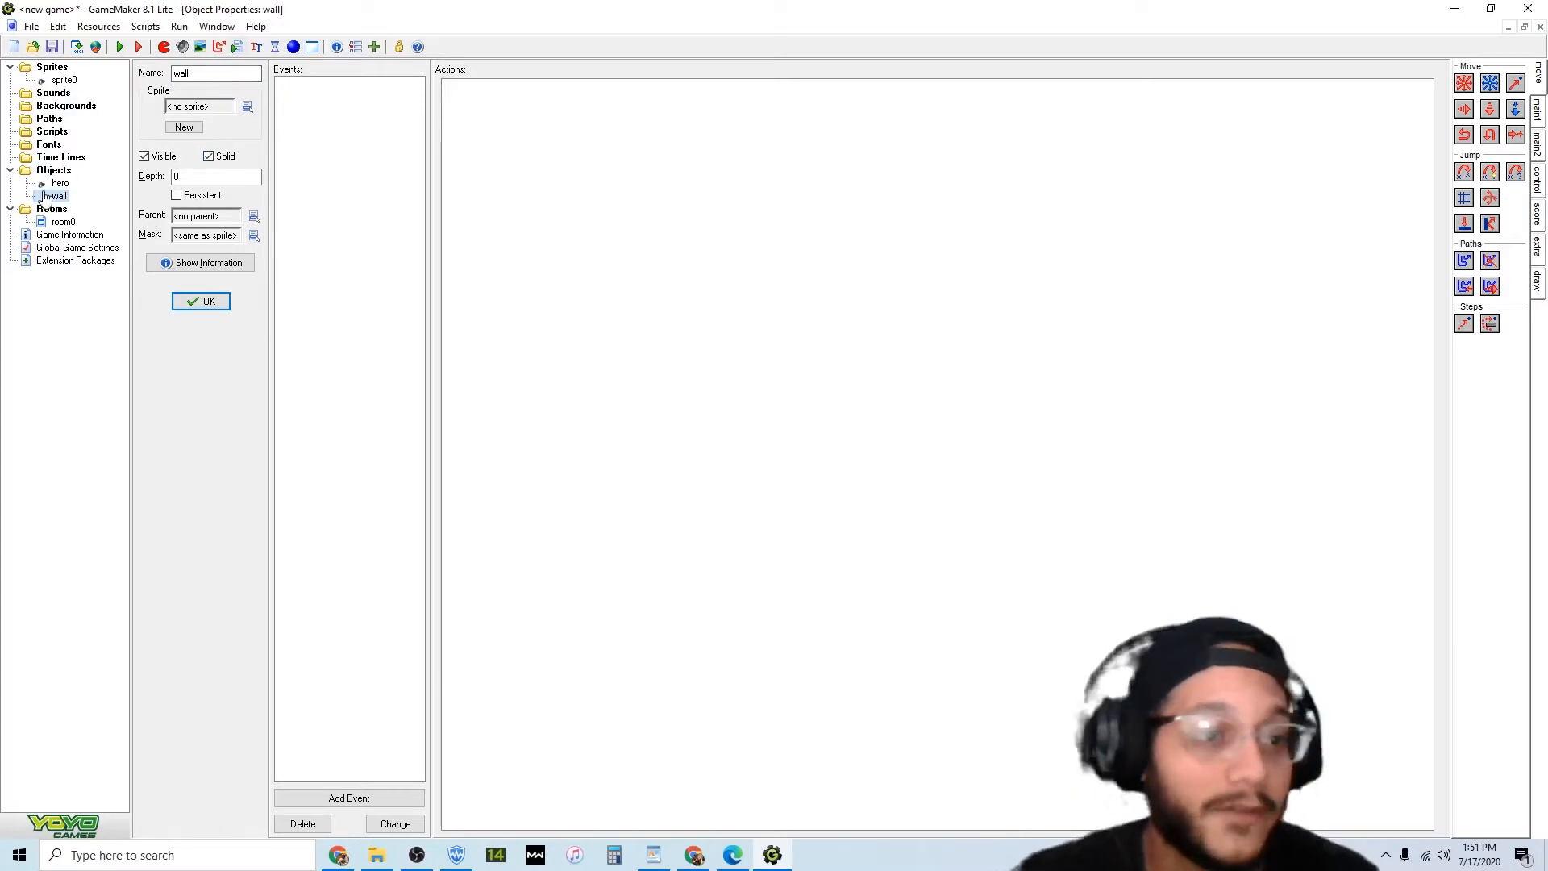
left_click(184, 128)
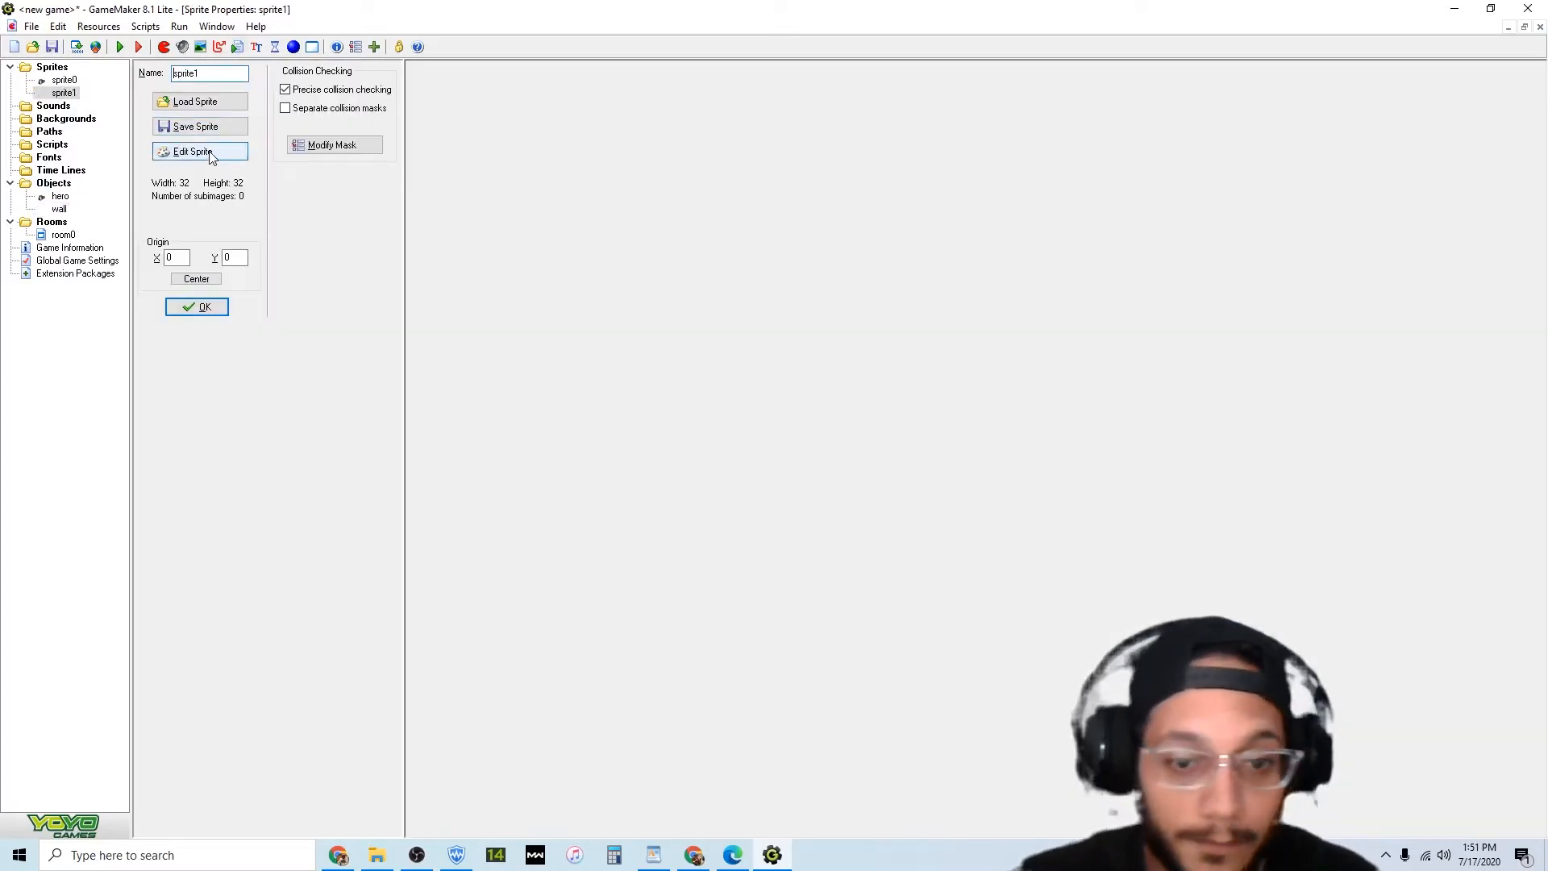
left_click(201, 101)
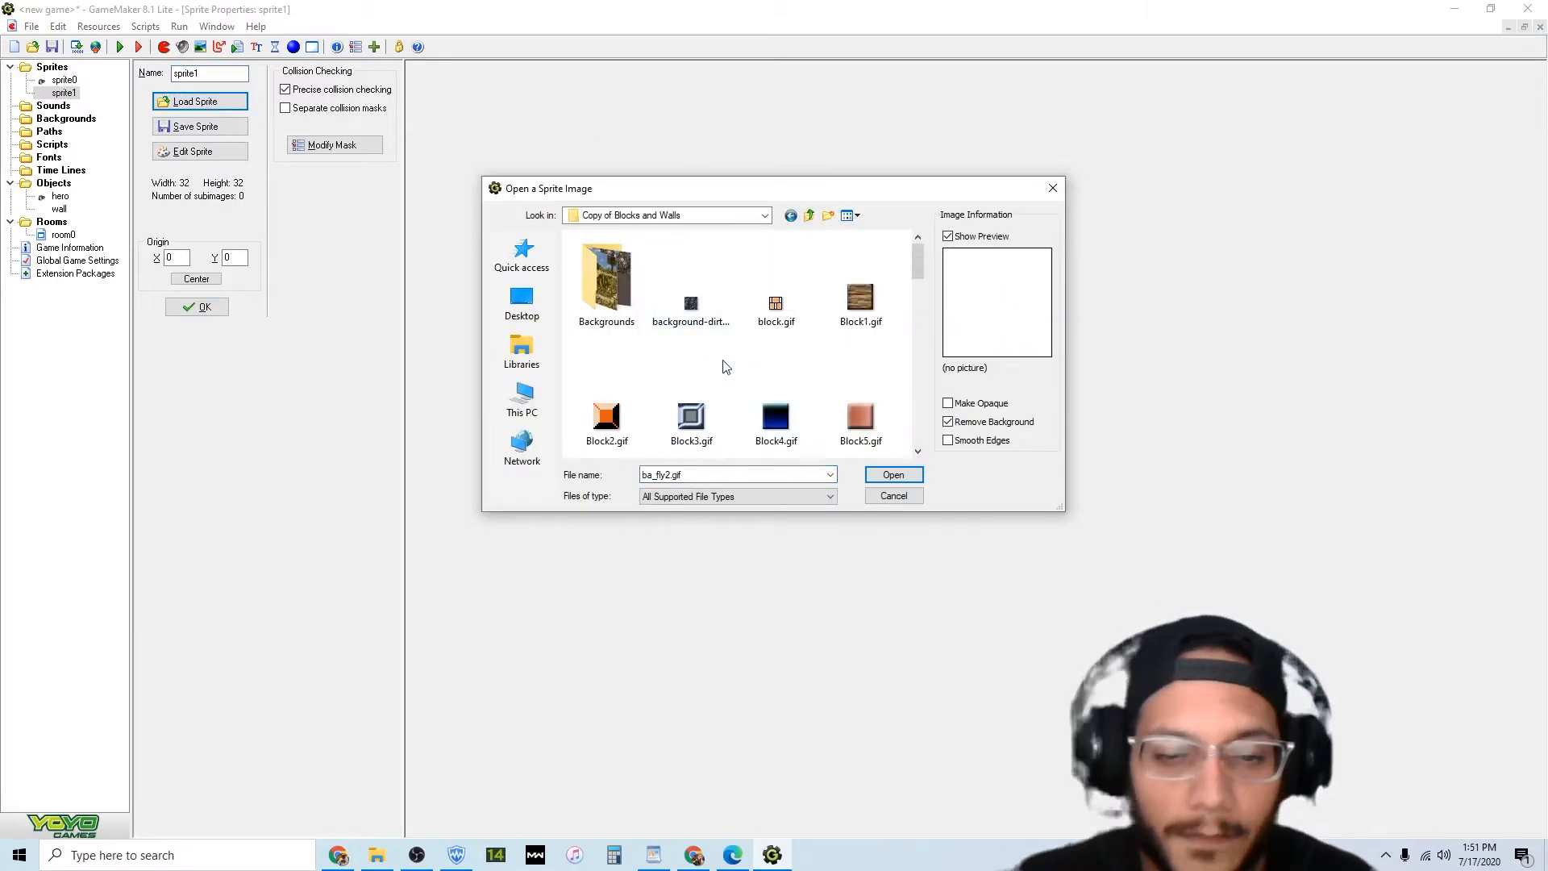
double_click(773, 405)
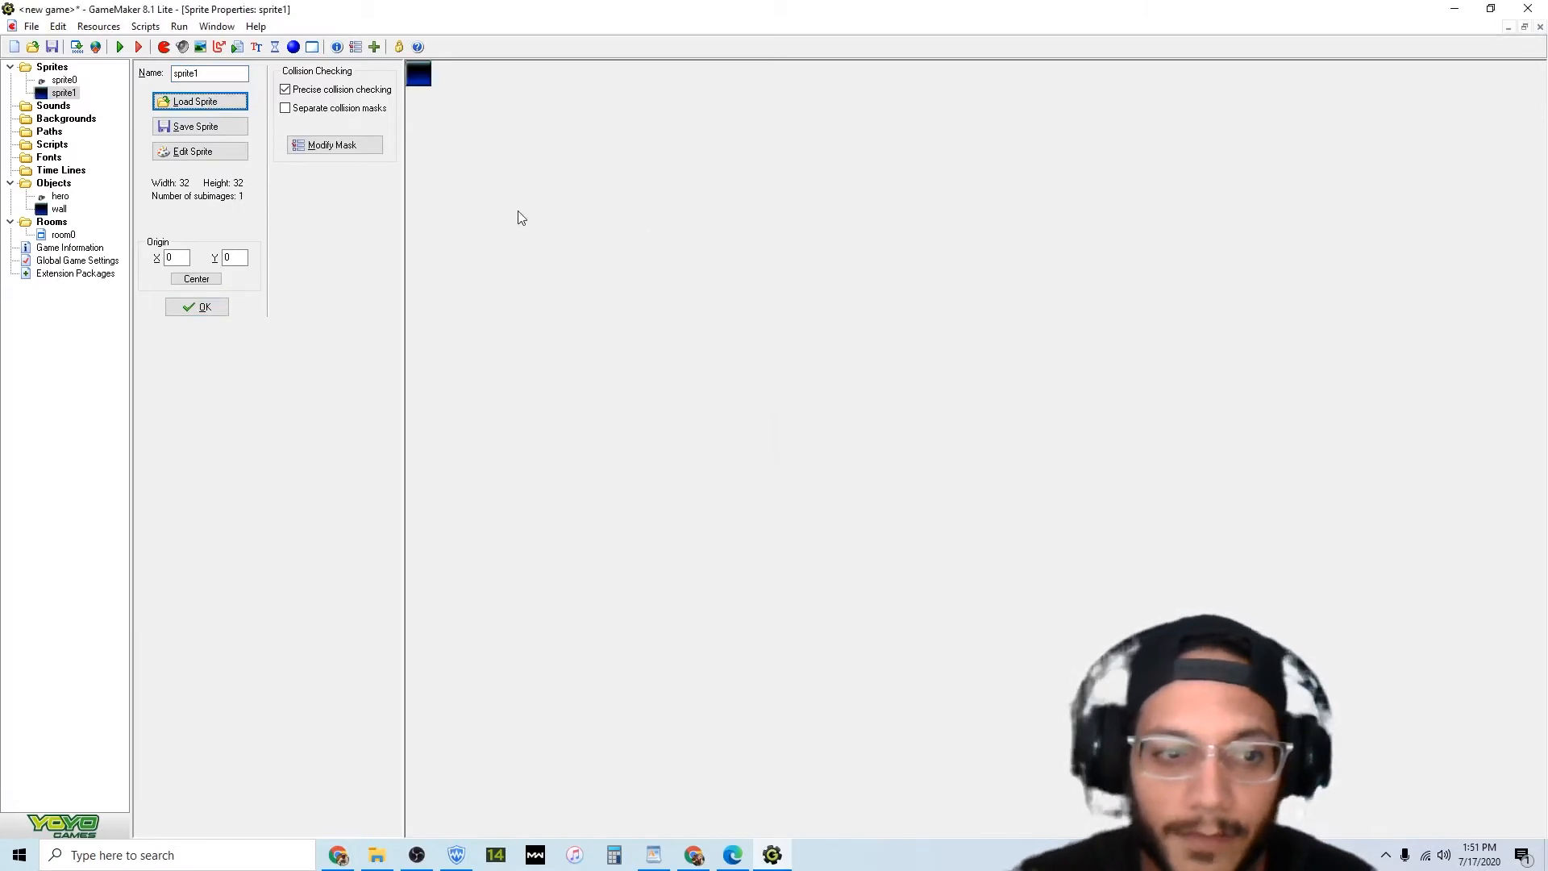
left_click(218, 309)
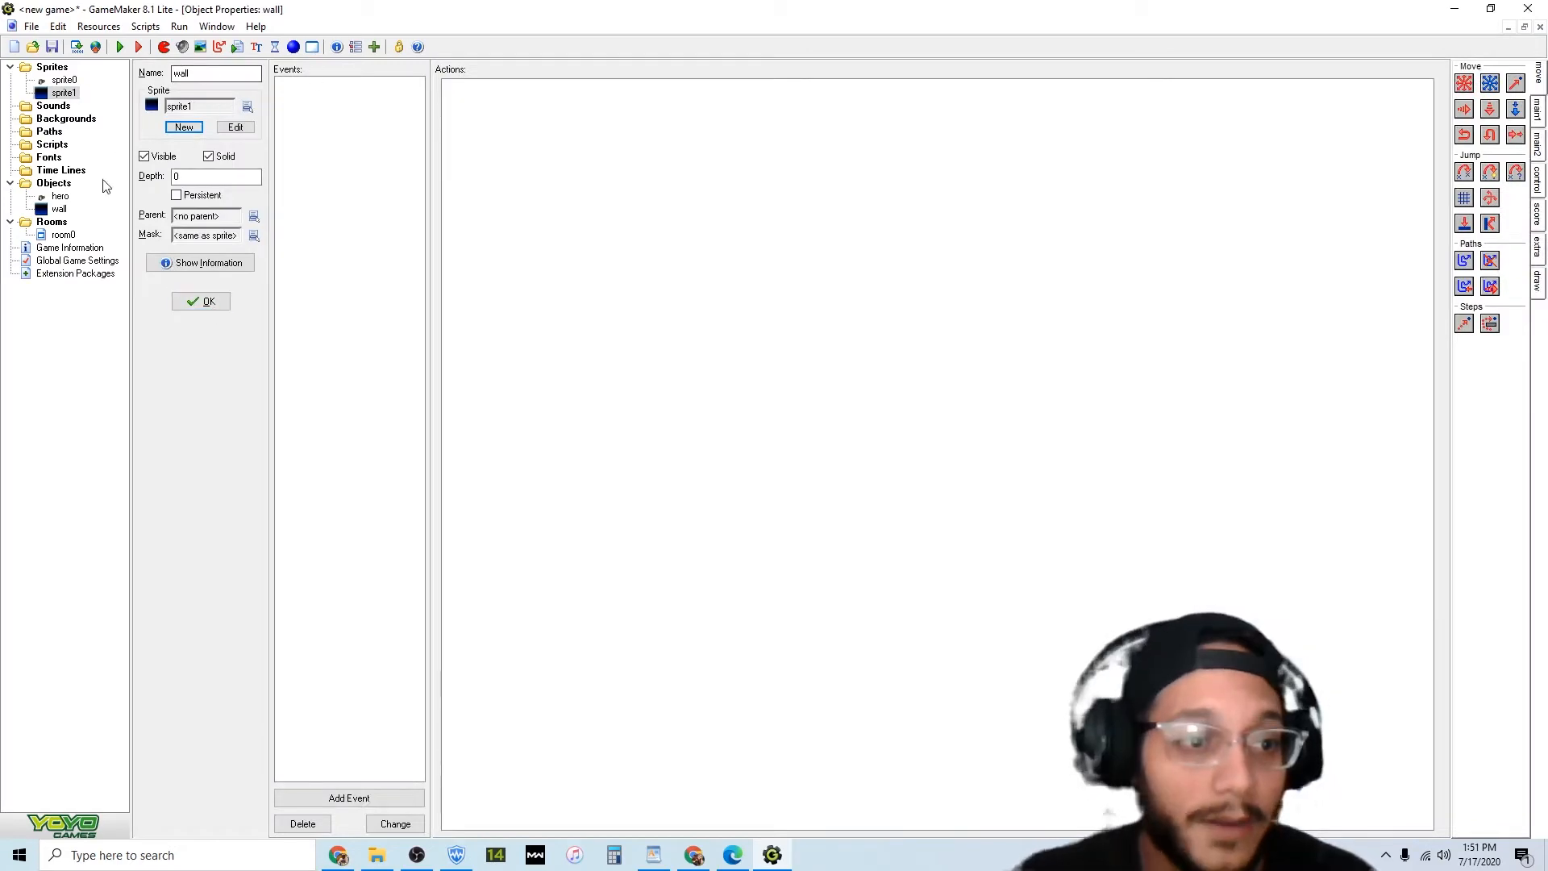
Place a wall instance in the upper-left corner cell of room0.
double_click(63, 235)
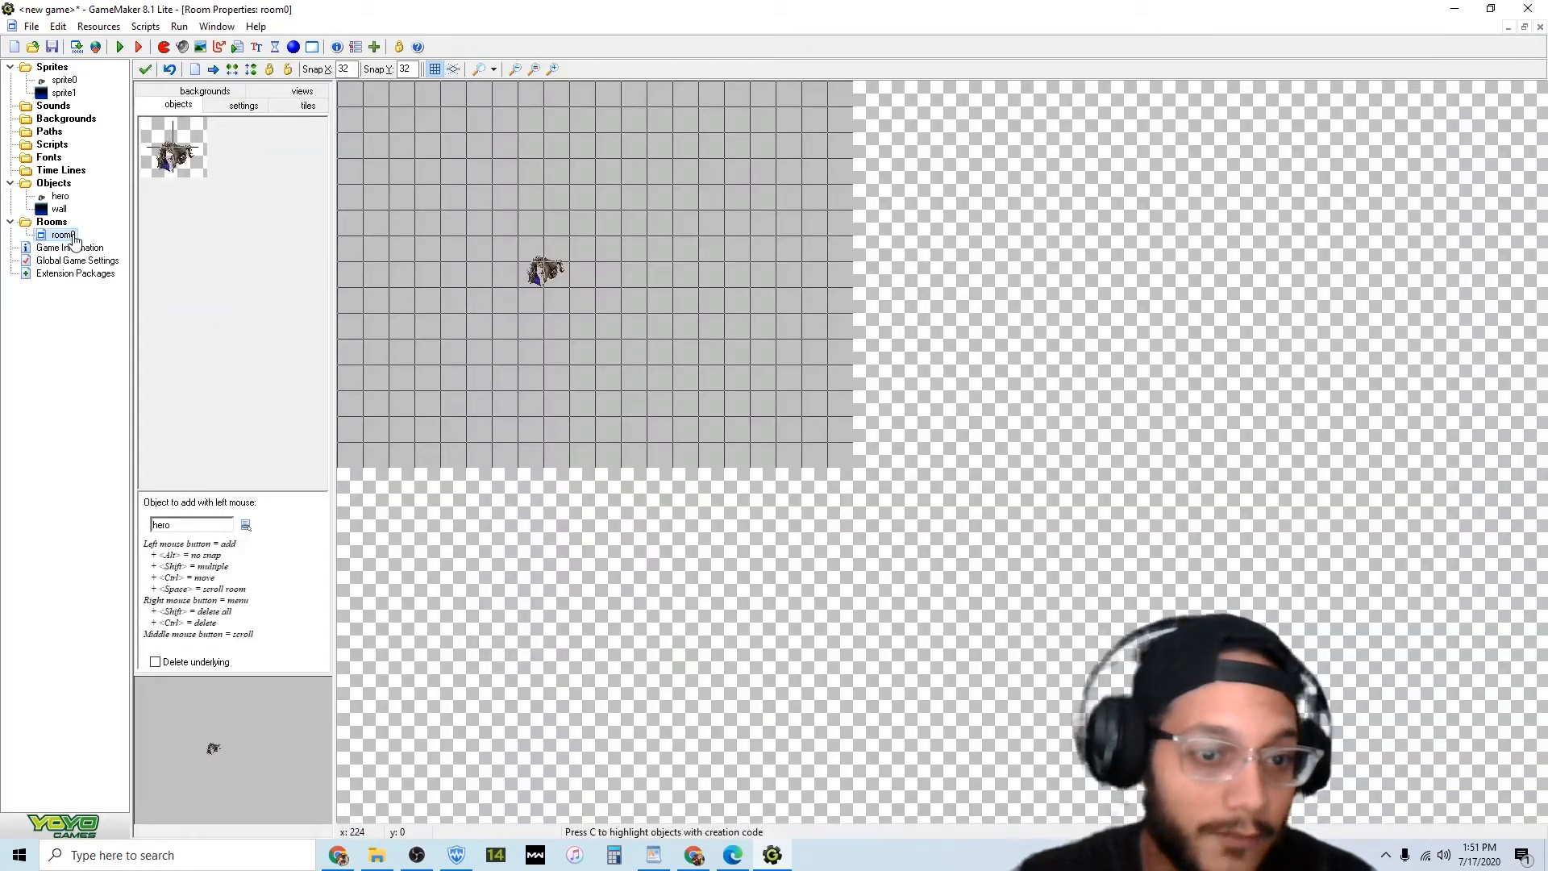
left_click(246, 525)
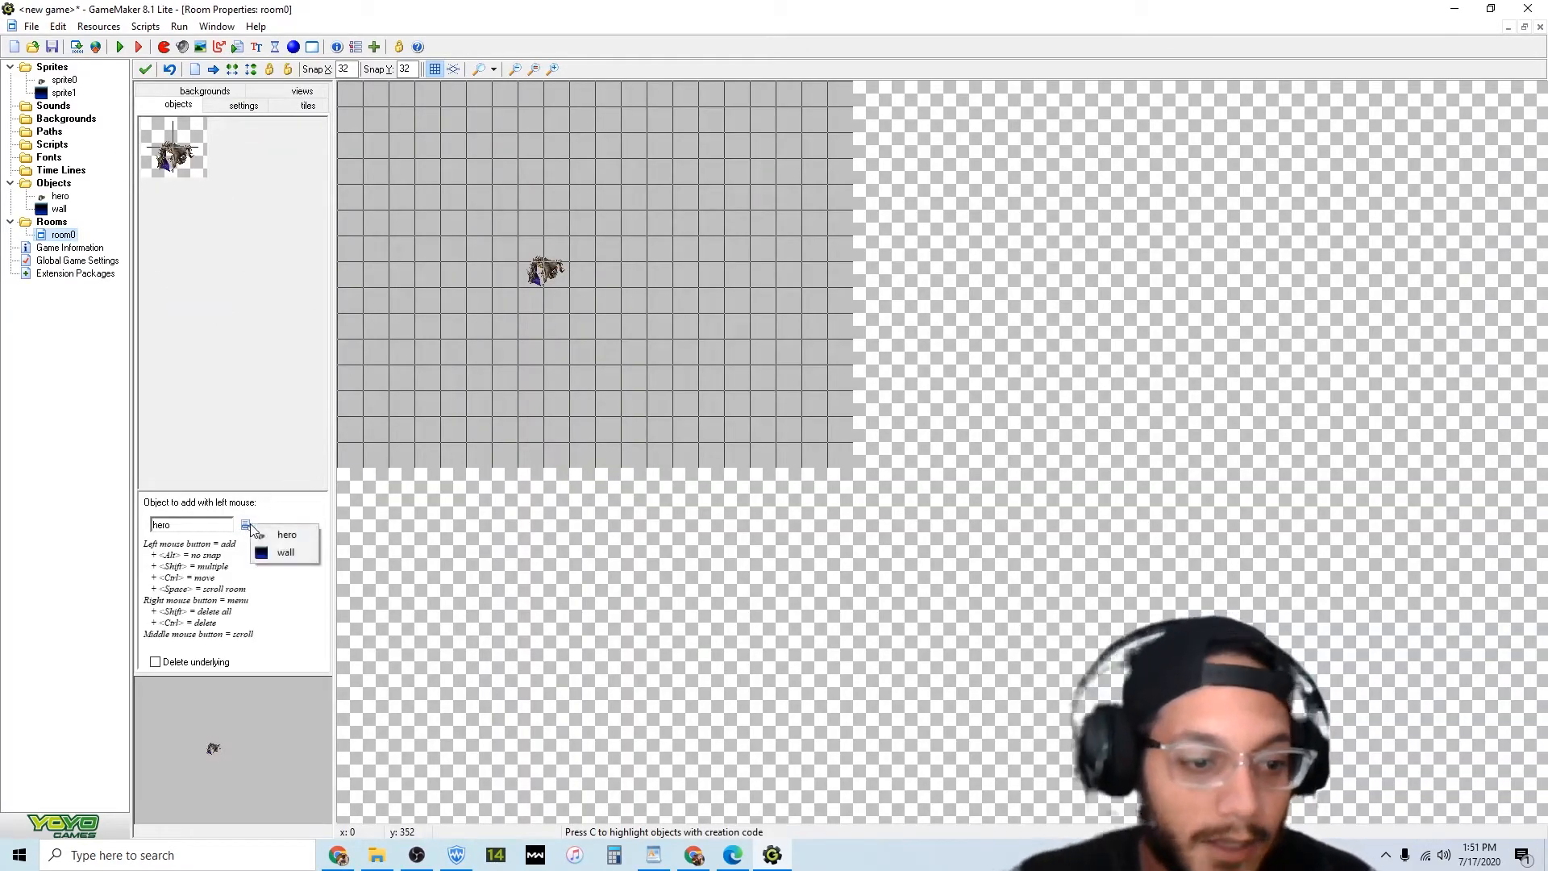
left_click(270, 555)
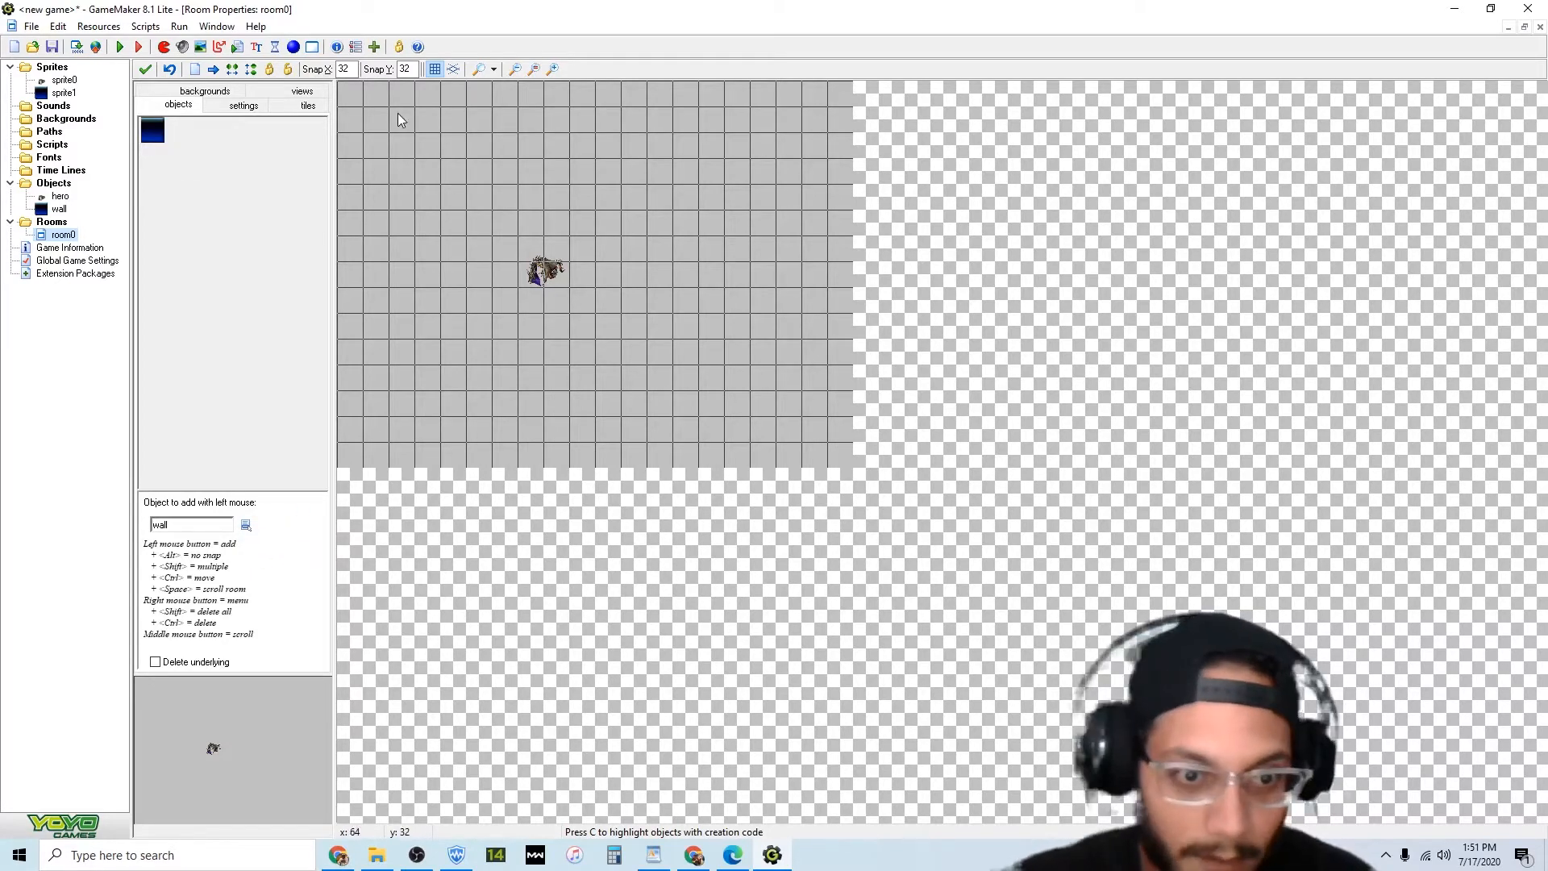
left_click(359, 98)
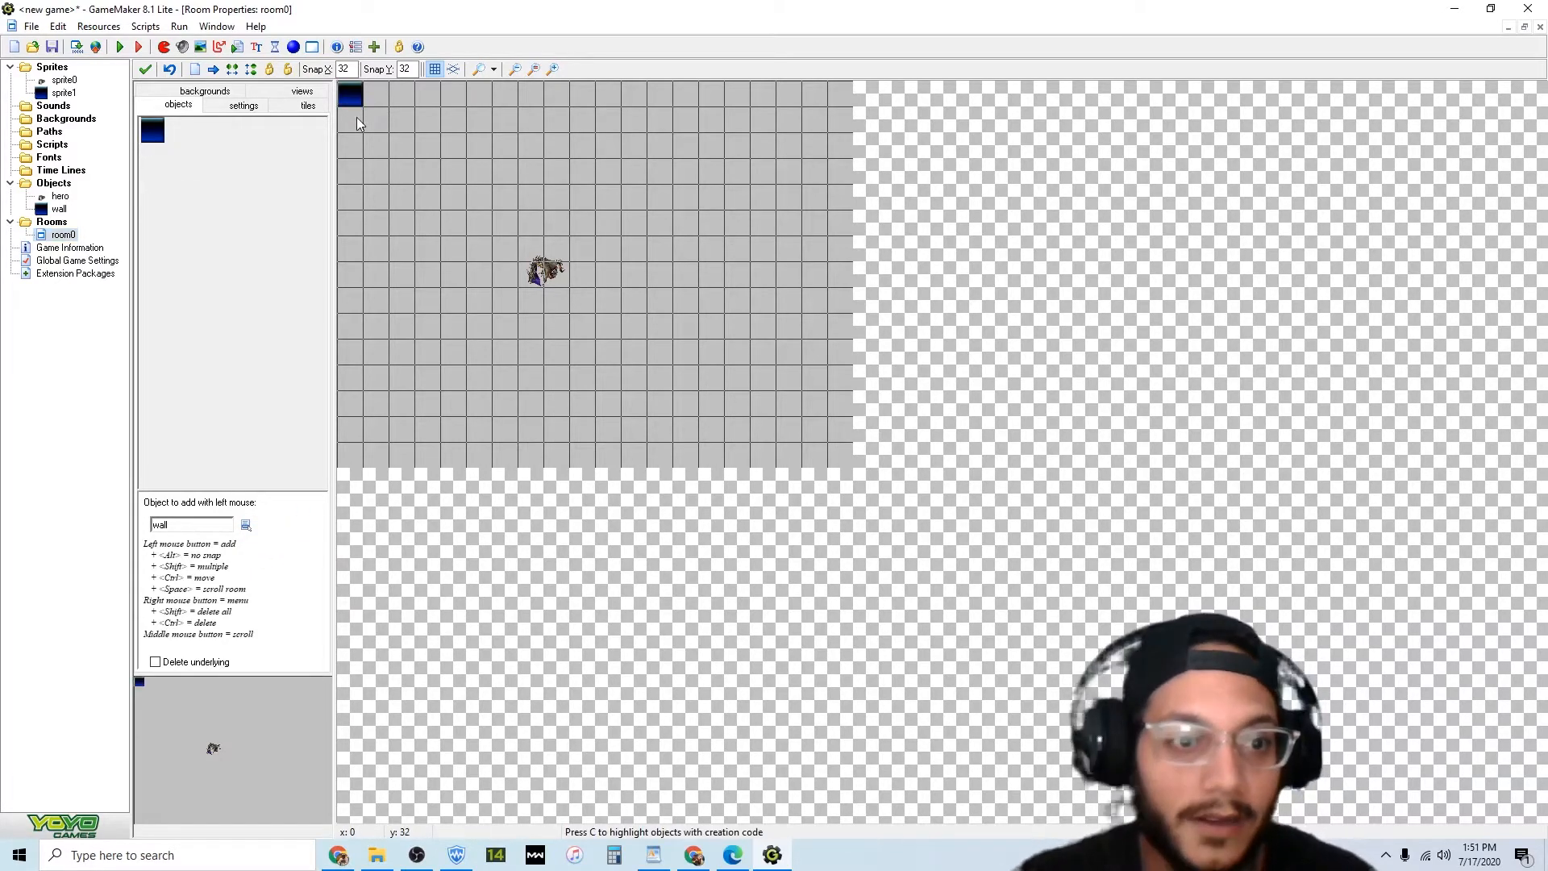
Fill the rest of room0's left column with wall instances down to the bottom-left corner cell.
left_click(353, 153)
left_click(351, 179)
left_click(353, 205)
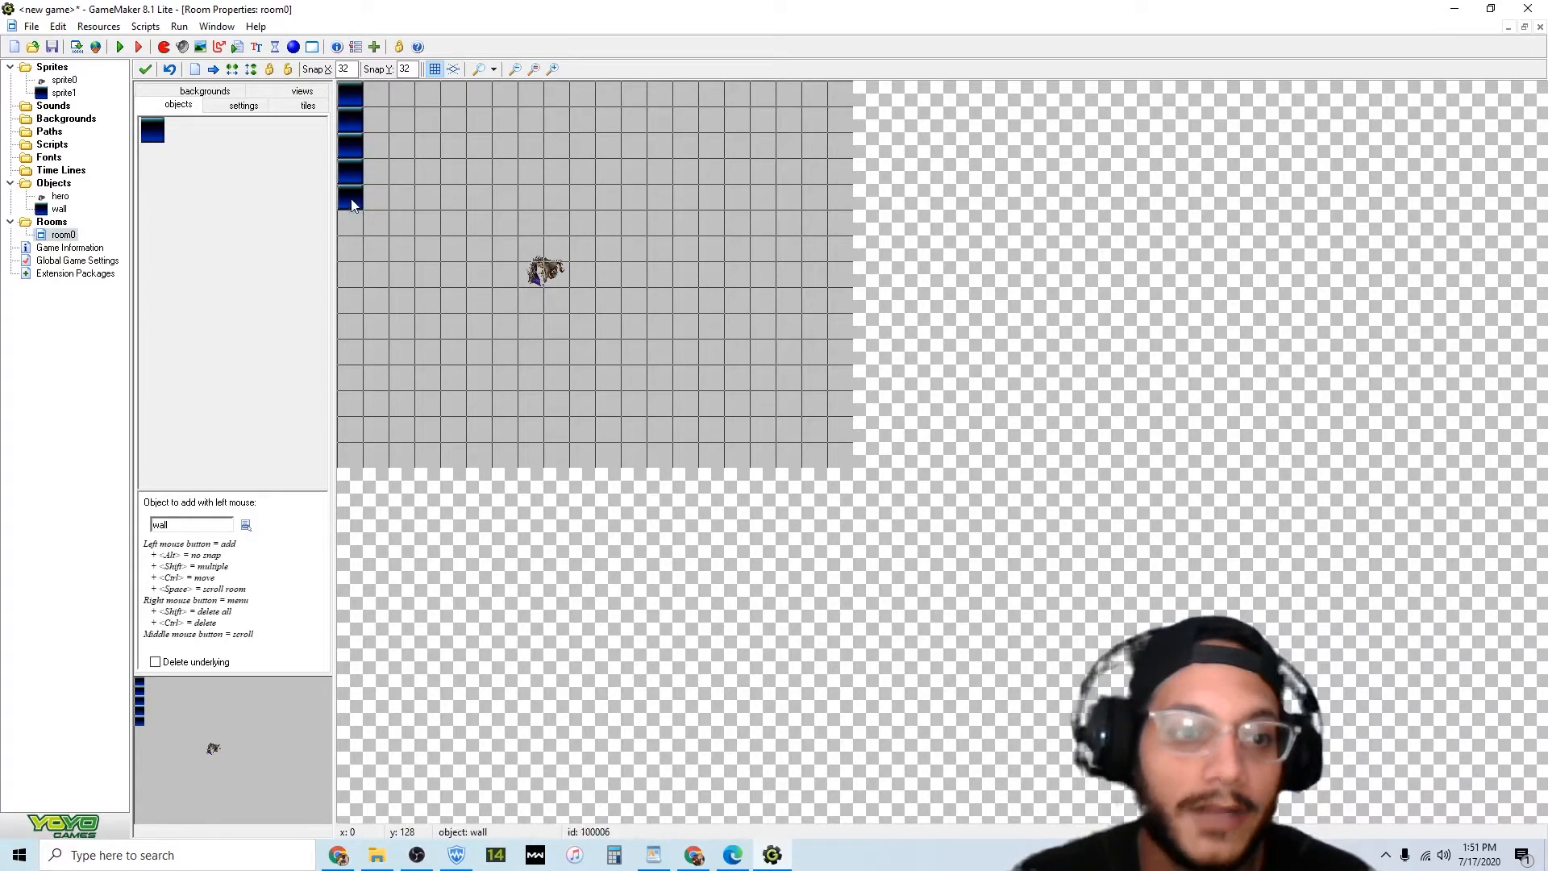
left_click(353, 231)
left_click(352, 246)
left_click(353, 272)
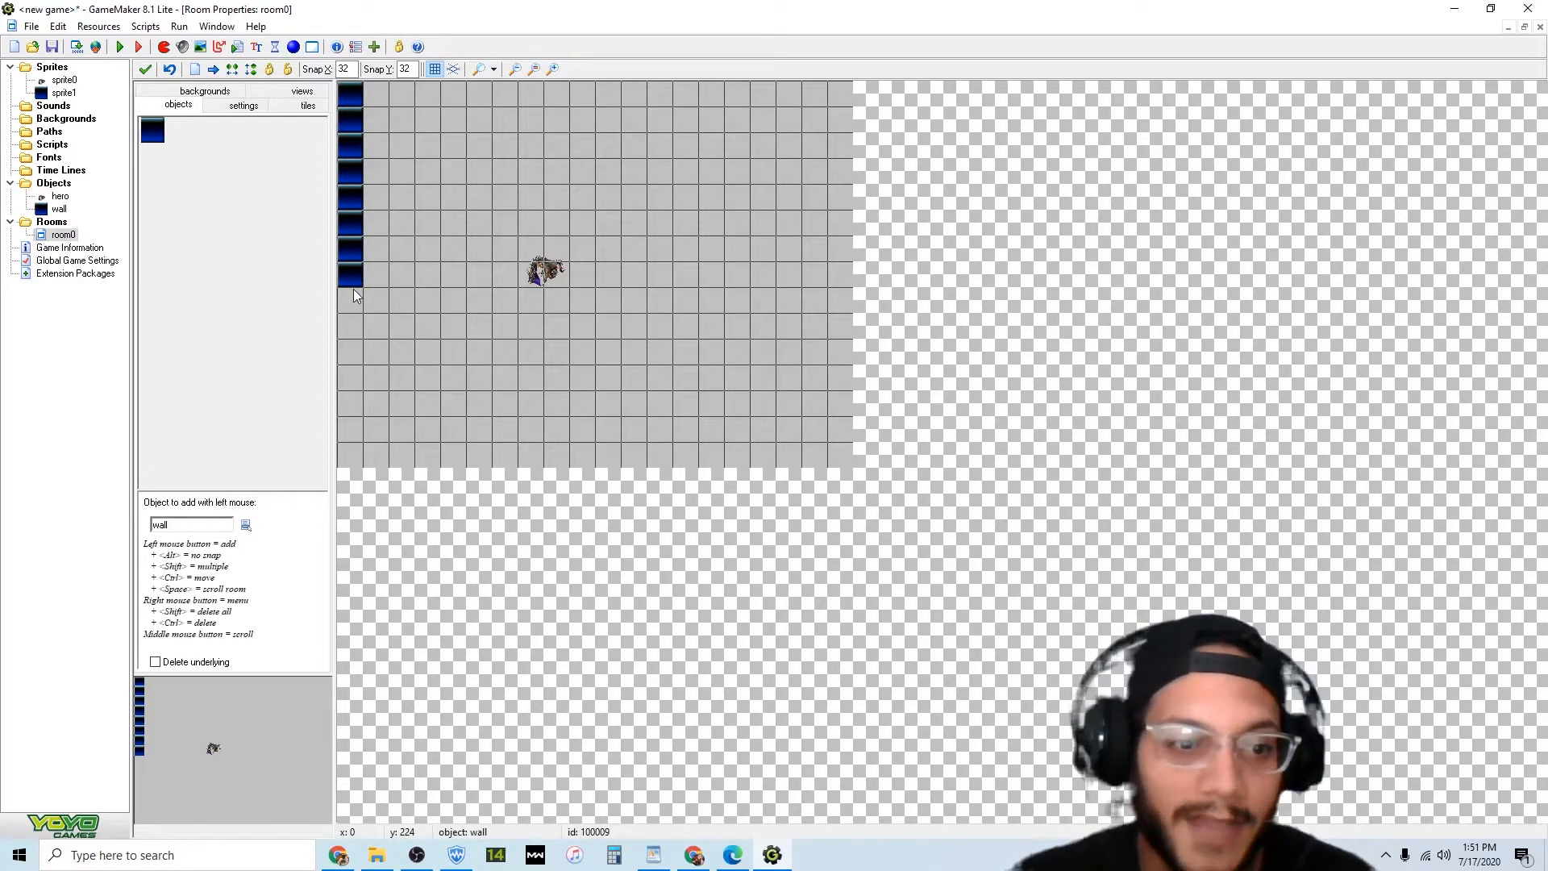
left_click(354, 301)
left_click(351, 324)
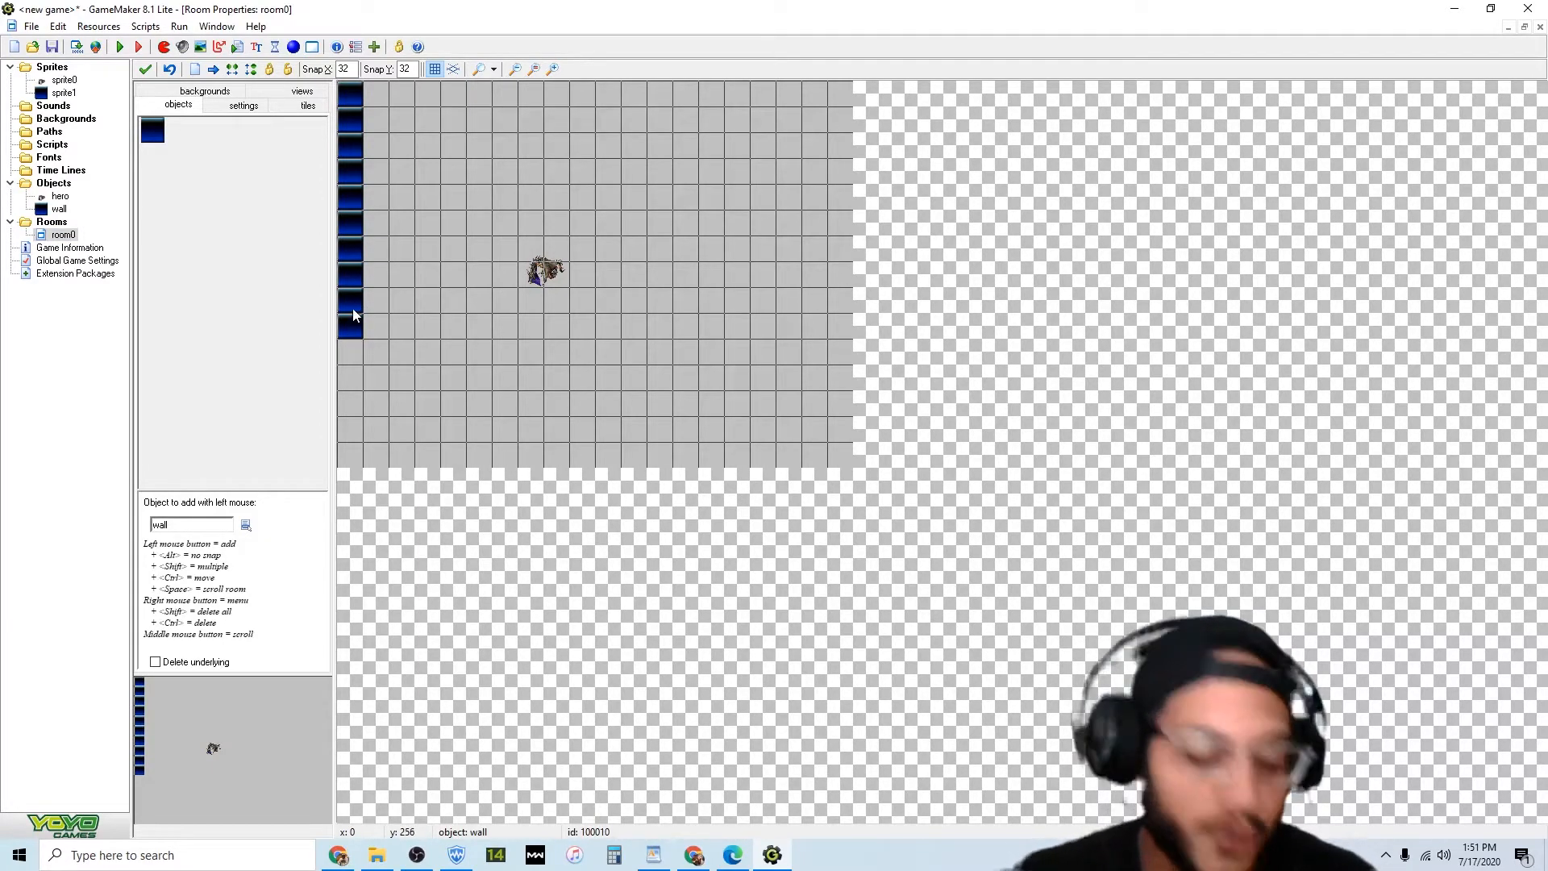
left_click(351, 353)
left_click(351, 378)
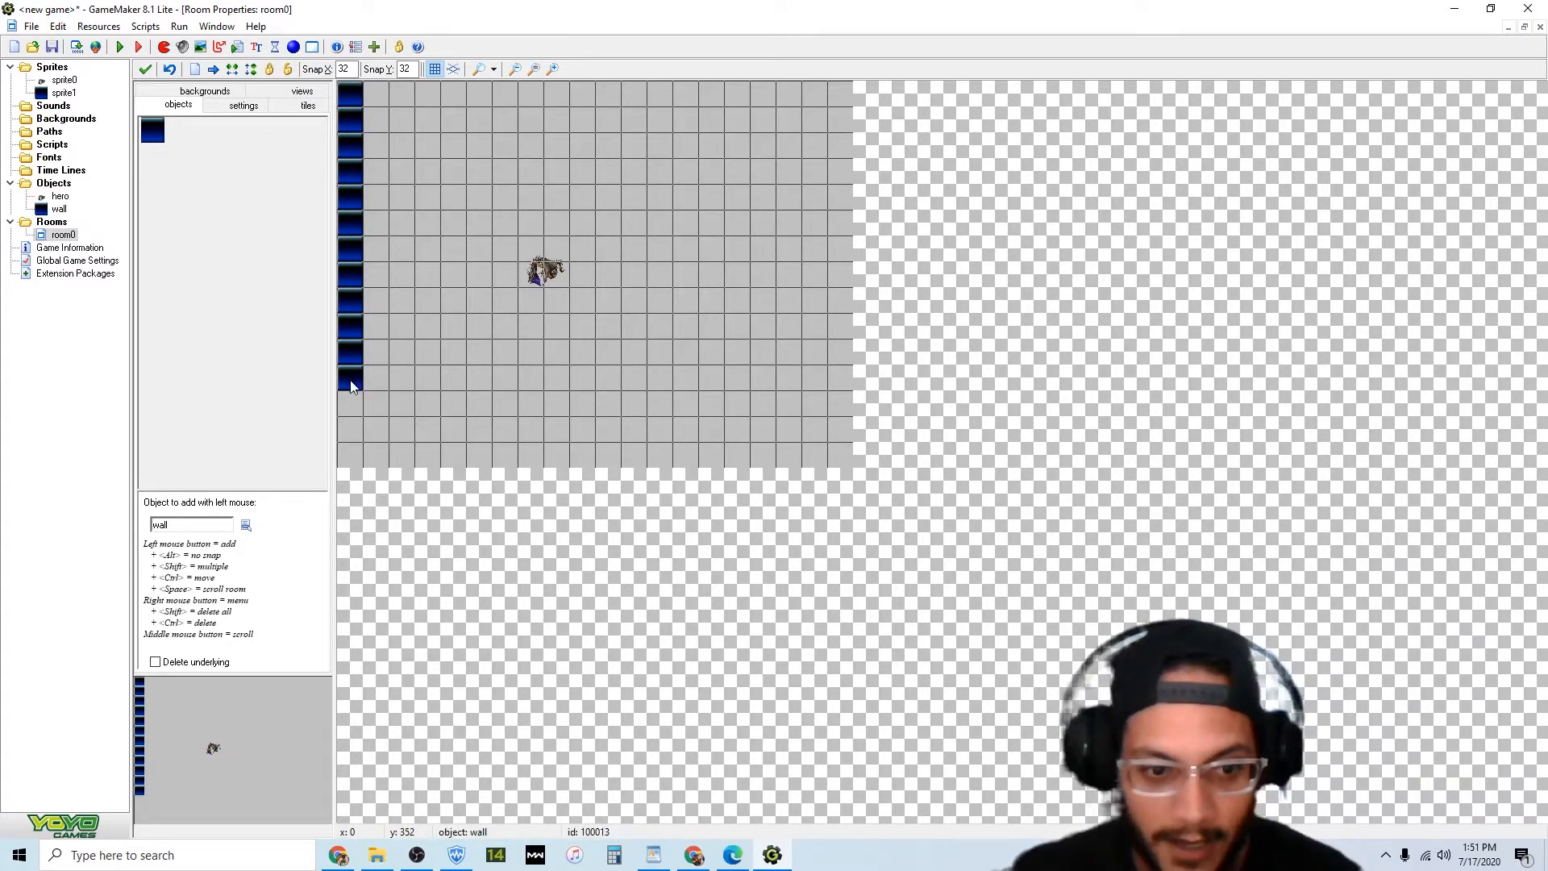
left_click(351, 403)
left_click(352, 429)
left_click(352, 457)
Fill the room's bottom row with wall instances through to the right corner, deleting and redrawing the partial runs.
left_click_drag(351, 459, 572, 468, "shift")
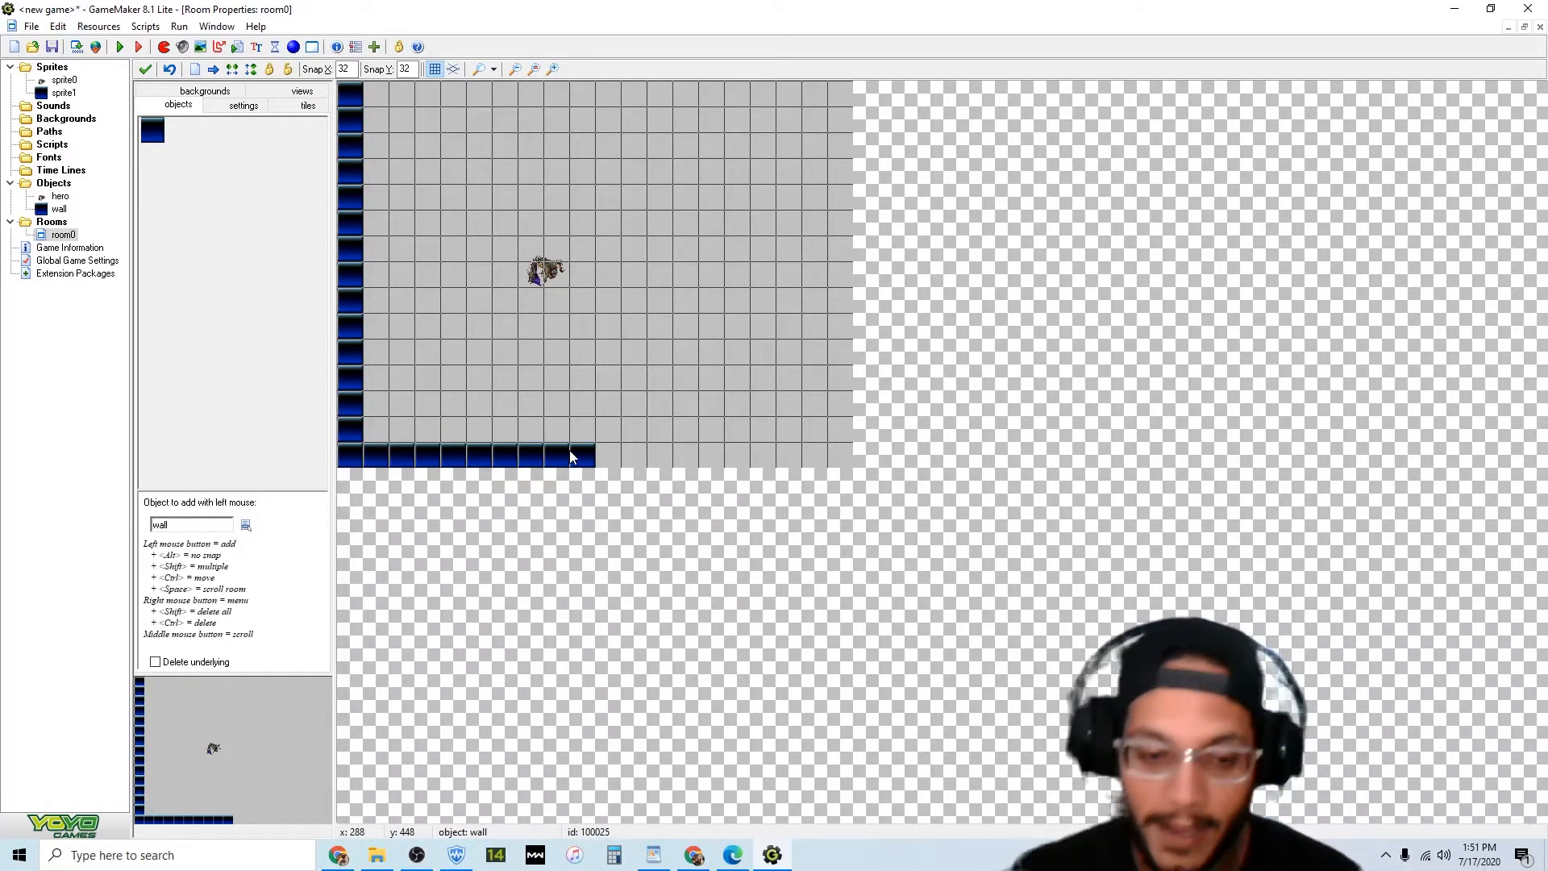
right_click_drag(577, 453, 365, 456, "shift")
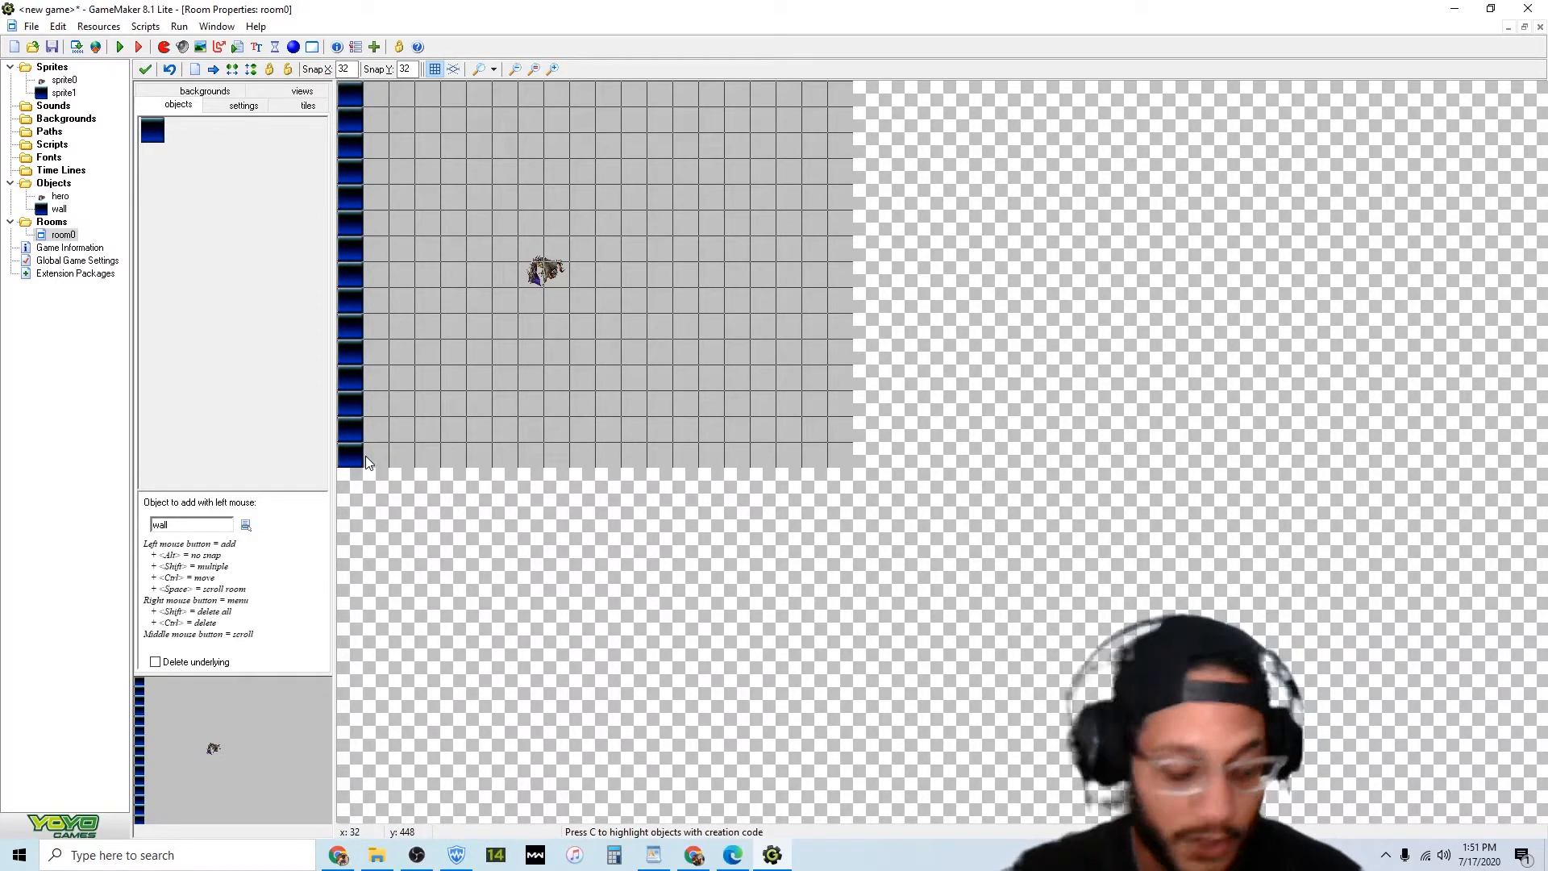
left_click_drag(365, 457, 655, 464, "shift")
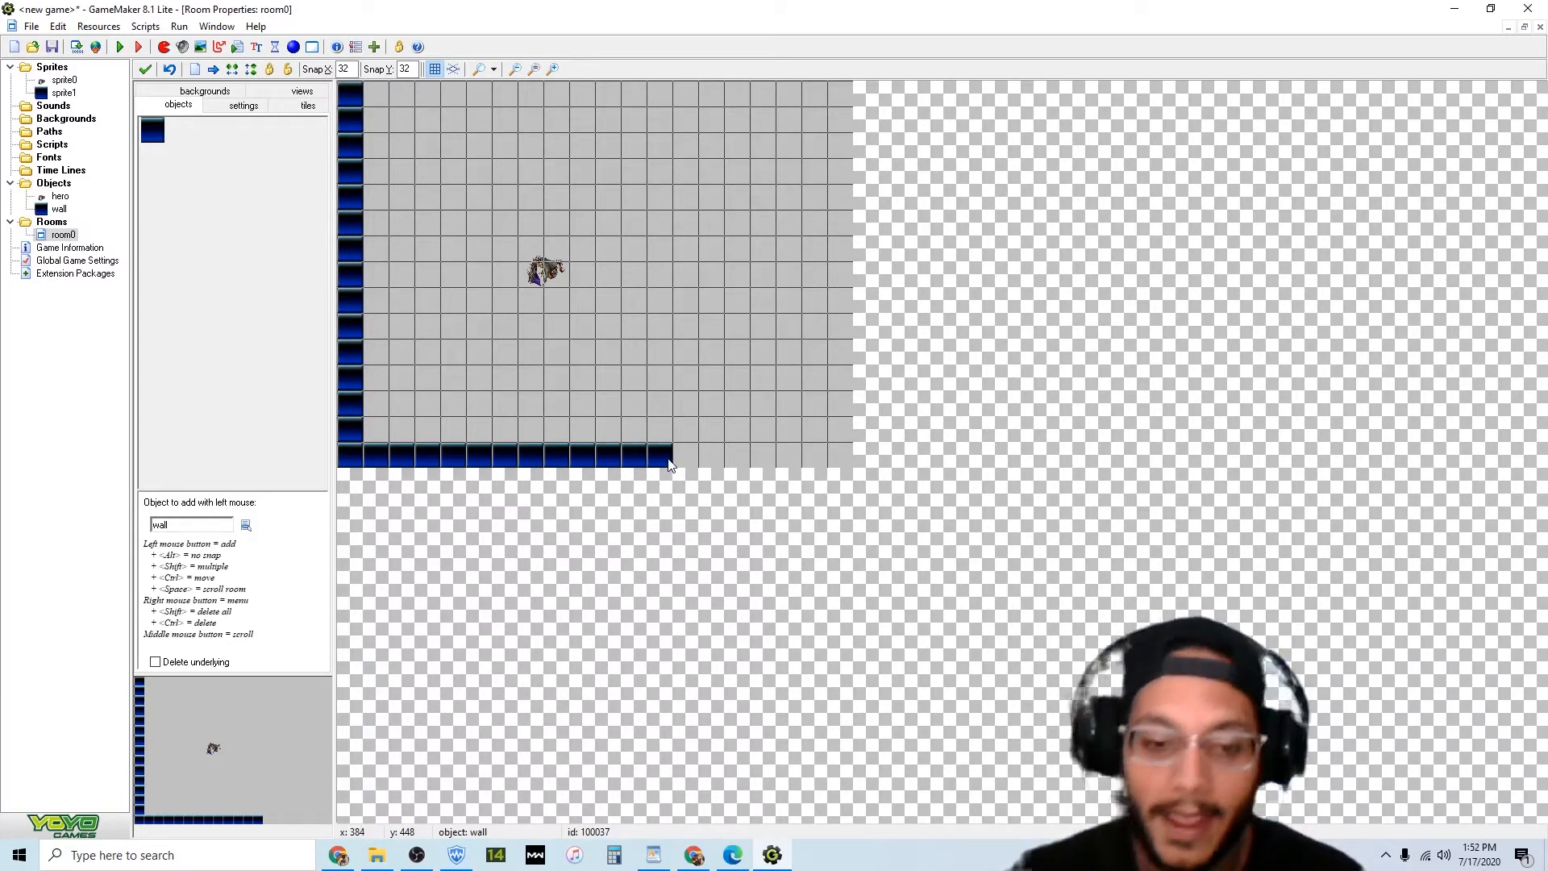
right_click_drag(670, 464, 484, 462, "shift")
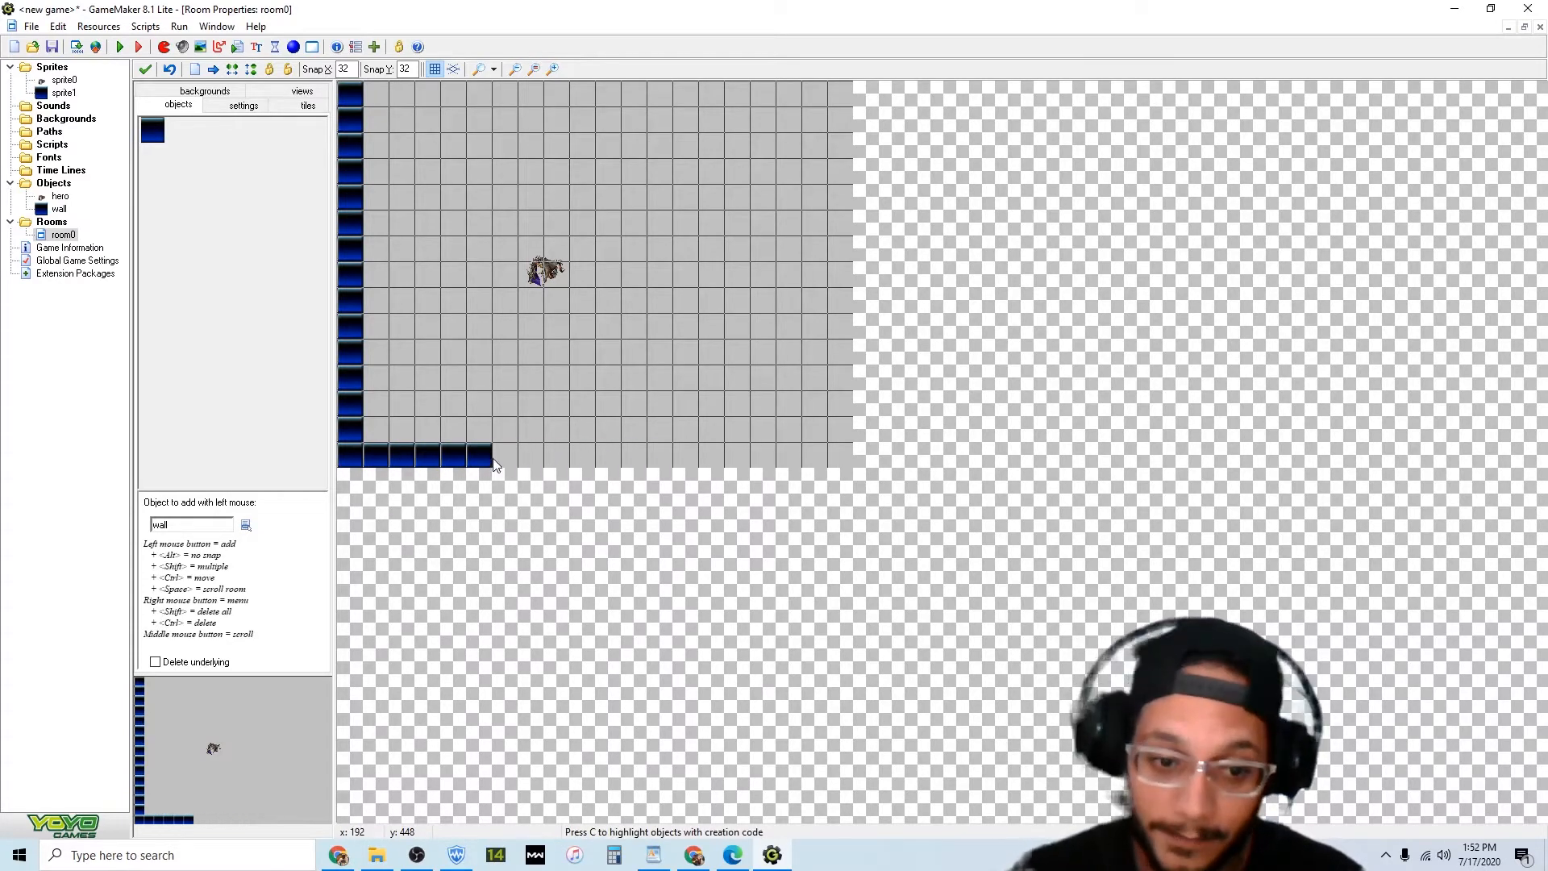
left_click_drag(481, 461, 841, 461, "shift")
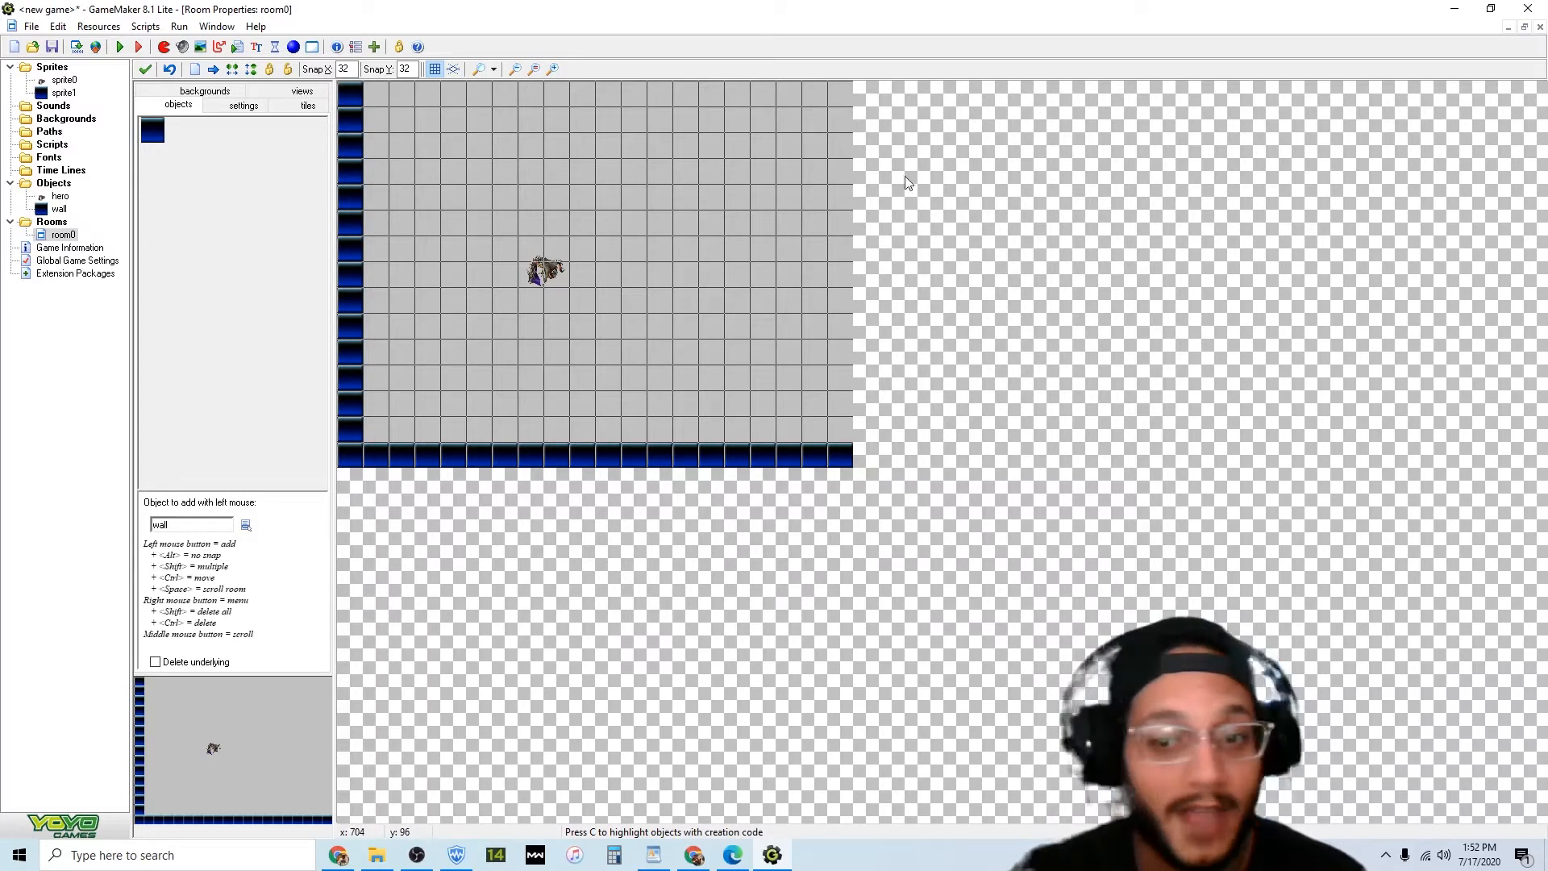
Place a wall outside the room and delete it, and fill the room's right column and top row with walls.
left_click(640, 560)
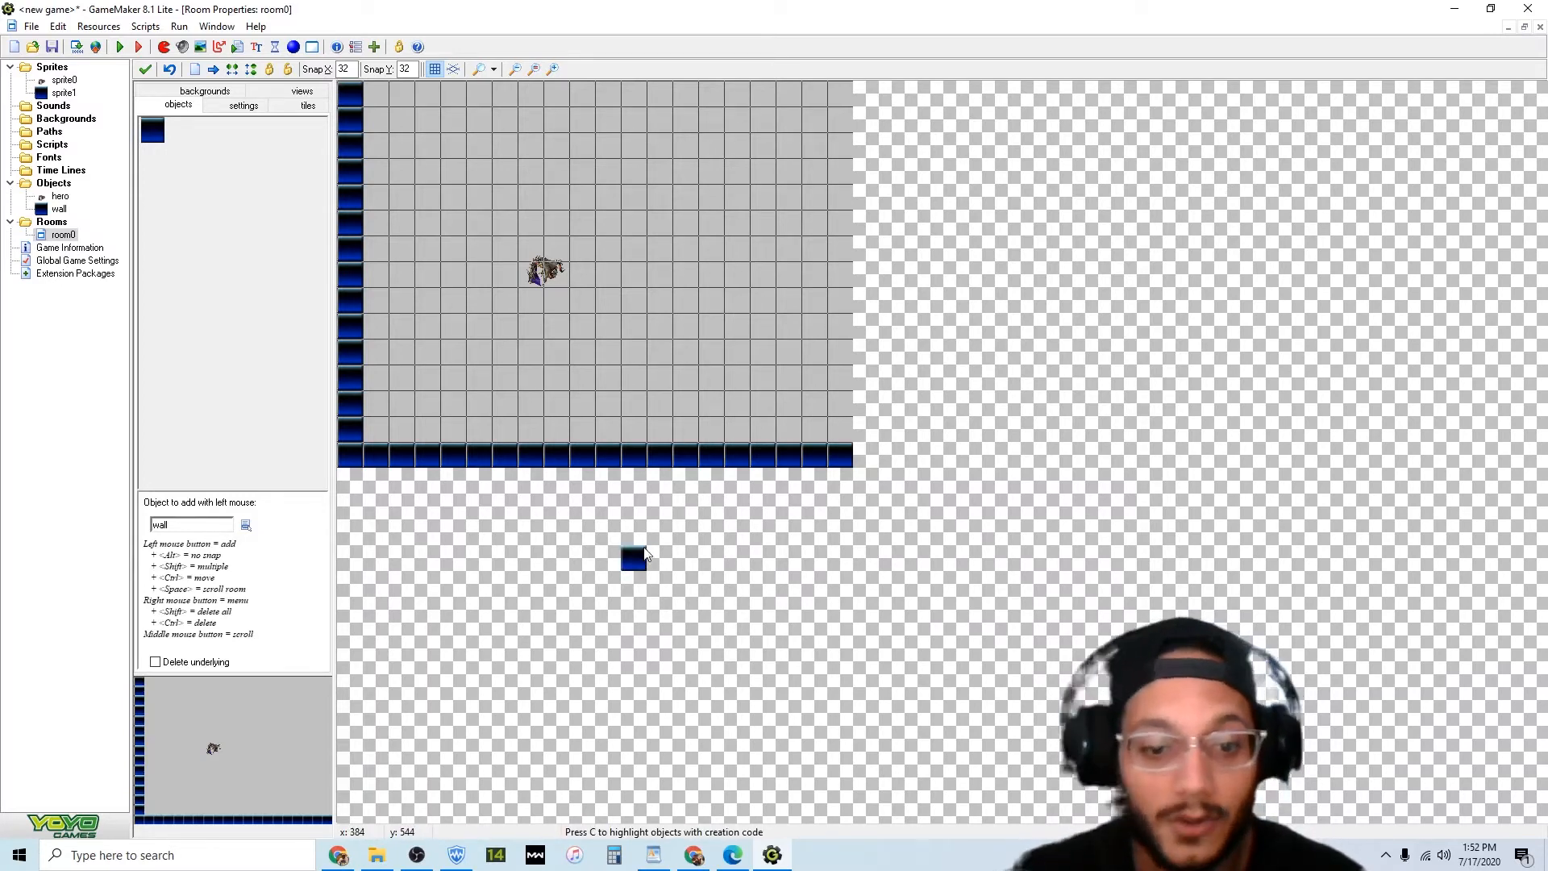
right_click(641, 550, "ctrl")
mouse_move(845, 429)
left_mouse_down("shift")
mouse_move(840, 97)
mouse_move(352, 87)
left_mouse_up("shift")
Run the game and test how the hero meets the walls when moving left, right and up.
left_click(121, 47)
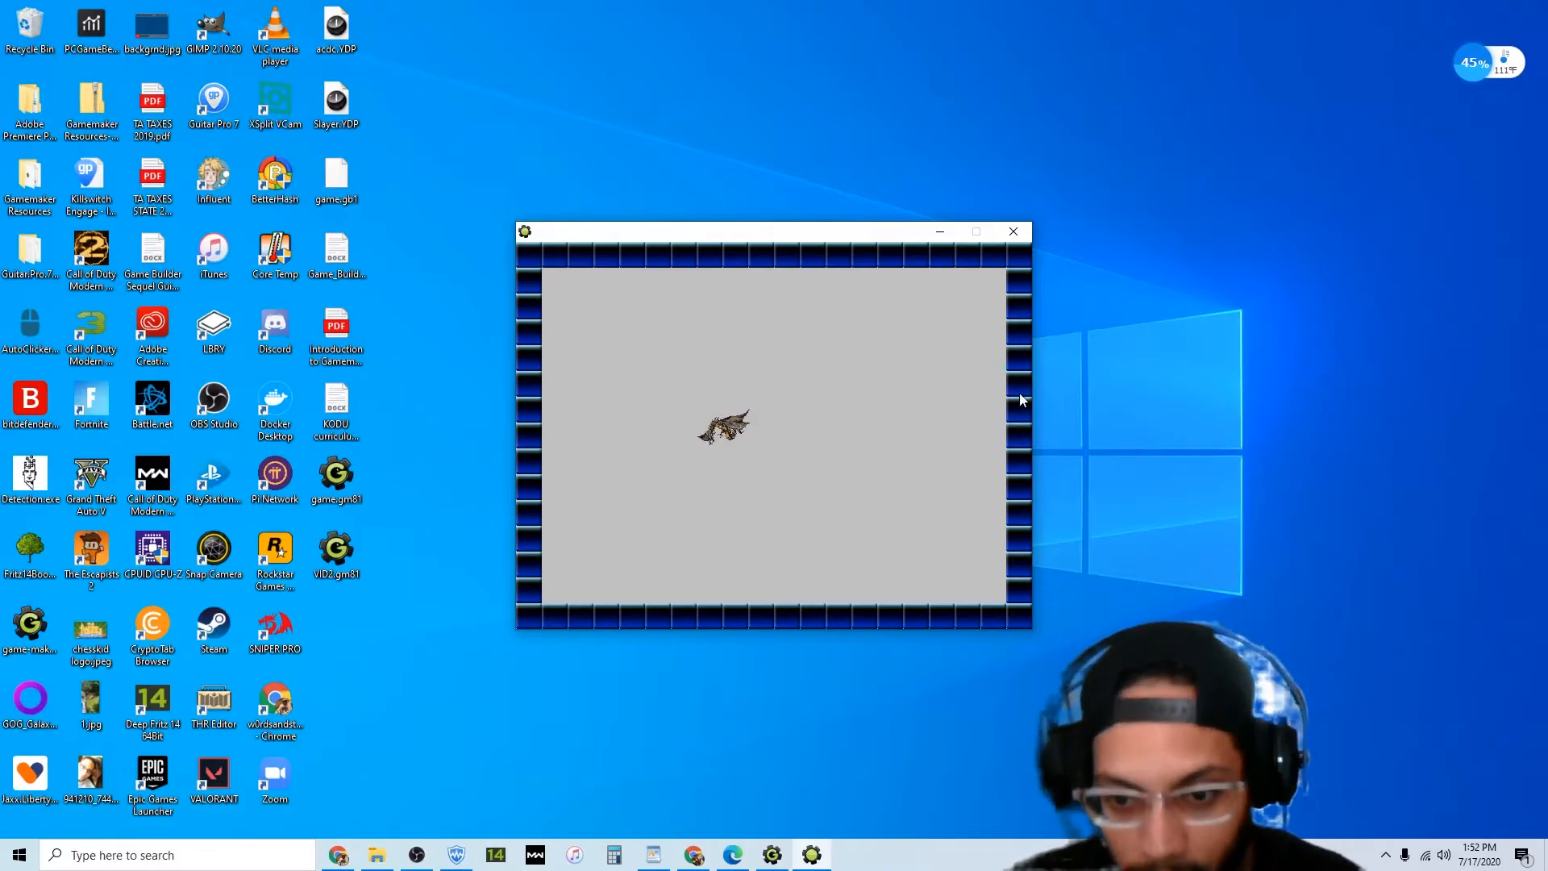
key("Left")
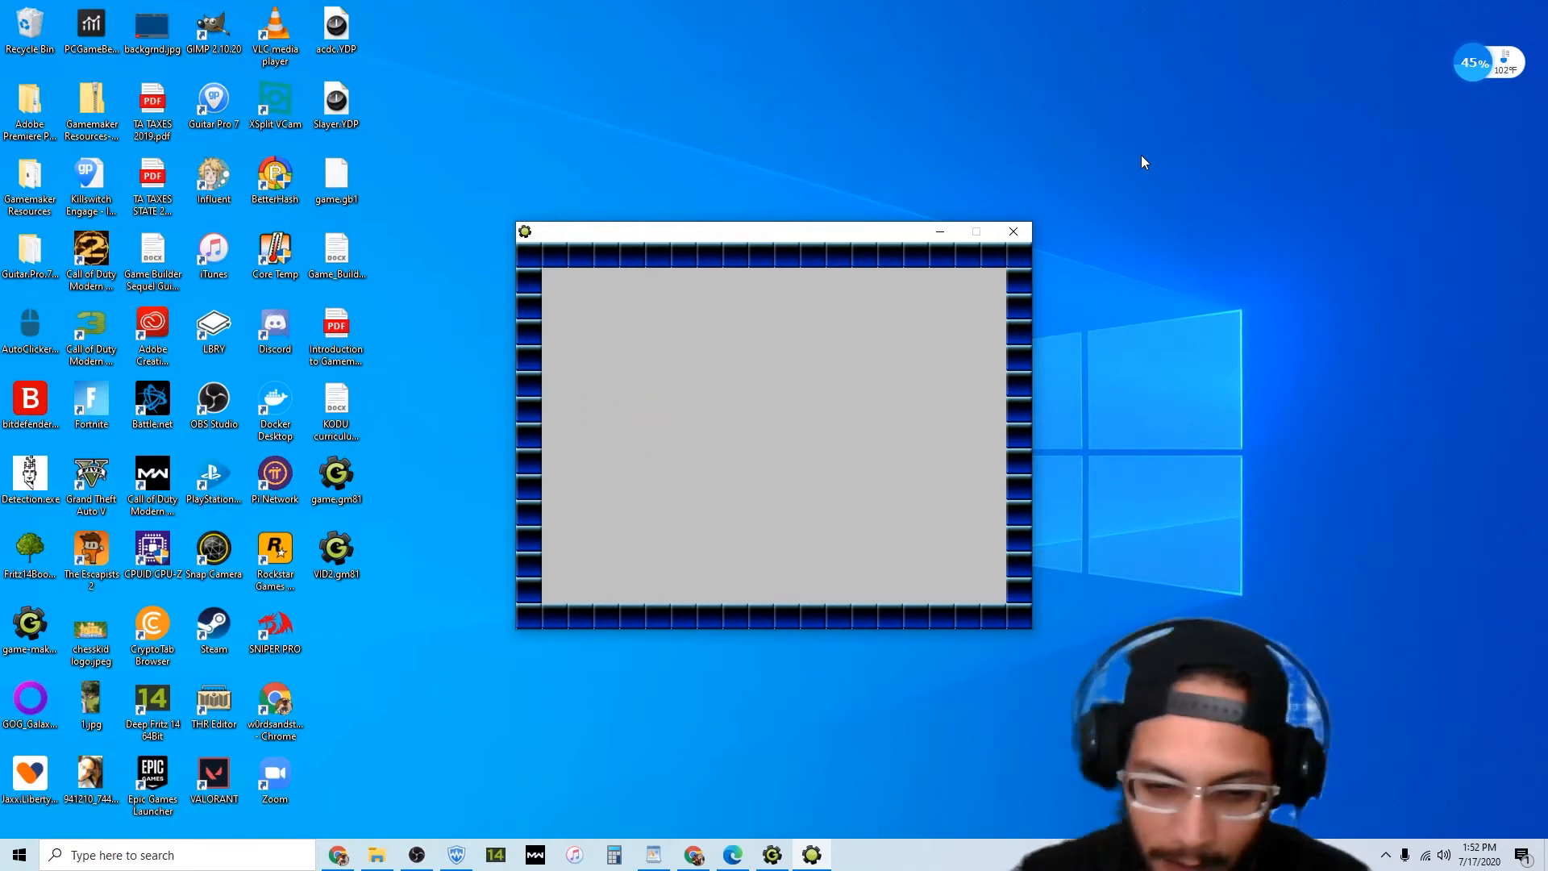
key("Right")
key("Up")
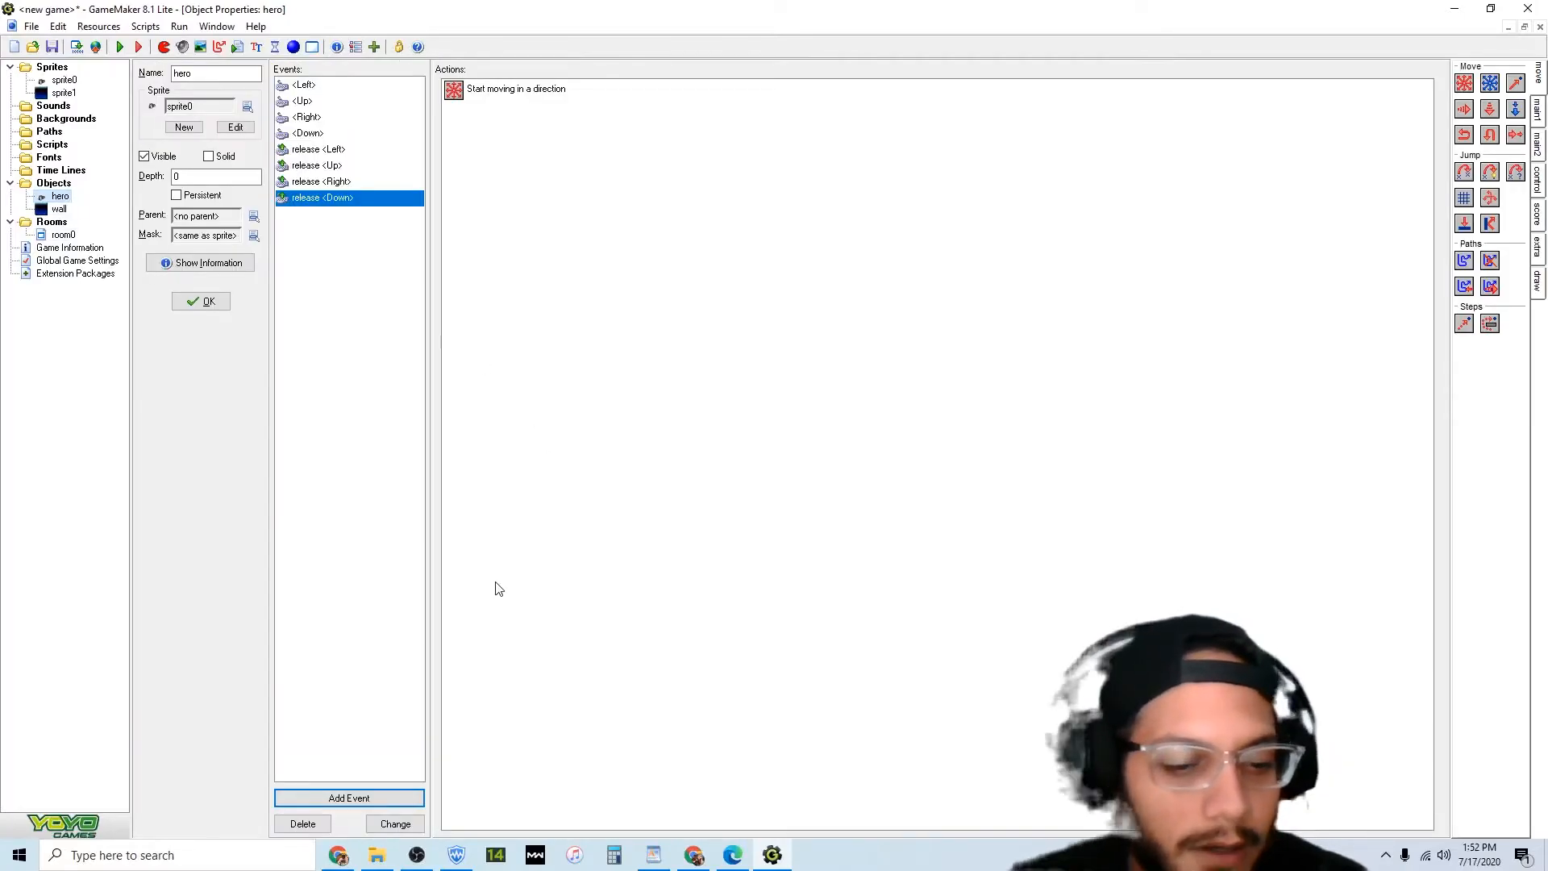
Add a Collision event with wall to the hero, with a Move Fixed action using the centre stop direction at speed 0.
left_click(352, 797)
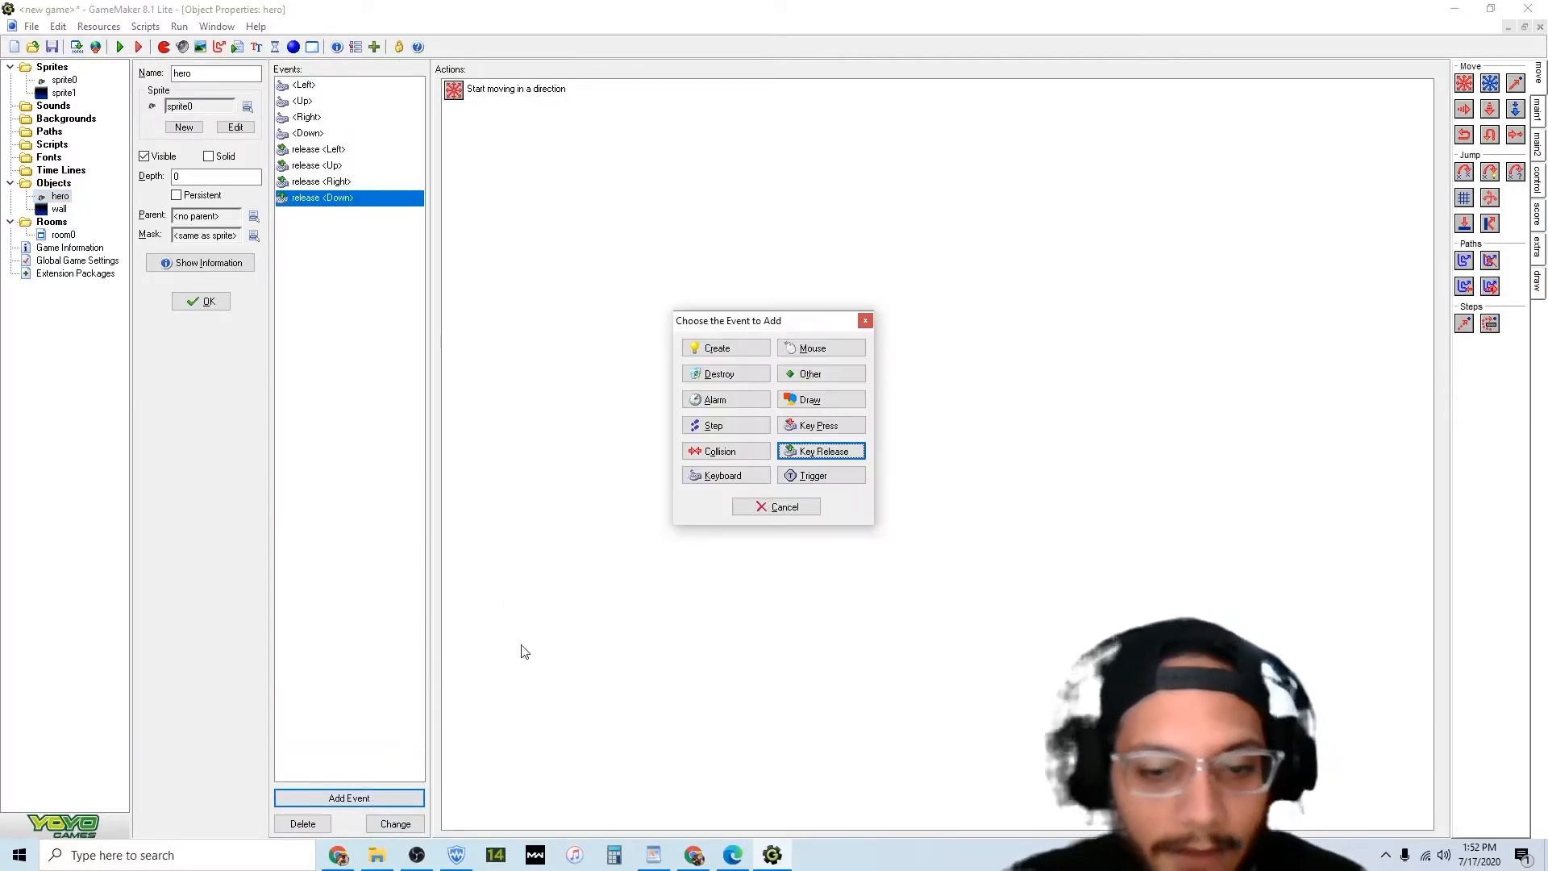
left_click(713, 456)
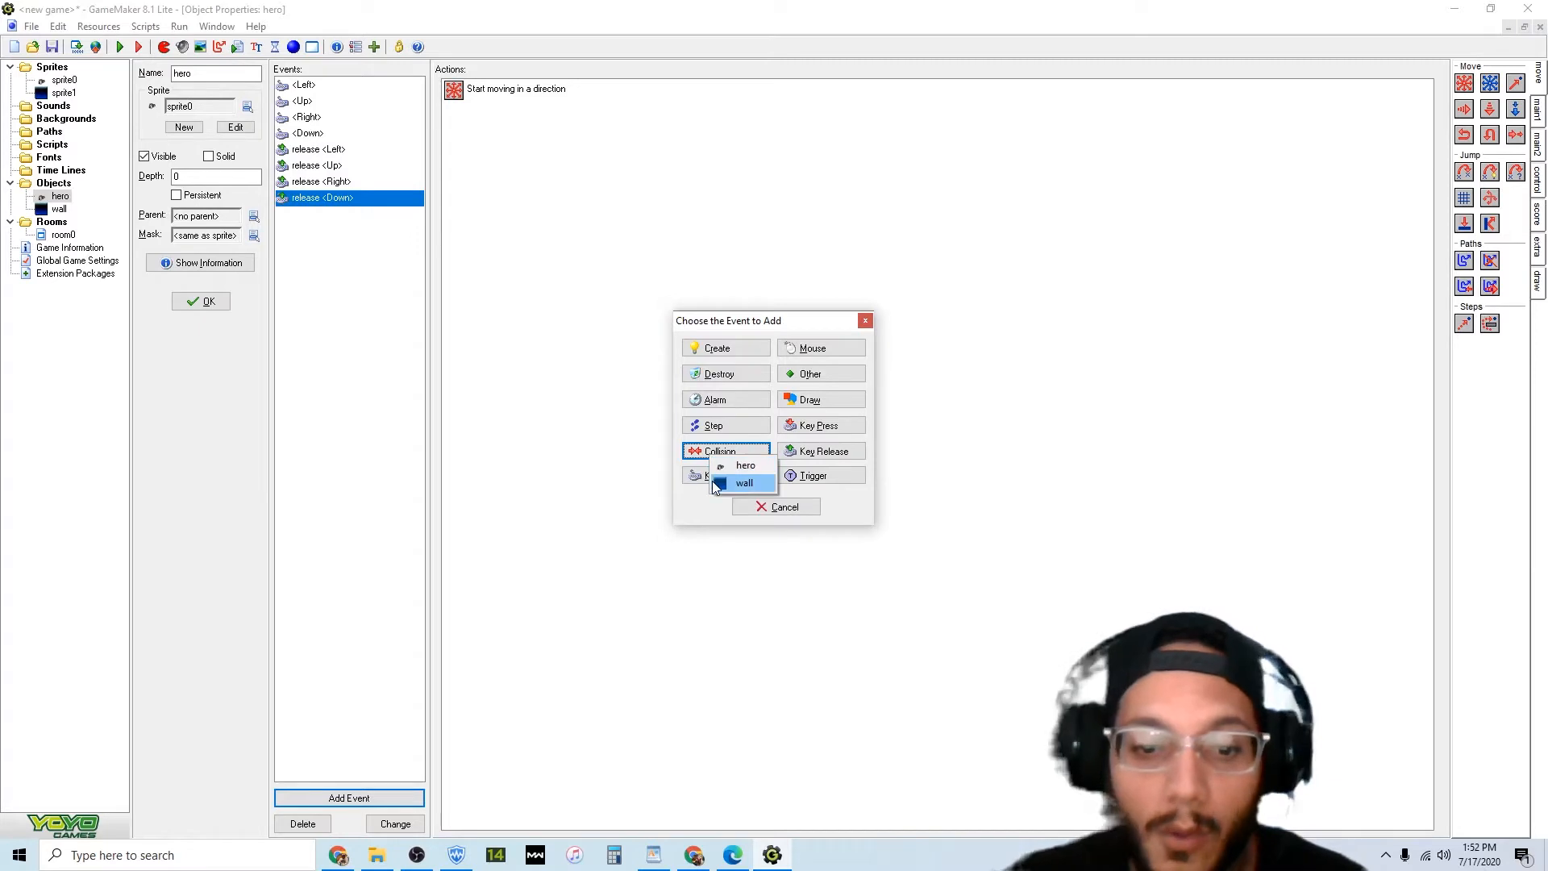
left_click(713, 481)
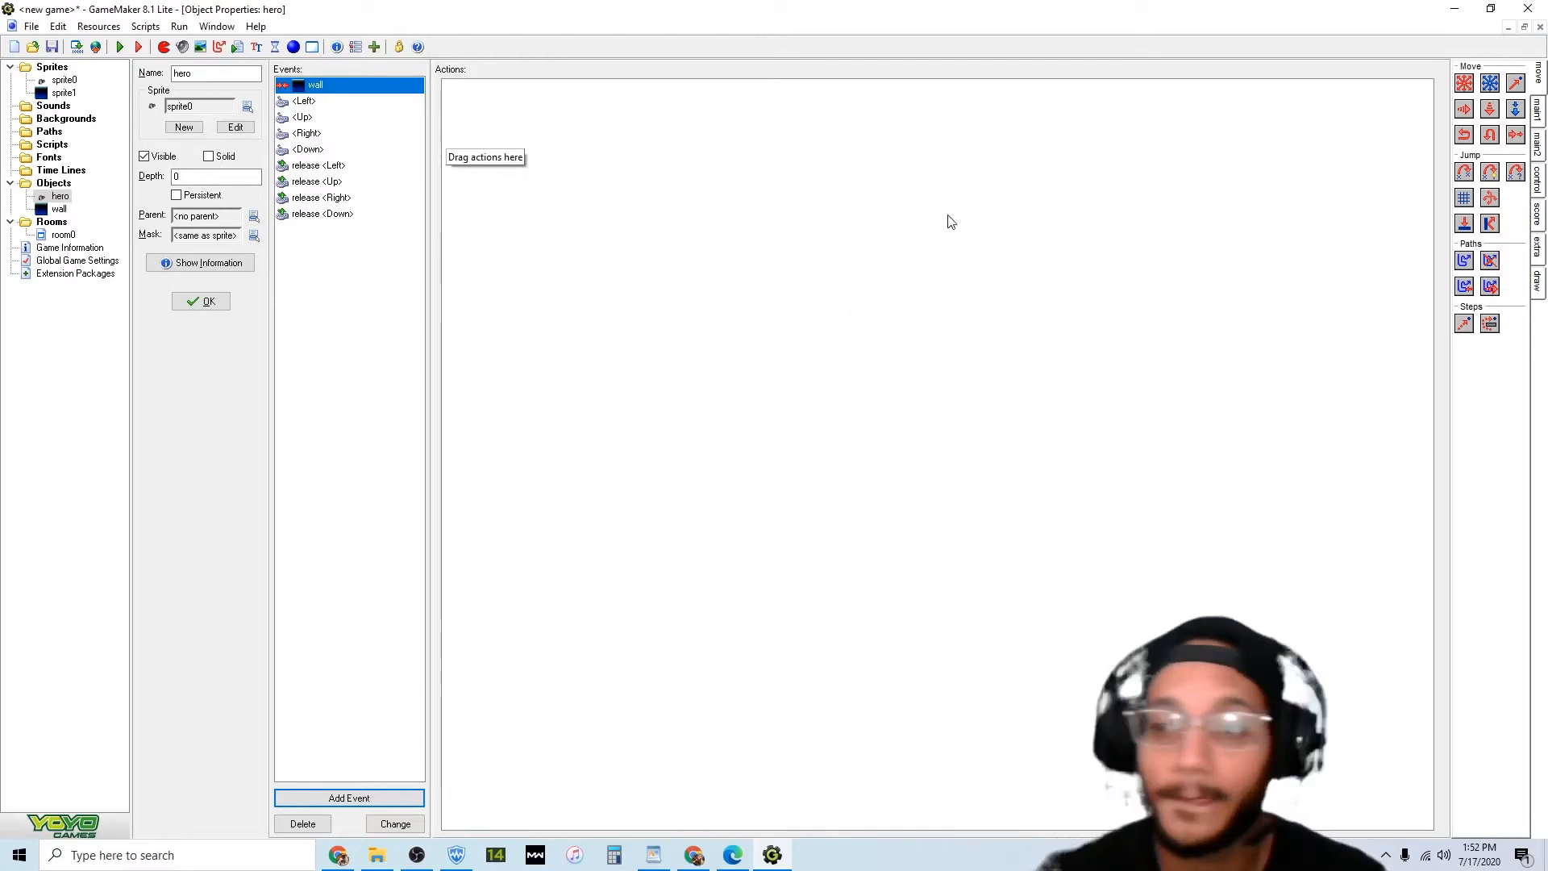
left_click_drag(1463, 86, 1077, 222)
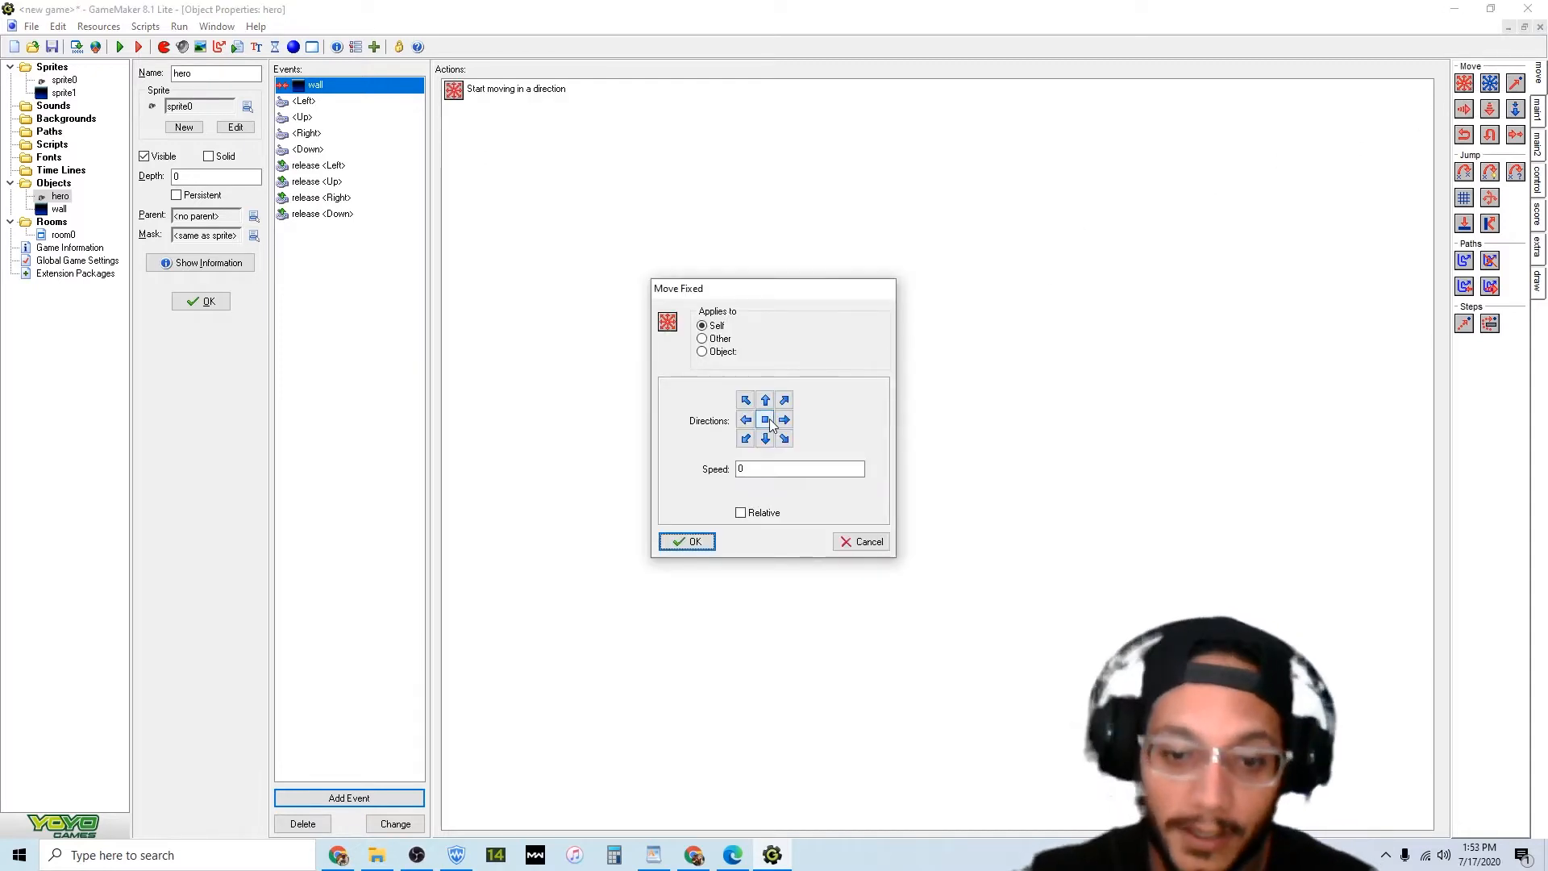
left_click(686, 541)
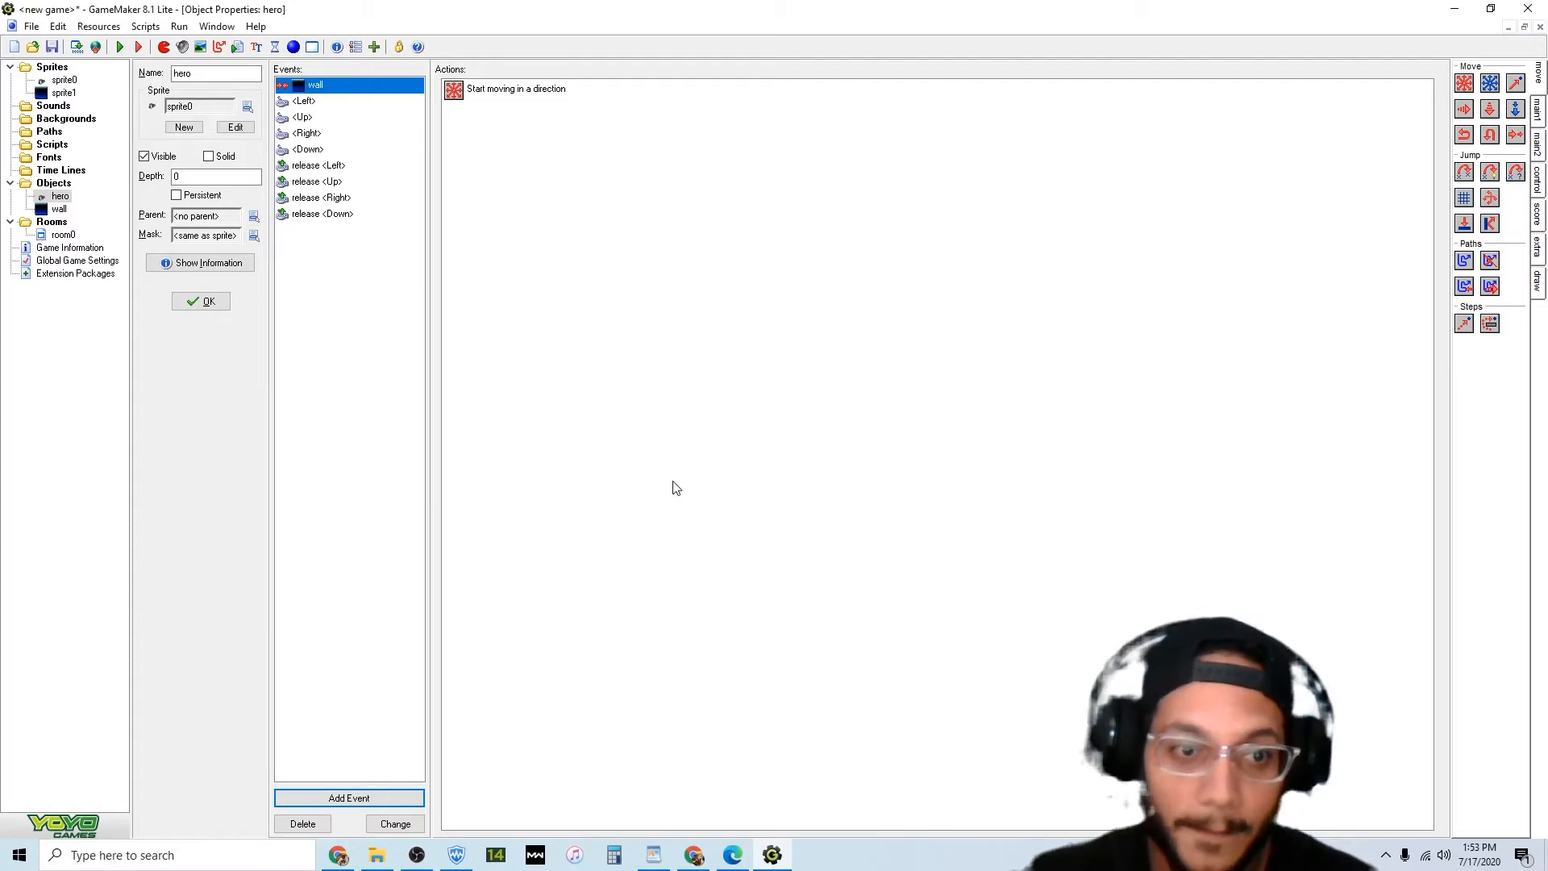
Run the game again and test moving the hero up, down, left and right with the wall collision event in place.
left_click(121, 47)
key("Up")
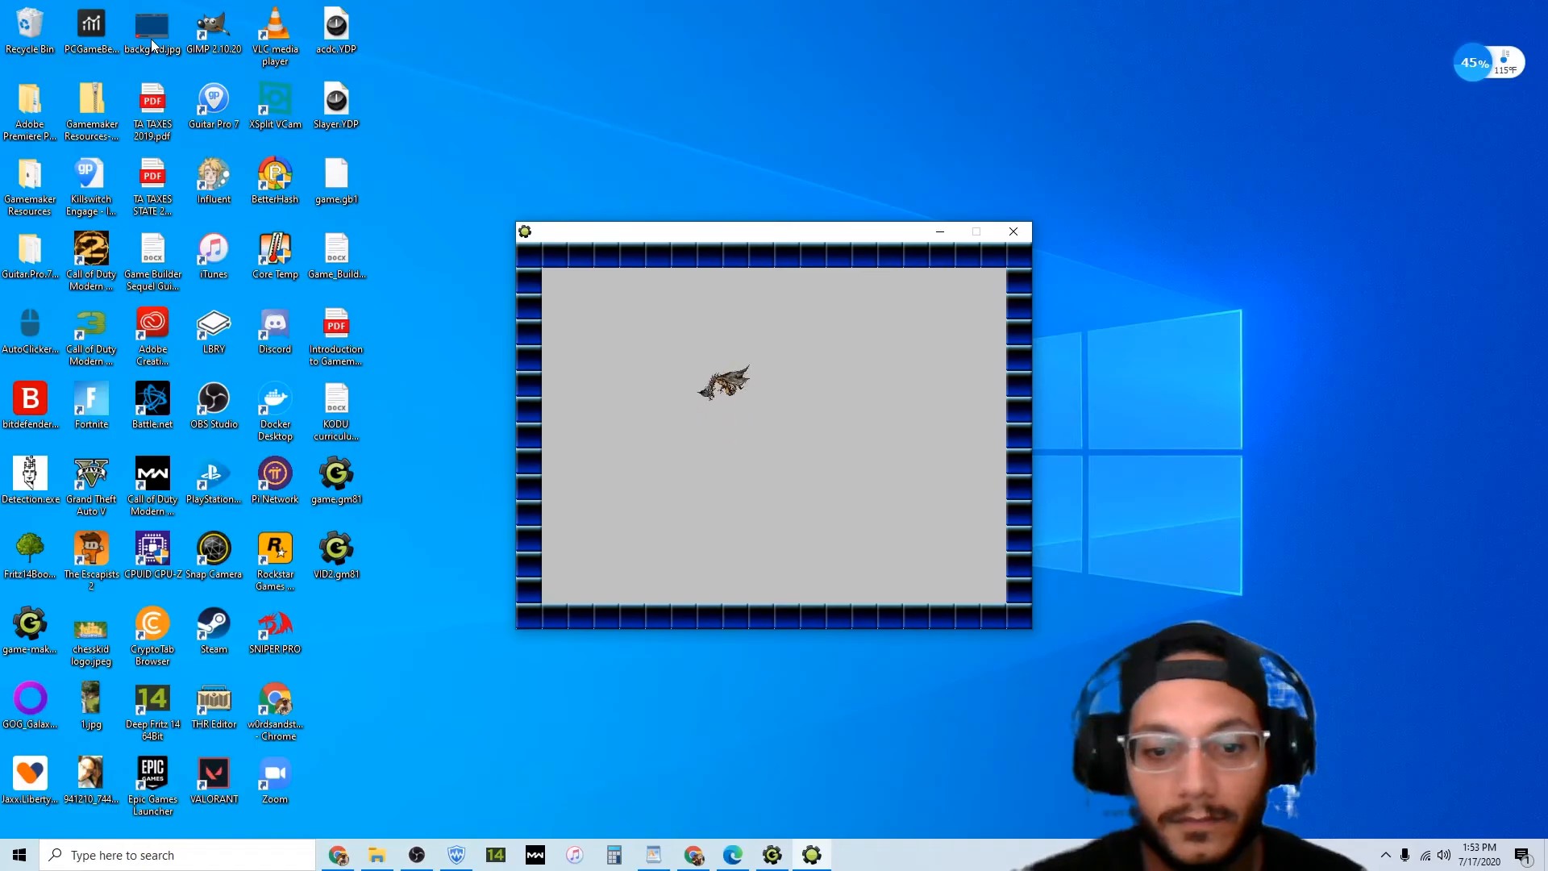
key("Down")
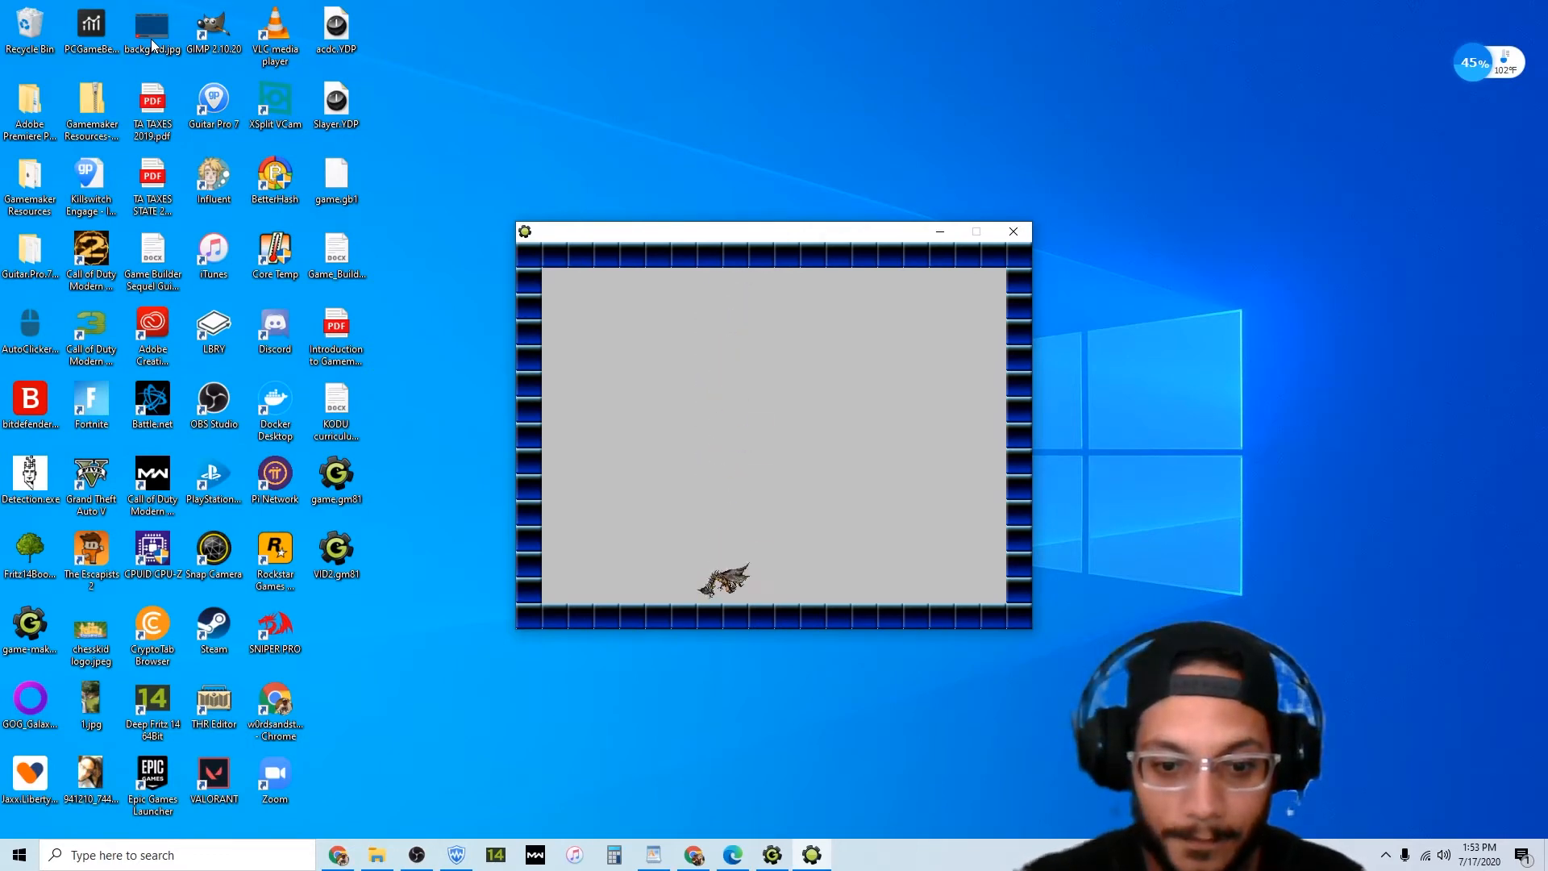
key("Up")
key("Left")
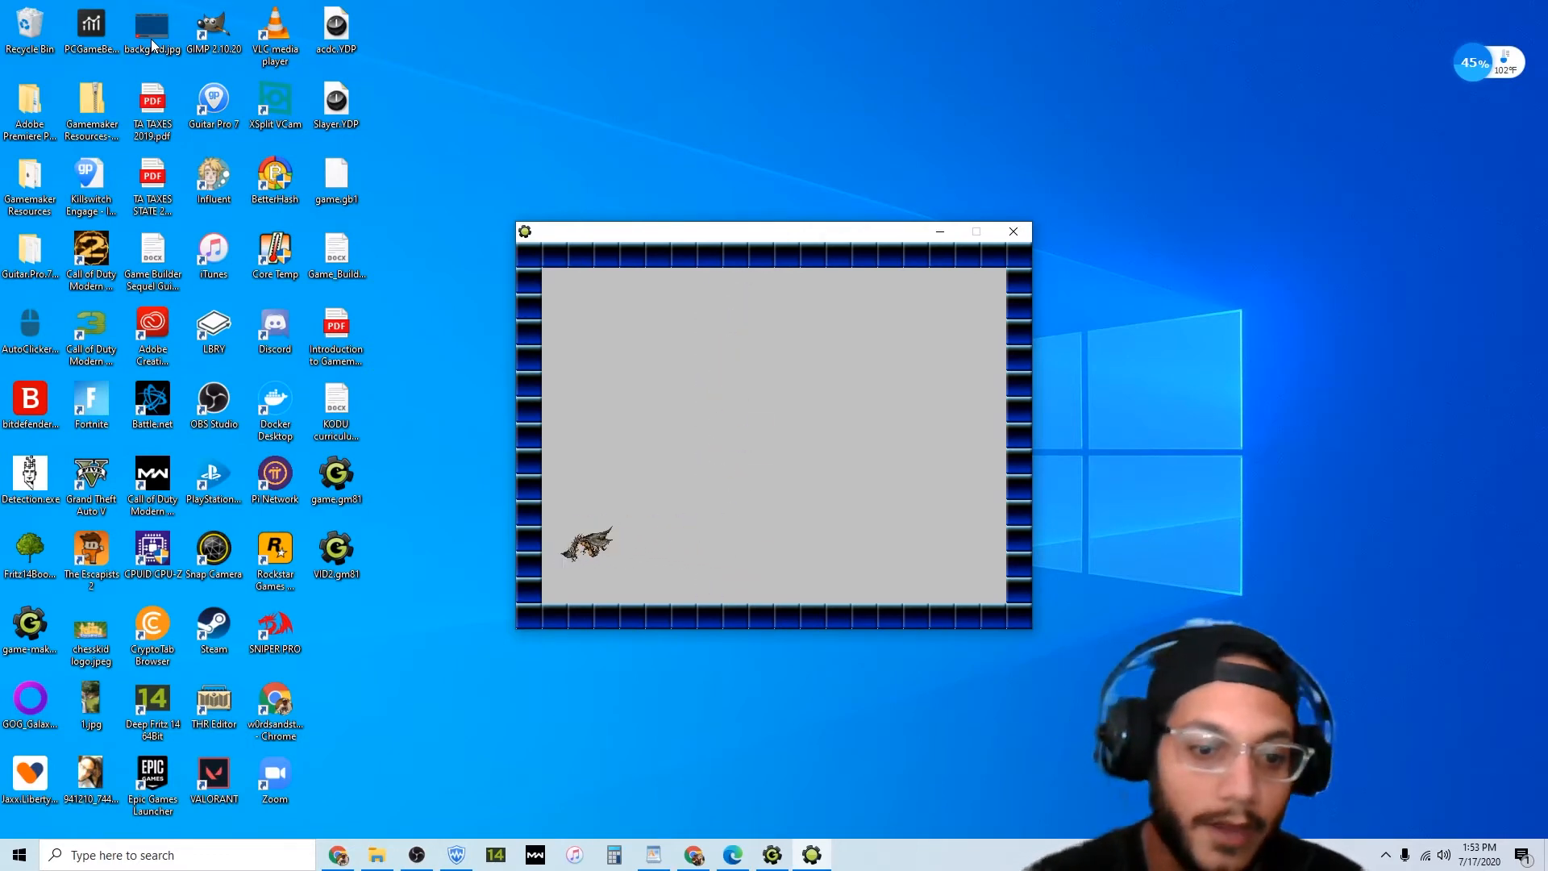
key("Right")
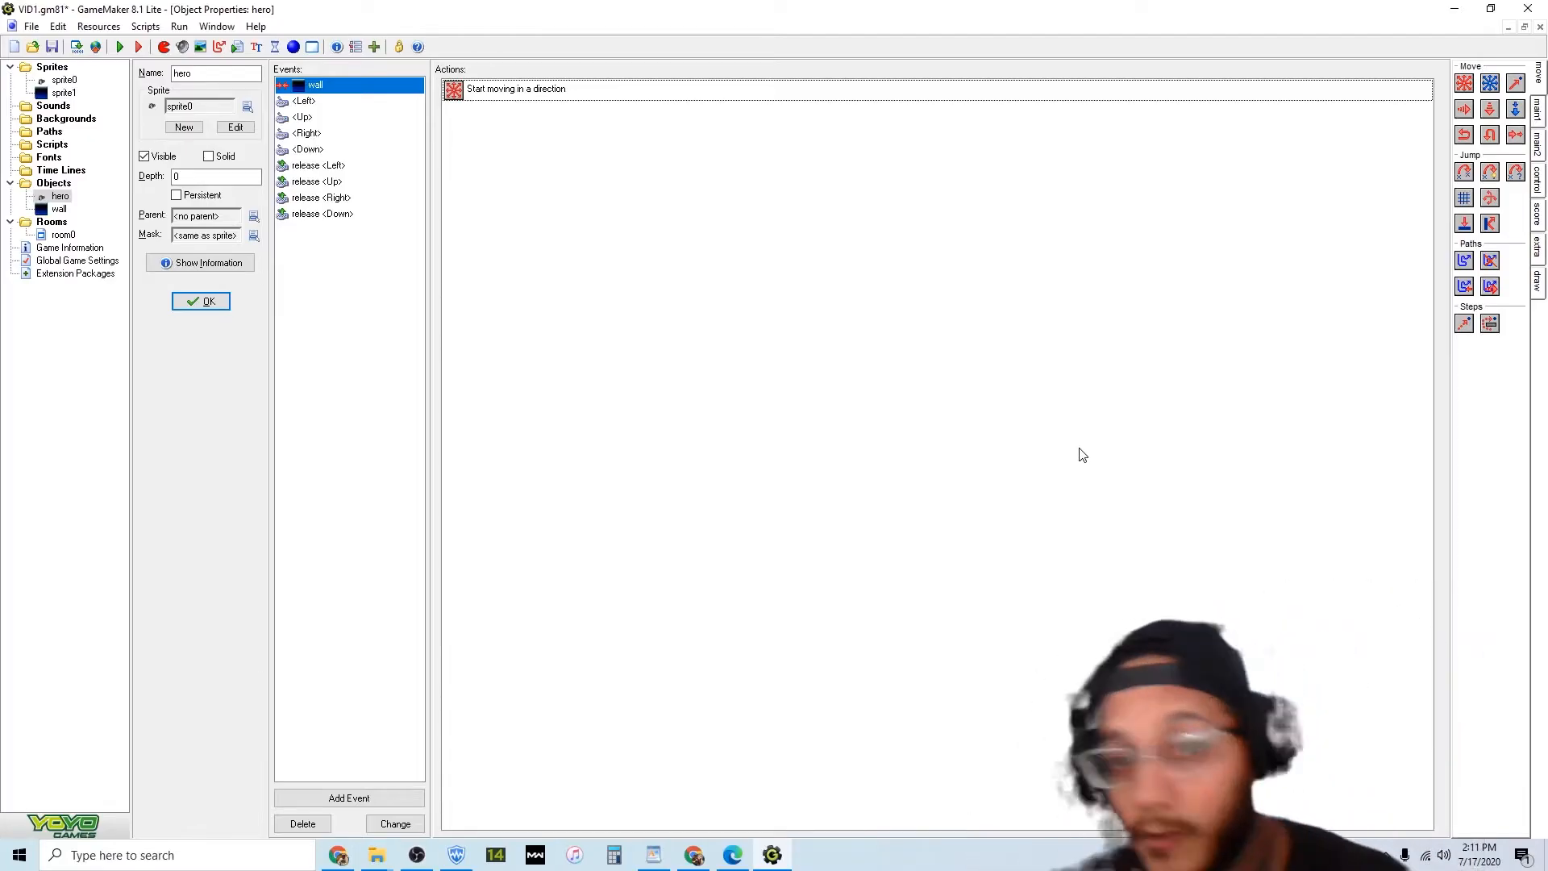
Create a new object named enemy.
left_click(294, 47)
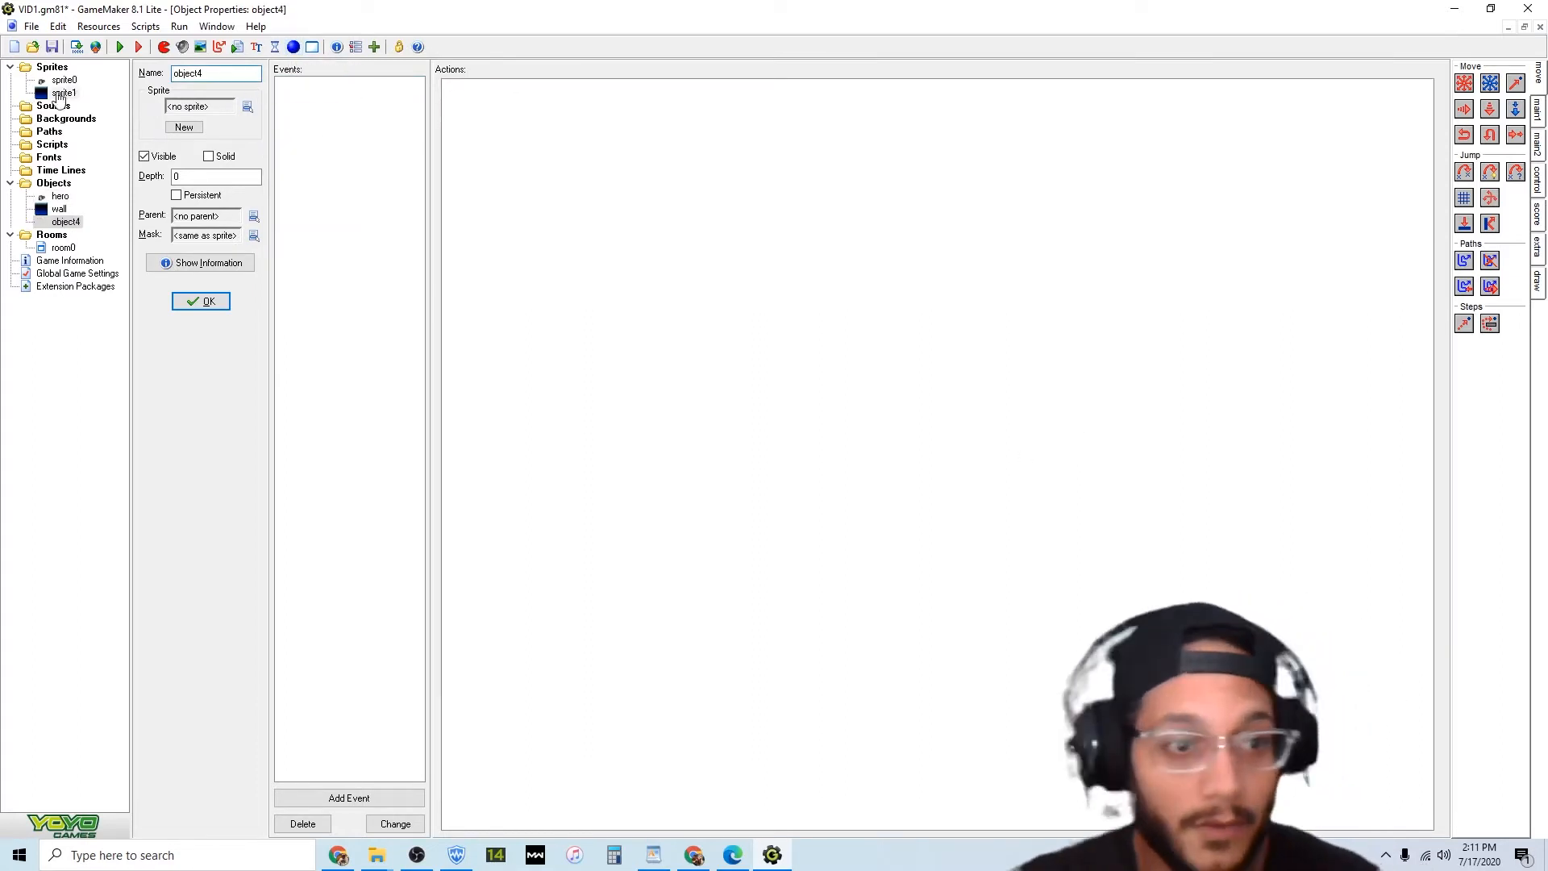
double_click(230, 71)
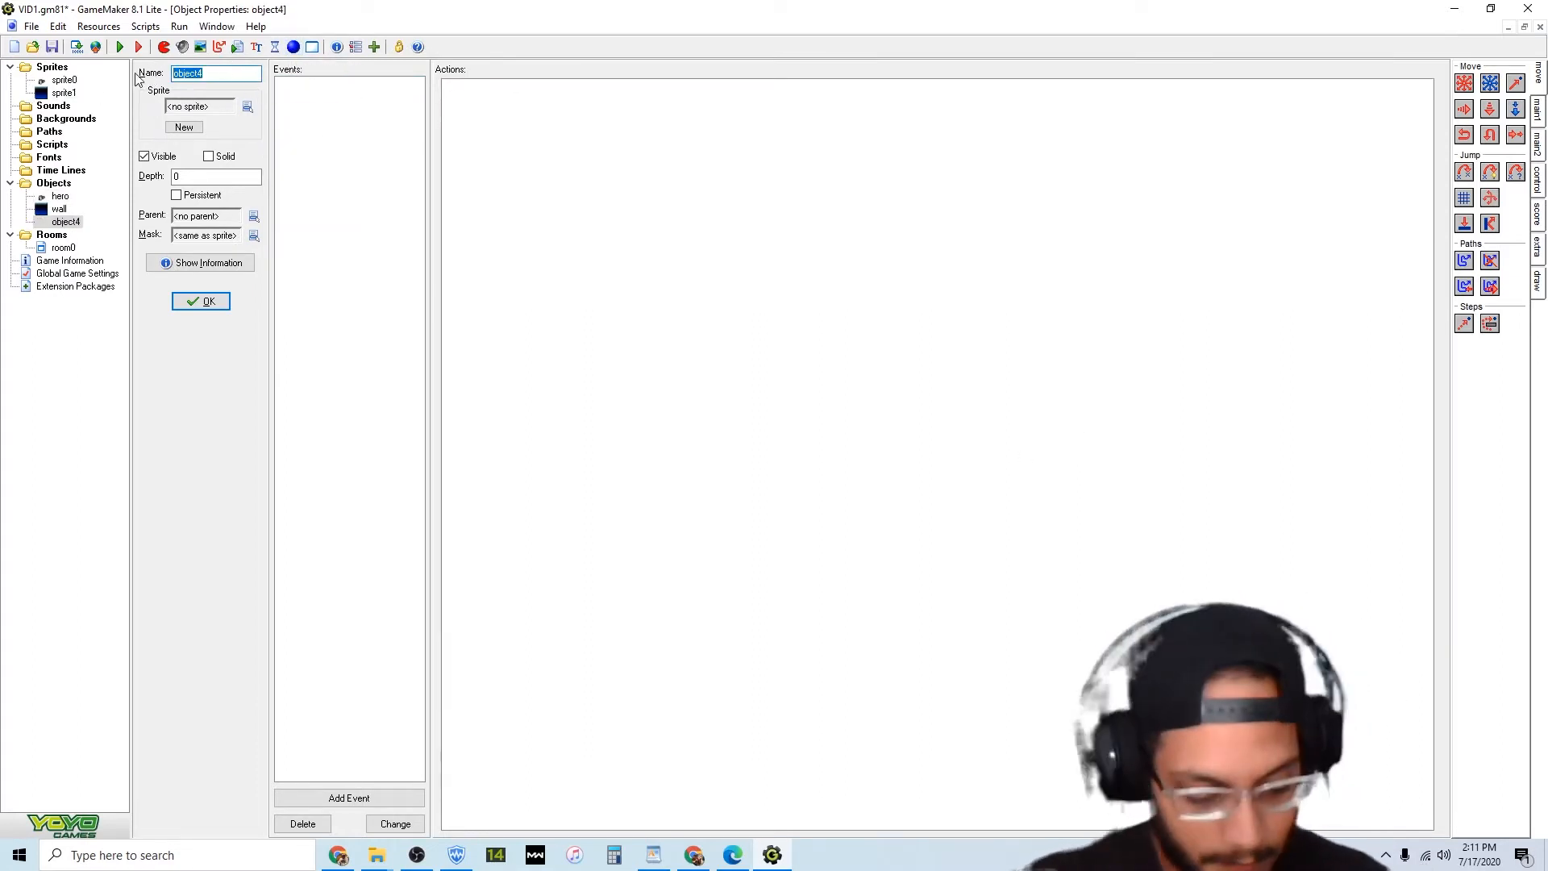
type("enemy")
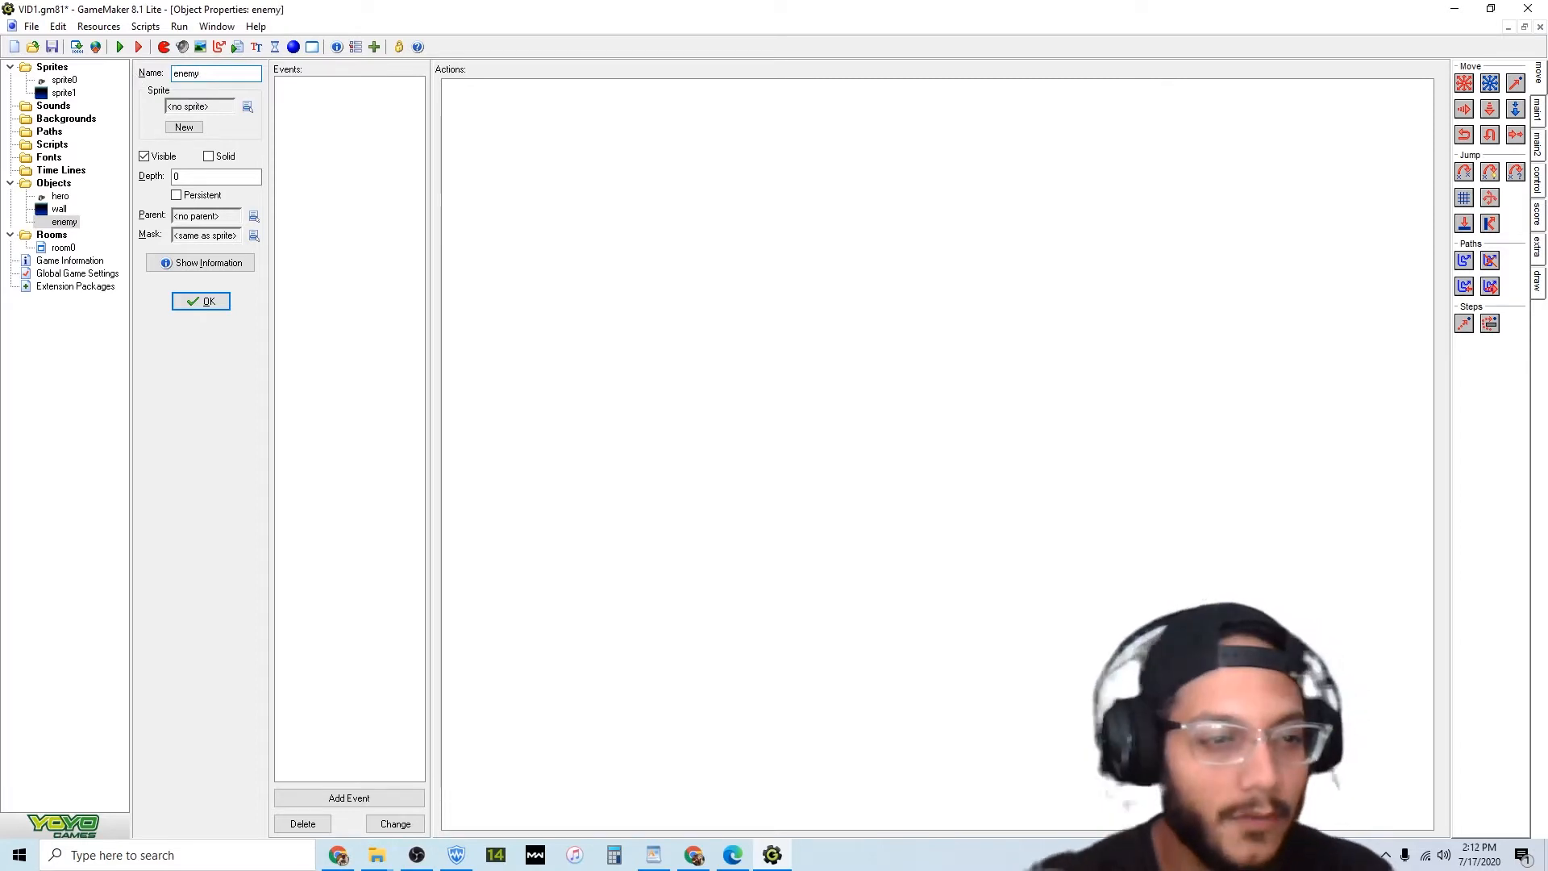
Give the enemy a new sprite loaded from the orange one-eyed winged monster image, with its origin centred.
left_click(190, 128)
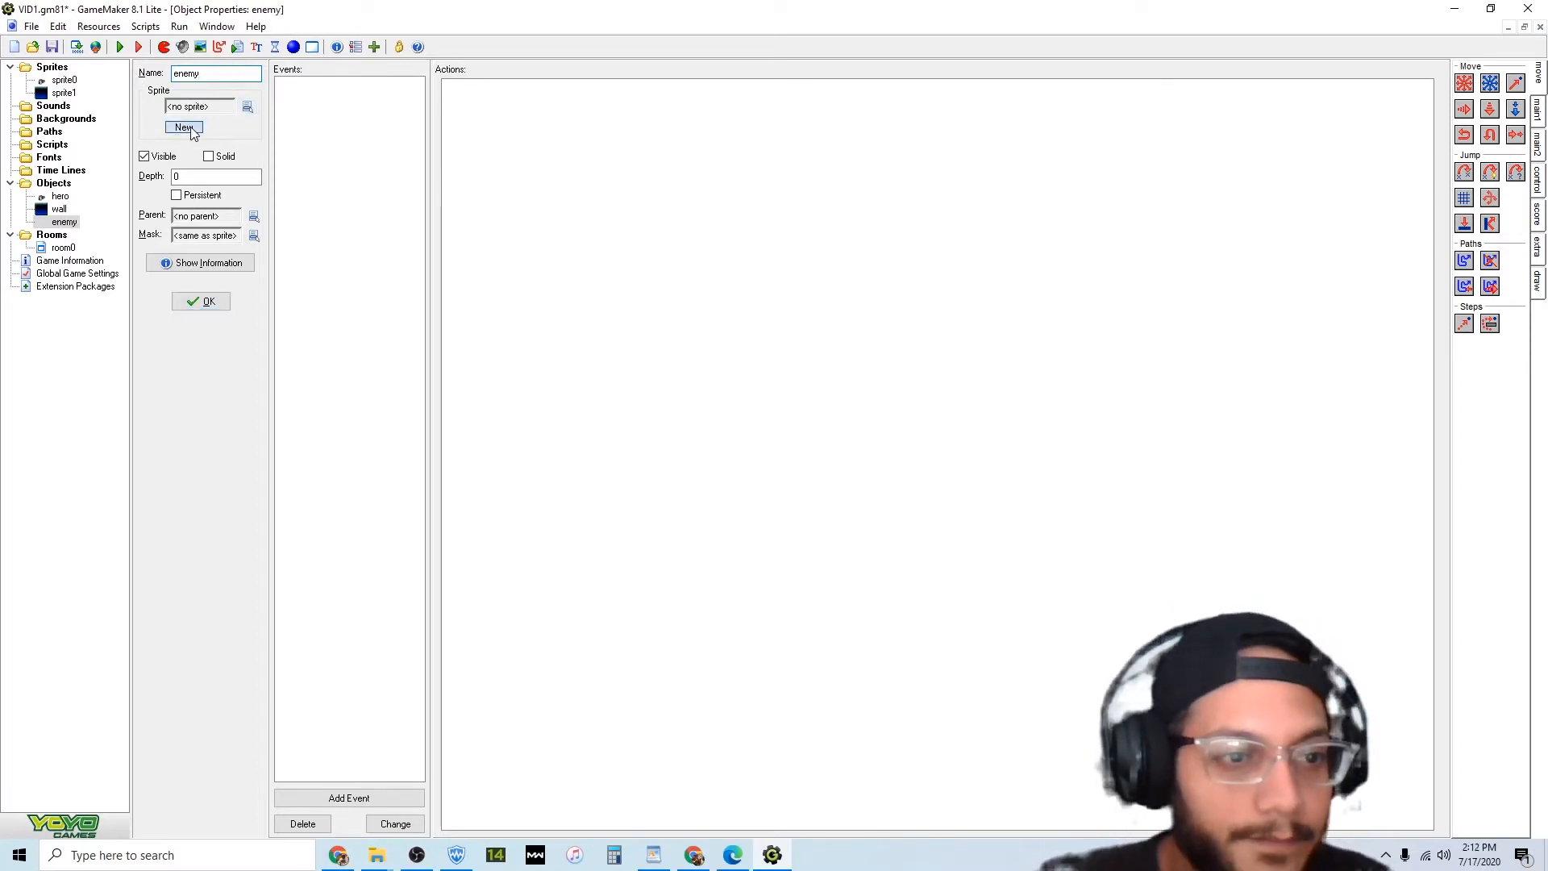
left_click(196, 103)
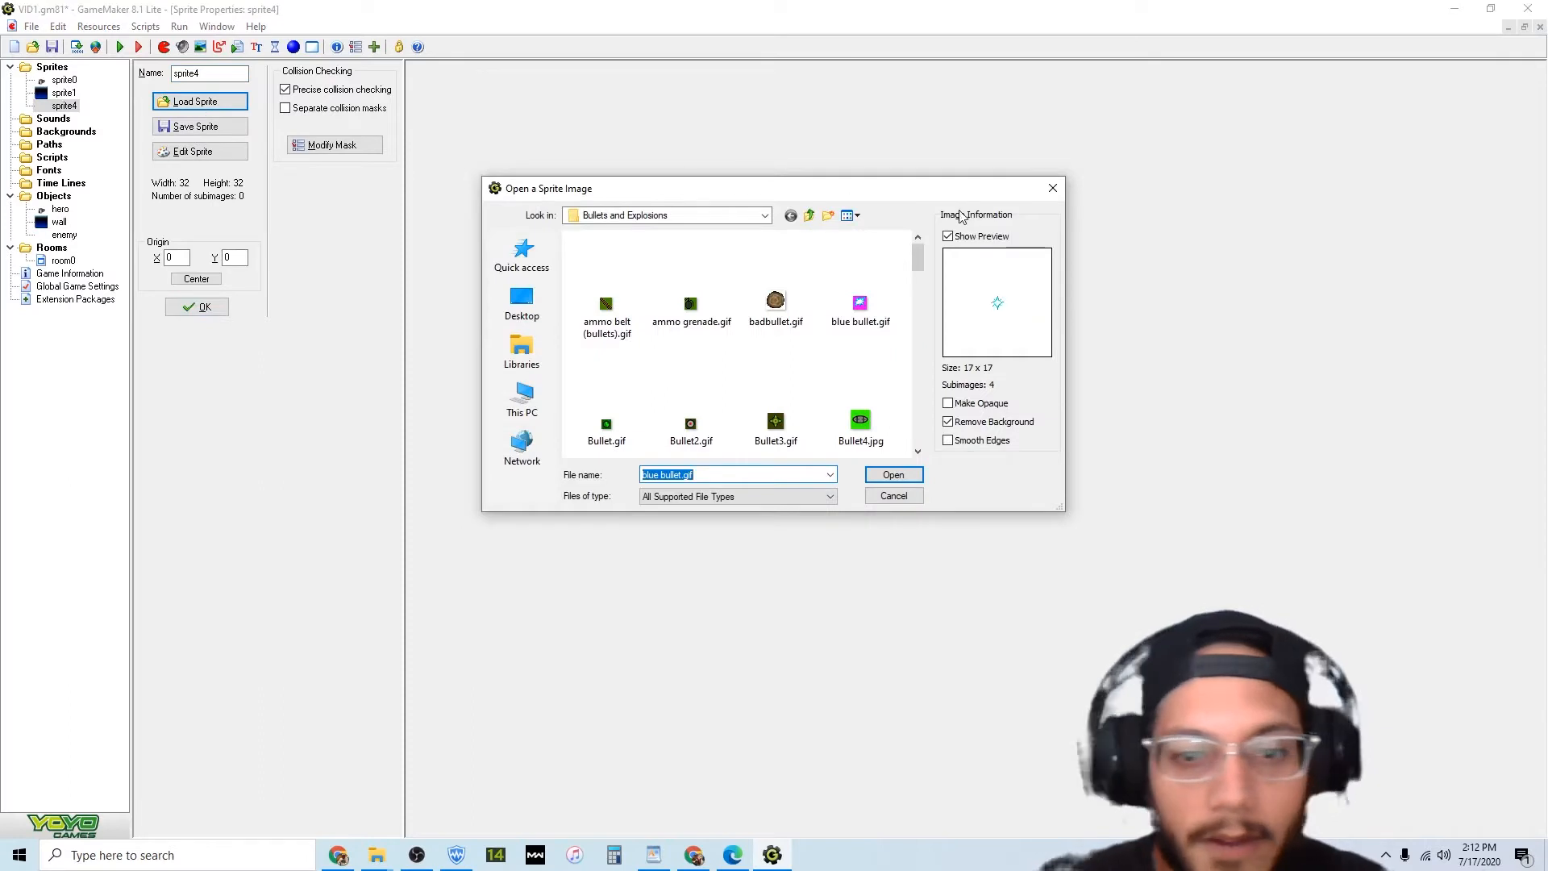
double_click(628, 304)
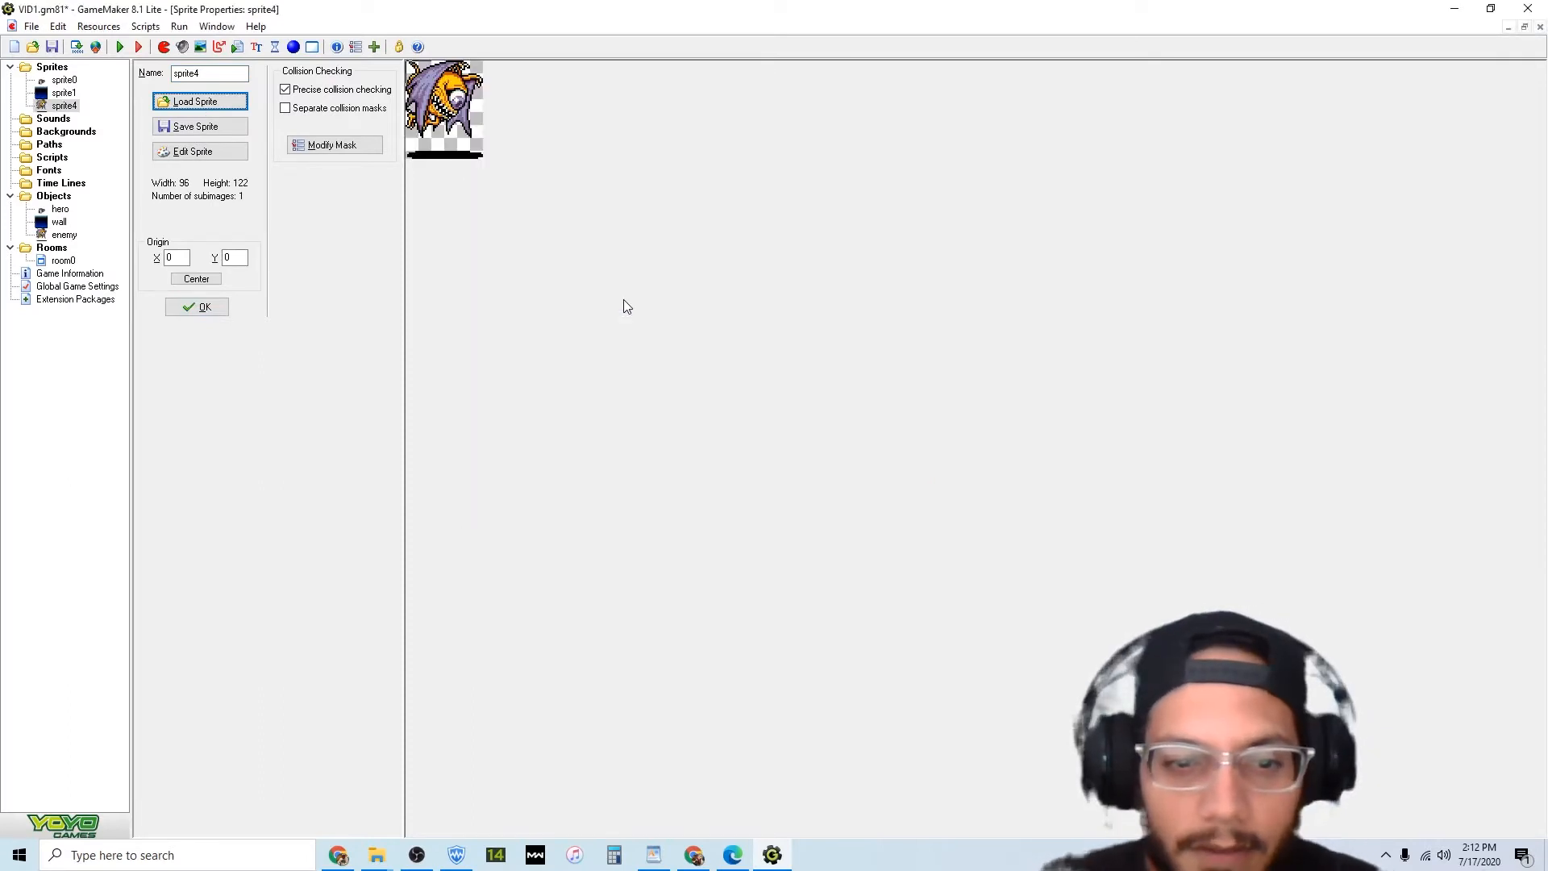
left_click(196, 280)
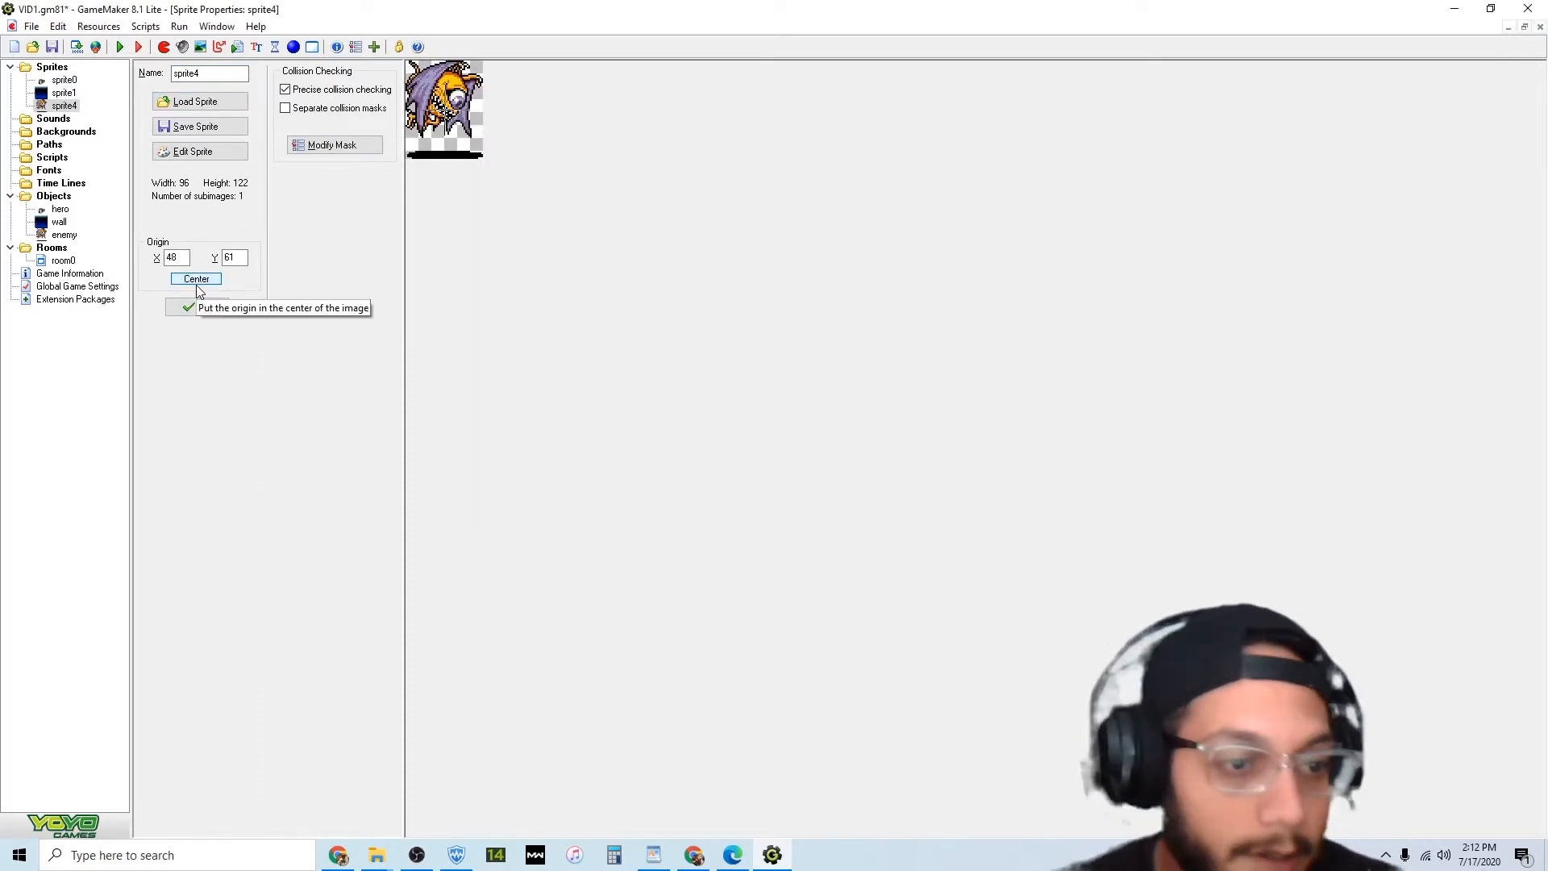
left_click(184, 308)
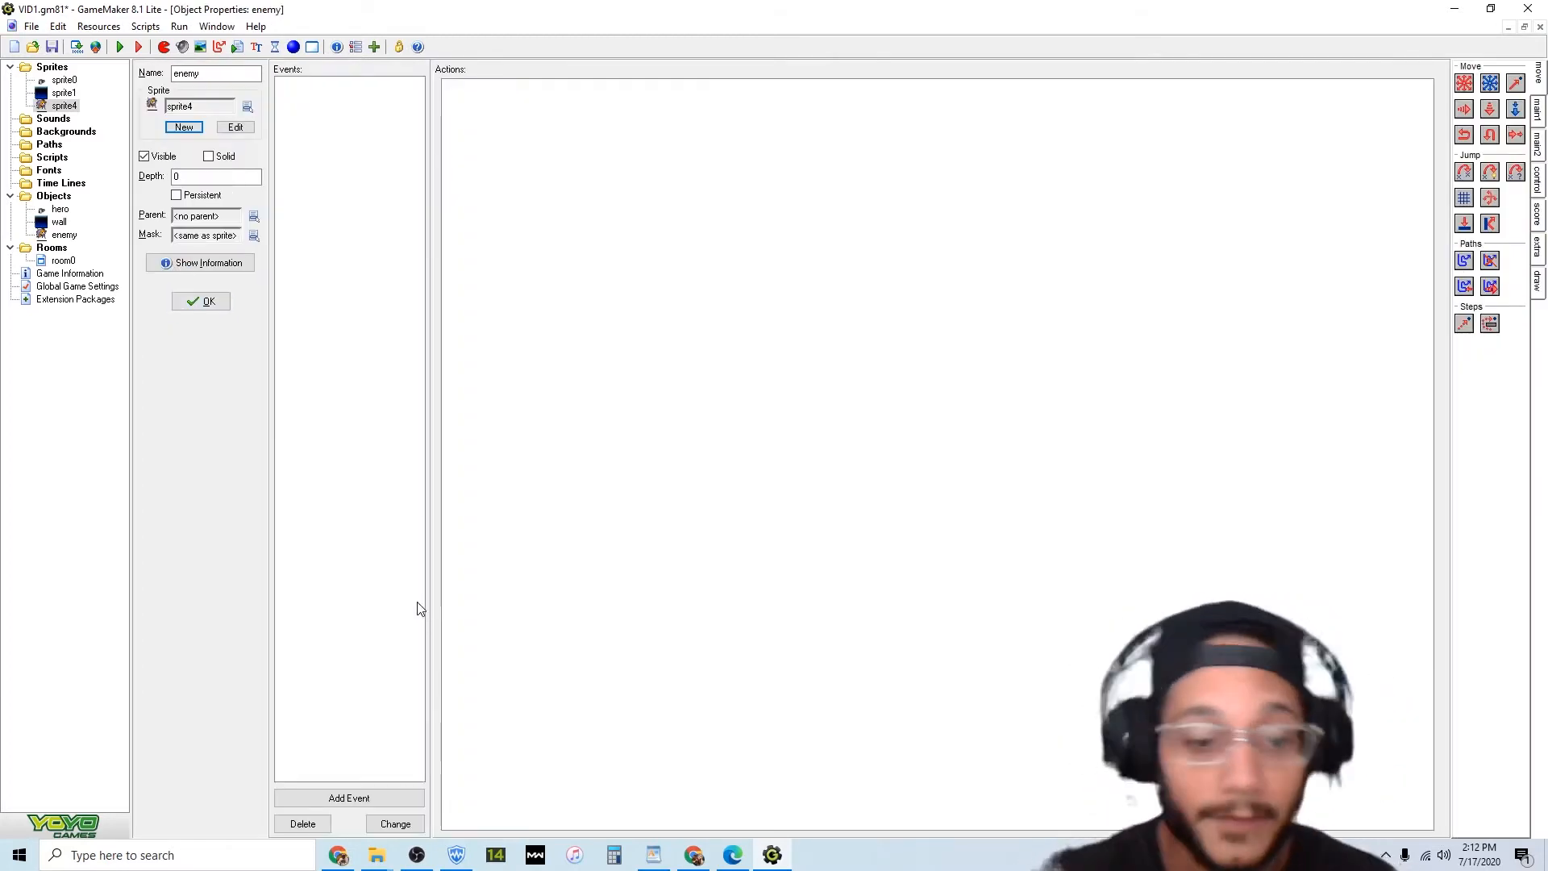
Add a Create event to the enemy with a Move Fixed action using all eight outer directions, leaving the centre stop unselected.
left_click(383, 797)
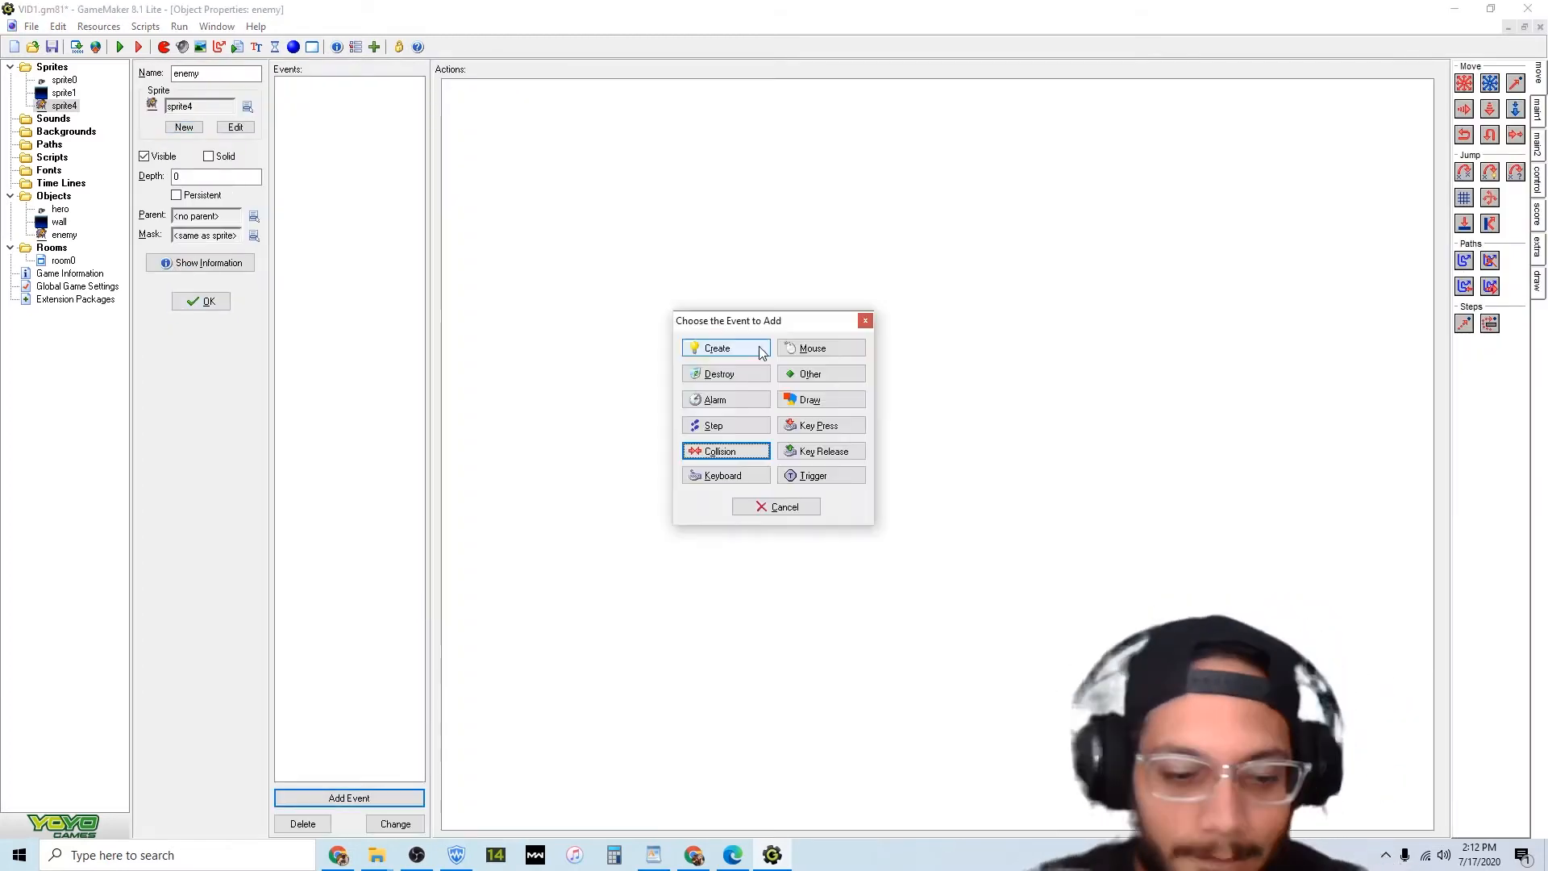
left_click(710, 353)
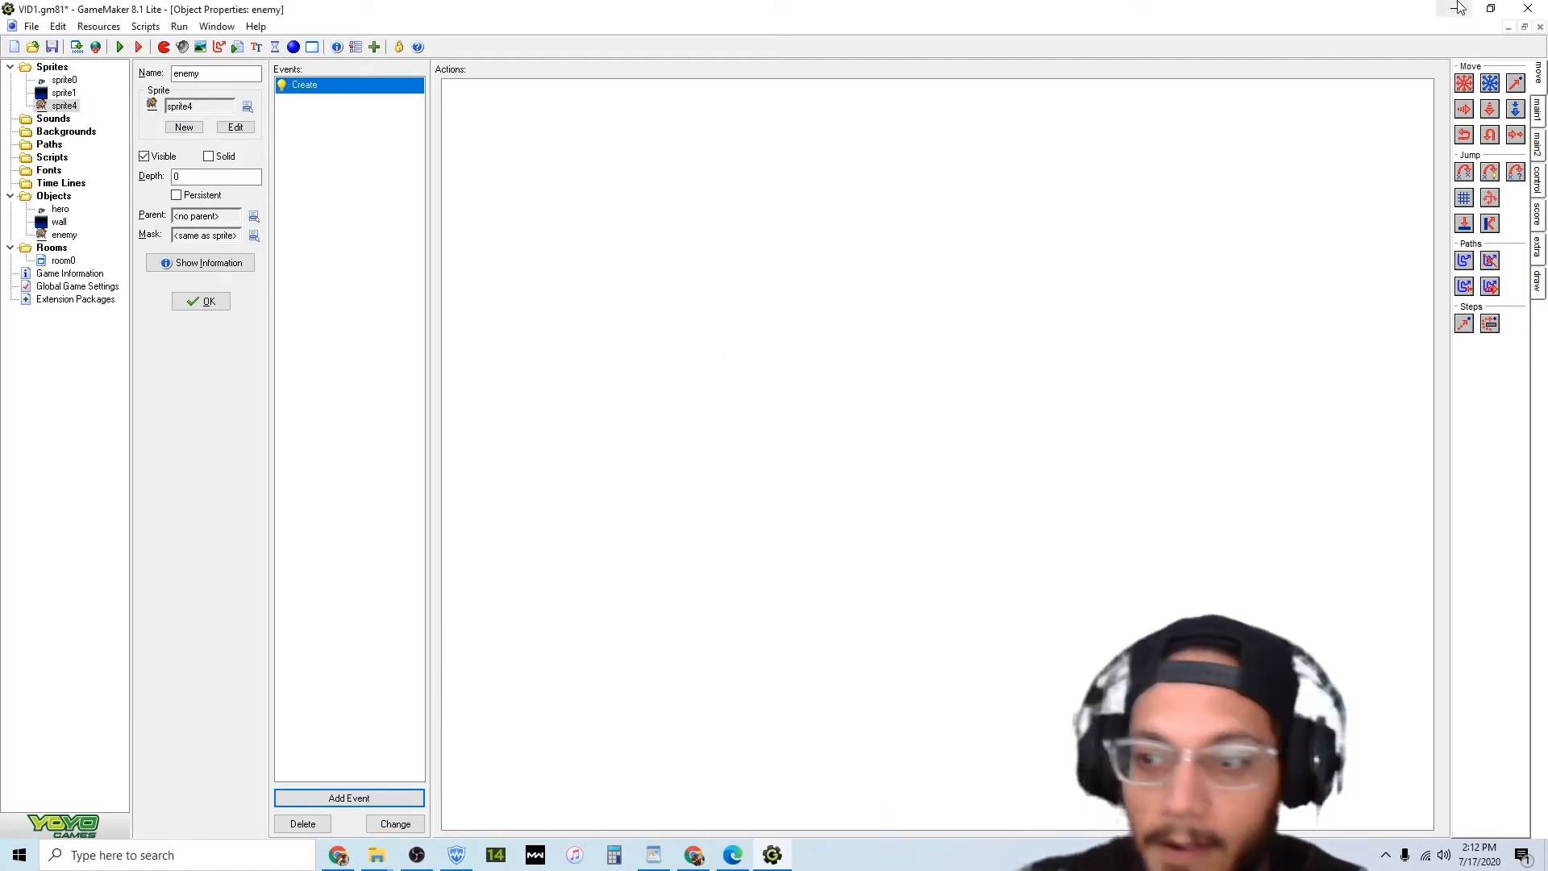
left_click_drag(1465, 86, 1056, 224)
left_click(785, 400)
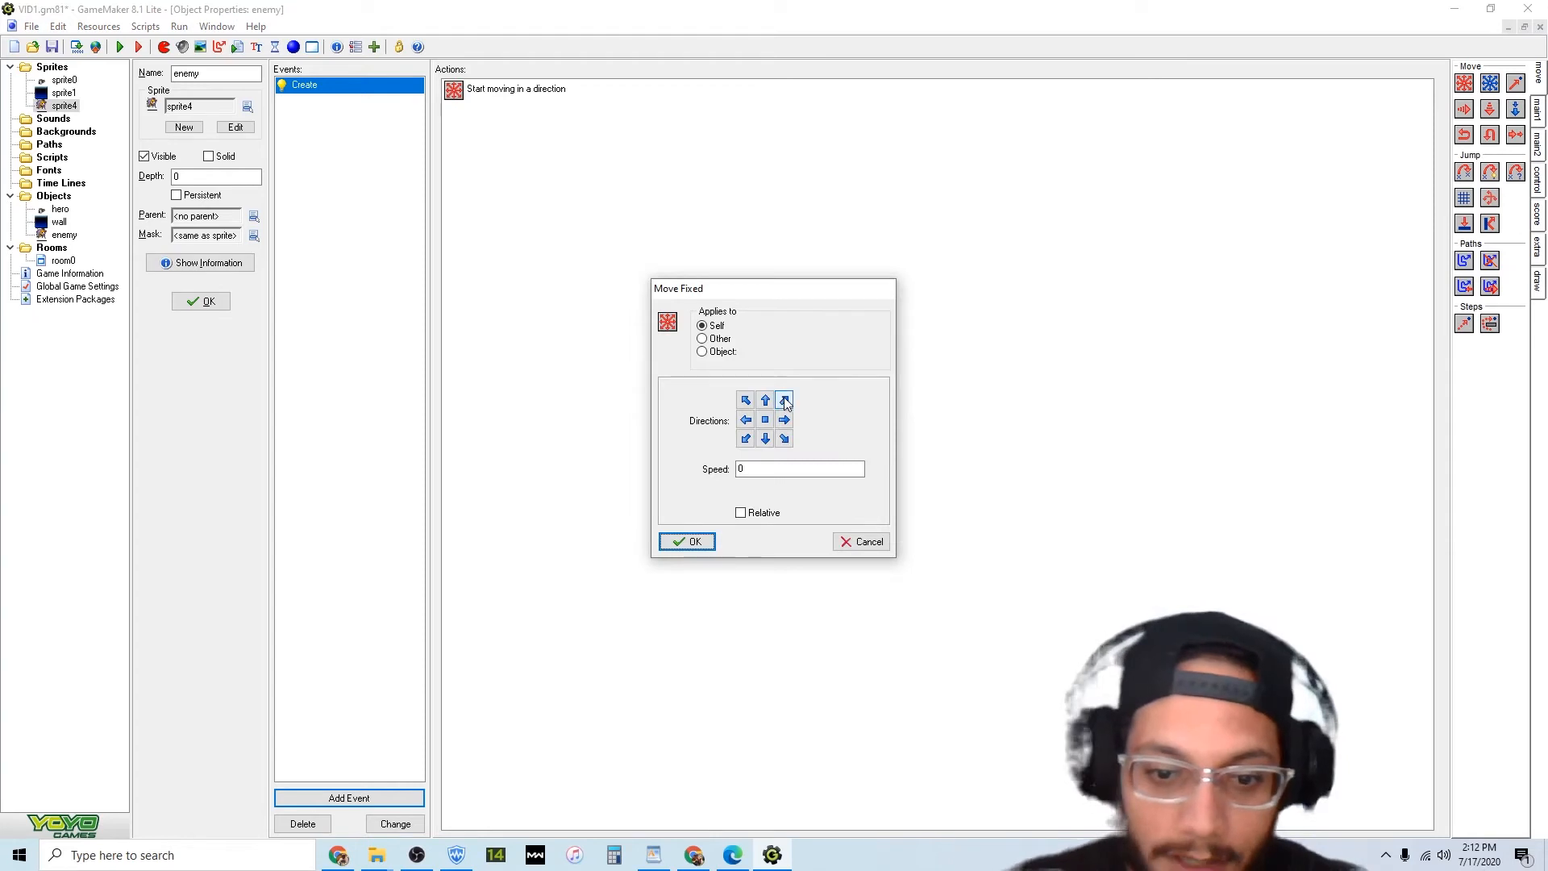
left_click(784, 419)
left_click(784, 439)
left_click(765, 439)
left_click(745, 439)
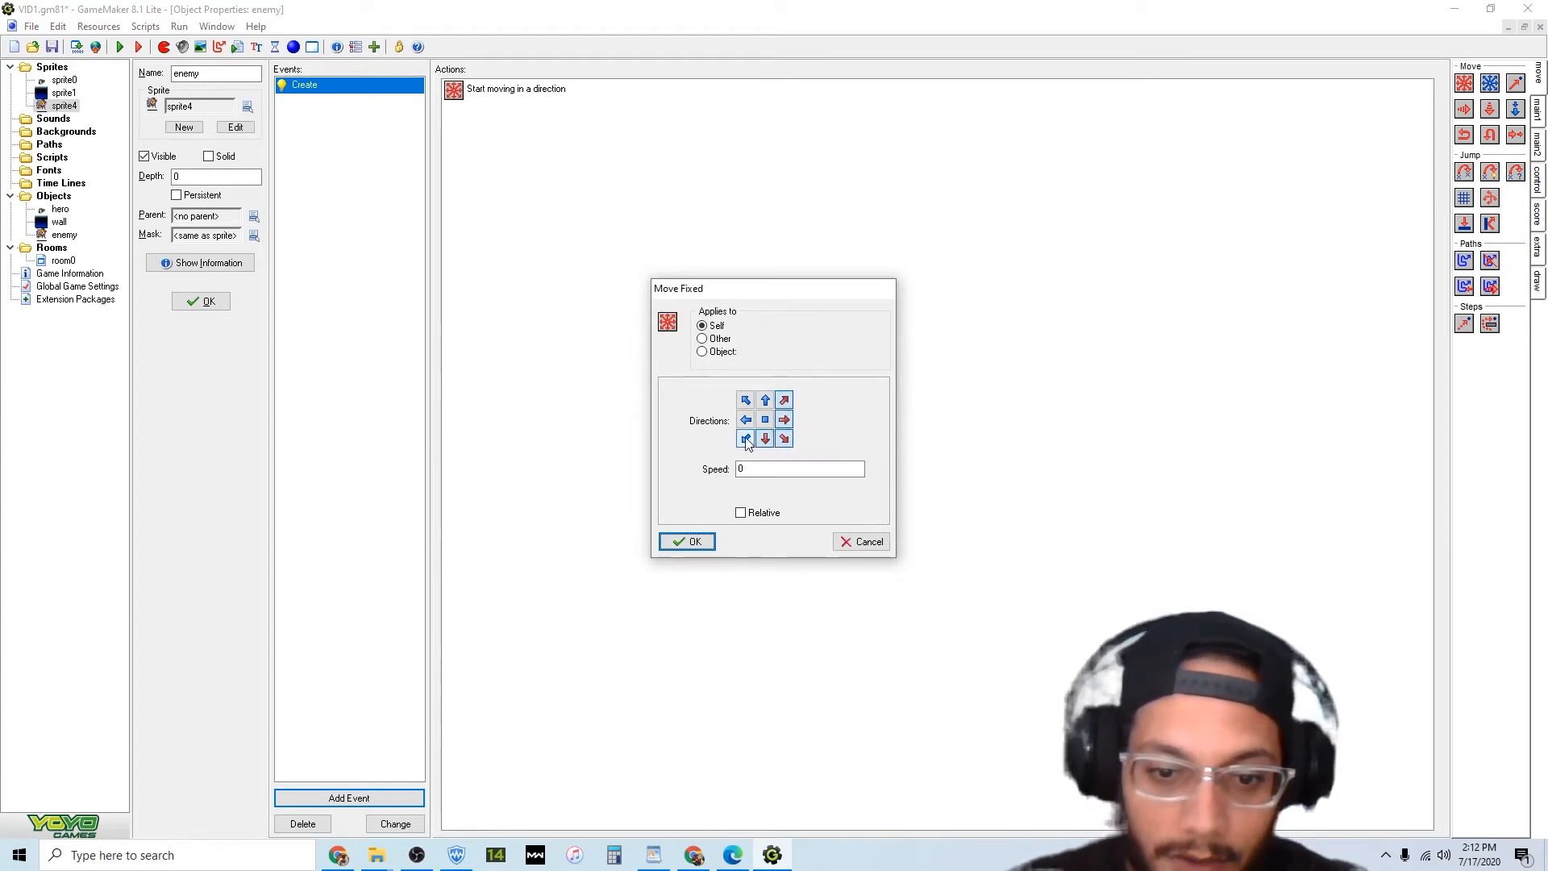
left_click(746, 420)
left_click(744, 401)
left_click(765, 400)
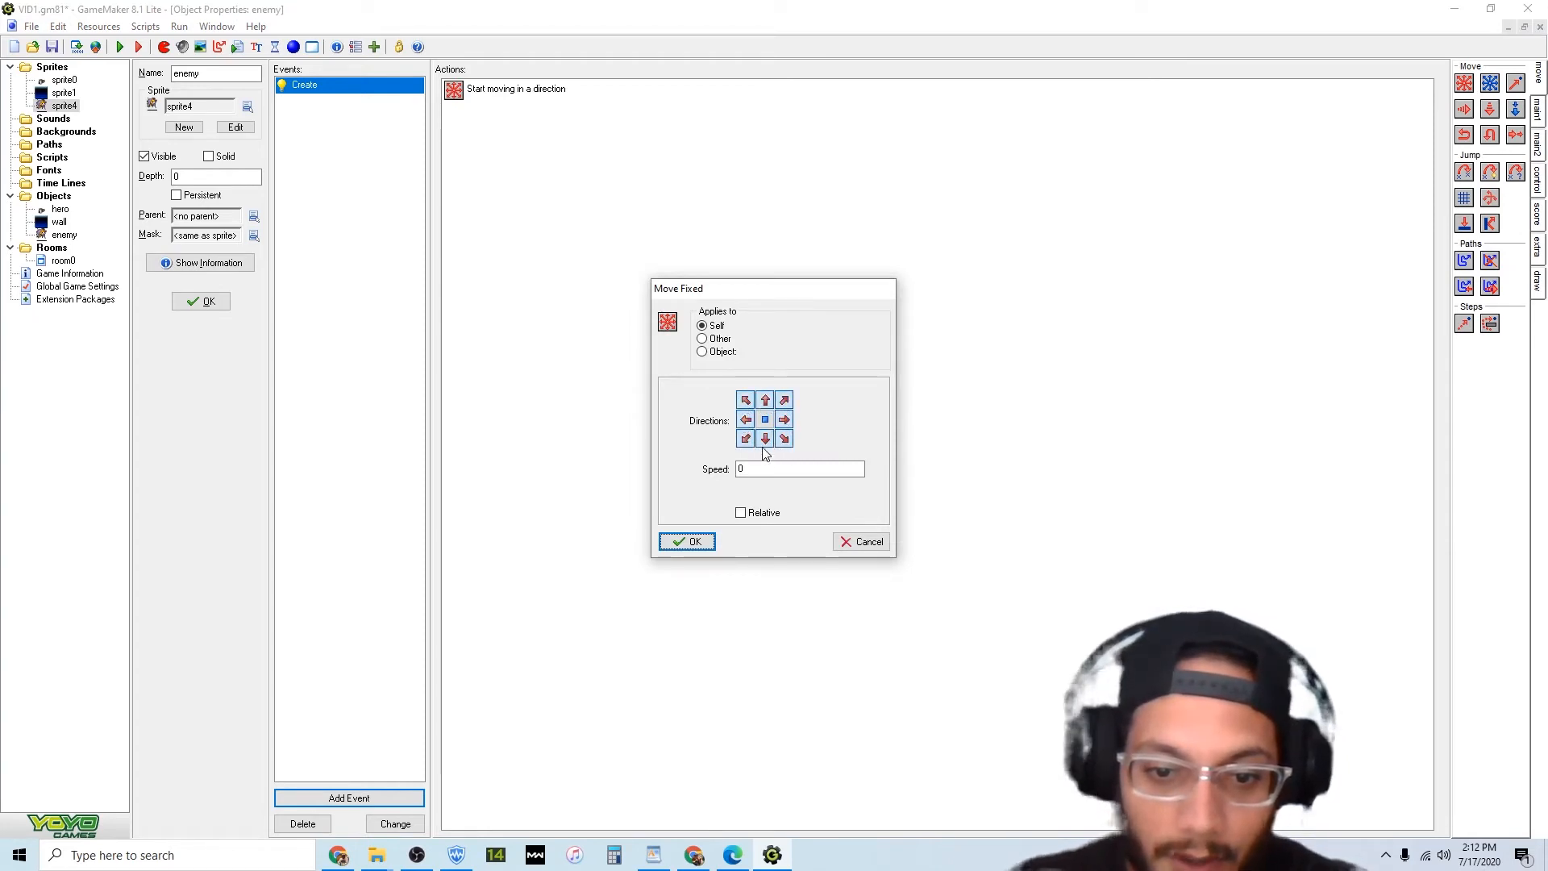
Set the enemy's Move Fixed speed to 8 and accept the action.
double_click(769, 467)
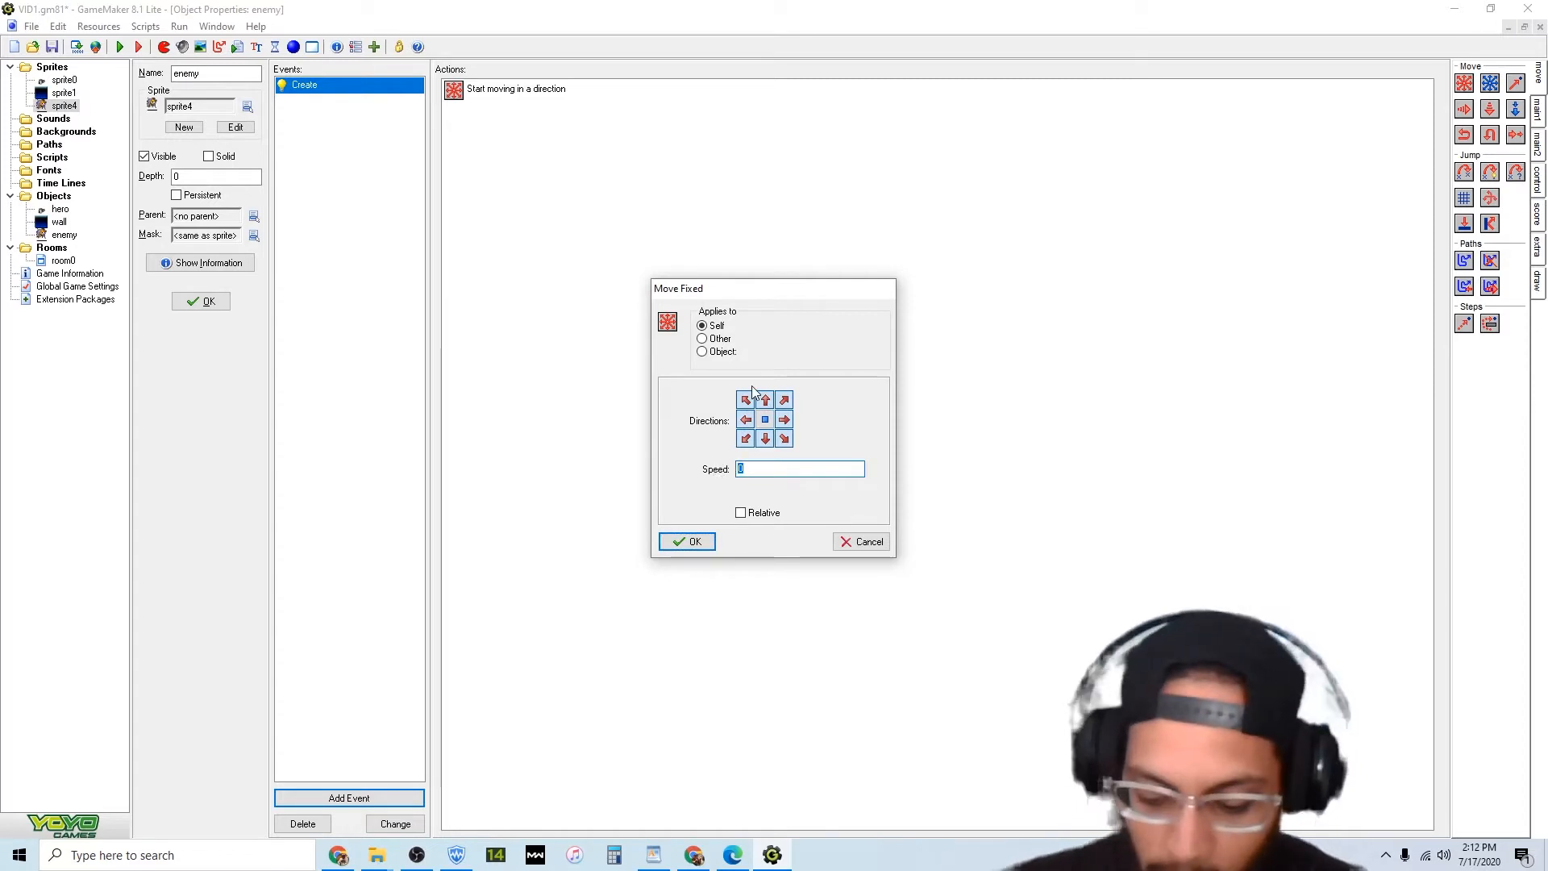
type("8")
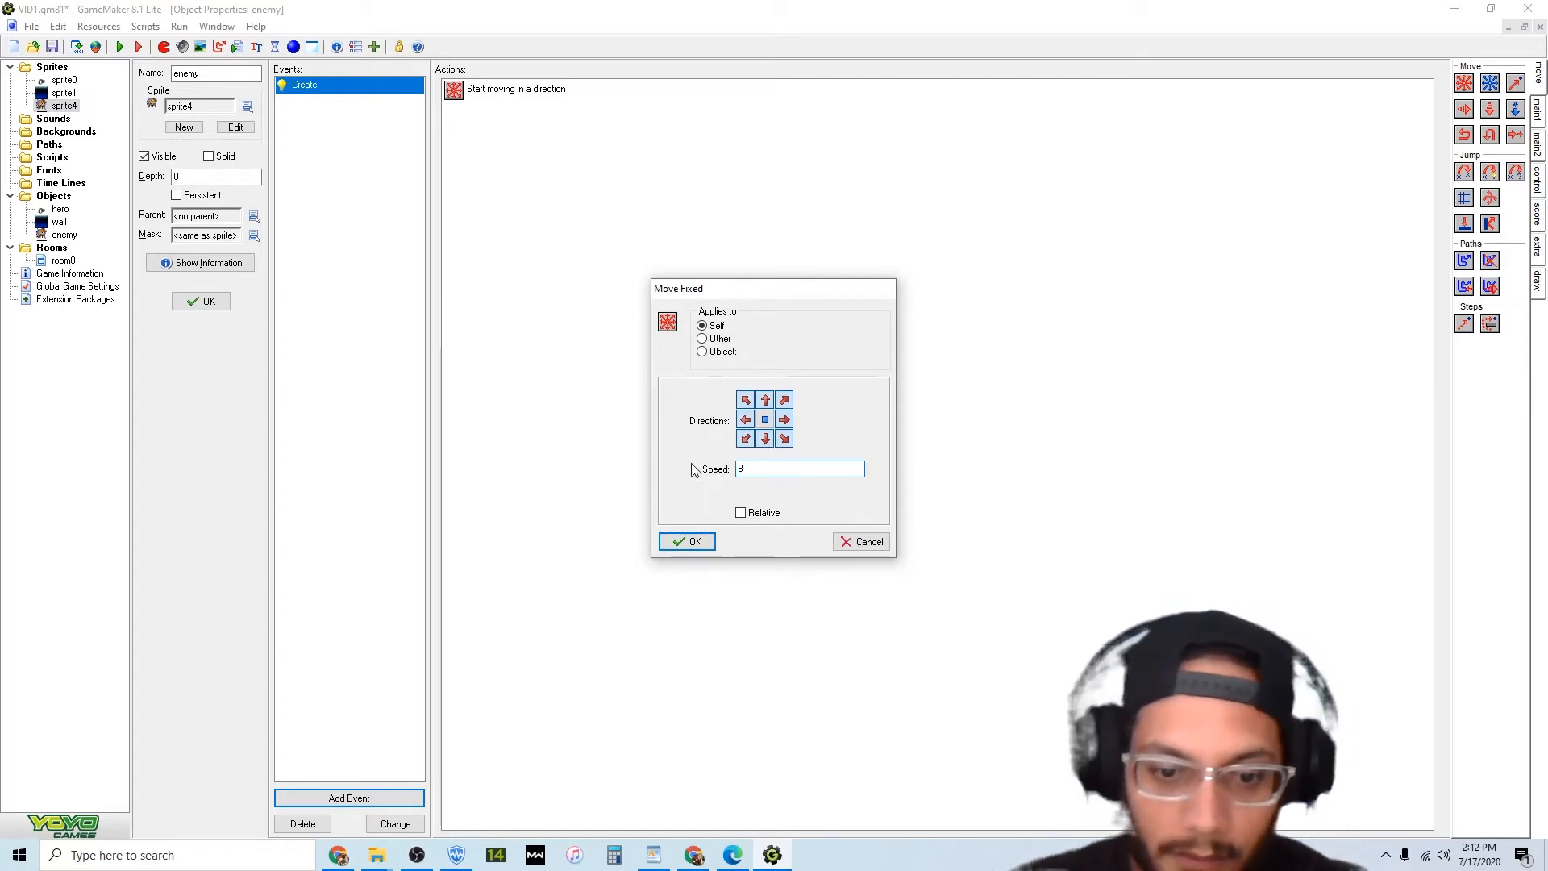
left_click(689, 543)
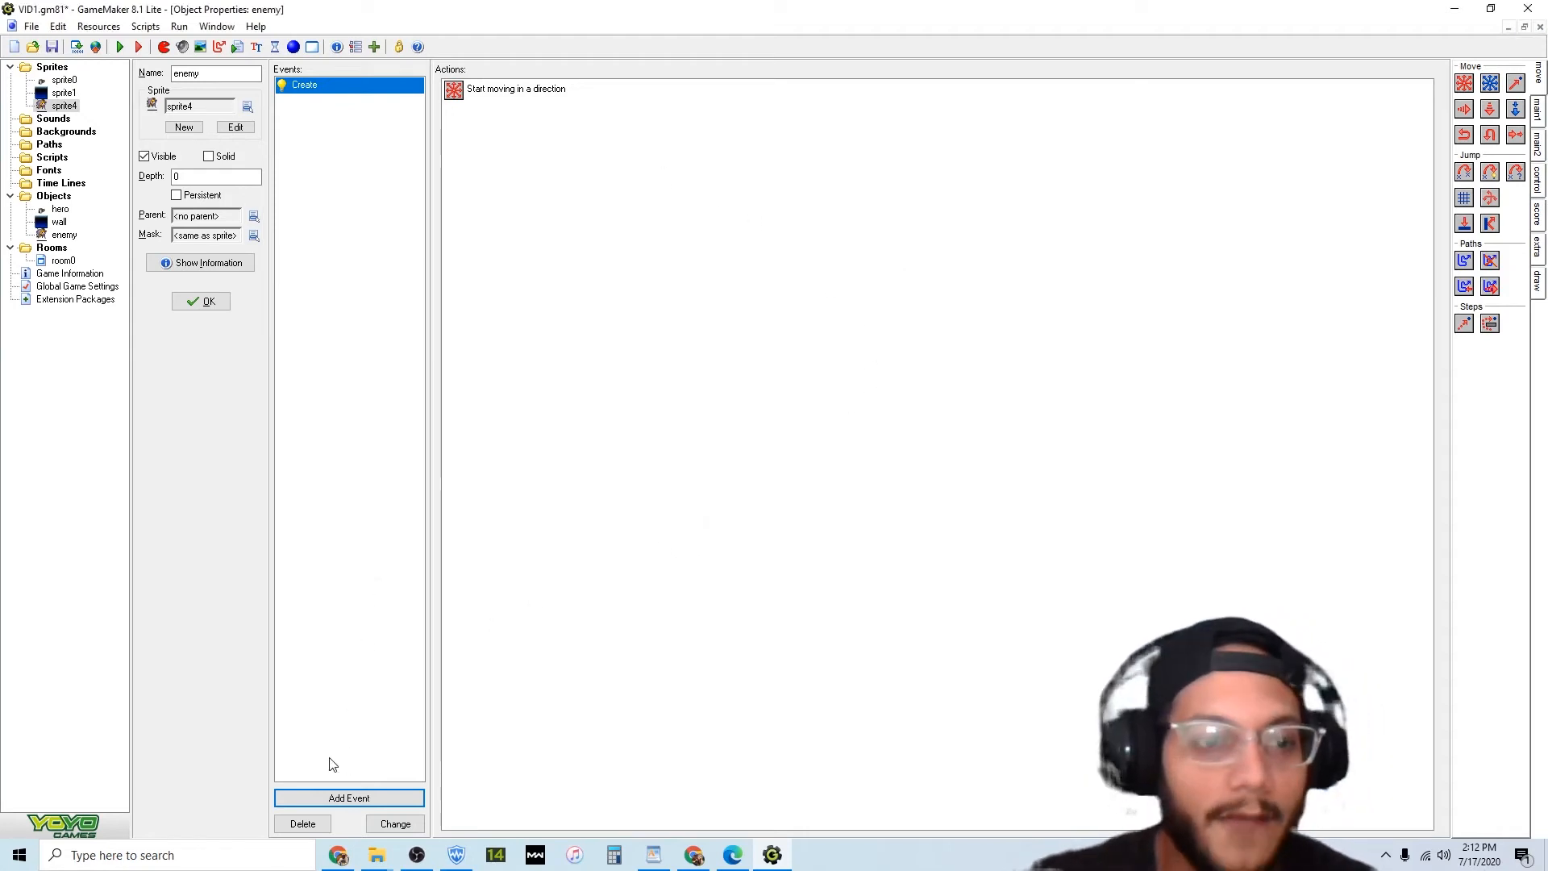
Add a Collision event with wall to the enemy, containing a Bounce action set to not precisely against solid objects.
left_click(367, 798)
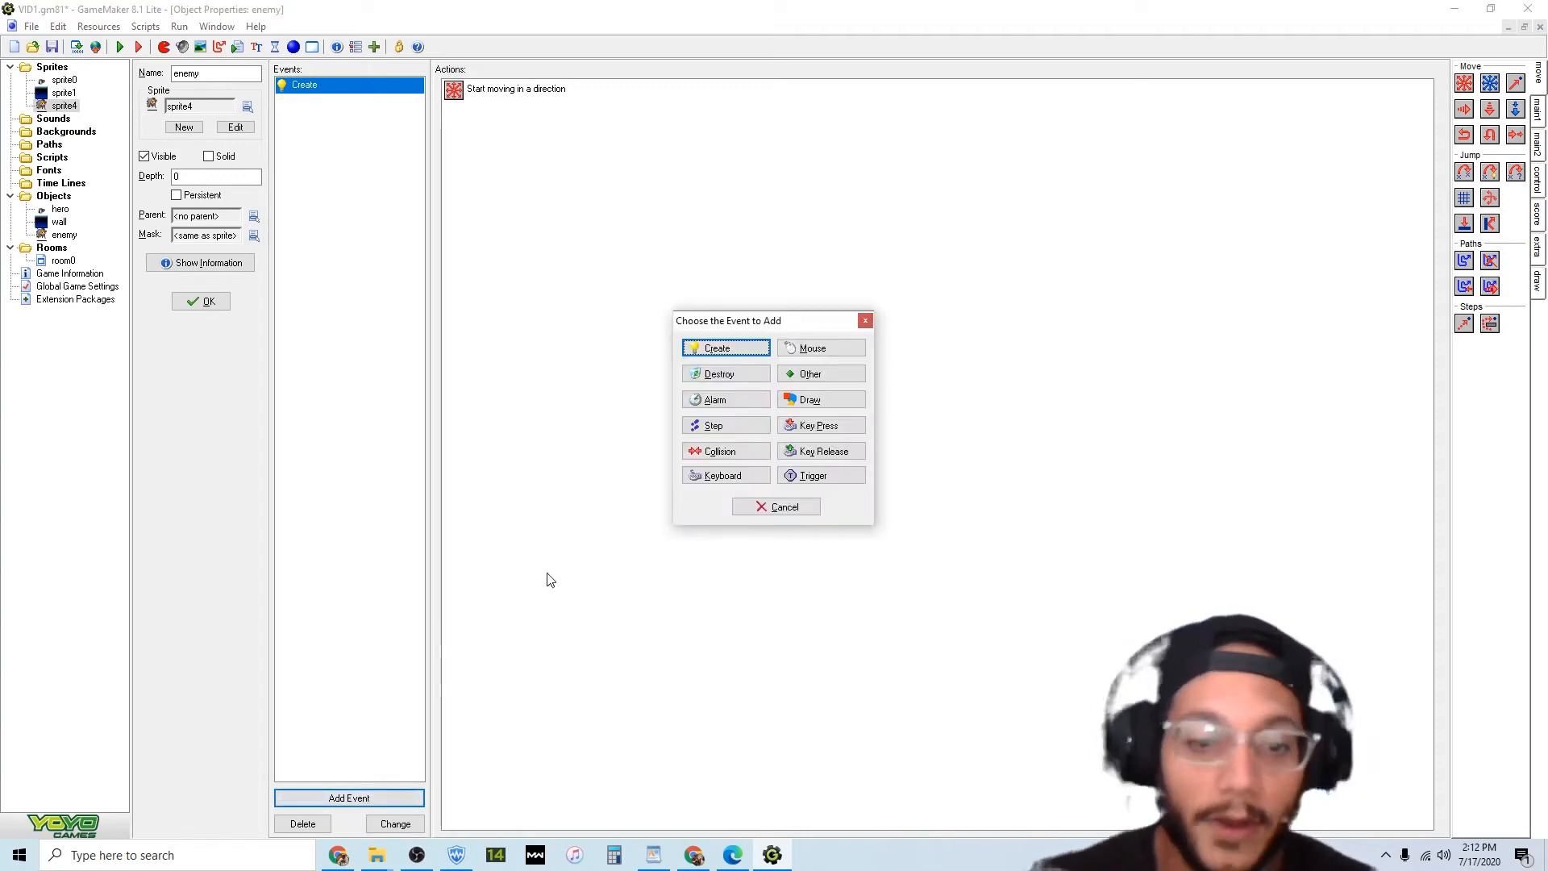
left_click(716, 452)
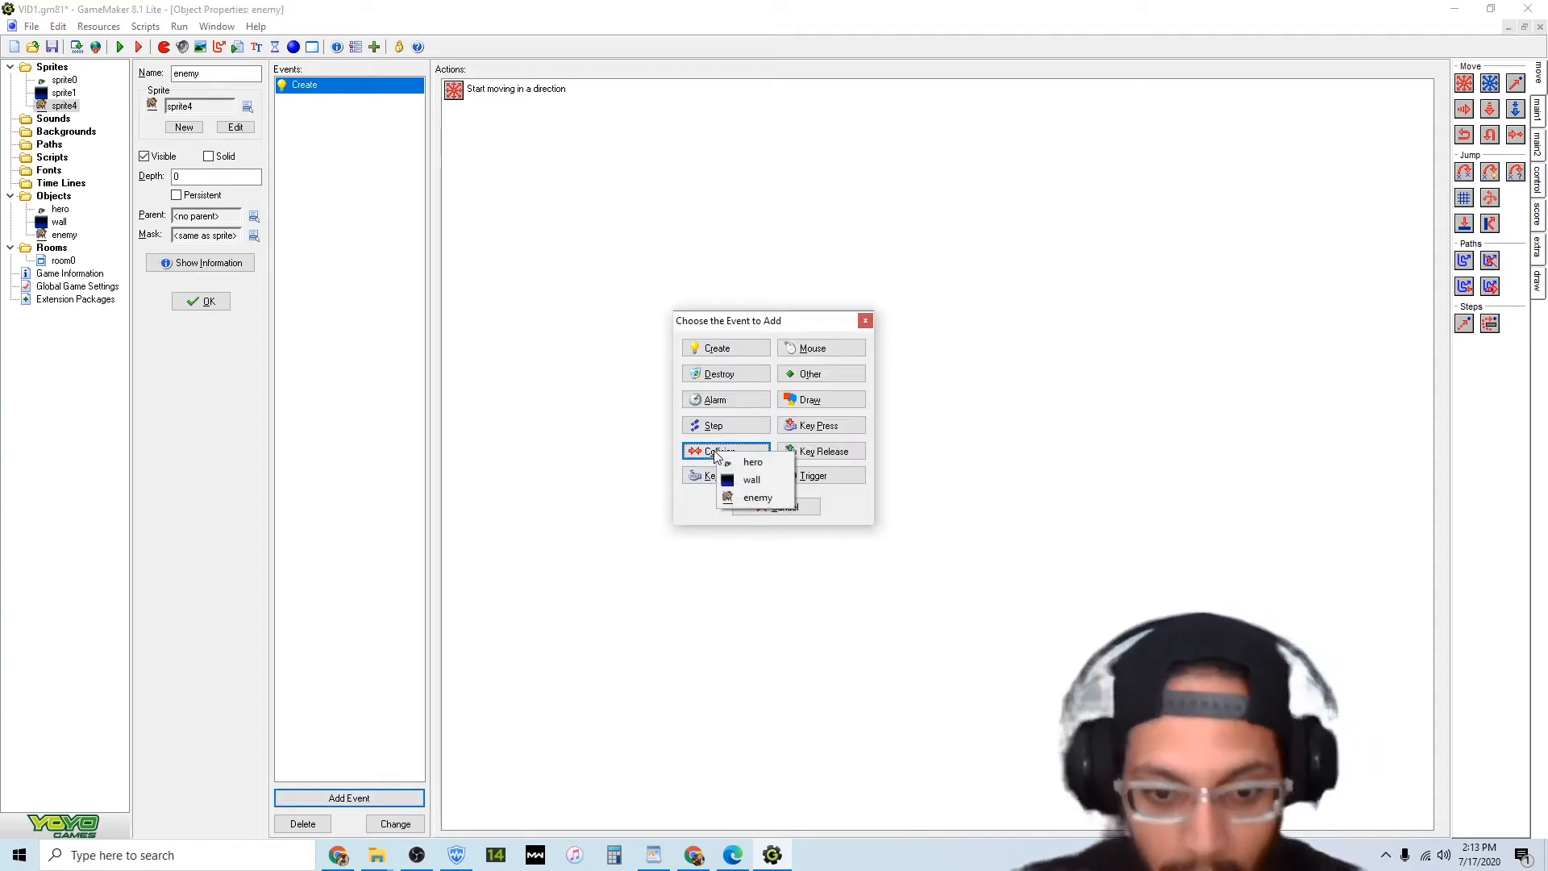
left_click(752, 480)
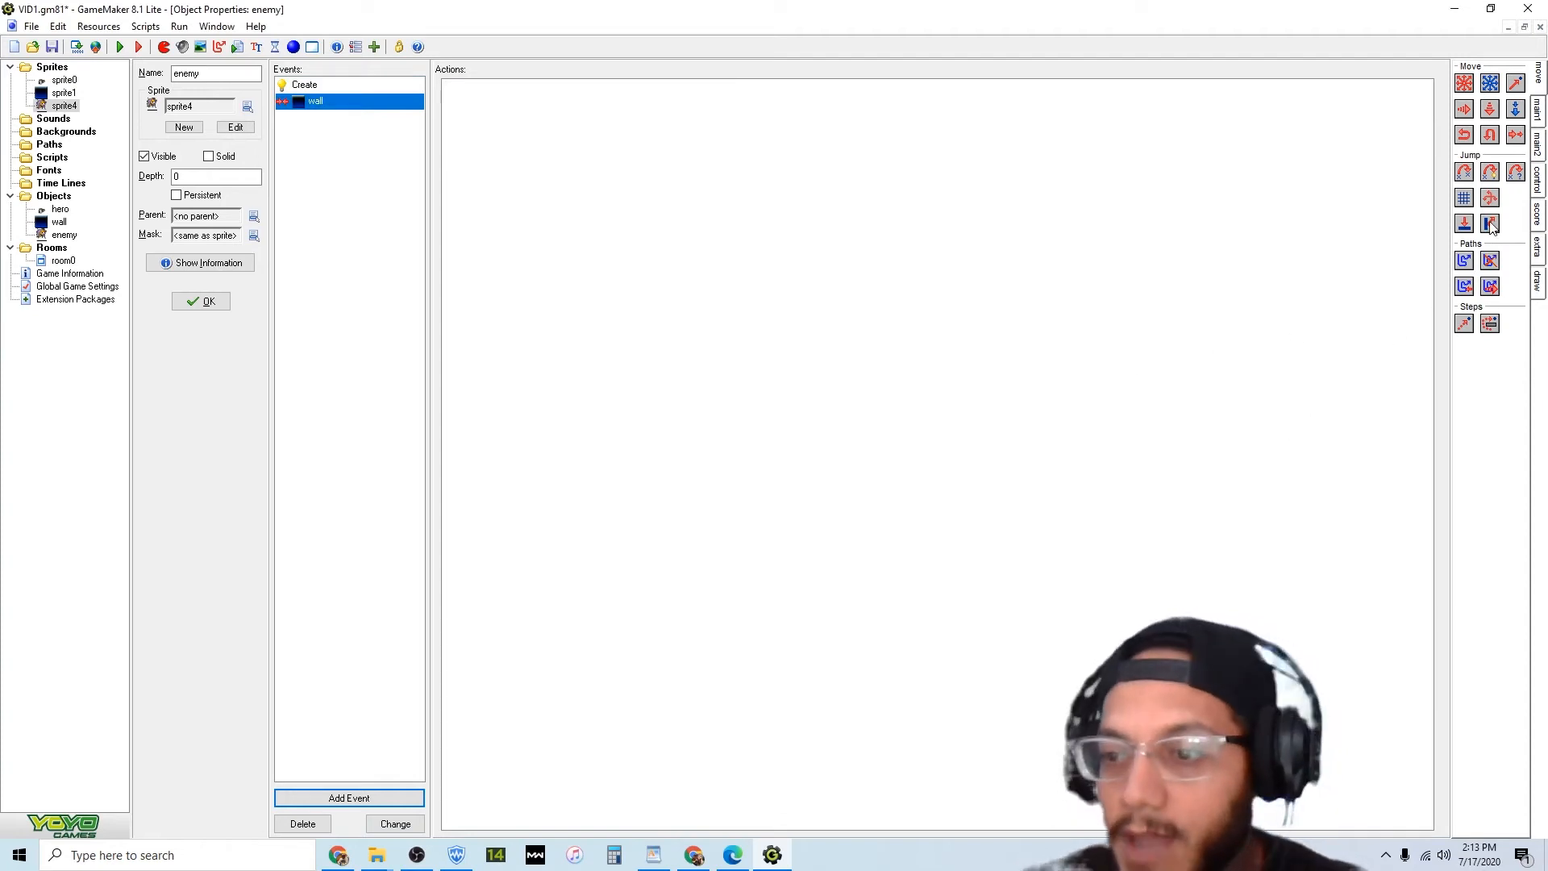
left_click_drag(1490, 223, 938, 325)
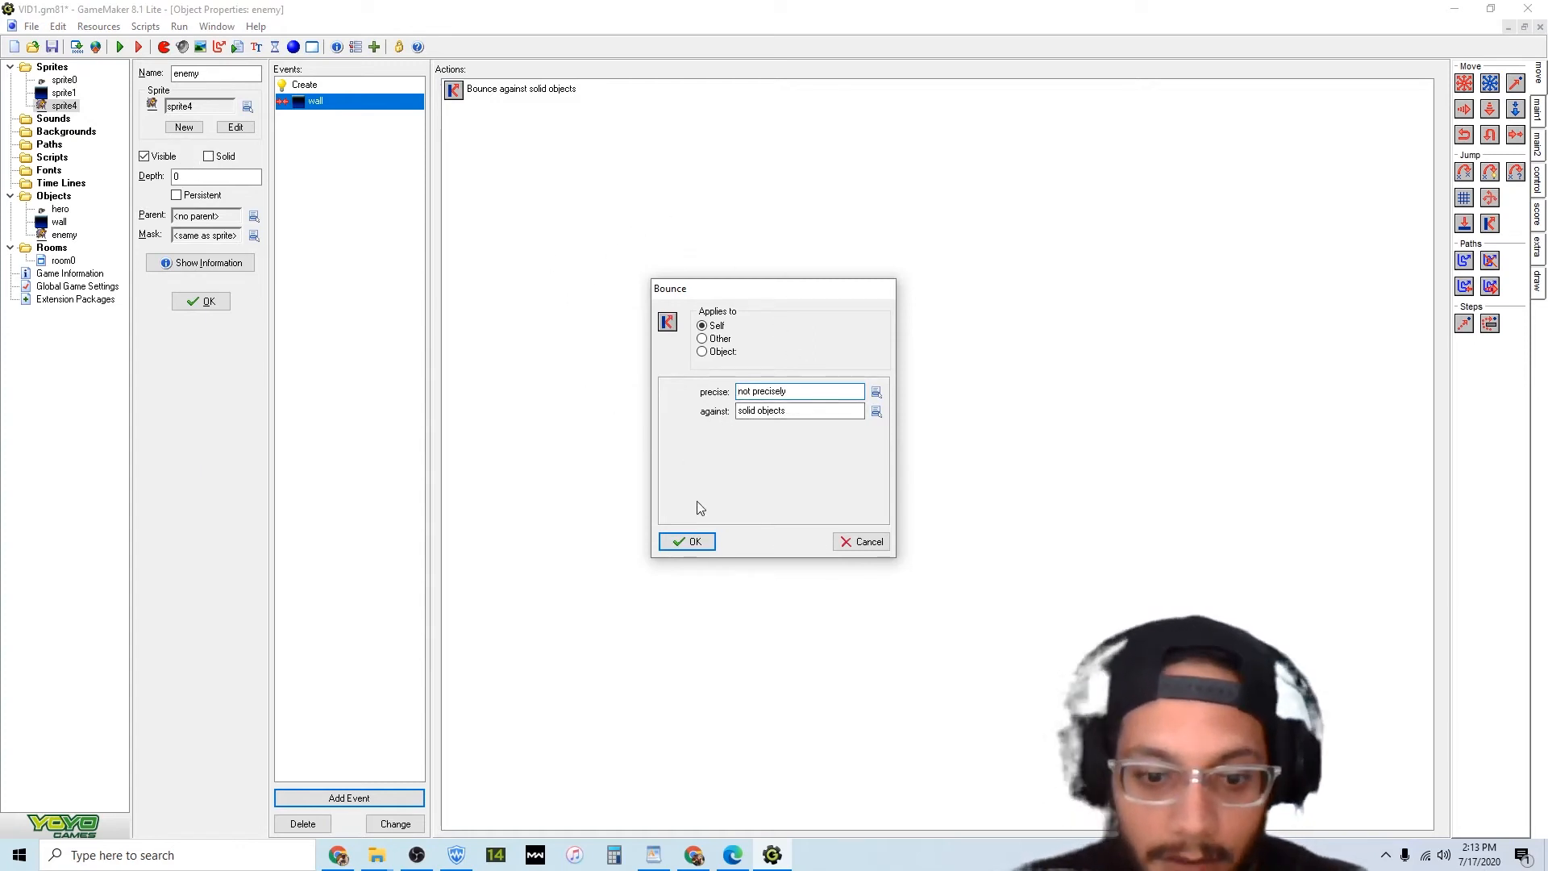
left_click(692, 544)
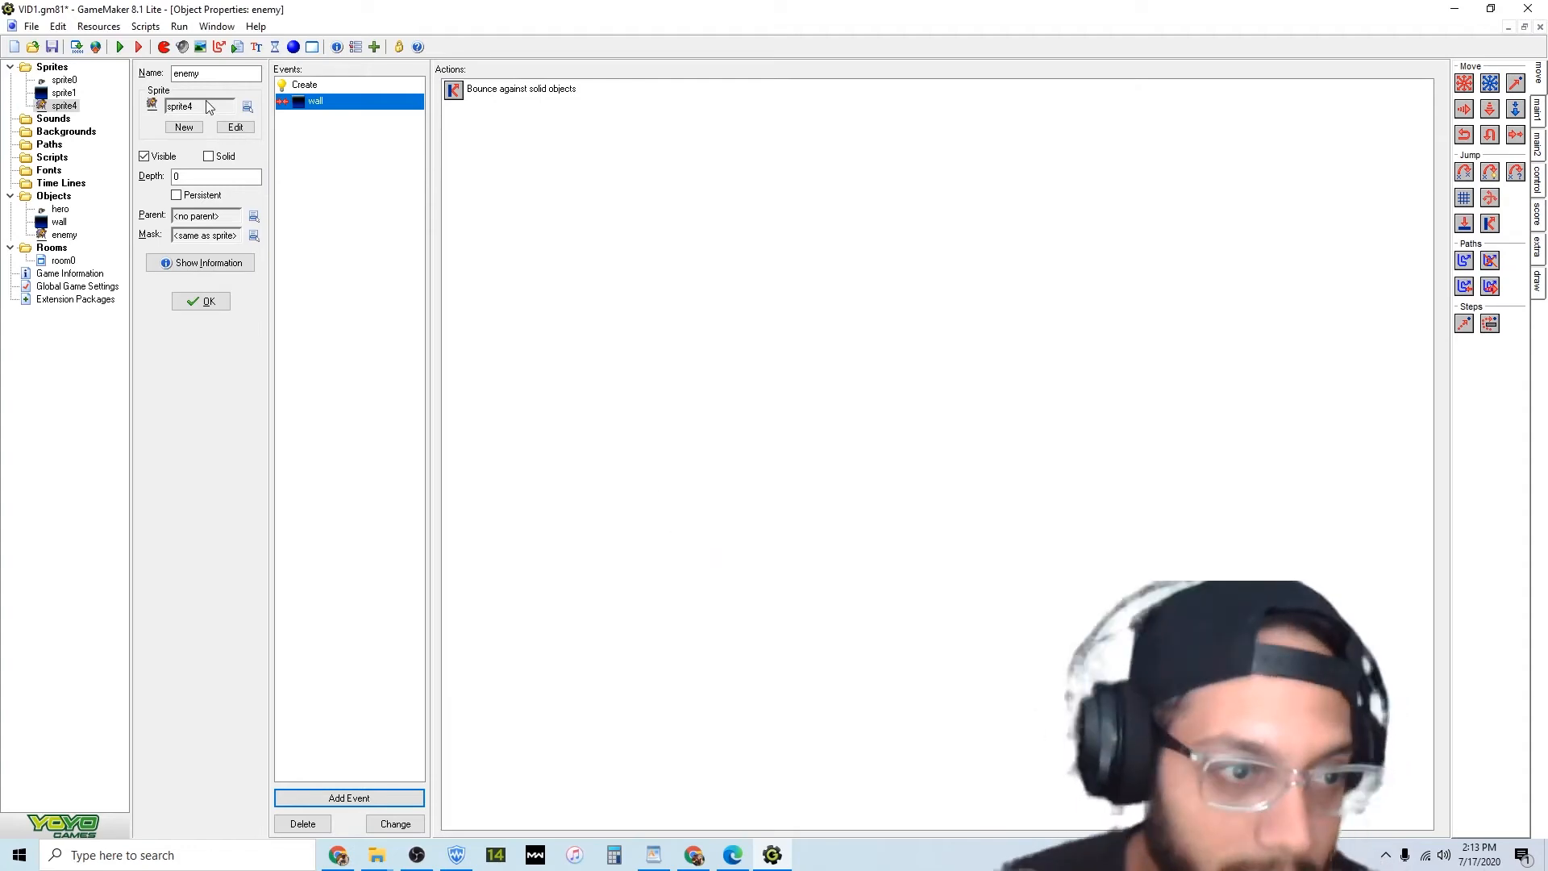
Place one enemy in room0 on the open floor left of the hero and run the game.
double_click(63, 260)
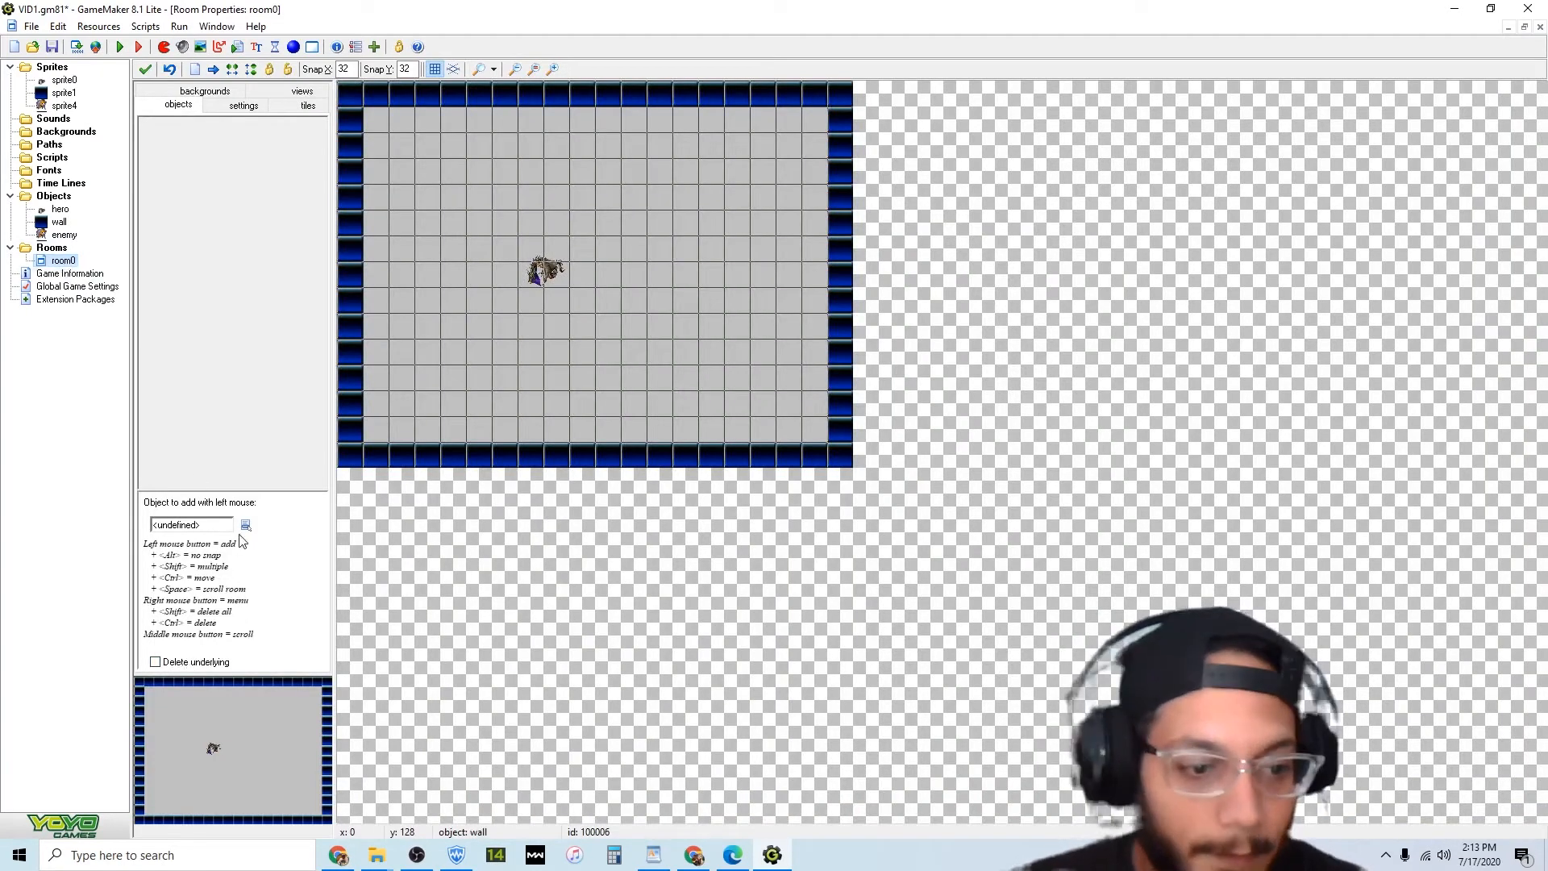
left_click(246, 525)
left_click(273, 574)
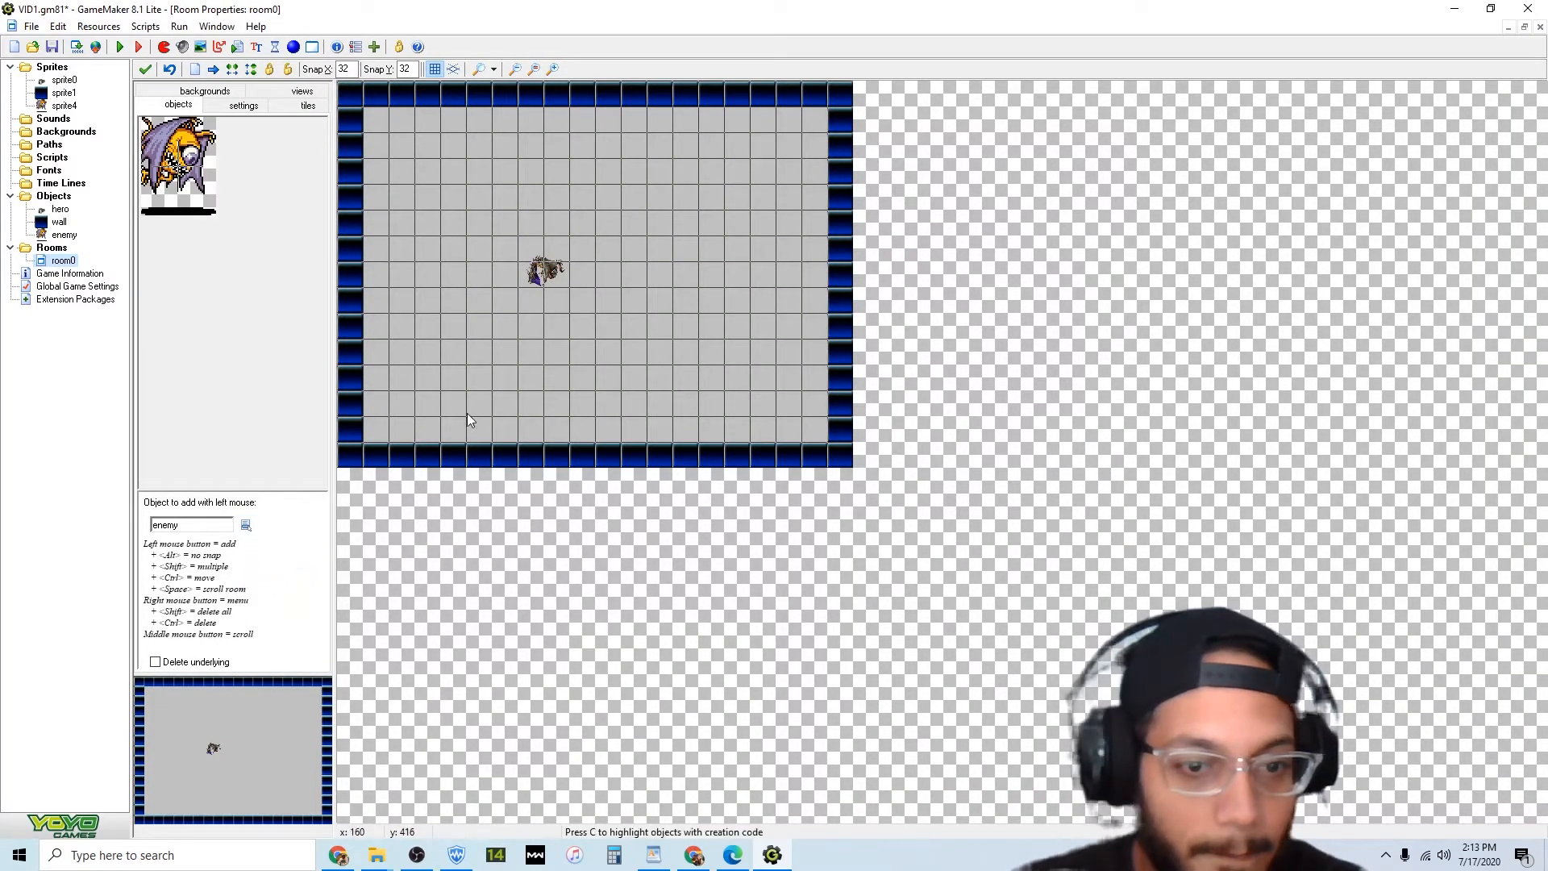
left_click(405, 313)
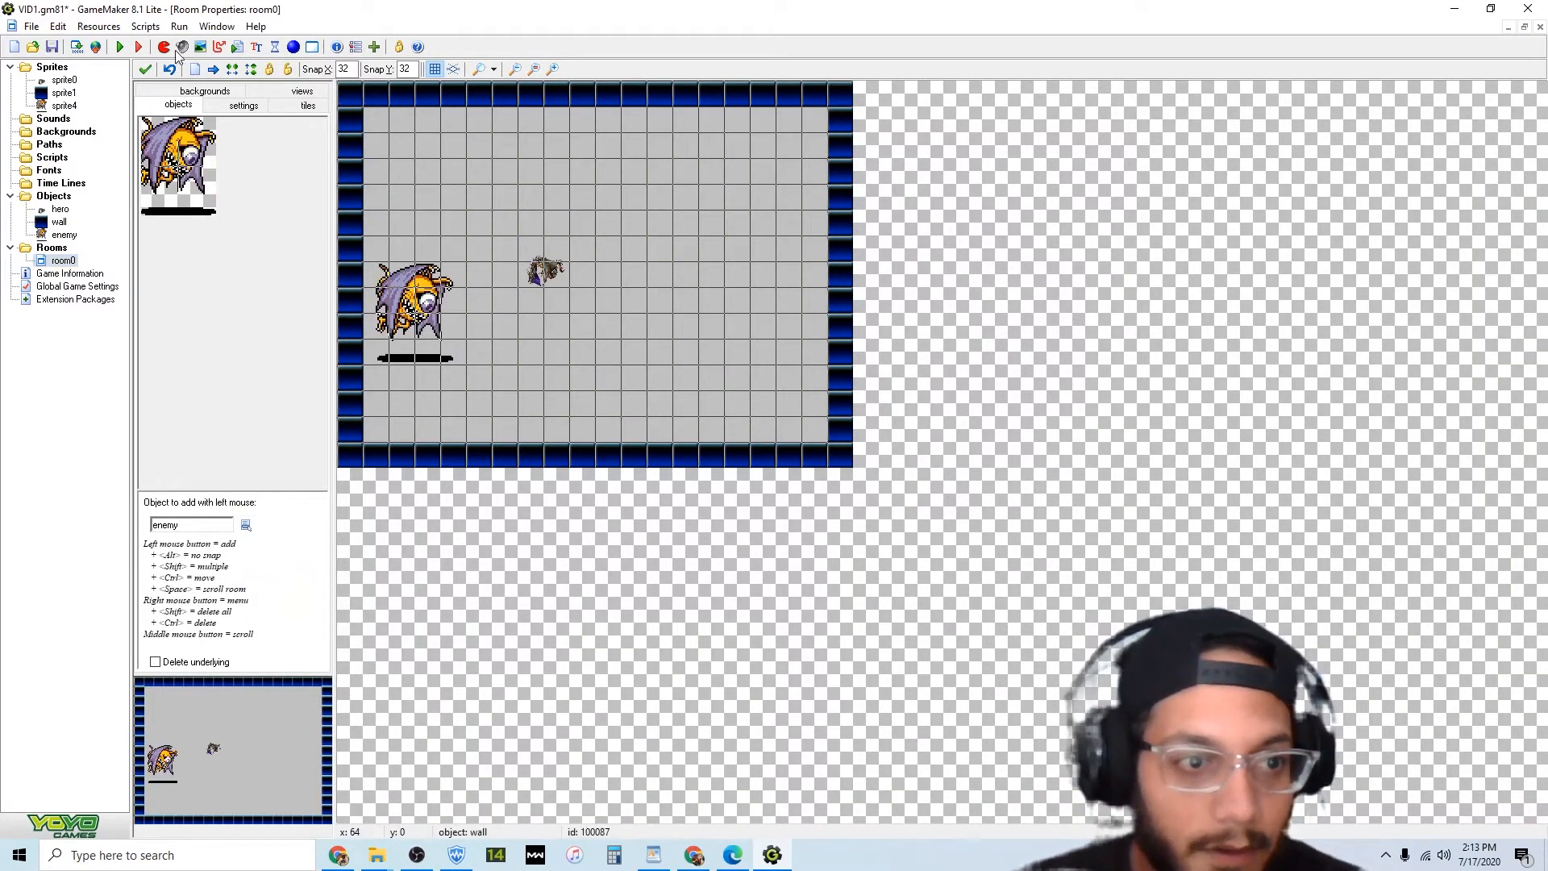
left_click(119, 46)
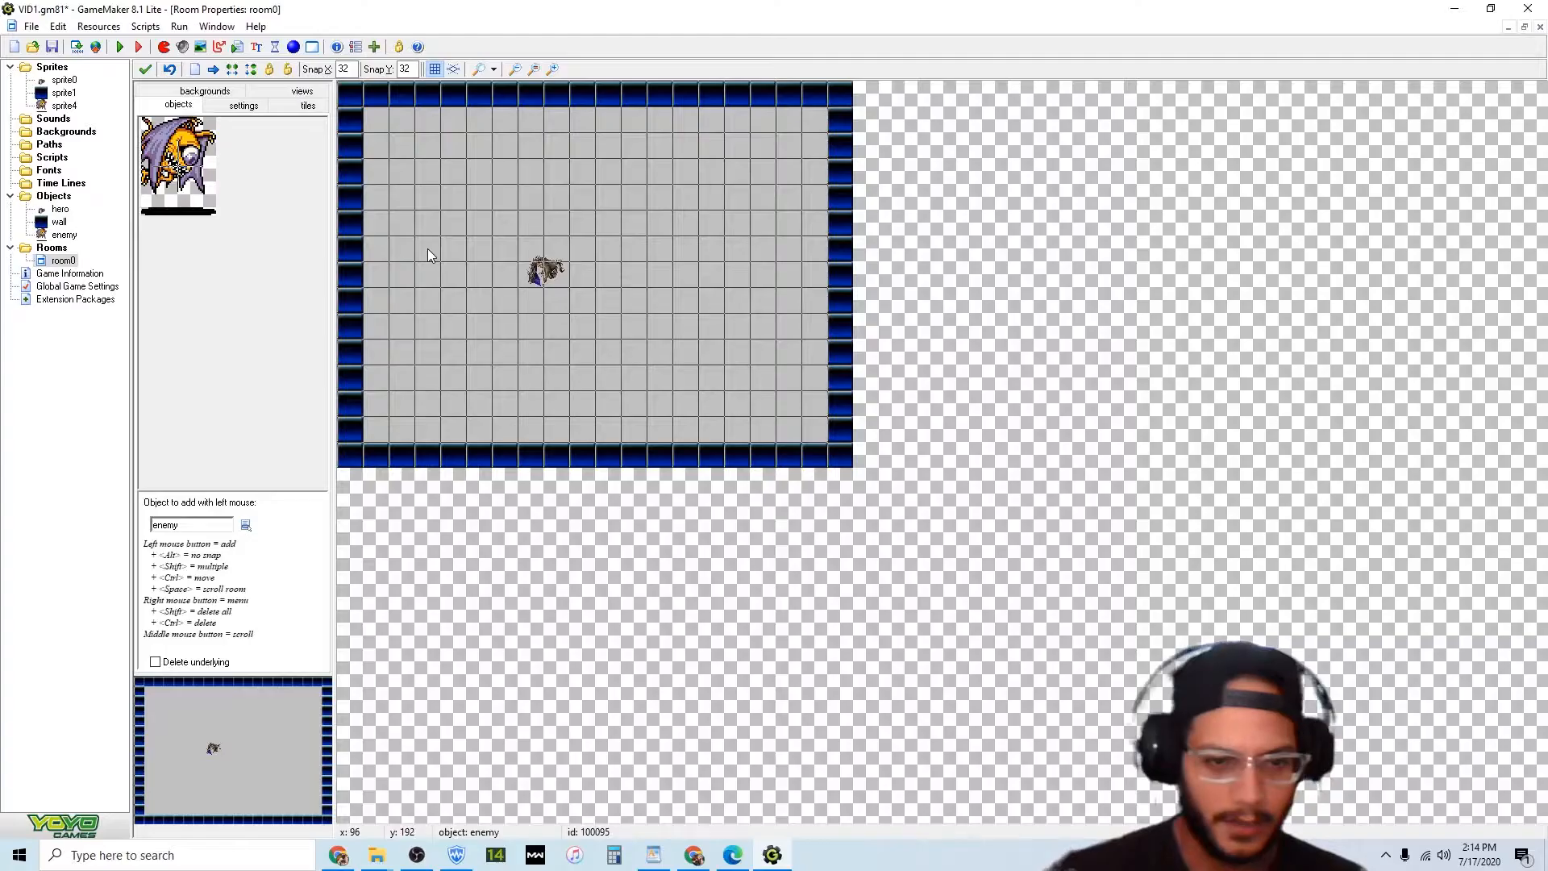
Place the enemy against the lower part of room0's left wall, then test-run the game and close it.
left_click(390, 389)
right_click(394, 385, "ctrl")
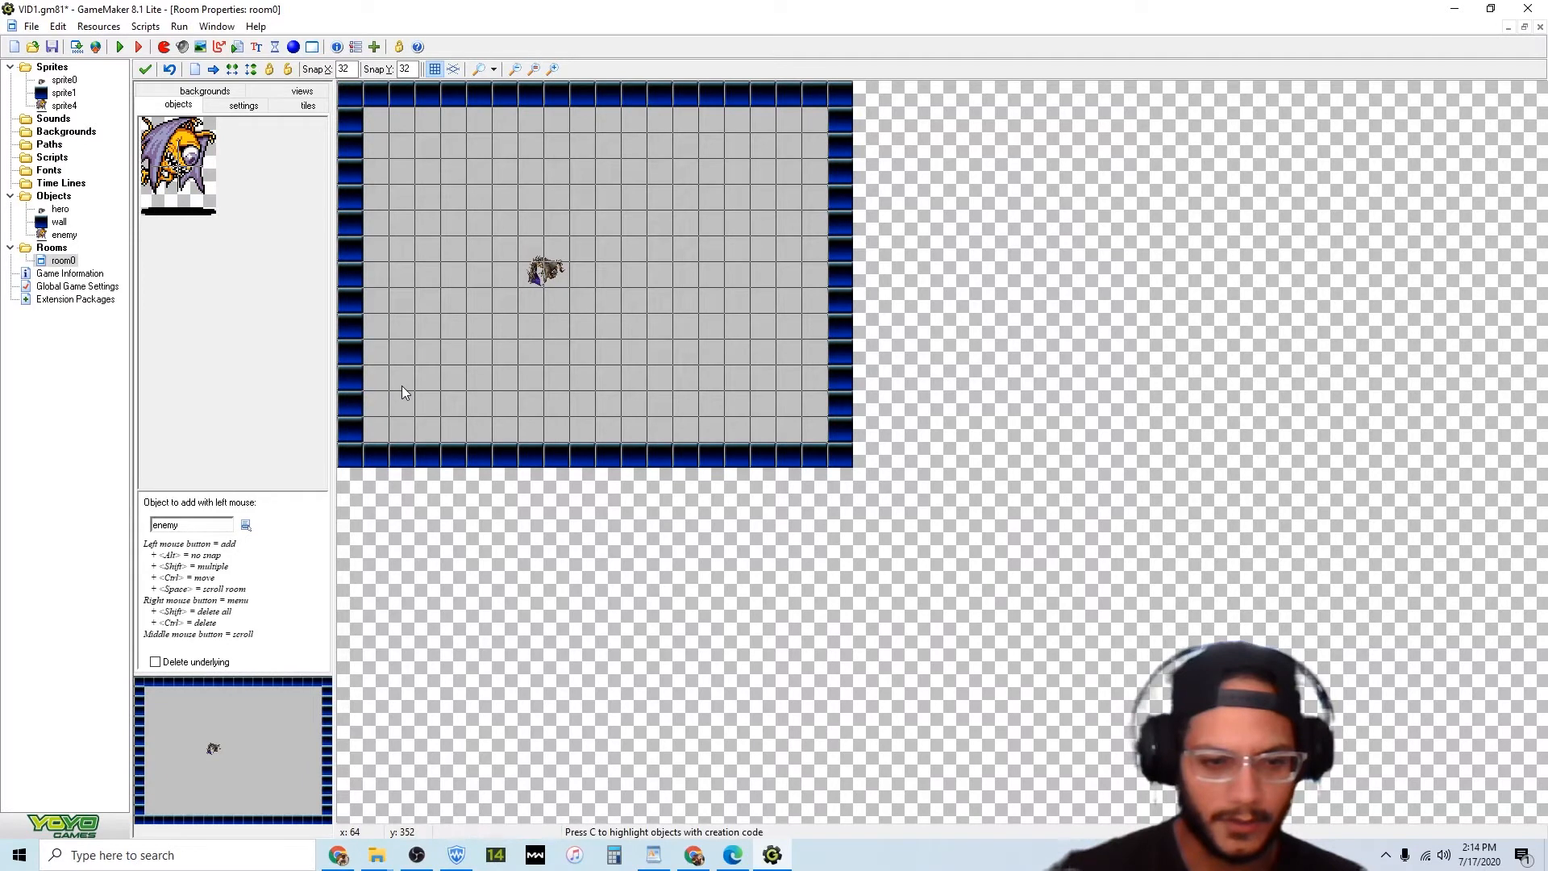
left_click(403, 392)
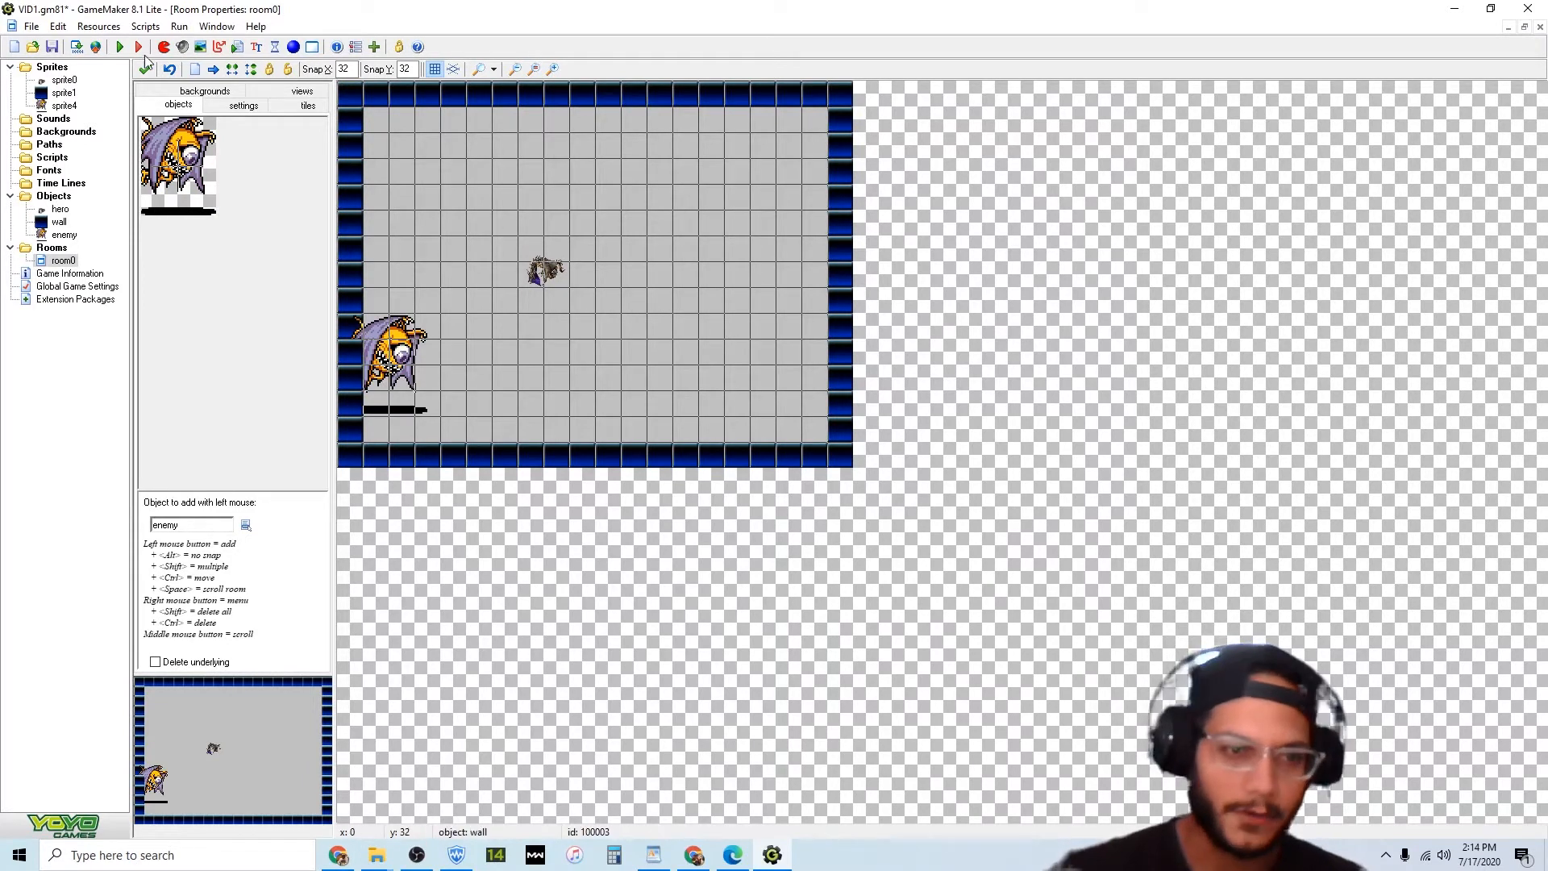
left_click(119, 47)
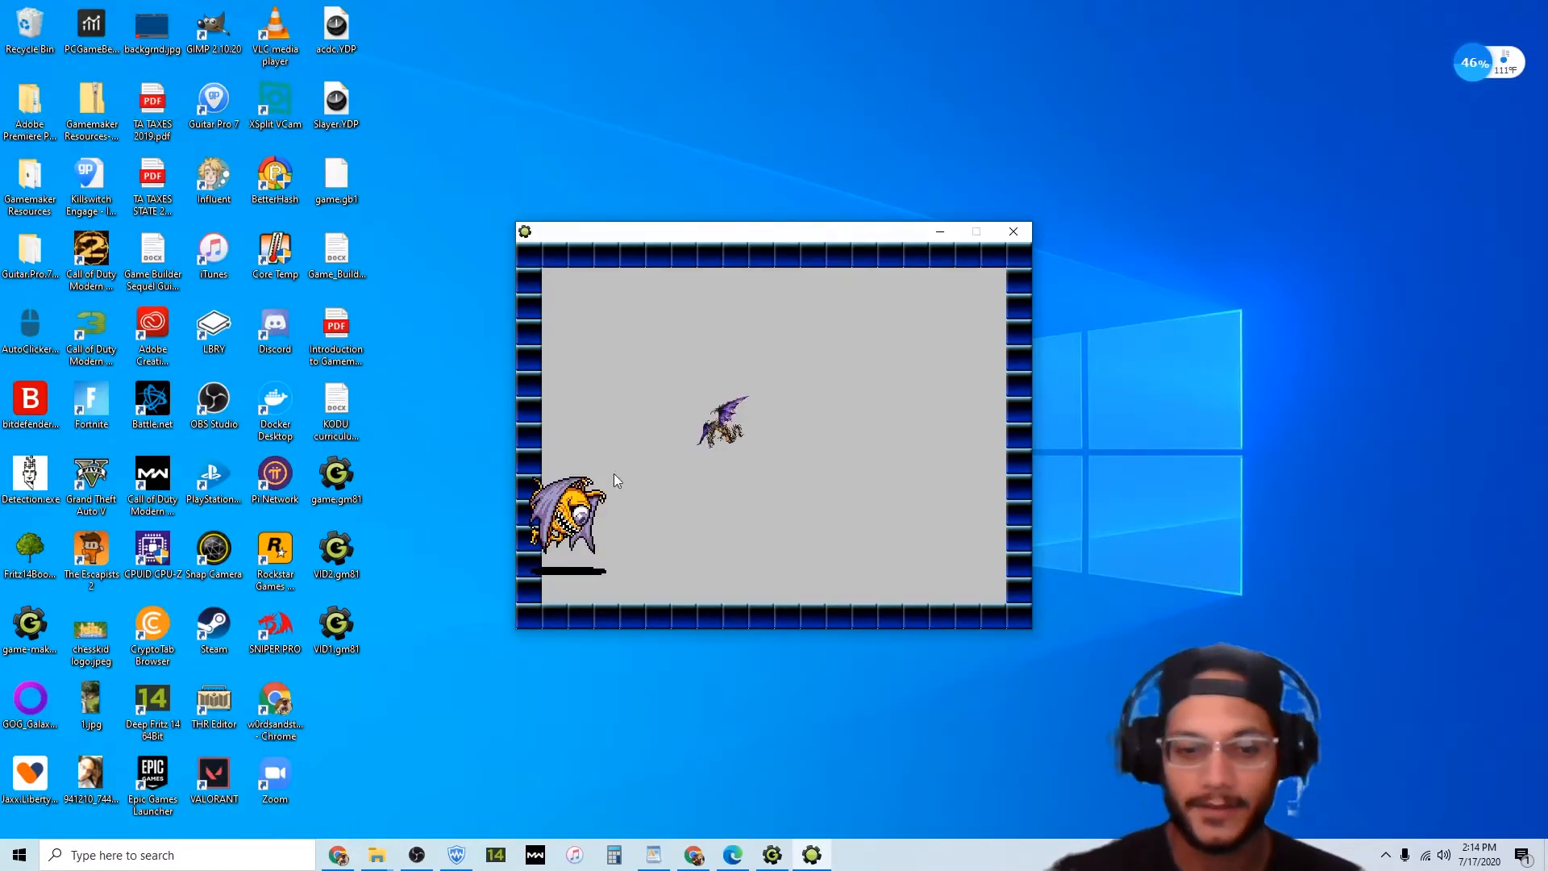
left_click(1014, 232)
Create a new object named e_shot.
left_click(293, 46)
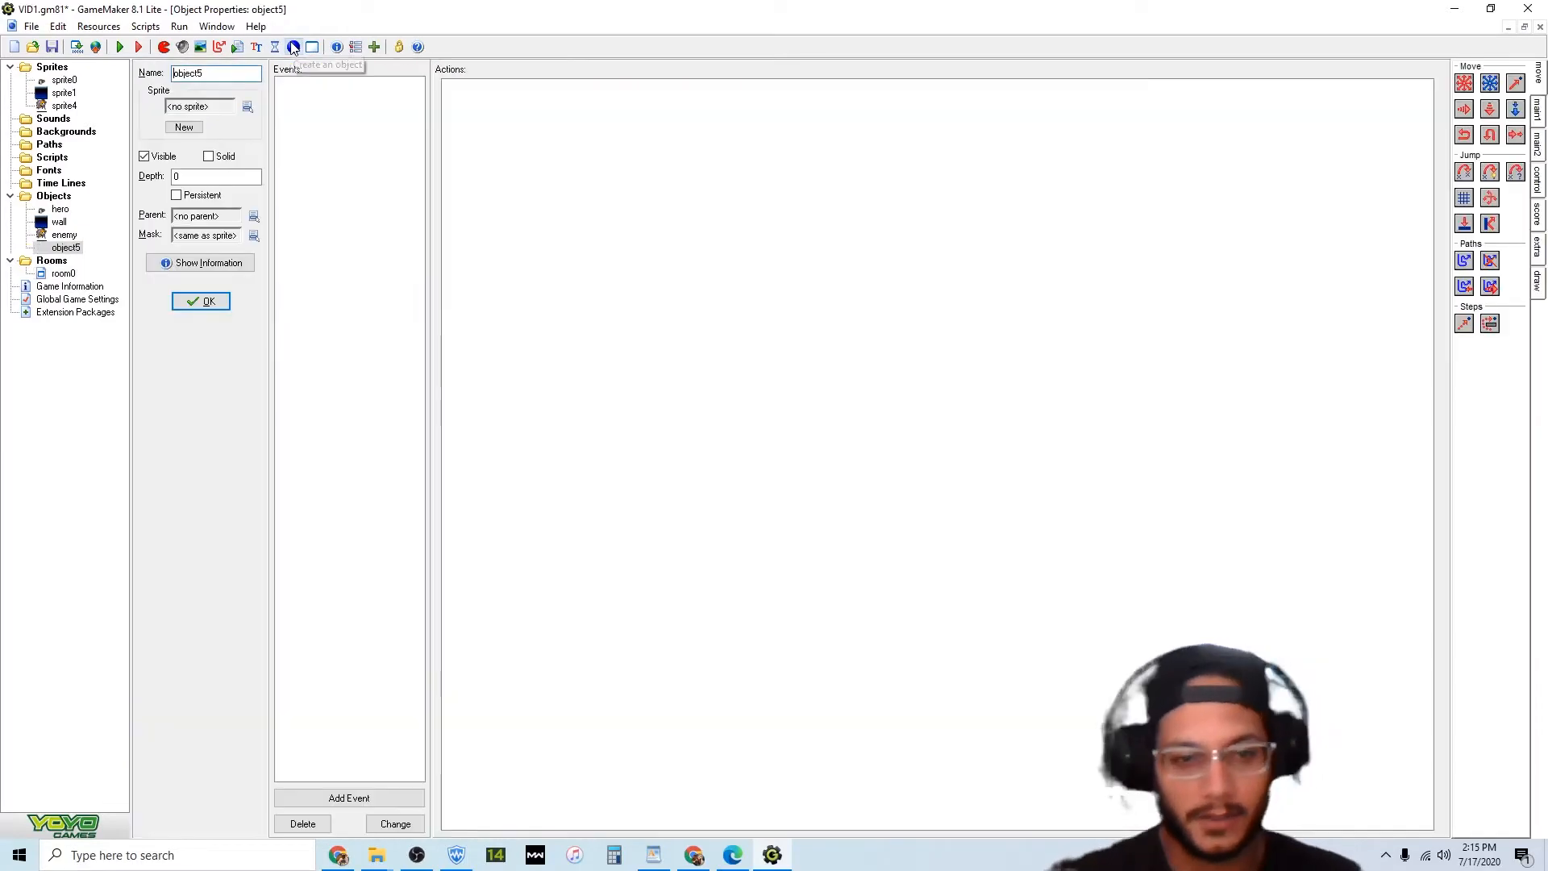
left_click_drag(240, 75, 2, 74)
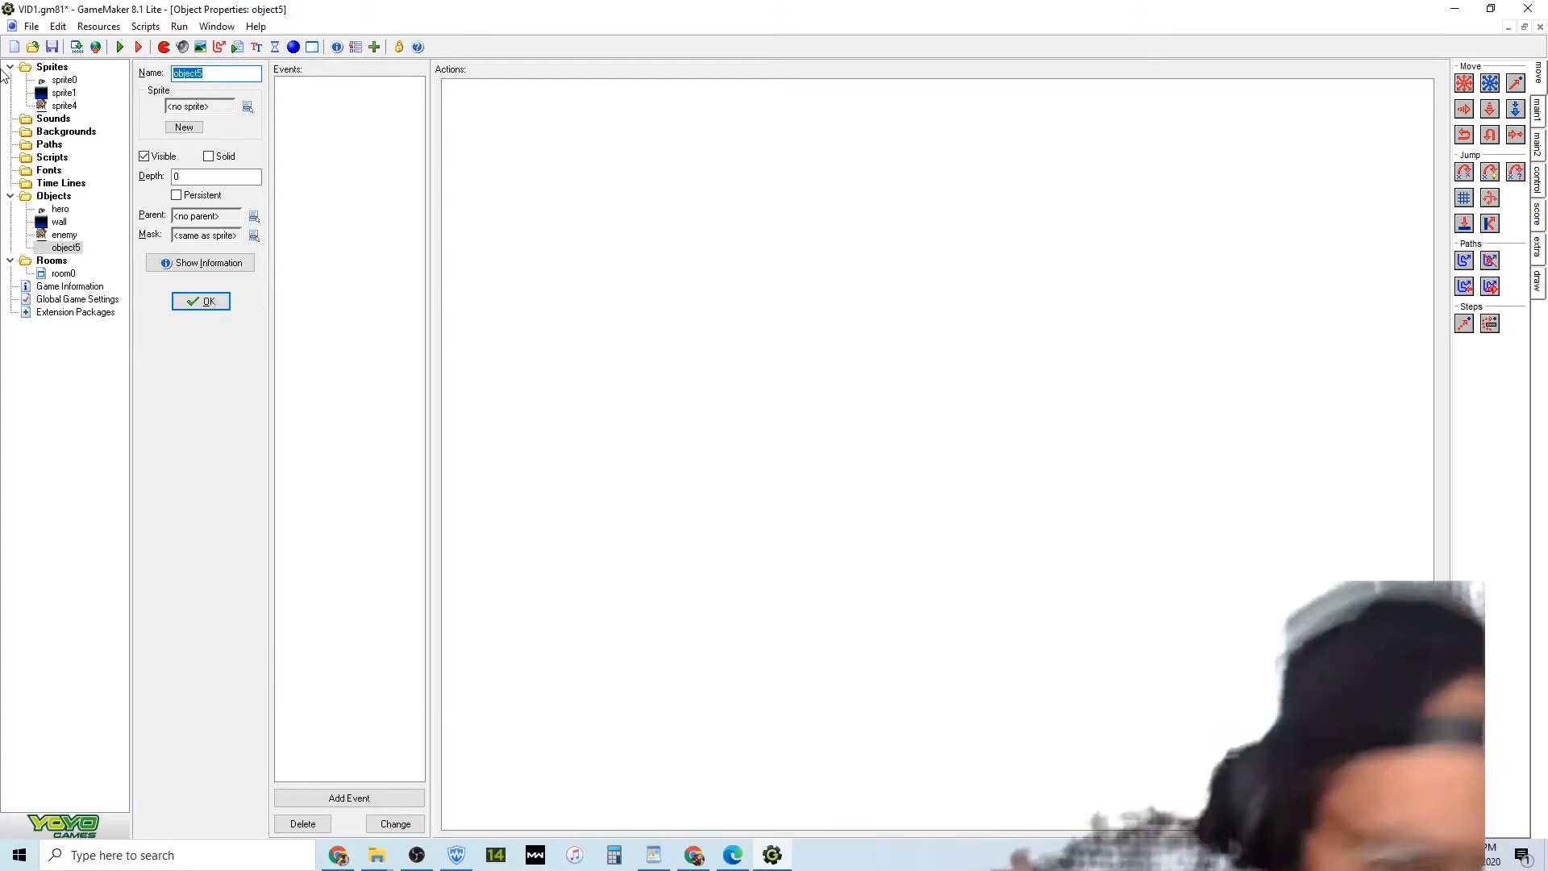
type("e")
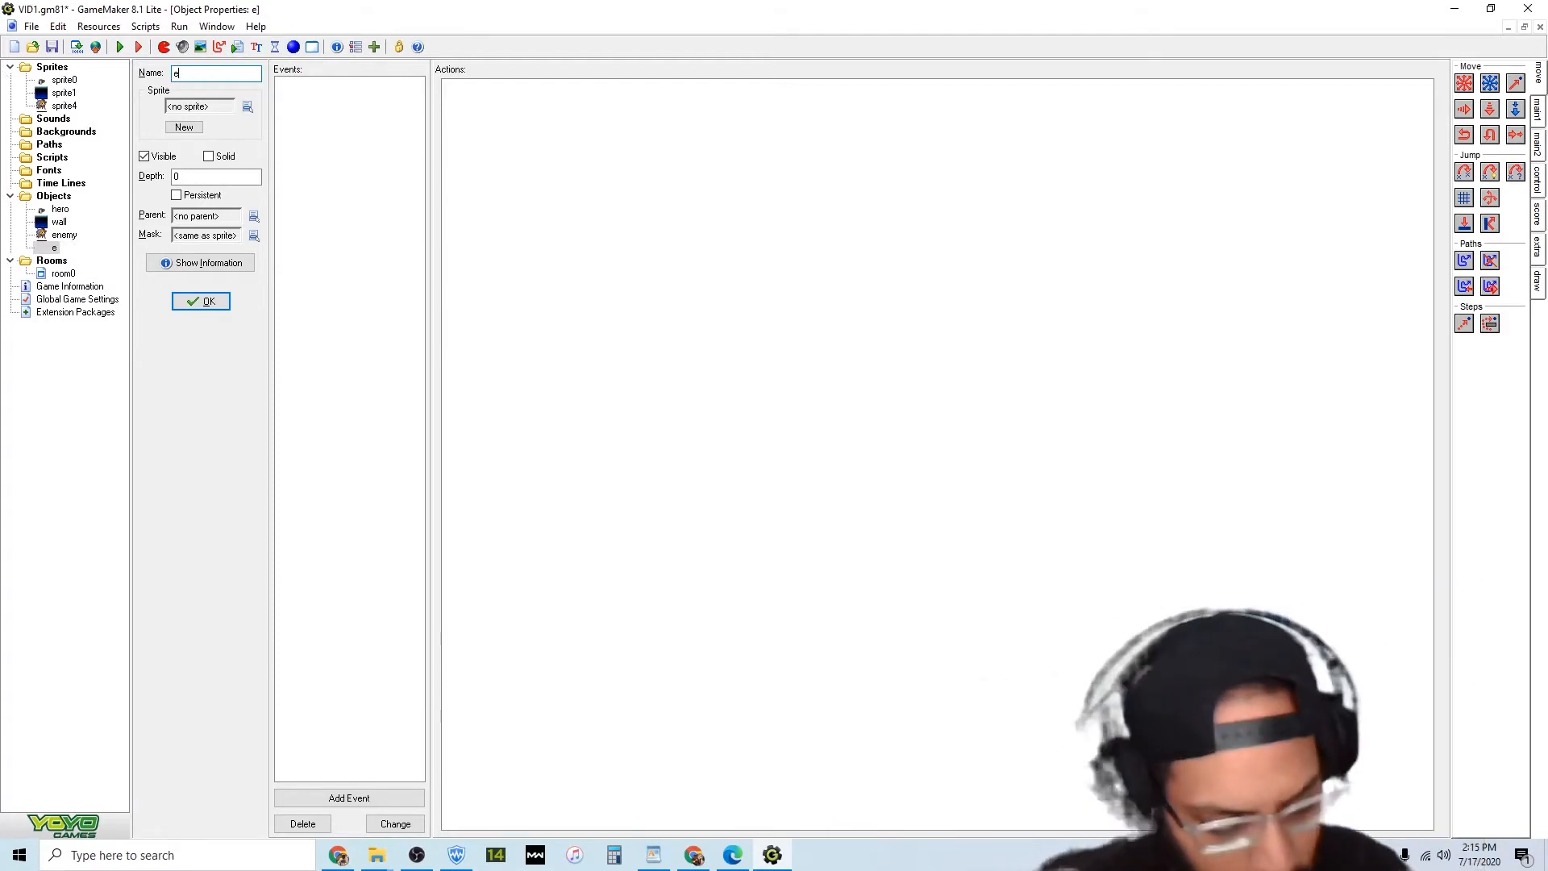
type("_")
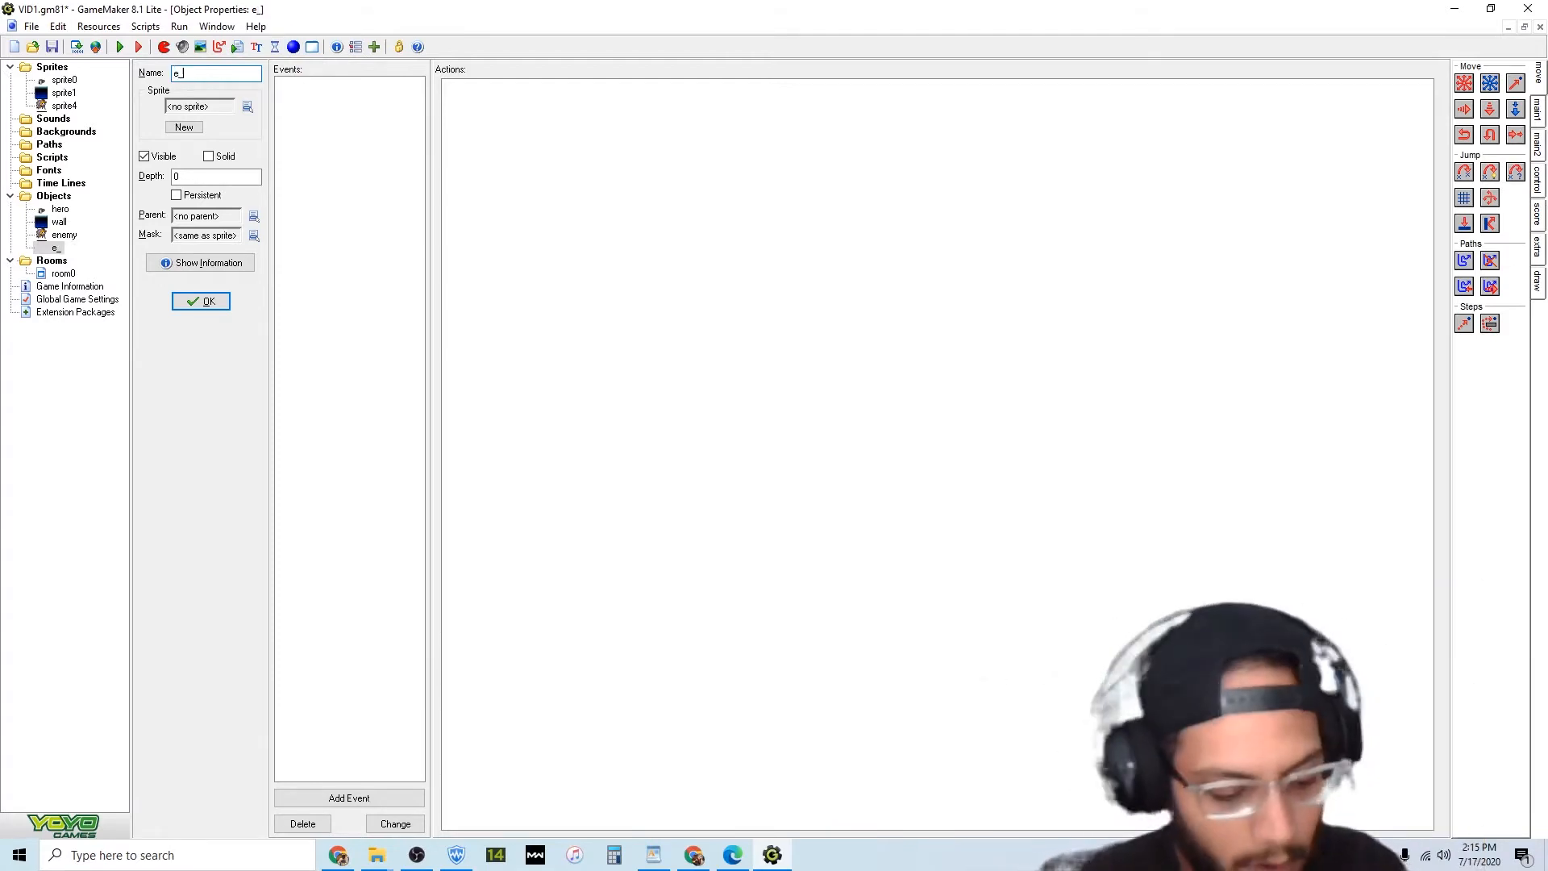
type("shot")
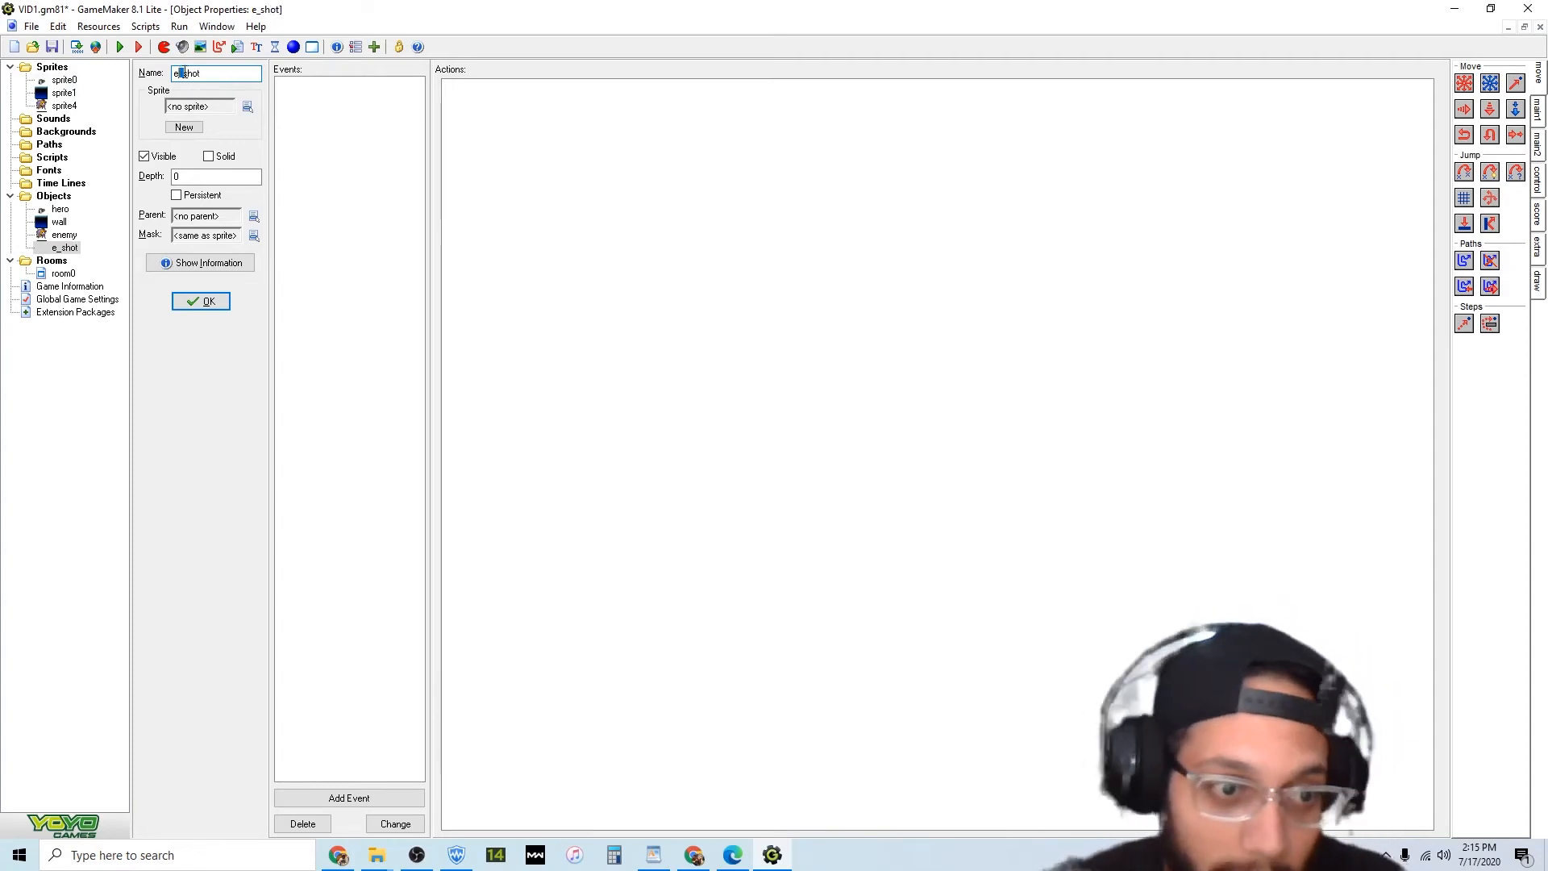
Give e_shot a new sprite loaded from the small black bomb image in the Bullets and Explosions folder, with its origin centred.
left_click(185, 128)
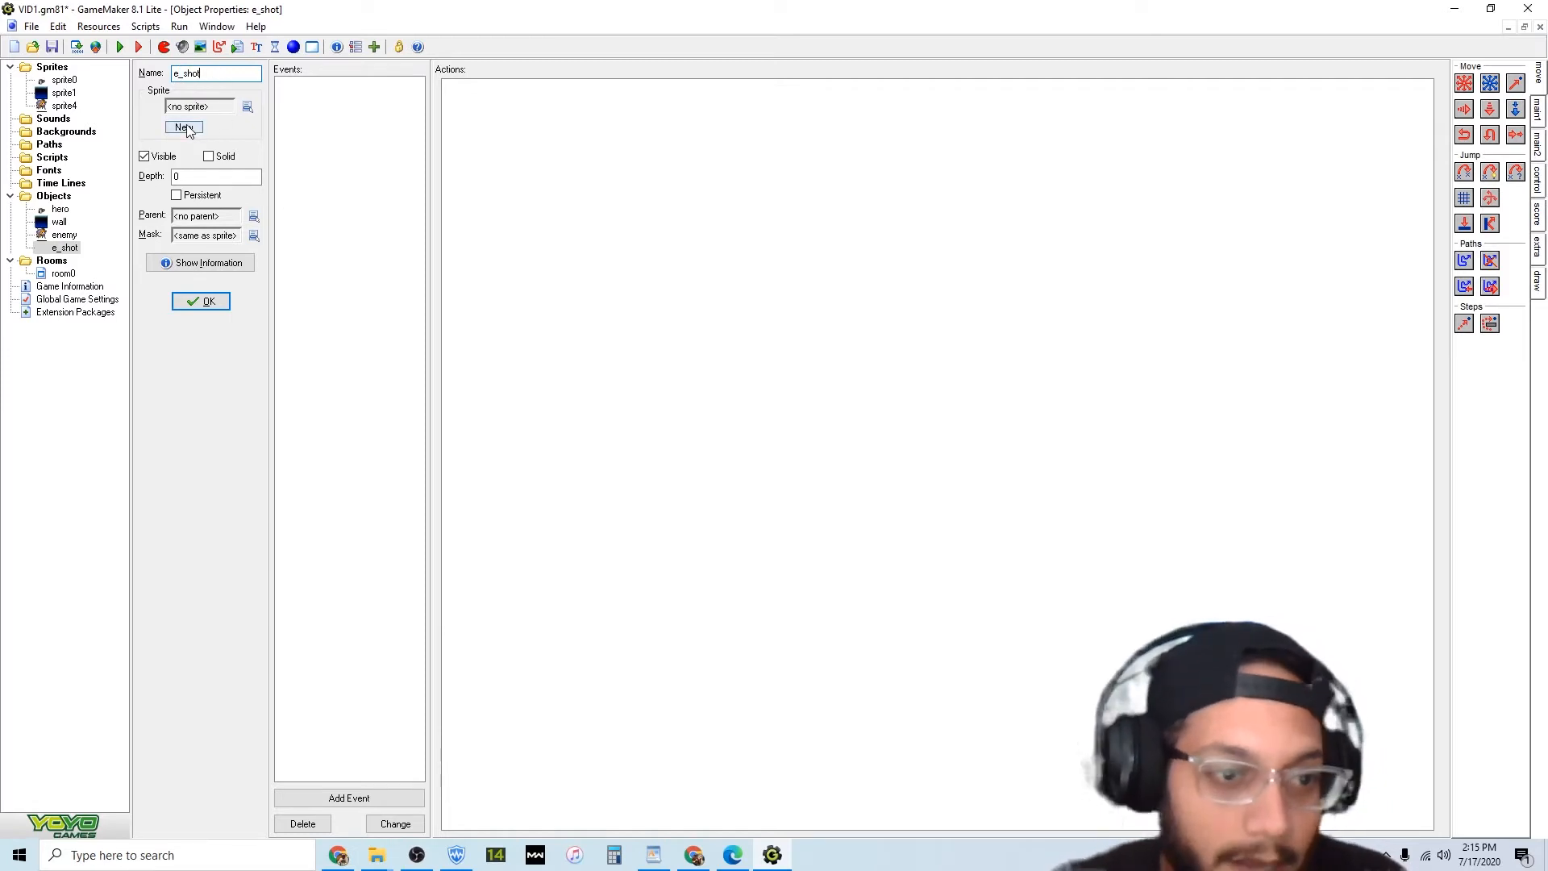
left_click(206, 101)
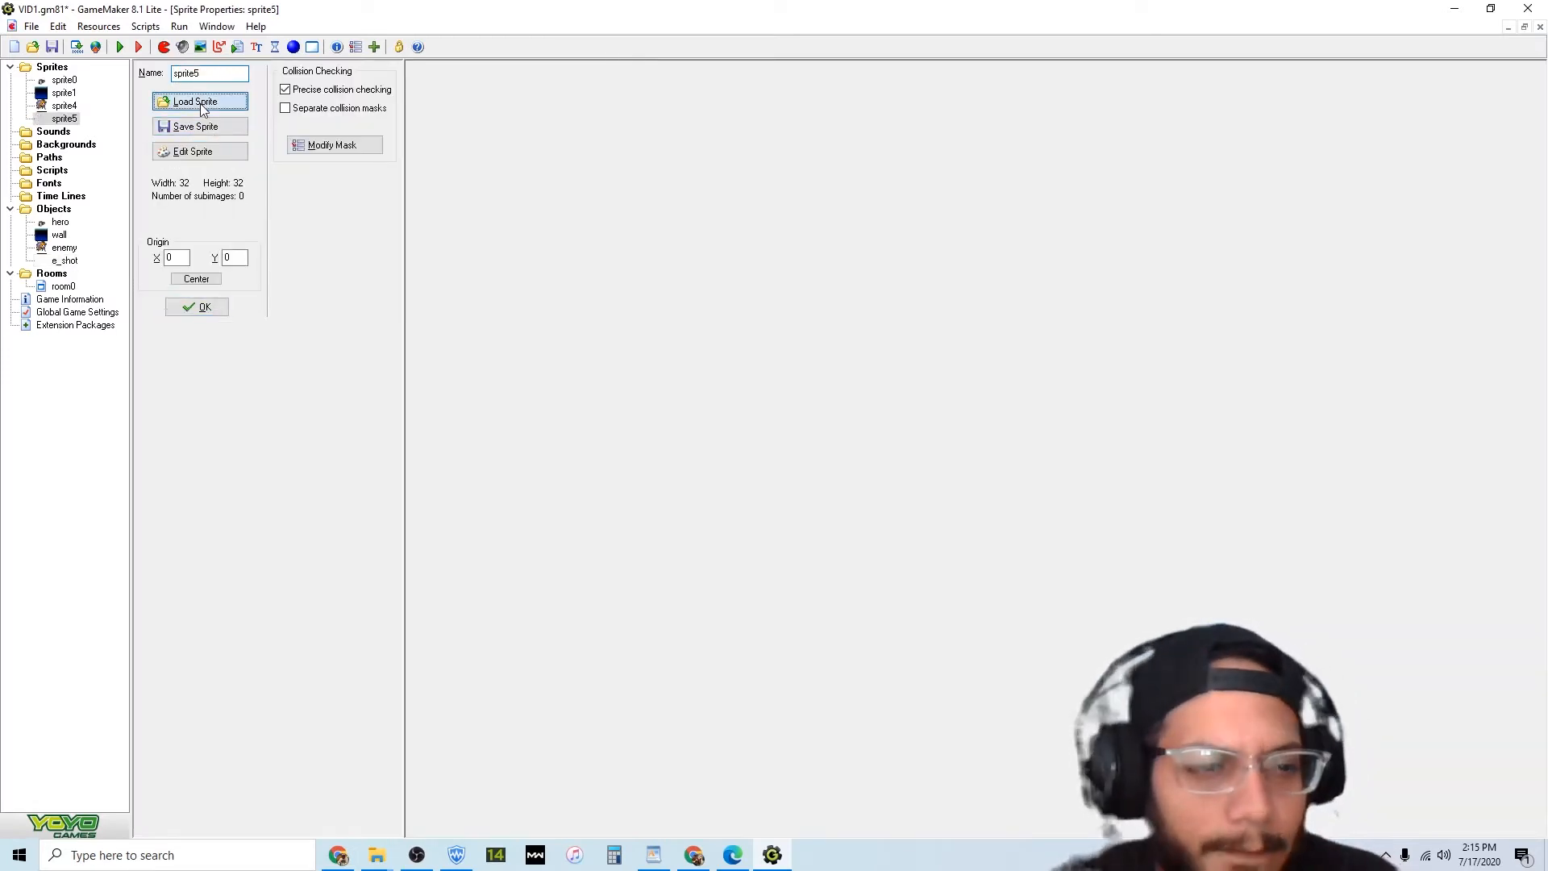
left_click(809, 215)
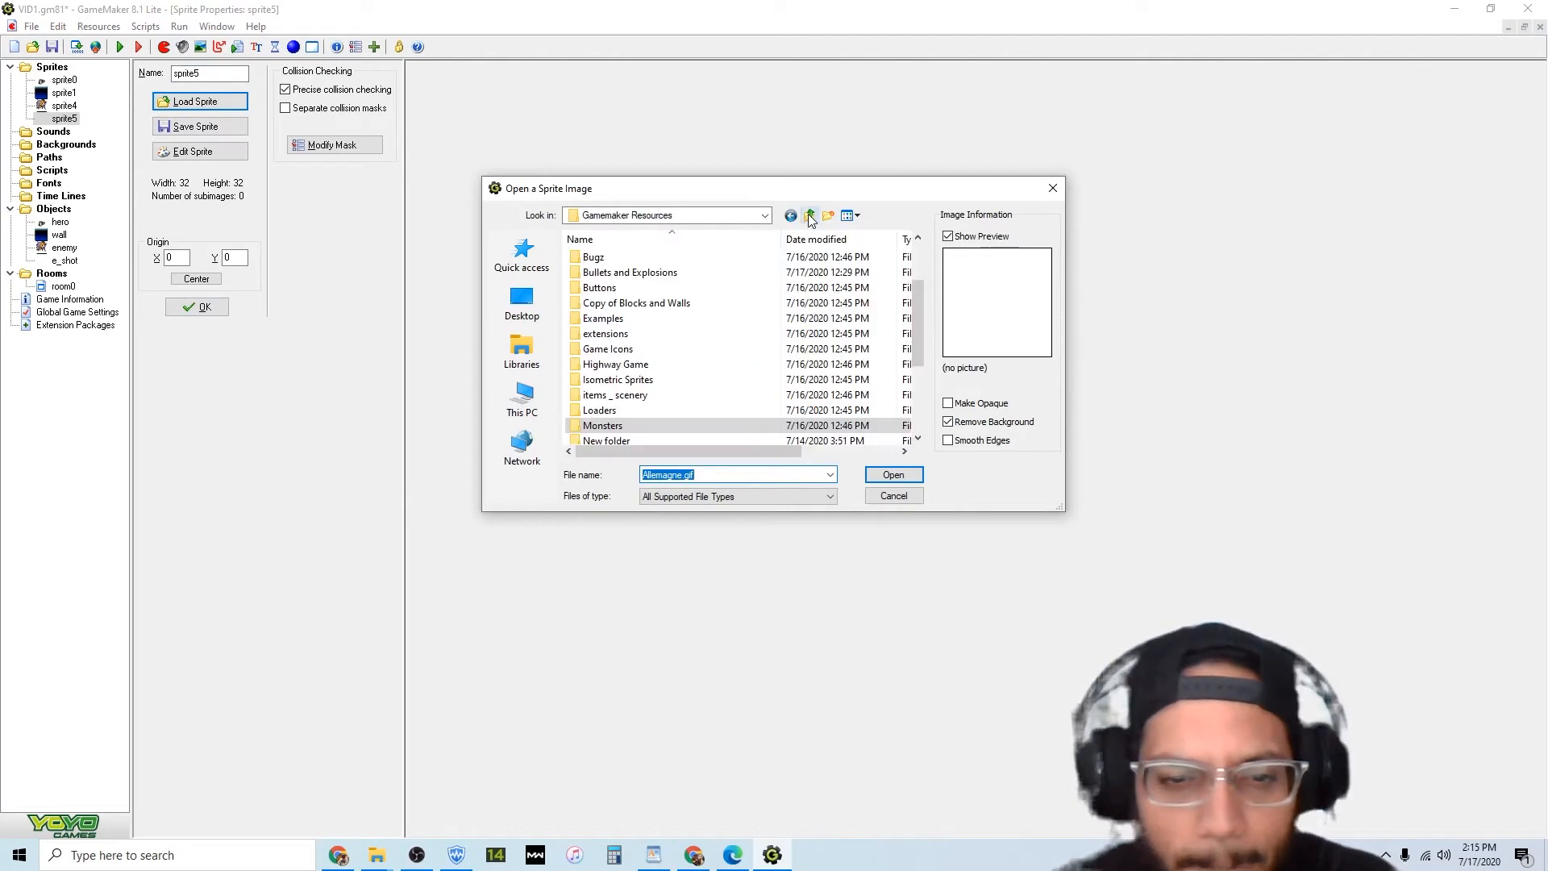
double_click(664, 276)
double_click(666, 282)
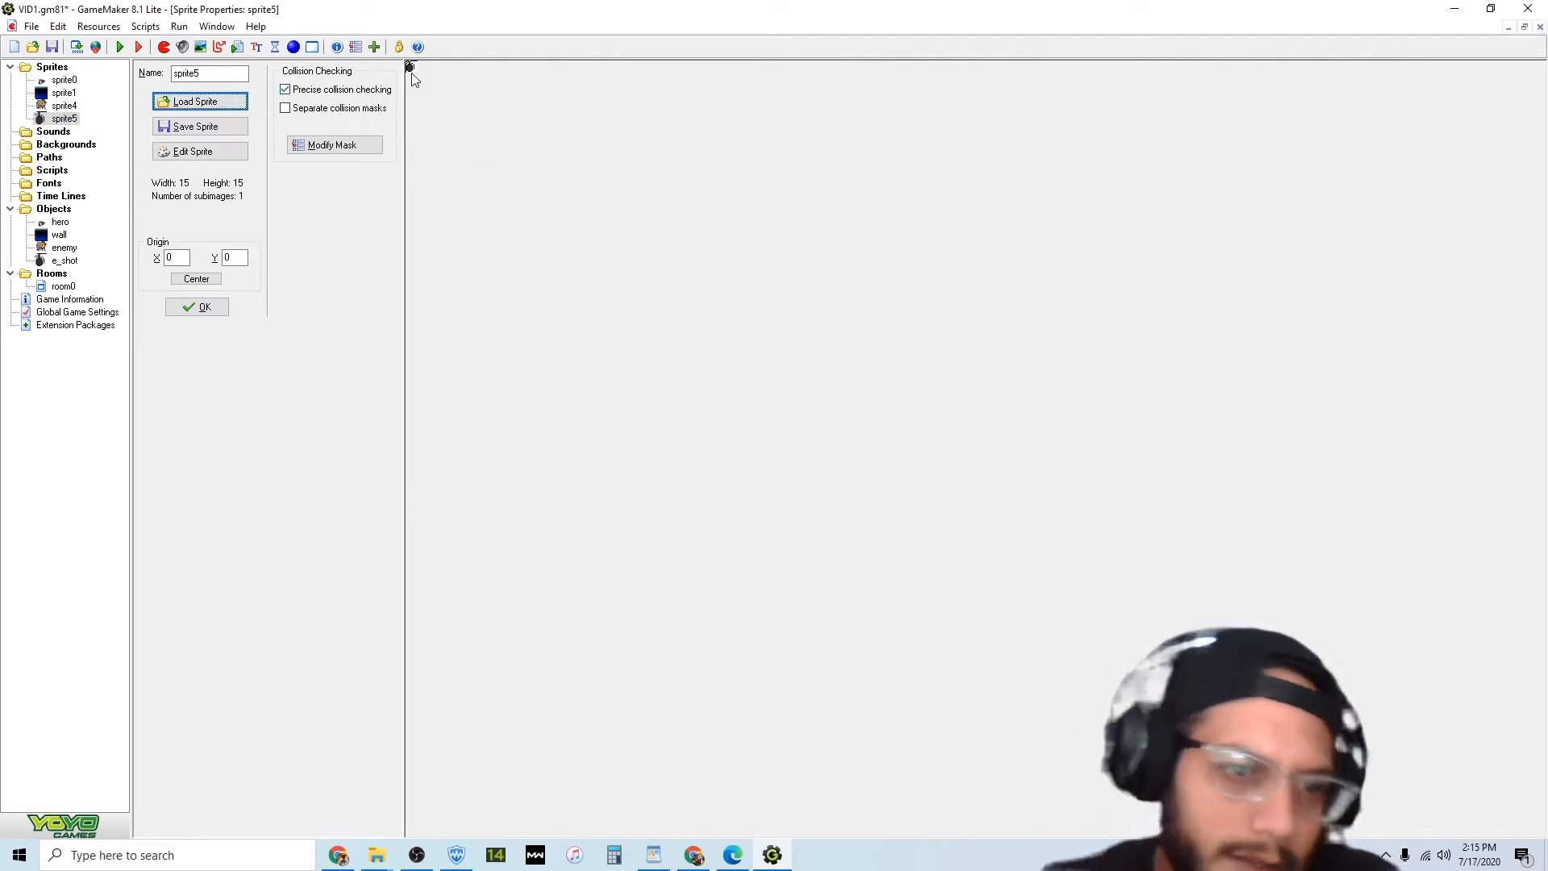
left_click(197, 279)
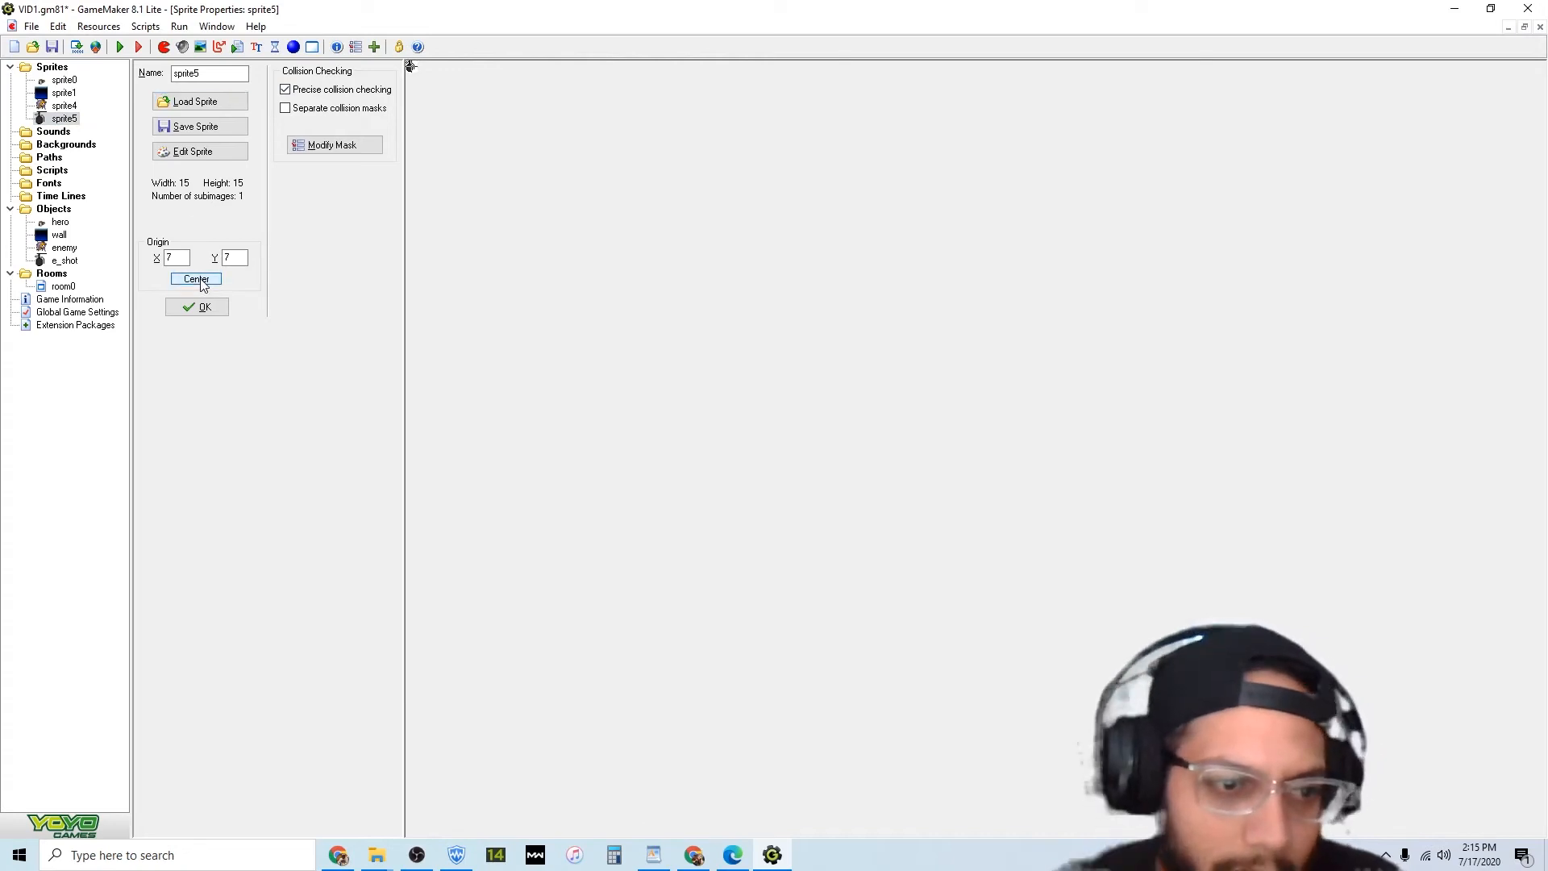
left_click(205, 307)
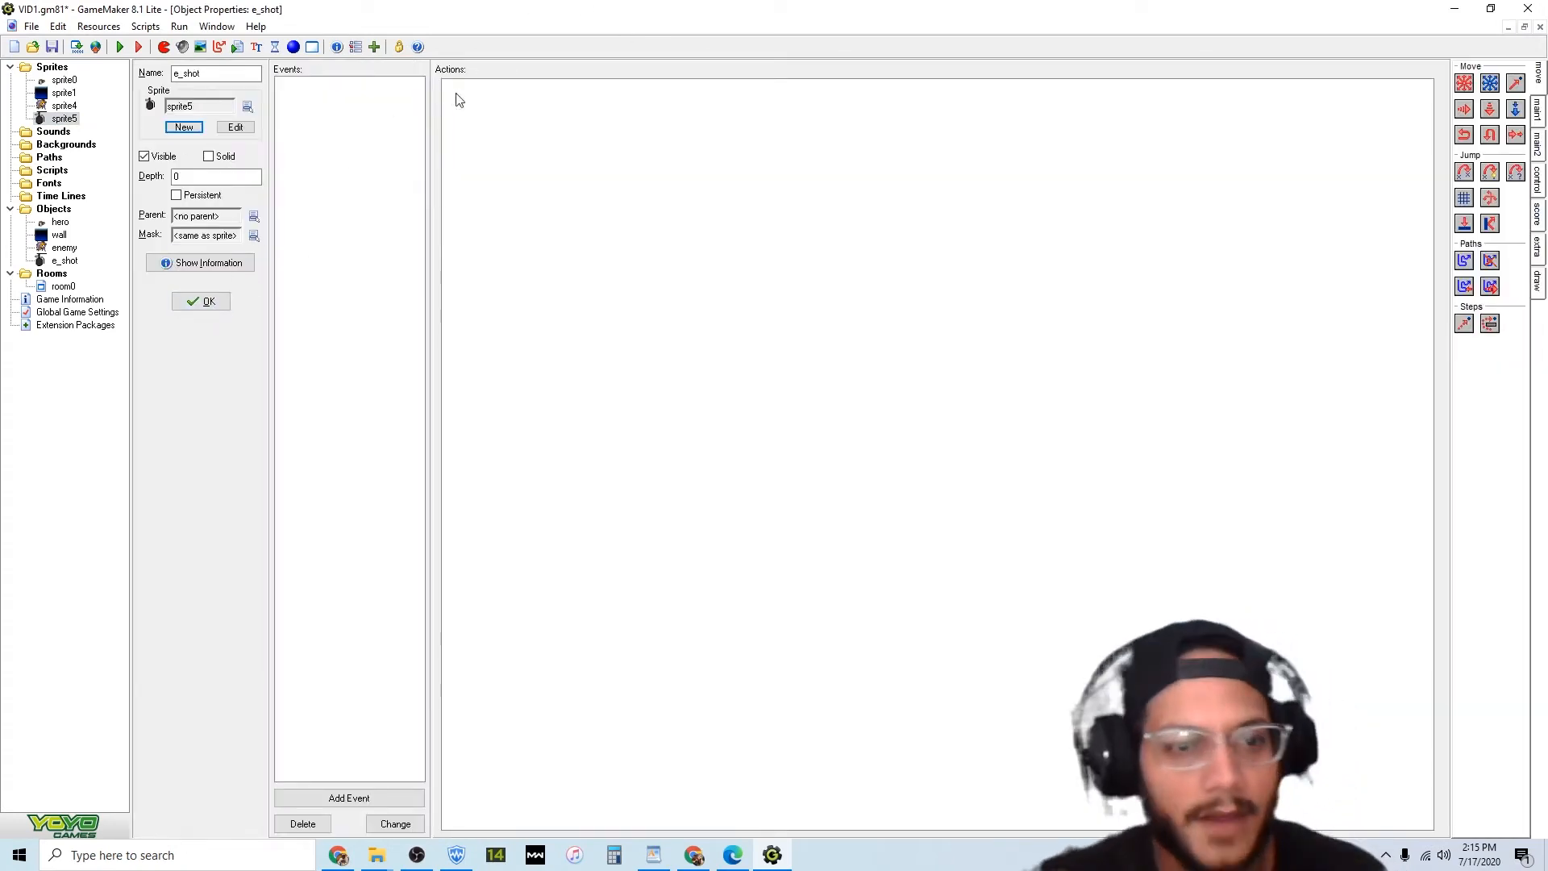
Add a Set Alarm action to the enemy object's Create event, with 20 steps in Alarm 0.
double_click(71, 250)
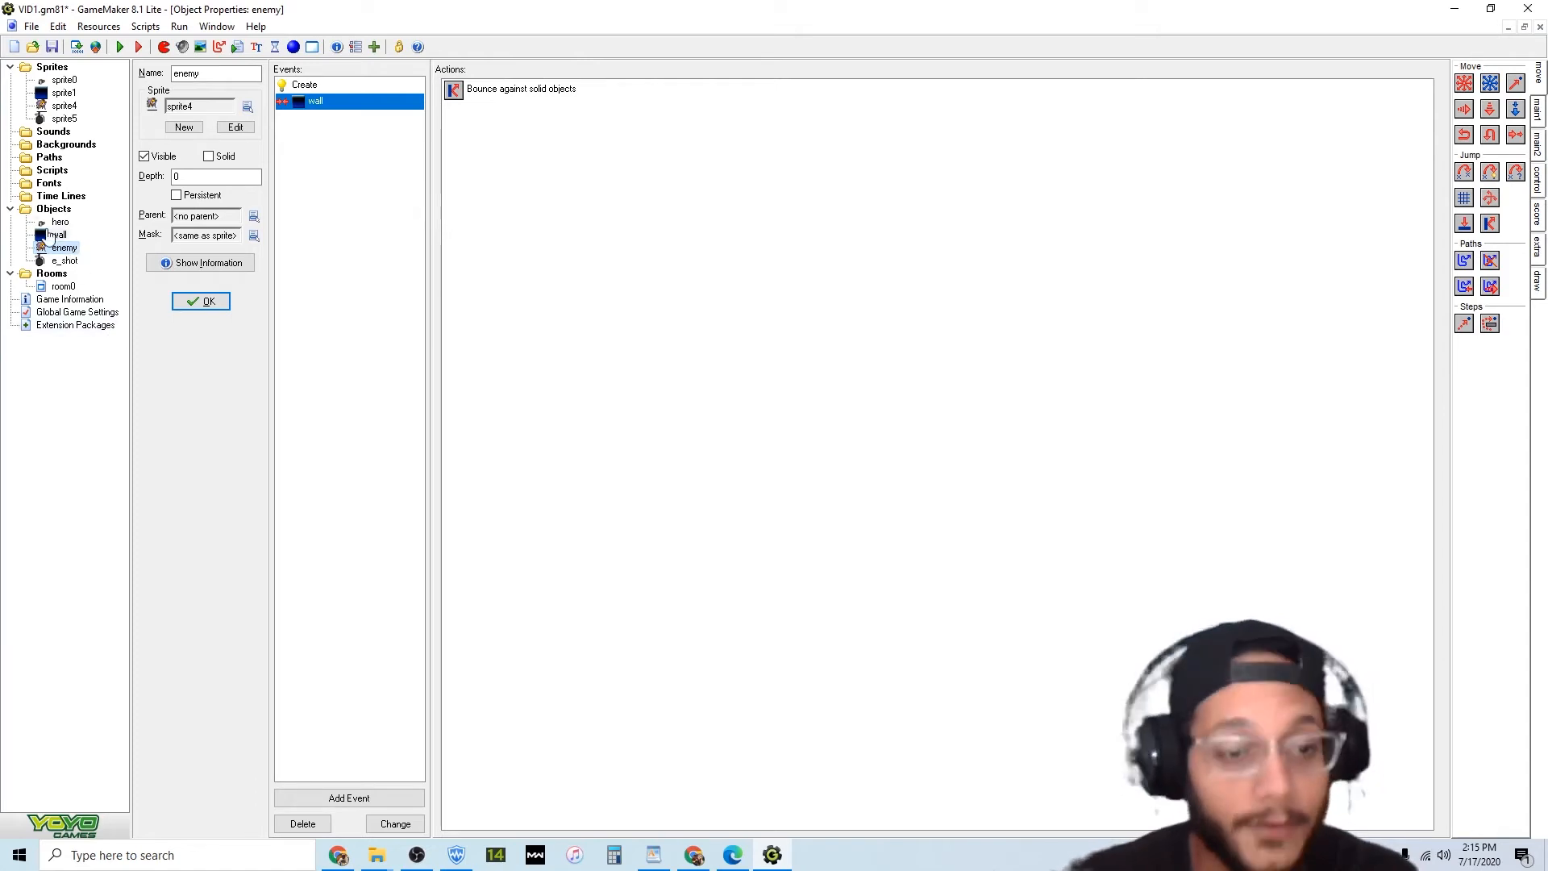
left_click(367, 799)
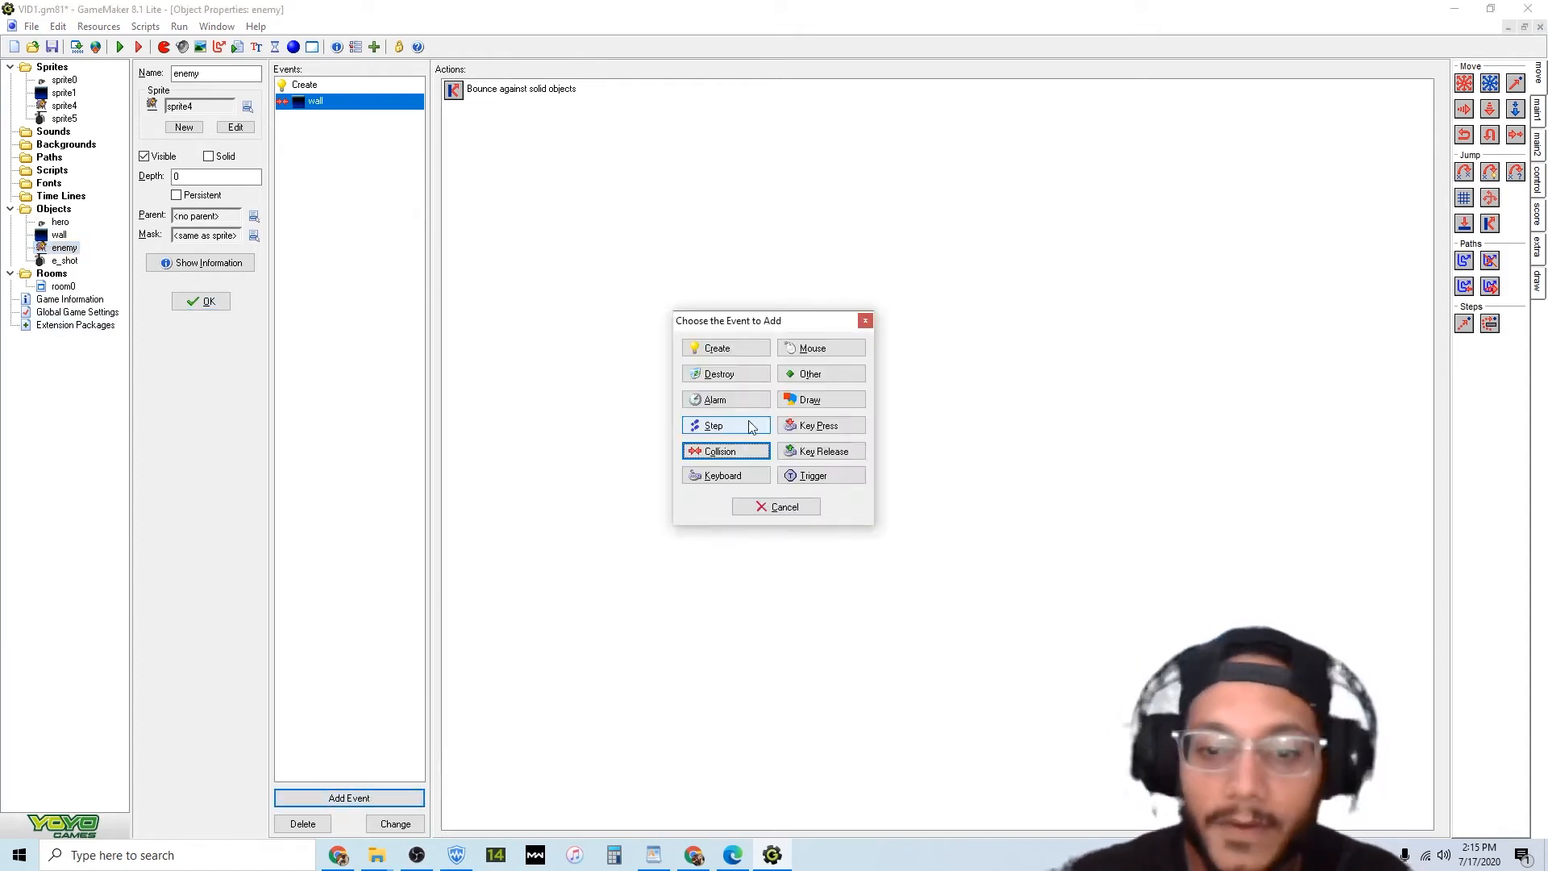
left_click(713, 359)
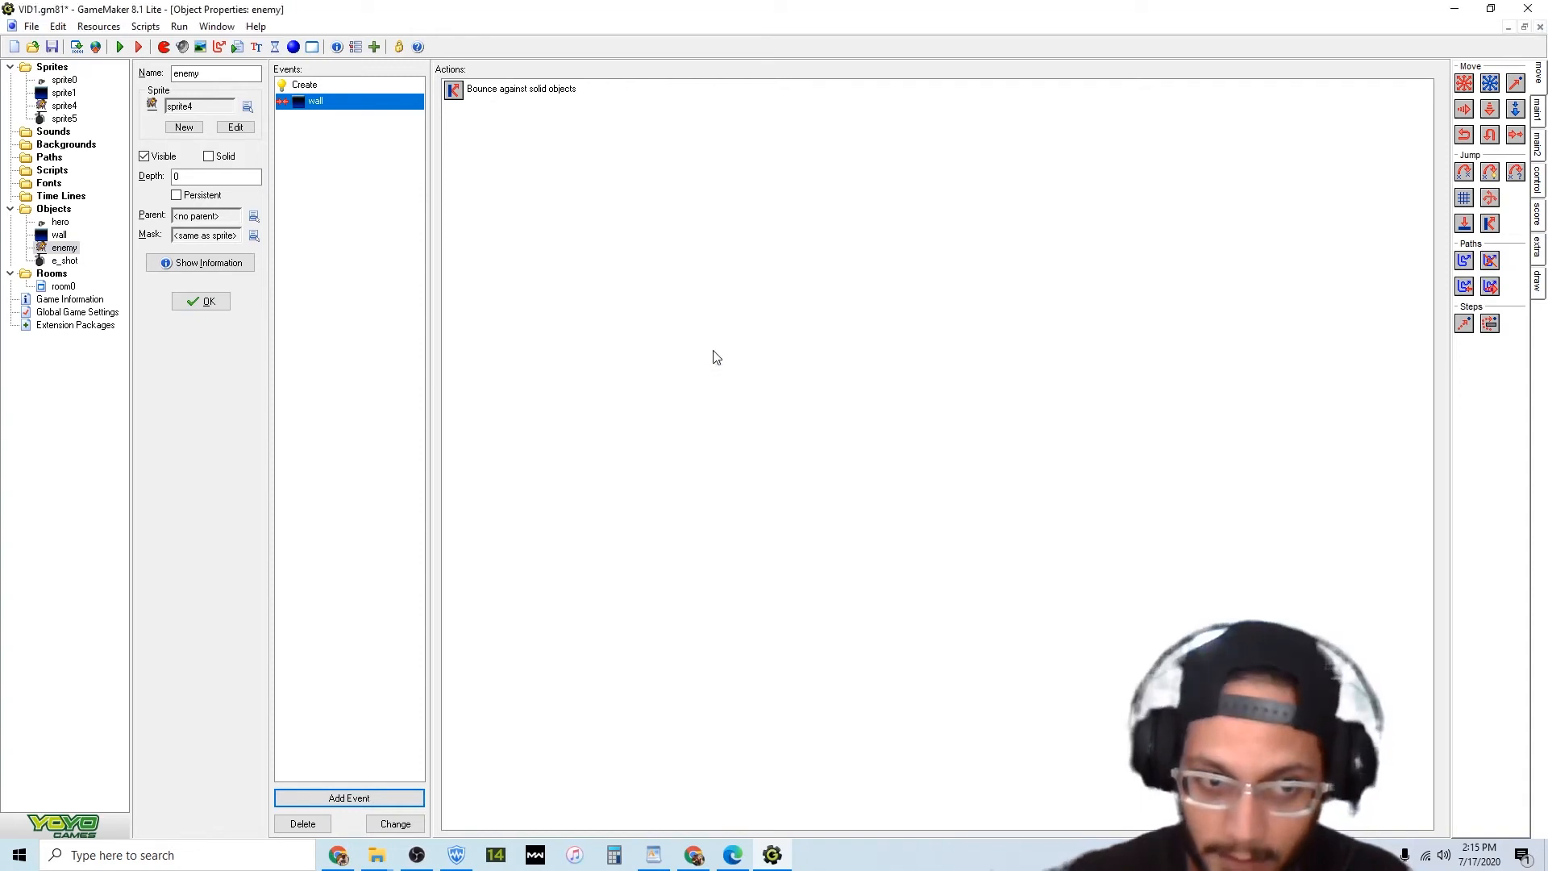
left_click(331, 87)
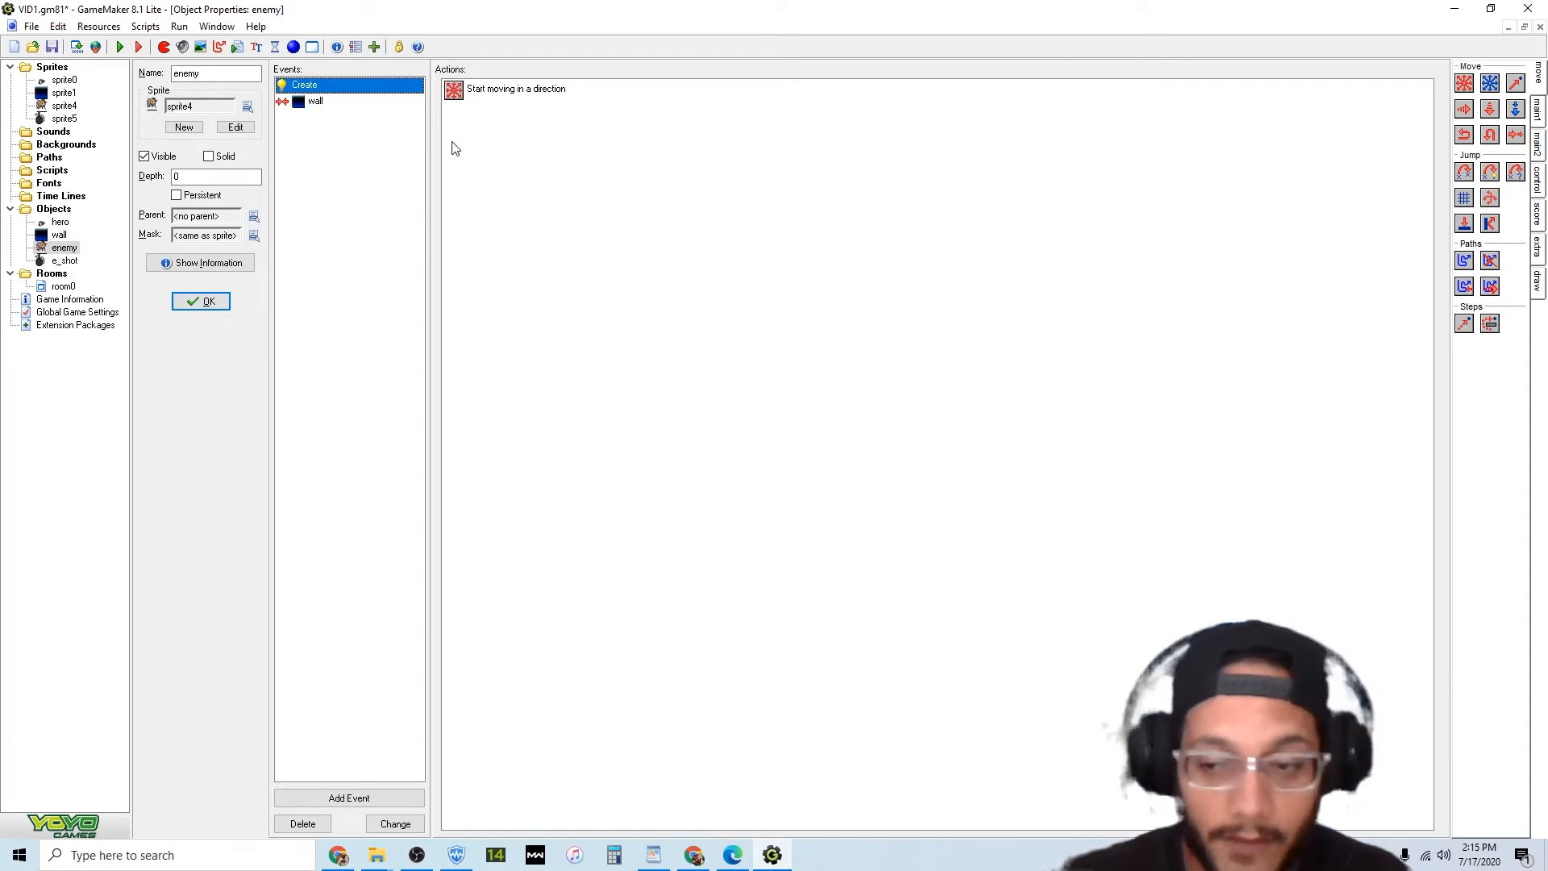
left_click(1537, 112)
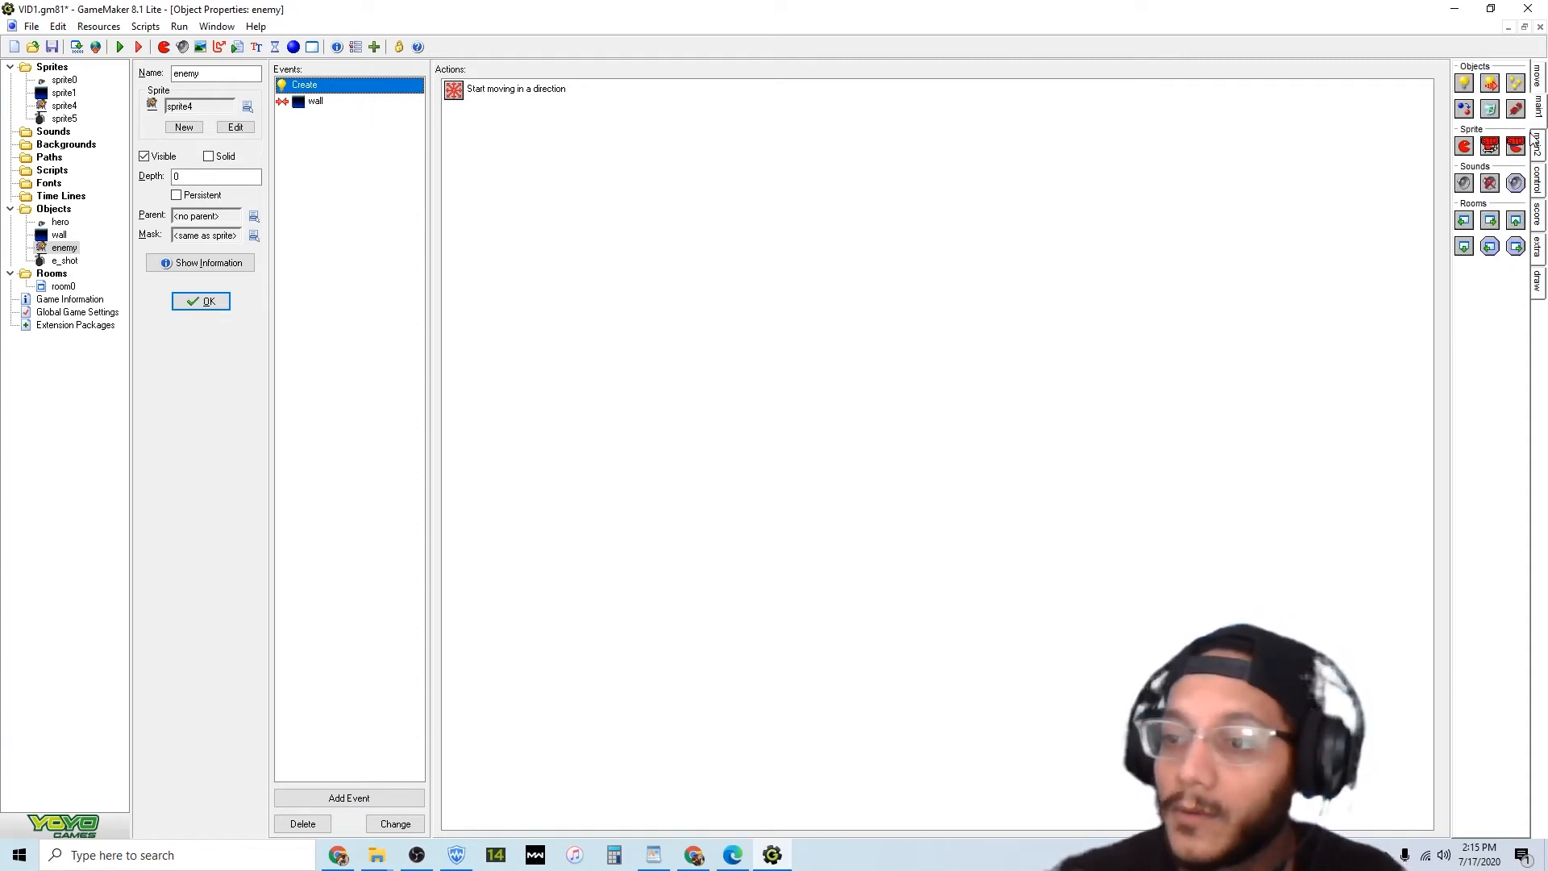
left_click(1537, 147)
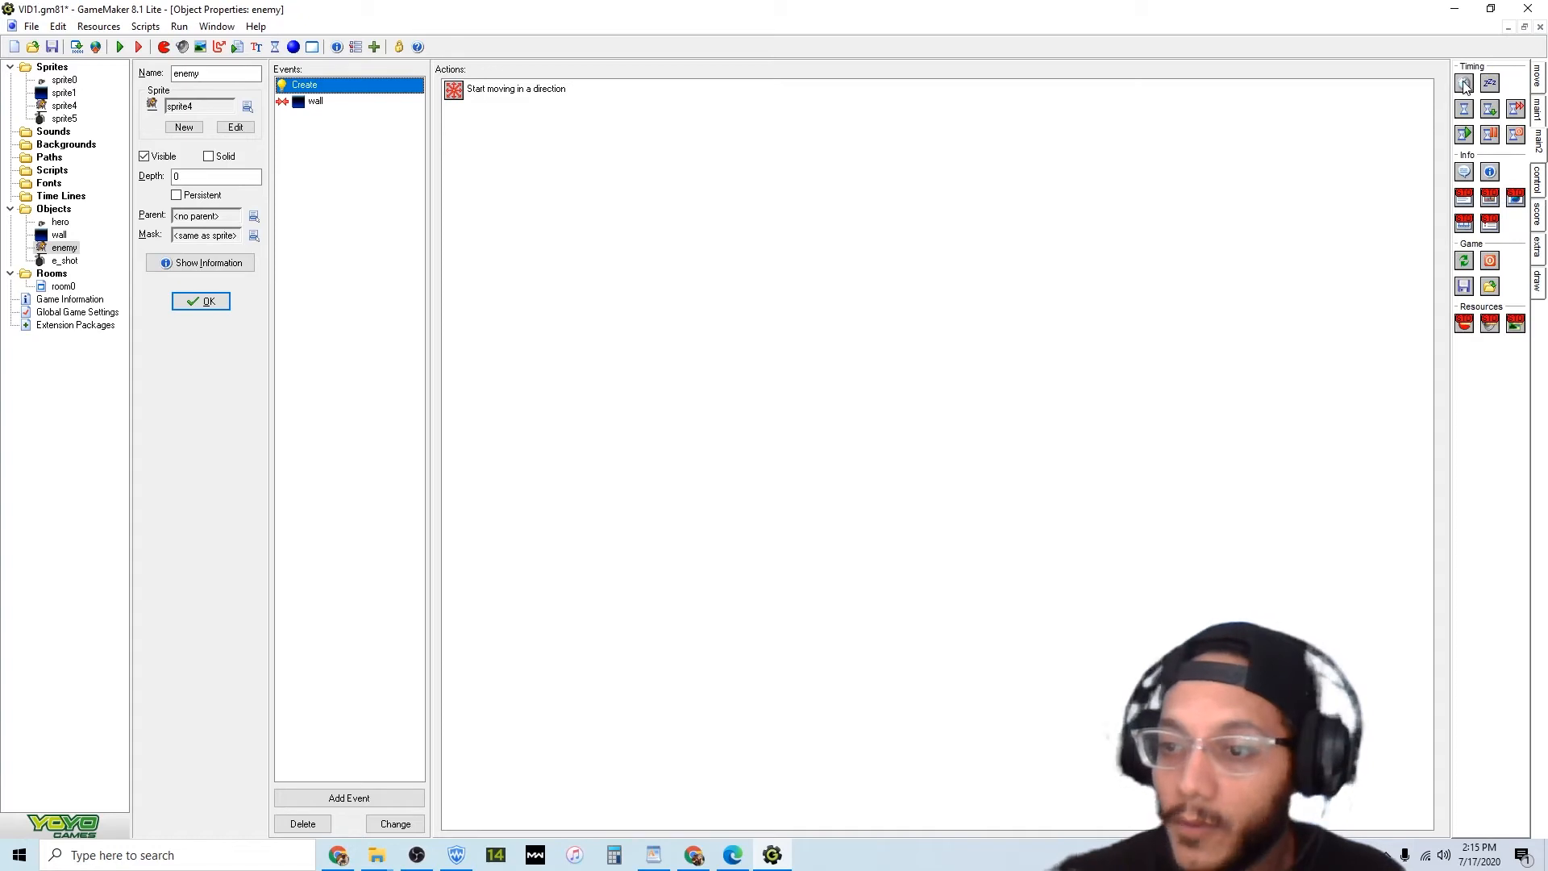
left_click_drag(1465, 84, 634, 219)
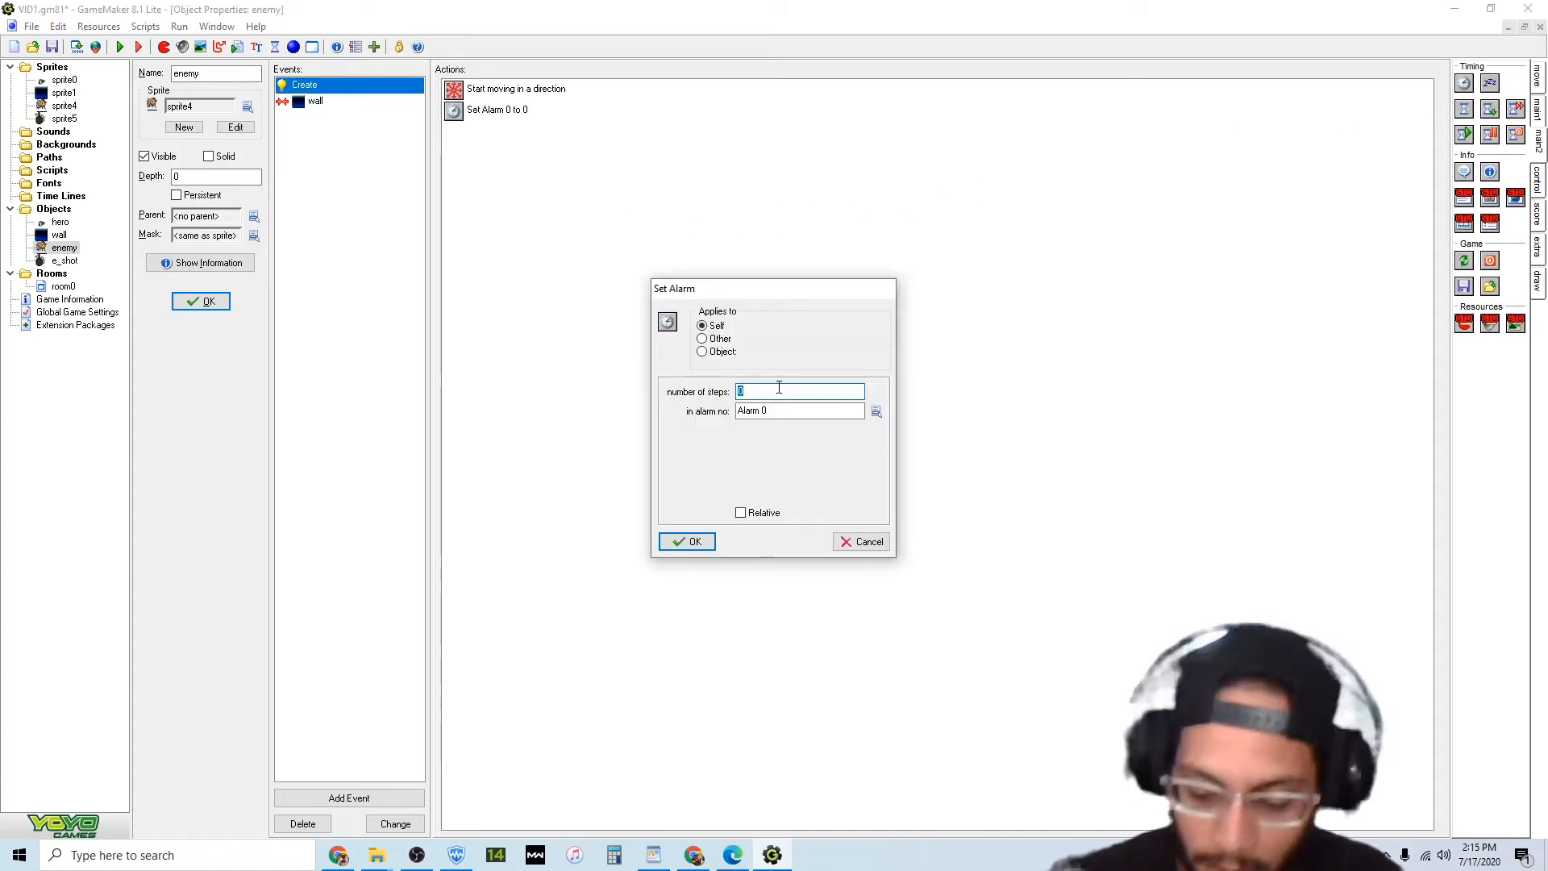
type("2")
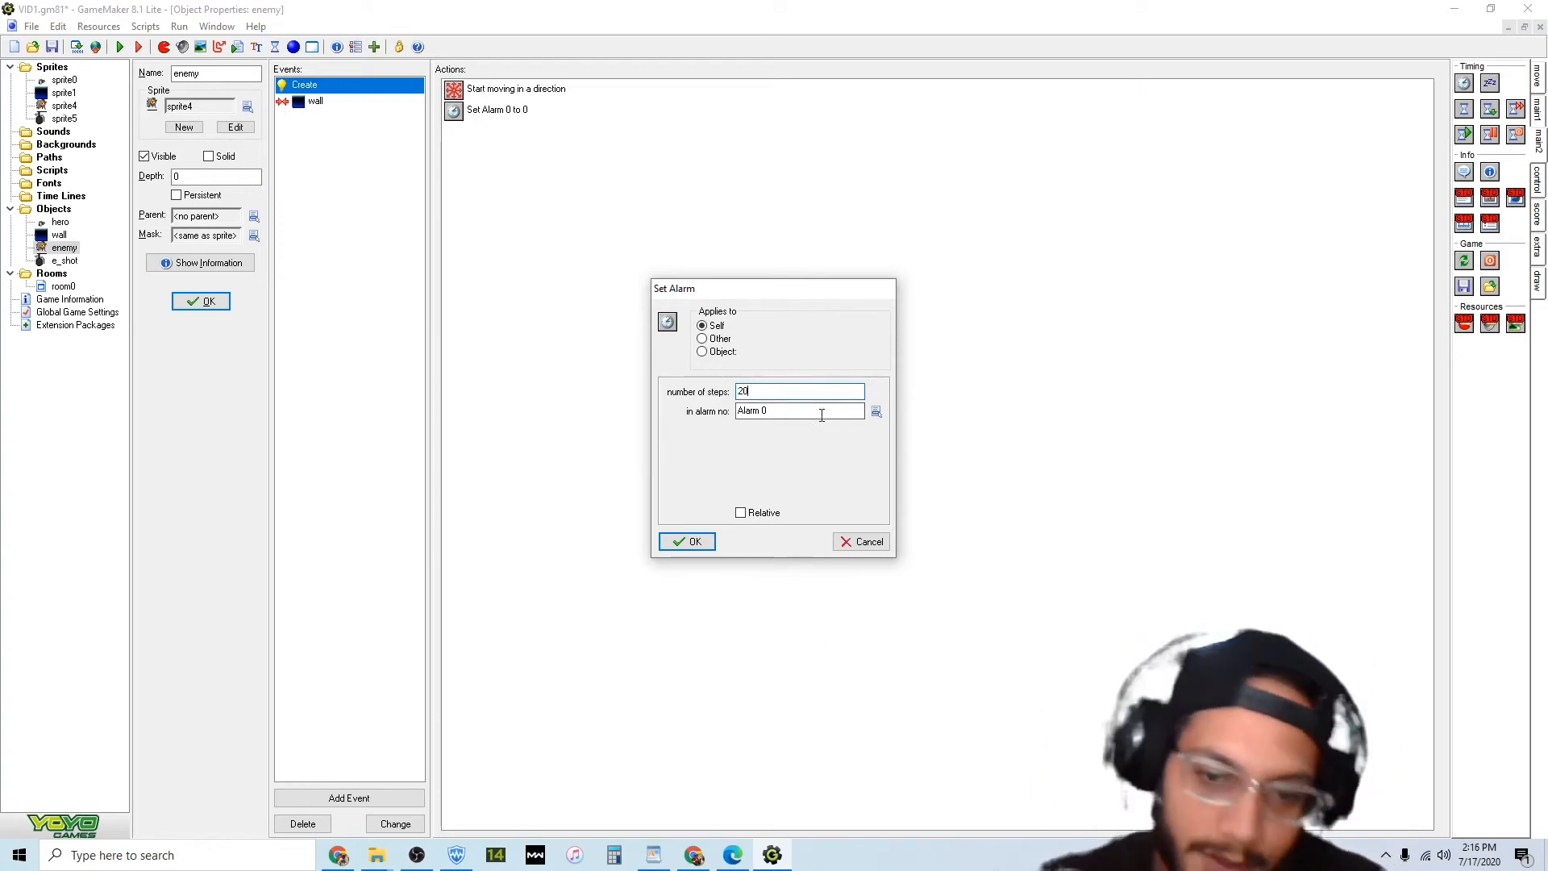
left_click(691, 541)
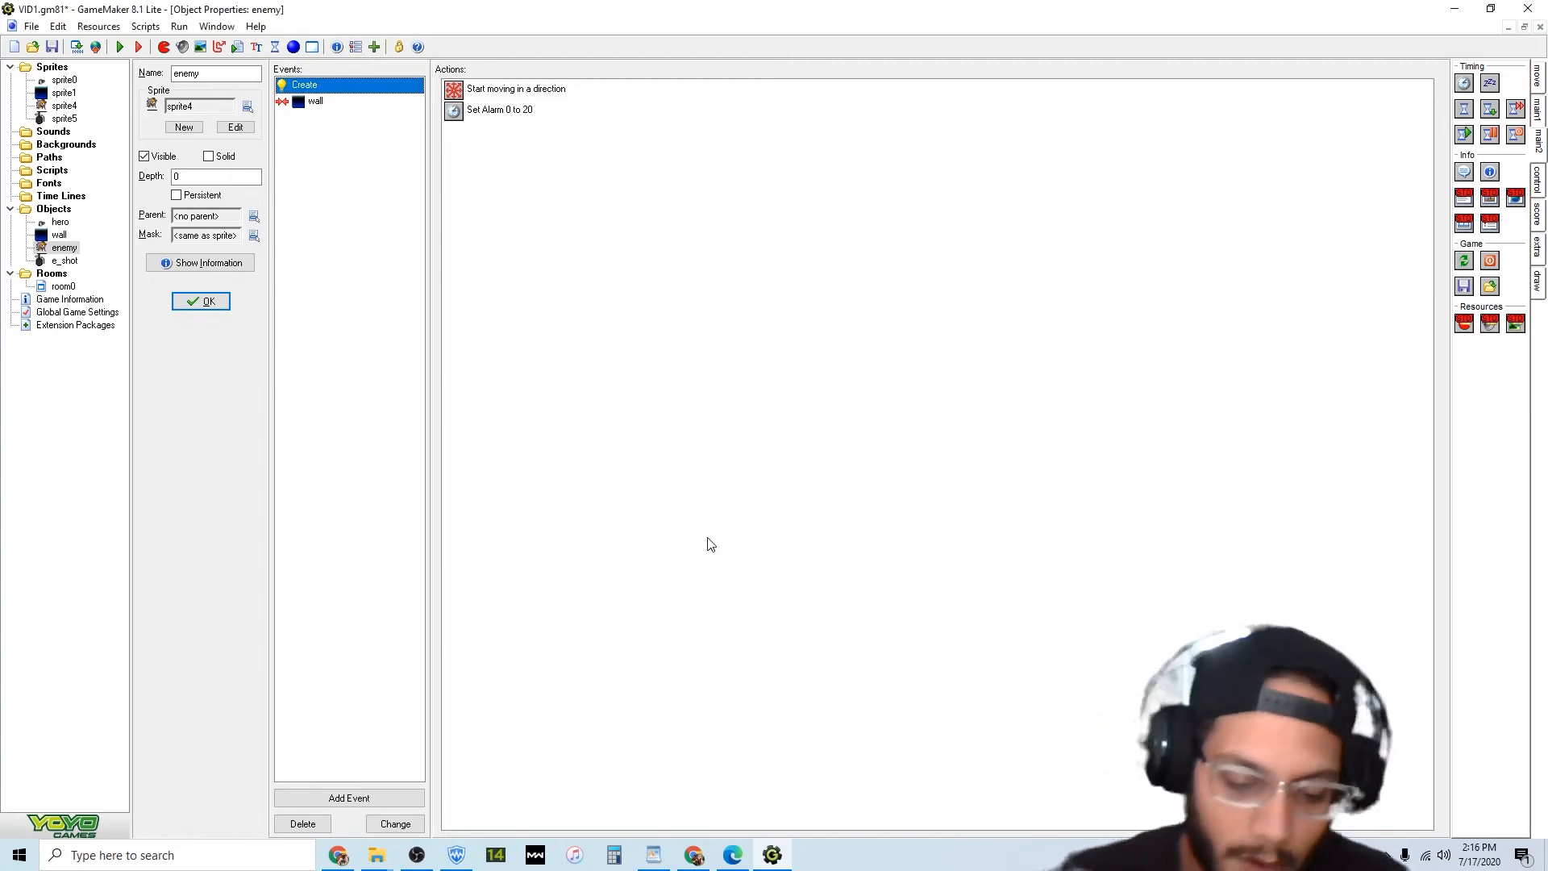
Add an Alarm 0 event to the enemy that creates an e_shot instance at relative position 0, 0.
left_click(371, 797)
left_click(708, 402)
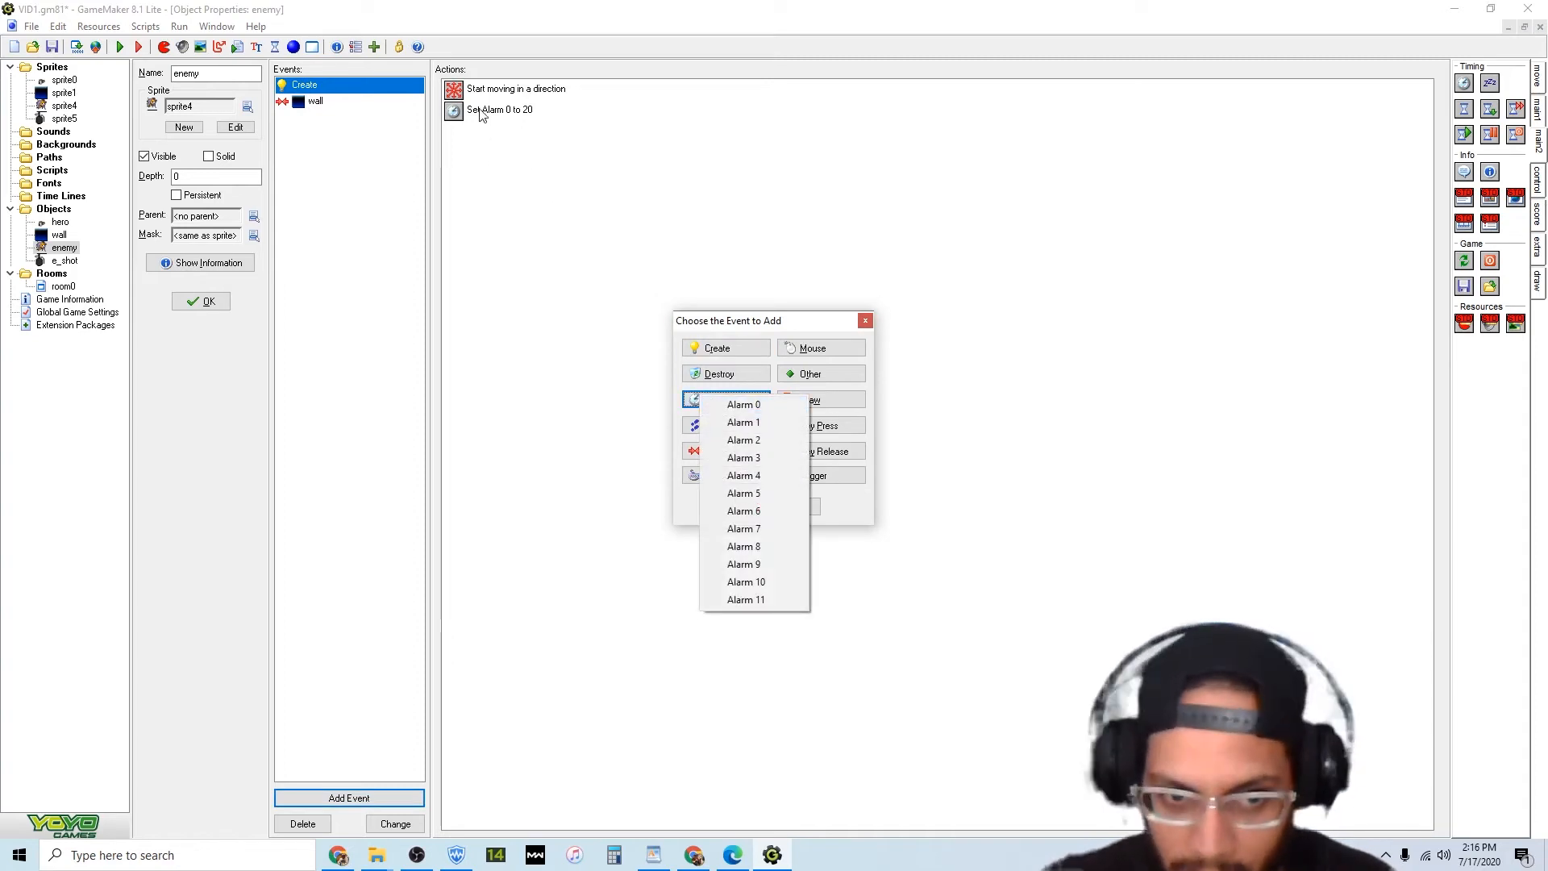
left_click(787, 405)
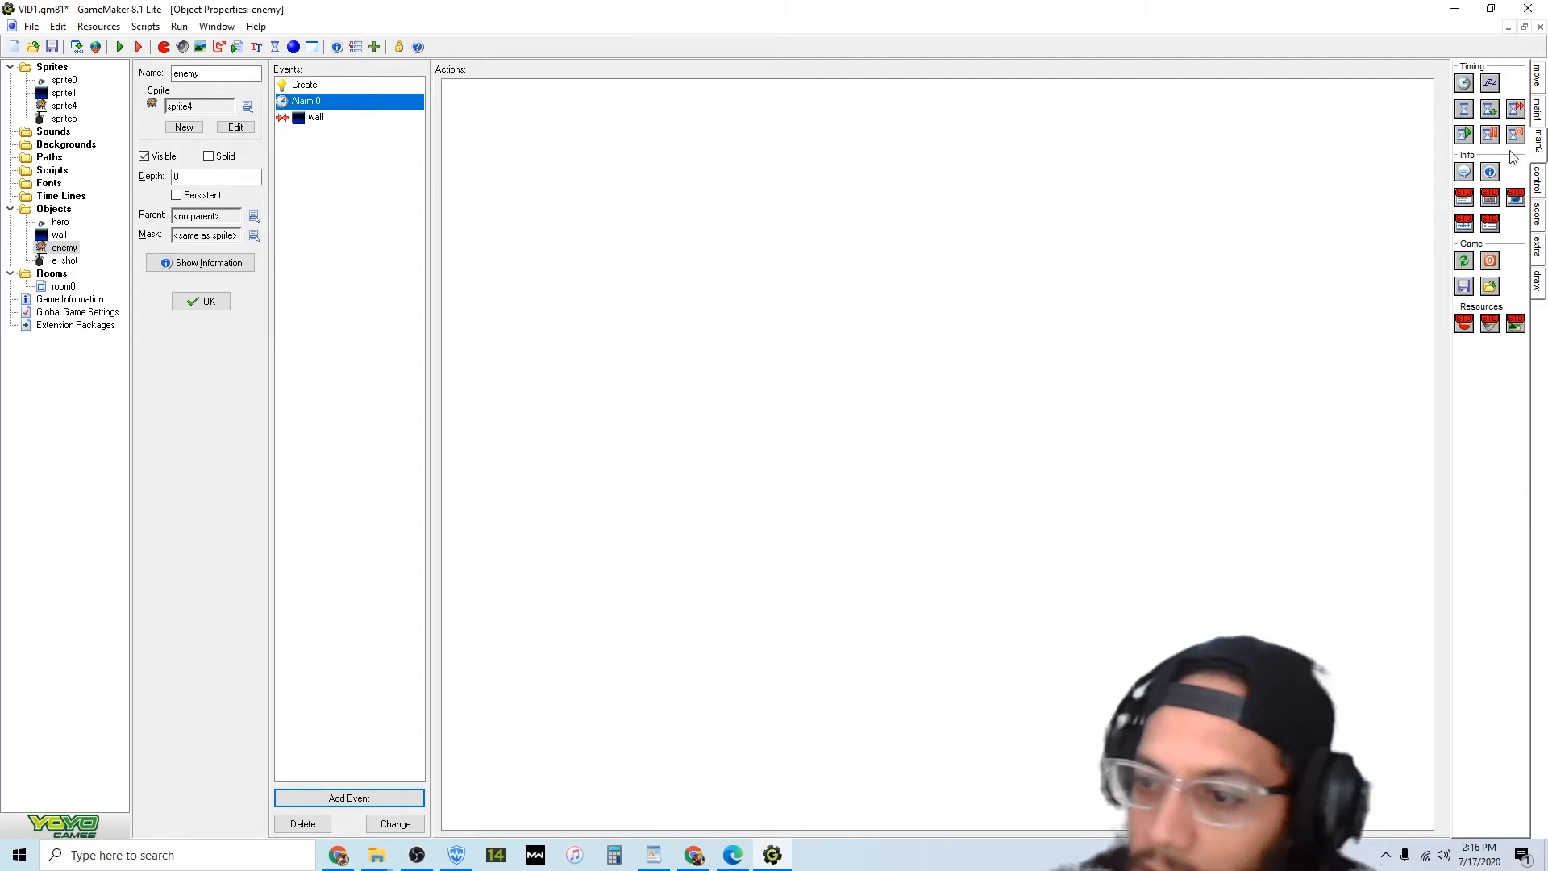
left_click(1539, 111)
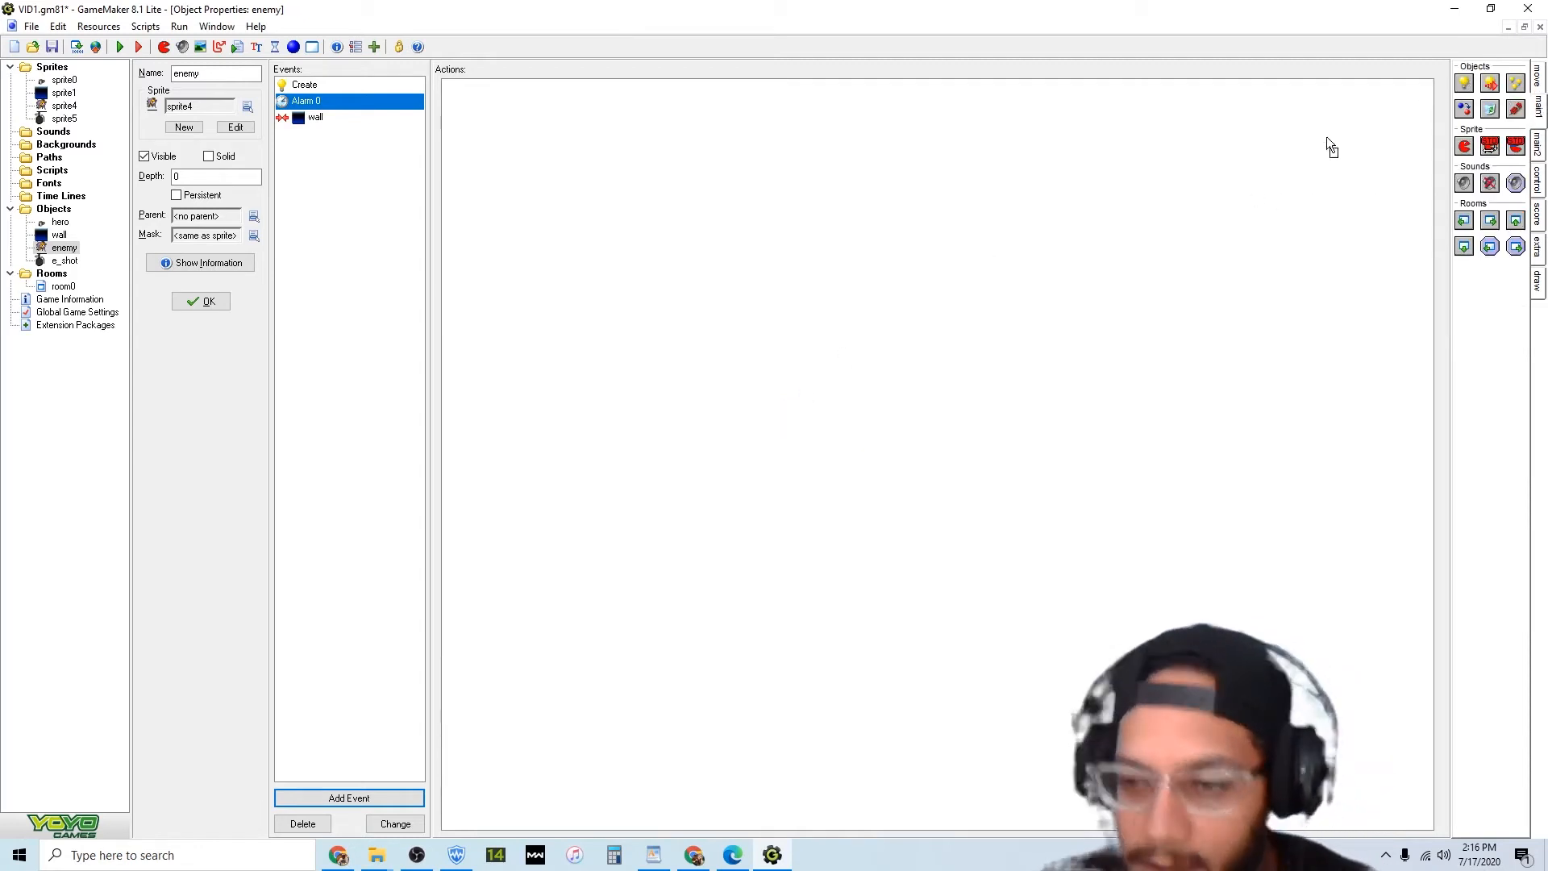
left_click_drag(1239, 175, 1239, 176)
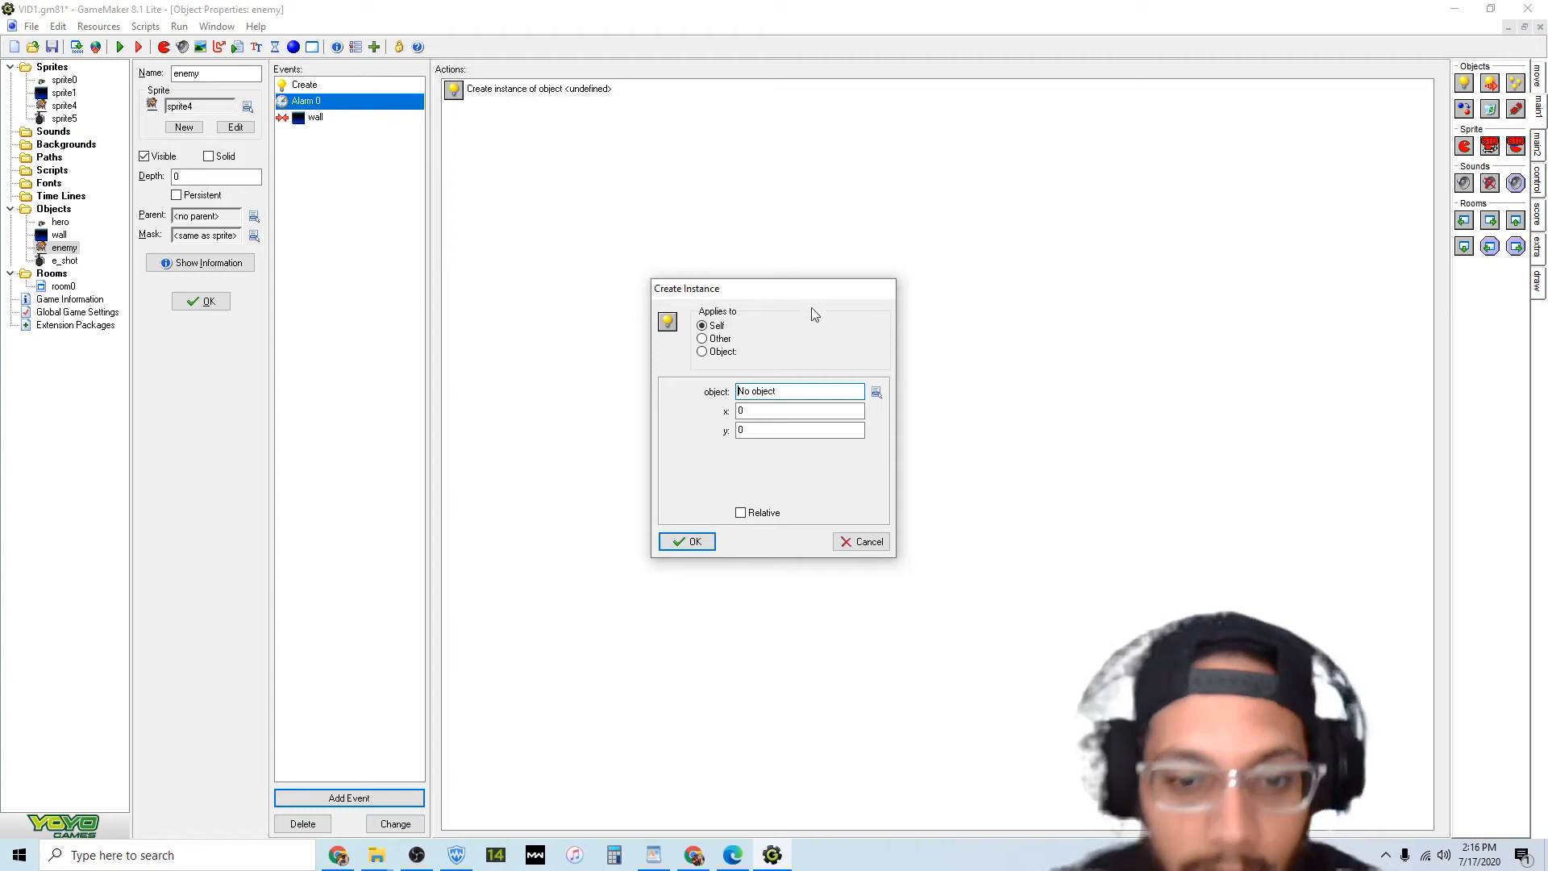
left_click(877, 393)
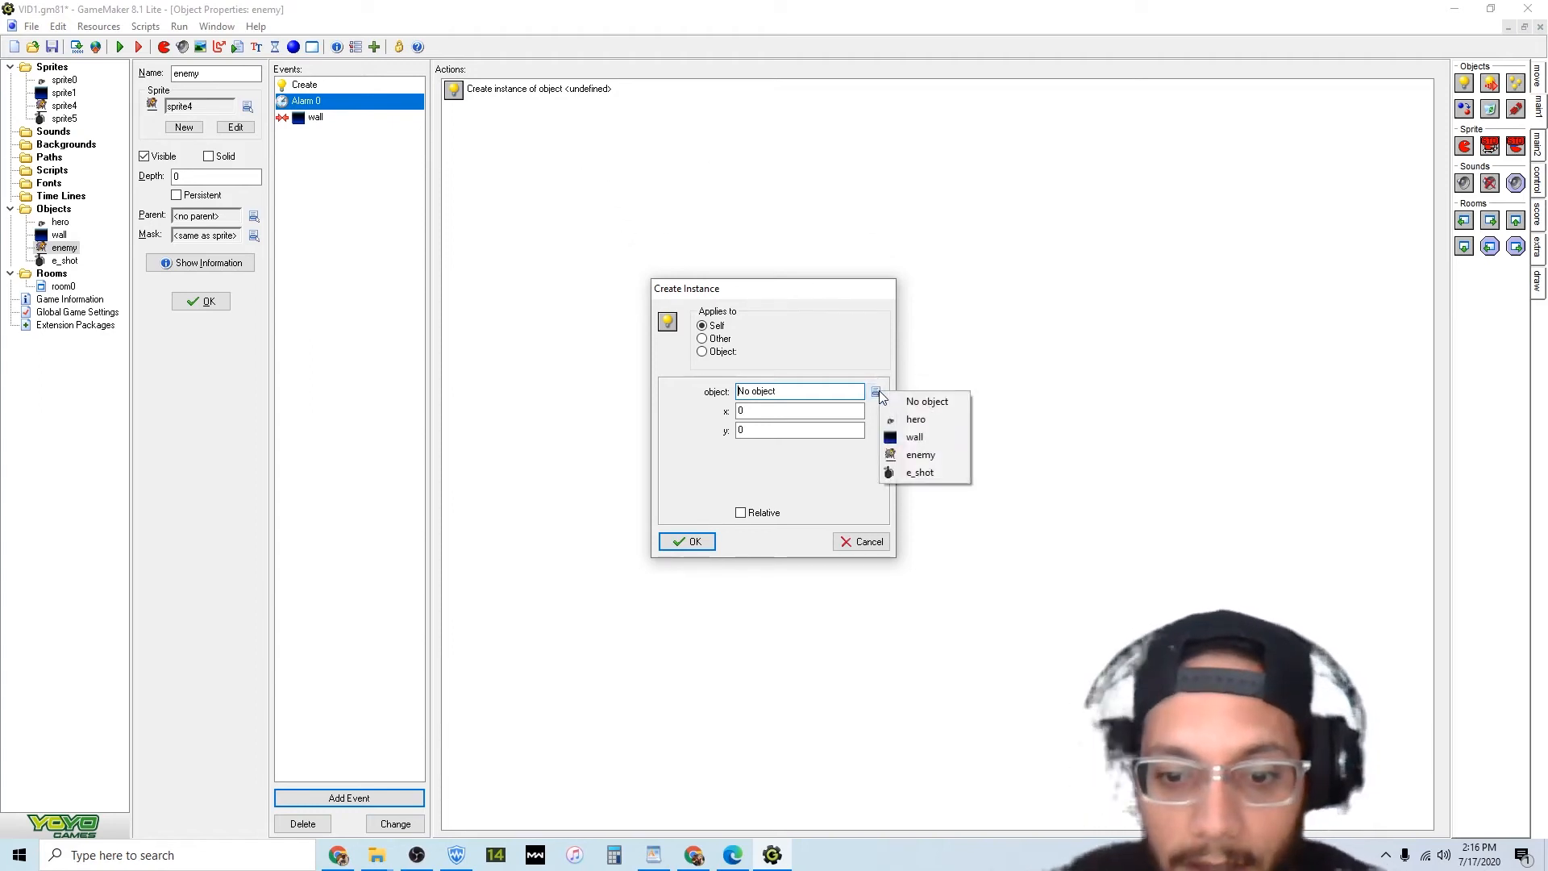
left_click(926, 471)
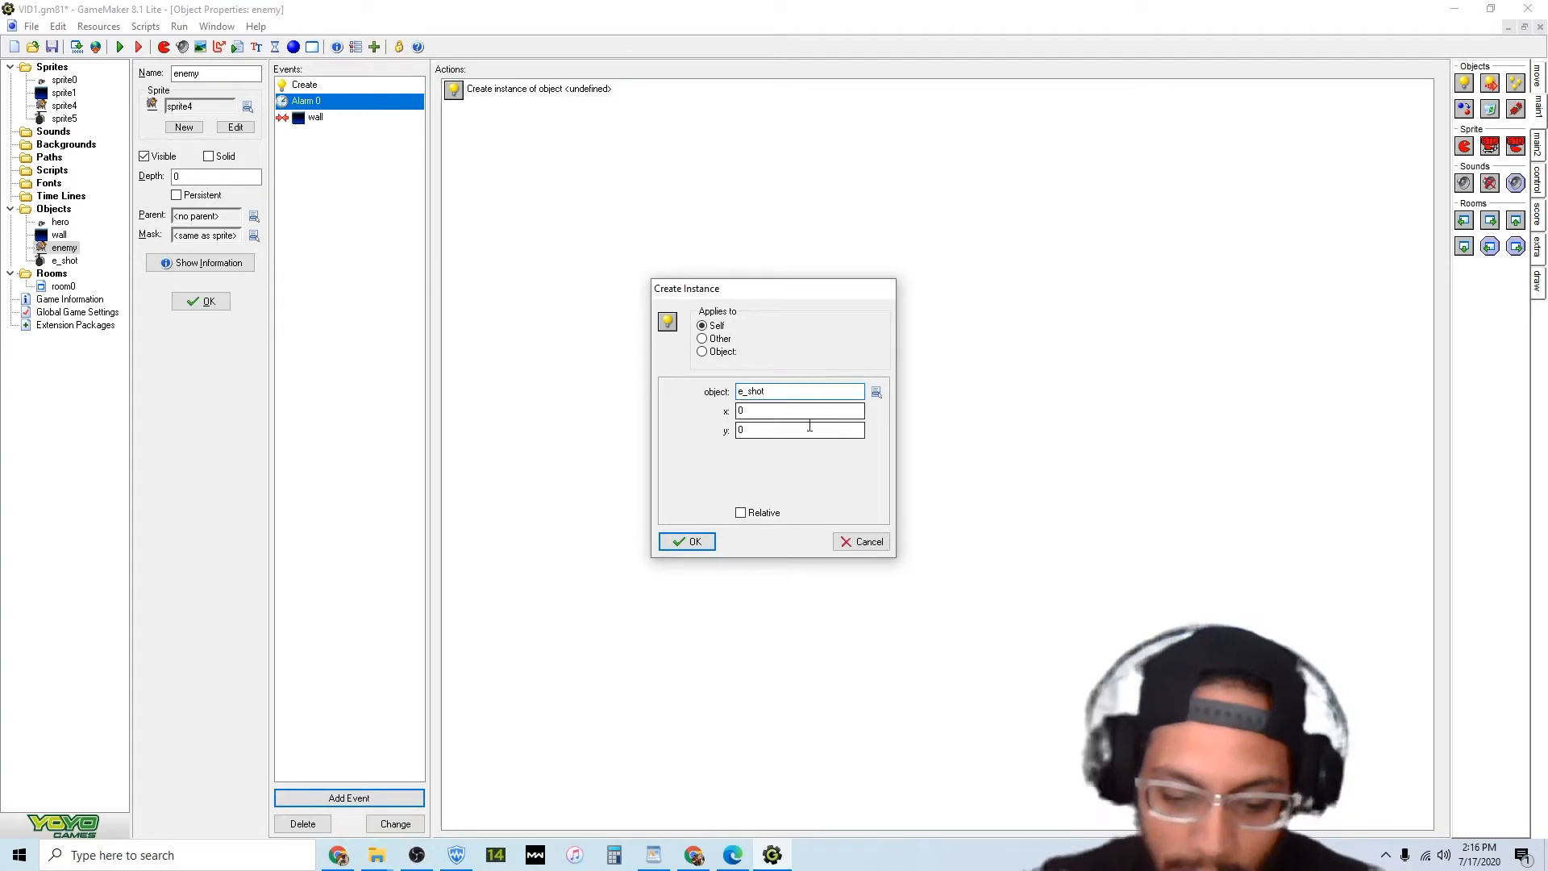
left_click(741, 514)
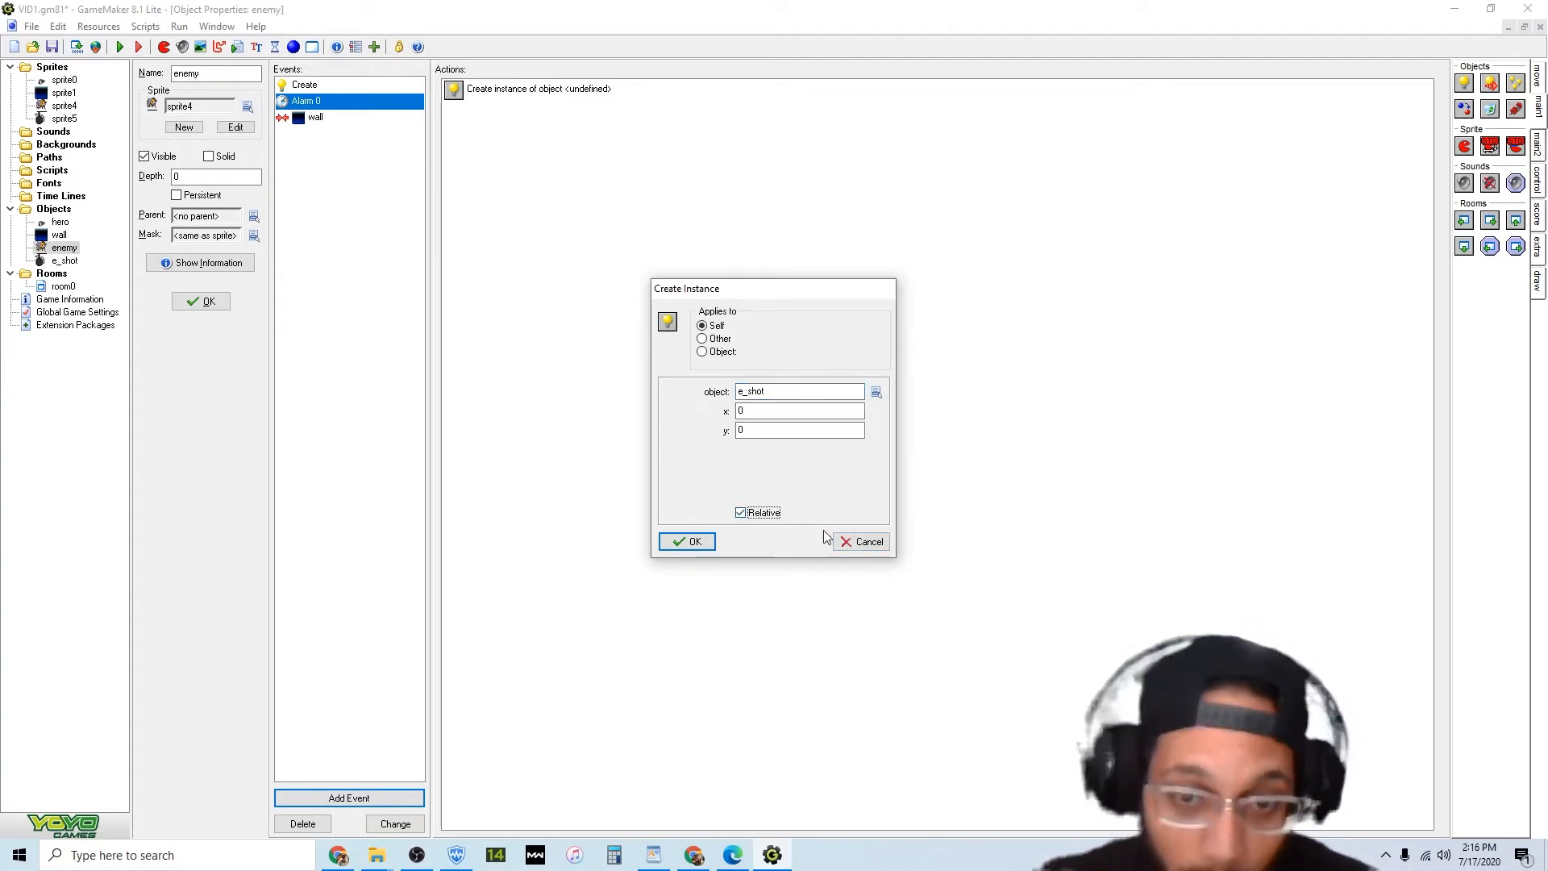
left_click(693, 543)
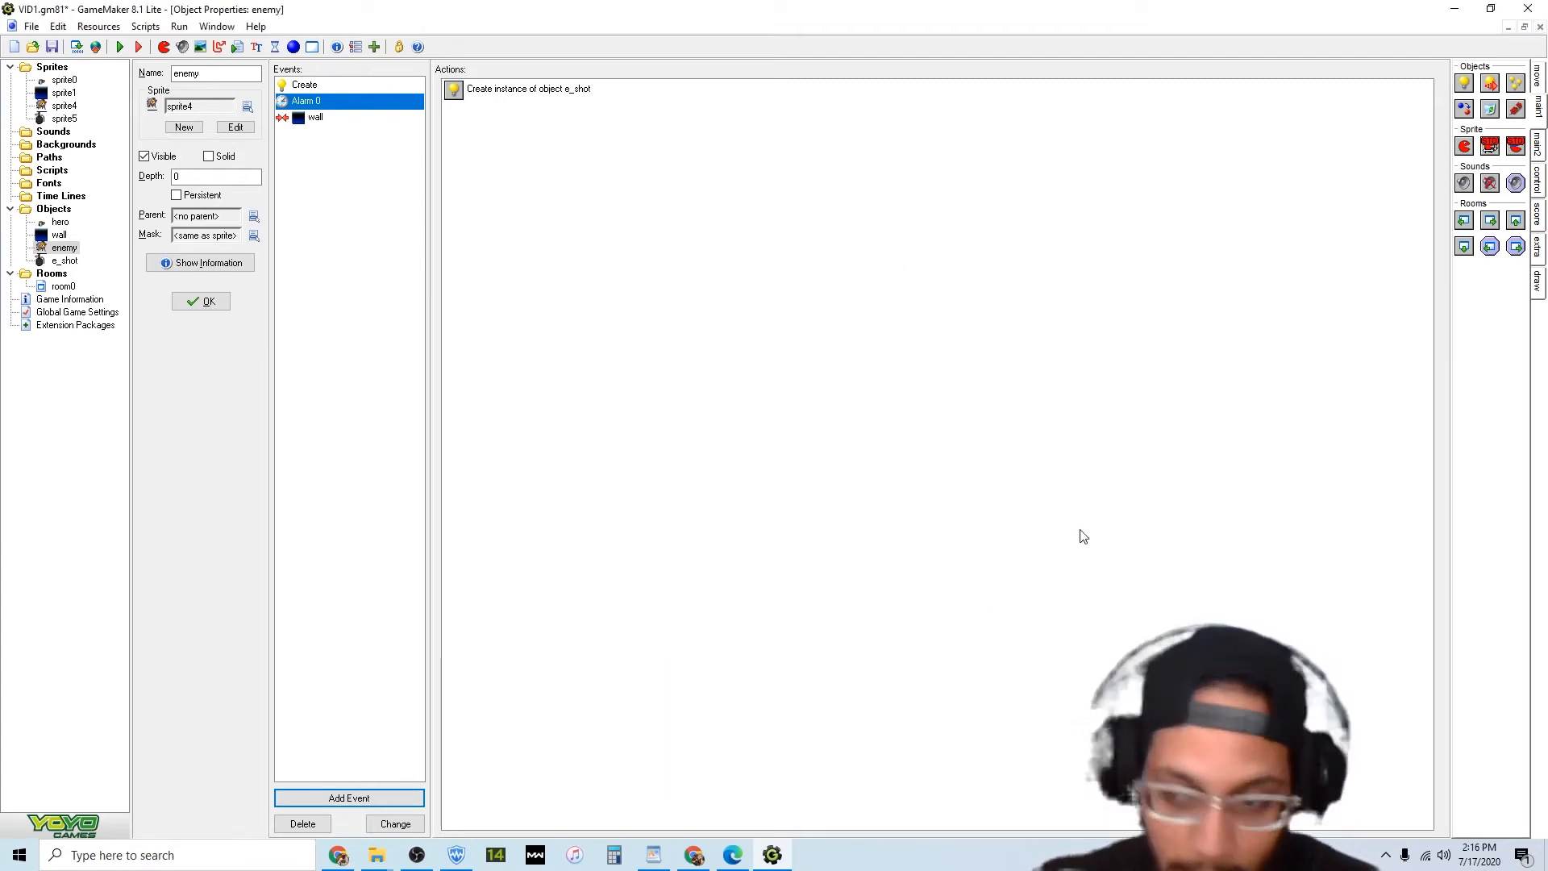
Add a Set Alarm action to the enemy's Alarm 0 event that resets Alarm 0 to 20 steps.
left_click(1538, 155)
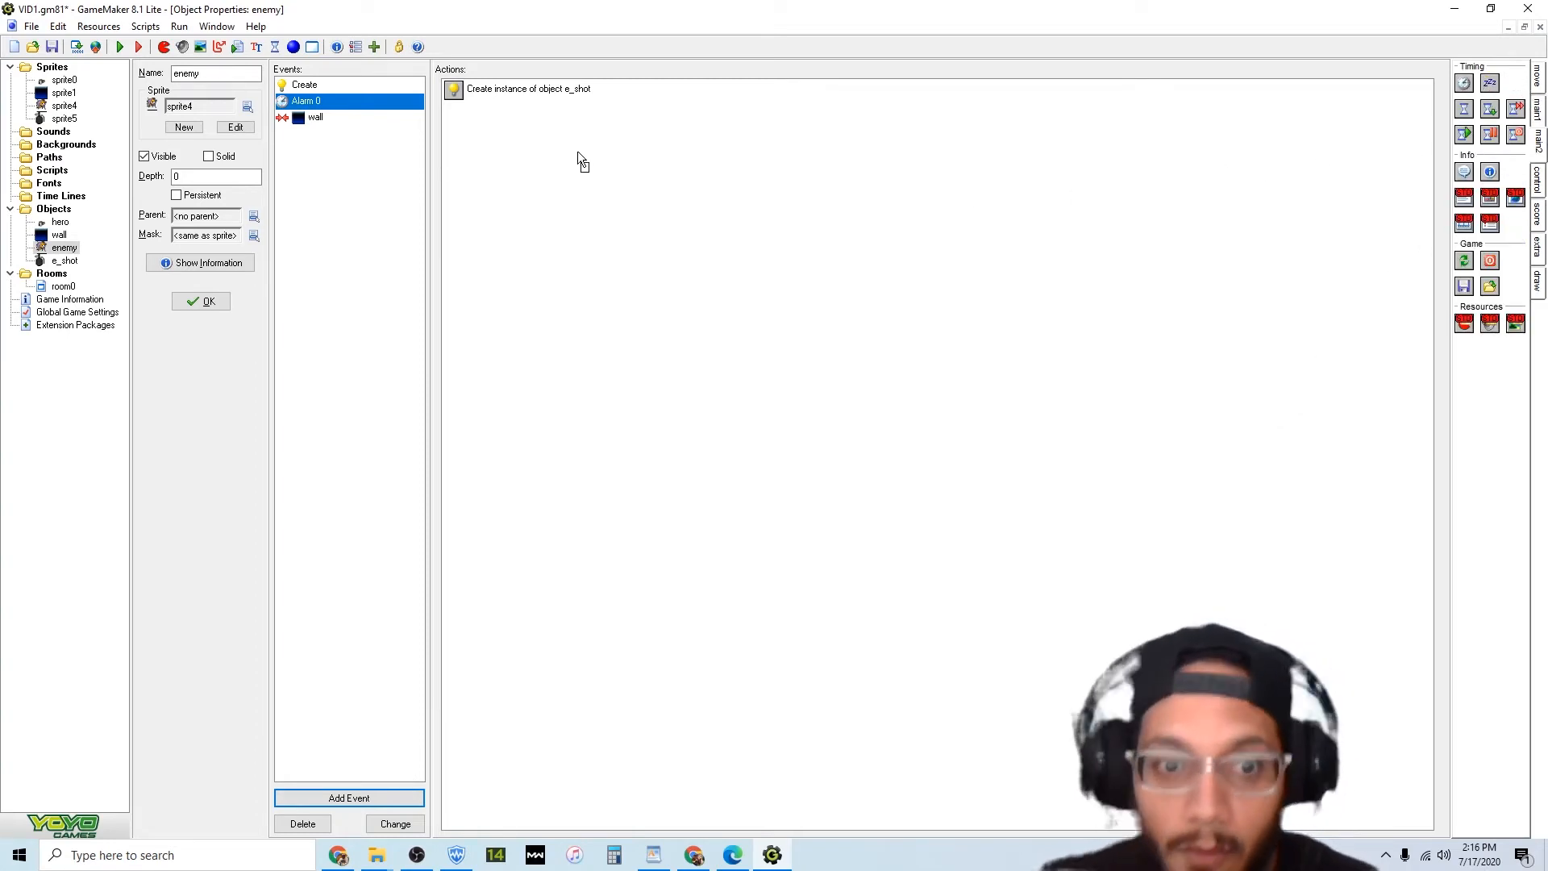
left_click_drag(578, 152, 579, 154)
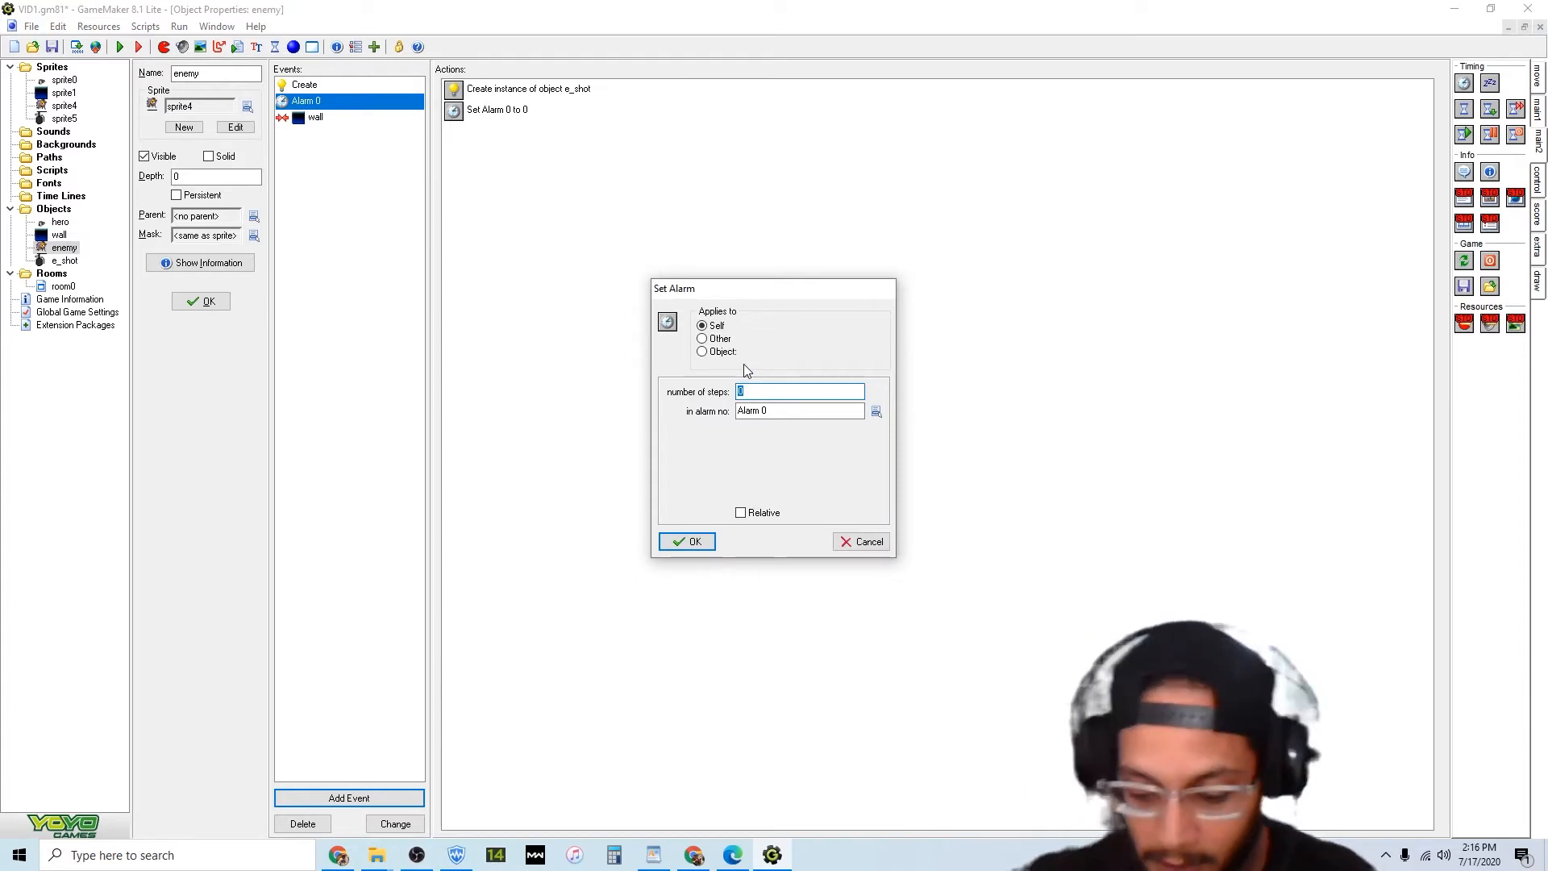
type("20")
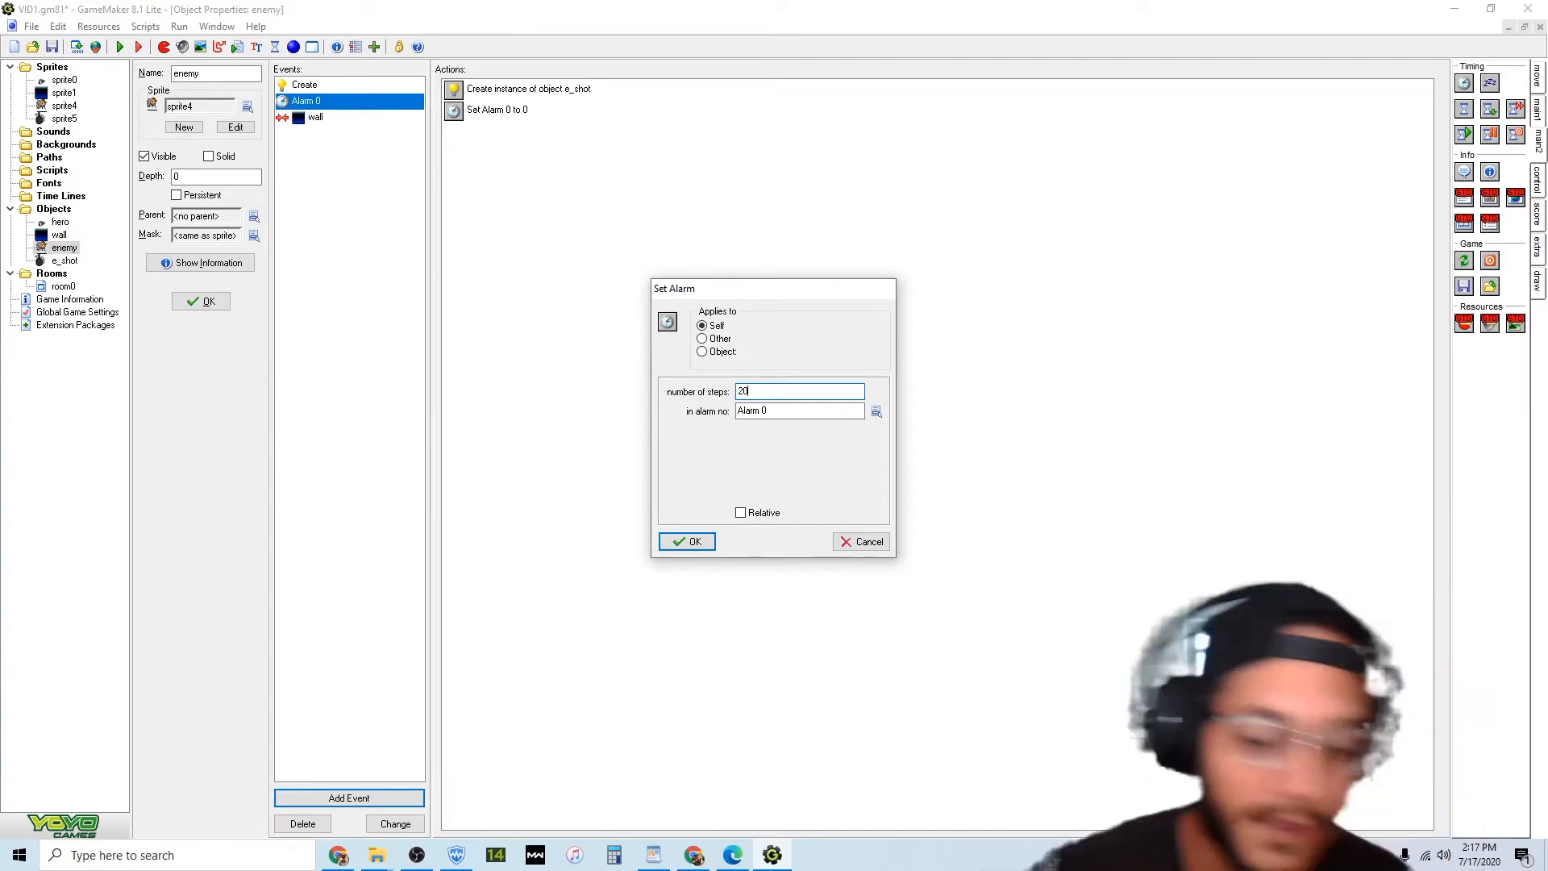
left_click(677, 542)
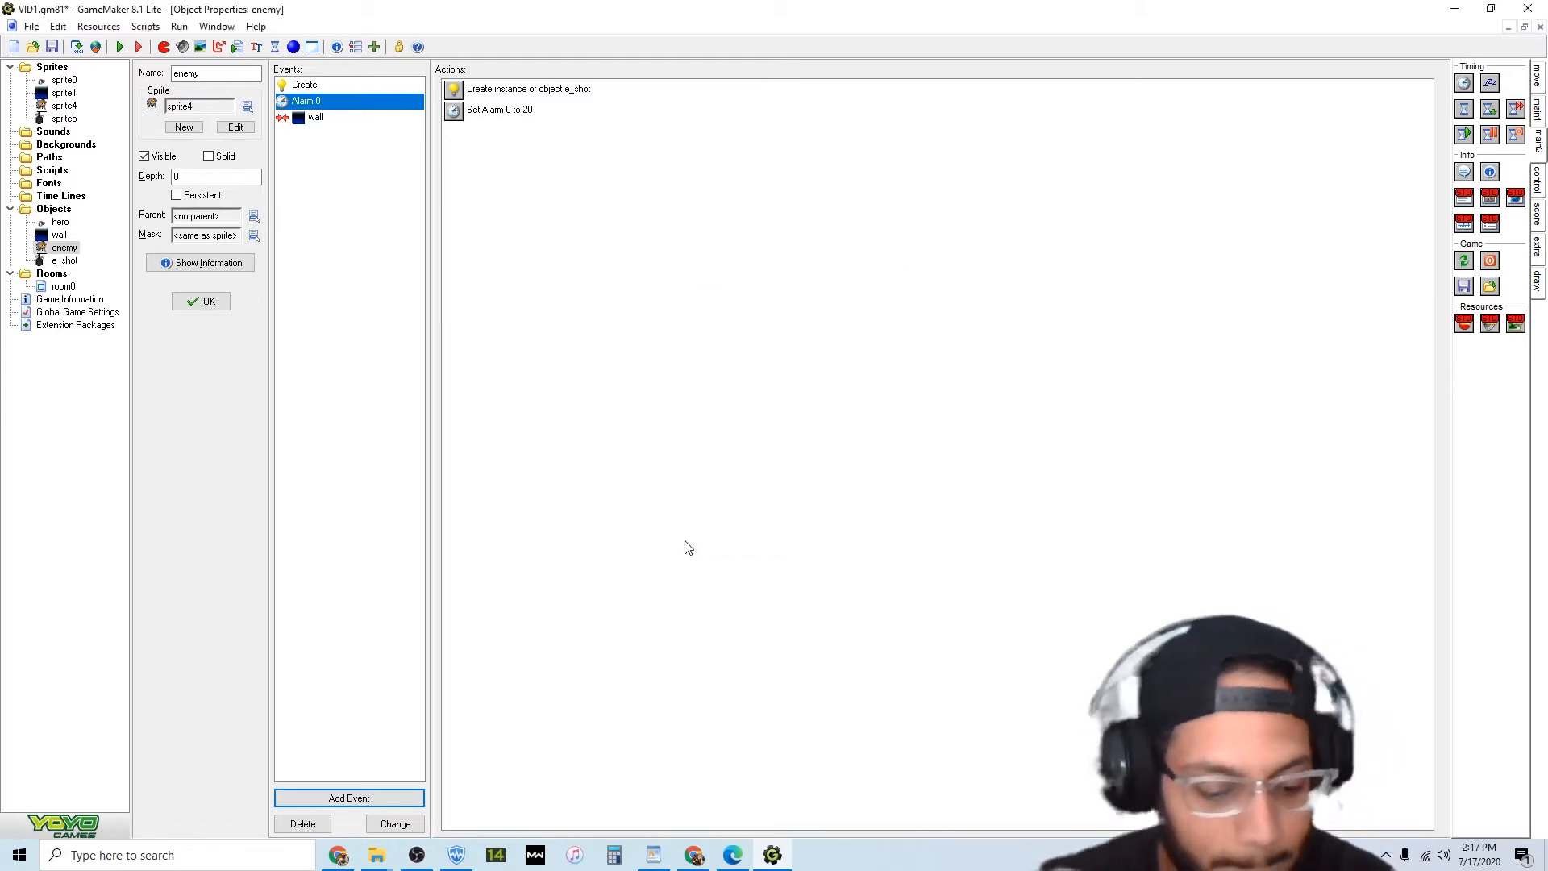
Give e_shot a Create event with a Move Towards action aimed at x hero.x and y hero.y.
left_click(72, 263)
double_click(72, 262)
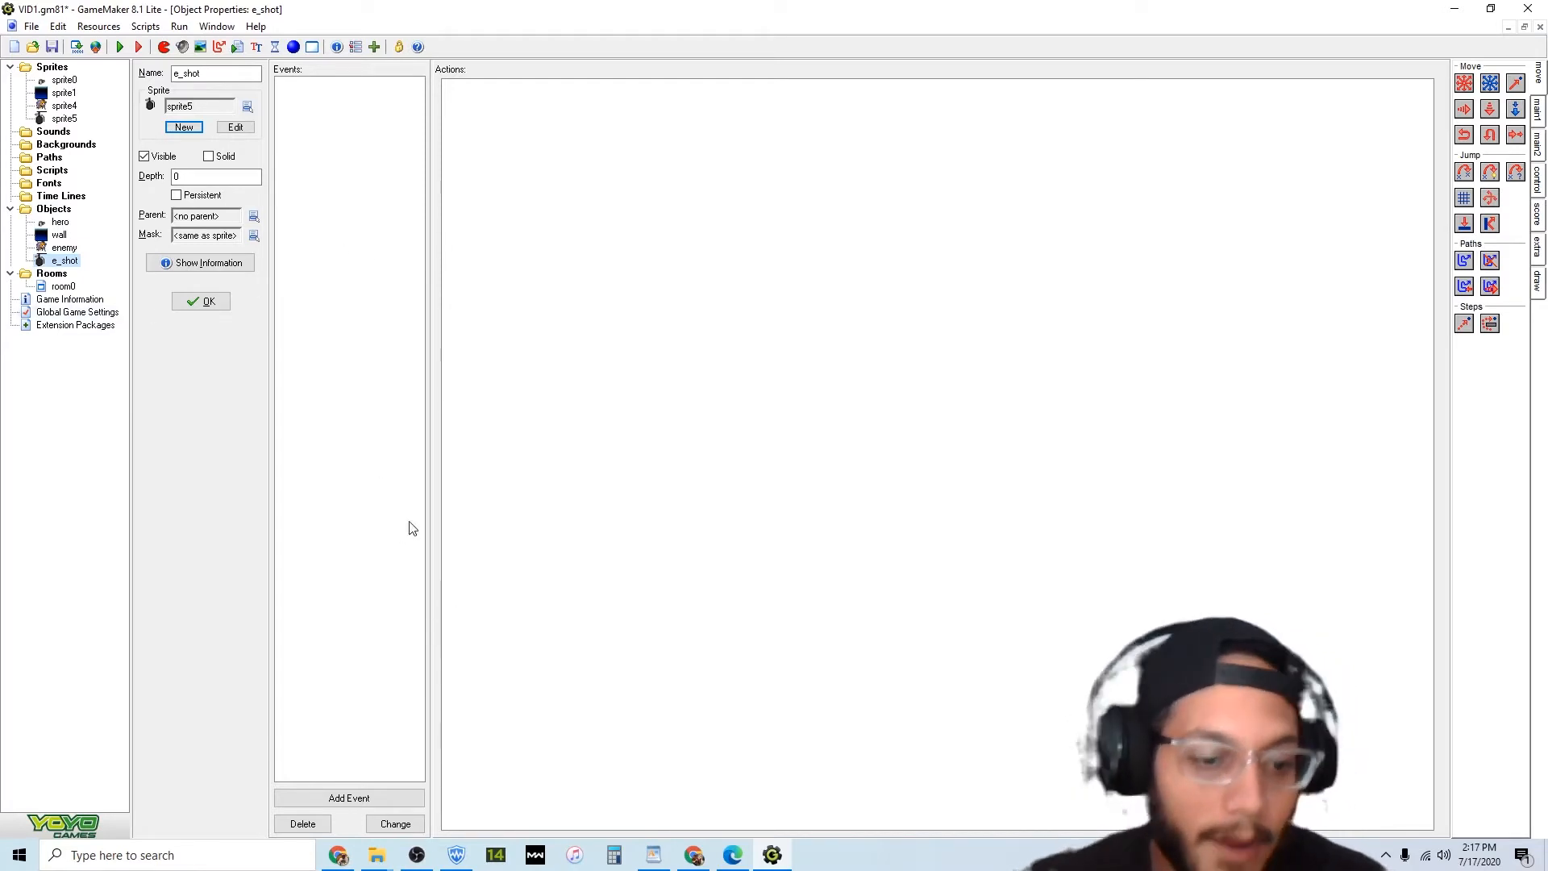
left_click(370, 798)
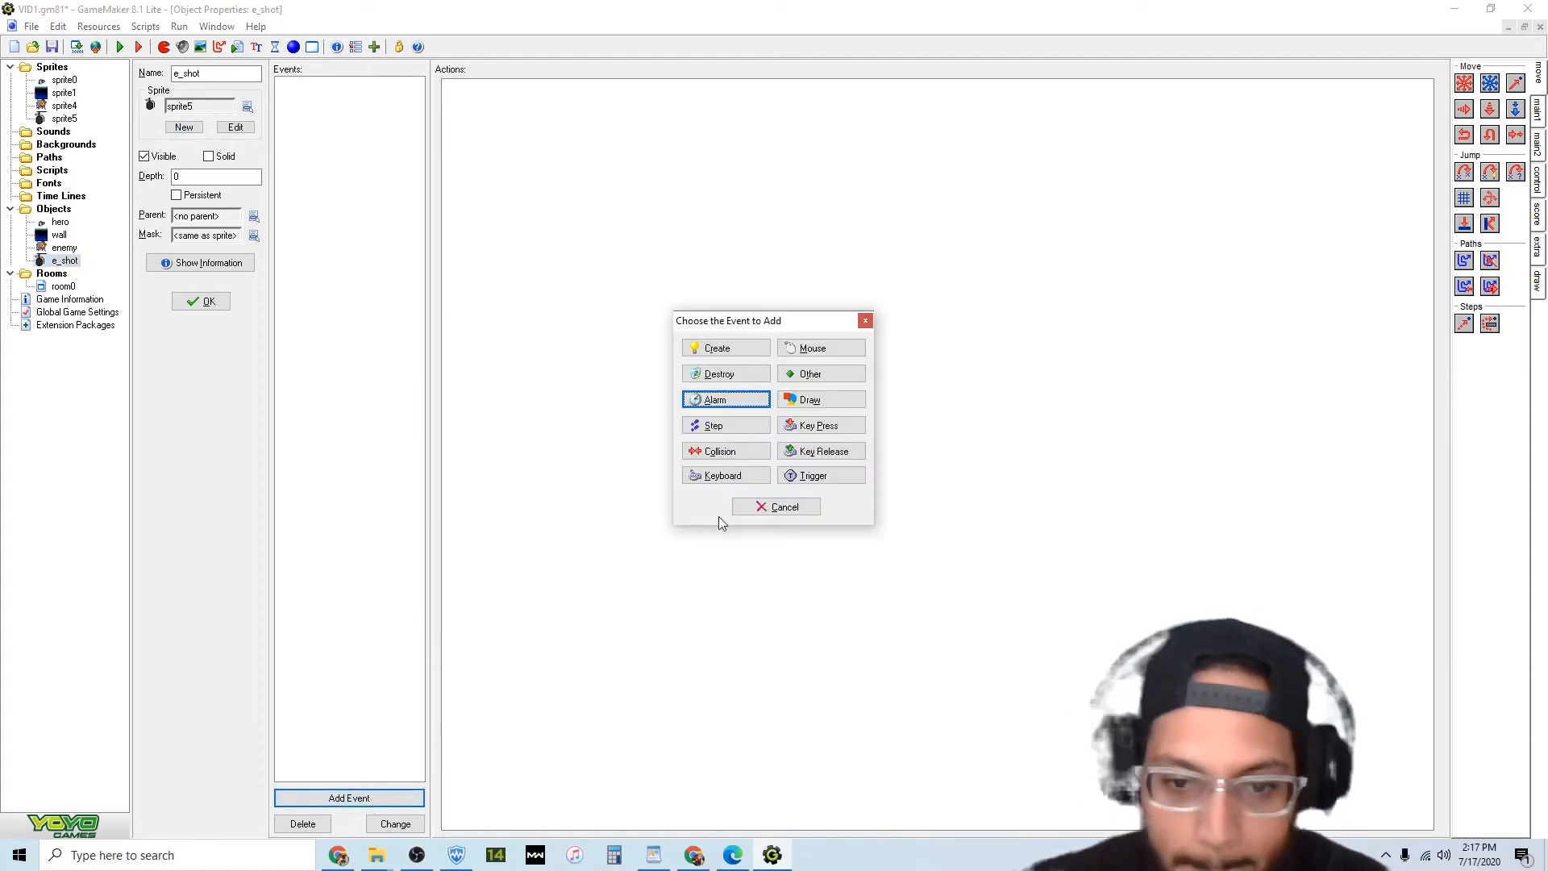
left_click(737, 350)
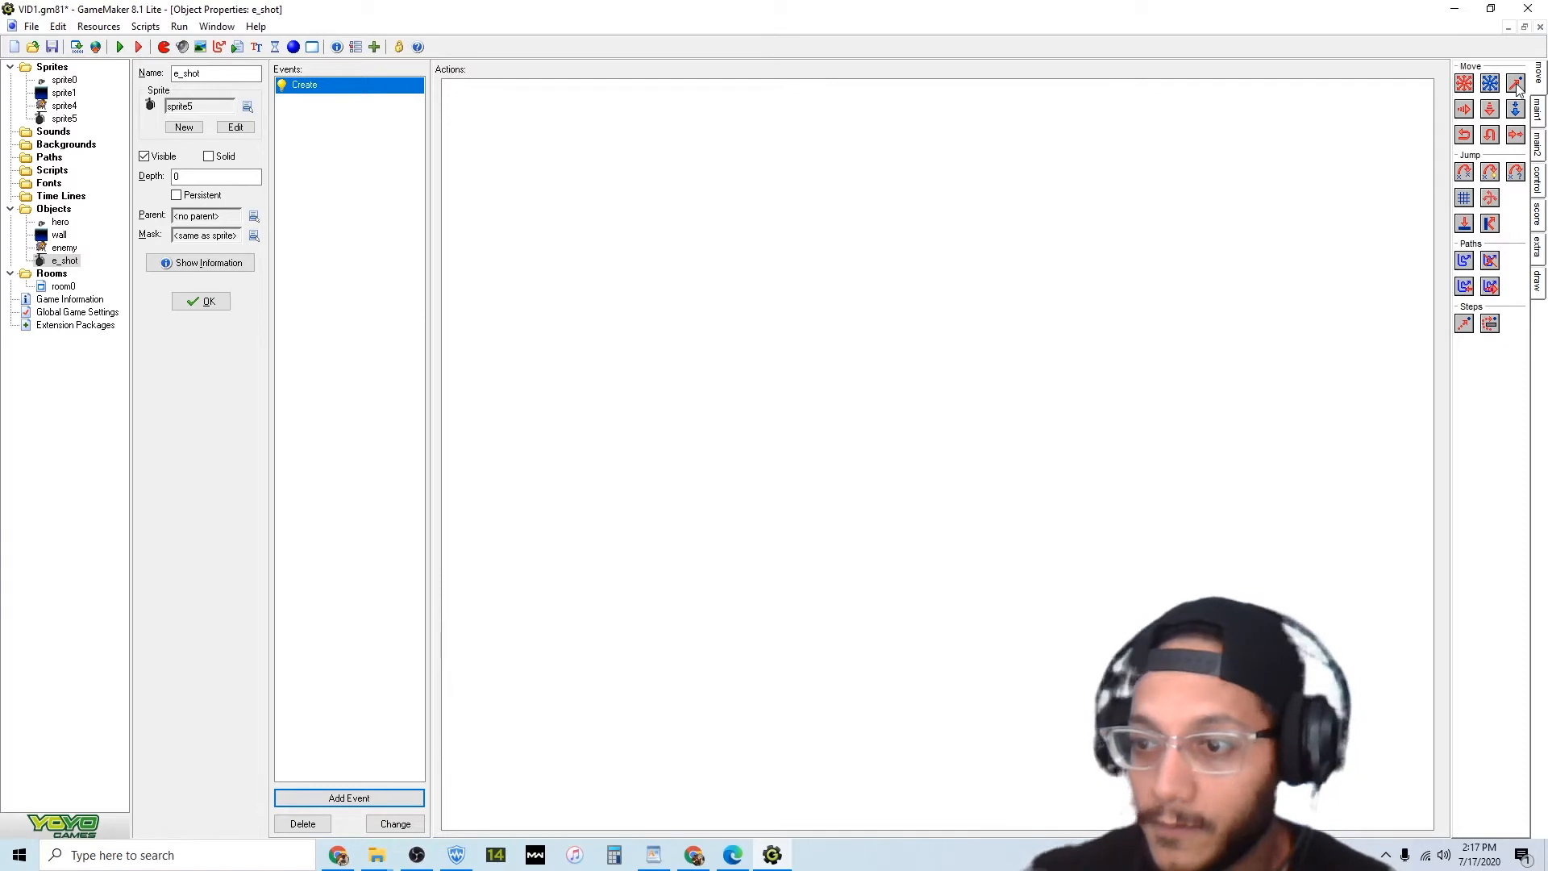
left_click_drag(1517, 88, 830, 236)
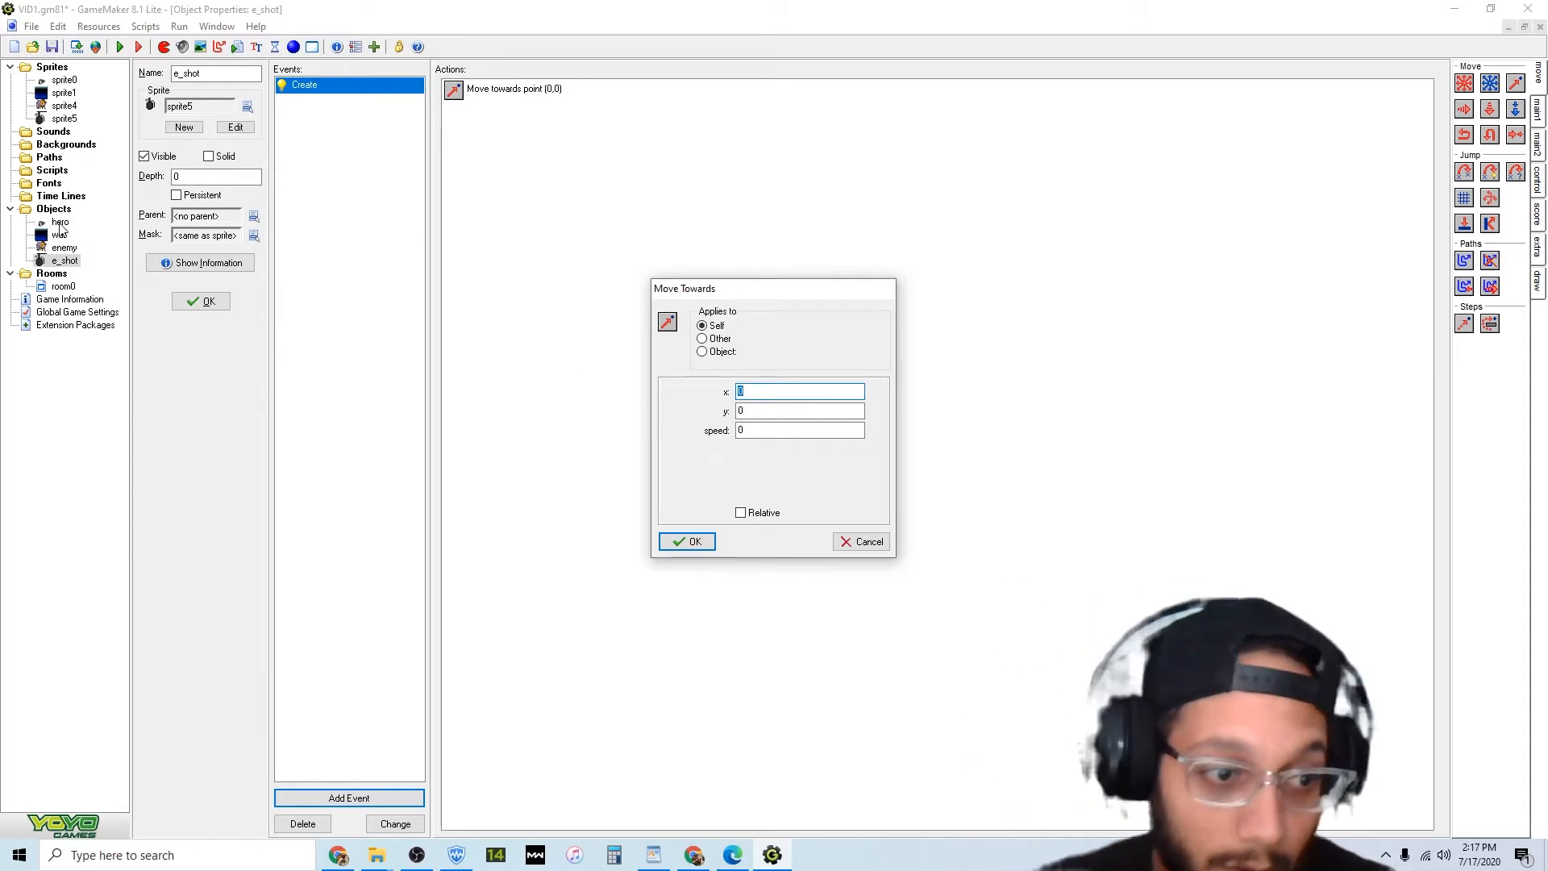
type("hero.x")
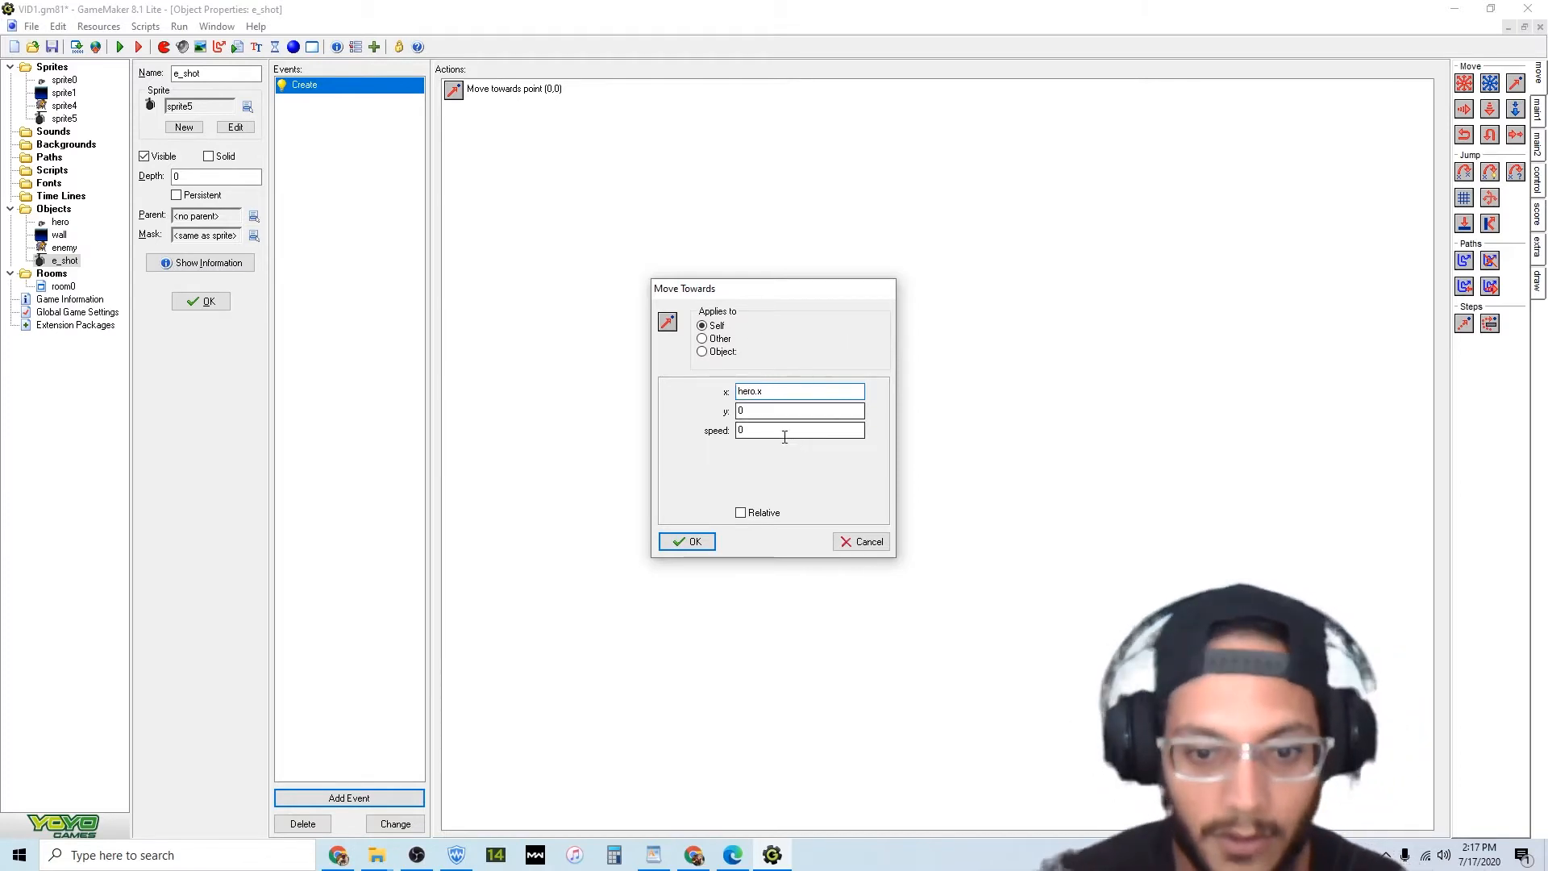
key("Tab")
type("hero")
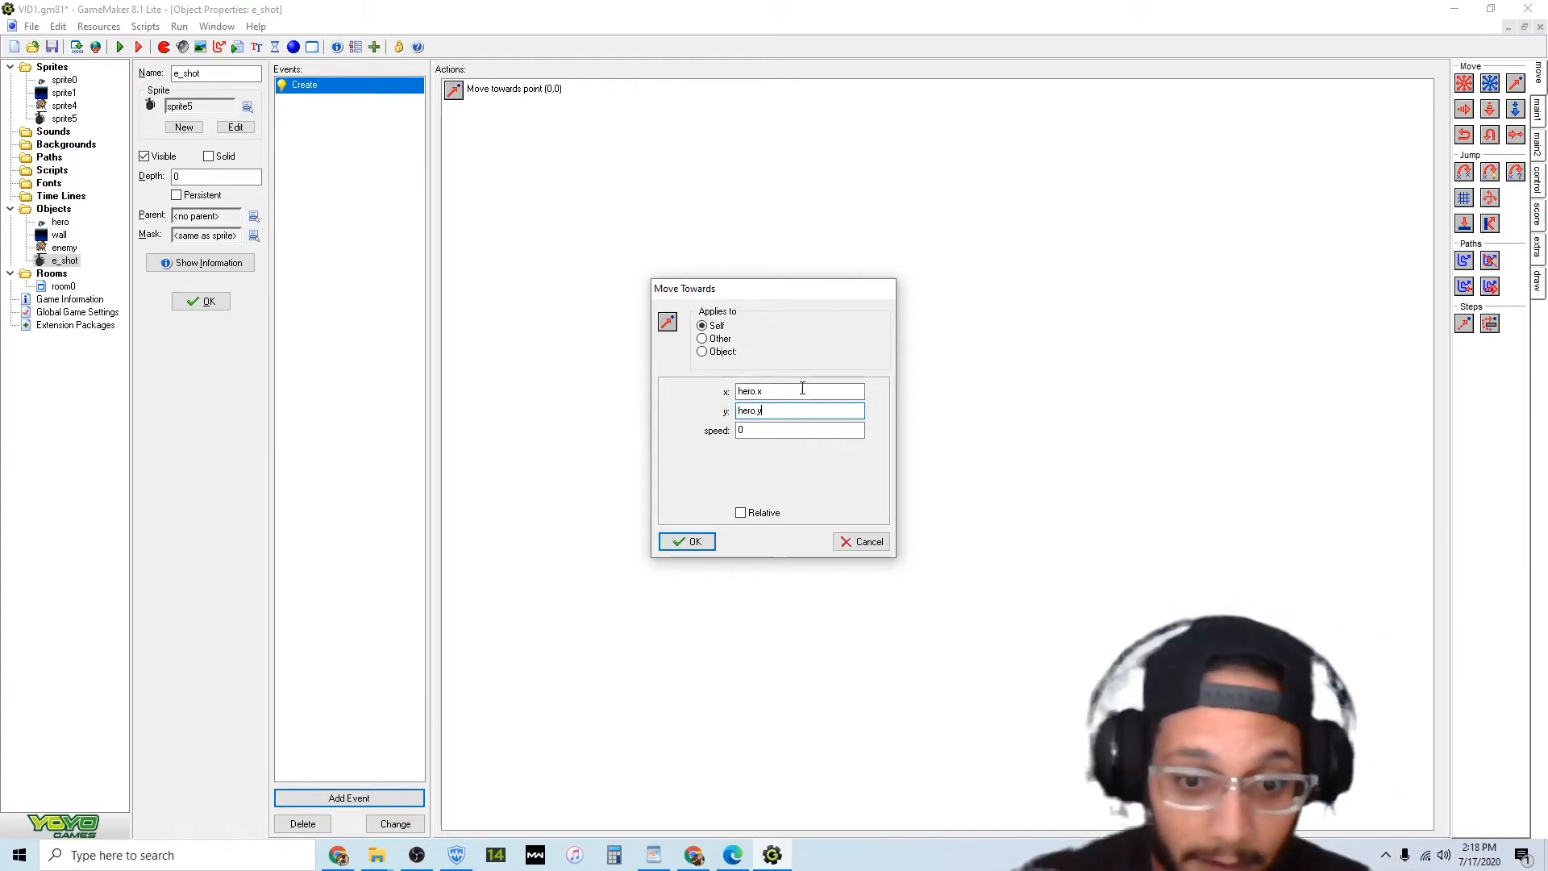
Change the Move Towards target to x player.x and y player.y.
left_click_drag(802, 391, 655, 387)
type("player")
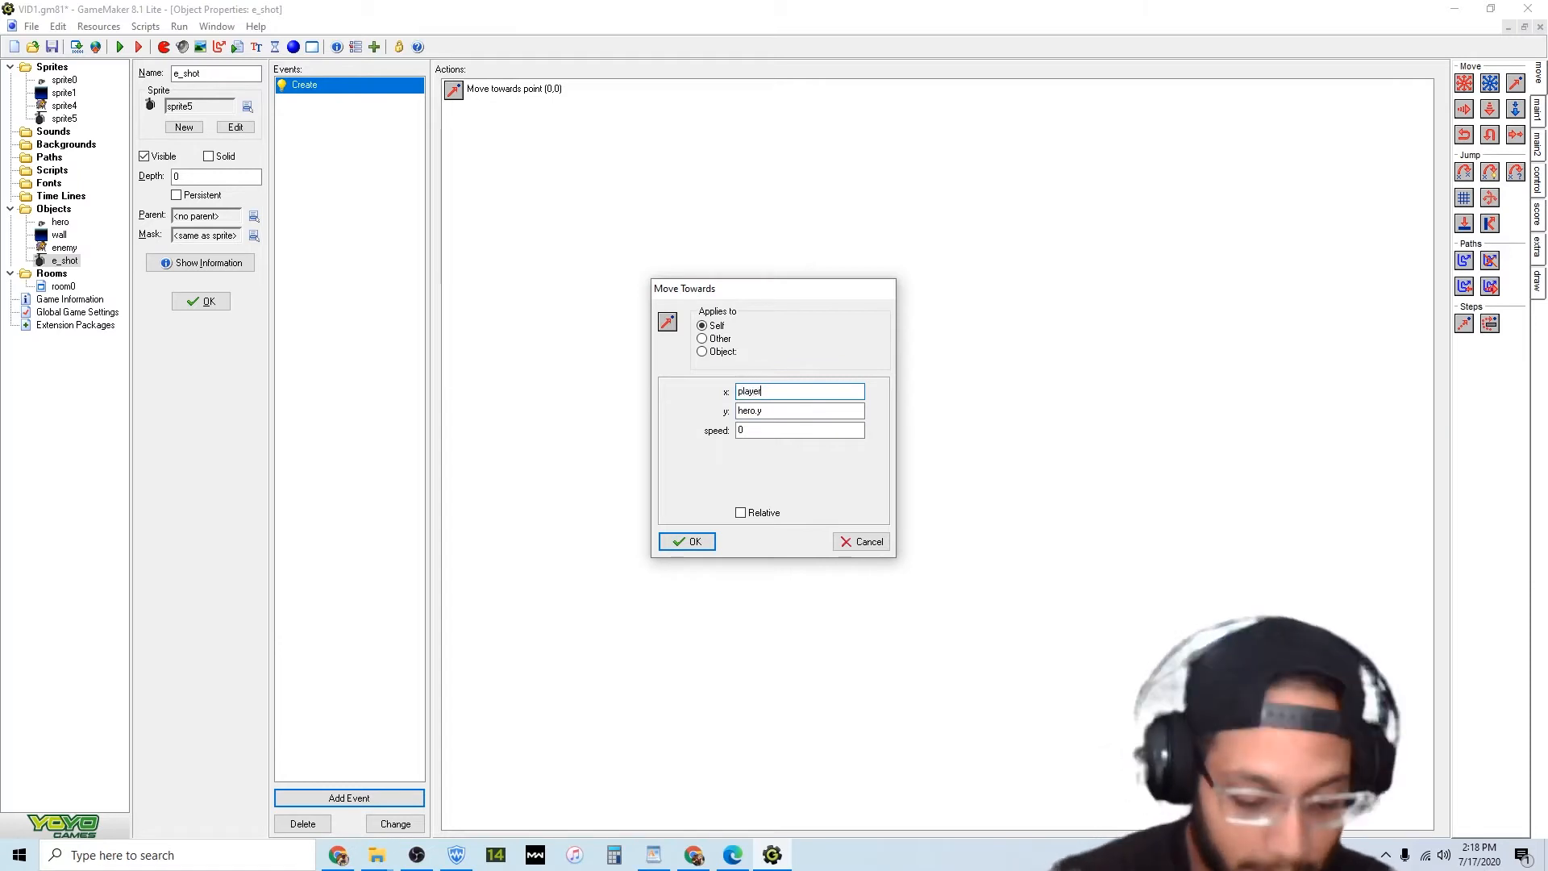
type(".x")
left_click_drag(861, 411, 581, 401)
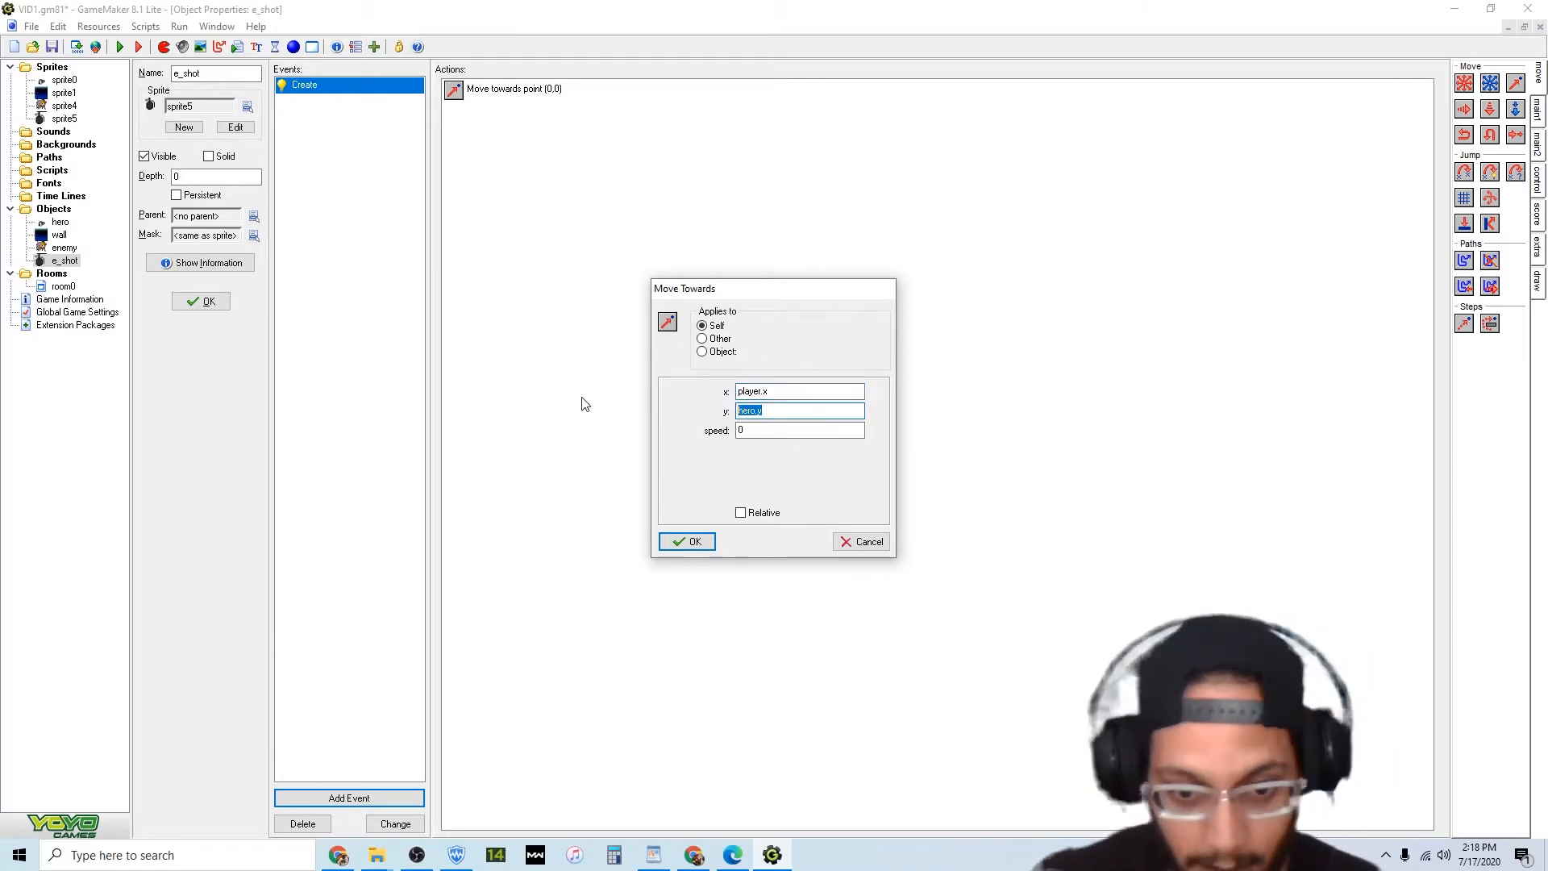
type("player.")
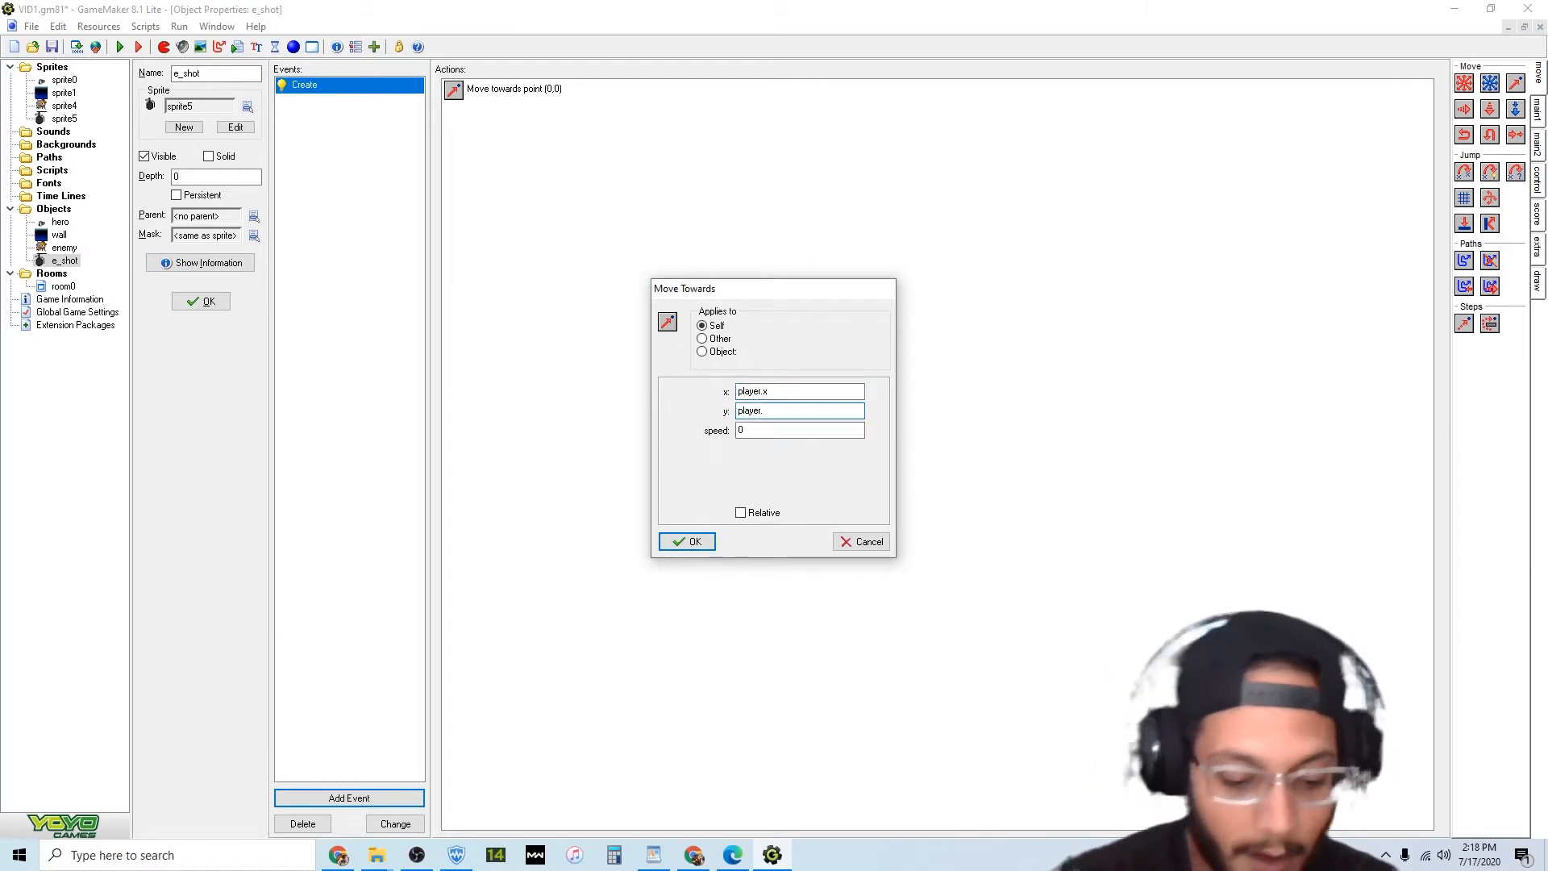
type("y")
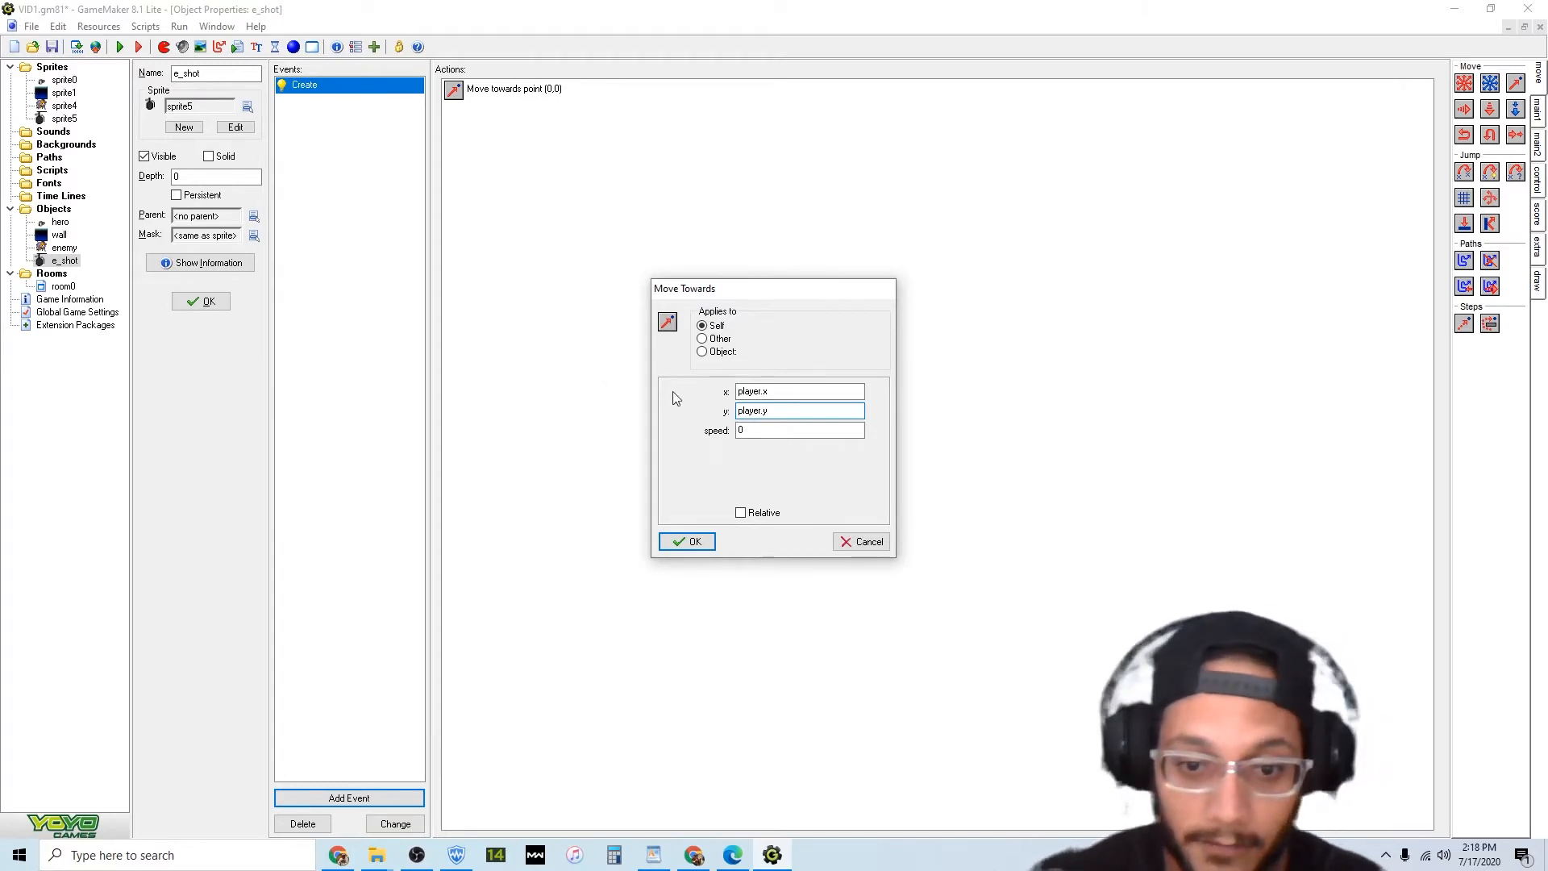
Set the Move Towards action to x hero.x, y hero.y and speed 10, and test-run the game with room0.
left_click_drag(859, 391, 690, 382)
type("hero")
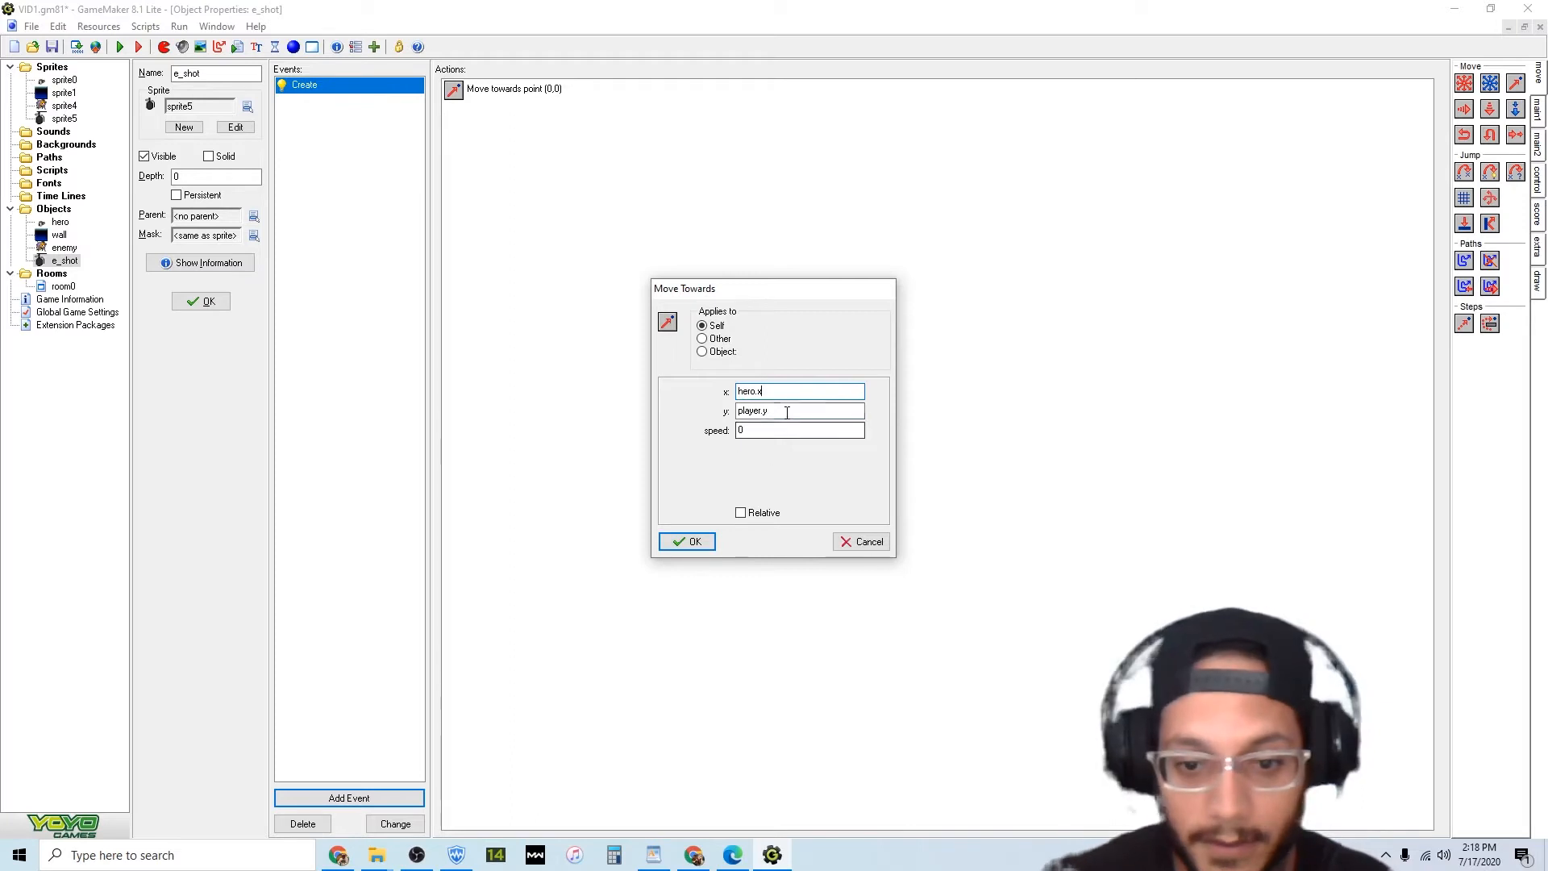
left_click_drag(791, 411, 552, 412)
type("hero")
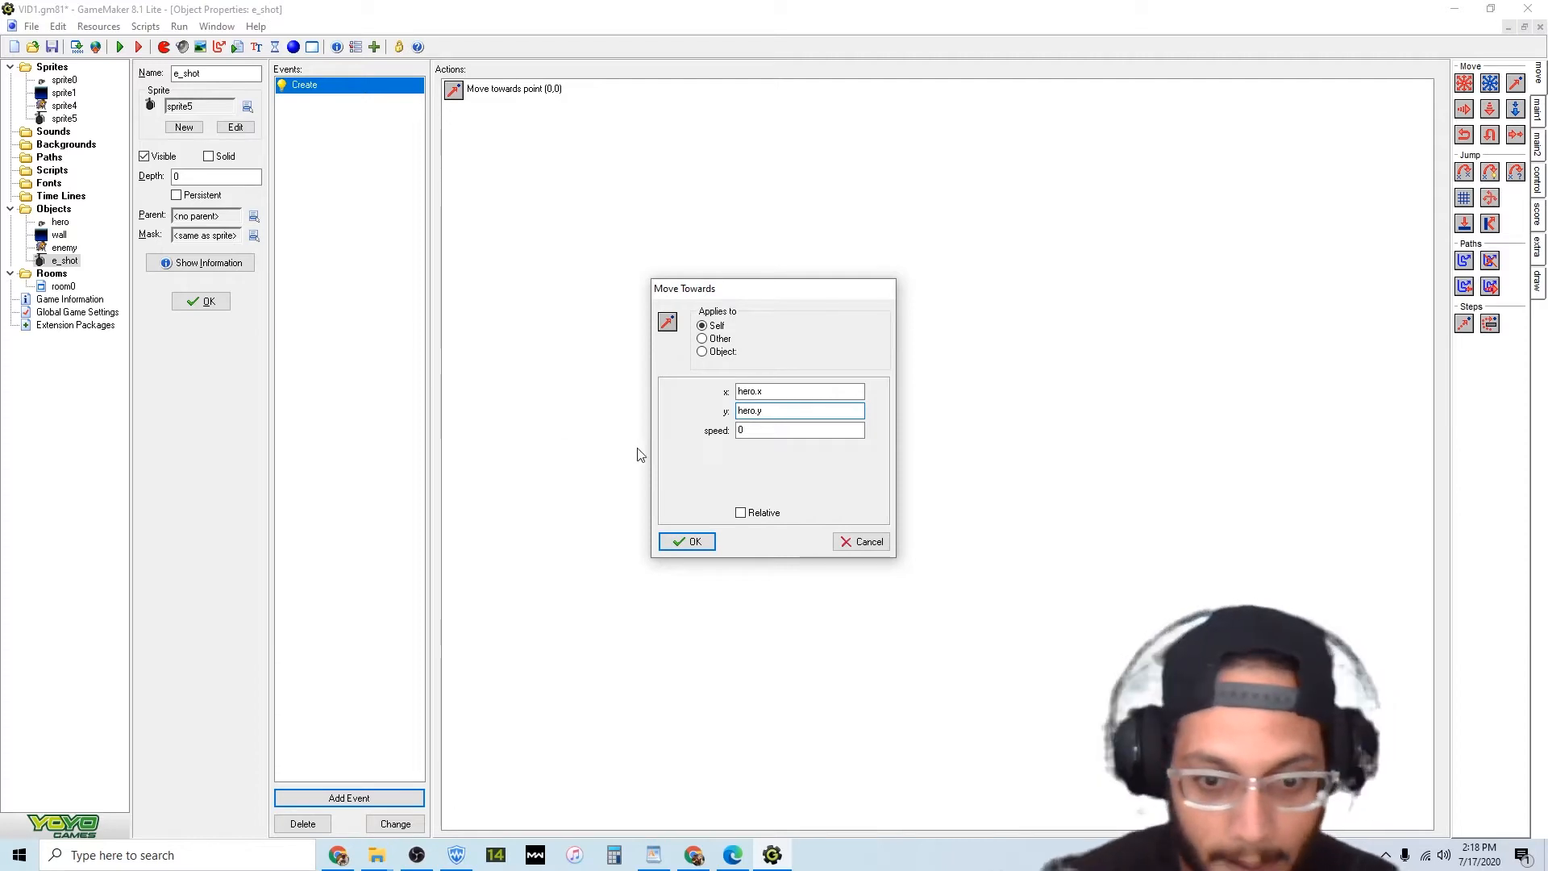
key("Tab")
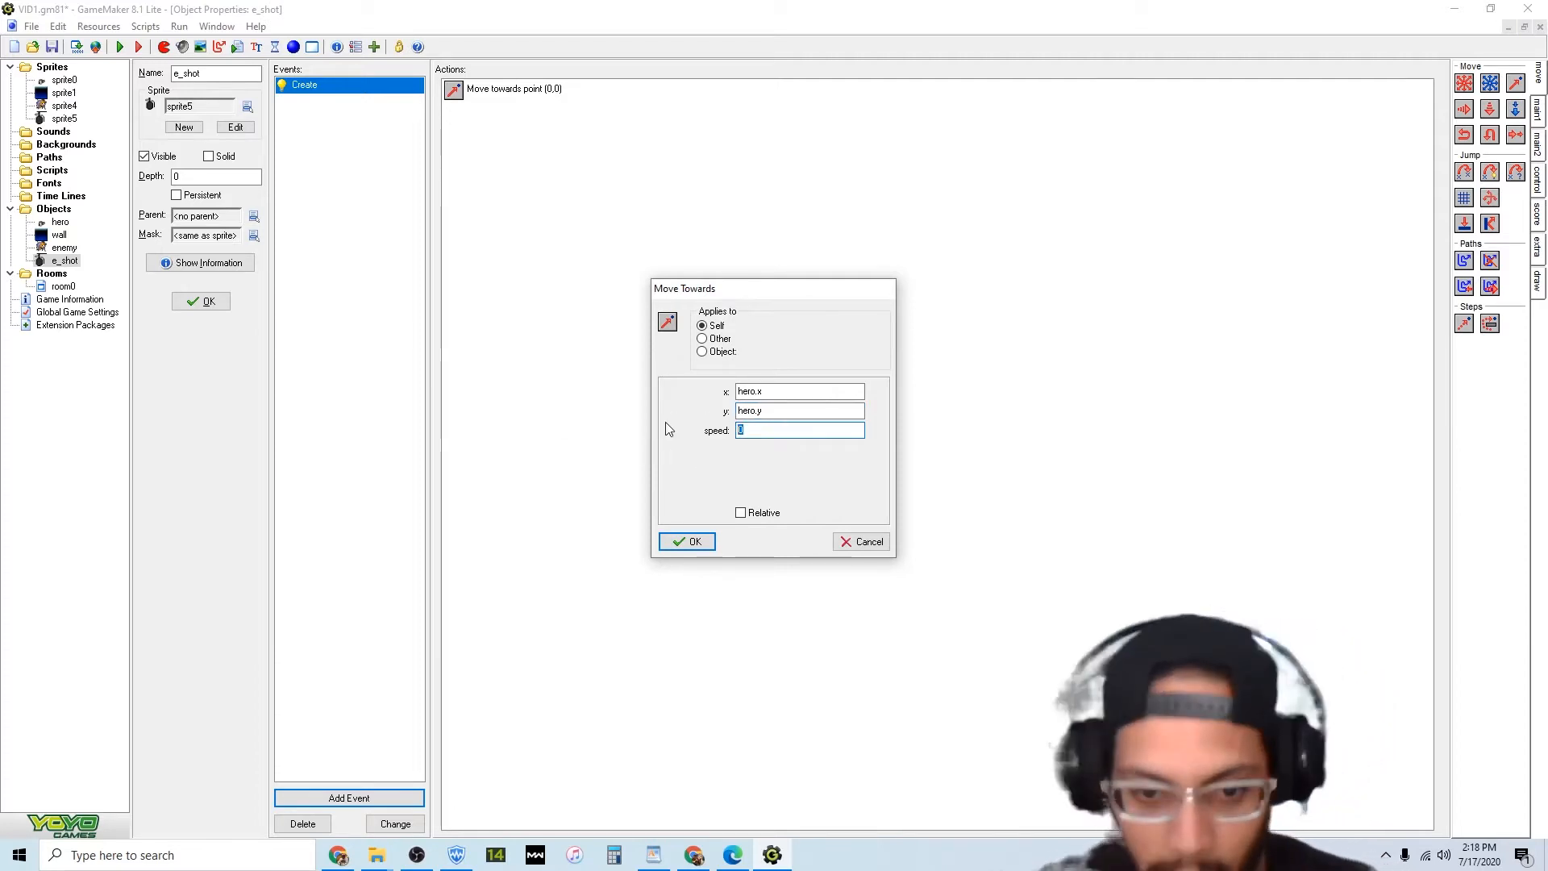
type("10")
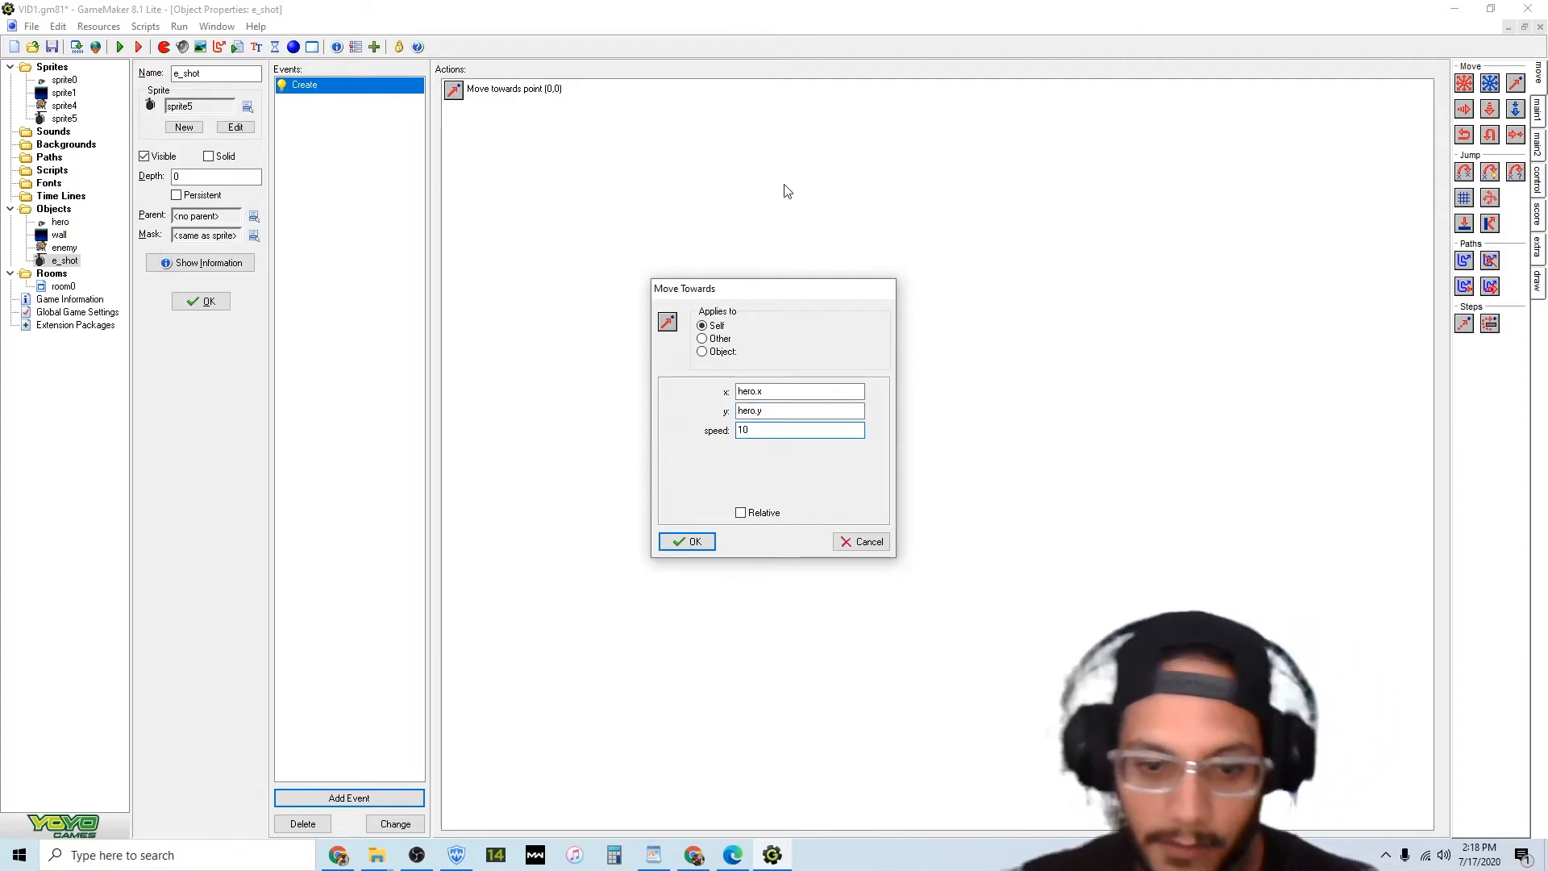
left_click(687, 542)
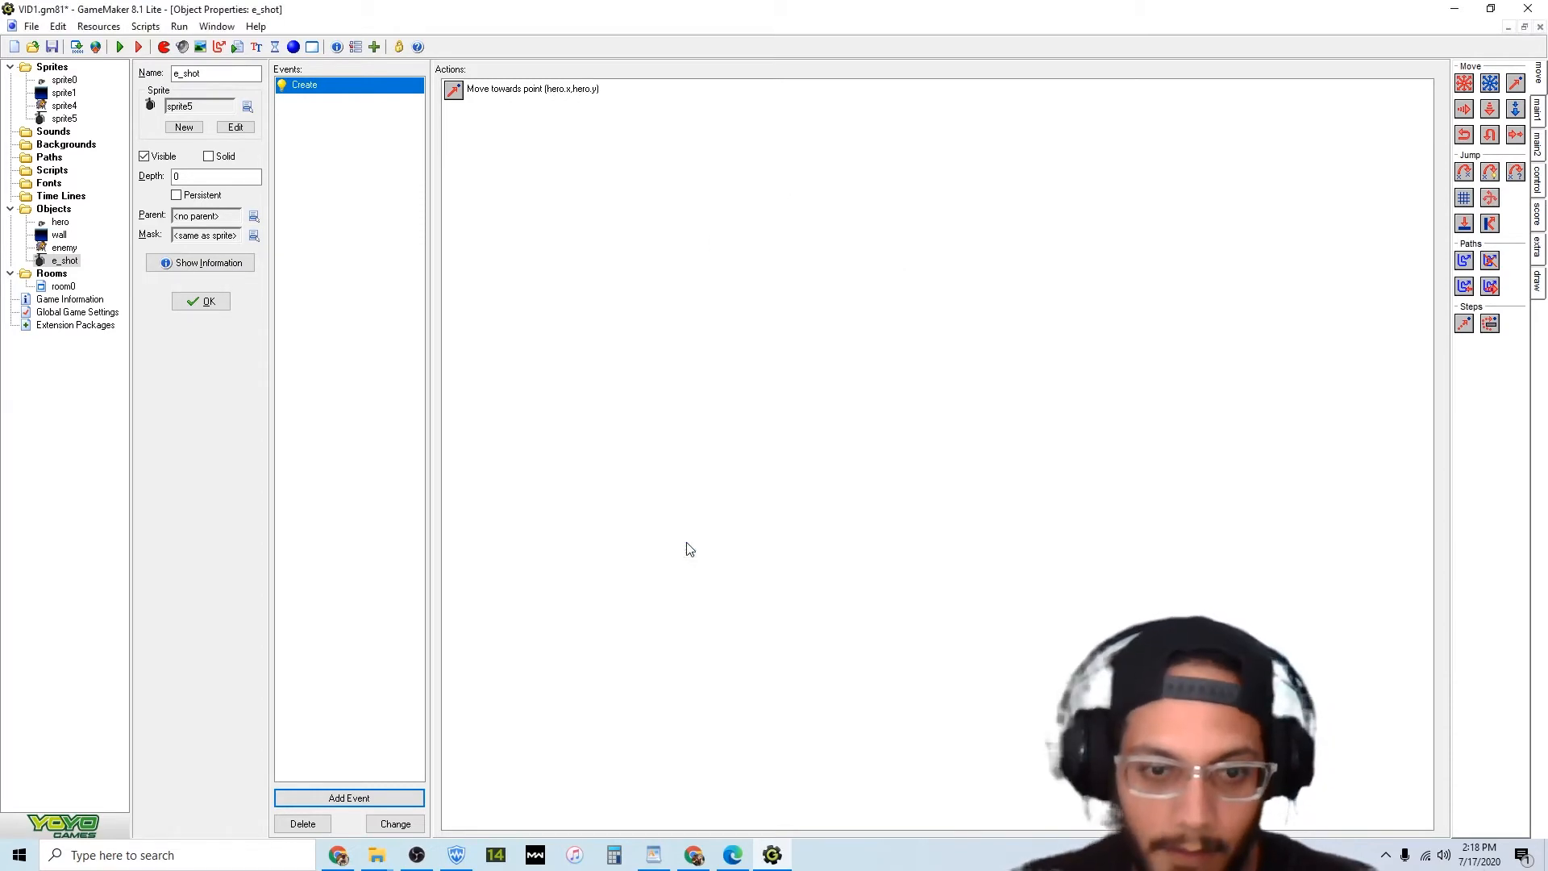
double_click(58, 287)
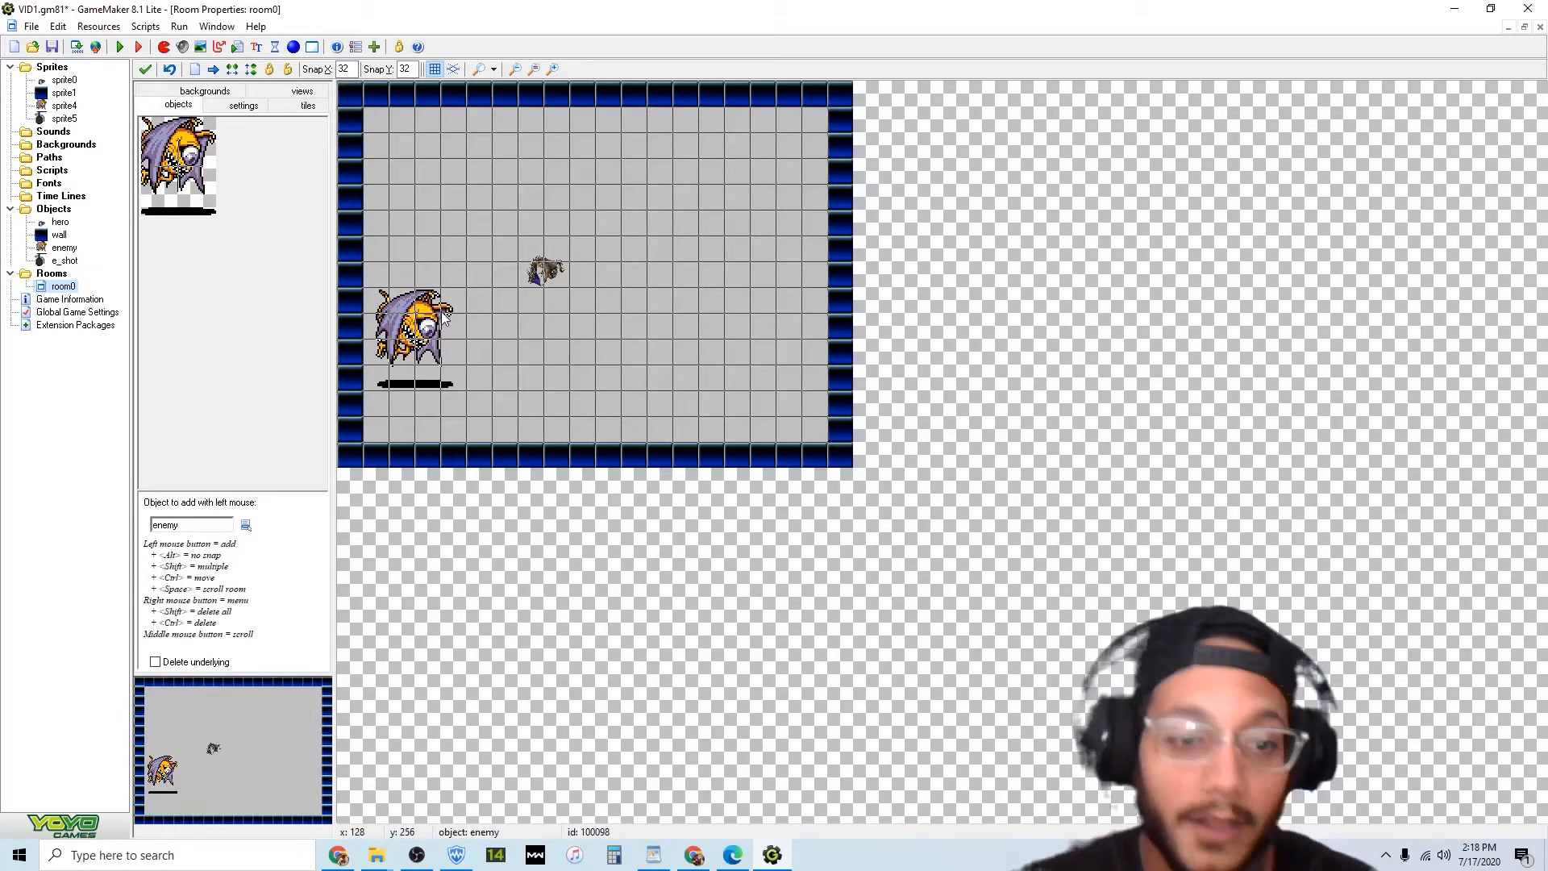
left_click(121, 47)
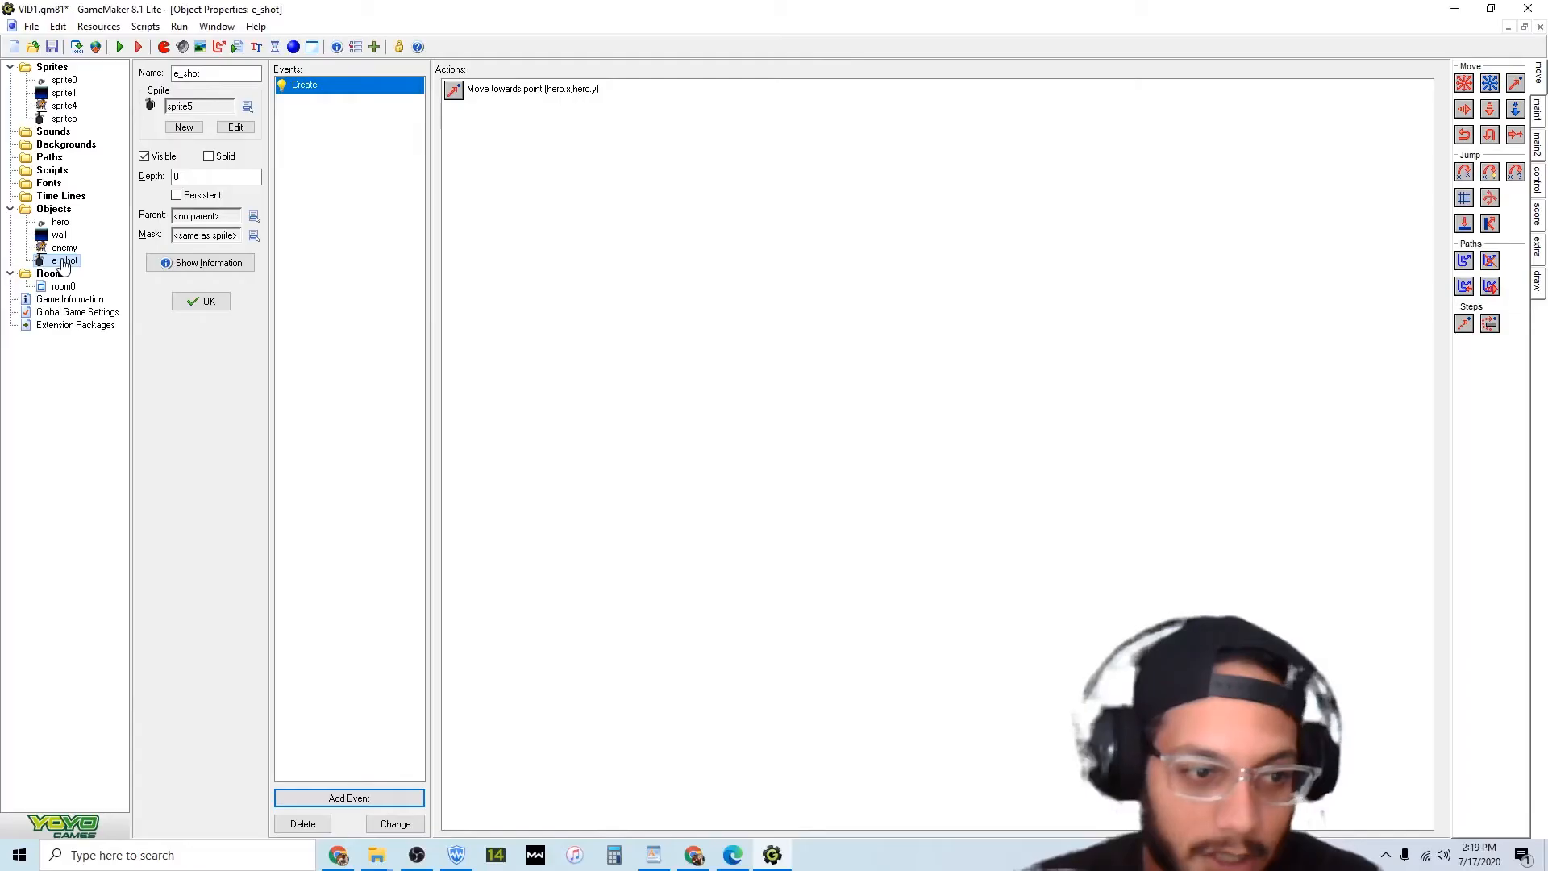
Add a collision event with hero to e_shot that destroys the shot itself.
left_click(361, 795)
left_click(732, 454)
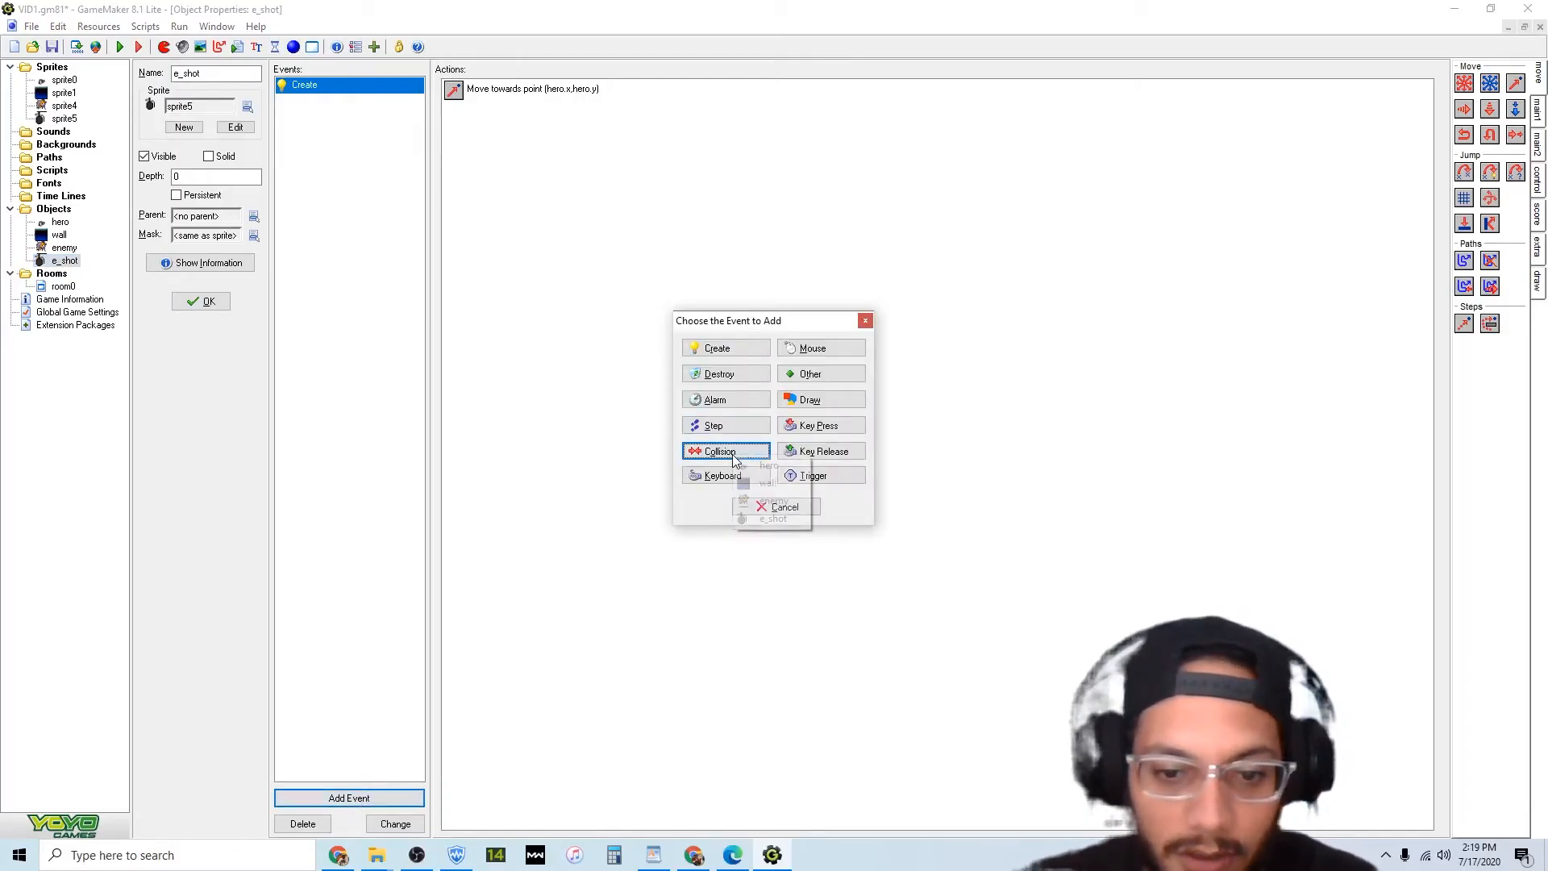
left_click(756, 466)
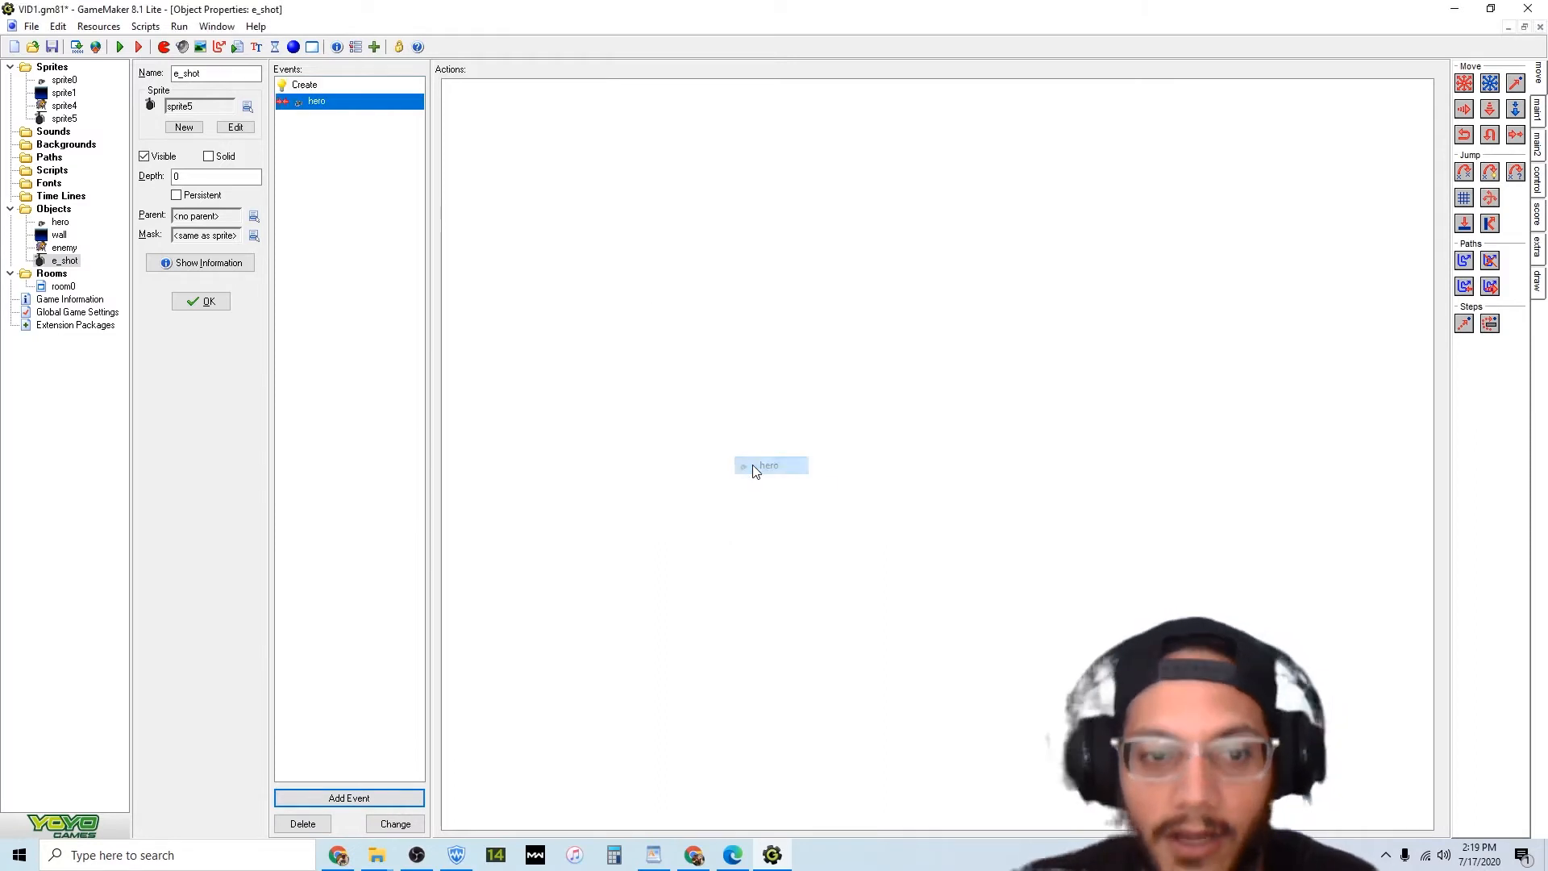
left_click(1538, 112)
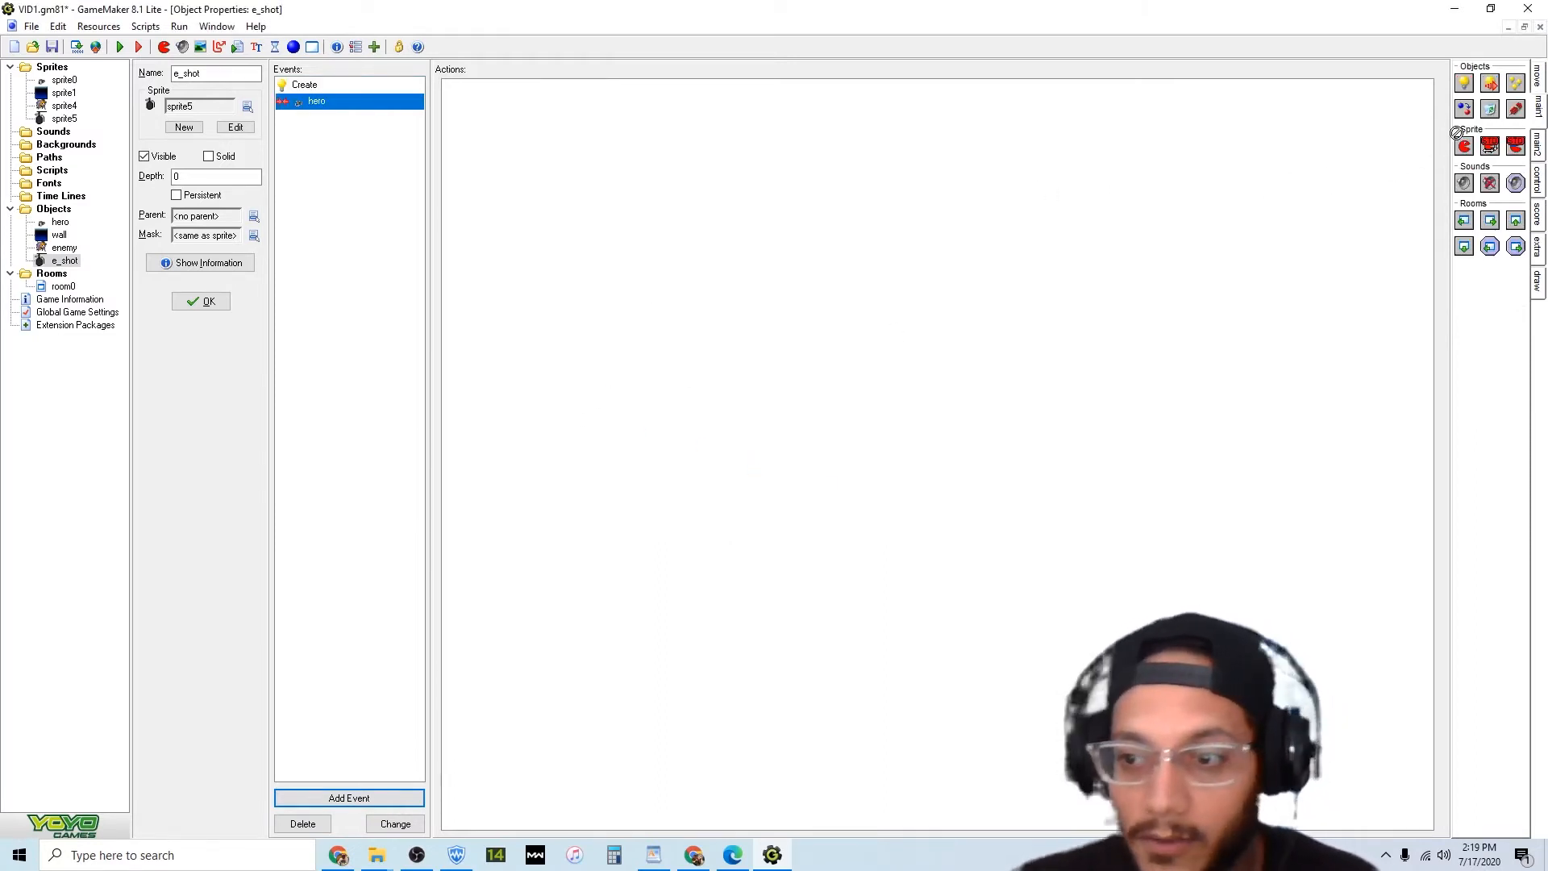
left_click_drag(1493, 114, 1076, 178)
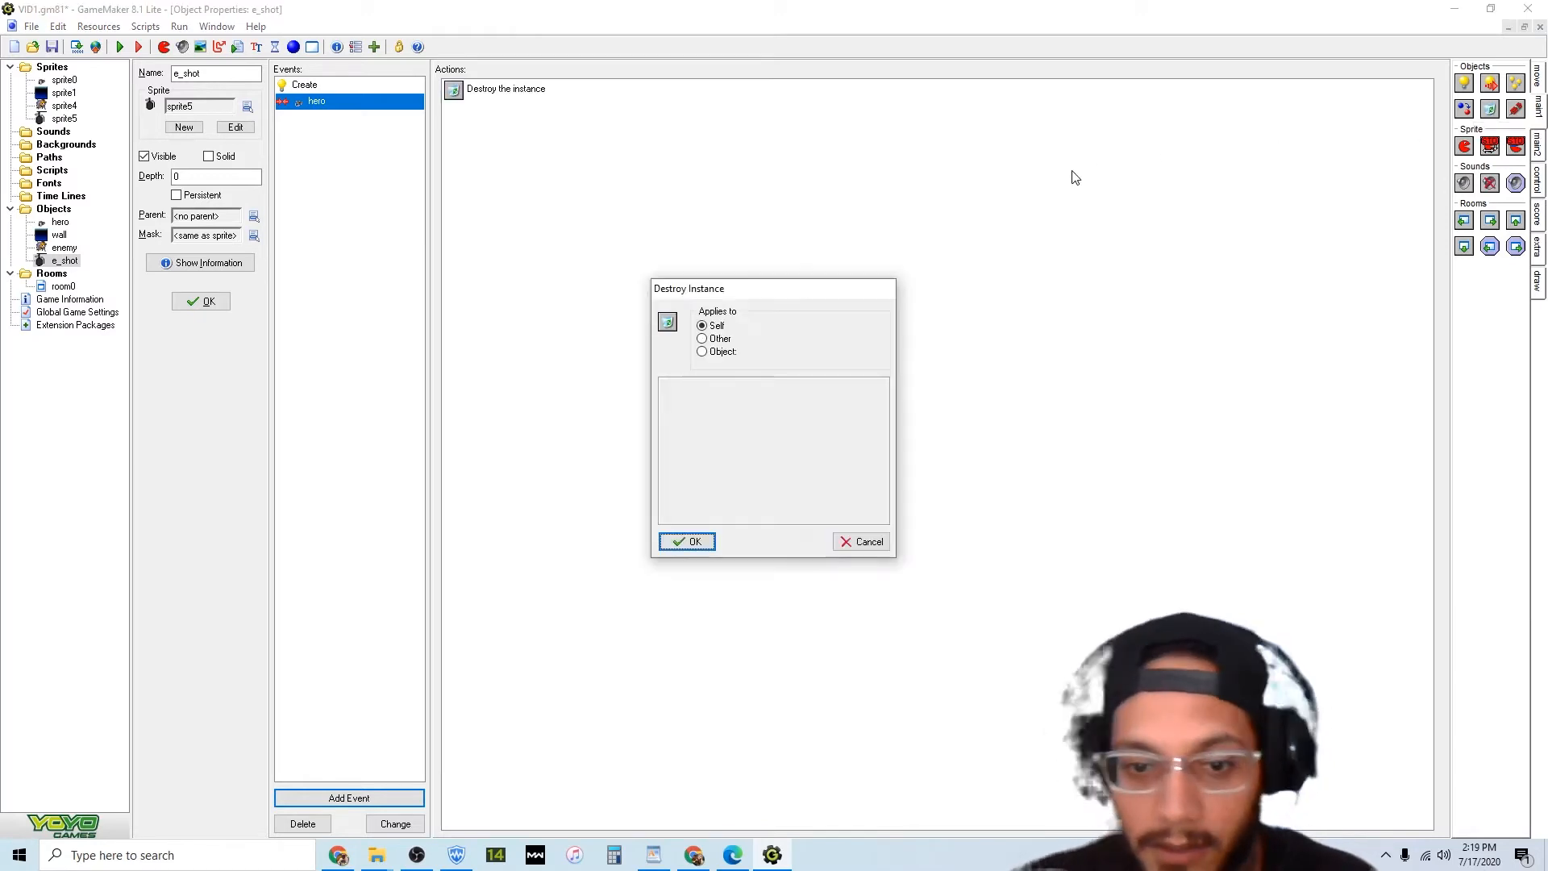
left_click(687, 541)
Add a collision event with wall to e_shot that destroys the shot itself, and test-run the game.
left_click(349, 798)
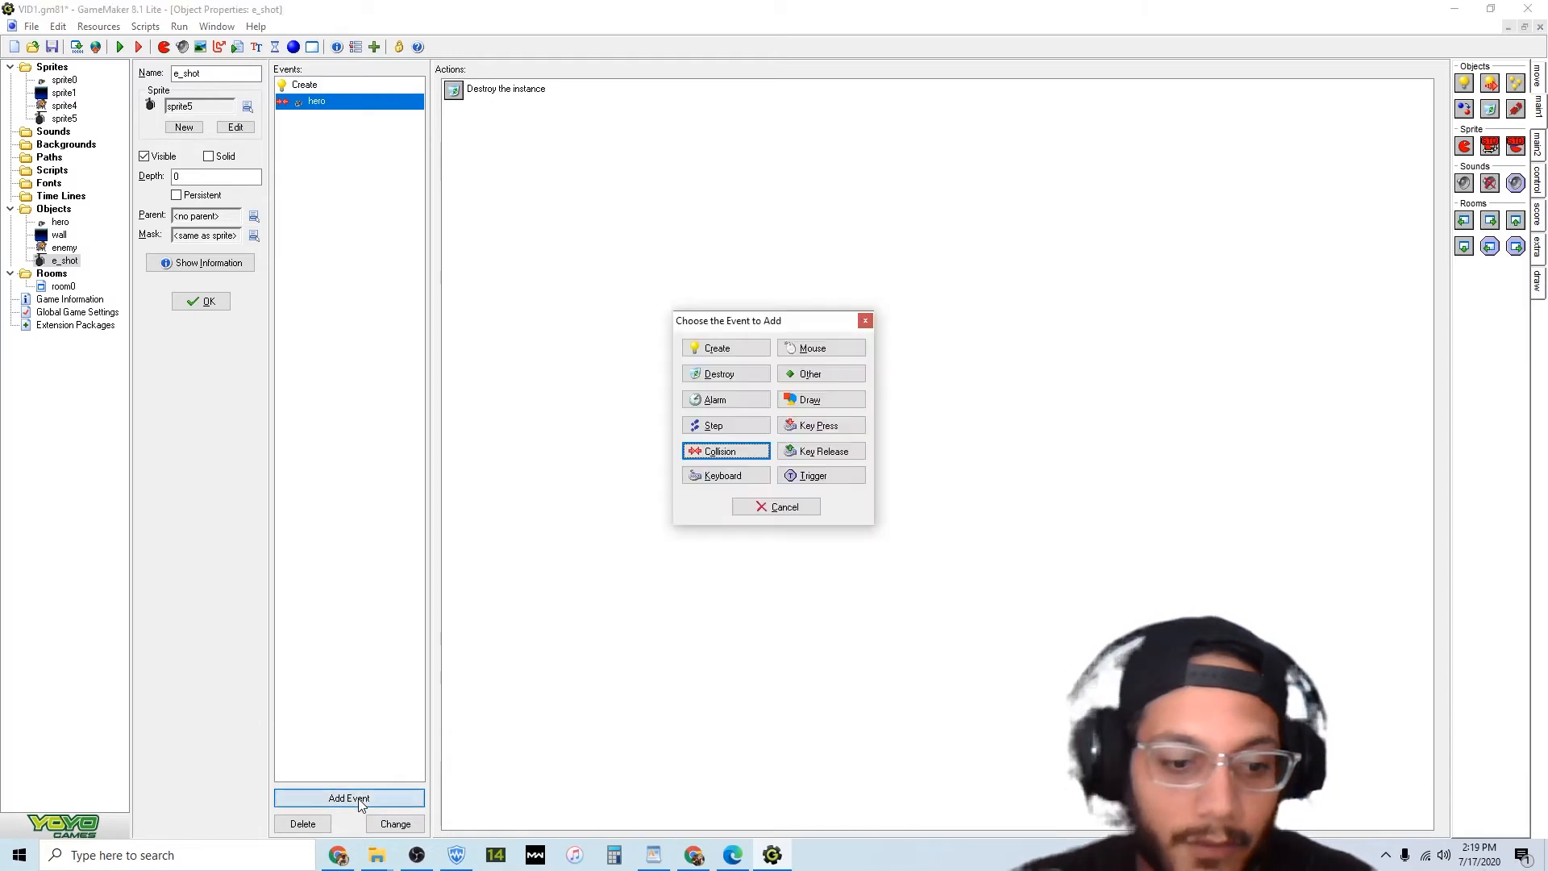
left_click(746, 453)
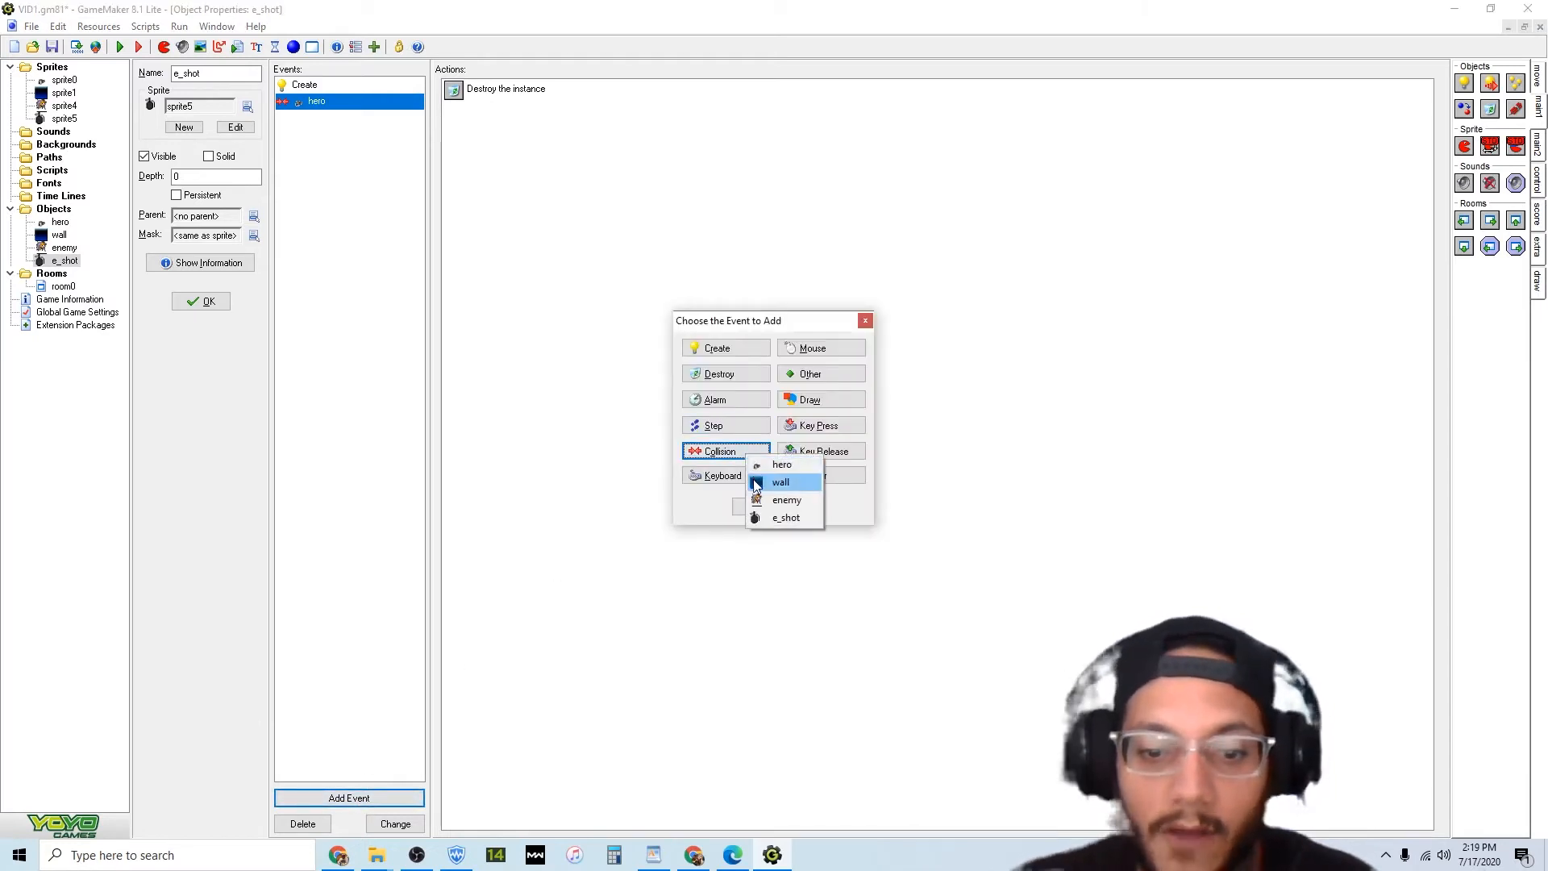
left_click(766, 480)
left_click_drag(1489, 107, 1142, 165)
left_click(692, 541)
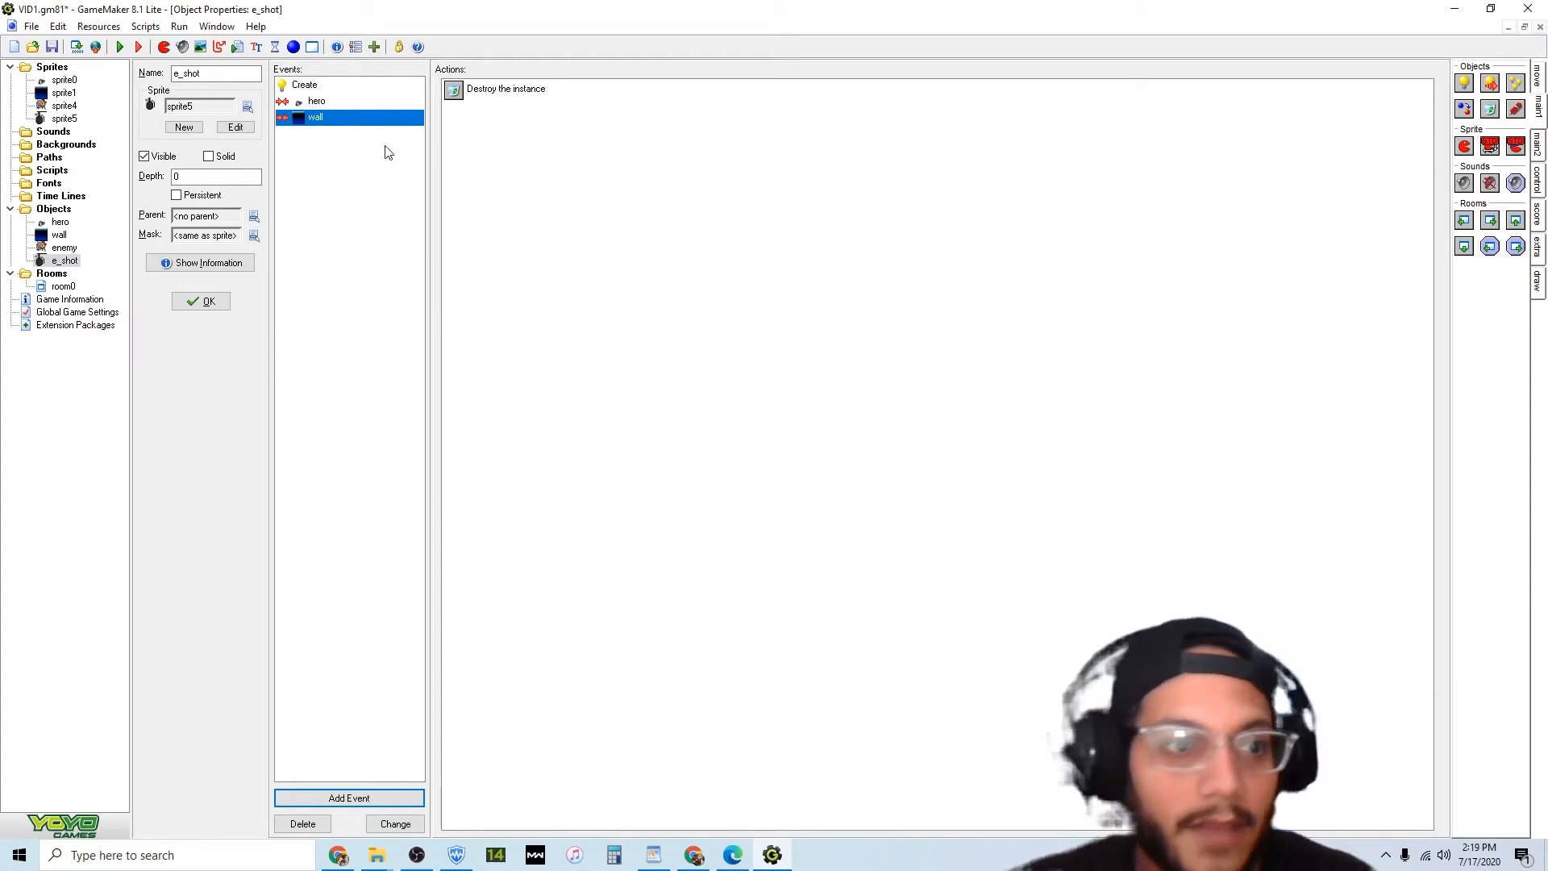
left_click(119, 47)
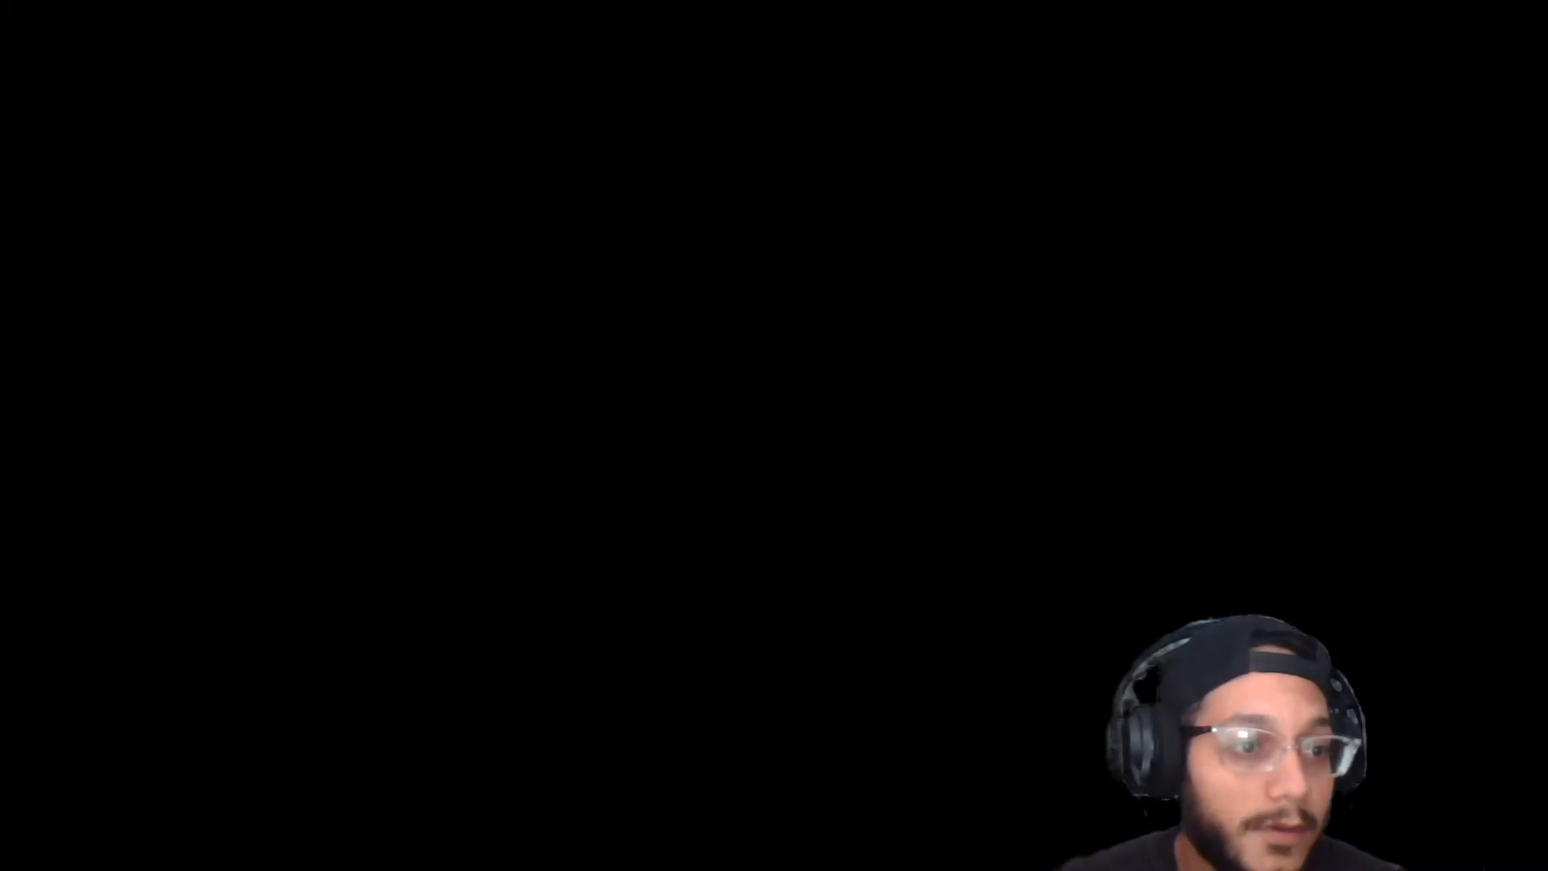
Create a new object named h_shot for the hero's projectile.
left_click(292, 47)
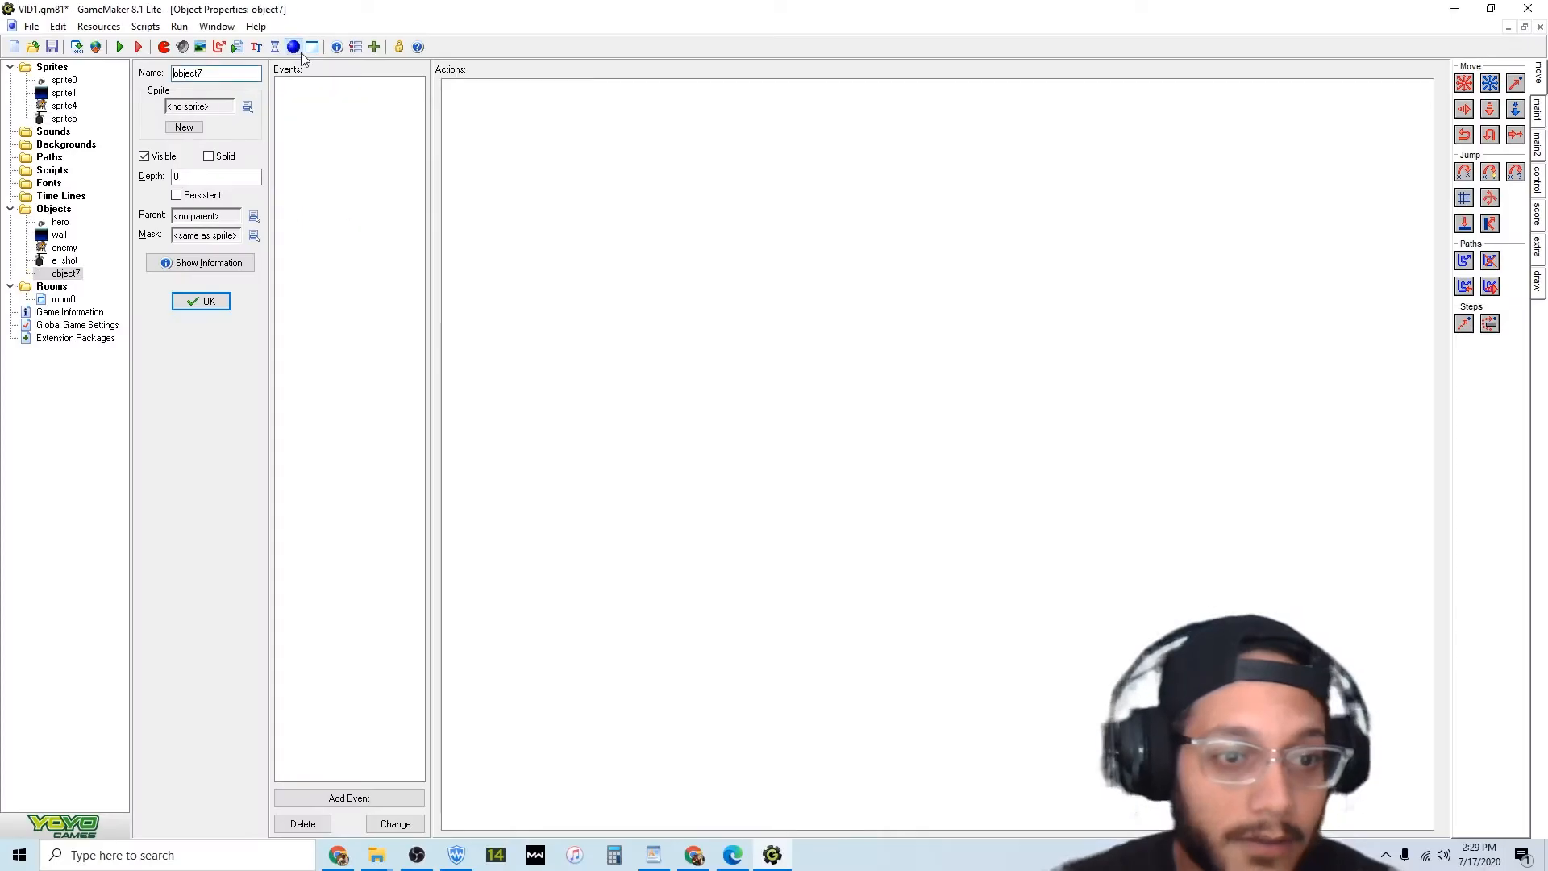
double_click(231, 70)
type("h")
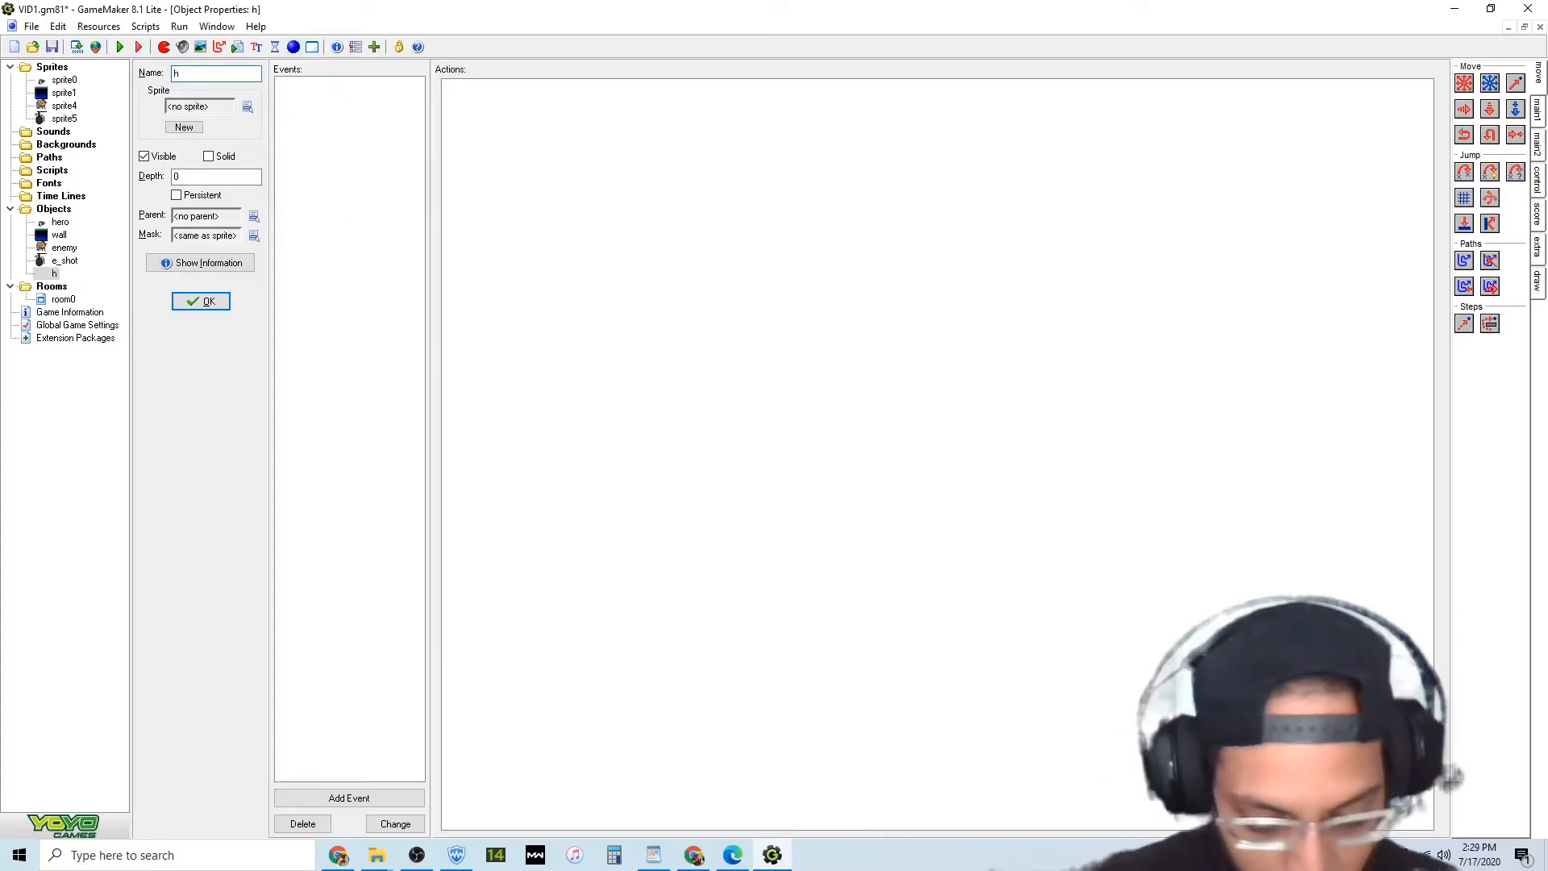
type("_shot")
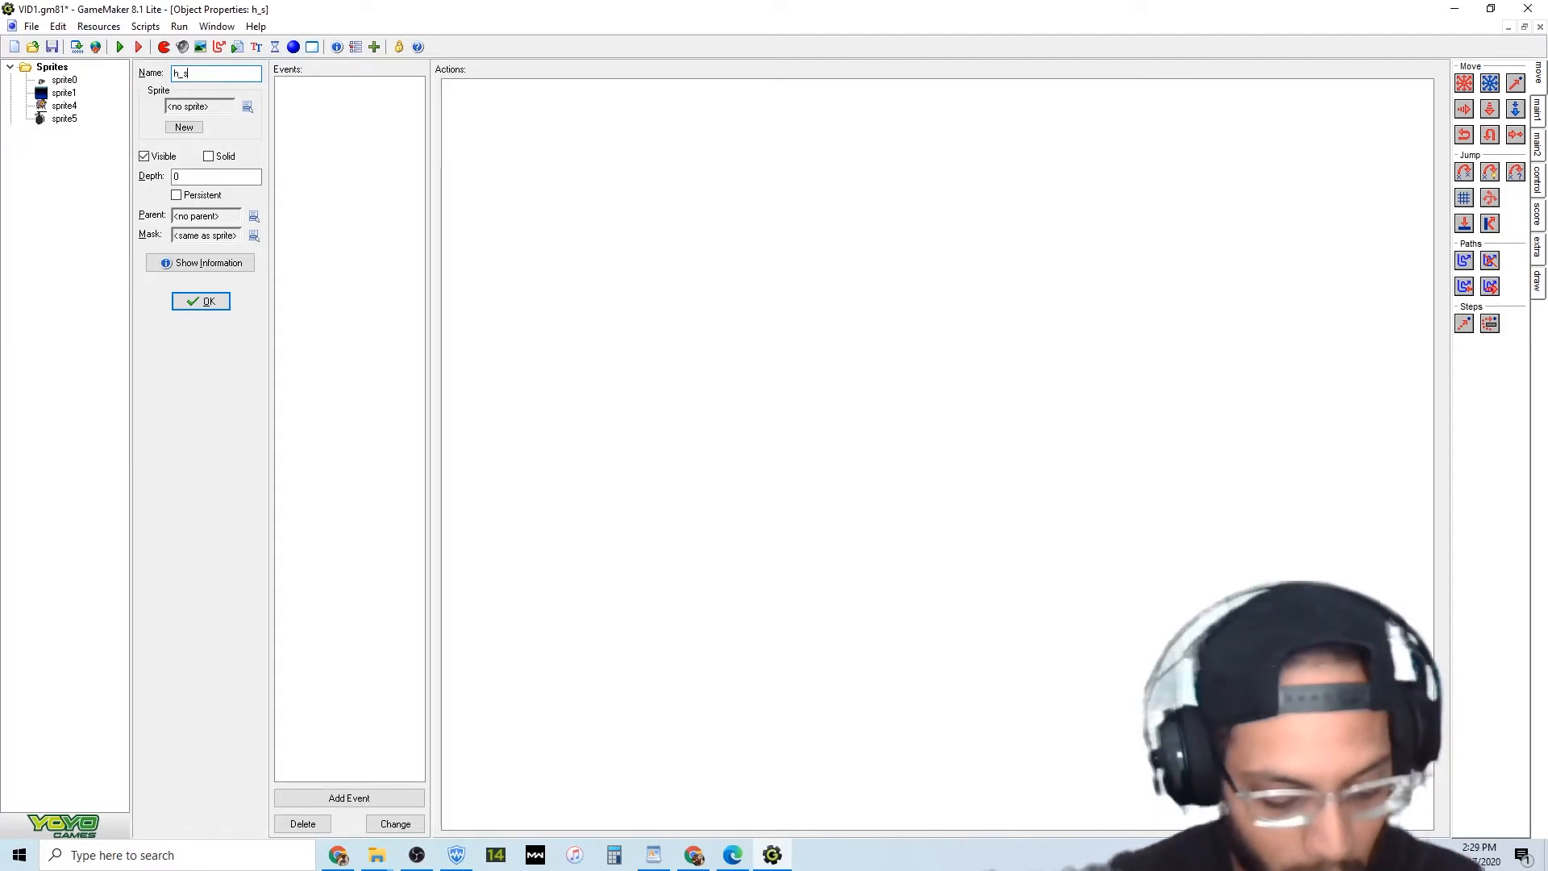
Give h_shot a new sprite loaded from an image file and center the sprite's origin.
left_click(190, 127)
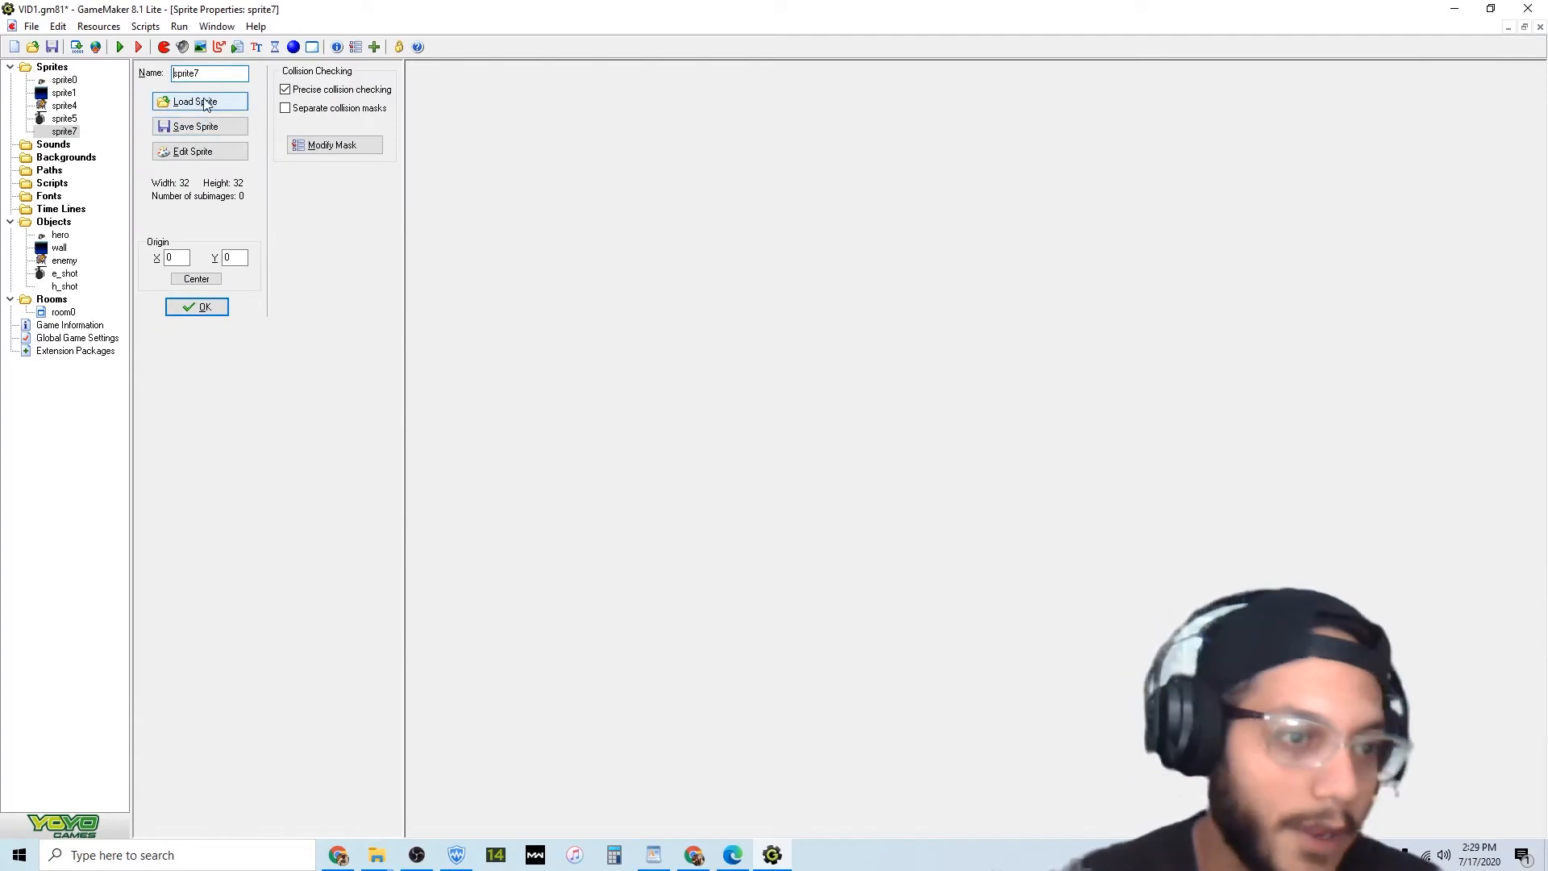
left_click(202, 102)
double_click(865, 310)
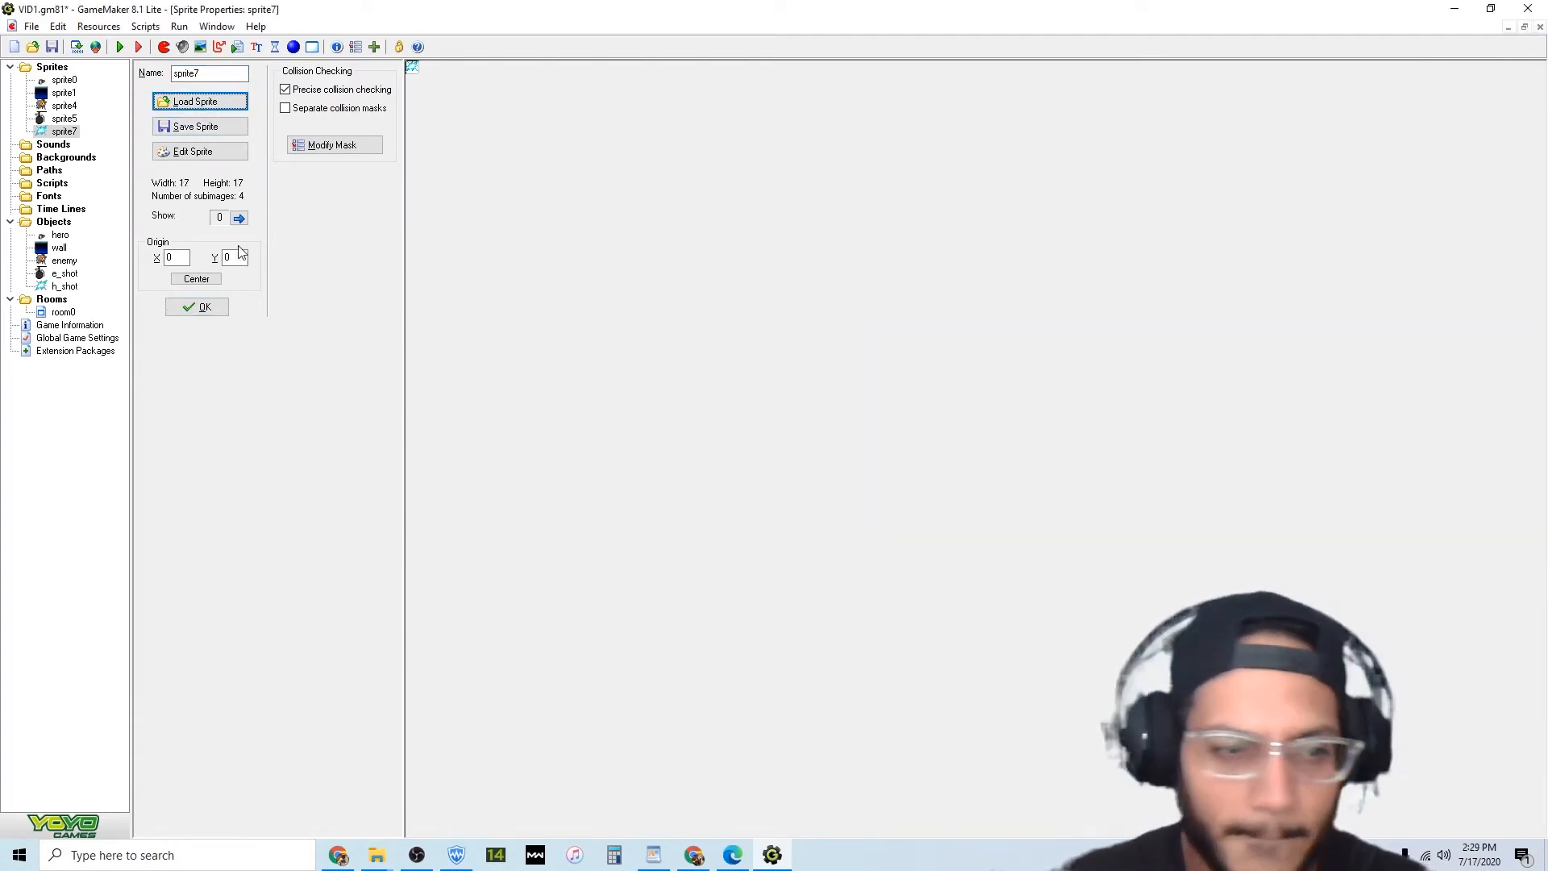
left_click(211, 279)
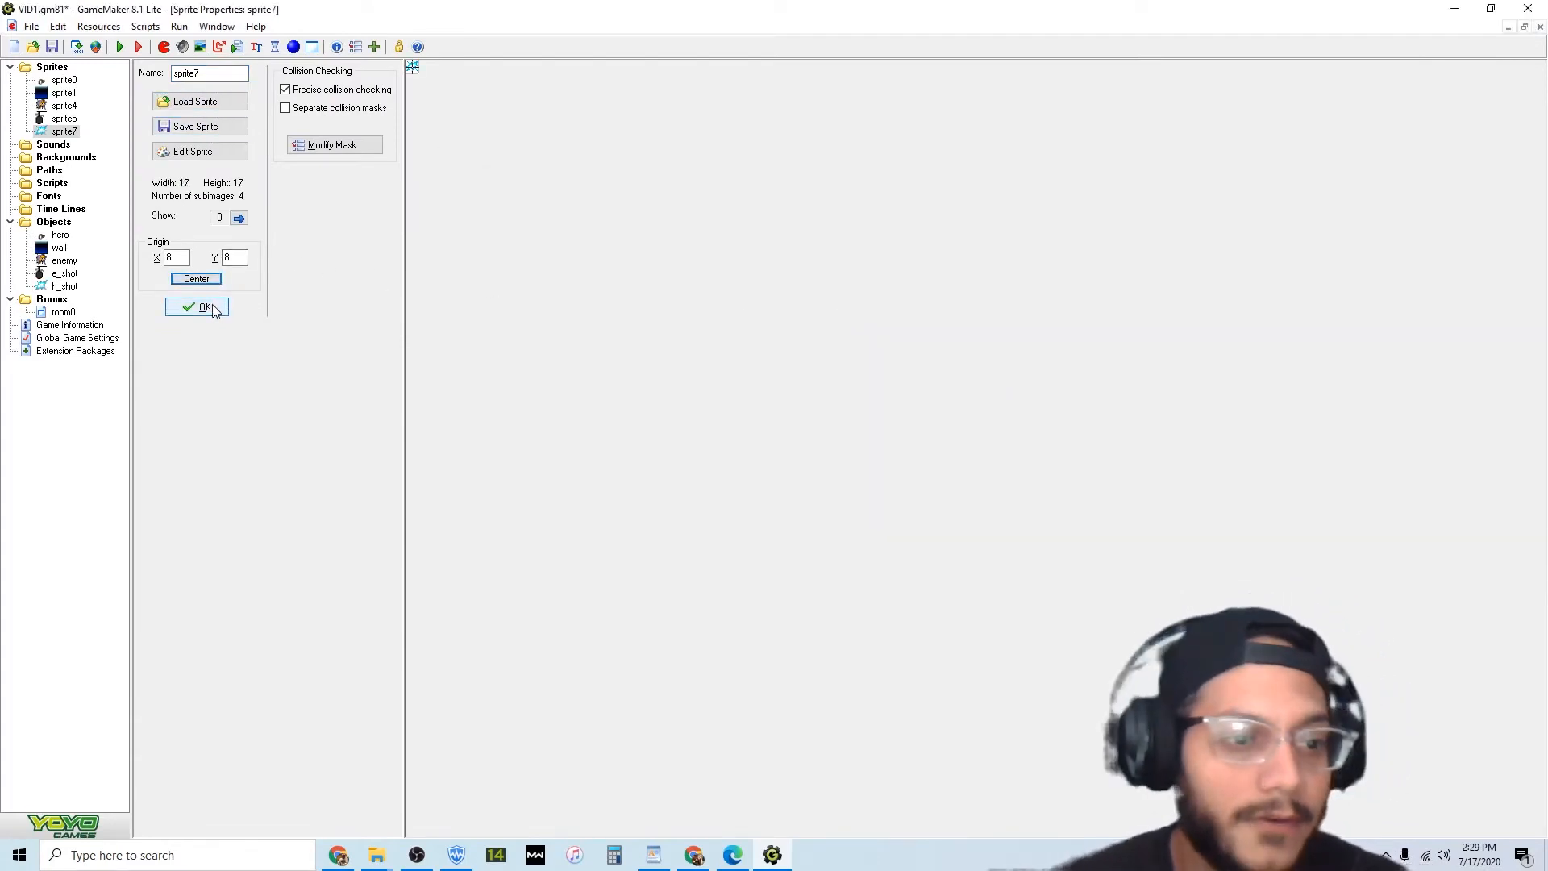
left_click(215, 308)
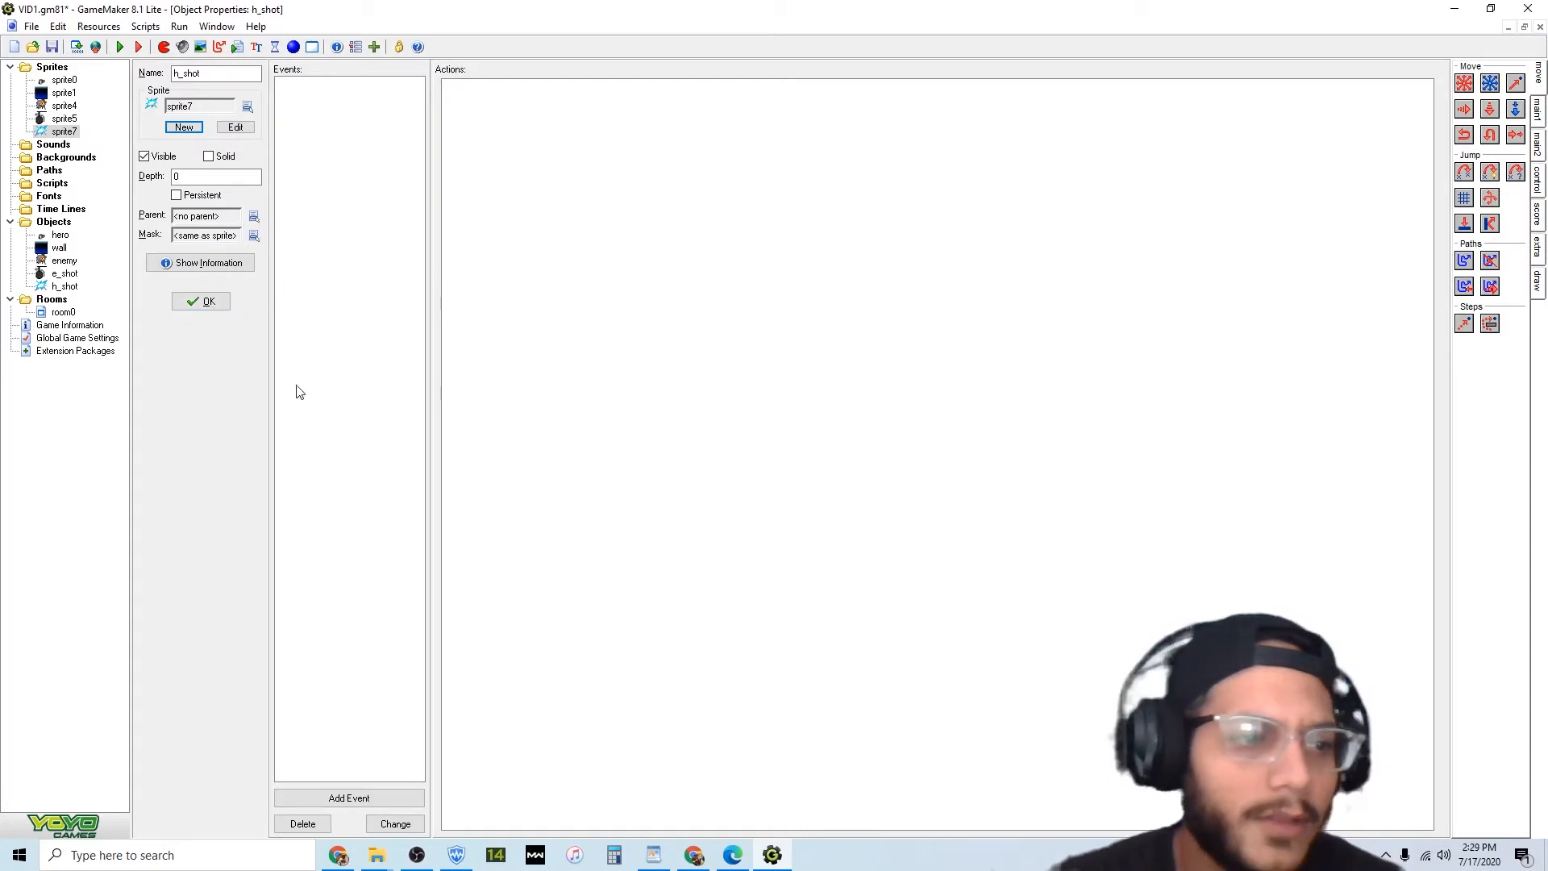
Add a Create event to the hero with a Set Variable action that sets ammo to 1.
double_click(55, 236)
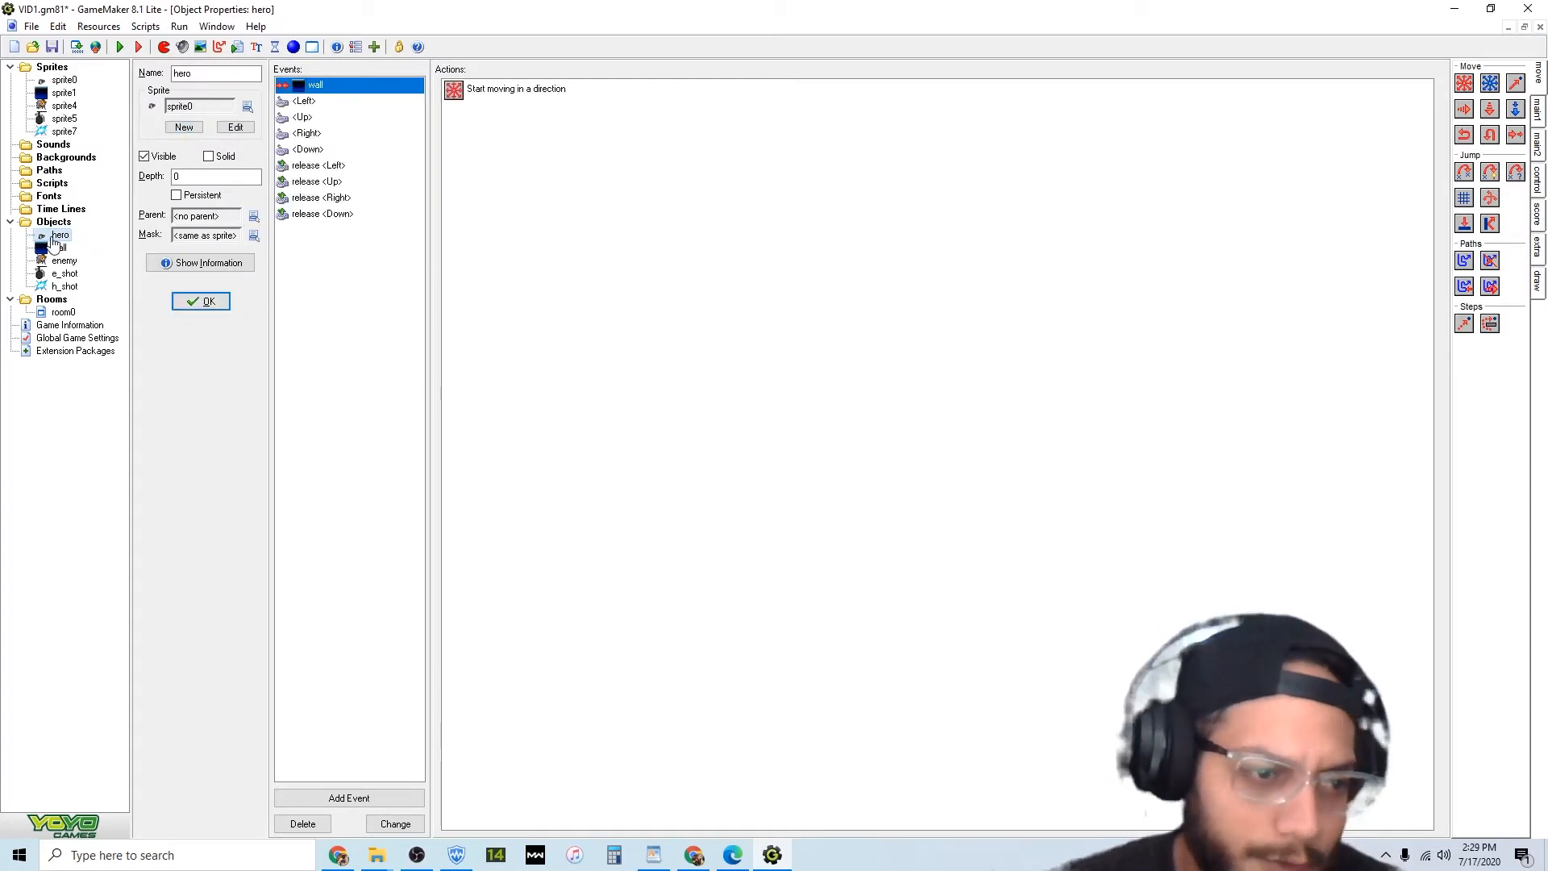
left_click(360, 797)
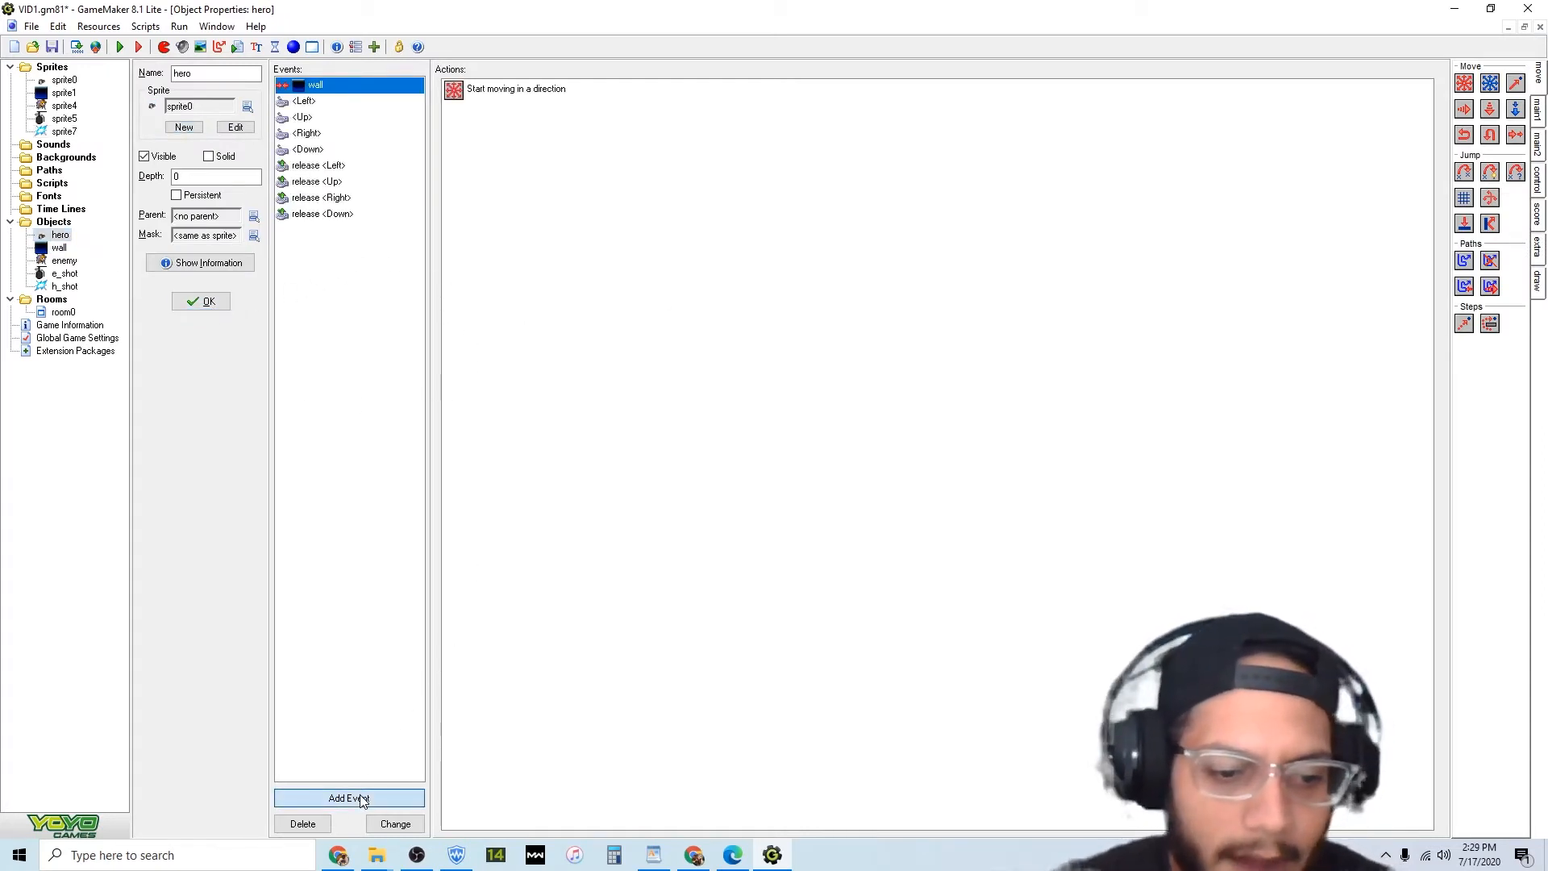
left_click(717, 348)
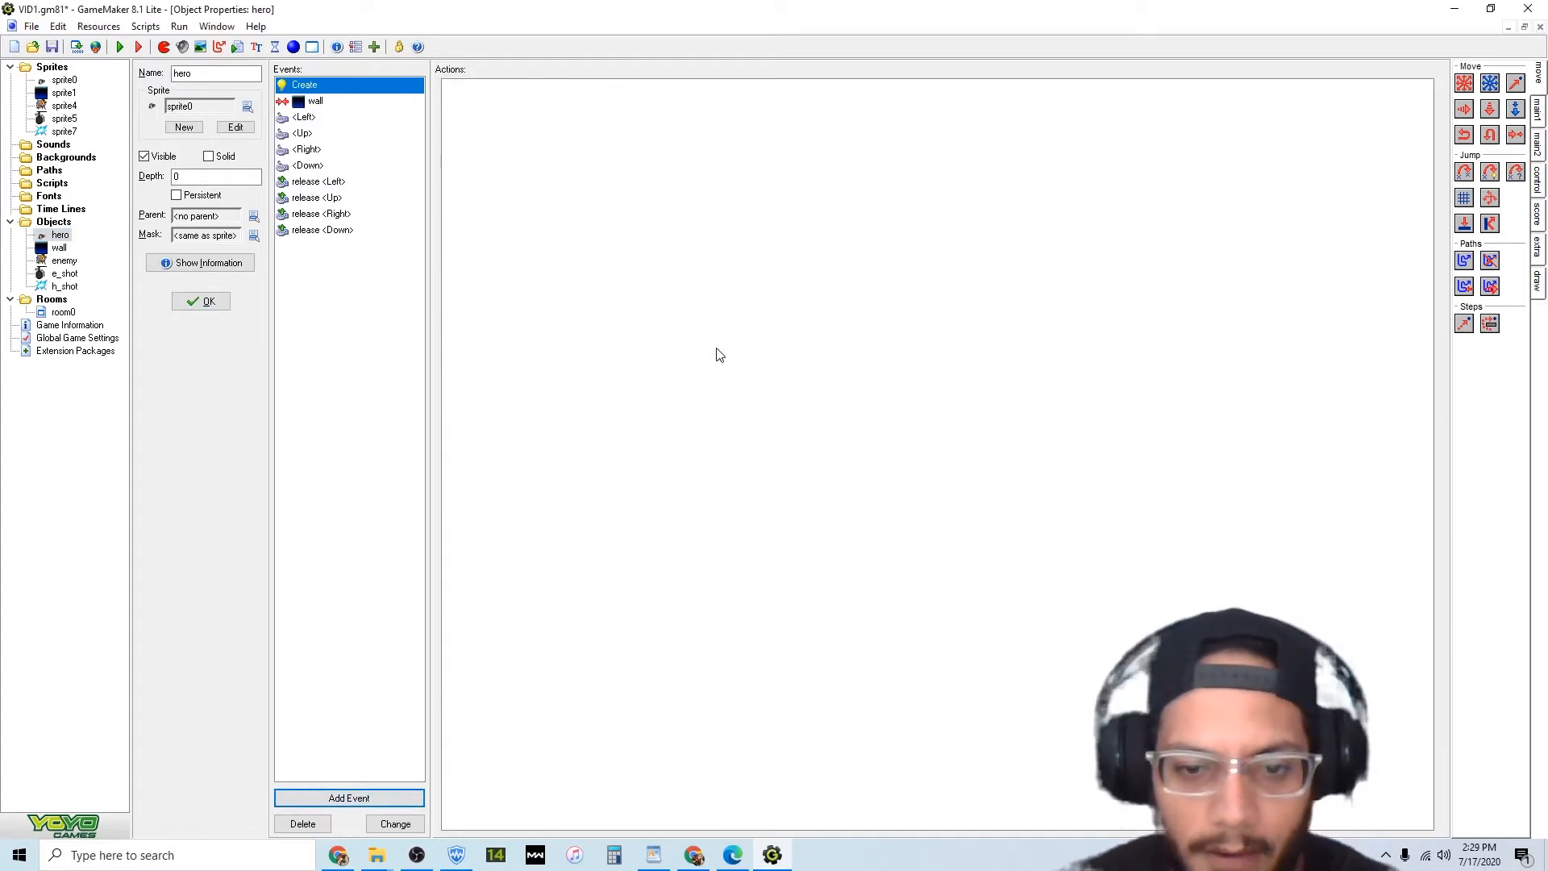
left_click(1539, 181)
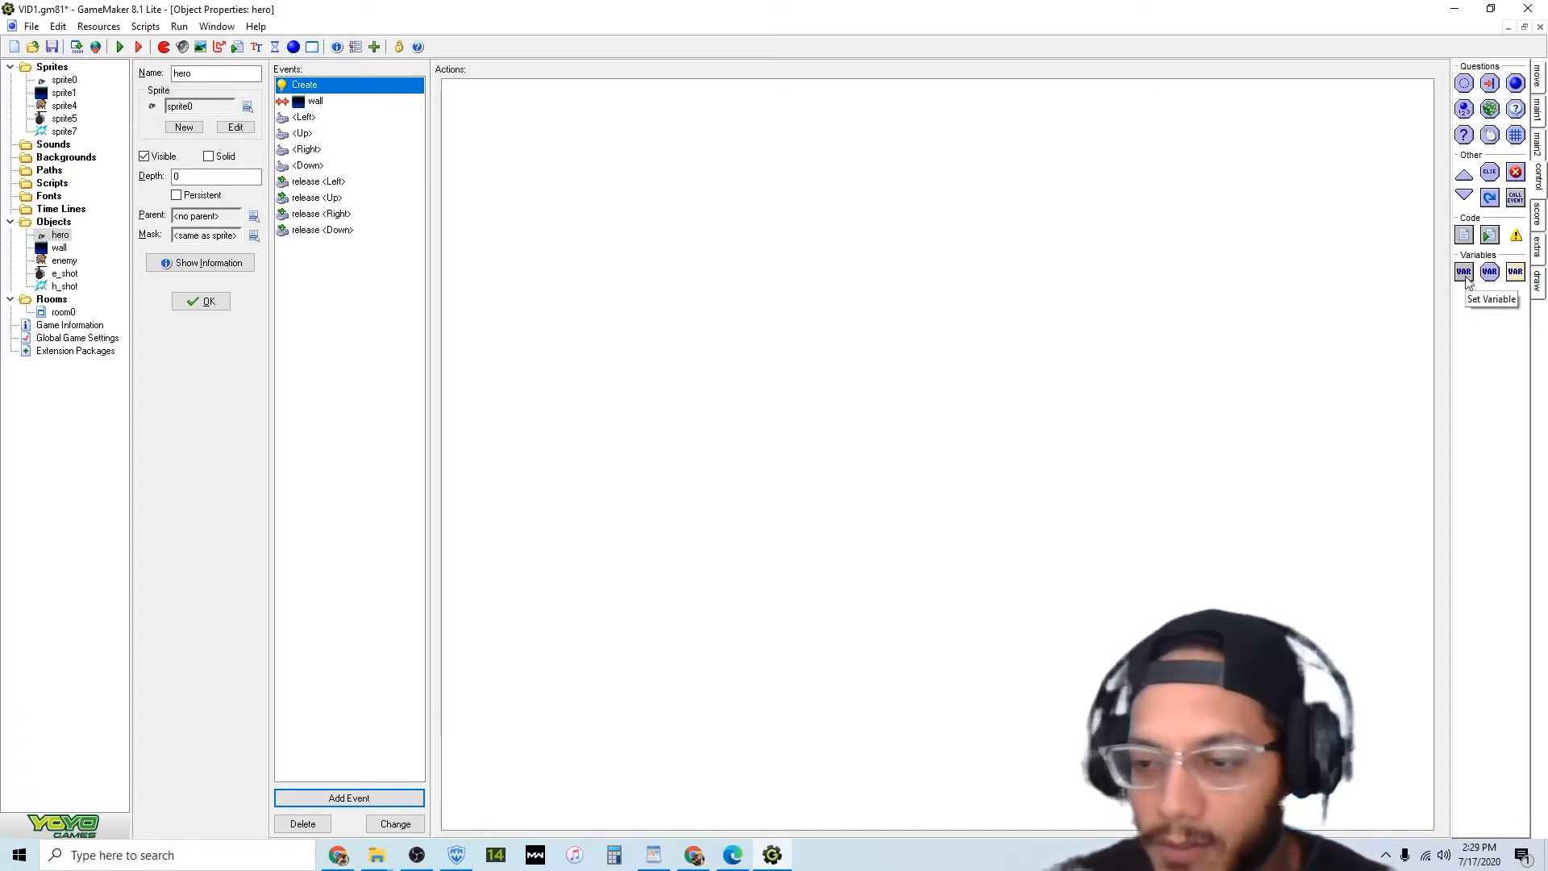
left_click_drag(1466, 278, 763, 266)
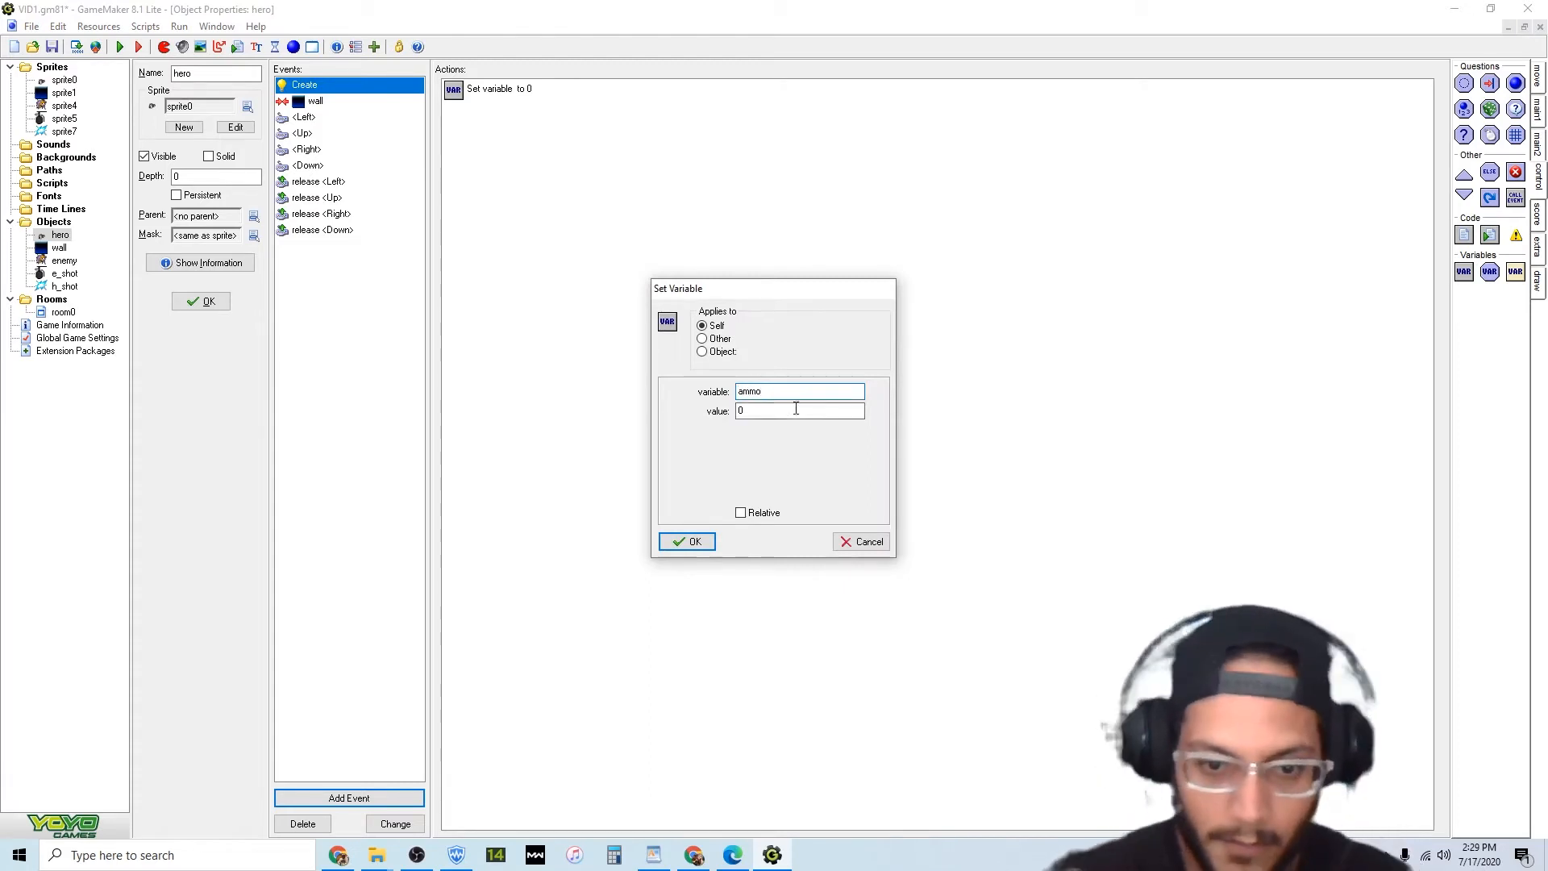
left_click_drag(812, 411, 519, 411)
type("1")
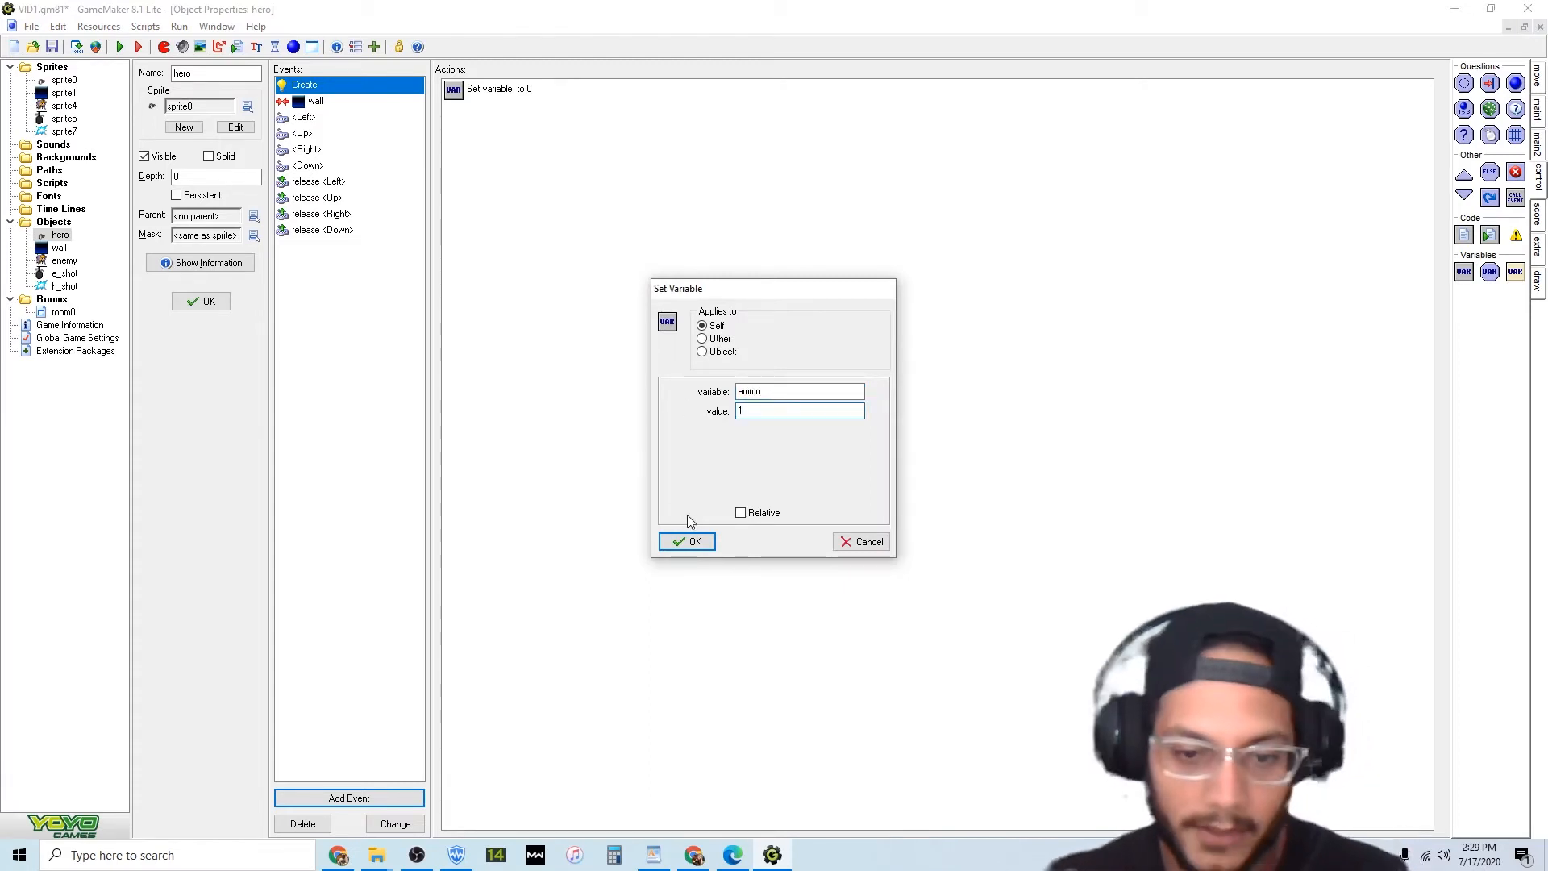
left_click(693, 542)
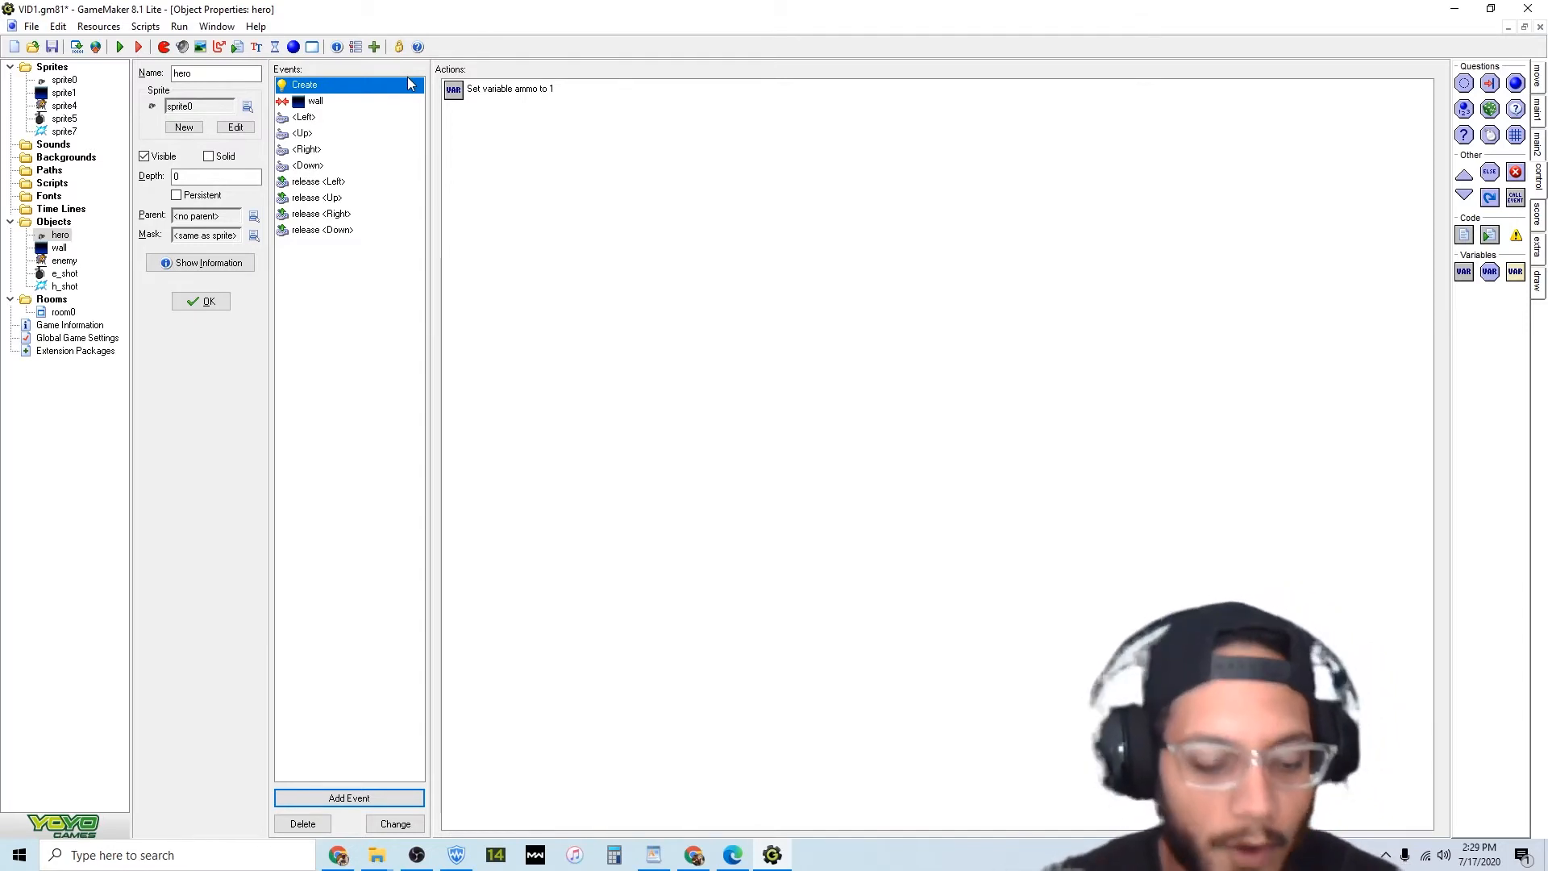
Add a keyboard <Space> event to the hero with a Test Variable action checking that ammo is equal to 1.
left_click(369, 798)
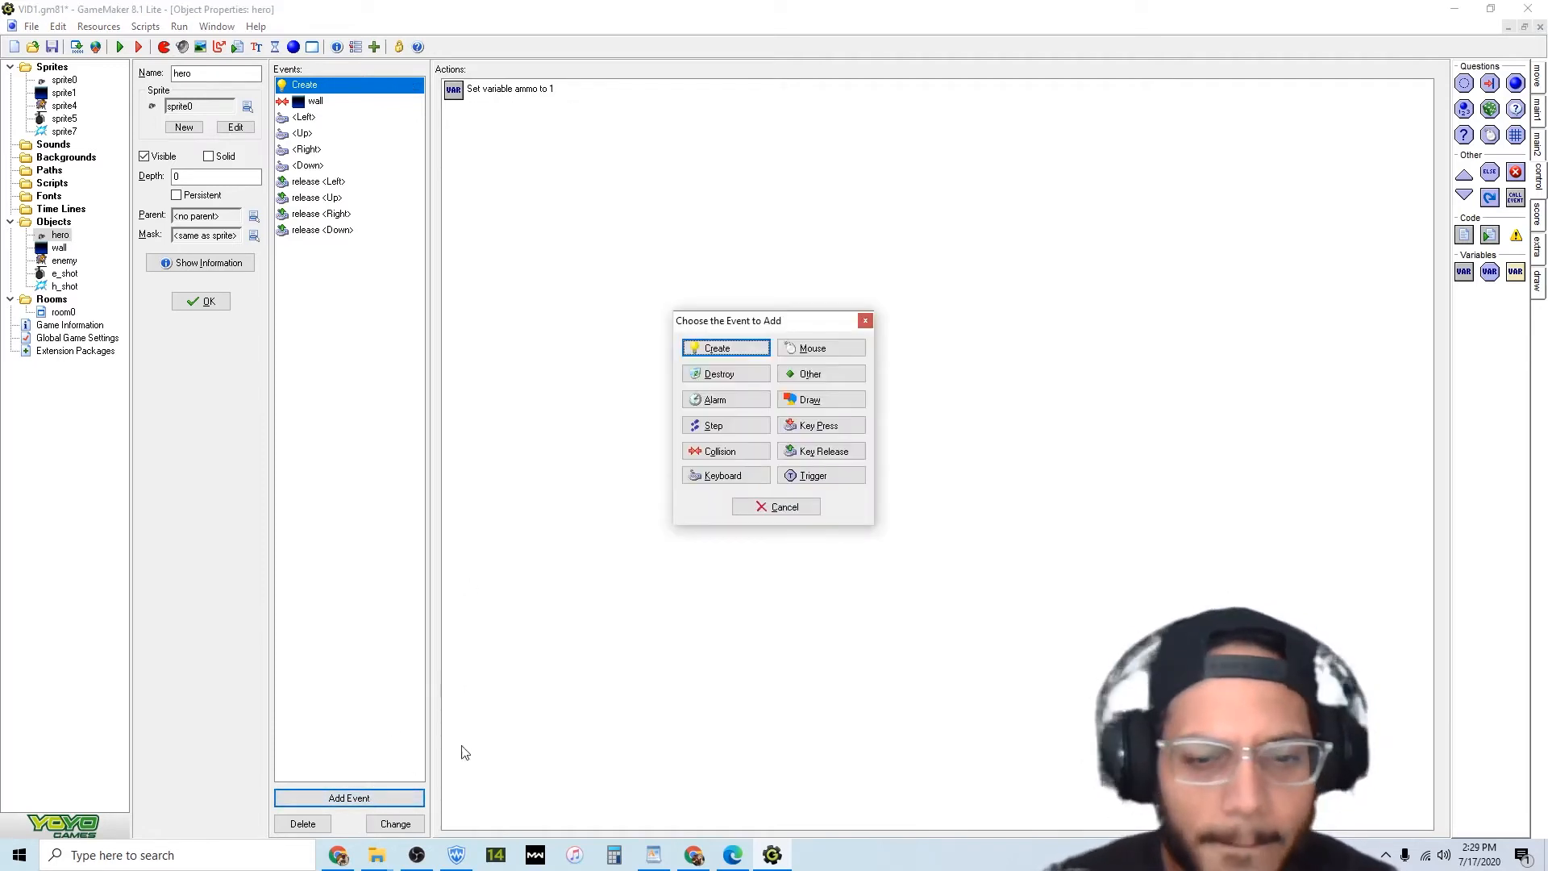
left_click(739, 477)
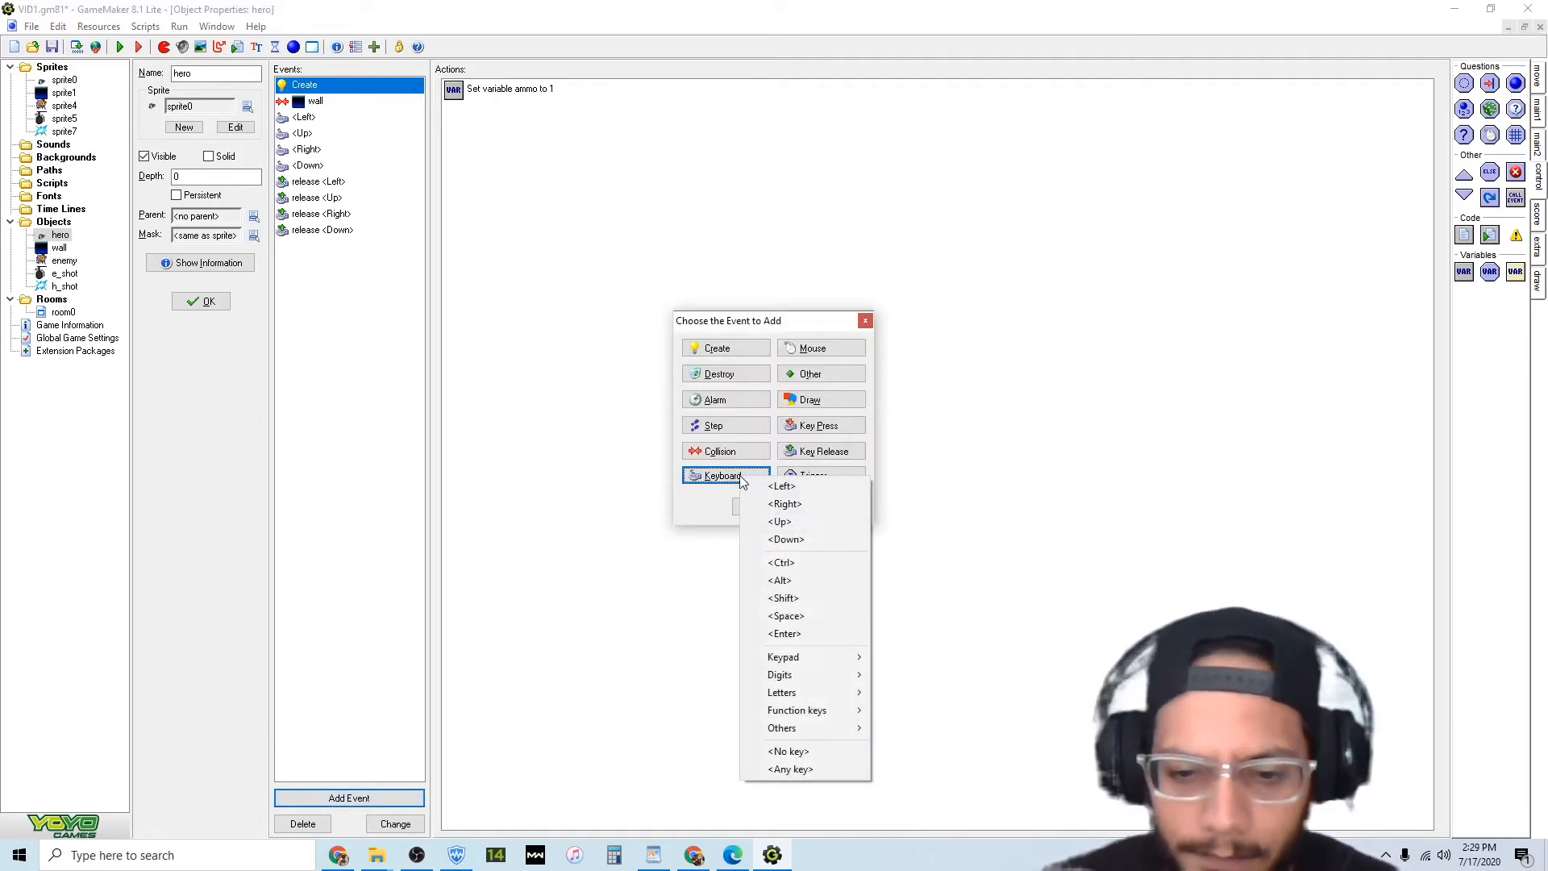
left_click(797, 615)
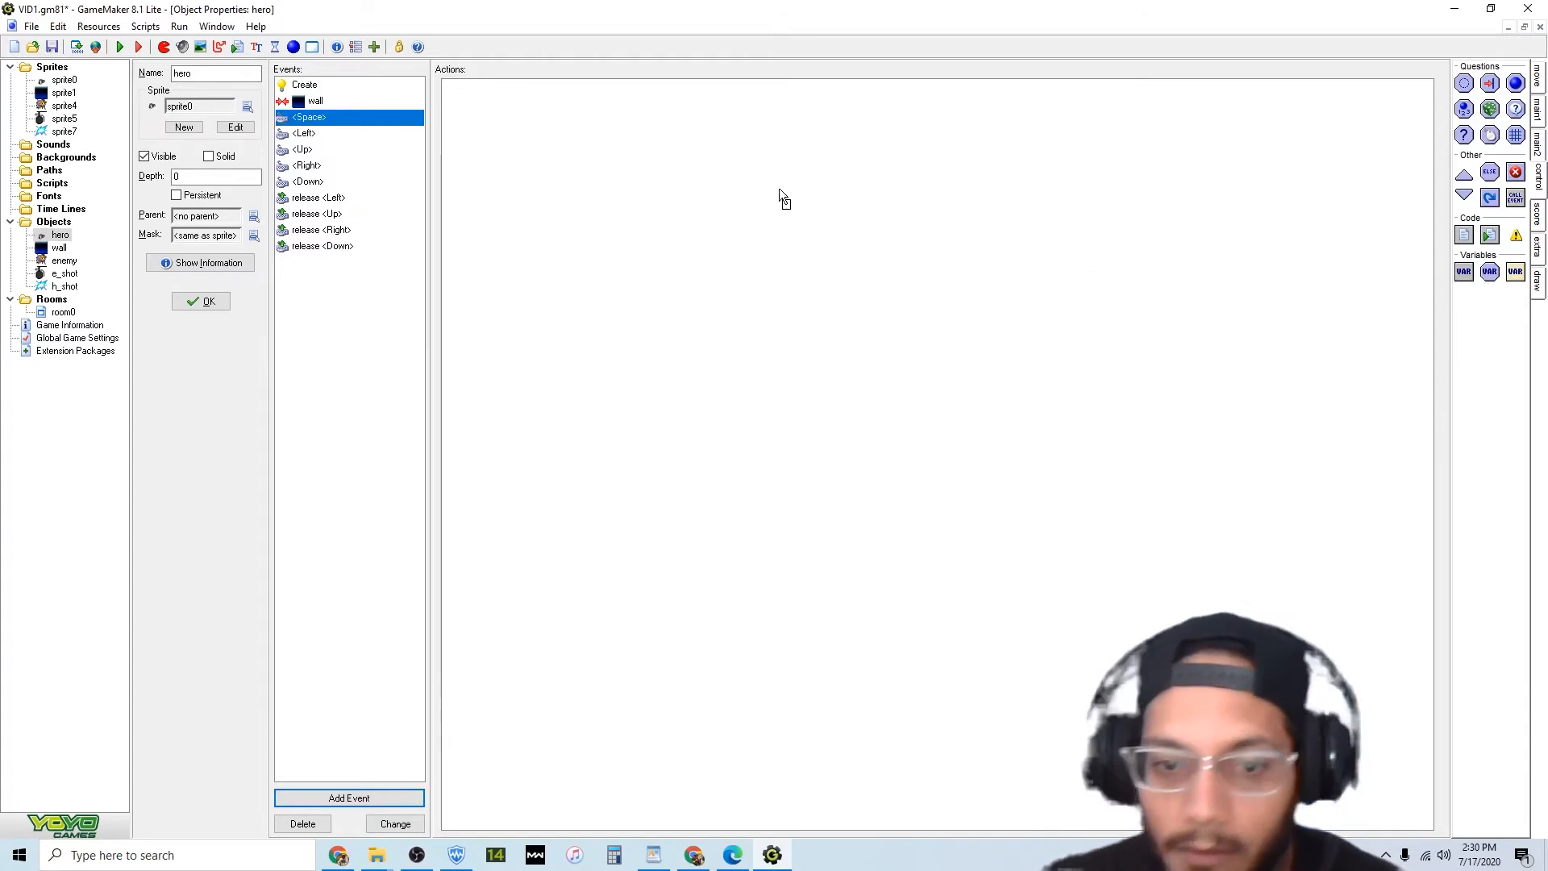
left_click_drag(779, 191, 764, 187)
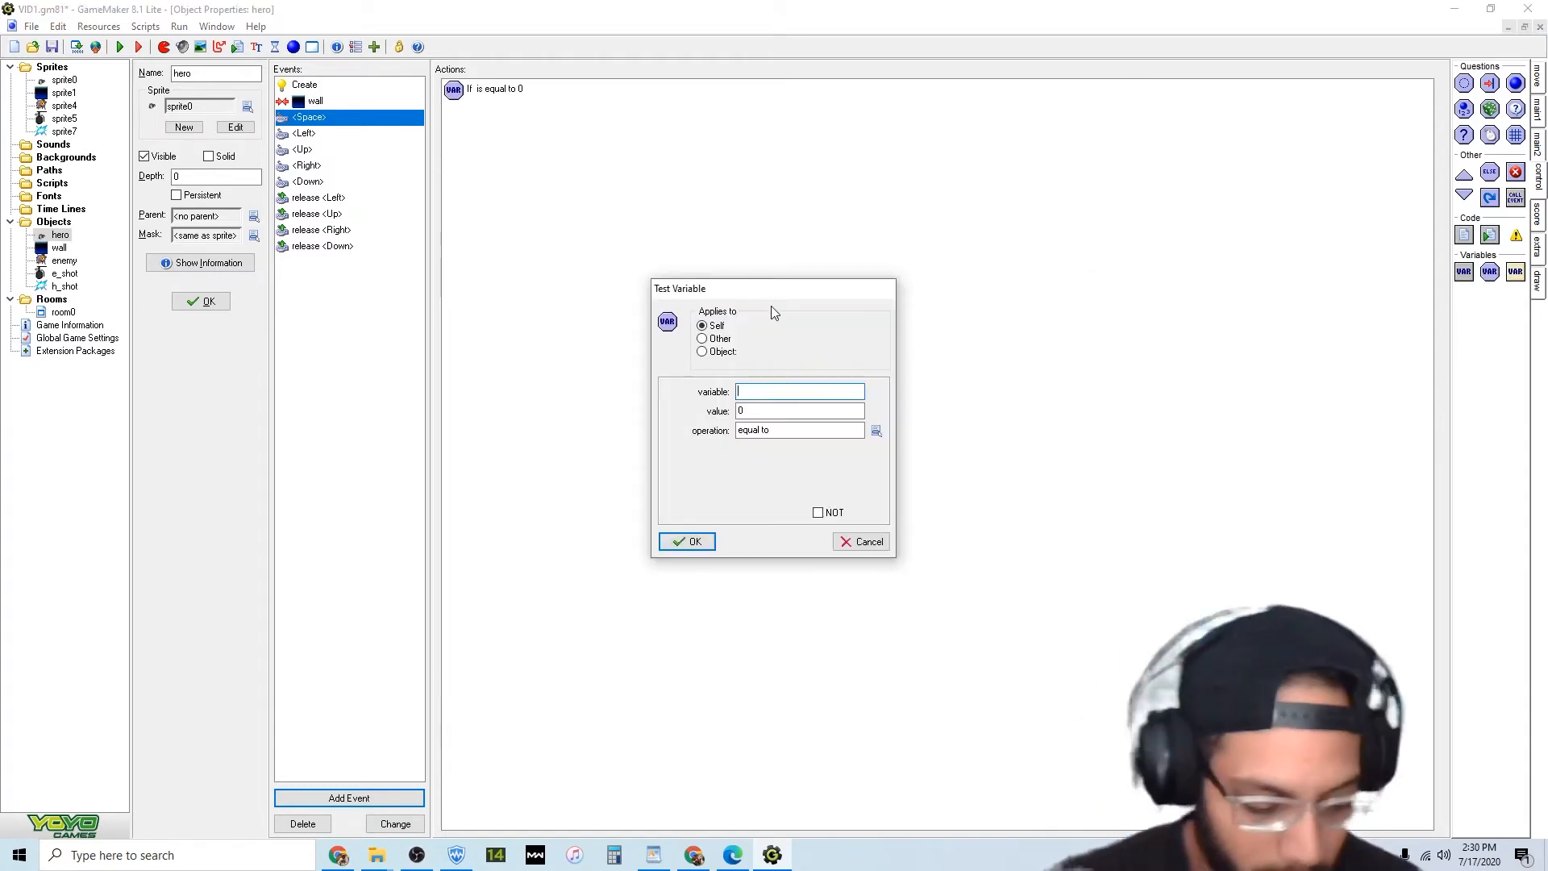
type("ammo")
key("Tab")
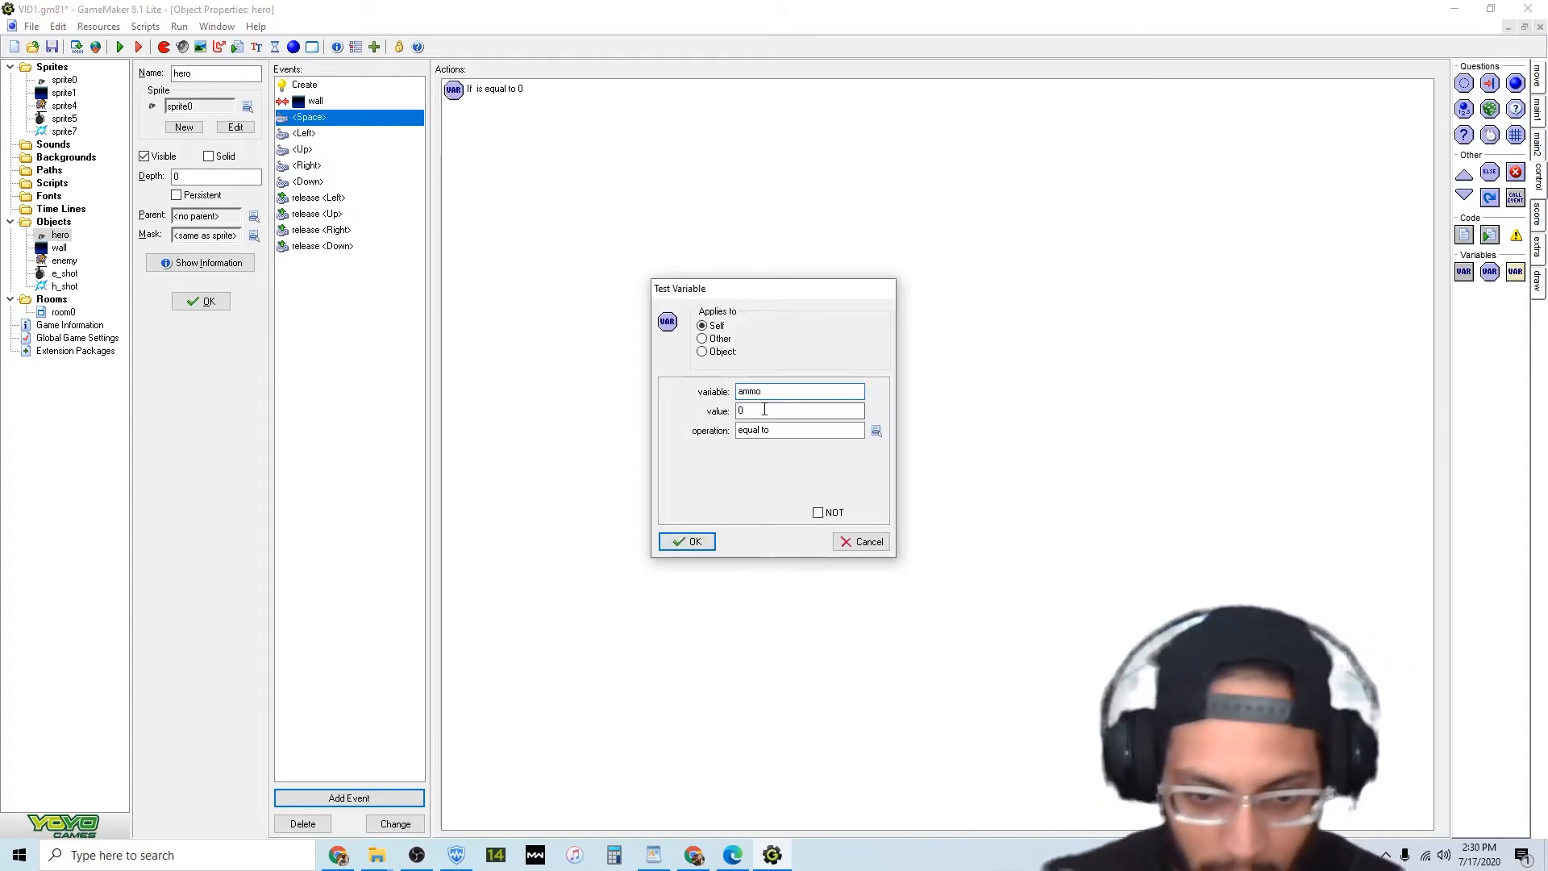
type("1")
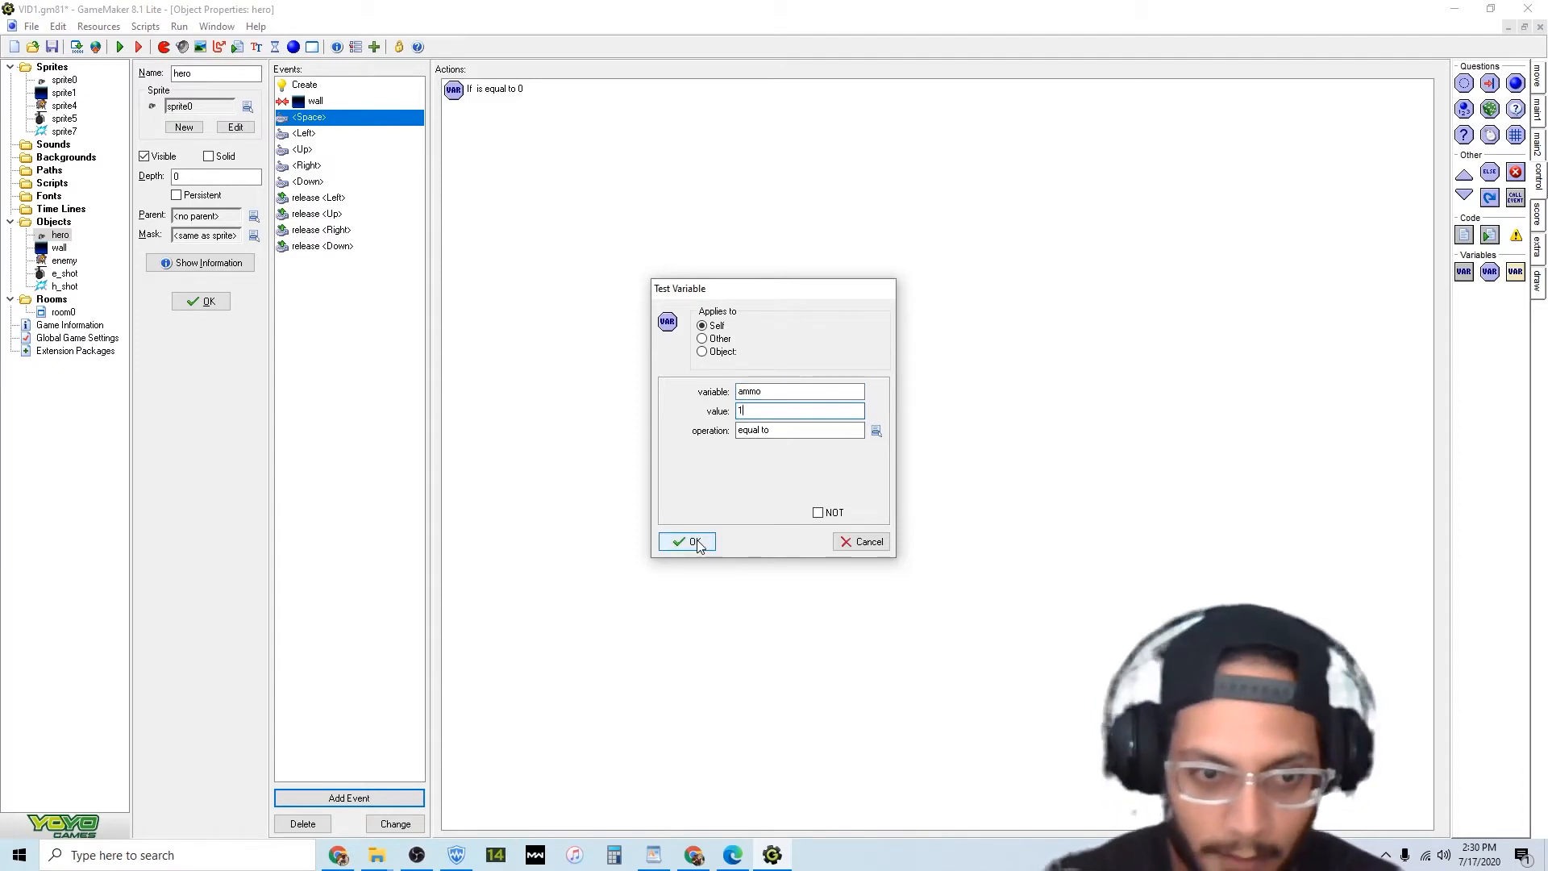
left_click(692, 542)
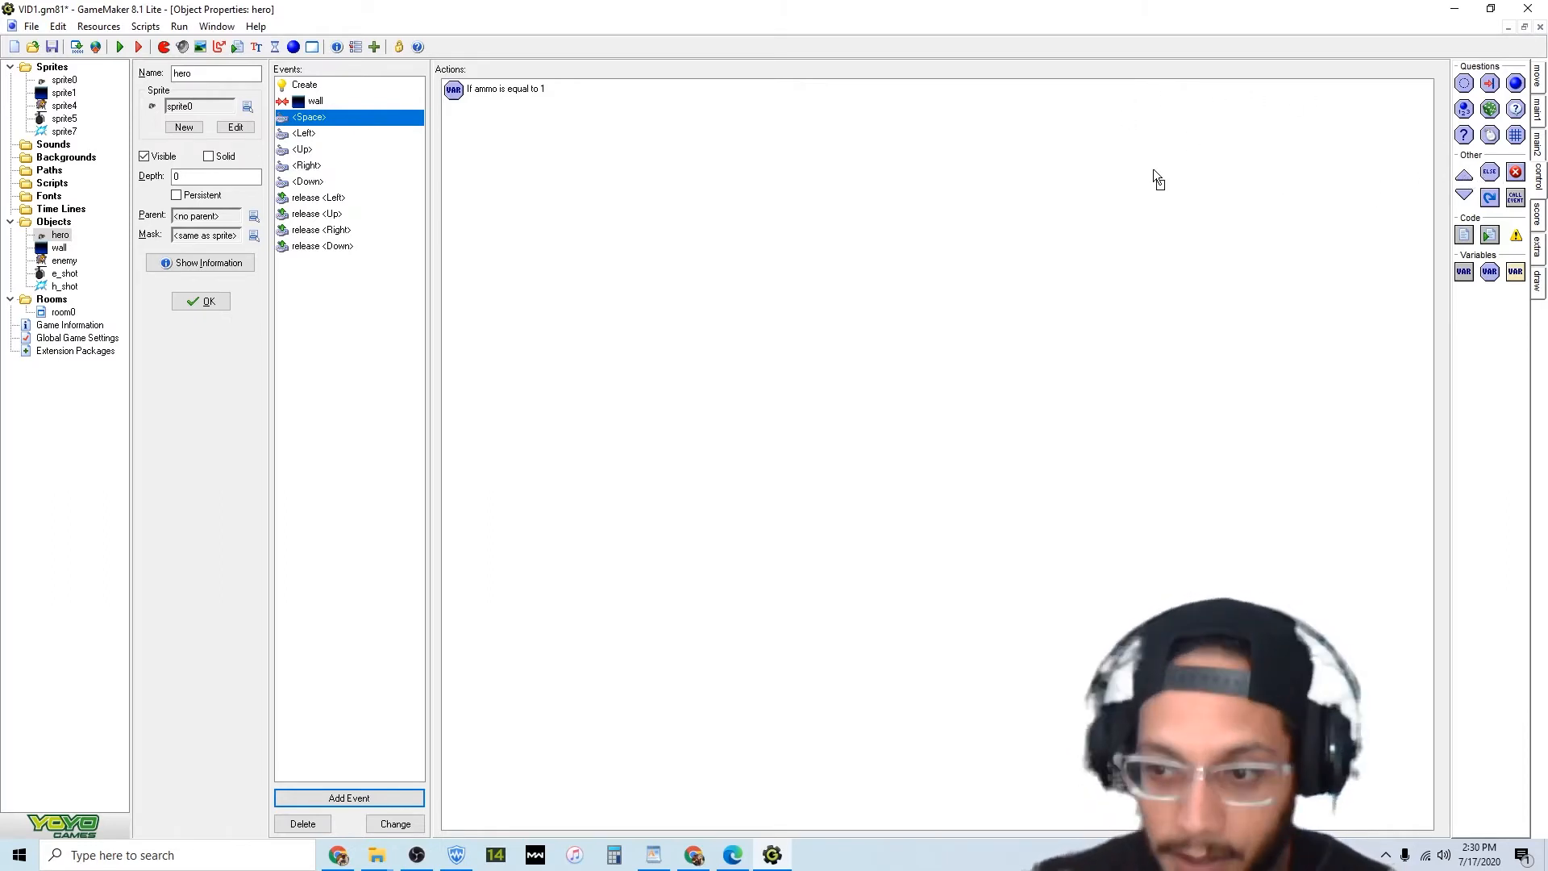
Start a block under the ammo test and add a Create Instance action for h_shot at relative position 0, 0.
left_click_drag(549, 151, 549, 151)
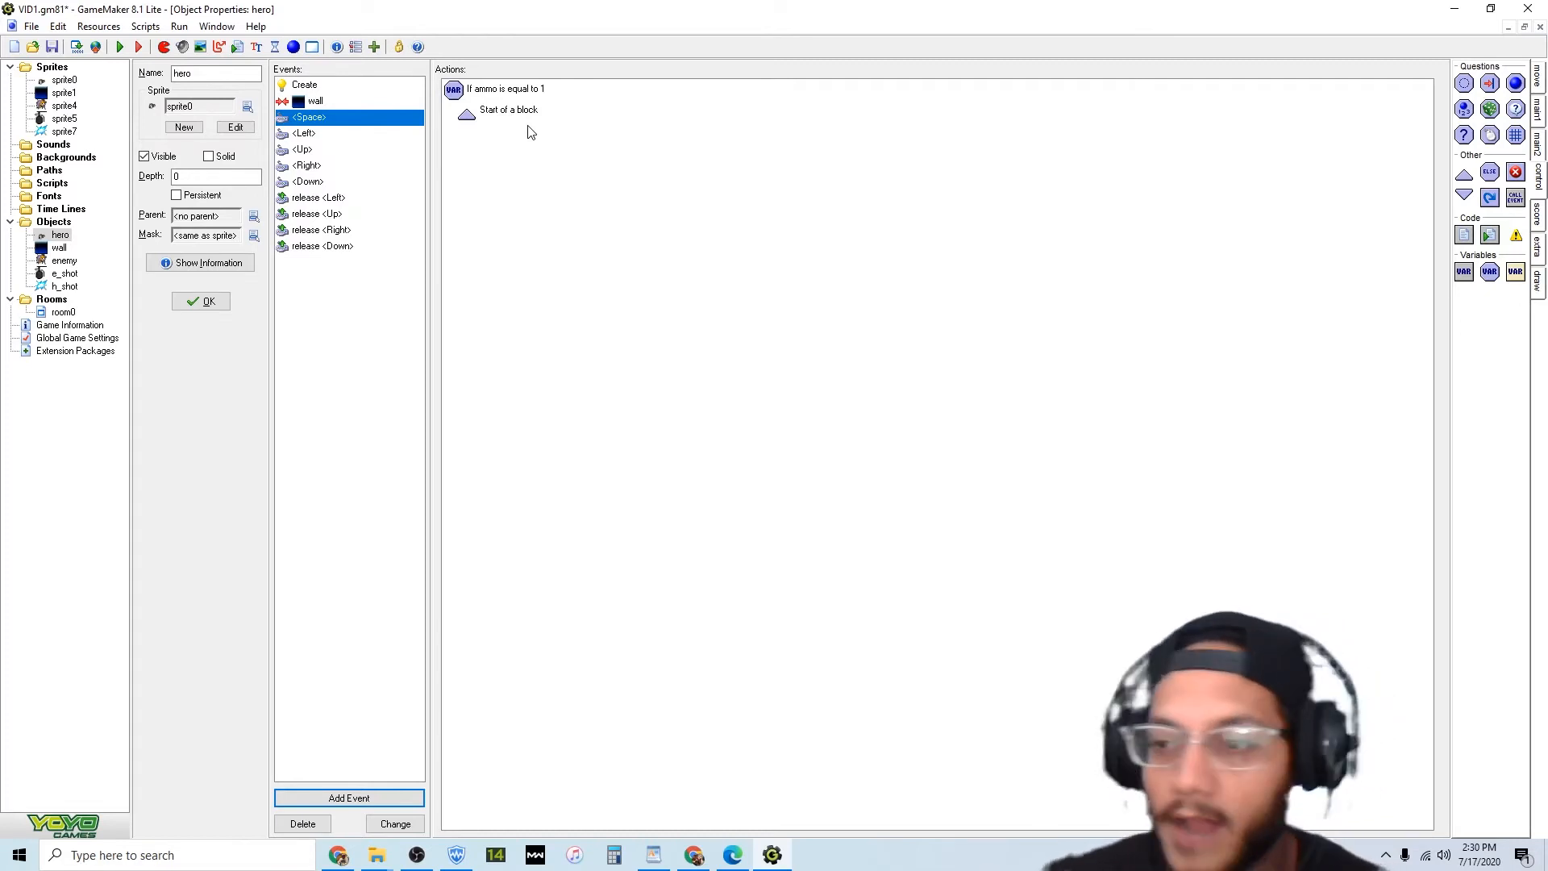
left_click(1538, 113)
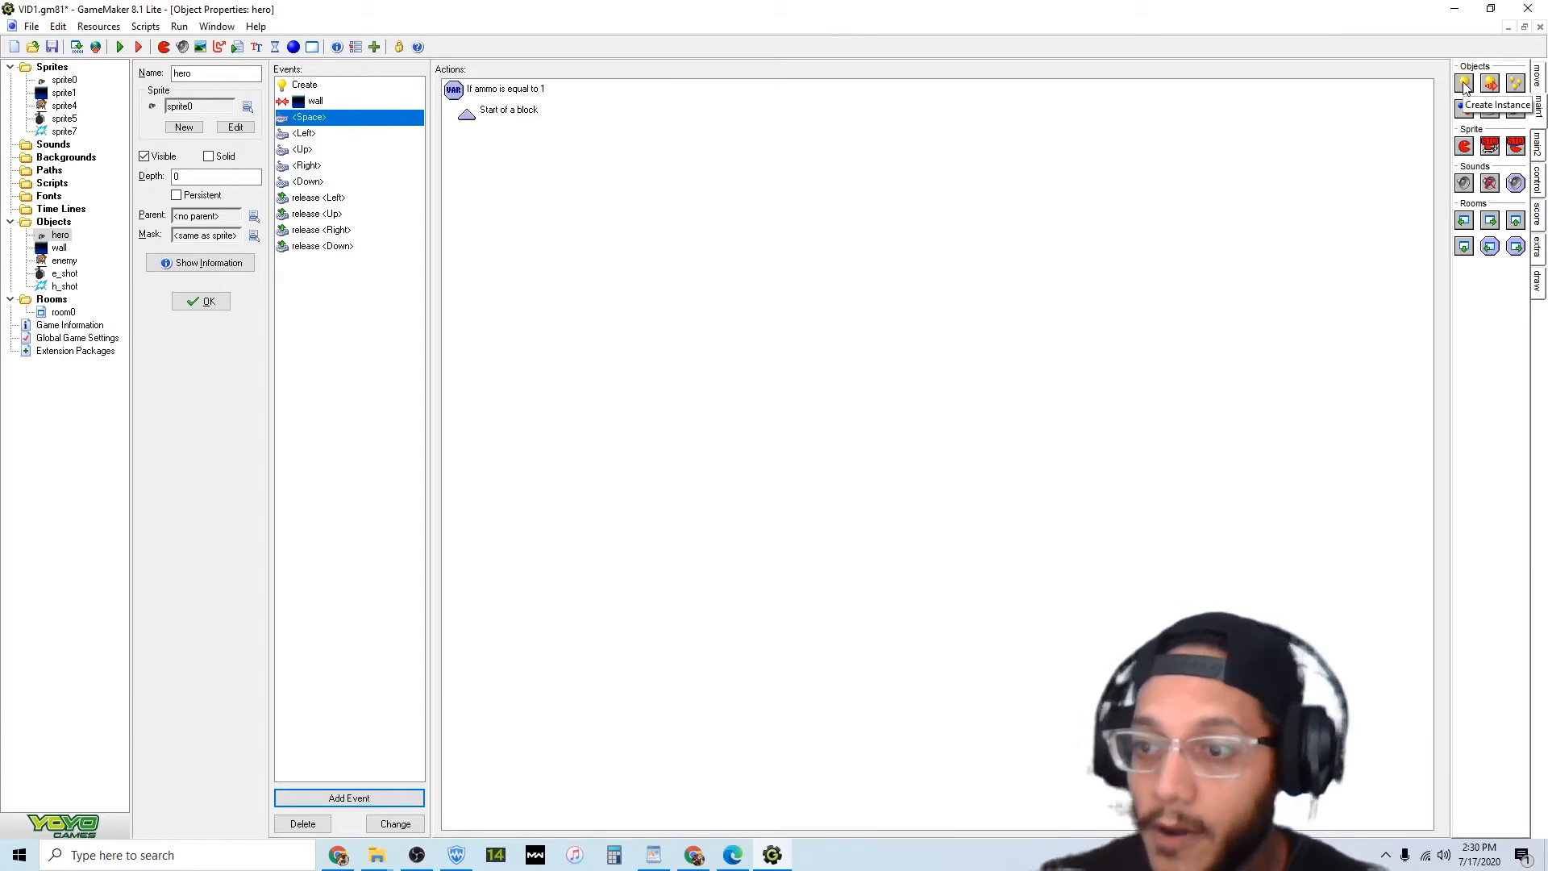
left_click_drag(1465, 86, 627, 158)
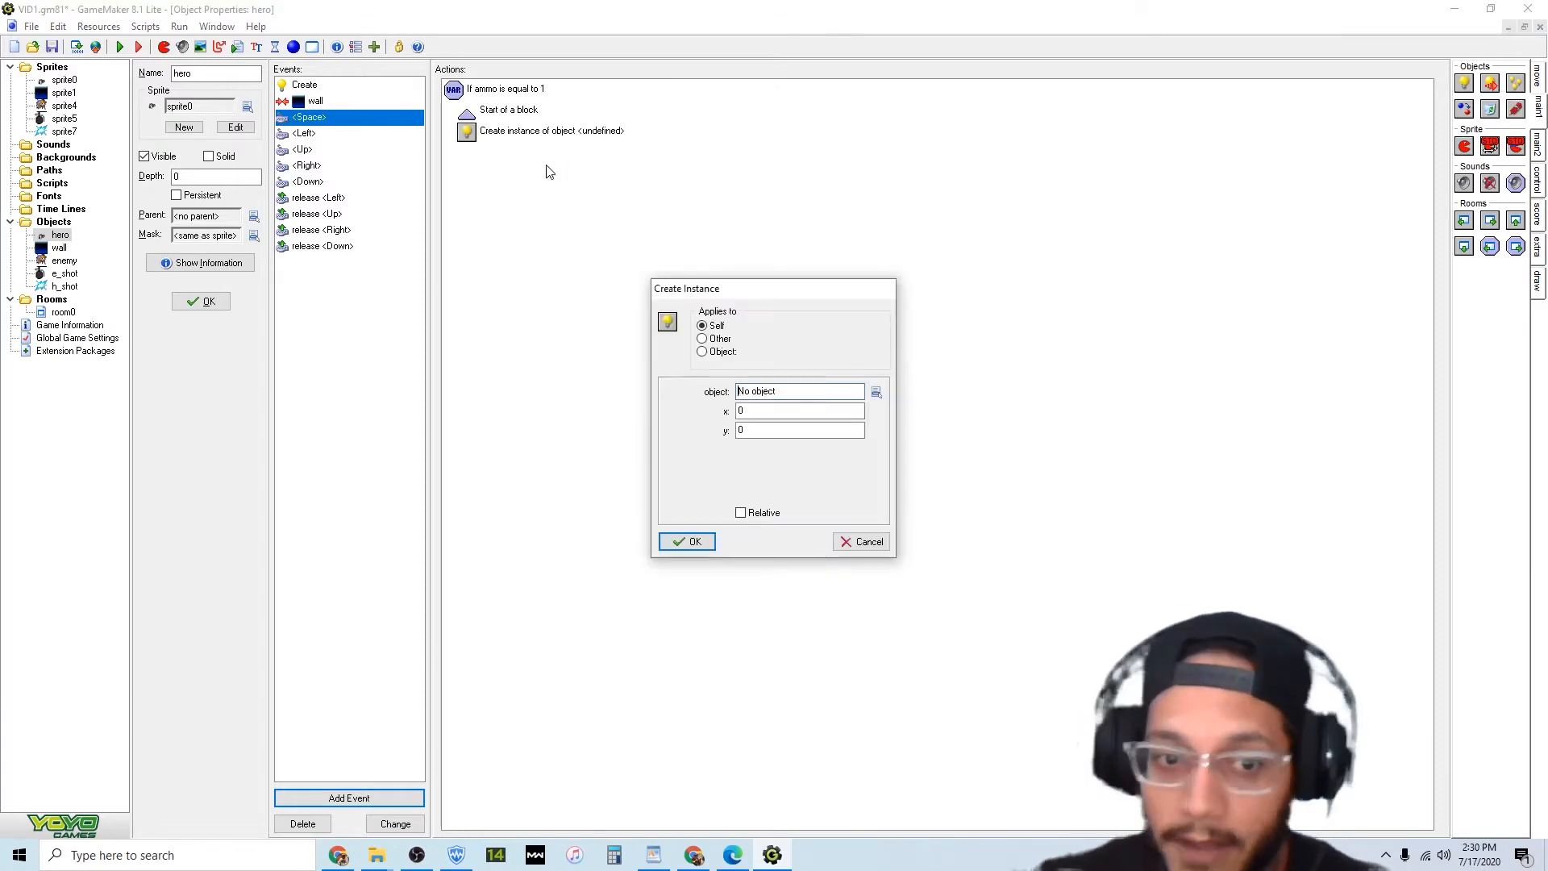
left_click(877, 390)
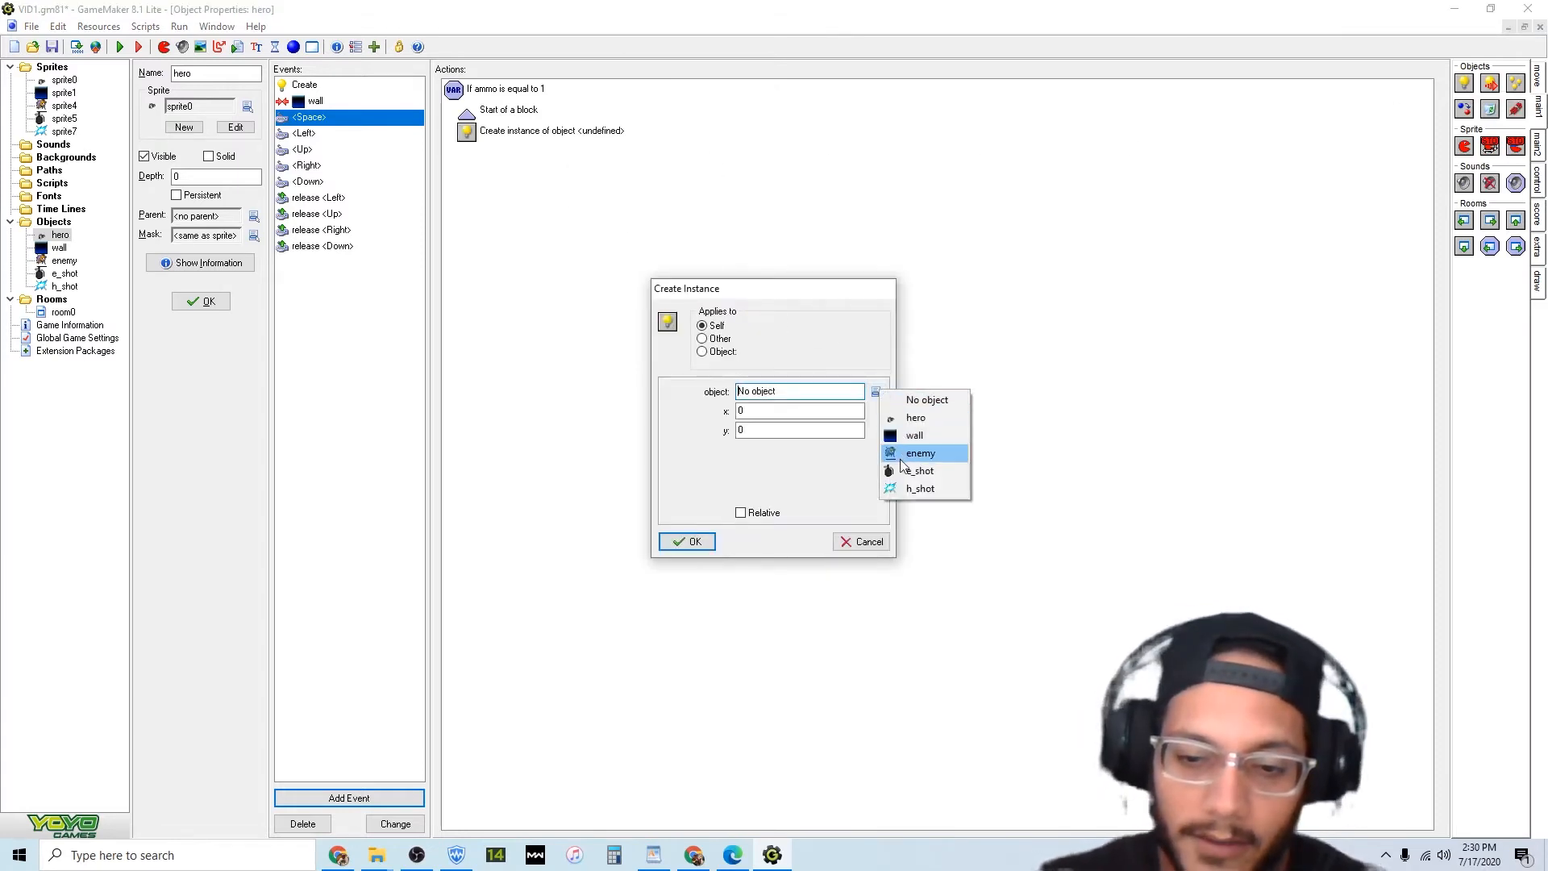
left_click(905, 488)
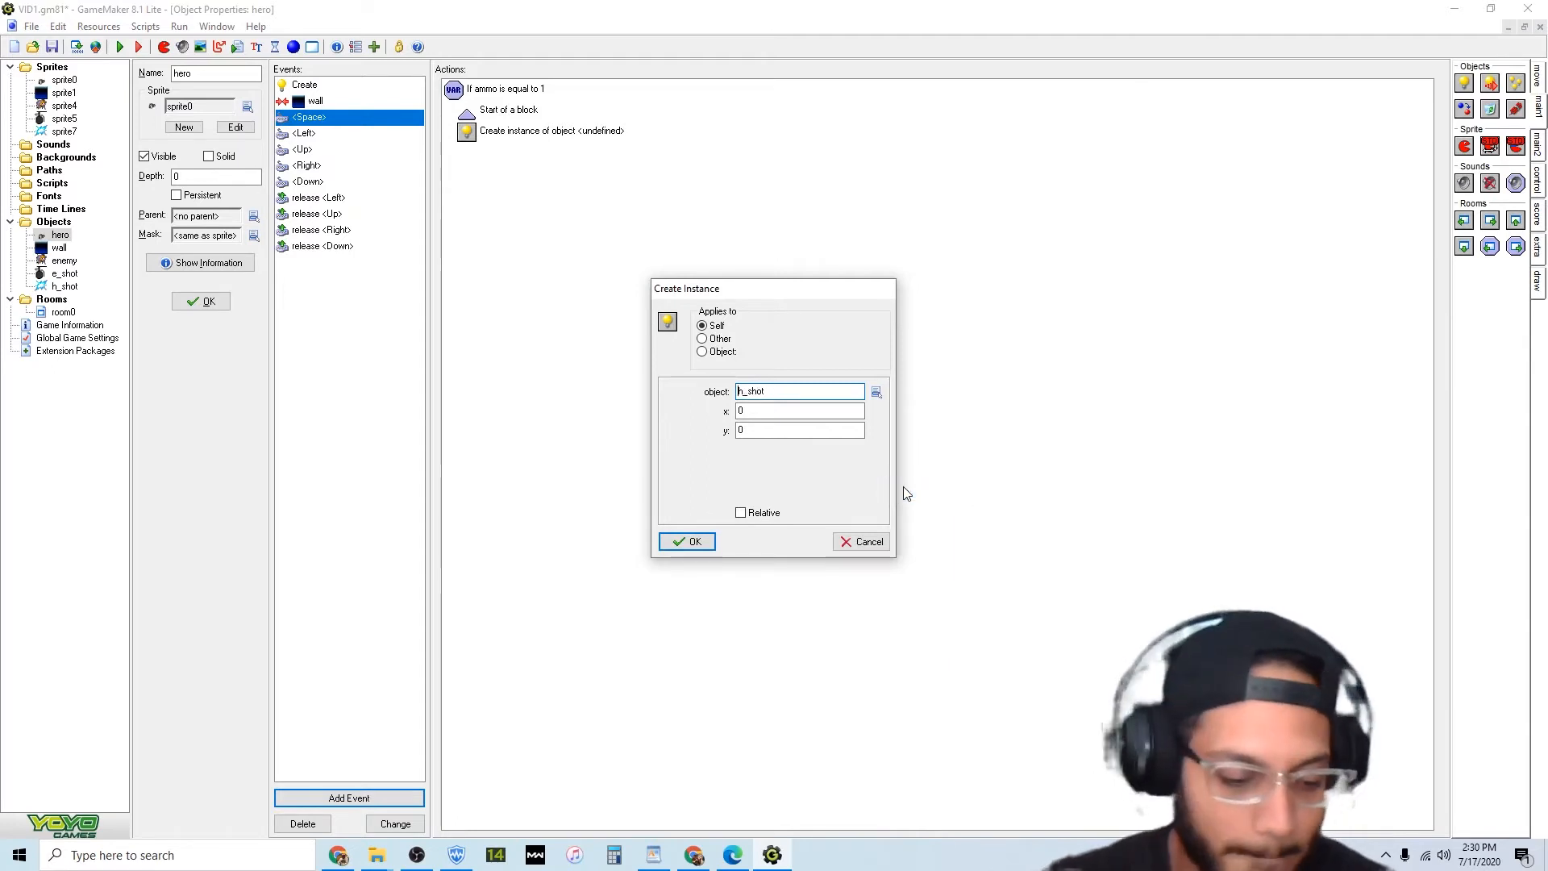
left_click(768, 513)
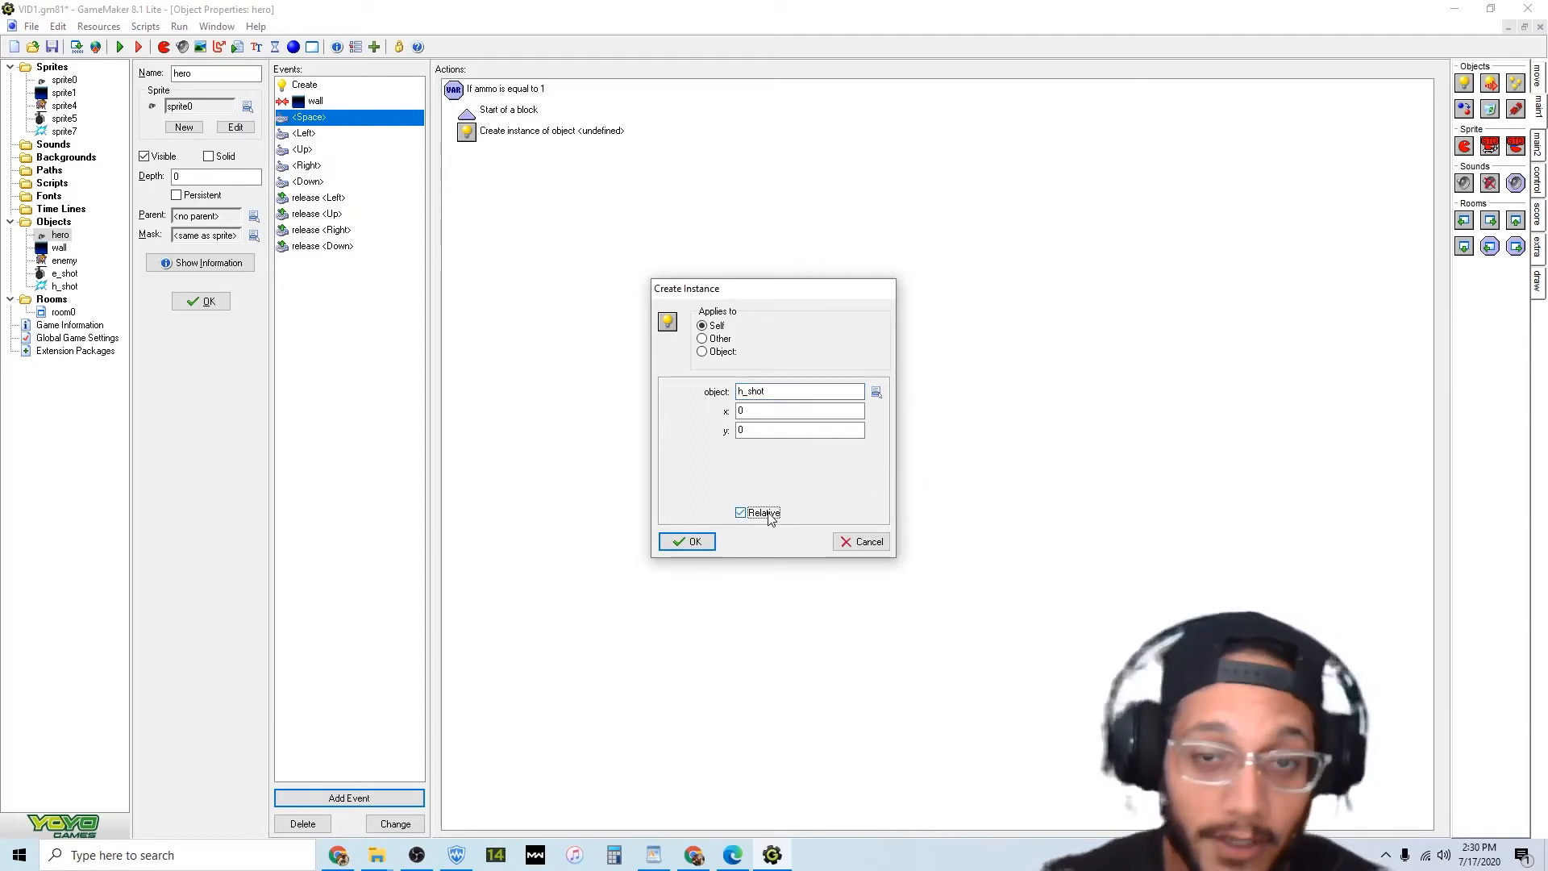
left_click(691, 542)
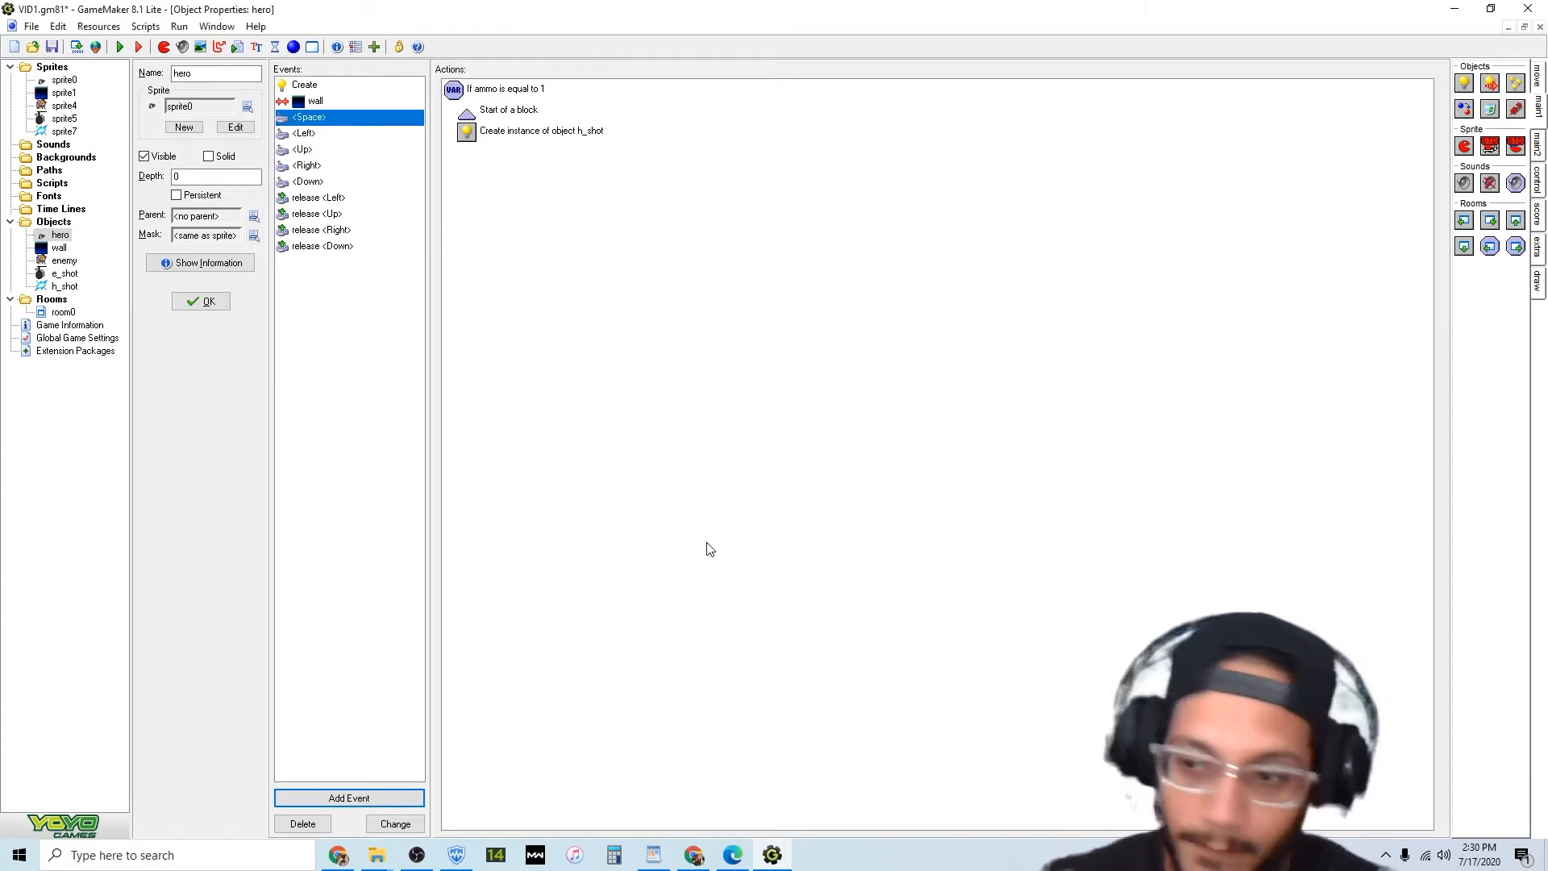
Add a Set Variable action after the h_shot creation that sets ammo to 0.
left_click(1540, 184)
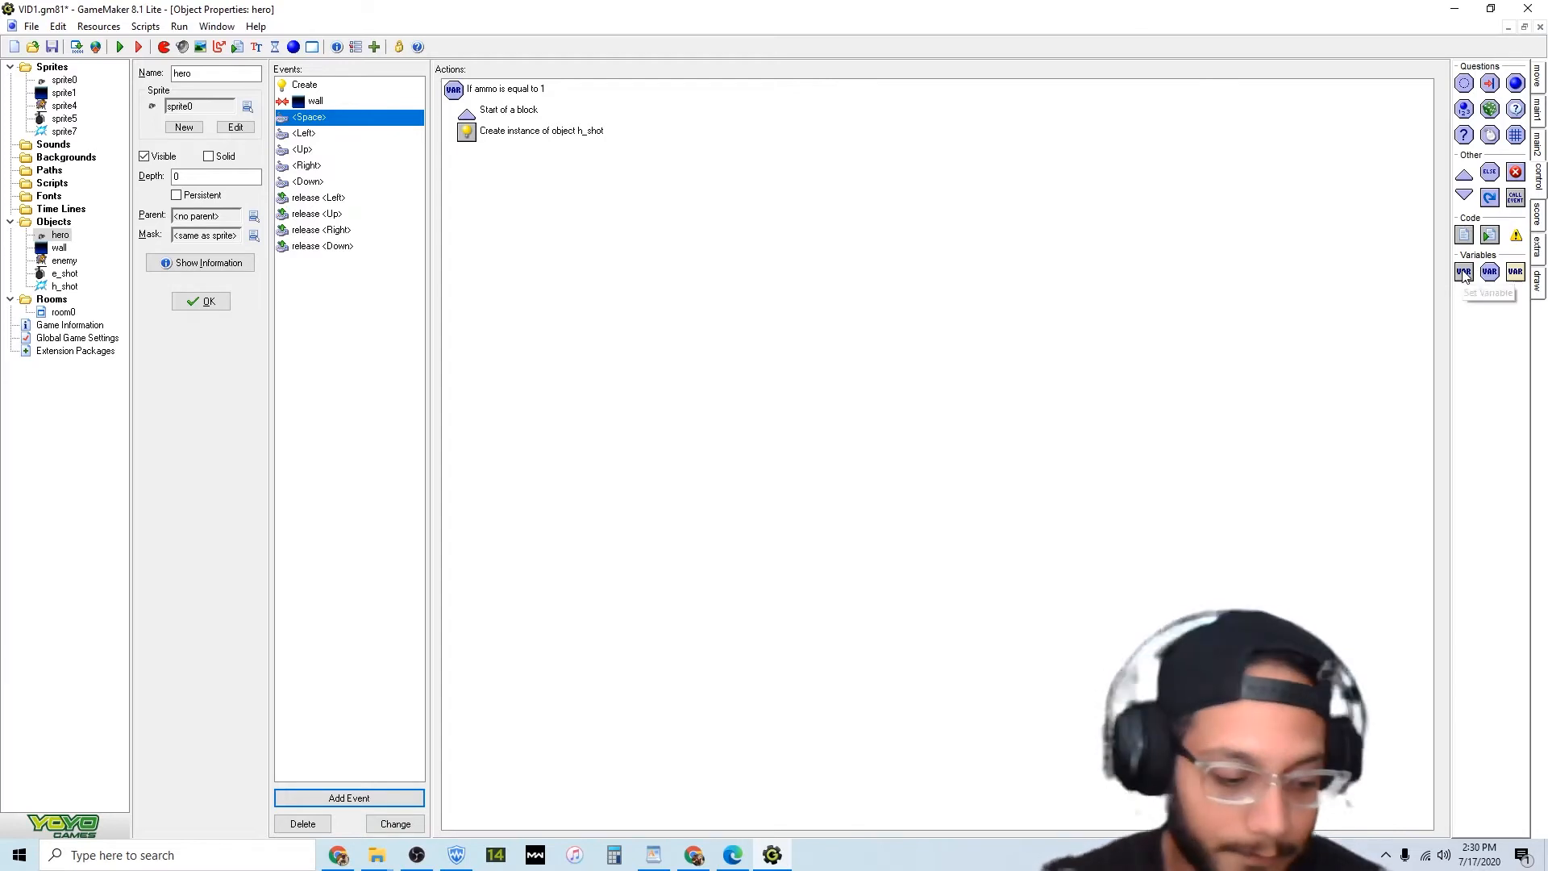
left_click_drag(1465, 276, 748, 250)
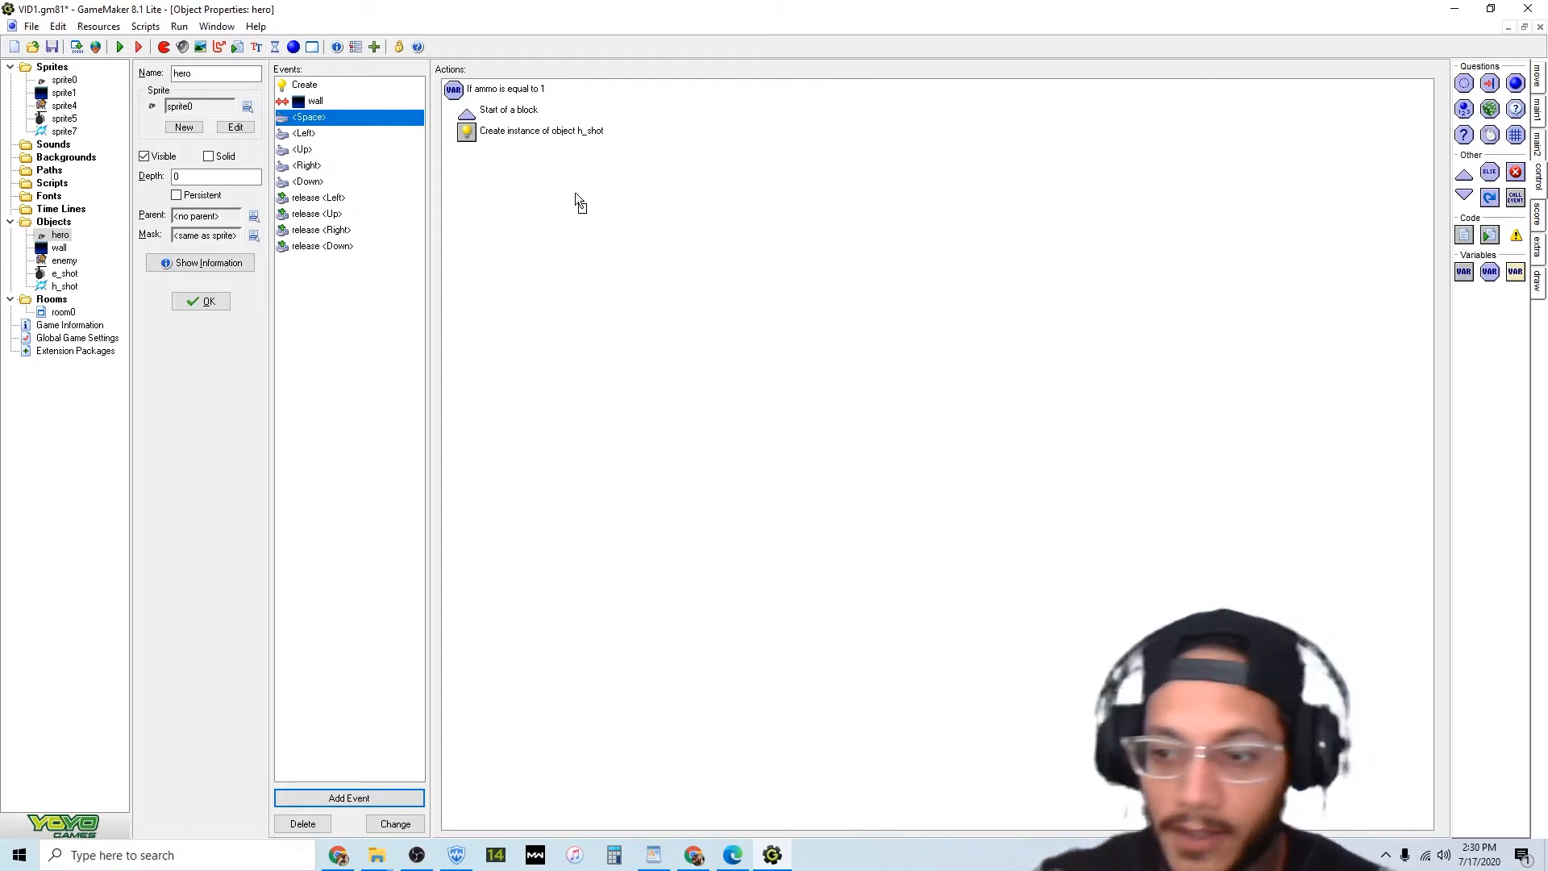
left_click_drag(574, 192, 574, 192)
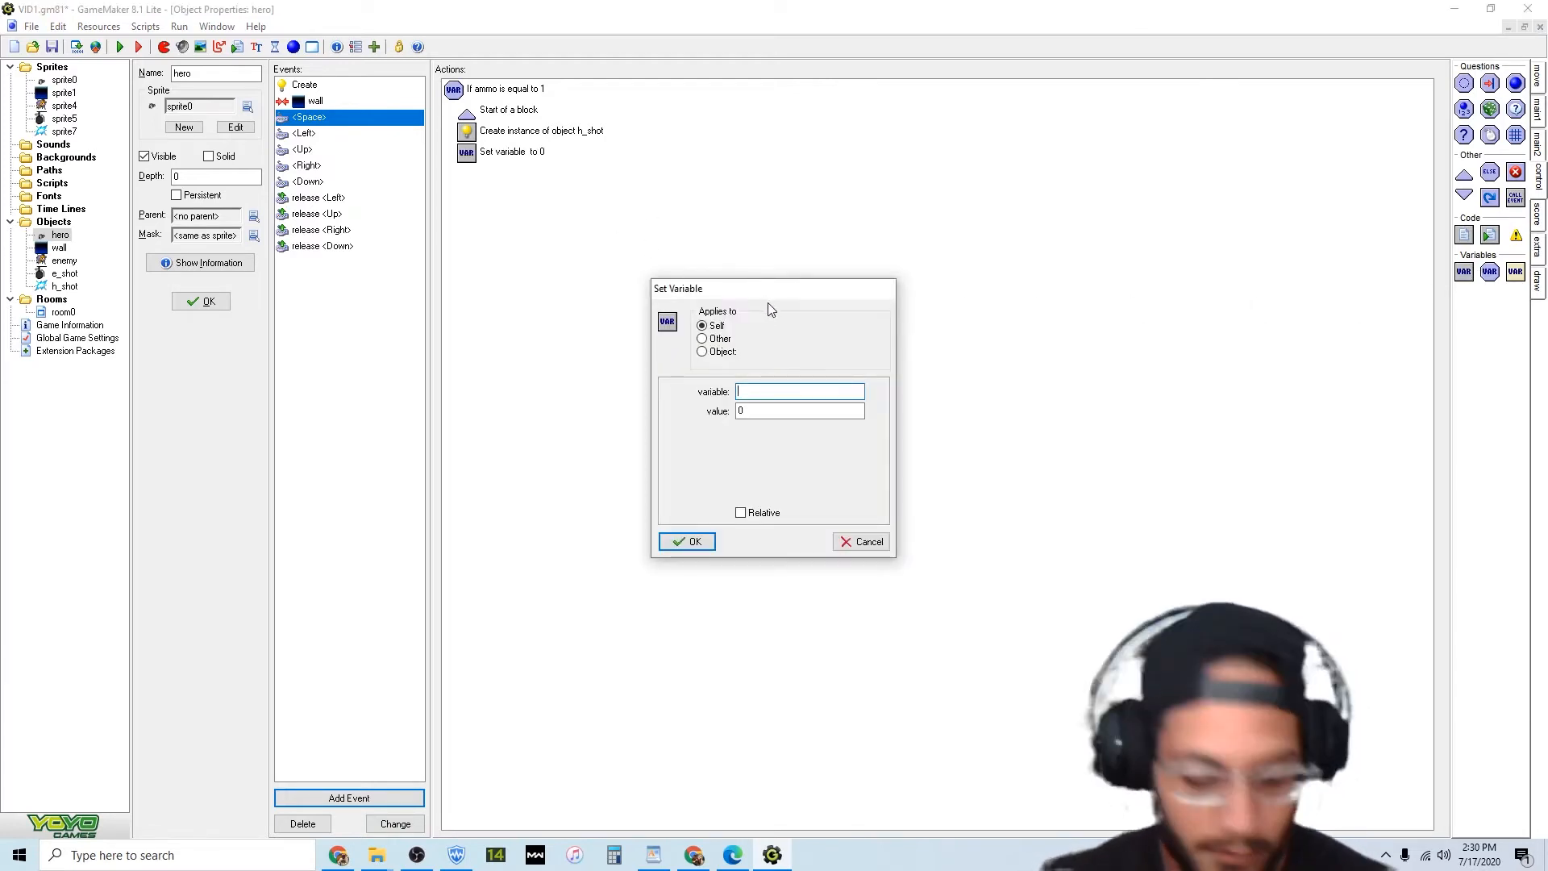
type("ammo")
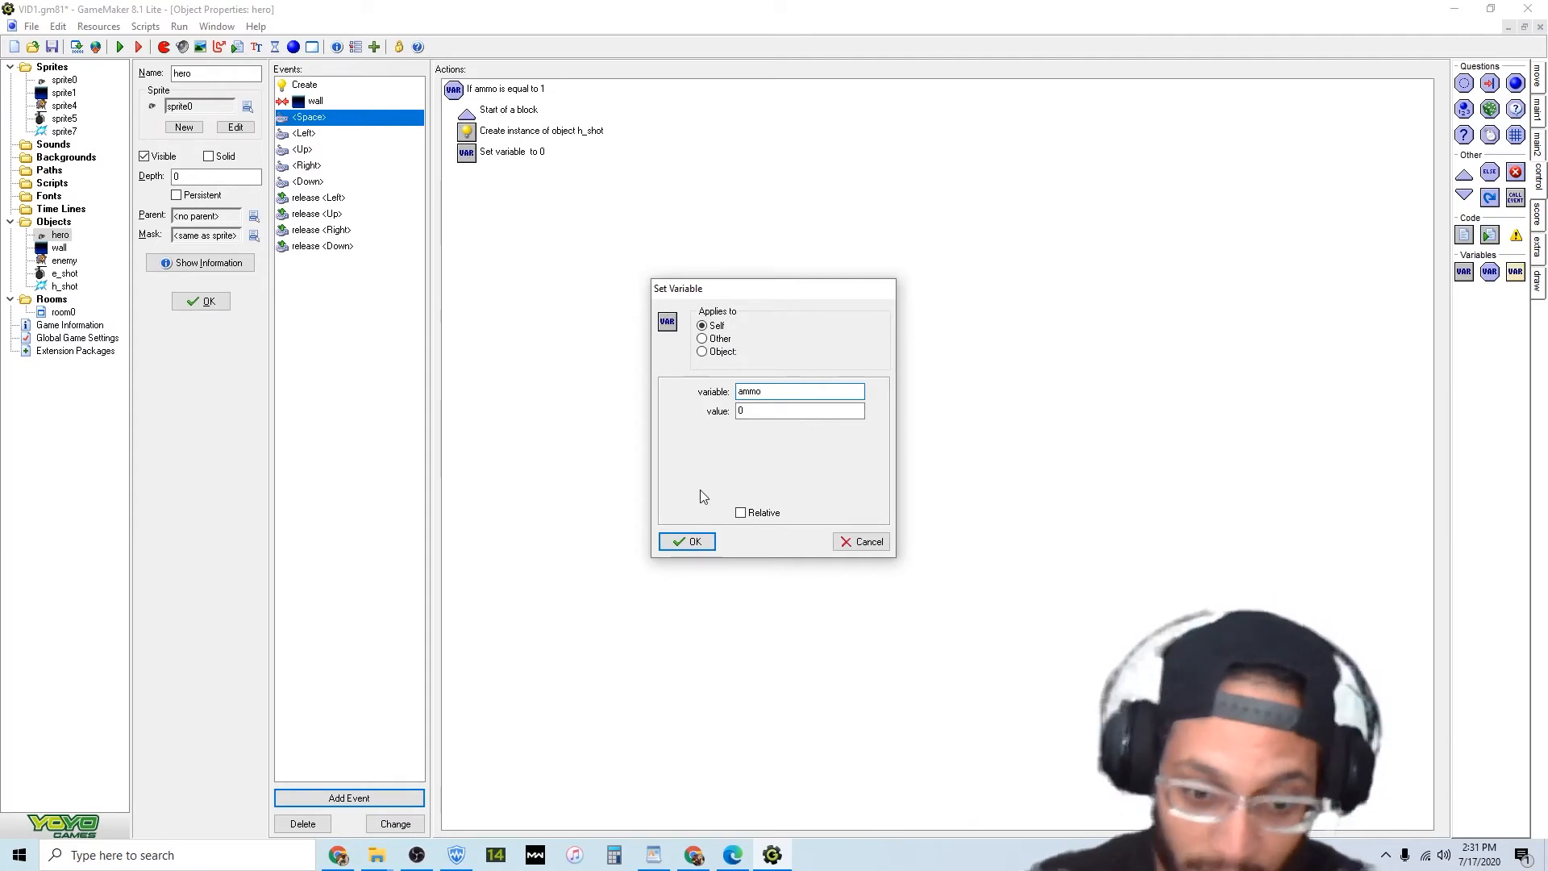
left_click(691, 541)
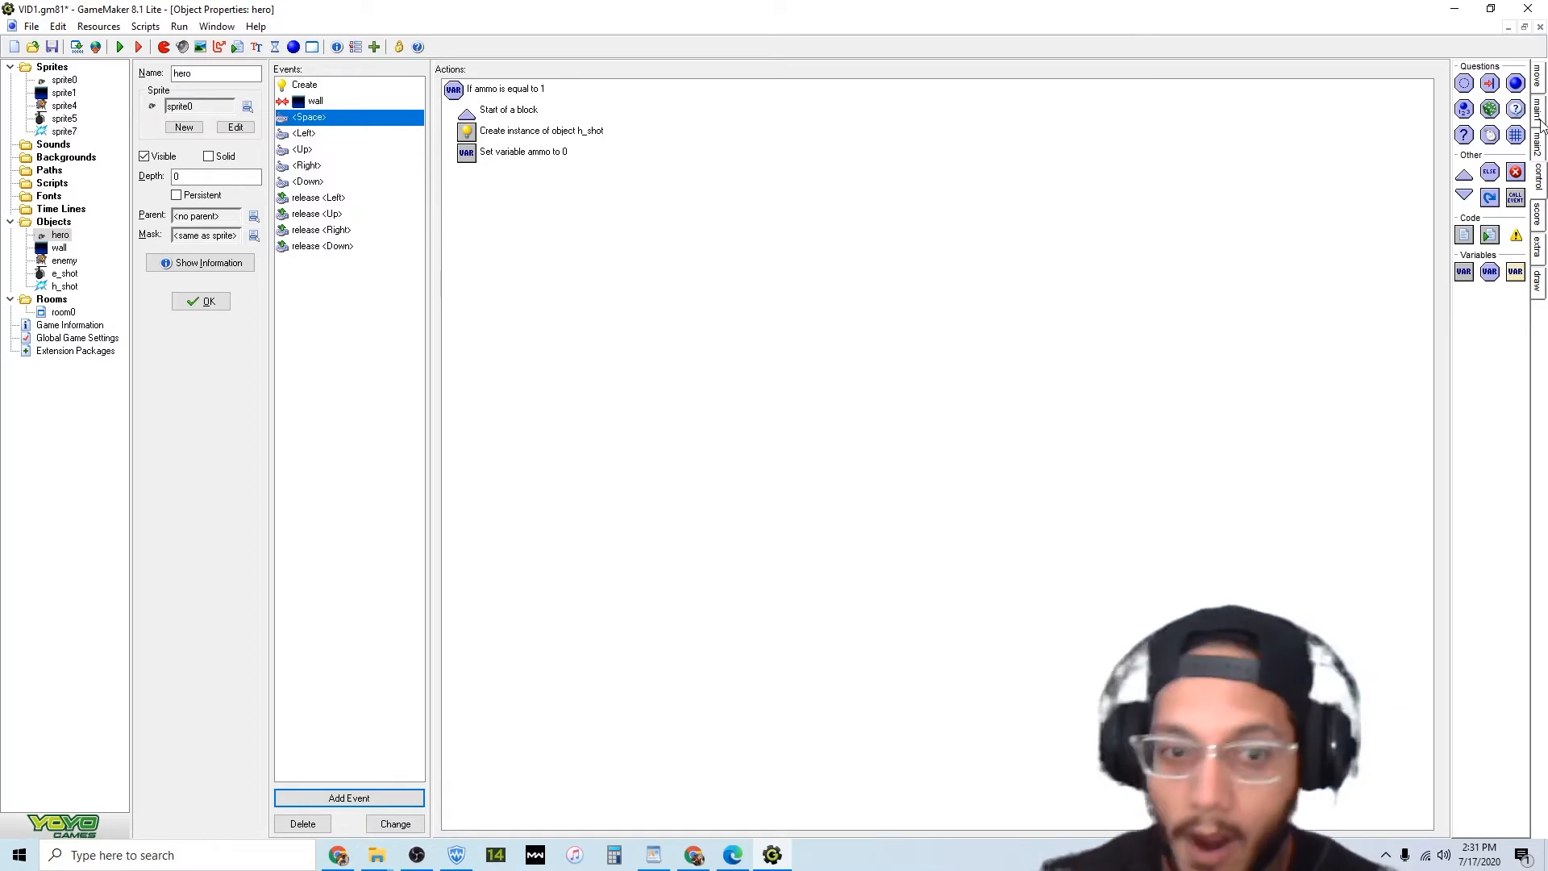
Add a Set Alarm action with 20 steps for Alarm 0, and close the block with an End Block action.
left_click(1540, 147)
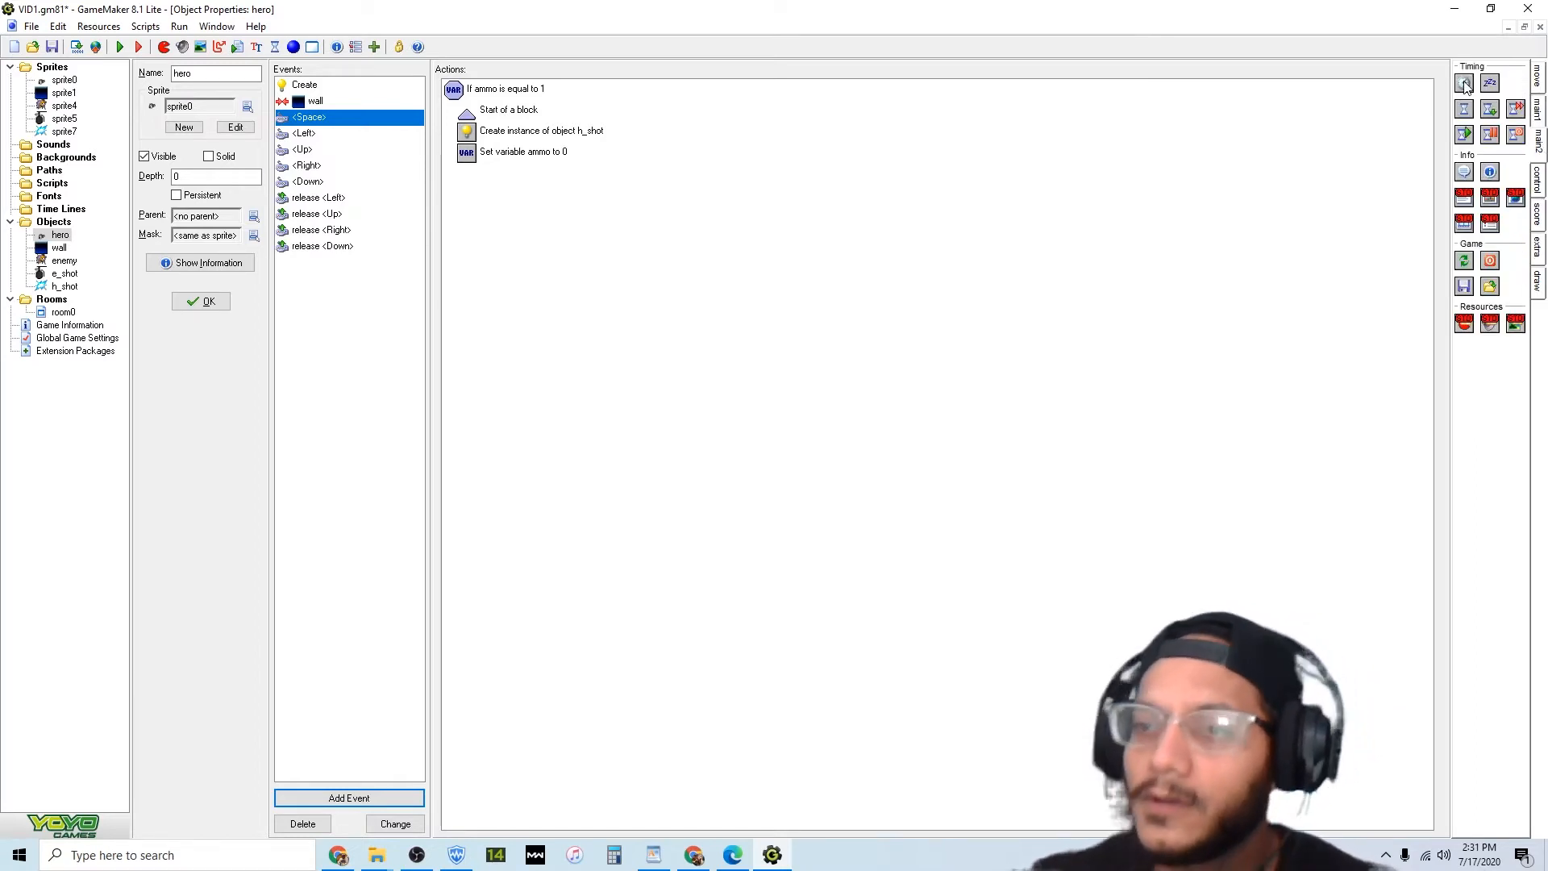
left_click_drag(606, 195, 605, 201)
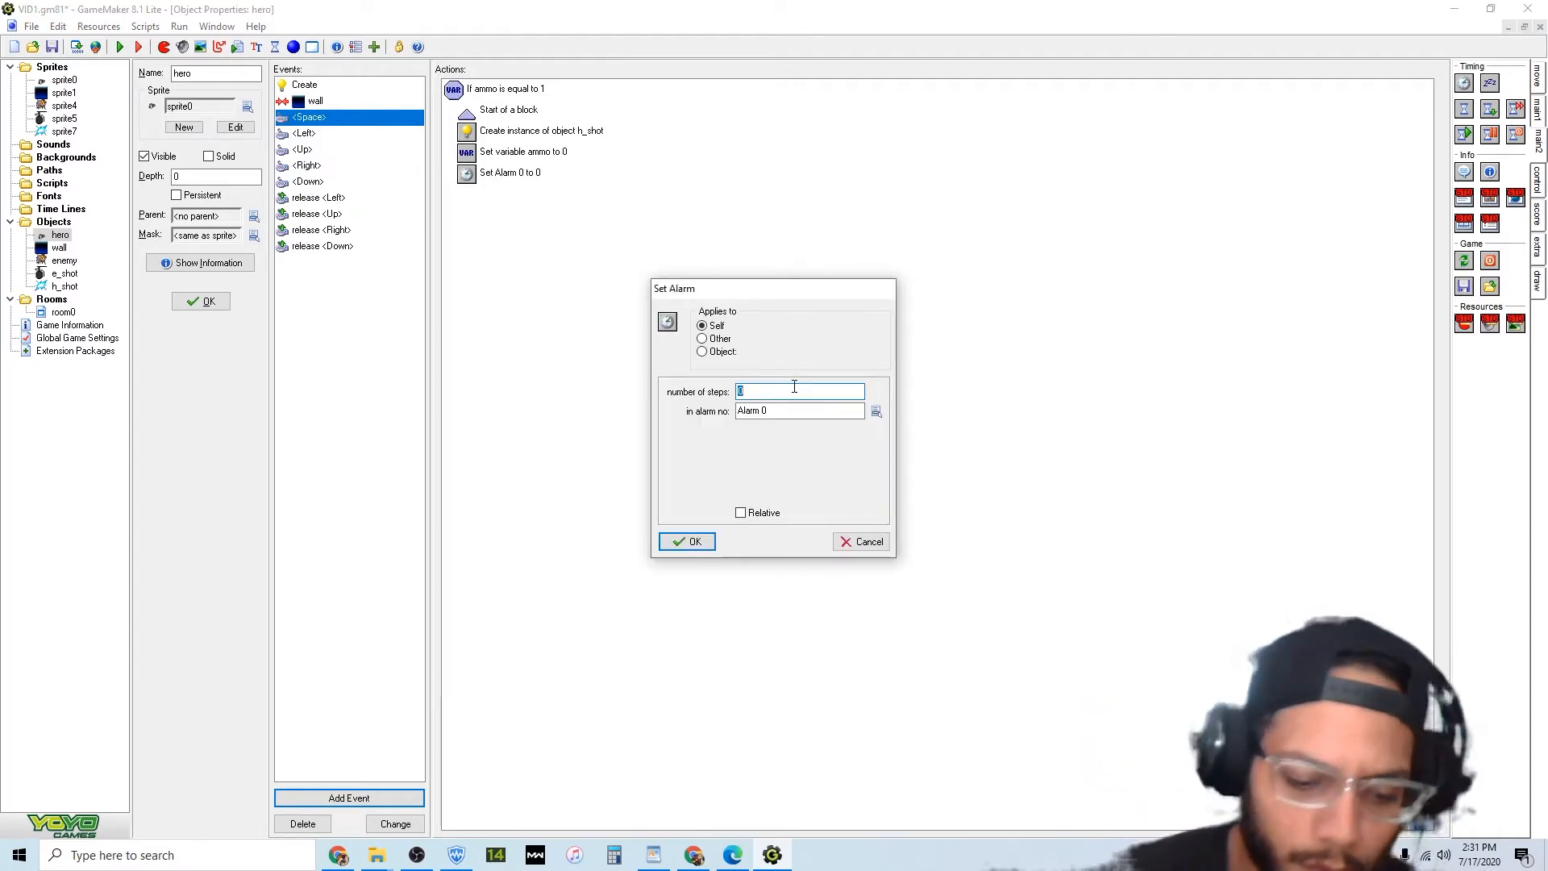
type("20")
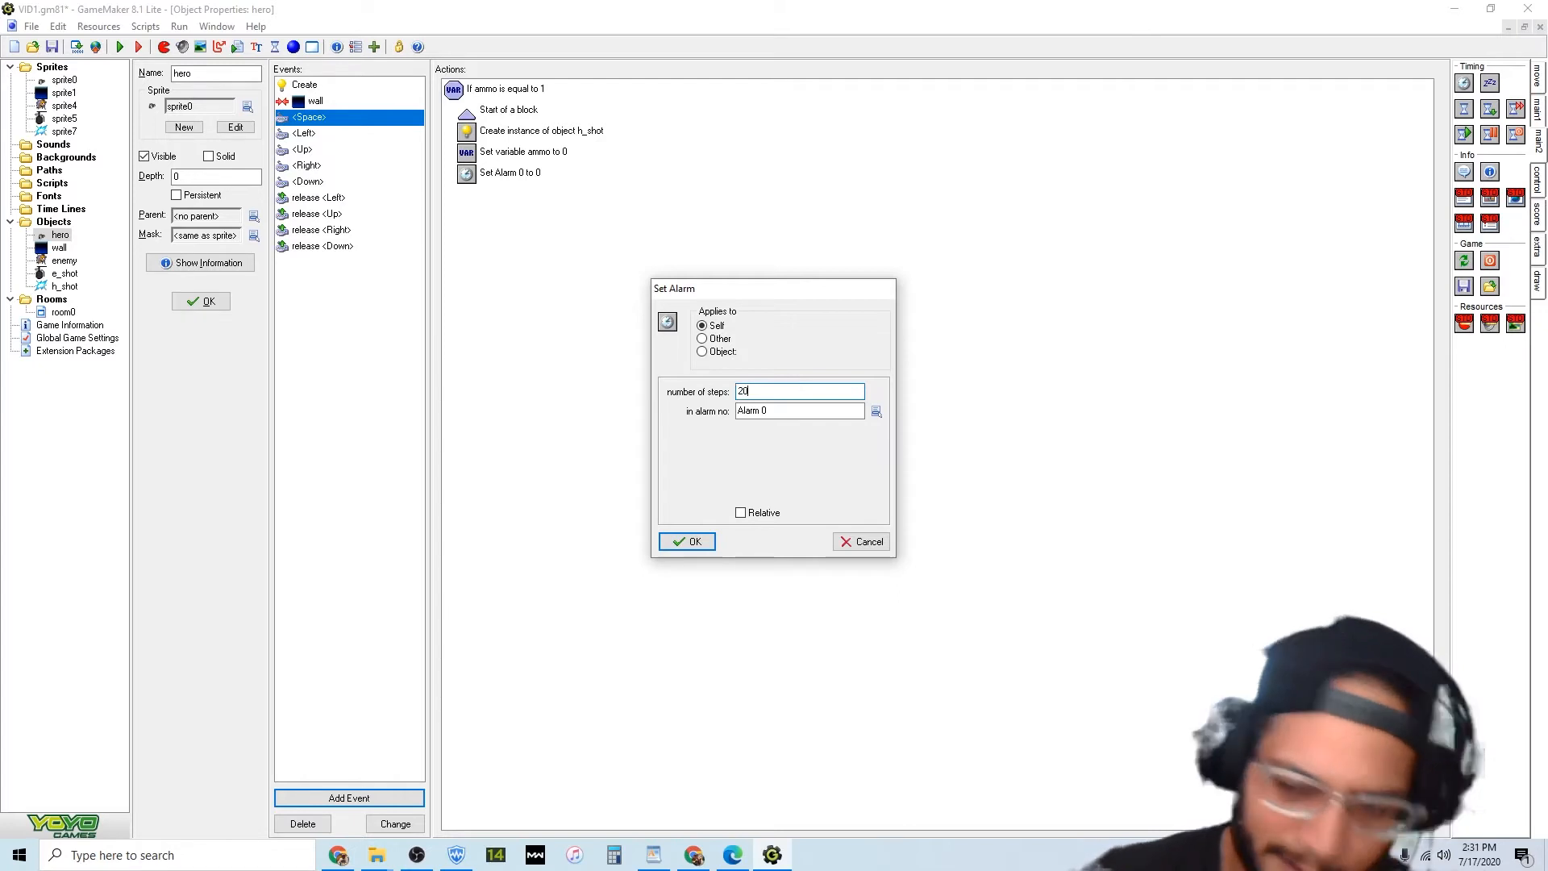
left_click(687, 542)
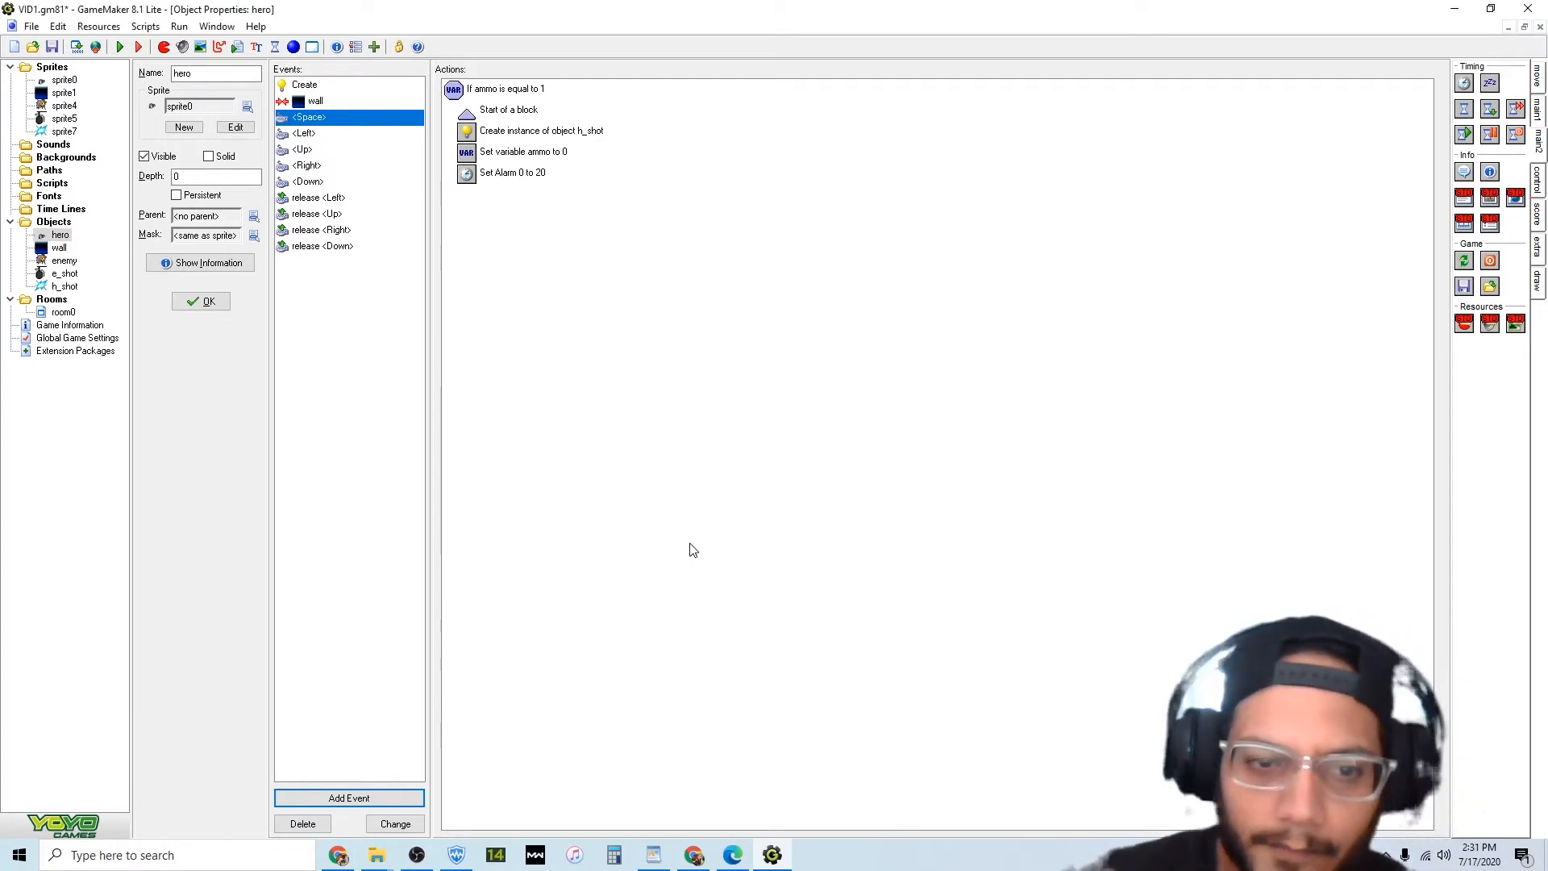
left_click(1538, 181)
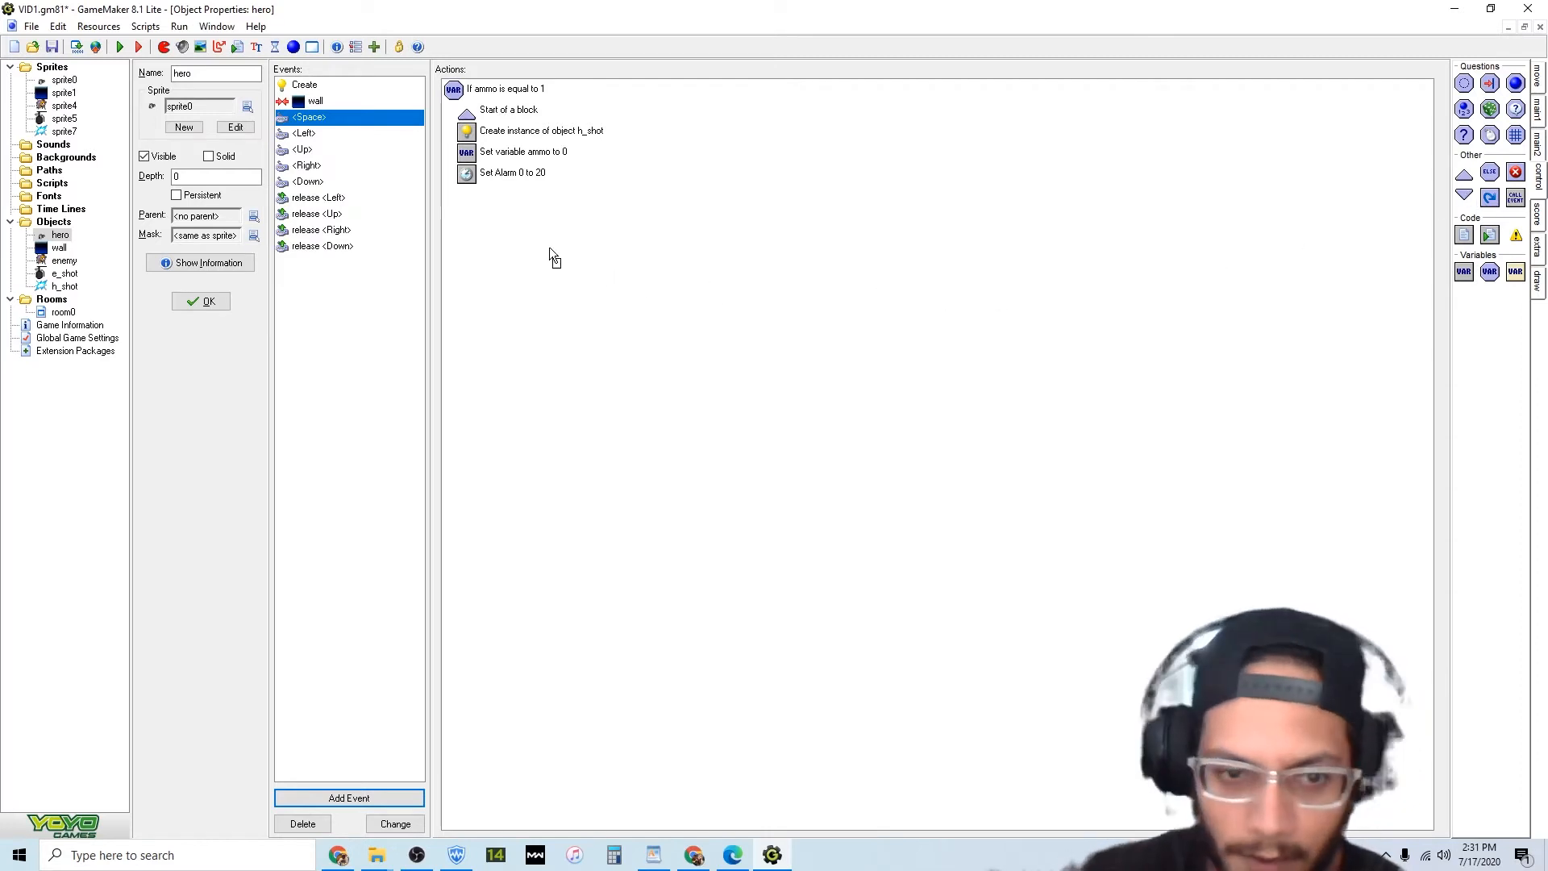
left_click_drag(550, 248, 520, 232)
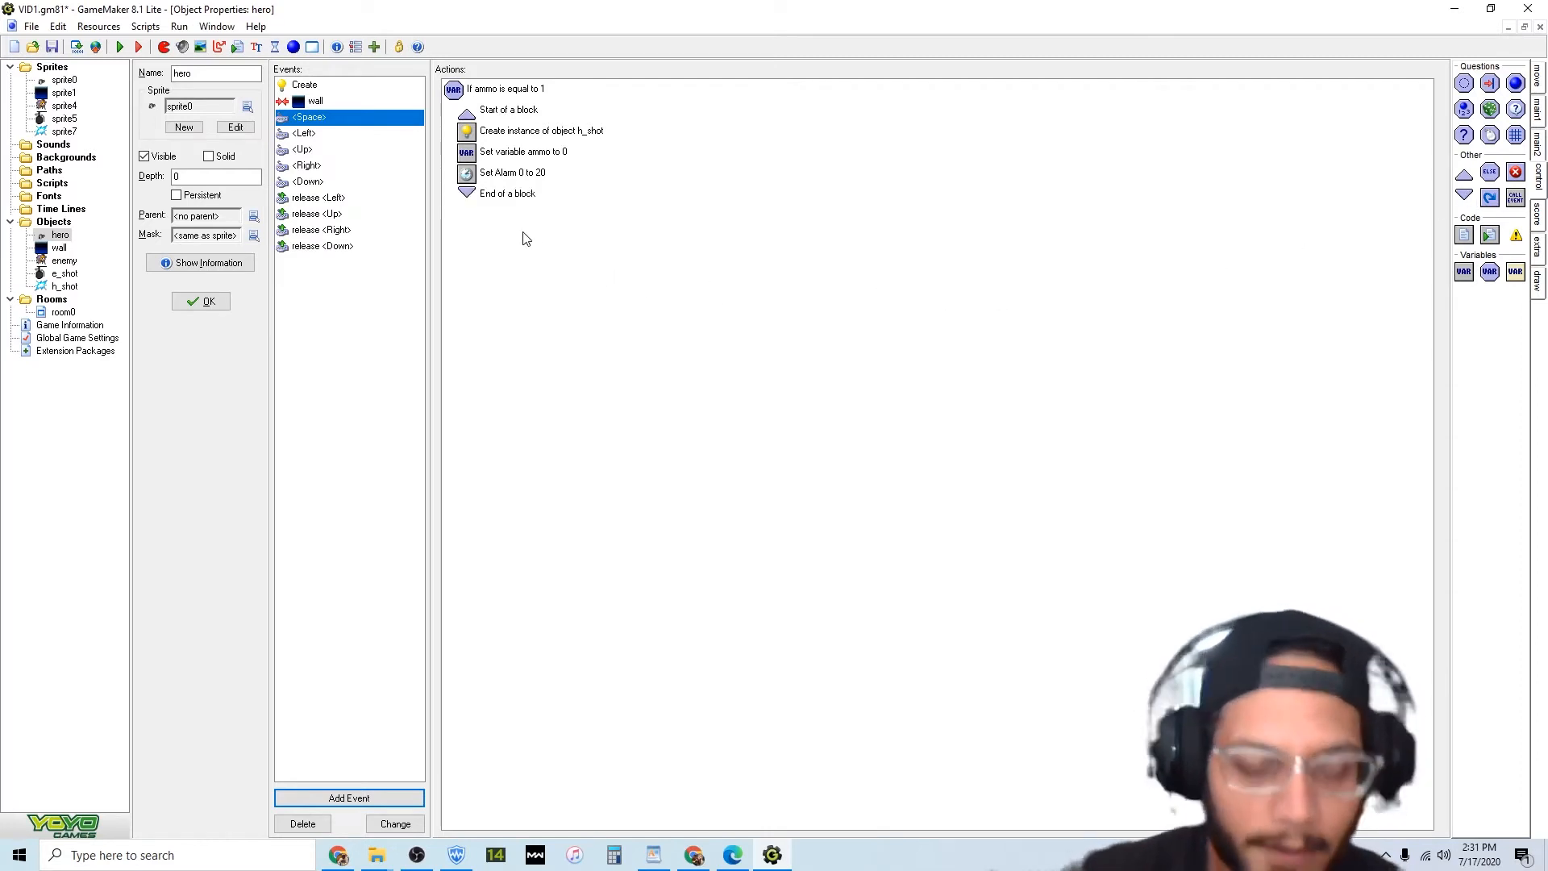
Add an Alarm 0 event to the hero with a Set Variable action that sets ammo to 1.
left_click(349, 798)
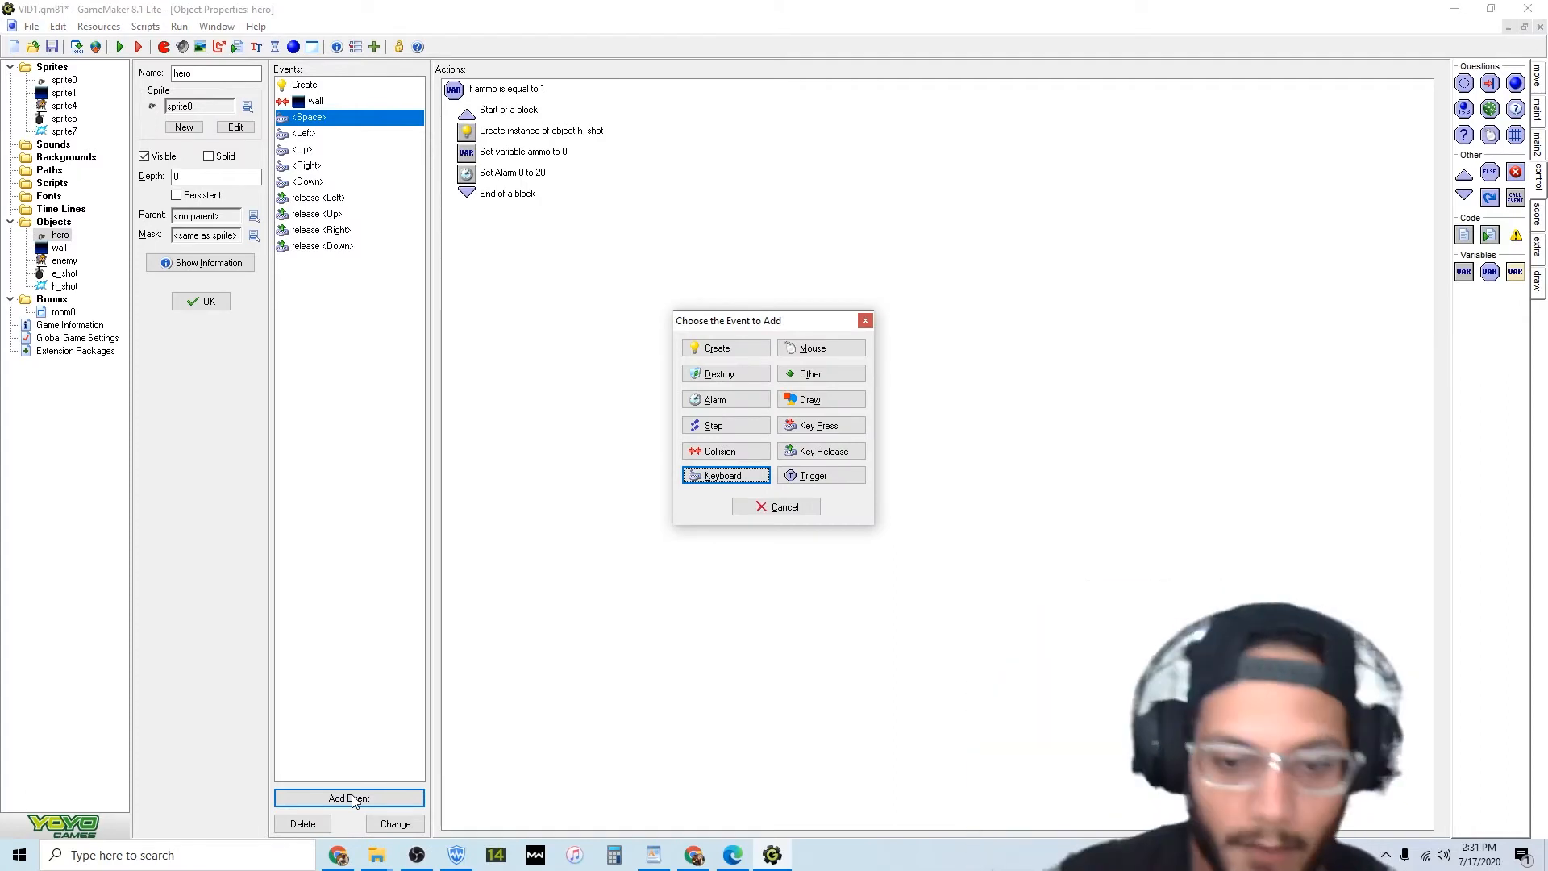
left_click(712, 400)
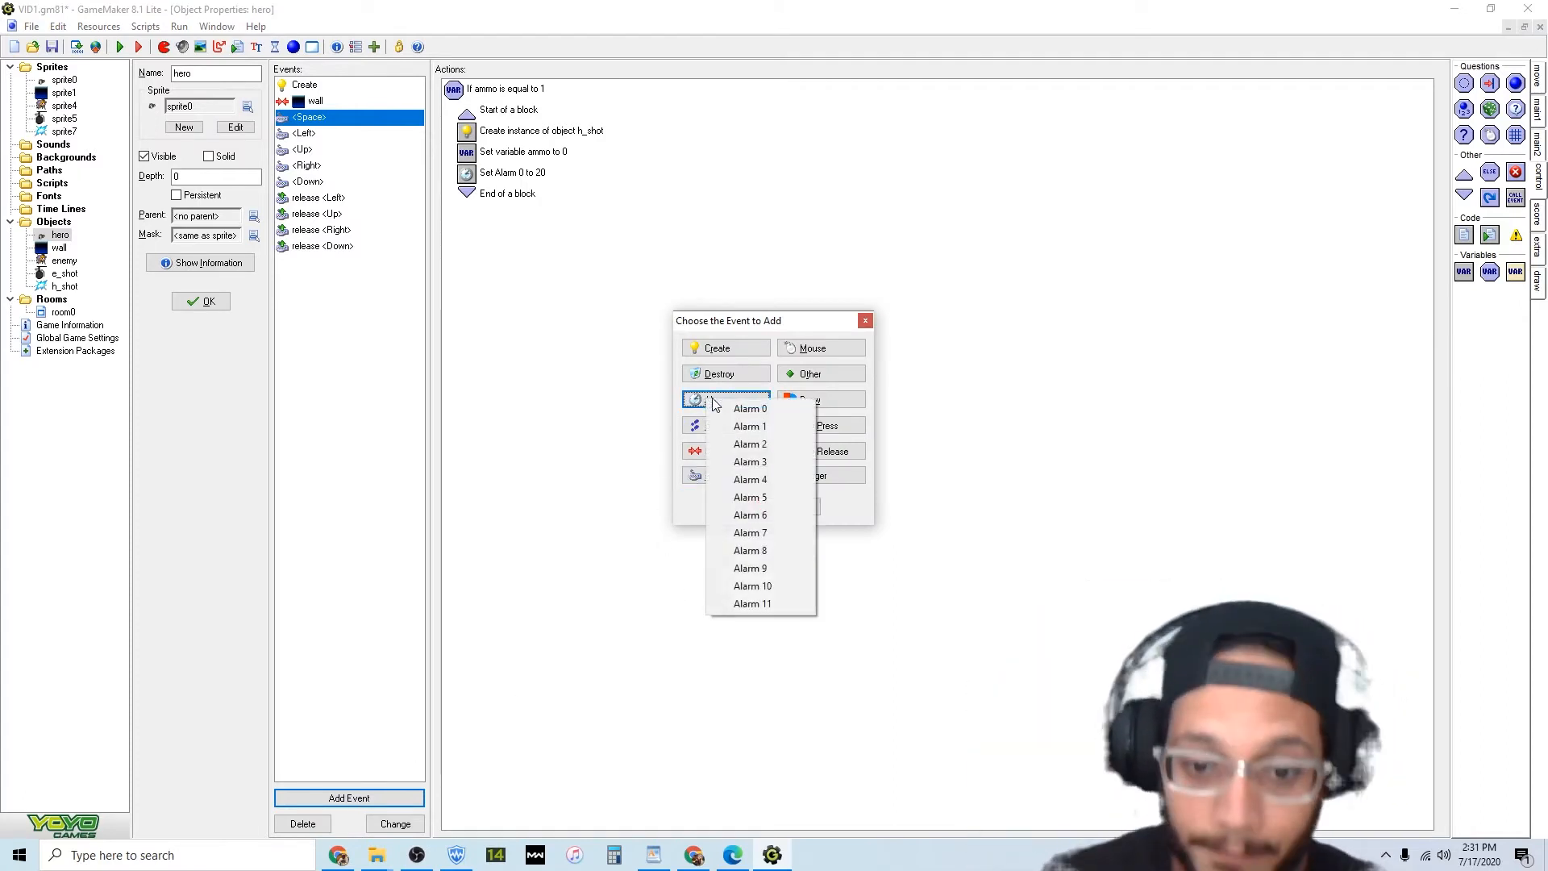
left_click(728, 407)
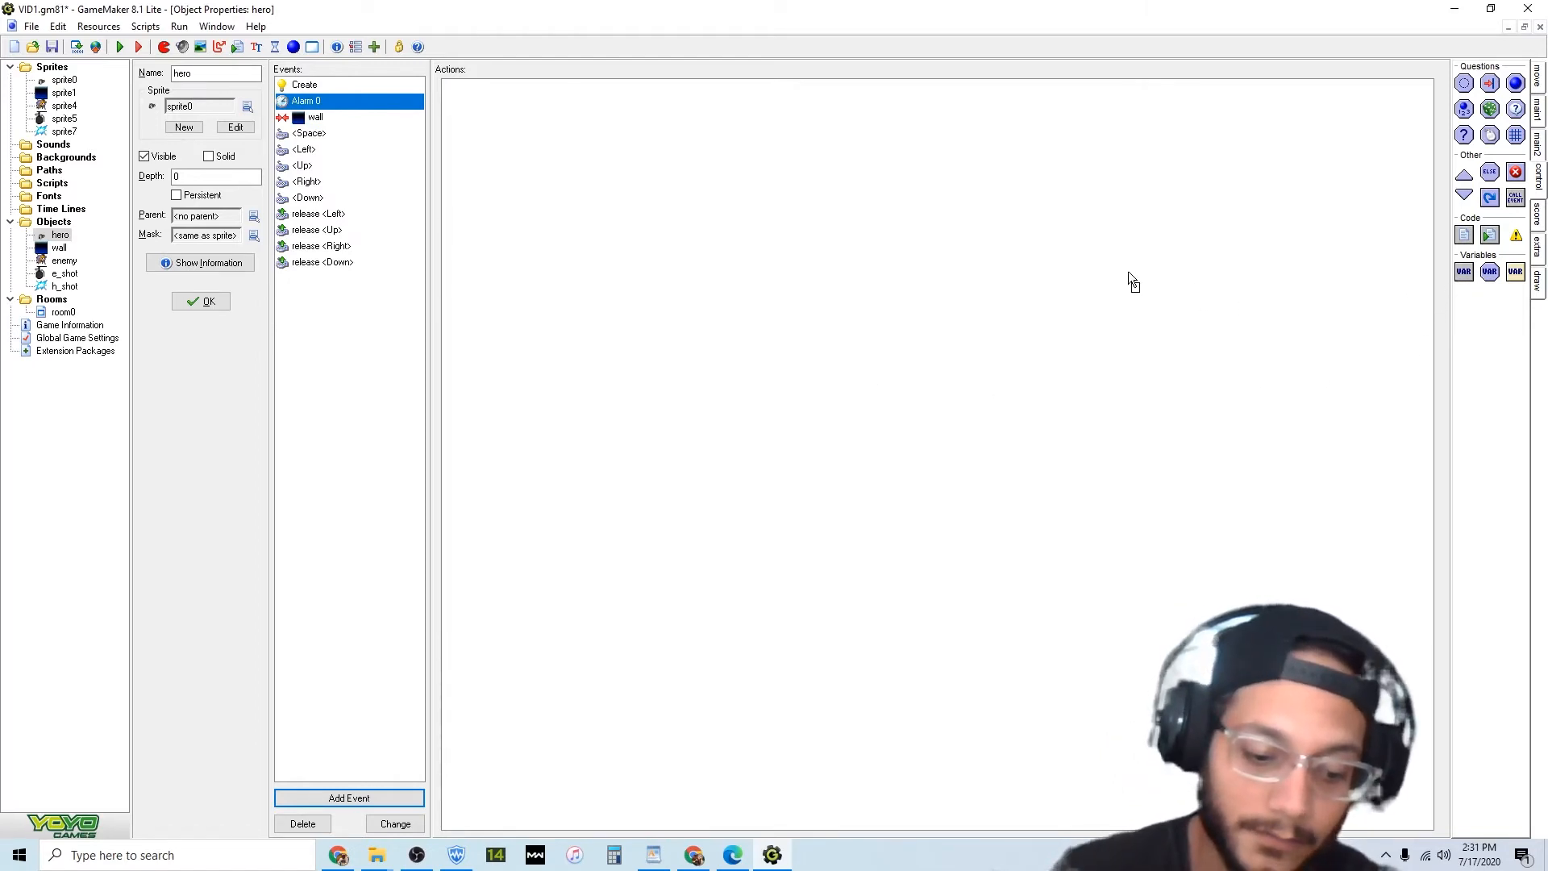
left_click_drag(1129, 279, 1129, 281)
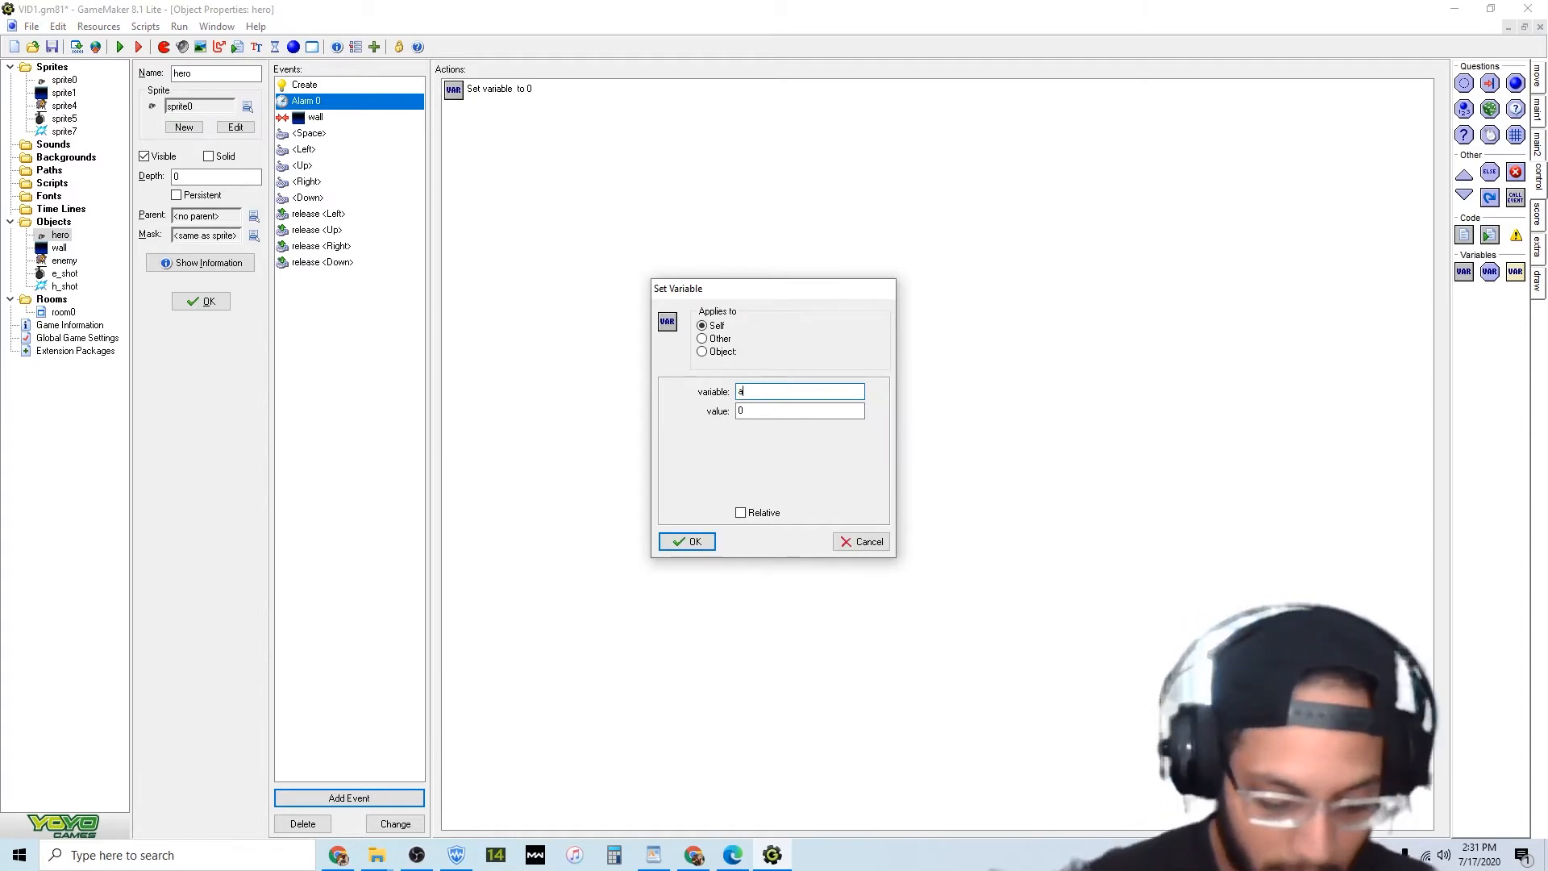
key("Tab")
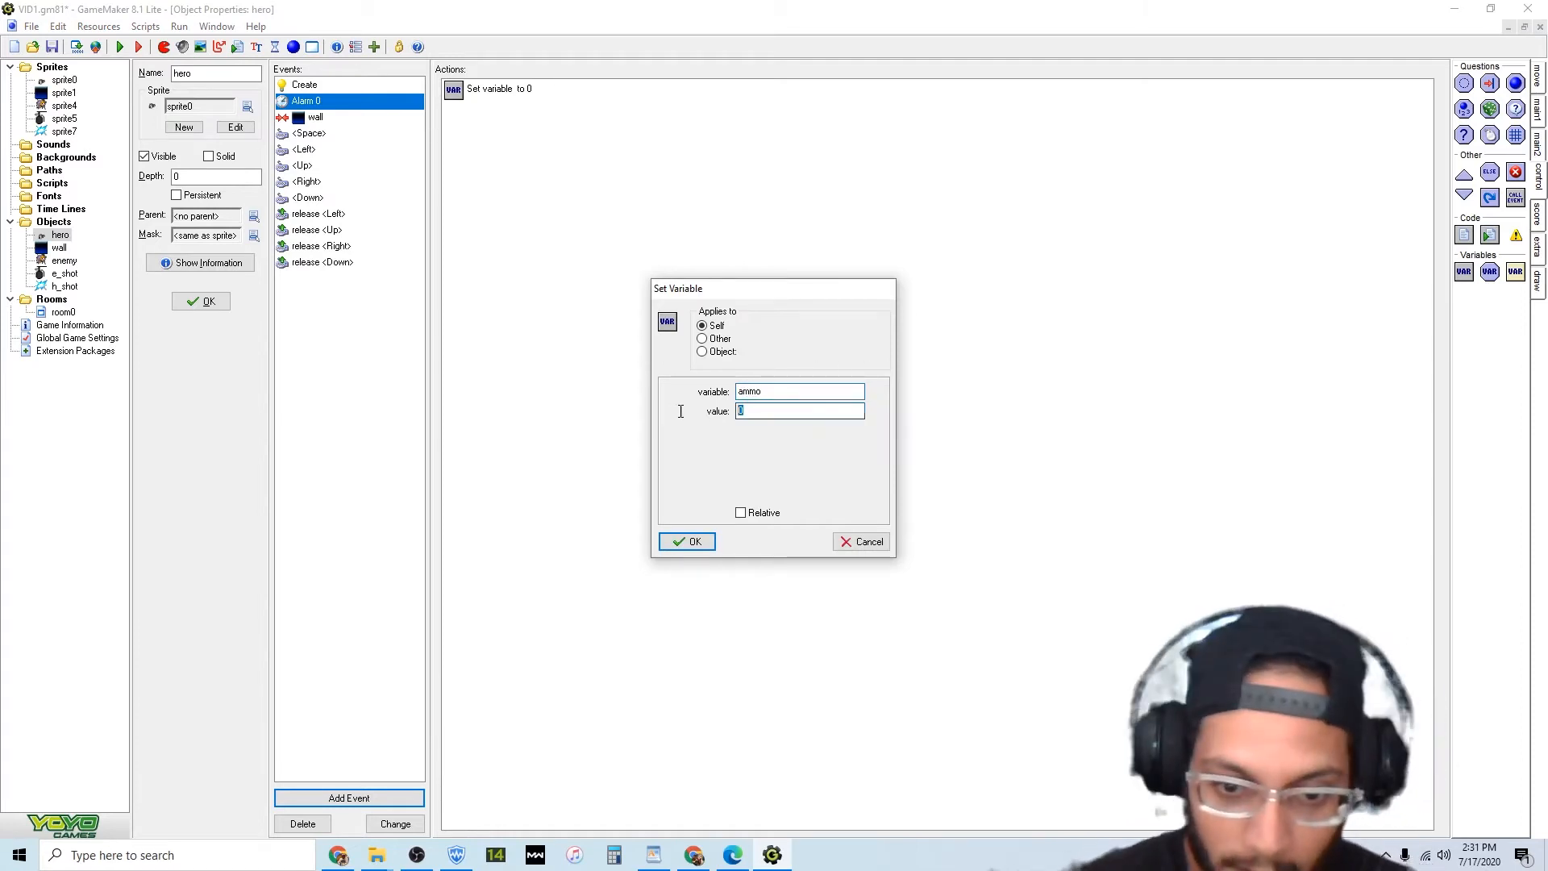
type("1")
left_click(695, 542)
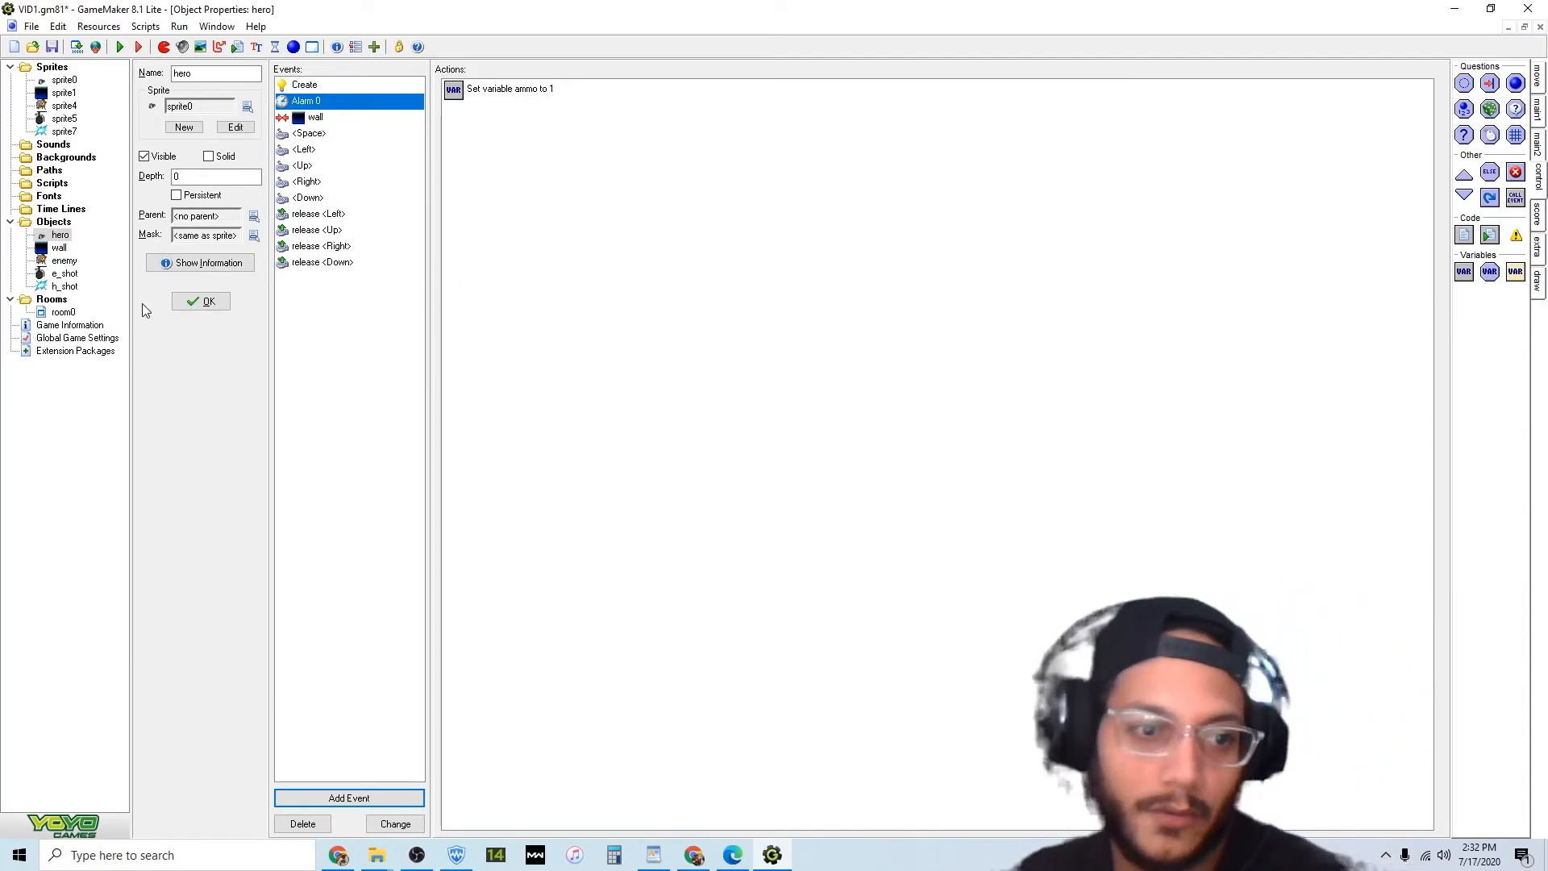
Test-run the game, moving the hero around the room and firing shots from several positions.
left_click(120, 47)
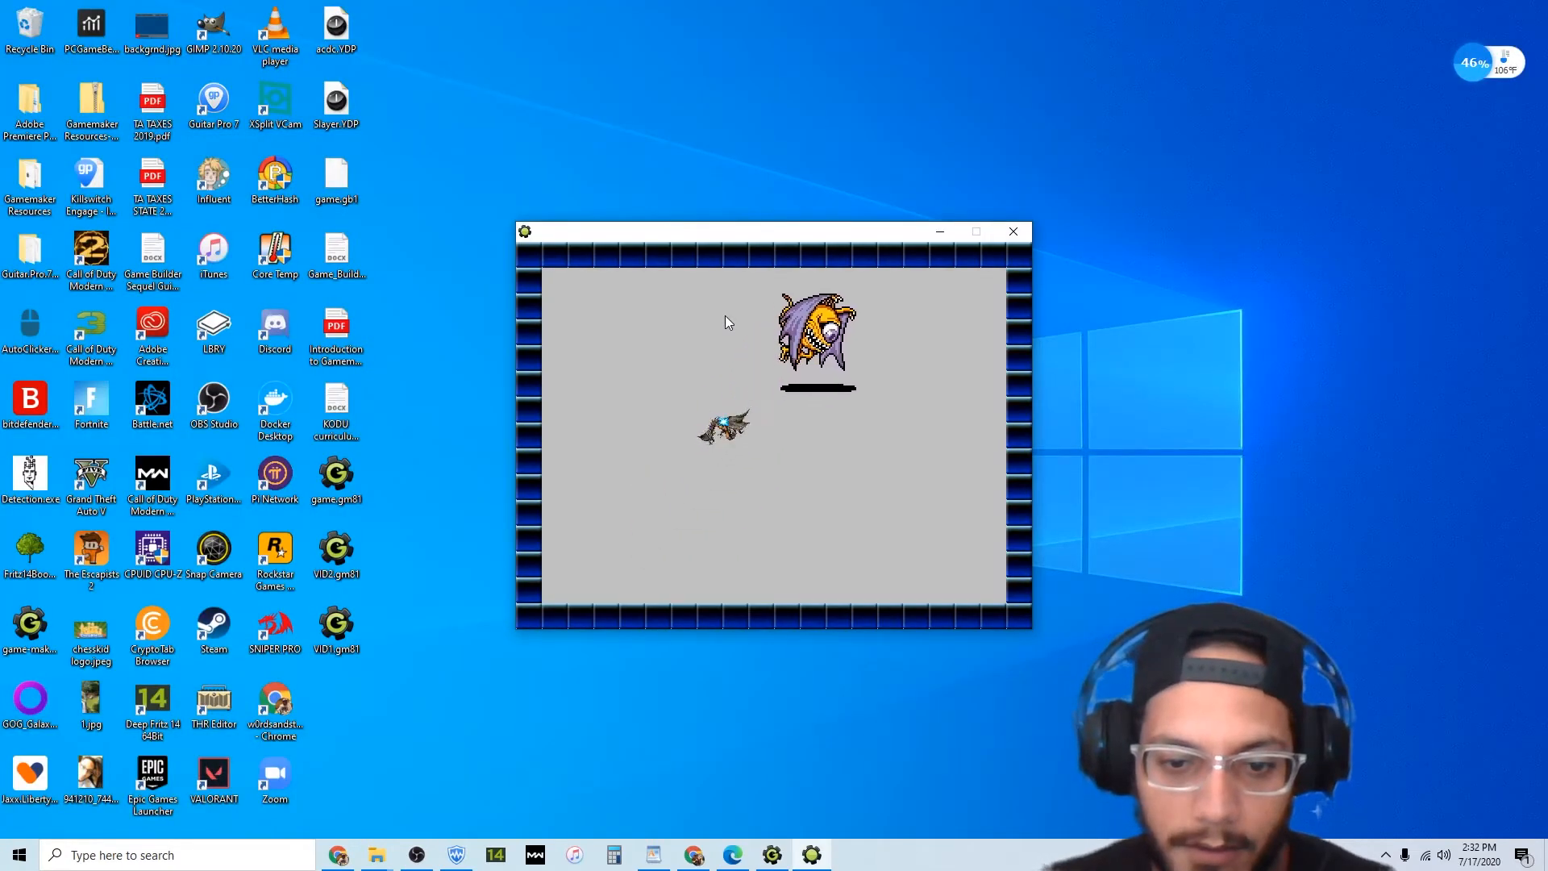
key("space")
key("Down")
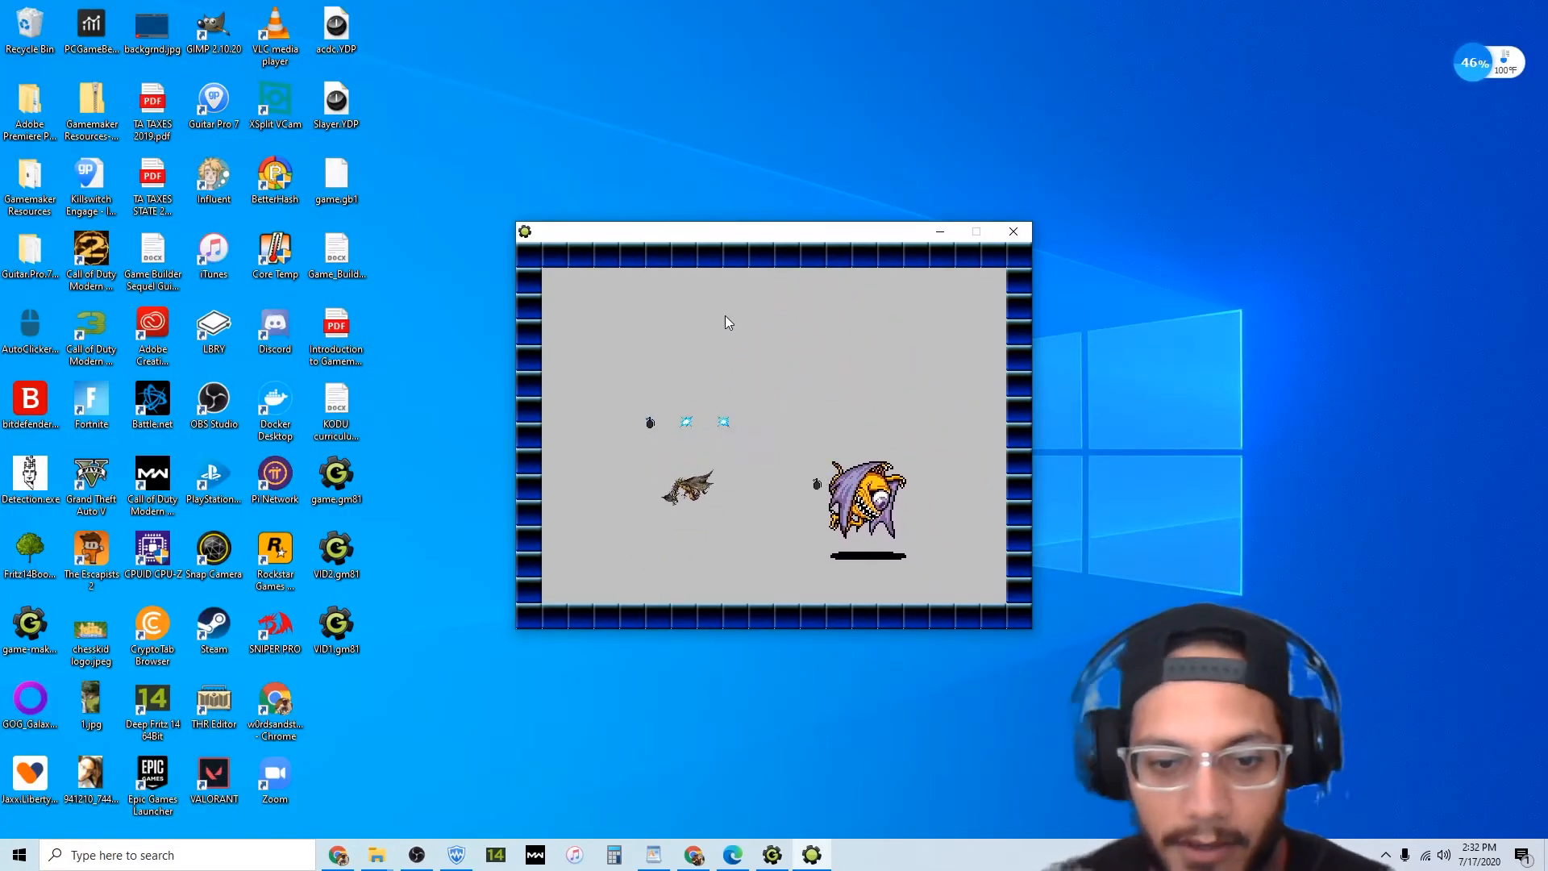
key("space")
key("Right")
key("space")
key("Right")
key("Up")
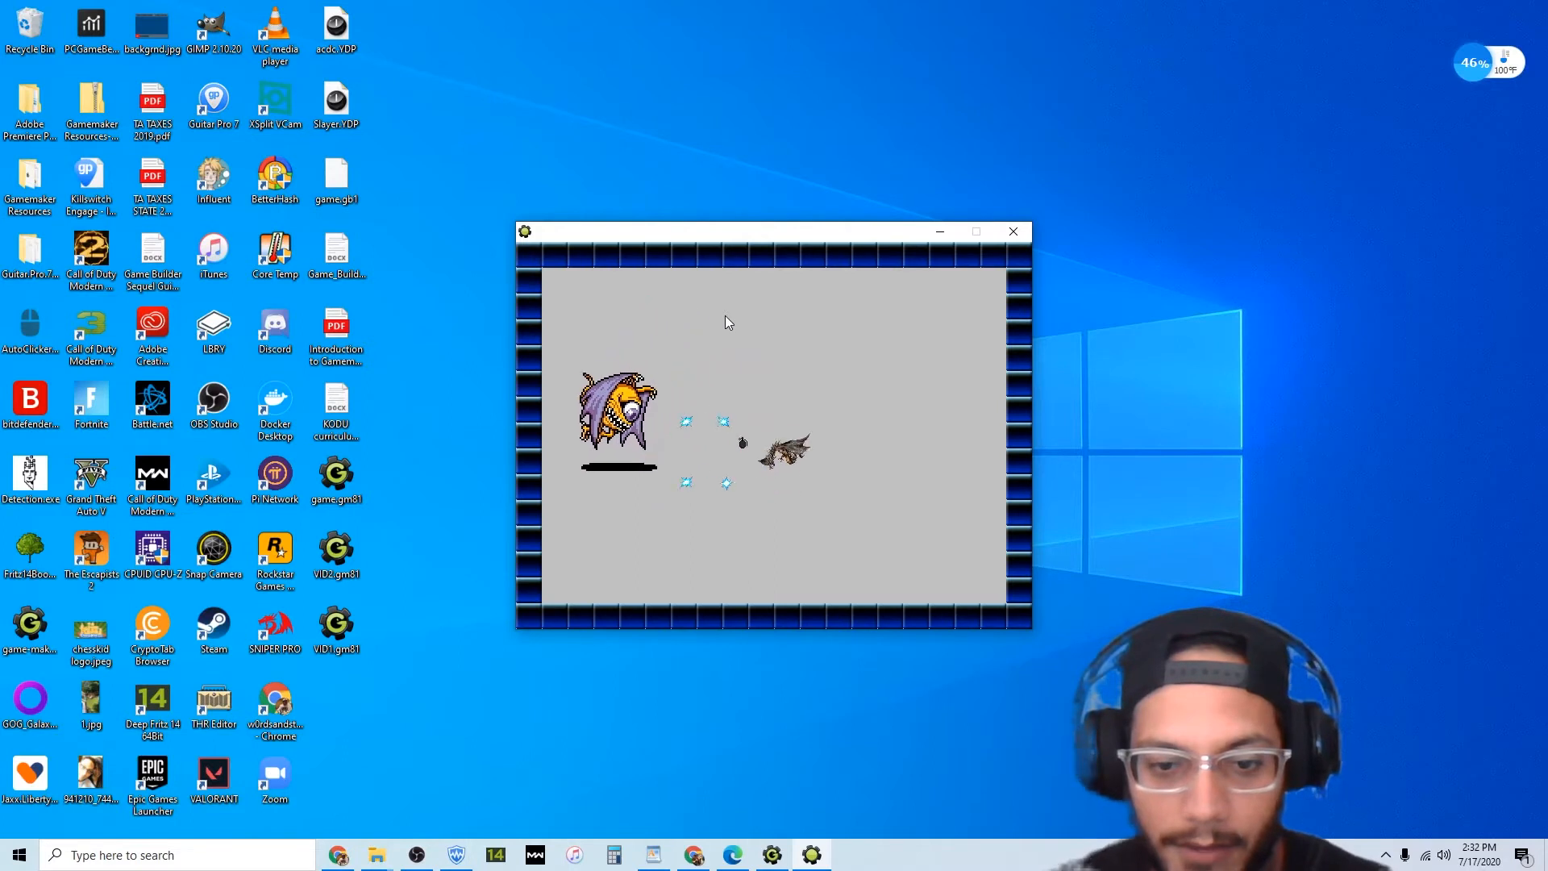
key("space")
key("Up")
key("Up")
key("space")
key("Left")
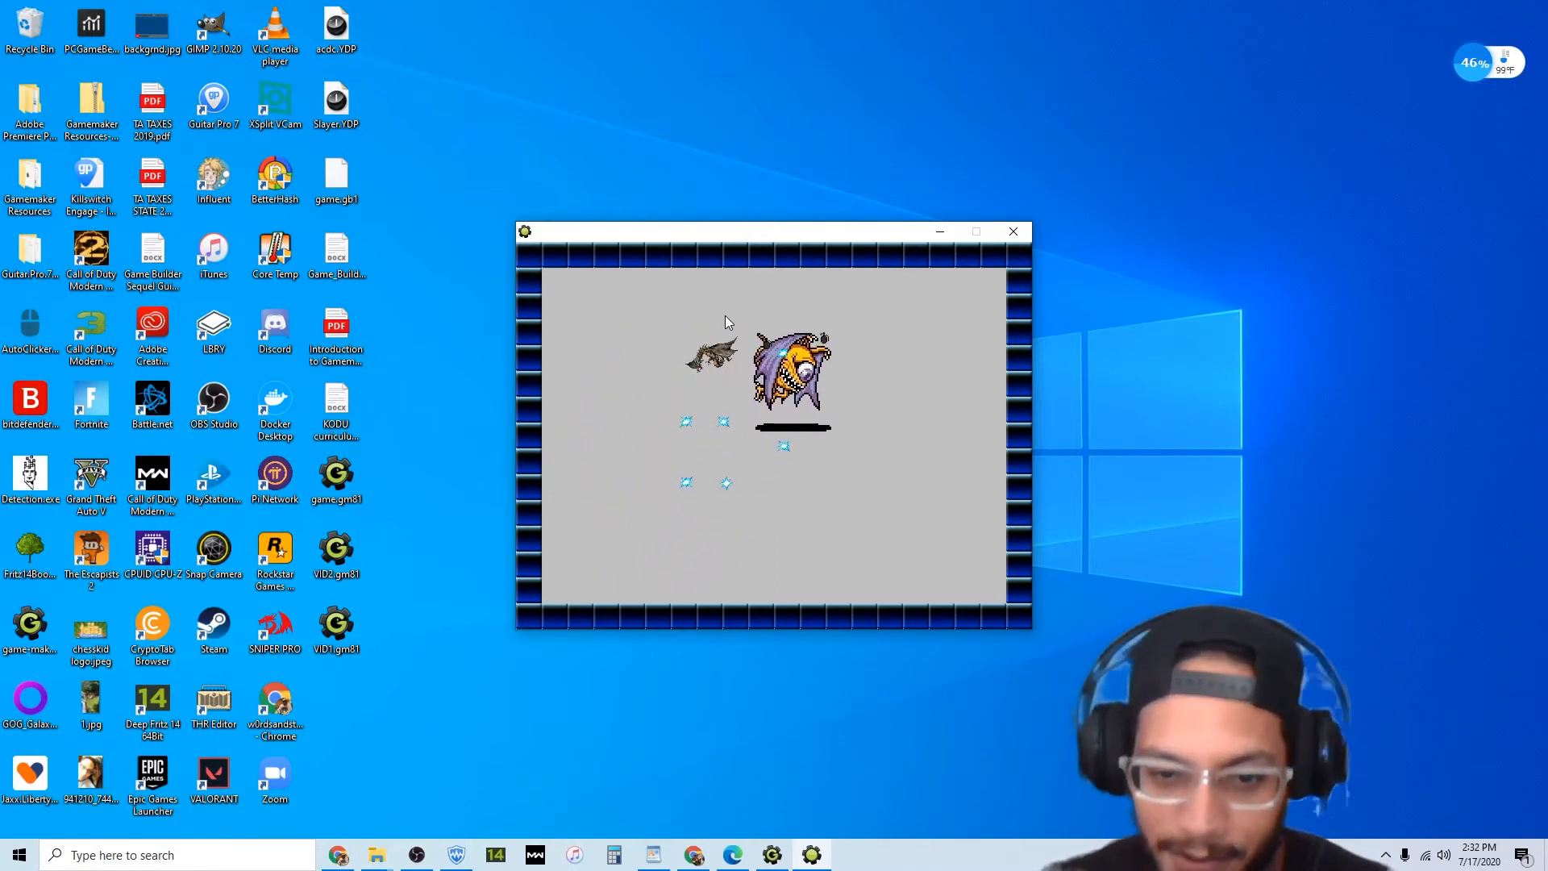
Play on in the test run, steering the hero down and left while firing repeatedly, and back up and right.
key("space")
key("Down")
key("Left")
key("space")
key("Down")
key("space")
key("Left")
key("space")
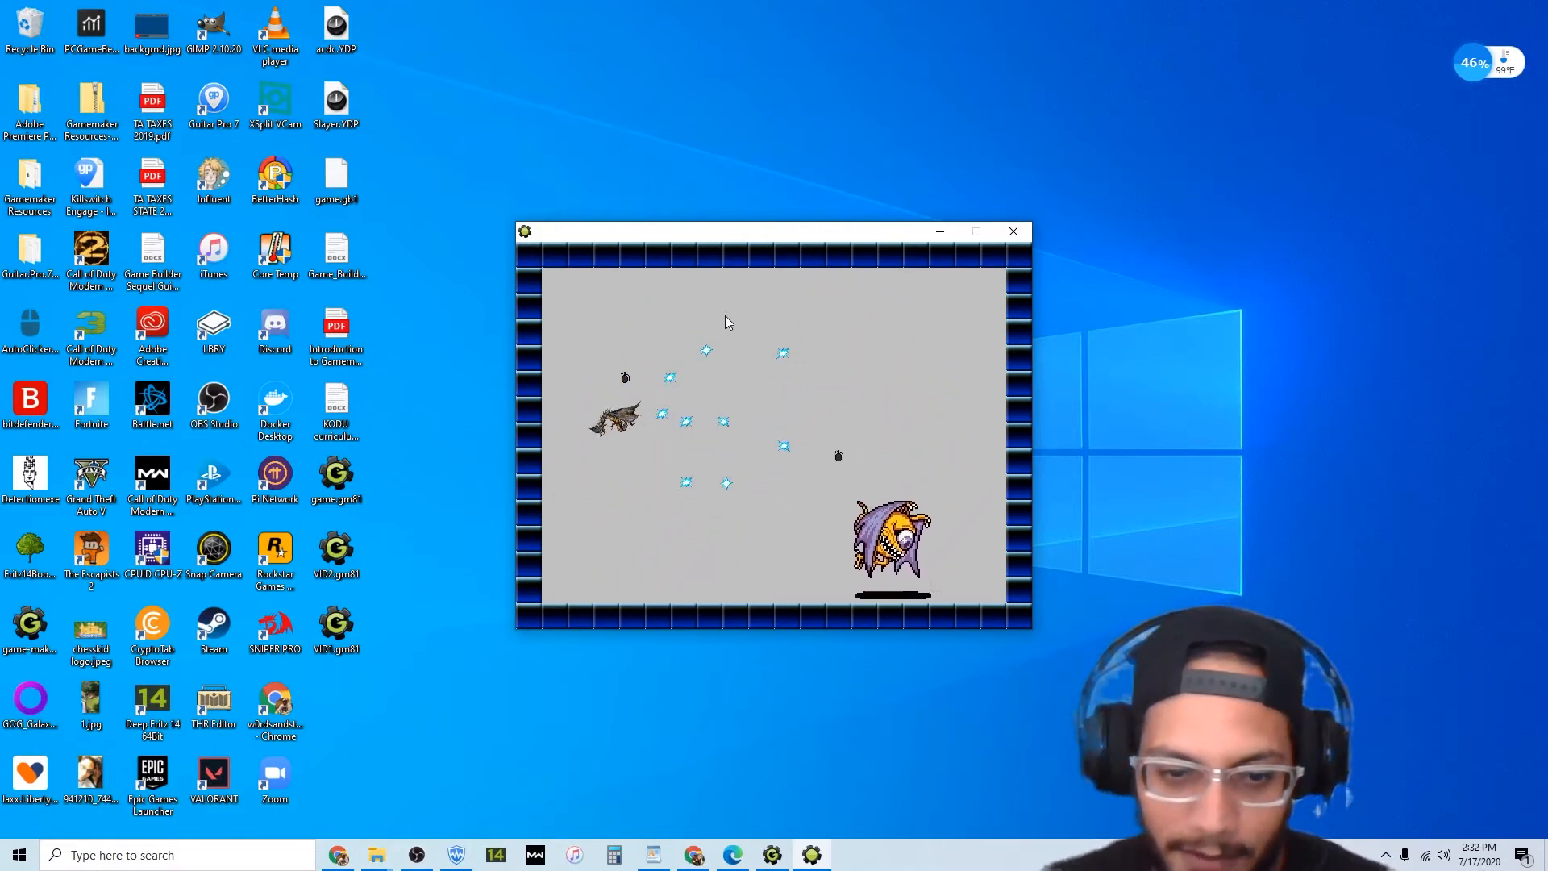
key("Down")
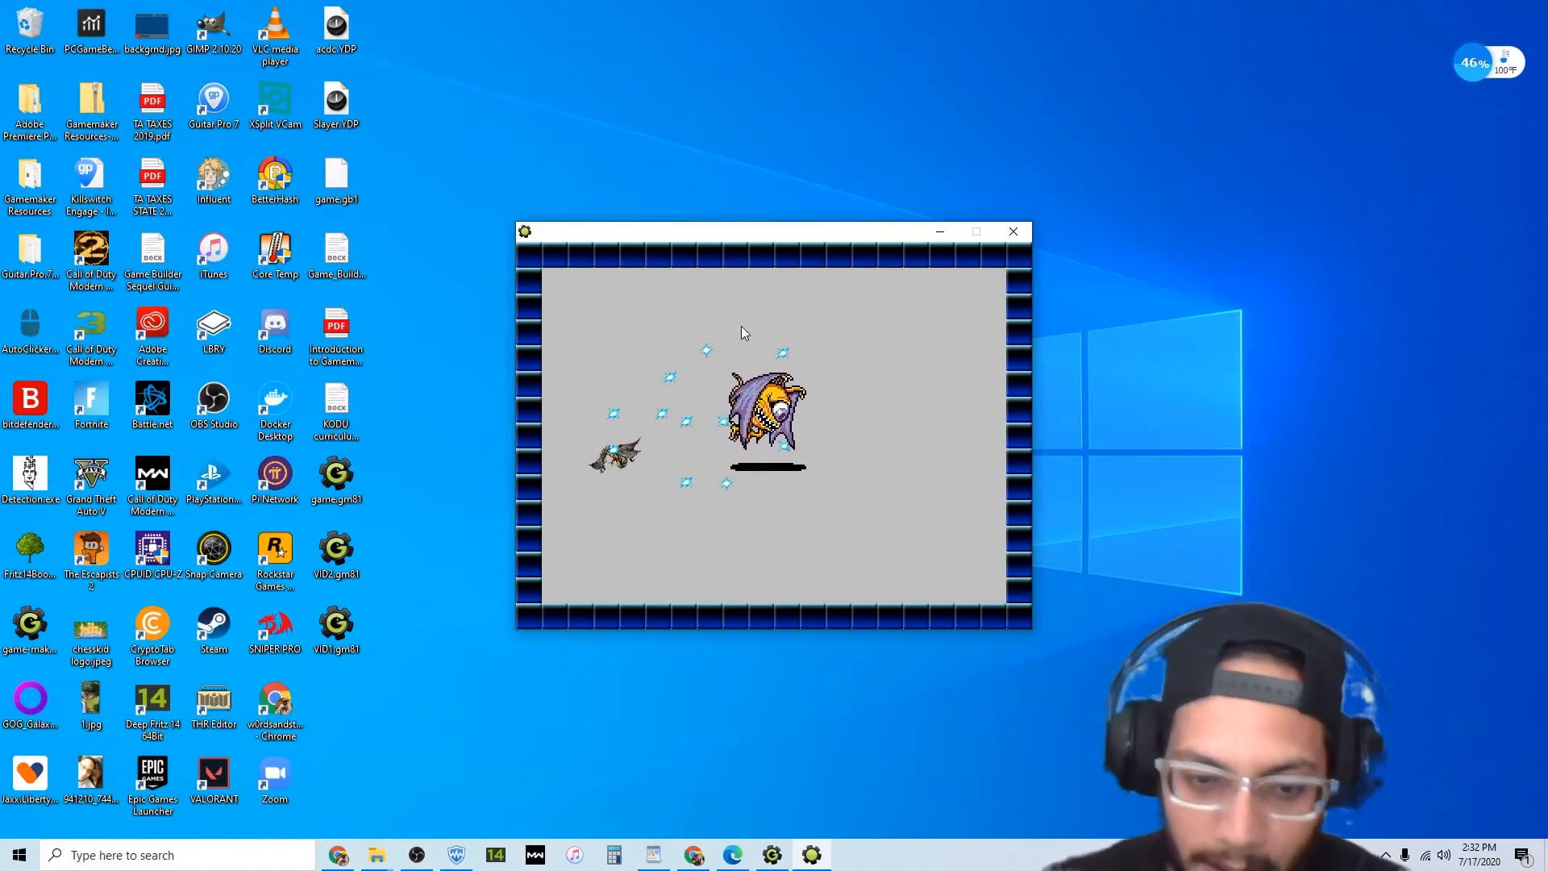
key("Right")
key("Left")
key("Up")
key("Right")
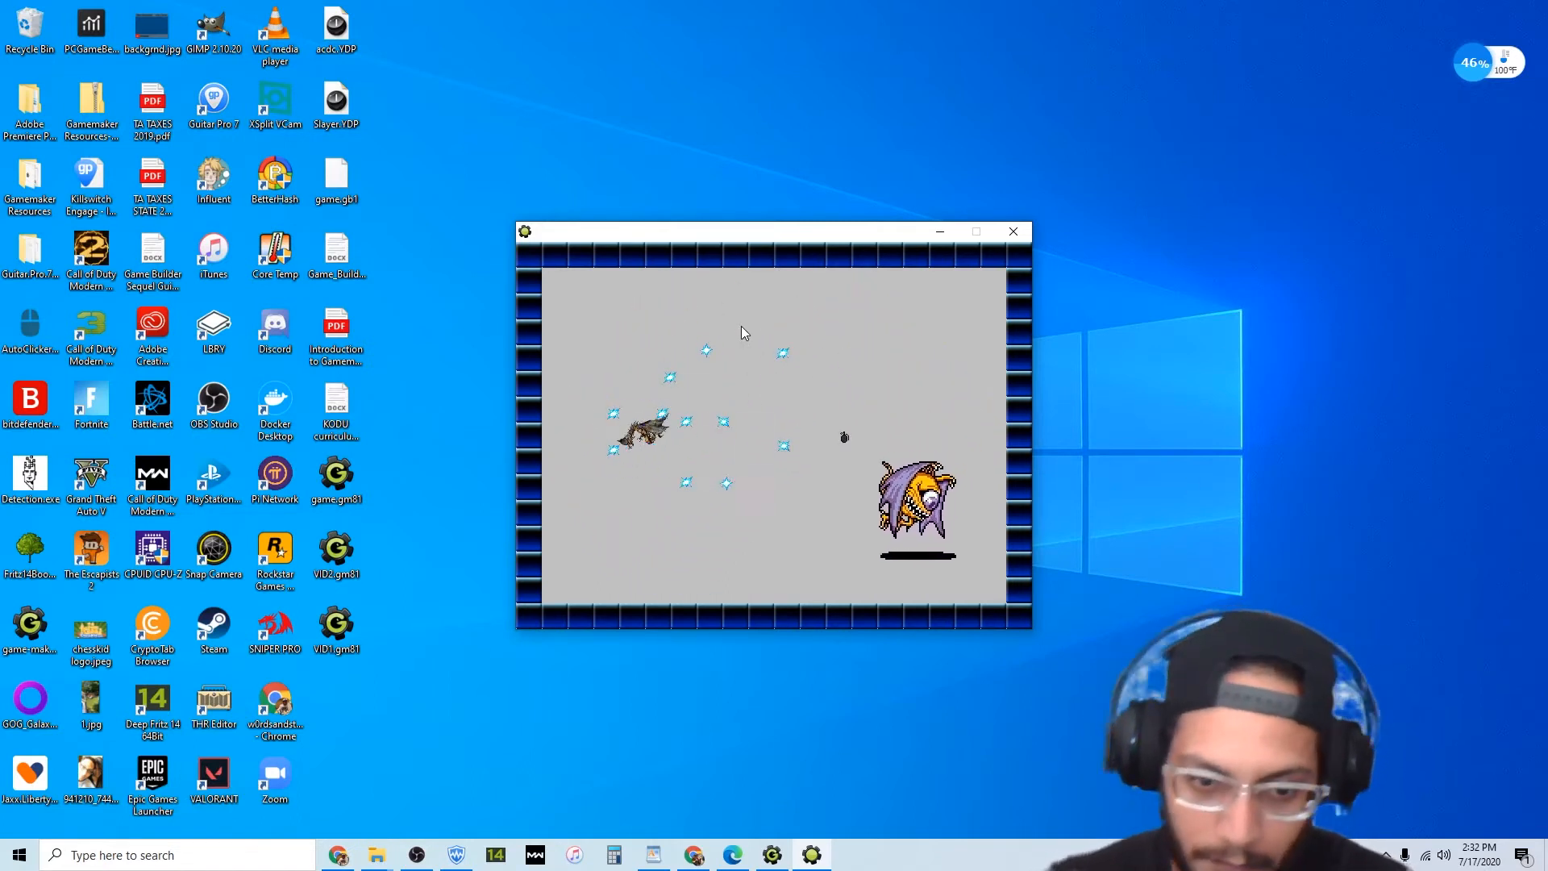
key("Right")
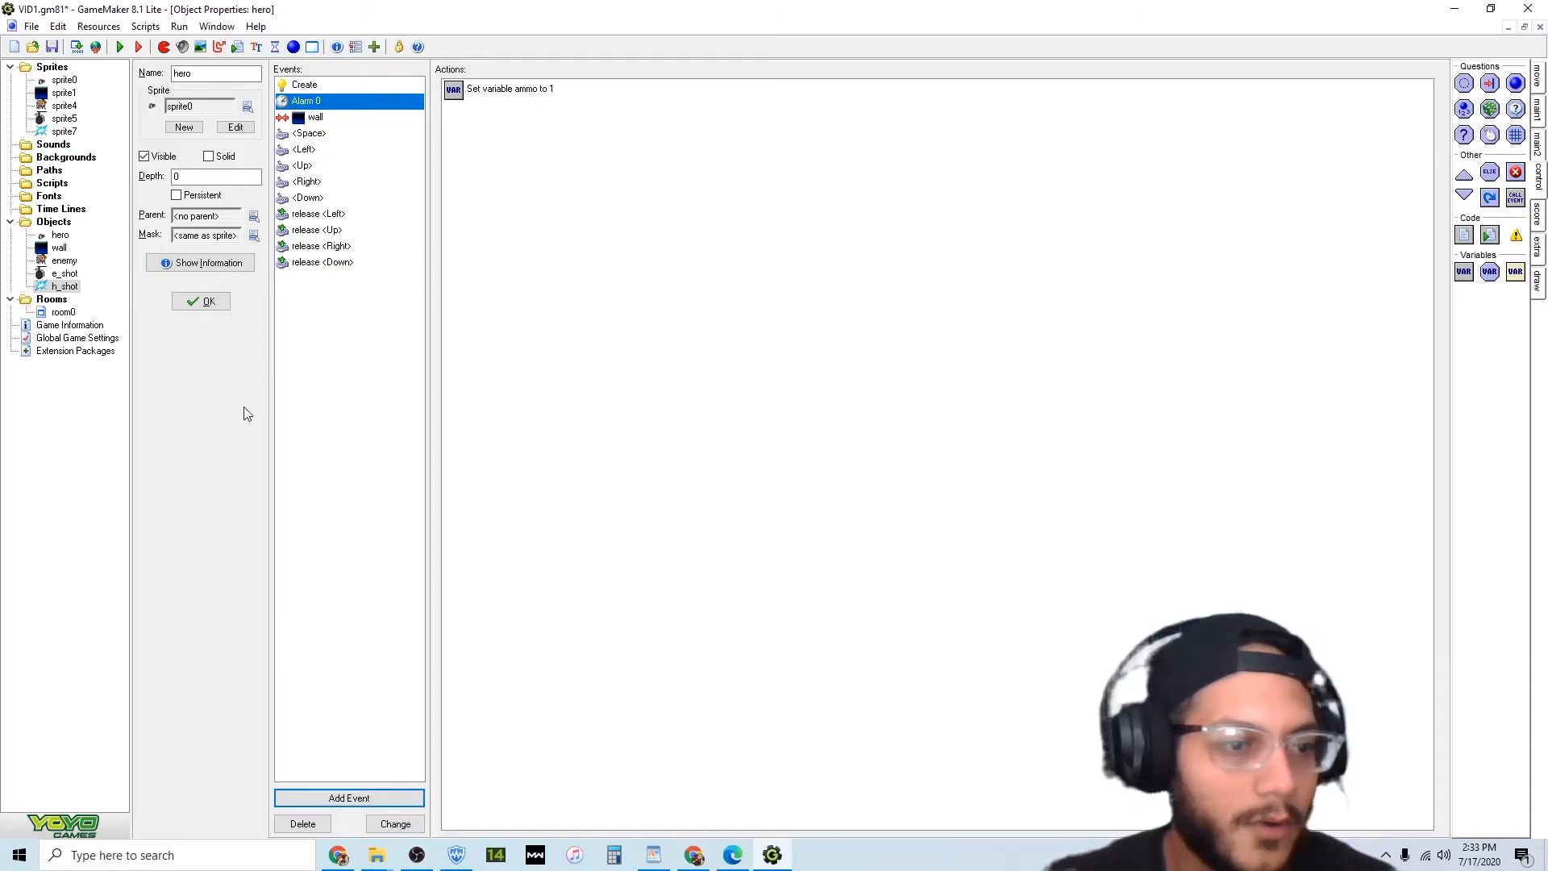
Give h_shot a Create event with a Move Fixed action heading left at speed 10, and test-run the game.
double_click(72, 288)
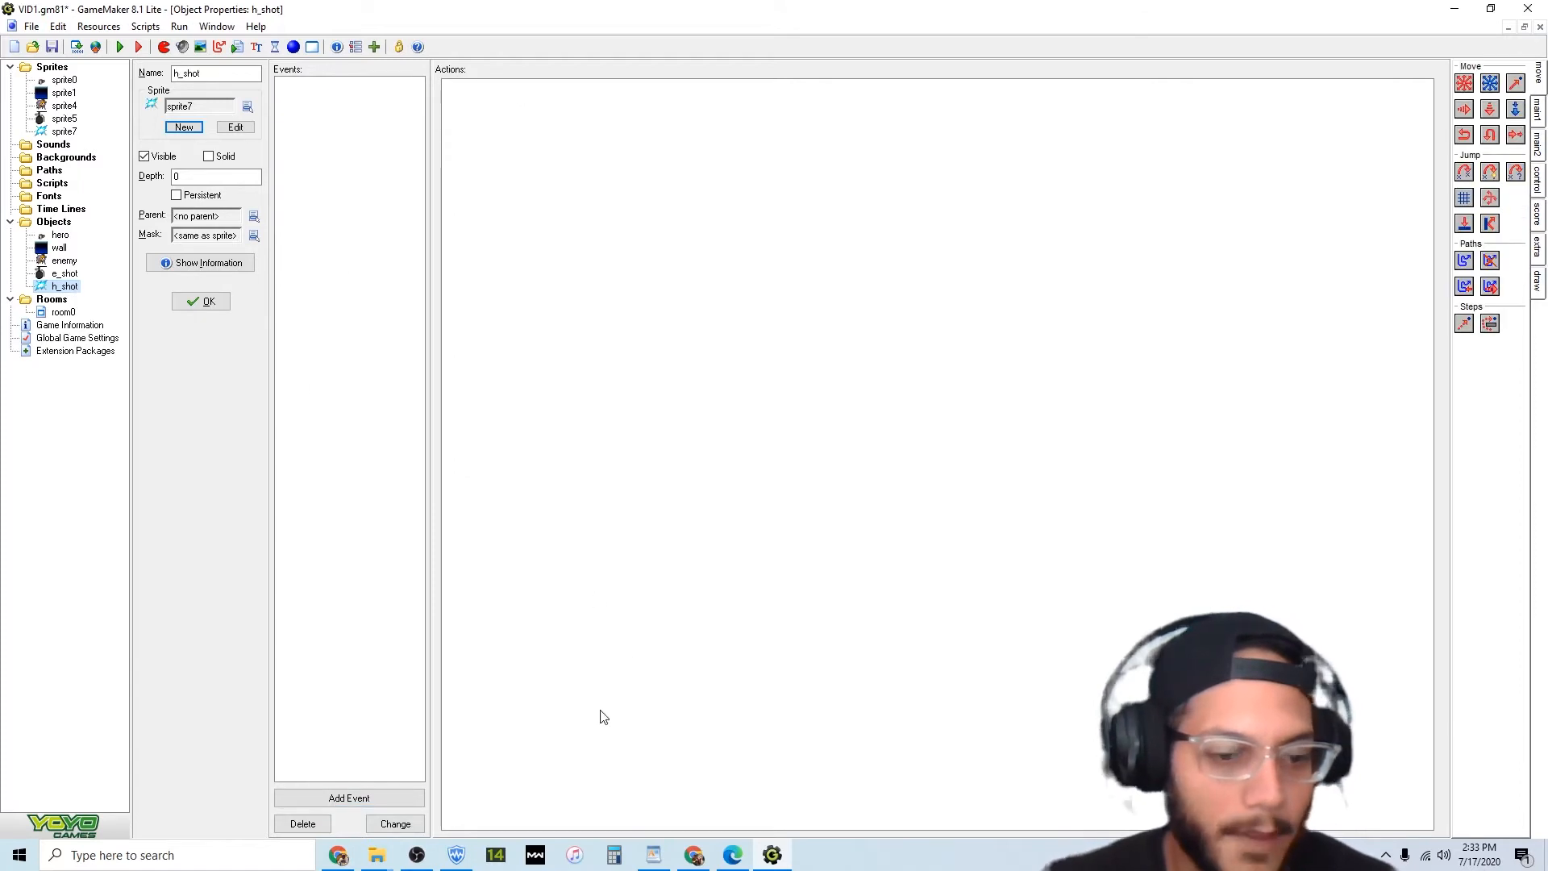
left_click(399, 798)
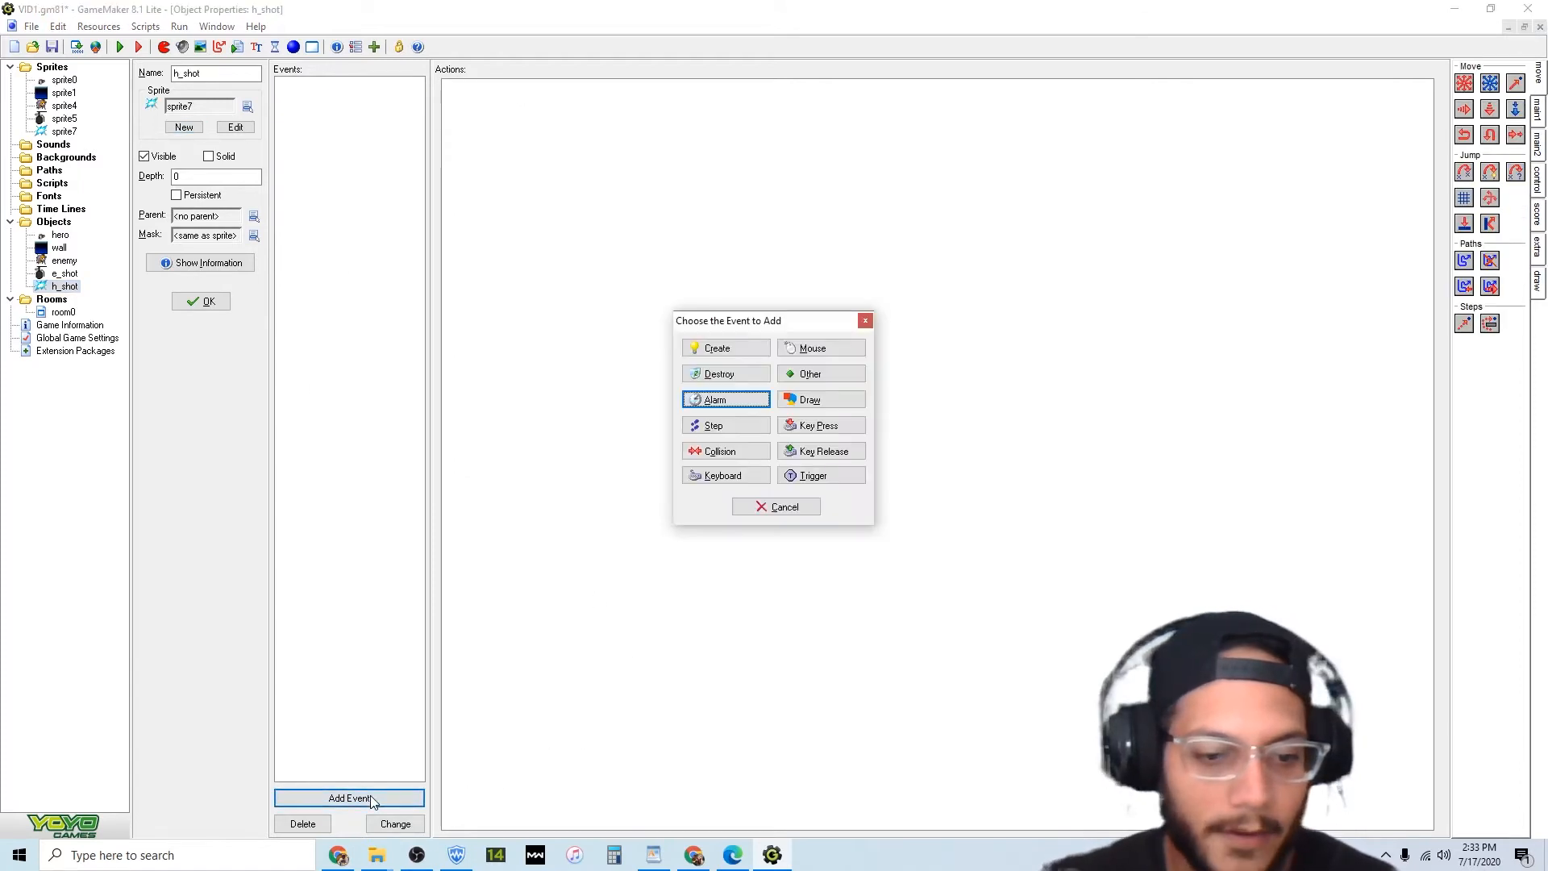
left_click(711, 348)
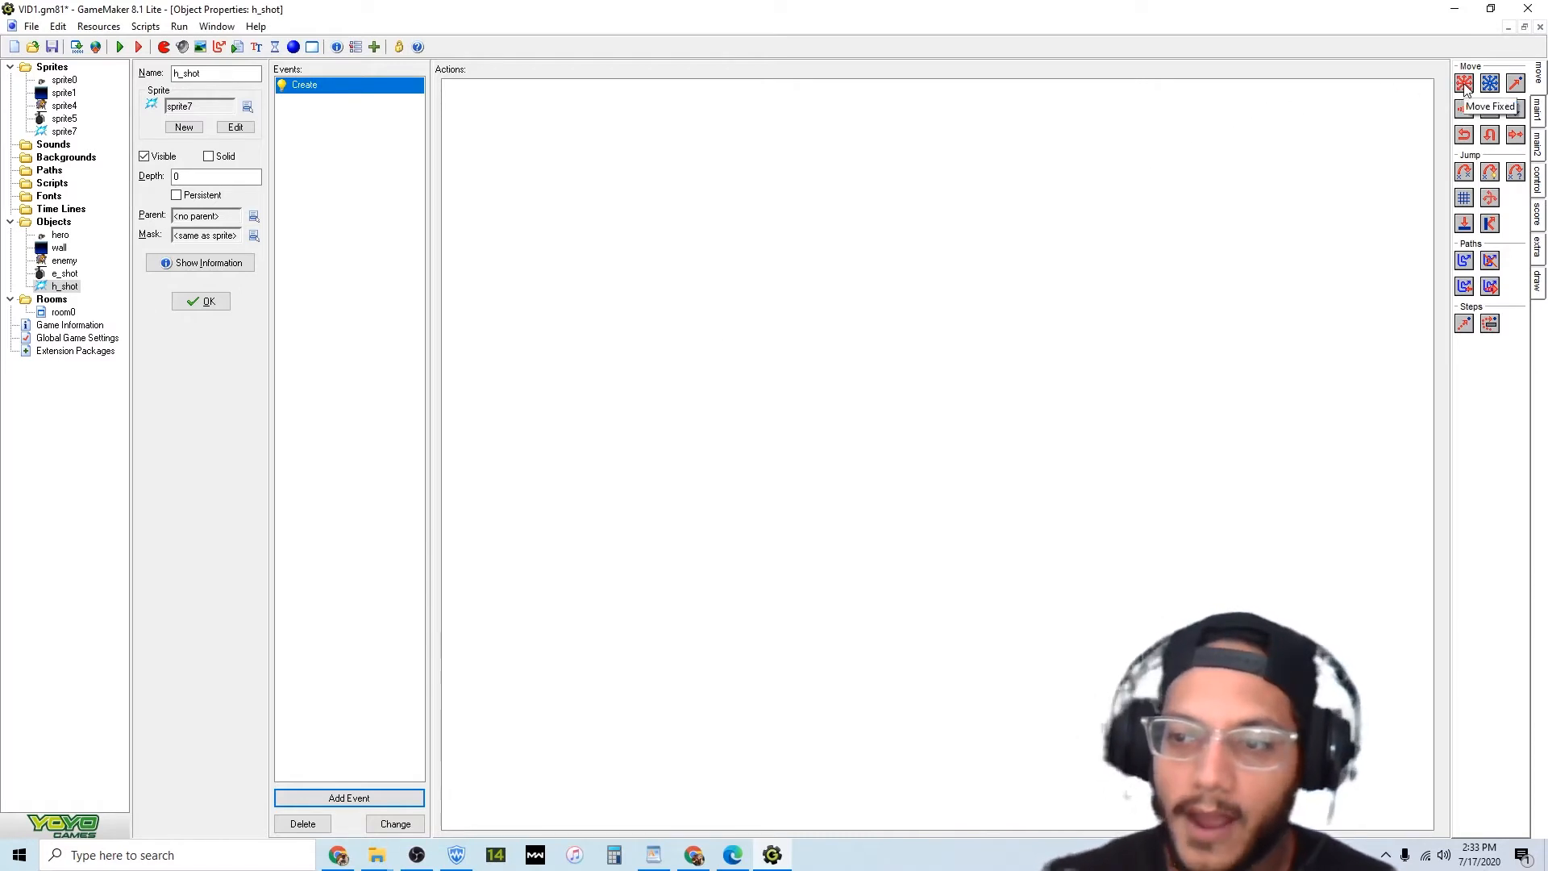
left_click_drag(1466, 87, 1128, 240)
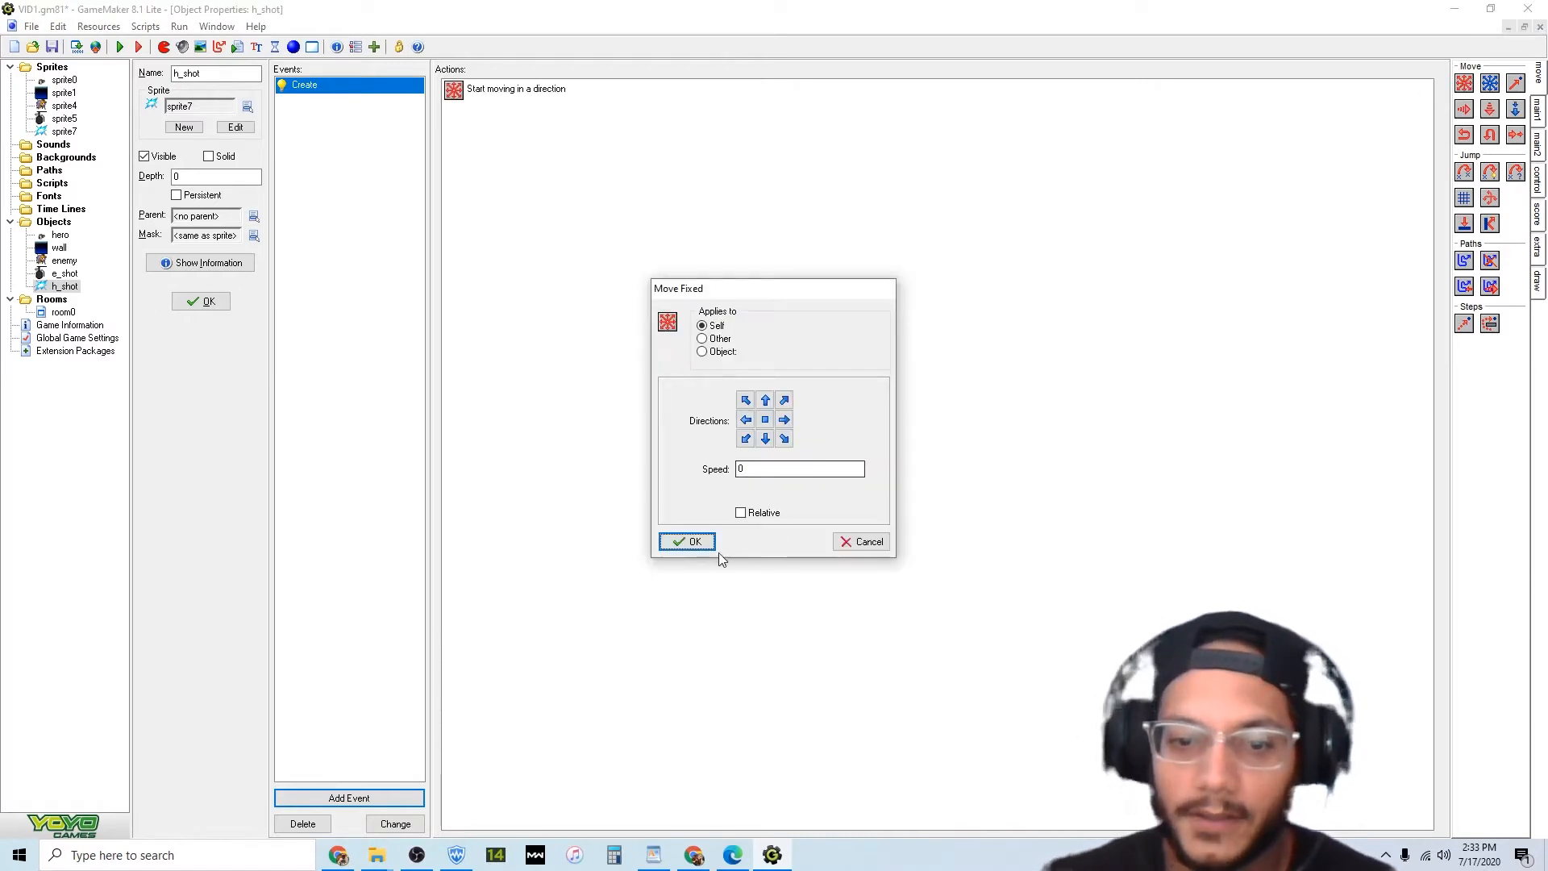
left_click(747, 421)
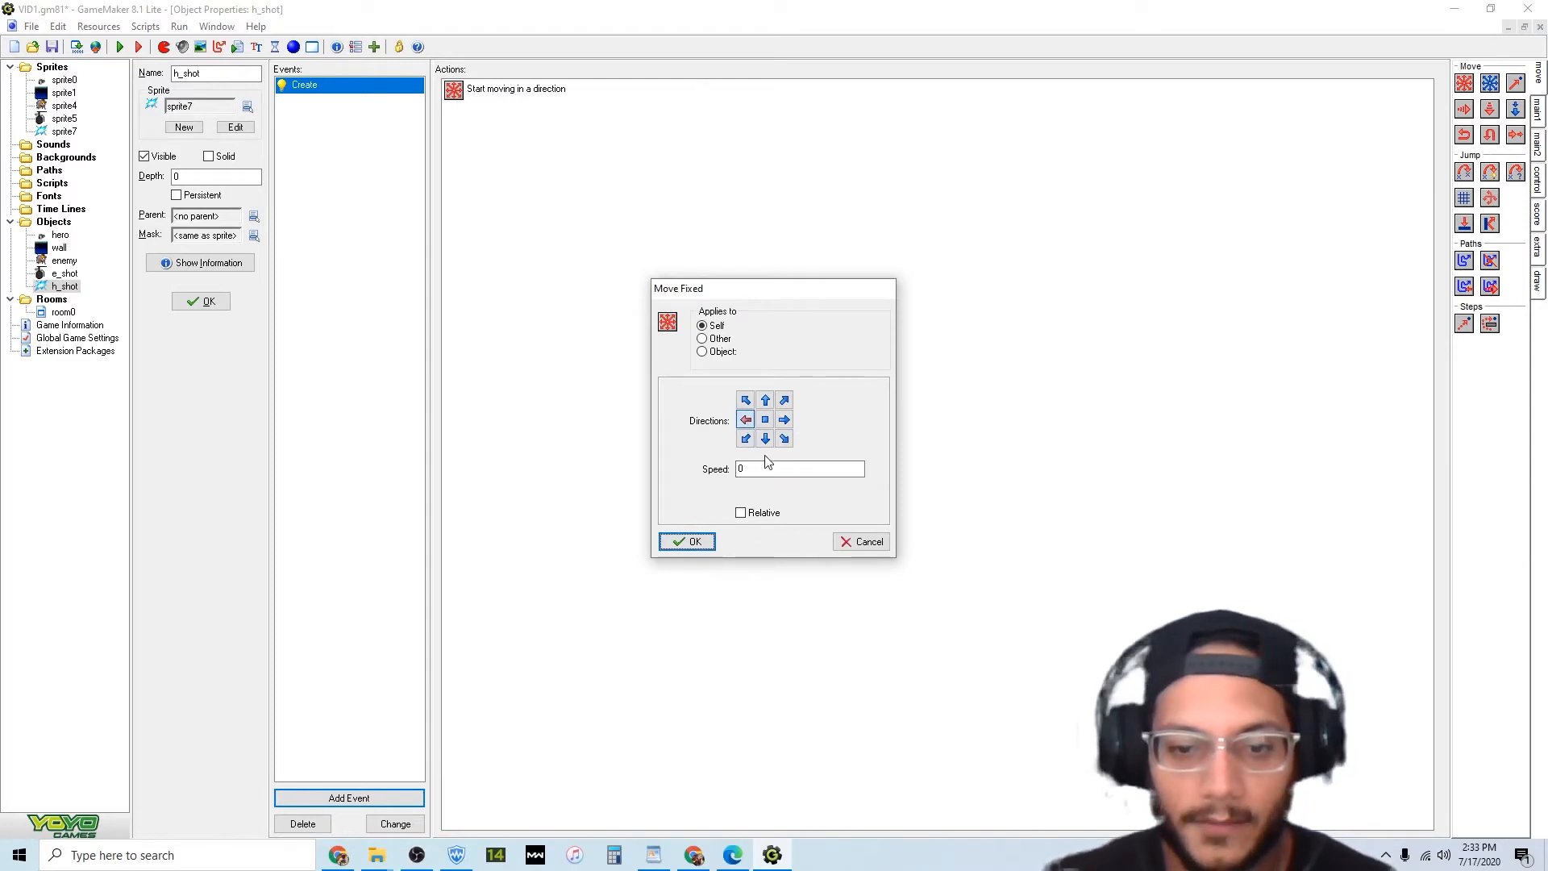
left_click(743, 468)
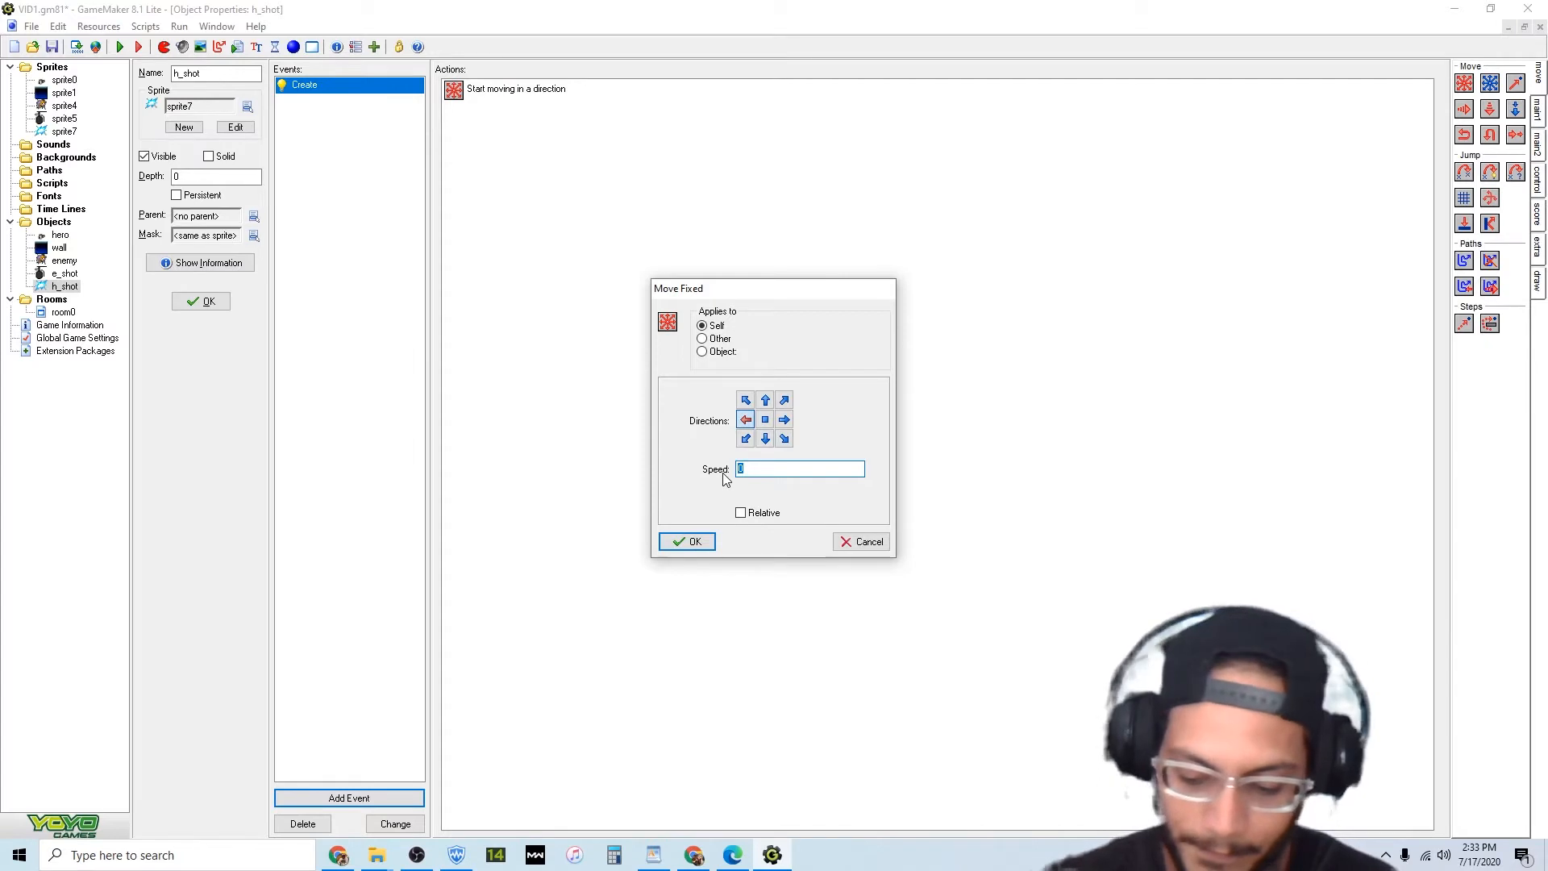
type("10")
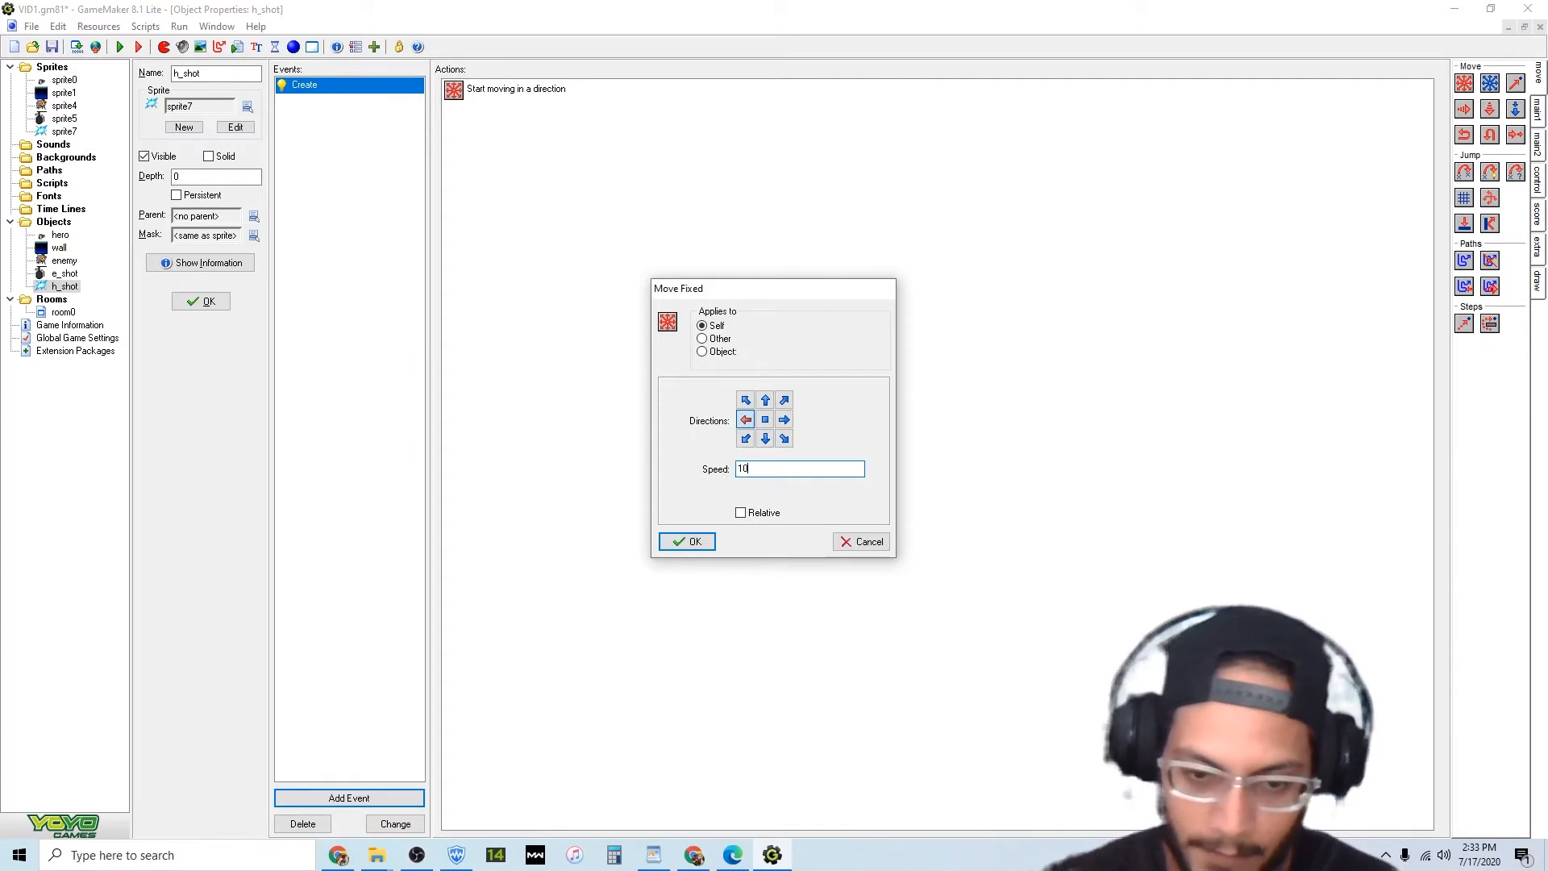
left_click(695, 542)
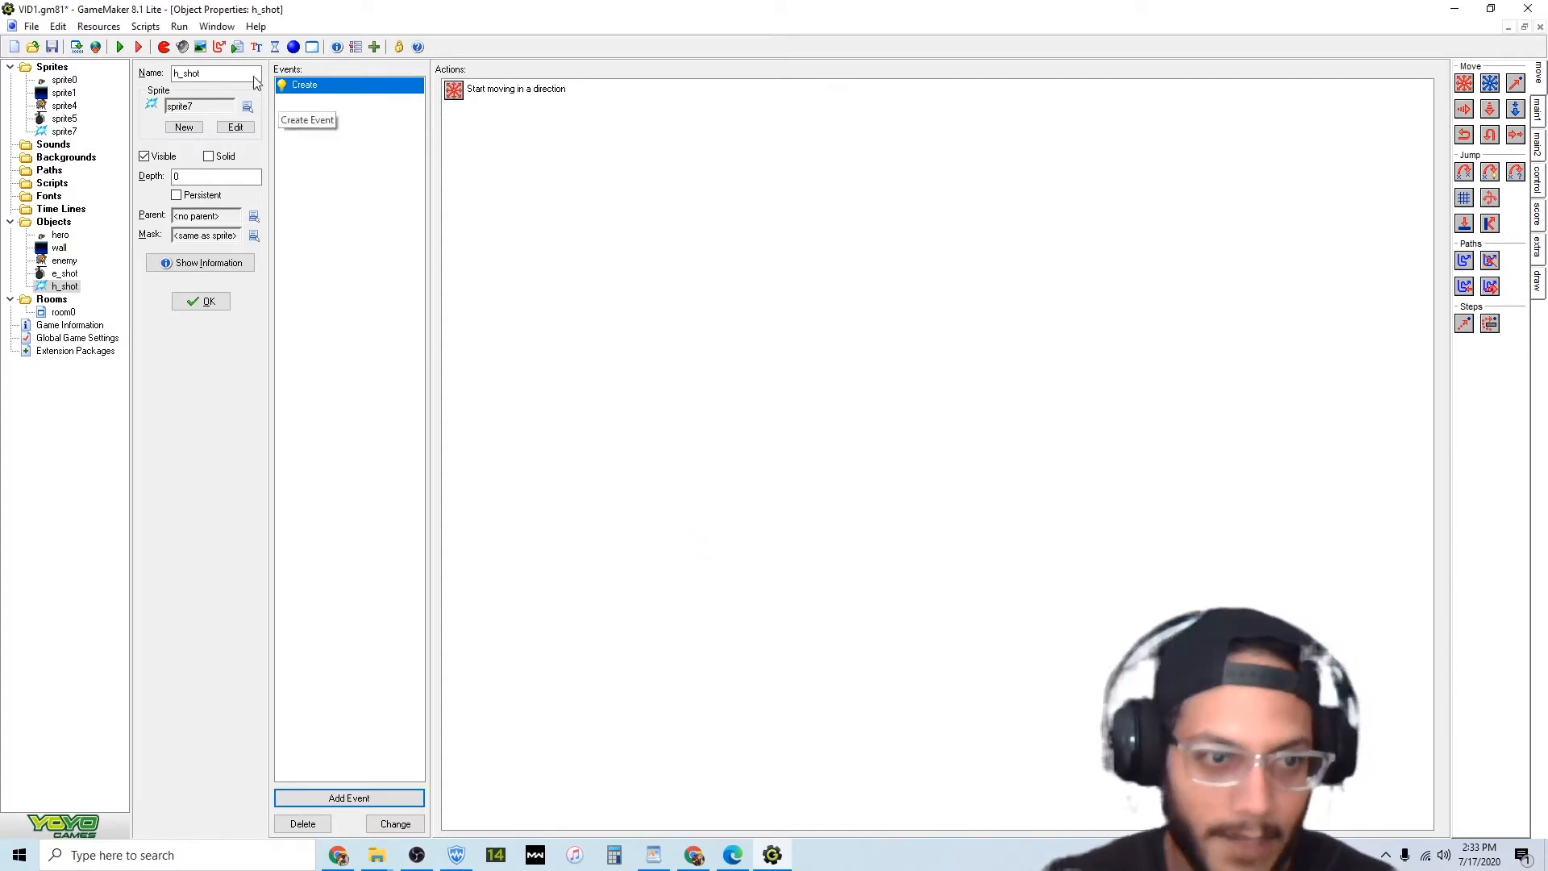
left_click(120, 47)
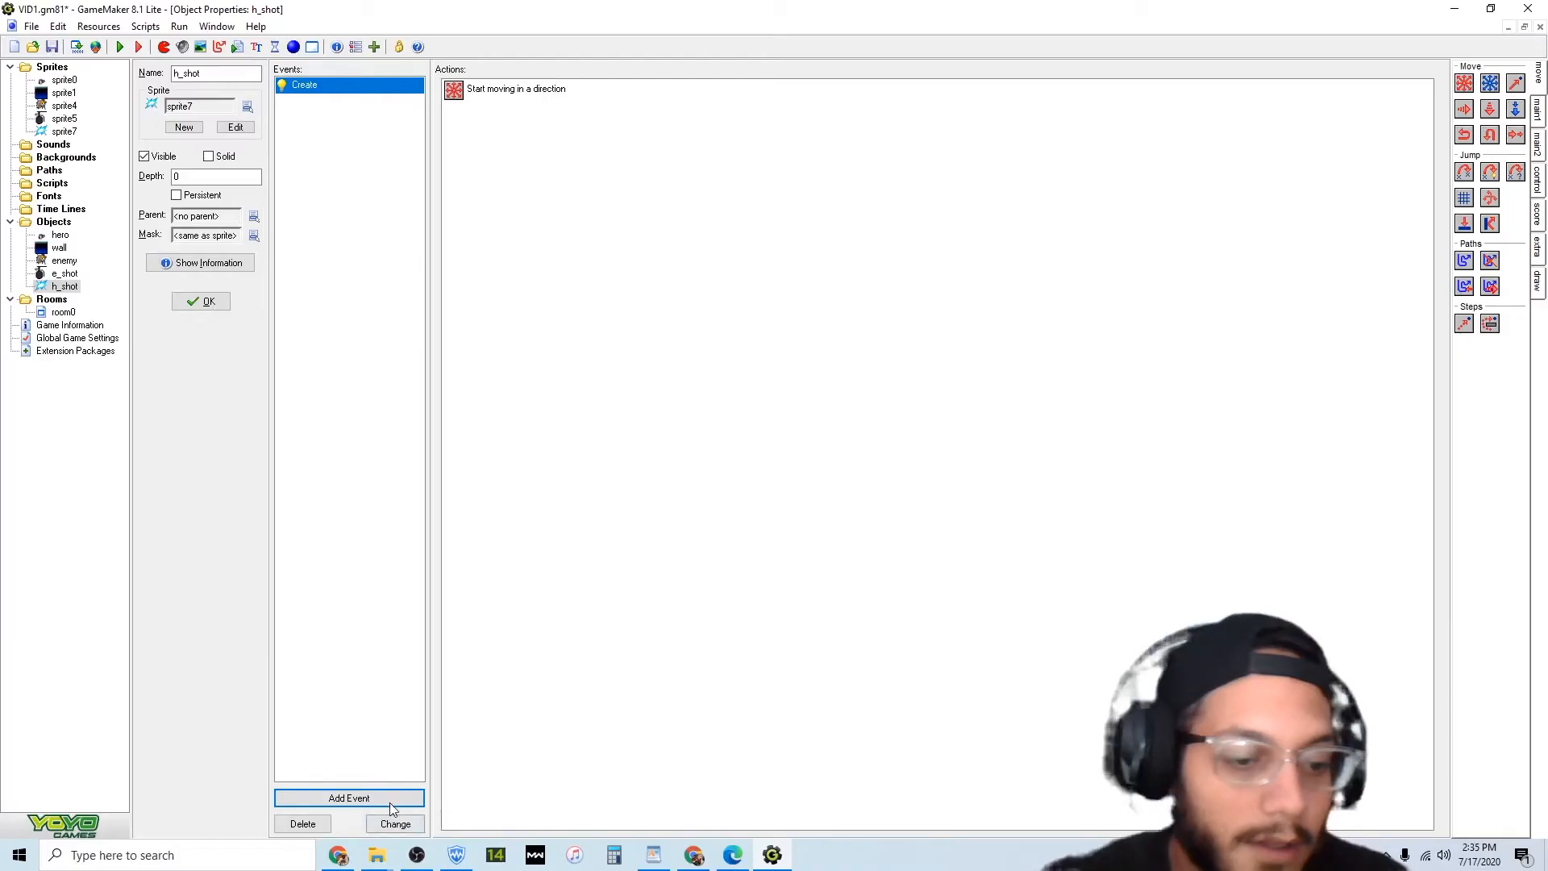
left_click(389, 798)
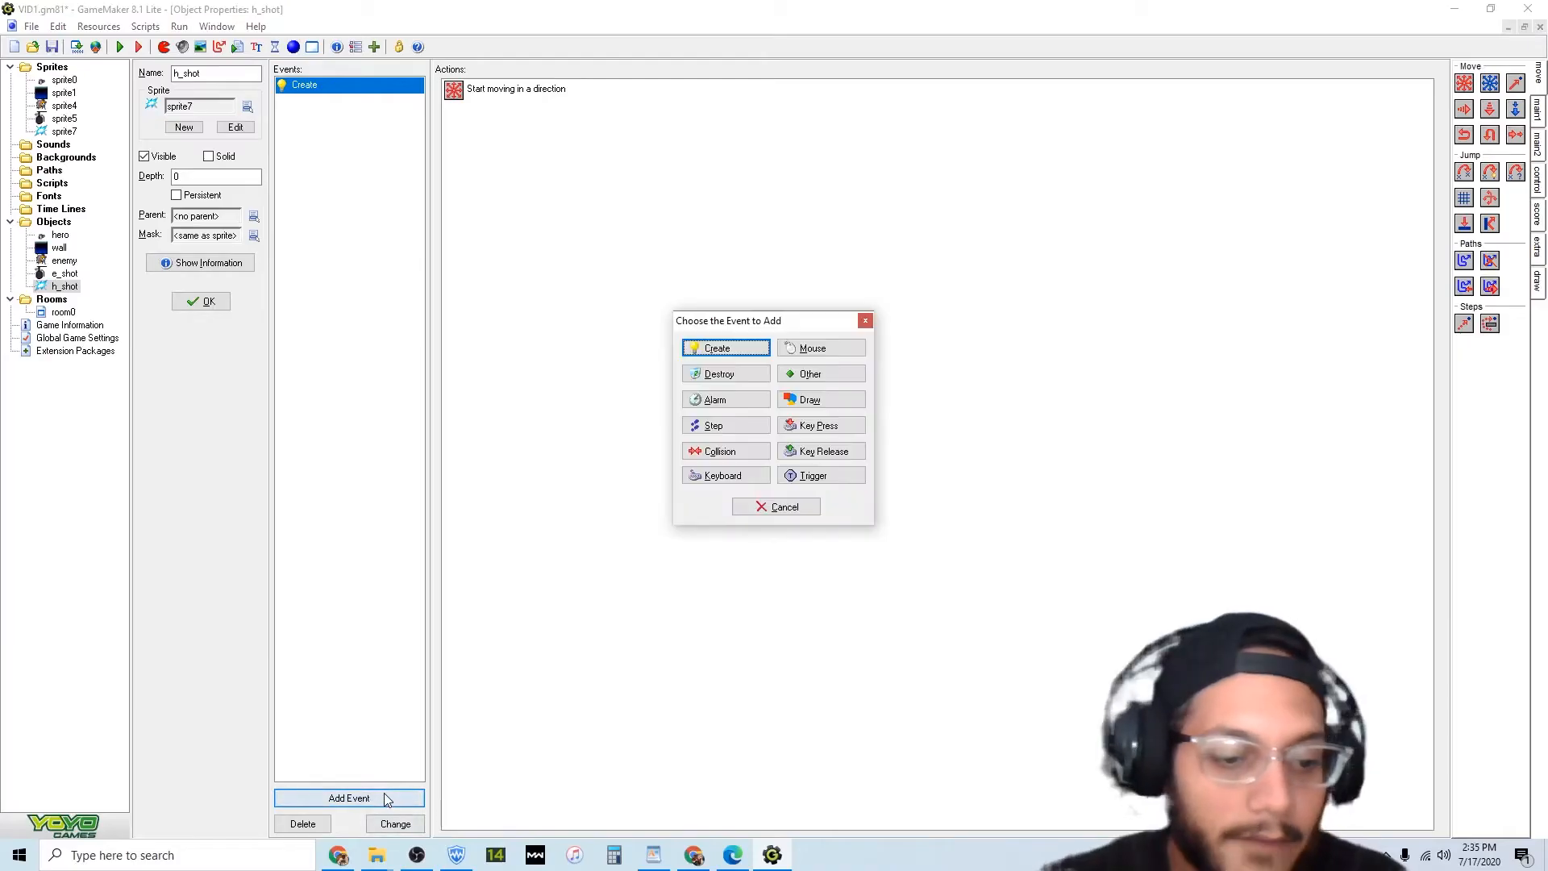
left_click(748, 453)
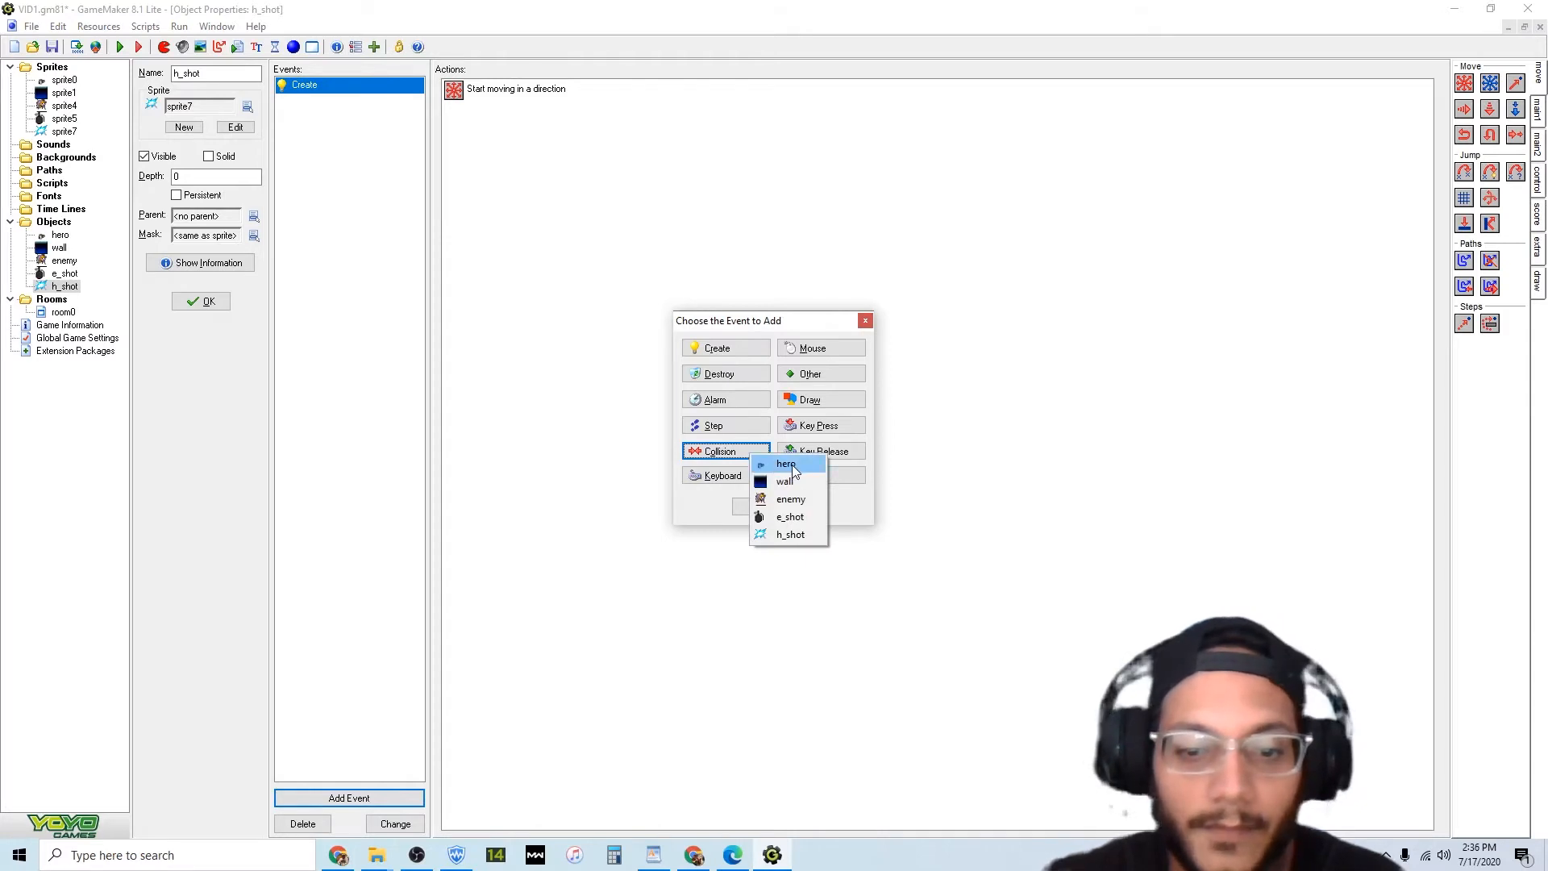
left_click(790, 466)
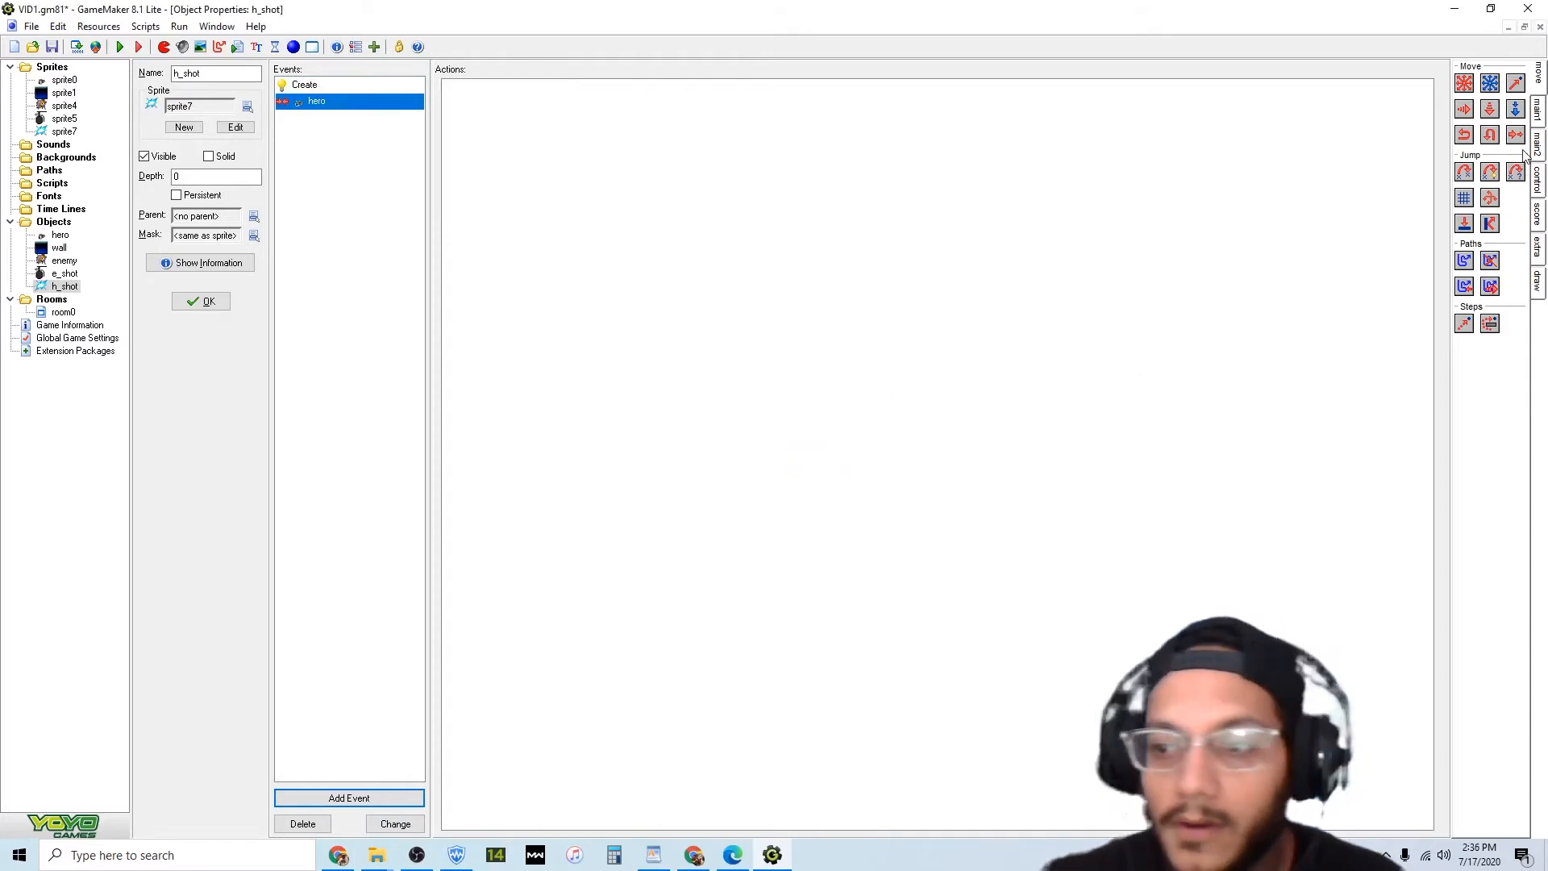
right_click(302, 100)
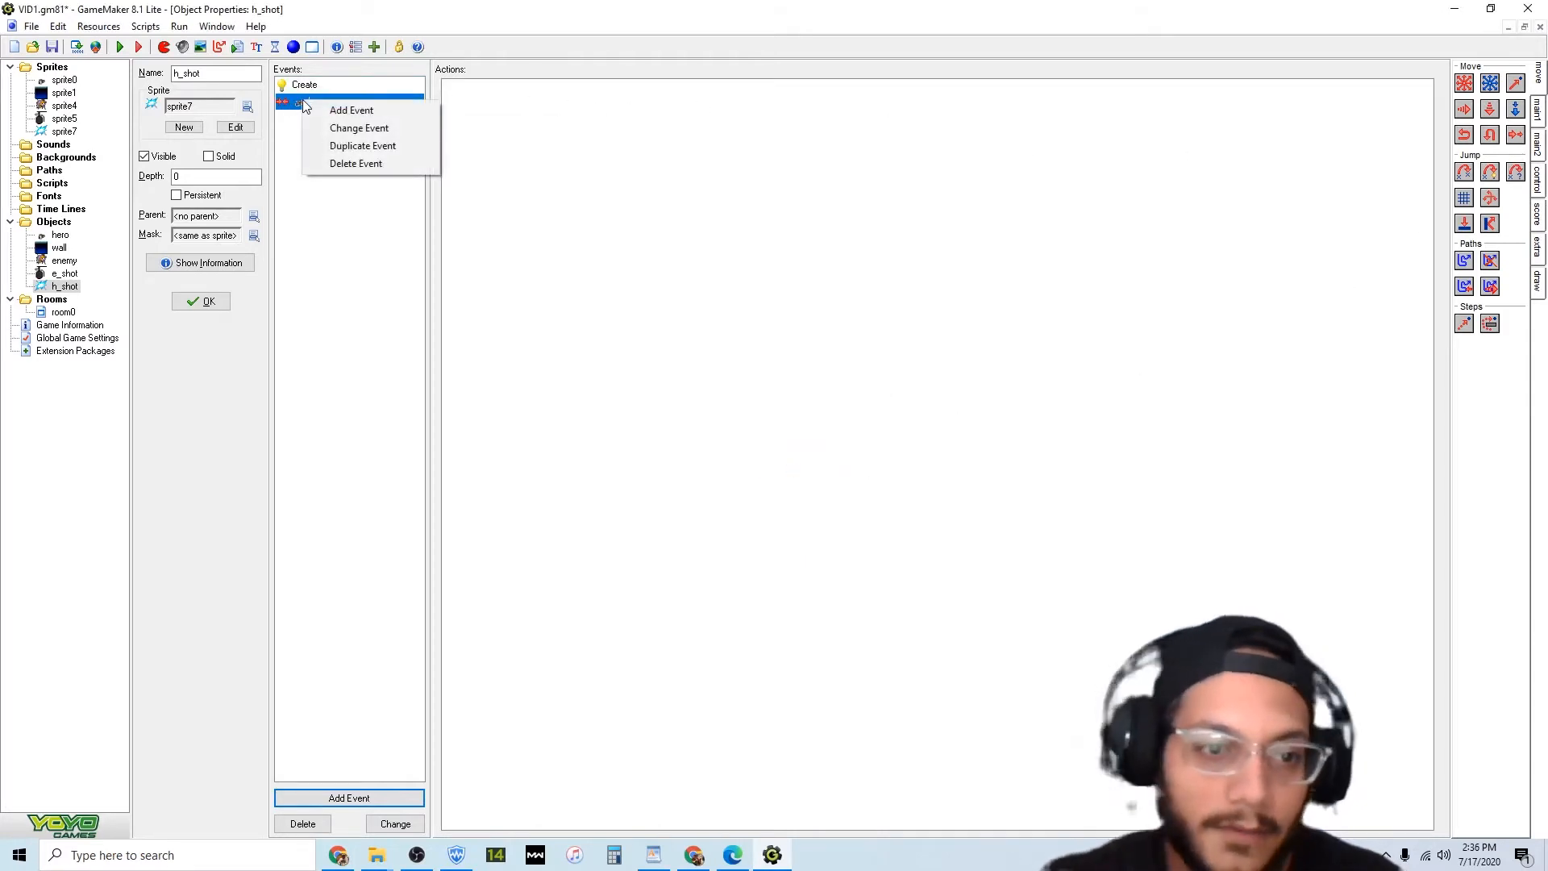
left_click(335, 165)
Add a collision event with enemy to h_shot, containing a Destroy Instance action applied to Self.
left_click(358, 797)
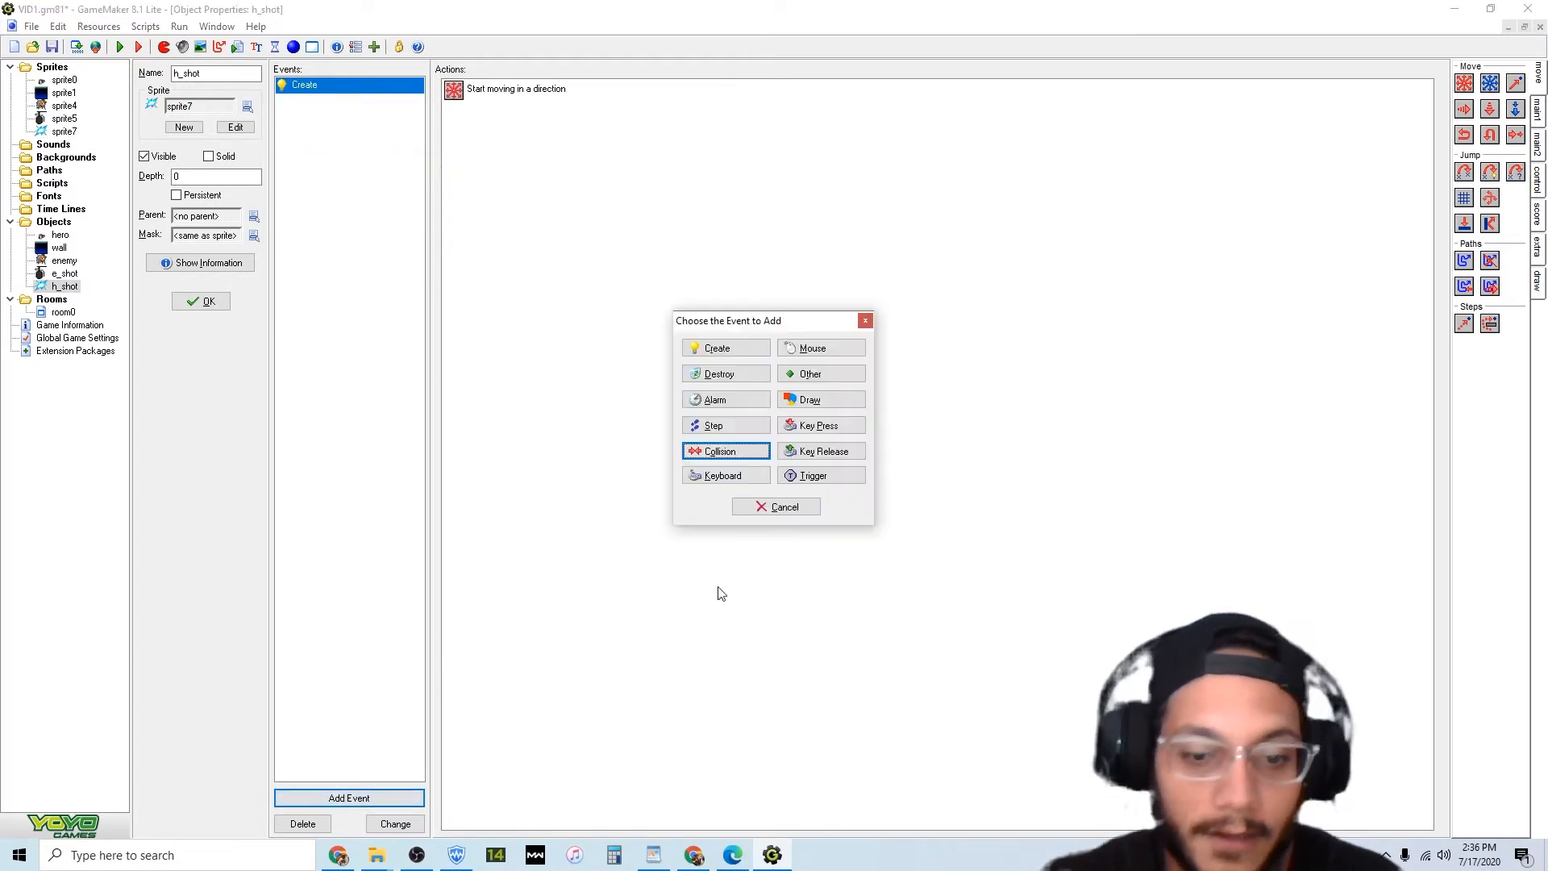
left_click(757, 460)
left_click(773, 502)
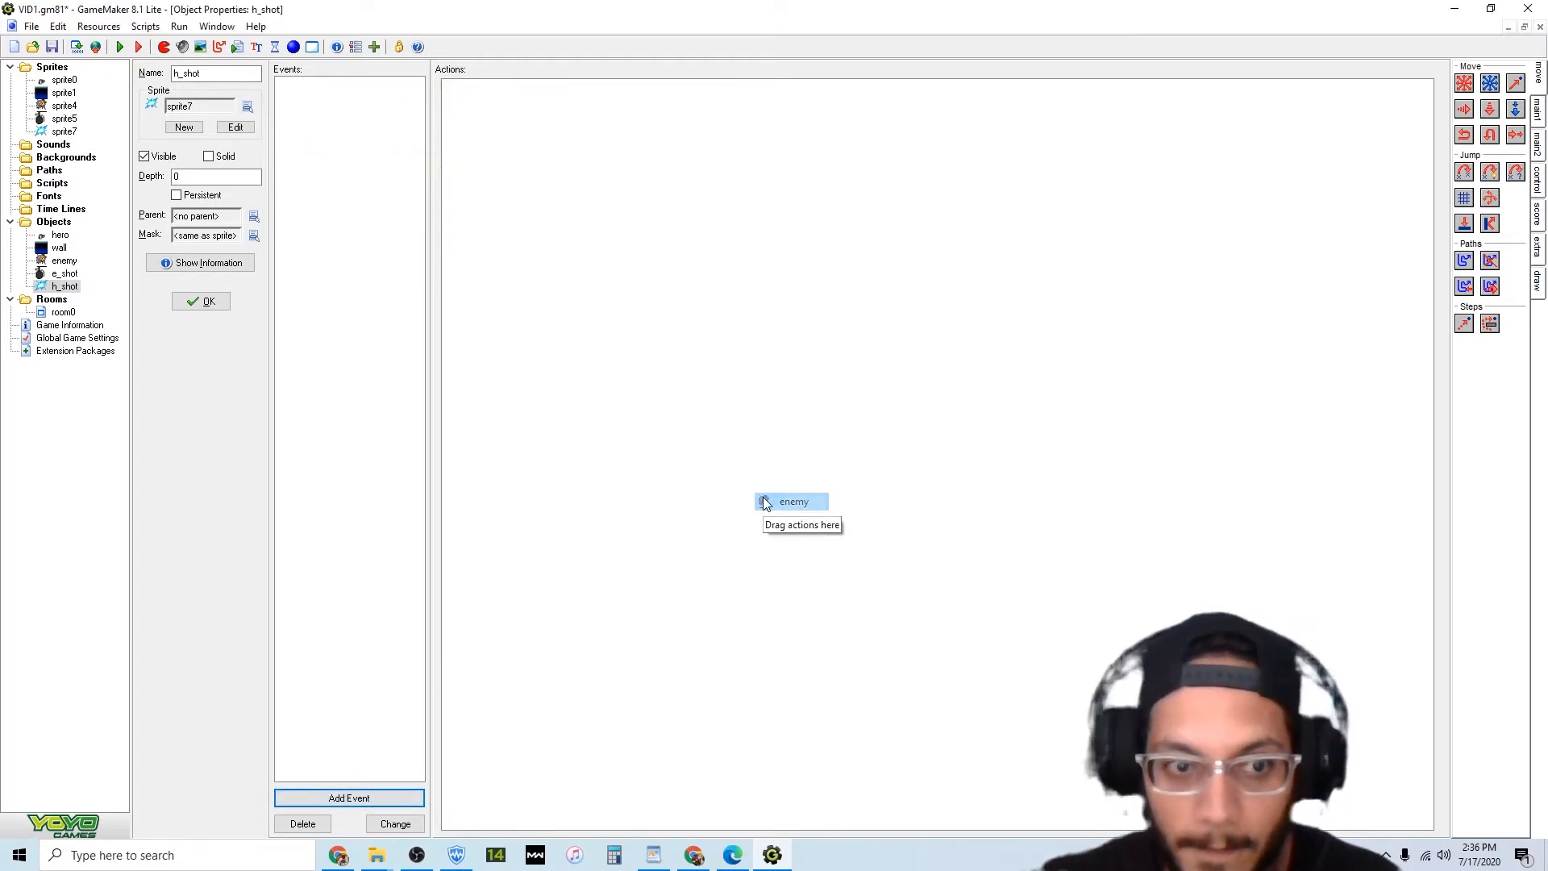
left_click(1539, 143)
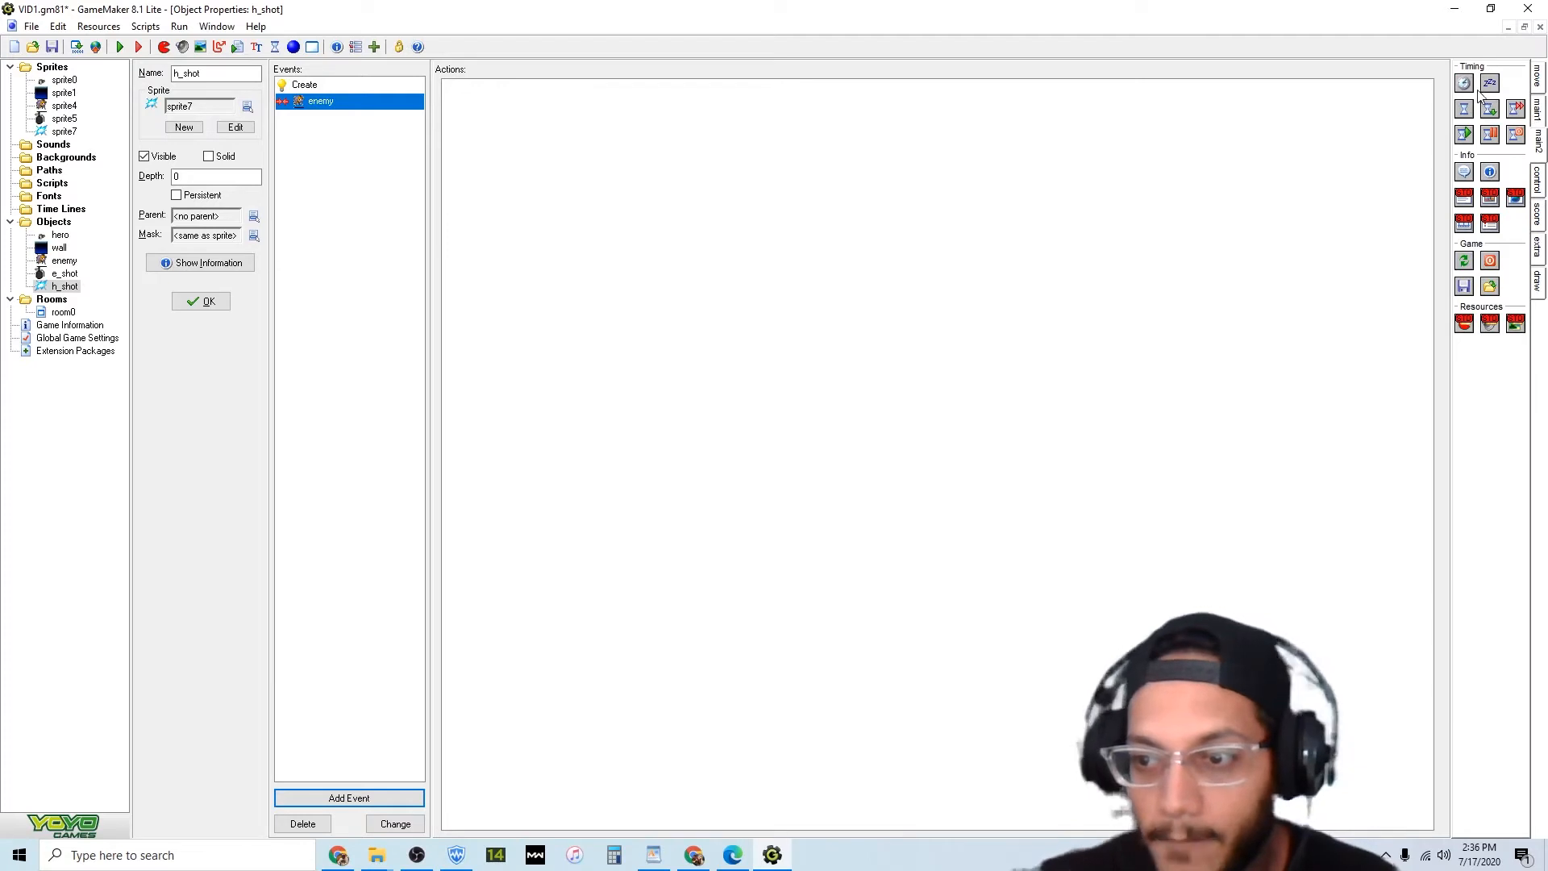
left_click(1539, 112)
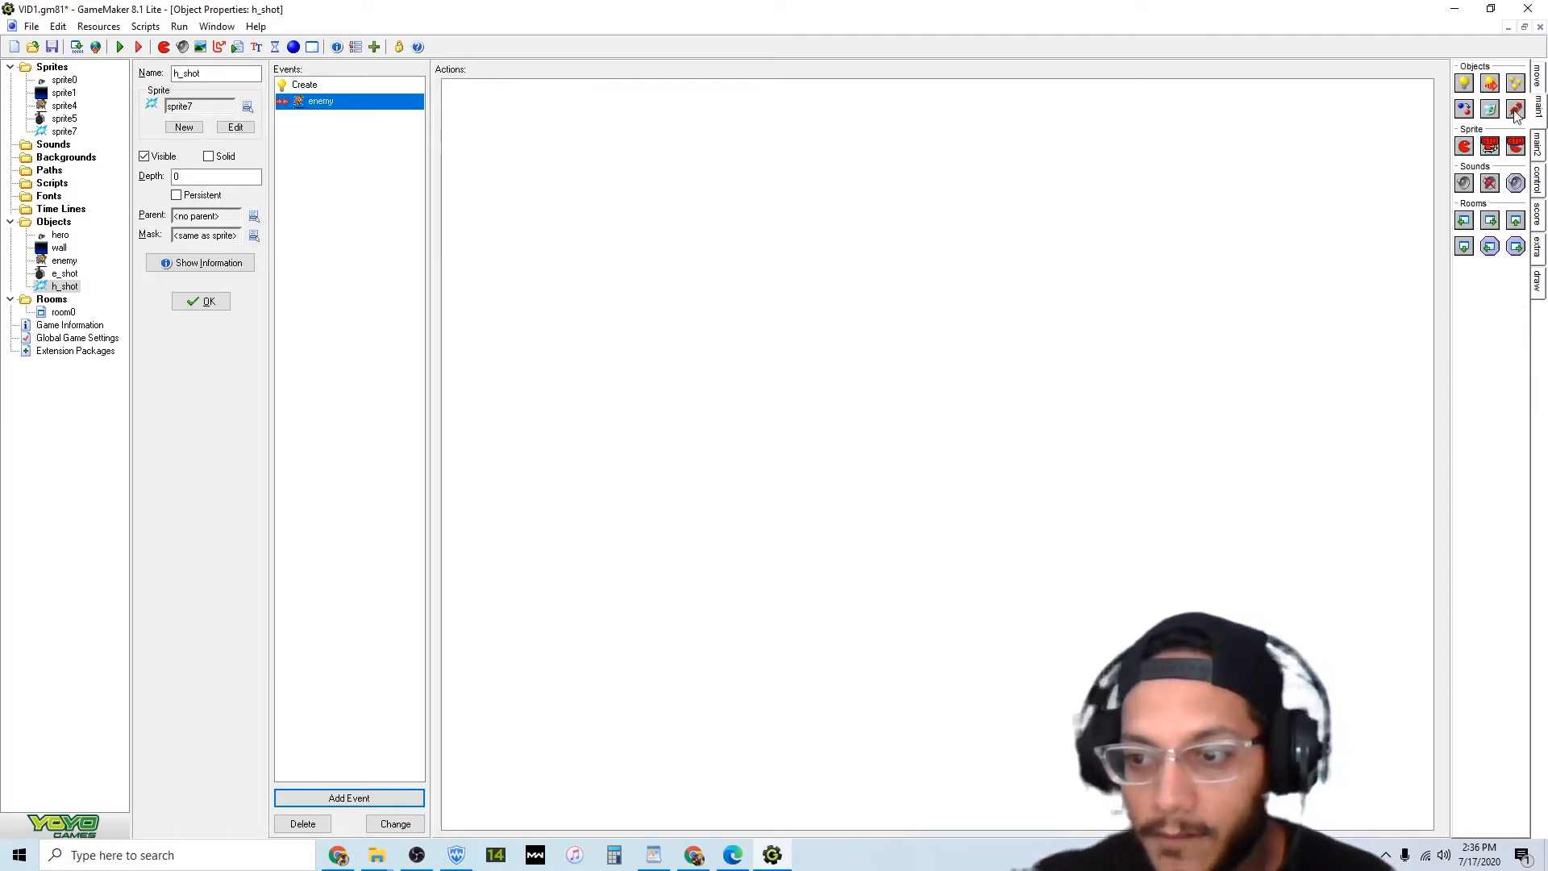
left_click_drag(1492, 110, 1040, 190)
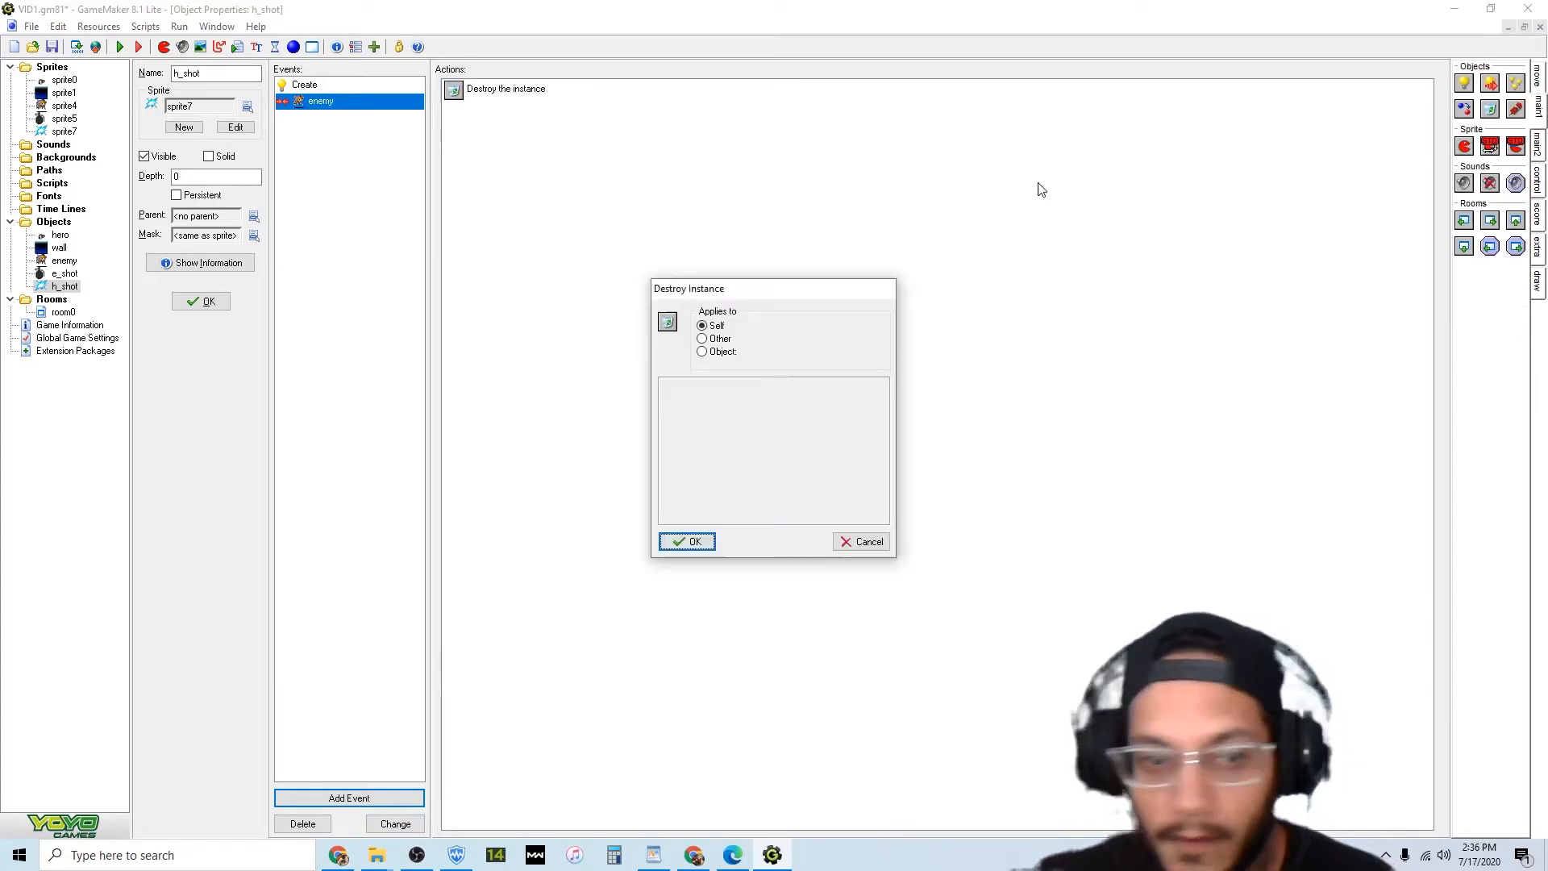
left_click(691, 544)
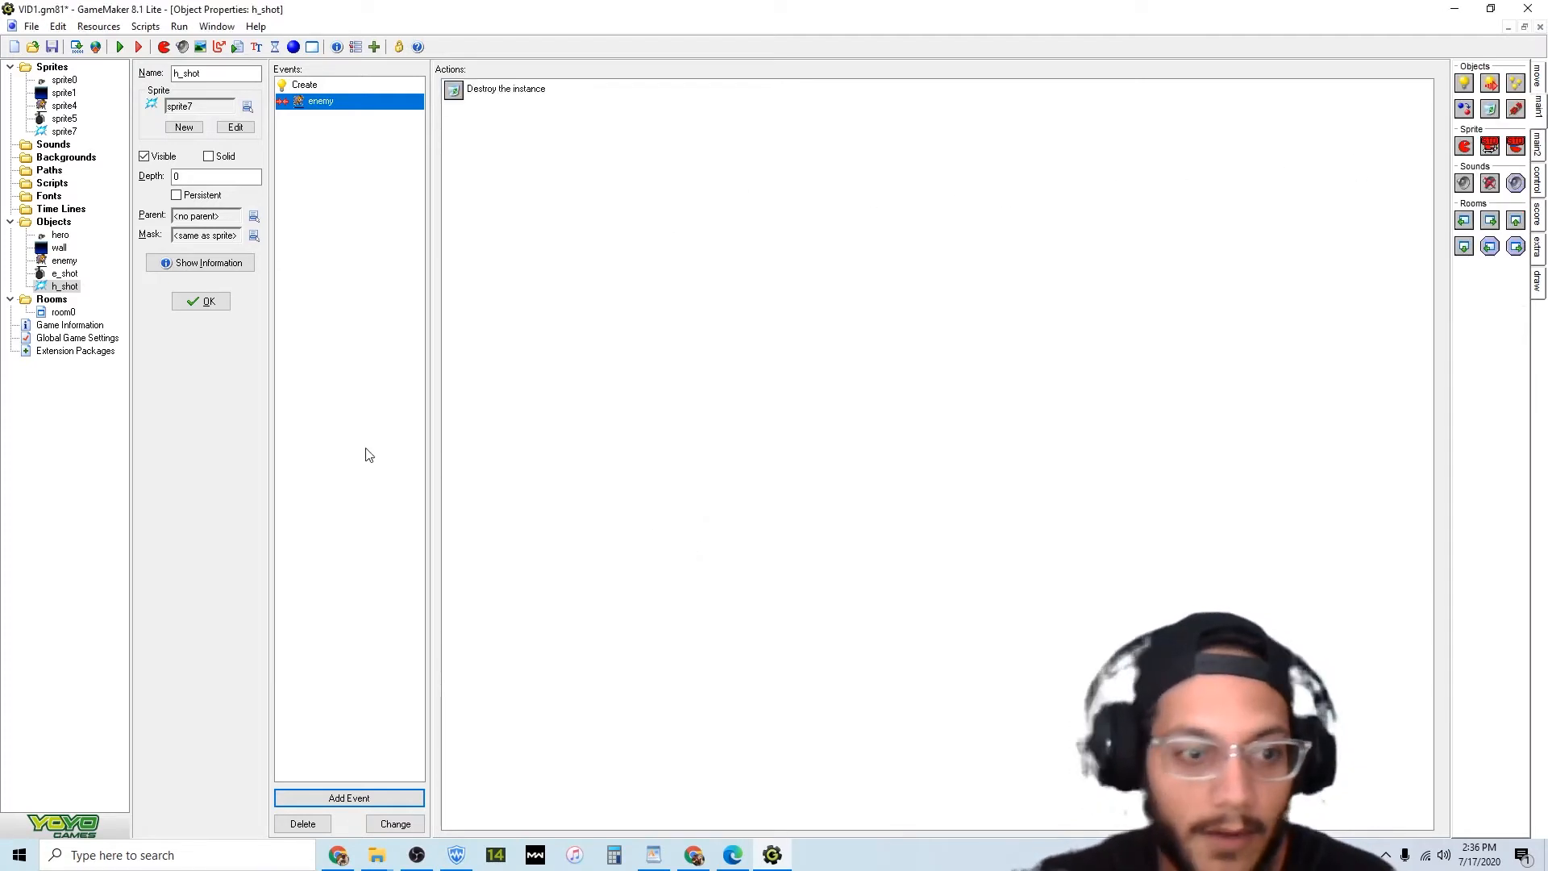
Add a collision event with wall to h_shot that destroys the shot itself, and test-run the game.
left_click(395, 798)
left_click(695, 450)
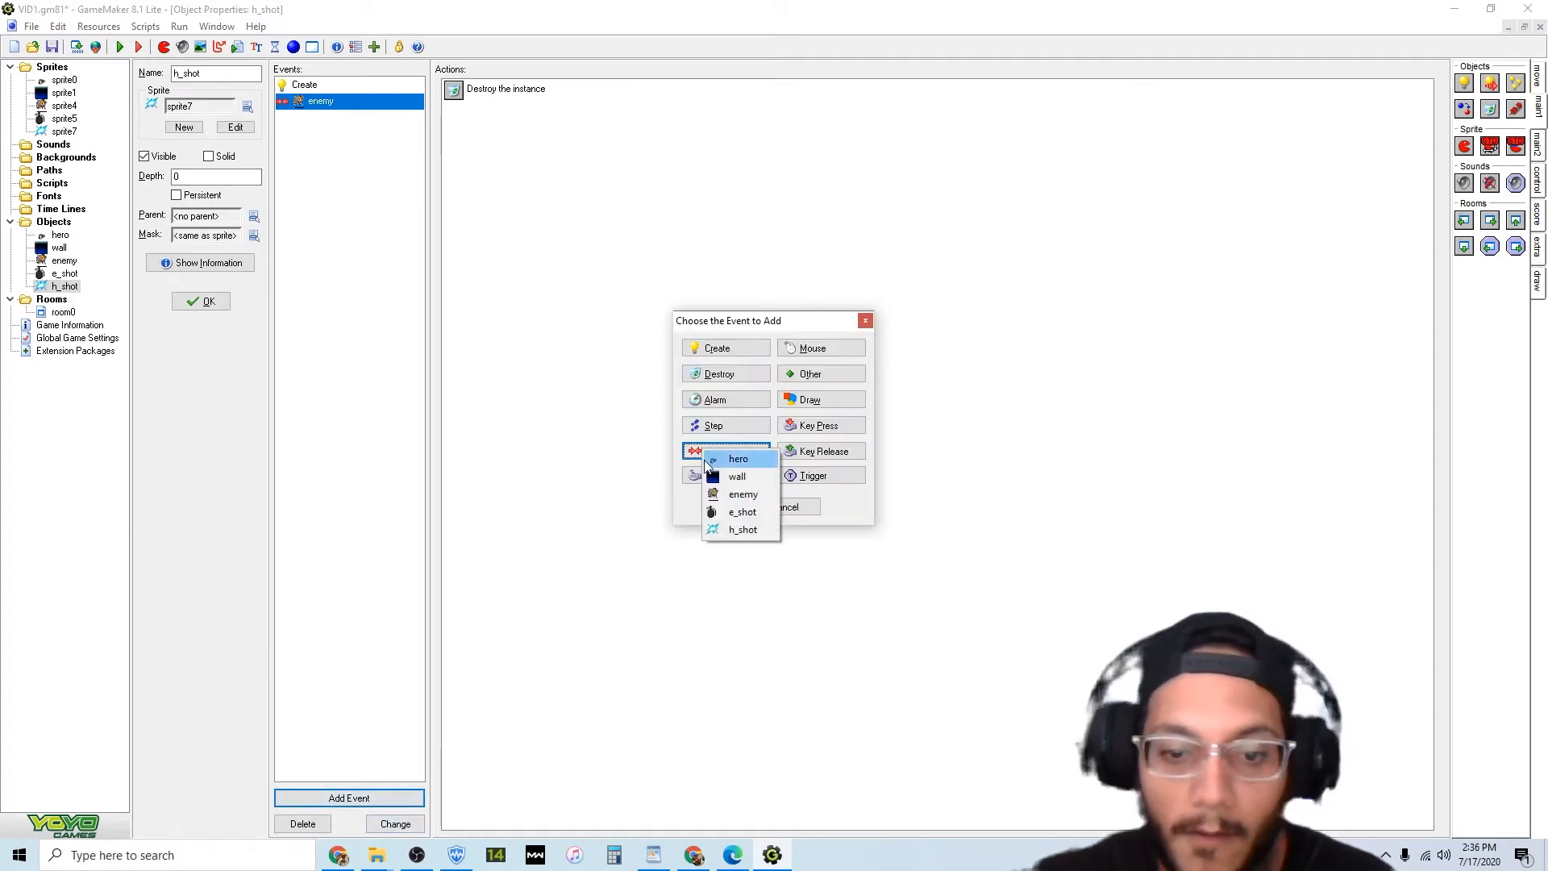
left_click(736, 477)
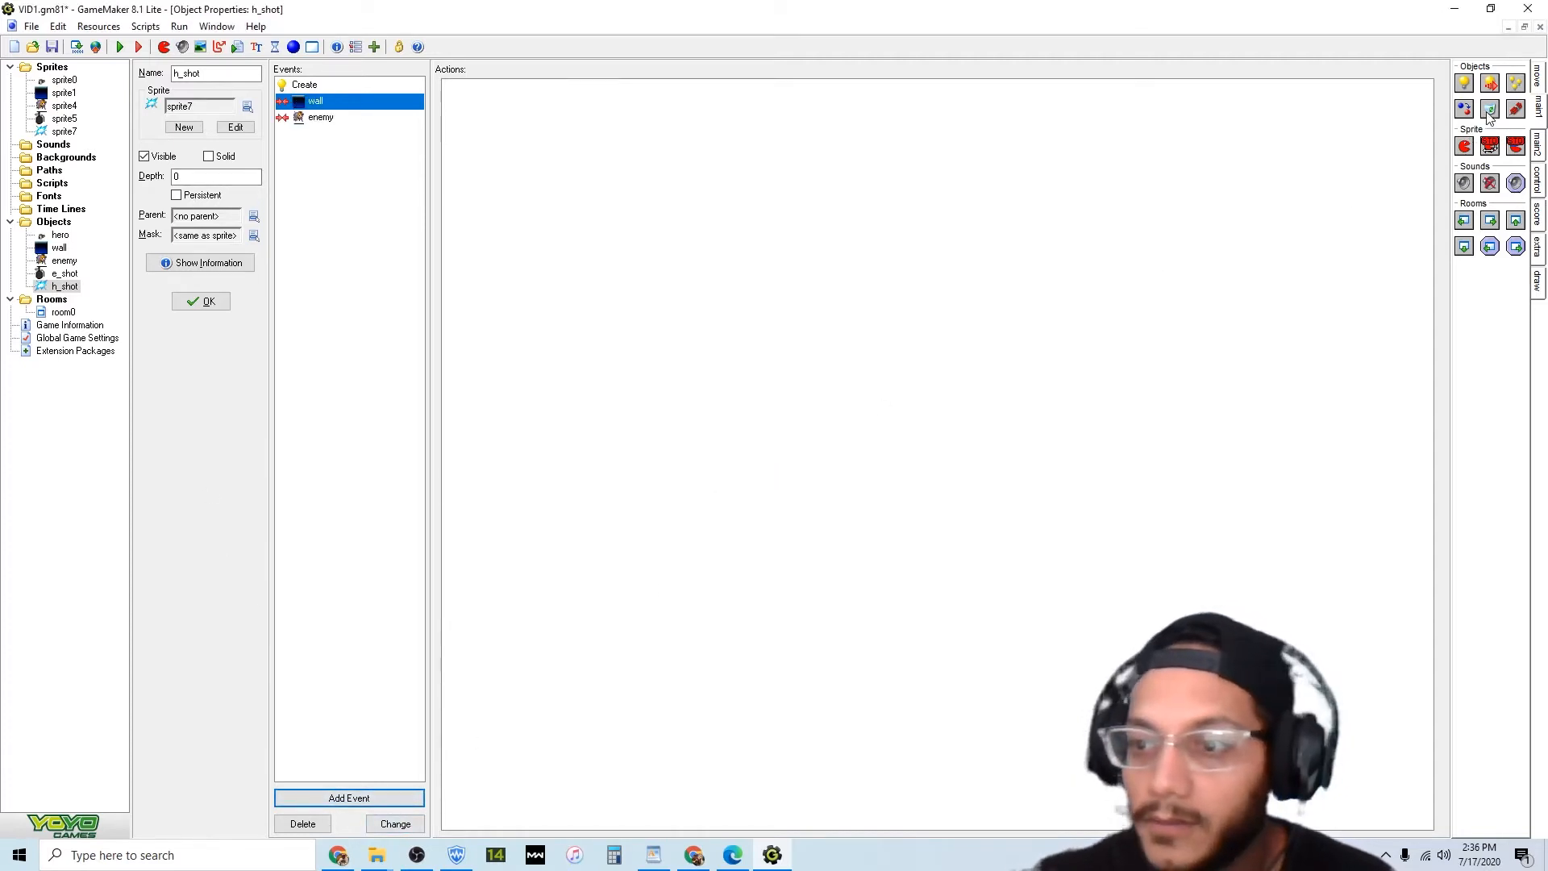
left_click_drag(1490, 116, 1161, 208)
left_click(690, 542)
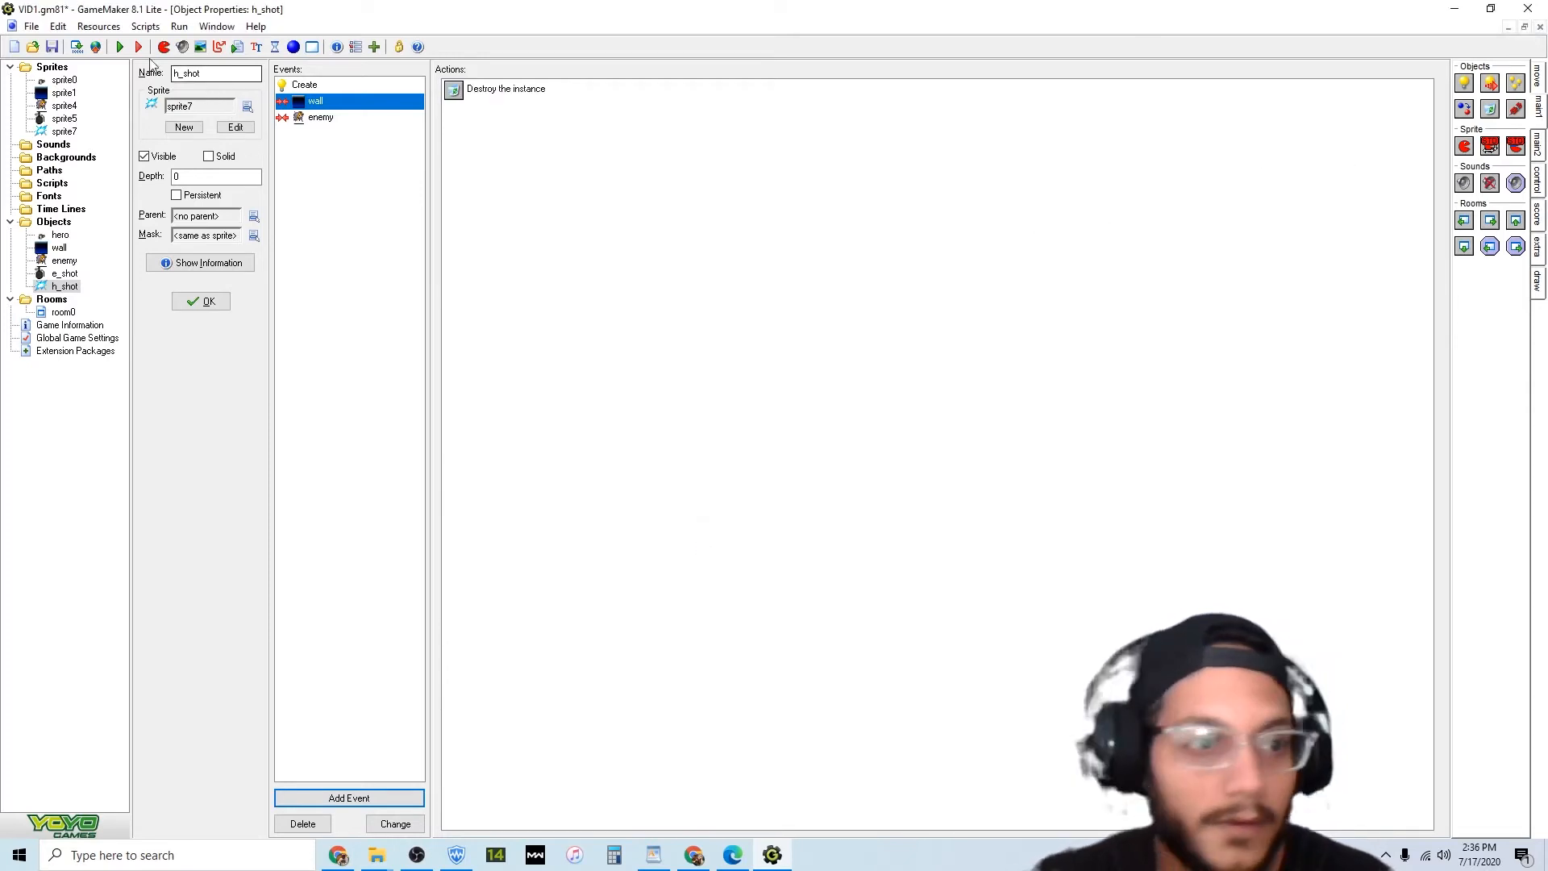
left_click(119, 46)
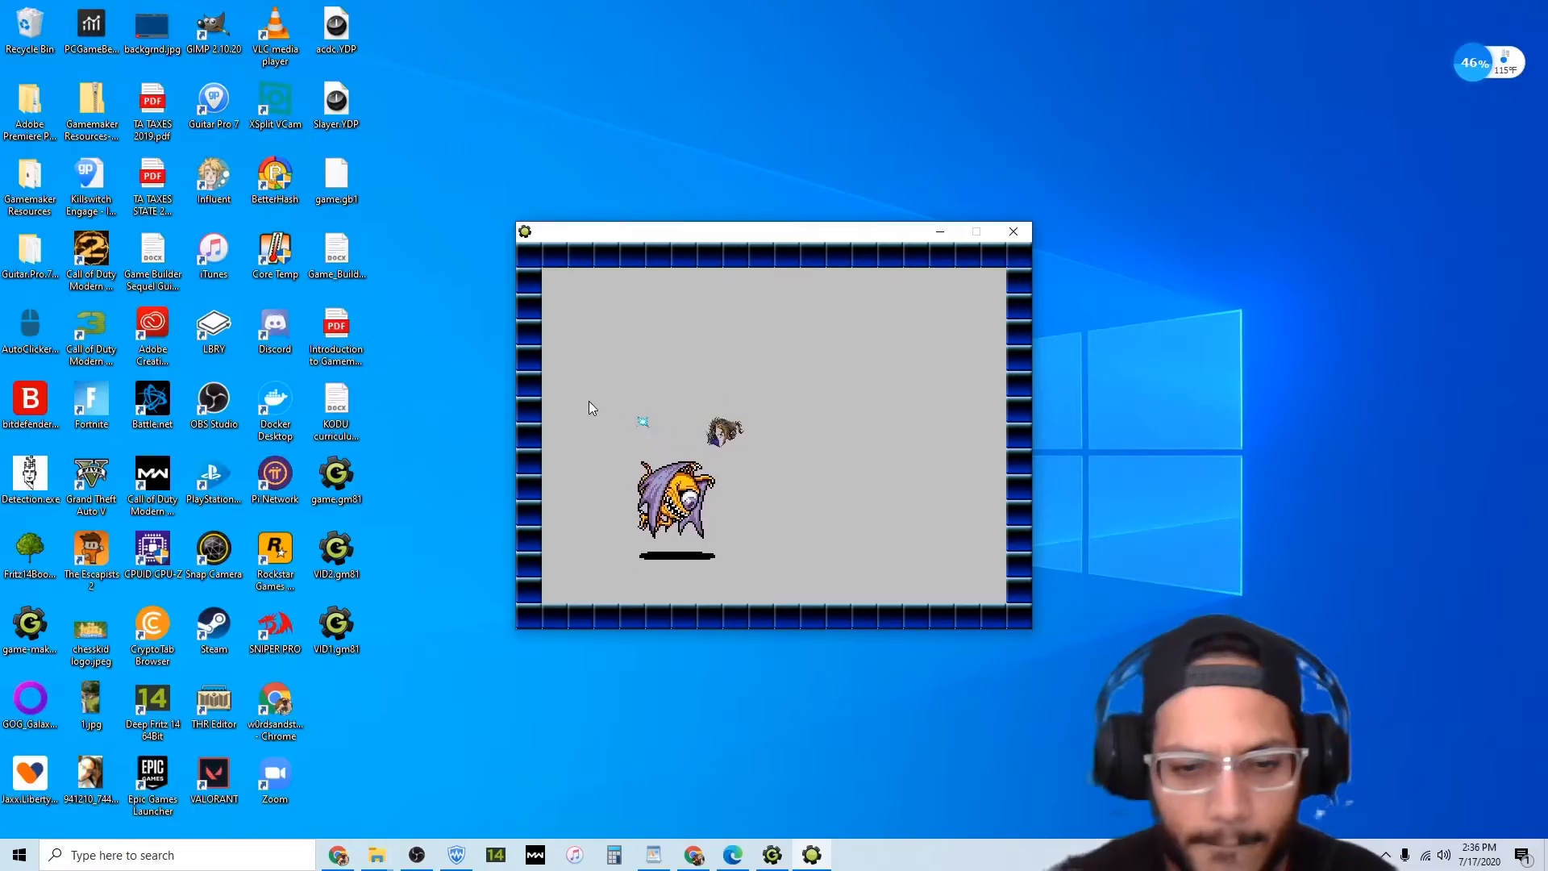
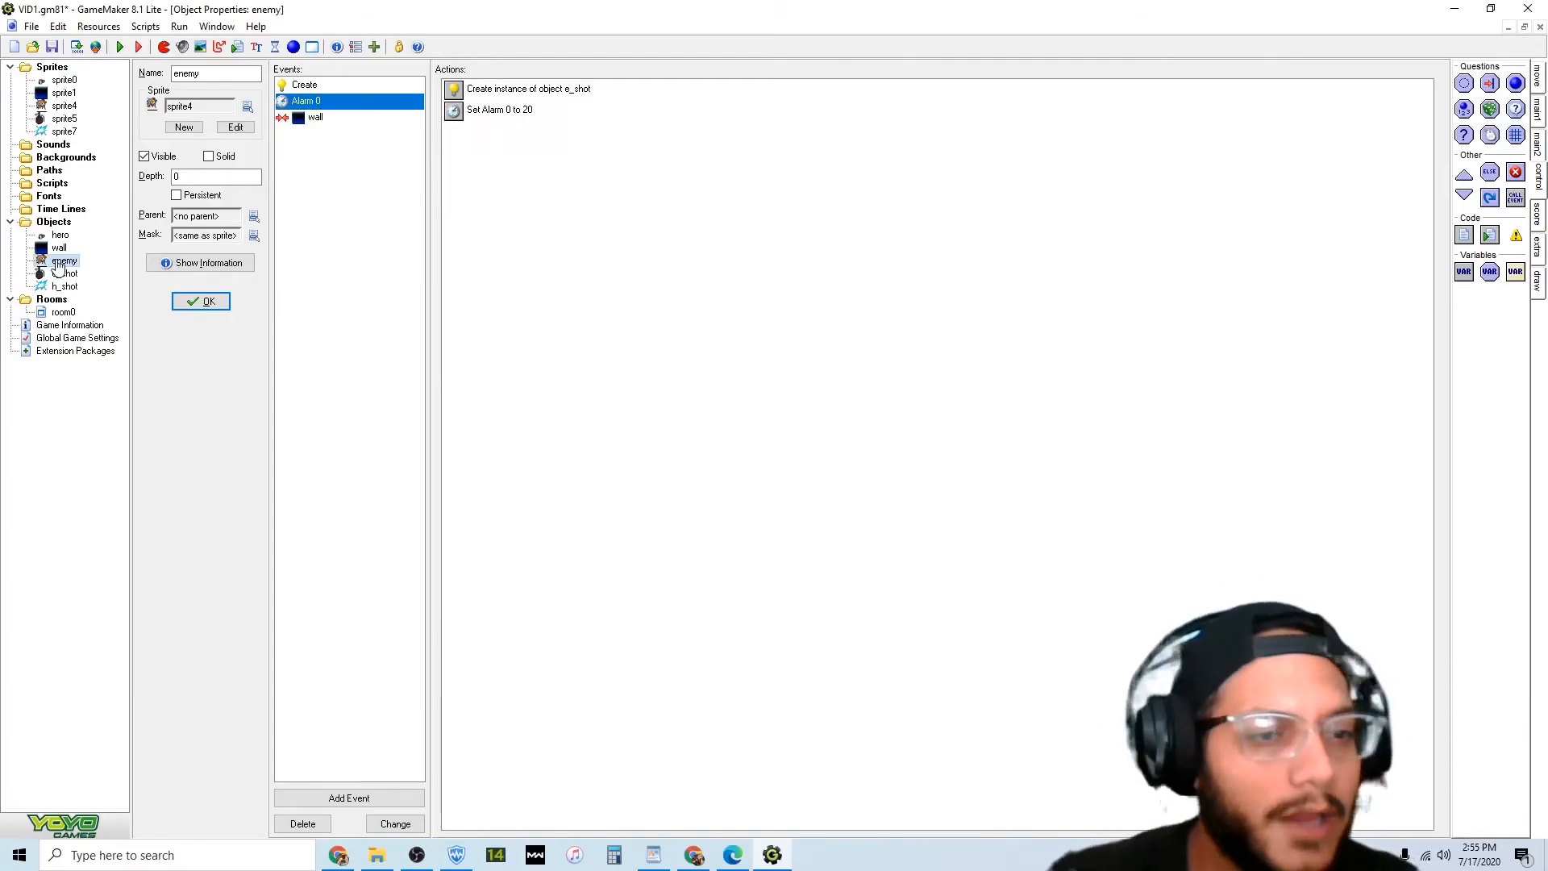
Add a Set Variable action to the enemy's Create event that sets enemyhp to 5.
left_click(327, 87)
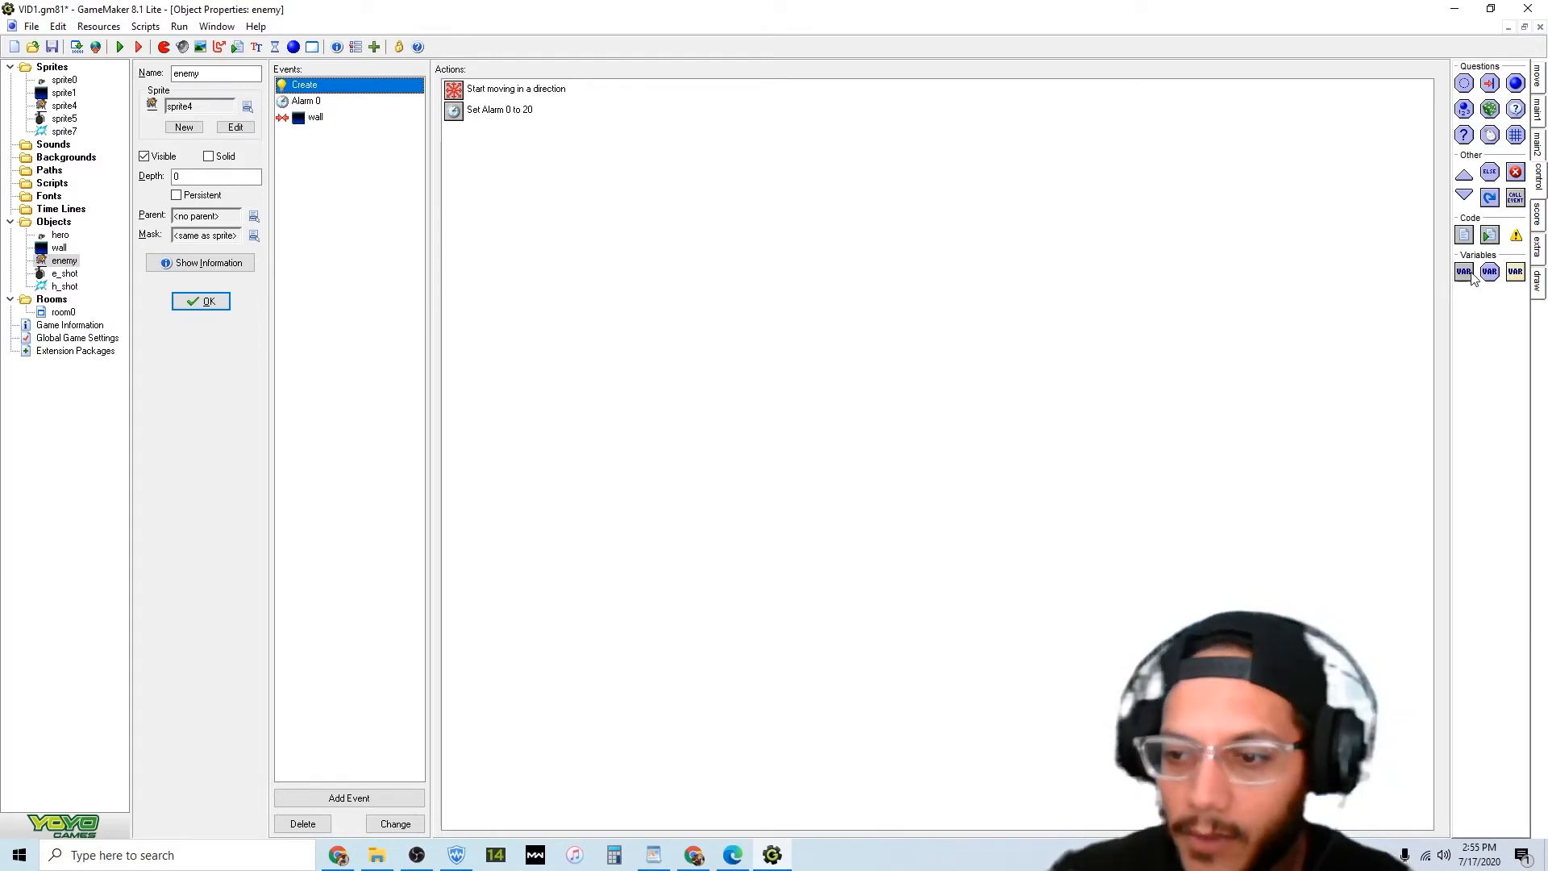
left_click_drag(1472, 278, 1052, 324)
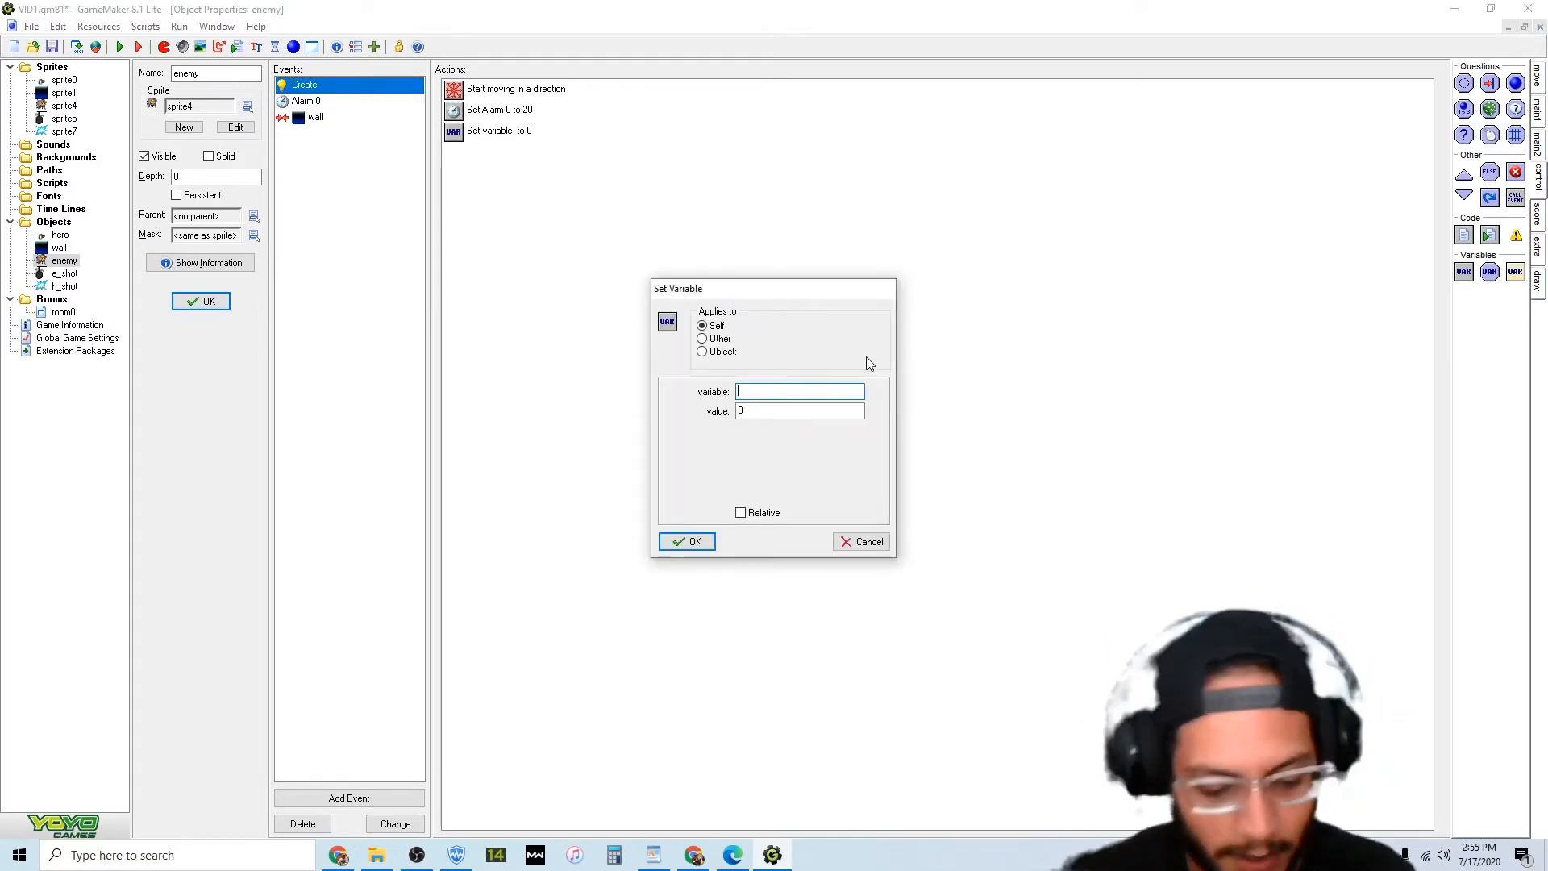
type("enemyhp")
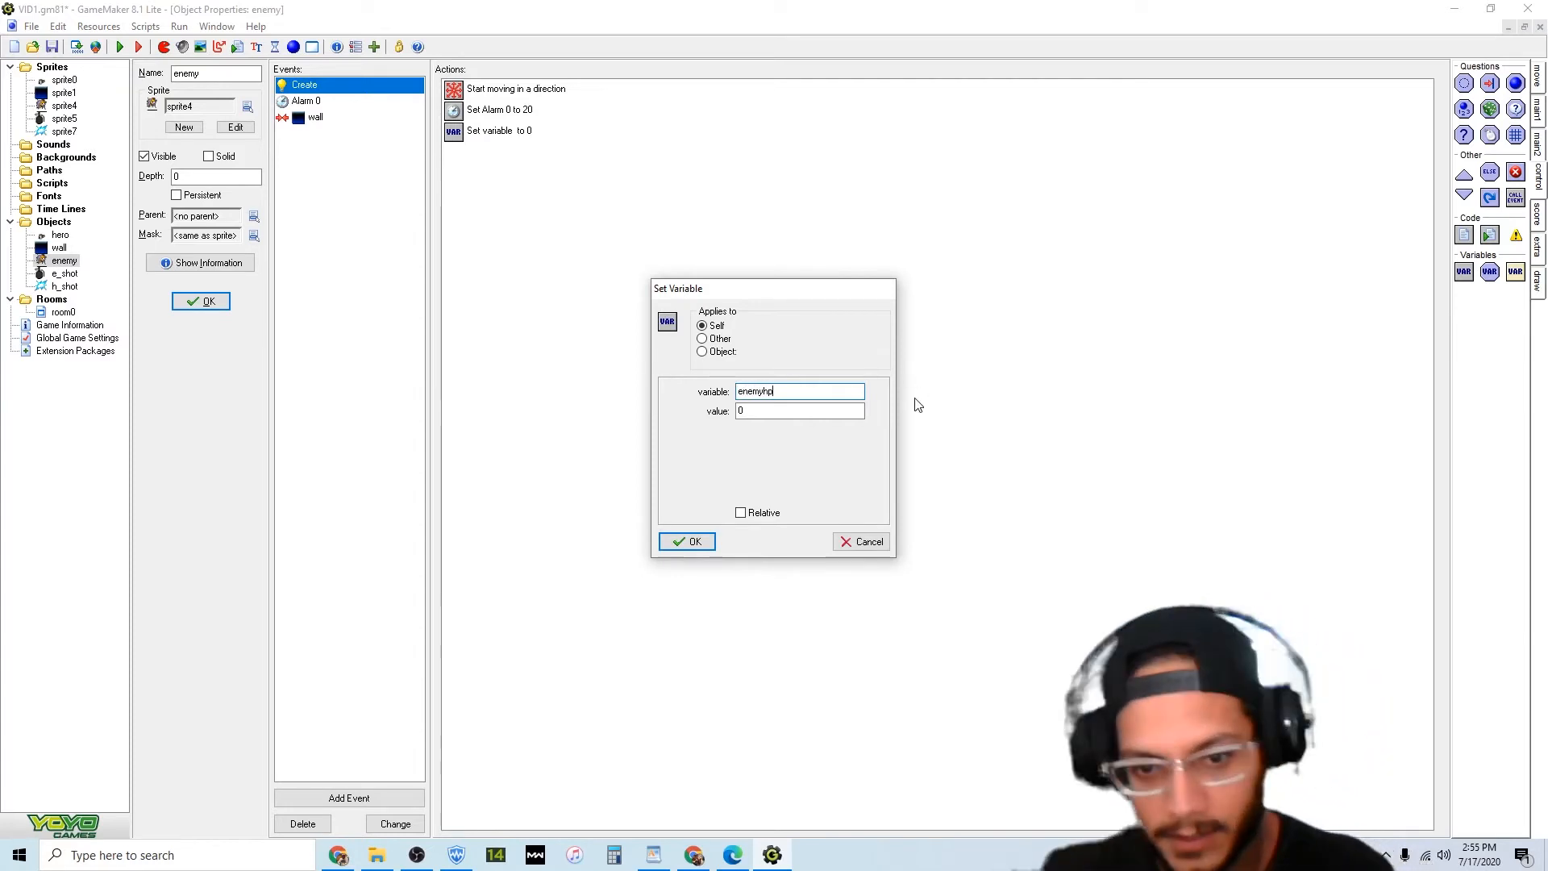
key("Tab")
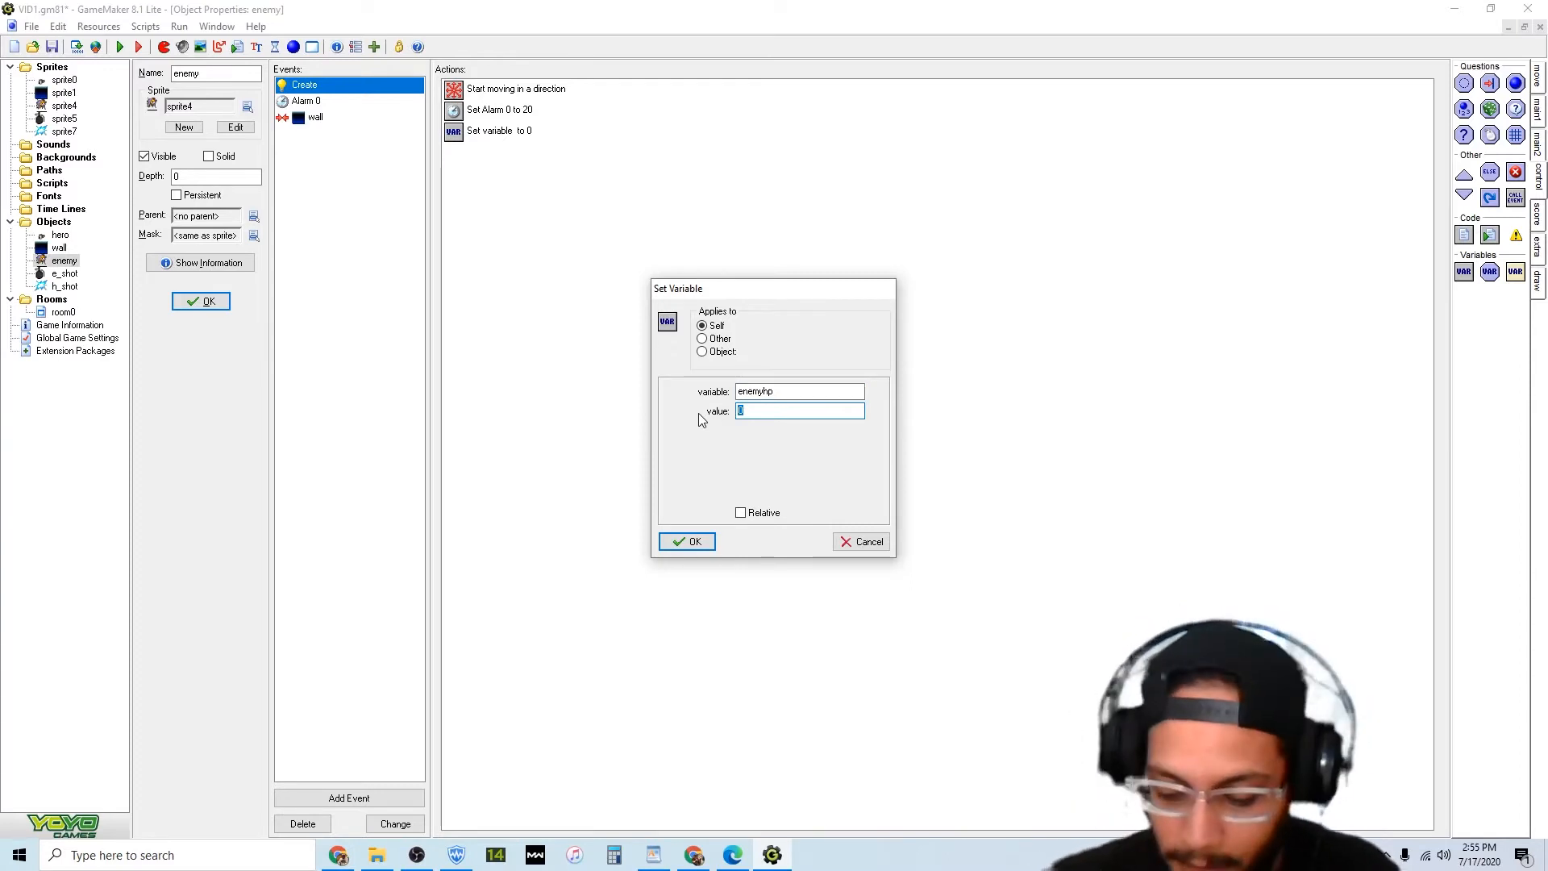
type("5")
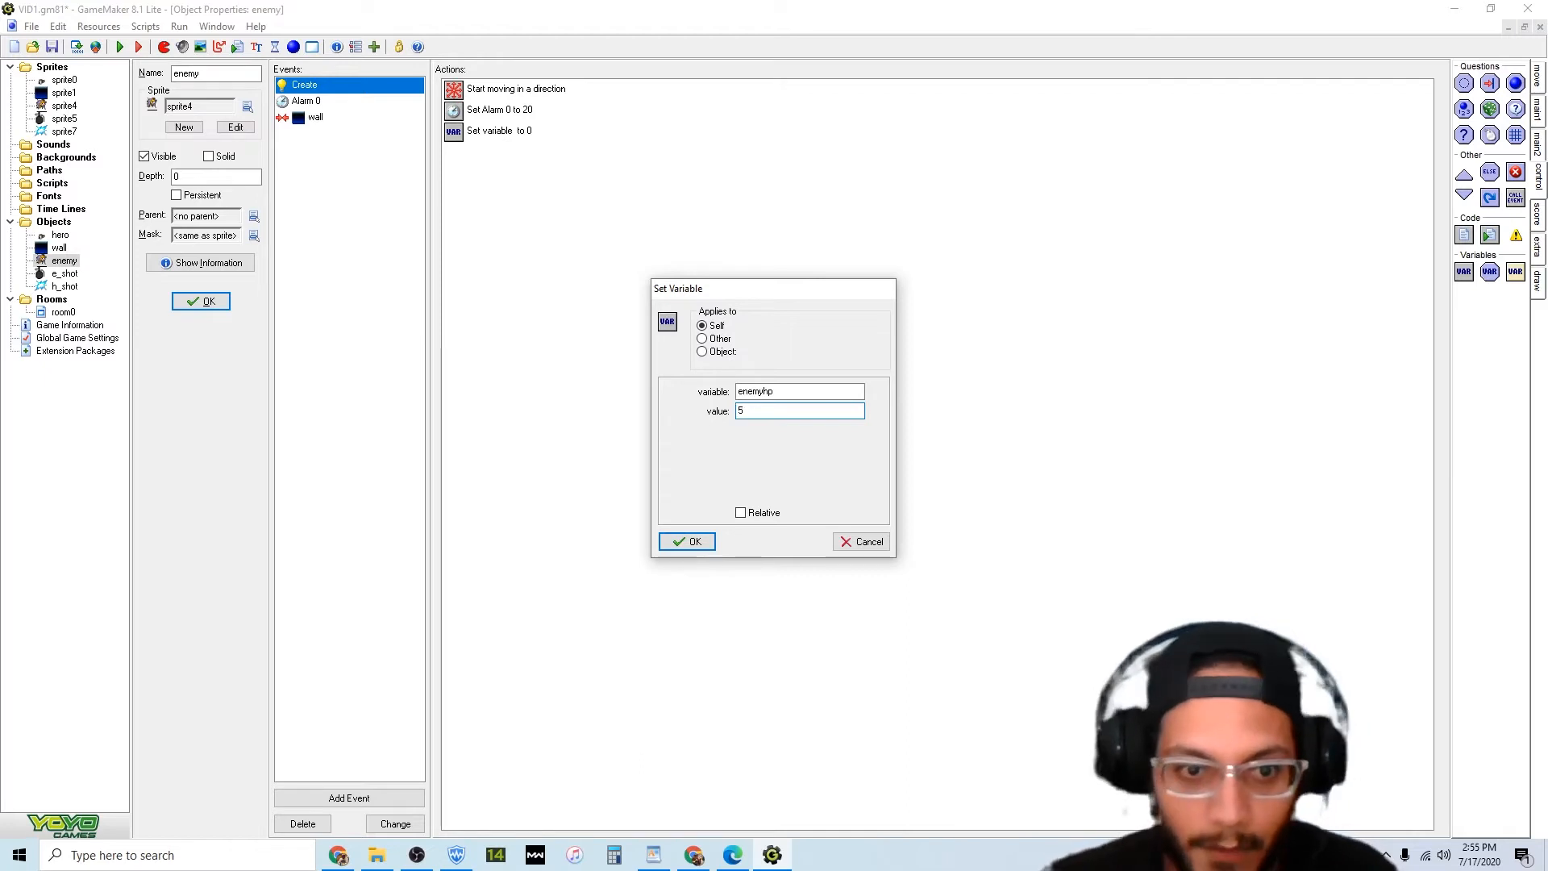
left_click(687, 543)
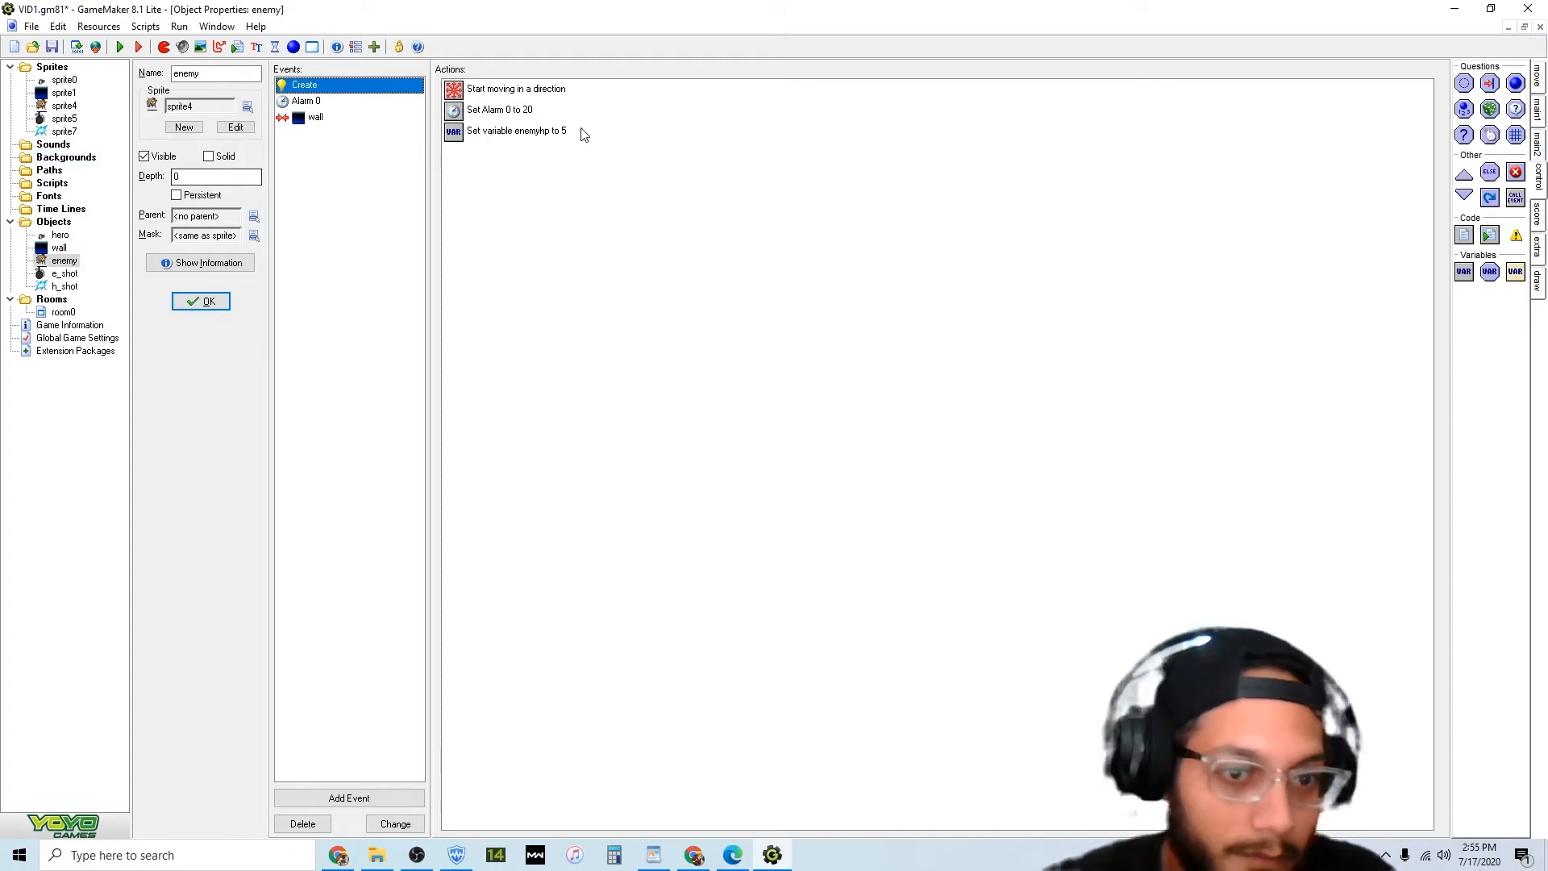
Add a collision event with h_shot to the enemy, containing a Set Variable action that sets enemyhp to -1.
left_click(351, 798)
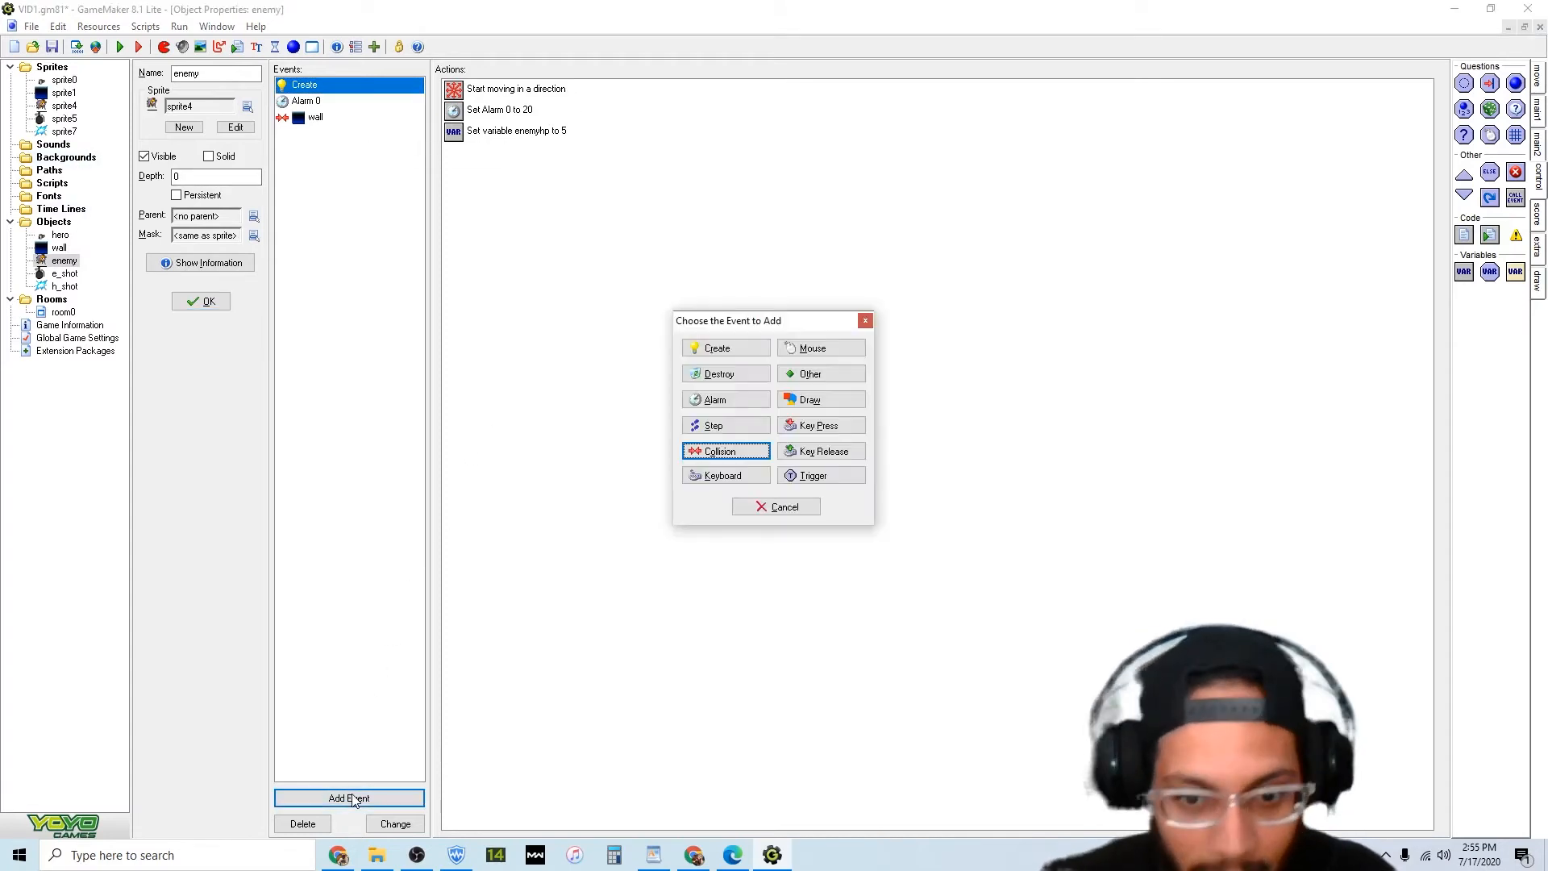
left_click(692, 453)
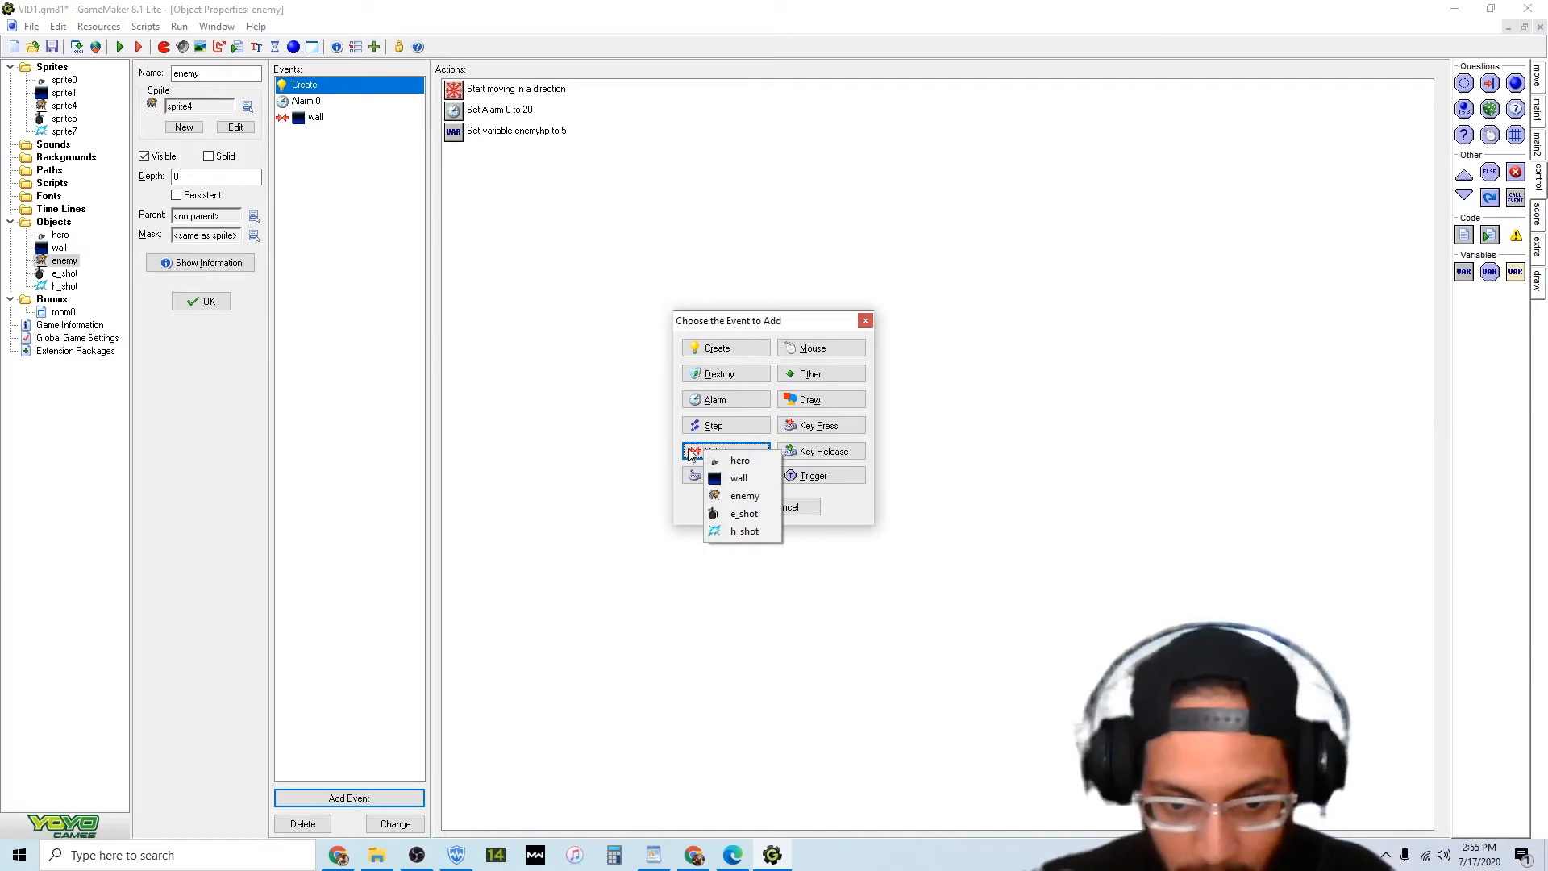
left_click(737, 532)
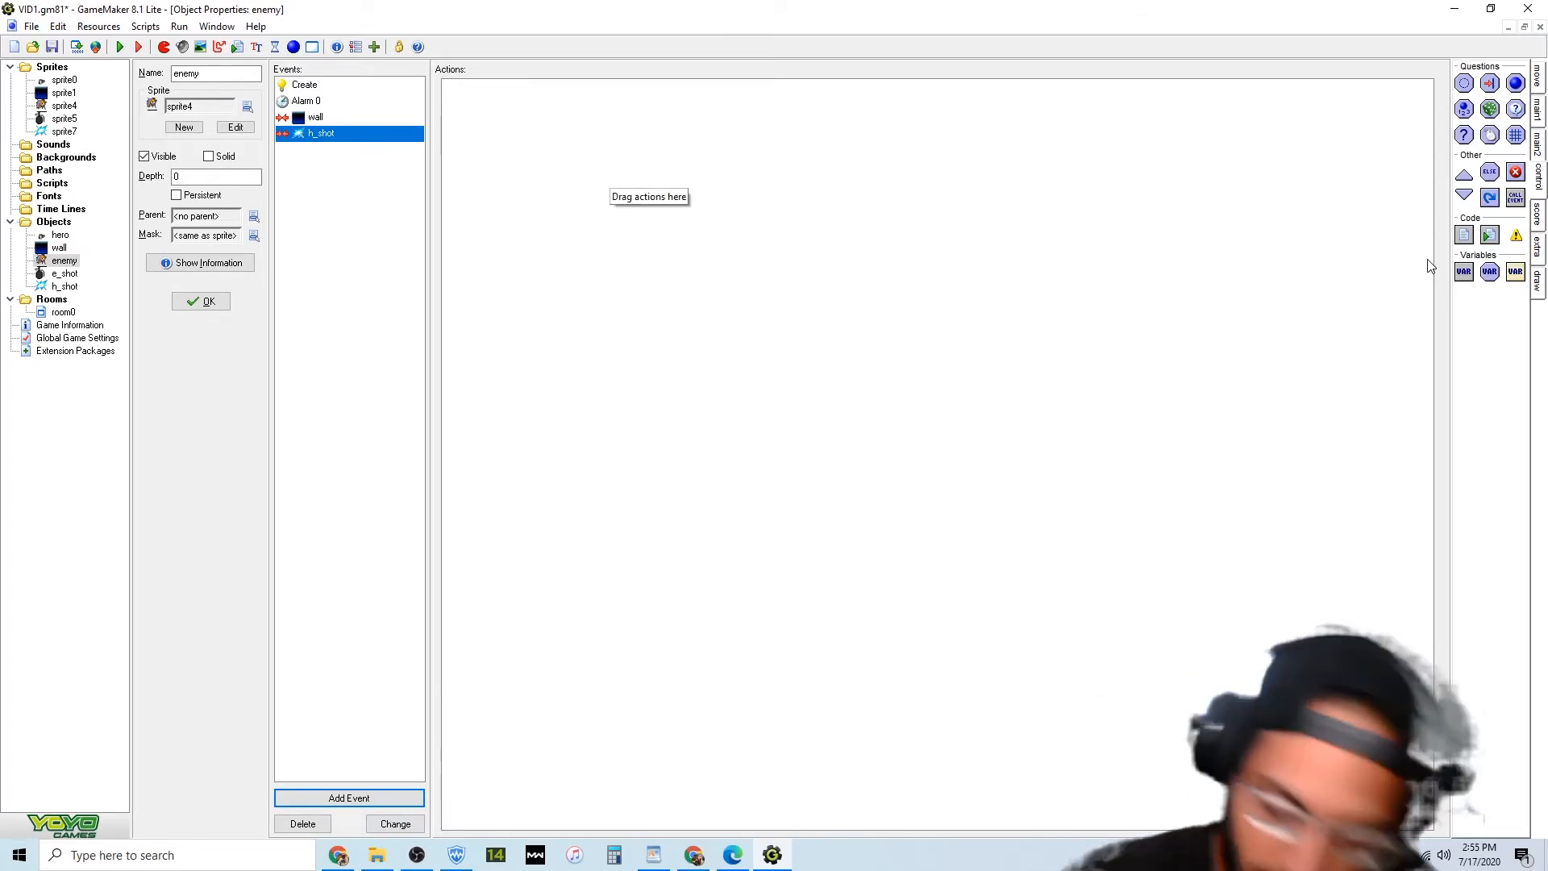
left_click_drag(1465, 274, 837, 247)
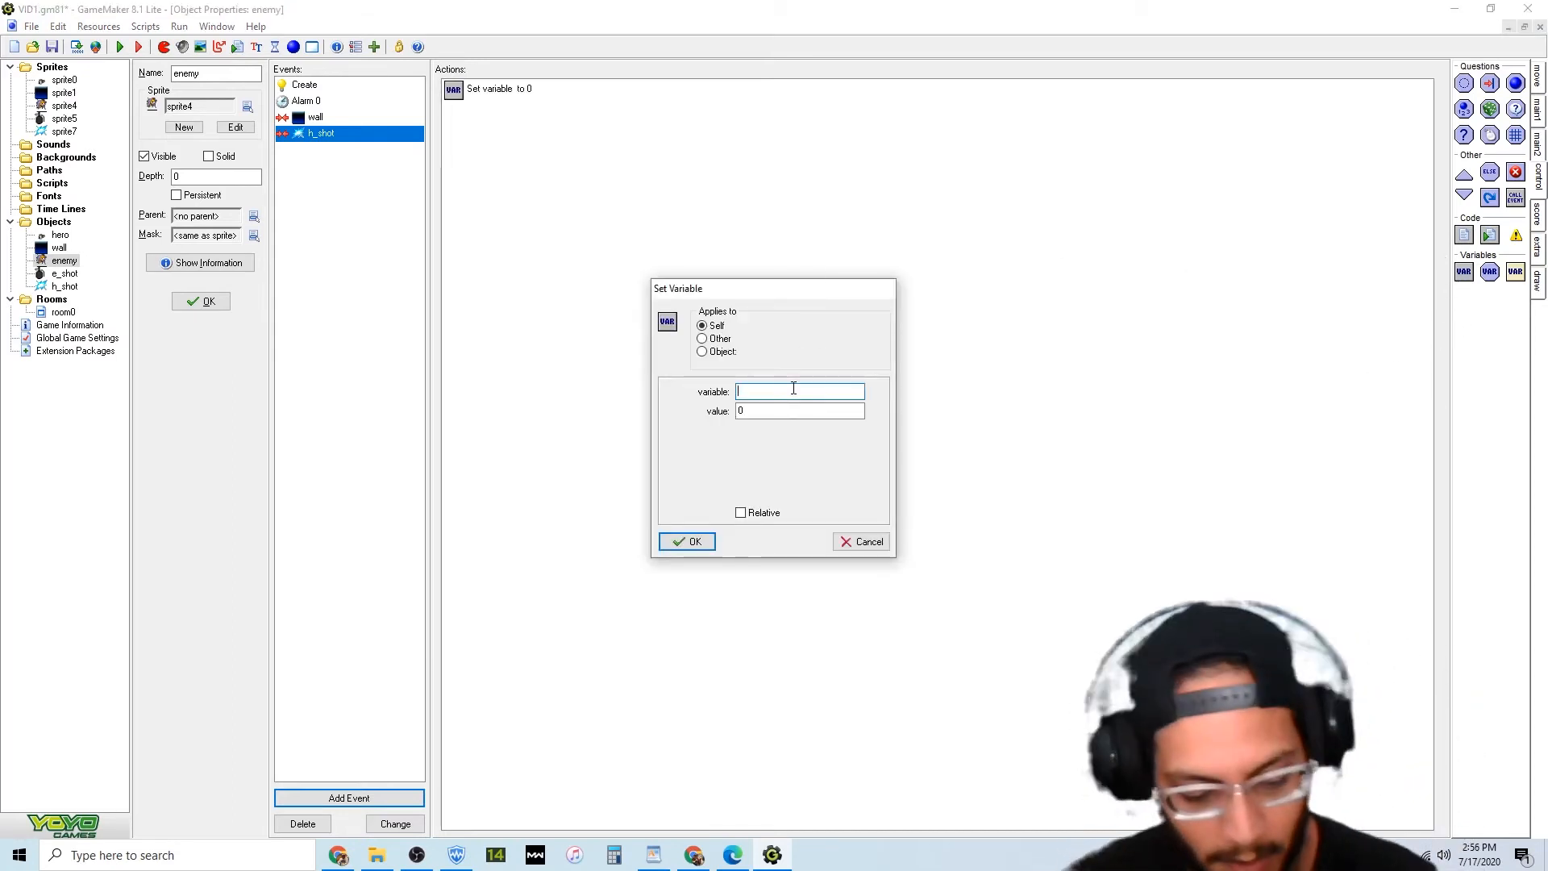
type("enemyhp")
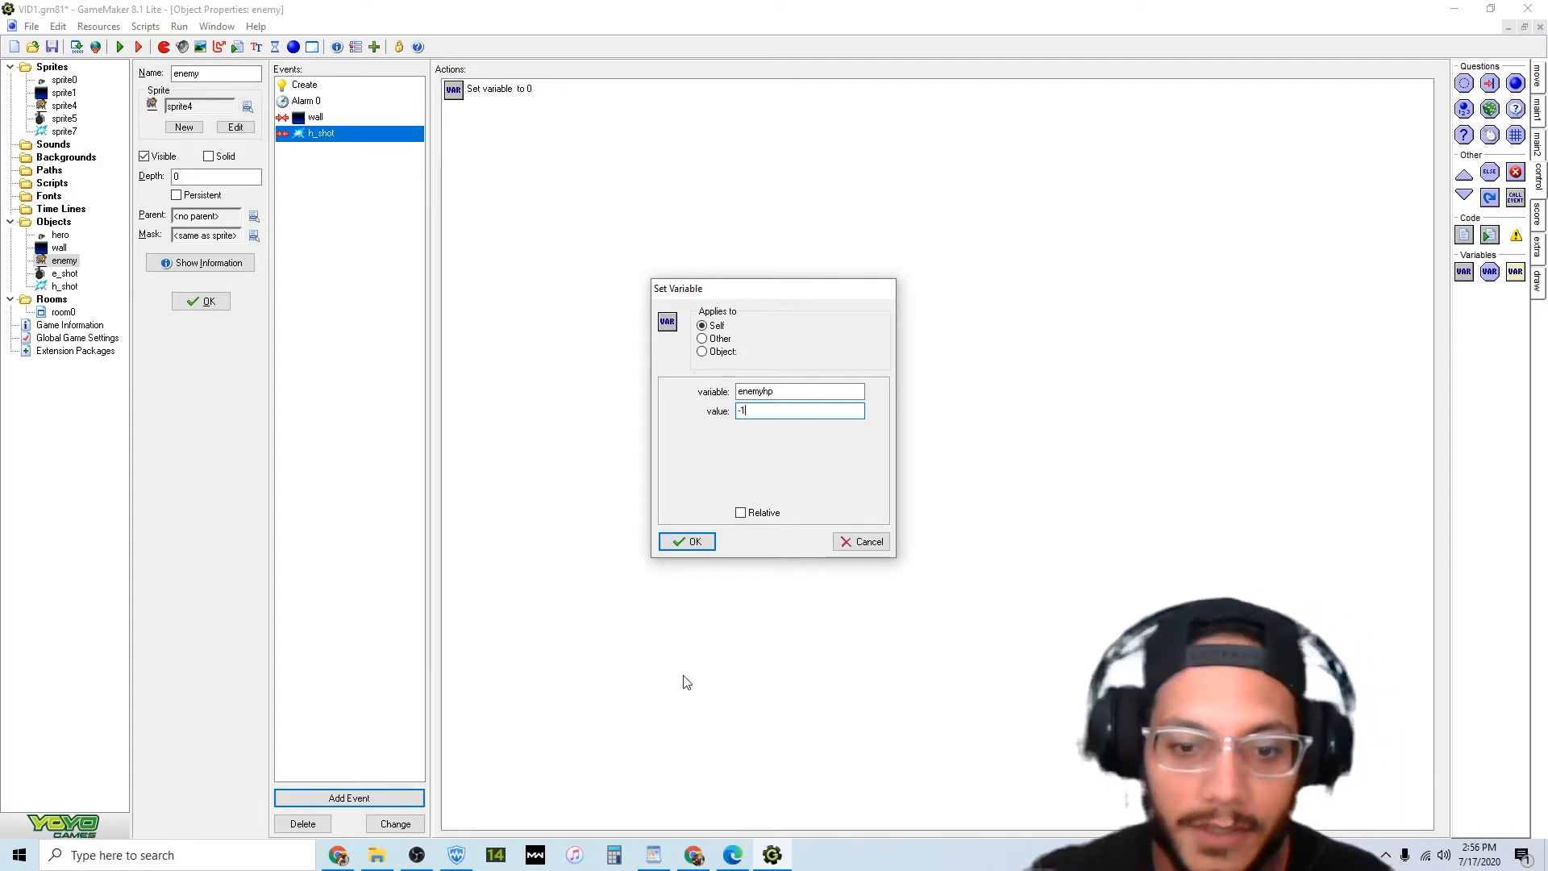
left_click(691, 541)
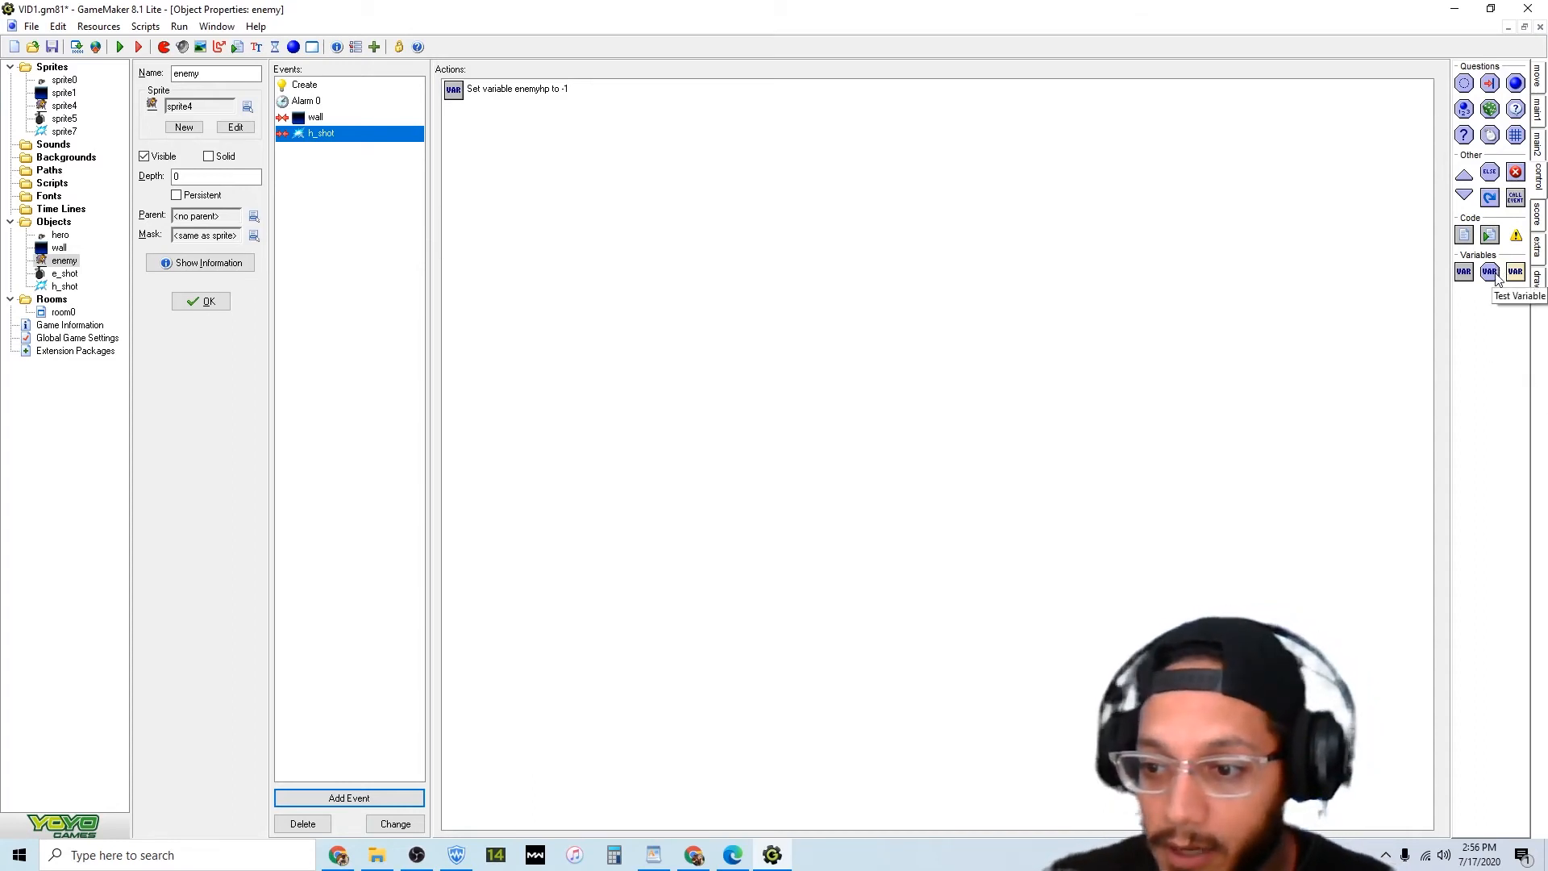
left_click_drag(1490, 272, 665, 246)
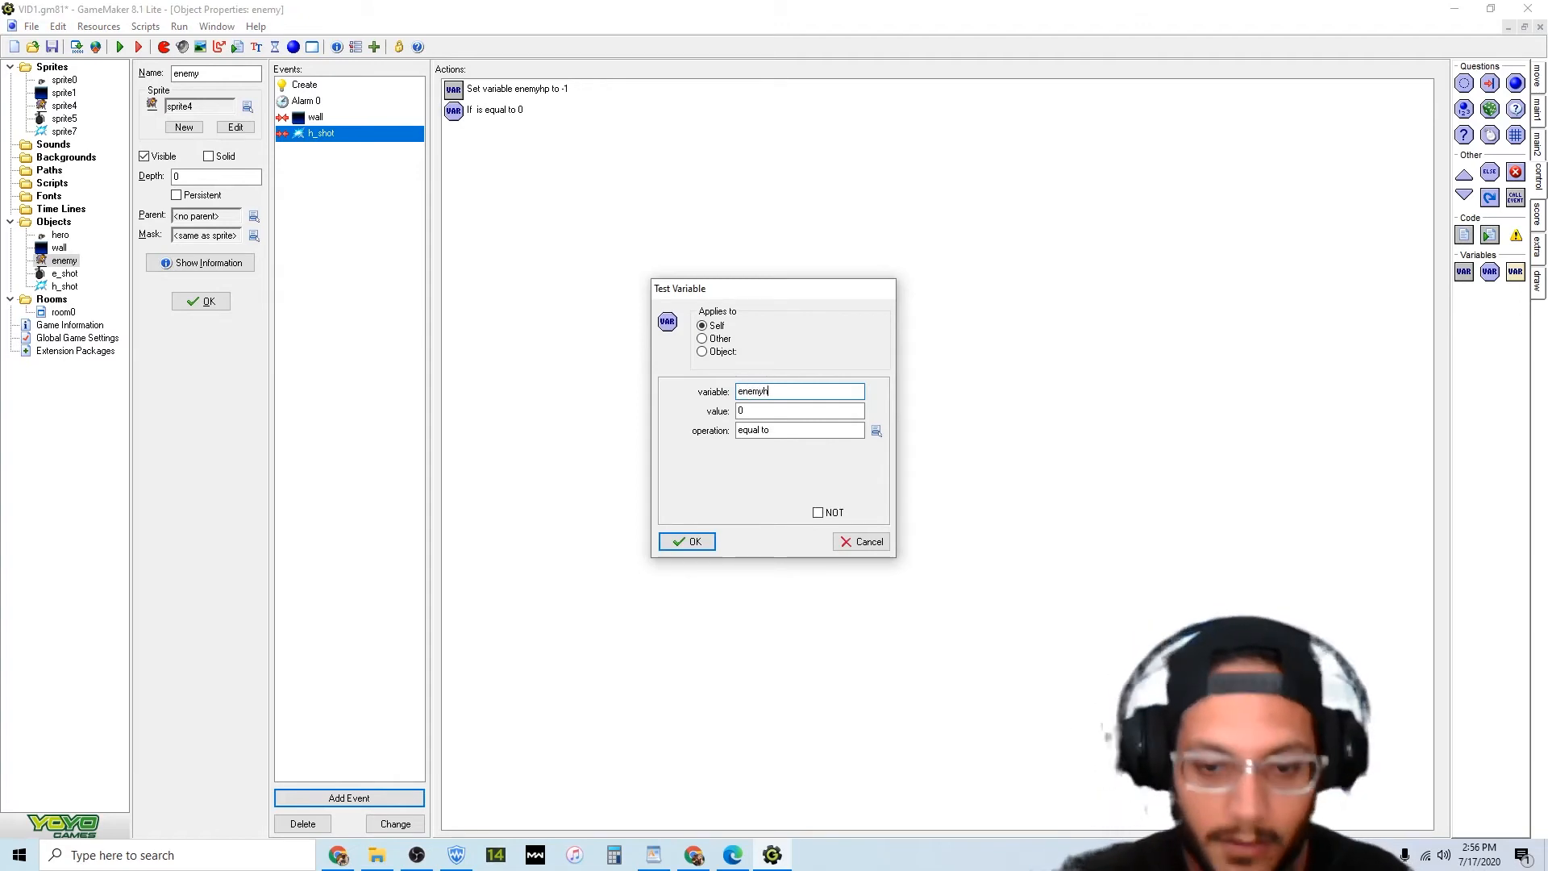
left_click(876, 431)
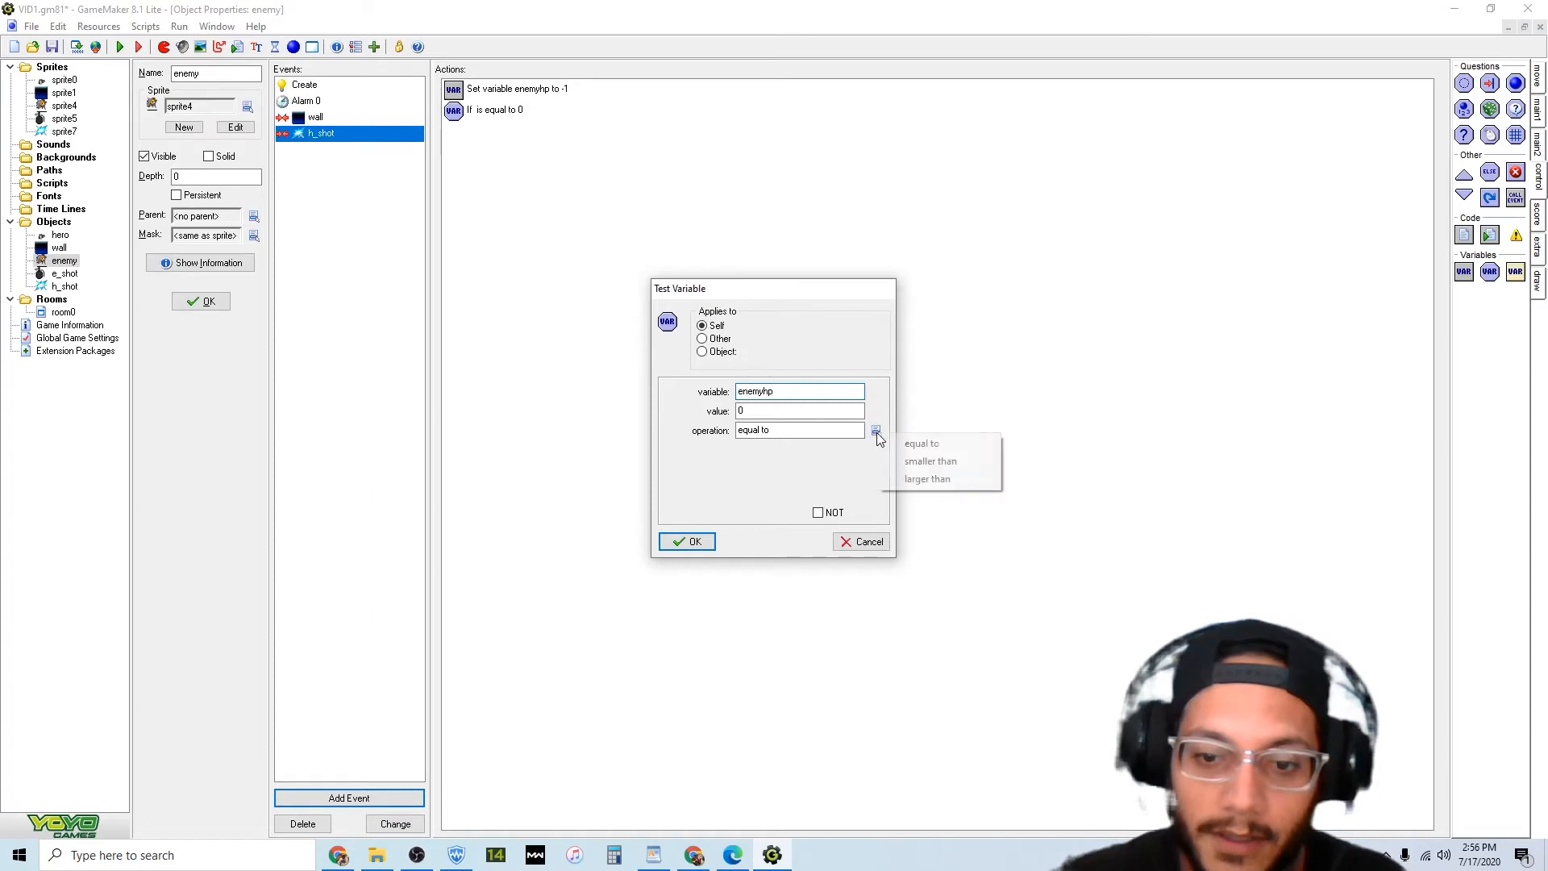
left_click(929, 461)
left_click(786, 412)
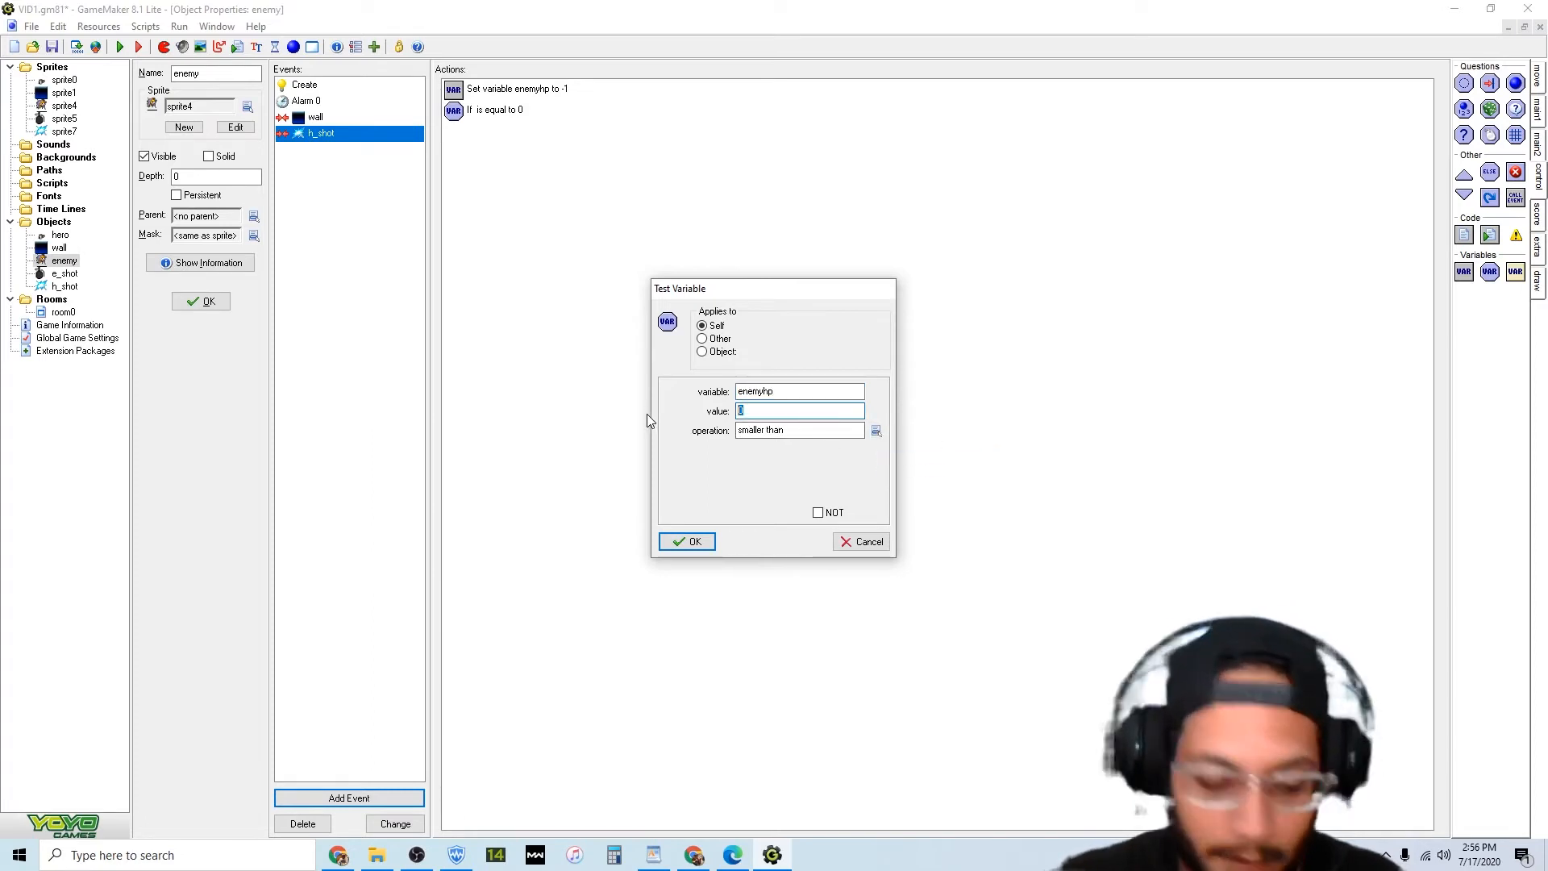
key("BackSpace")
type("1")
left_click(879, 543)
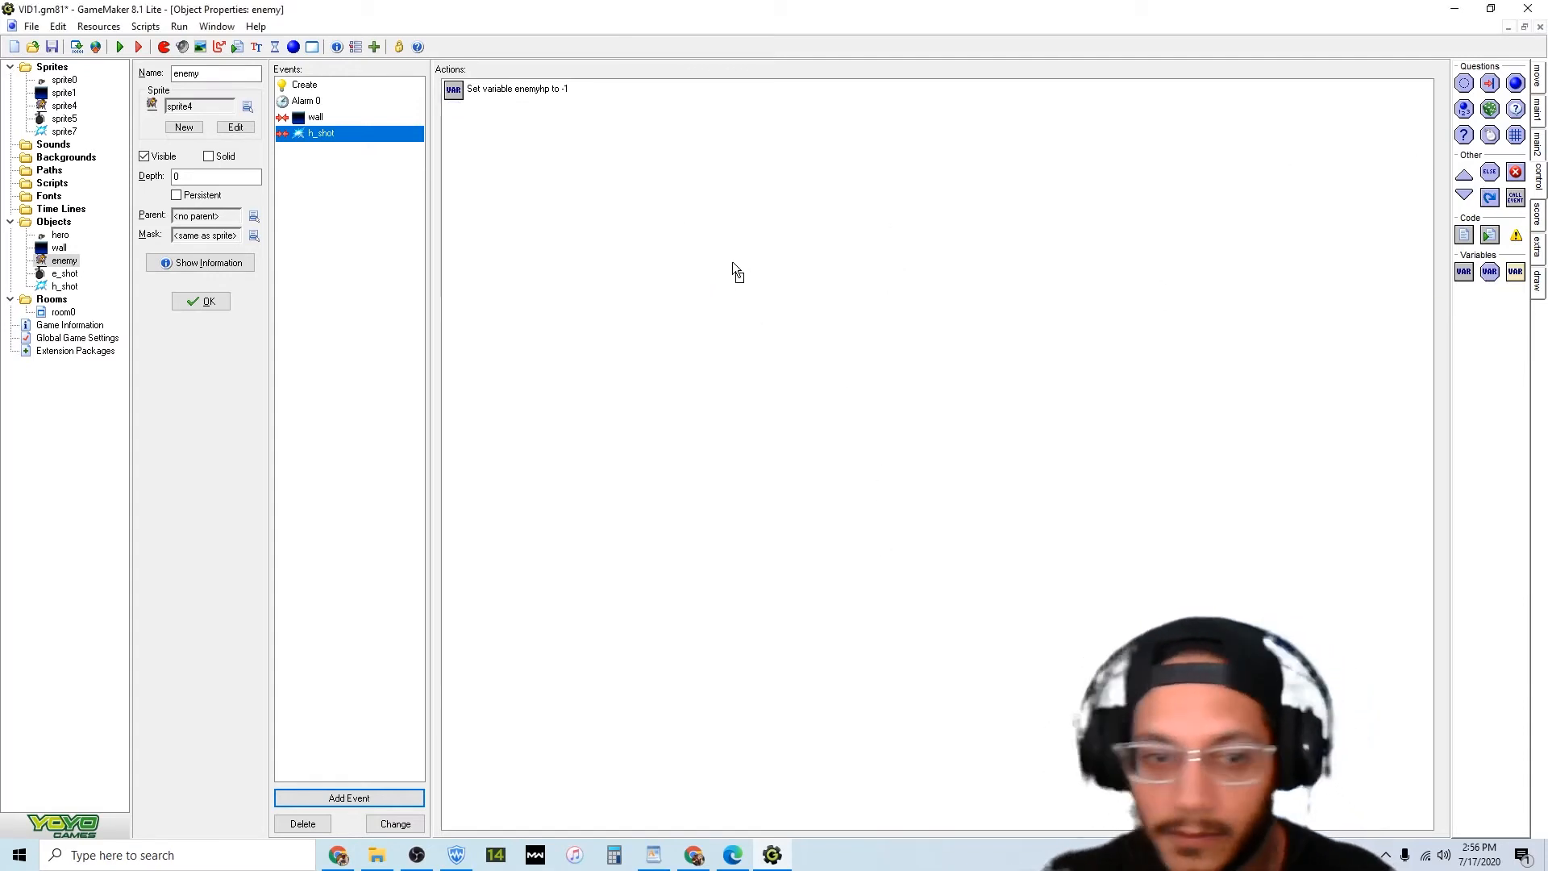
Add a Test Variable action to the enemy's h_shot collision event, checking enemyhp against the value 1.
left_click_drag(732, 263, 732, 263)
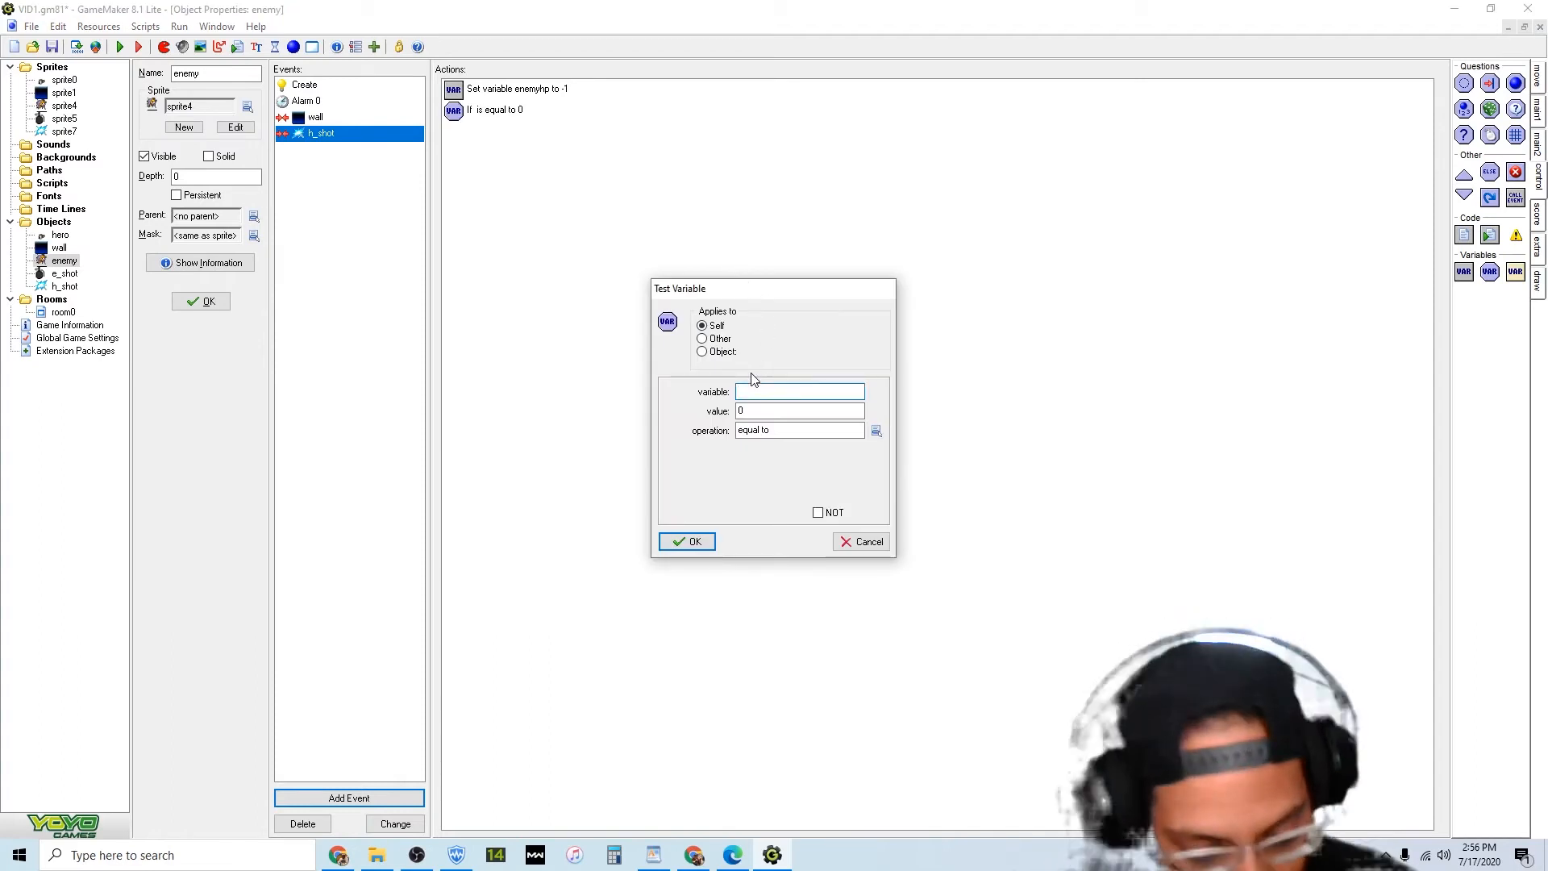
key("Tab")
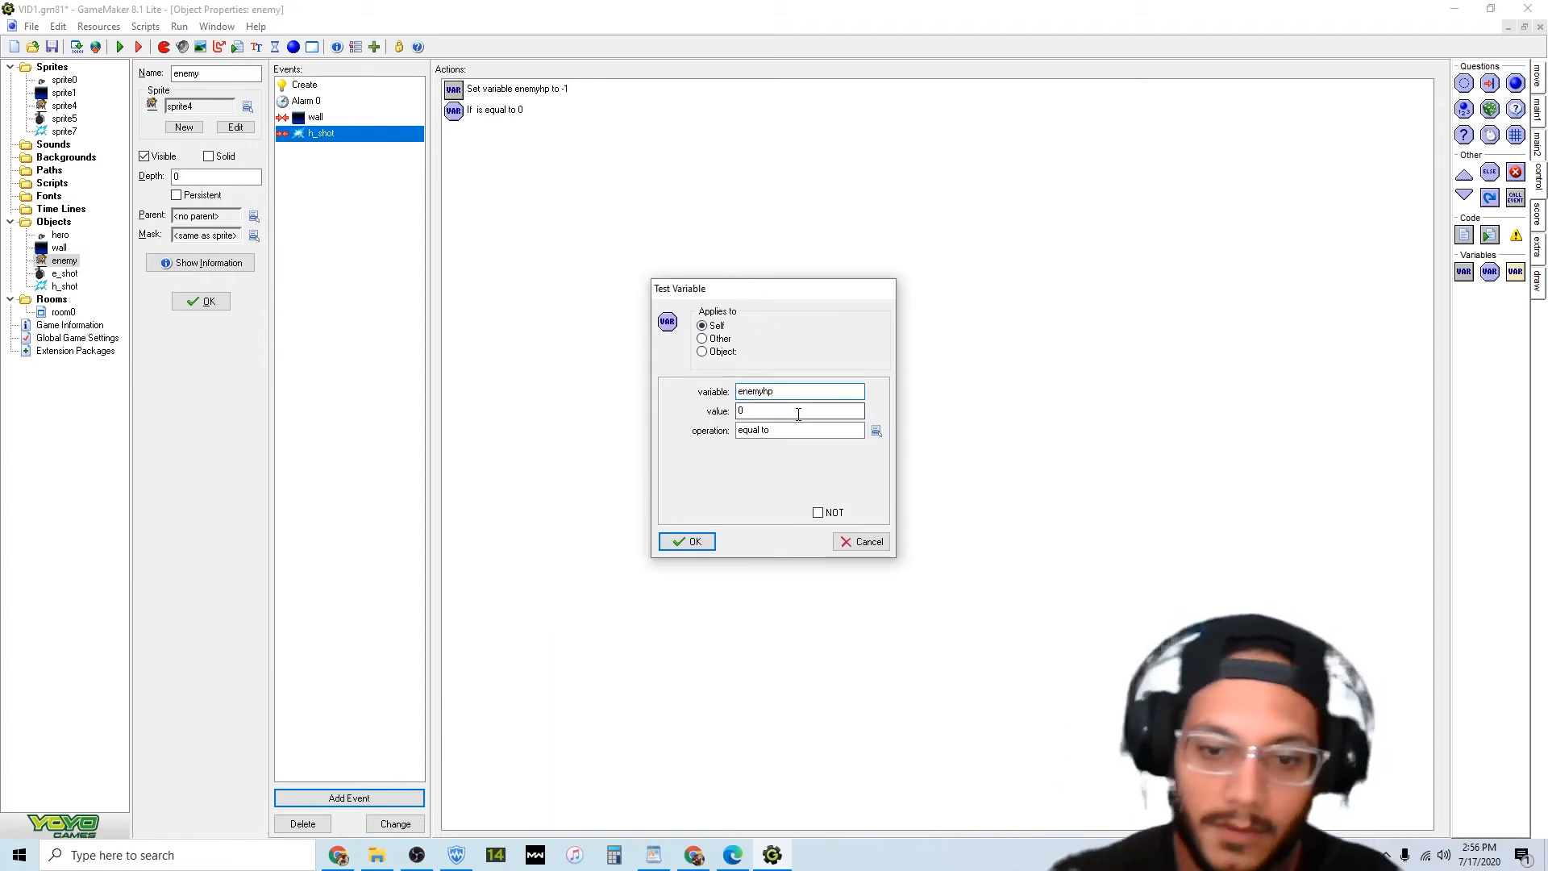
type("1")
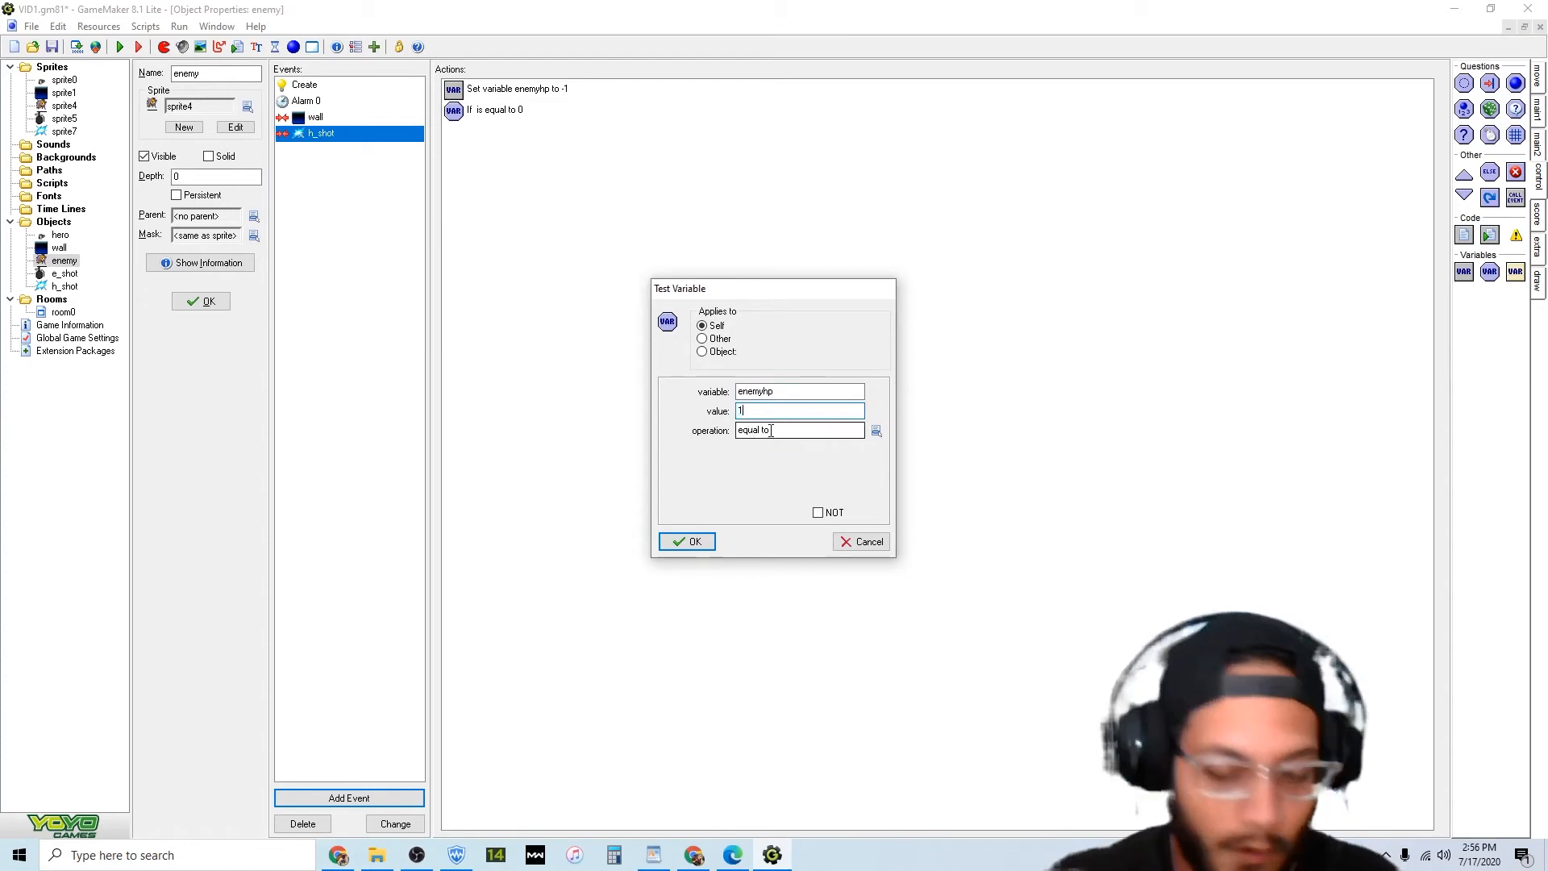
Set the enemy's h_shot collision test to check whether enemyhp is smaller than 1.
left_click(877, 430)
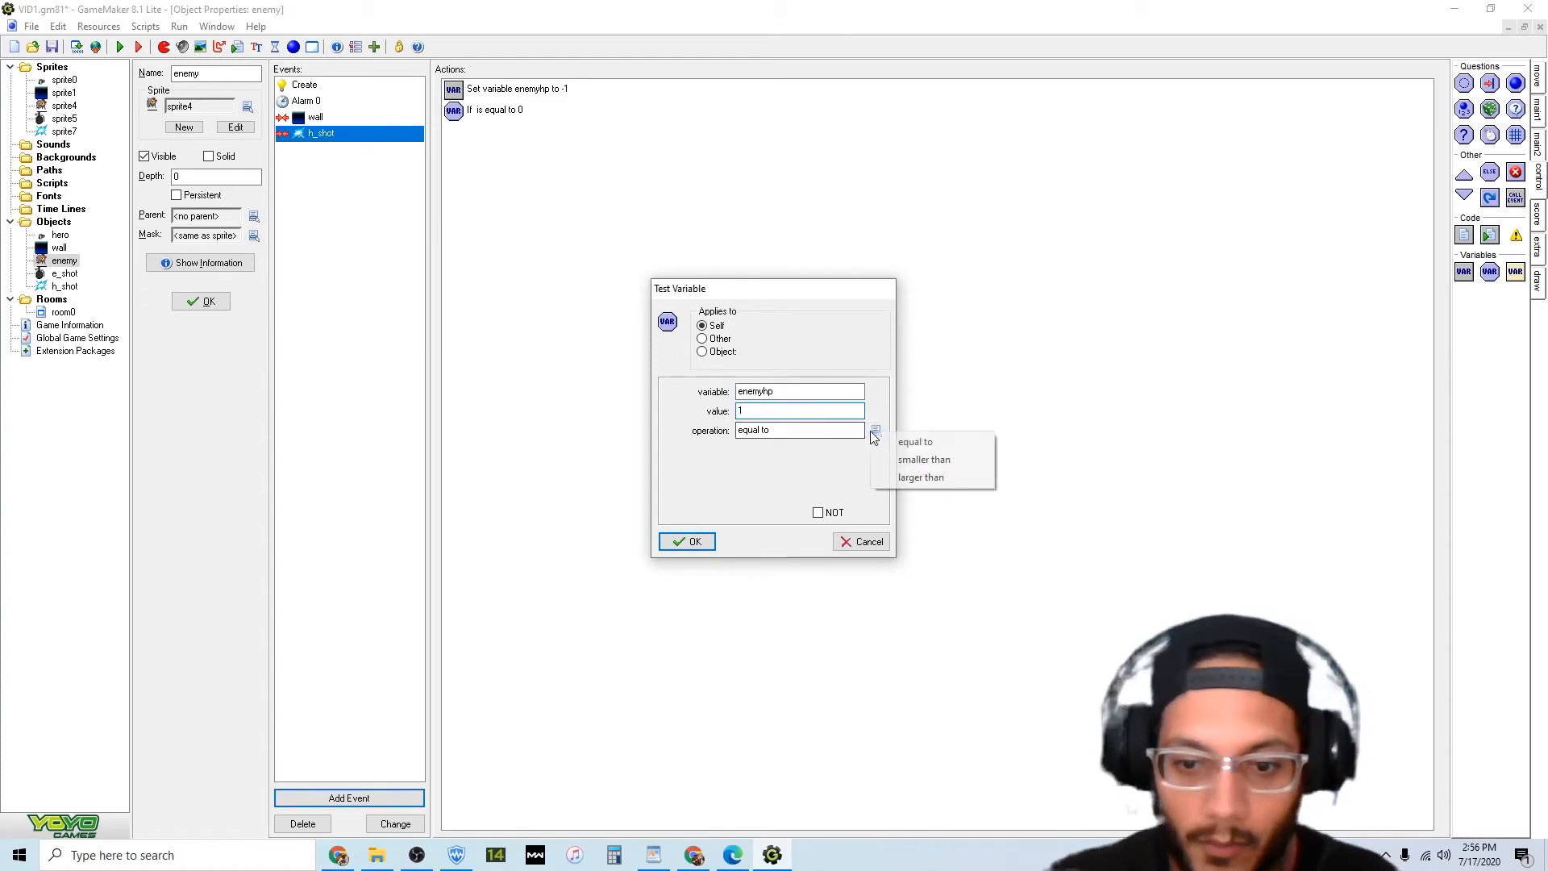
left_click(947, 459)
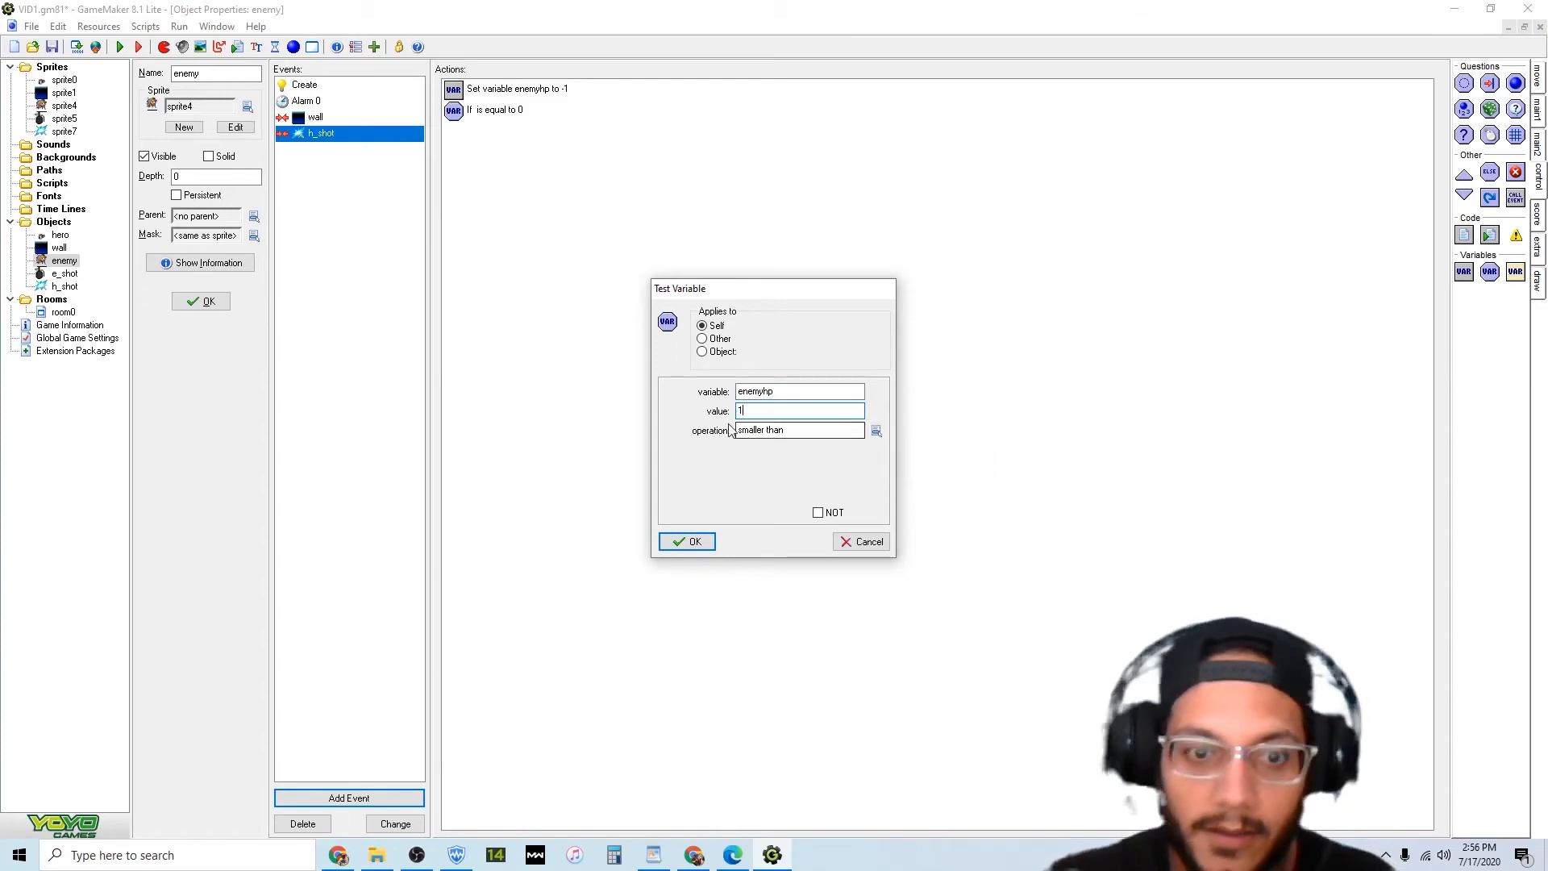
left_click(692, 541)
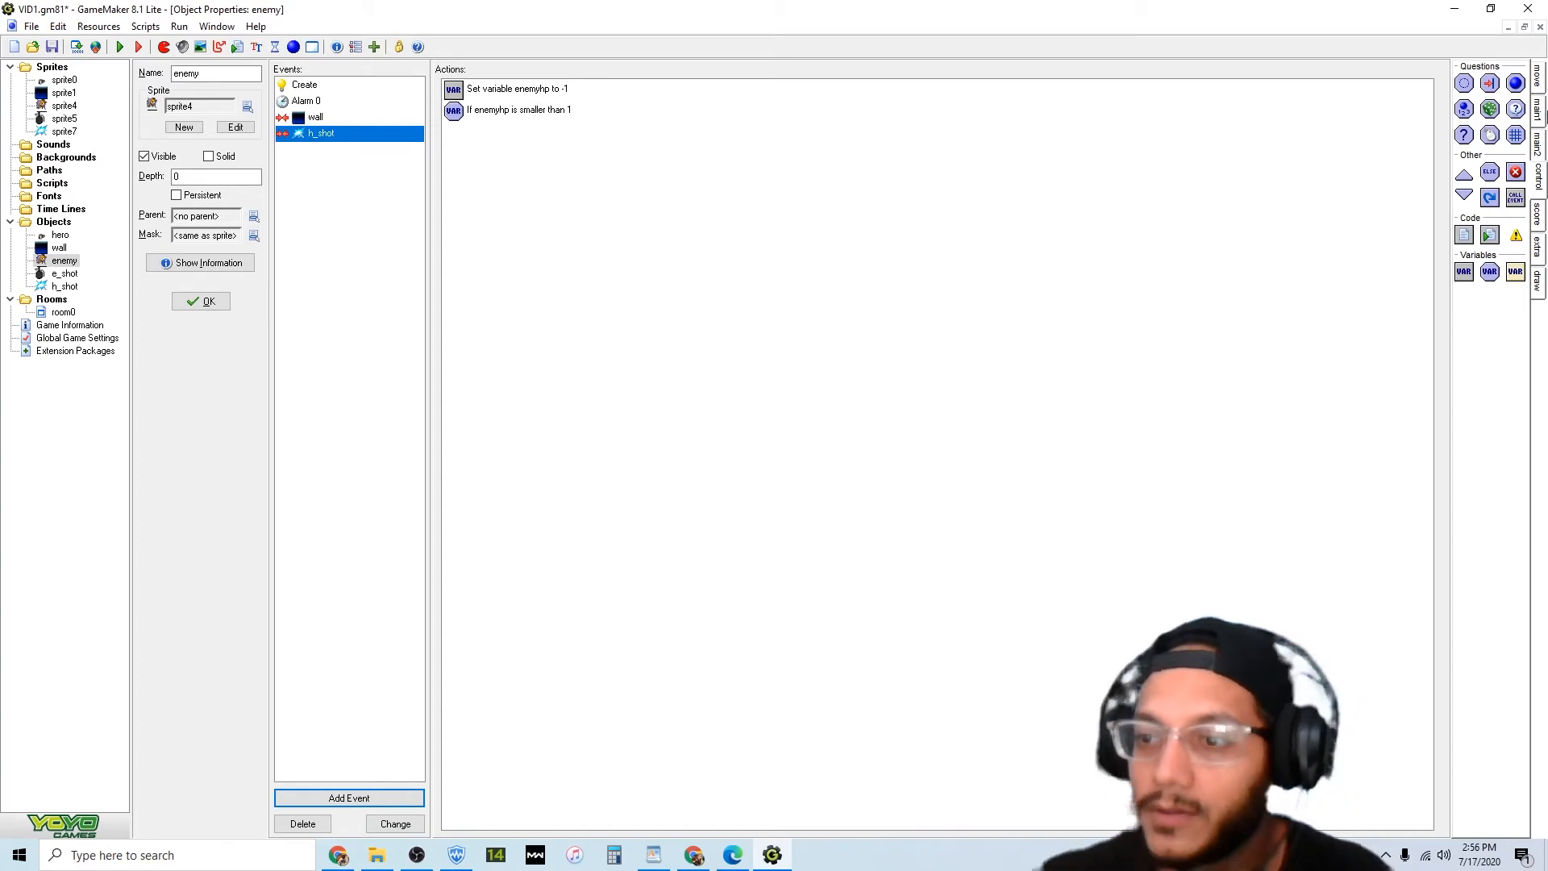
Add a Destroy Instance action after the enemyhp test in the enemy's h_shot collision event.
left_click(1541, 117)
left_click_drag(1485, 115, 1268, 162)
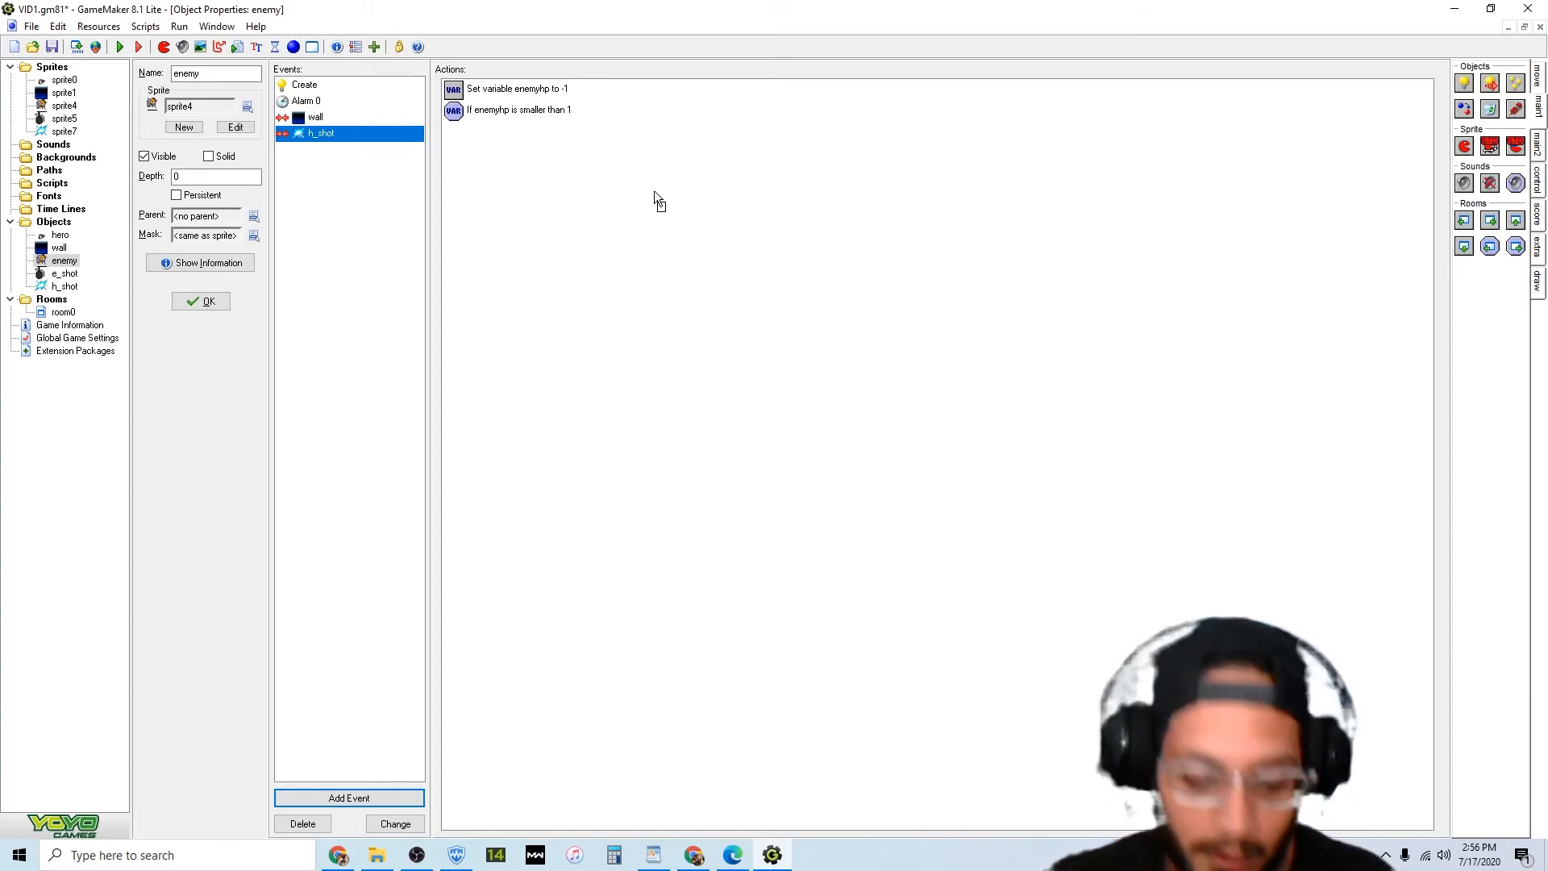
left_click_drag(654, 194, 656, 196)
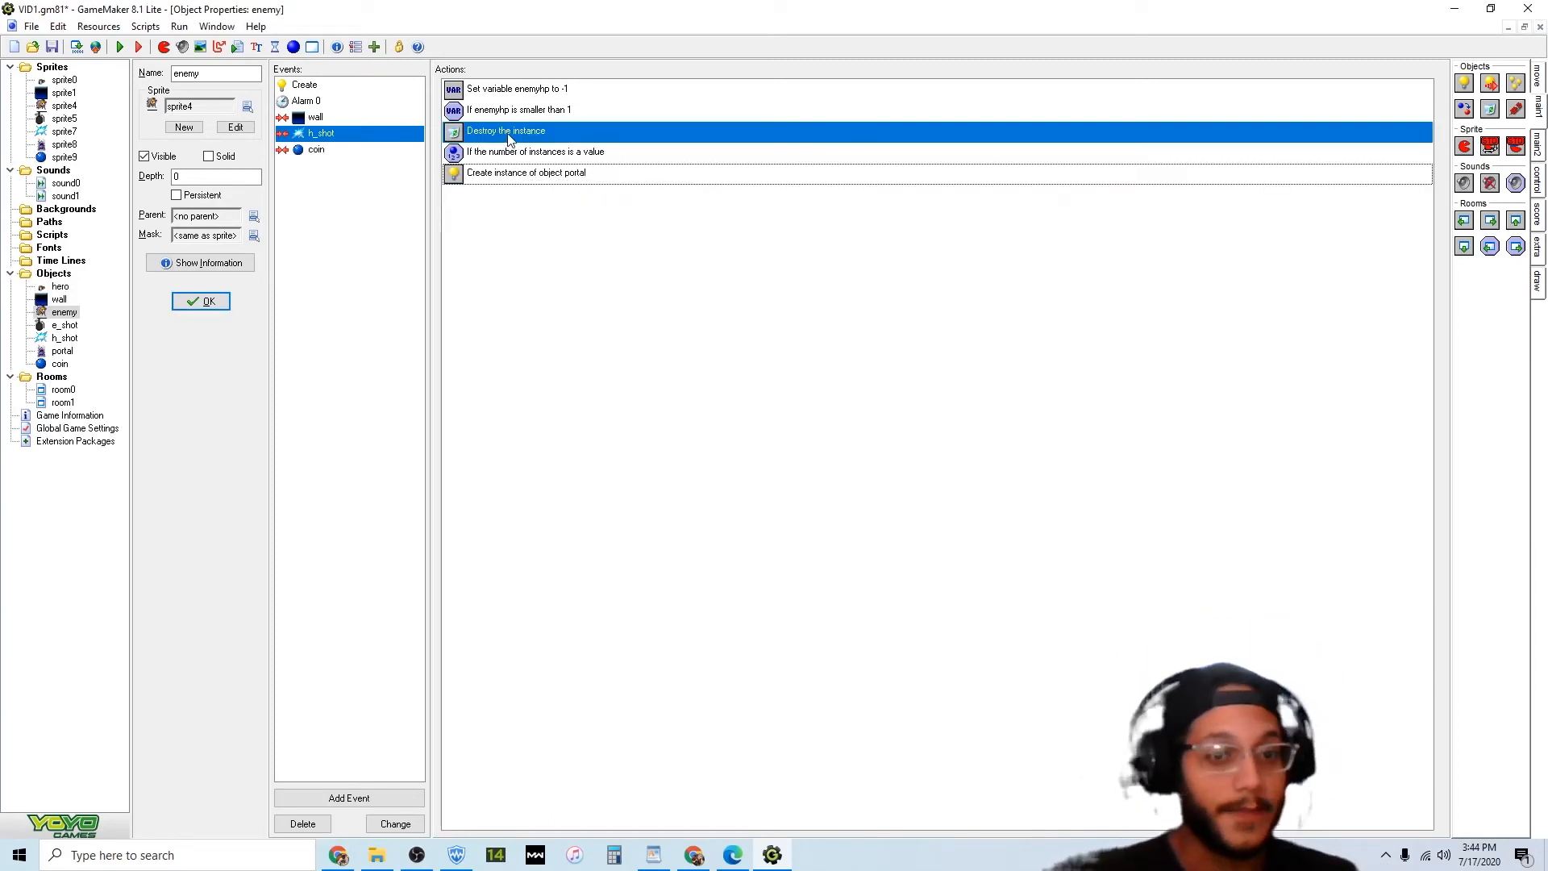
Try applying the Destroy Instance action to the enemy object, and return its target to Self.
double_click(509, 138)
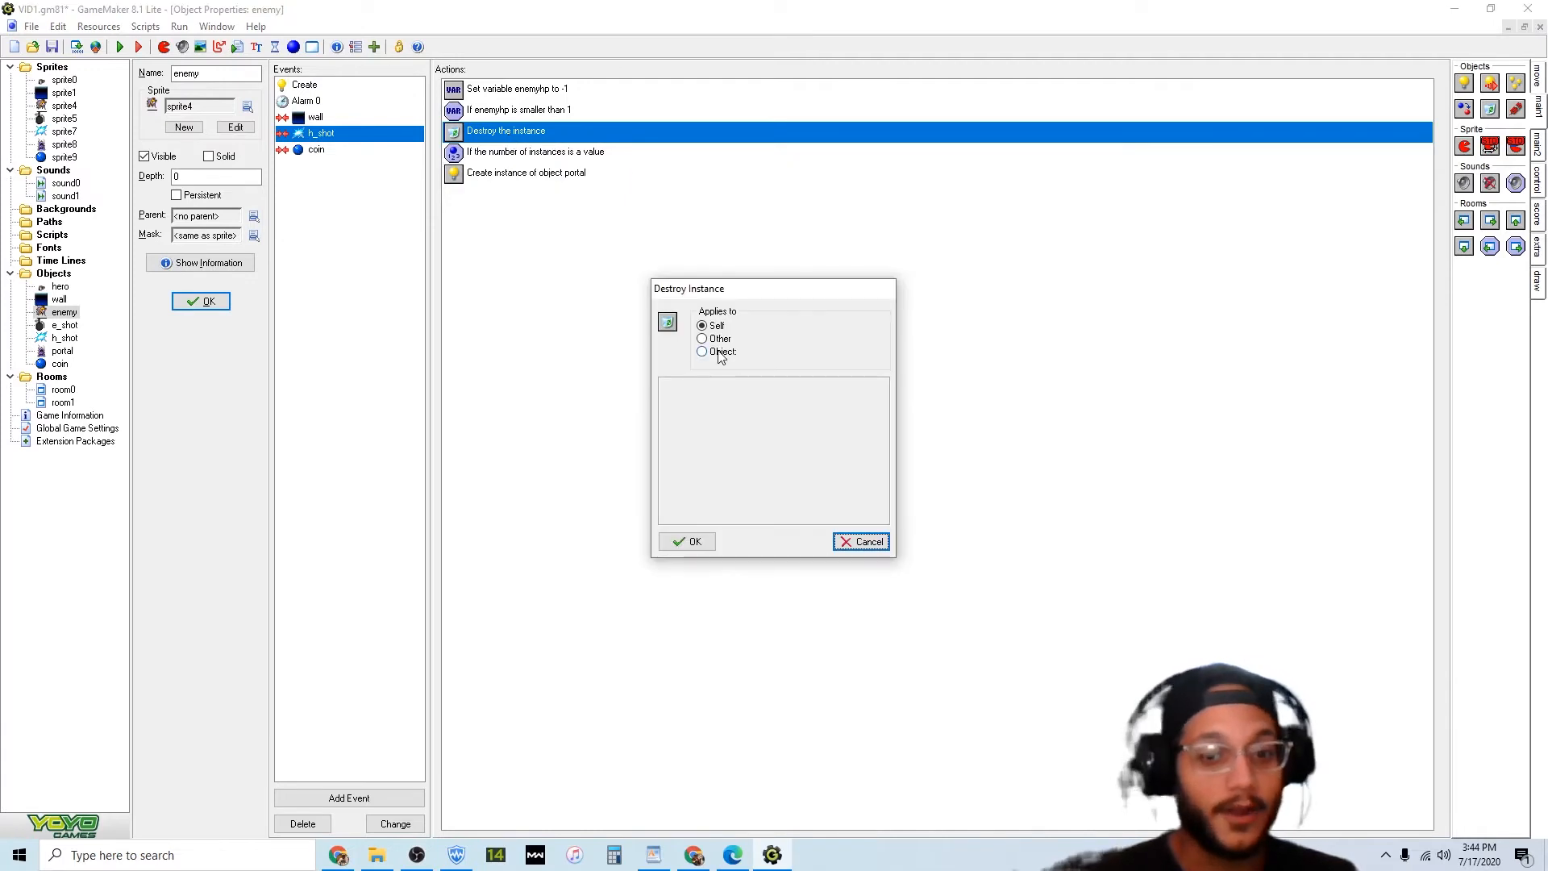
left_click(720, 353)
left_click(875, 353)
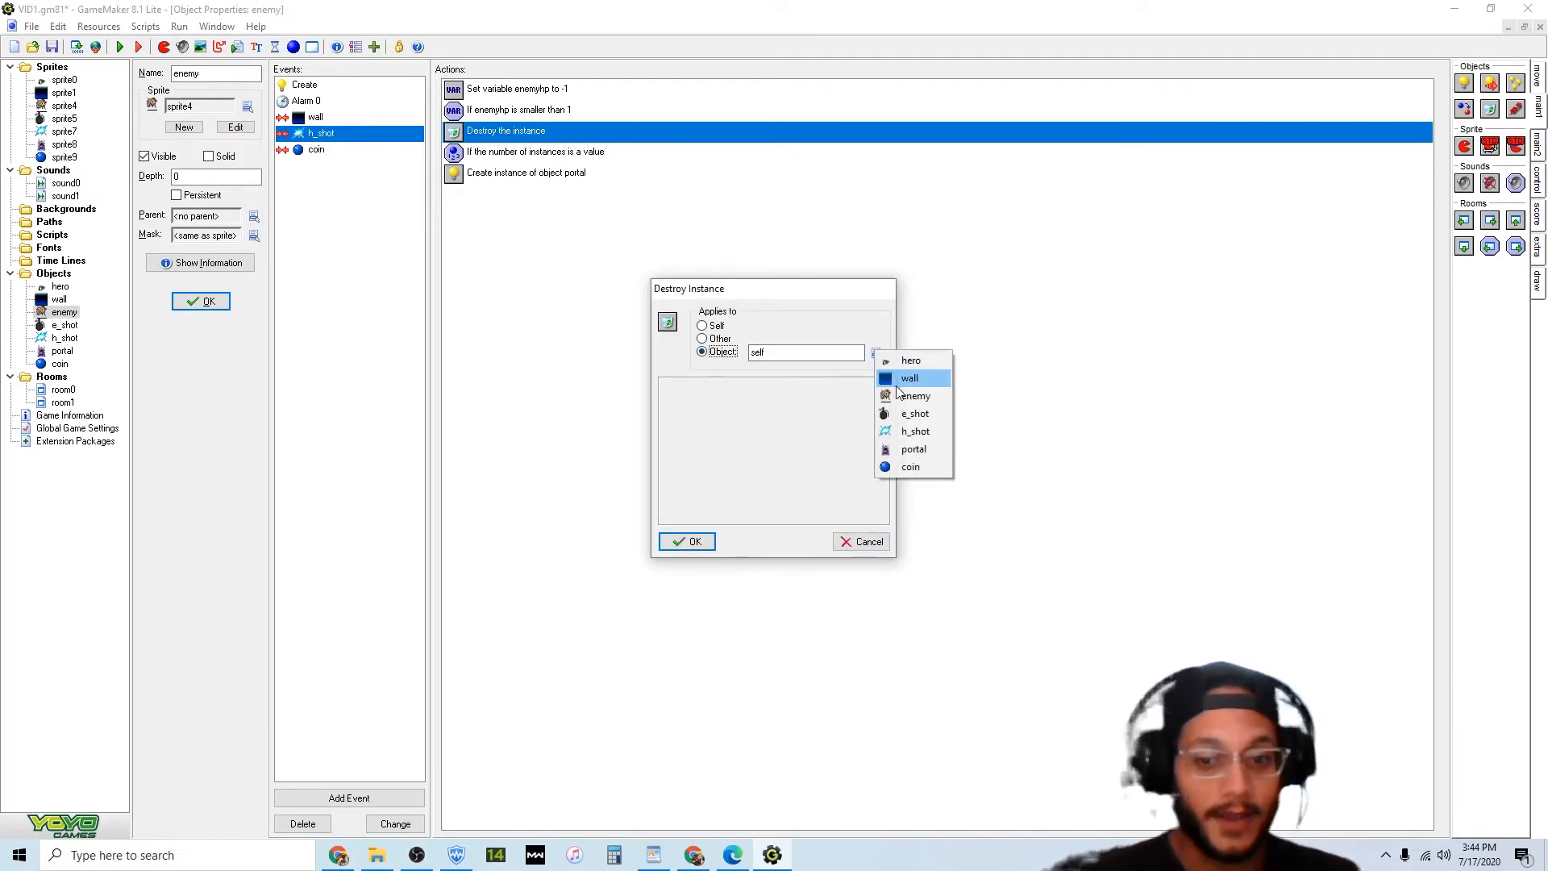
left_click(904, 396)
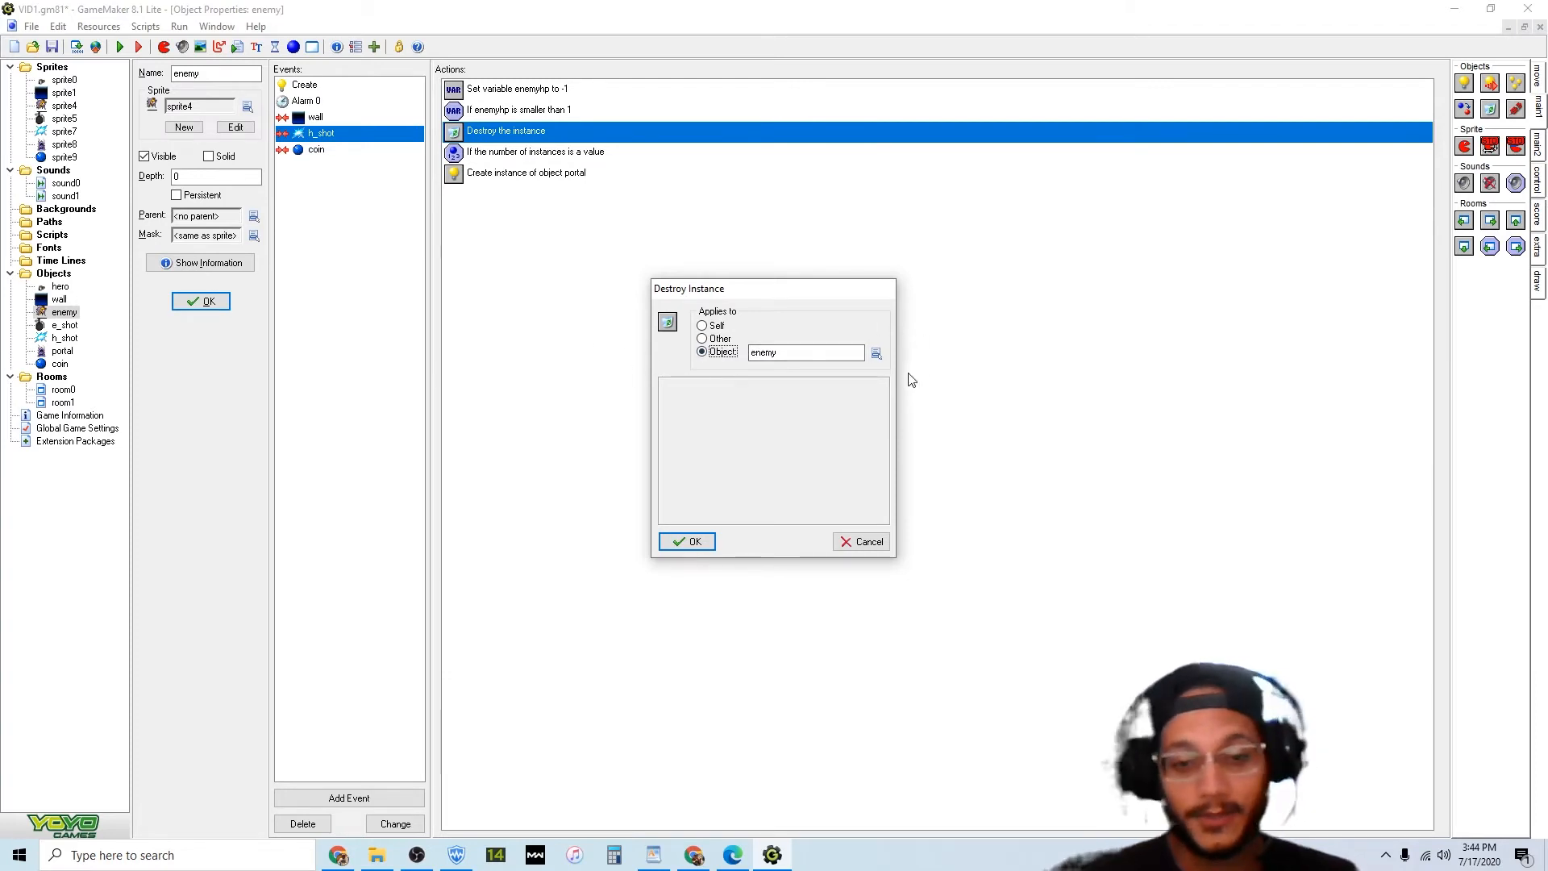
left_click(721, 326)
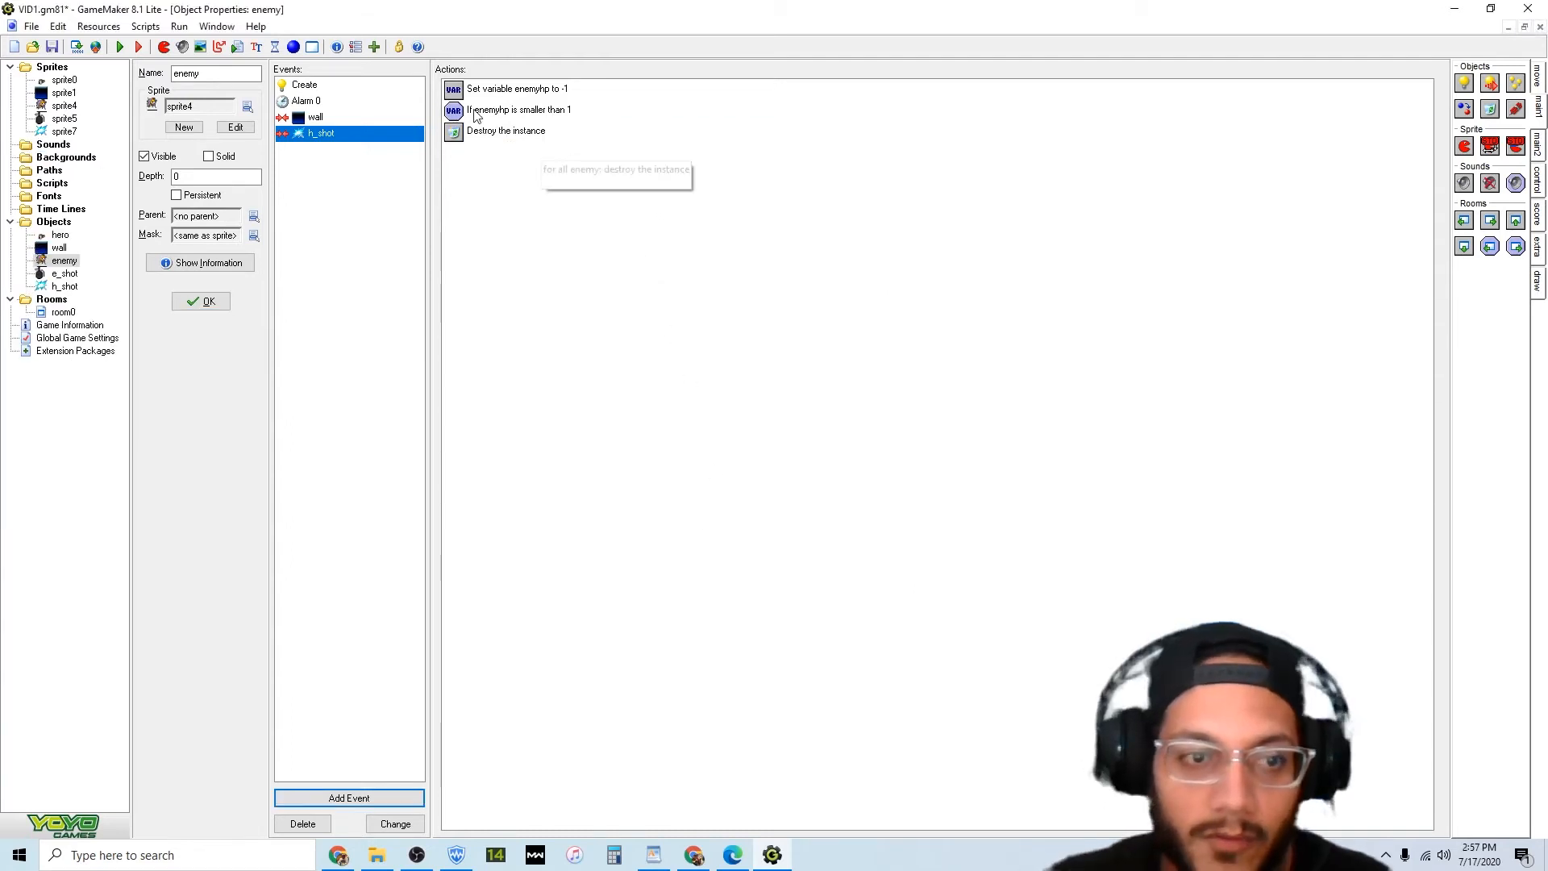
Test-run the game before and after confirming the enemyhp Set Variable action with value -1.
left_click(122, 48)
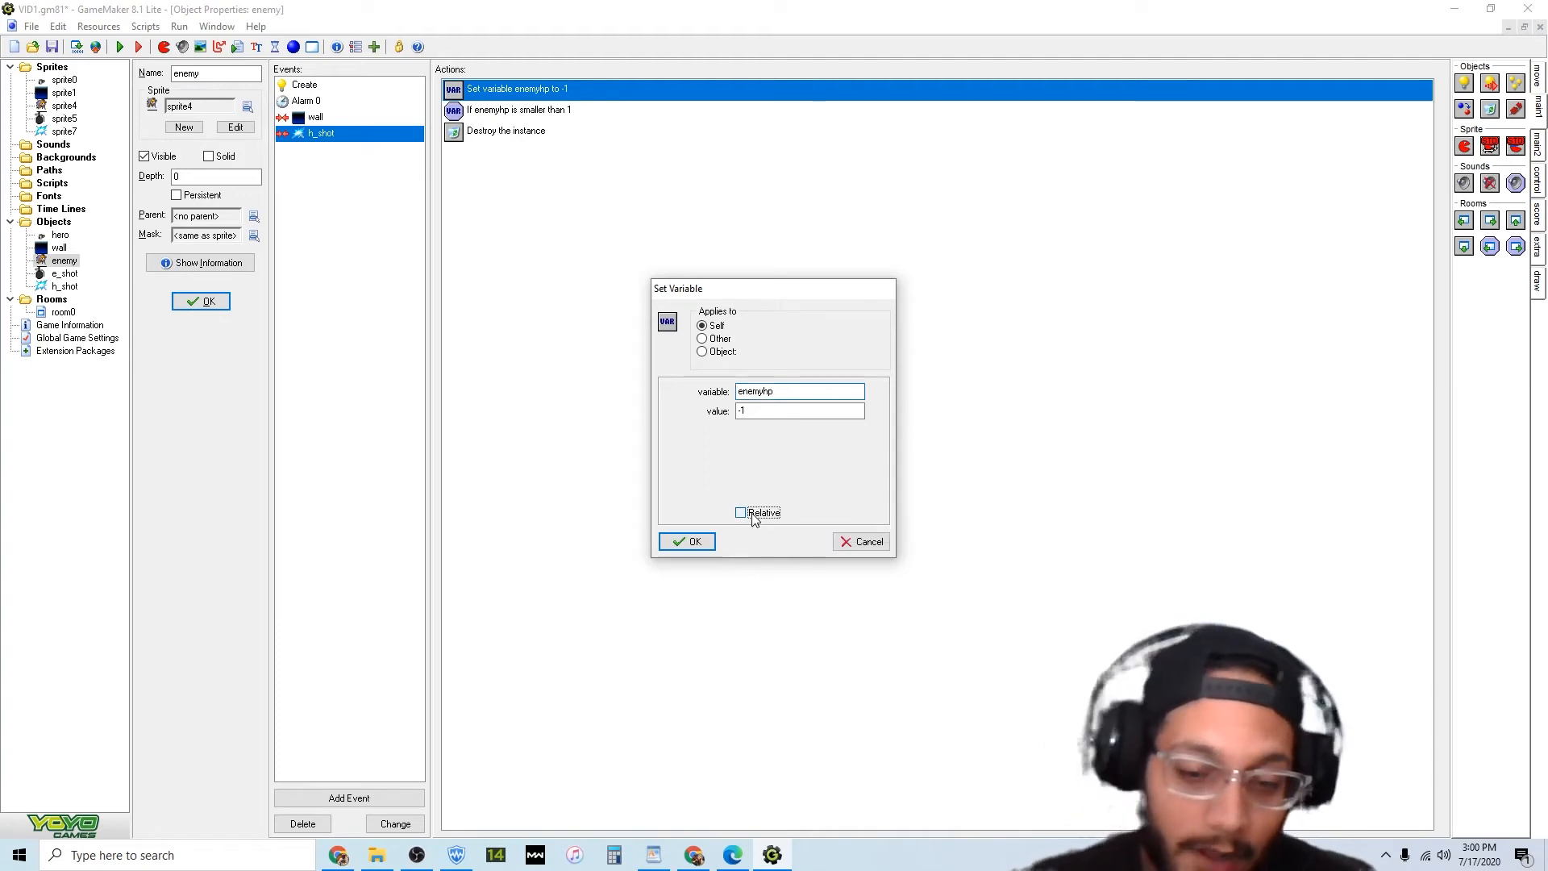
left_click(709, 542)
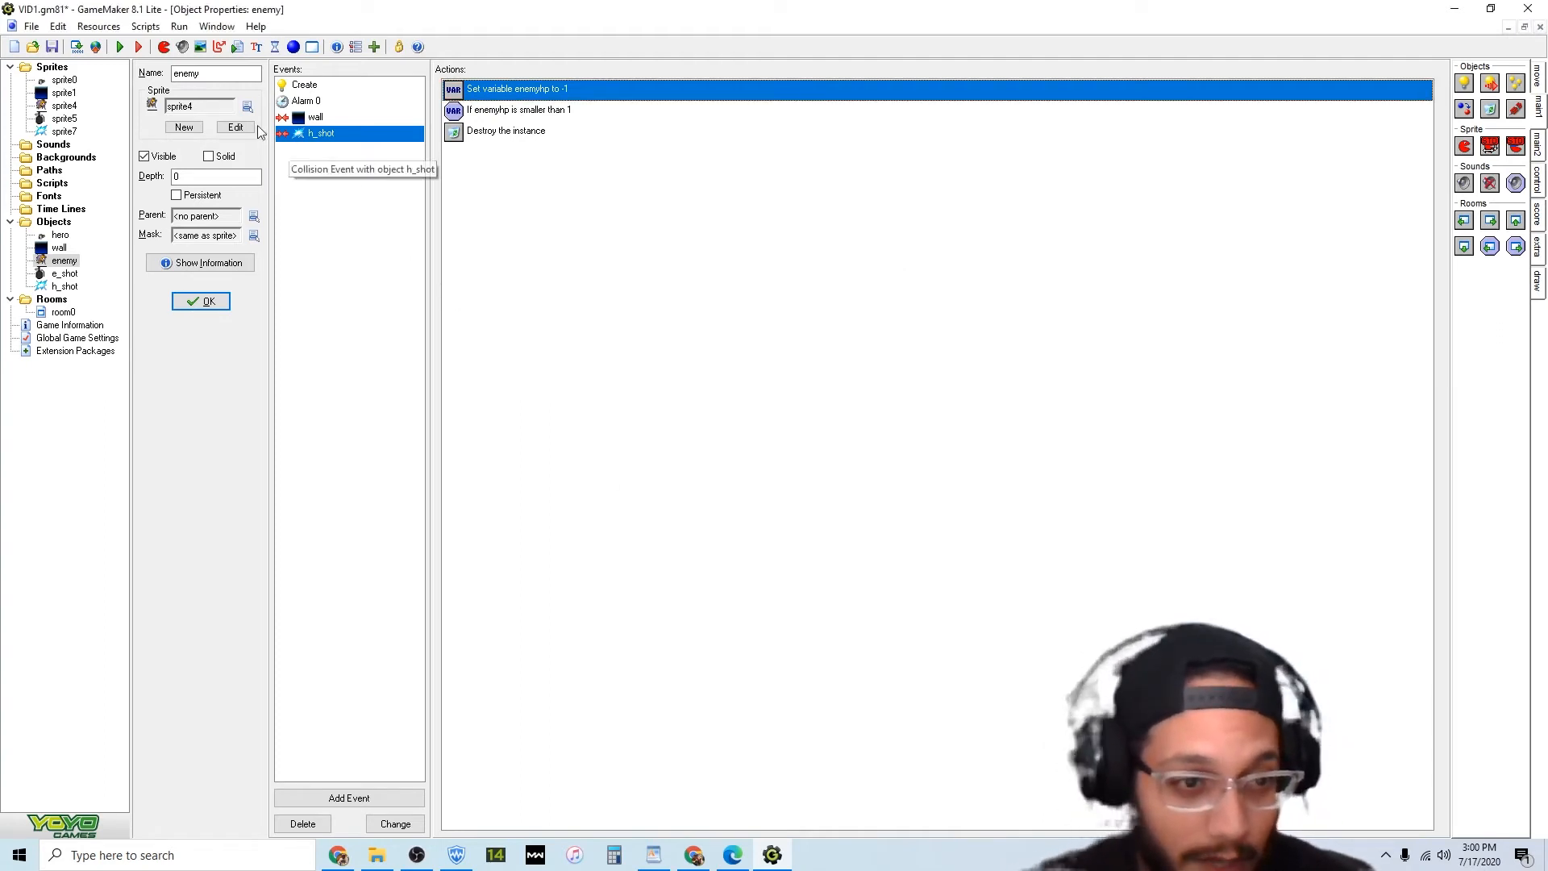
left_click(122, 46)
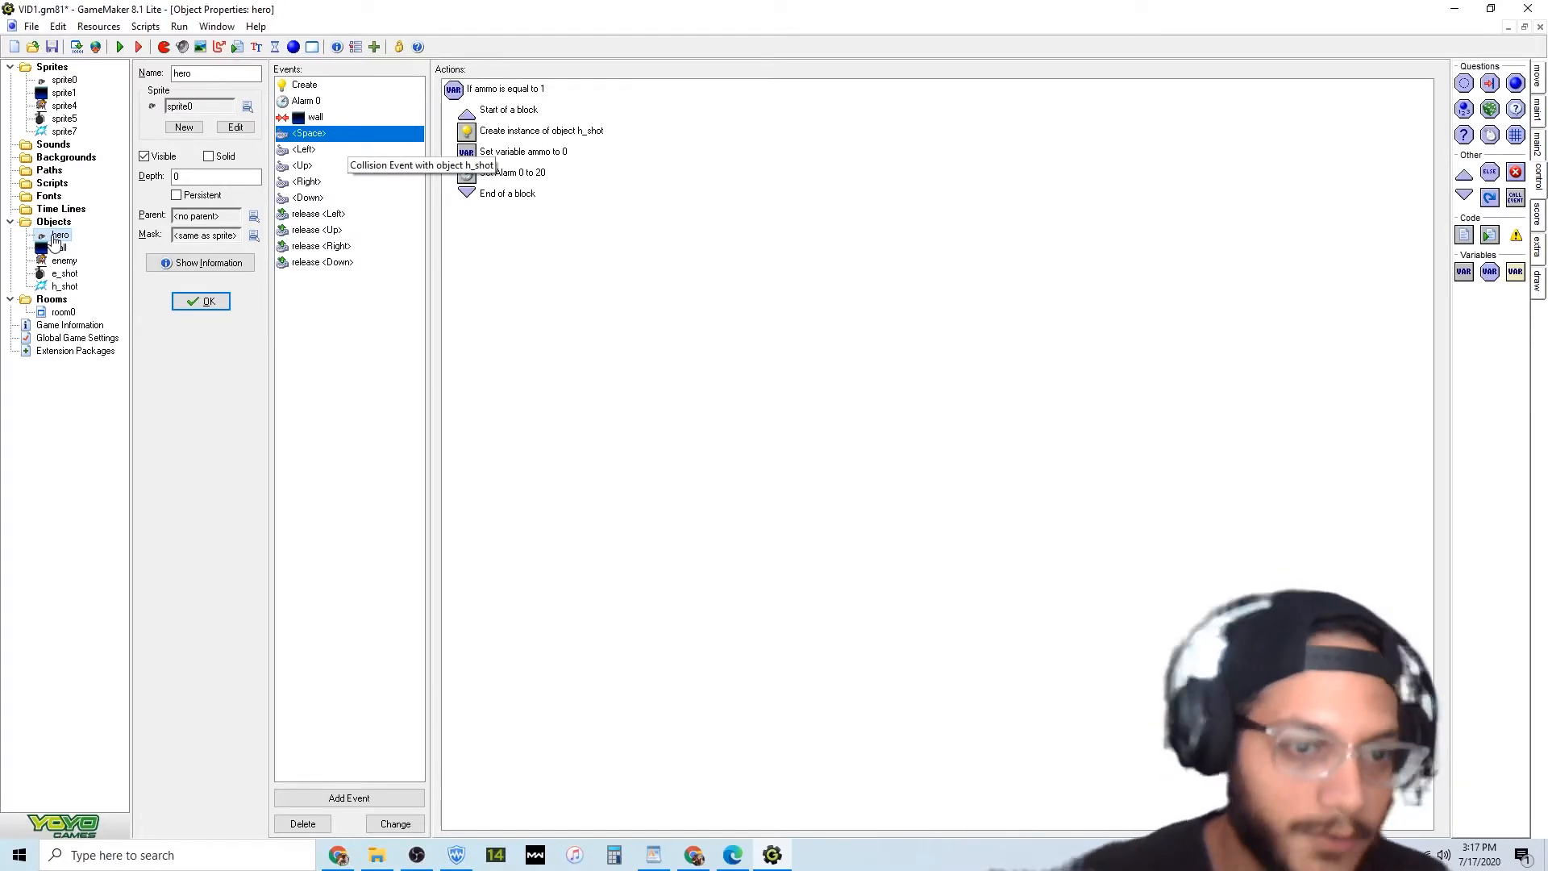
Add a Game Start event to the hero object.
left_click(371, 796)
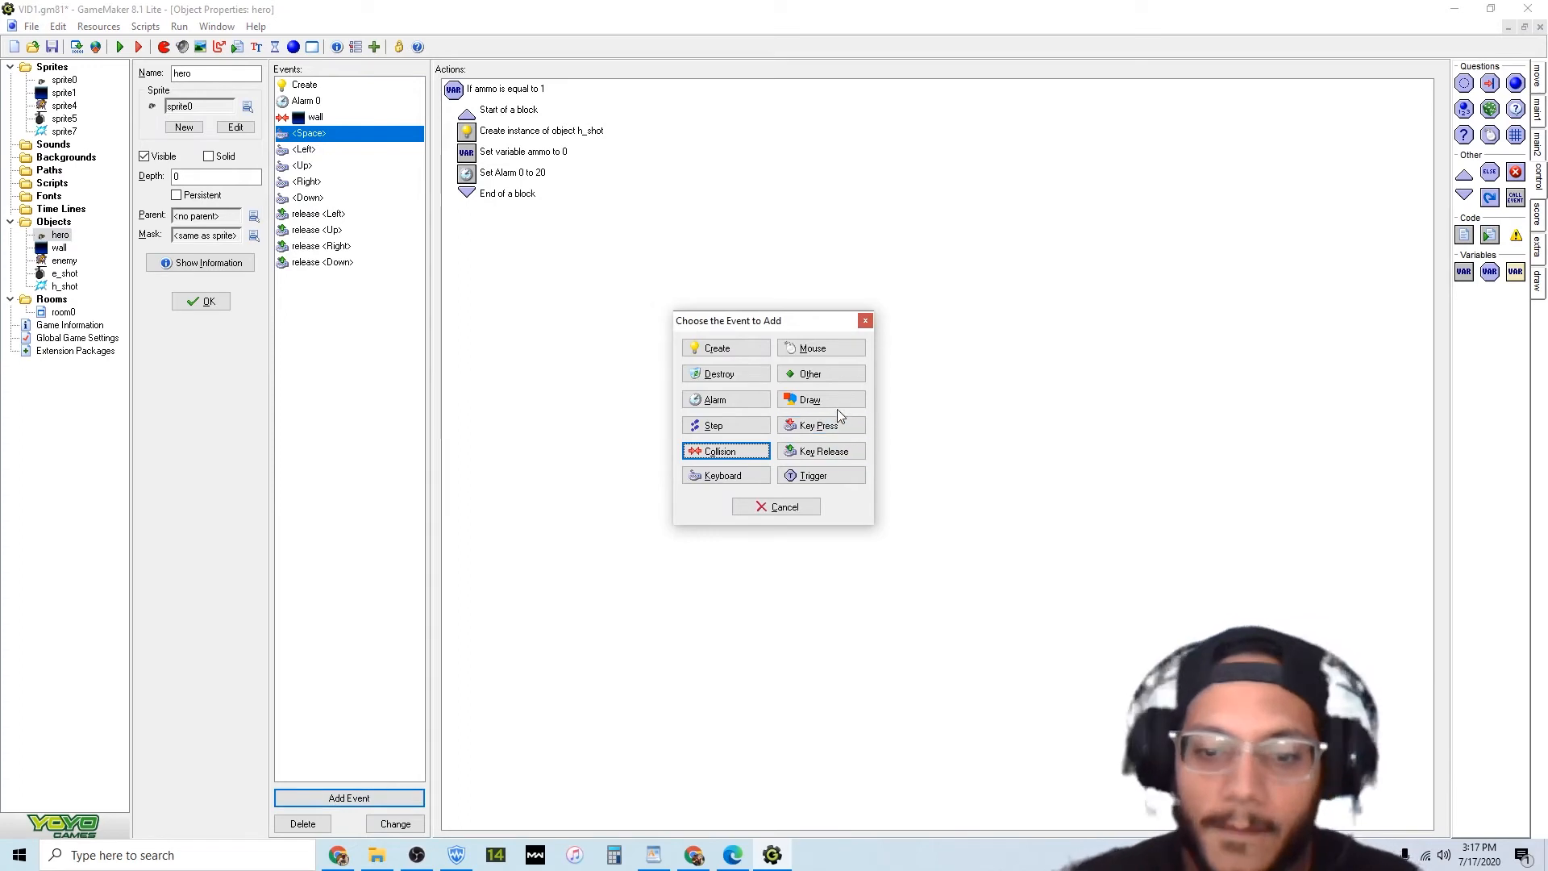
left_click(832, 377)
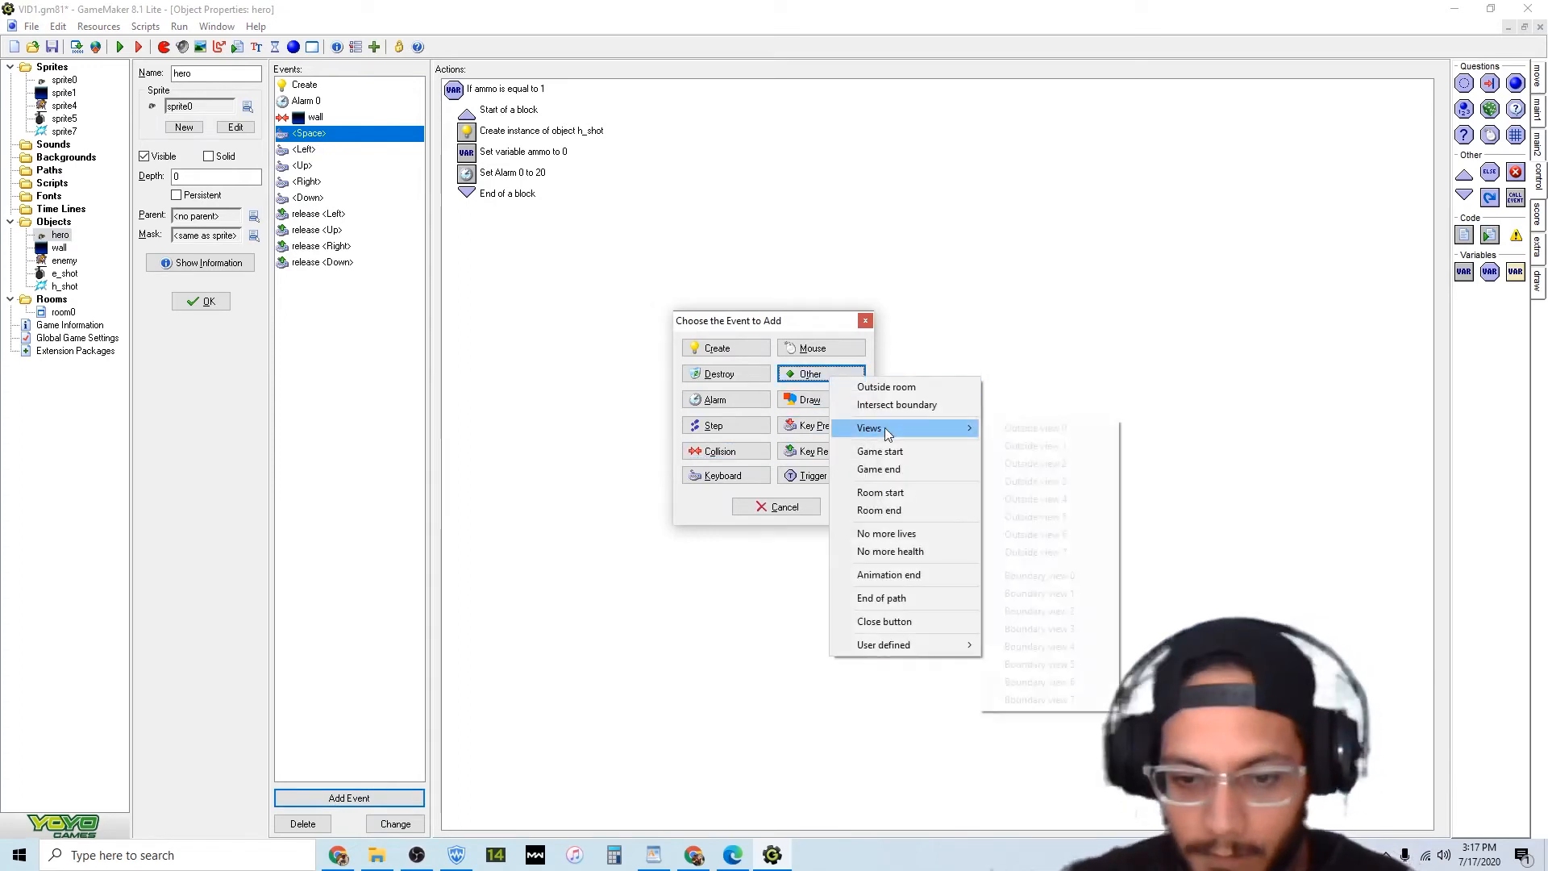
left_click(899, 450)
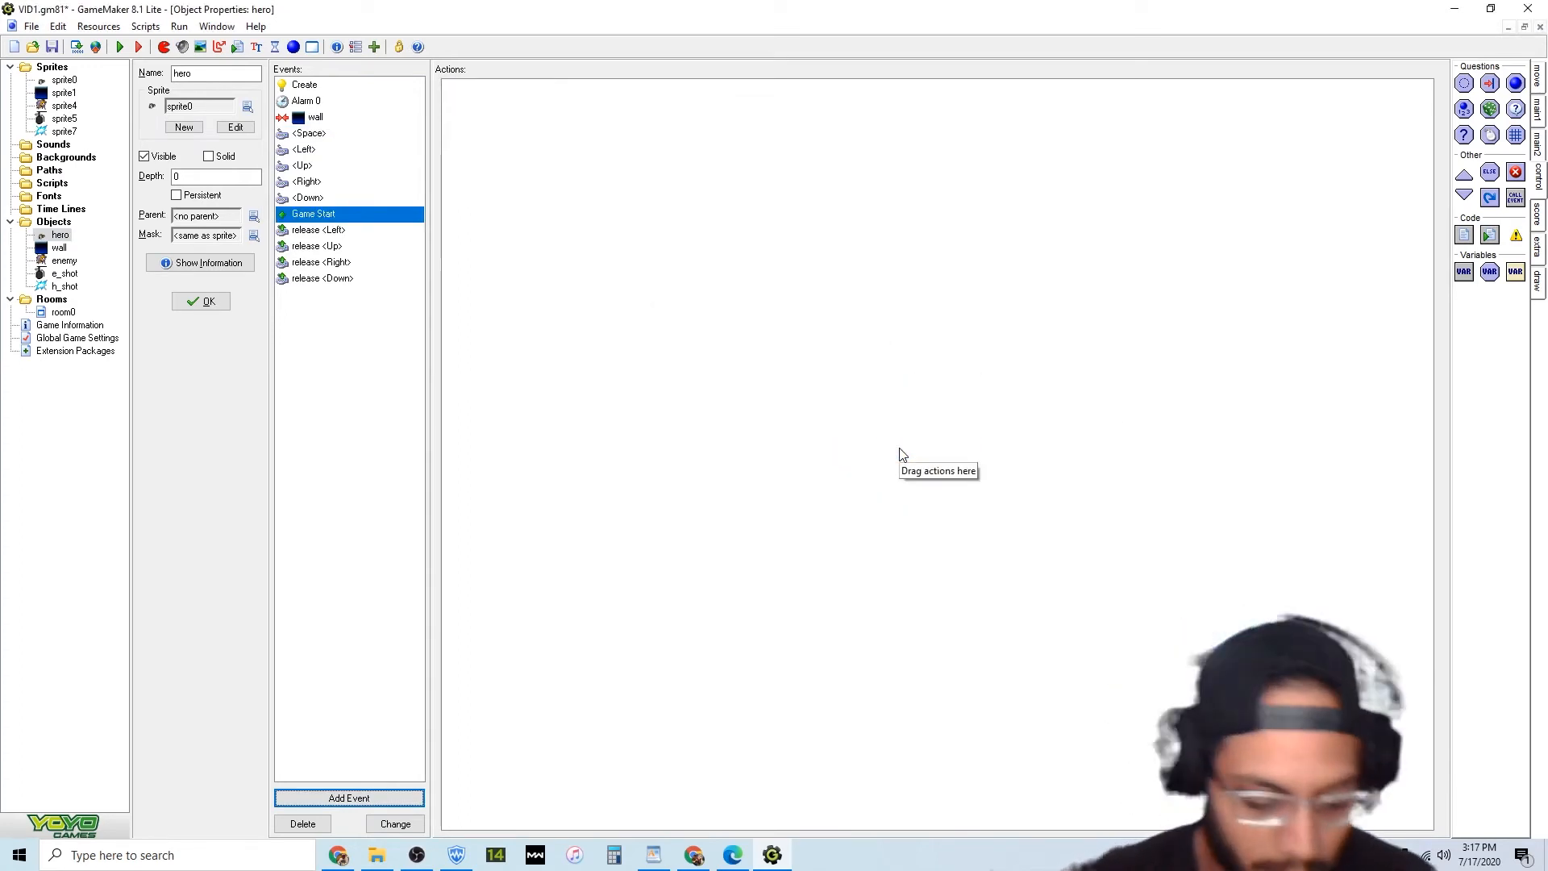
In the hero's Game Start event, add actions setting the health to 100 and the lives to 3.
left_click(1536, 211)
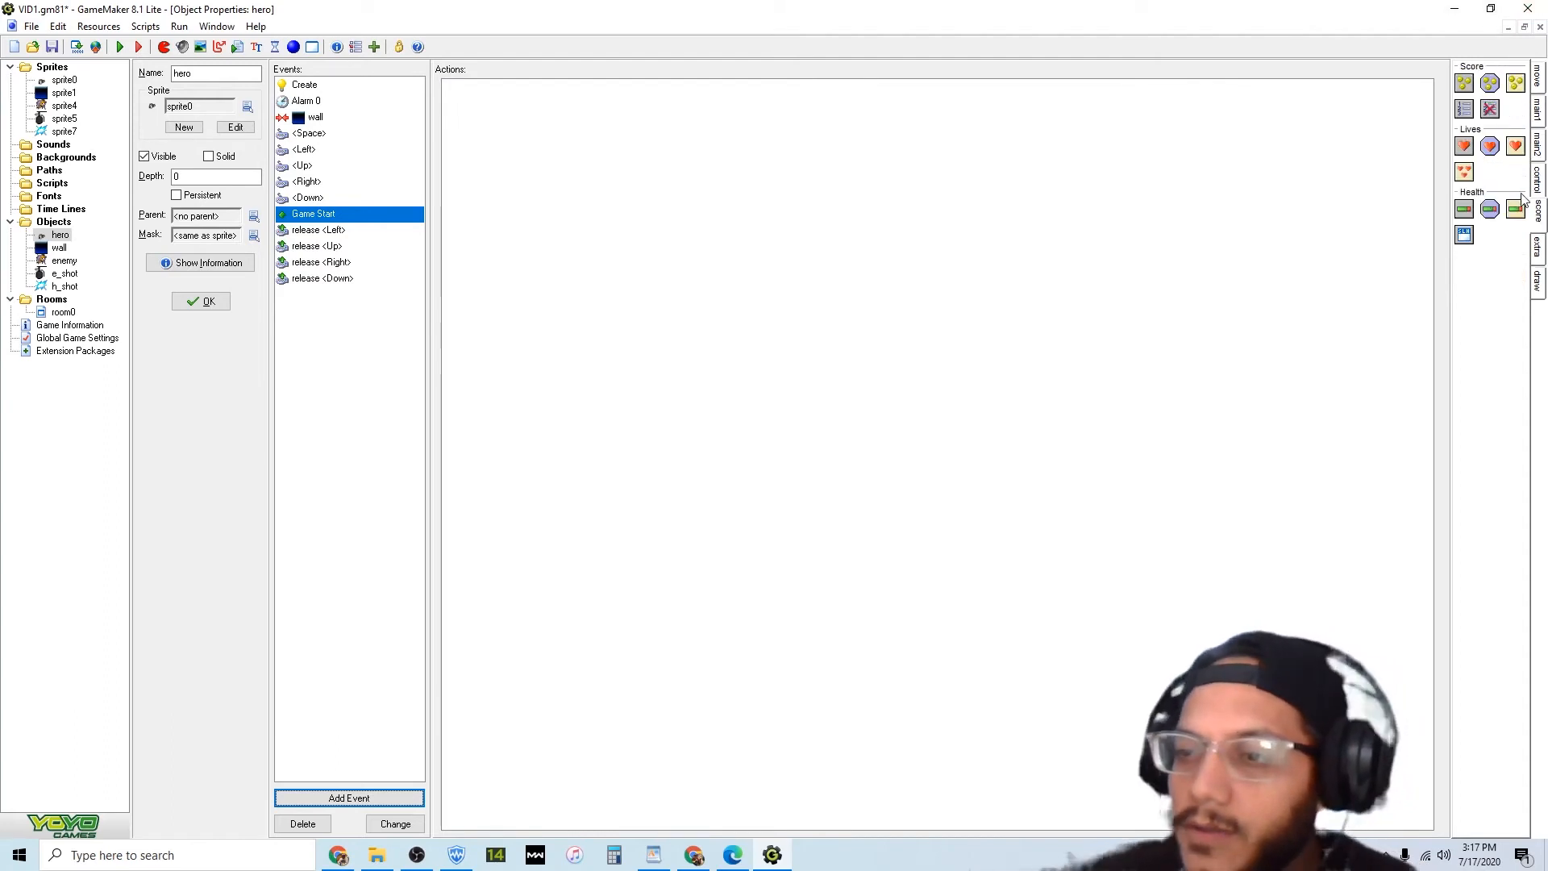
left_click_drag(1464, 209, 666, 199)
type("100")
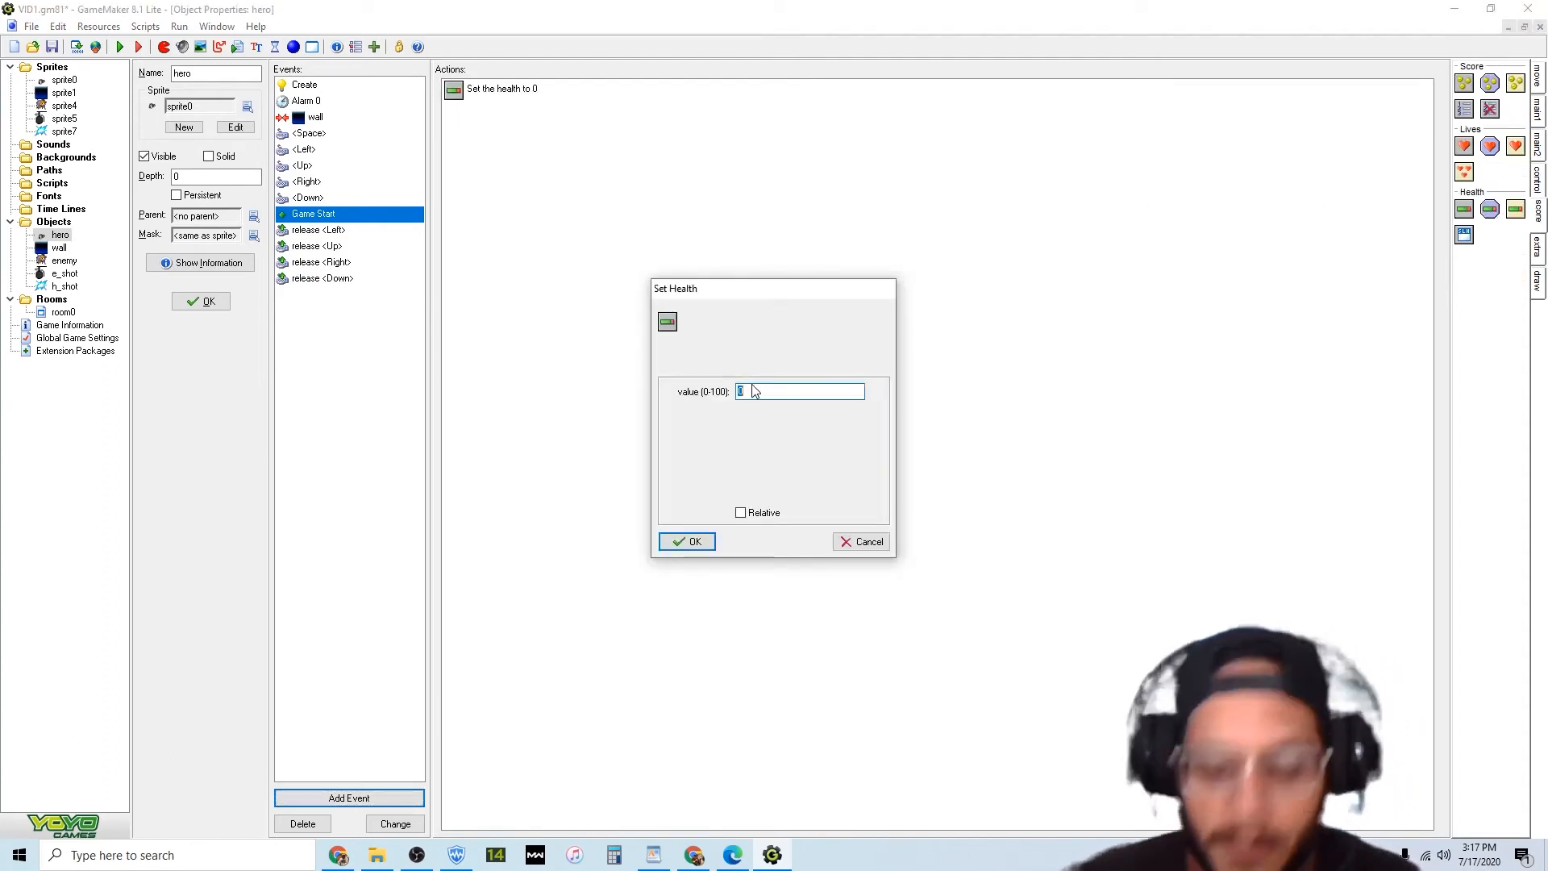
left_click(686, 542)
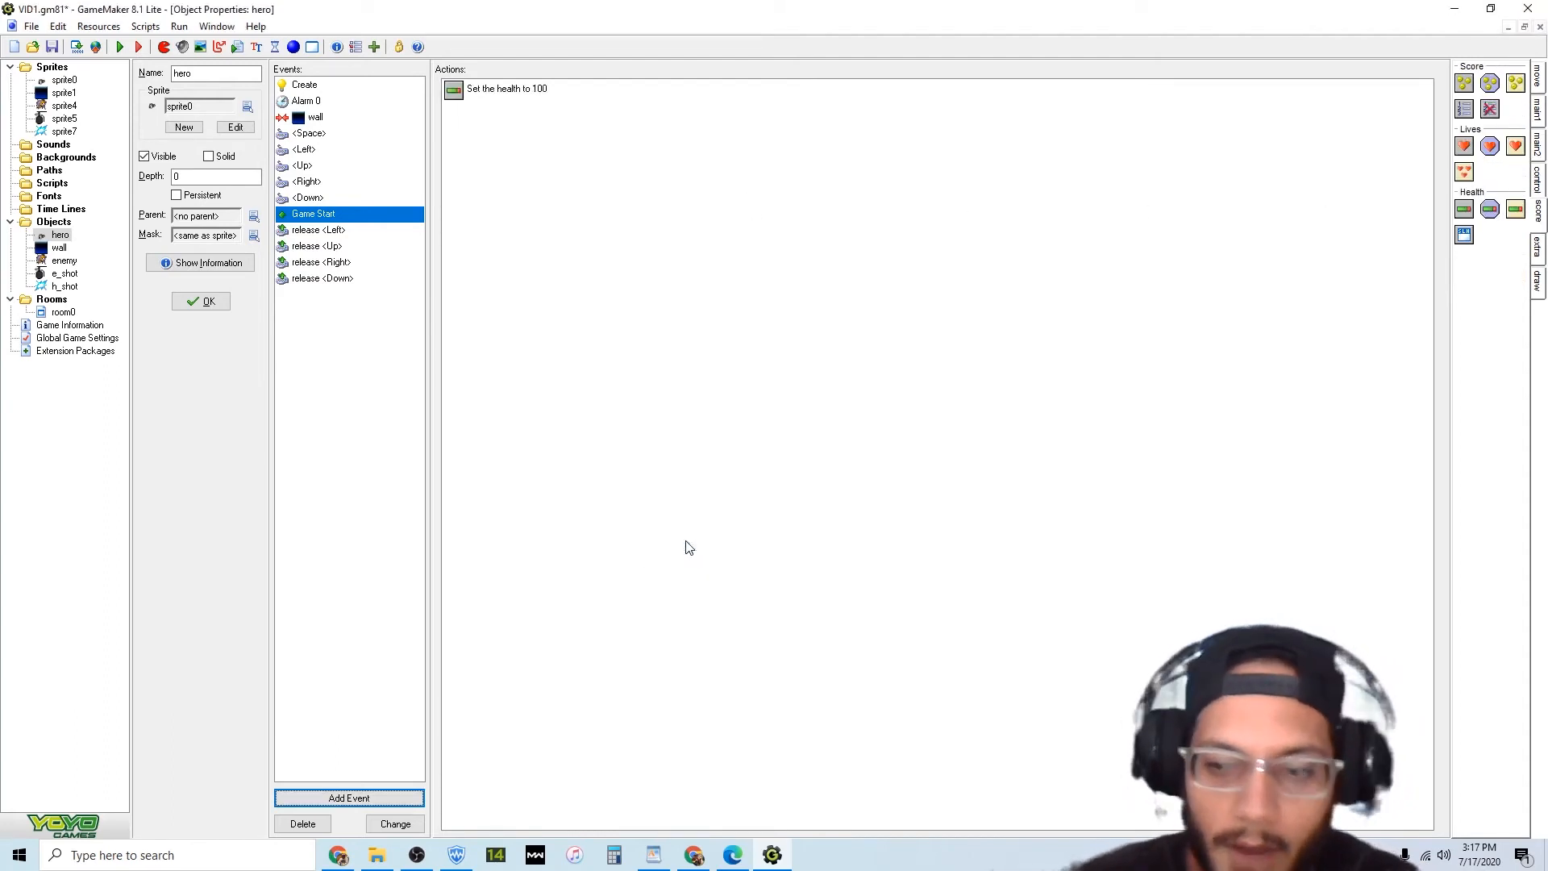
left_click_drag(823, 224, 801, 372)
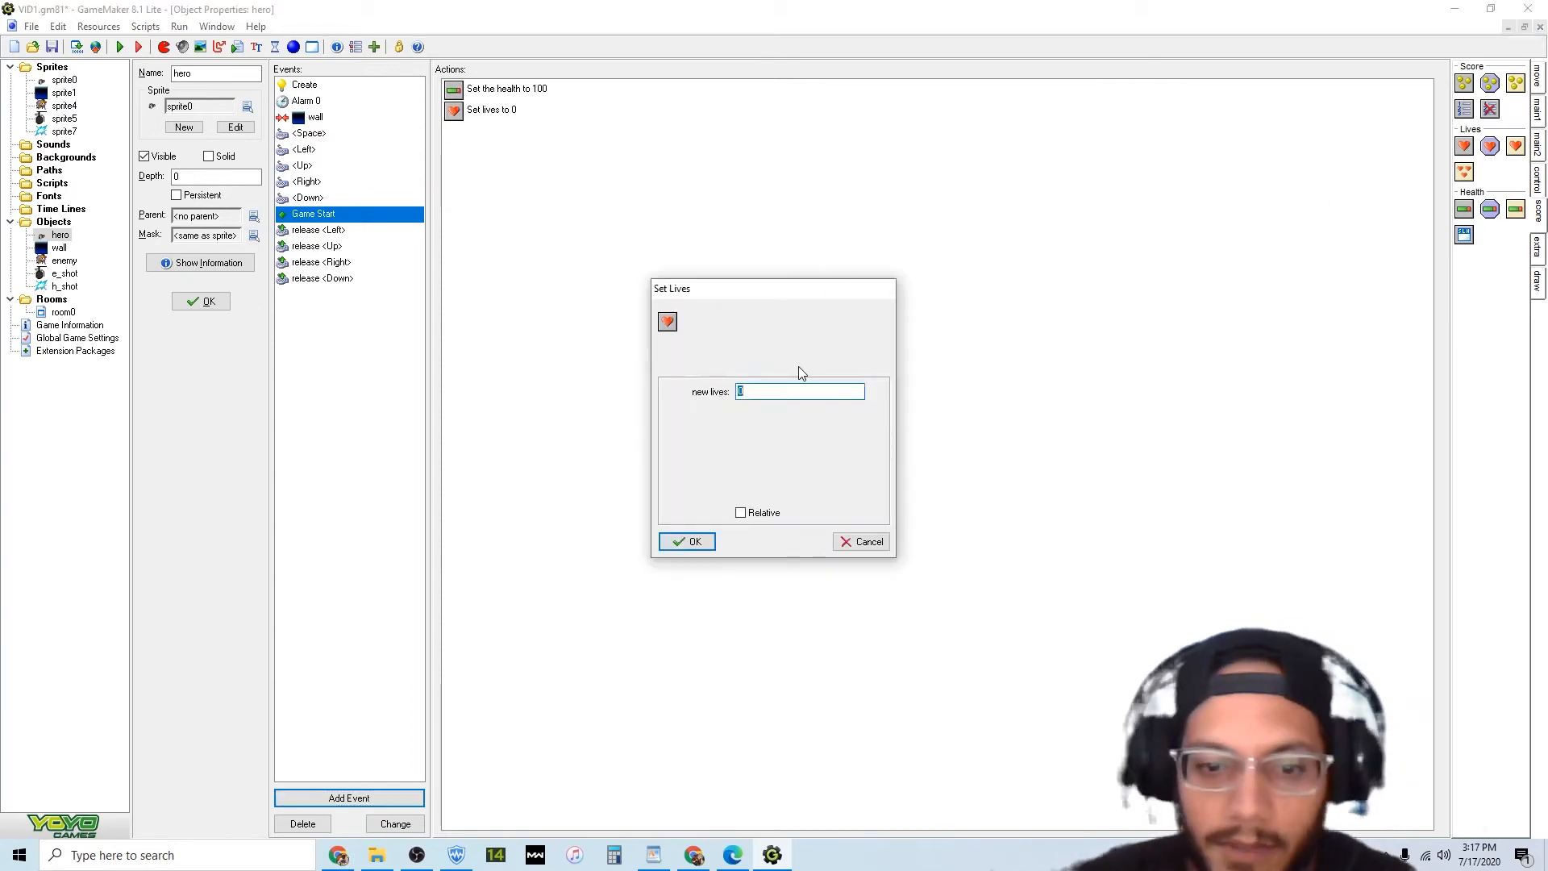
type("3")
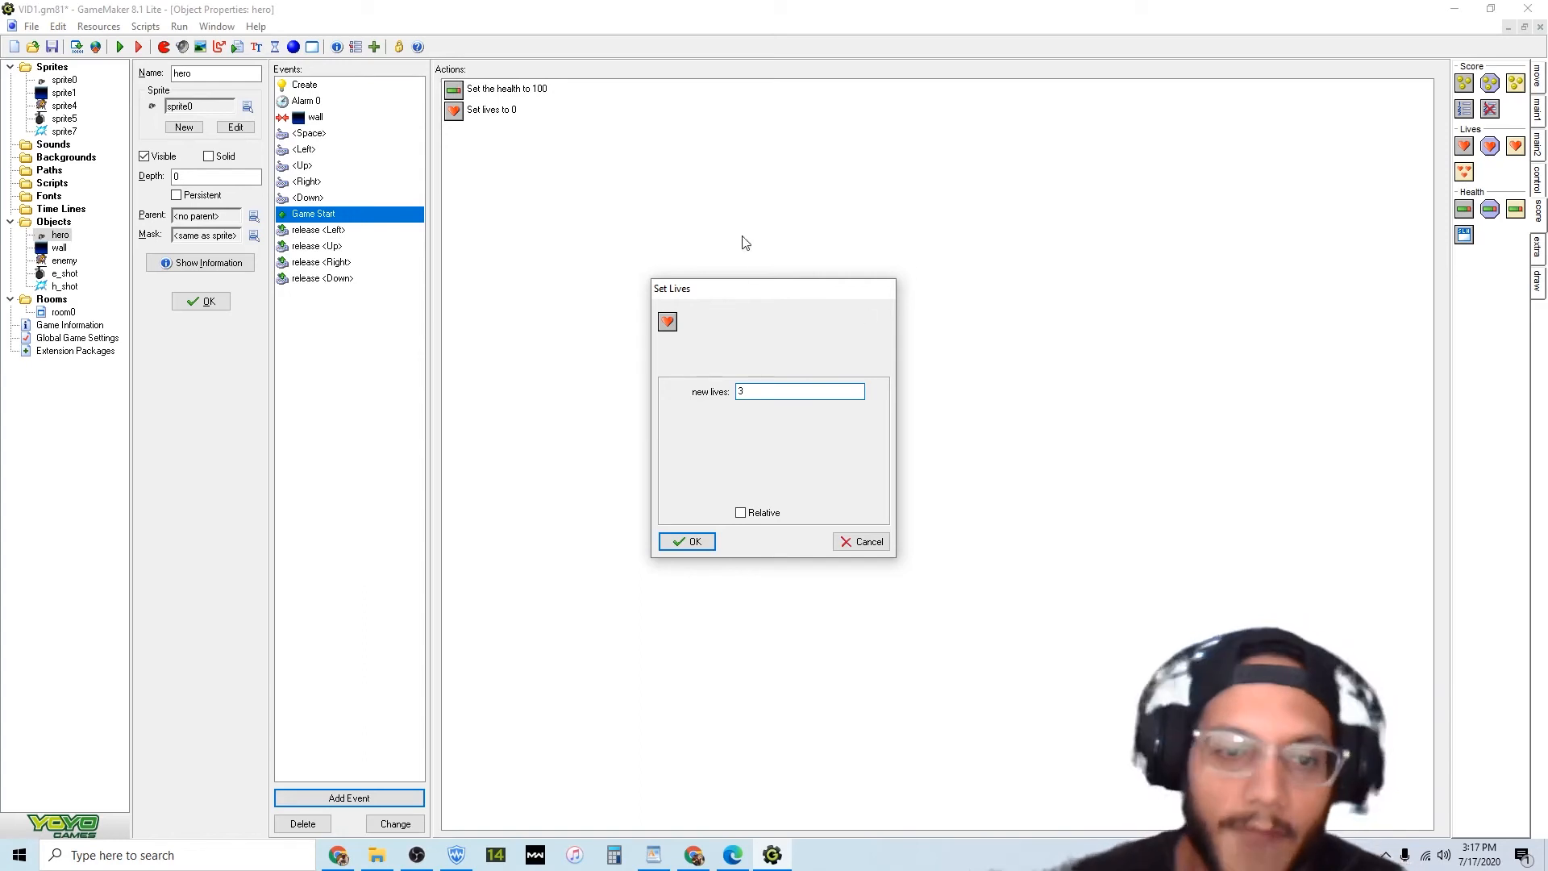
left_click(685, 542)
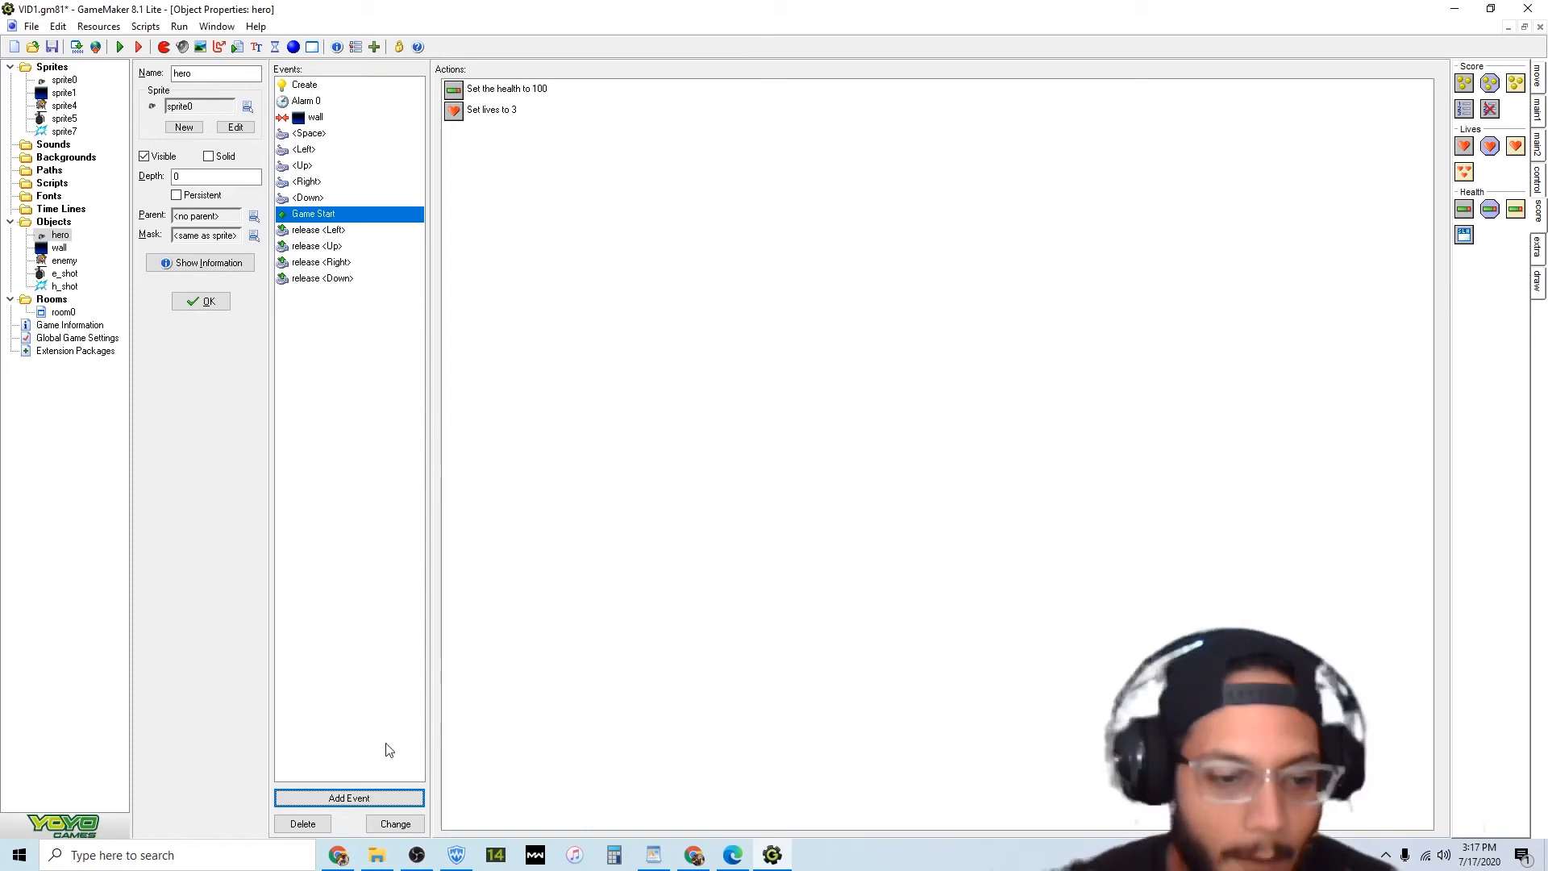
Add a No More Health event to the hero object.
left_click(364, 800)
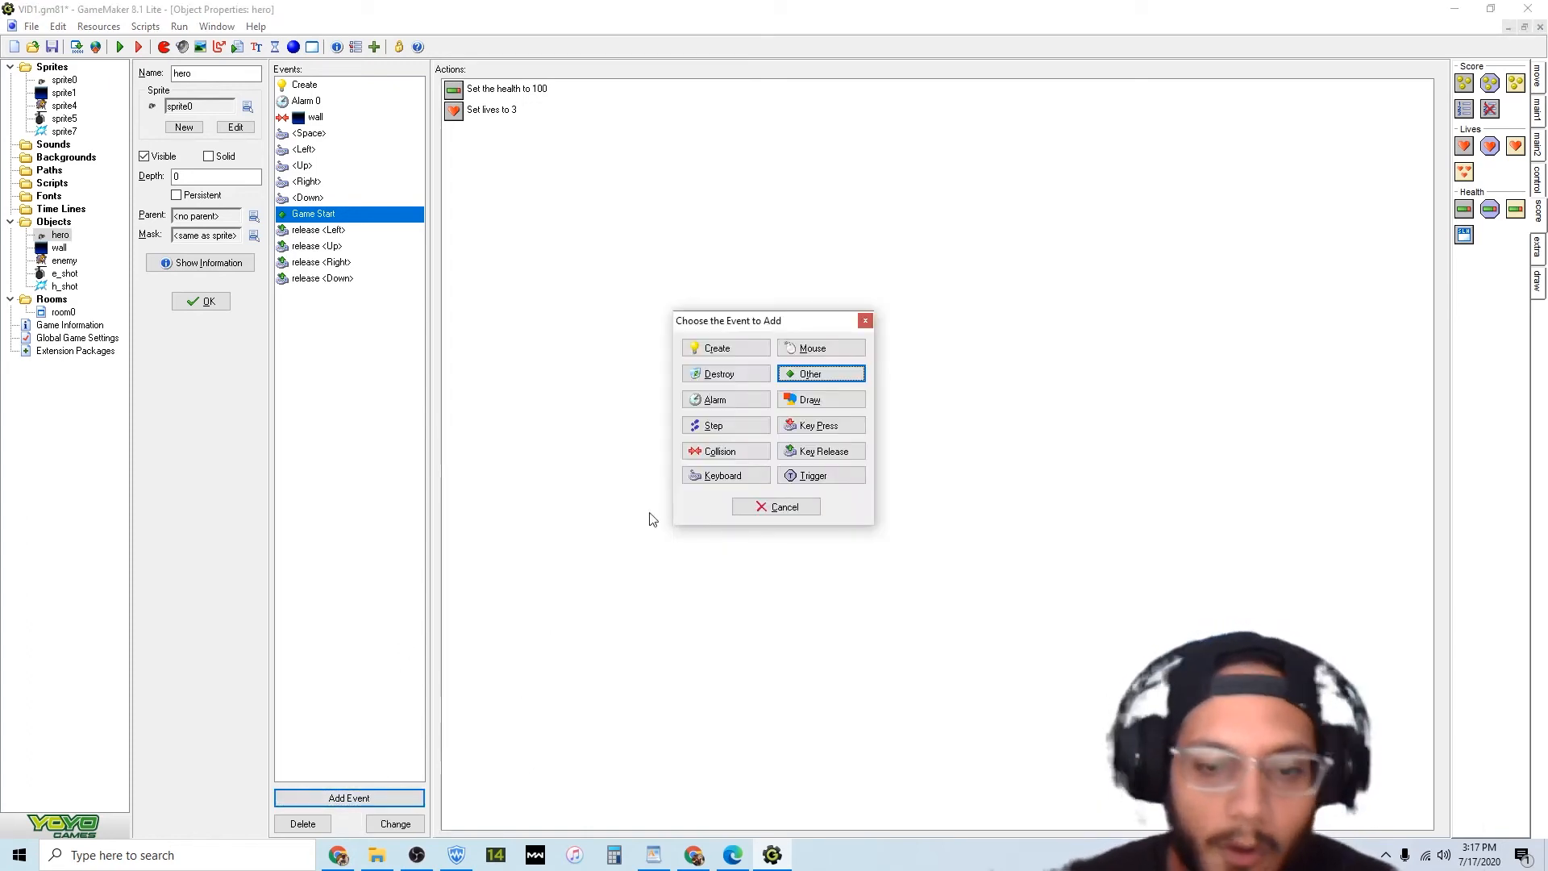
left_click(842, 375)
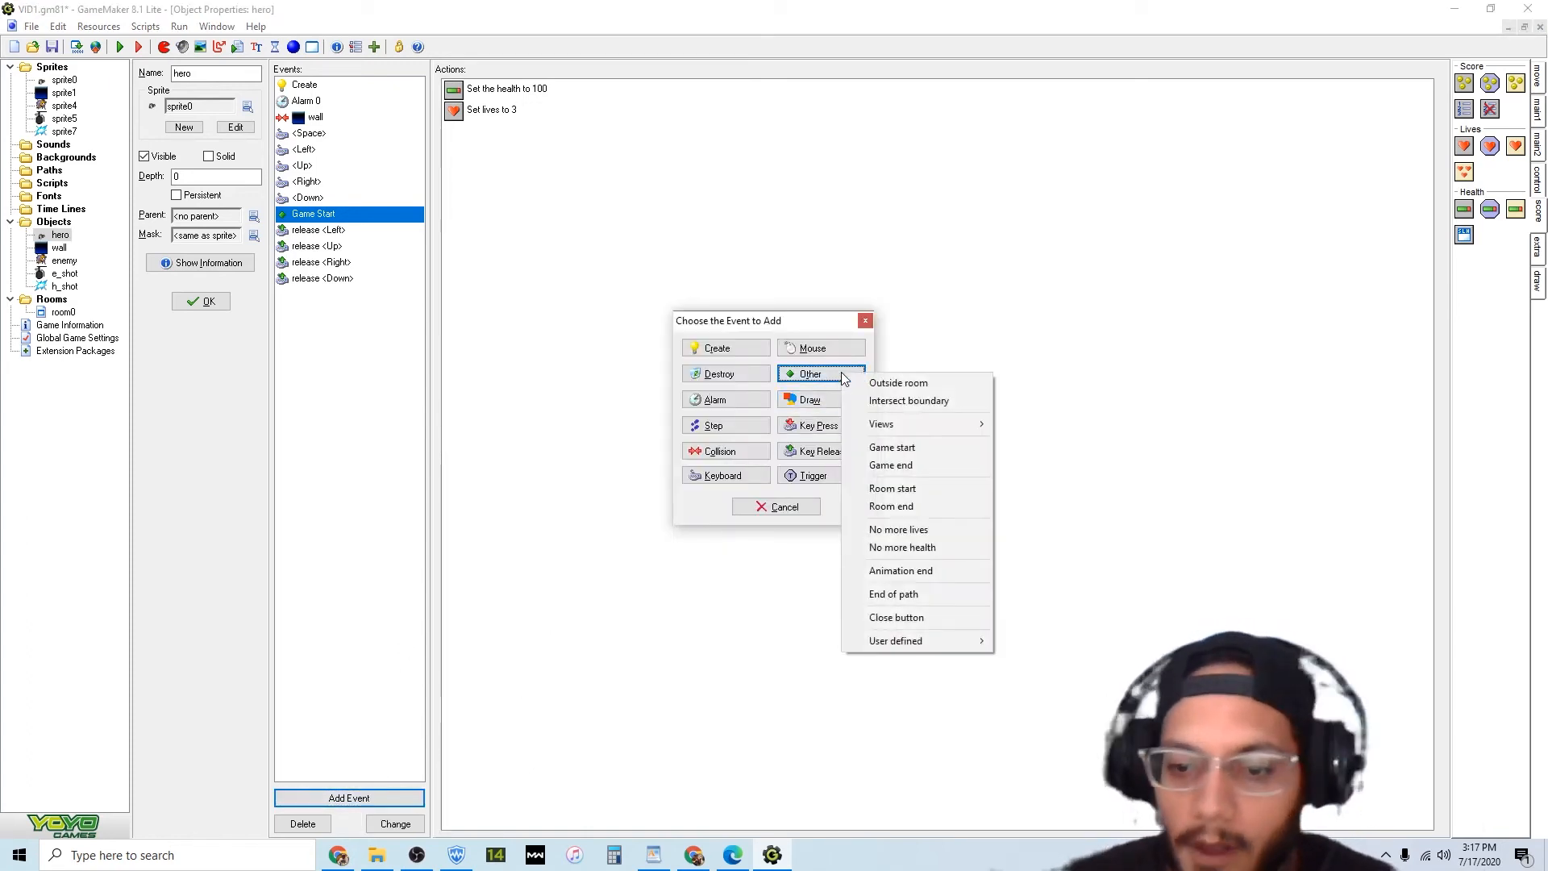
left_click(945, 547)
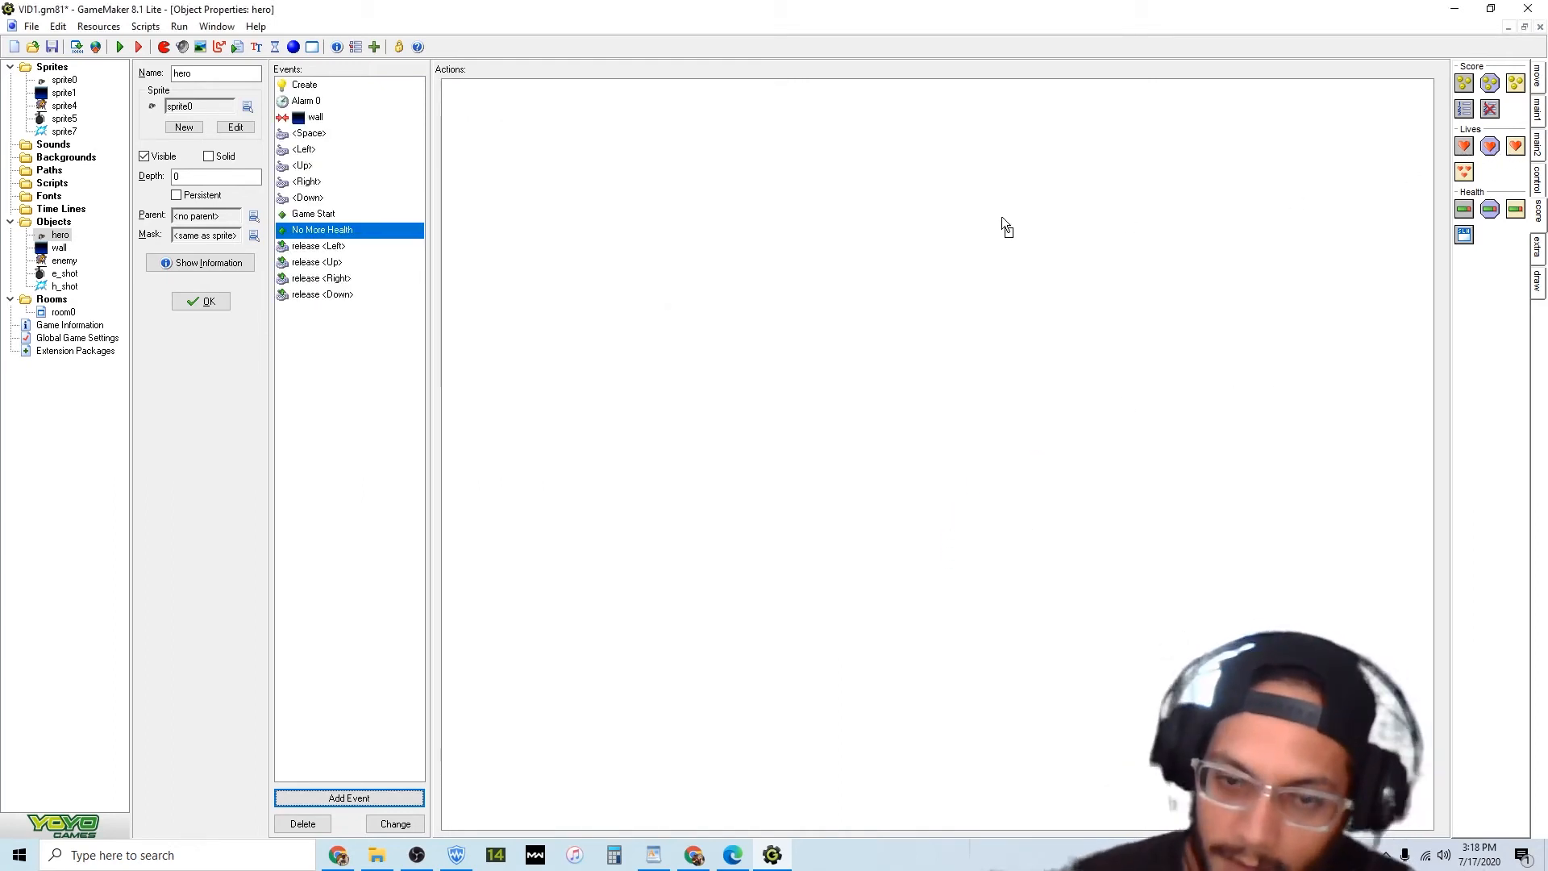
In the No More Health event, add a relative lives change of -1 and set the health to 100.
left_click_drag(1002, 216, 1000, 218)
type("-1")
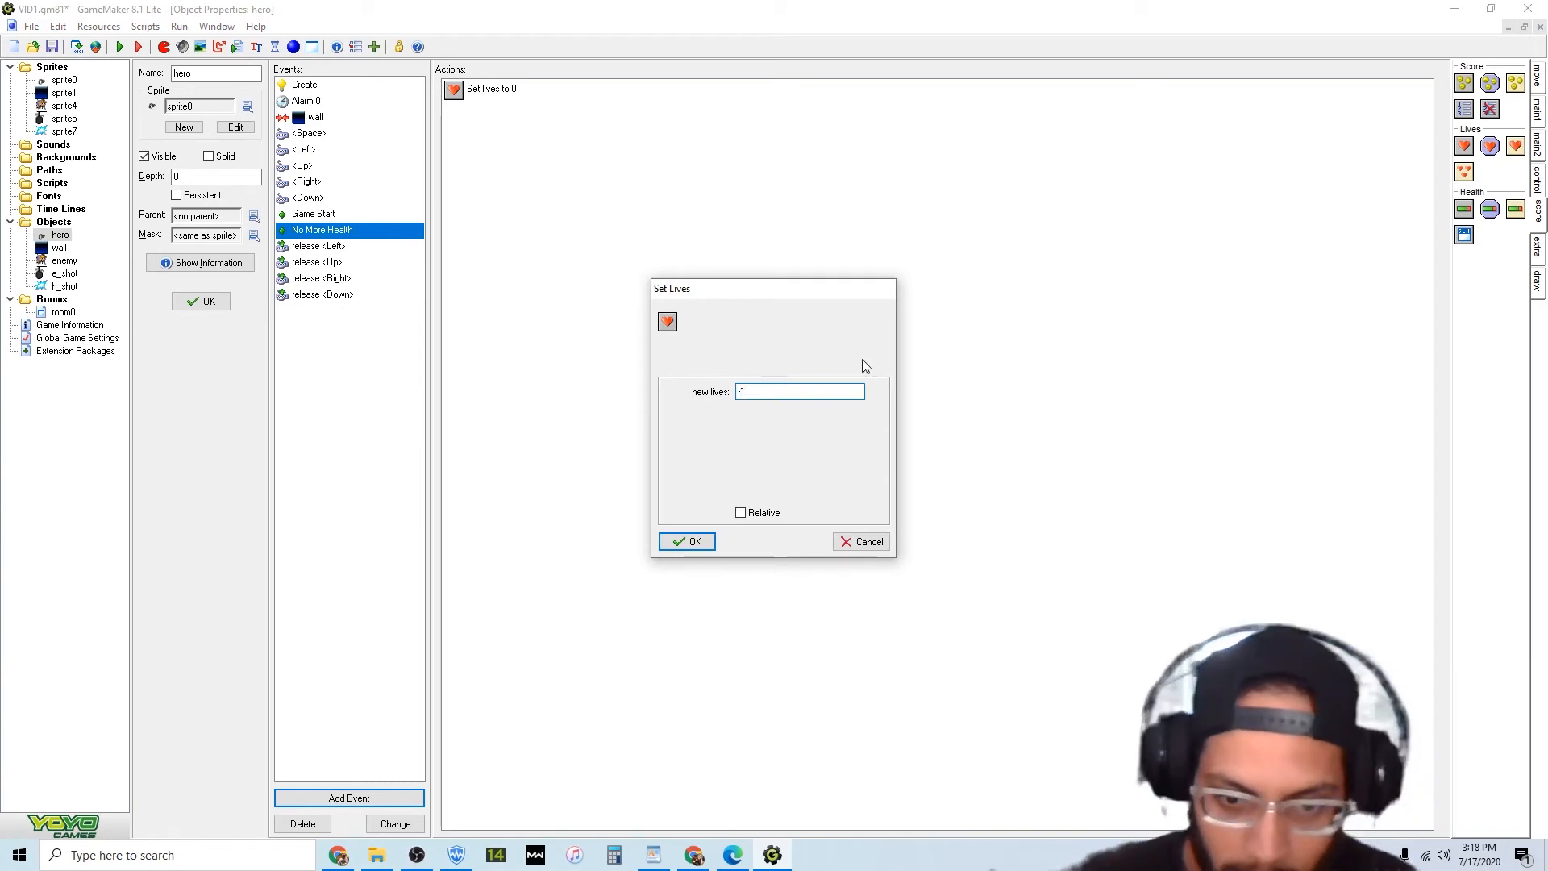
left_click(773, 513)
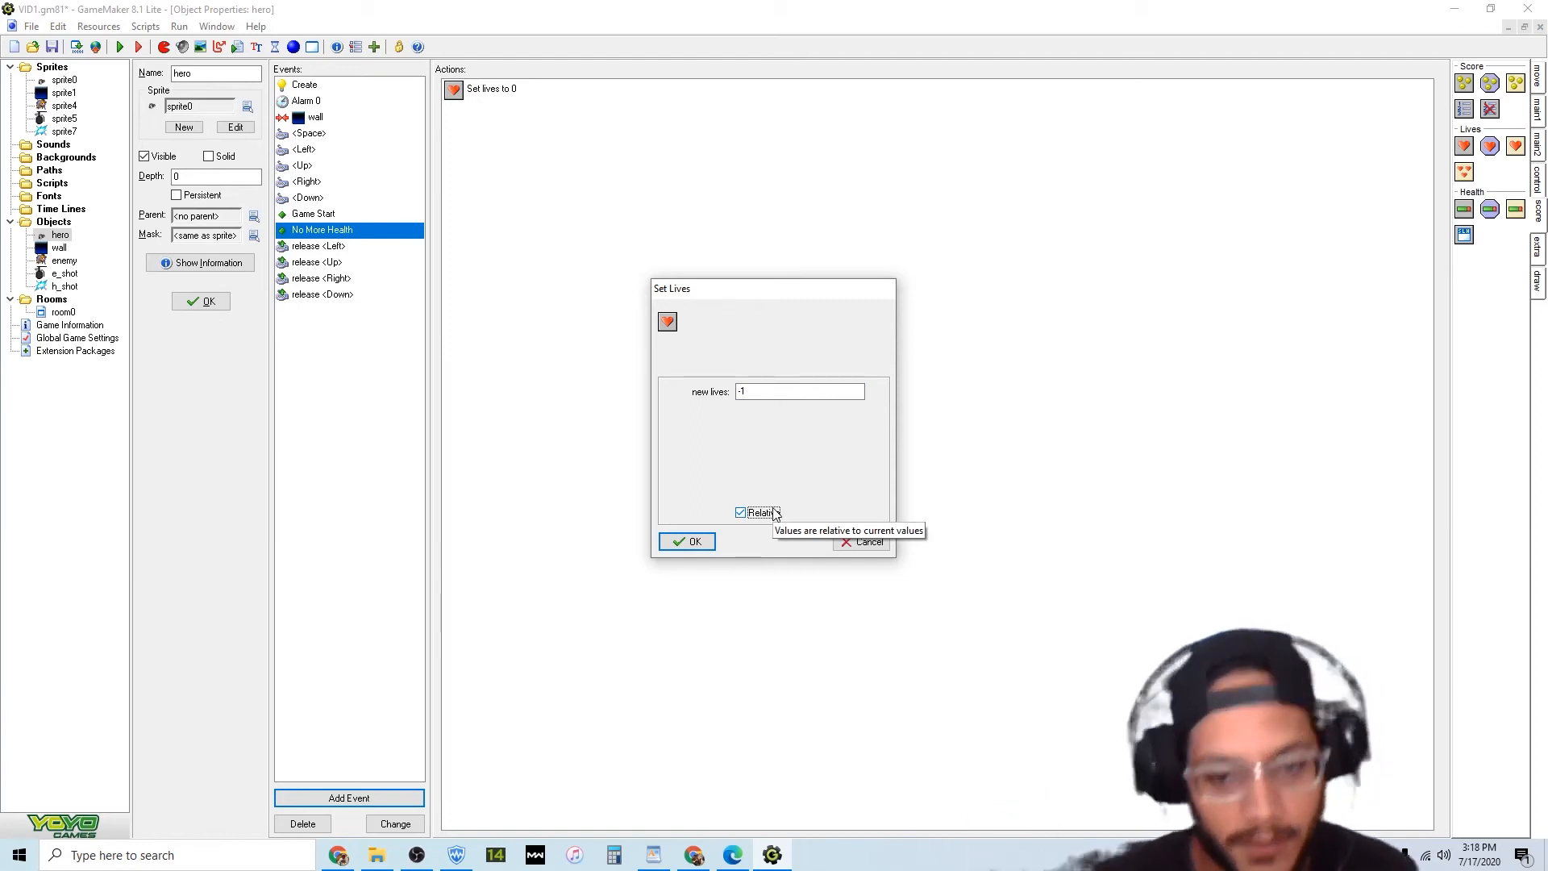
left_click(688, 541)
left_click_drag(1464, 209, 709, 219)
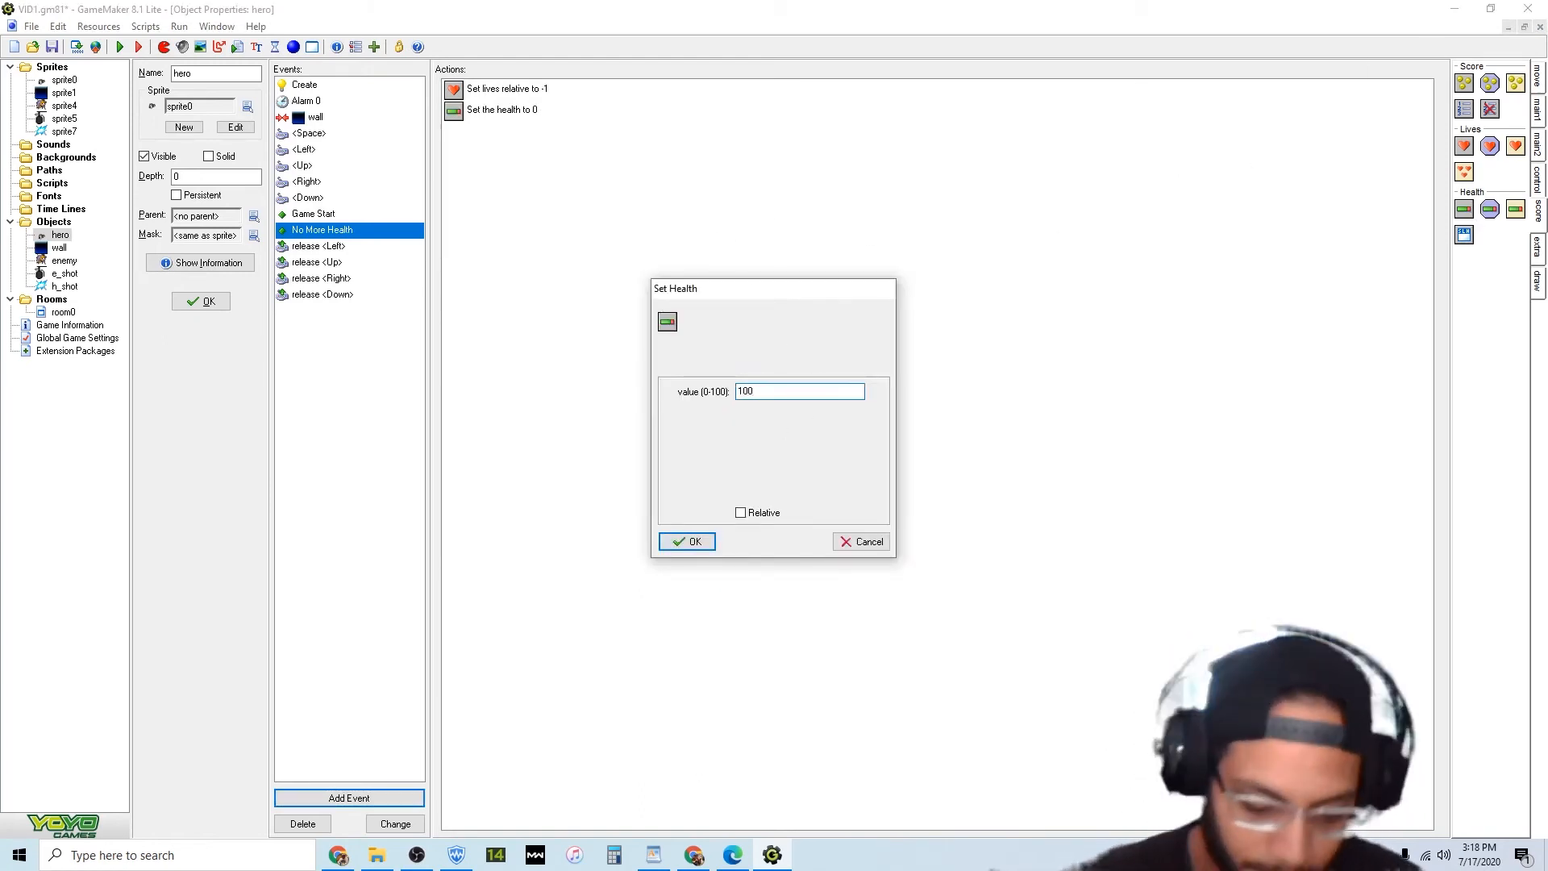
key("Return")
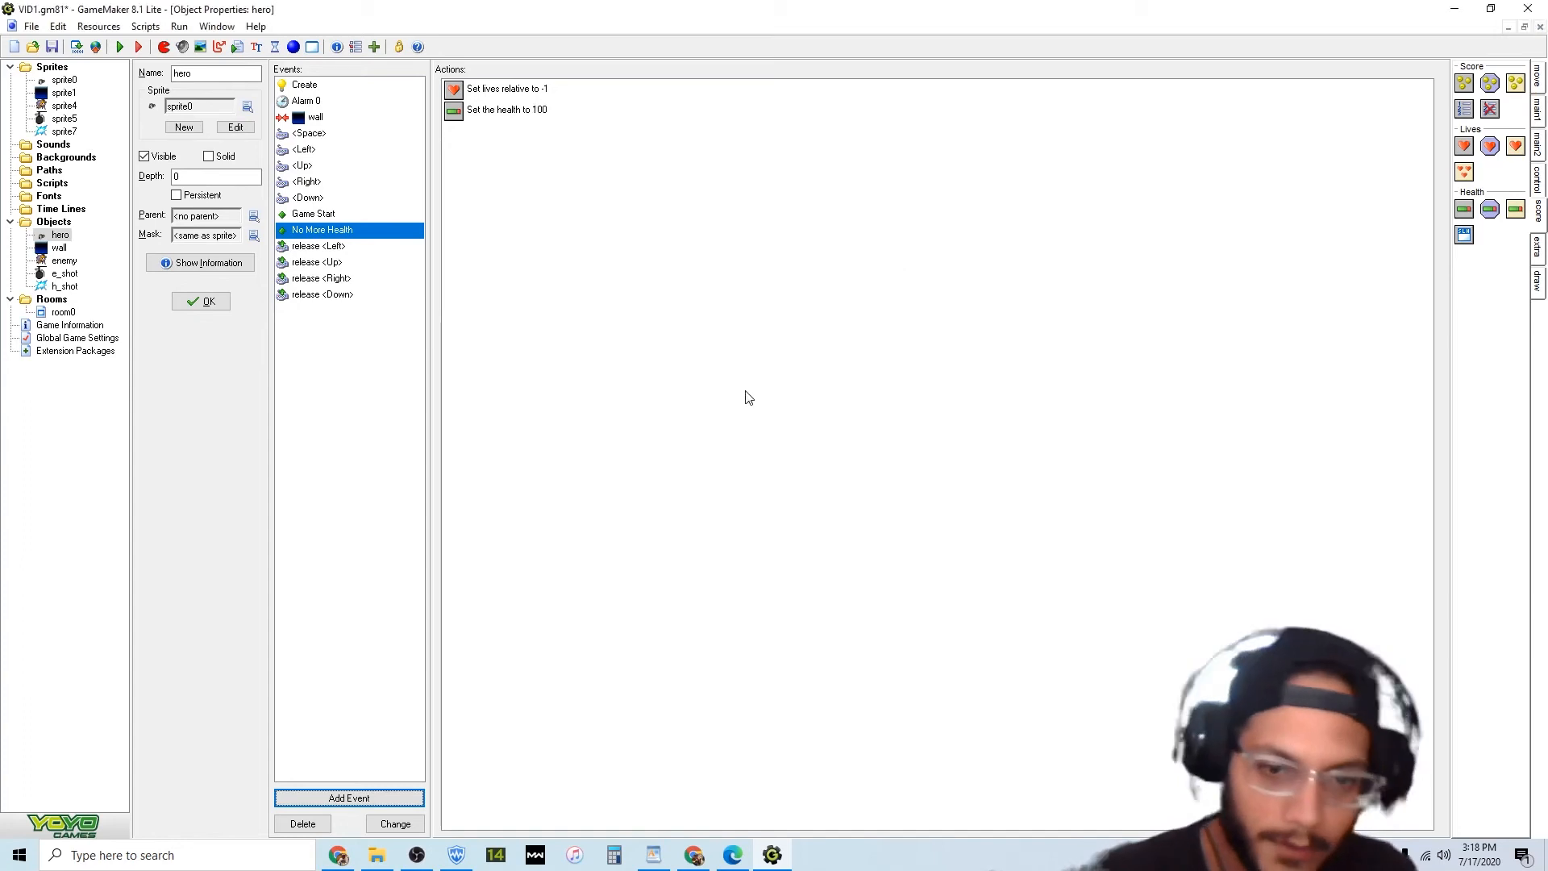
Add a No More Lives event to the hero object.
left_click(337, 799)
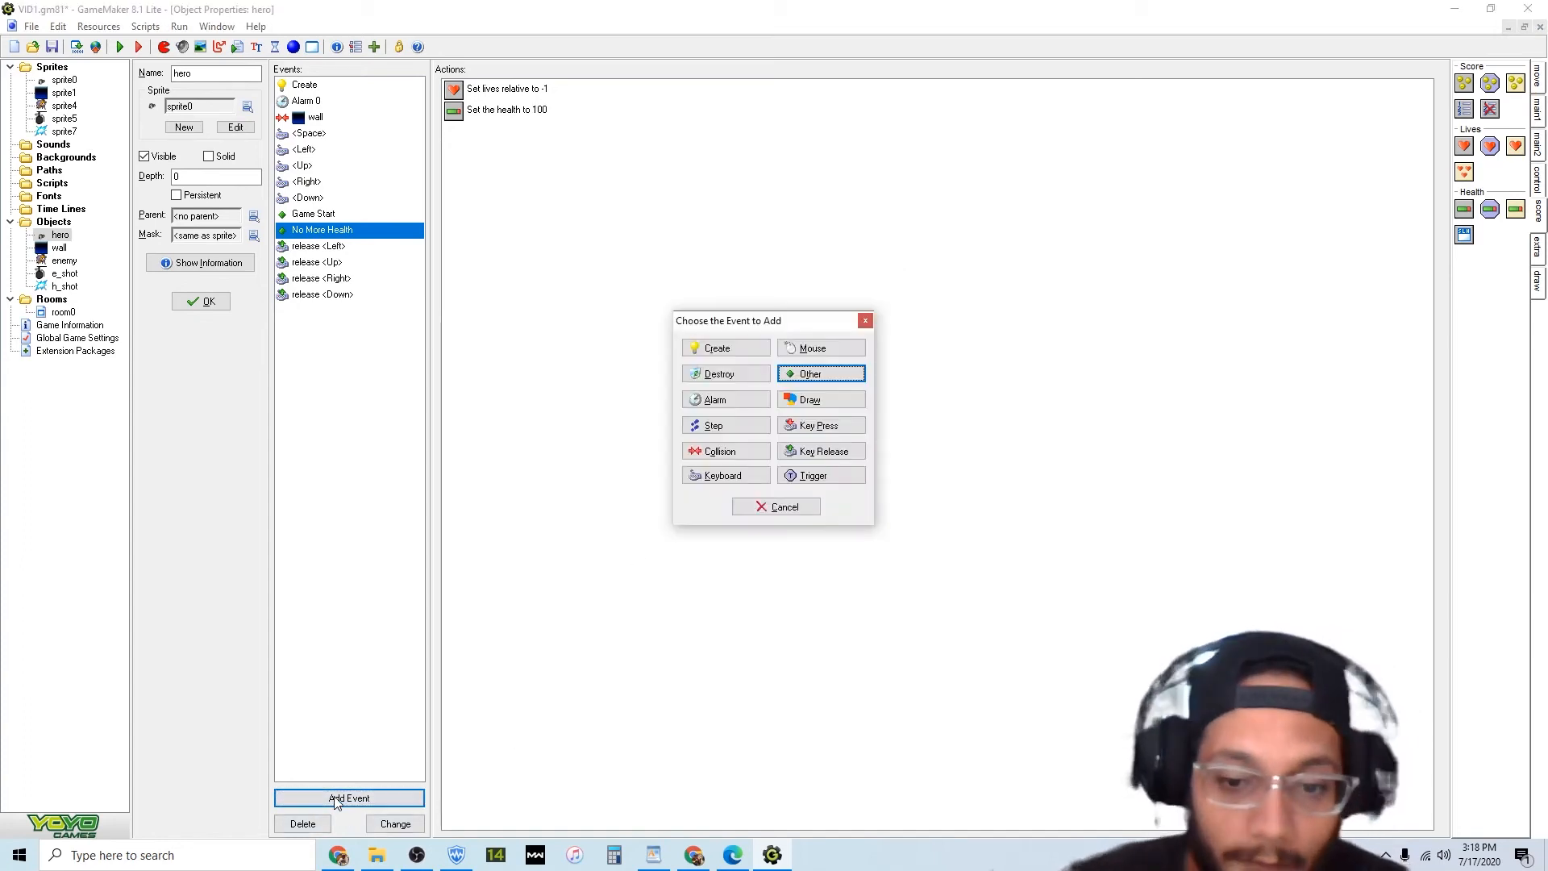
left_click(802, 373)
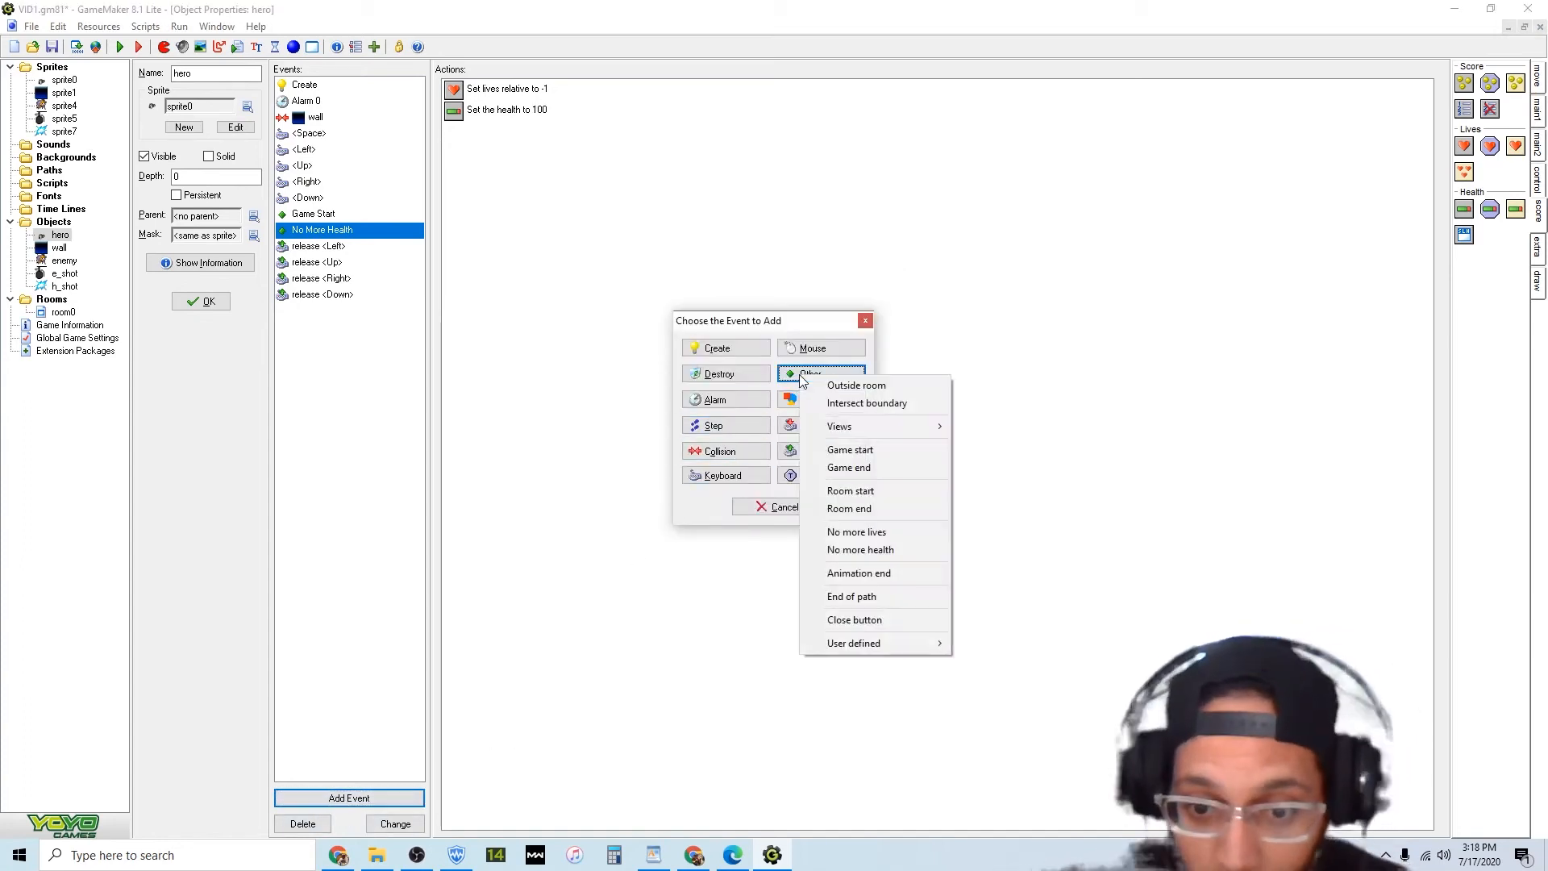
mouse_move(940, 428)
left_click(898, 532)
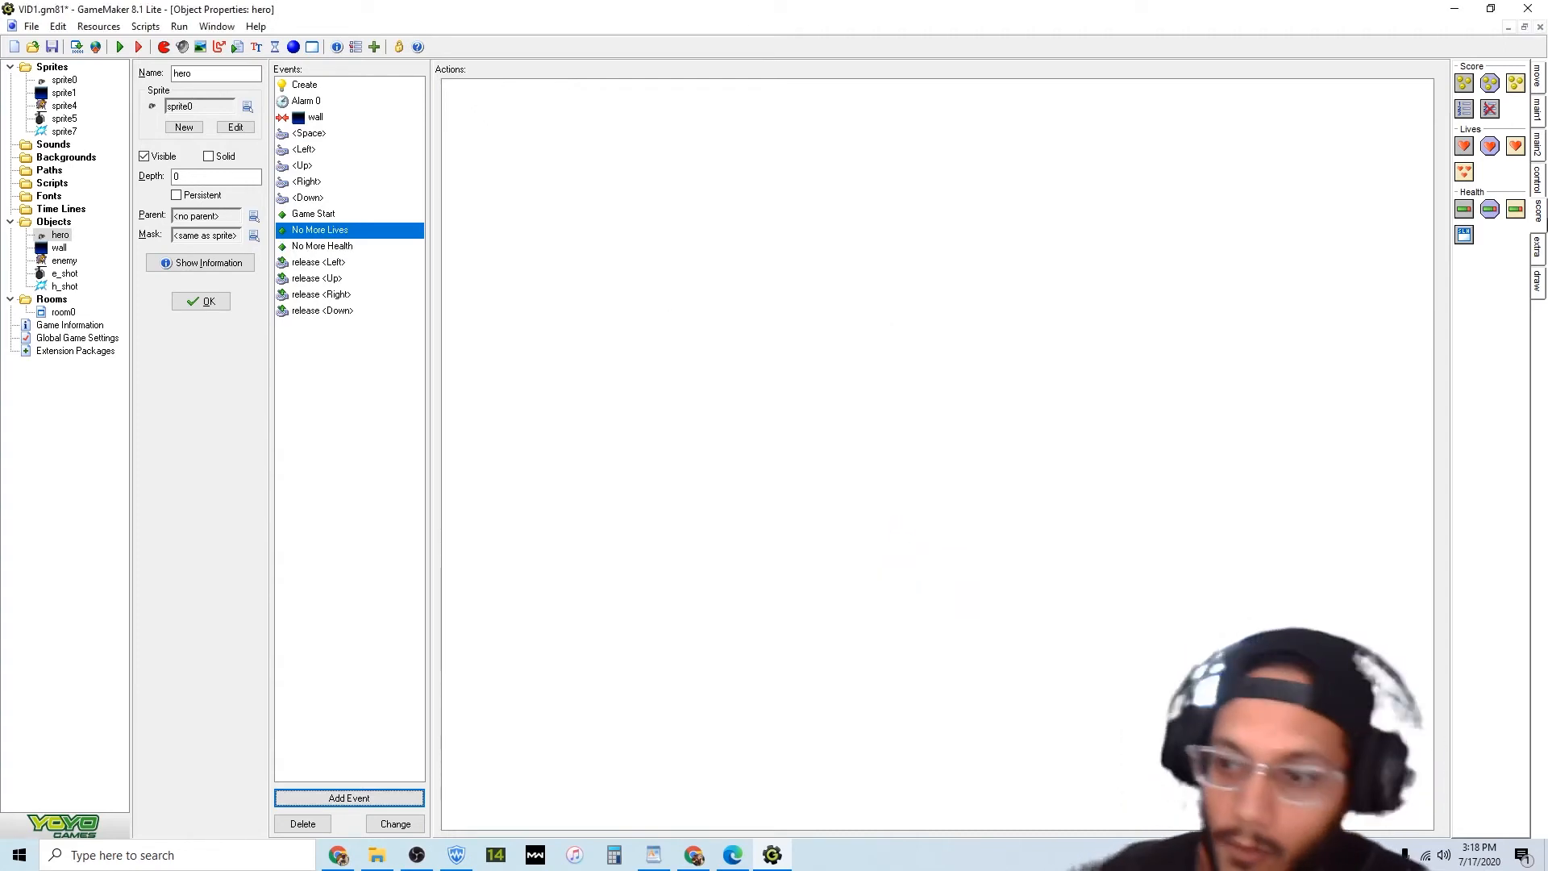
Add a Display Message action reading "game over" to the hero's No More Lives event.
left_click(1539, 113)
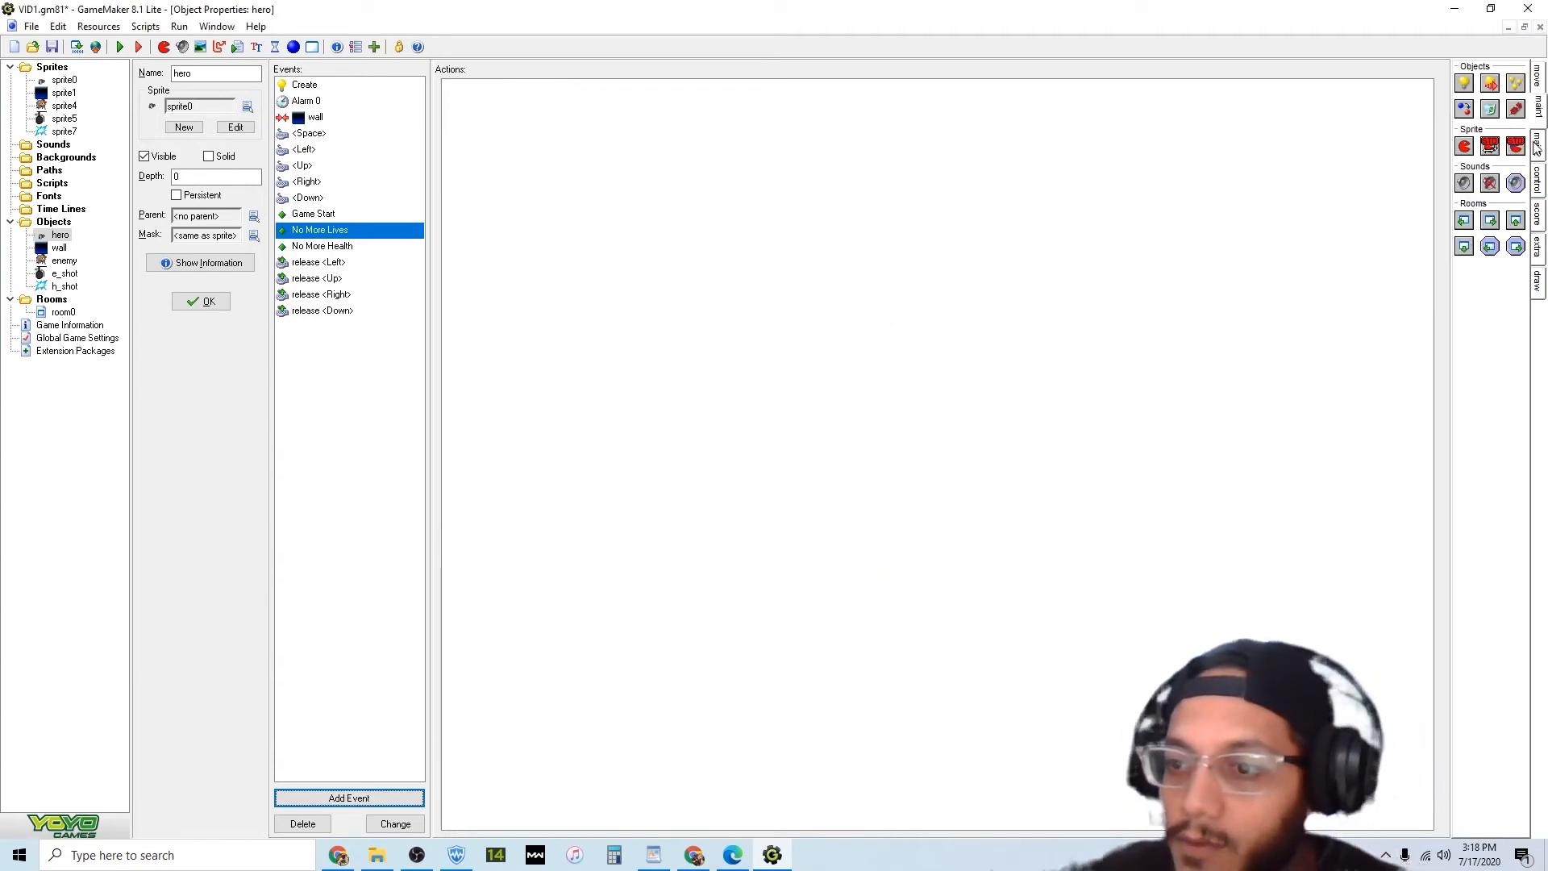
left_click(1537, 147)
left_click_drag(643, 197, 643, 198)
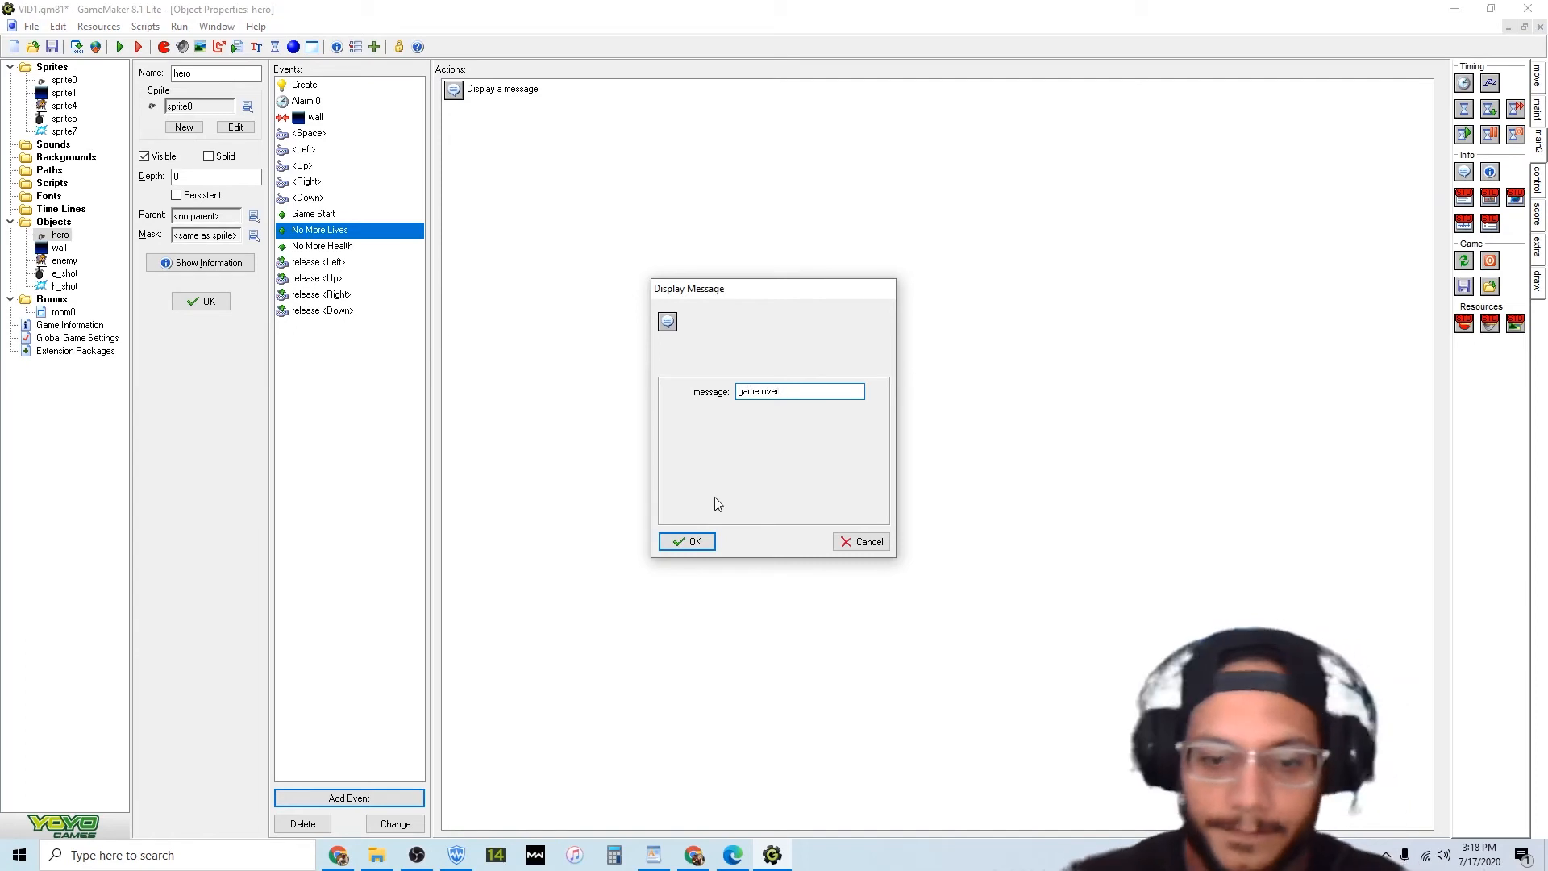
left_click(701, 541)
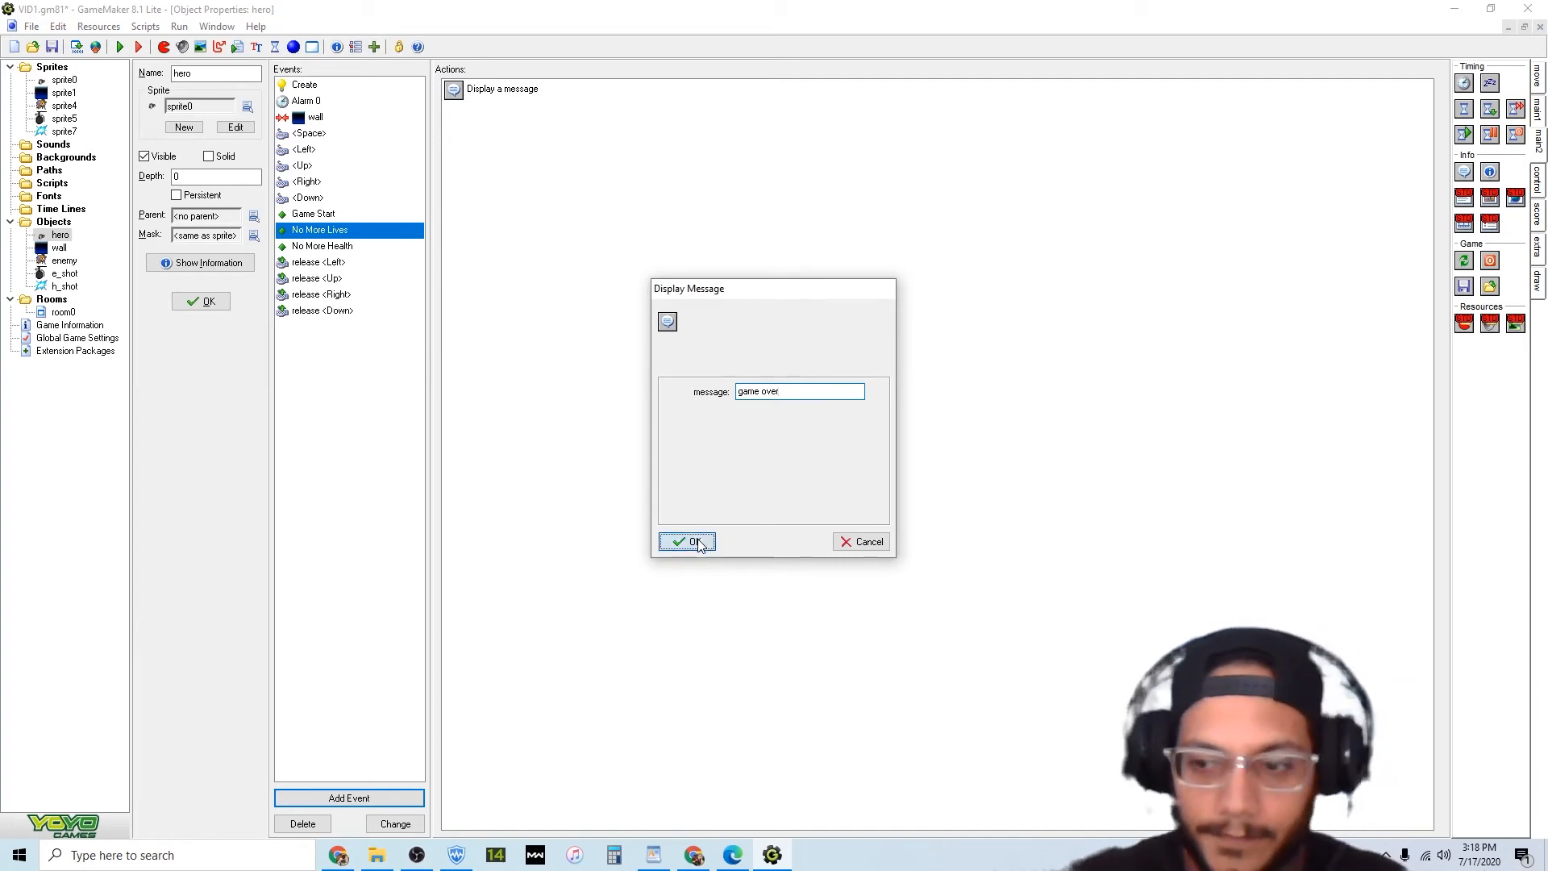
left_click(1540, 182)
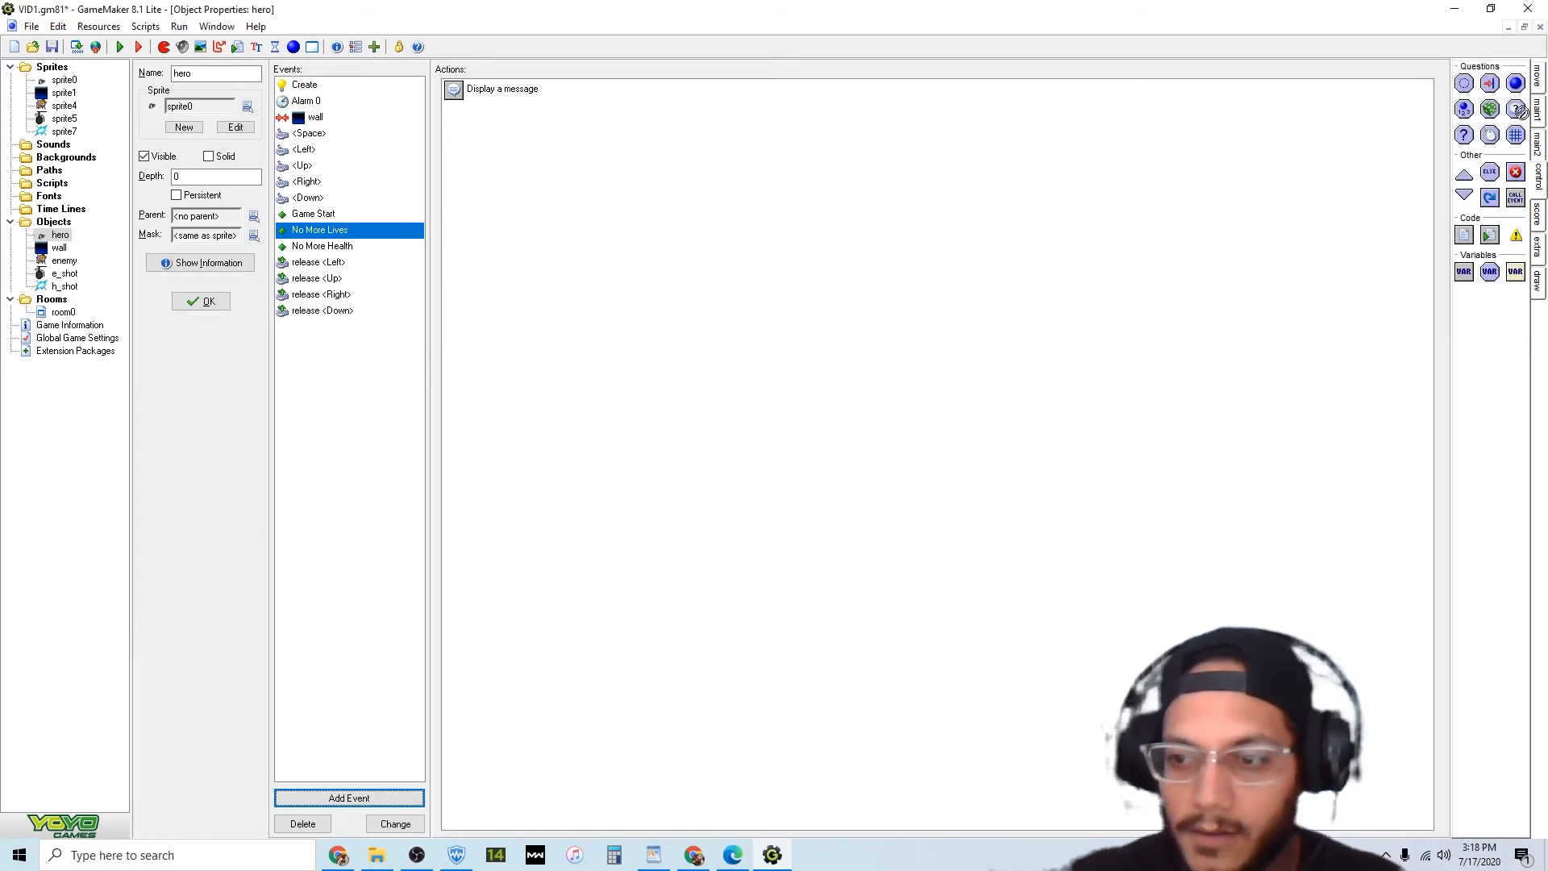
Add a Check Question action asking "play again?" to the hero's No More Lives event.
left_click_drag(354, 206, 542, 188)
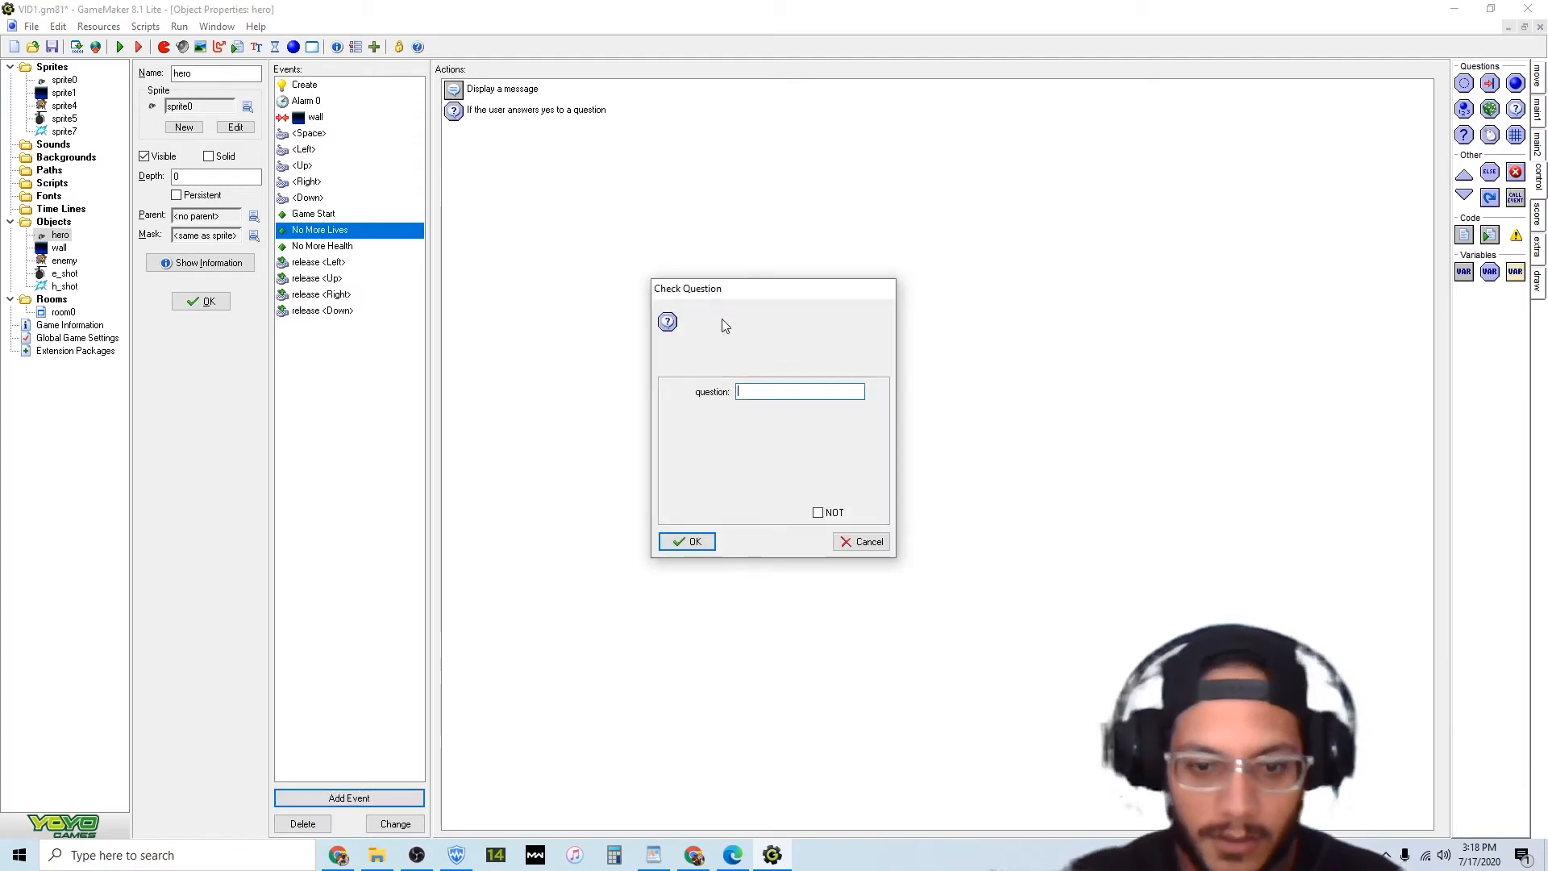
type("play again?")
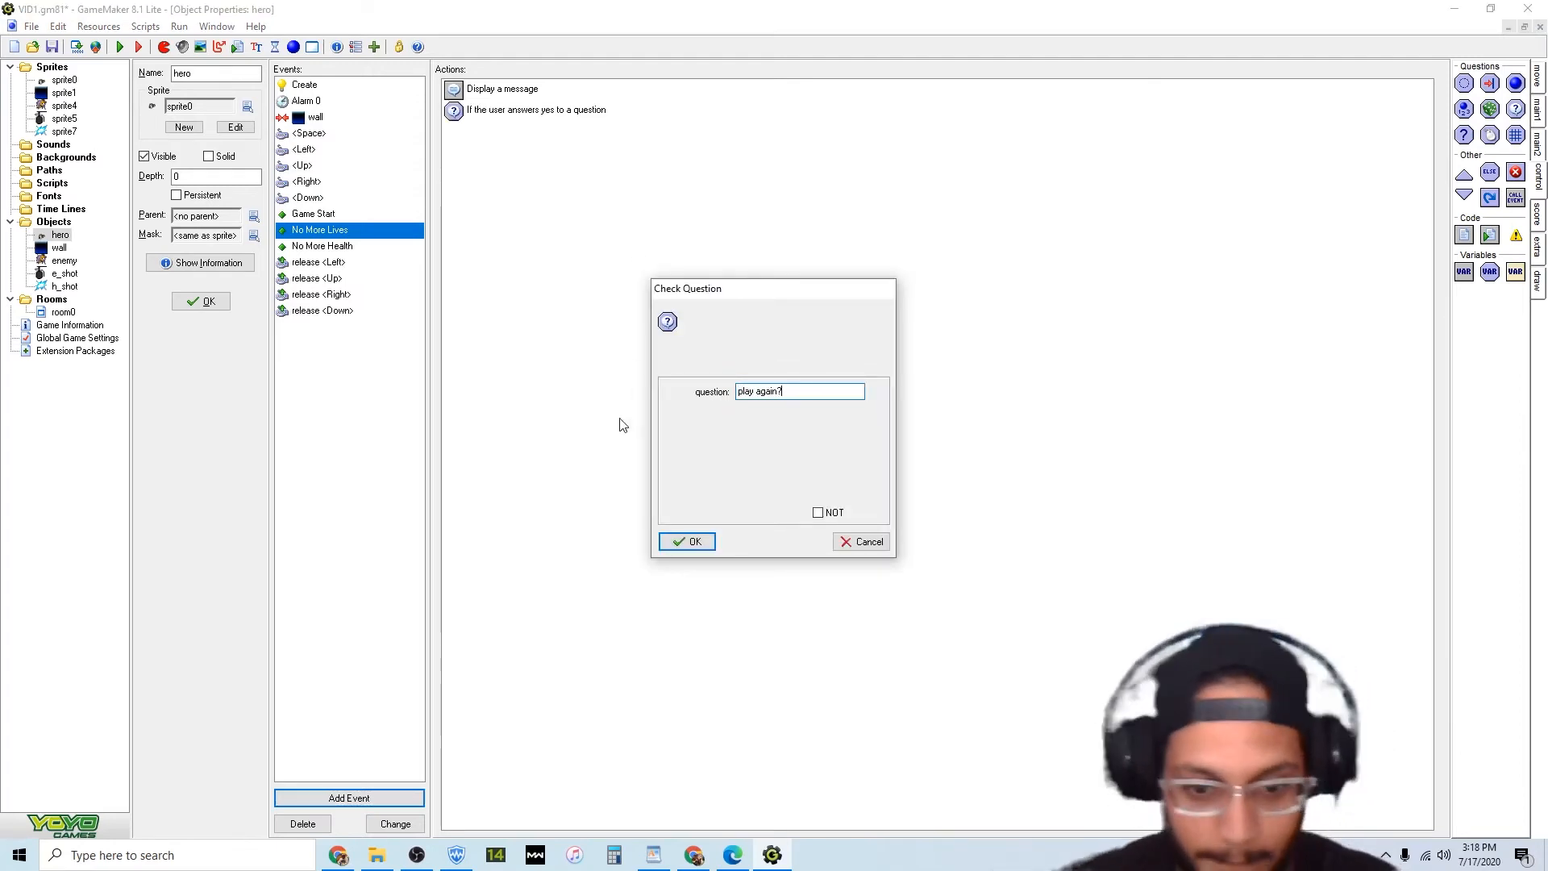
left_click(692, 541)
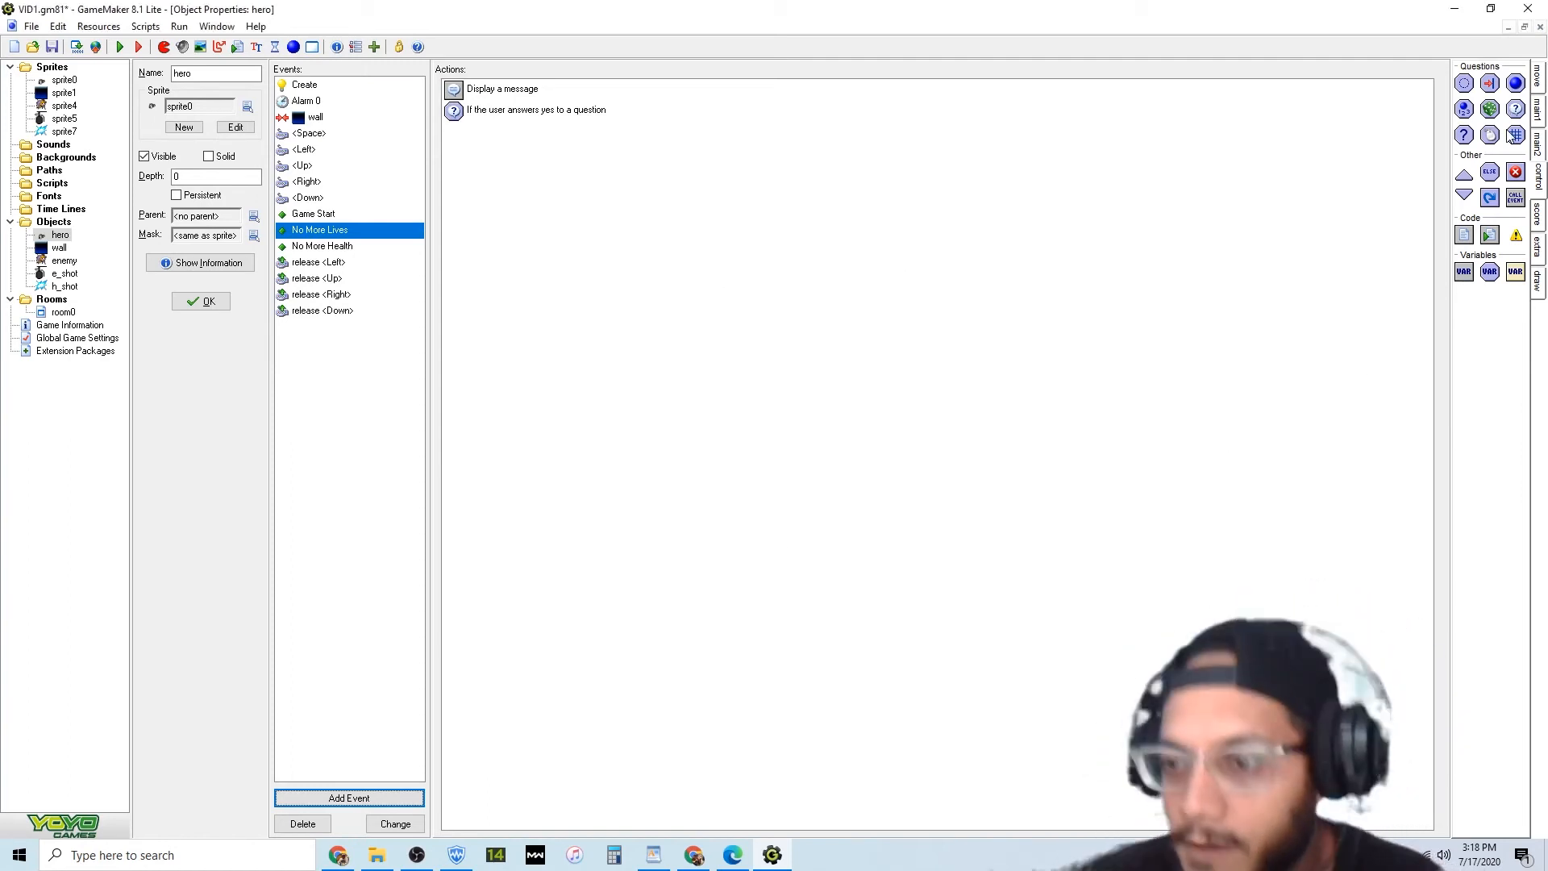
Add a Restart Game action after the question in the hero's No More Lives event.
left_click(1539, 250)
left_click(1540, 219)
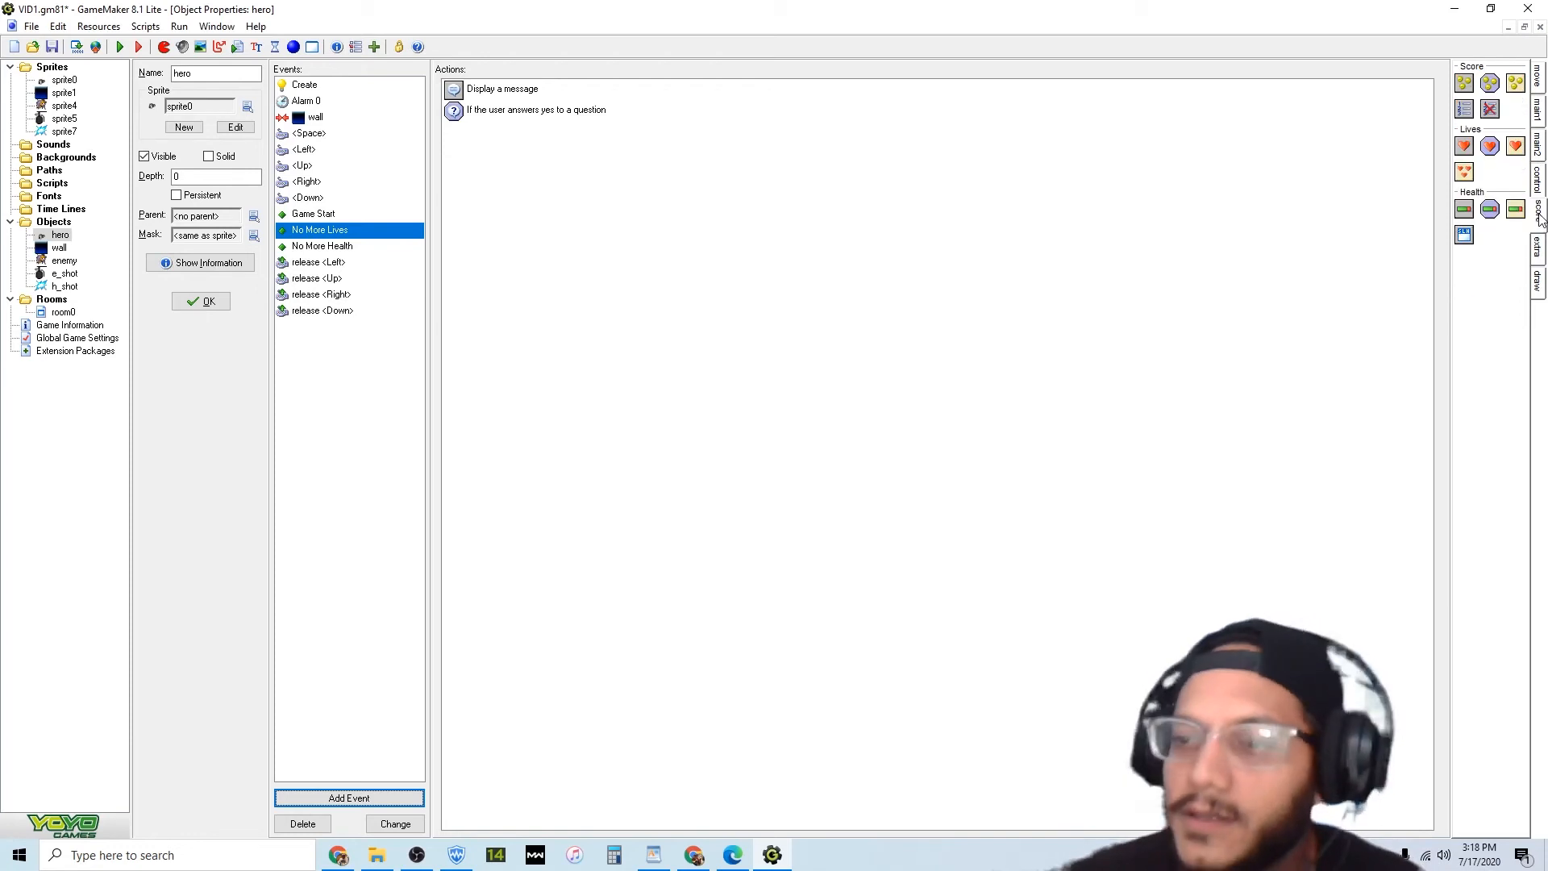
left_click(1540, 185)
left_click(1539, 149)
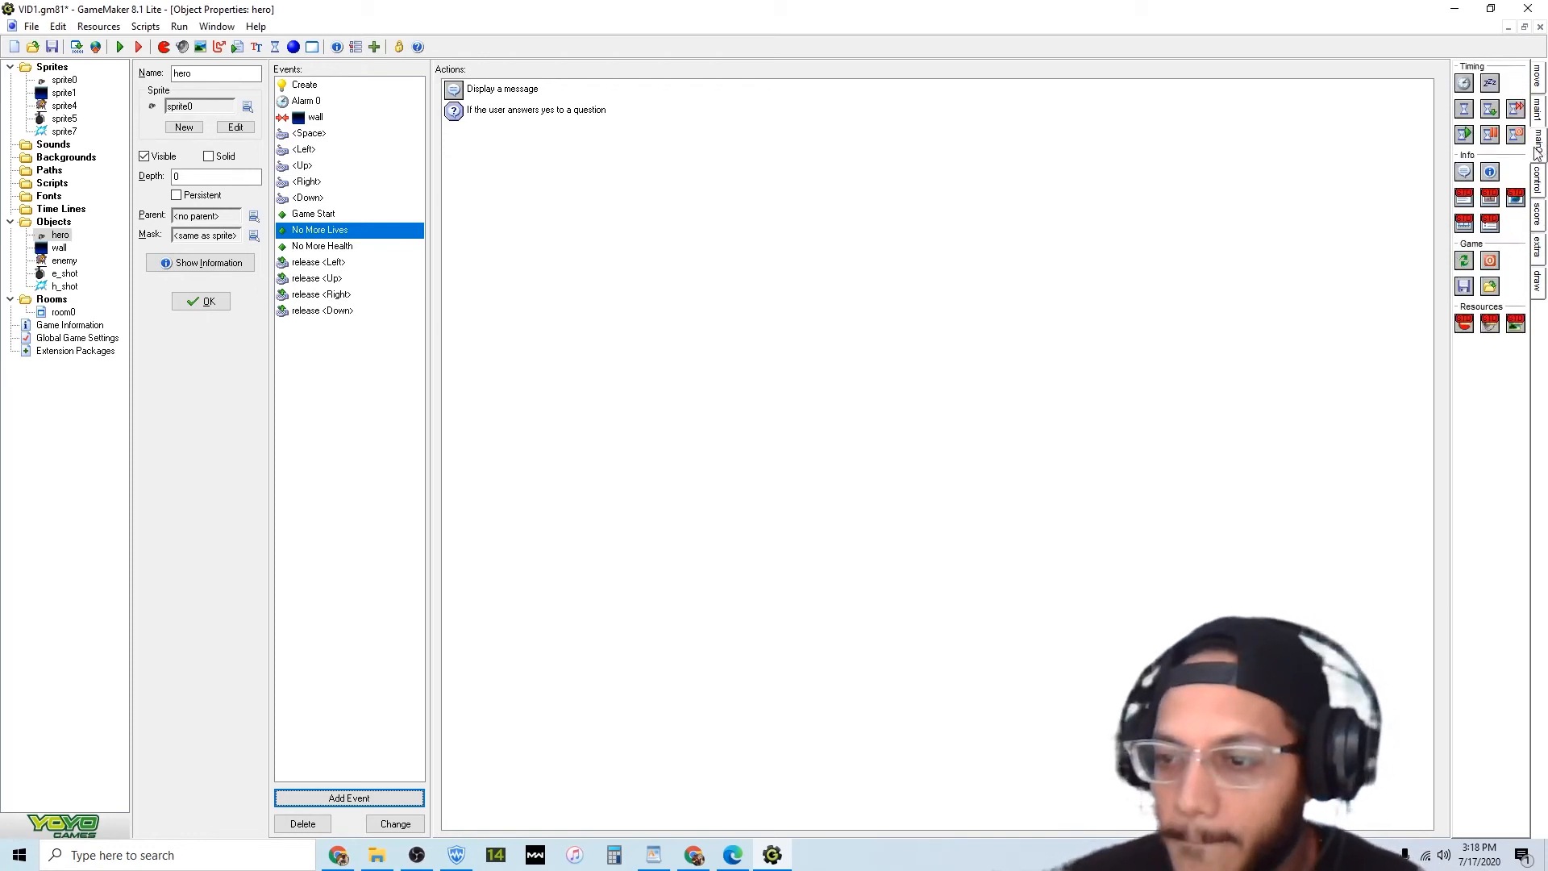
left_click_drag(1465, 268, 591, 230)
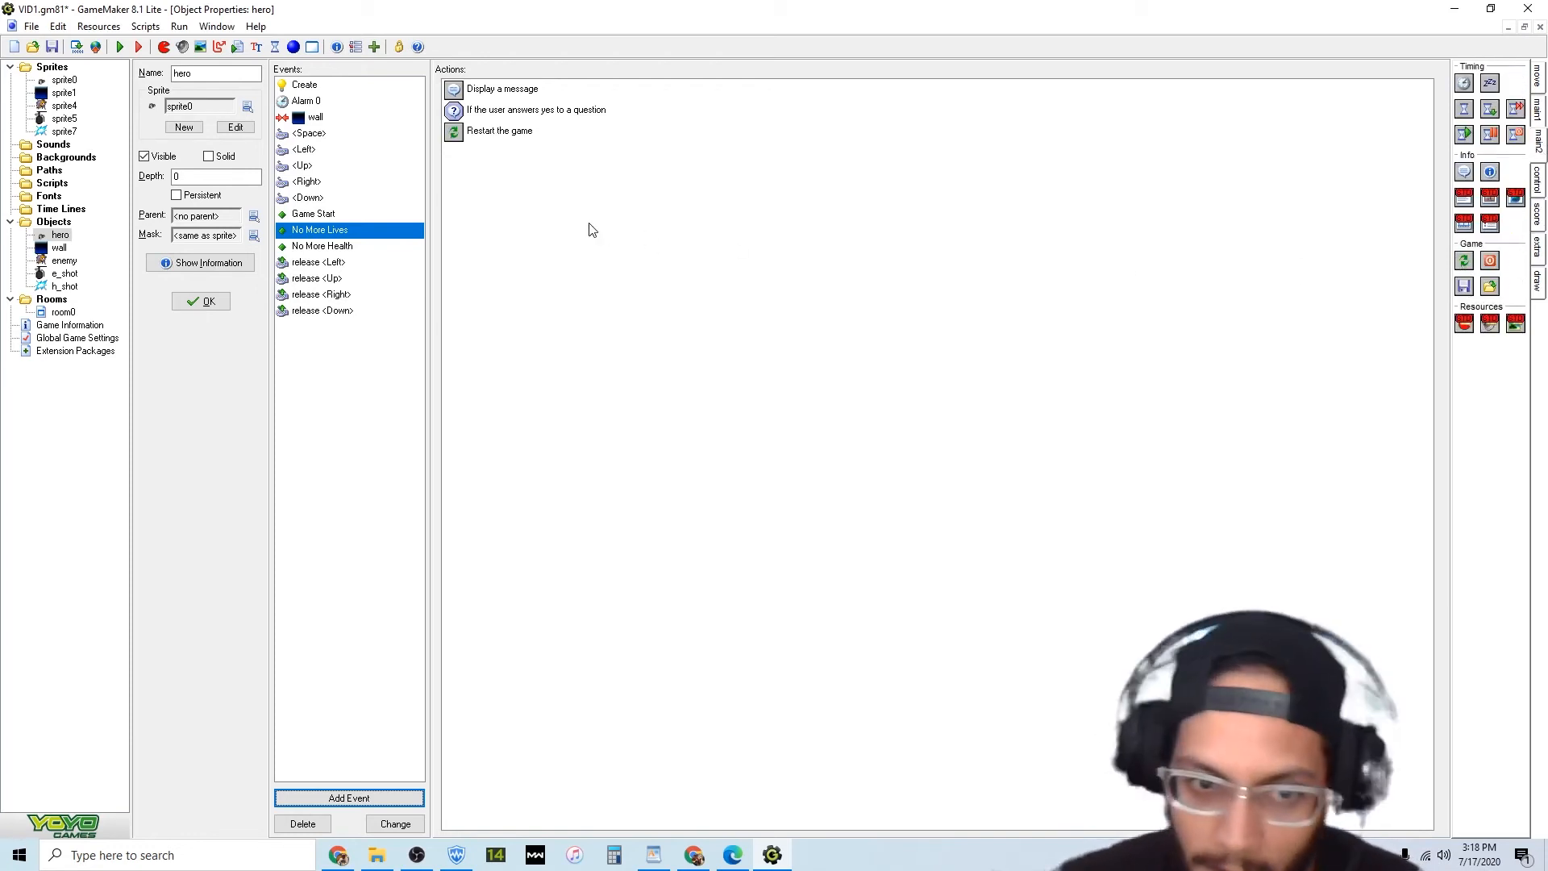
Add an Else action followed by an End Game action to the hero's No More Lives event.
left_click(1538, 230)
left_click(1540, 182)
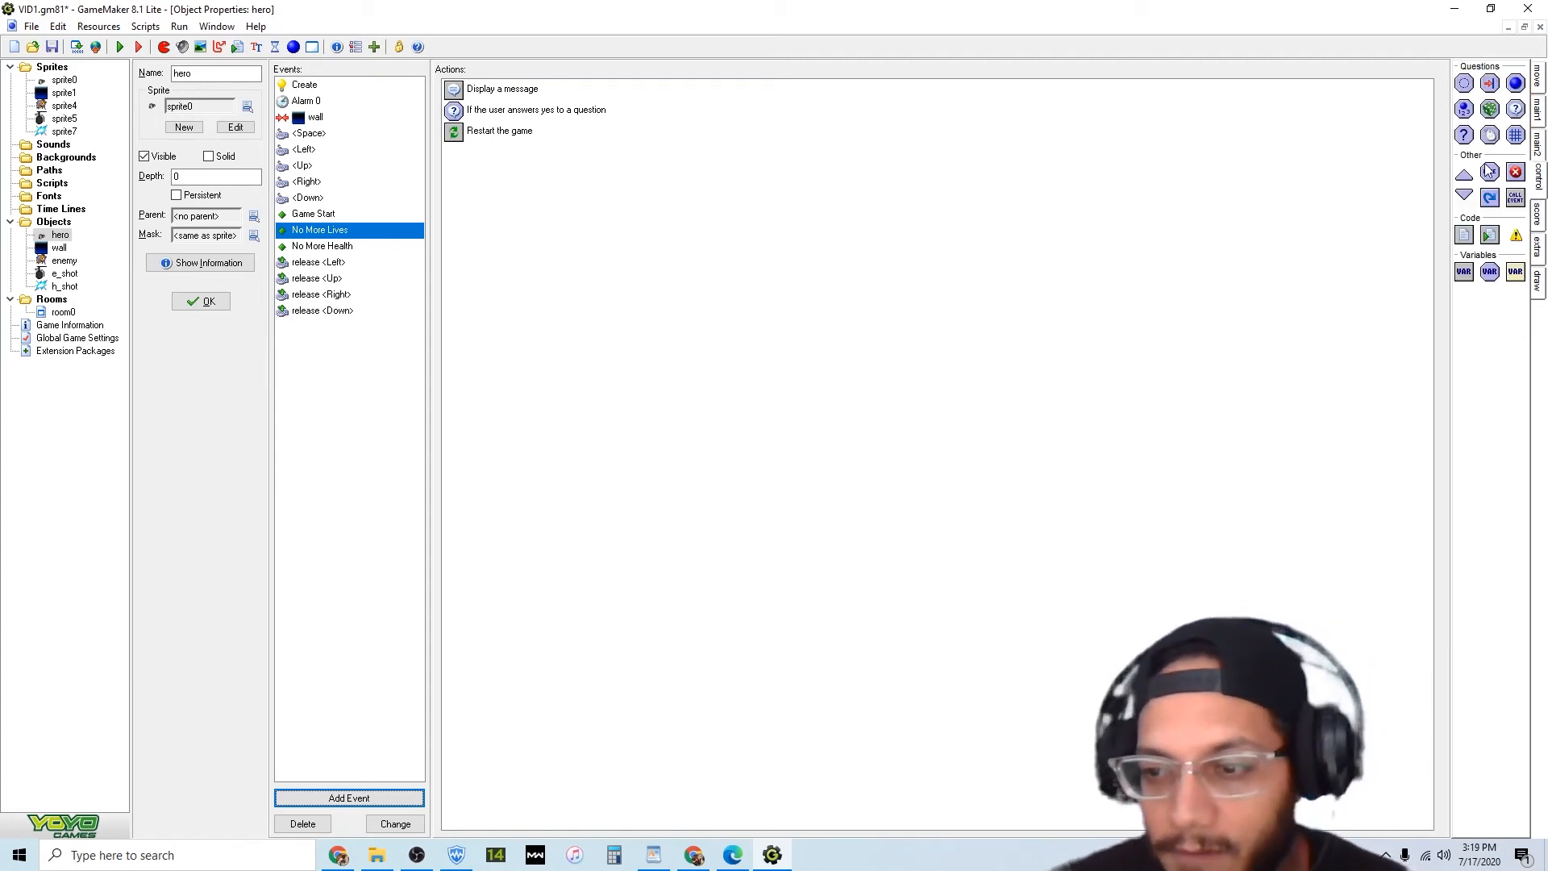
left_click_drag(526, 206, 524, 206)
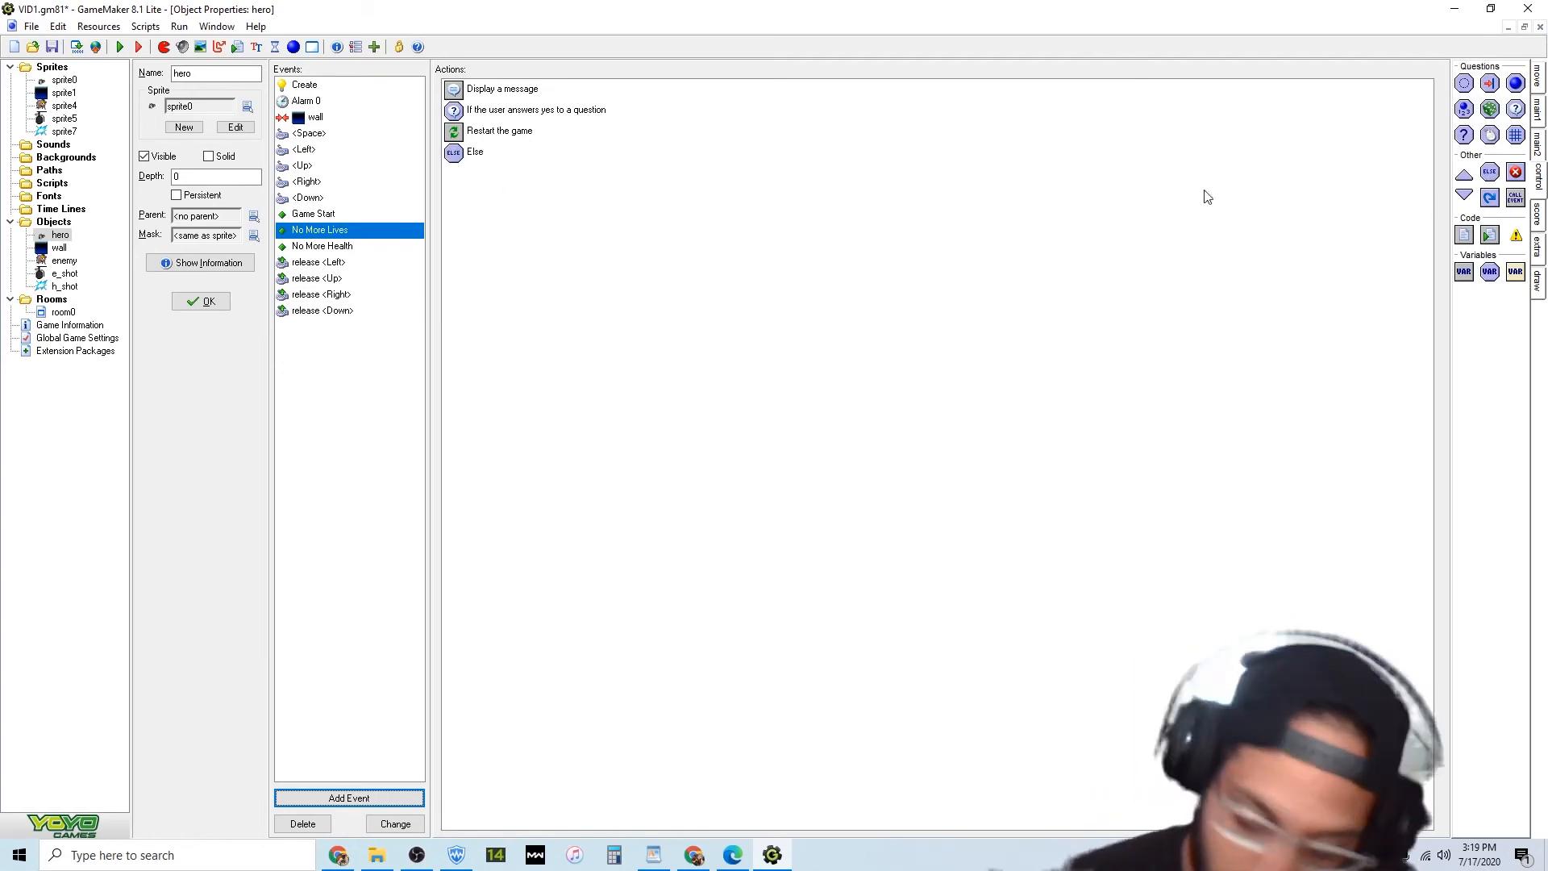
left_click(1540, 146)
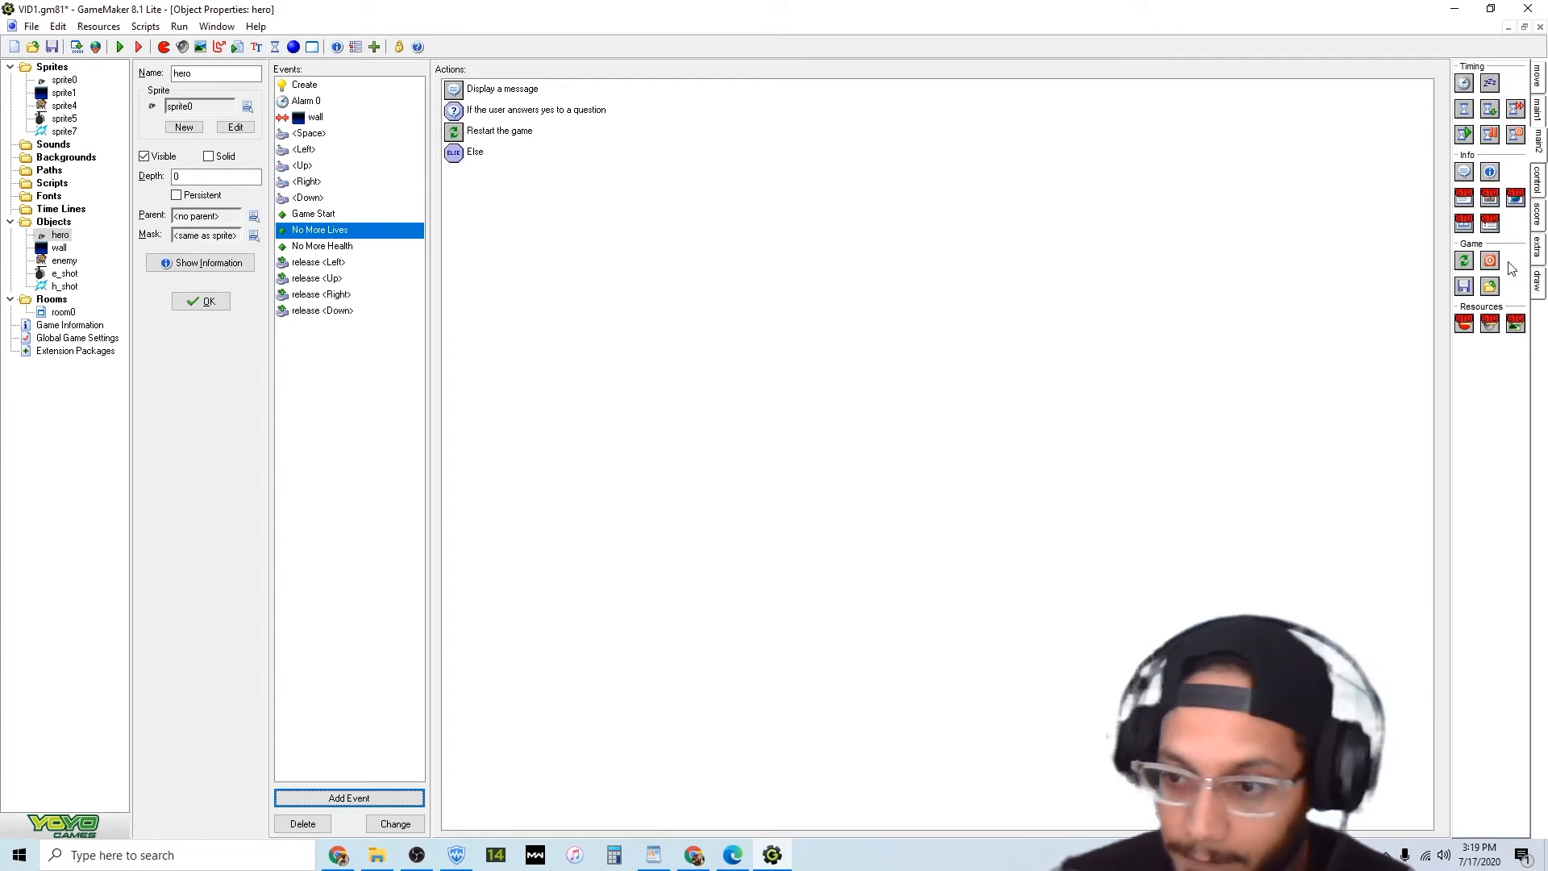
left_click_drag(1490, 265, 552, 251)
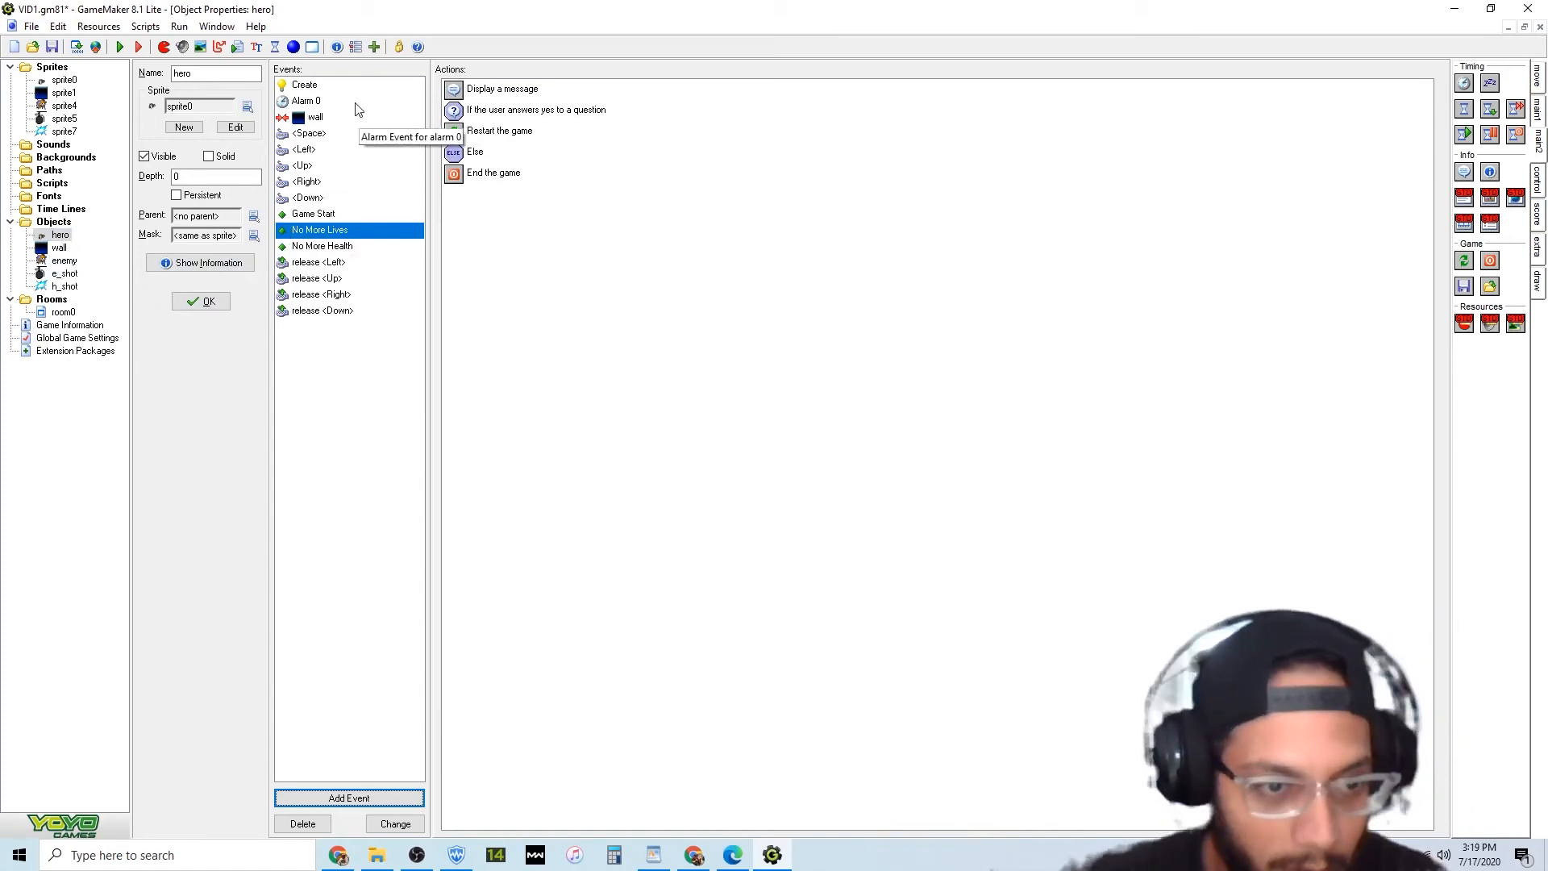
Add a collision event with e_shot to the hero object.
left_click(345, 798)
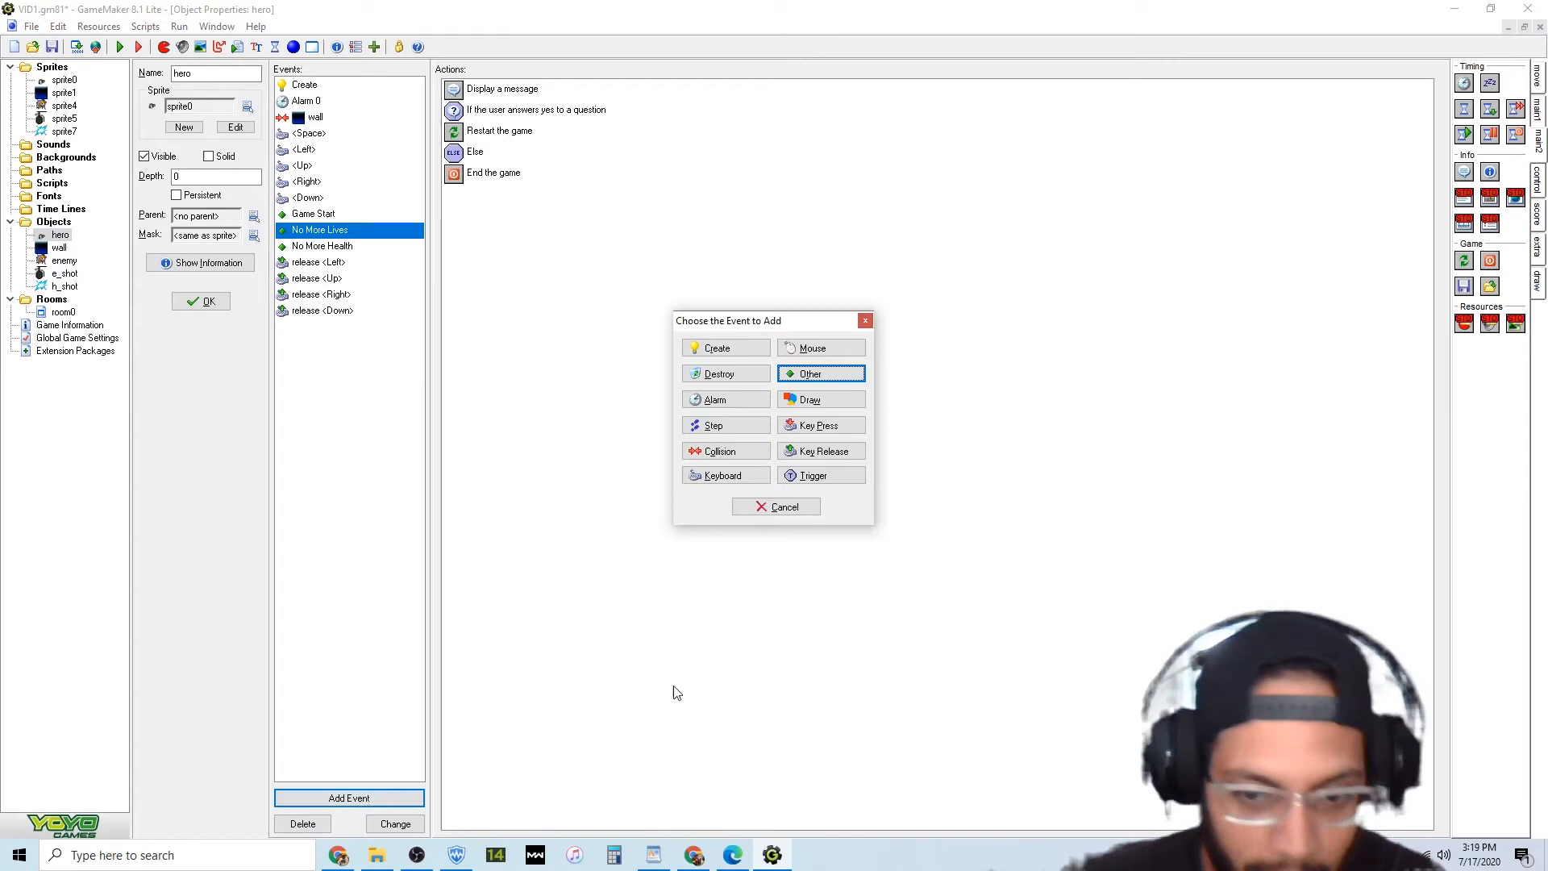
left_click(734, 455)
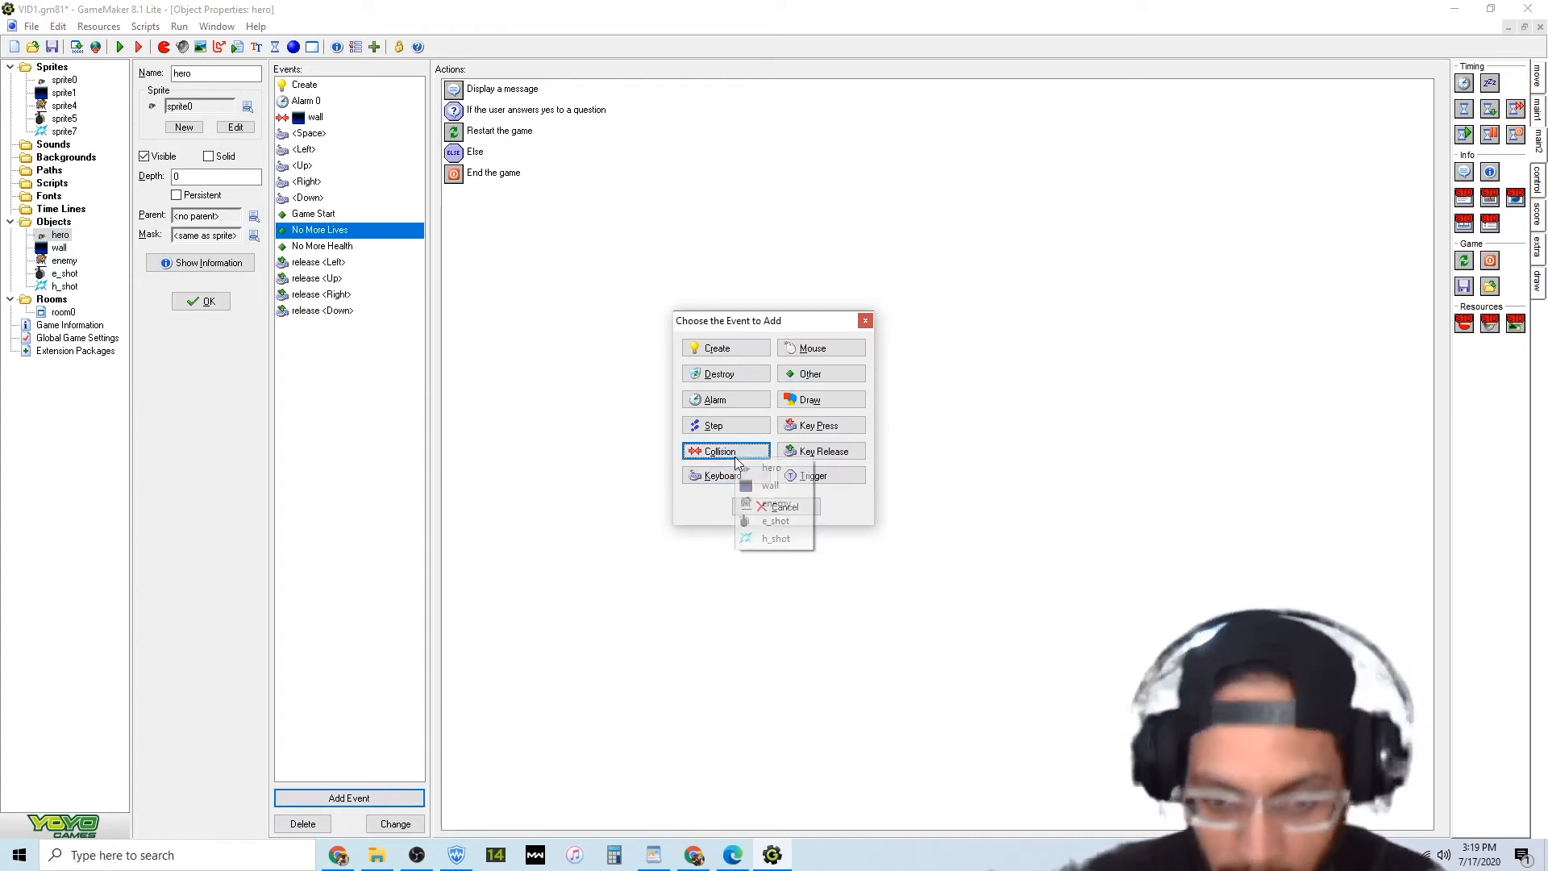
left_click(791, 521)
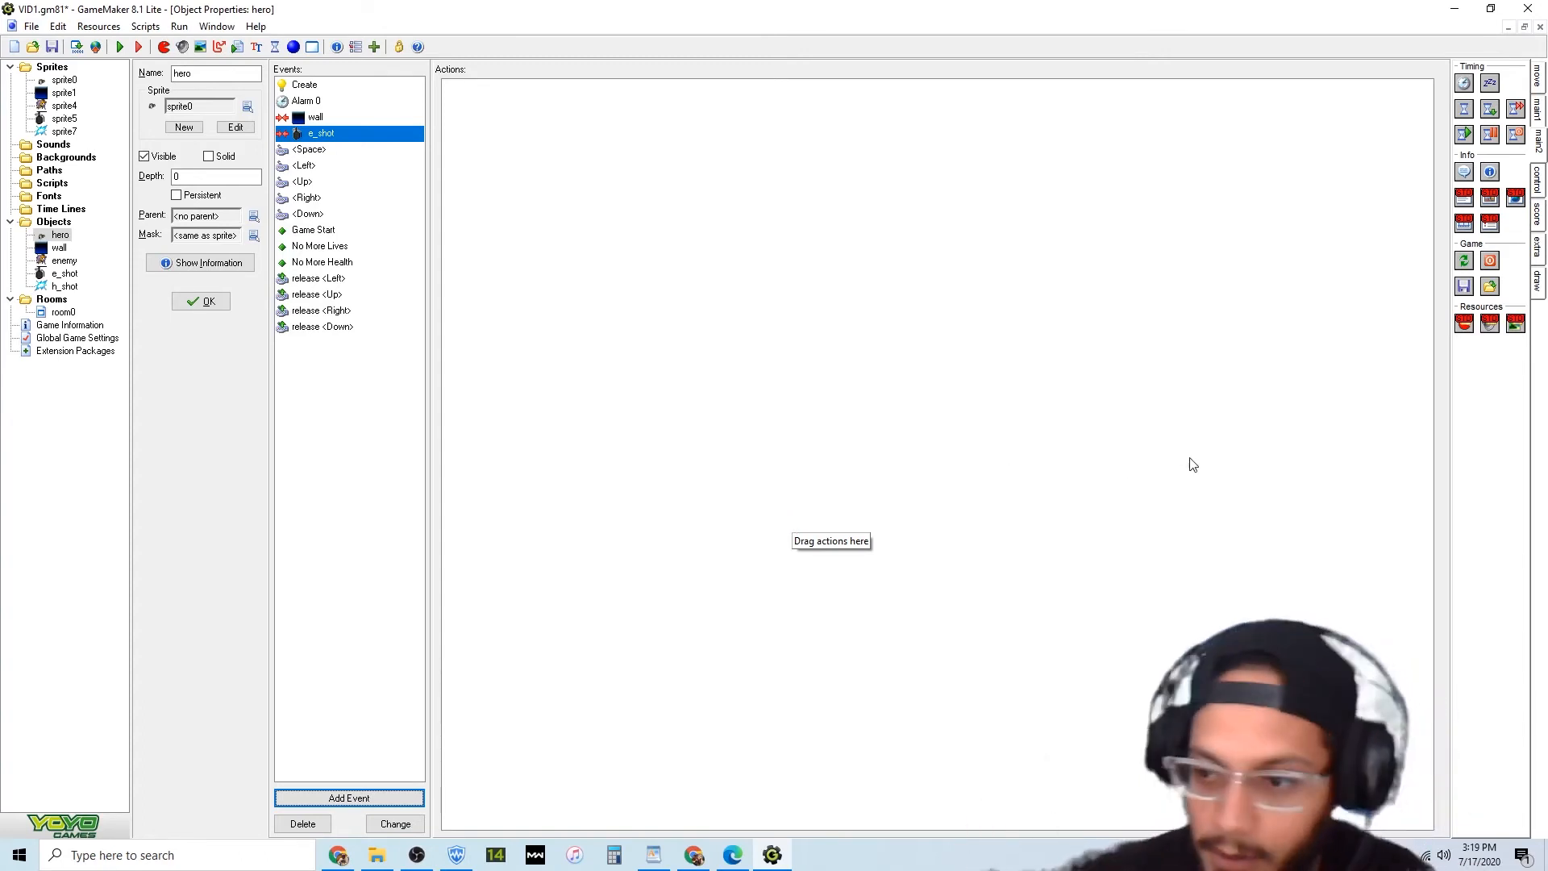
Add a Set Health action with a relative value of -10 to the hero's e_shot collision event.
left_click(1540, 188)
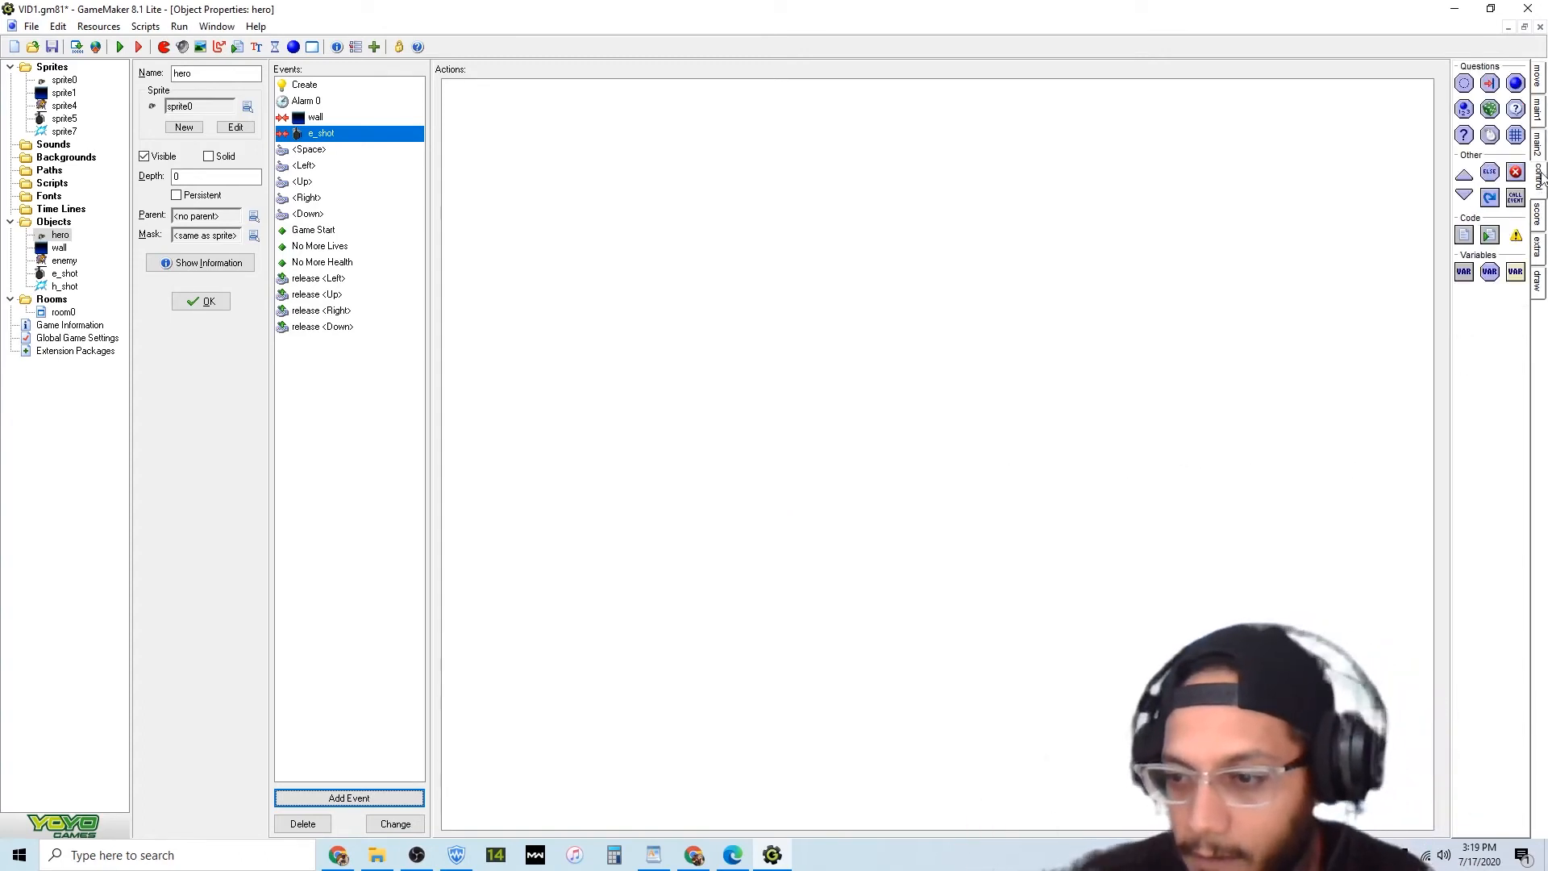
left_click(1539, 145)
left_click(1540, 255)
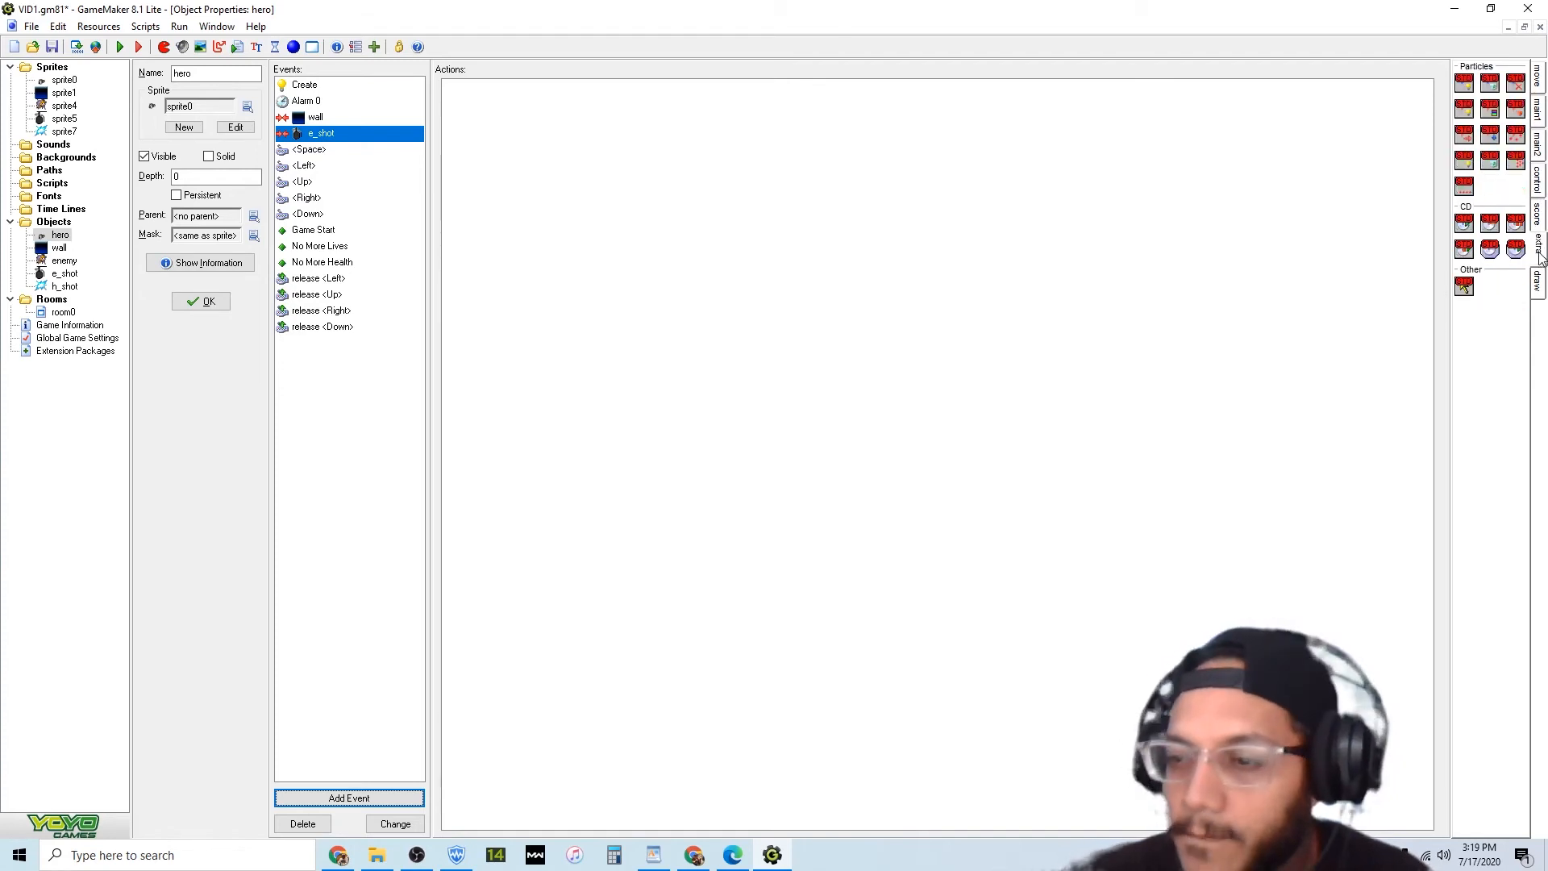
left_click(1537, 226)
left_click_drag(1475, 211, 974, 204)
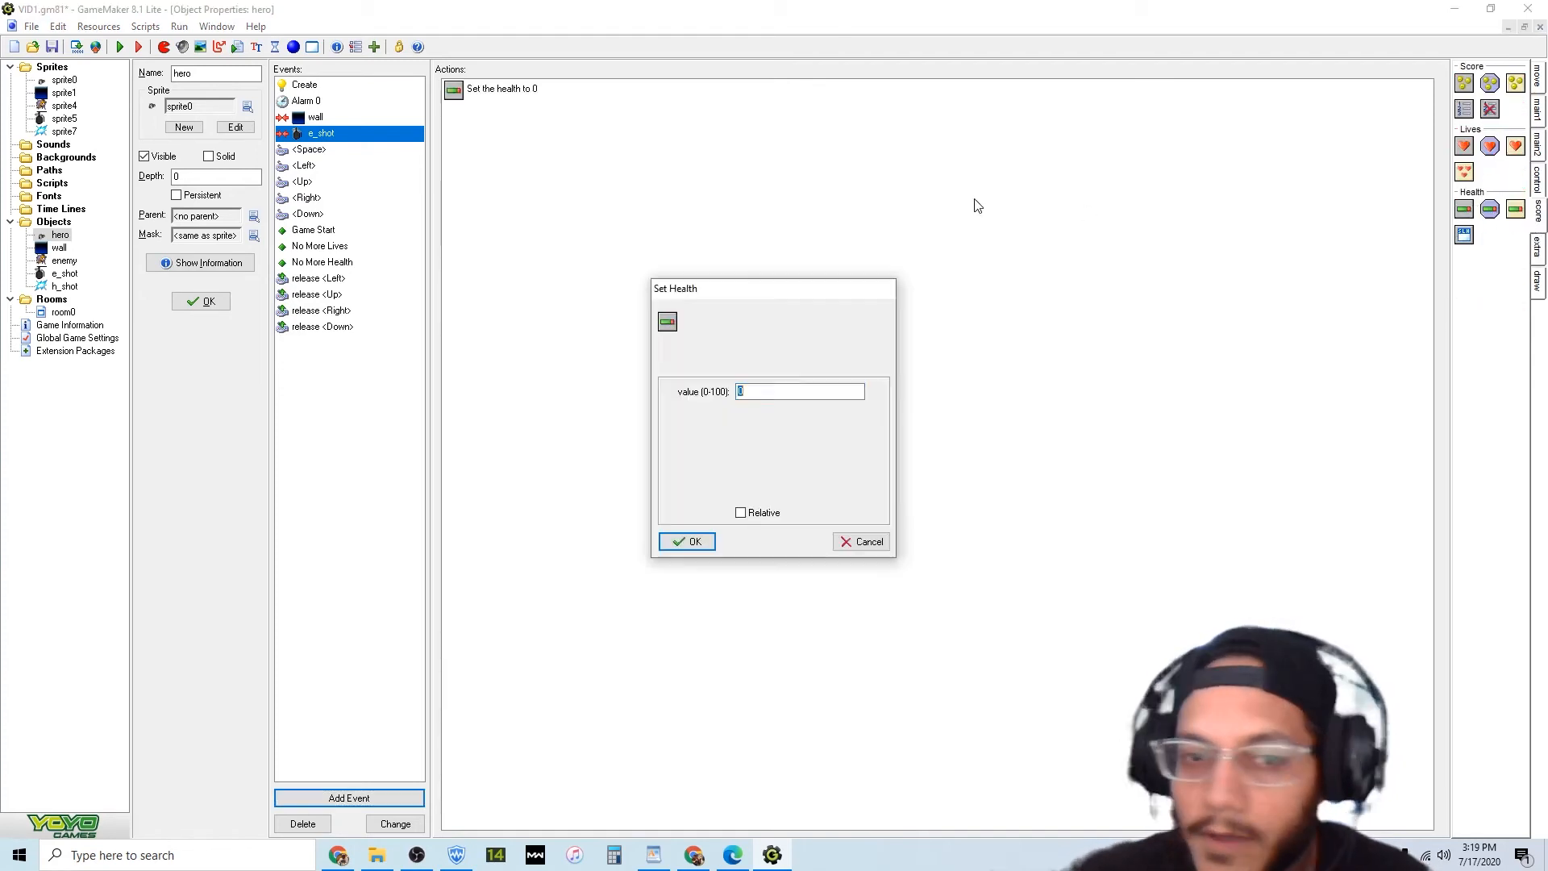
type("-1")
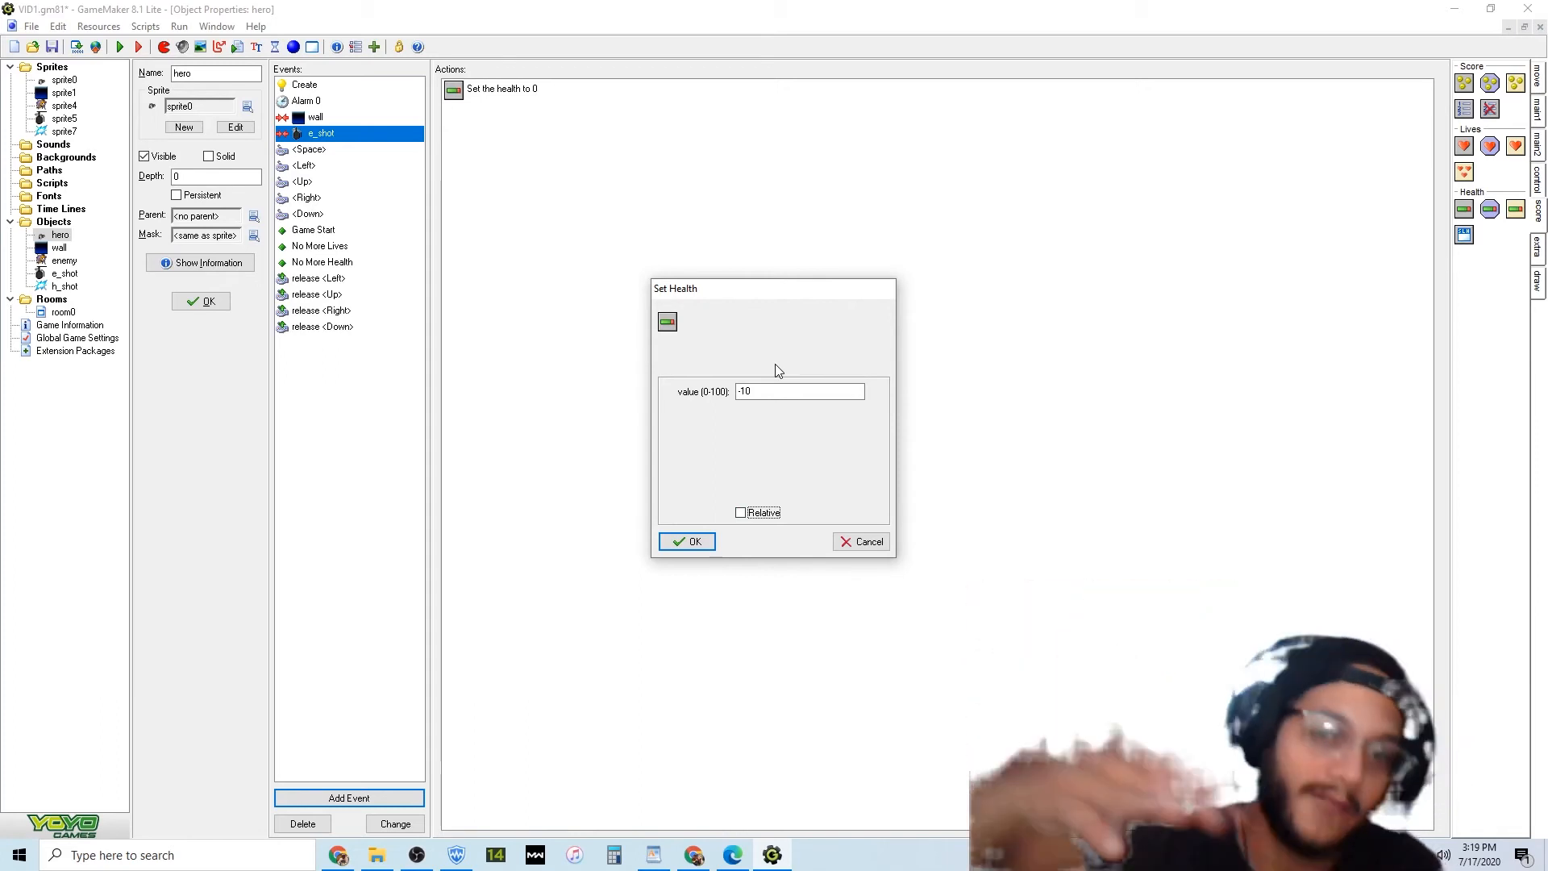
left_click(740, 513)
left_click(690, 542)
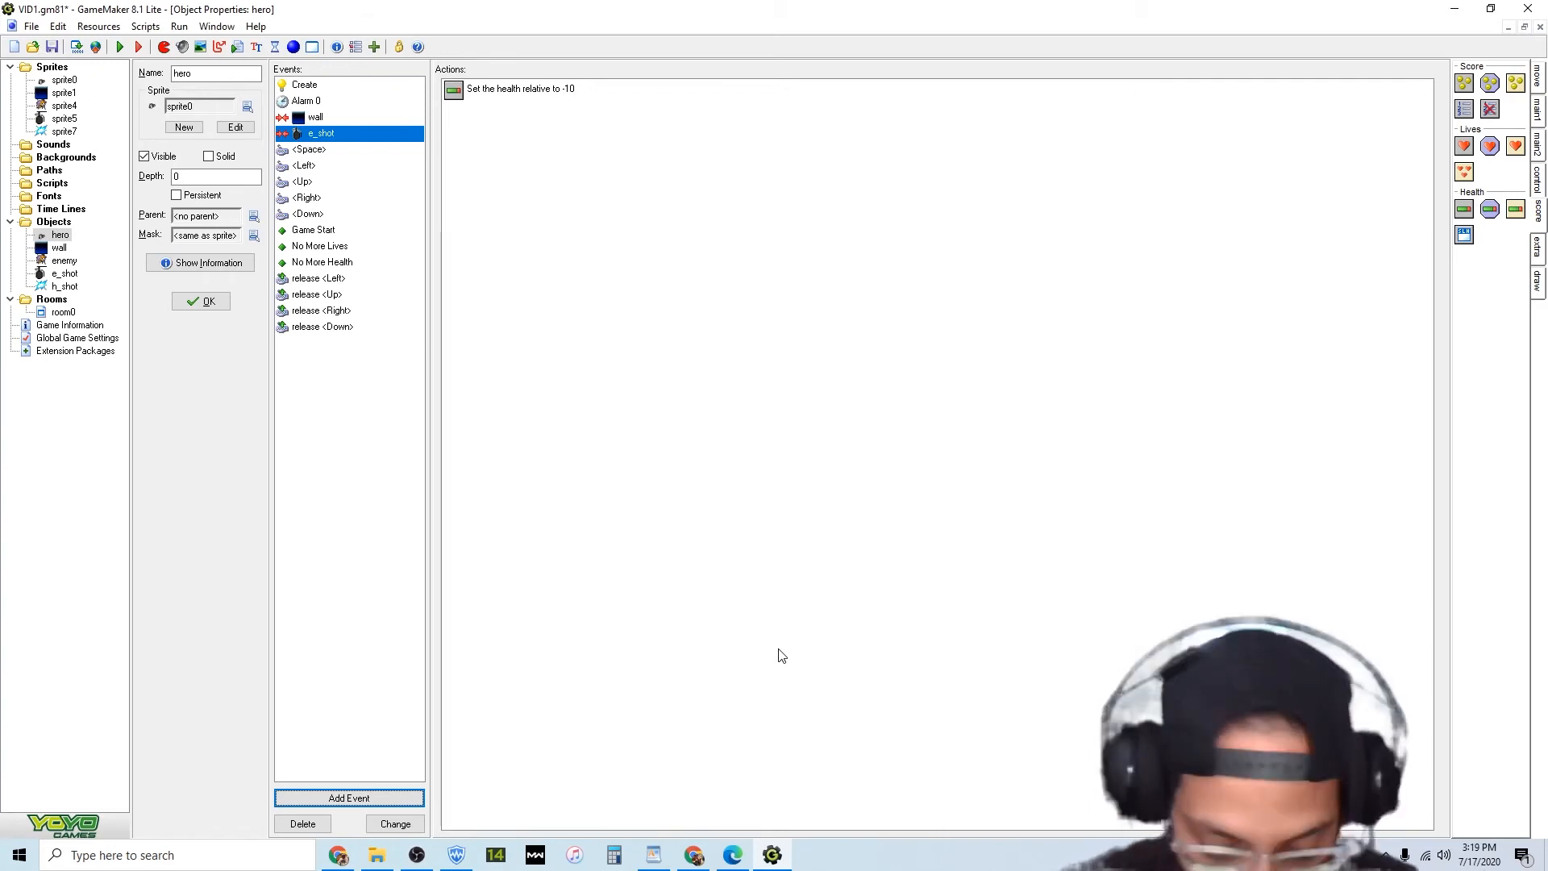
Run the game to test the game-over message and the play-again question, choosing to play again once.
left_click(120, 46)
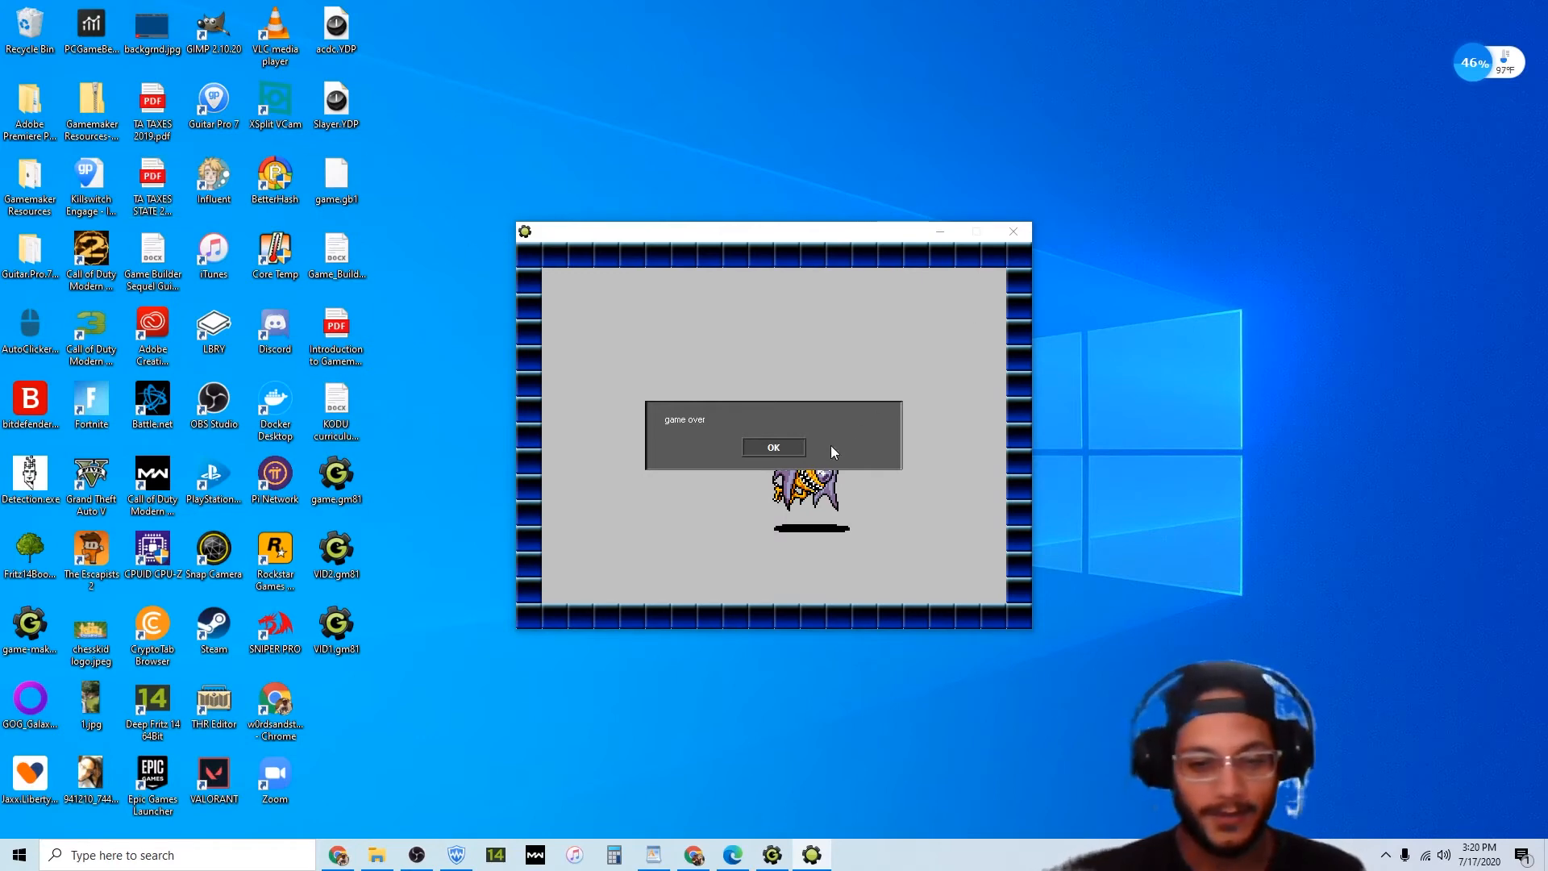
left_click(768, 449)
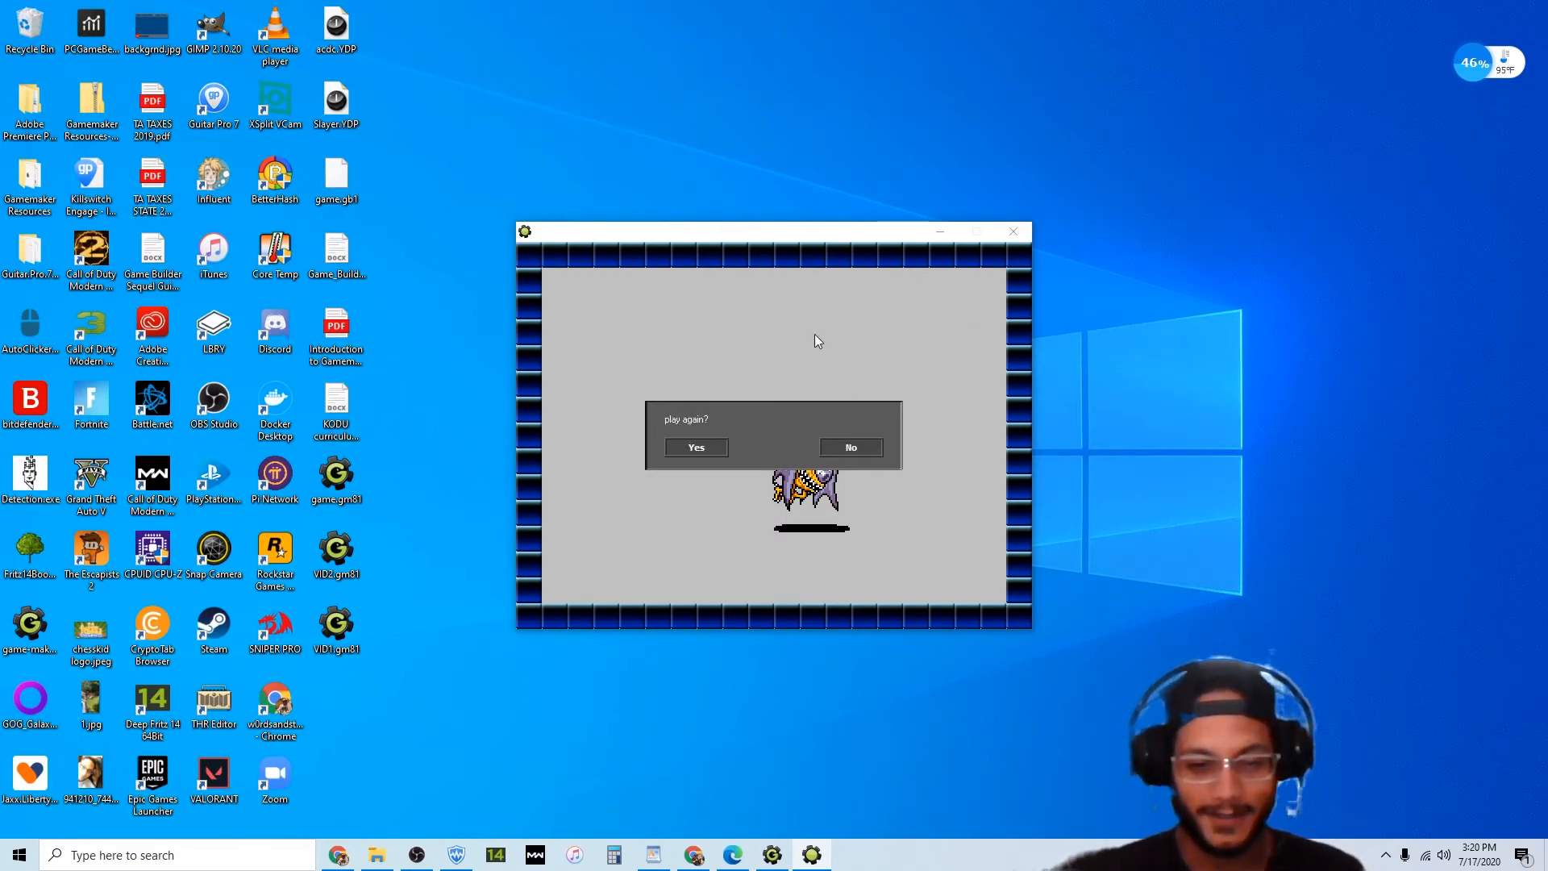
left_click(698, 448)
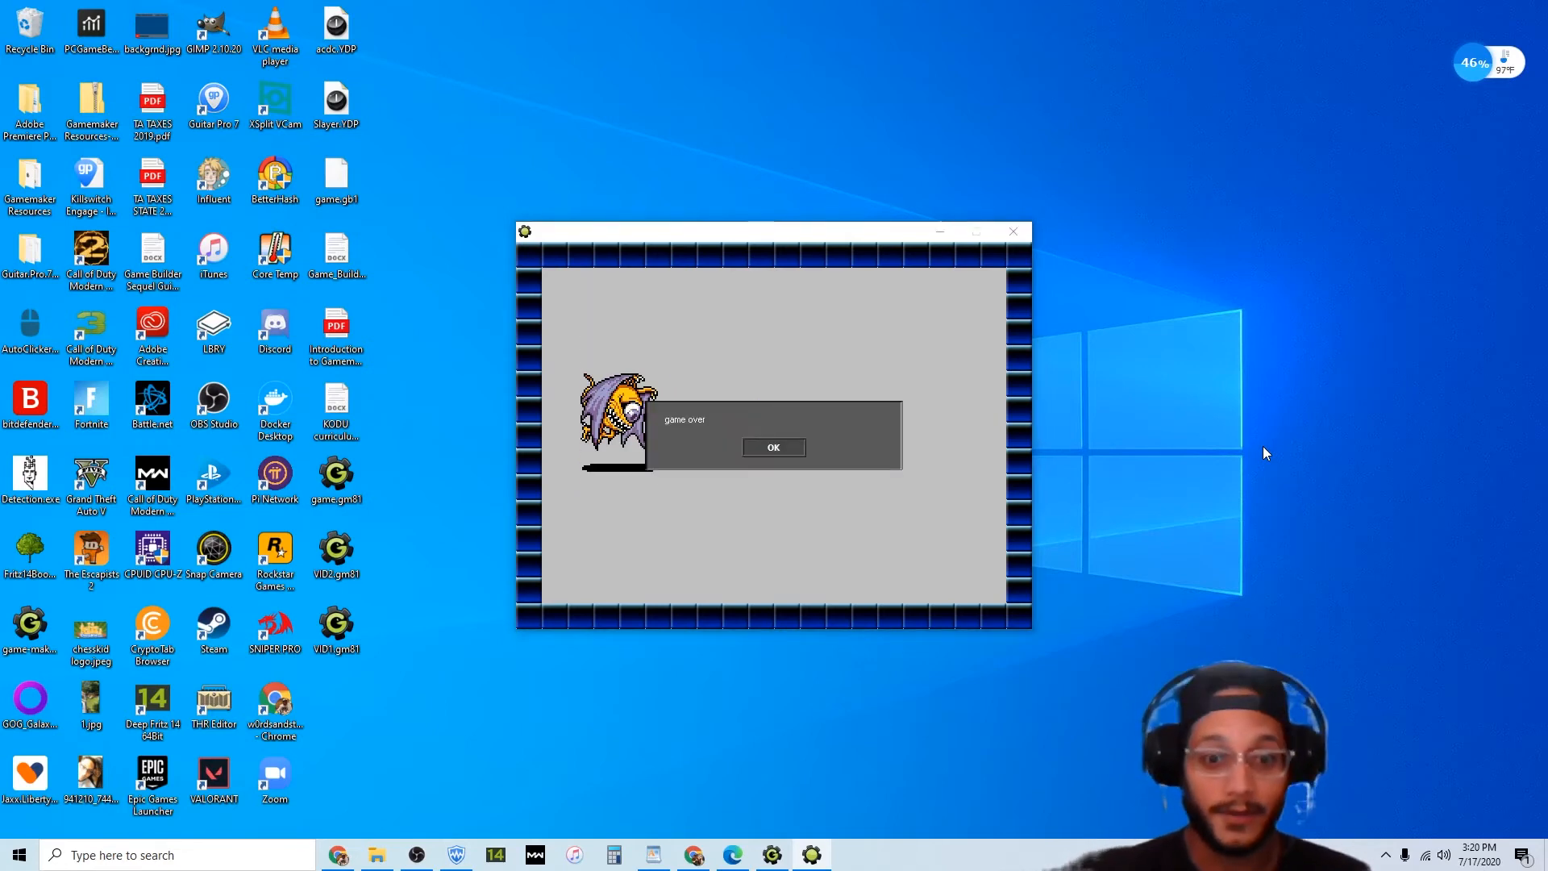
left_click(766, 447)
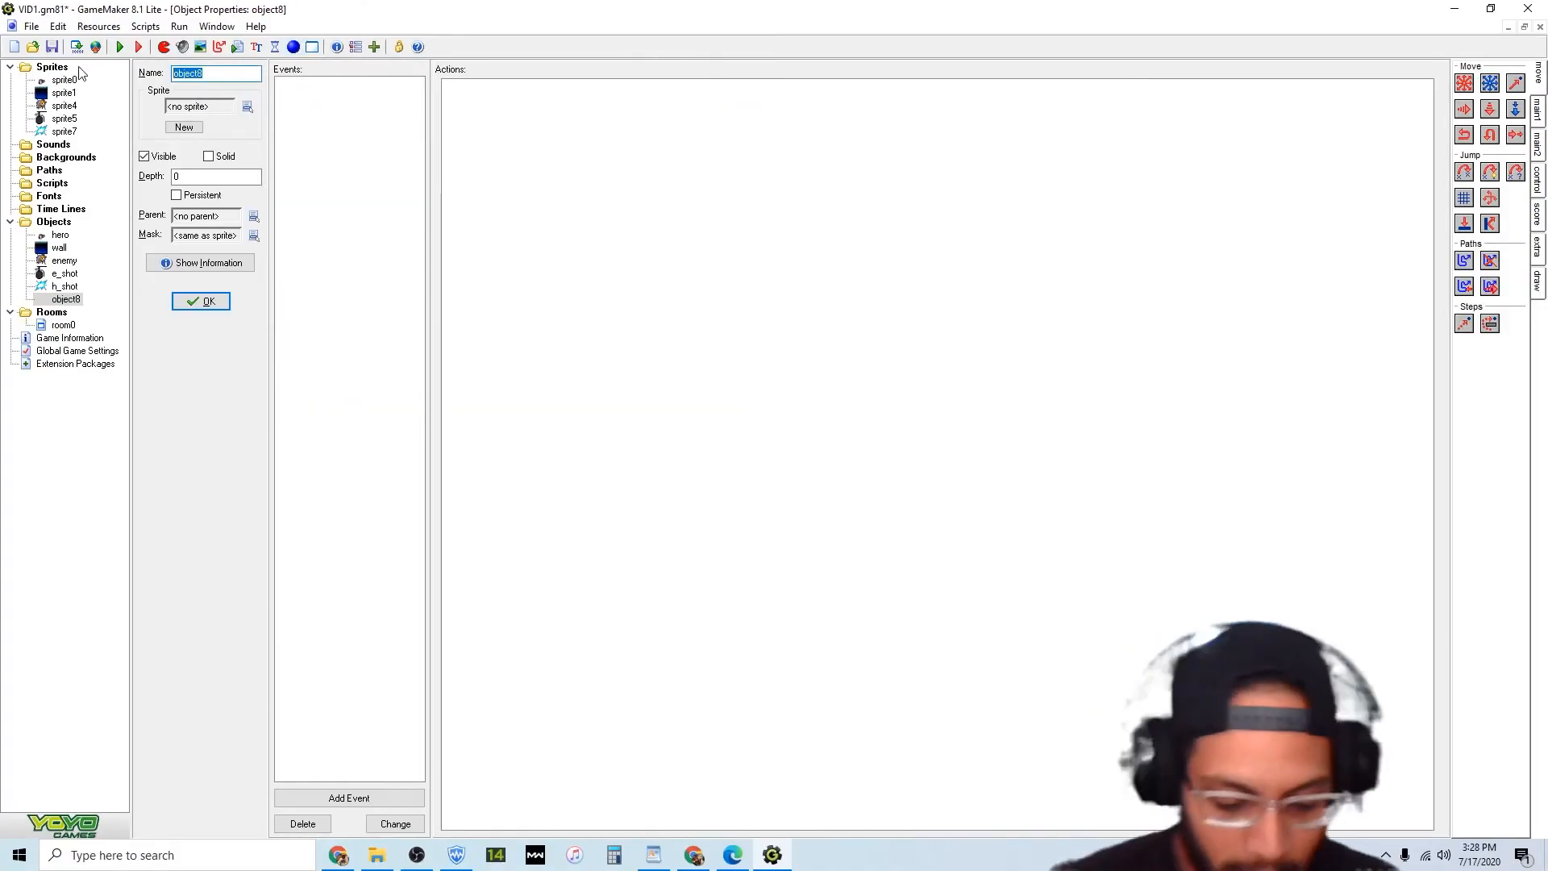
Name the new object portal and create a new sprite for it.
type("portal")
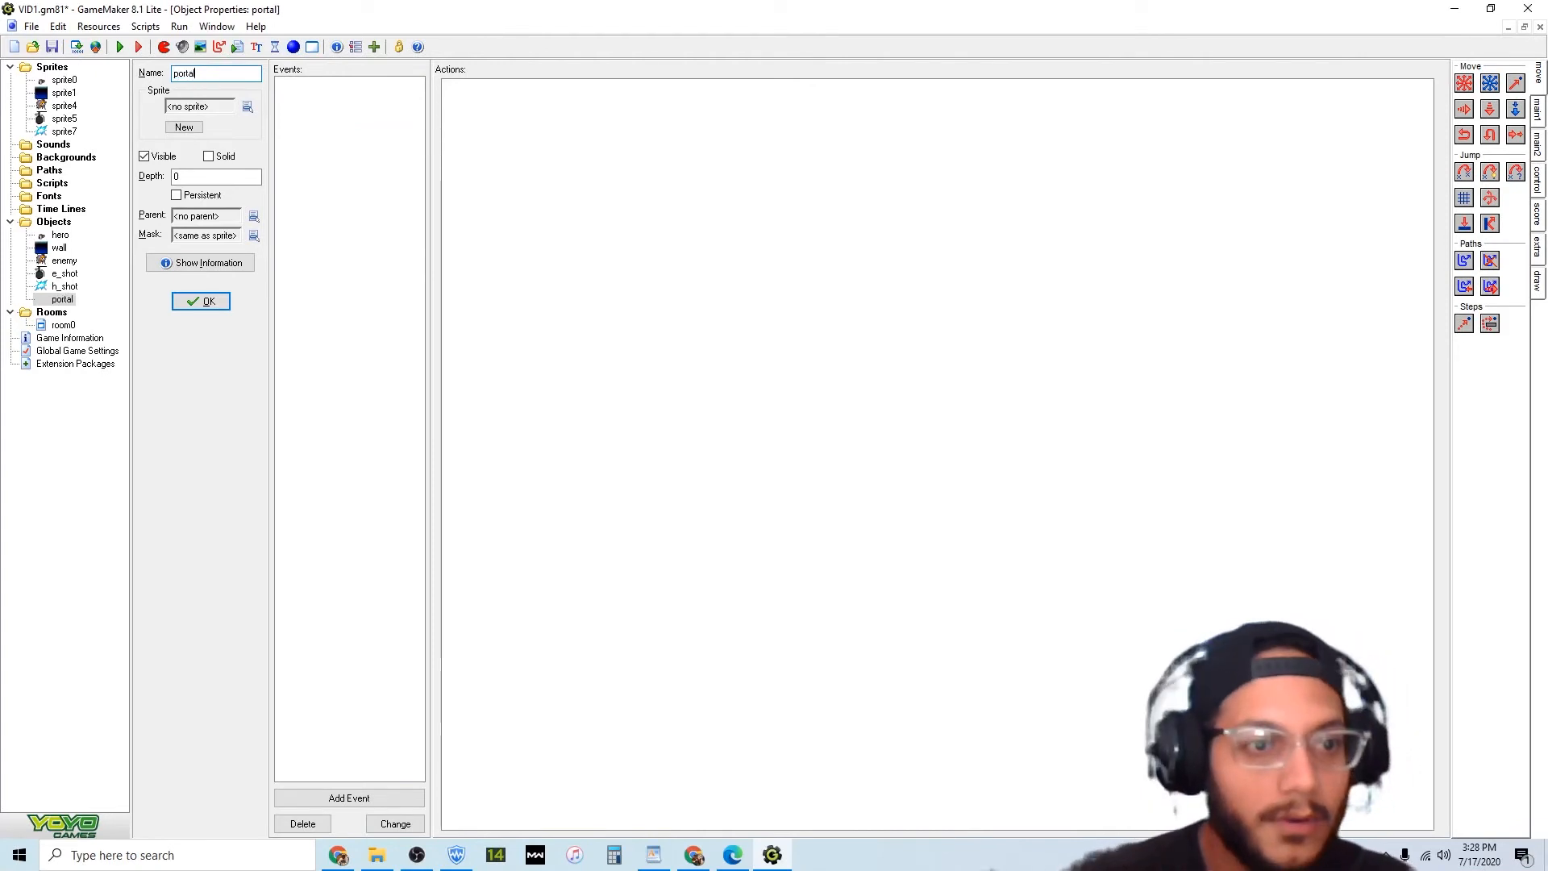
left_click(184, 126)
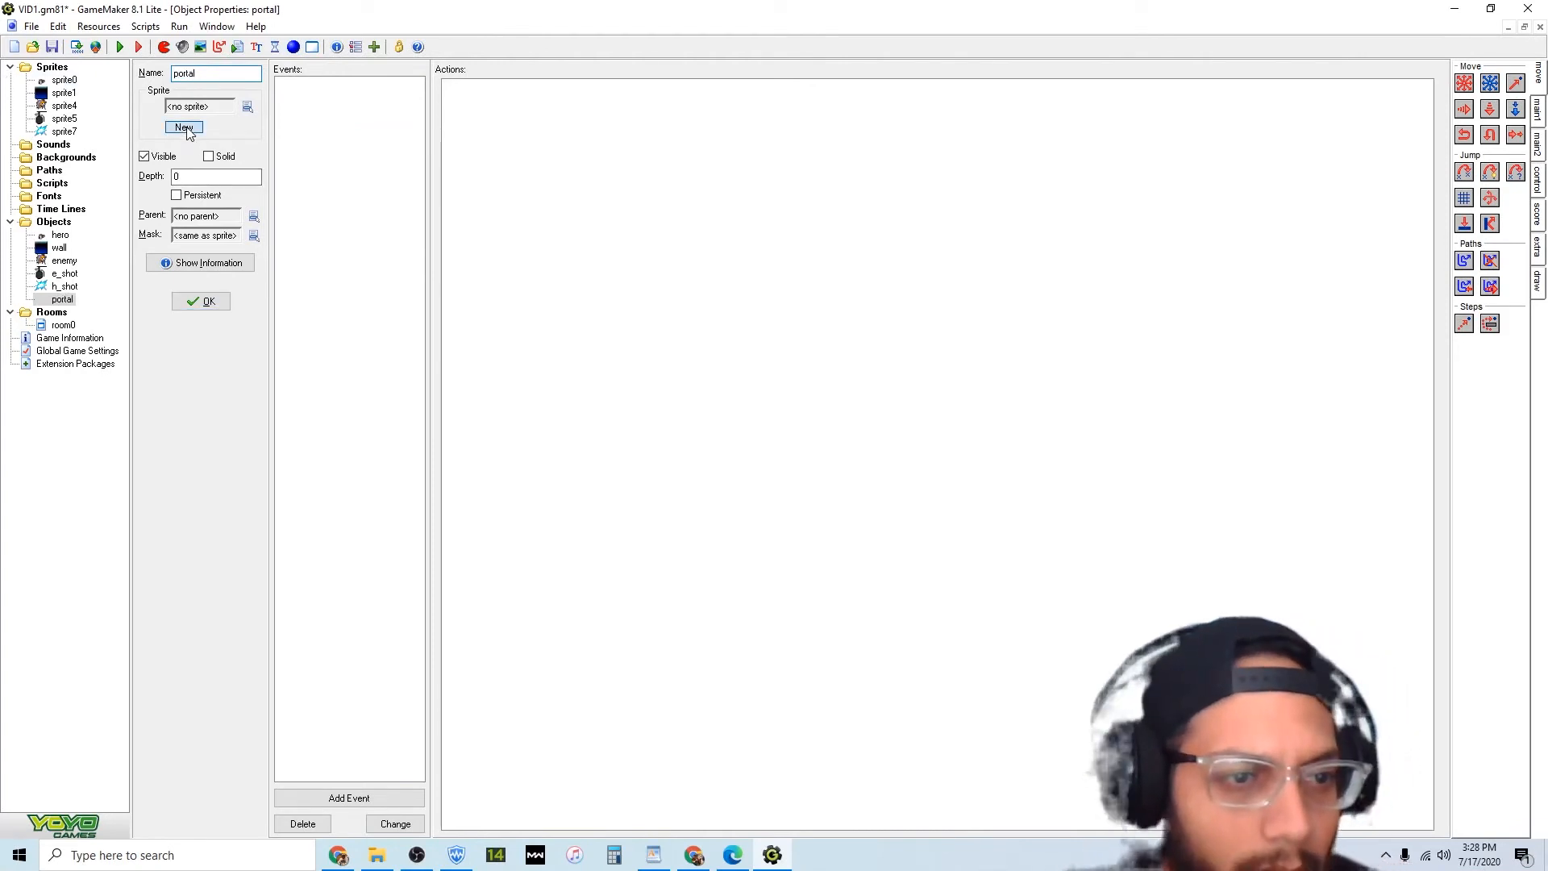
Load Atomos.gif from the items _ scenery folder into the portal's sprite and center its origin.
left_click(199, 102)
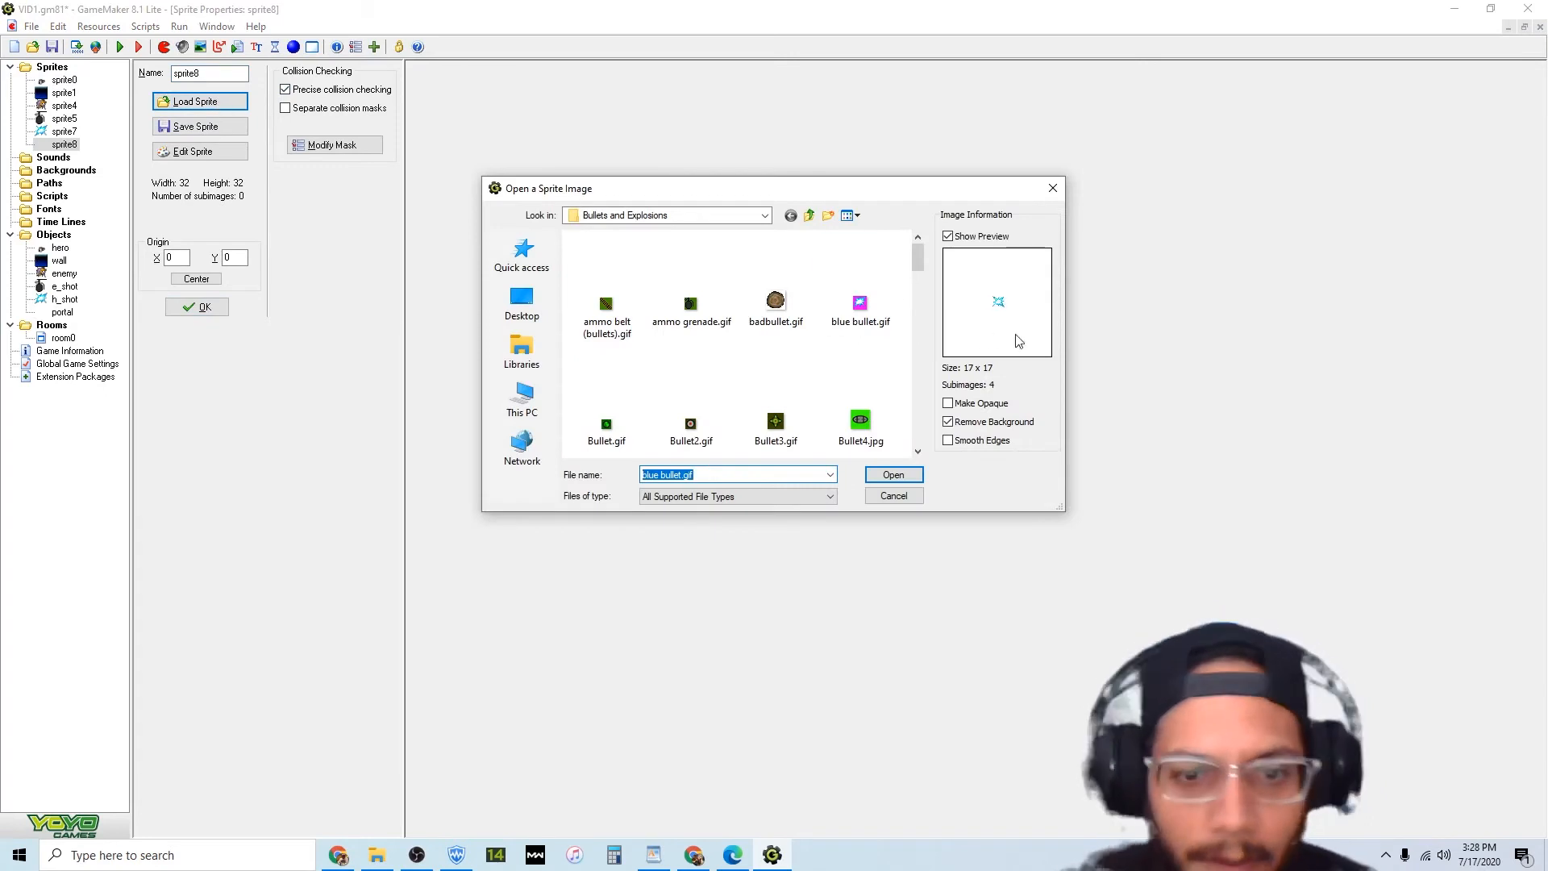
left_click(808, 215)
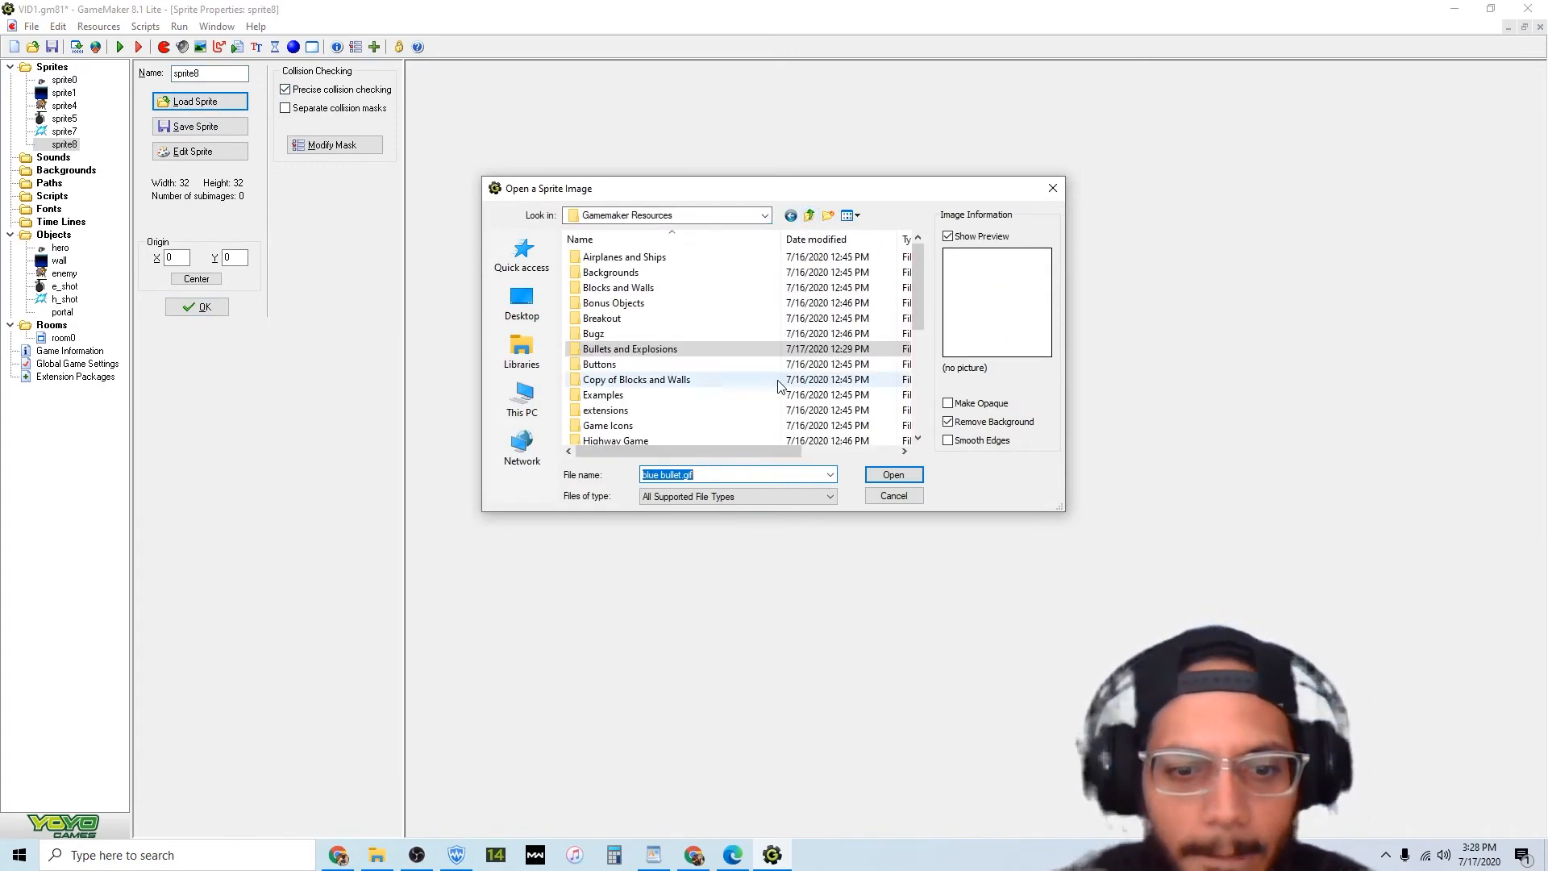
scroll(778, 386, "down", 2)
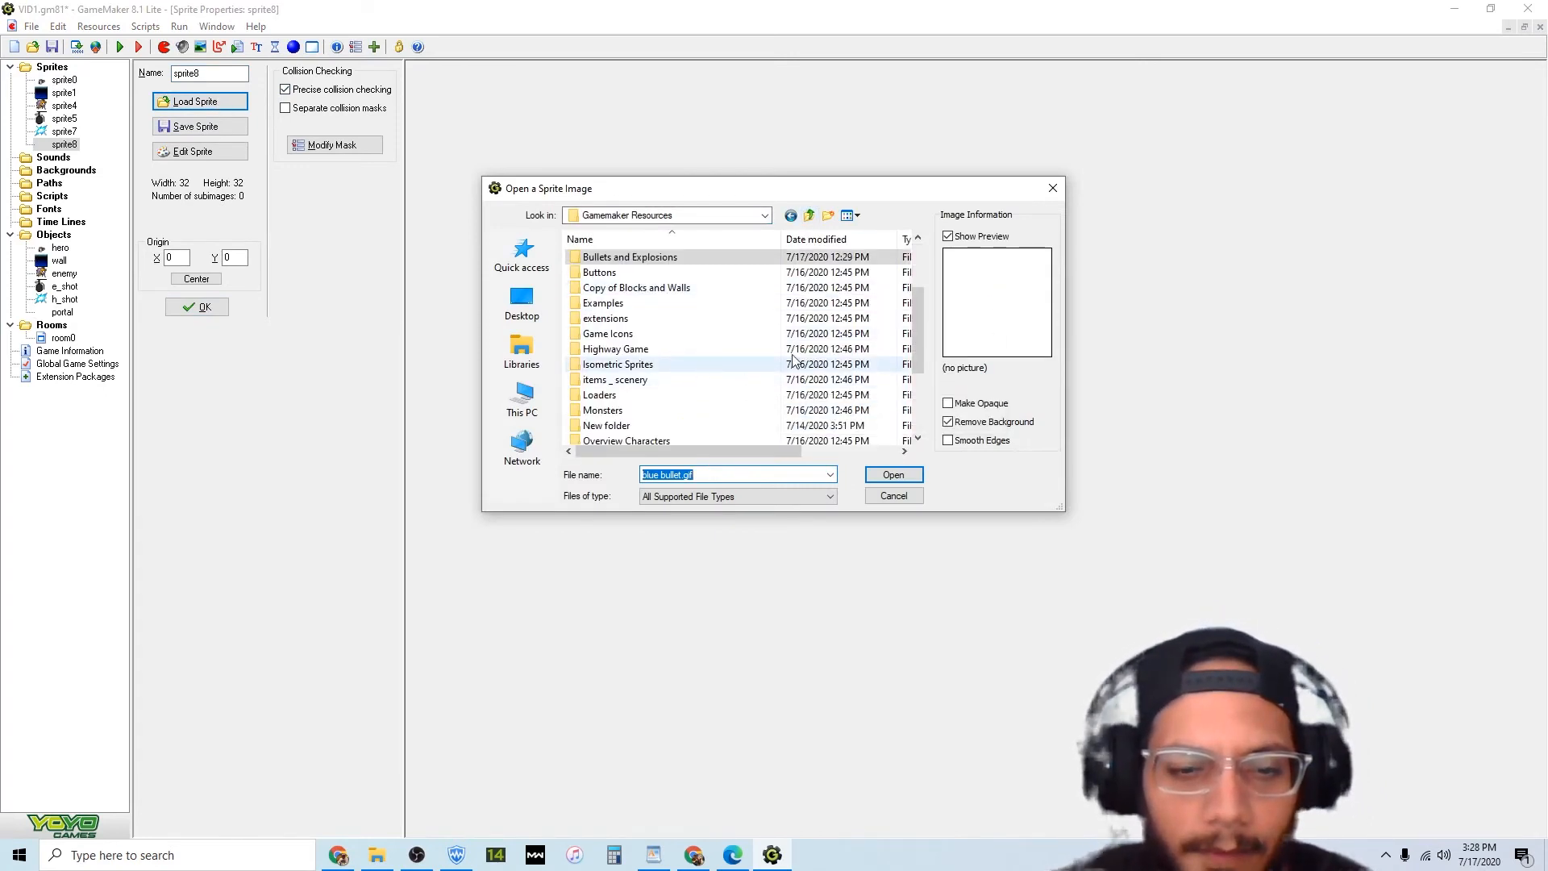
left_click_drag(913, 323, 912, 364)
double_click(668, 306)
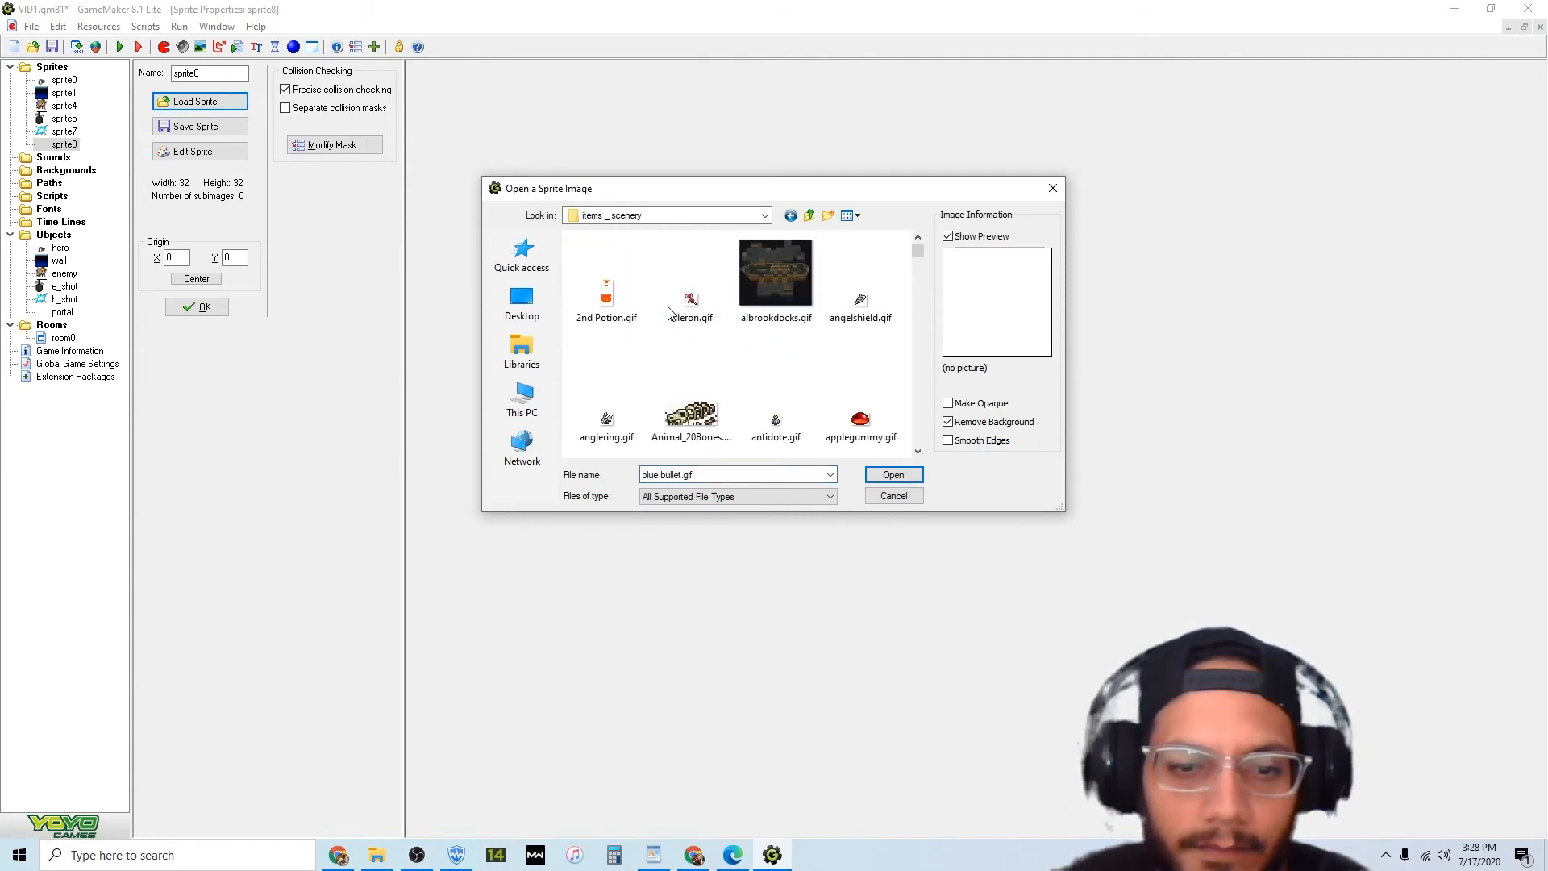
left_click_drag(918, 261, 915, 253)
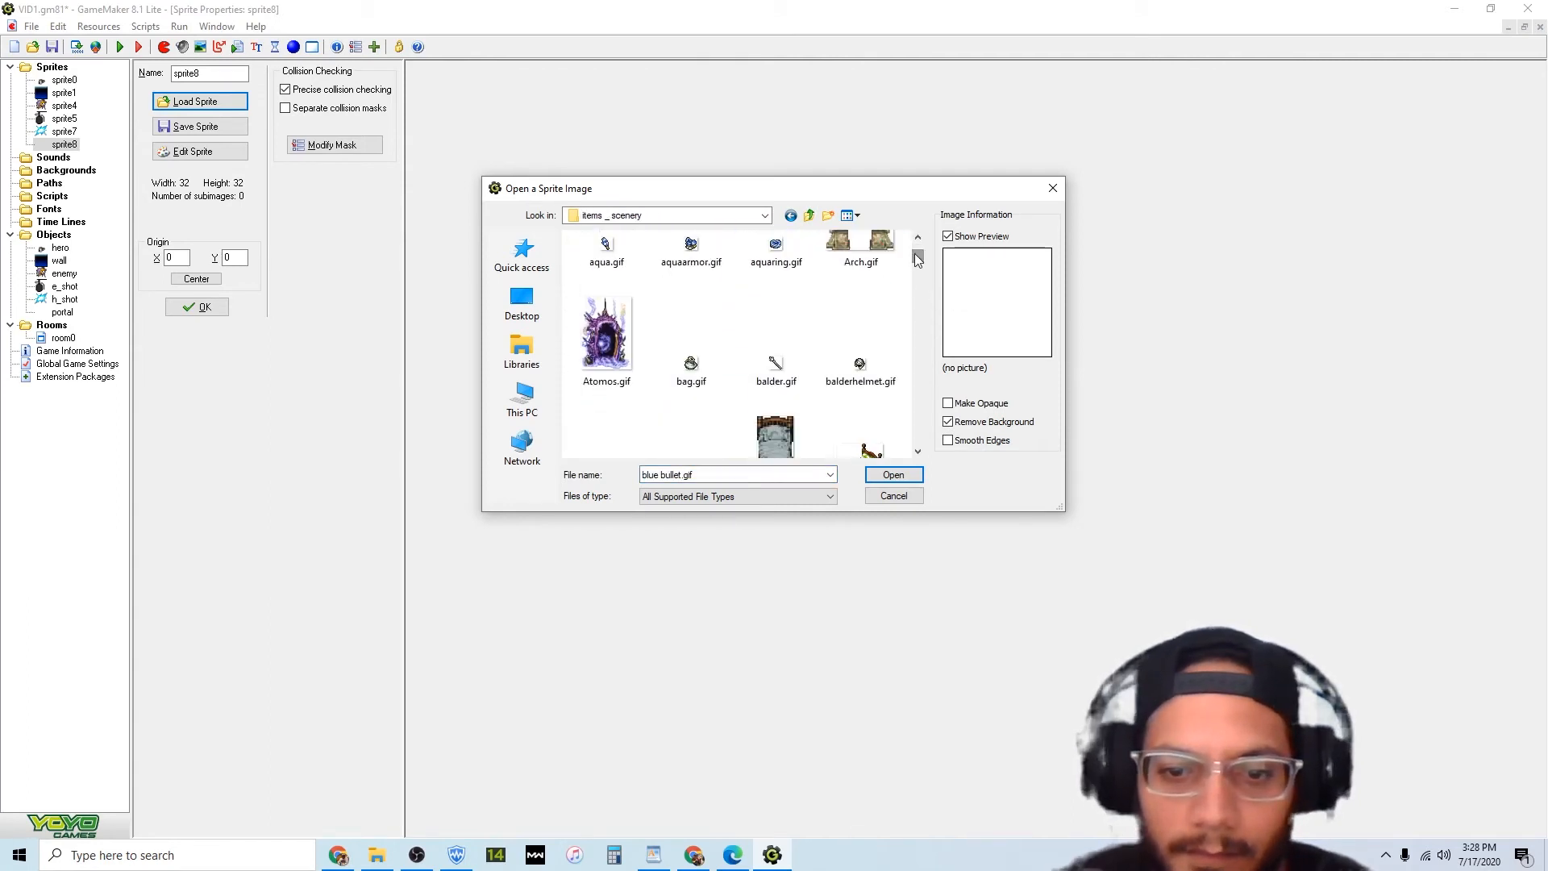
double_click(613, 345)
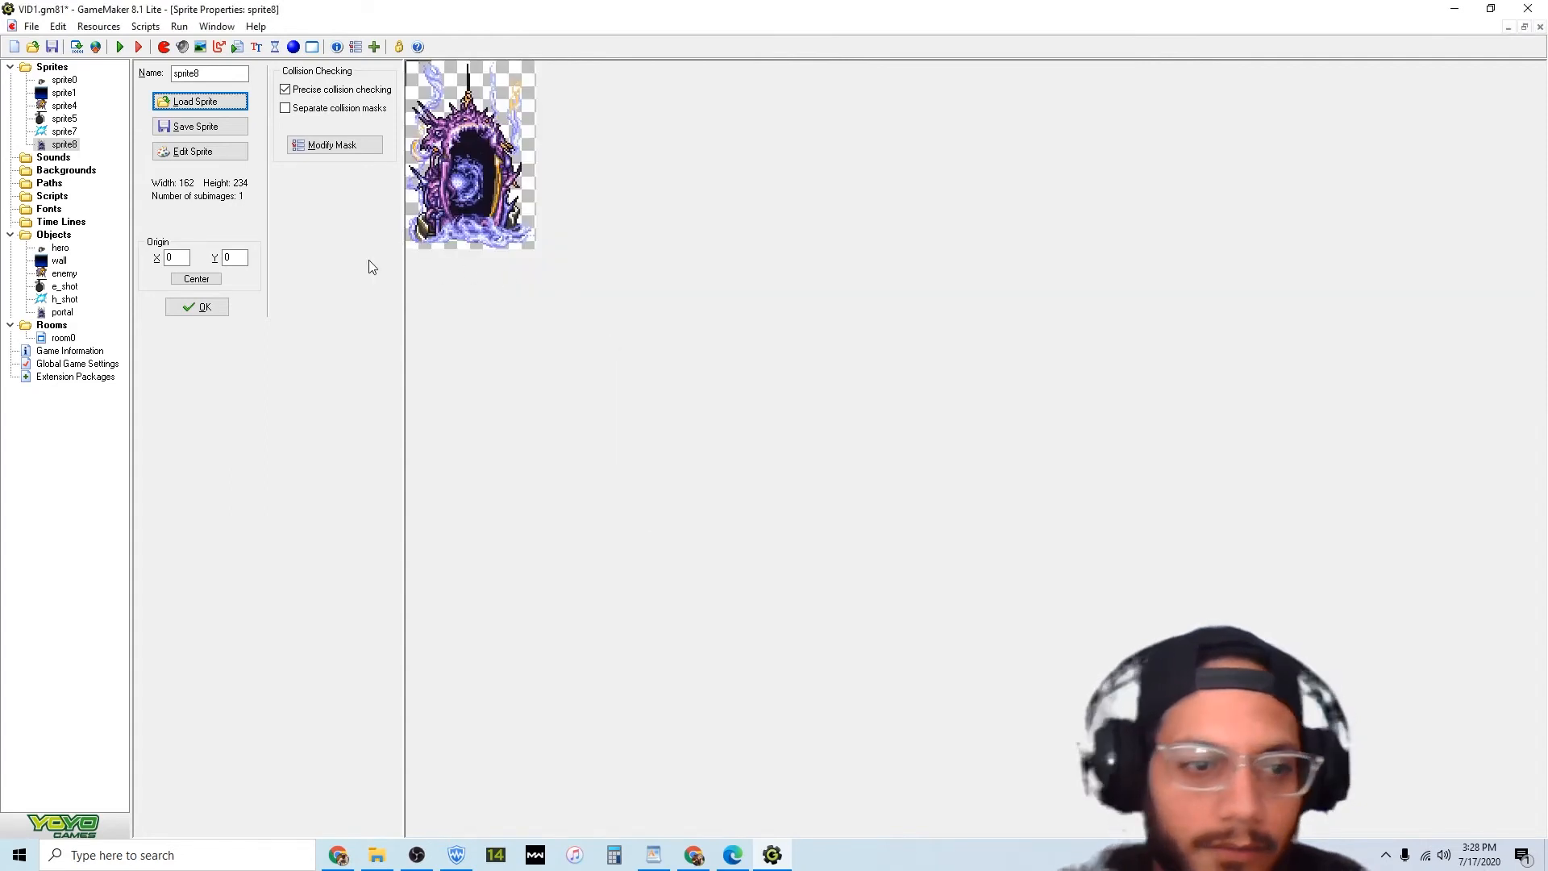
left_click(196, 278)
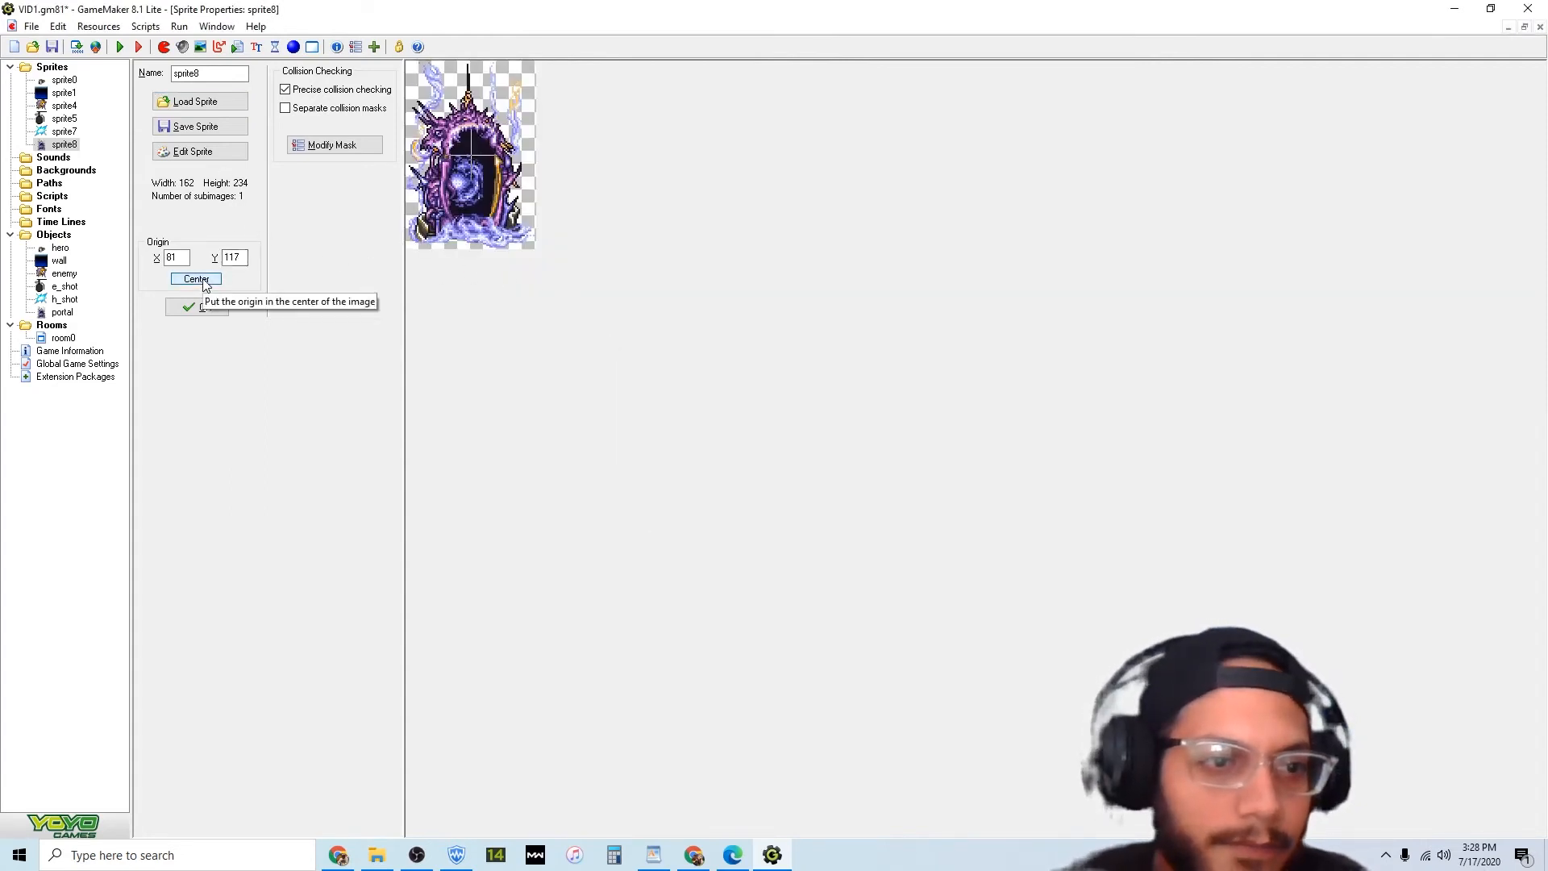
left_click(202, 310)
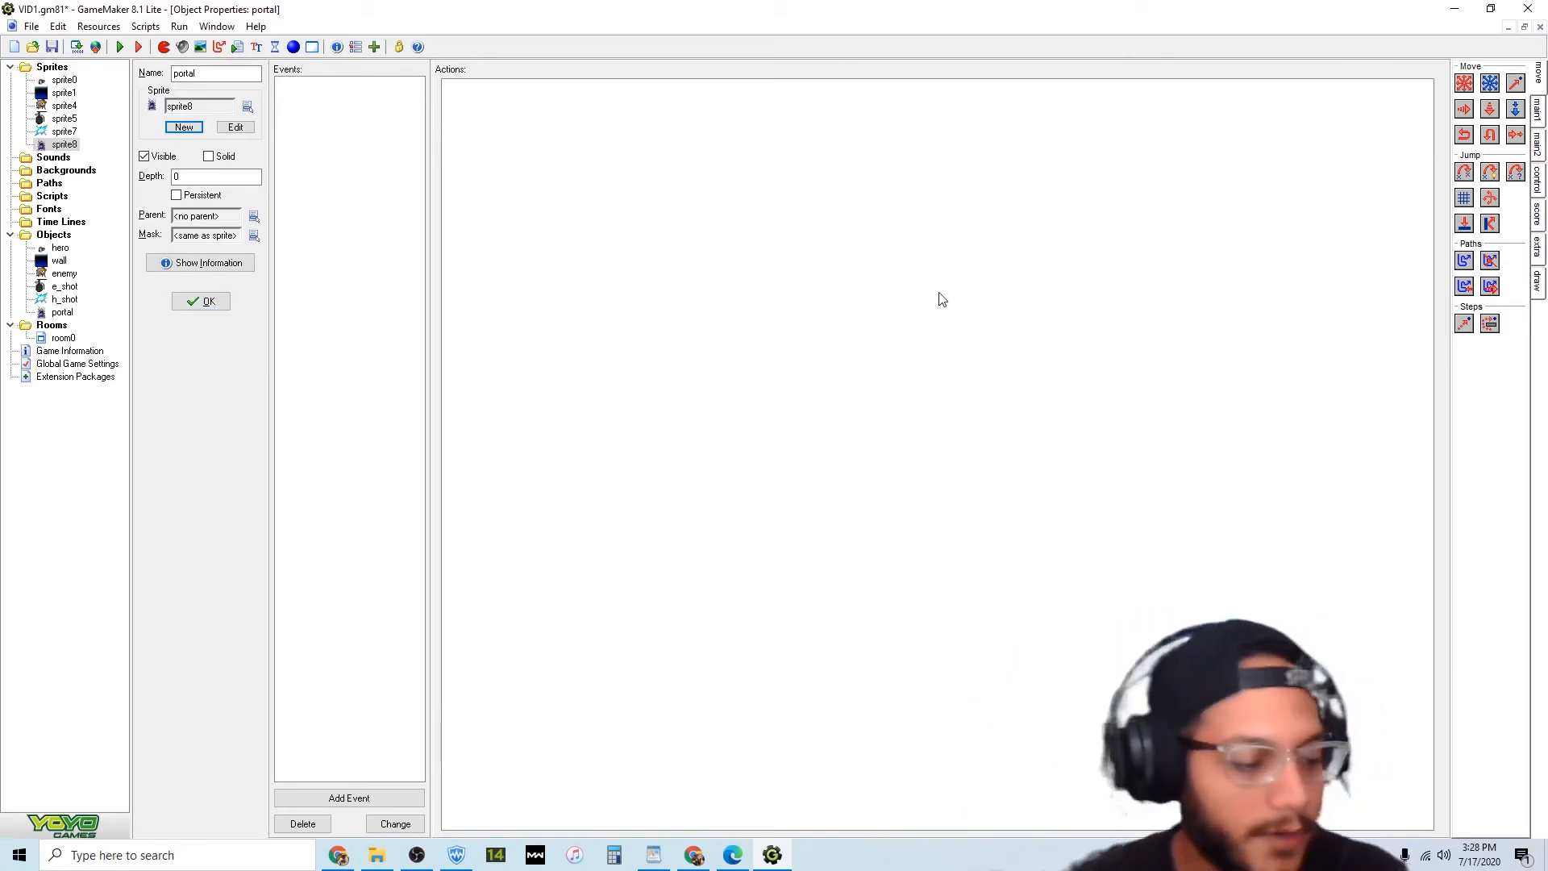
Add a Test Instance Count action to the enemy's h_shot collision event, checking for fewer than 1 enemy.
double_click(60, 276)
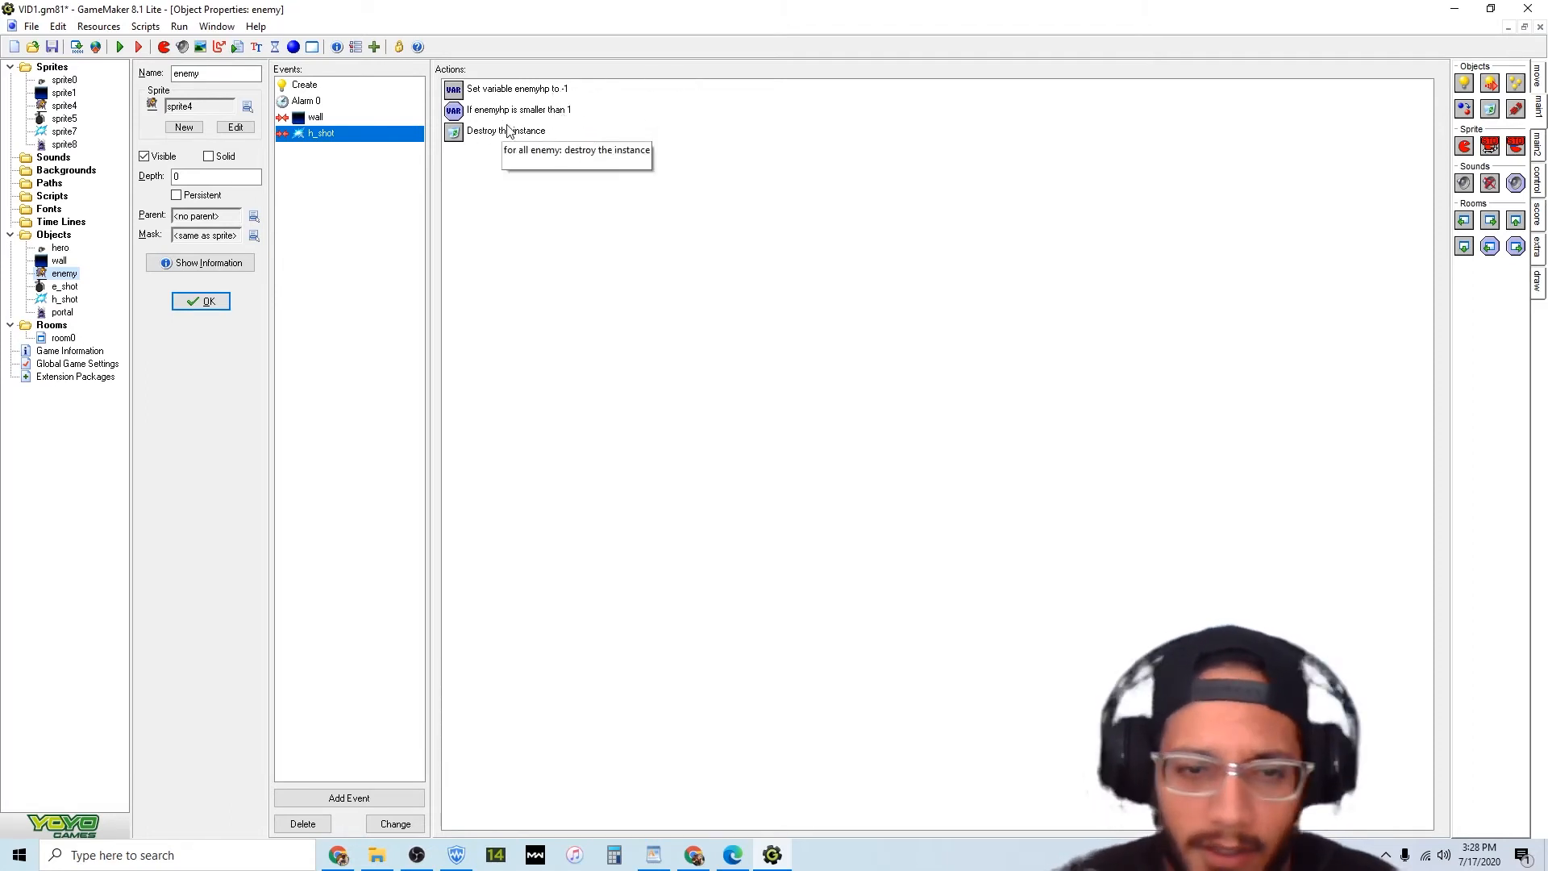
left_click(1539, 150)
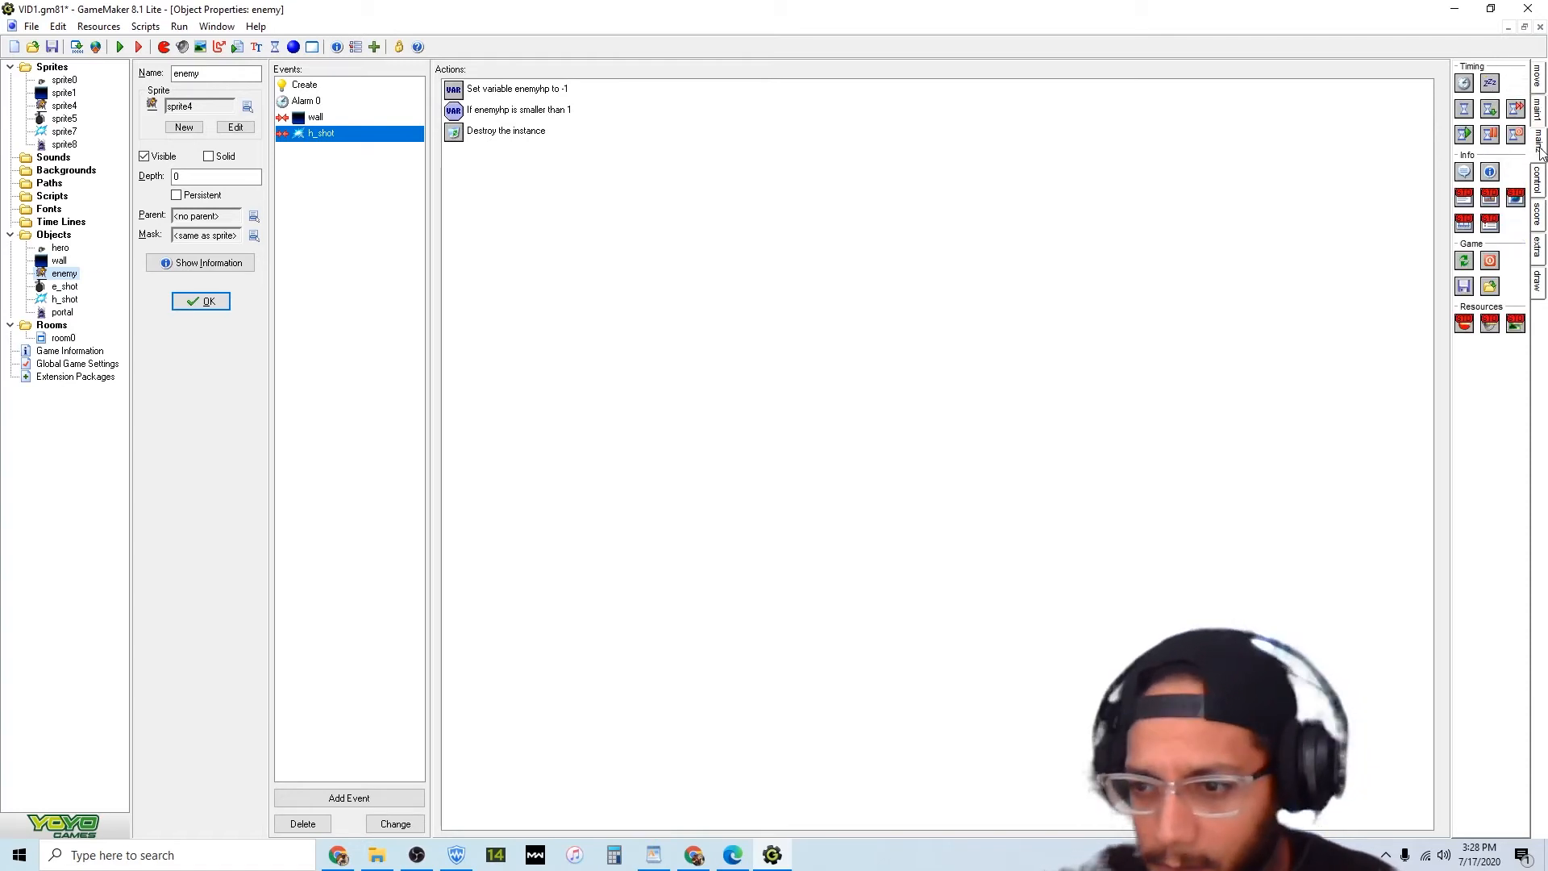
left_click(1539, 185)
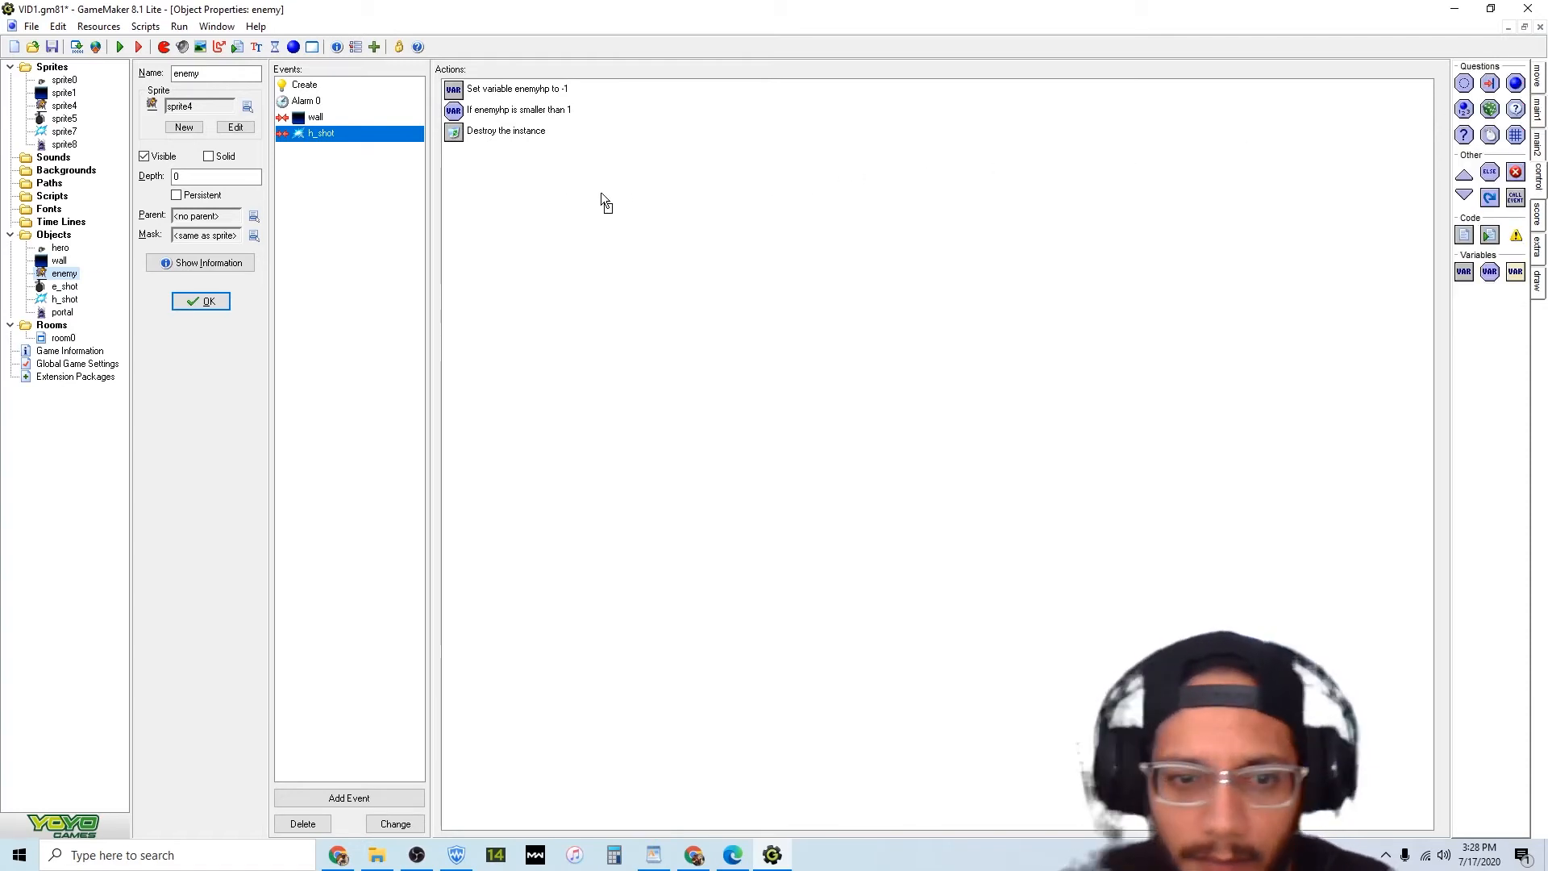
left_click_drag(601, 194, 558, 198)
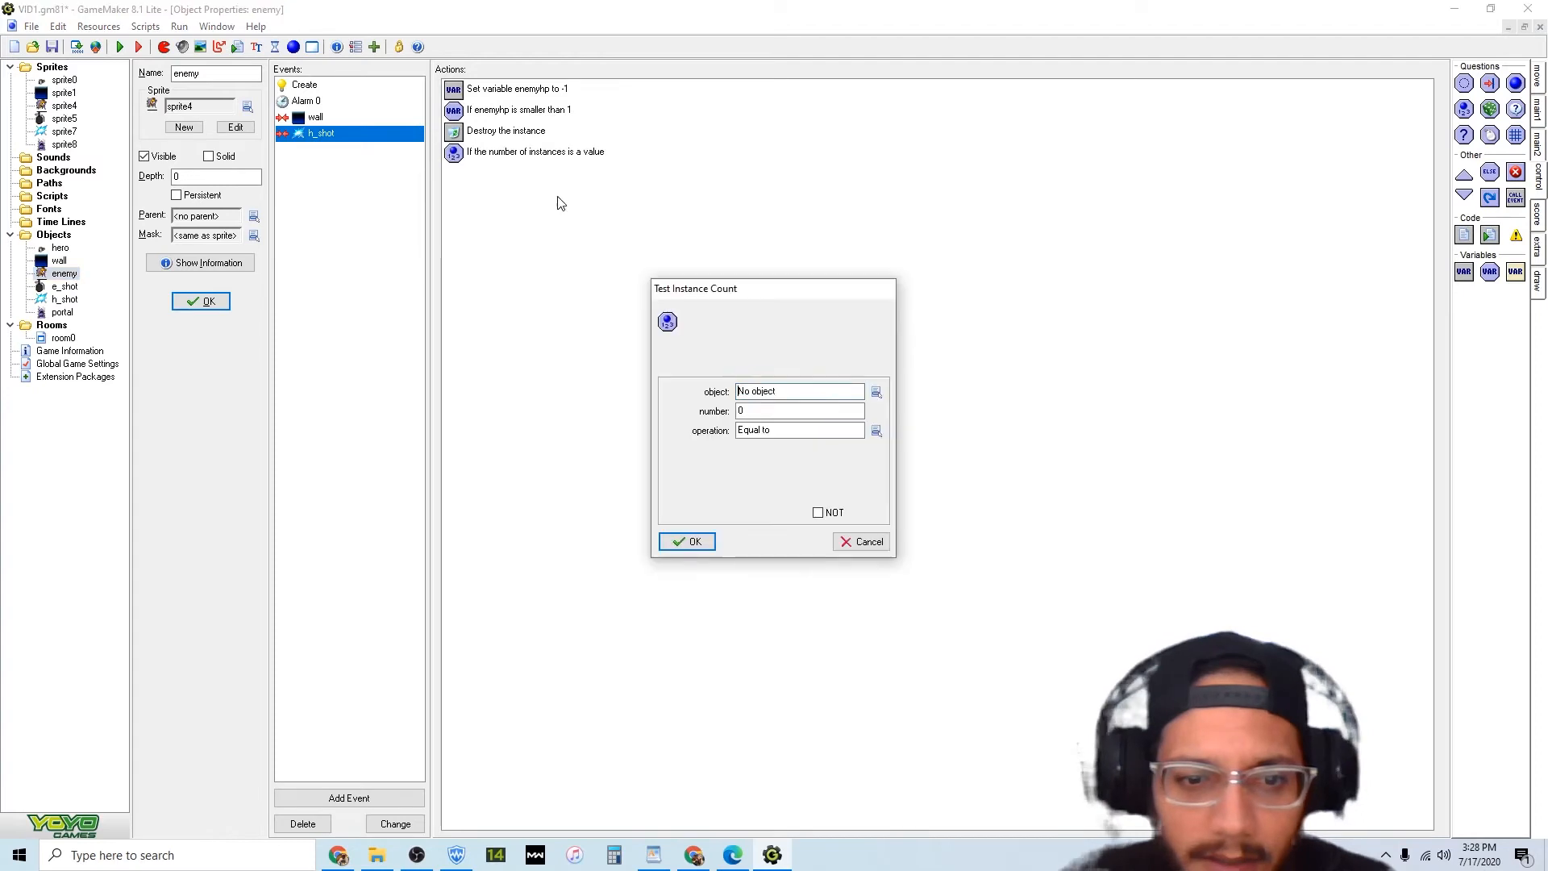
left_click(877, 392)
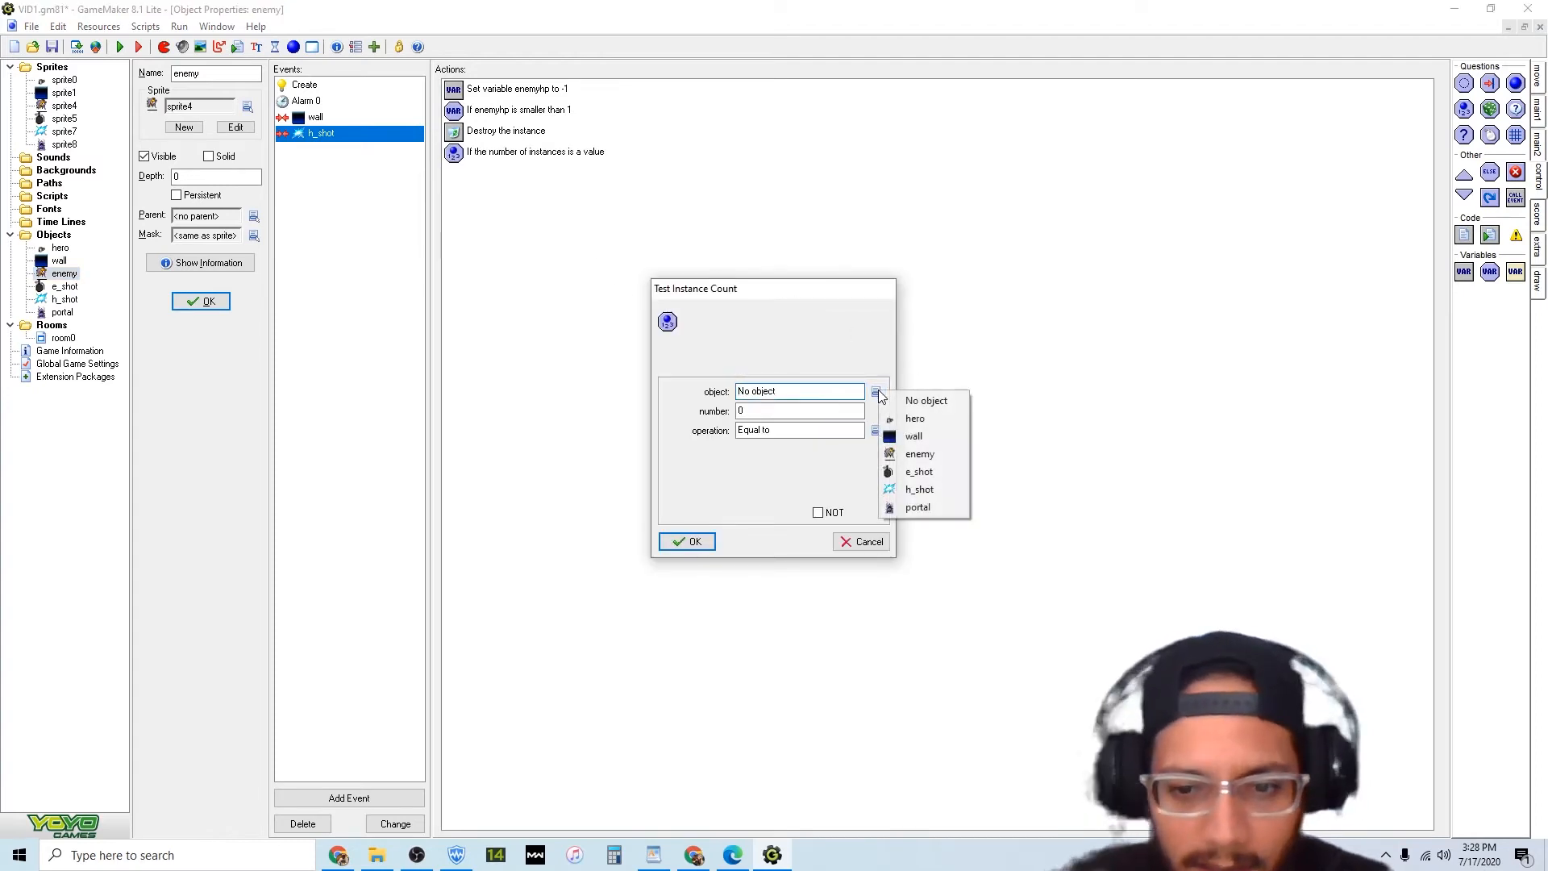
left_click(927, 455)
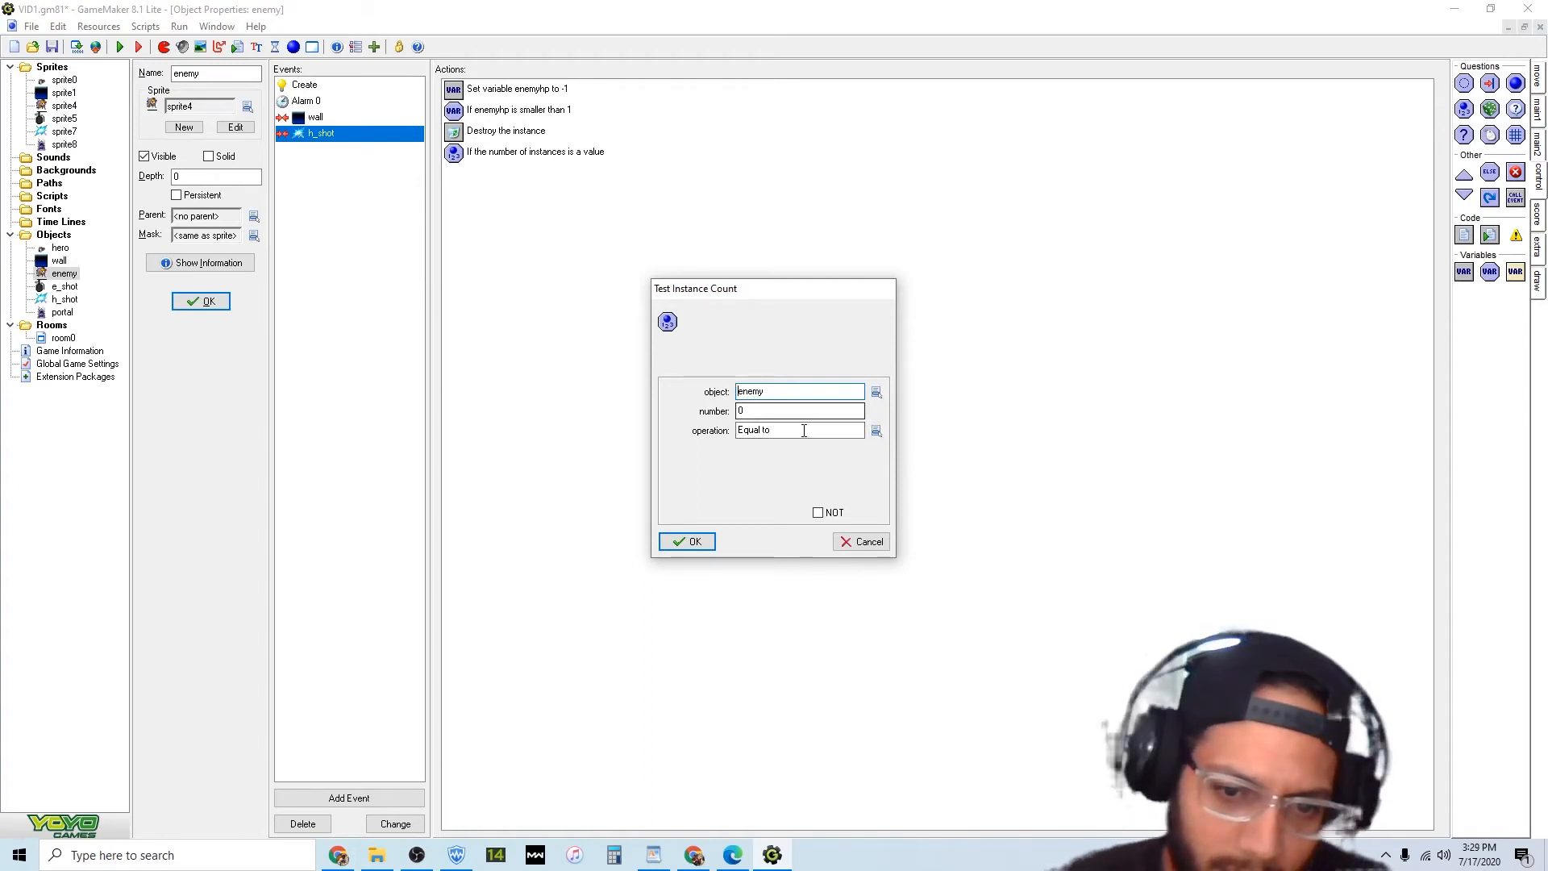
left_click(877, 432)
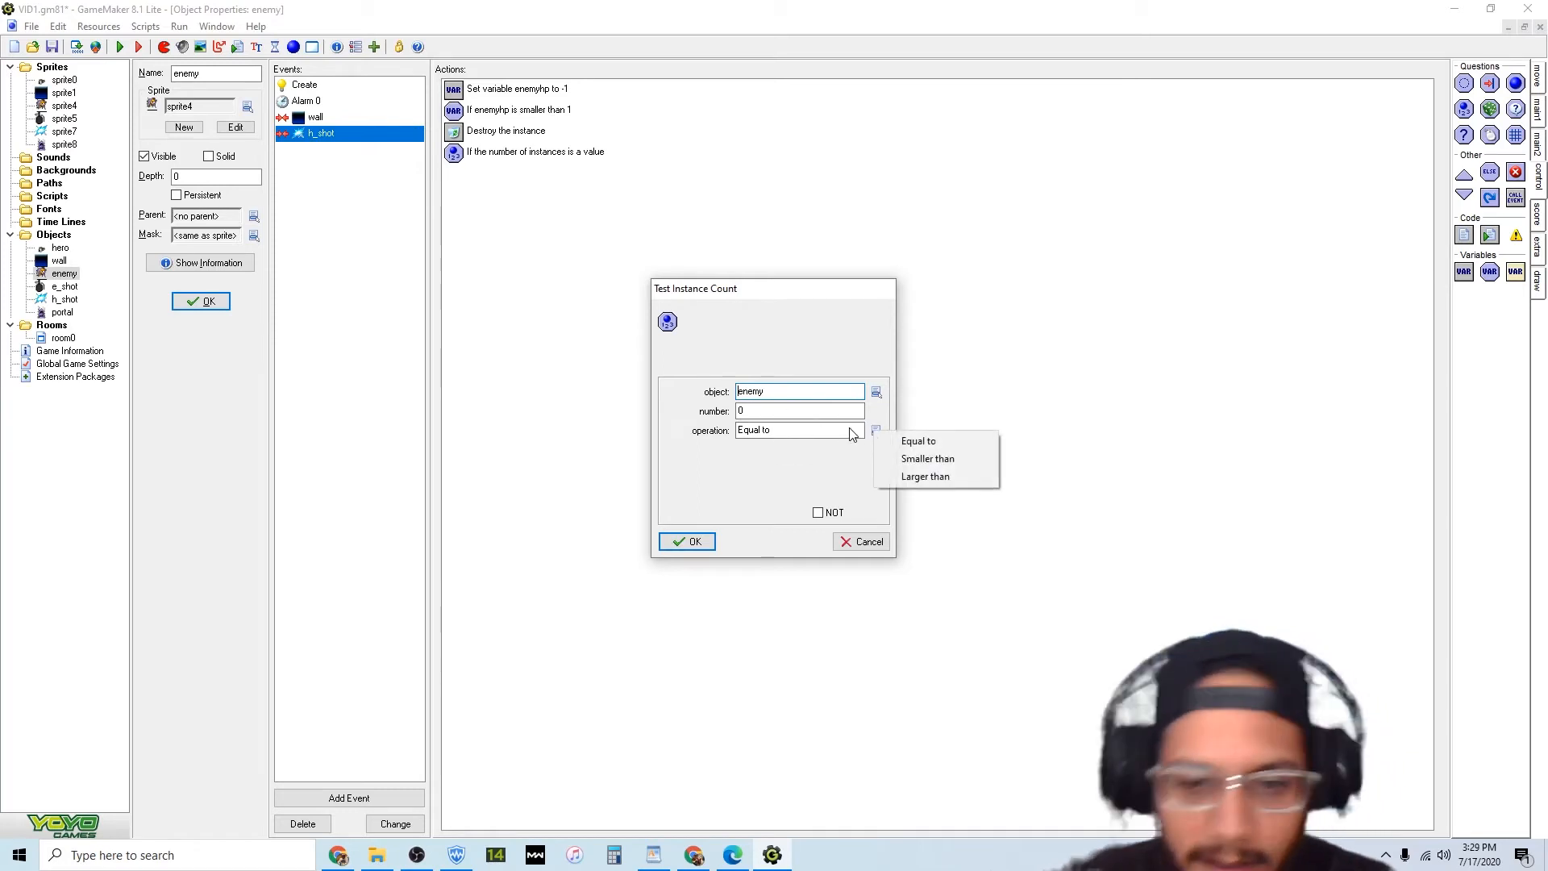
left_click(912, 460)
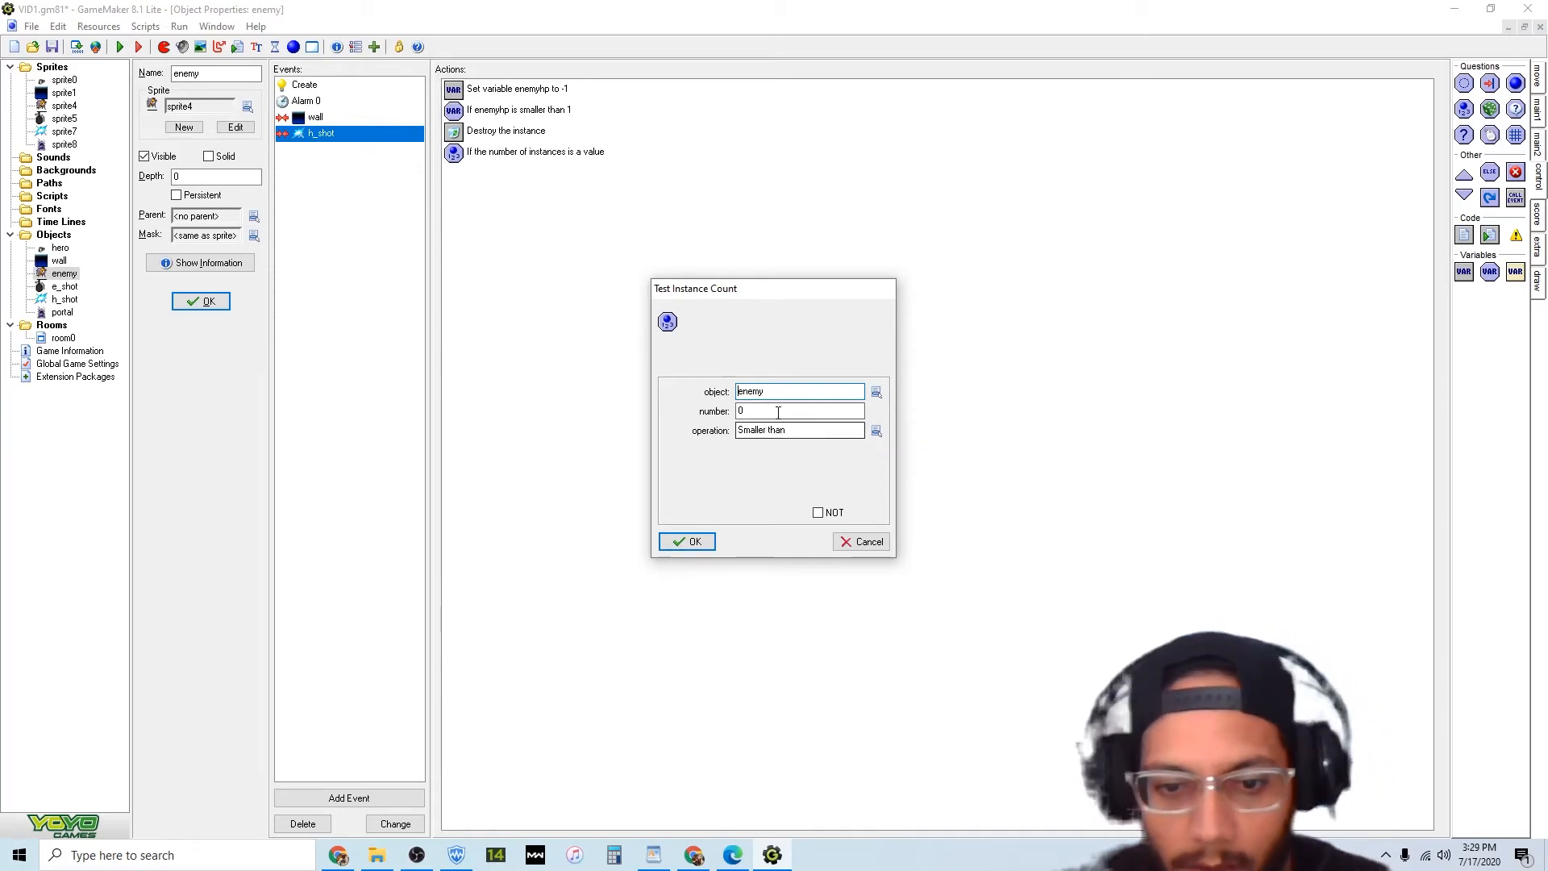
key("Tab")
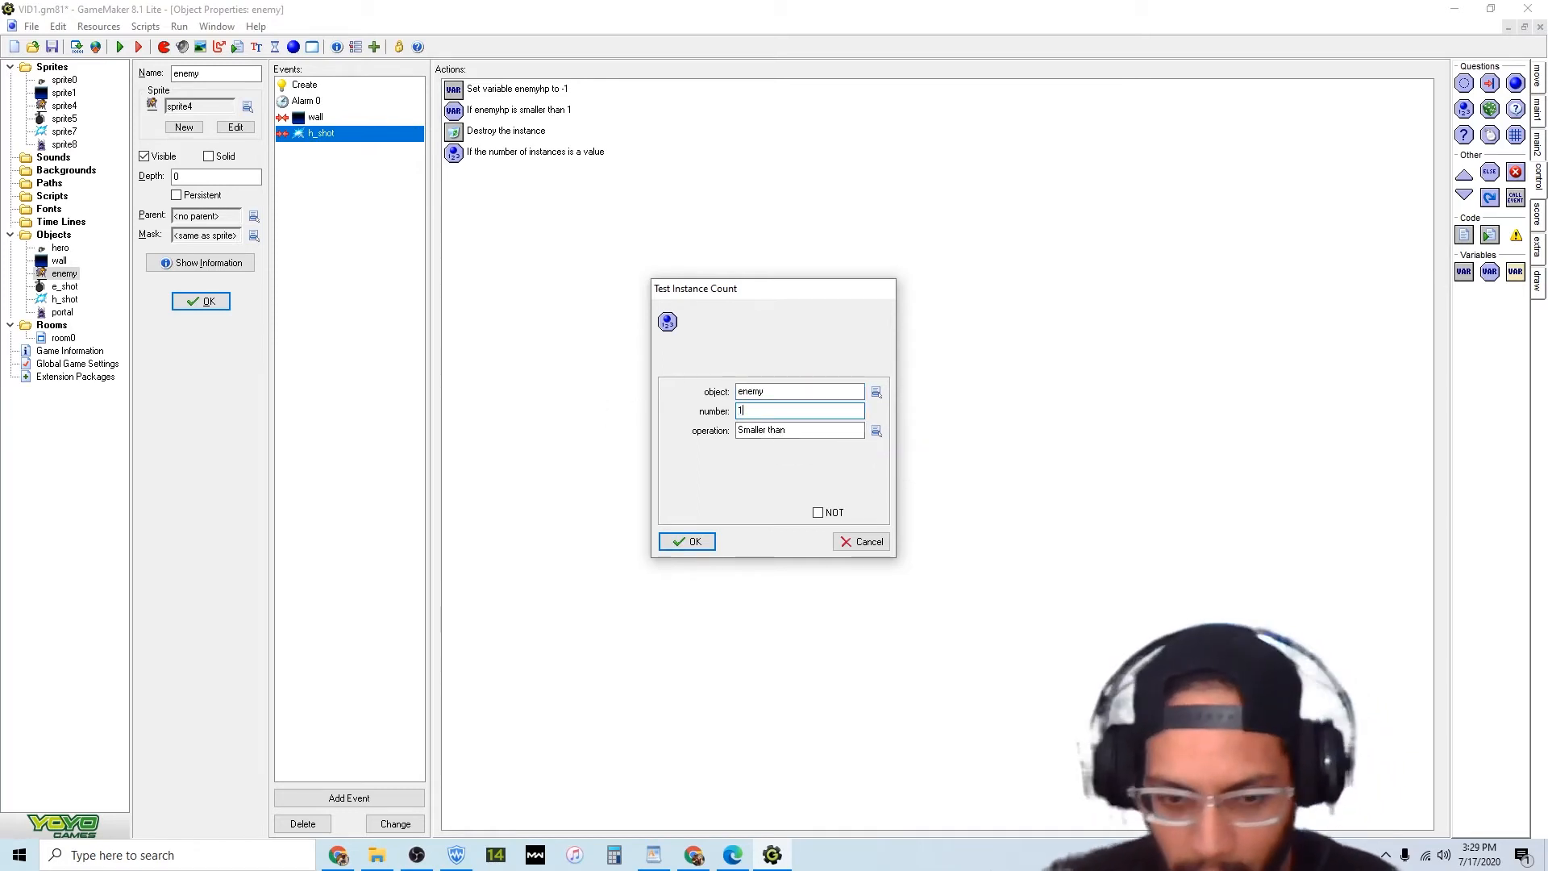
left_click(694, 542)
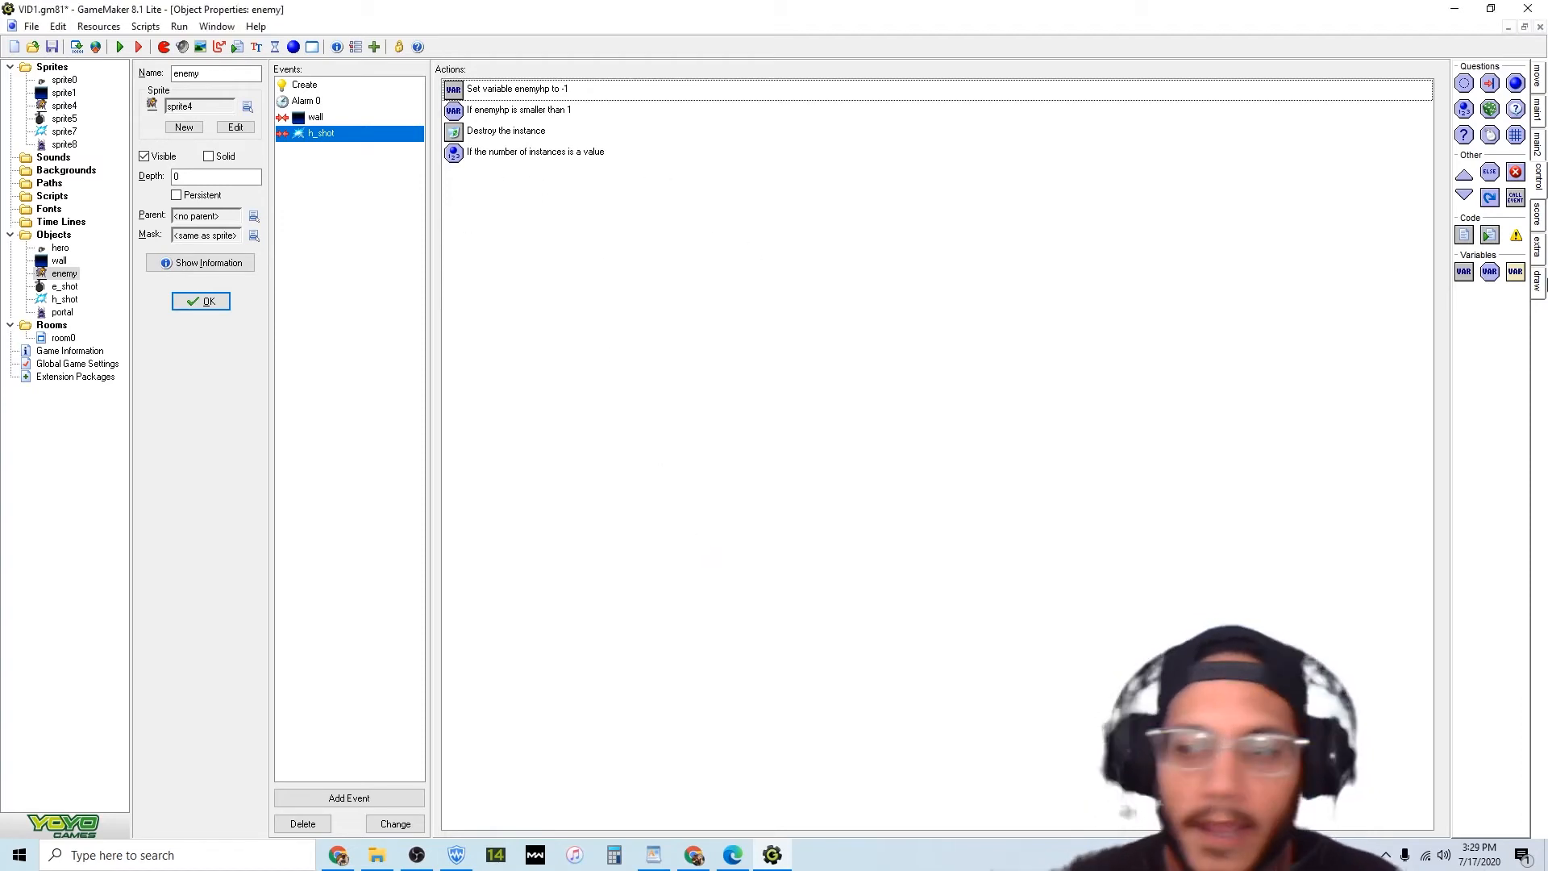
Add a Create Instance action for the portal object after the instance count check in the enemy's h_shot event.
left_click(1540, 81)
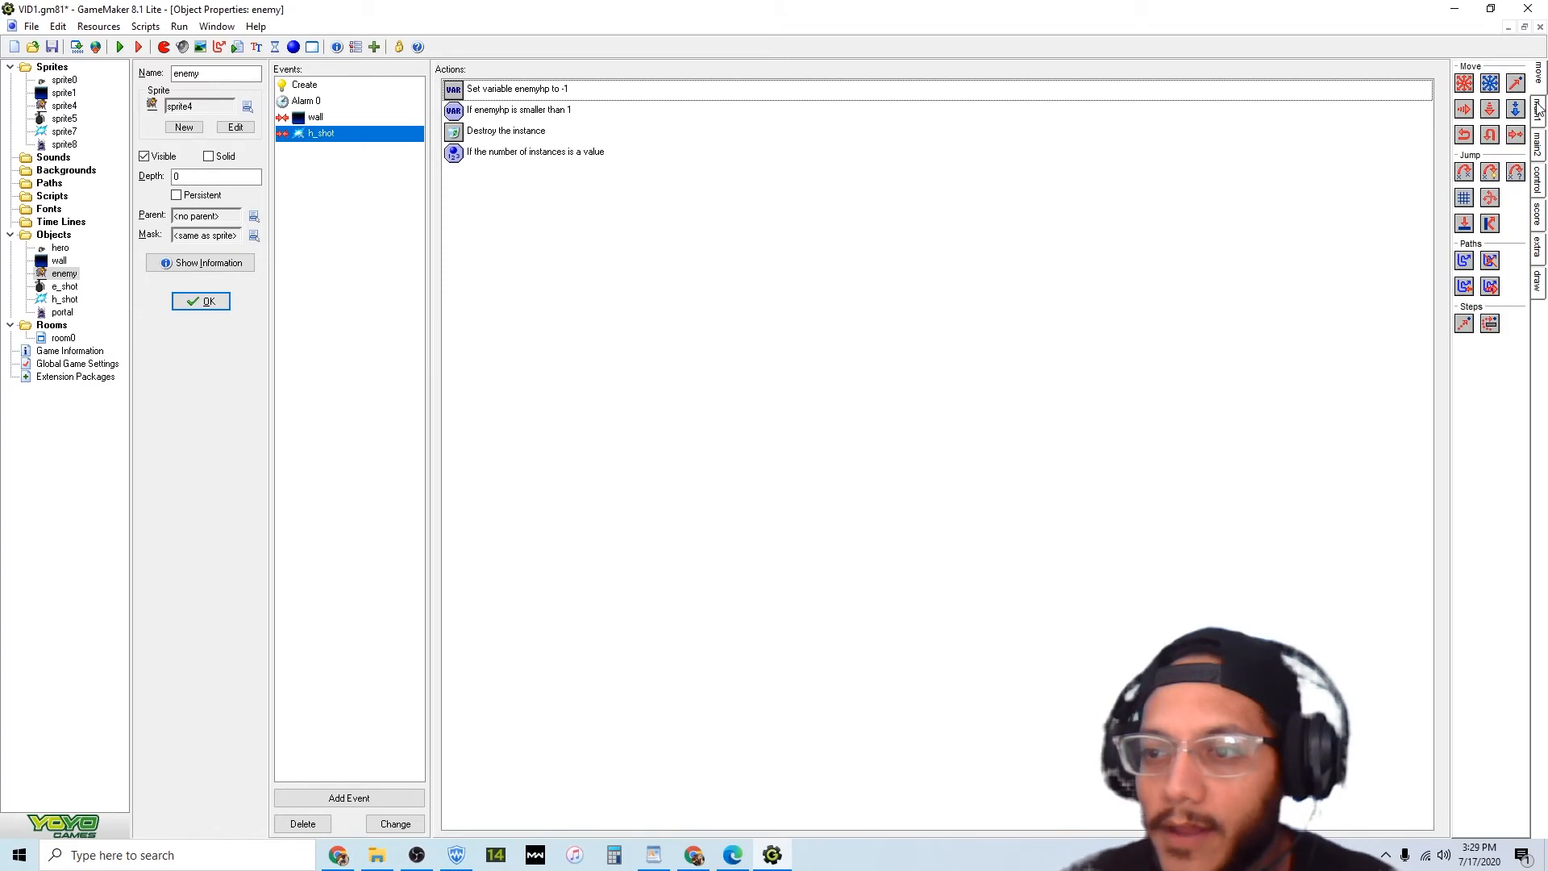
left_click(1539, 109)
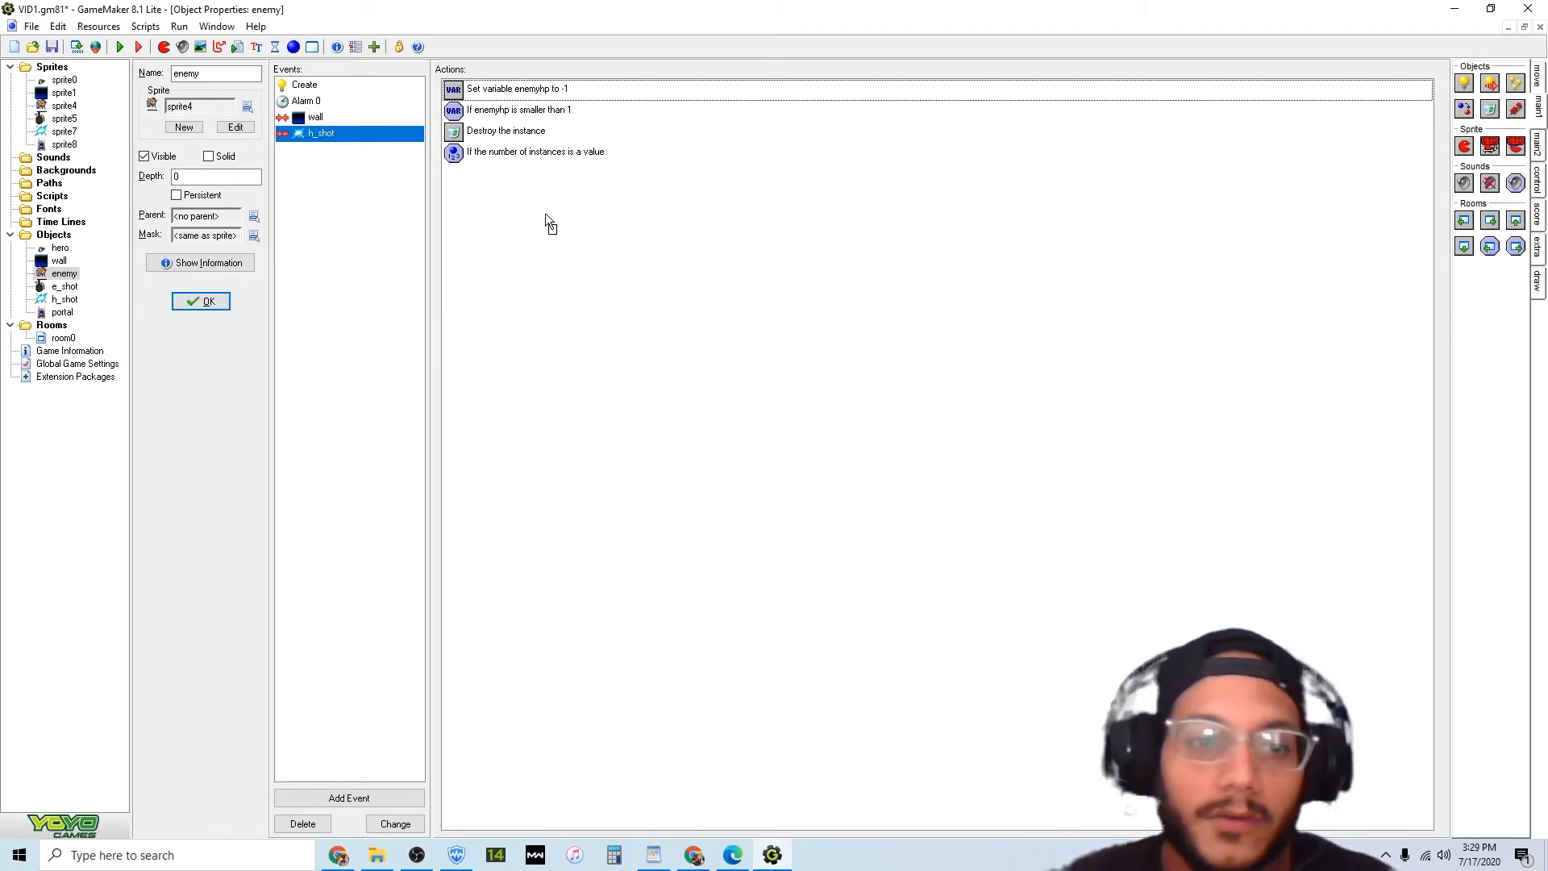
left_click_drag(546, 215, 546, 215)
left_click(875, 392)
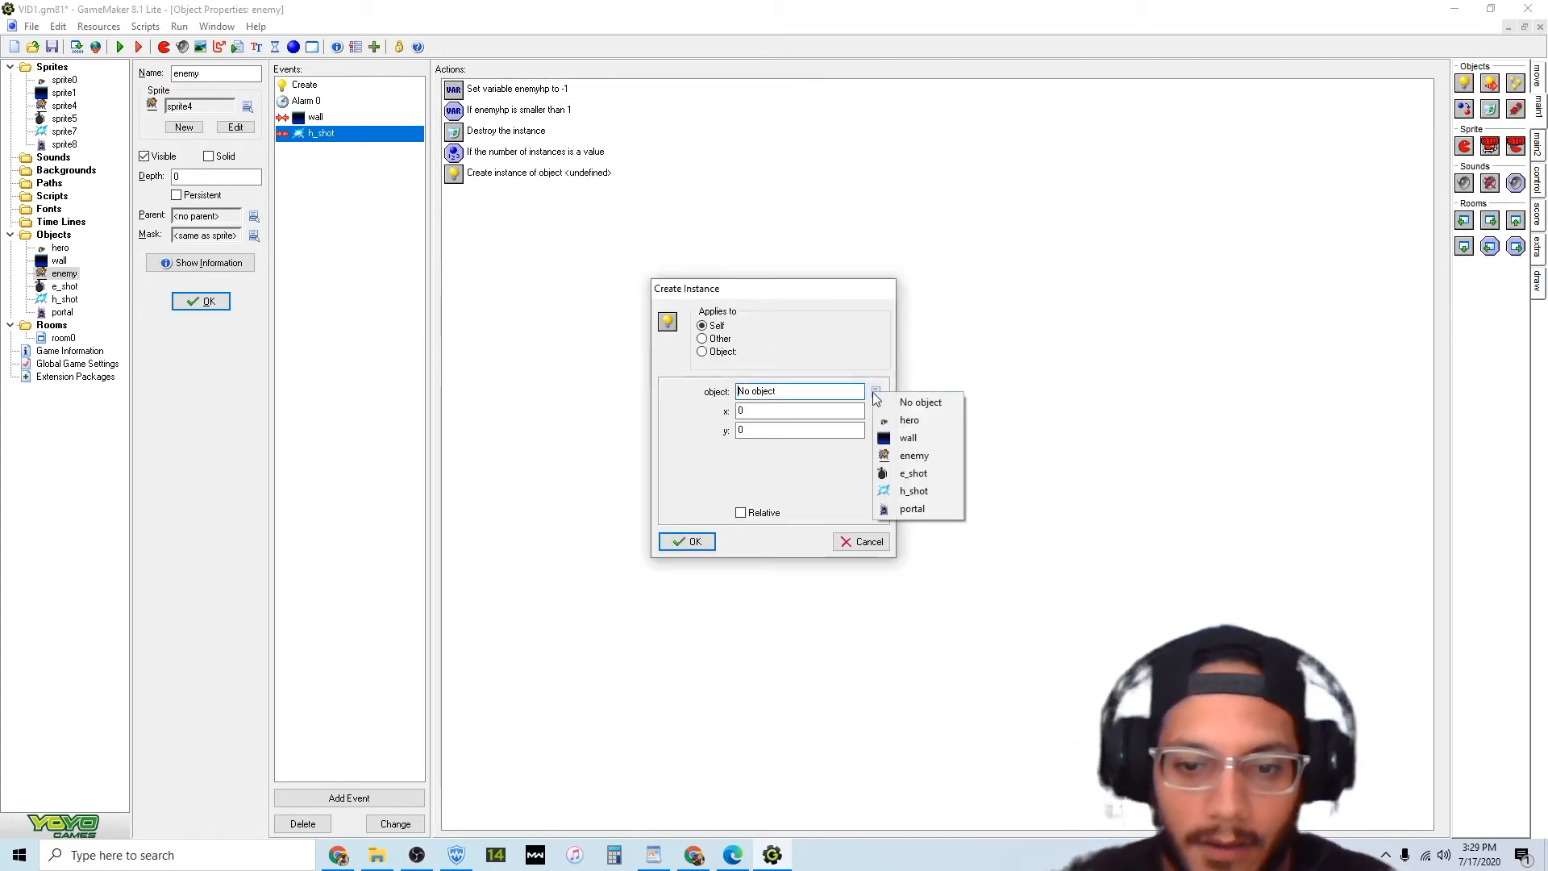
left_click(921, 508)
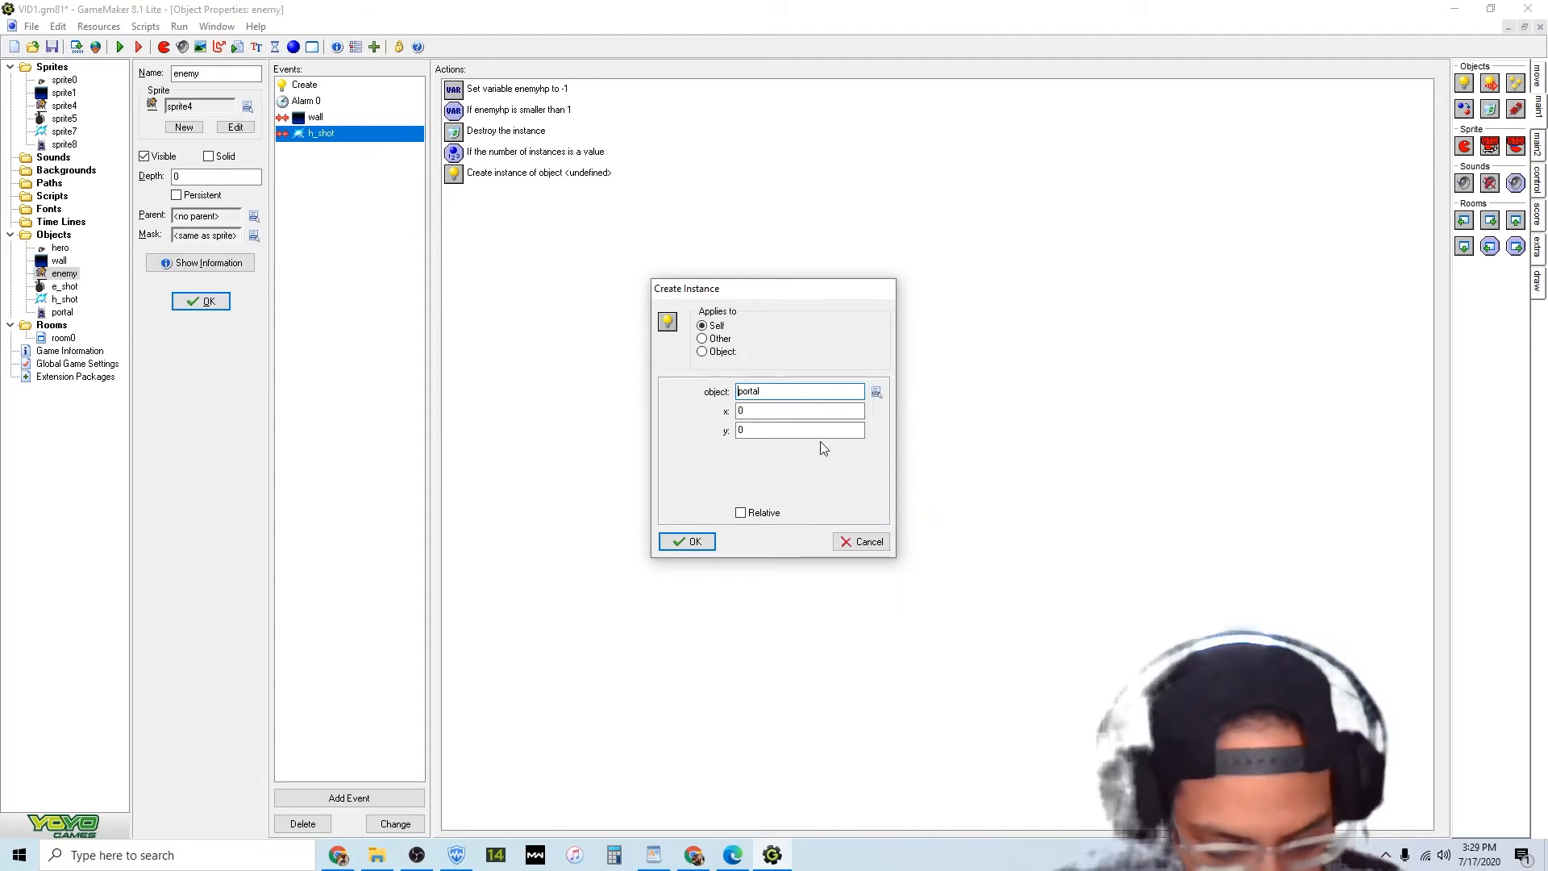
left_click(687, 542)
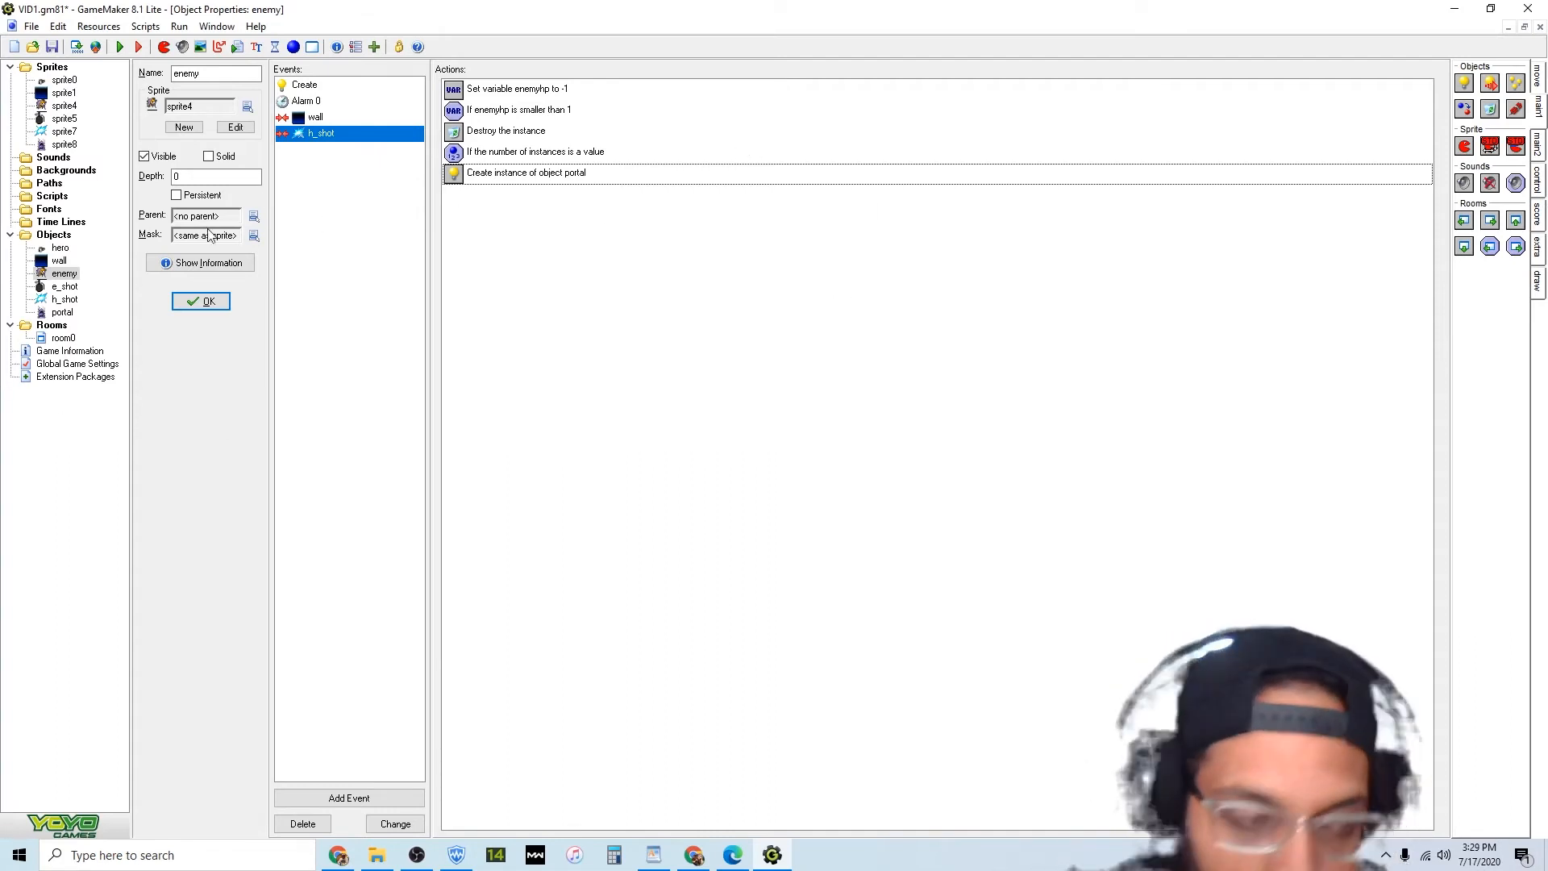
Add a collision event with the portal to the hero object.
double_click(65, 249)
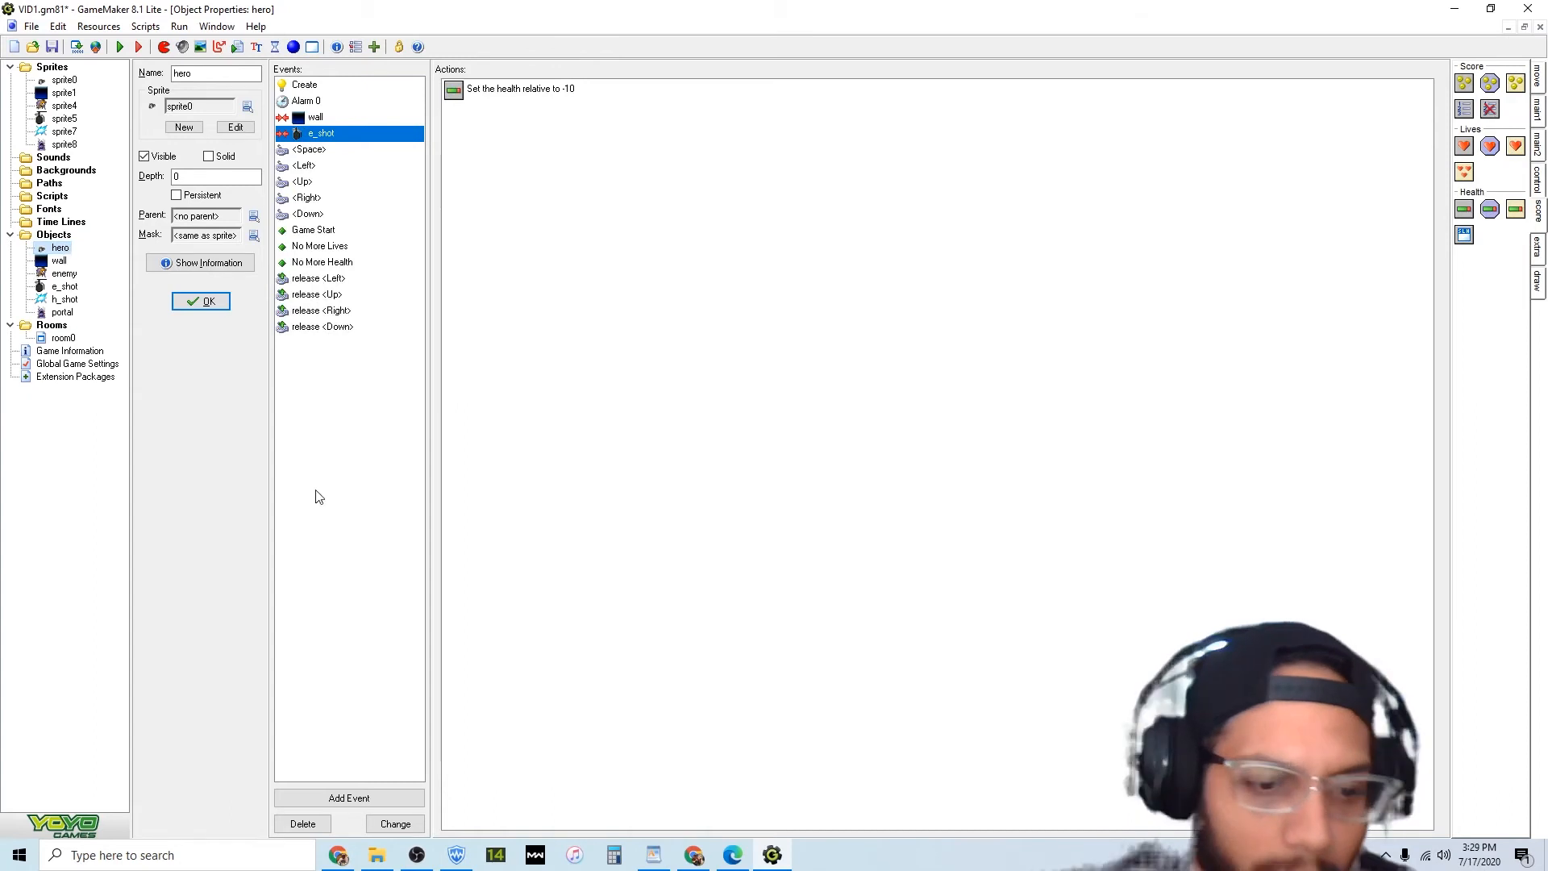
left_click(348, 798)
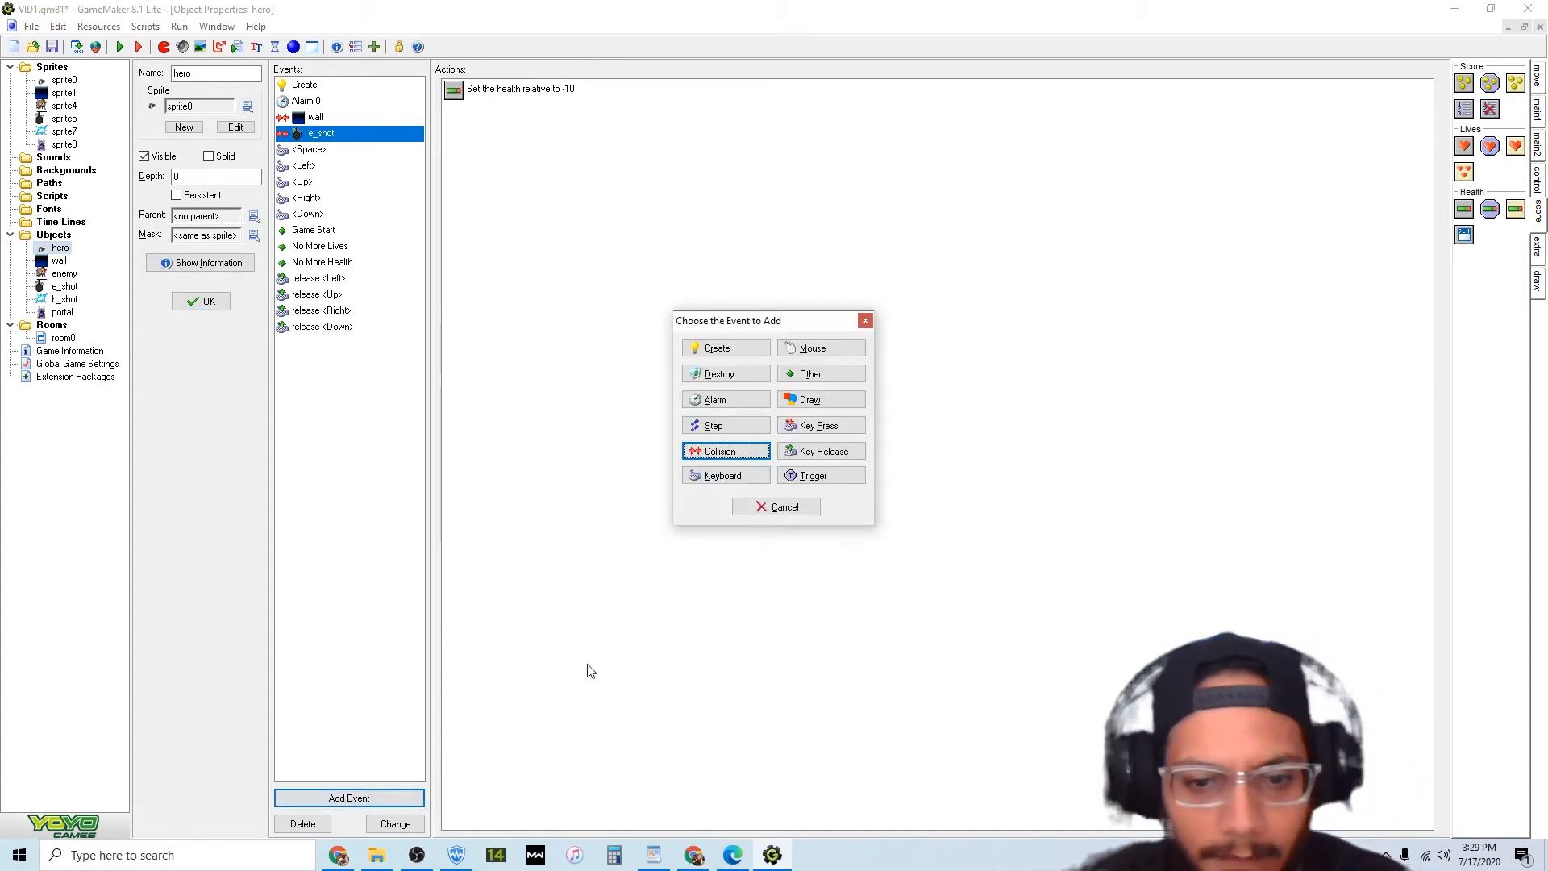
left_click(720, 451)
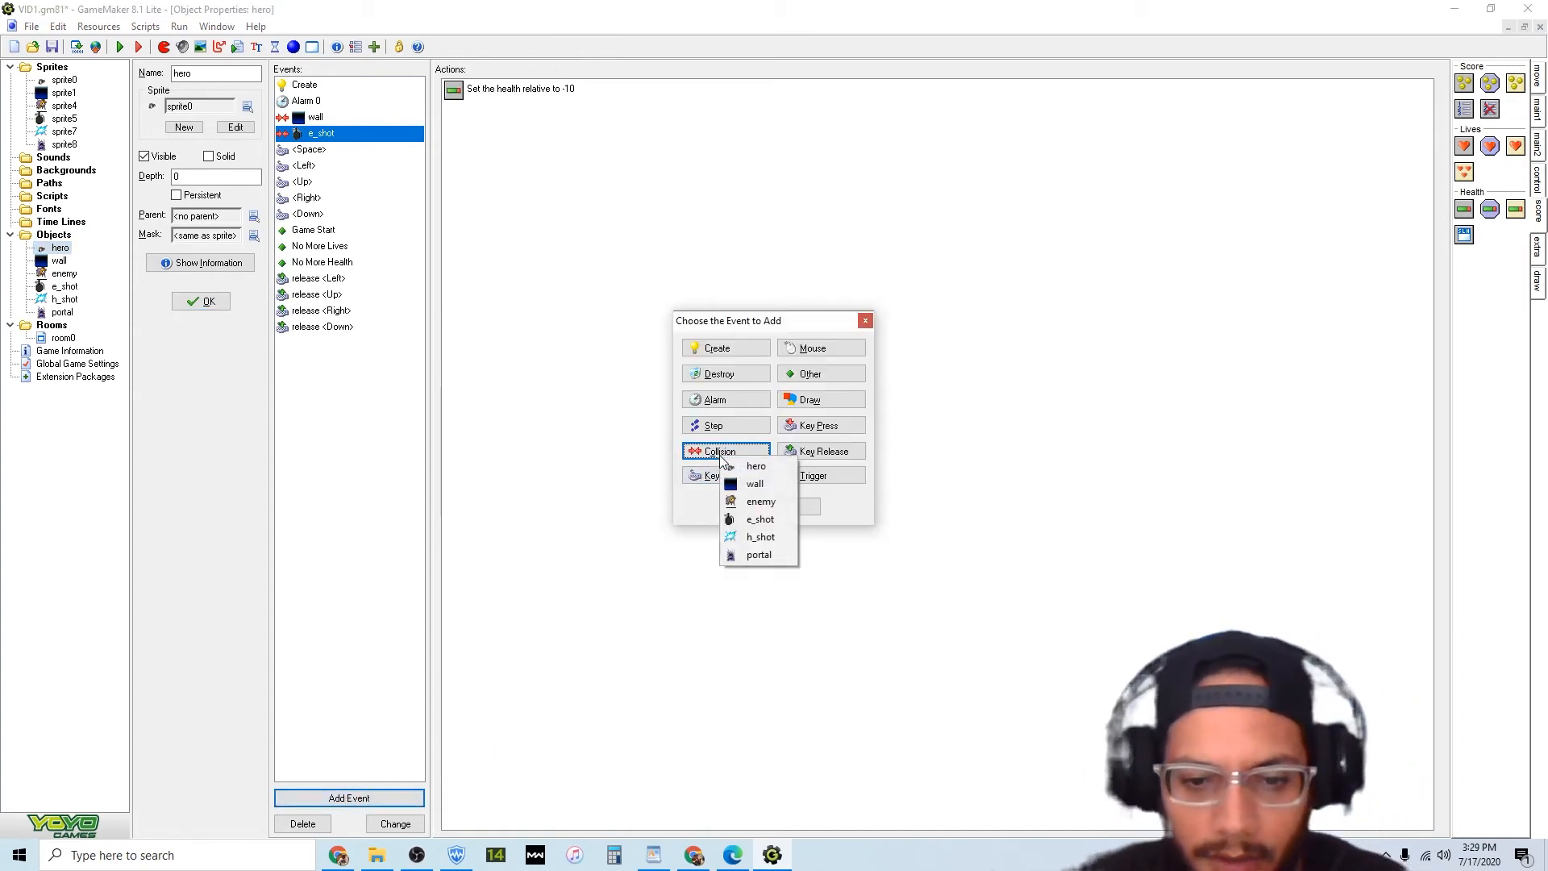
left_click(755, 555)
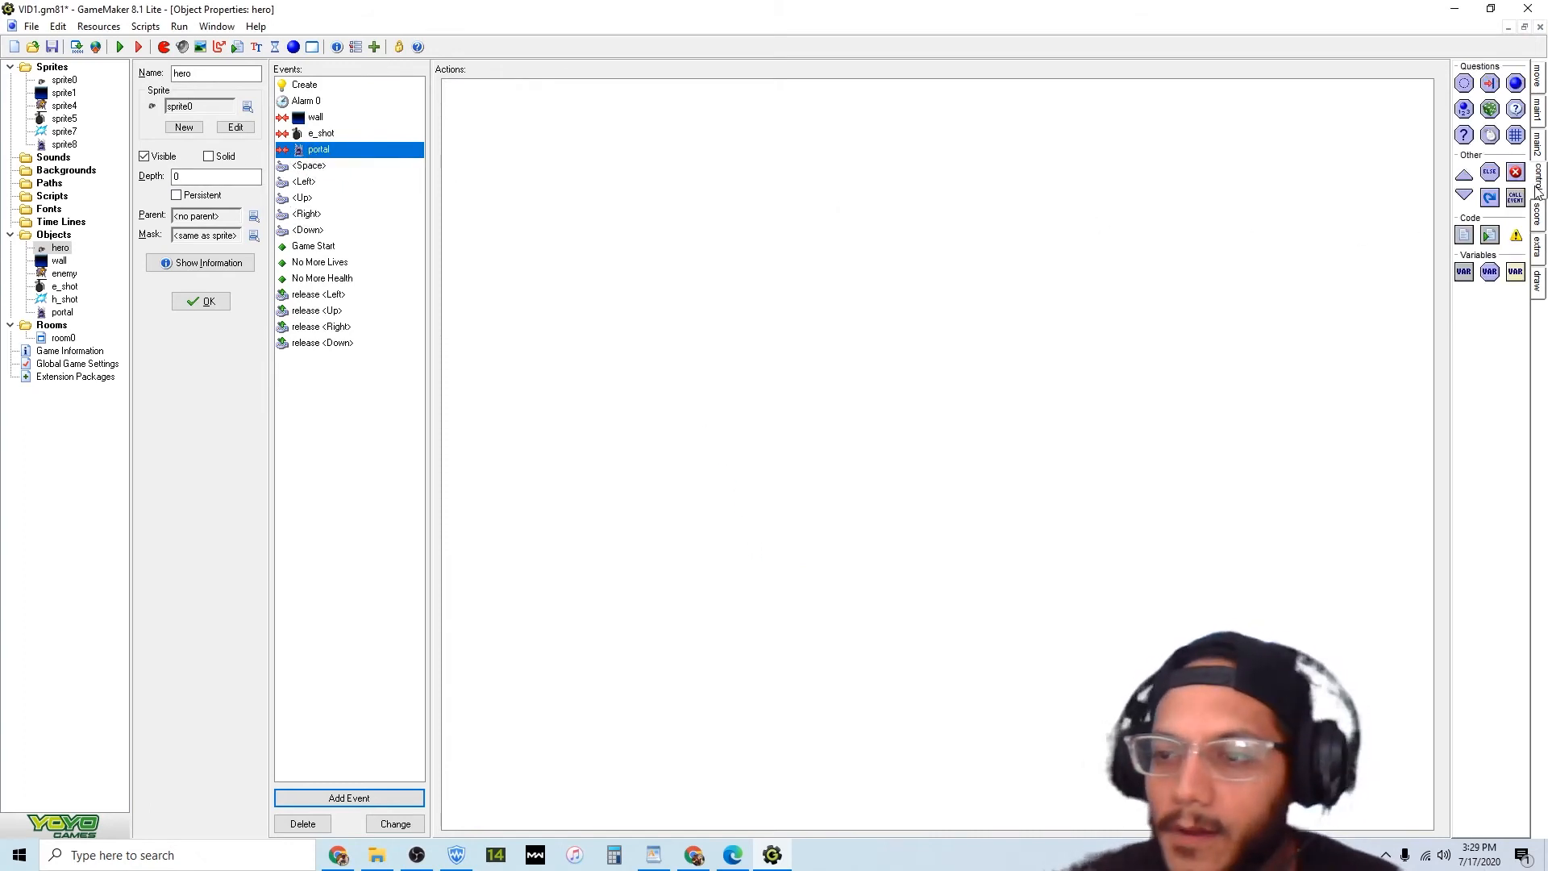
Add a check for whether the next room exists to the hero's portal collision event.
left_click(1539, 145)
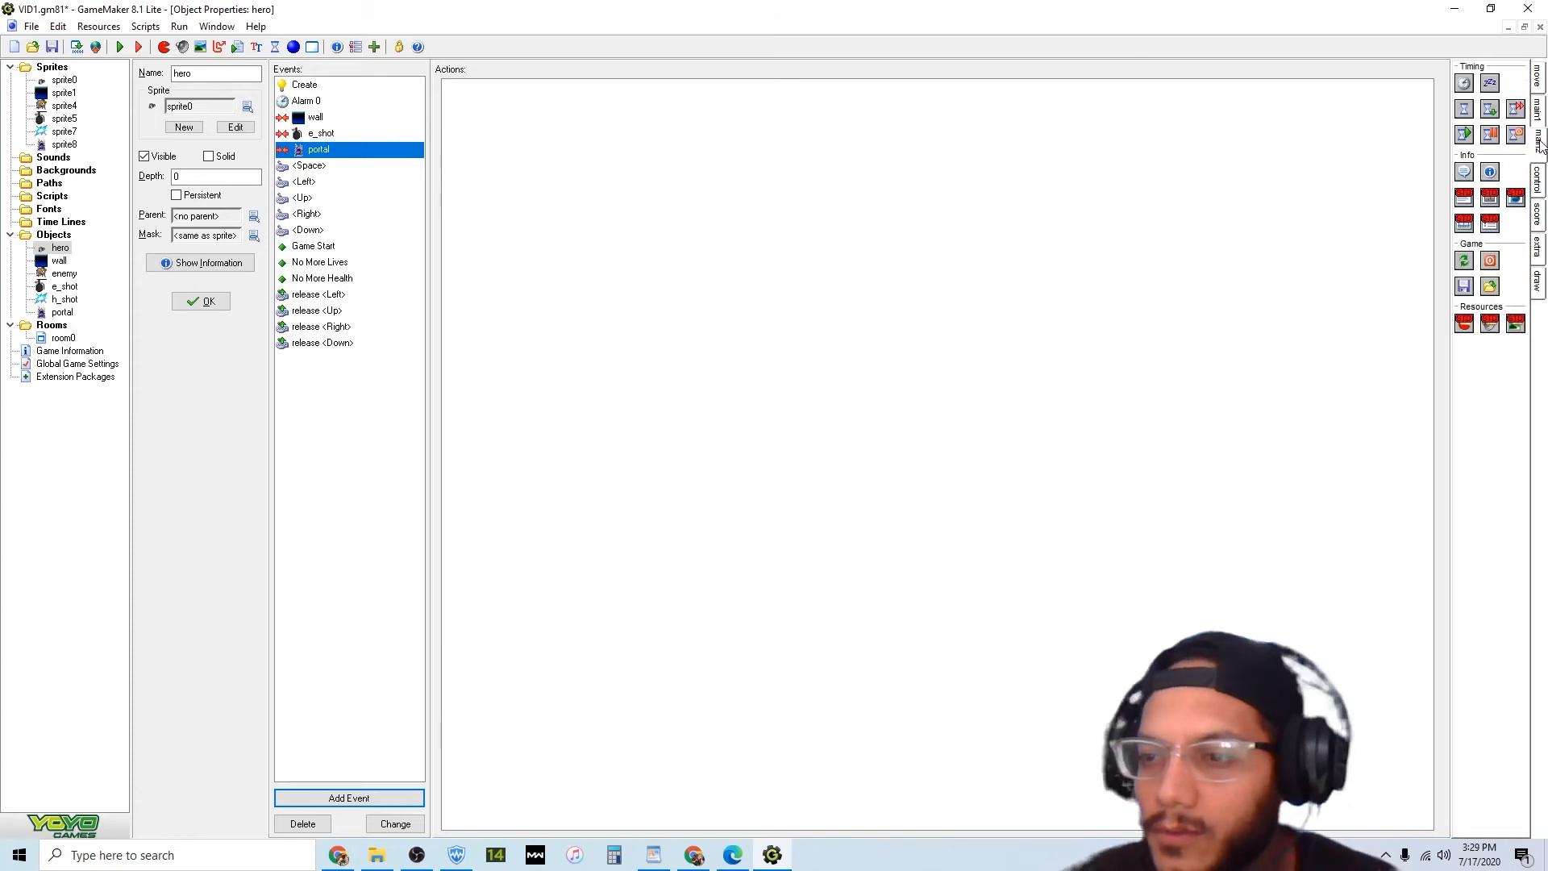
left_click(1539, 255)
left_click(1539, 216)
left_click(1539, 184)
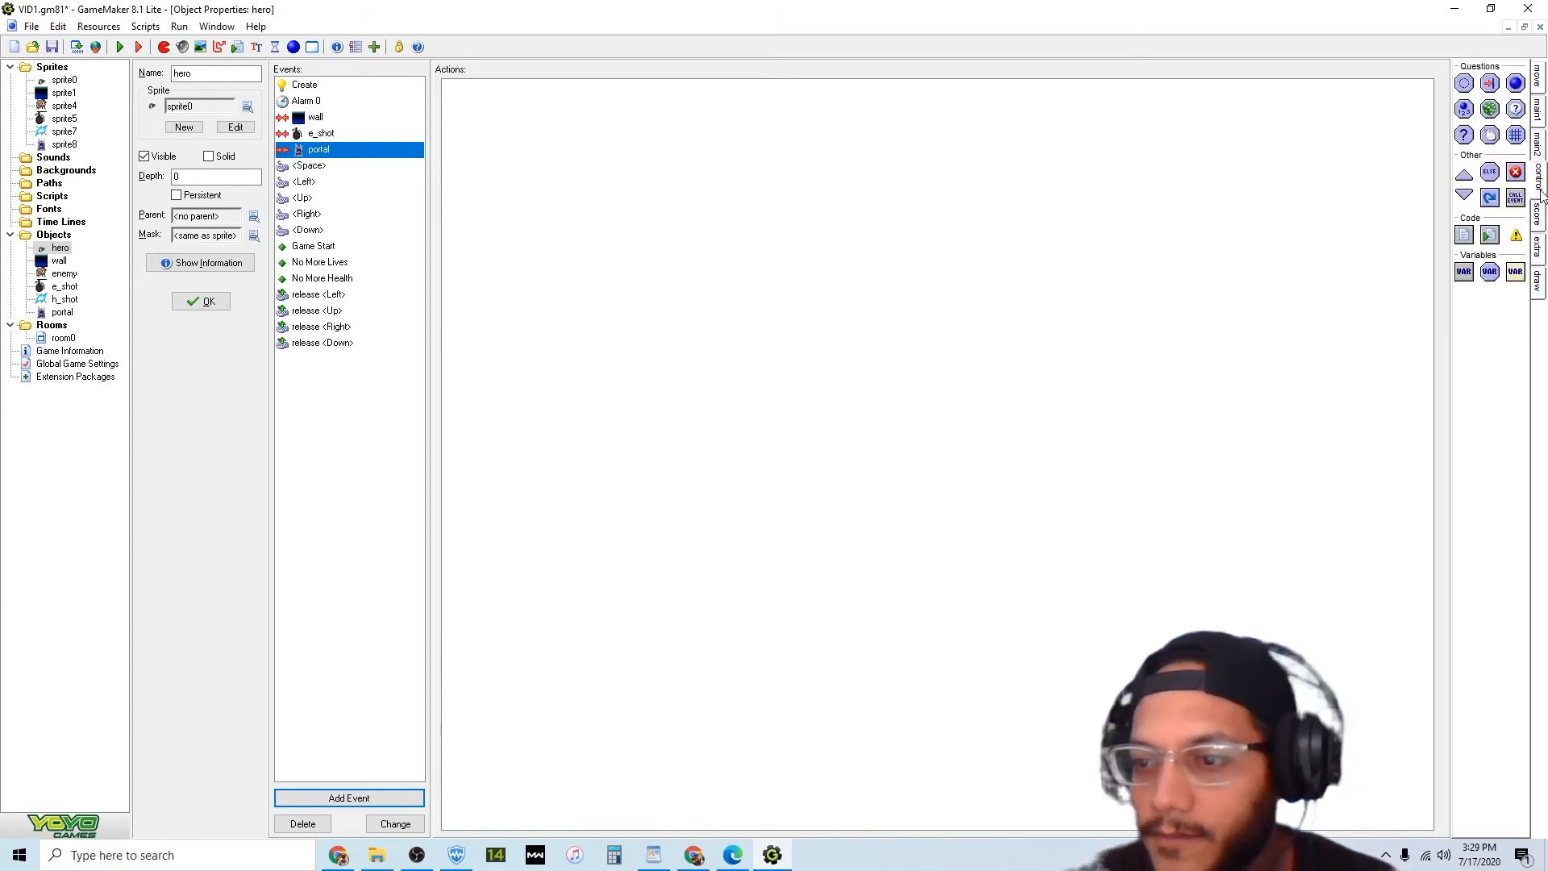
left_click(1539, 146)
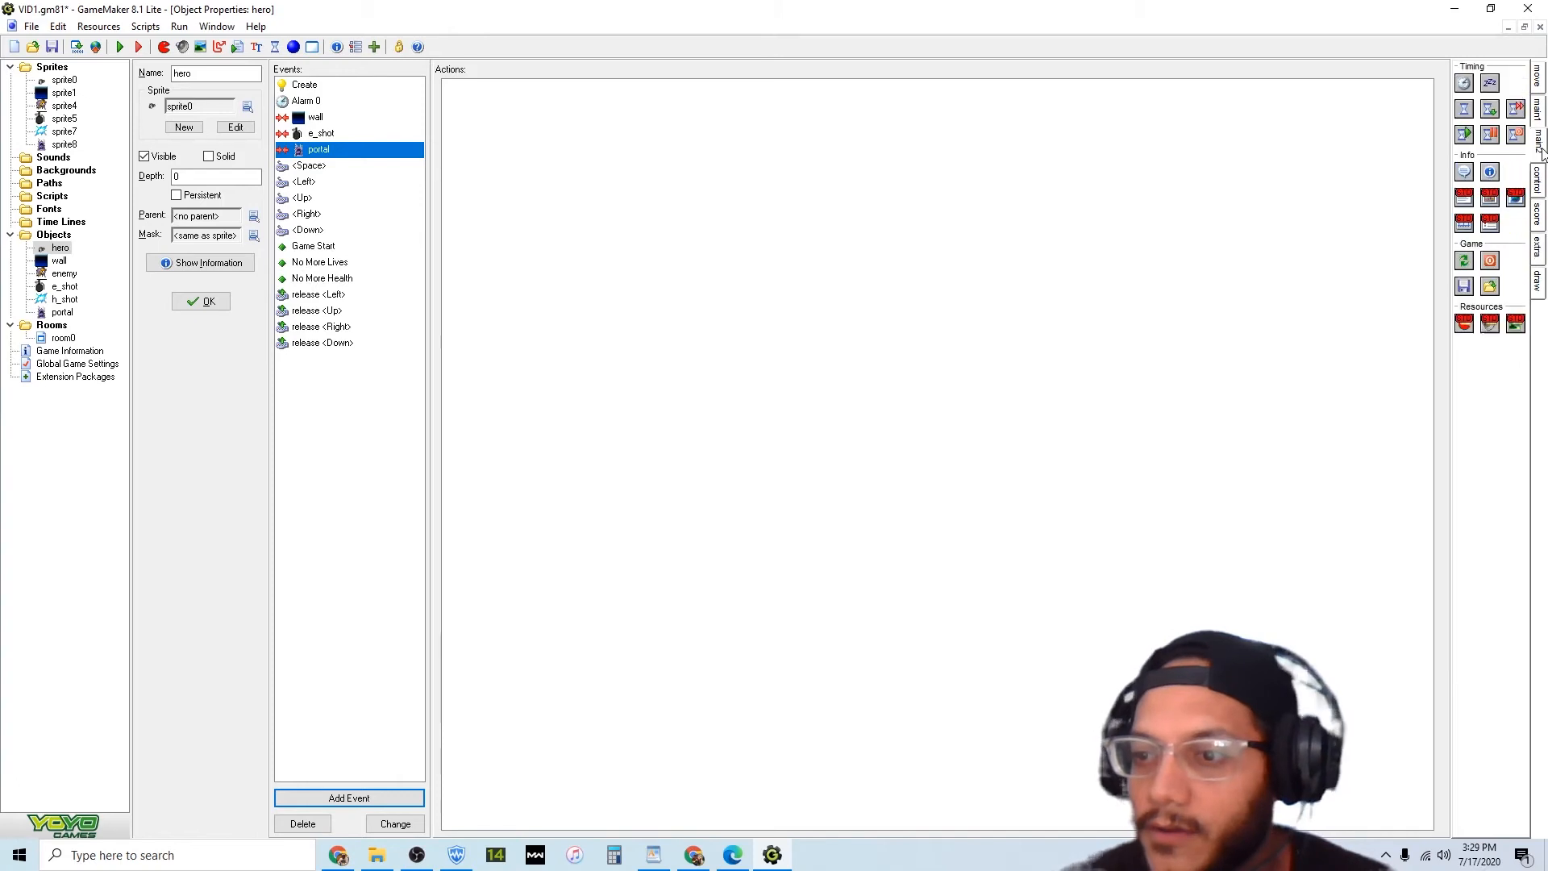
left_click(1539, 108)
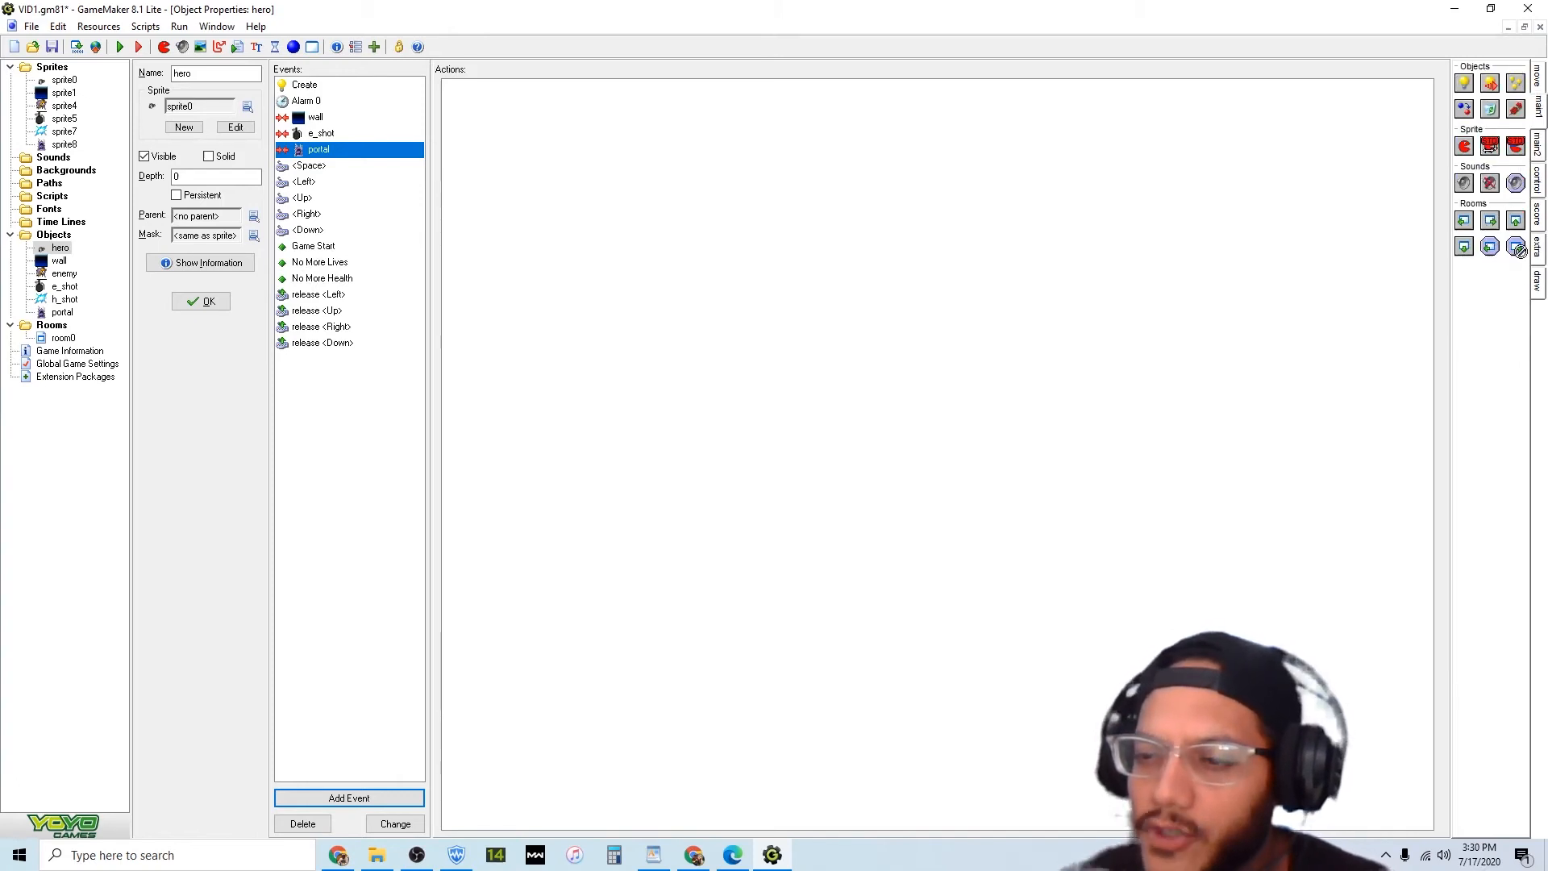
left_click_drag(1519, 251, 741, 202)
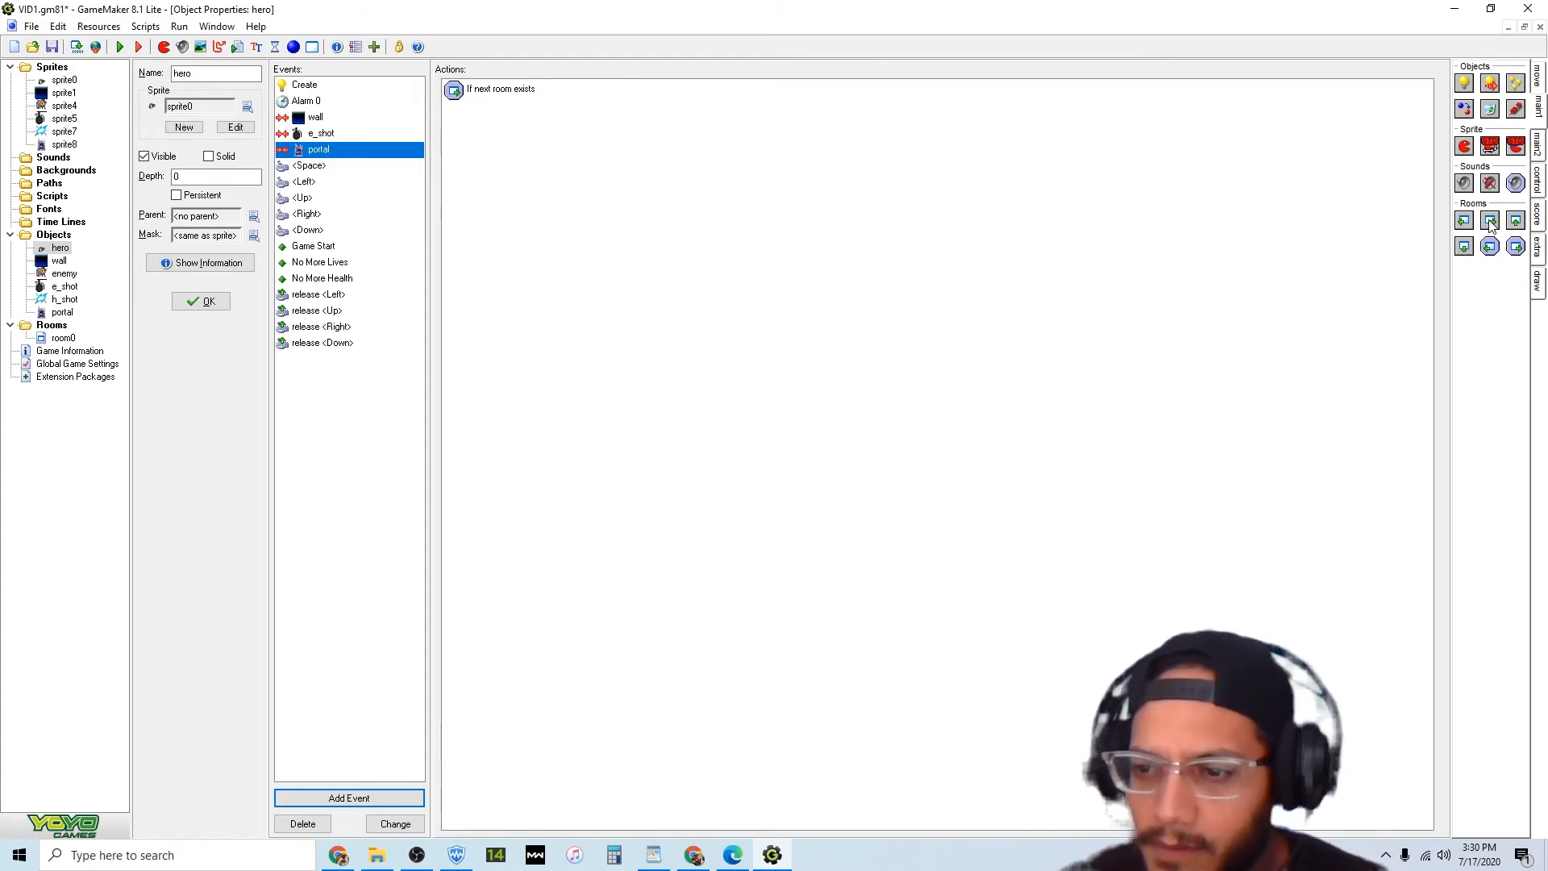
Add a Next Room action with the Fade out and in transition below the next-room check.
left_click_drag(452, 176, 476, 152)
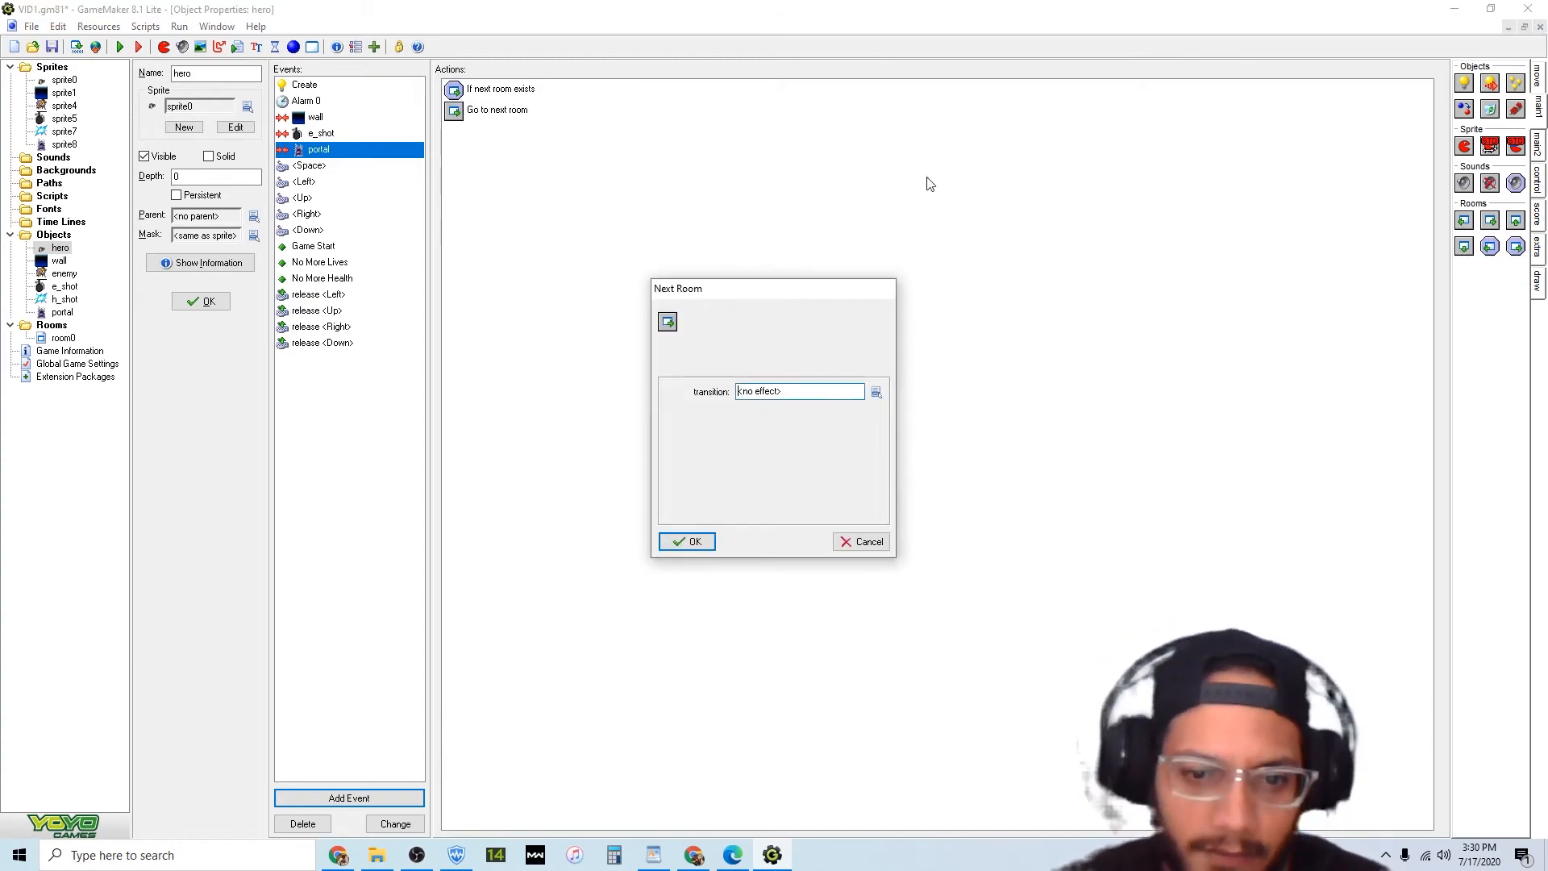
left_click(875, 391)
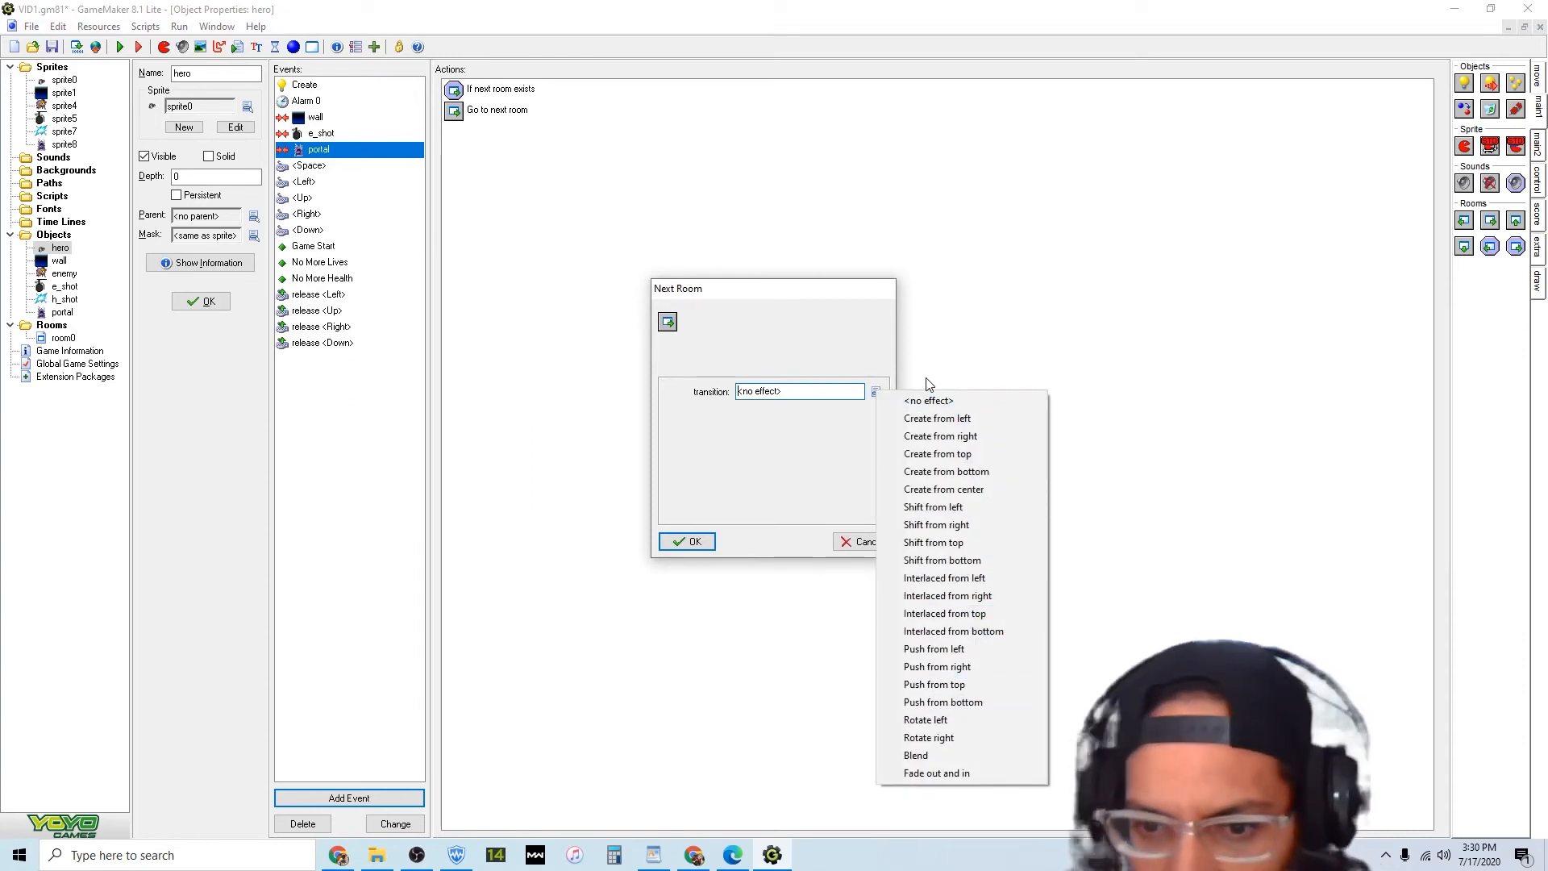
left_click(970, 772)
left_click(695, 542)
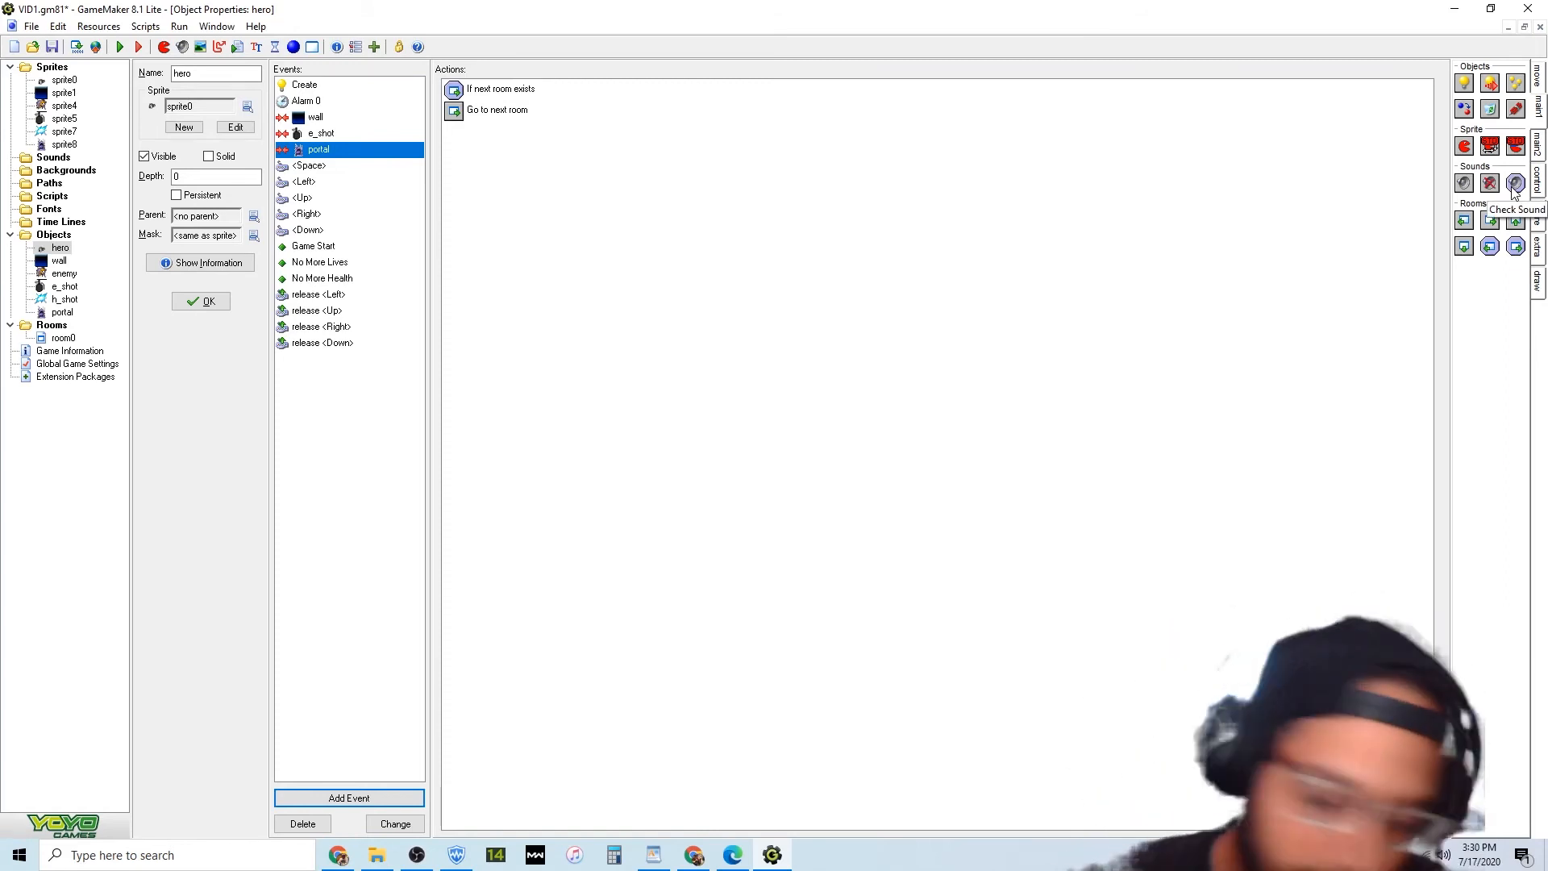
Add an Else action and a Start Block after the Next Room action in the hero's portal event.
left_click(1538, 179)
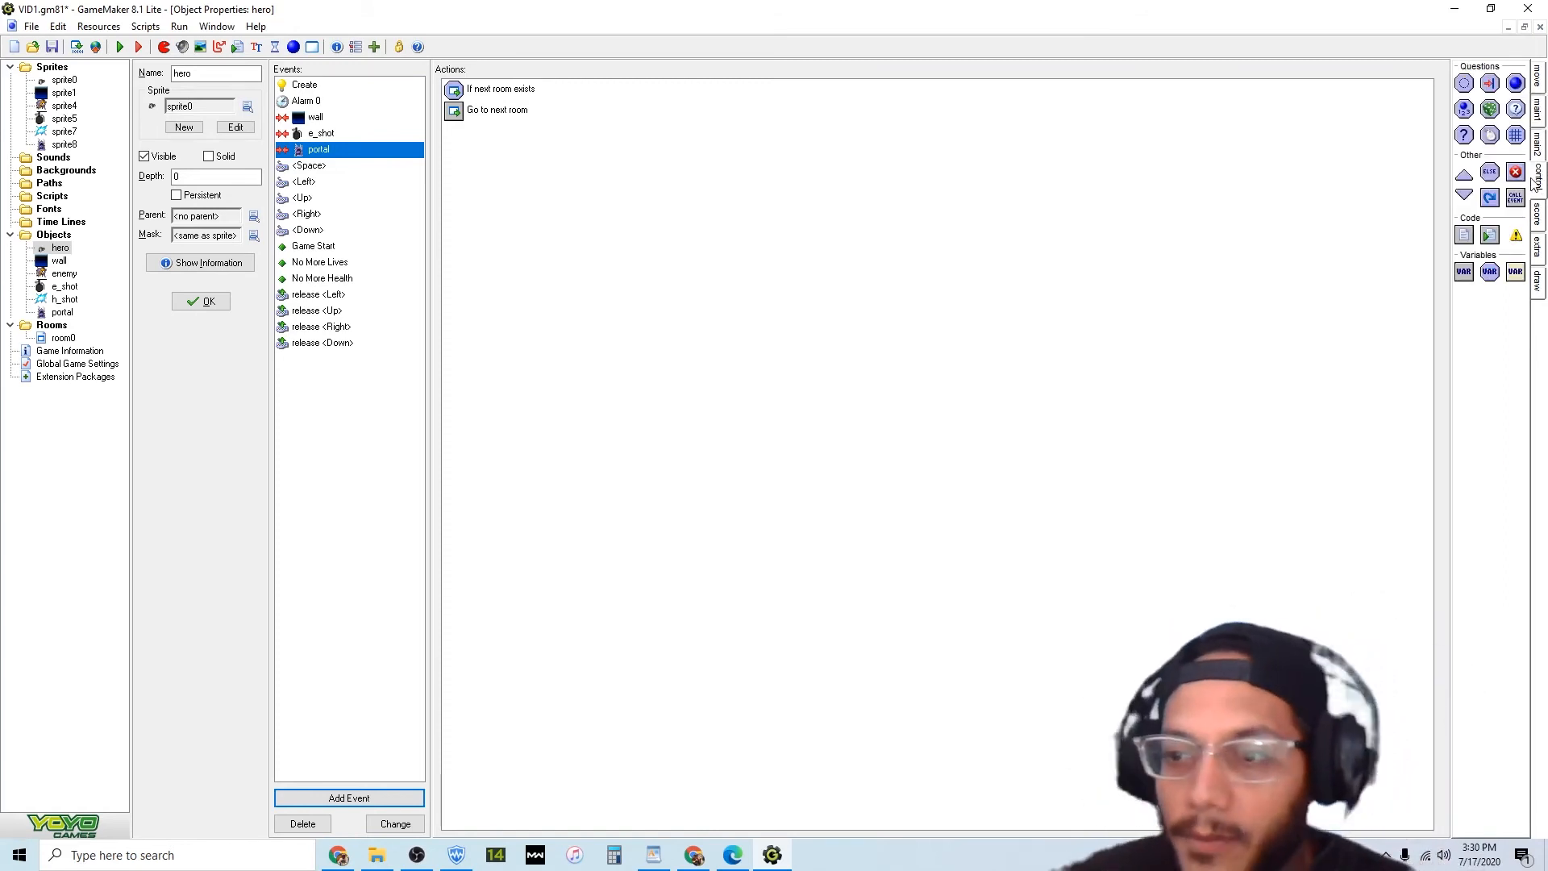
left_click_drag(494, 149, 495, 151)
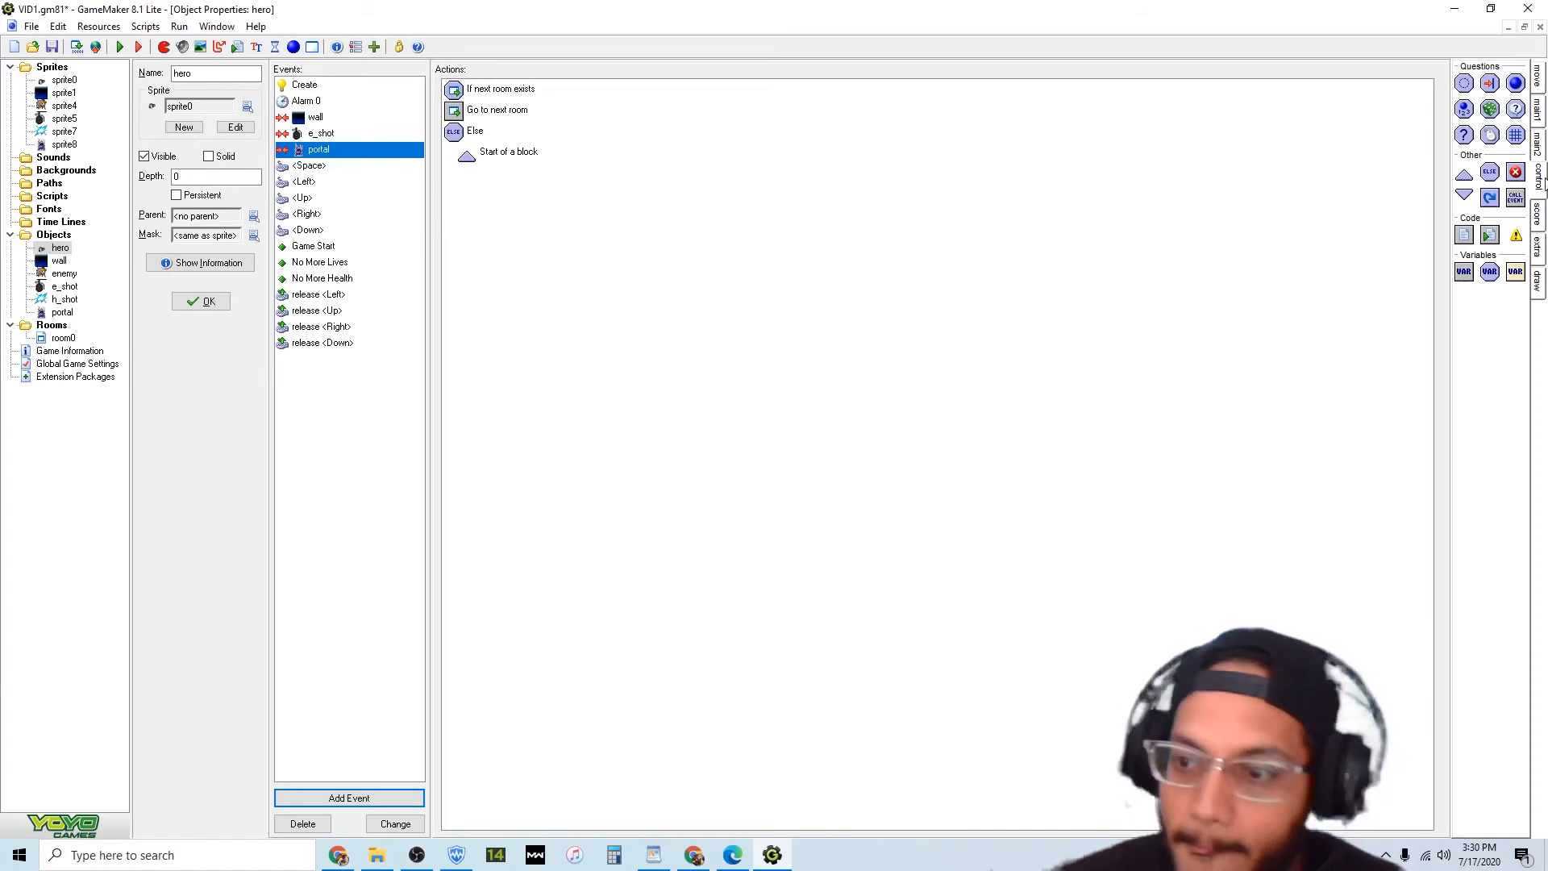
left_click_drag(1518, 115, 1513, 114)
Add a Display Message action reading "you win!" inside the else block of the hero's portal event.
left_click(1539, 145)
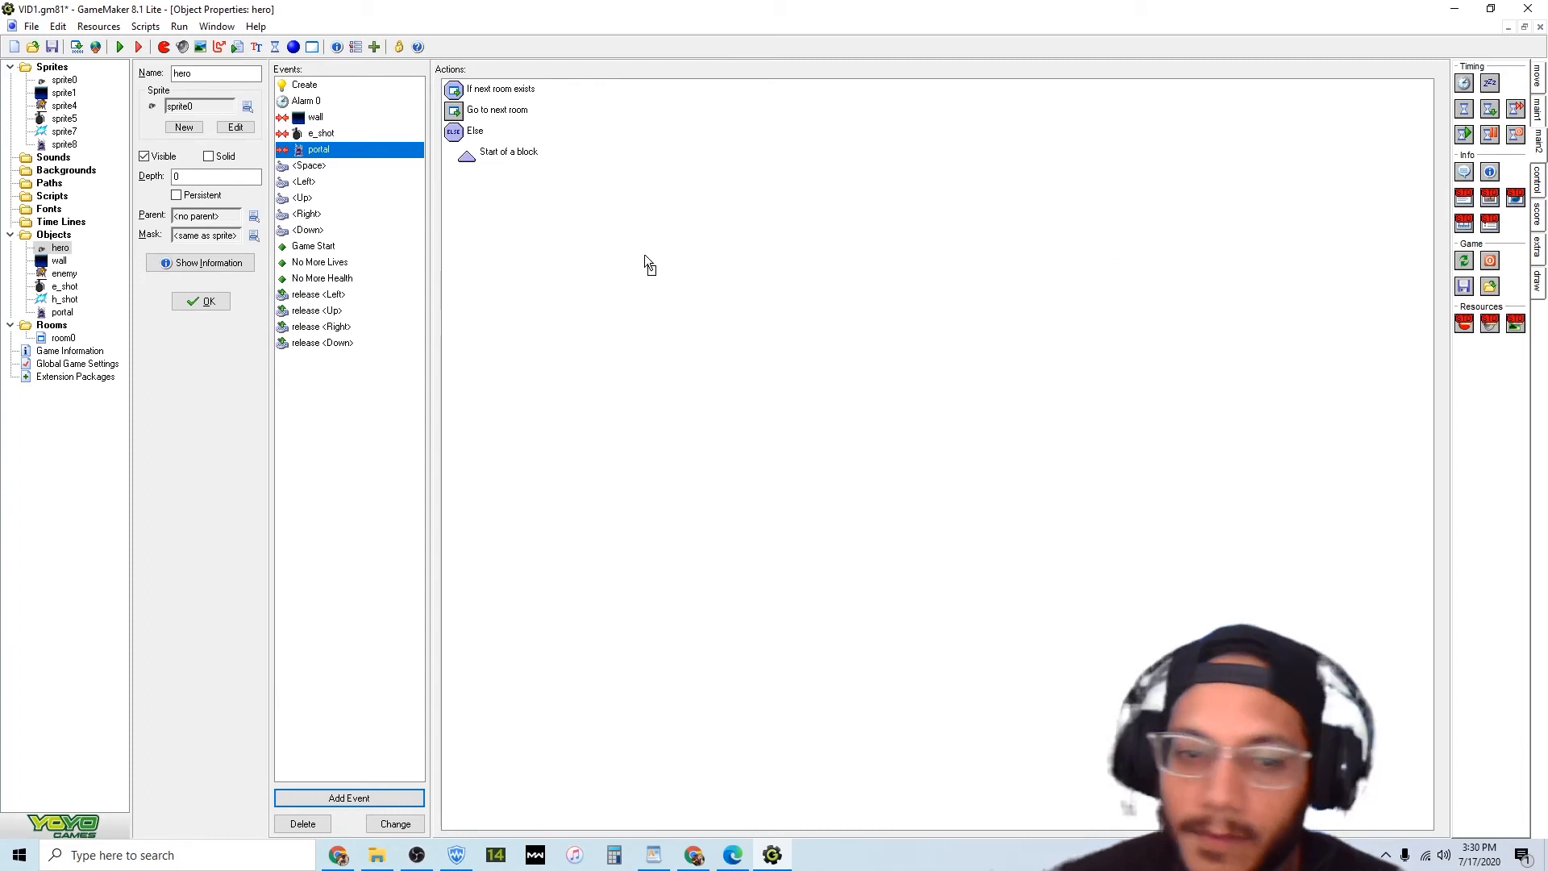
left_click_drag(645, 255, 644, 257)
type("you ")
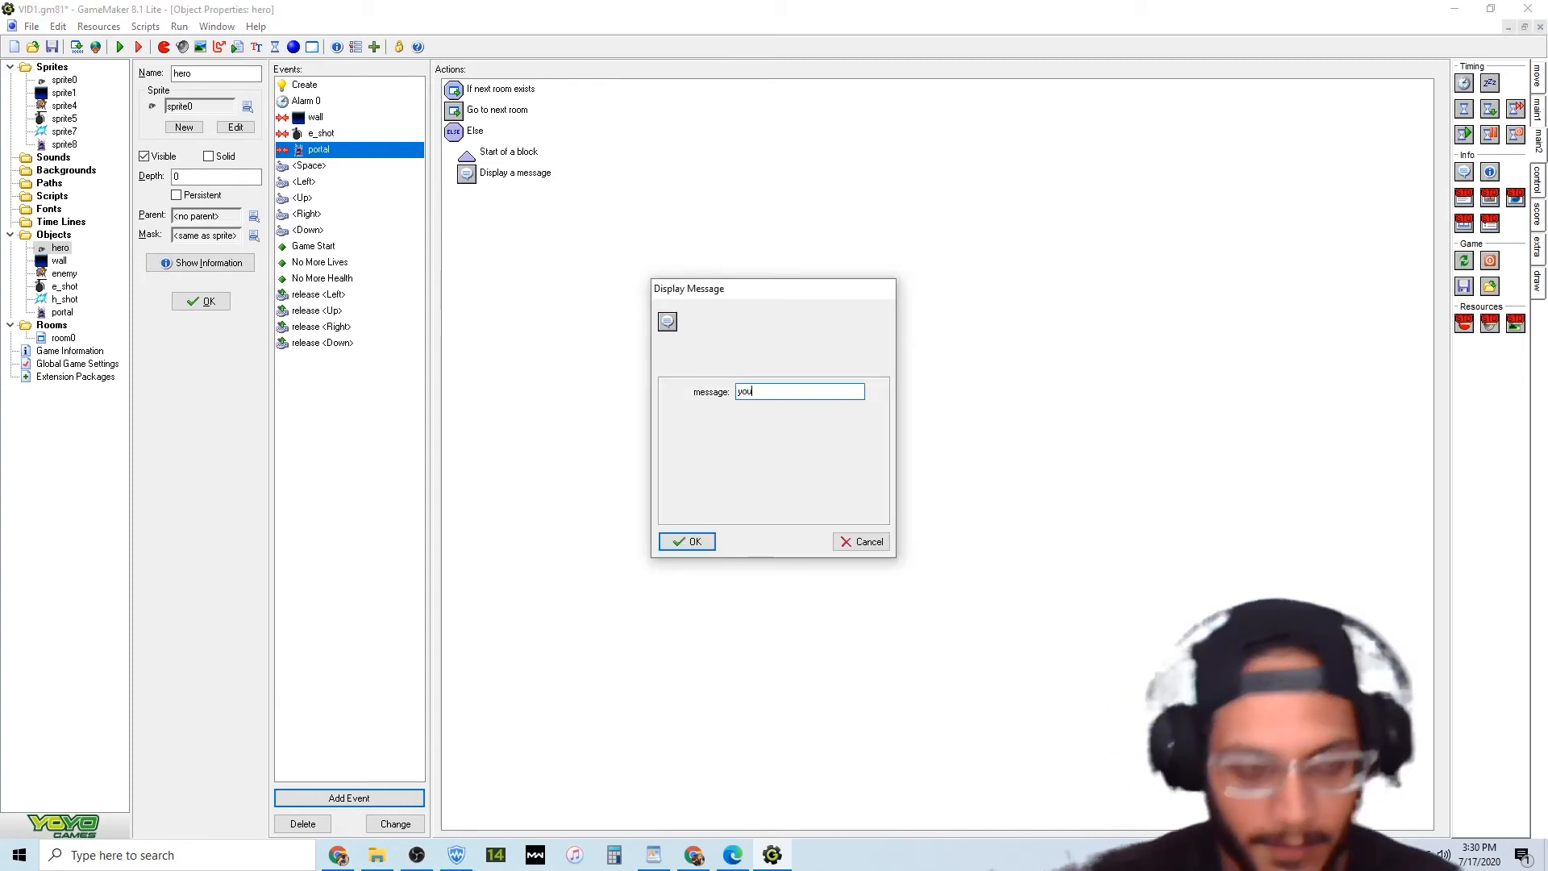
type("win!")
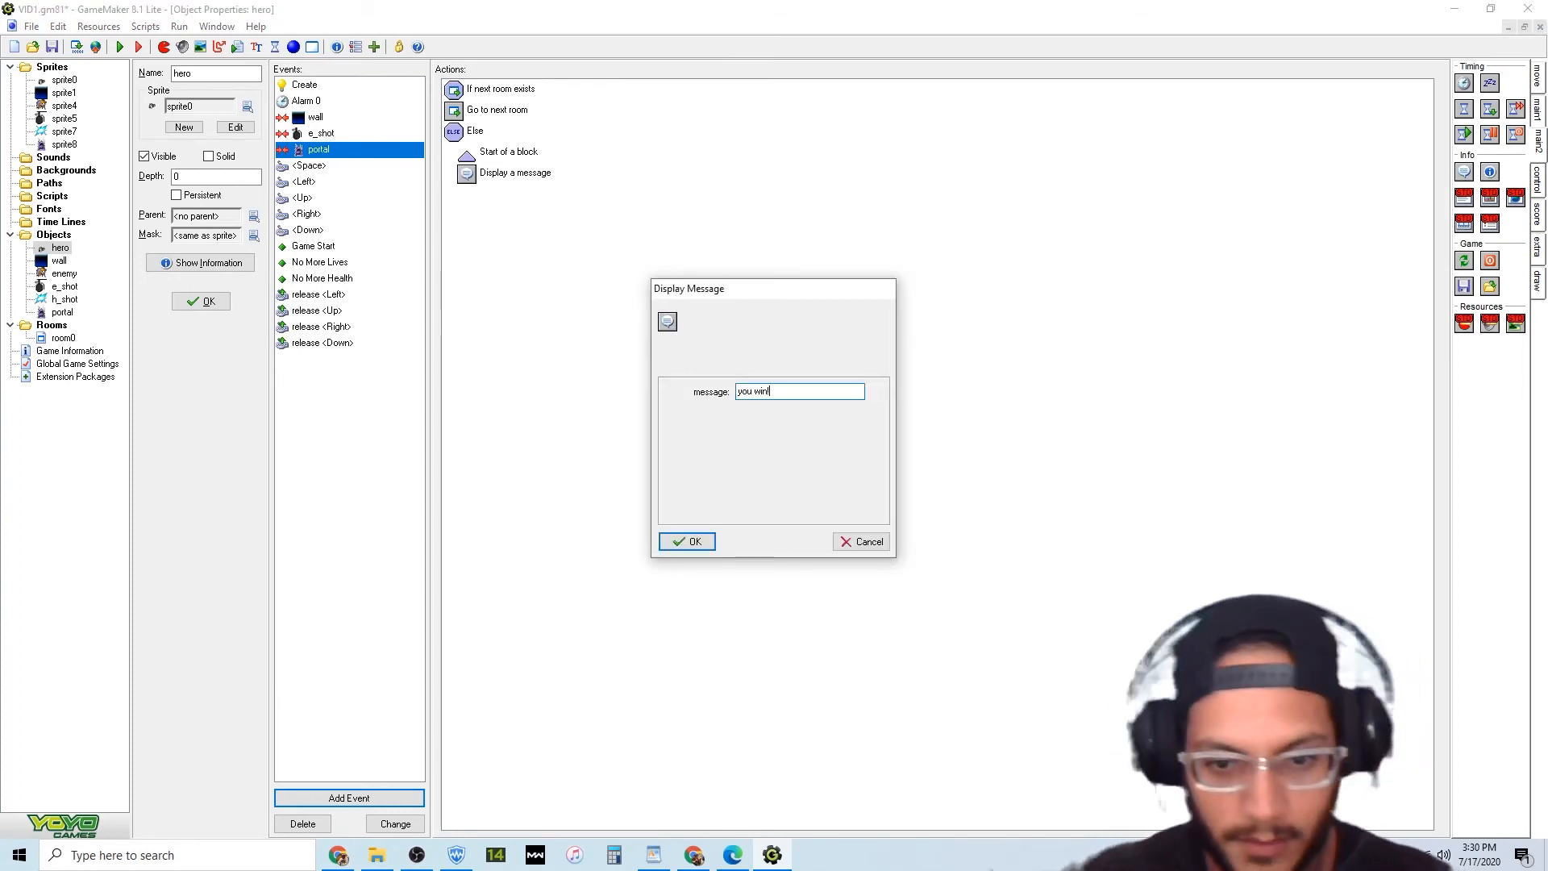
key("Return")
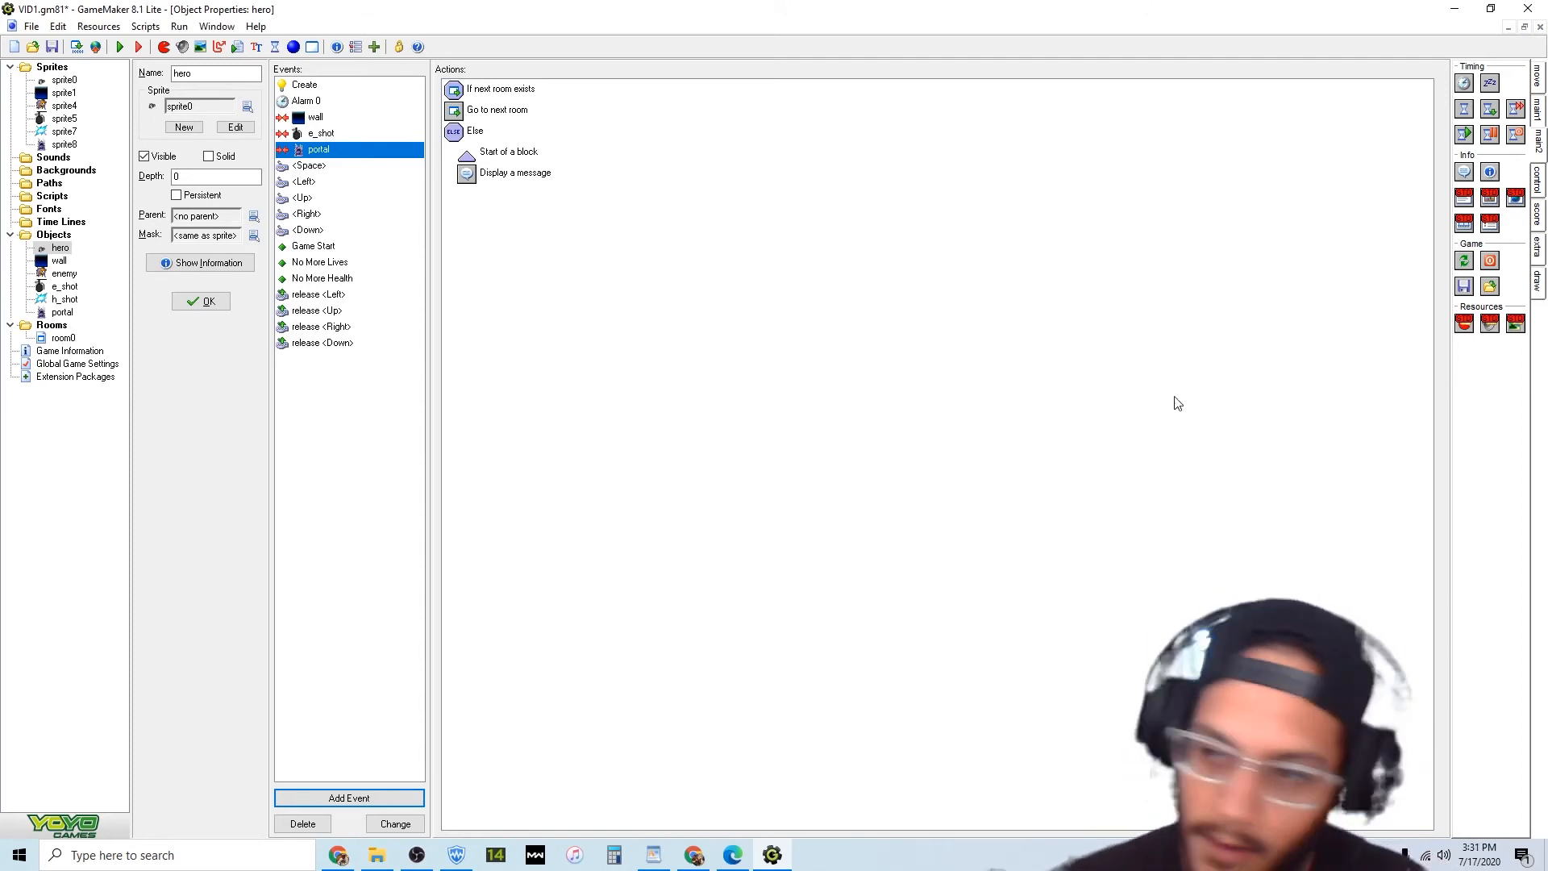
Add a Show Highscore action with its default settings after the message in the hero's portal collision event.
left_click(1538, 242)
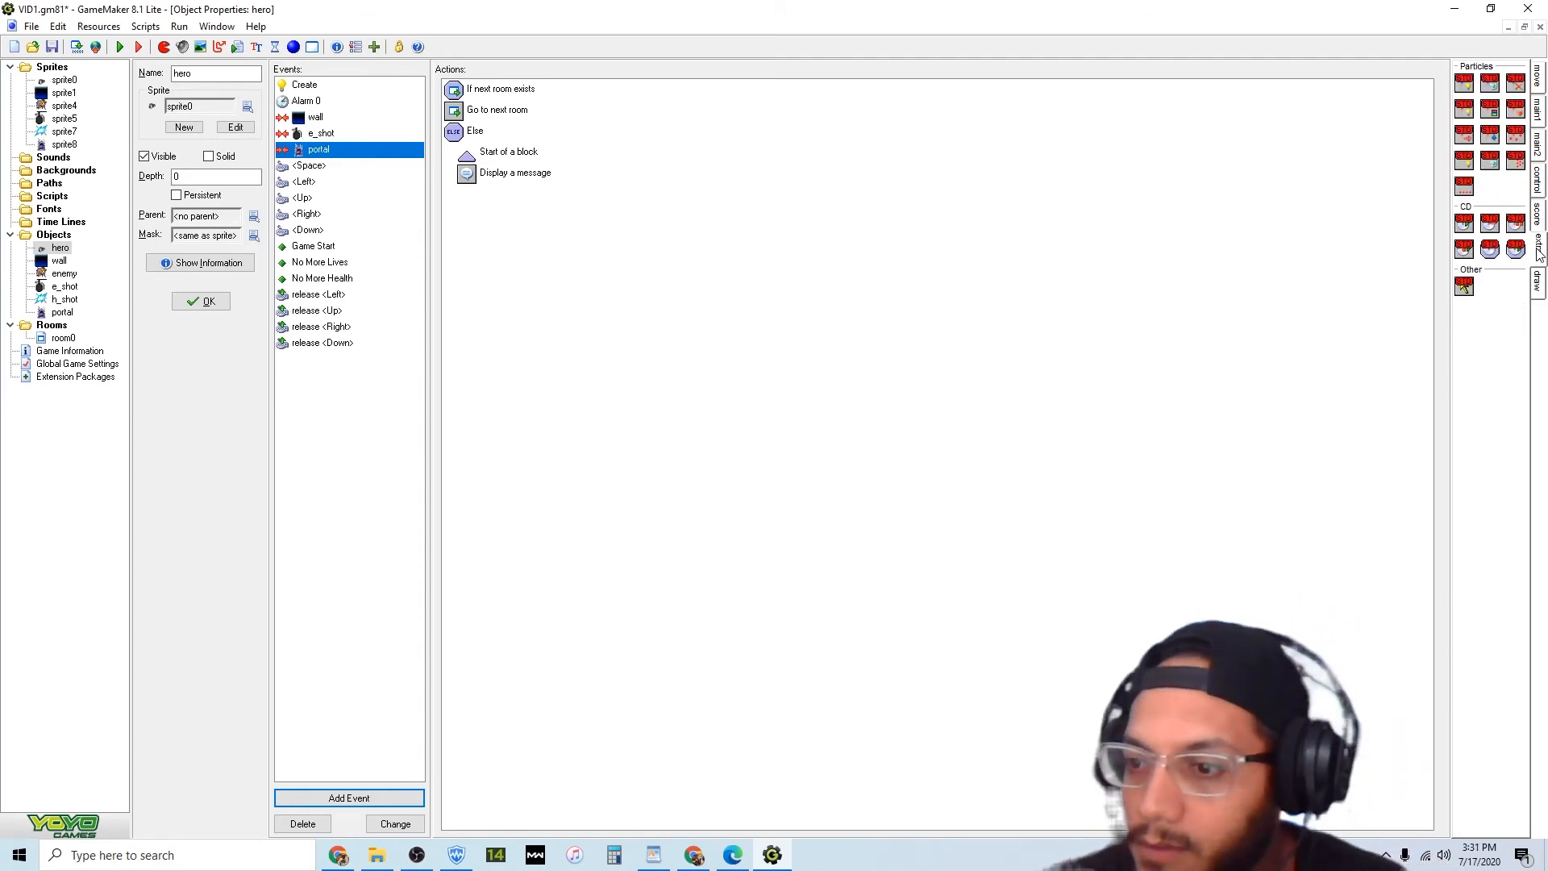
left_click(1537, 218)
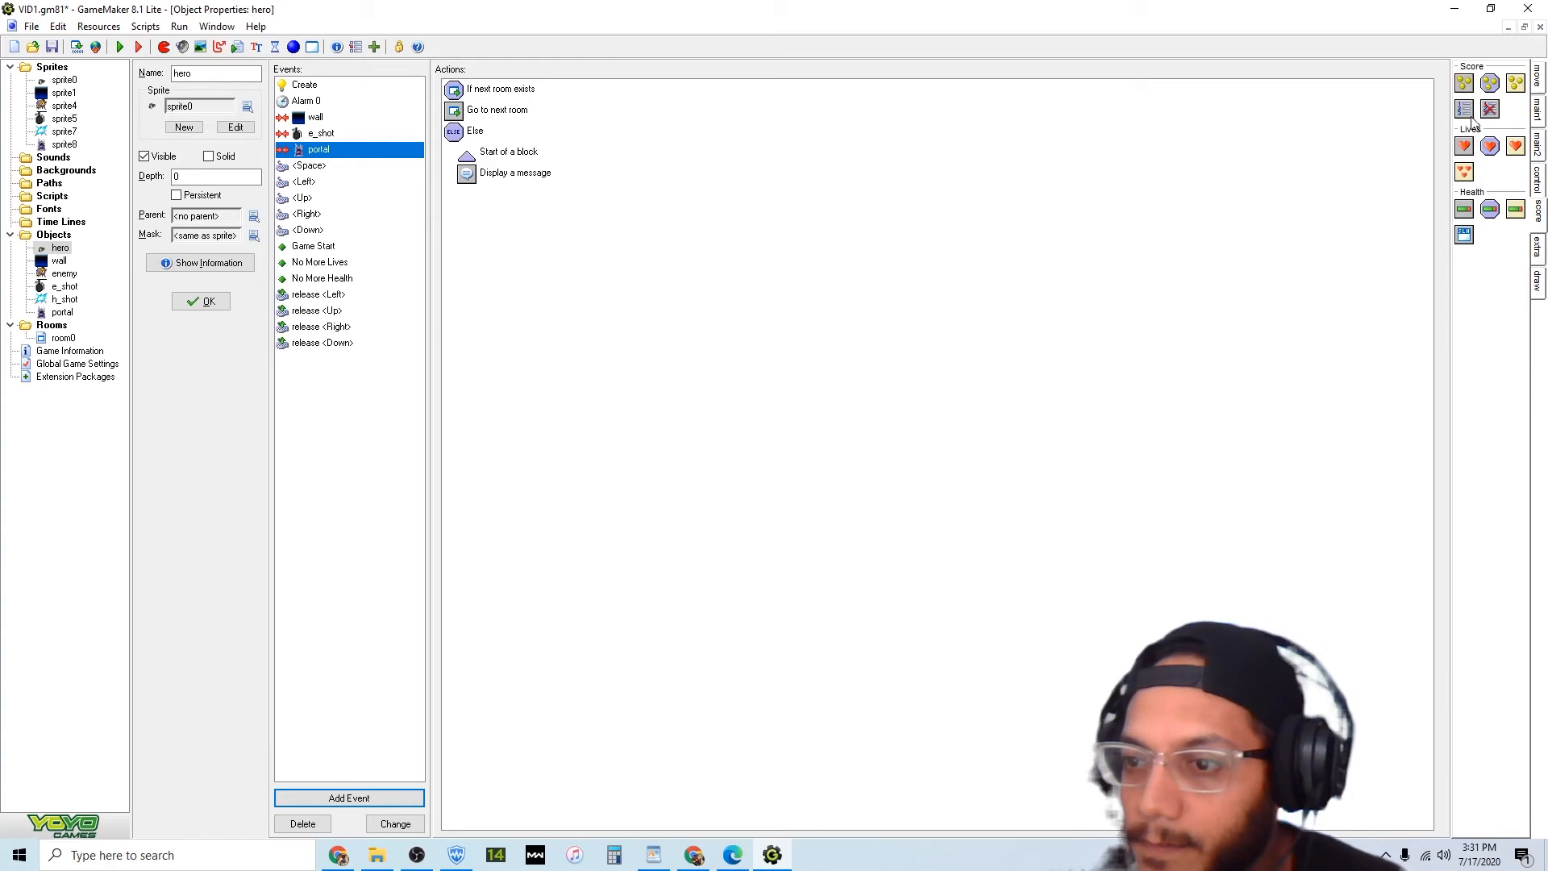
left_click_drag(1469, 115, 1473, 111)
left_click_drag(633, 239, 494, 233)
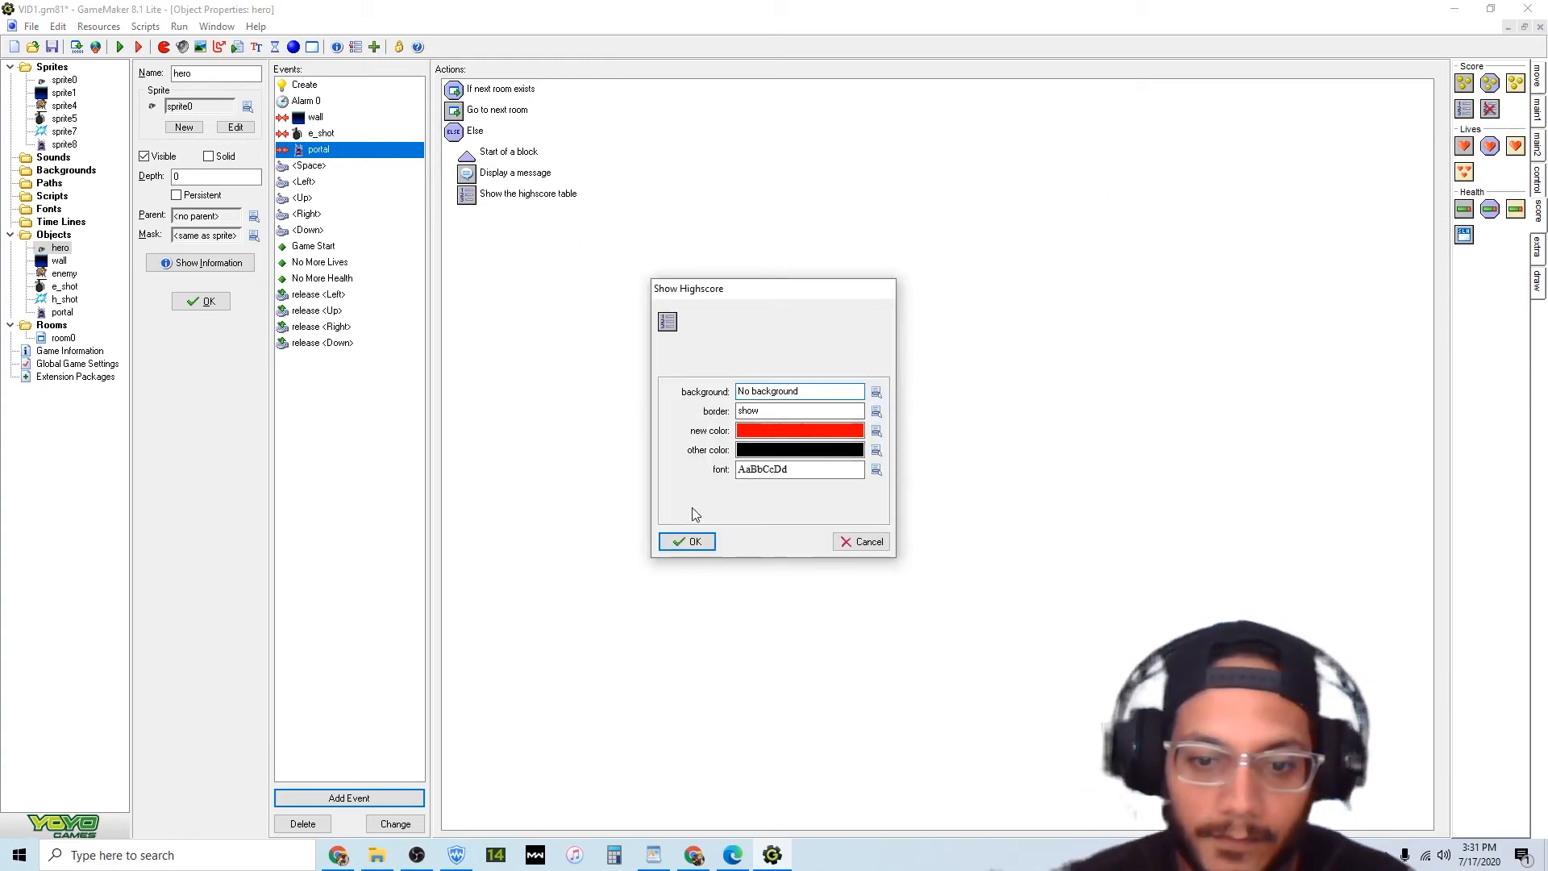
left_click(692, 543)
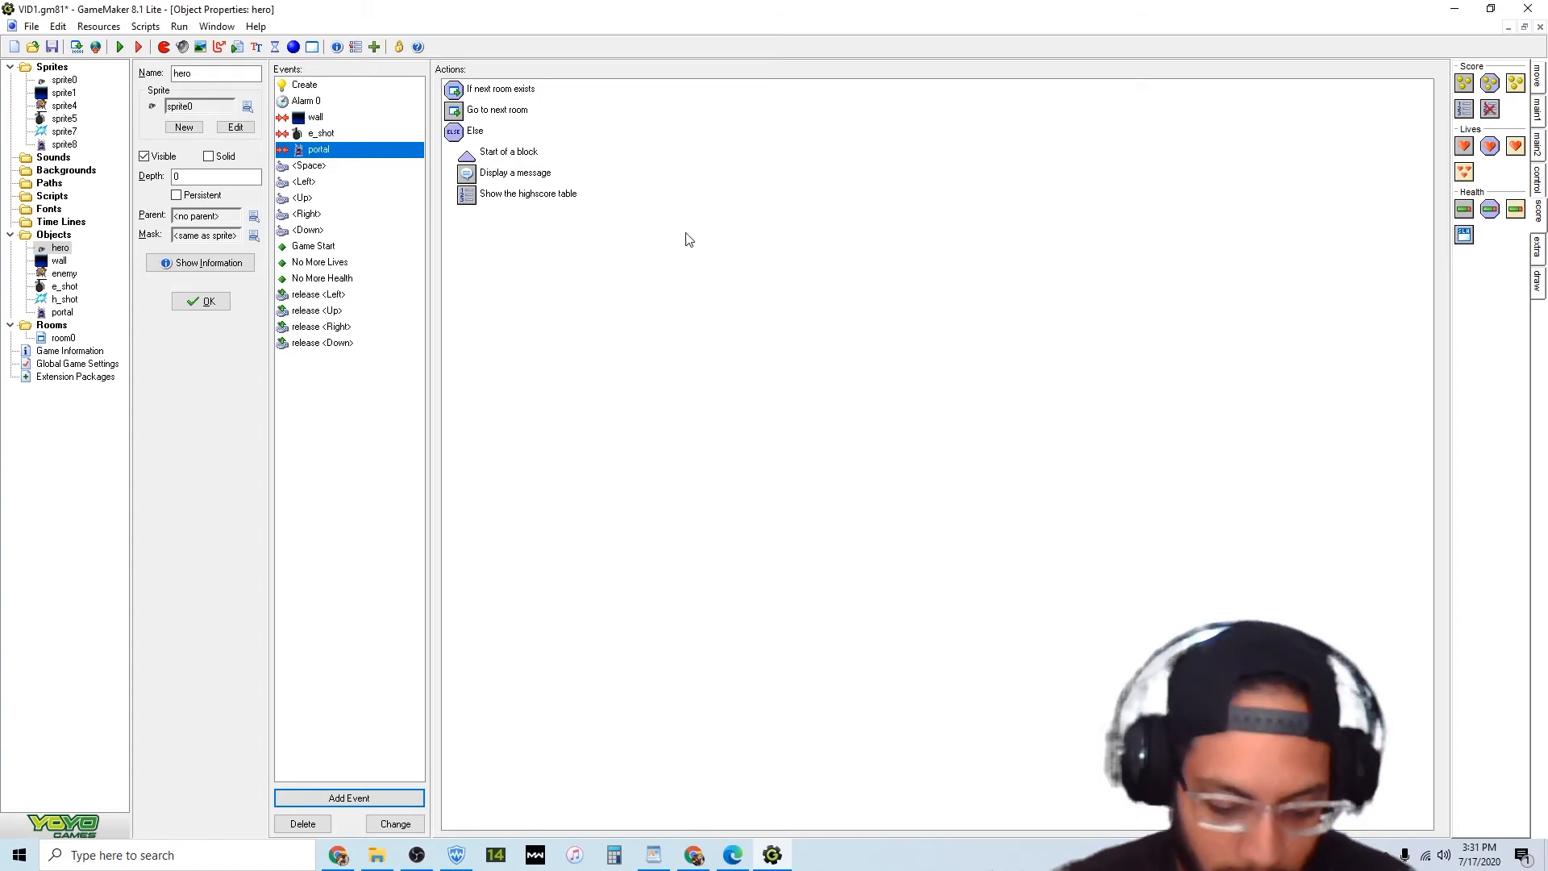
Add an End Game action and an End Block after the highscore action in the hero's portal event.
left_click(1538, 190)
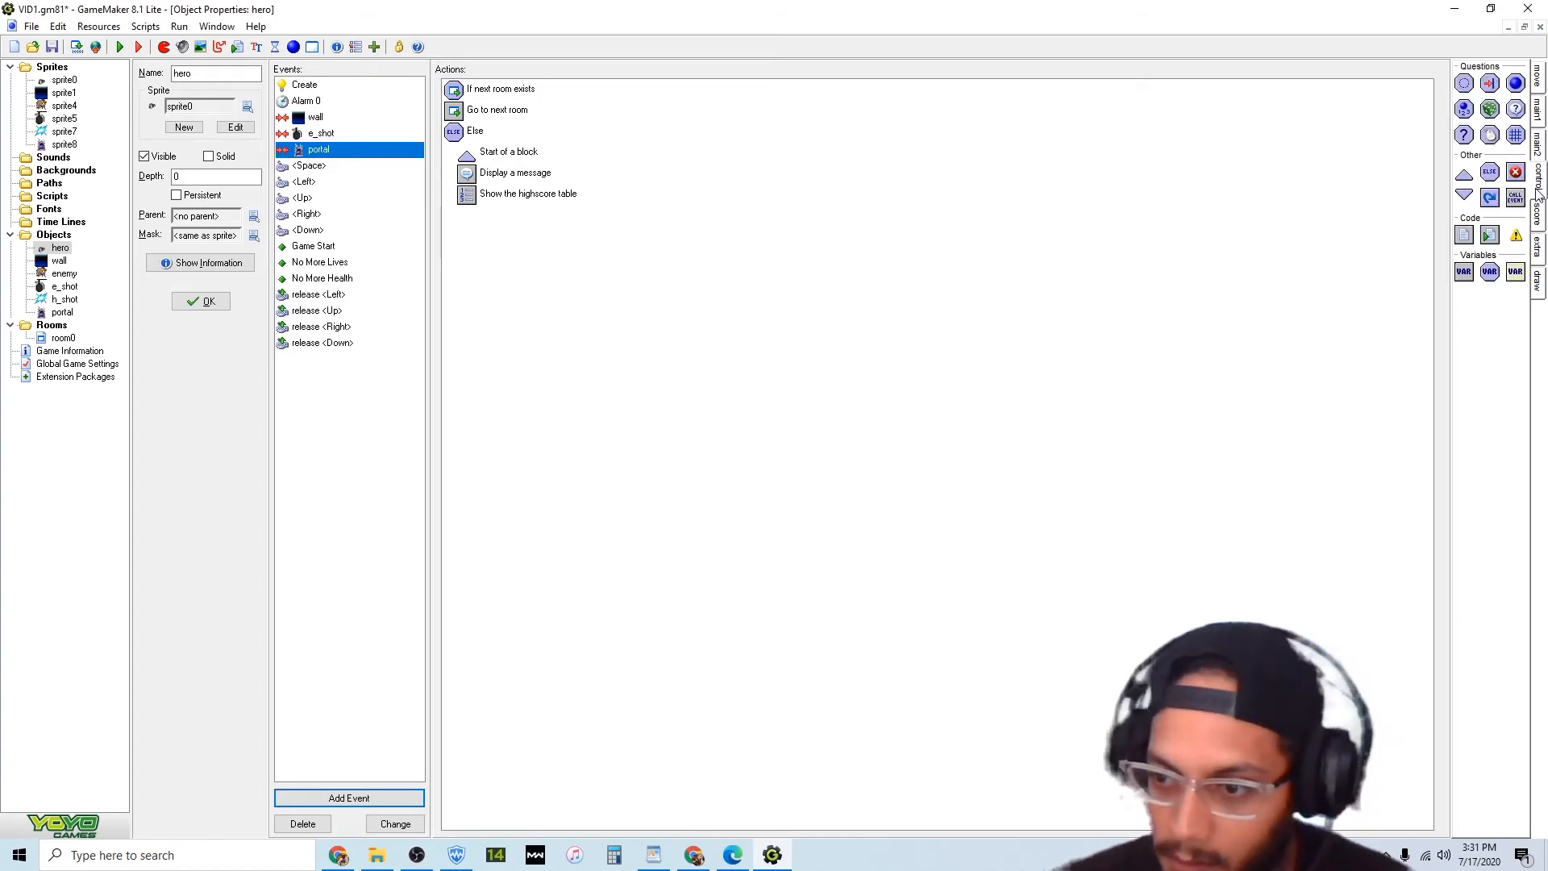
left_click(1538, 145)
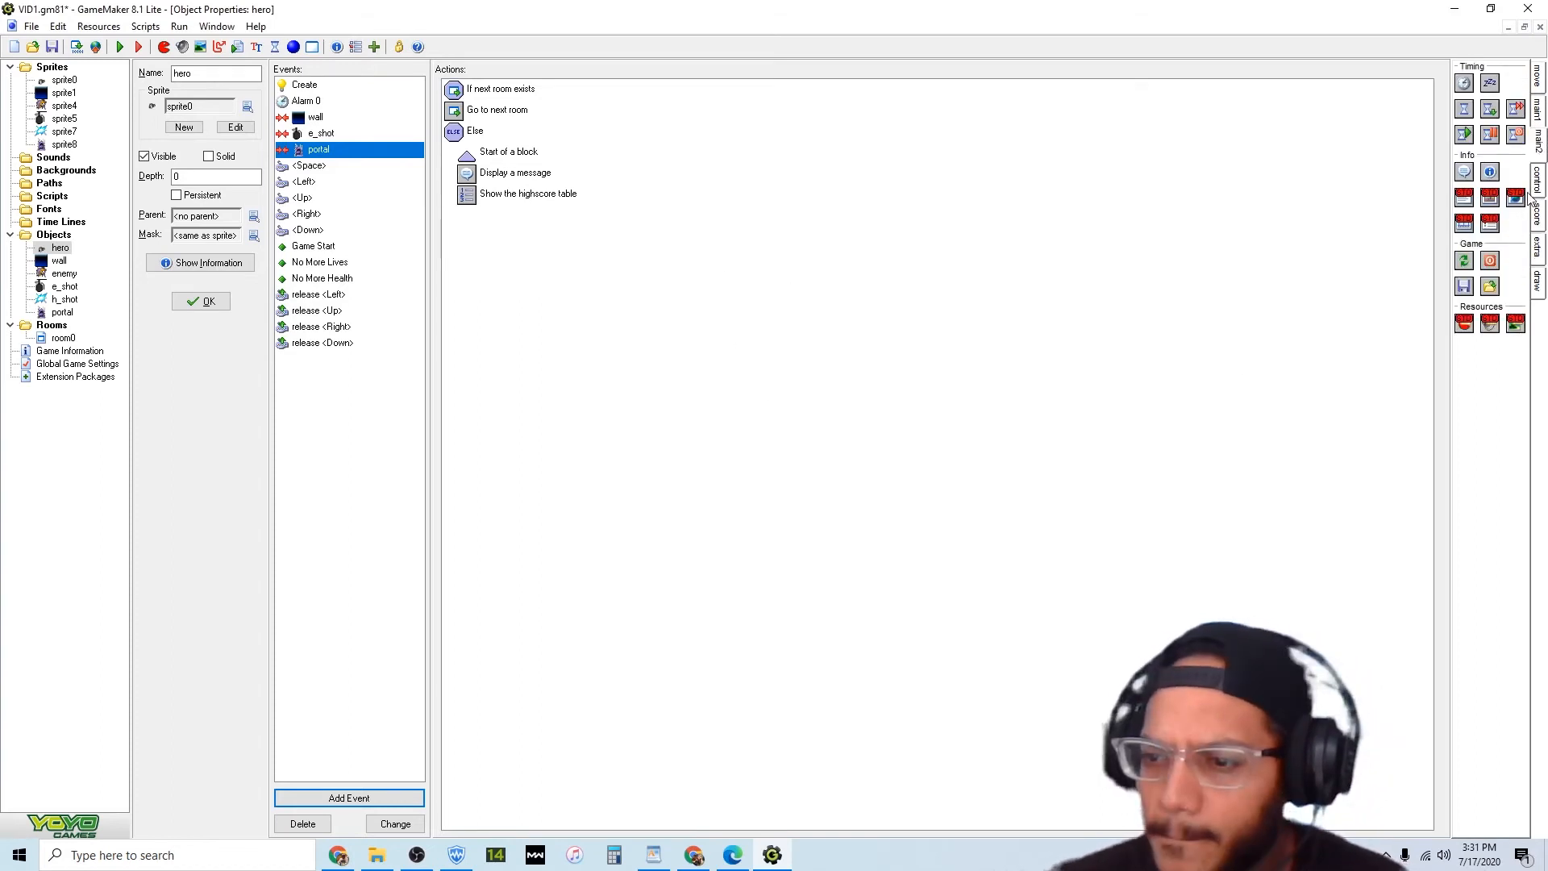
left_click_drag(699, 266, 584, 271)
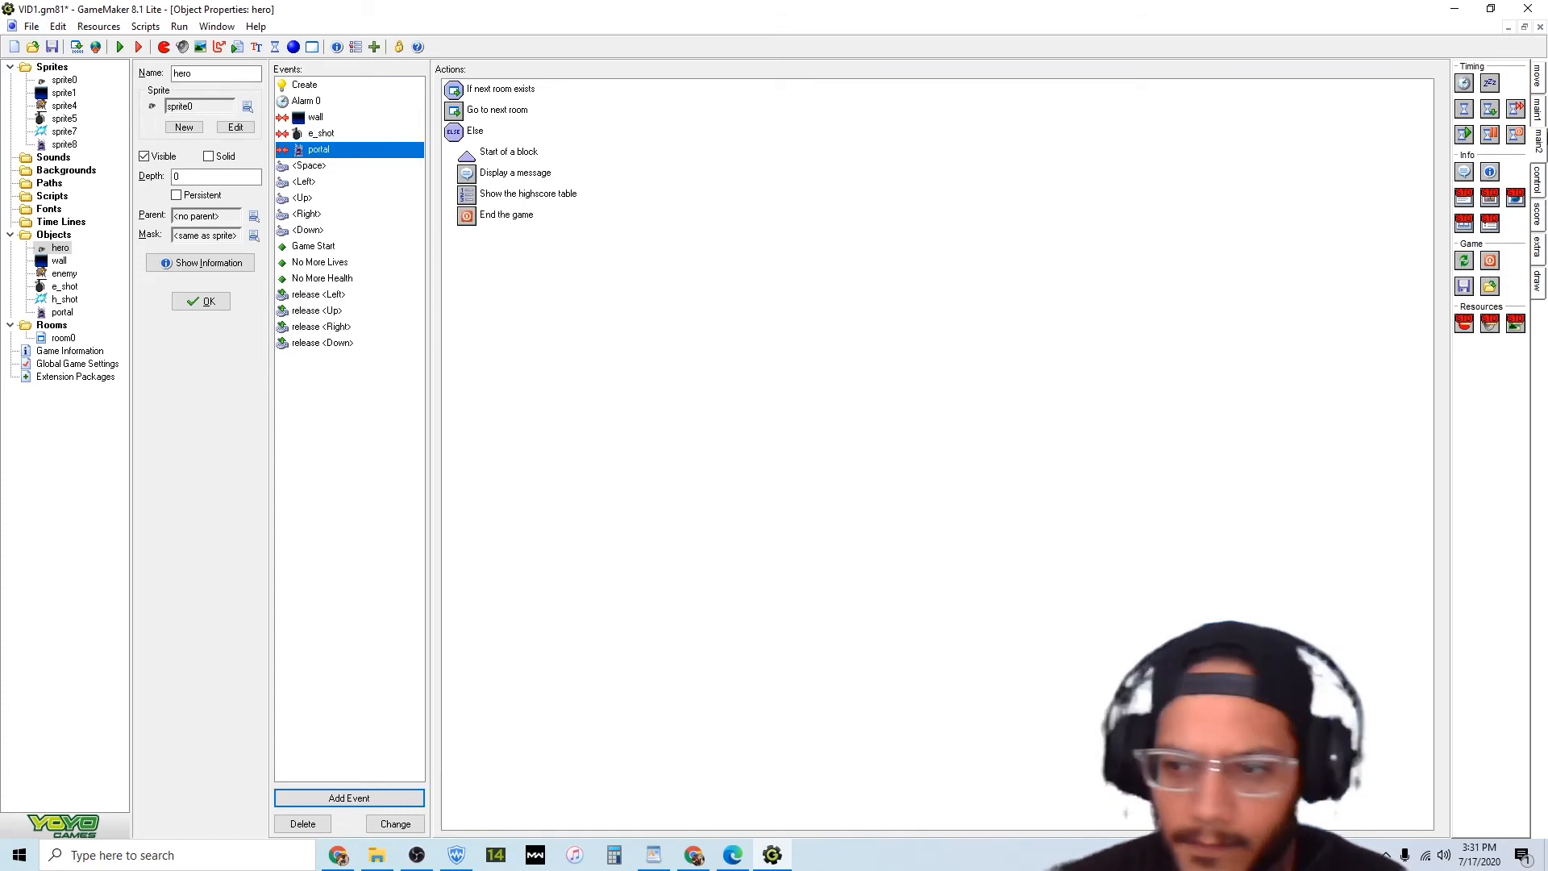
left_click(1537, 179)
left_click_drag(1469, 198, 948, 237)
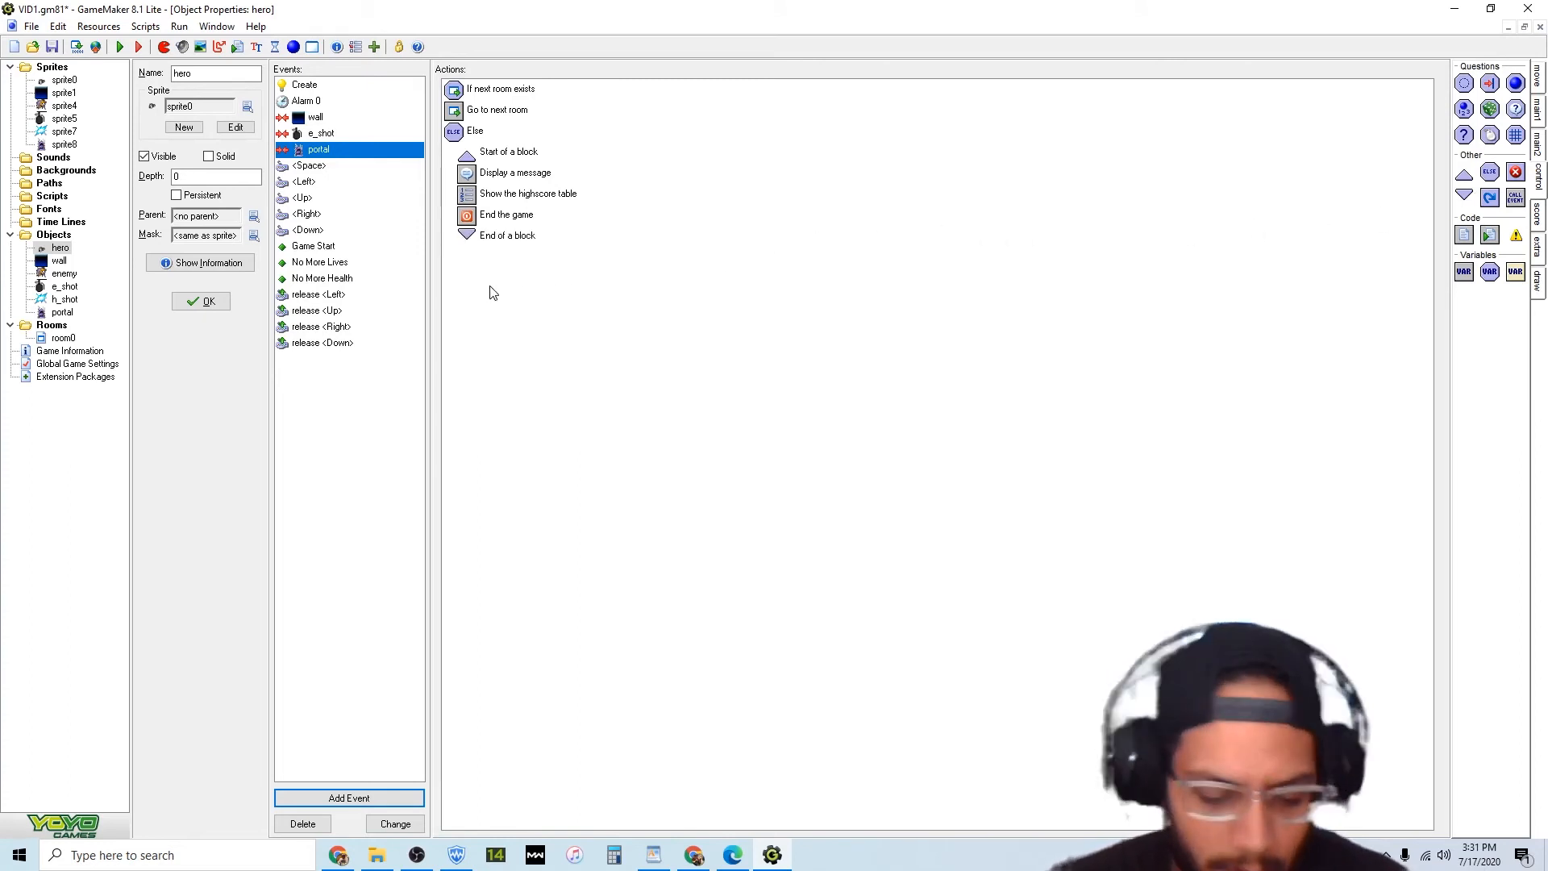
Create a second room and enclose it with a continuous border of wall objects along all four edges.
left_click(63, 340)
double_click(64, 340)
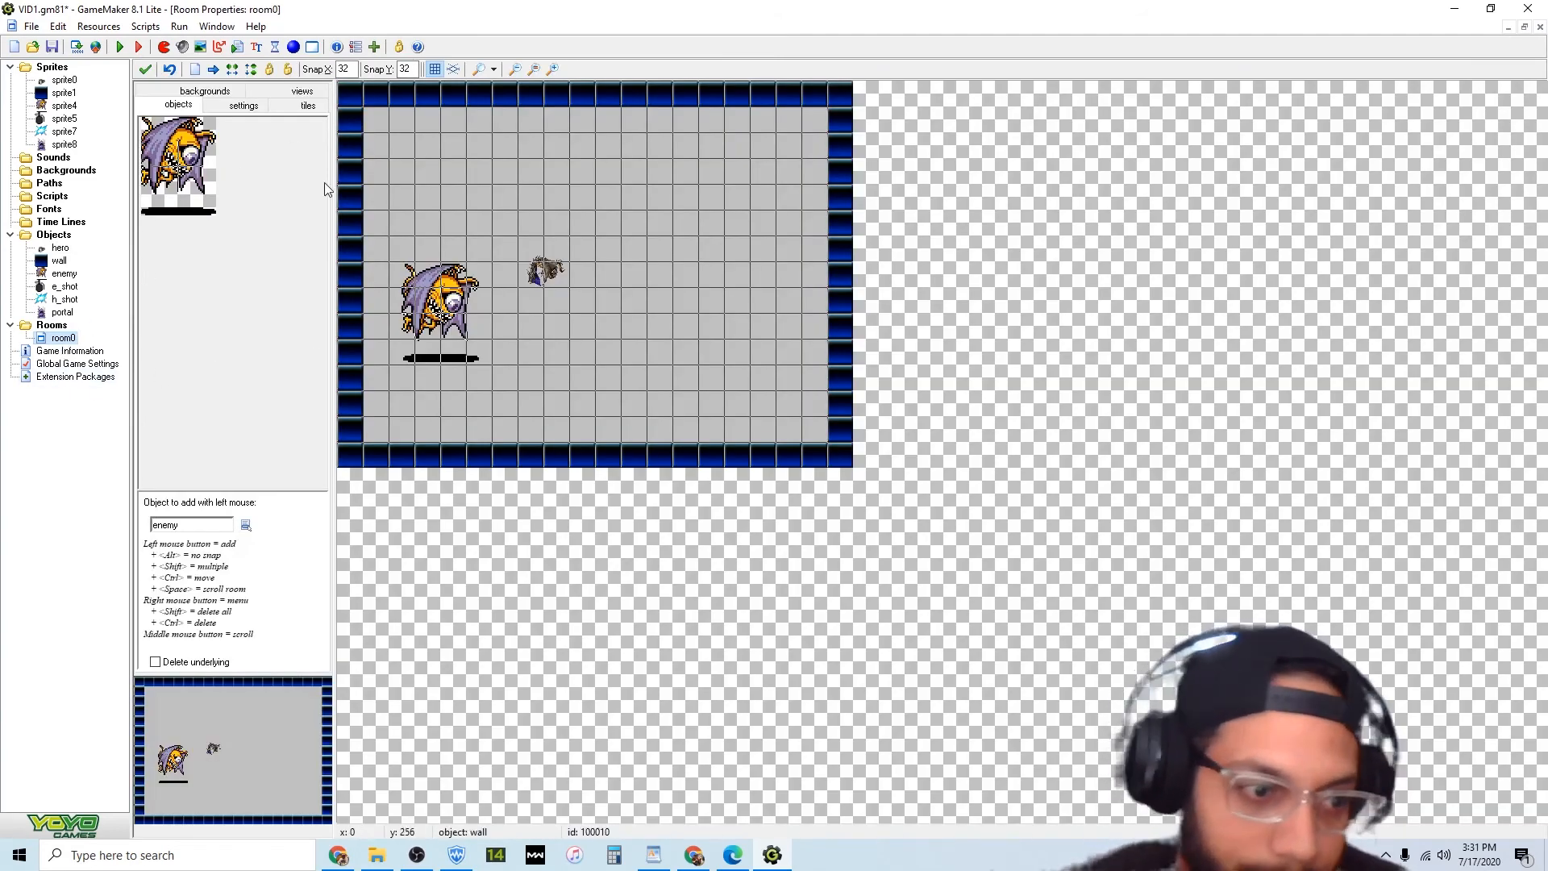
left_click(312, 47)
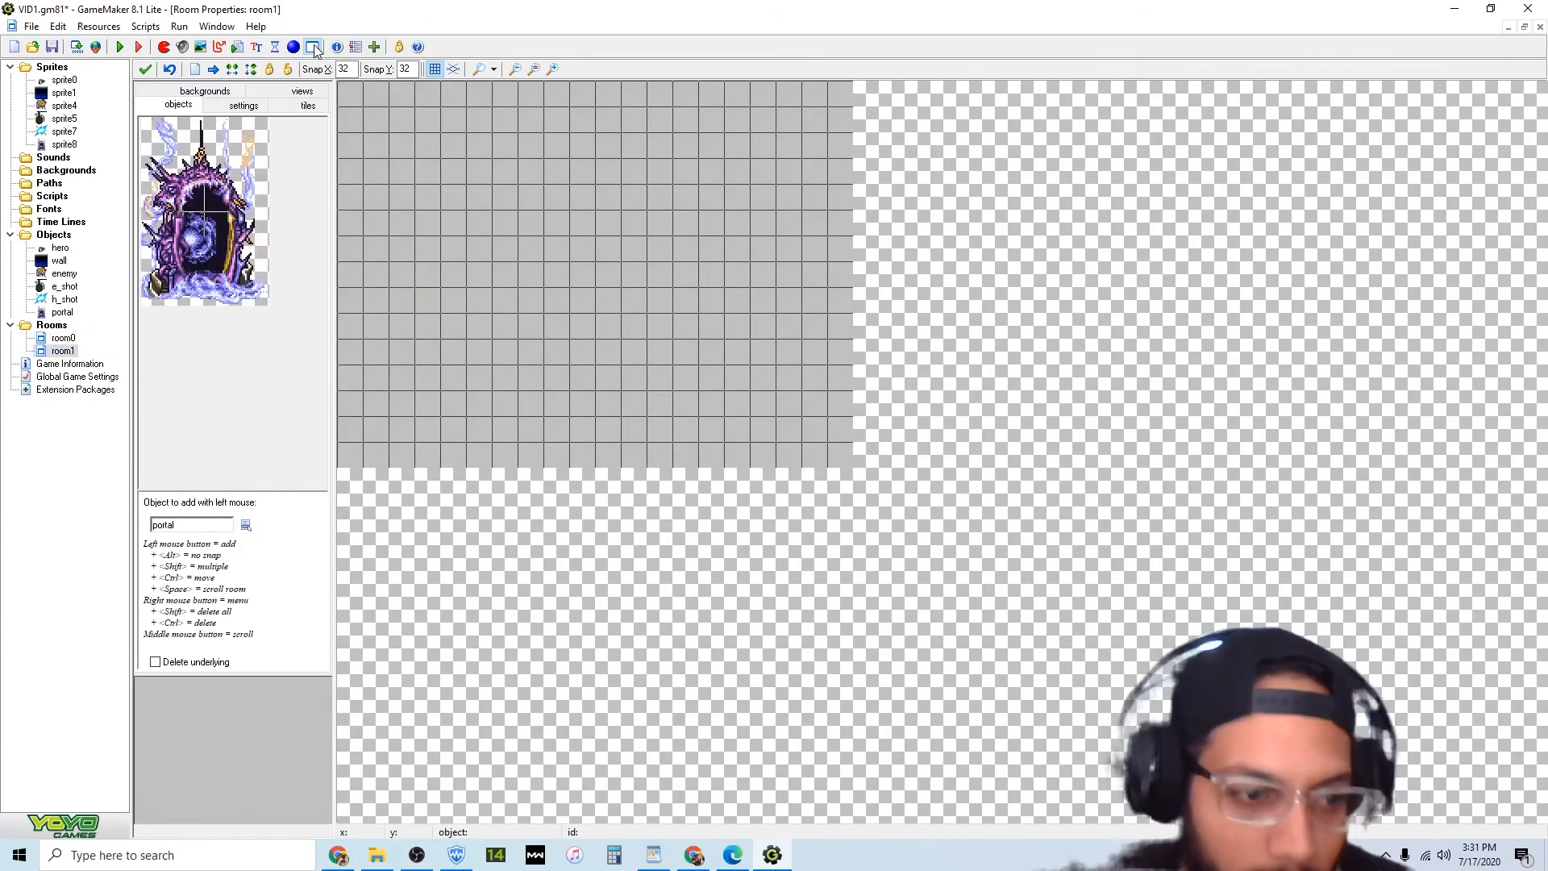
left_click(246, 525)
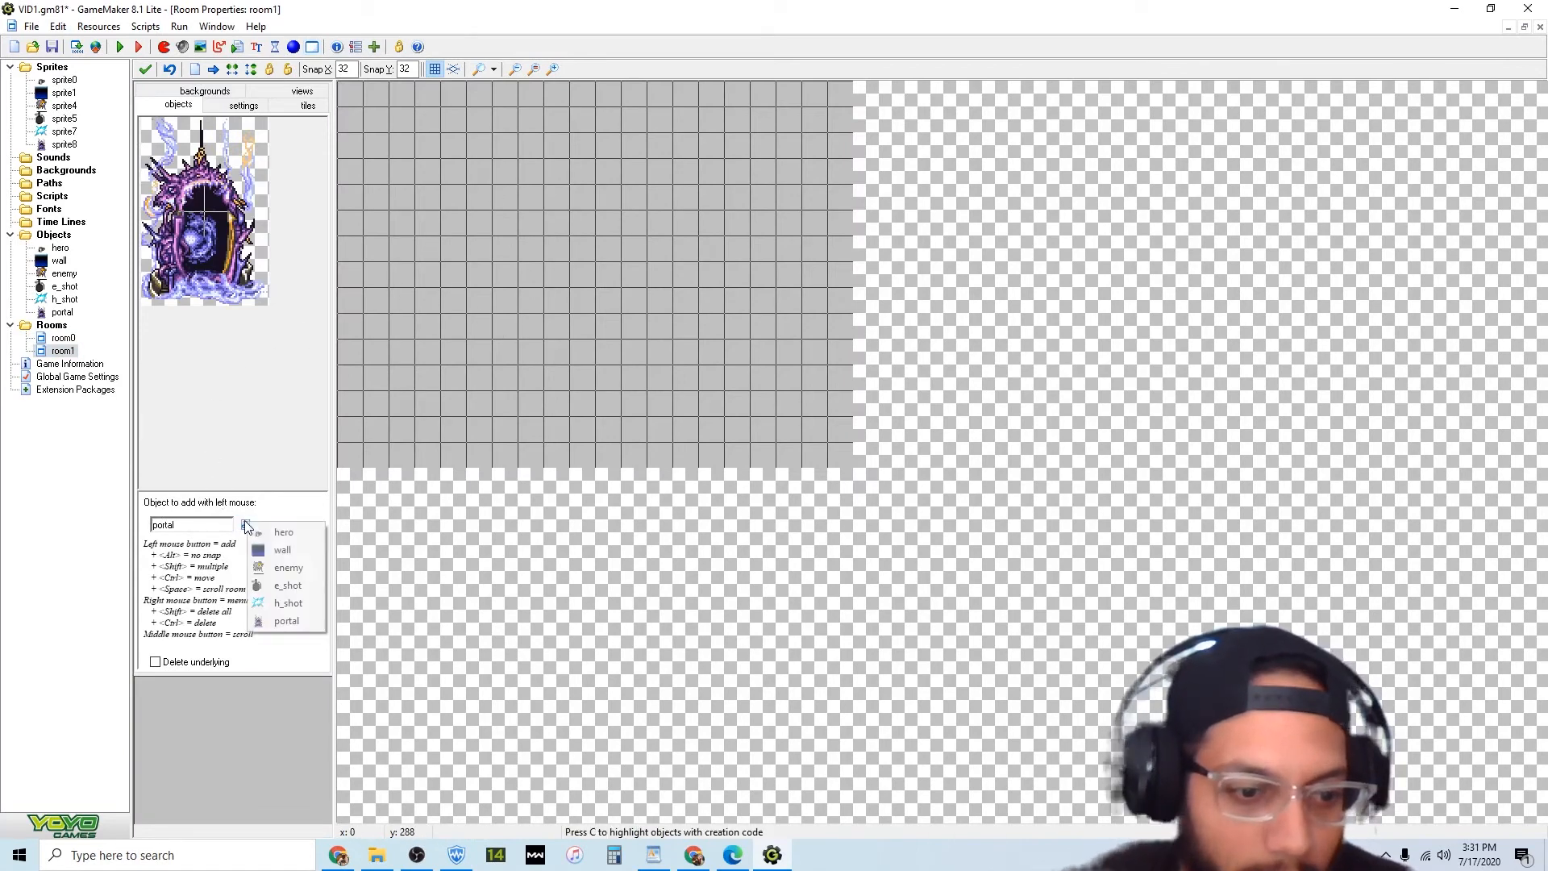
left_click(284, 551)
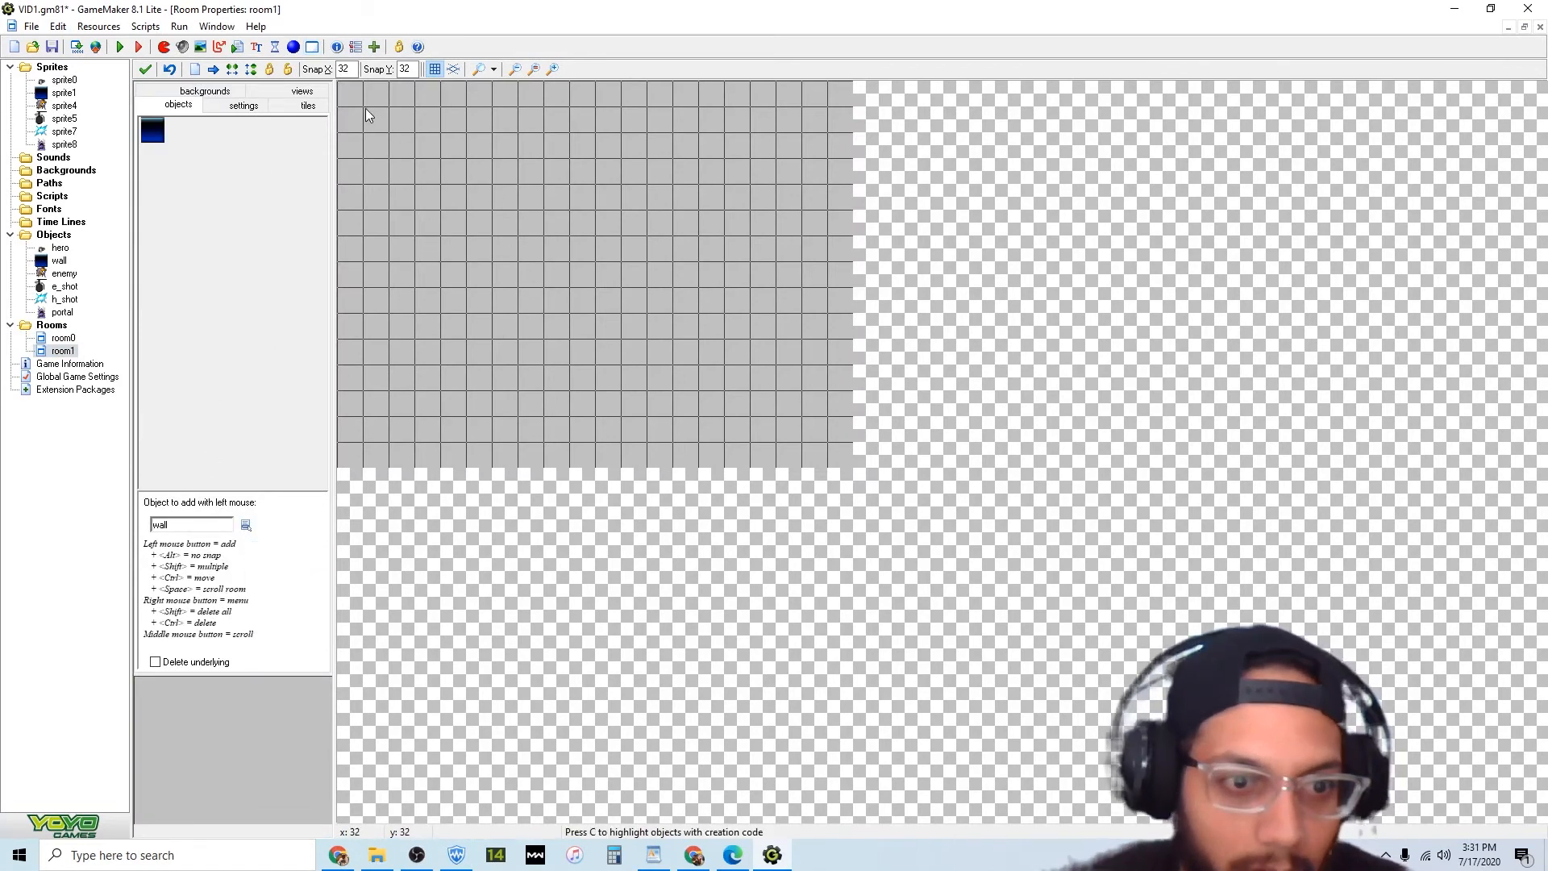
mouse_move(357, 95)
left_mouse_down("shift")
mouse_move(345, 442)
mouse_move(396, 458)
mouse_move(840, 447)
mouse_move(839, 174)
left_mouse_up("shift")
right_click_drag(816, 218, 819, 183, "shift")
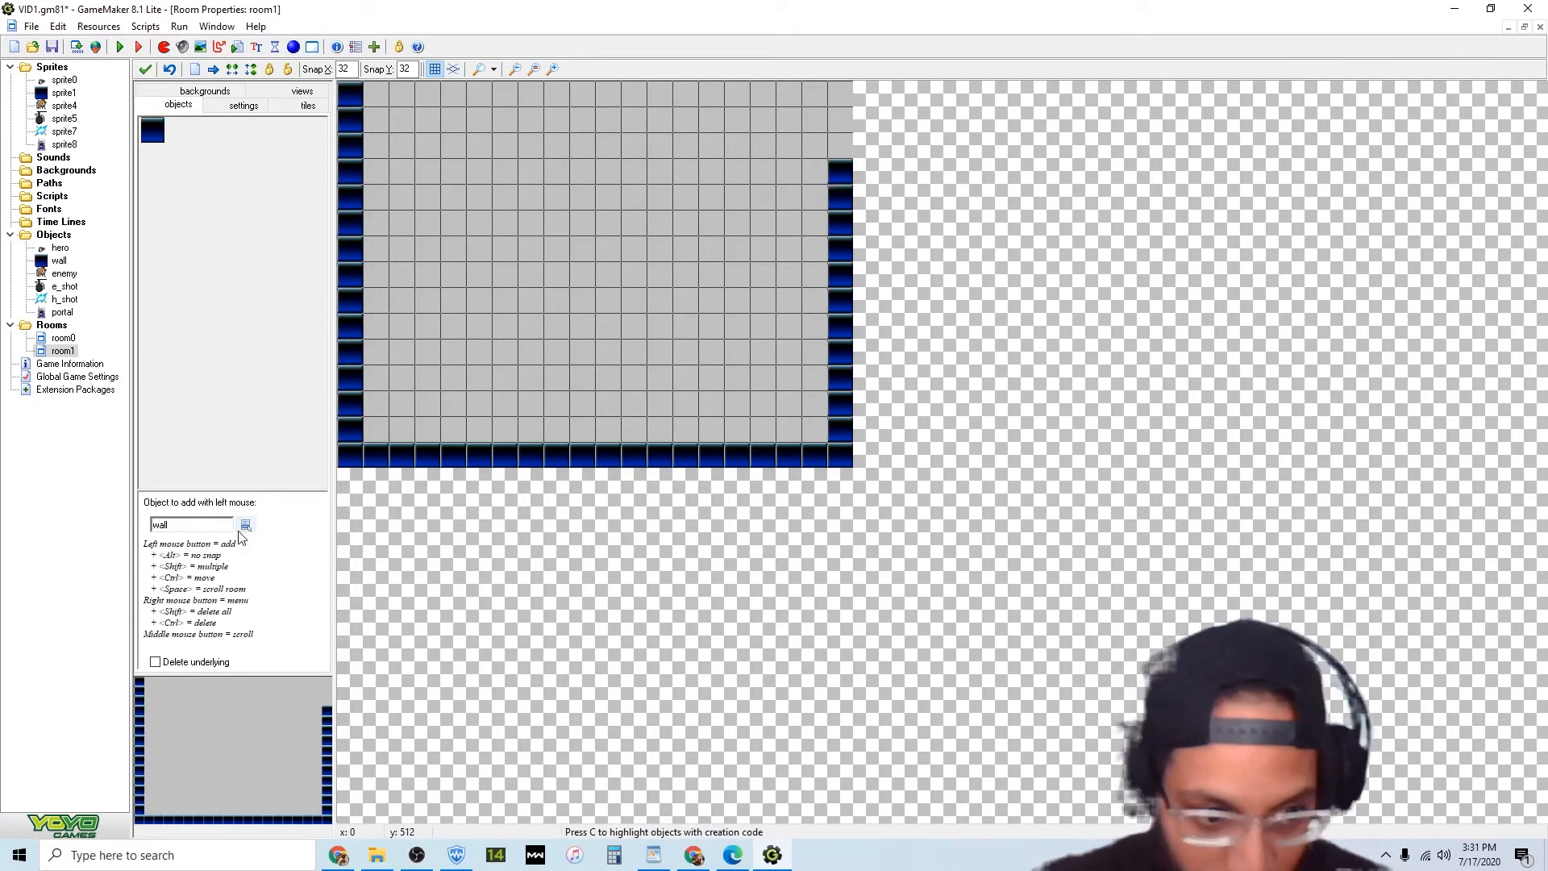
mouse_move(836, 159)
left_mouse_down("shift")
mouse_move(834, 108)
mouse_move(774, 95)
mouse_move(419, 95)
mouse_move(352, 119)
left_mouse_up("shift")
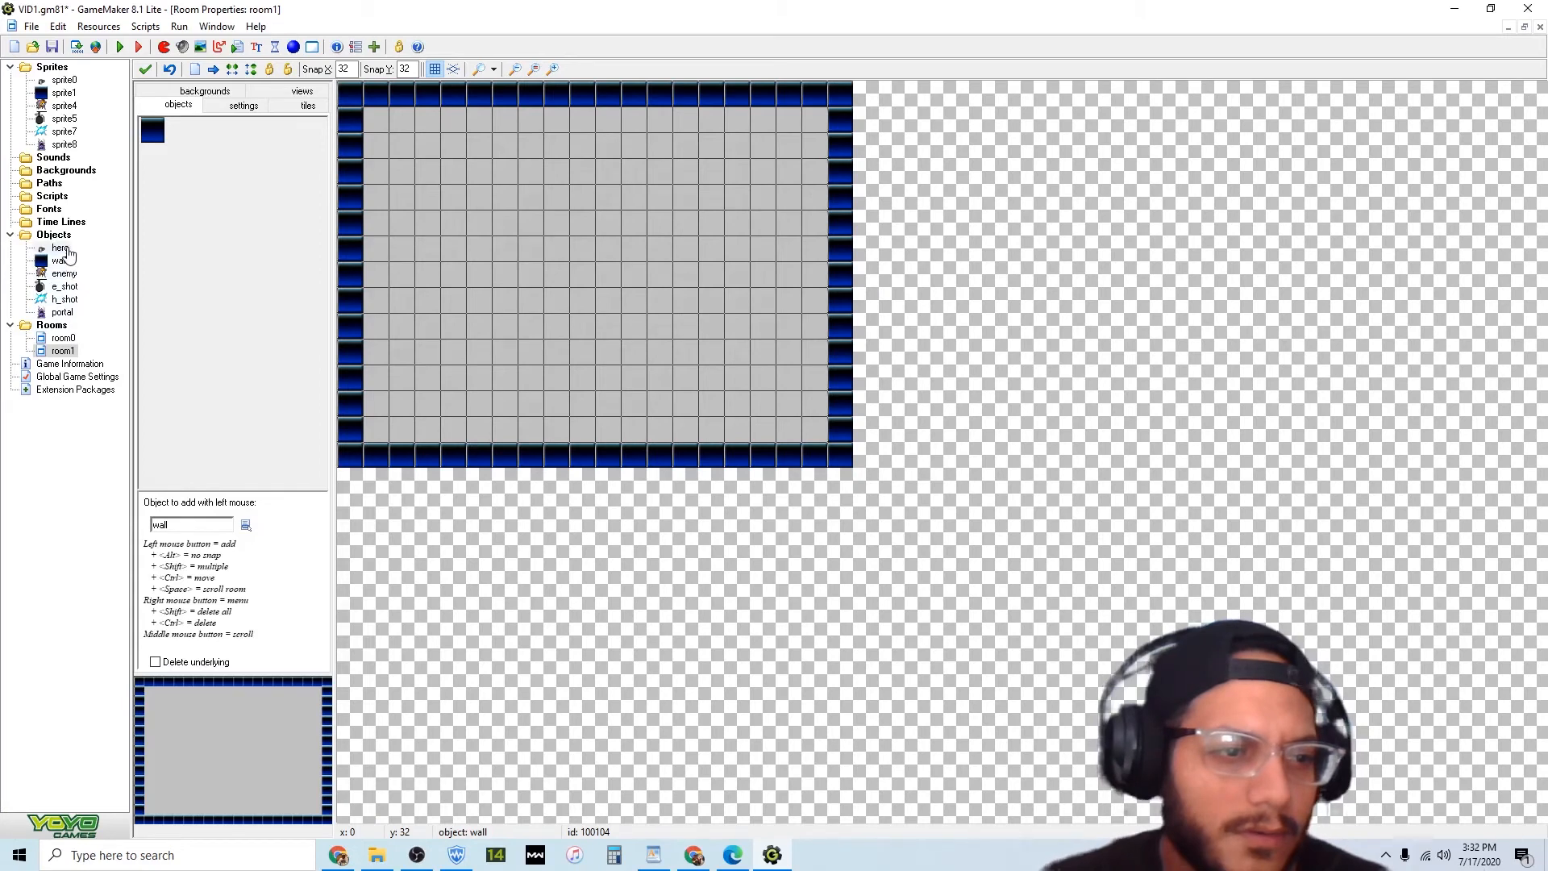
Place a hero in the lower-left area of the second room at x 128, y 320.
left_click(60, 248)
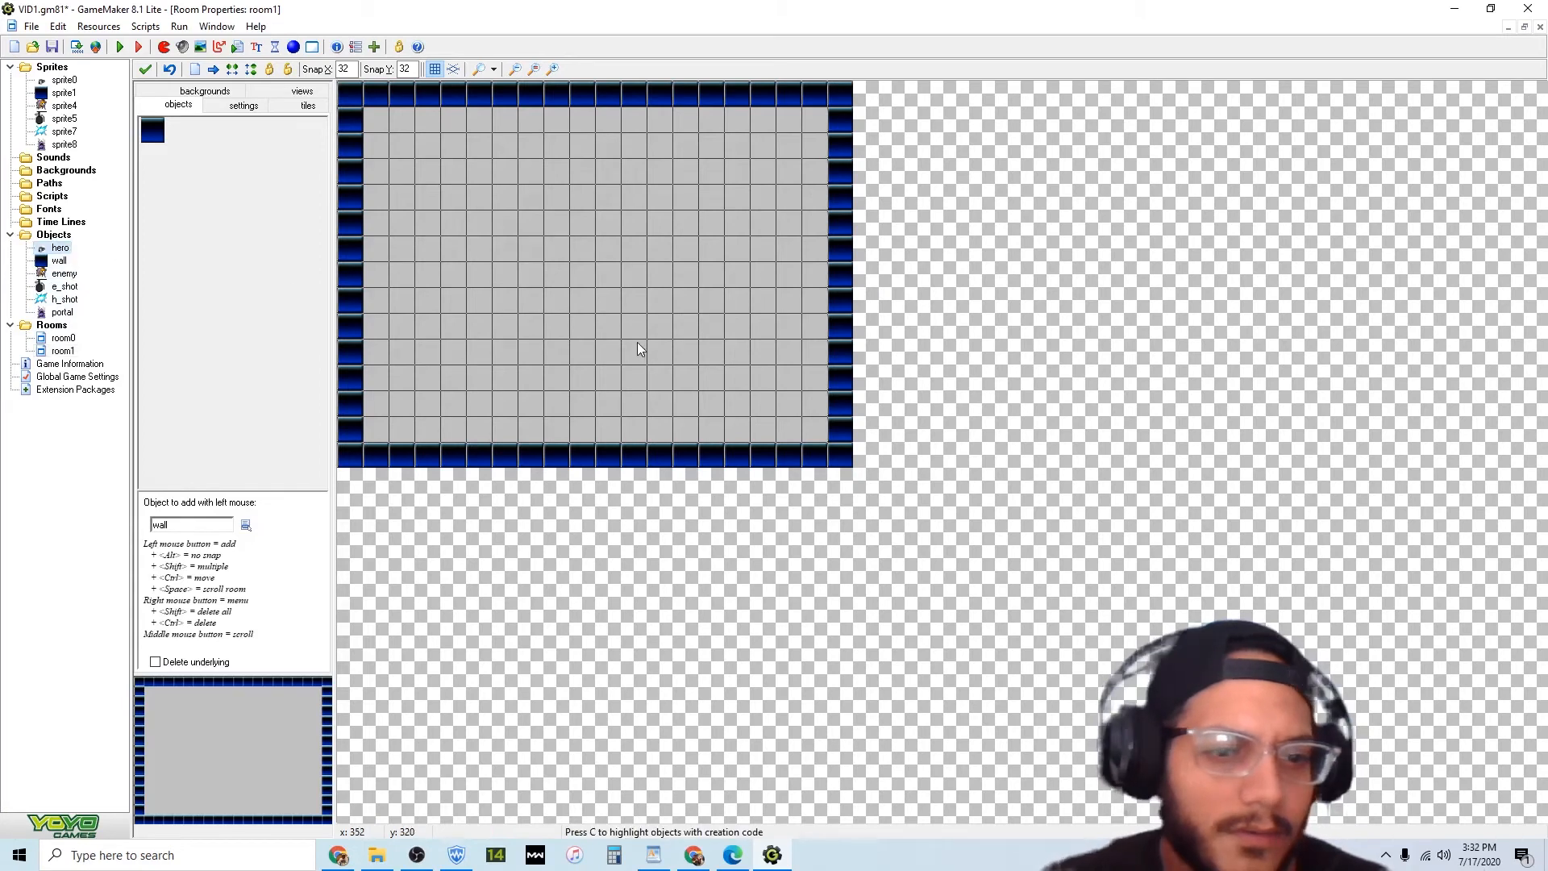
right_click(479, 327, "ctrl")
left_click(246, 524)
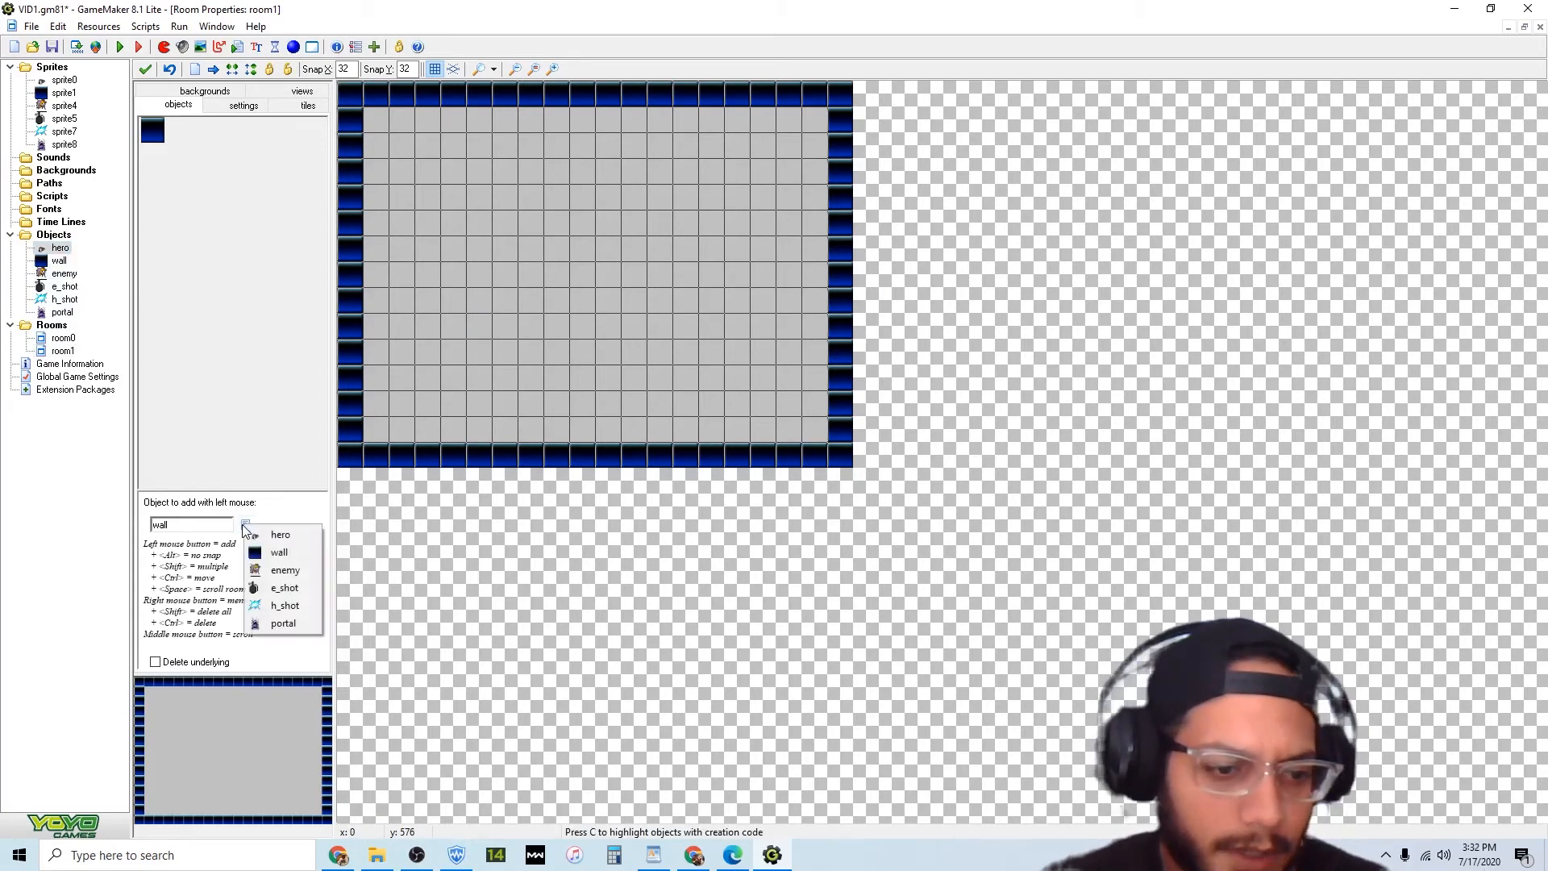
left_click(291, 536)
left_click(463, 349)
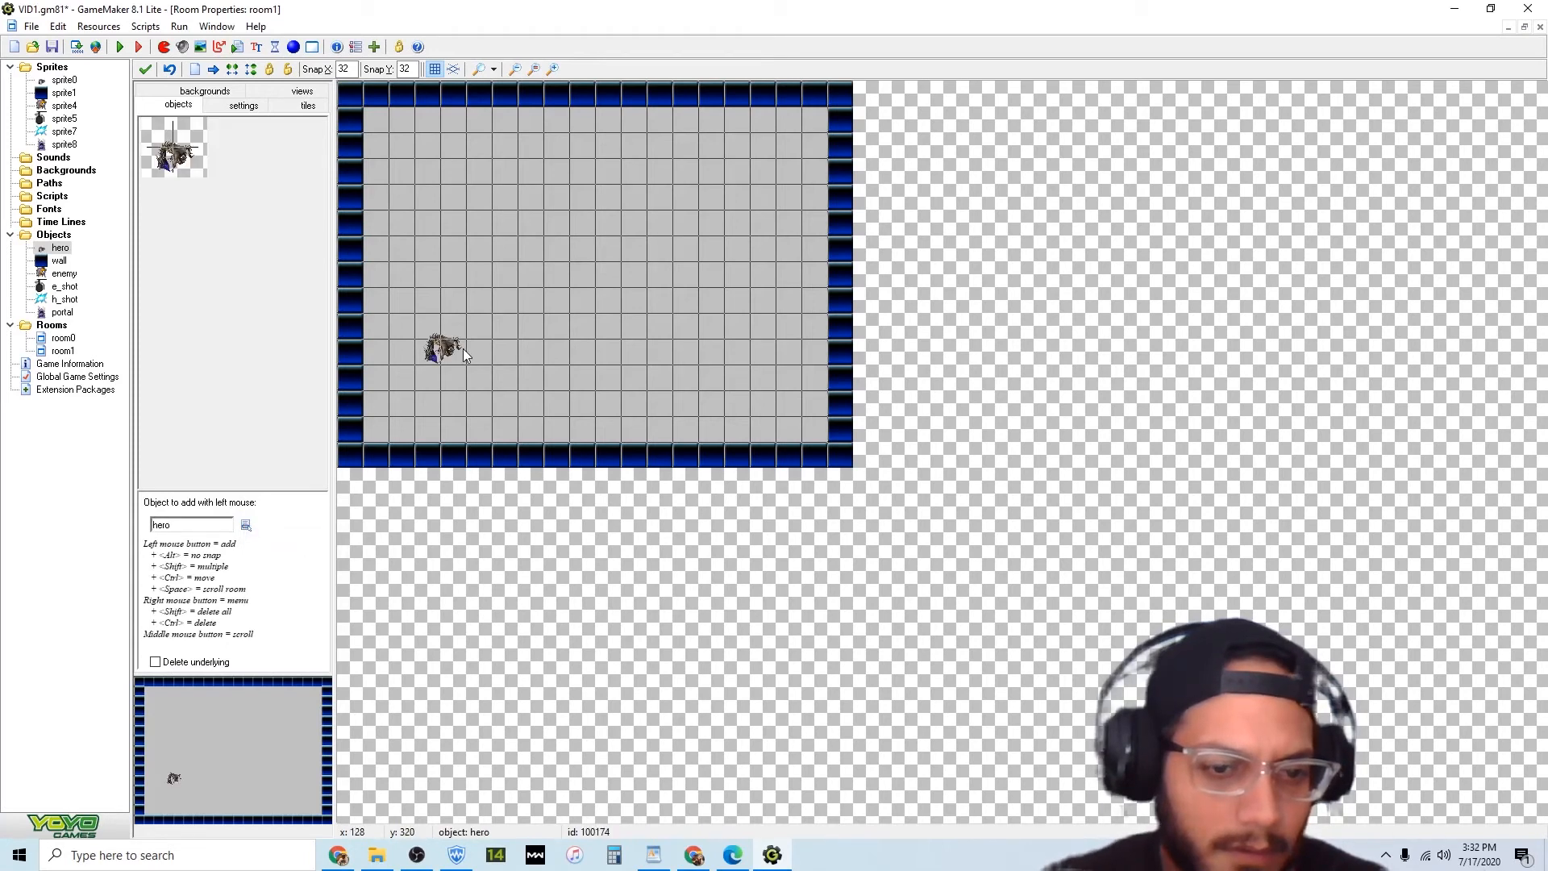
Place an enemy in the upper-right area of the second room at x 416, y 160, and test-run the game.
left_click(246, 525)
left_click(281, 570)
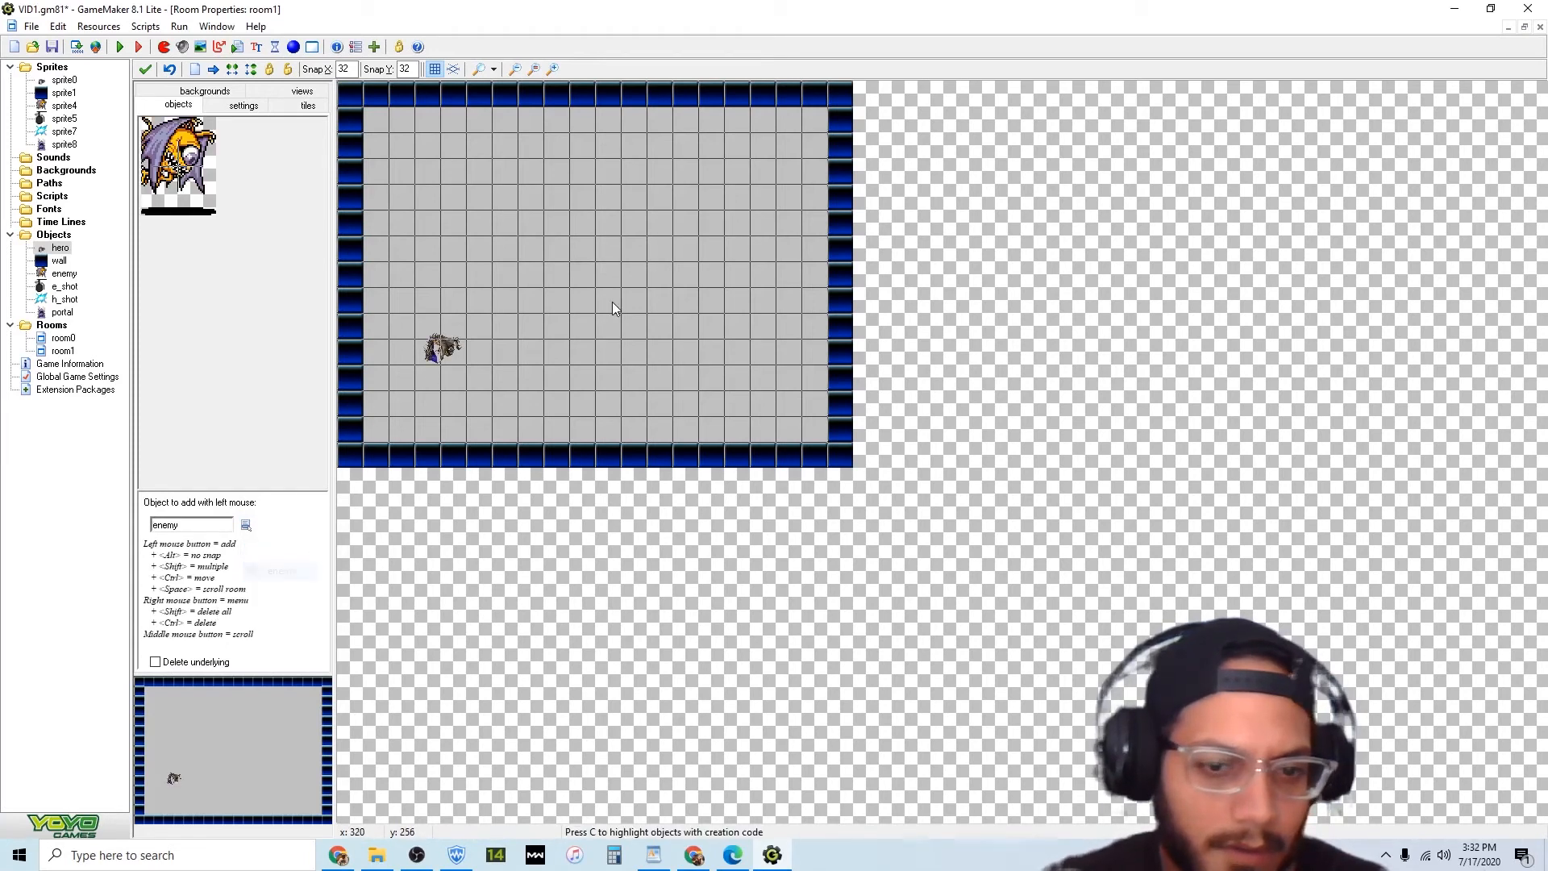
left_click(697, 226)
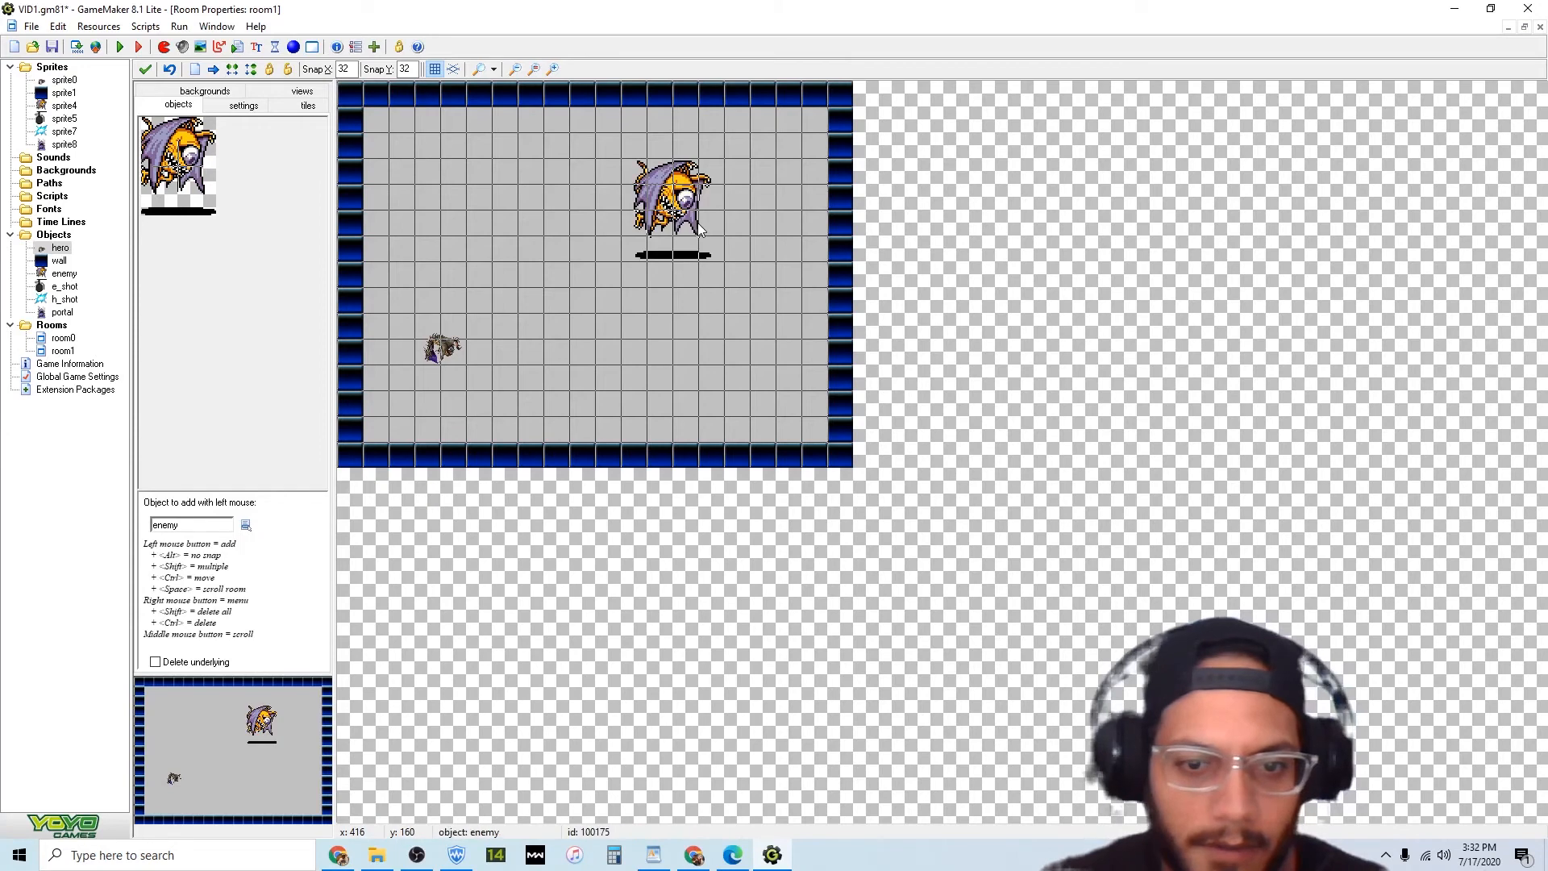
left_click(120, 47)
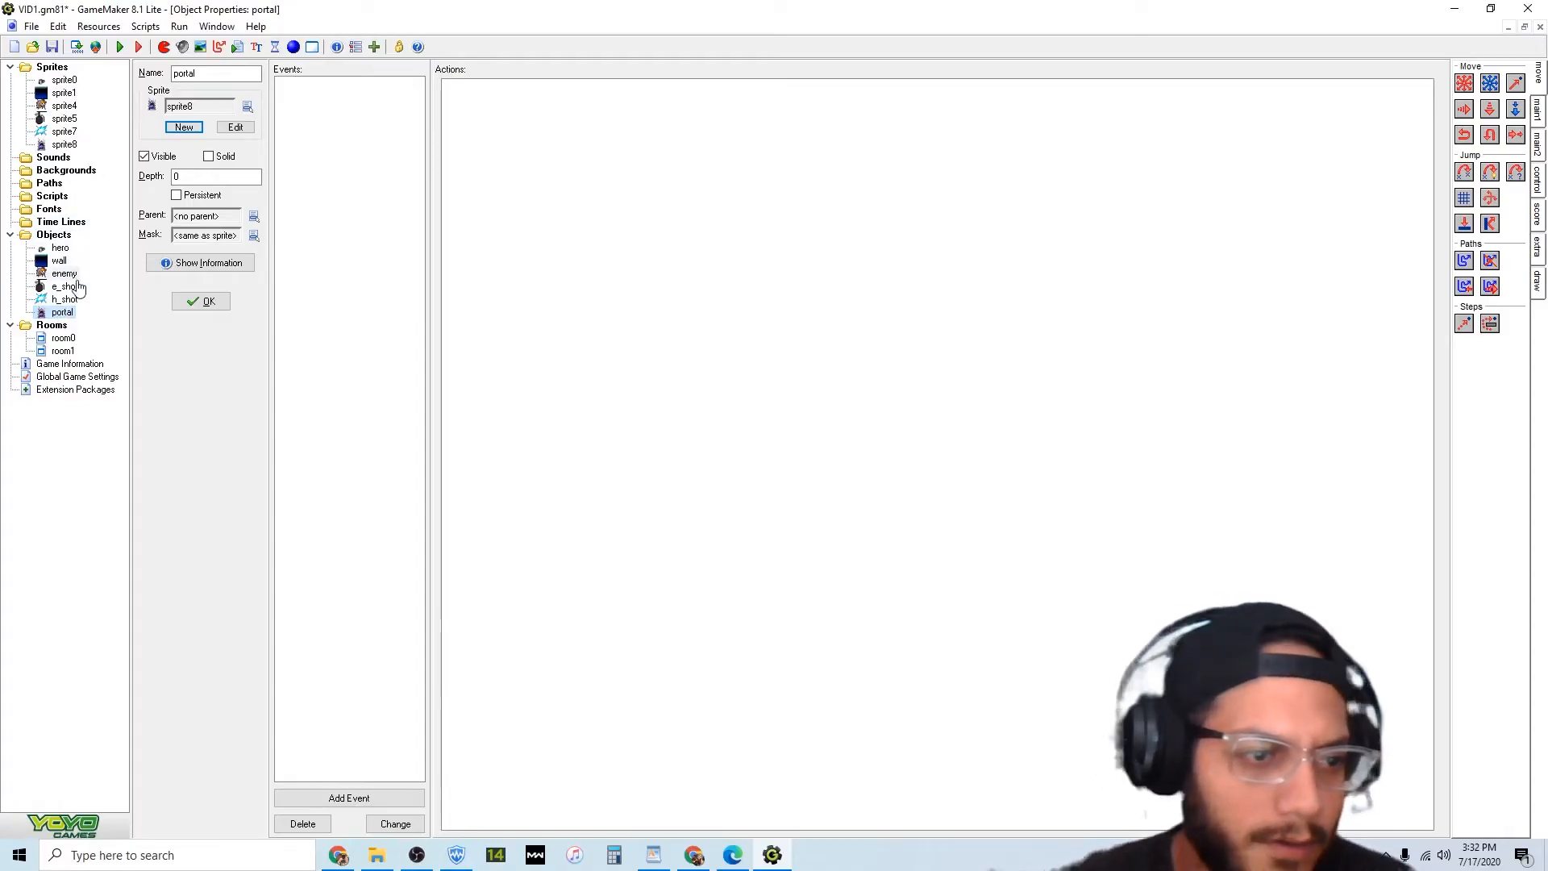
double_click(65, 273)
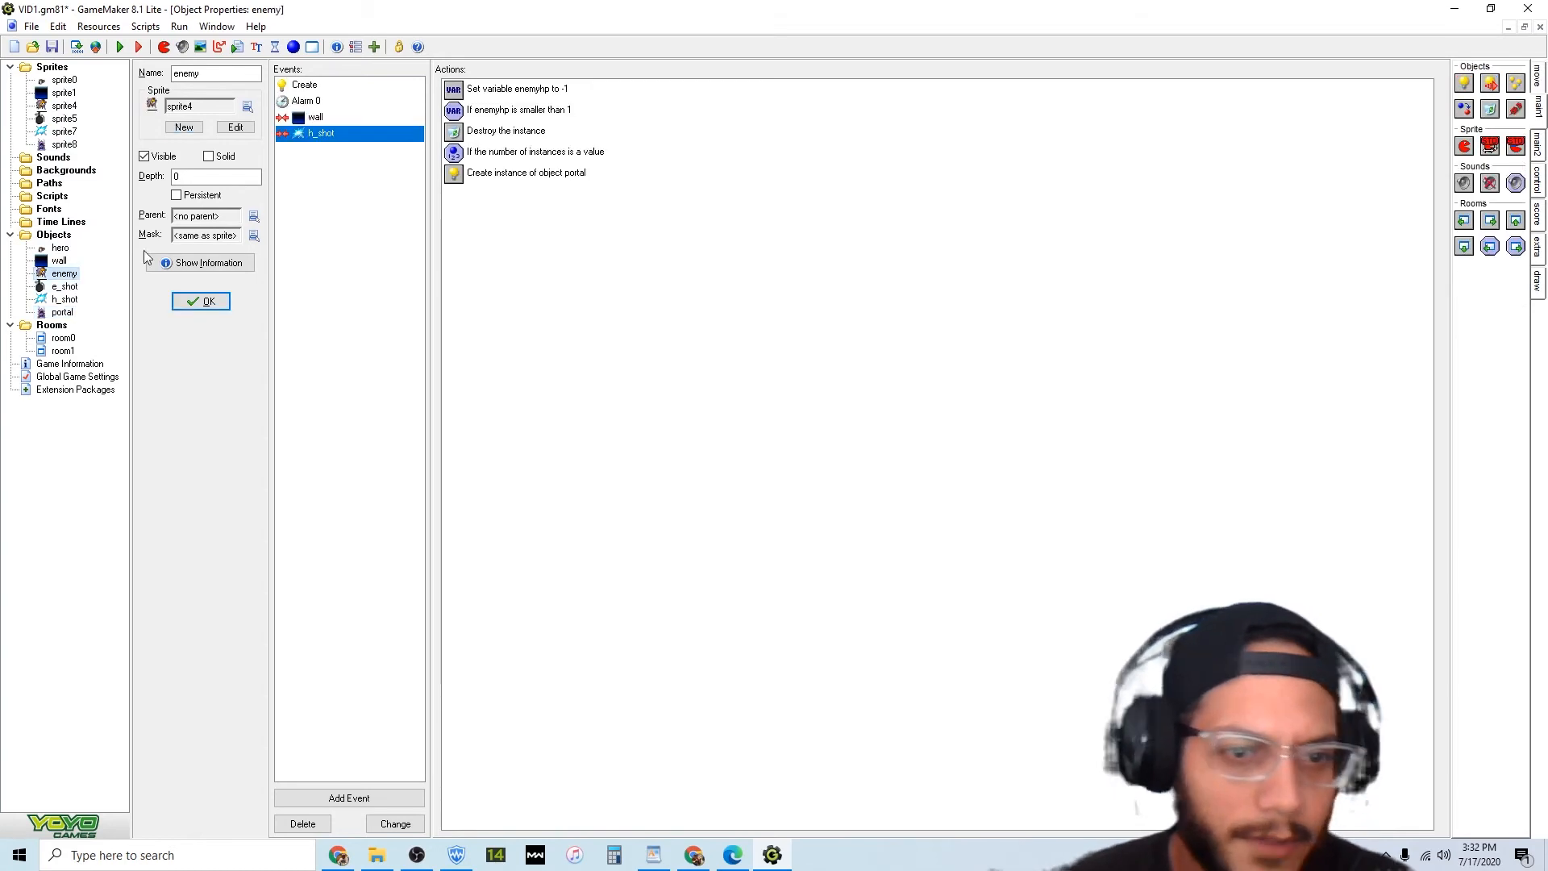
left_click(501, 186)
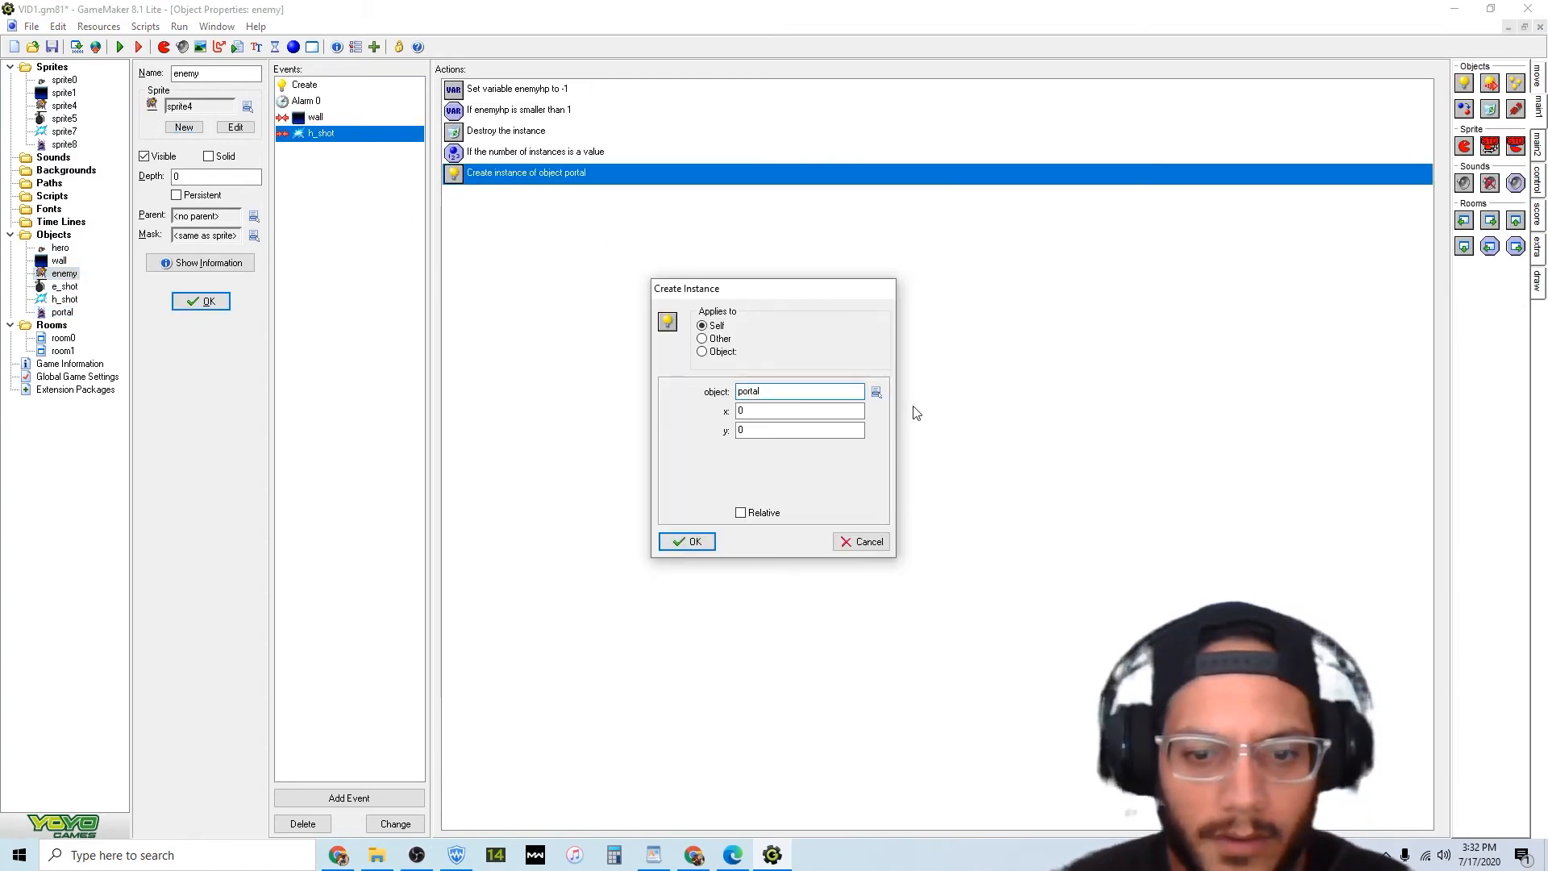
left_click_drag(815, 410, 693, 393)
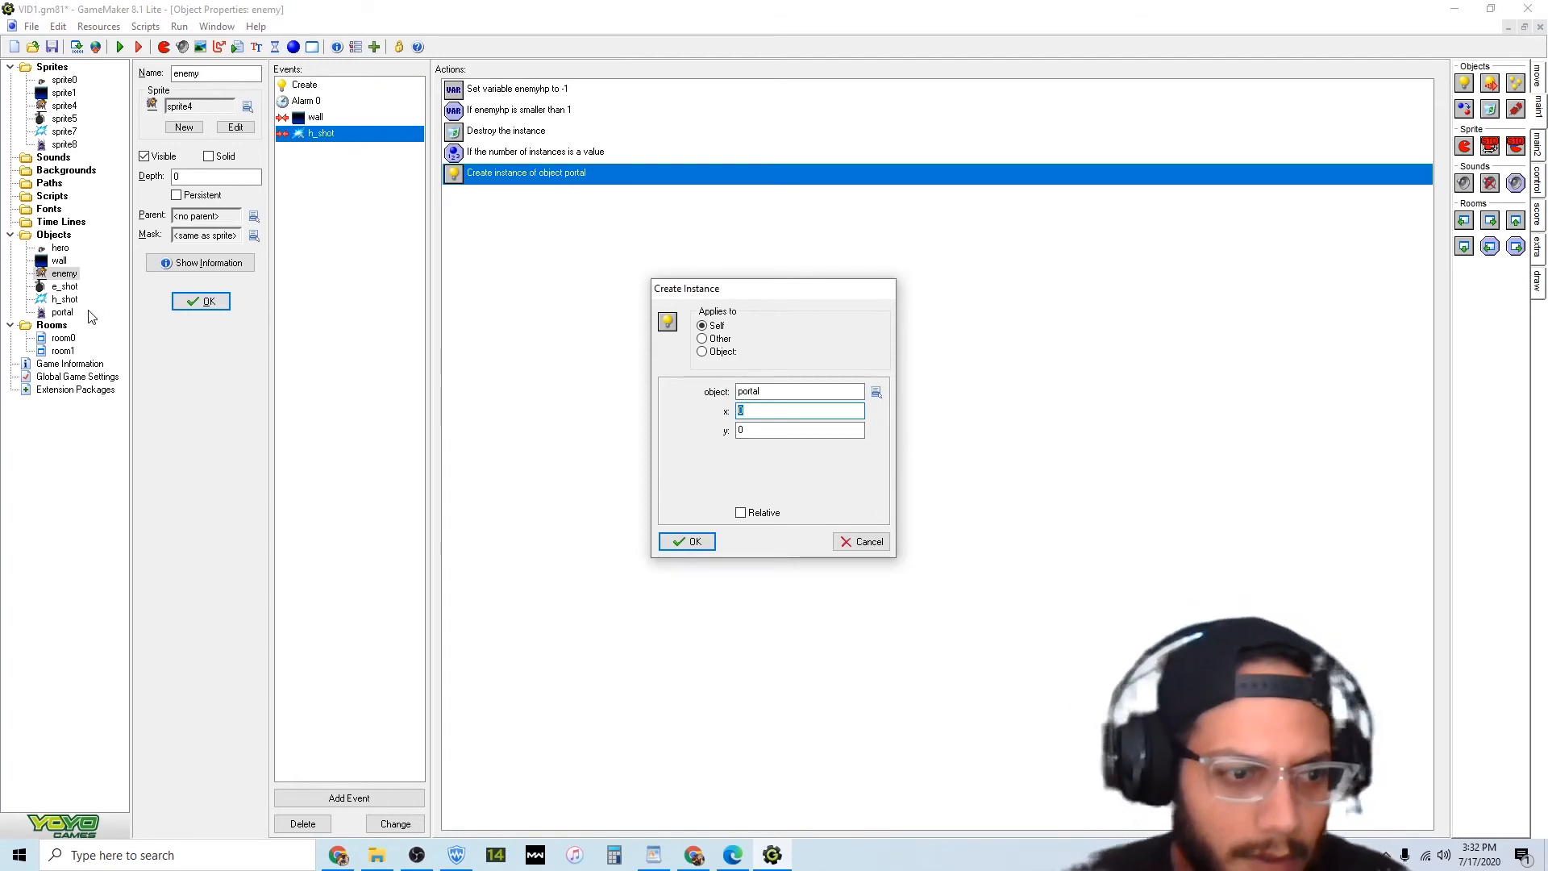
left_click(862, 541)
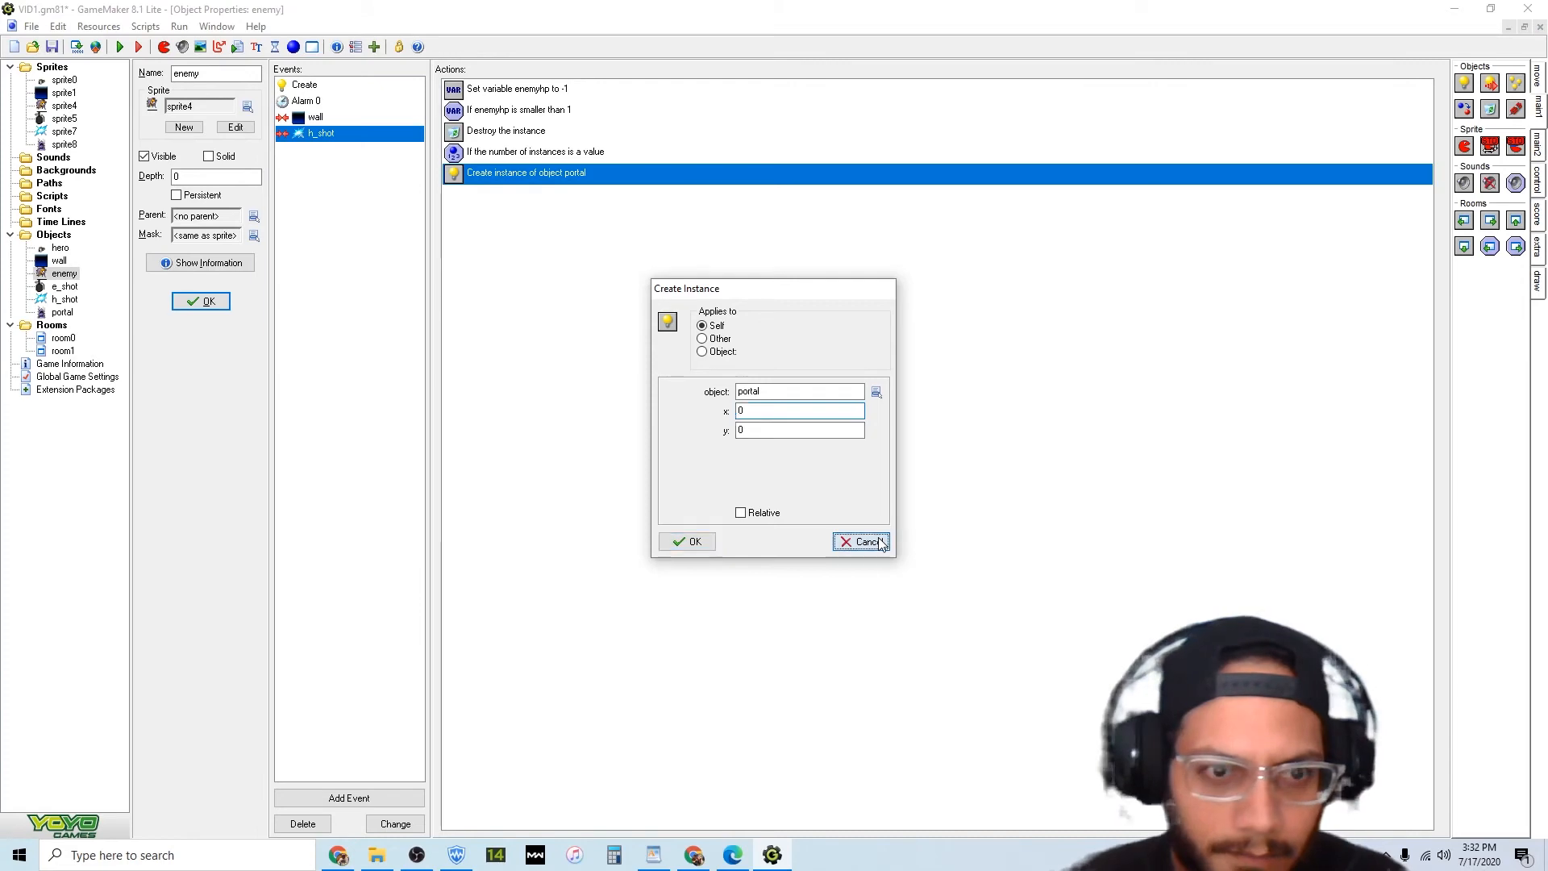
Set the portal's creation position in the enemy's h_shot collision event to x 480, y 256, and test-run the game.
double_click(48, 338)
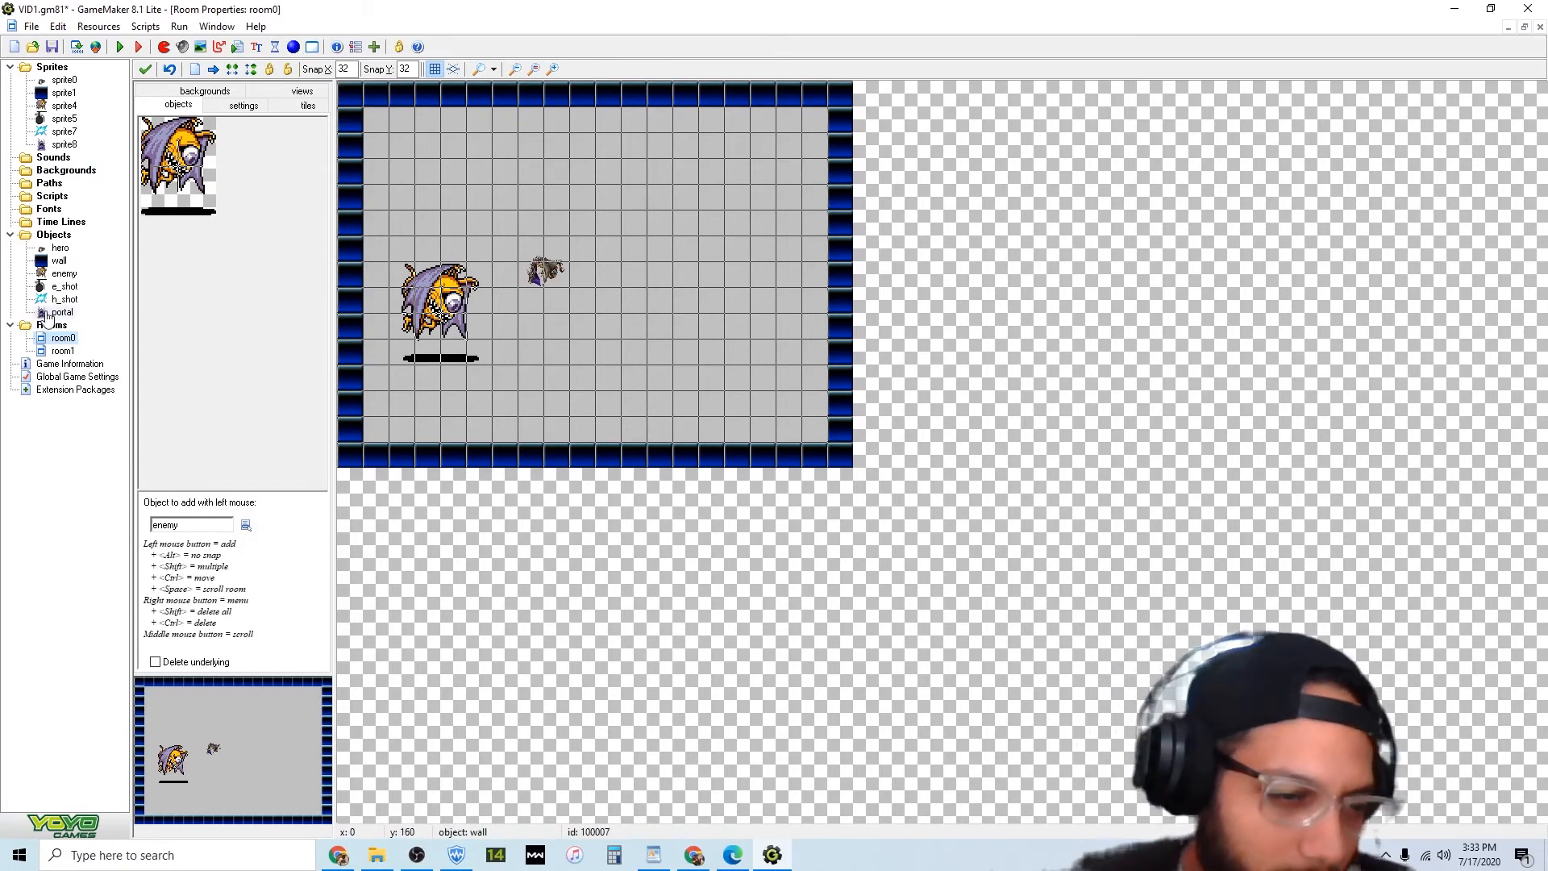
double_click(64, 299)
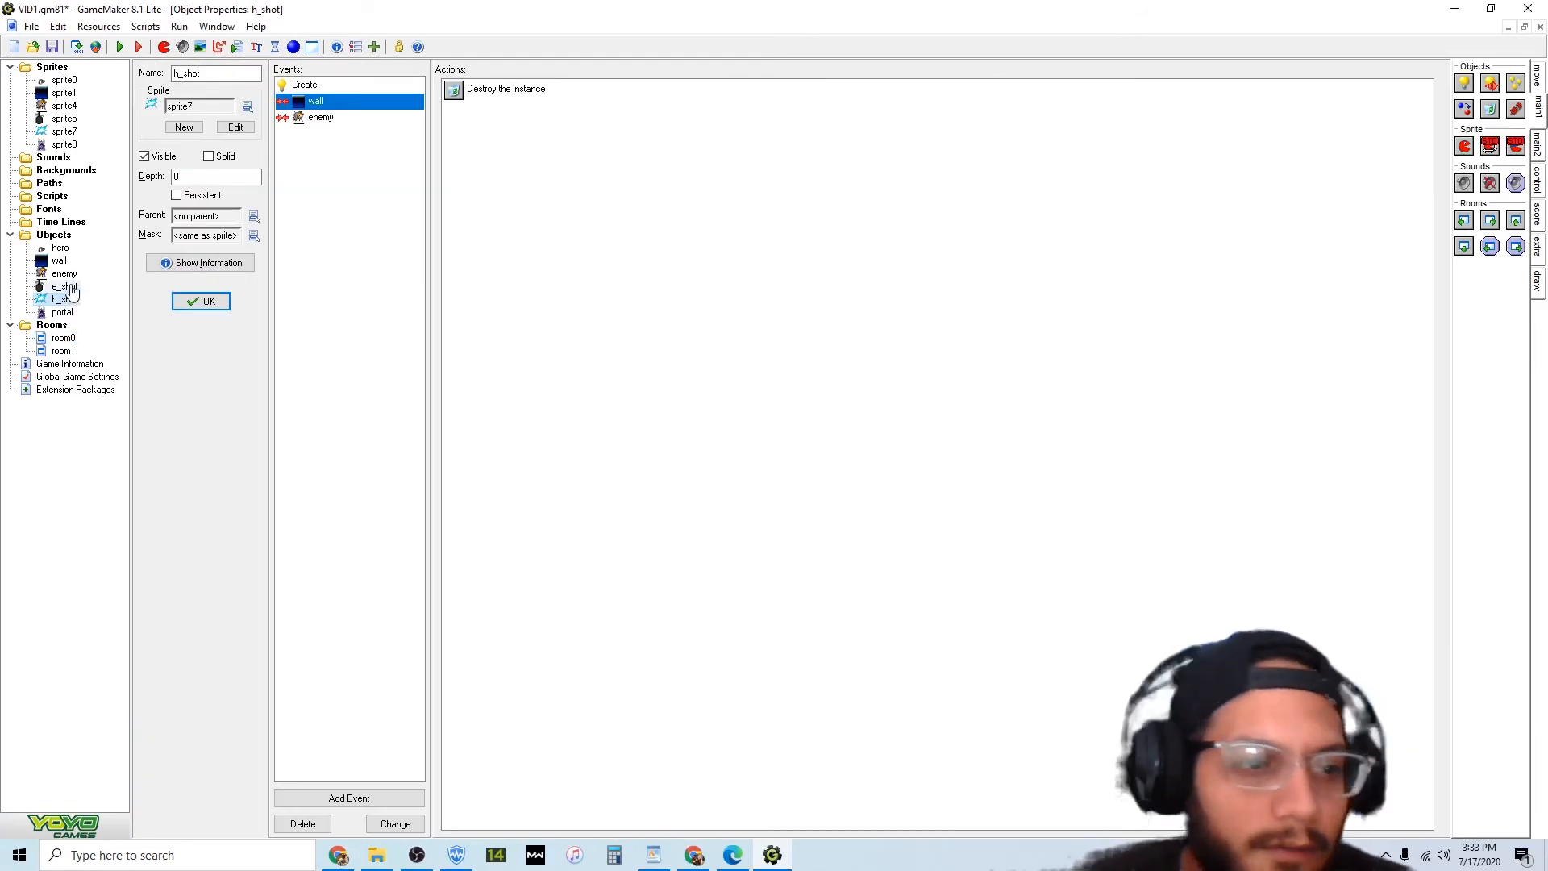
double_click(65, 287)
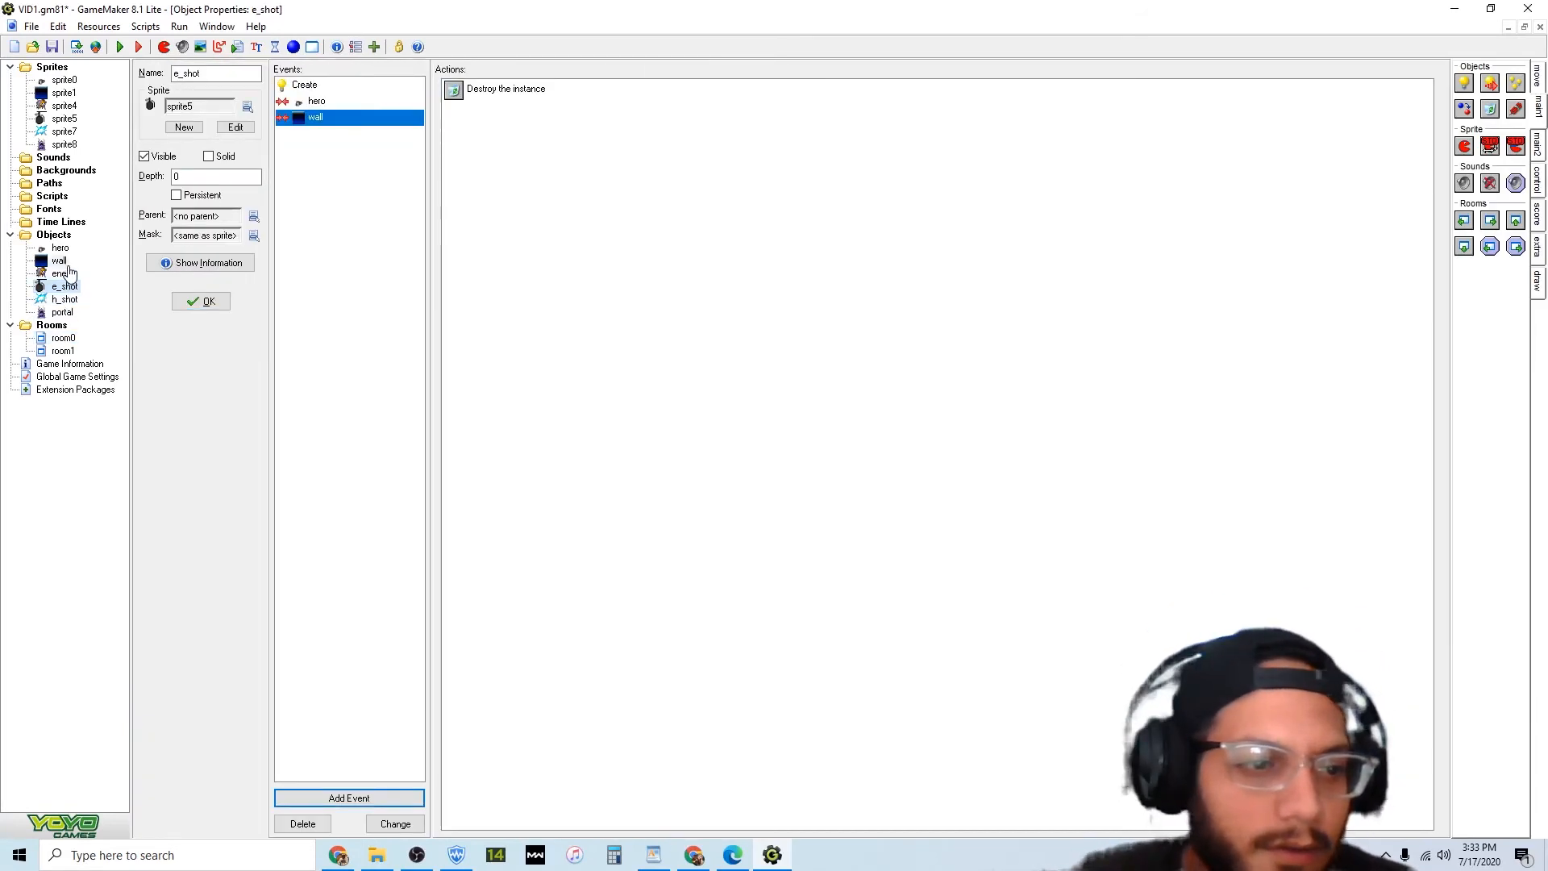
double_click(65, 274)
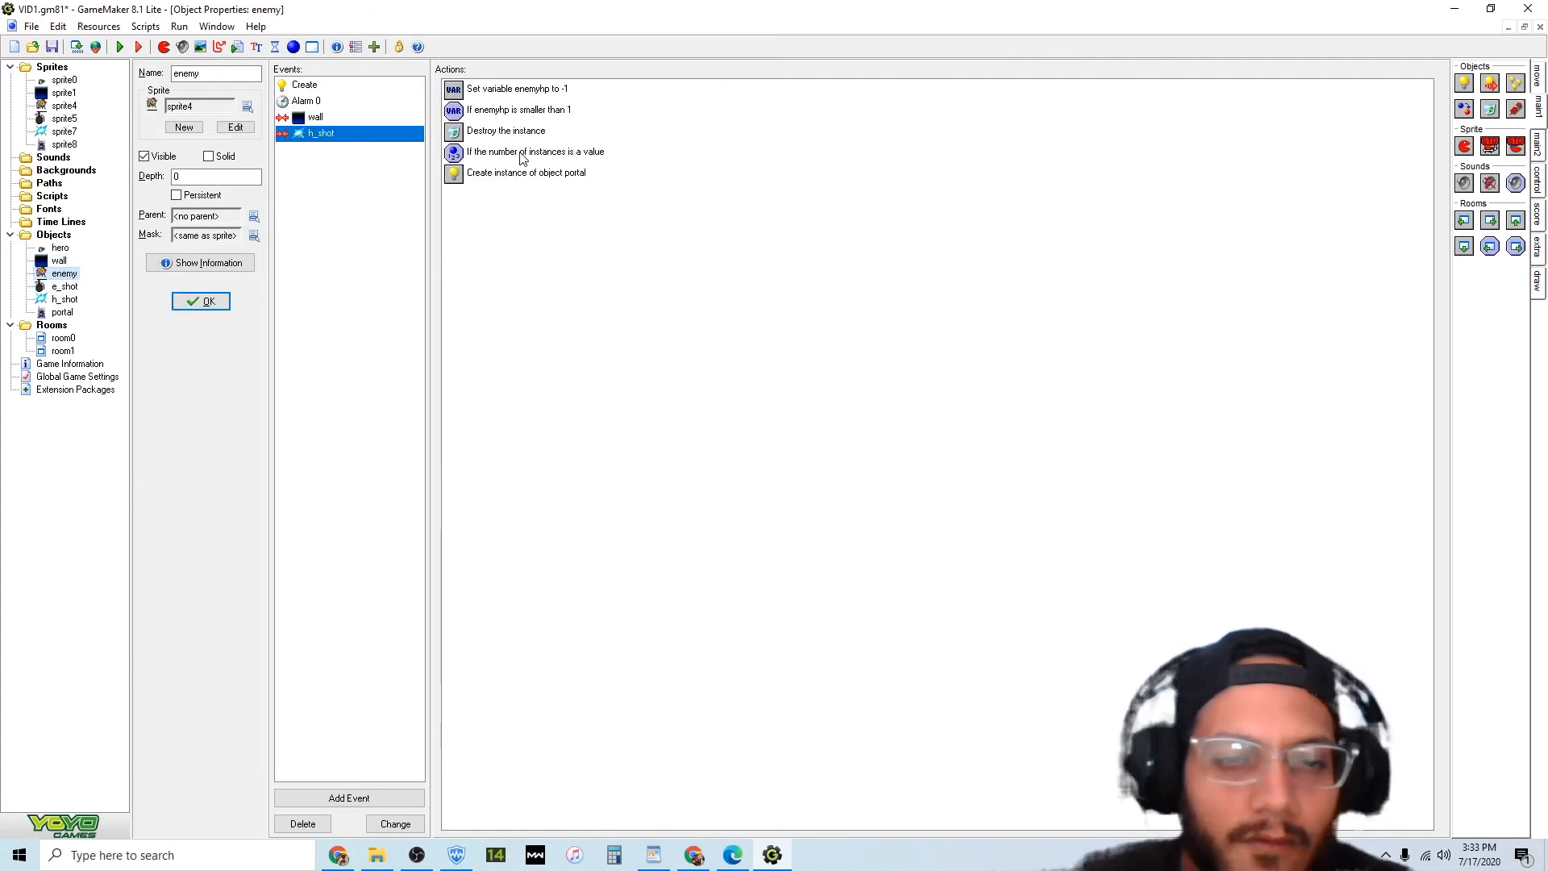
double_click(524, 173)
key("Tab")
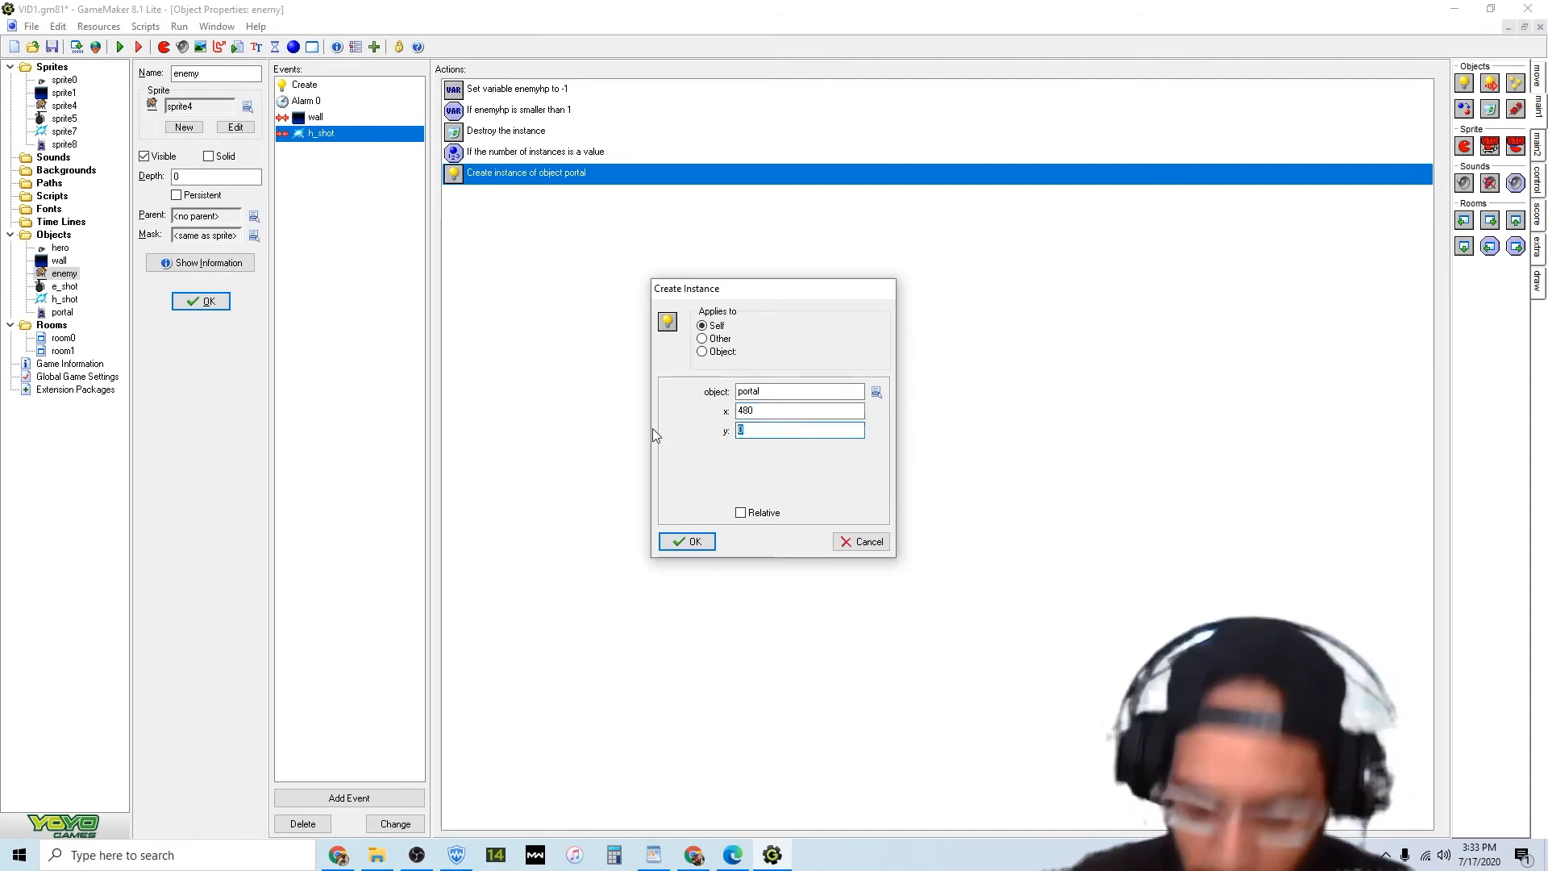
type("64")
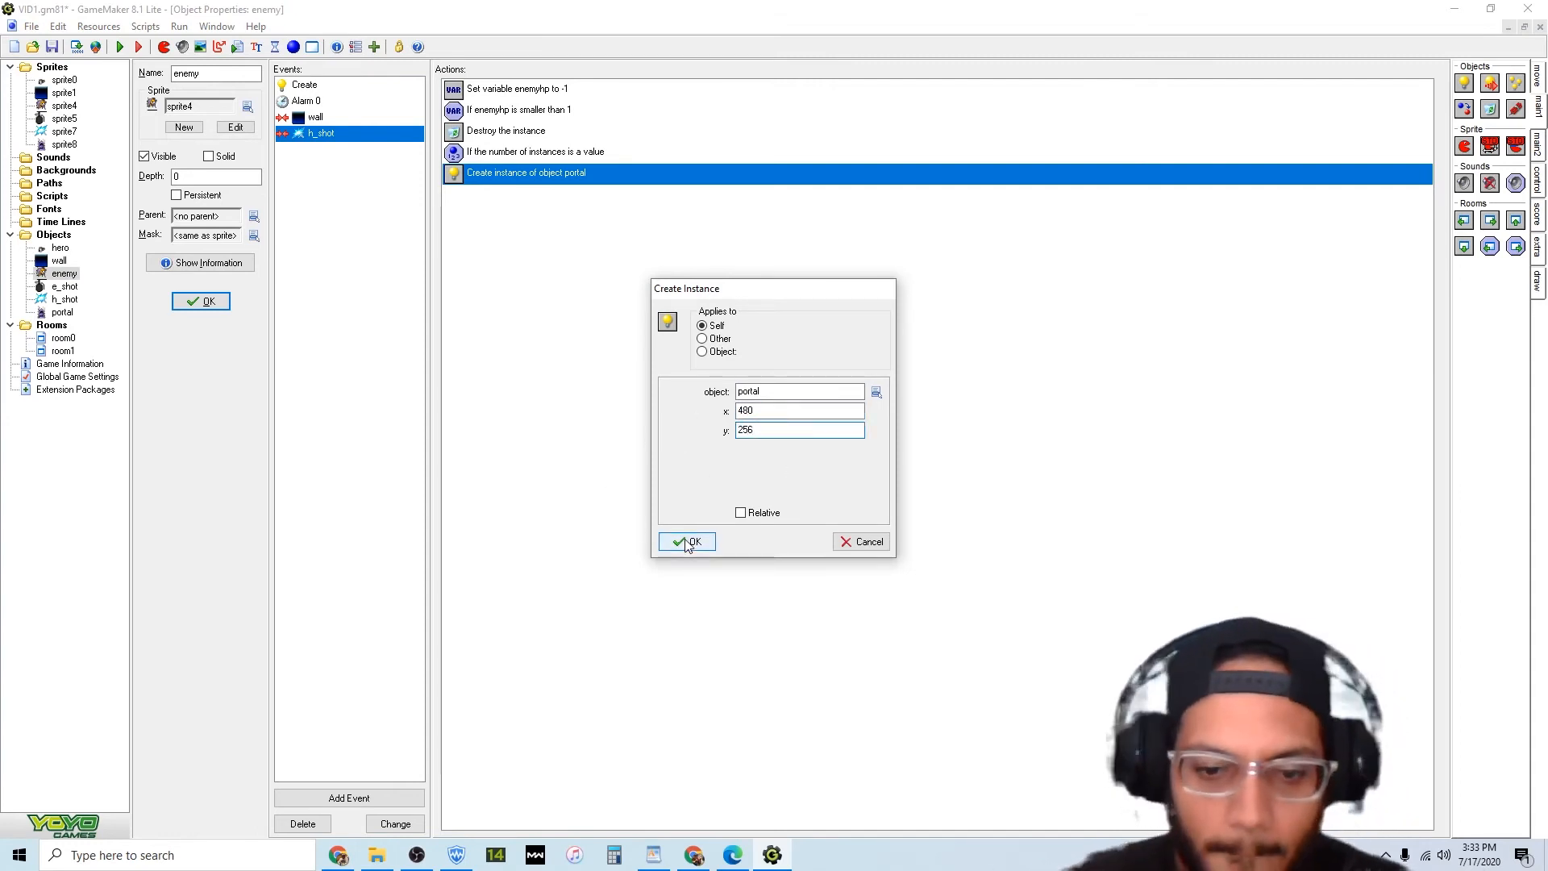
left_click(690, 541)
left_click(121, 46)
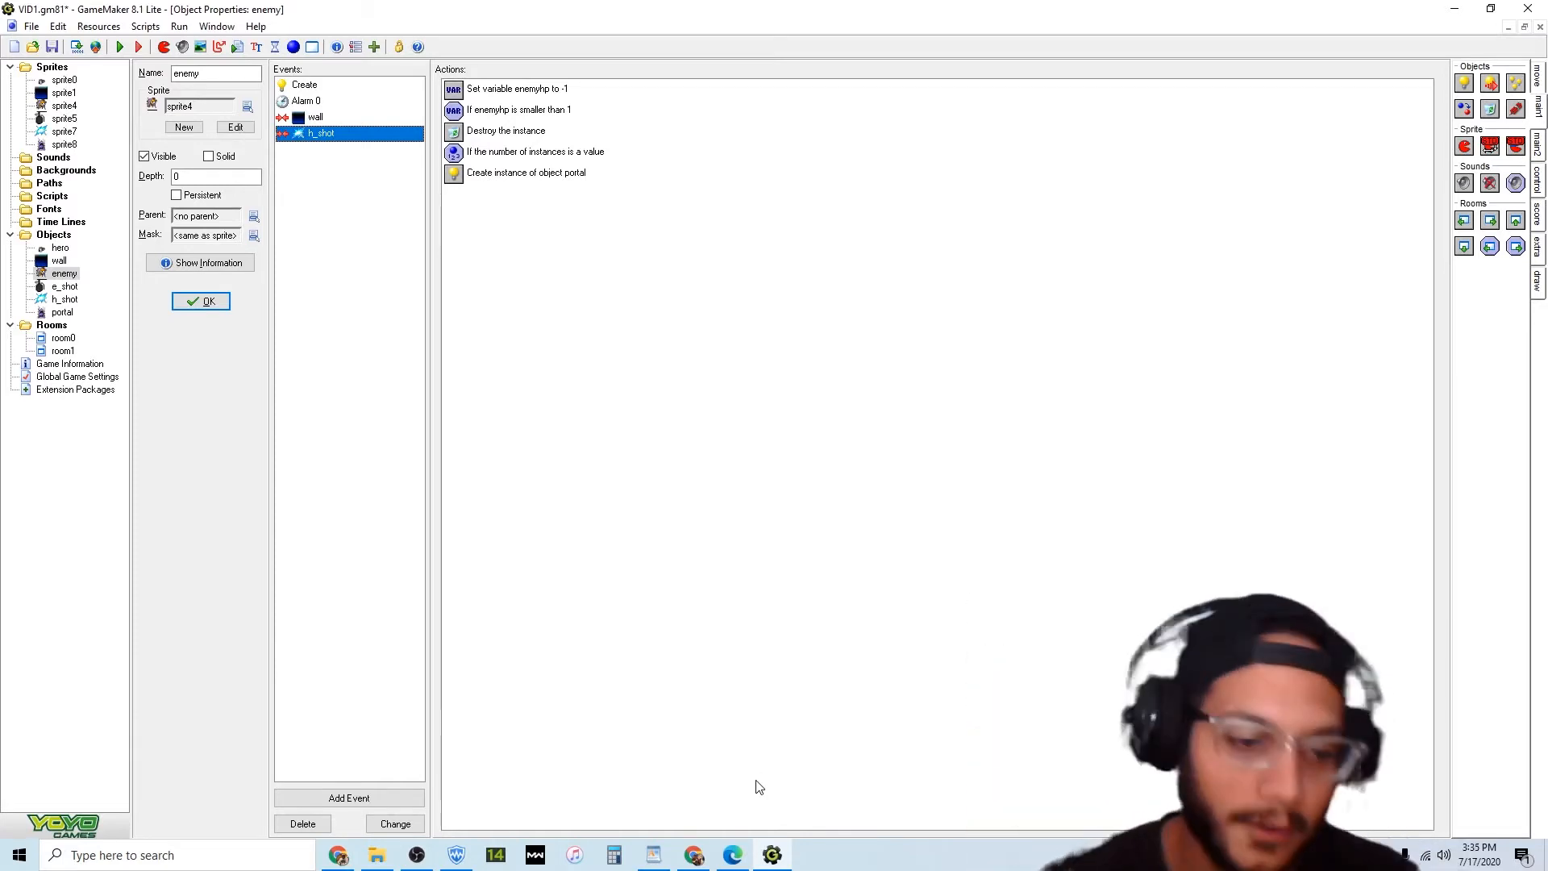
Open the hero object's Game Start event and bring up the available sound actions.
double_click(59, 249)
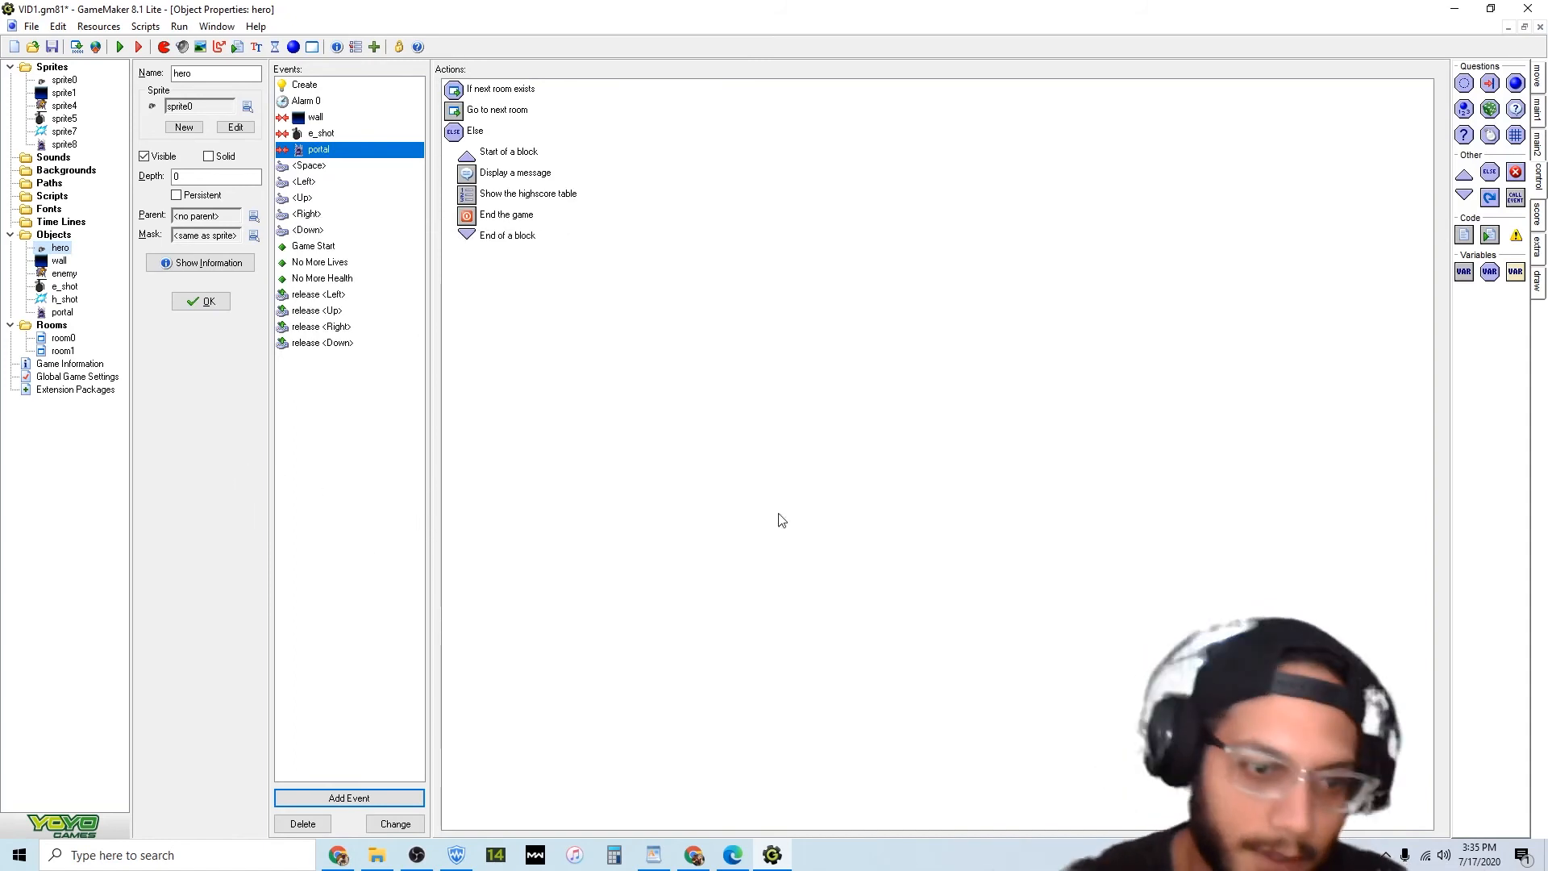
left_click(338, 247)
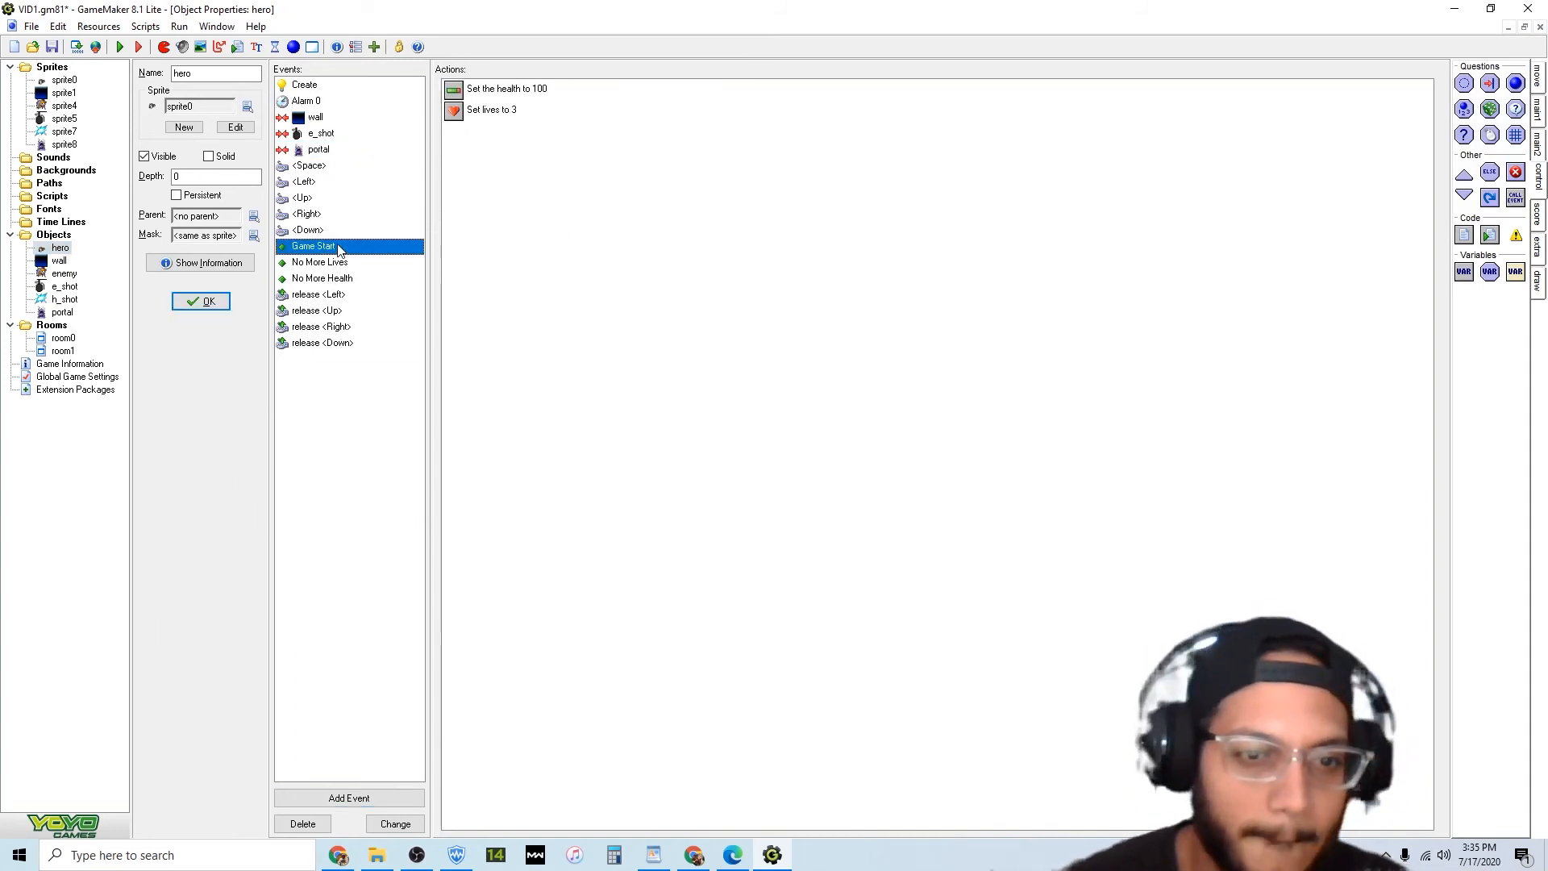
left_click(1538, 216)
left_click(1538, 145)
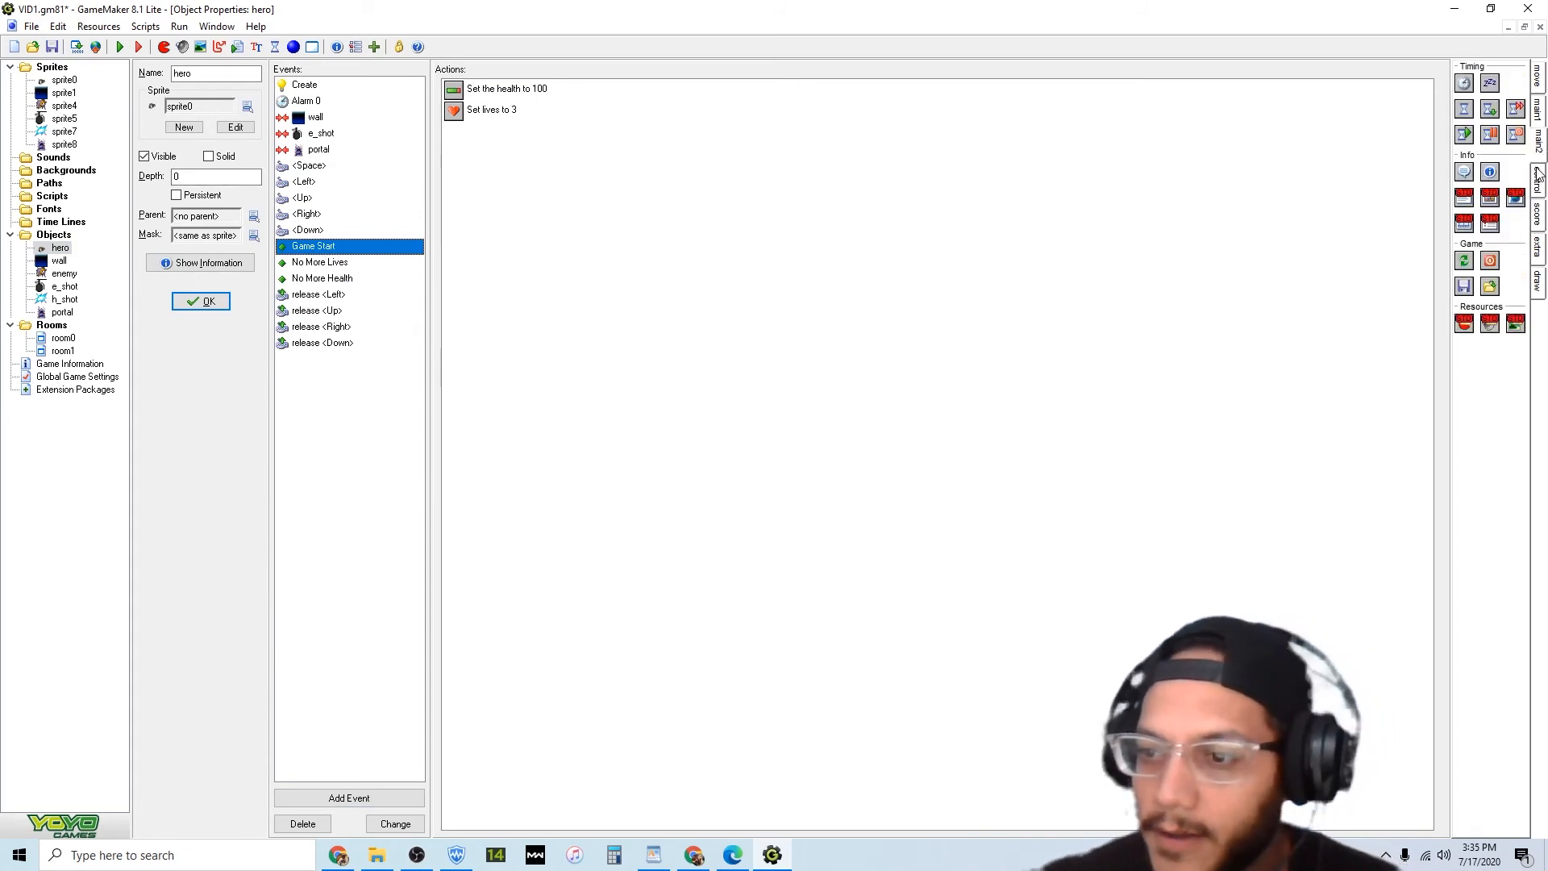
left_click(1539, 175)
left_click(1538, 145)
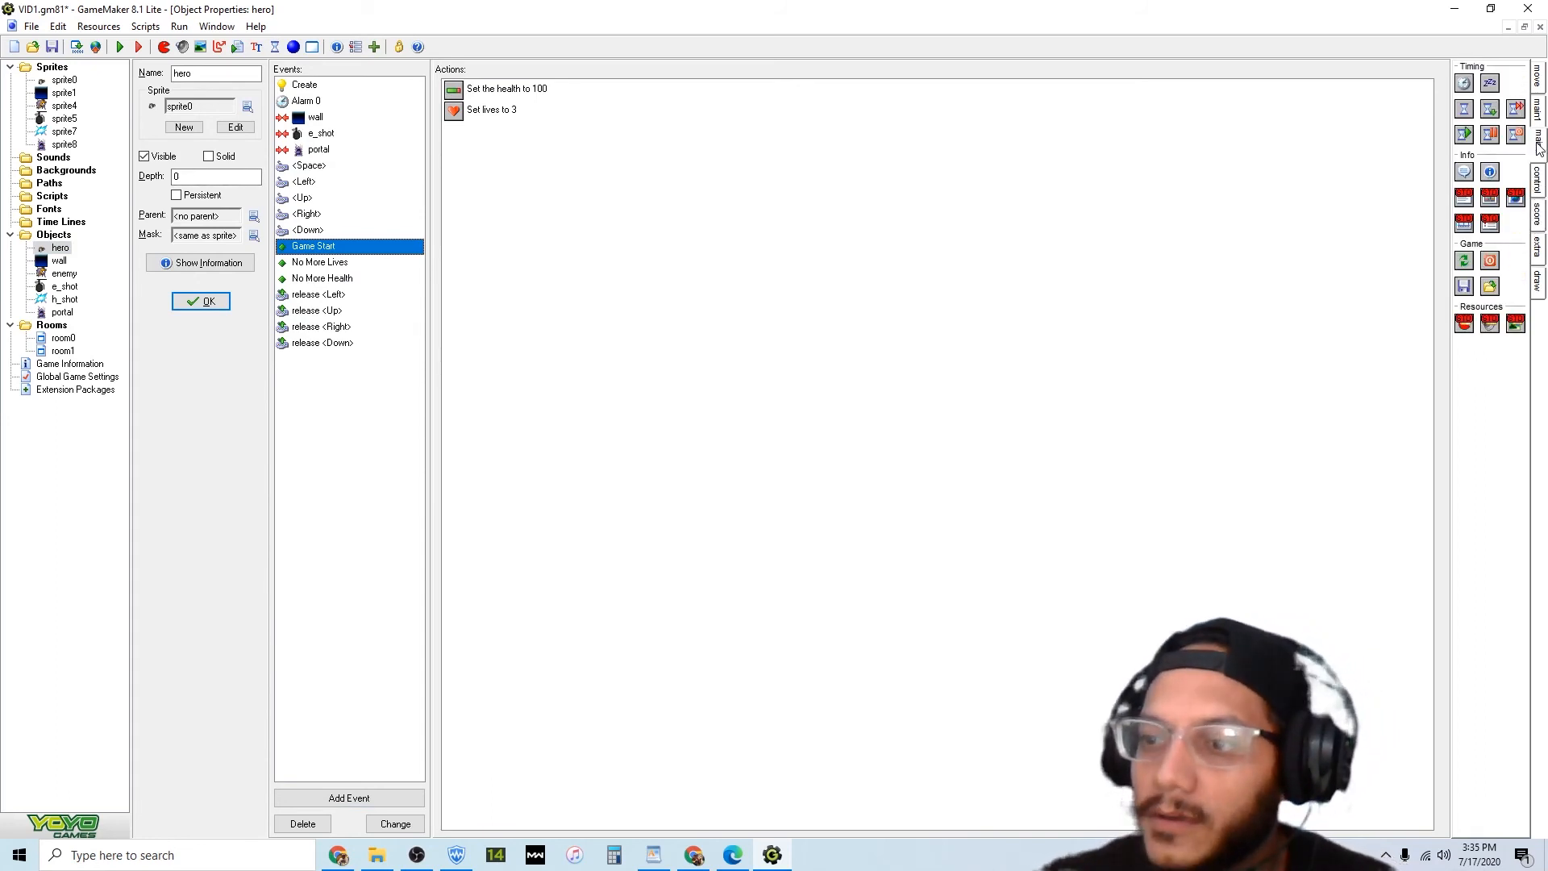
left_click(1538, 112)
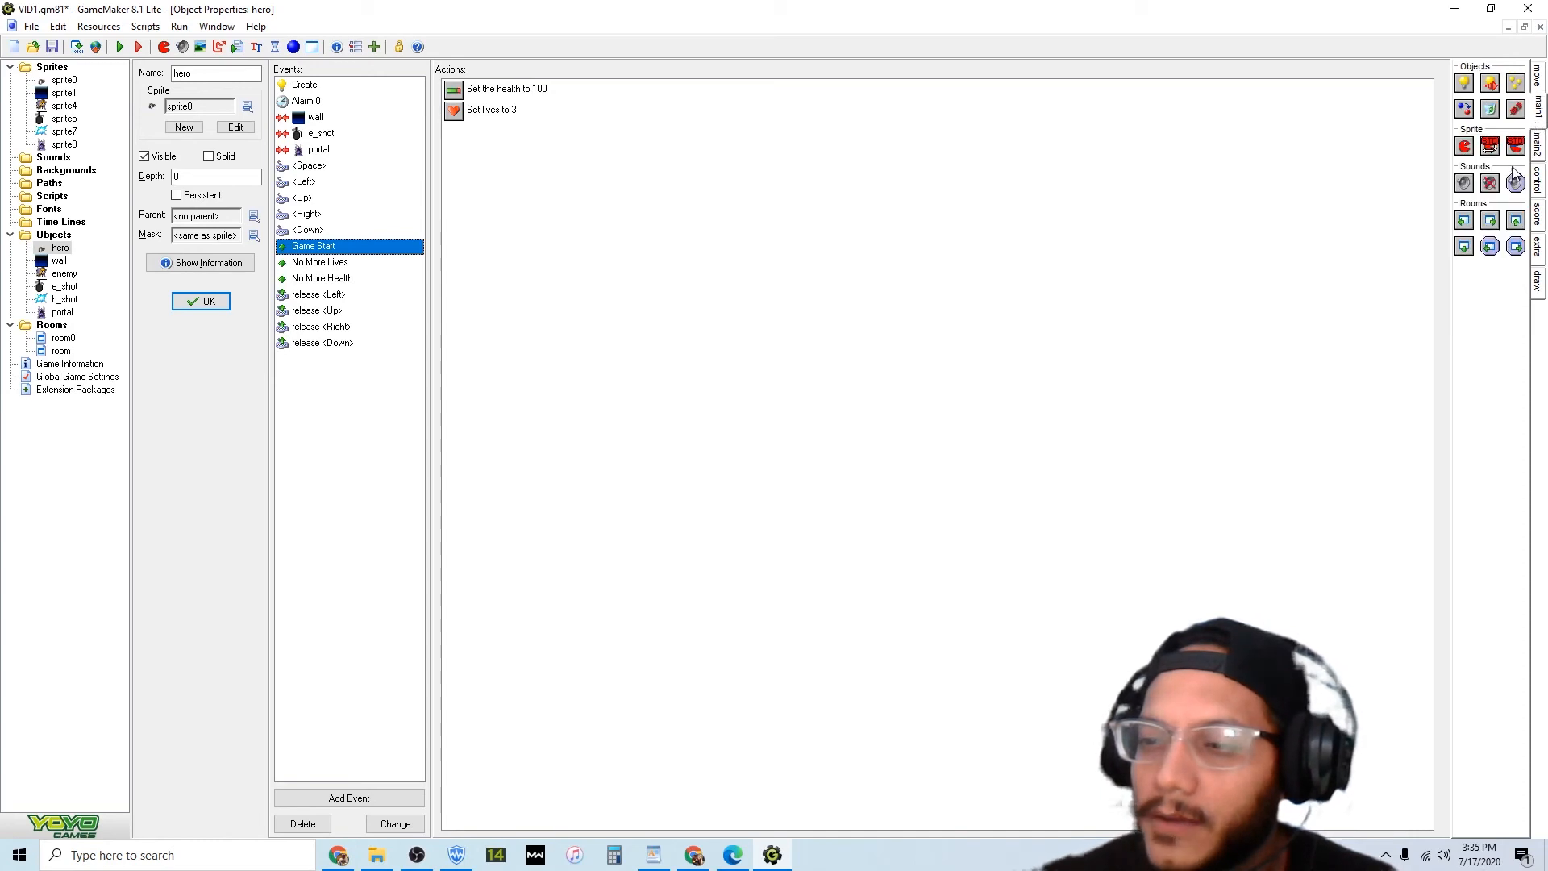
left_click_drag(1466, 185, 674, 223)
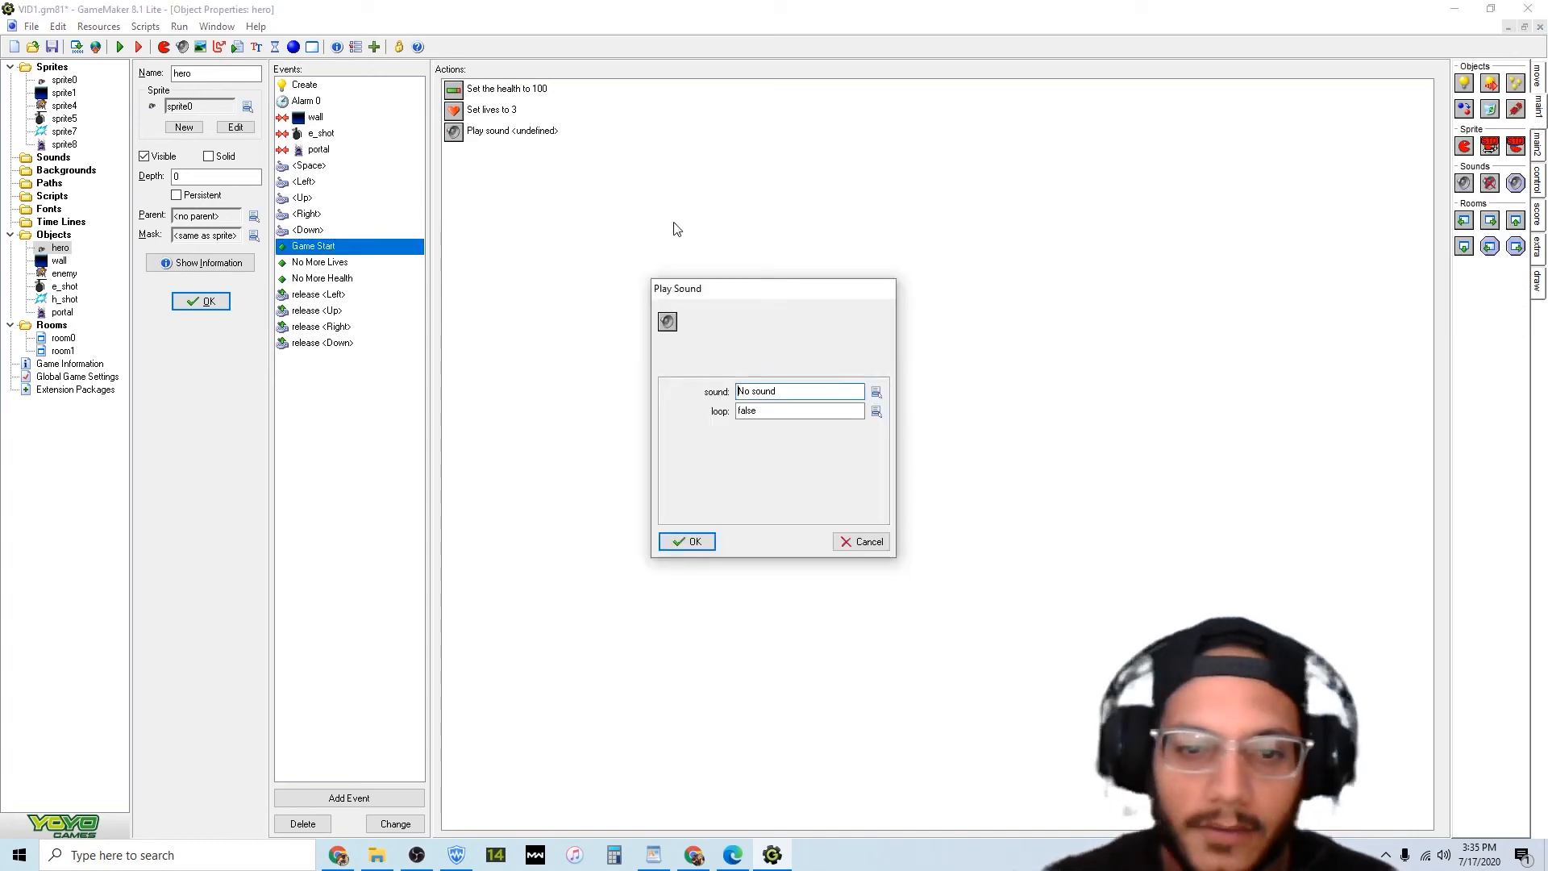
left_click(877, 392)
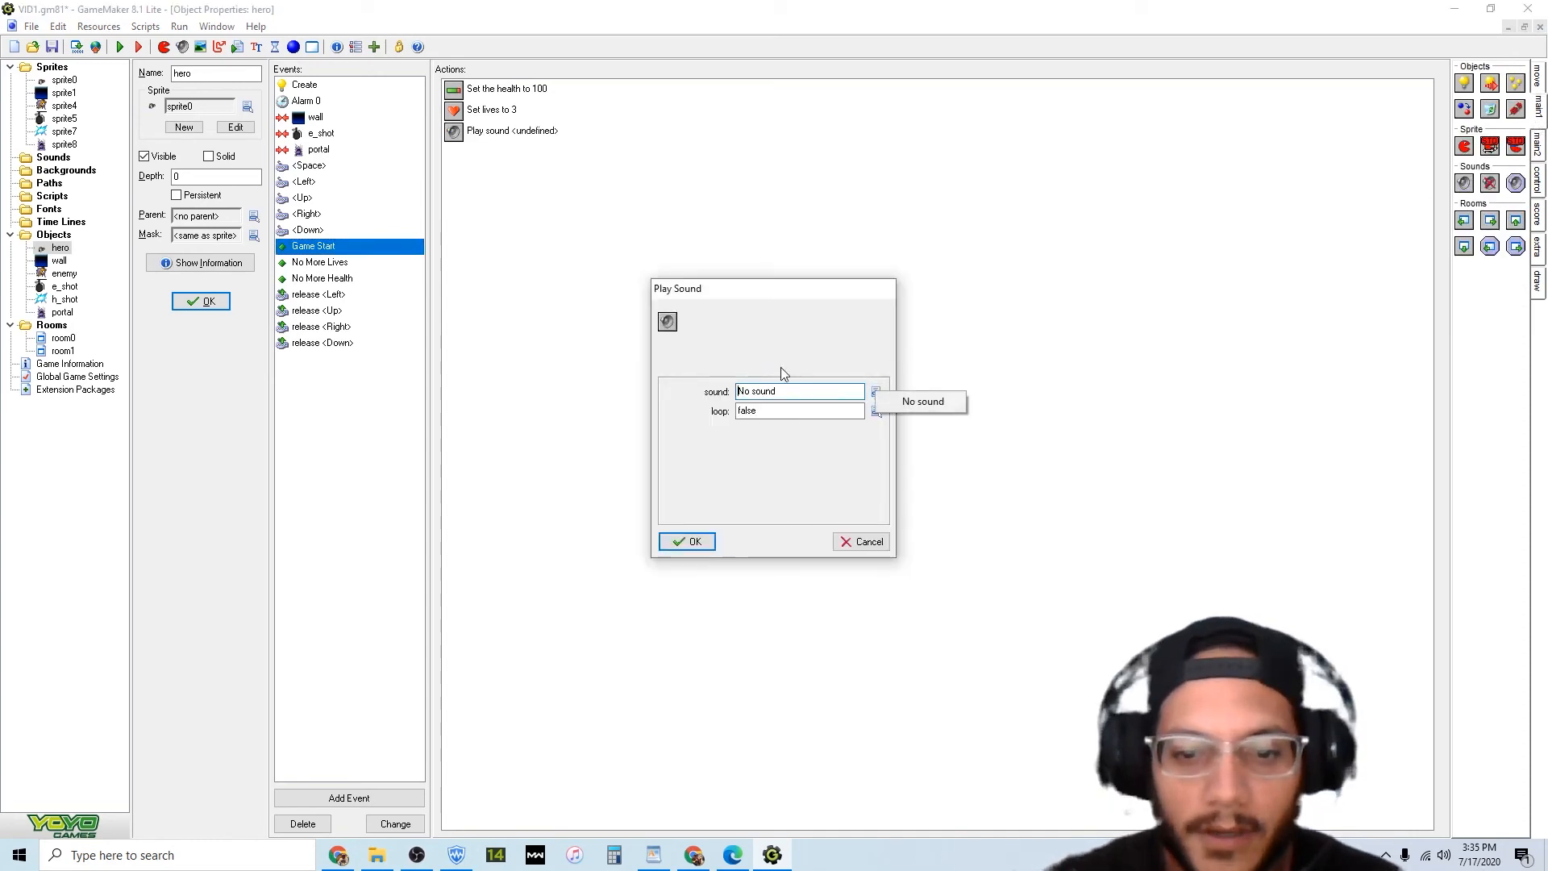
left_click(781, 366)
left_click(827, 395)
left_click(875, 394)
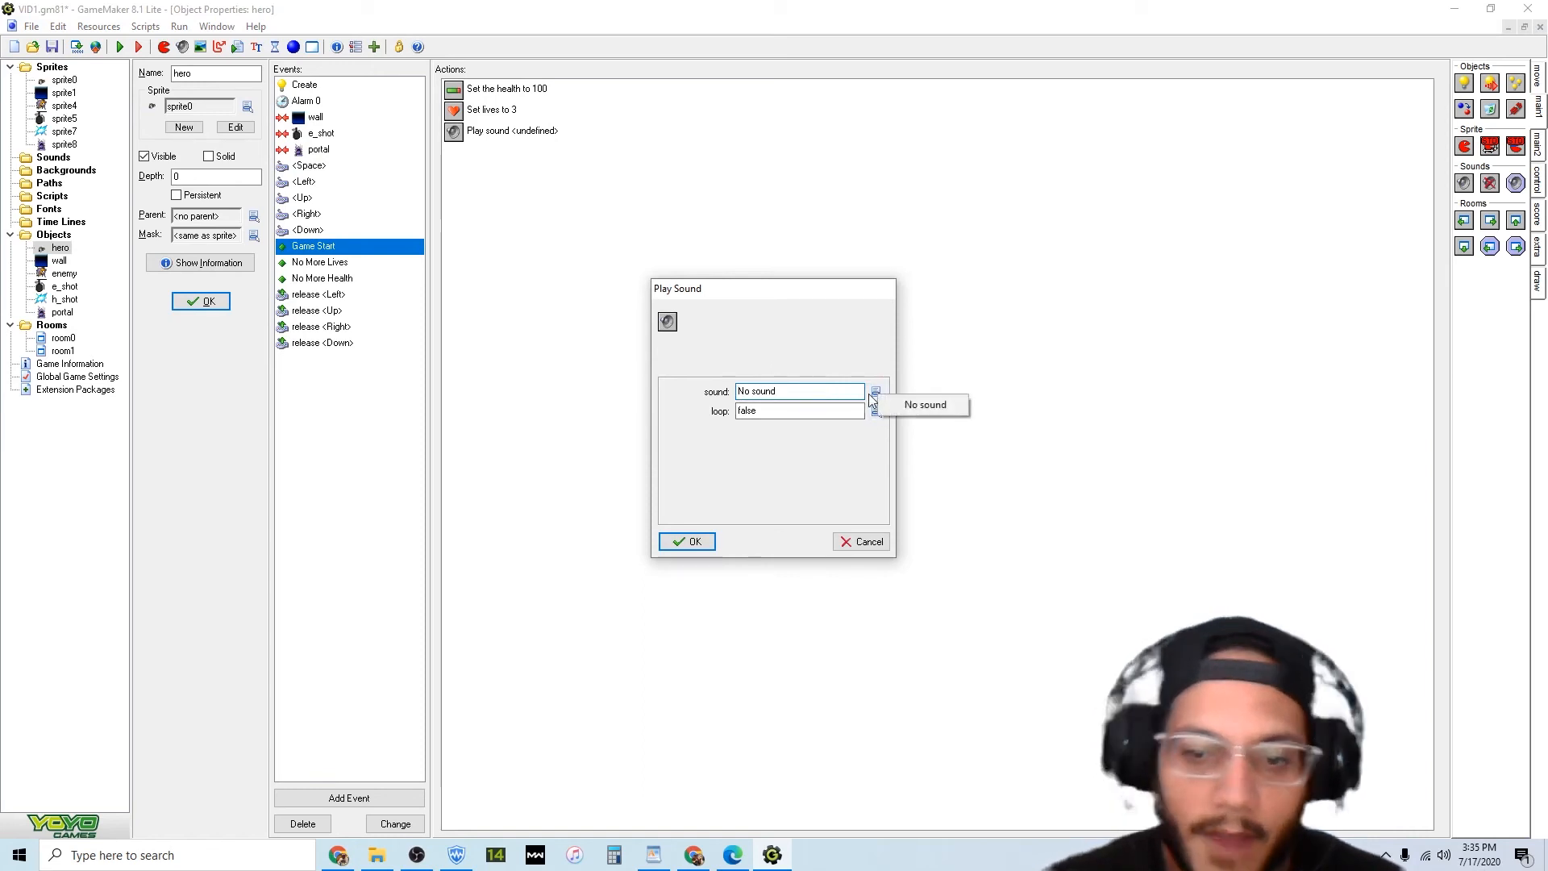
left_click(833, 392)
left_click(829, 390)
left_click(700, 444)
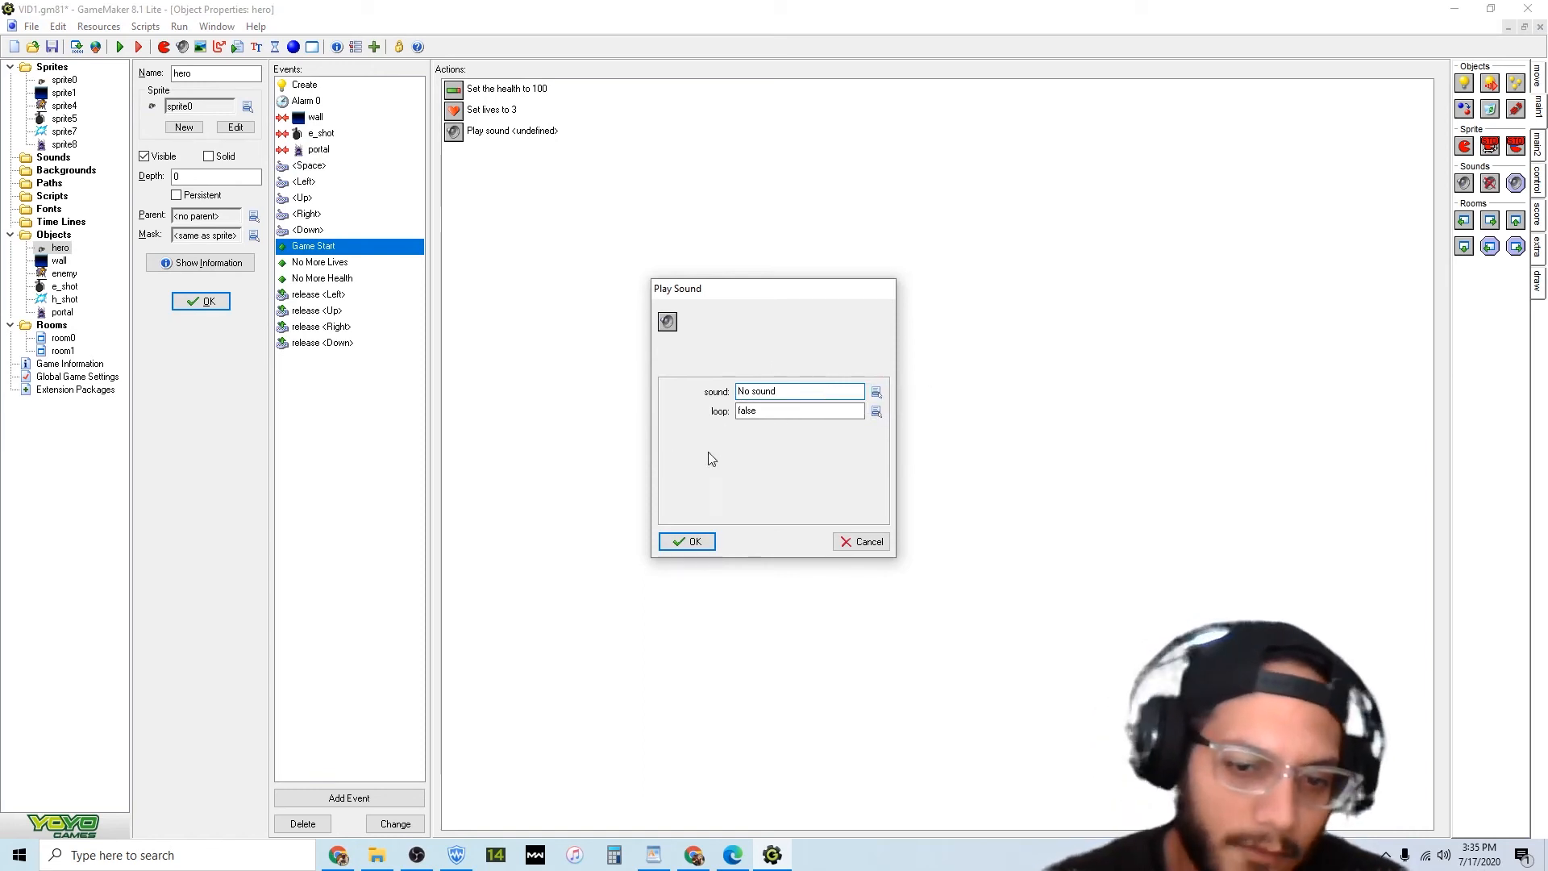
left_click(800, 391)
left_click(779, 419)
left_click(821, 389)
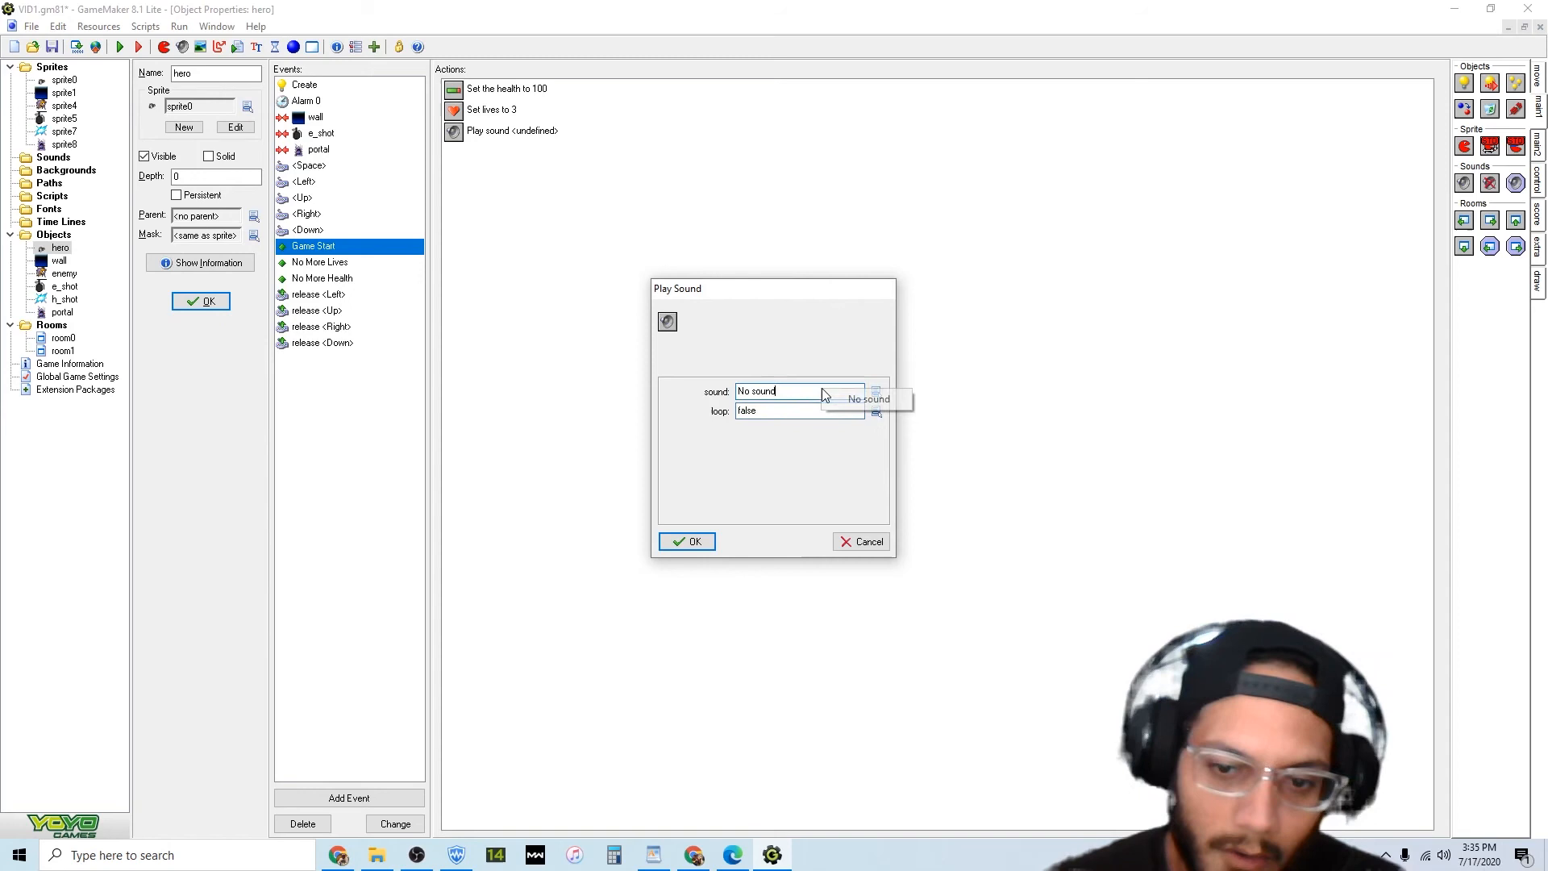
left_click(768, 440)
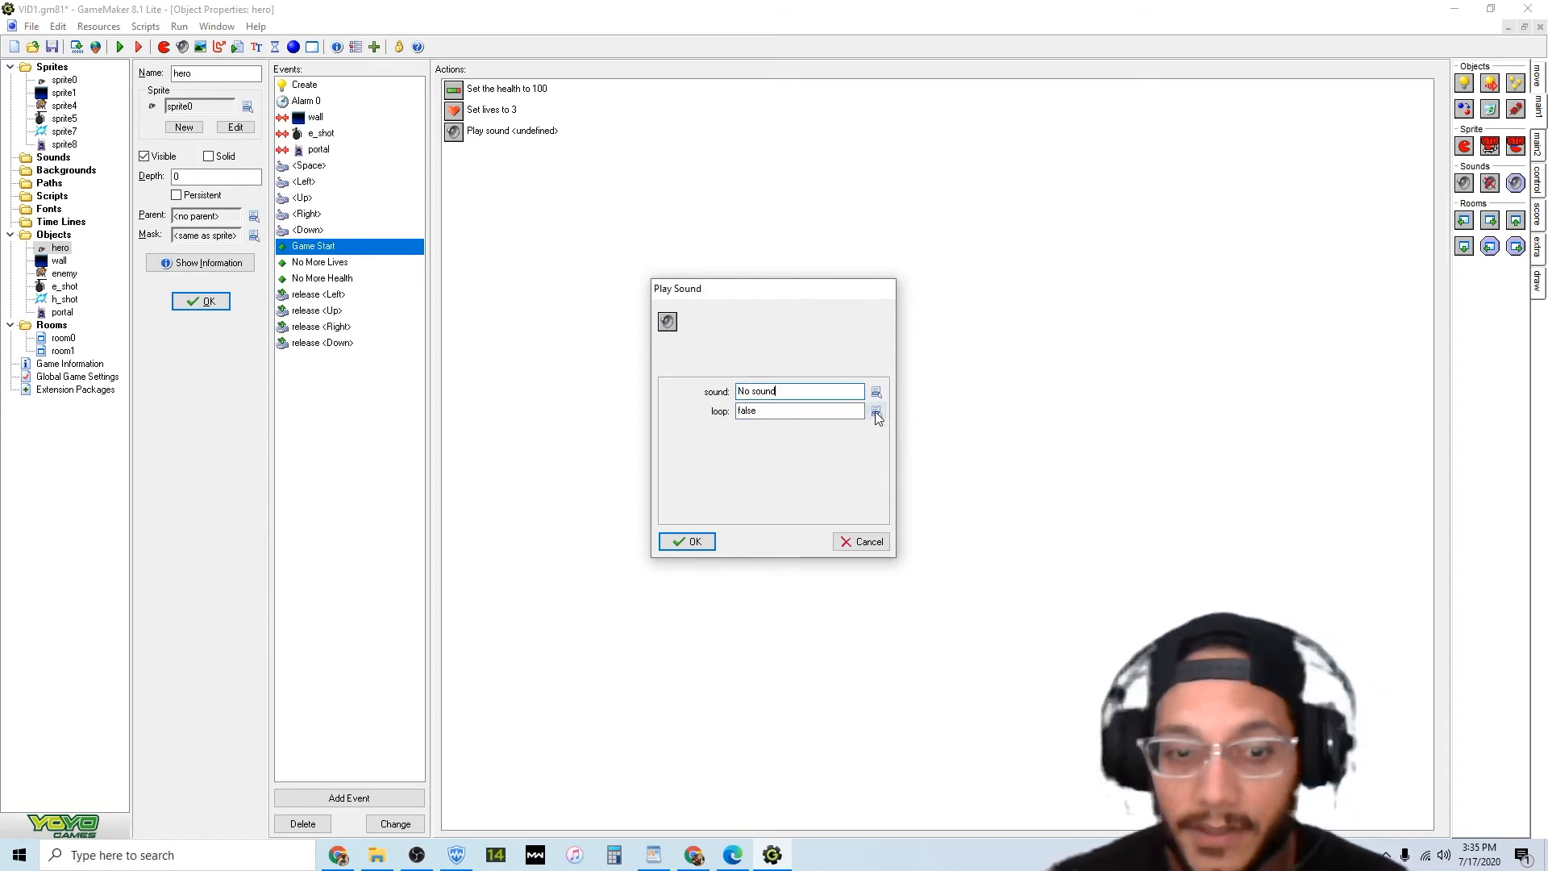
left_click(876, 411)
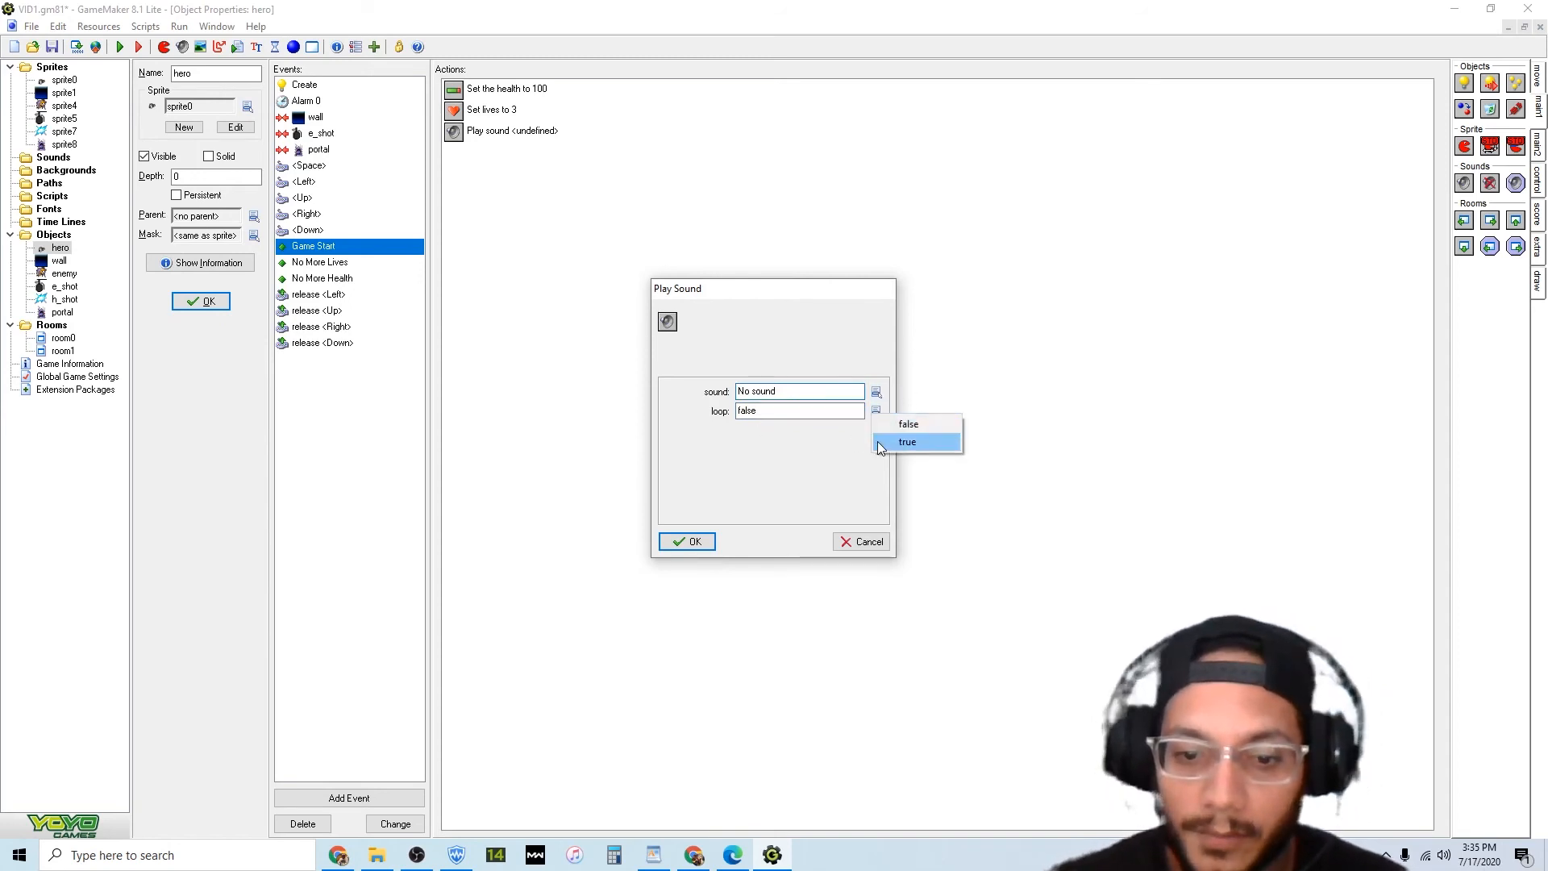
left_click(879, 447)
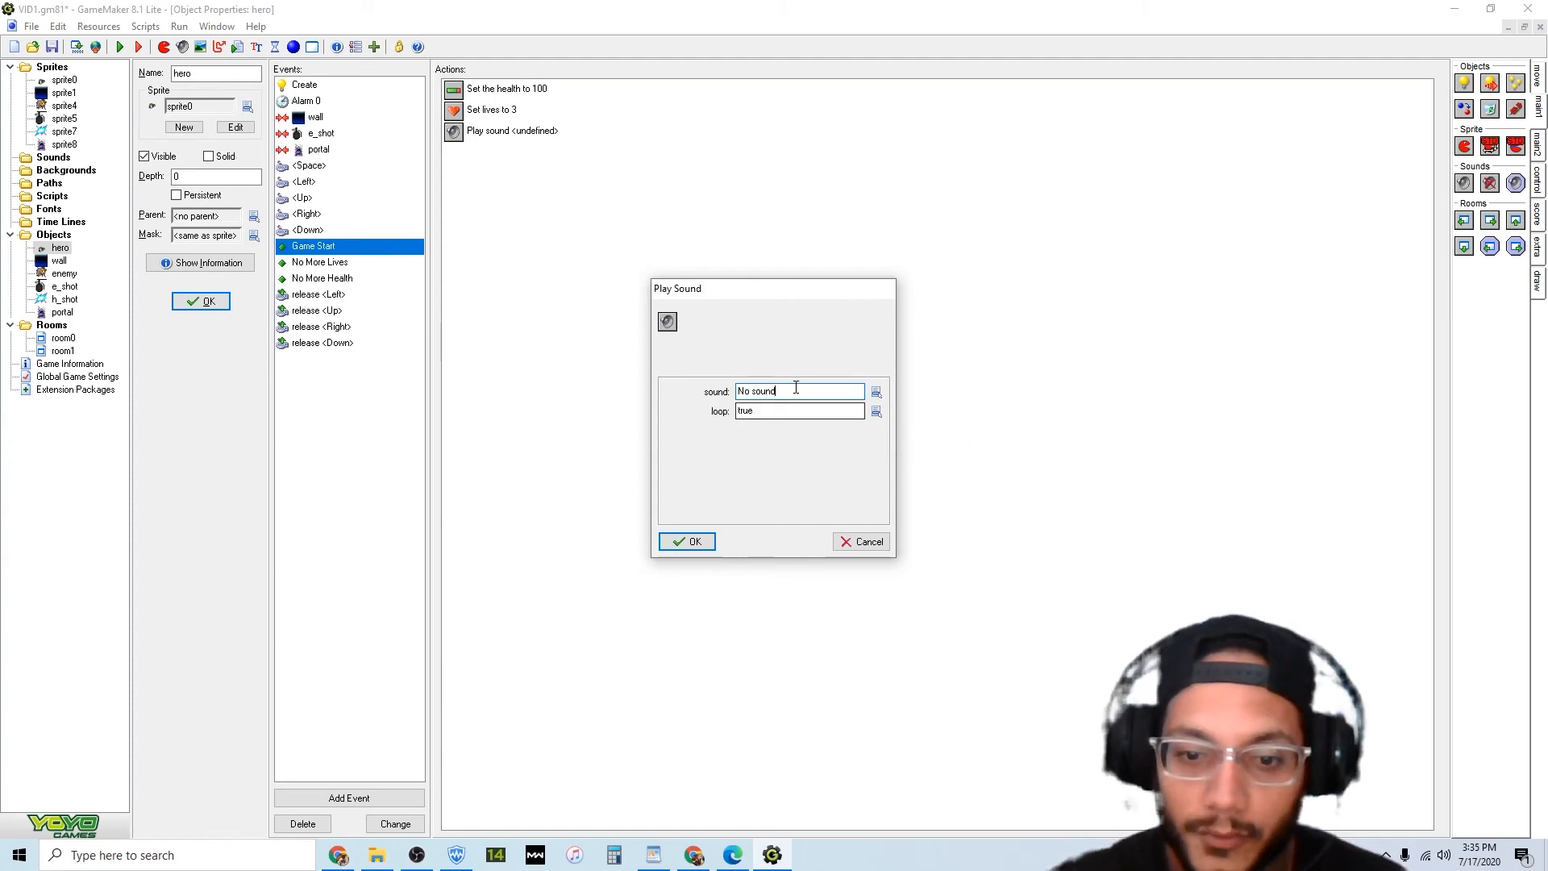
left_click(877, 391)
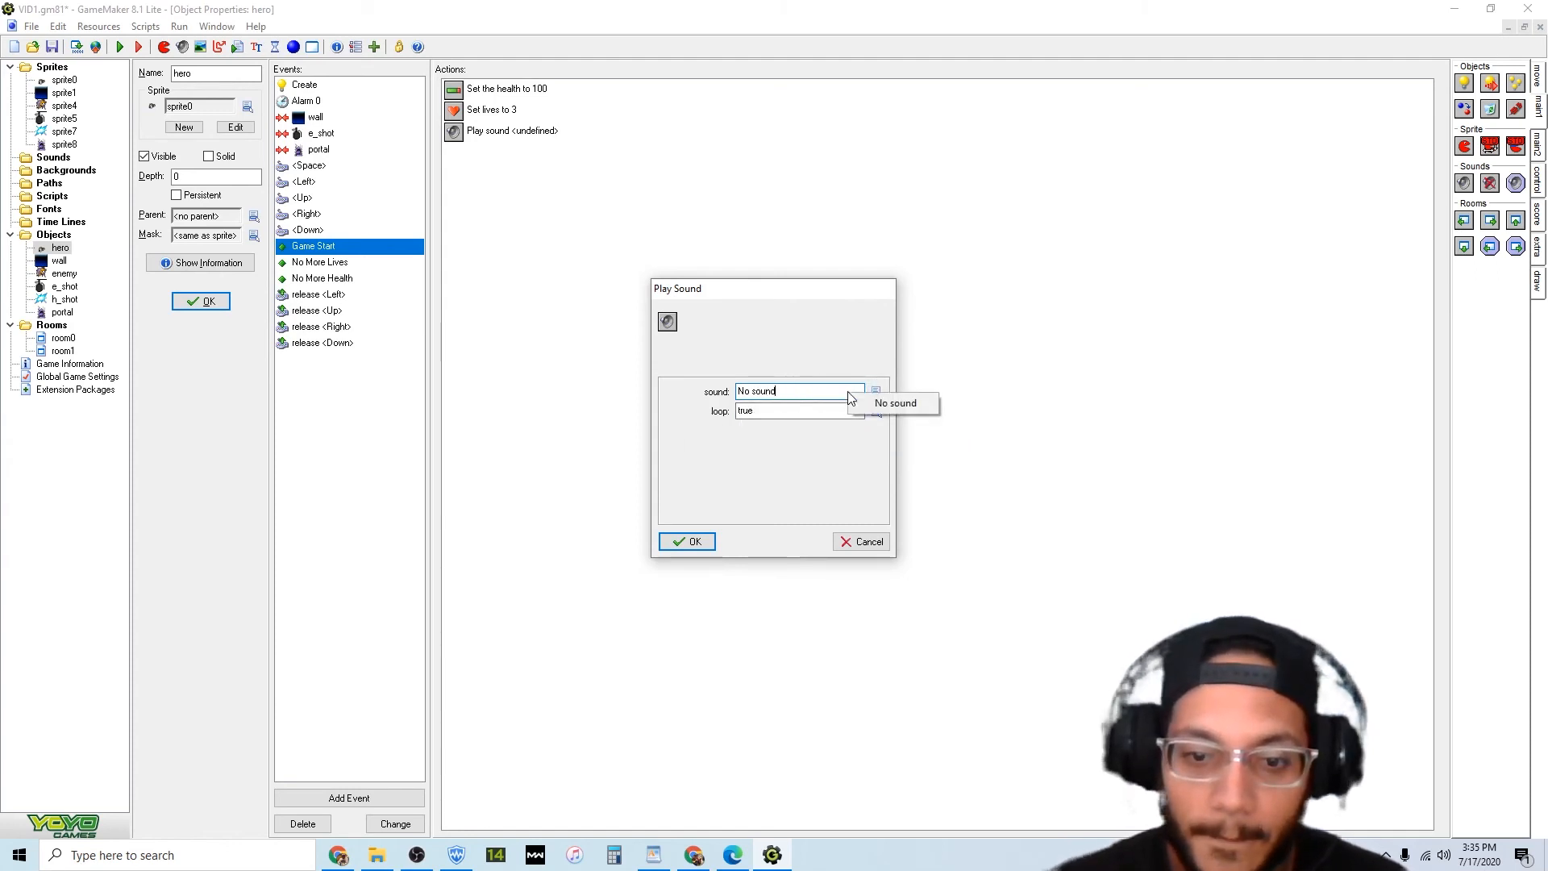
left_click(899, 402)
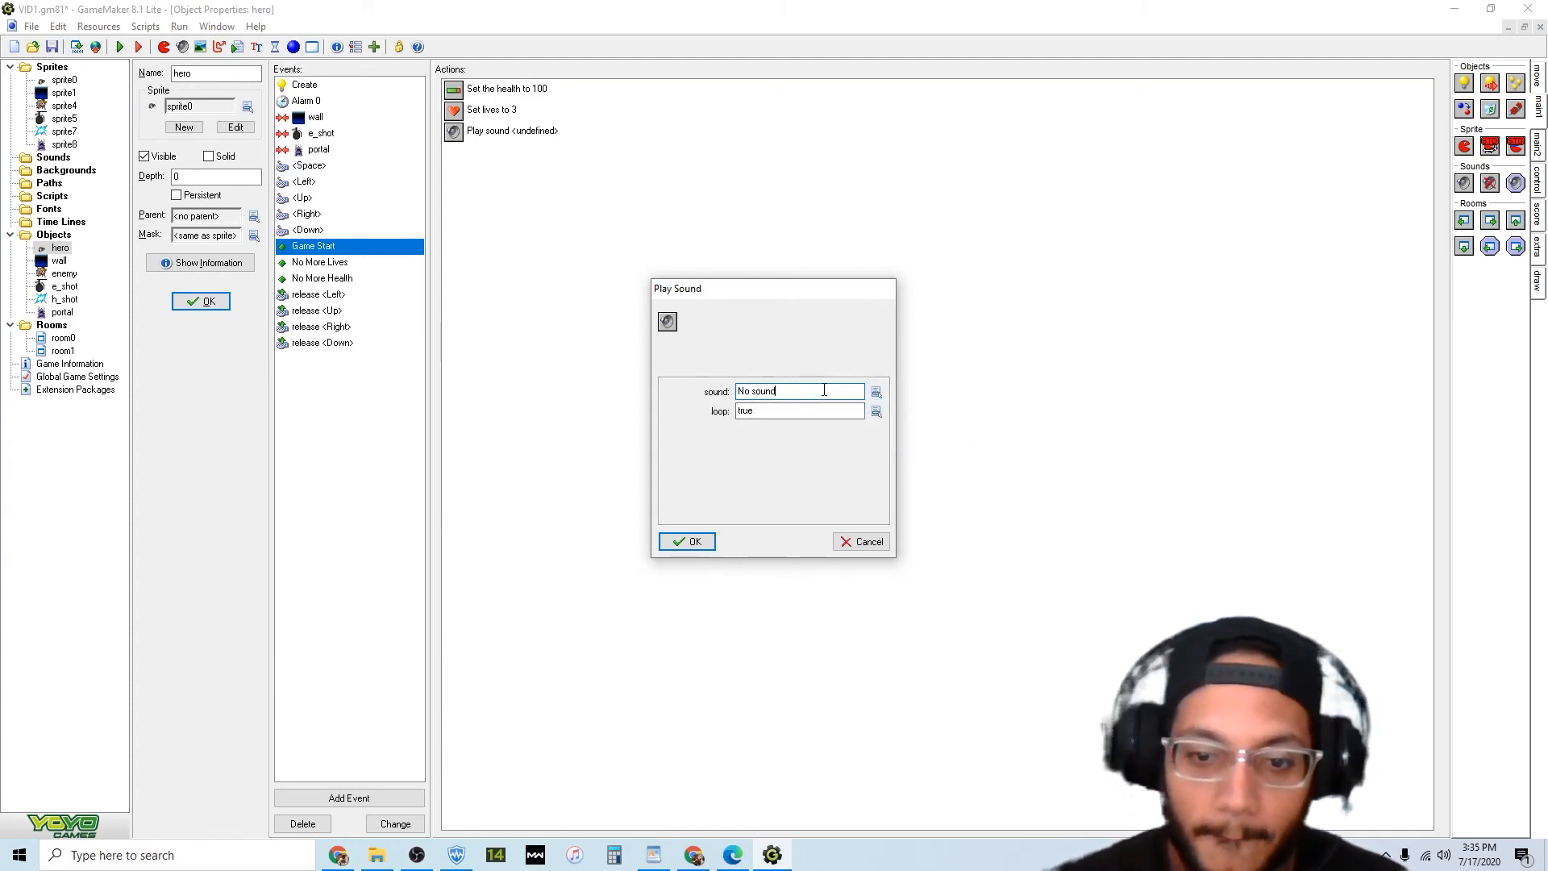
left_click(861, 545)
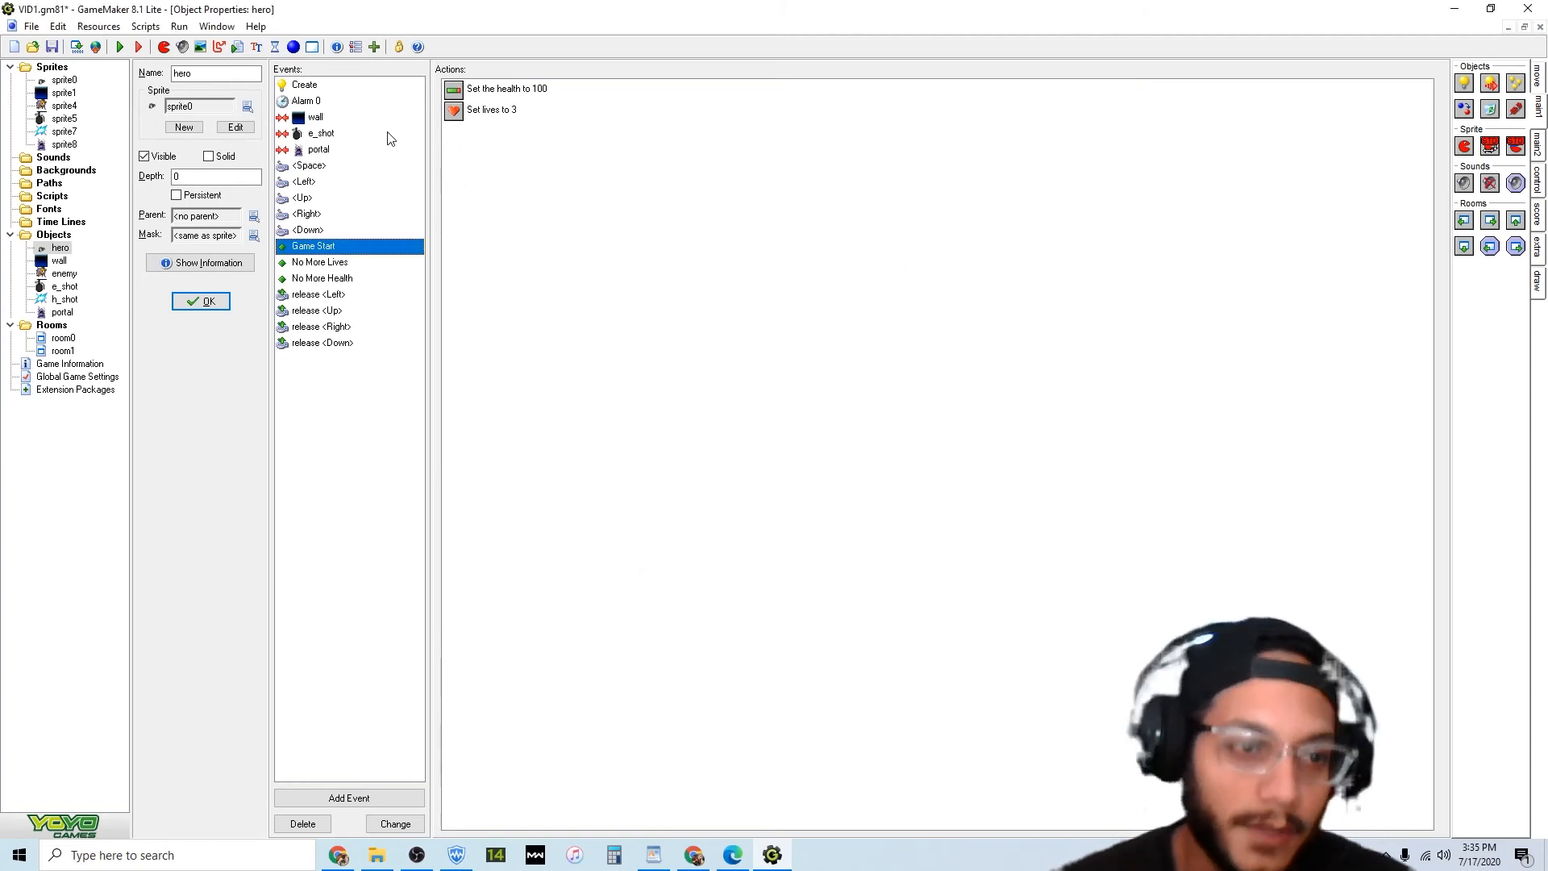
Create a new sound resource named sound0 and load phone_ring.wav into it.
left_click(183, 48)
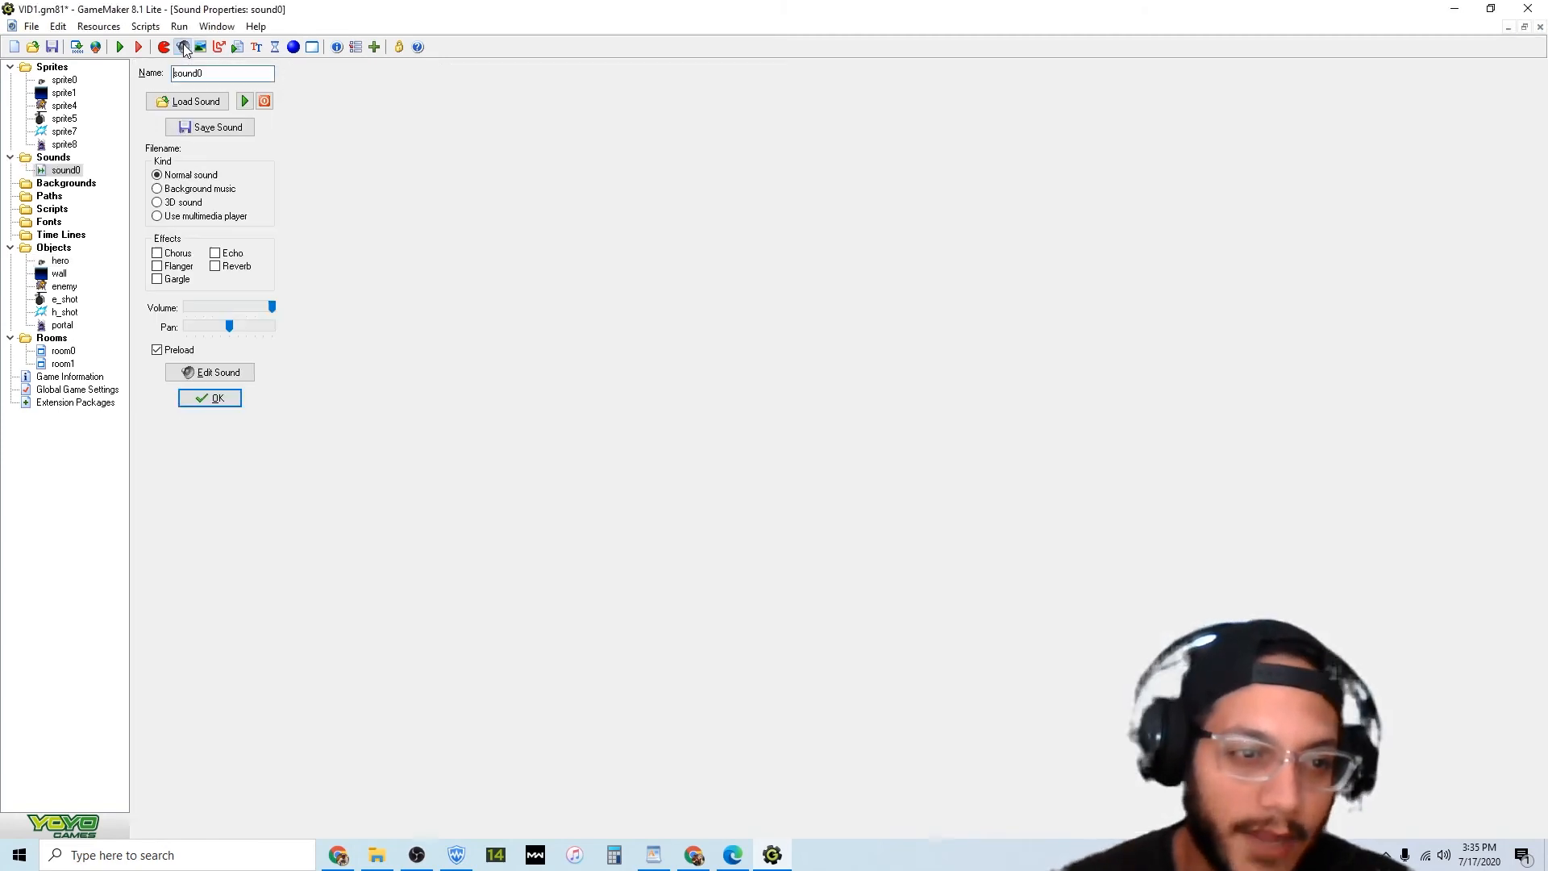
left_click(204, 103)
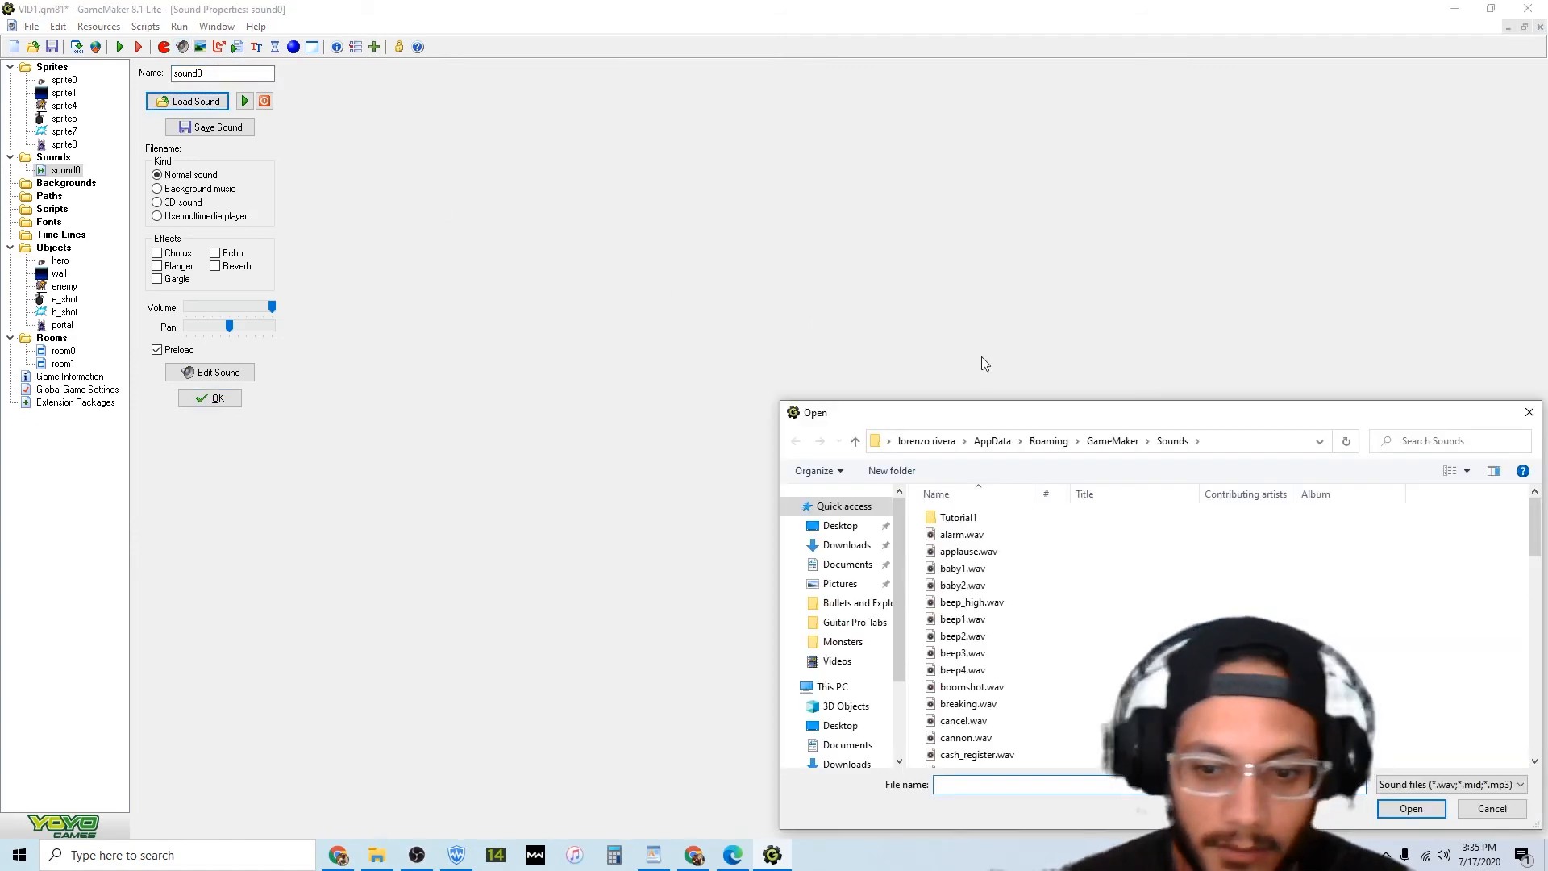
left_click_drag(991, 415, 756, 294)
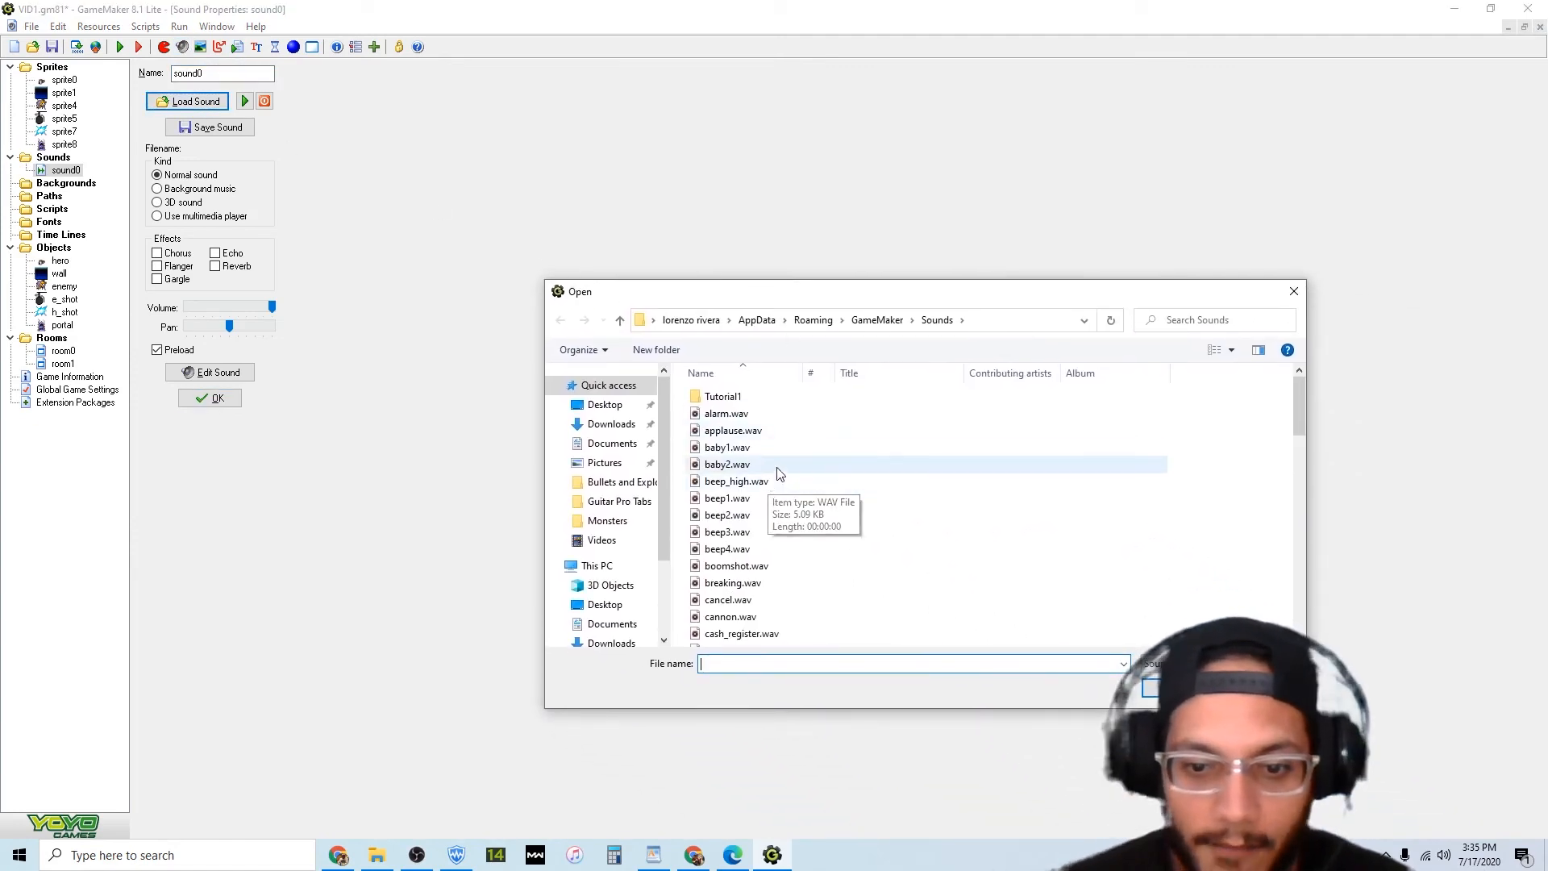
scroll(893, 475, "down", 10)
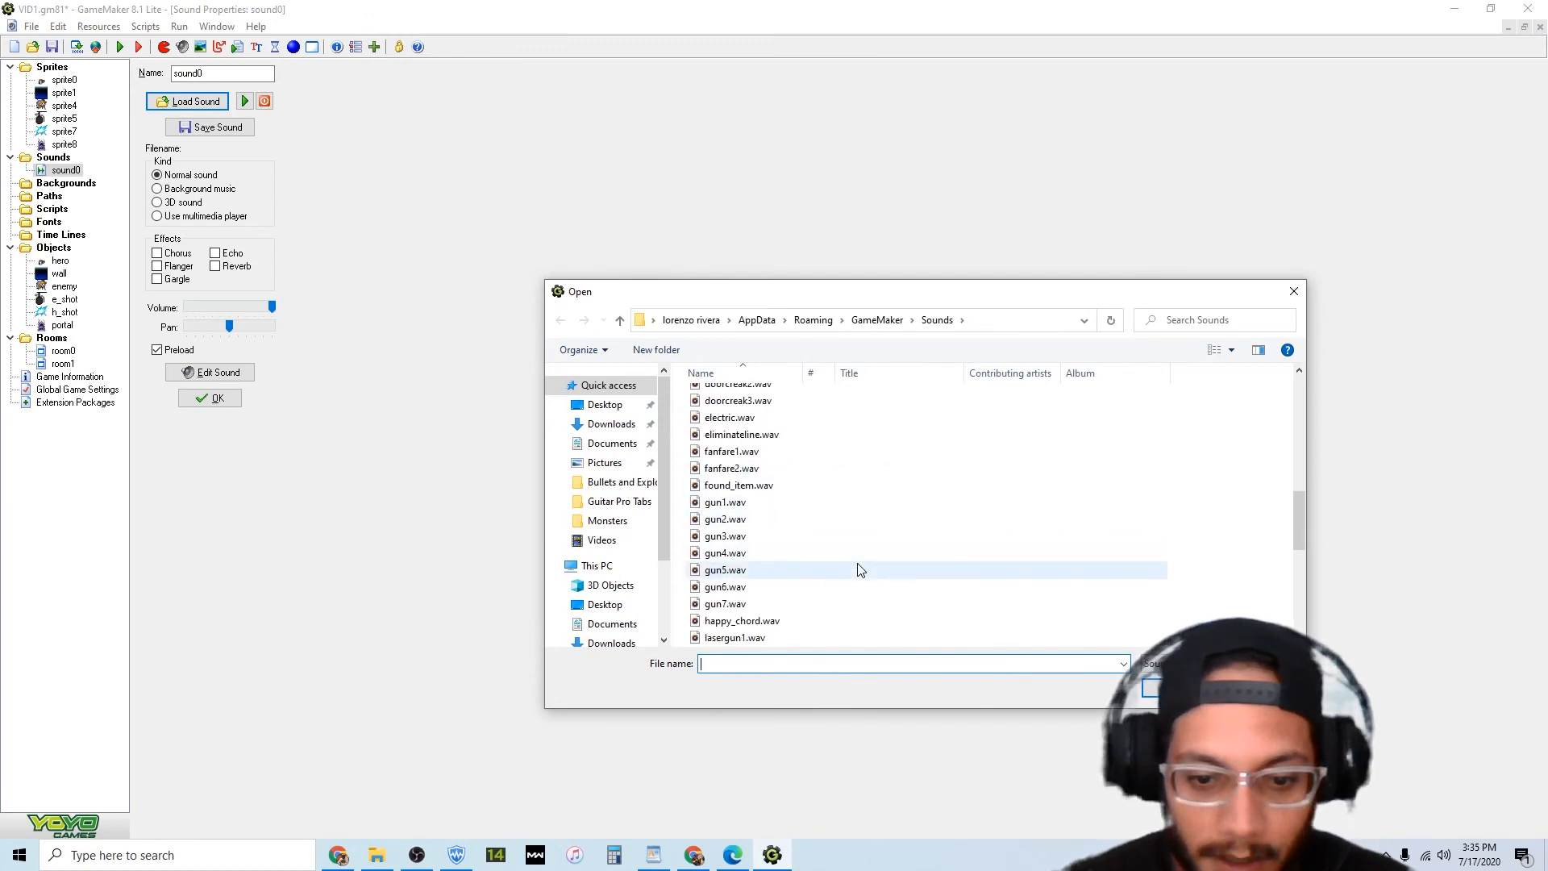
scroll(860, 570, "down", 2)
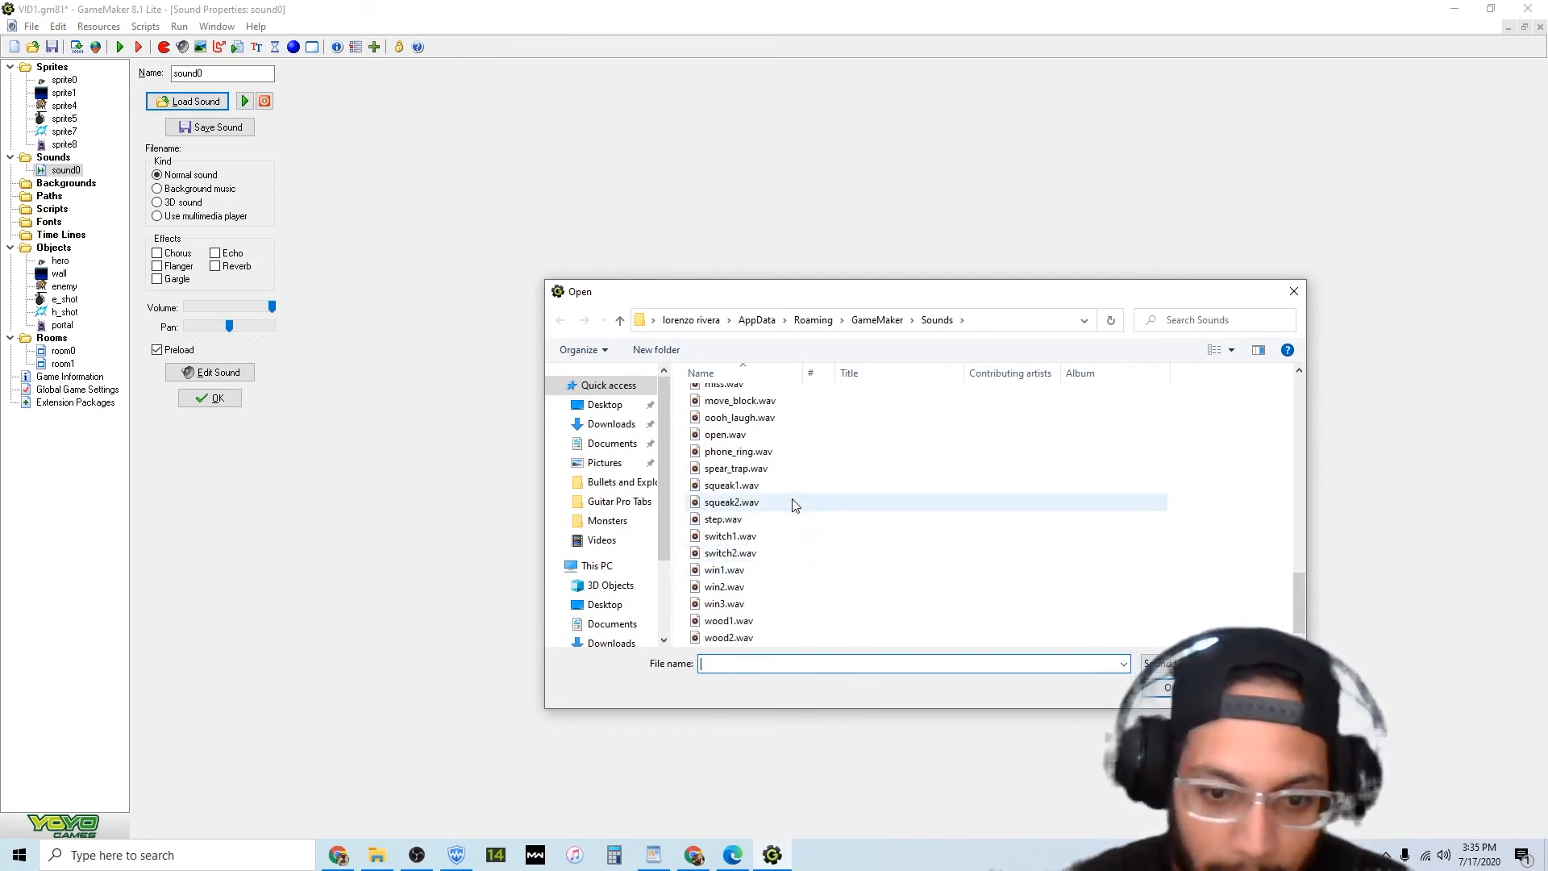
double_click(754, 453)
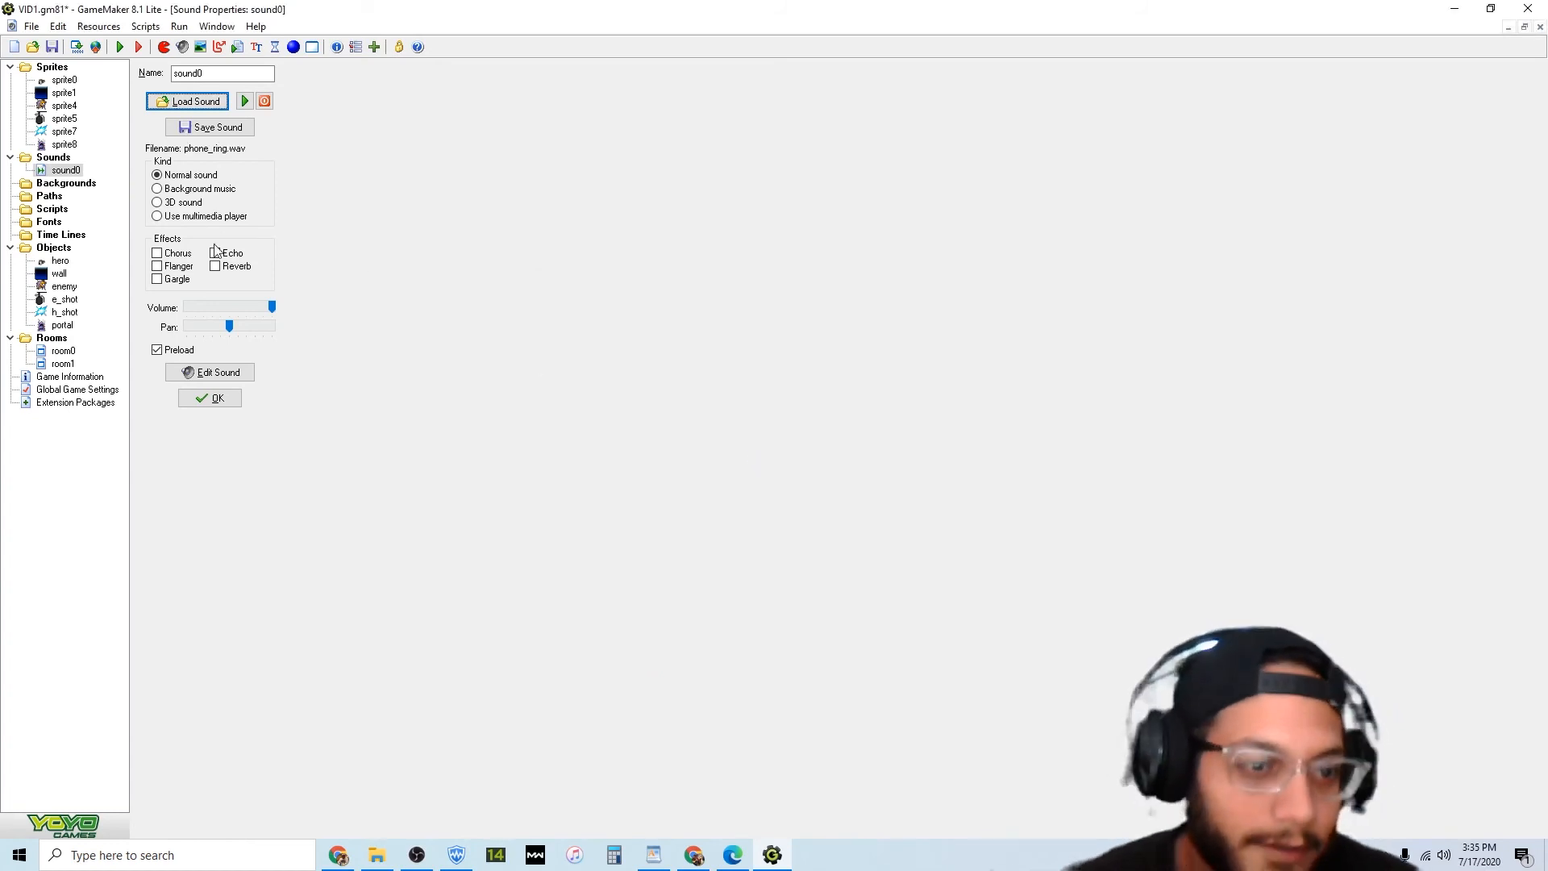
left_click(208, 405)
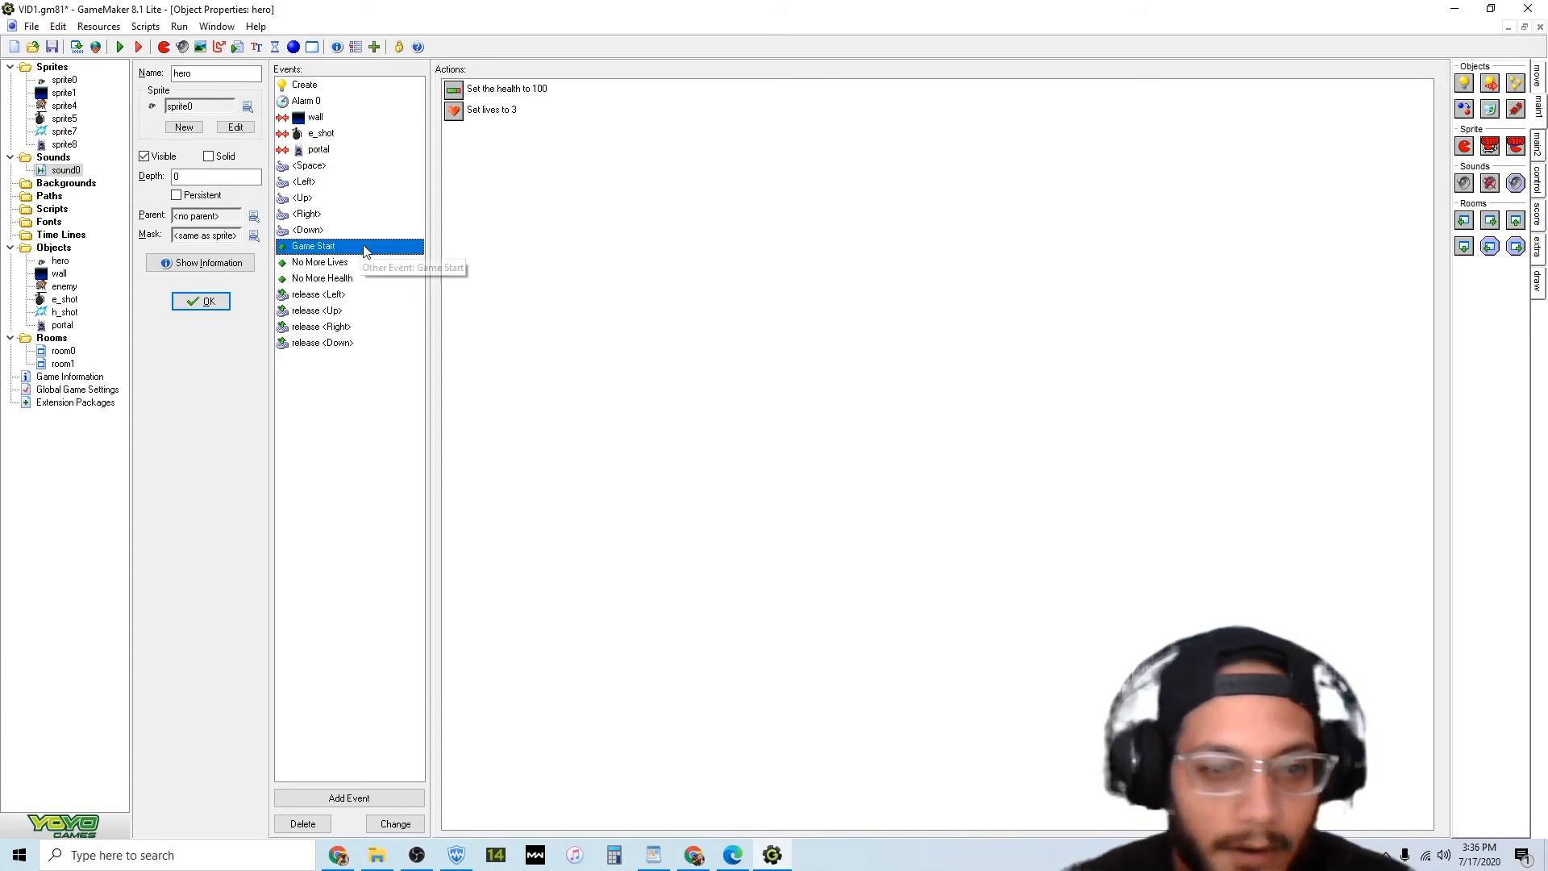
Add a Play Sound action using sound0 with loop false to the hero's Game Start event, and test-run the game.
left_click_drag(1466, 185, 999, 215)
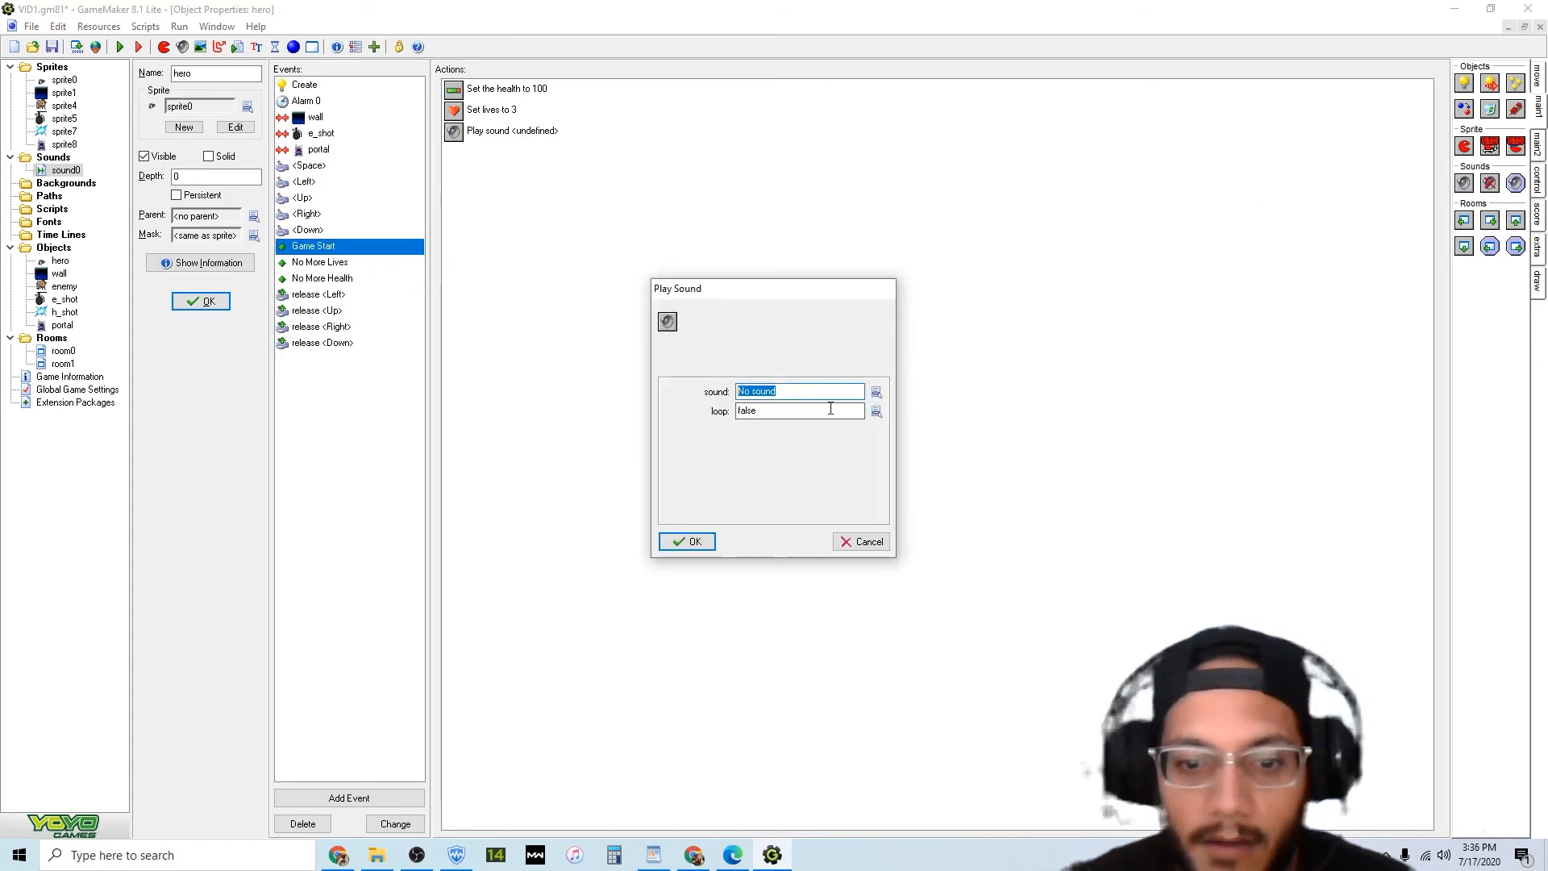
left_click(876, 392)
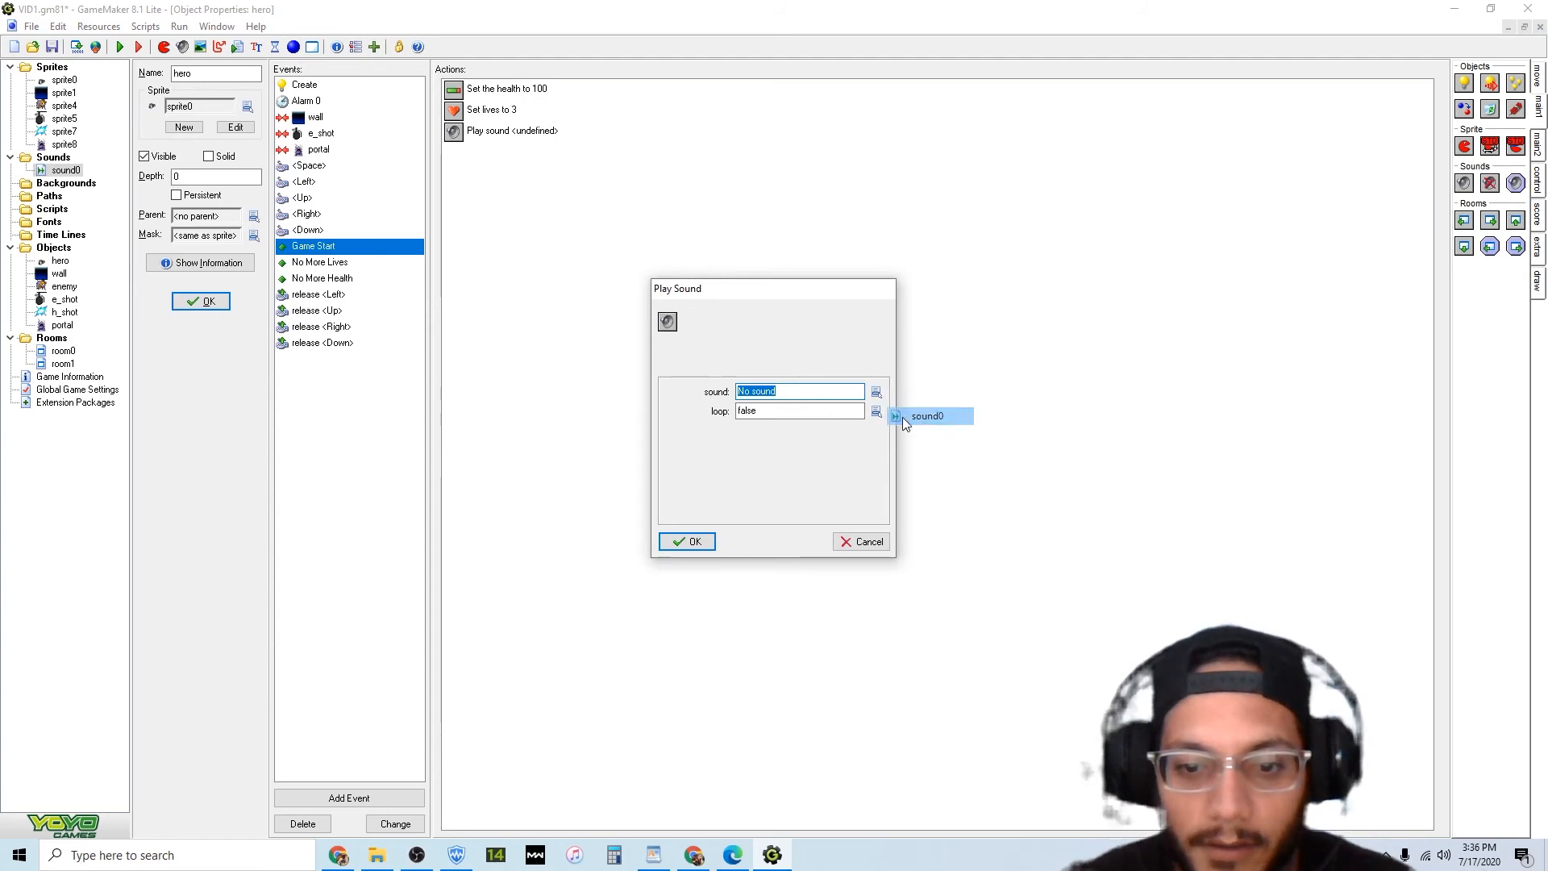
left_click(902, 417)
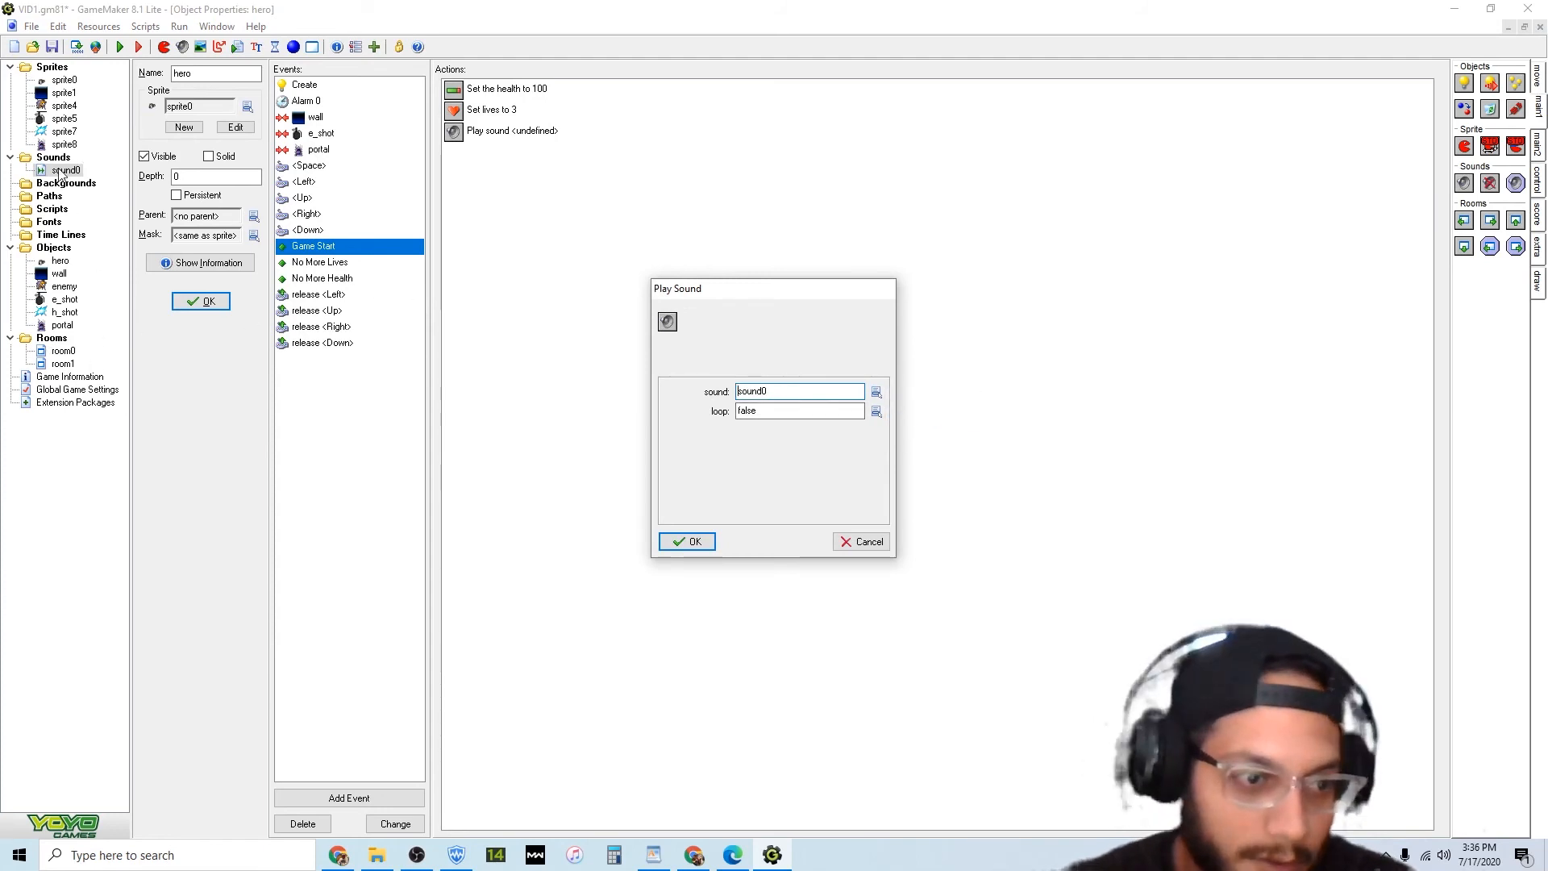
left_click(687, 541)
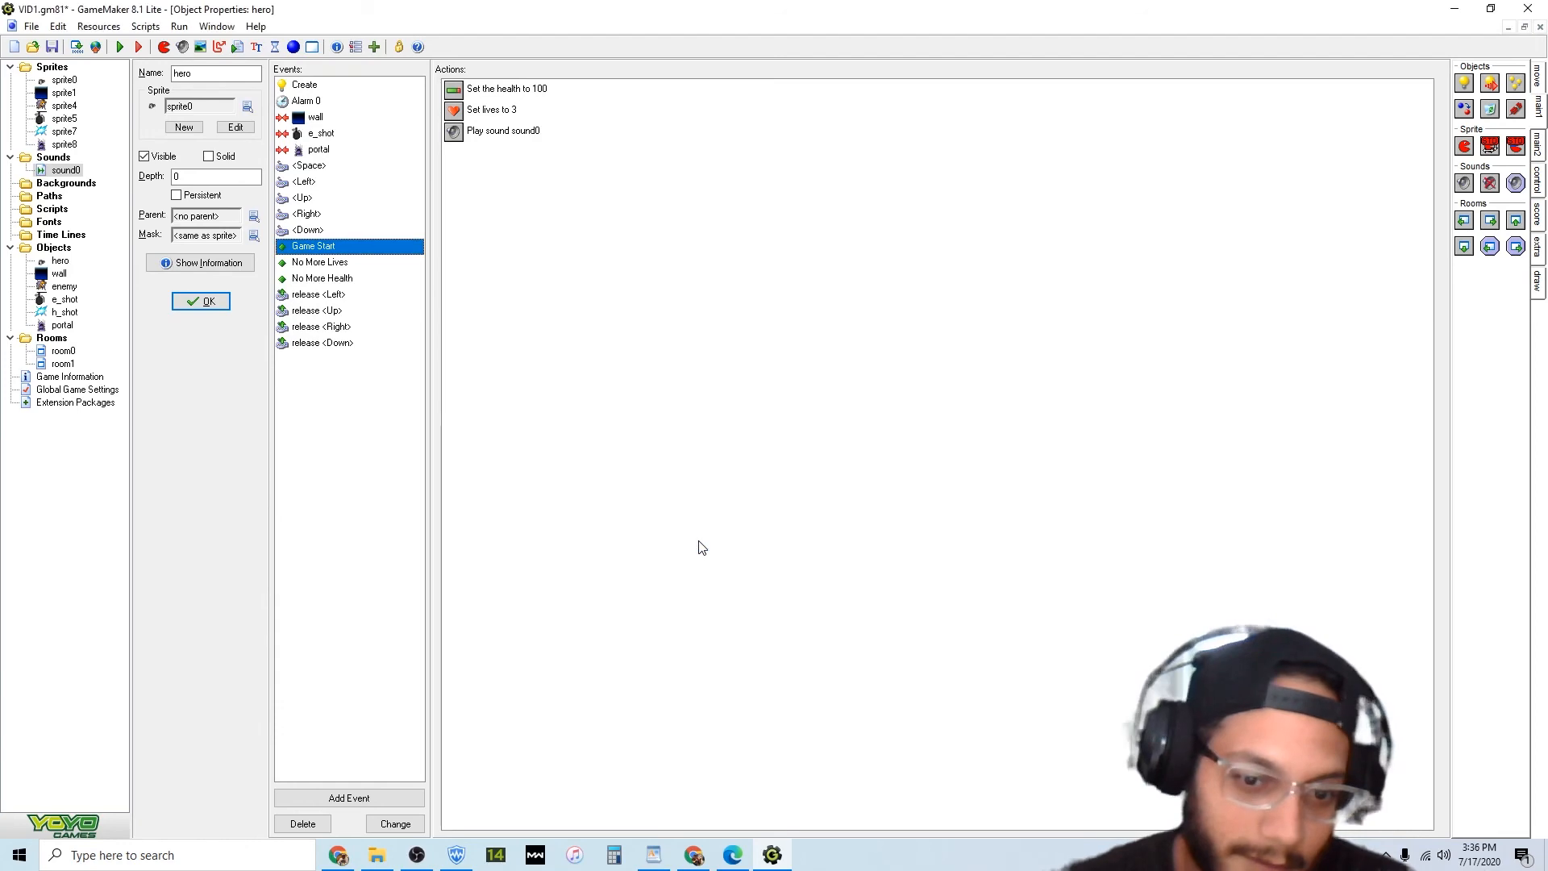
left_click(120, 47)
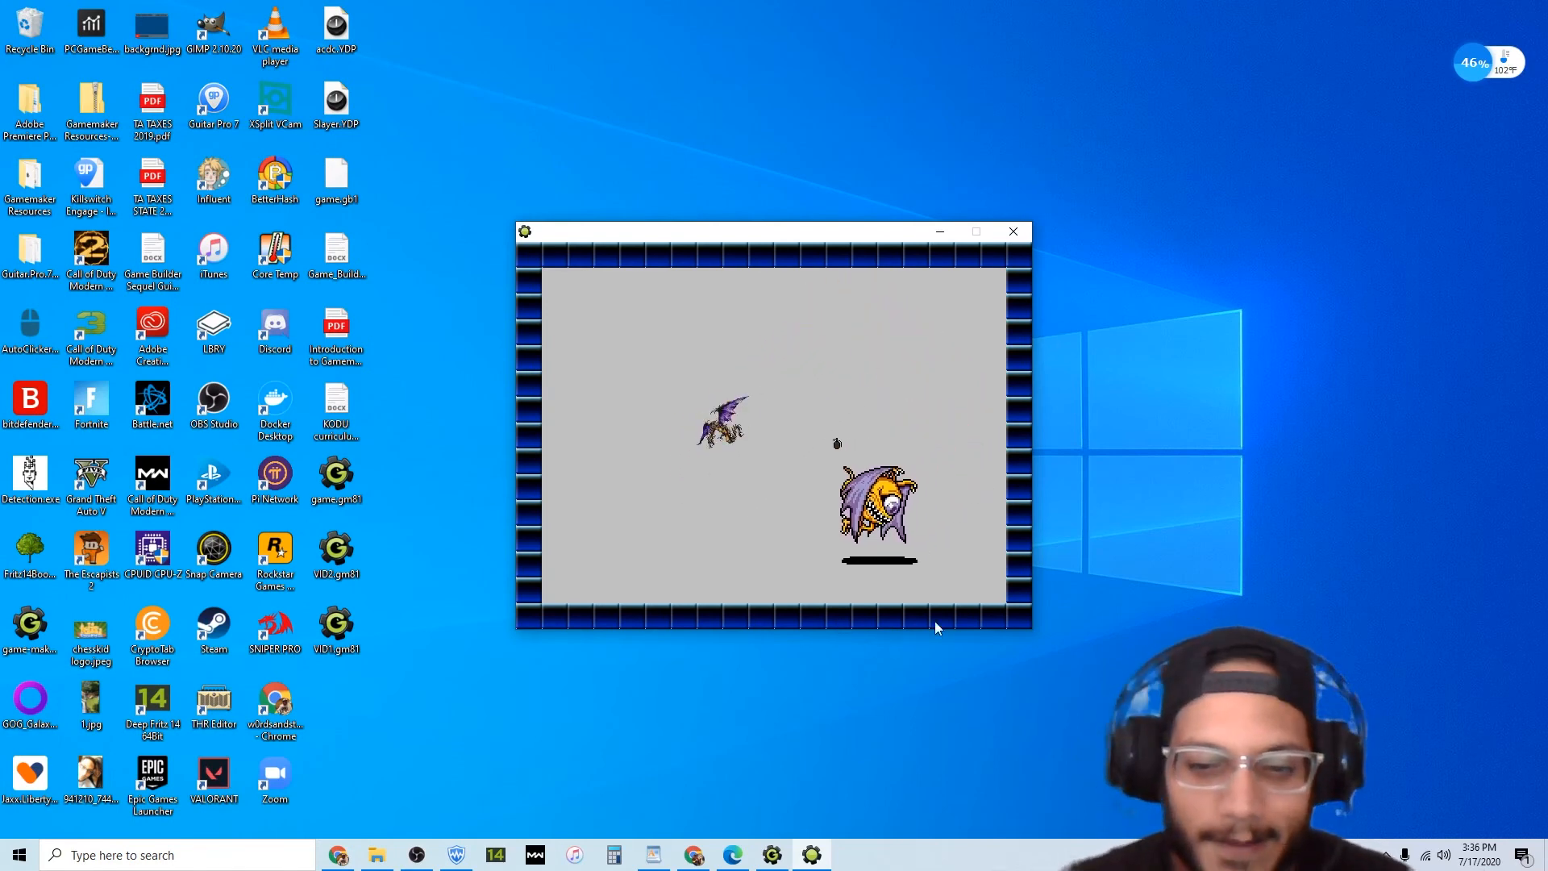
left_click(1019, 237)
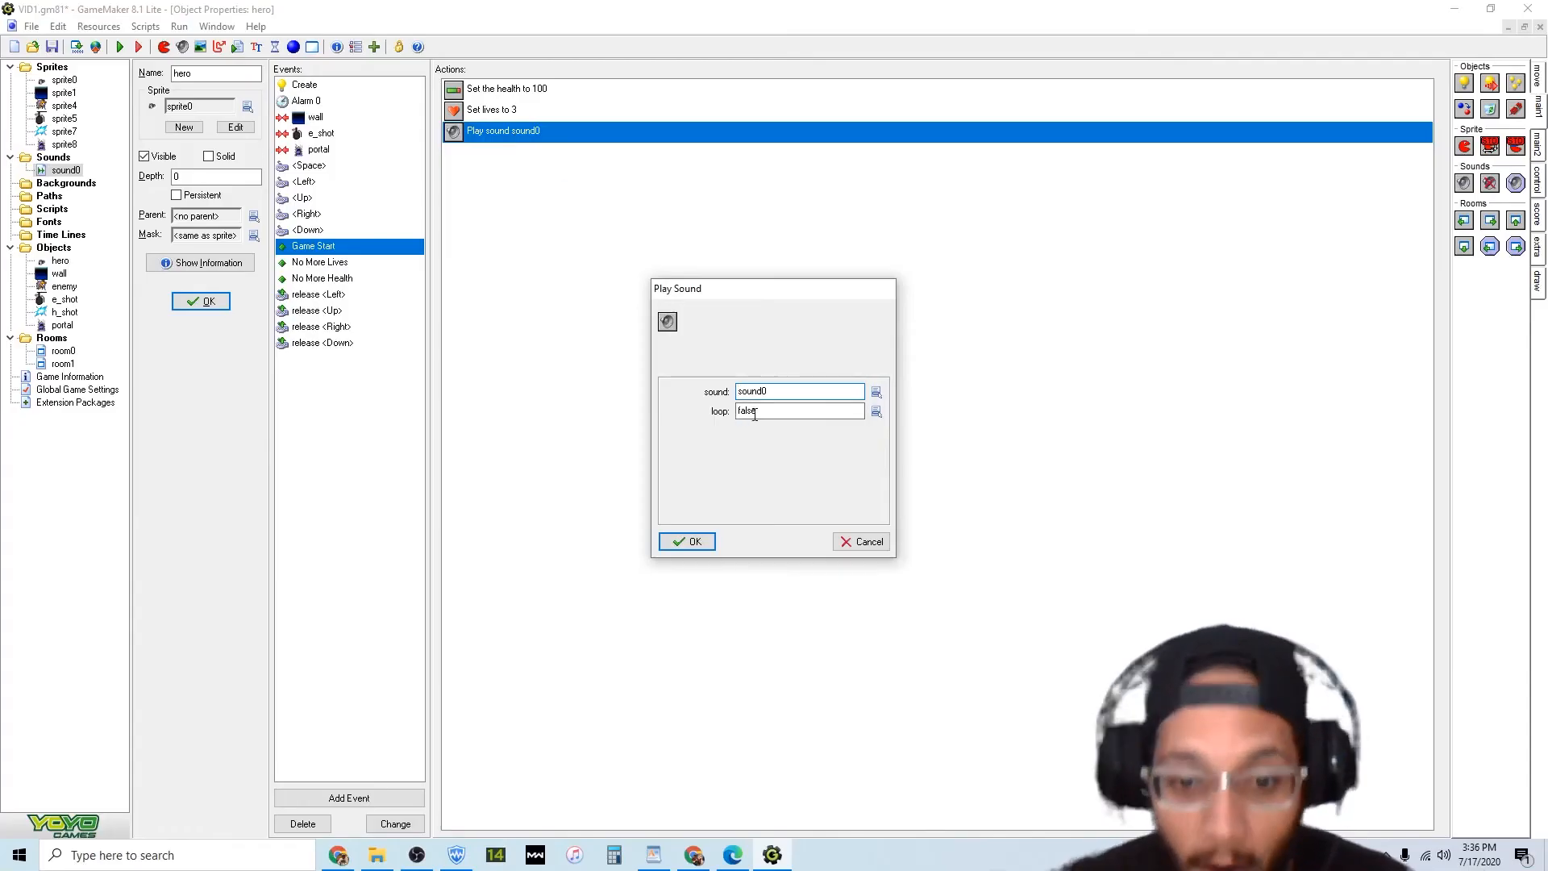
Set the Game Start event's Play Sound action to loop true, and test-run the game.
left_click(874, 411)
left_click(888, 444)
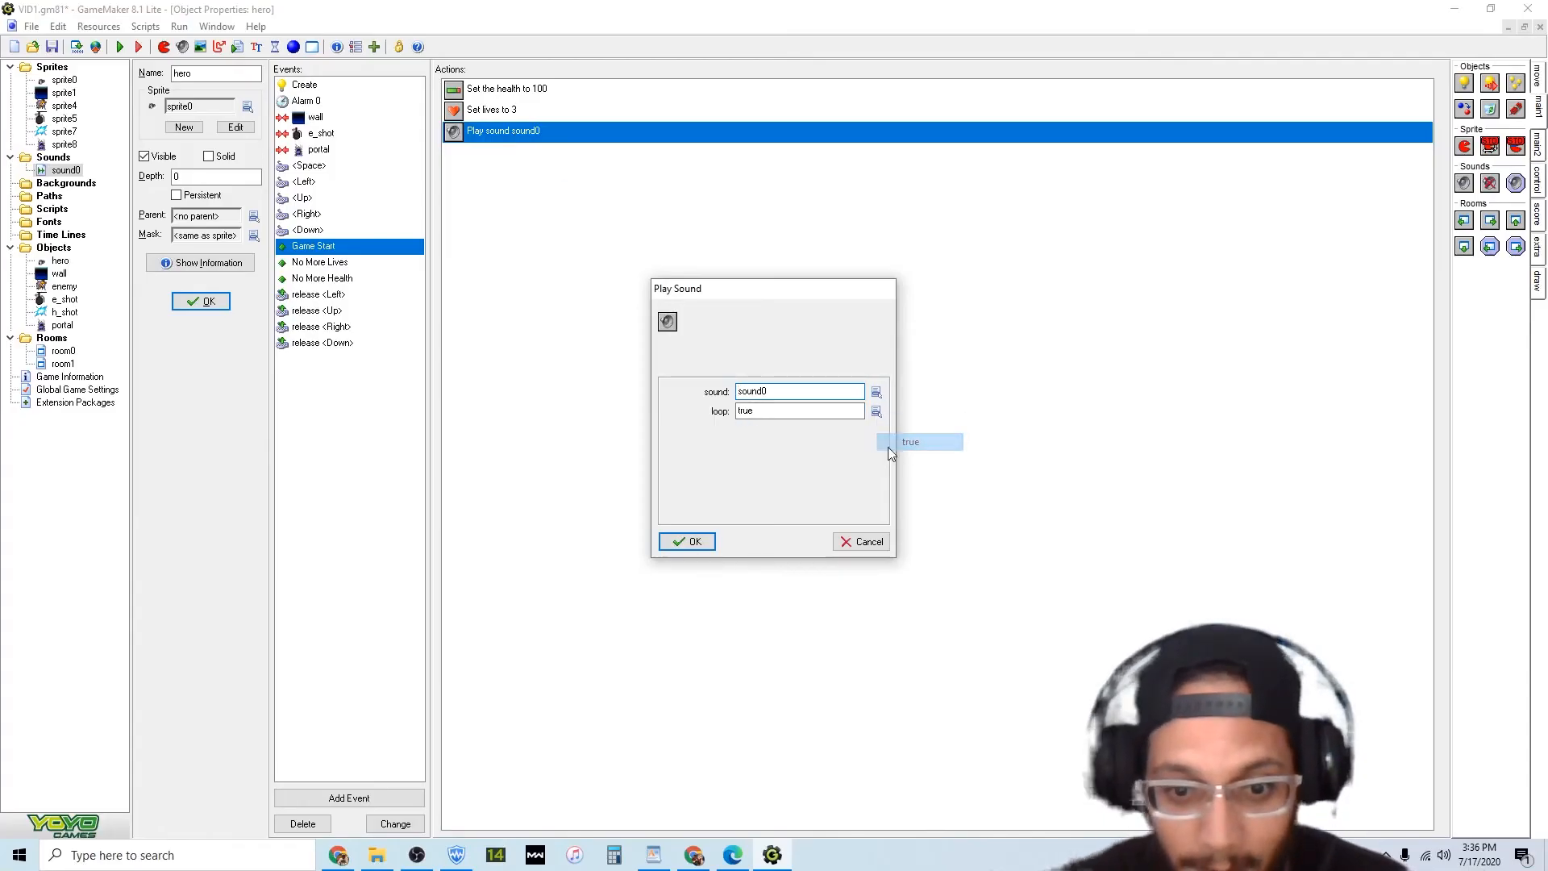
left_click(692, 542)
key("F5")
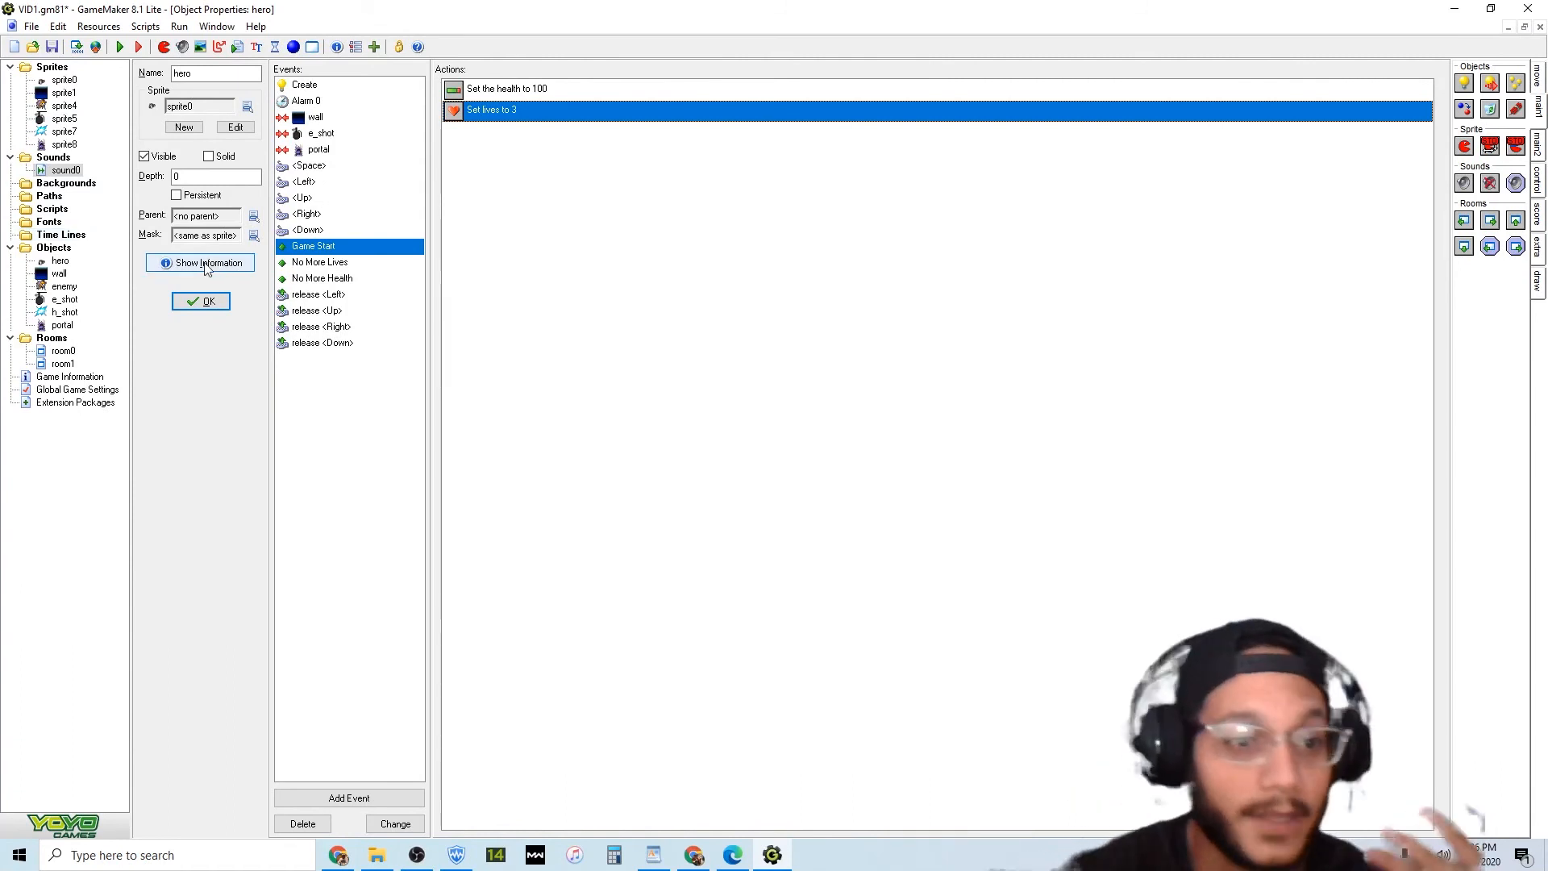
Show the hero's Space event actions and create a new sound resource loaded with gun1.wav.
left_click(309, 165)
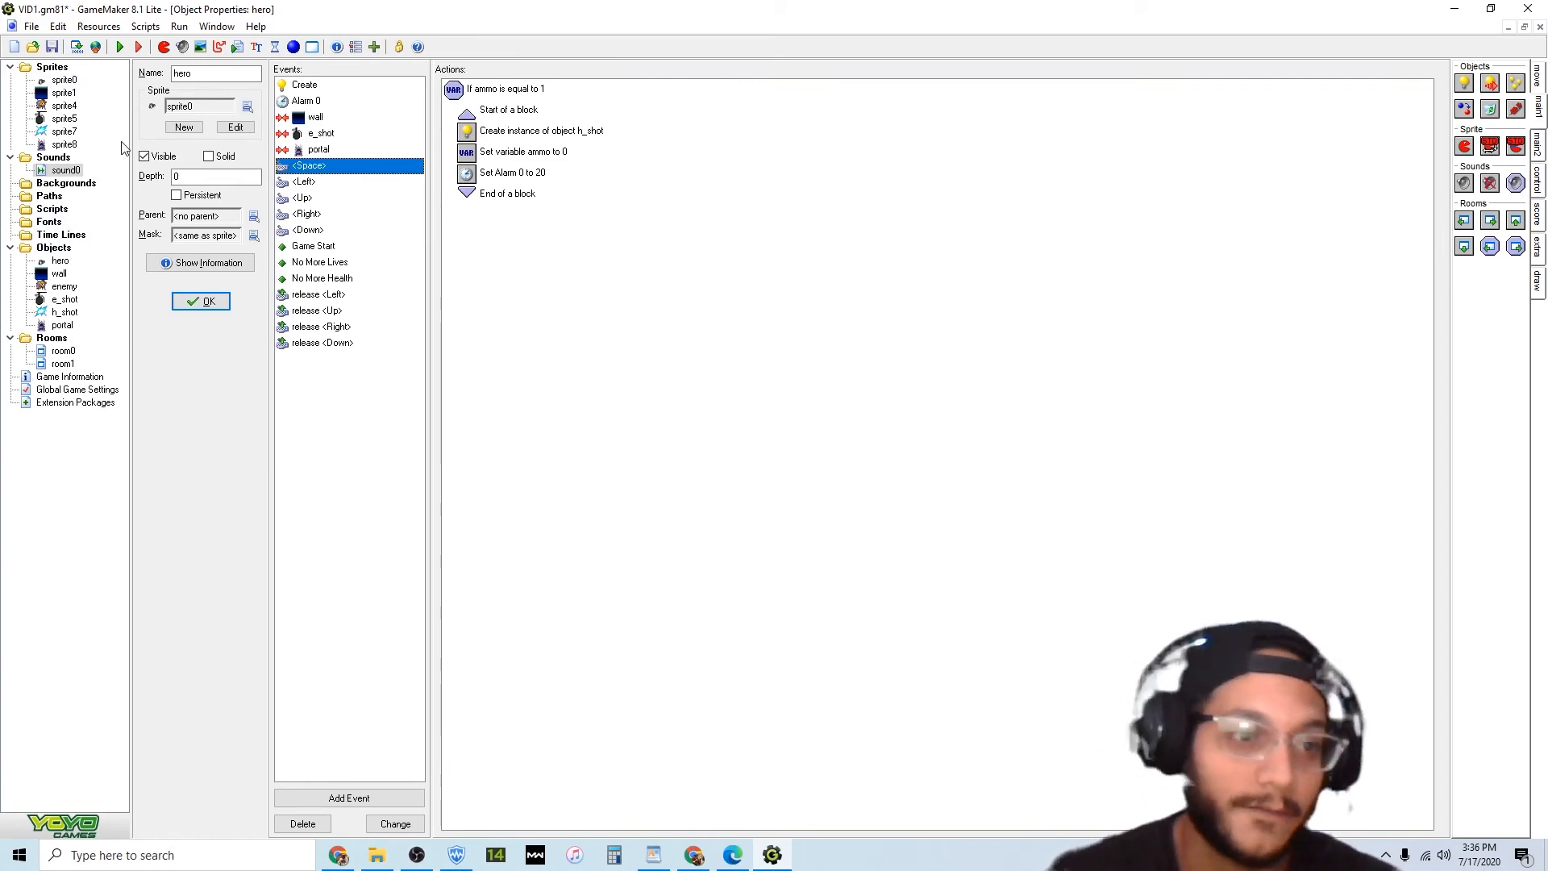
left_click(183, 47)
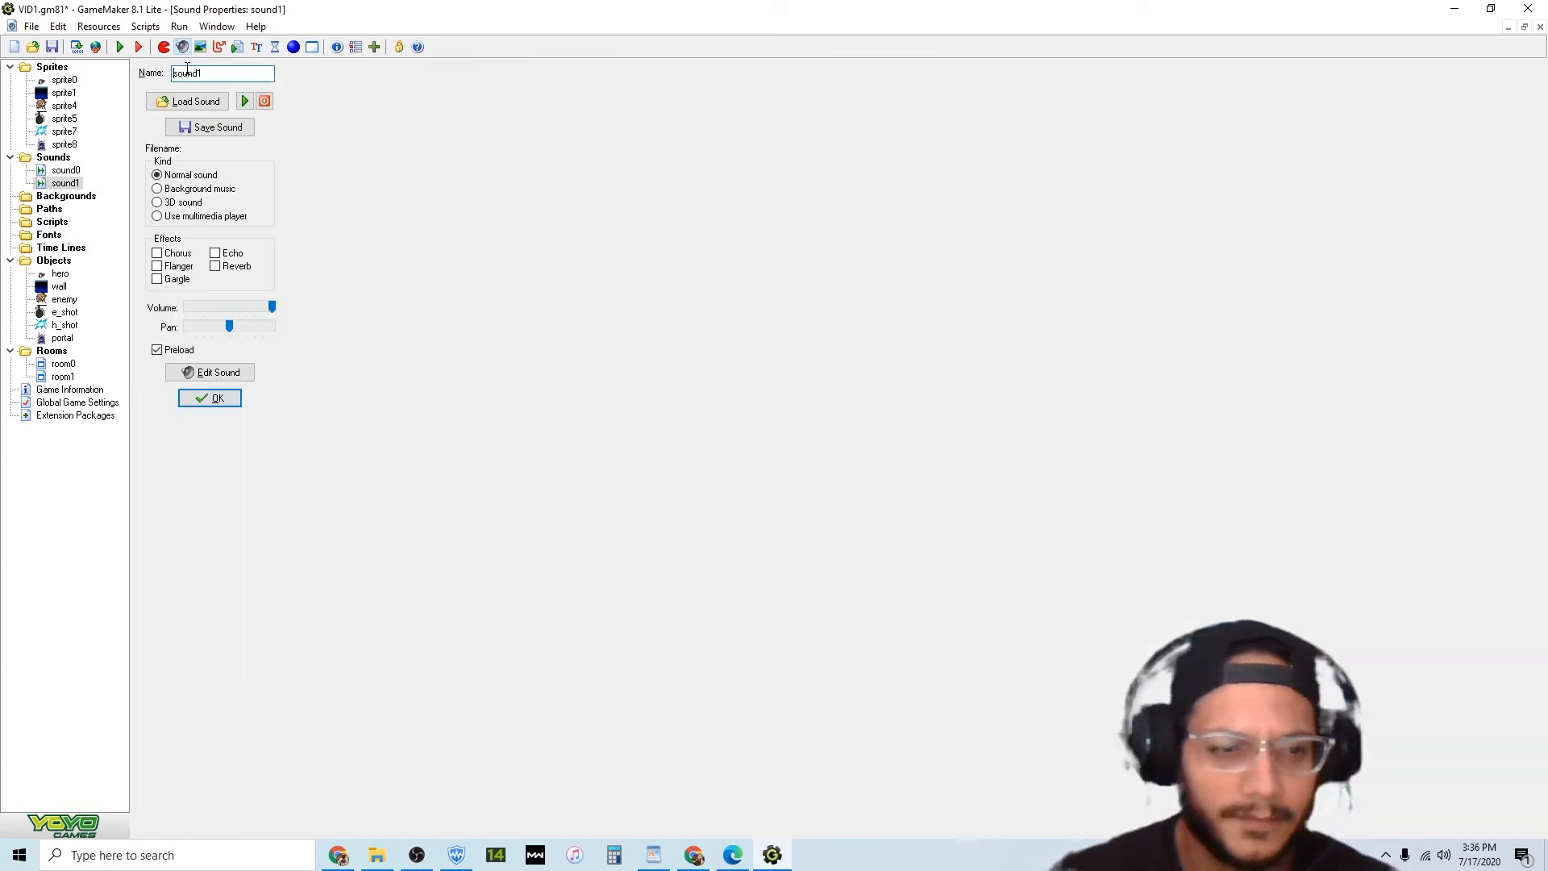
left_click(194, 103)
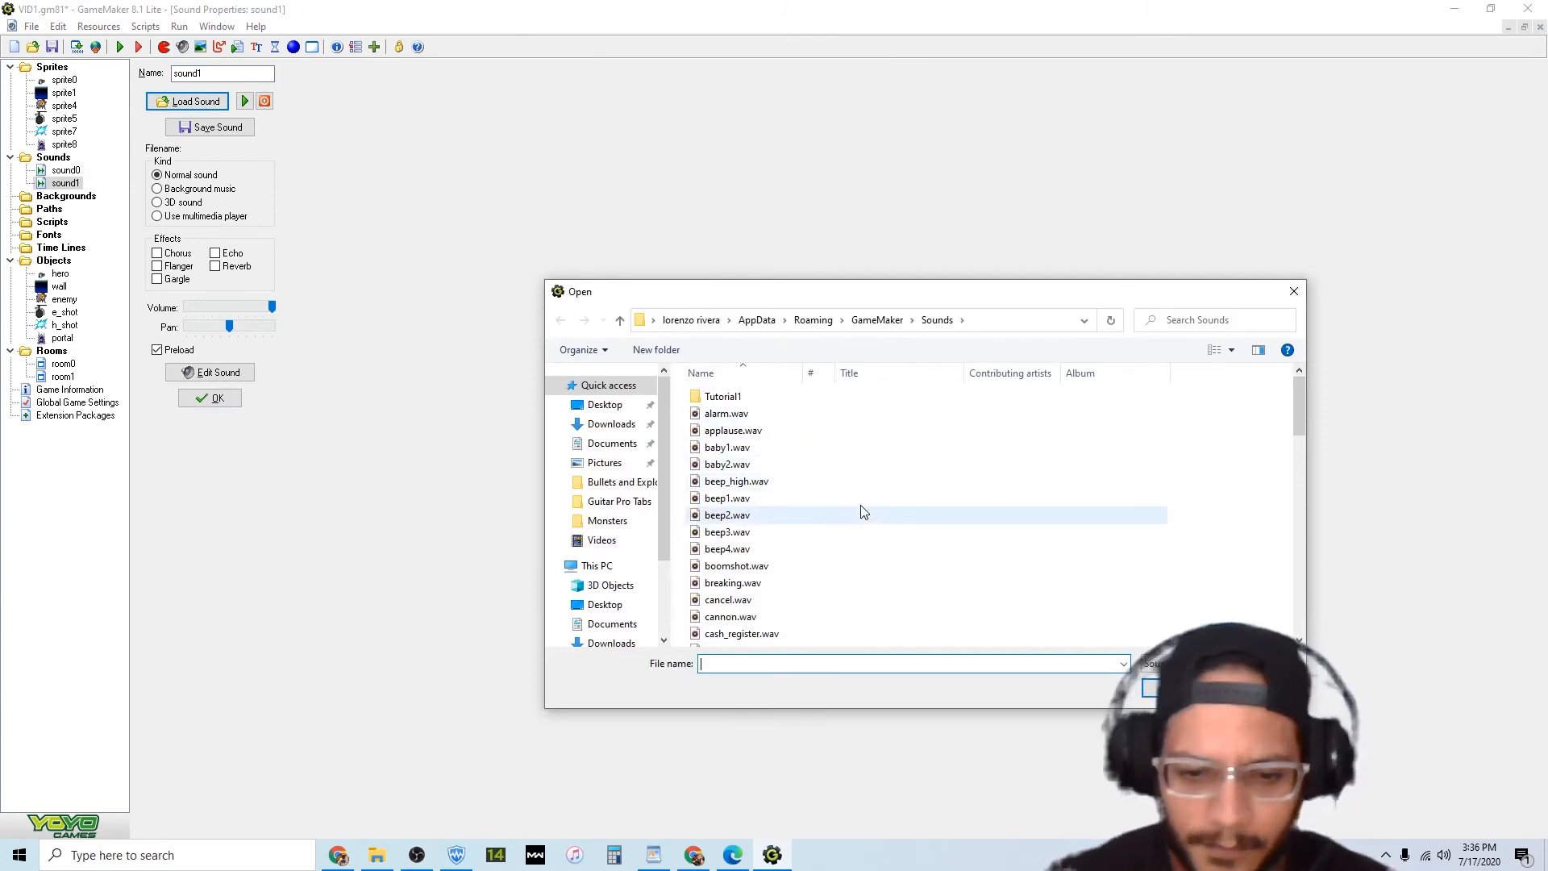
scroll(863, 511, "down", 1)
scroll(863, 516, "down", 7)
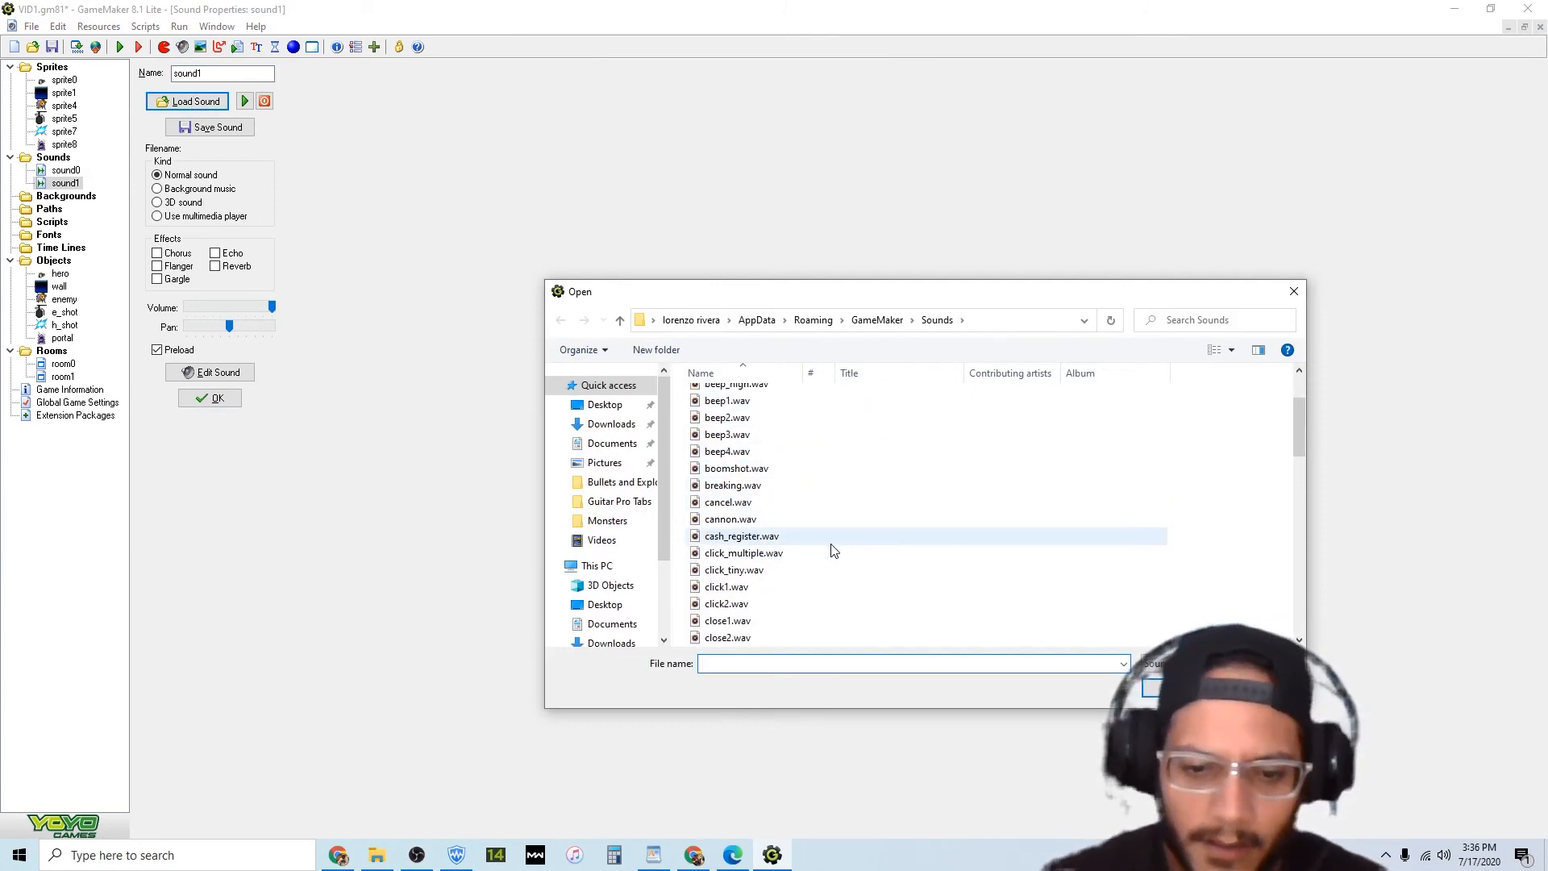
double_click(700, 604)
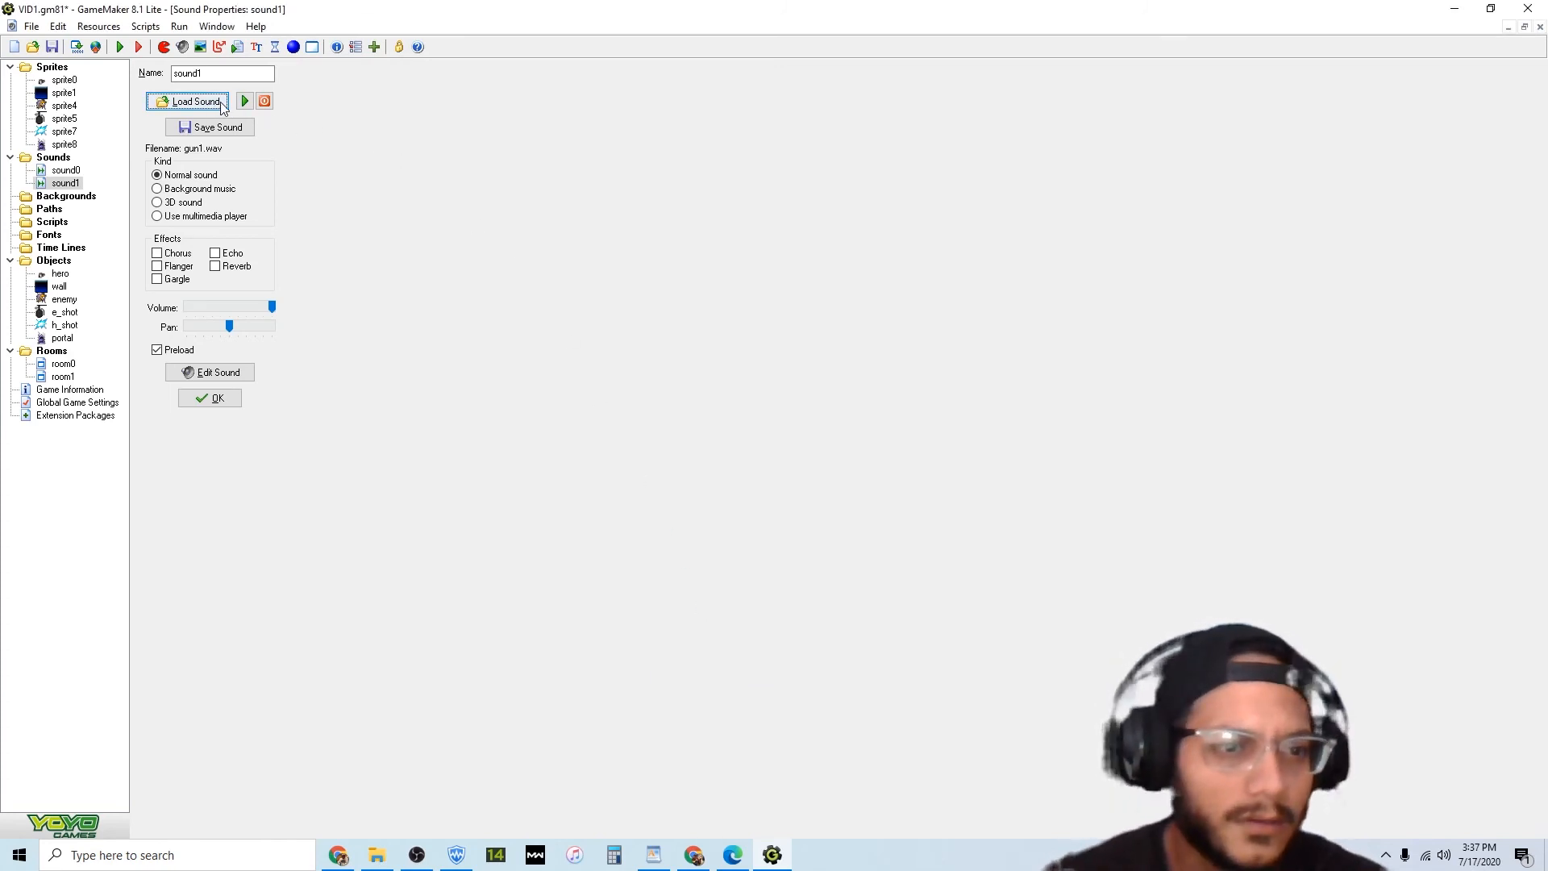
left_click(214, 399)
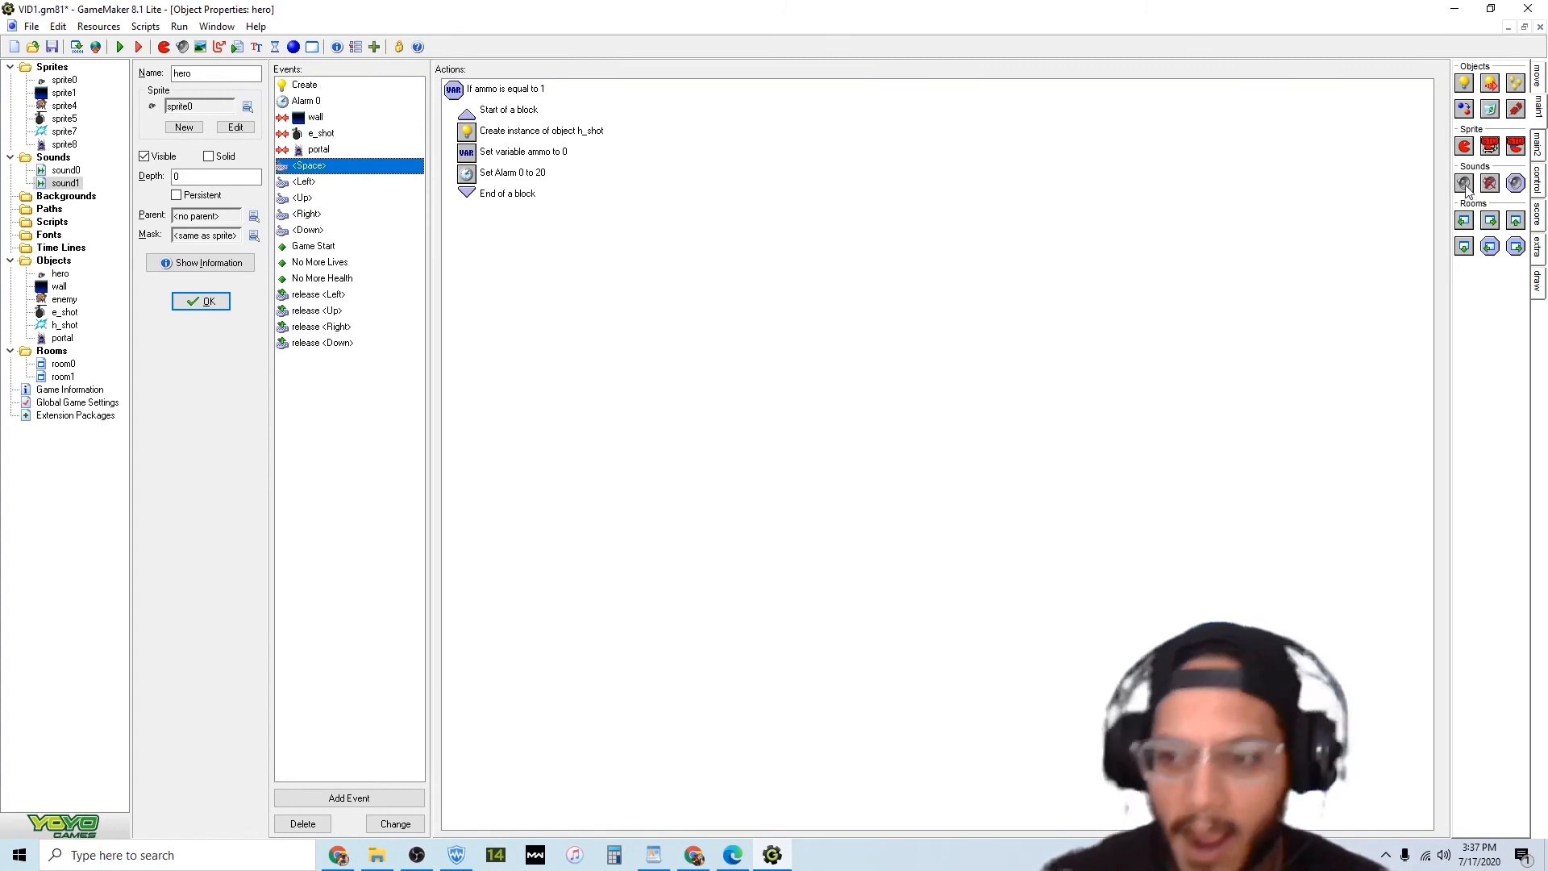
Add a Play Sound action using sound1 with loop false to the end of the hero's Space event.
left_click_drag(1464, 187, 629, 283)
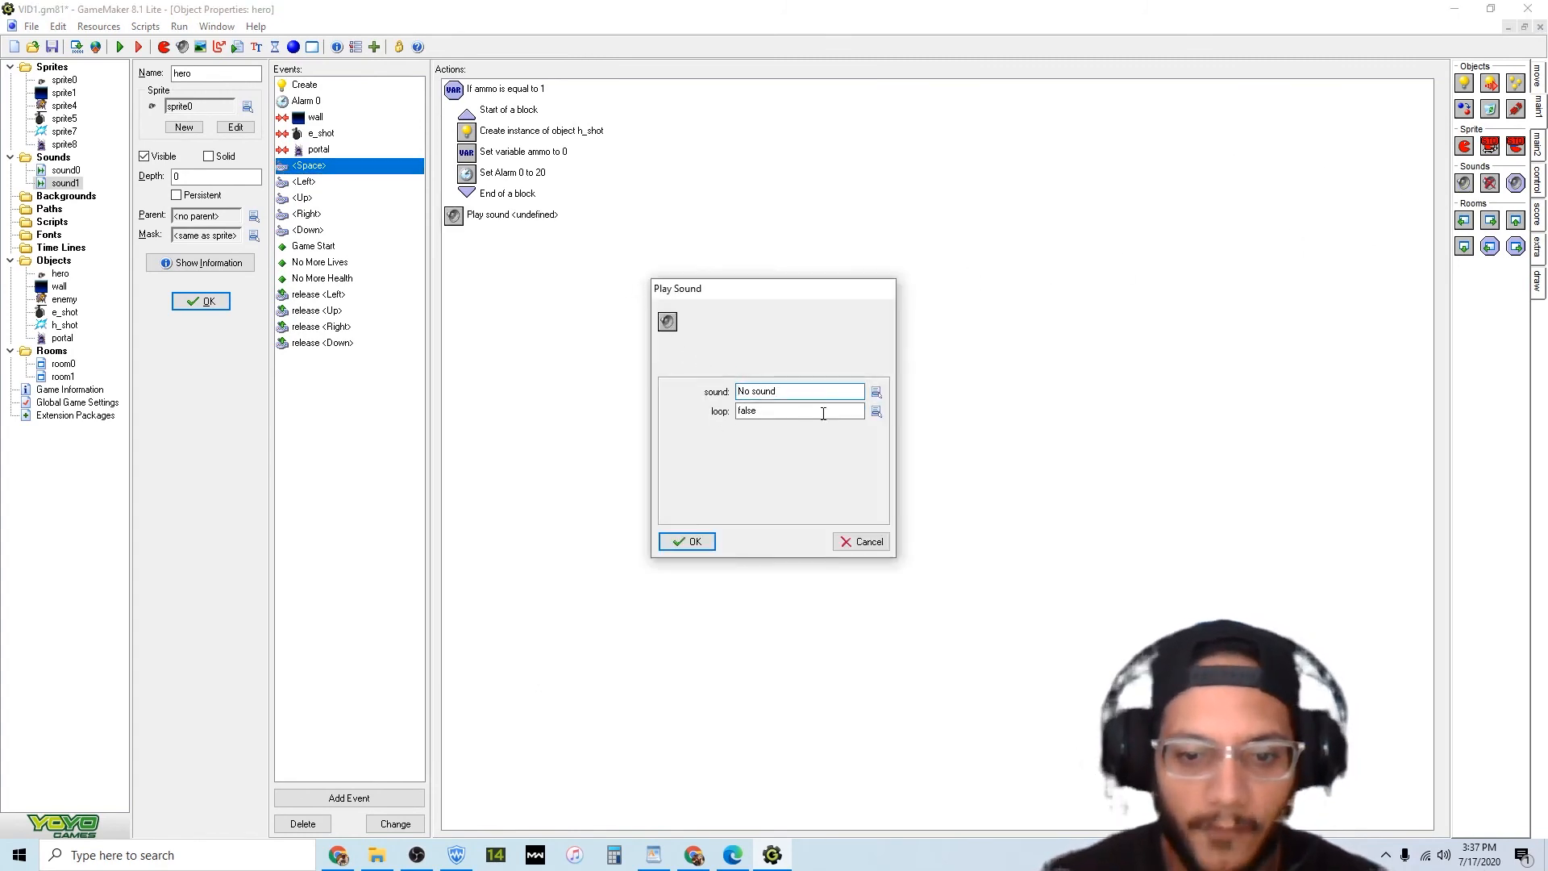
left_click(877, 392)
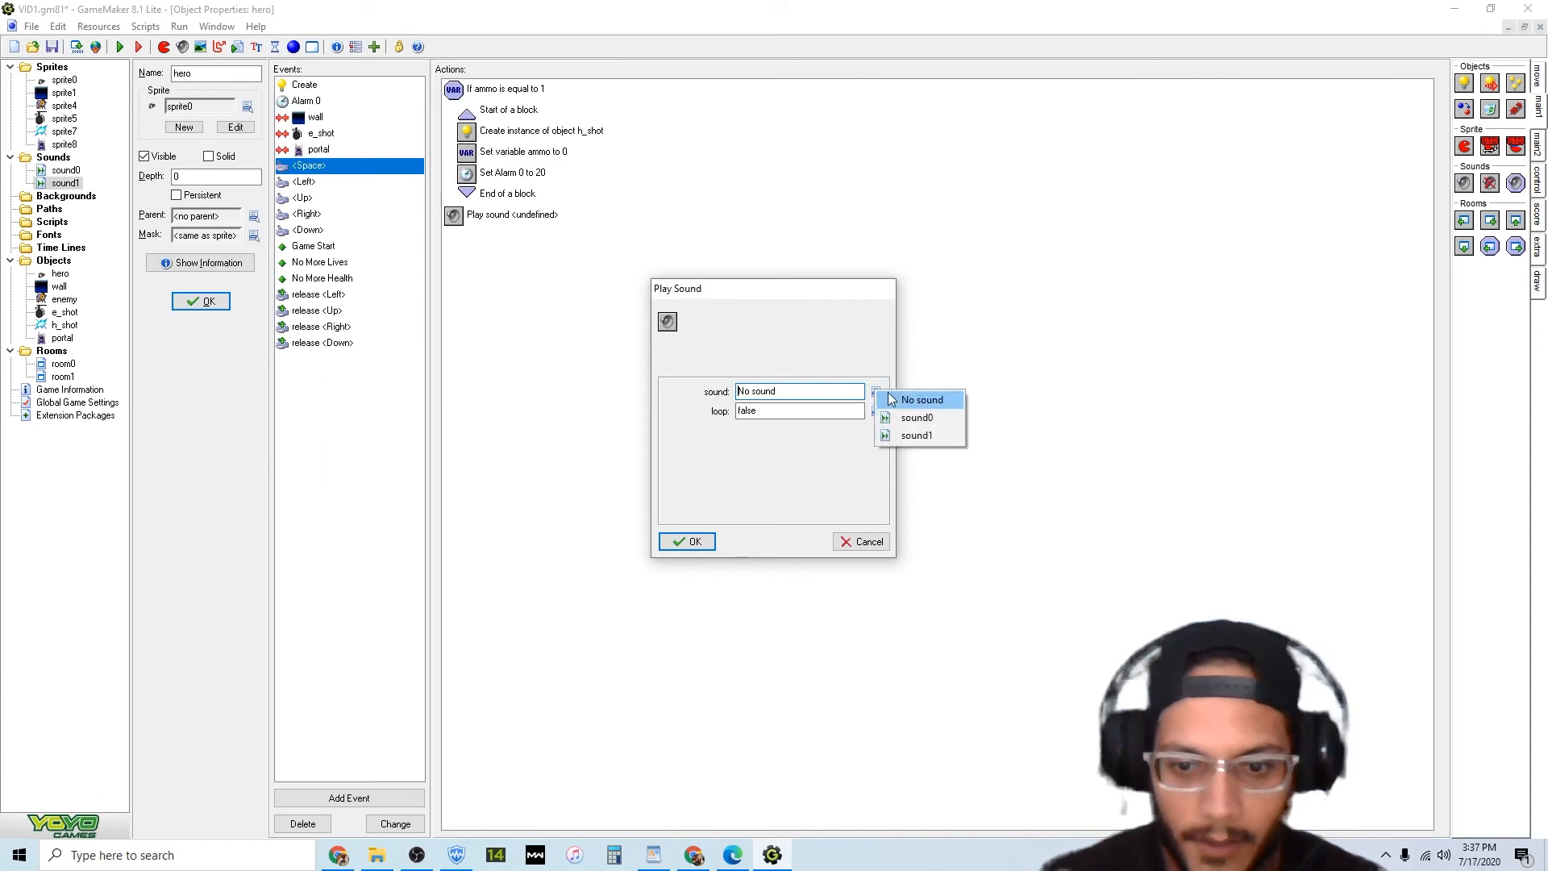
left_click(911, 436)
left_click(687, 542)
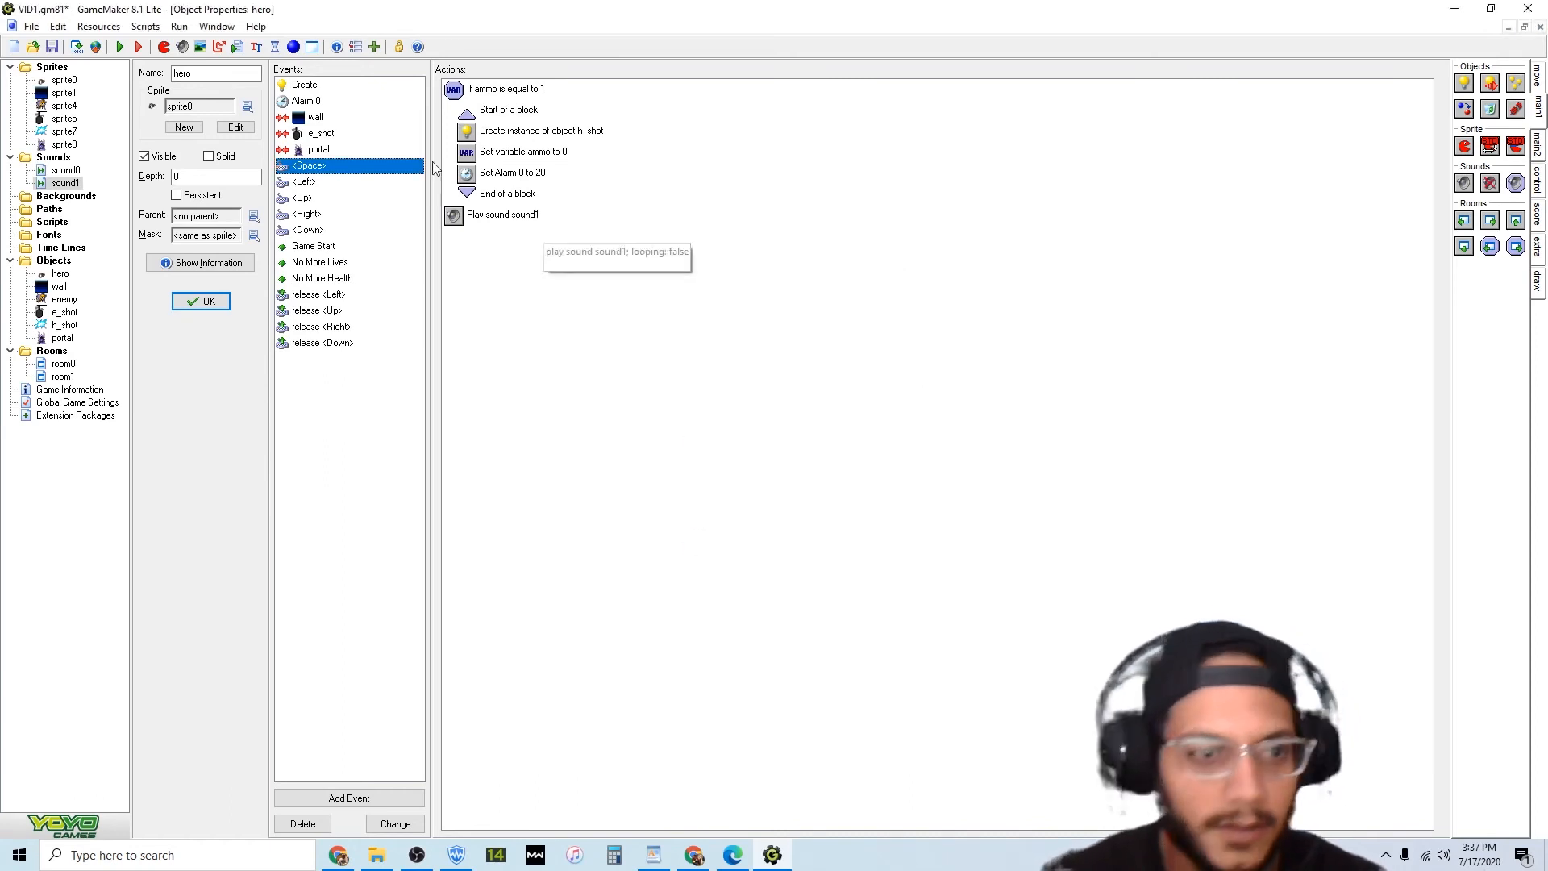
Test-run the game, moving the hero up and down while firing shots to check the gun sound.
left_click(119, 47)
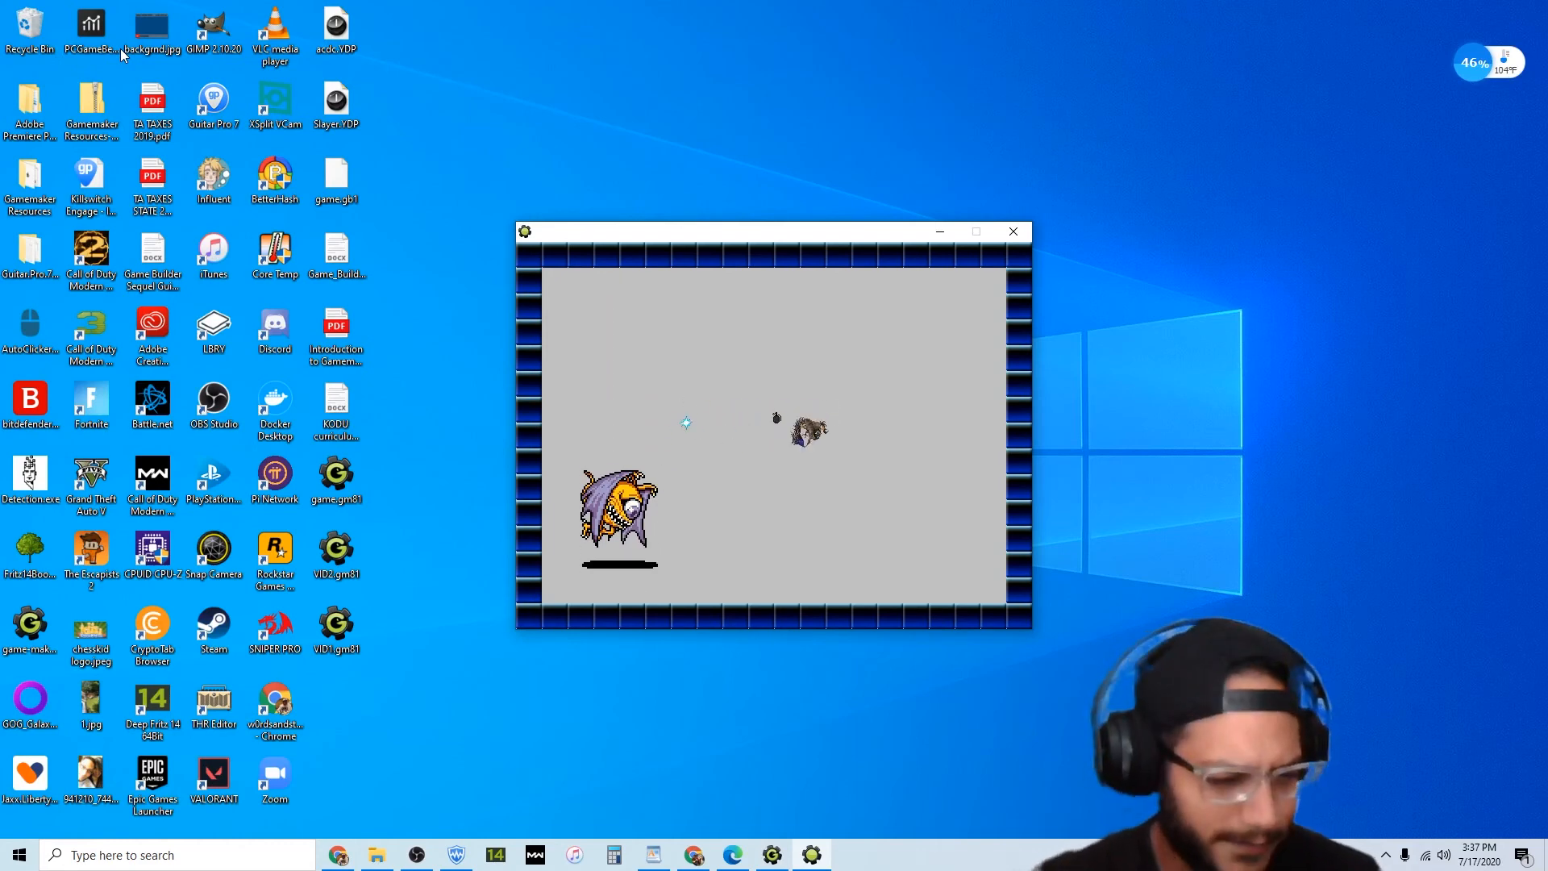
key("Up")
key("space")
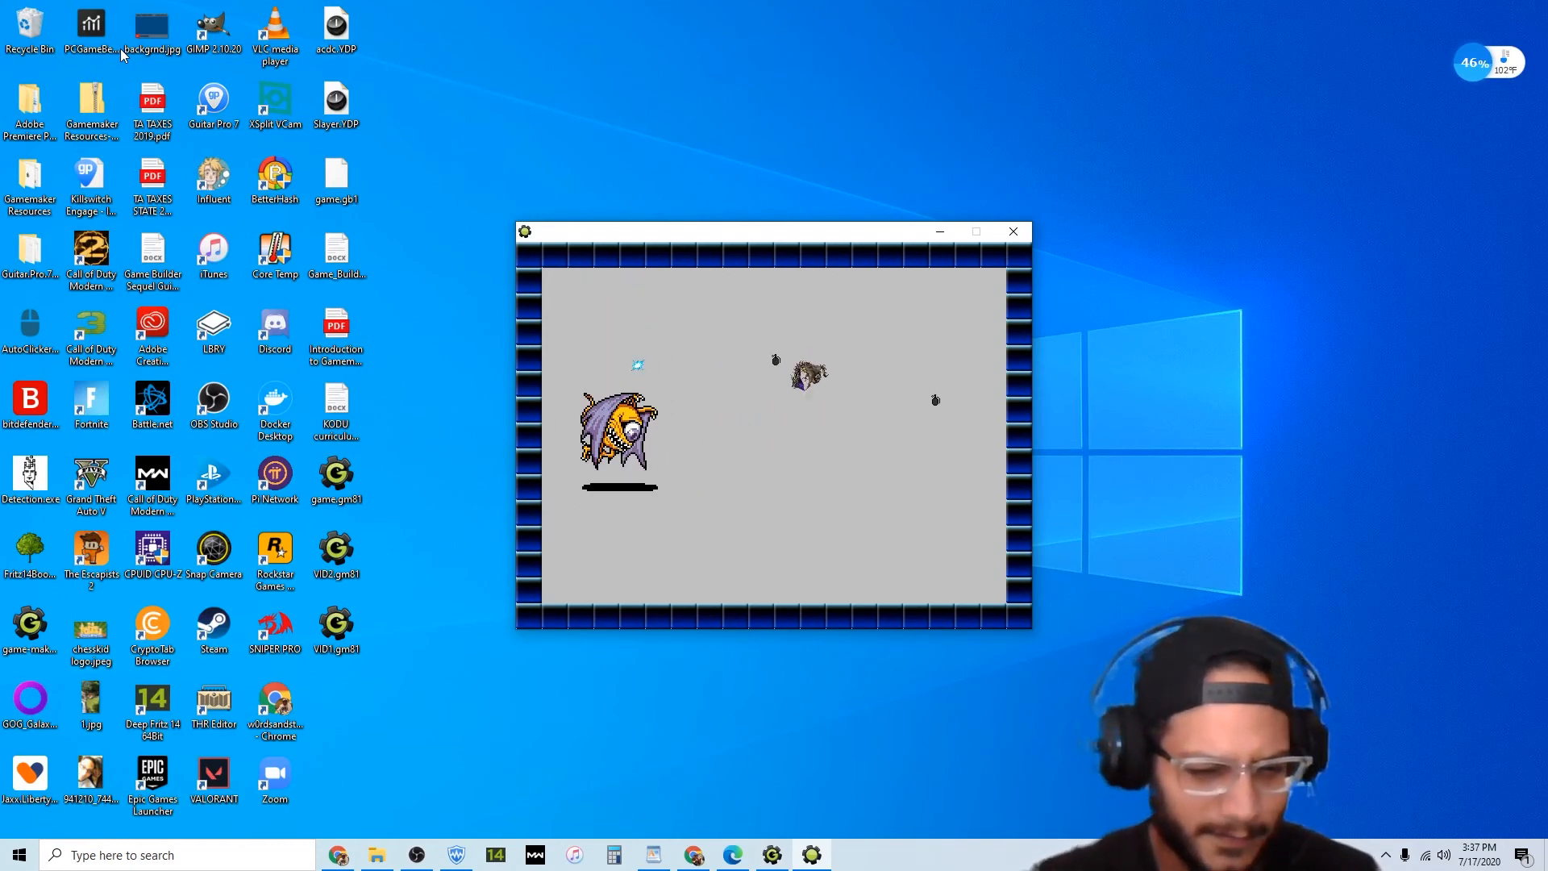
key("Down")
key("space")
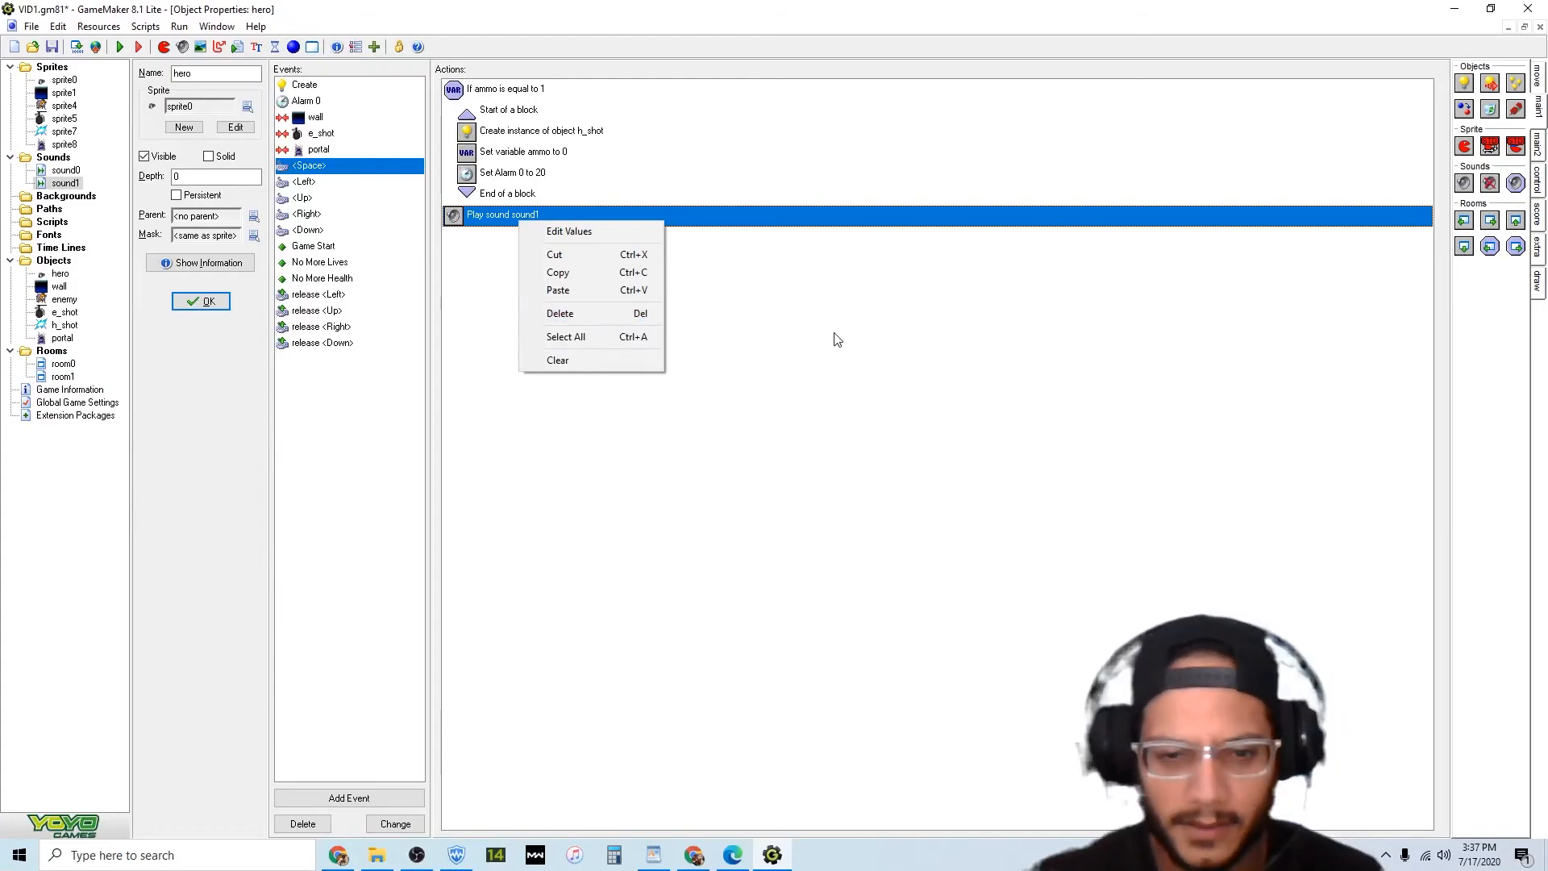
Delete the Play Sound action for sound1 from the hero's Space event.
left_click(834, 334)
right_click(555, 227)
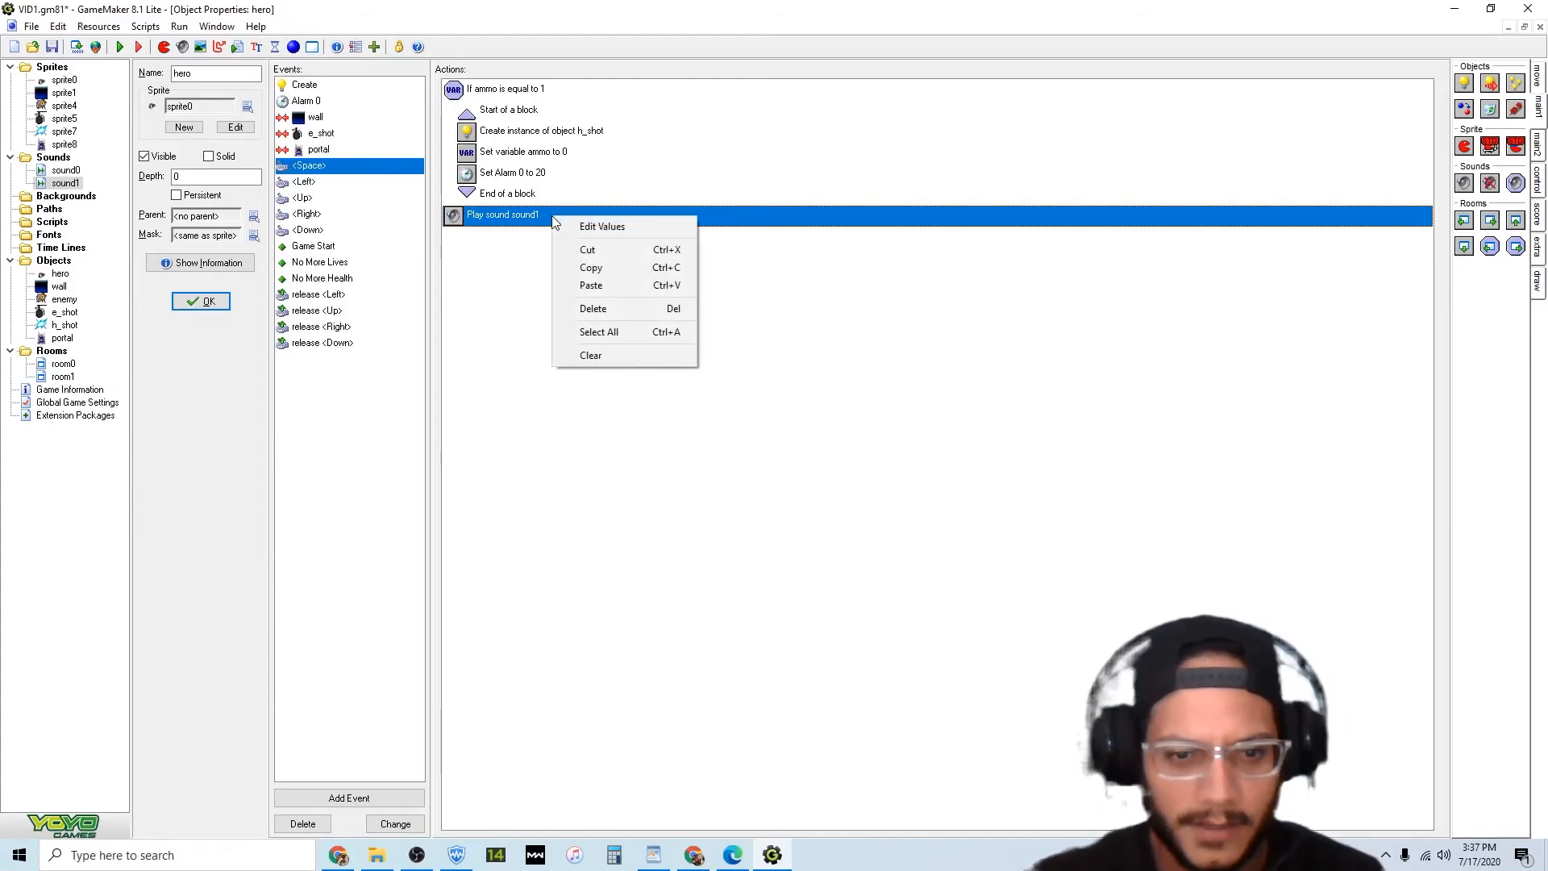
left_click(636, 307)
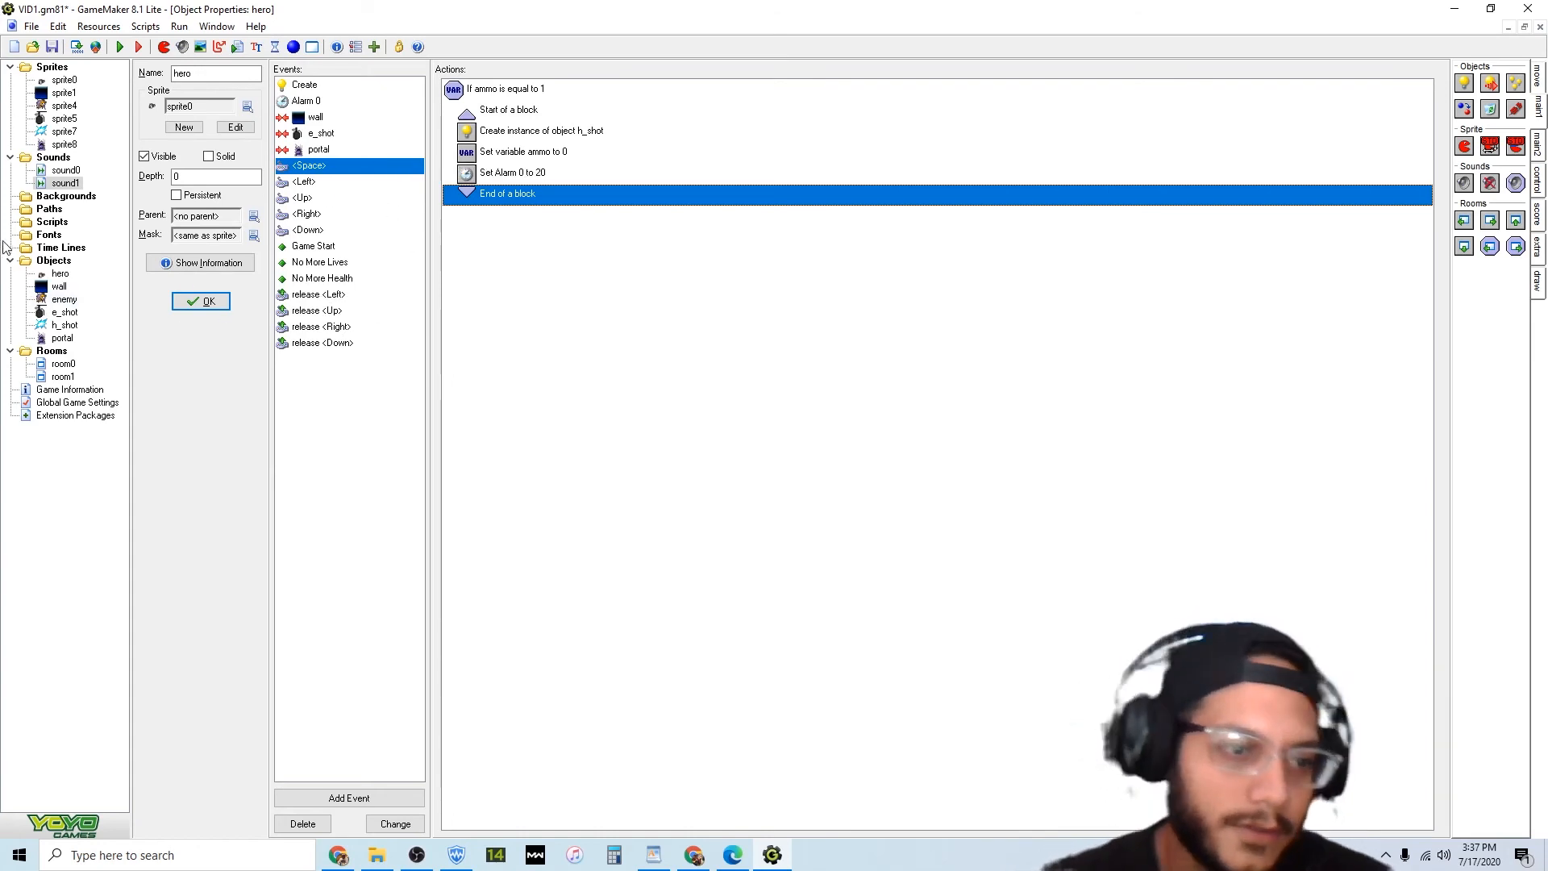
Create a new object named coin and start a new sprite for it.
left_click(293, 47)
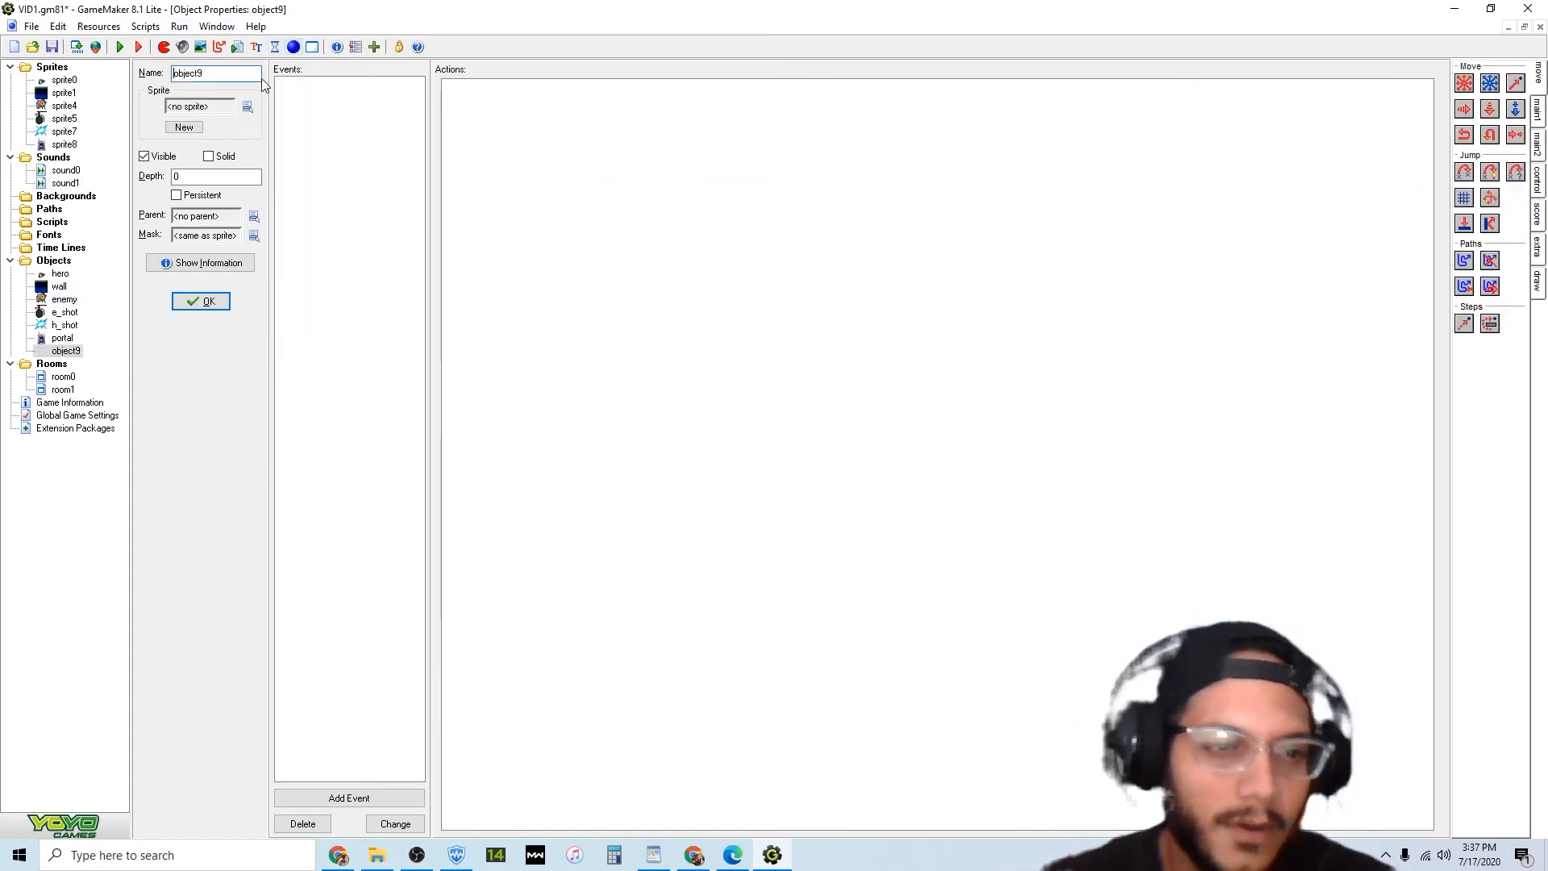
type("coin")
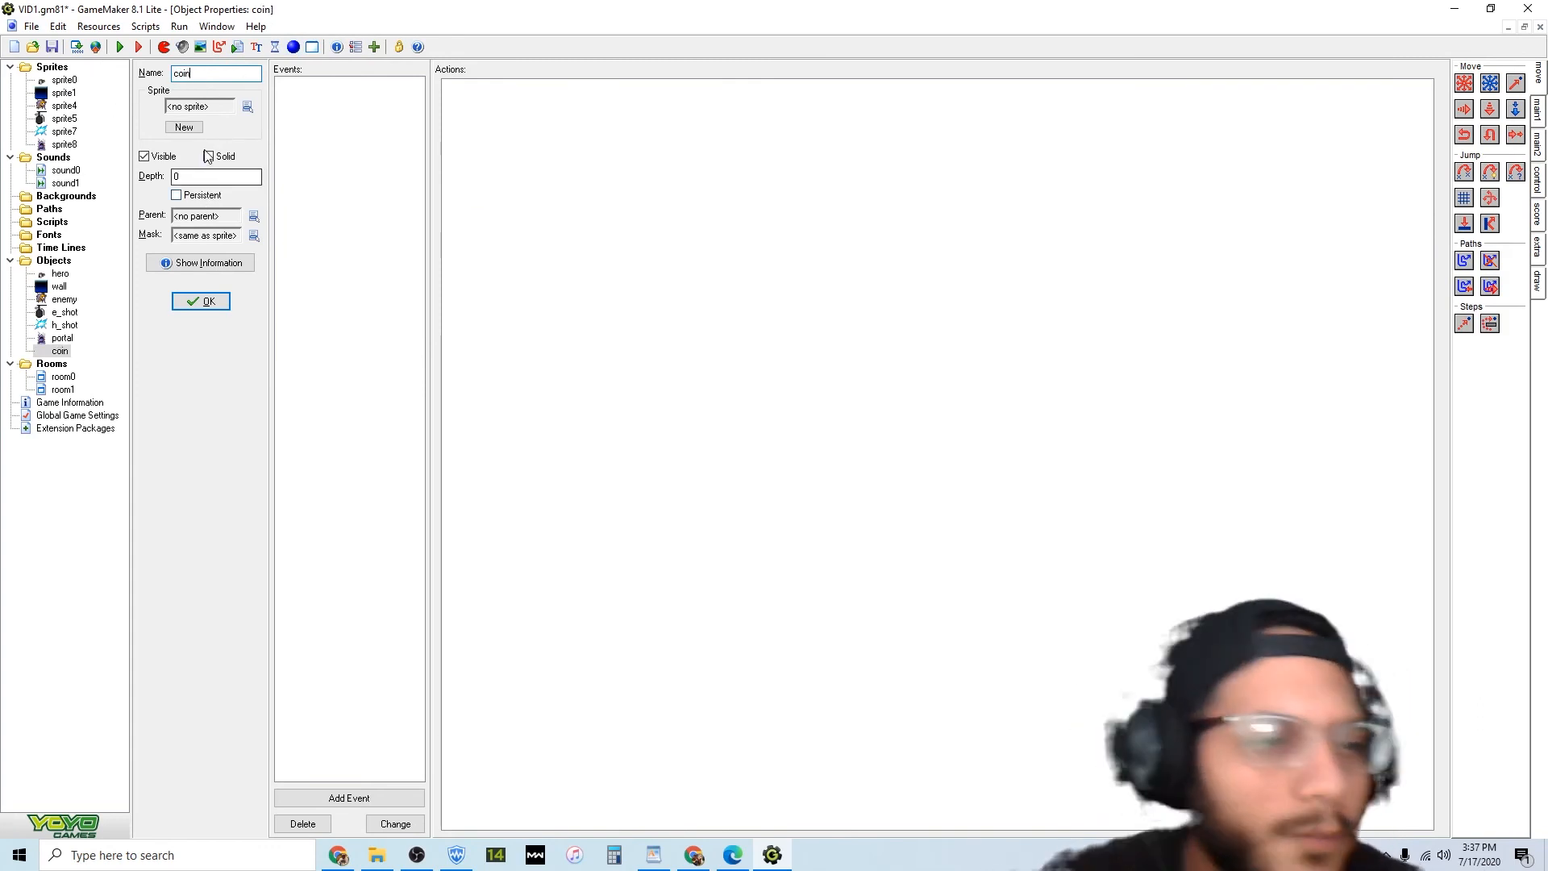
left_click(192, 127)
Load ball_blue.gif from the Shapes folder of Gamemaker Resources into the coin's new sprite and accept it.
left_click(195, 102)
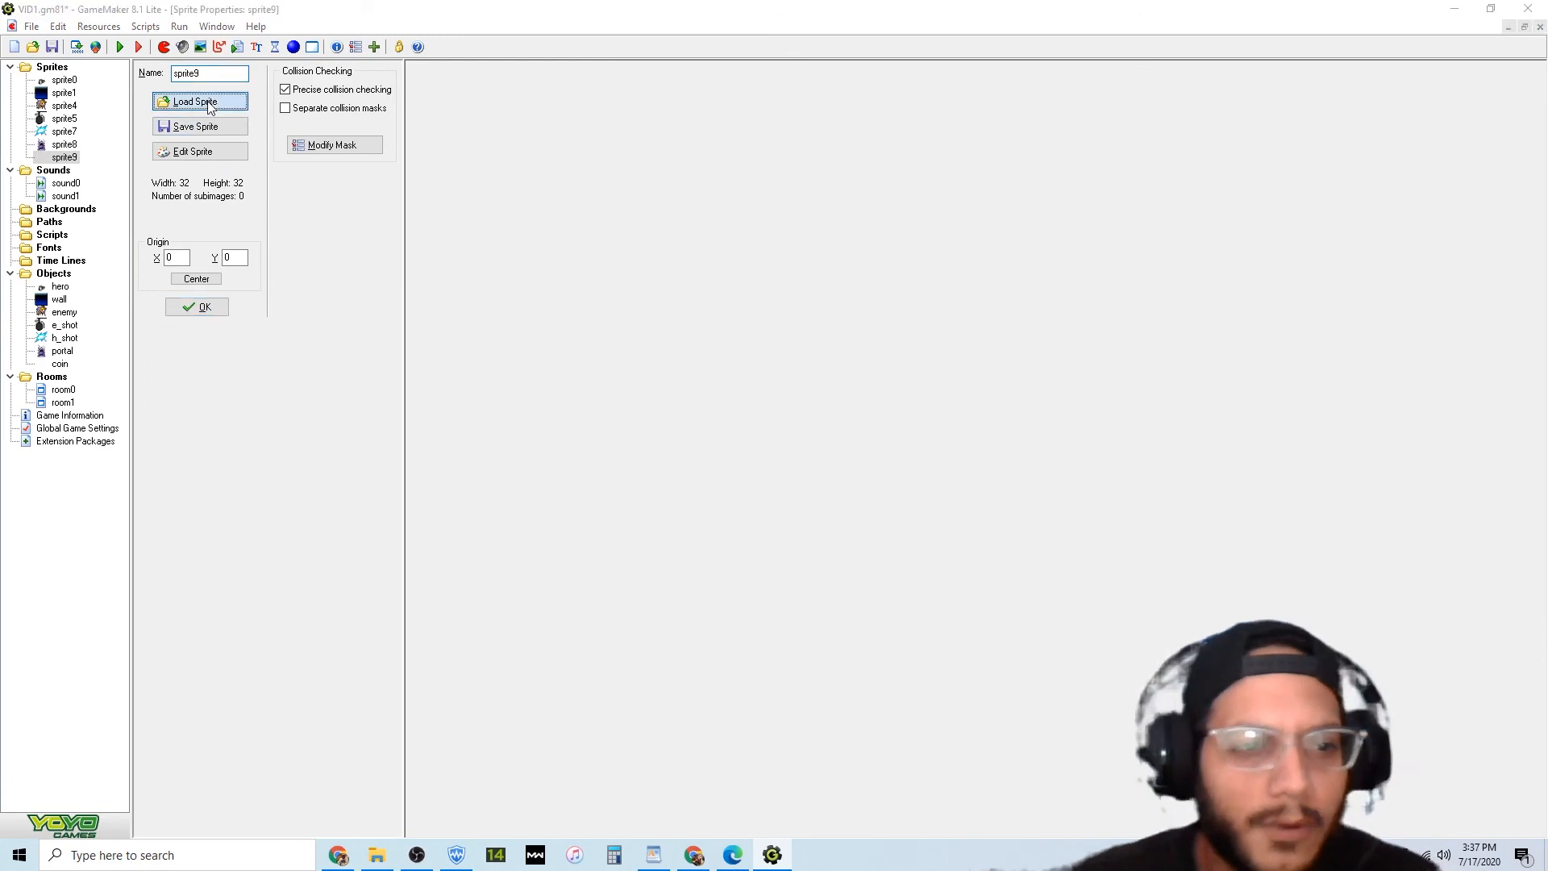
scroll(910, 318, "down", 1)
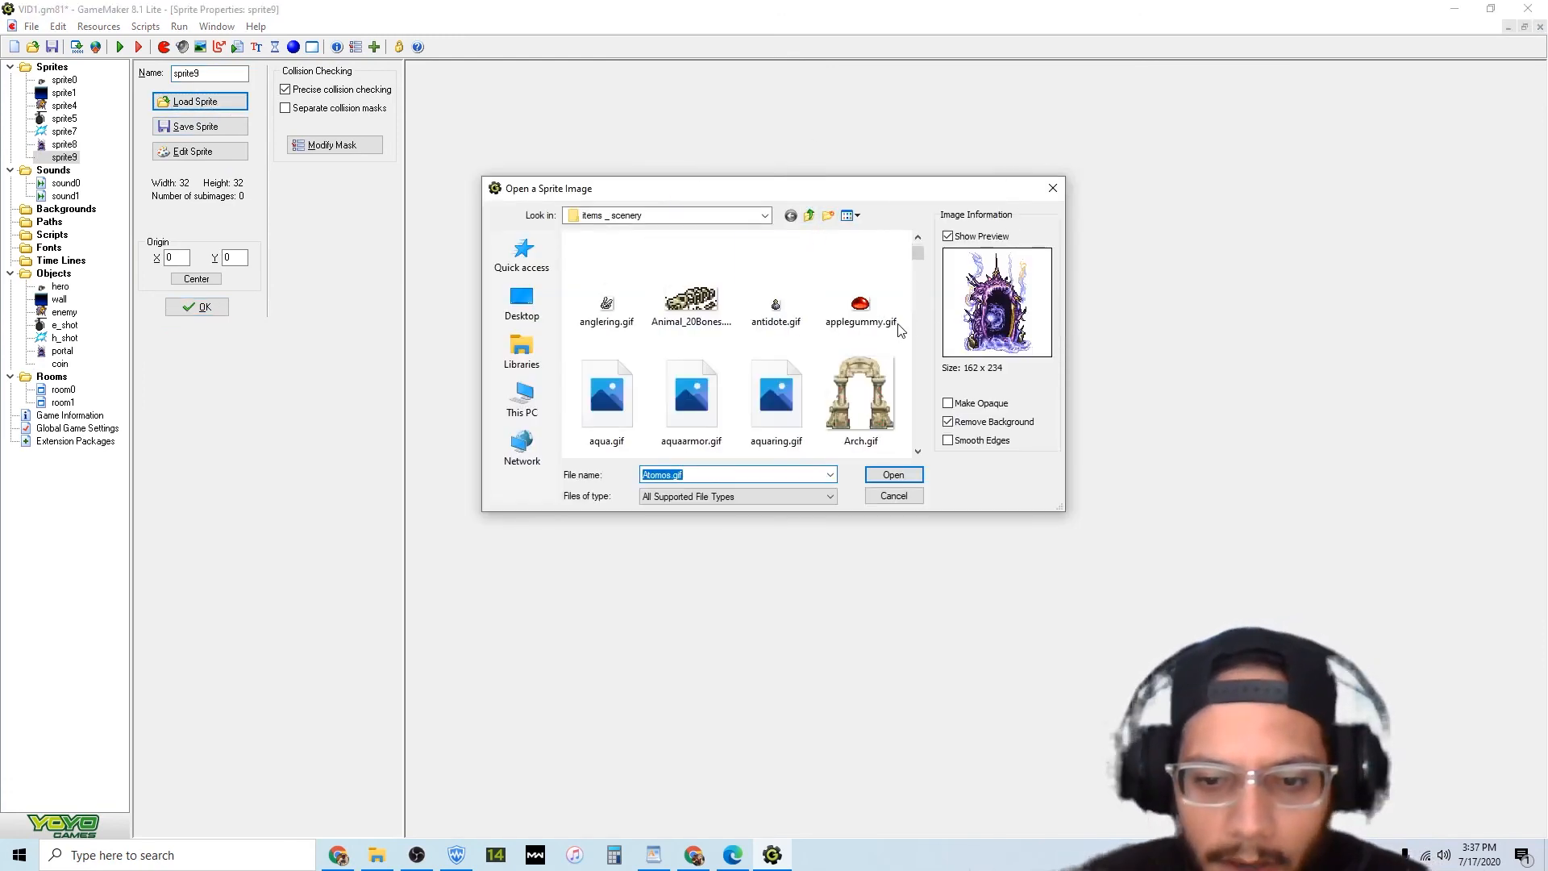
scroll(895, 332, "up", 1)
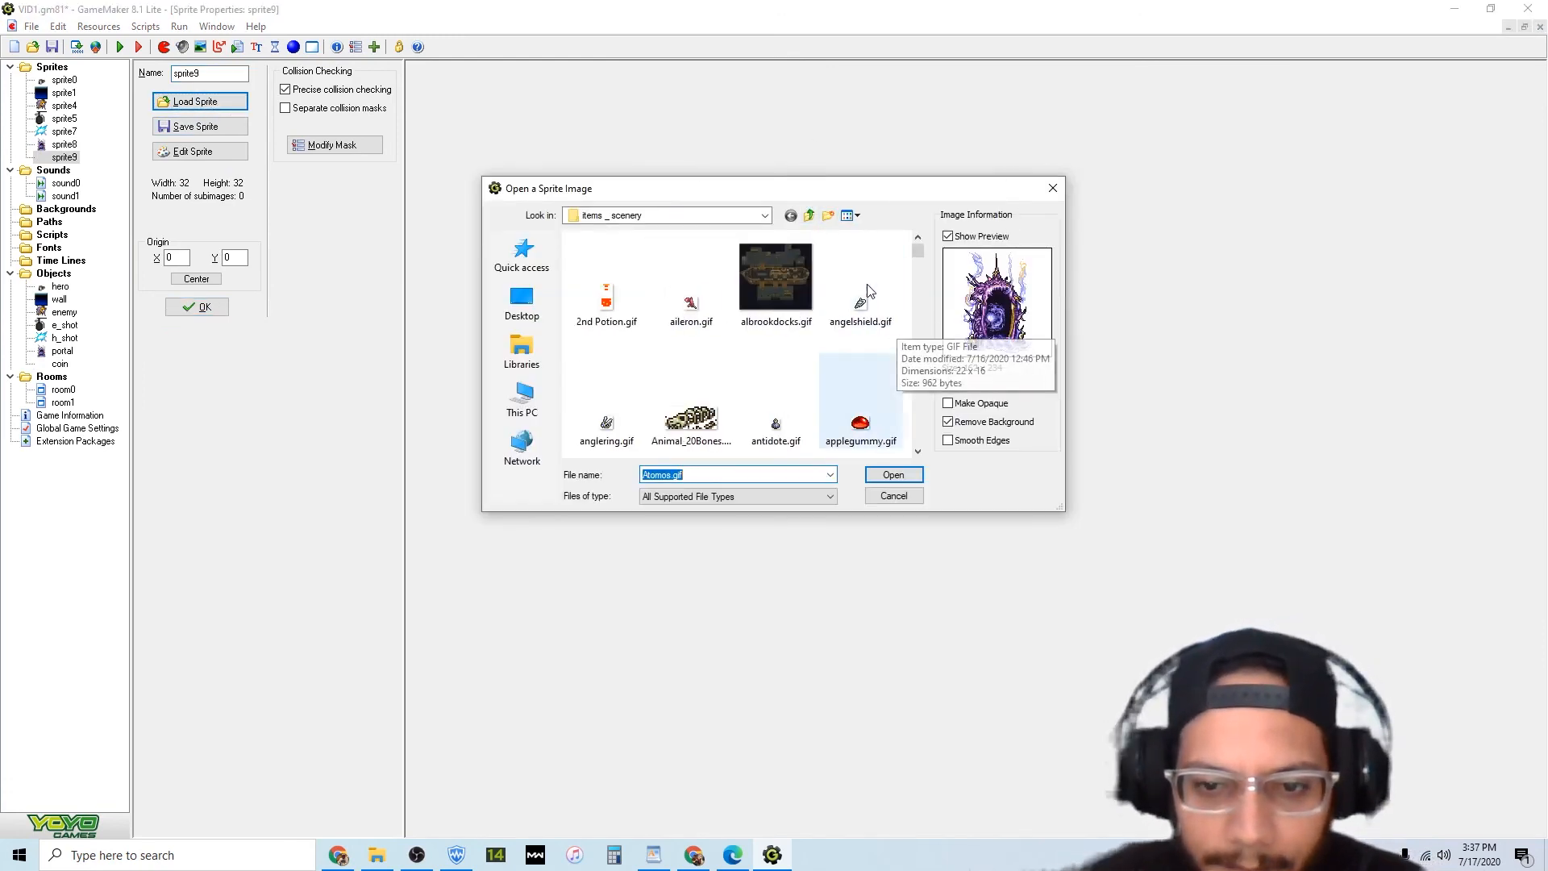
left_click(810, 215)
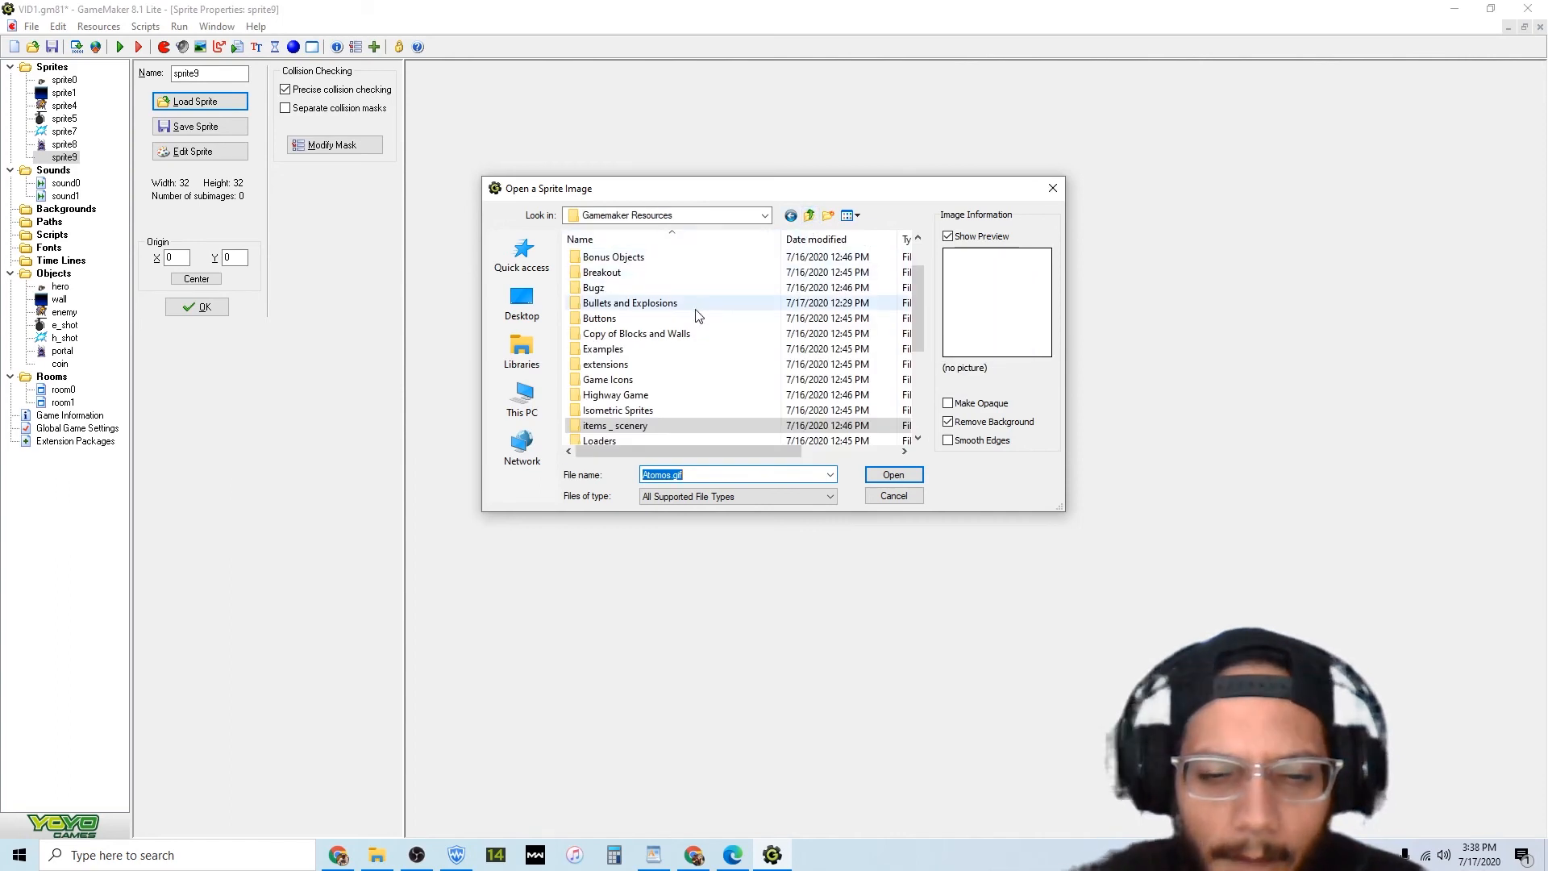
scroll(675, 310, "down", 4)
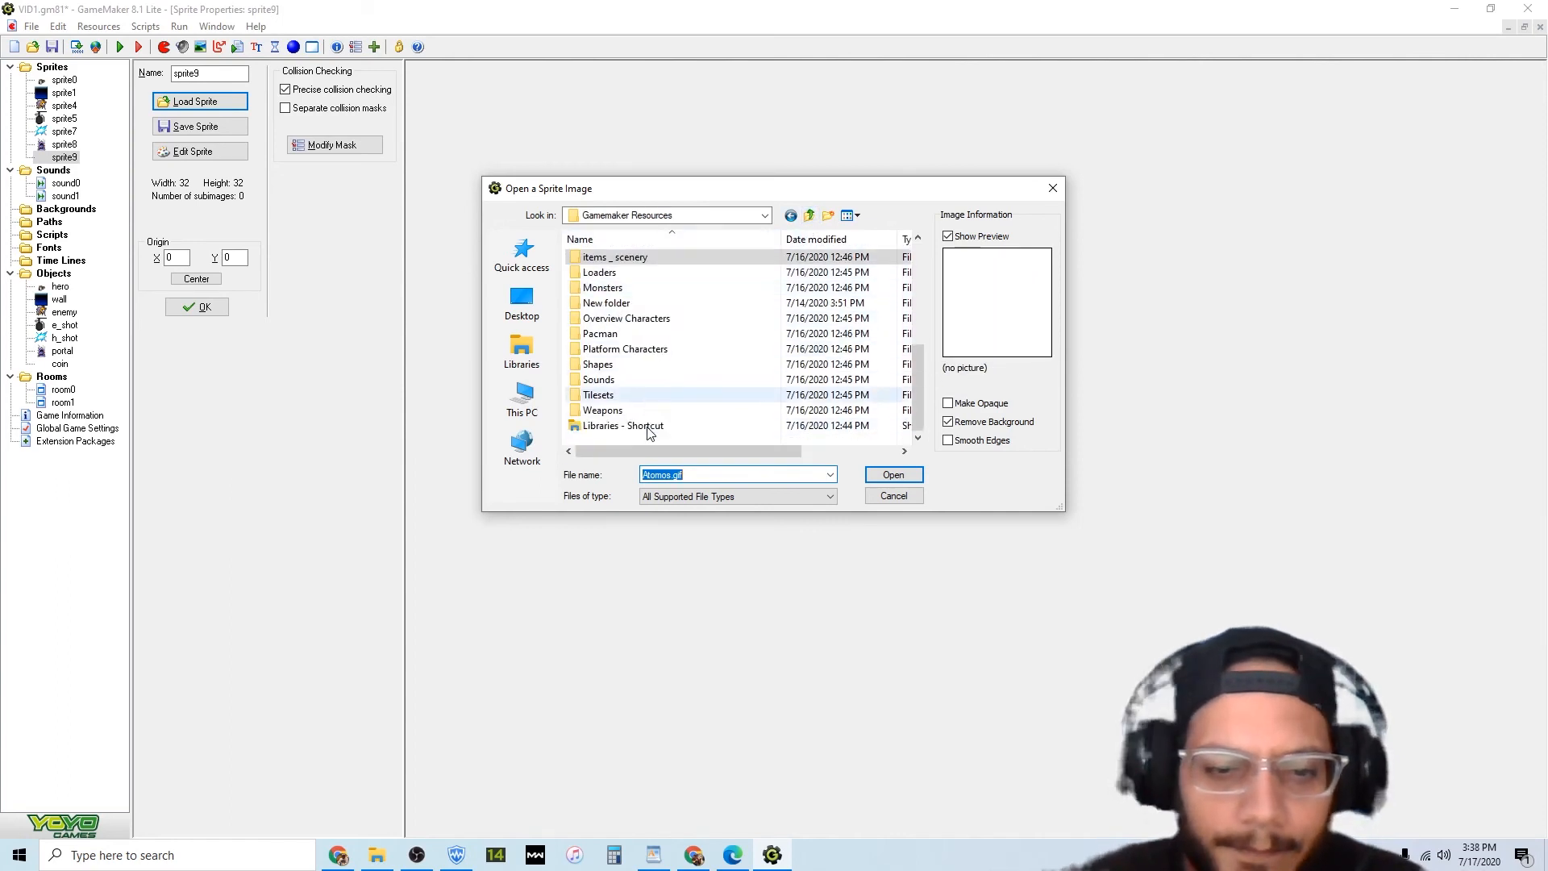
double_click(613, 365)
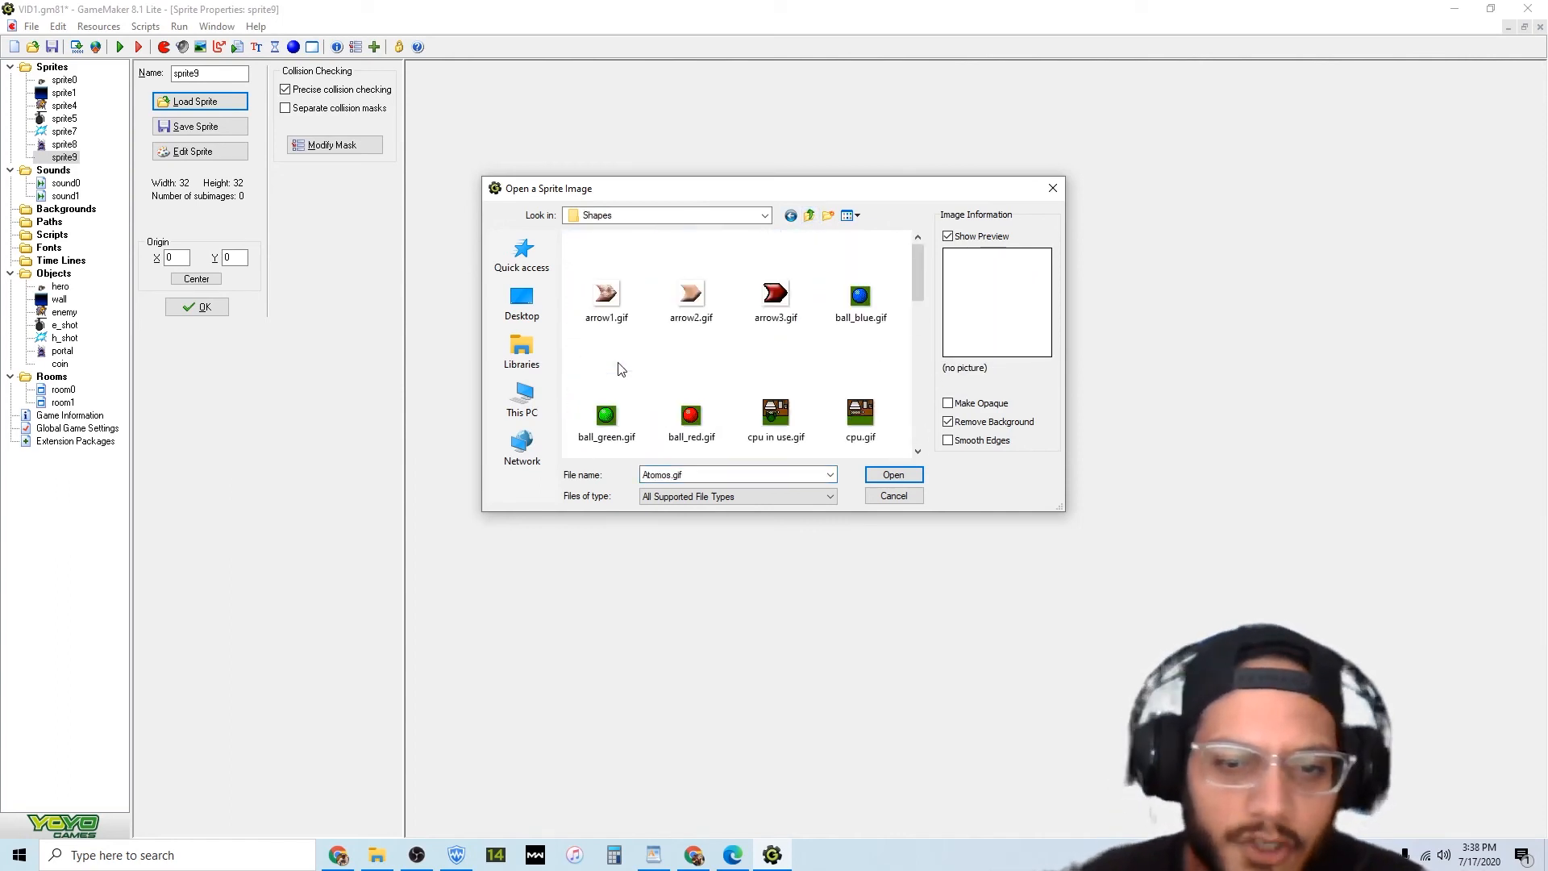
mouse_move(916, 279)
left_mouse_down()
mouse_move(914, 401)
mouse_move(920, 251)
left_mouse_up()
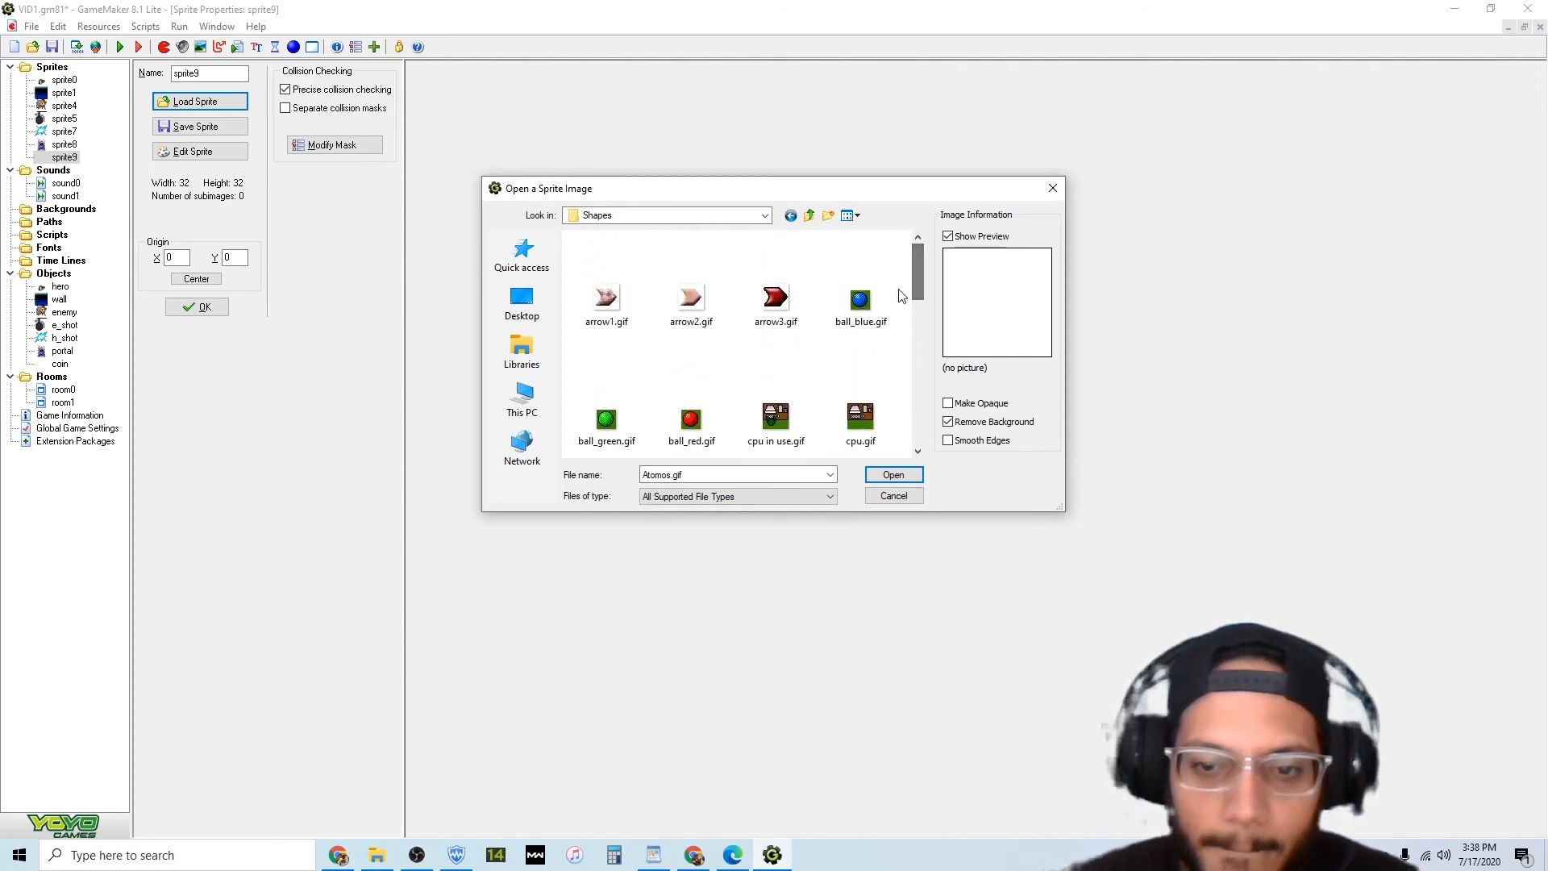
left_click(878, 304)
double_click(878, 304)
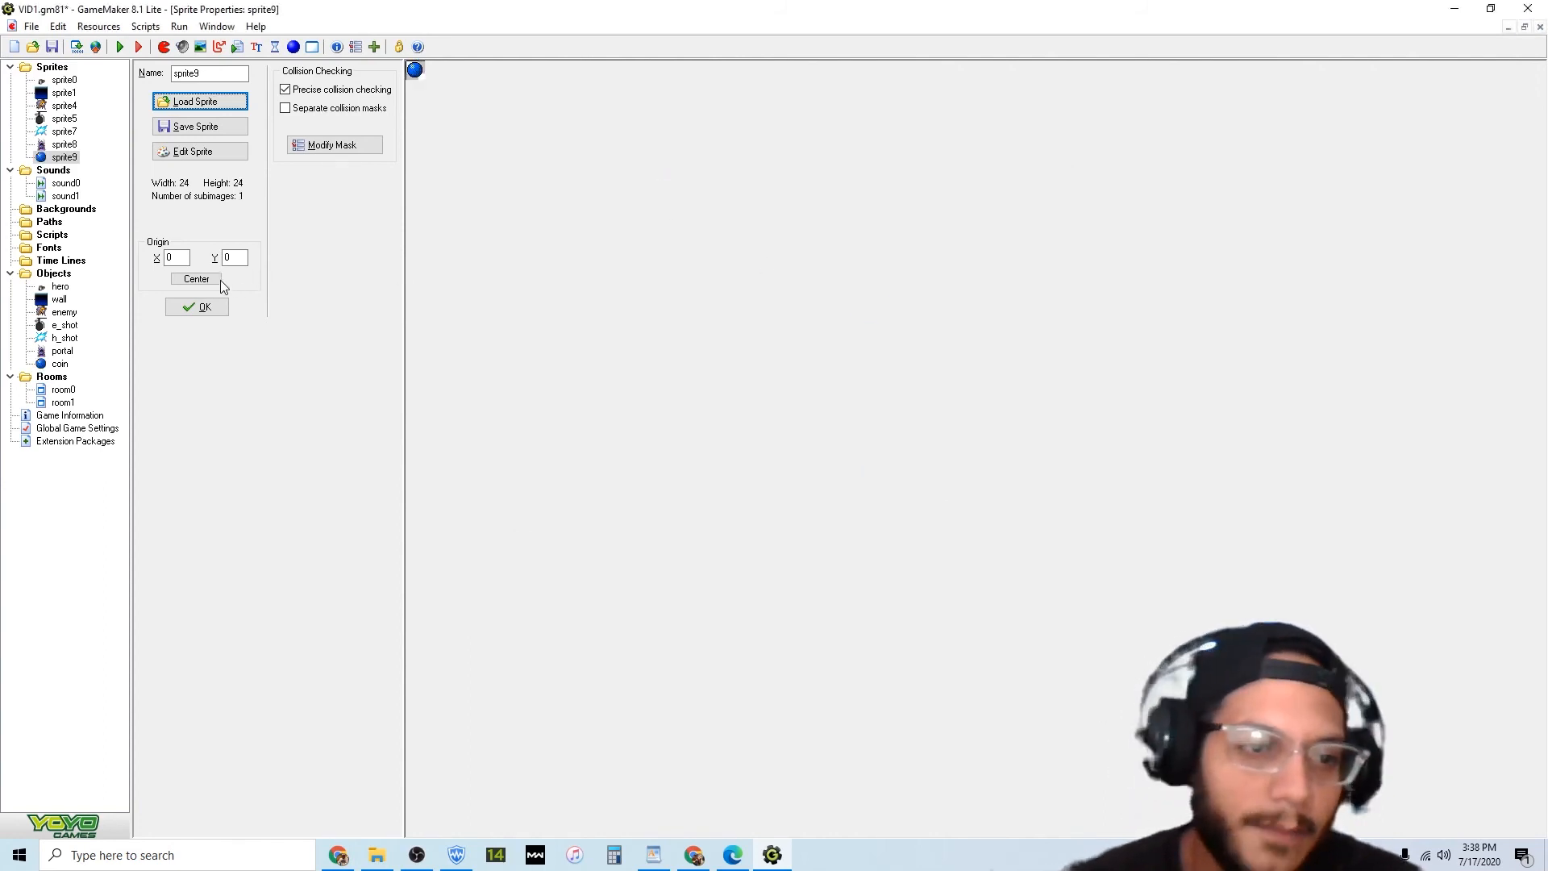
left_click(194, 308)
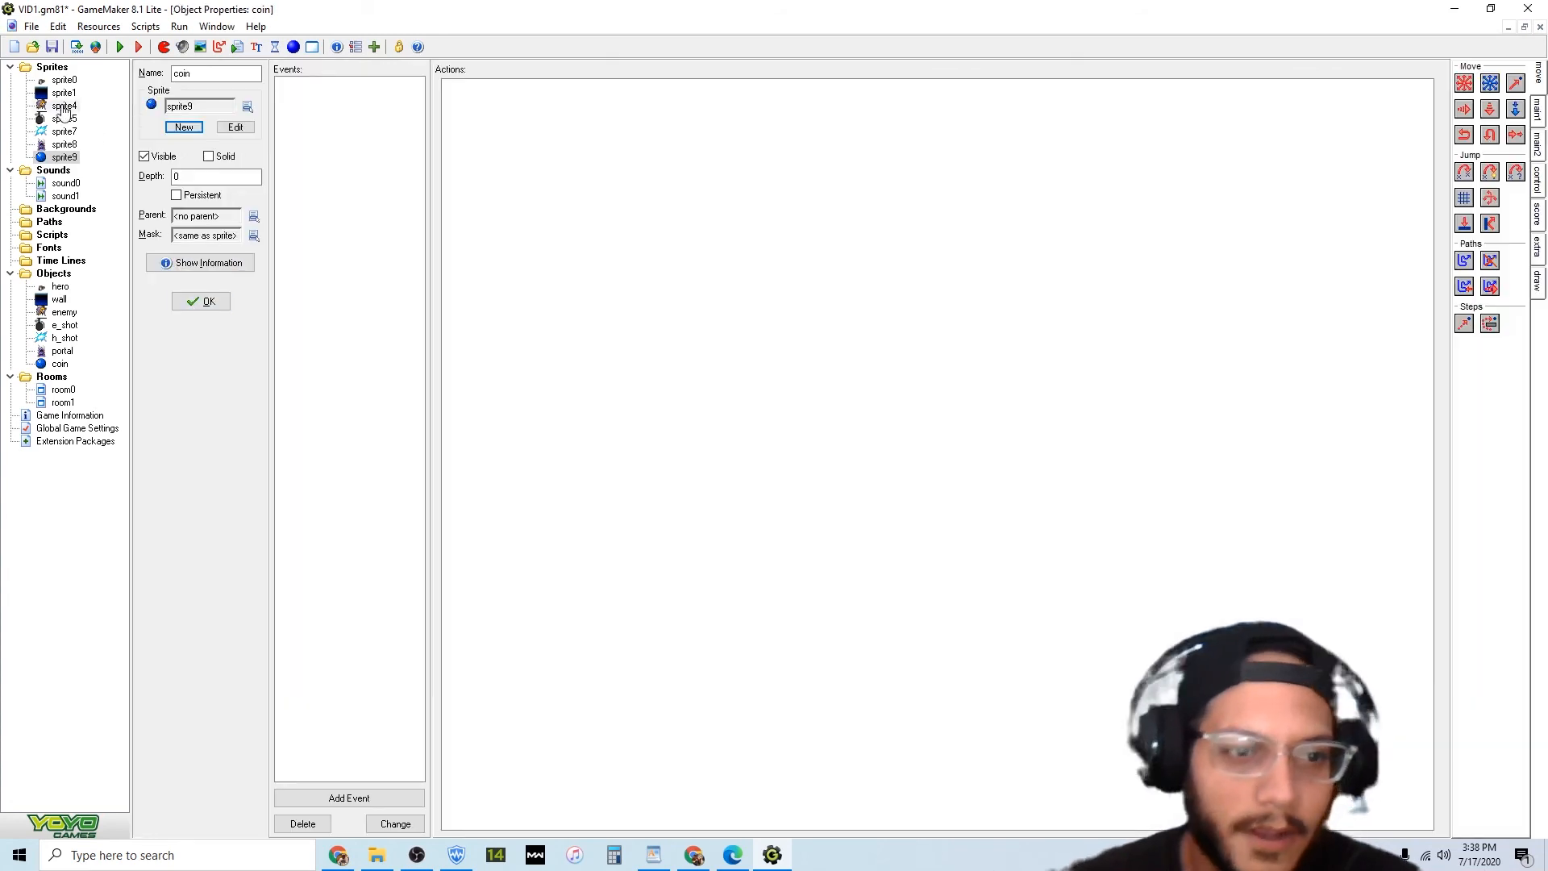
left_click(370, 795)
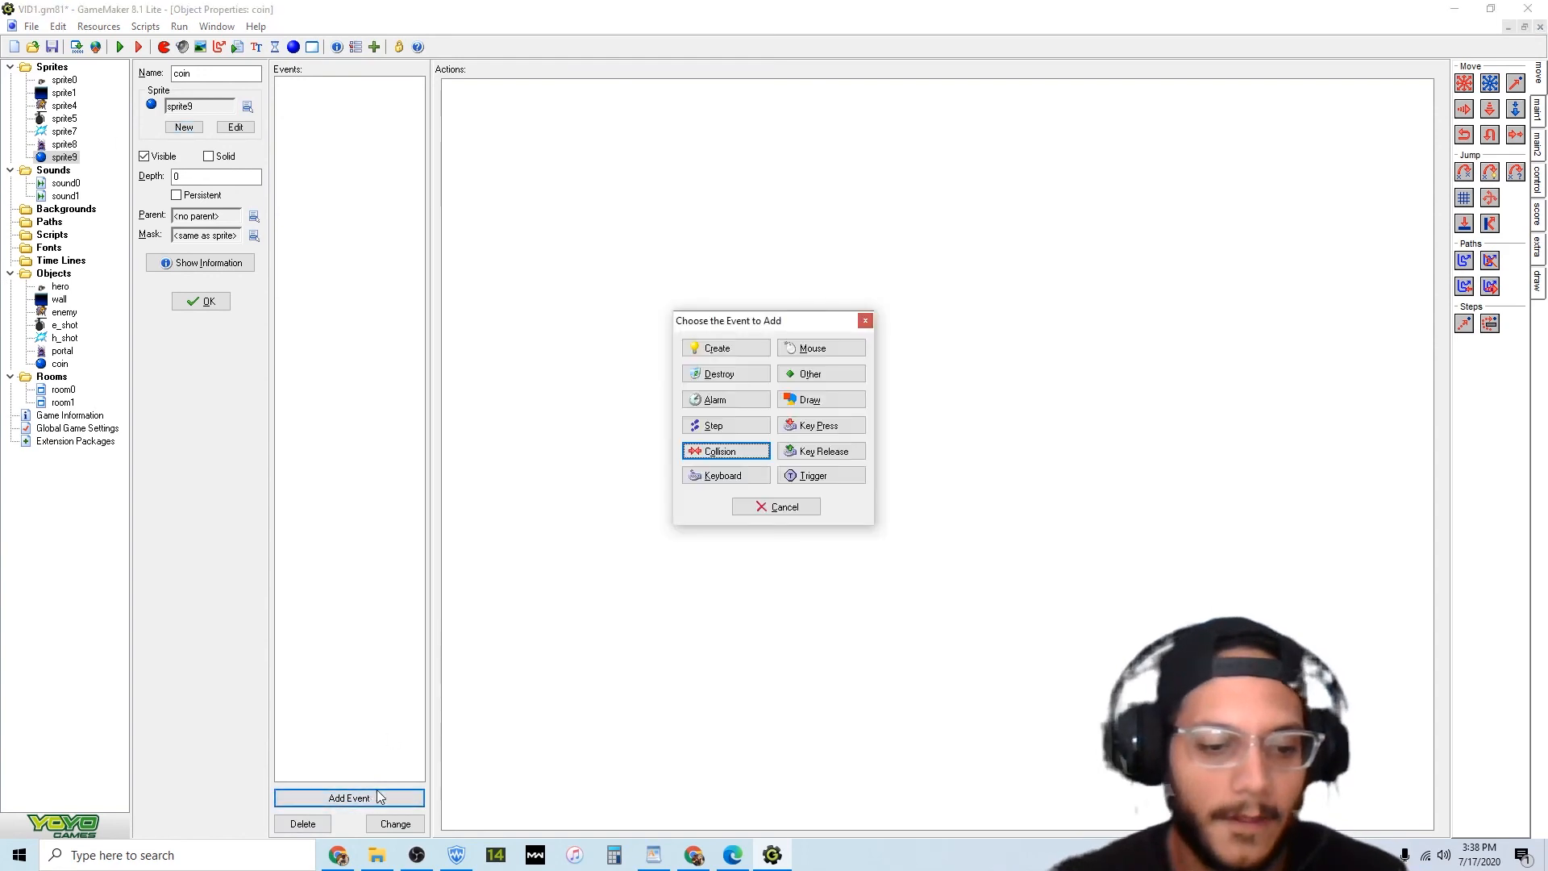
left_click(767, 511)
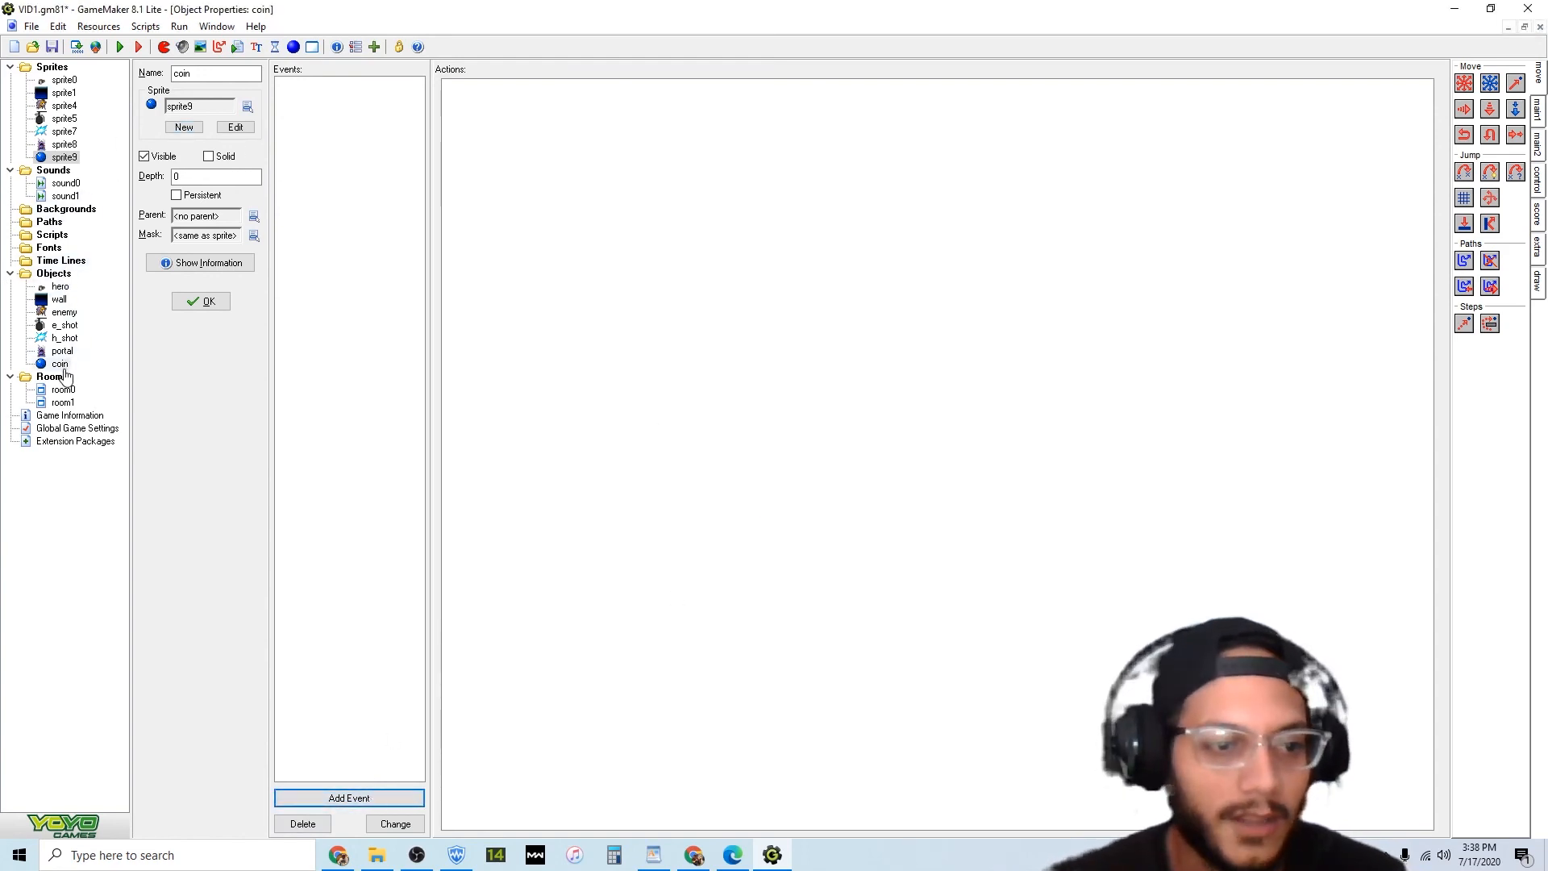
left_click(46, 290)
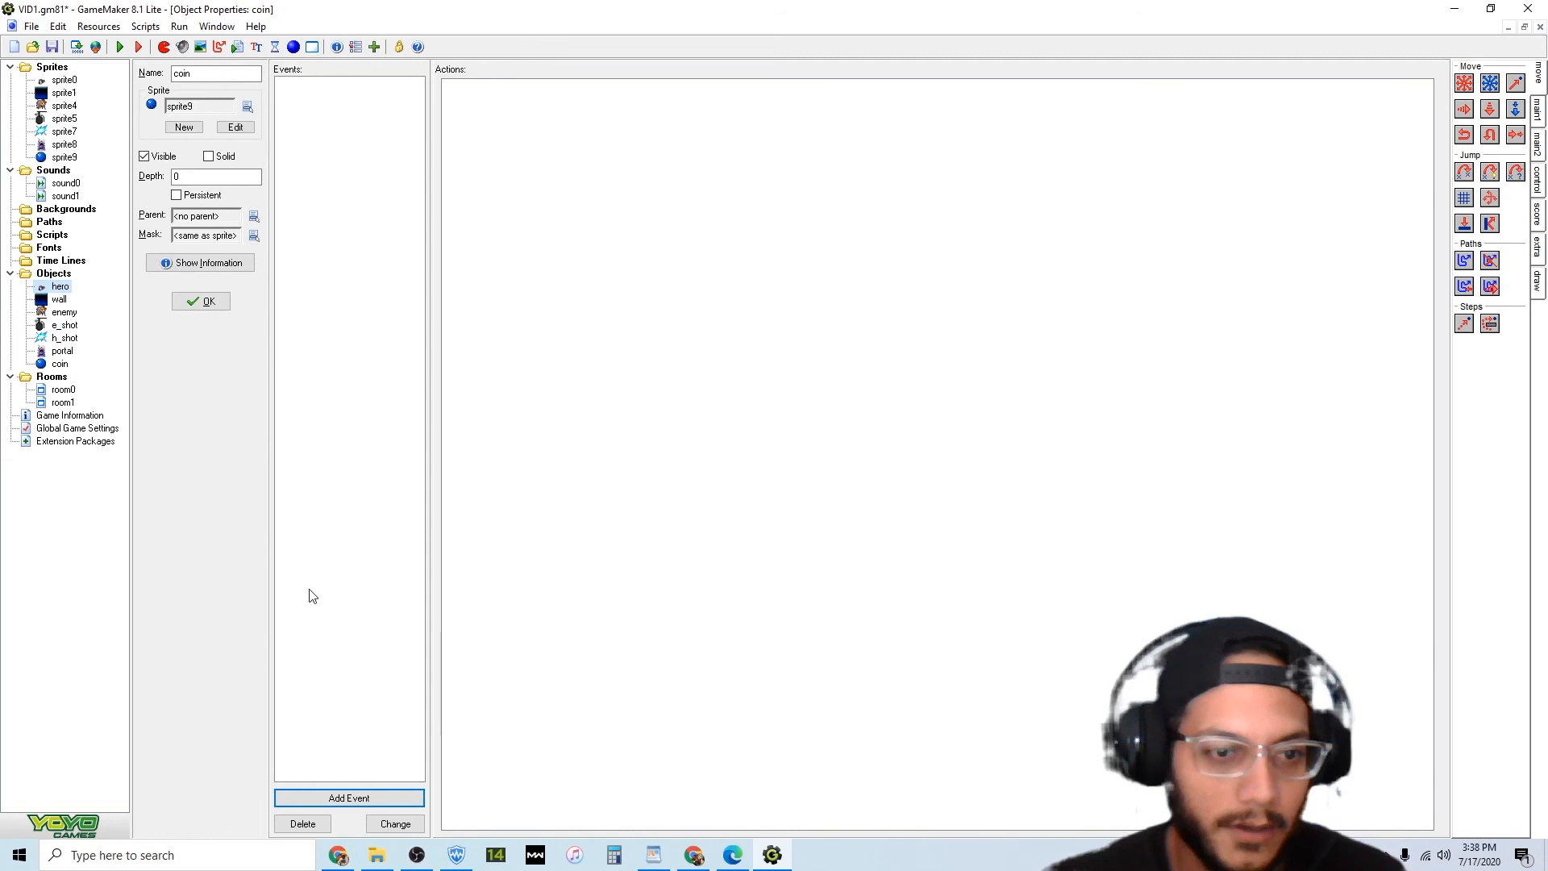
left_click(347, 798)
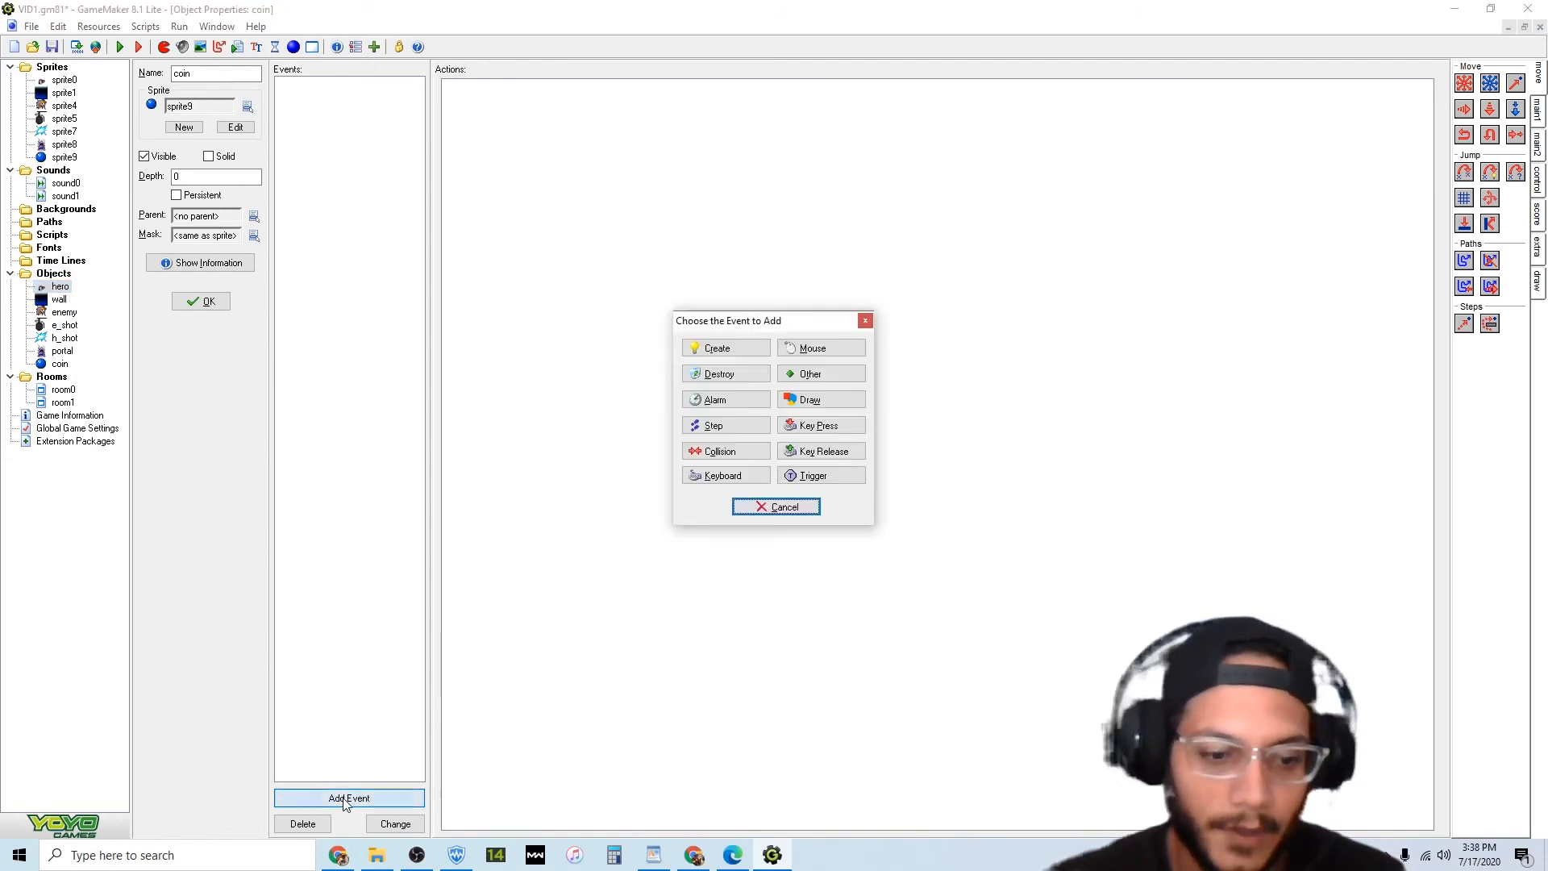
left_click(716, 453)
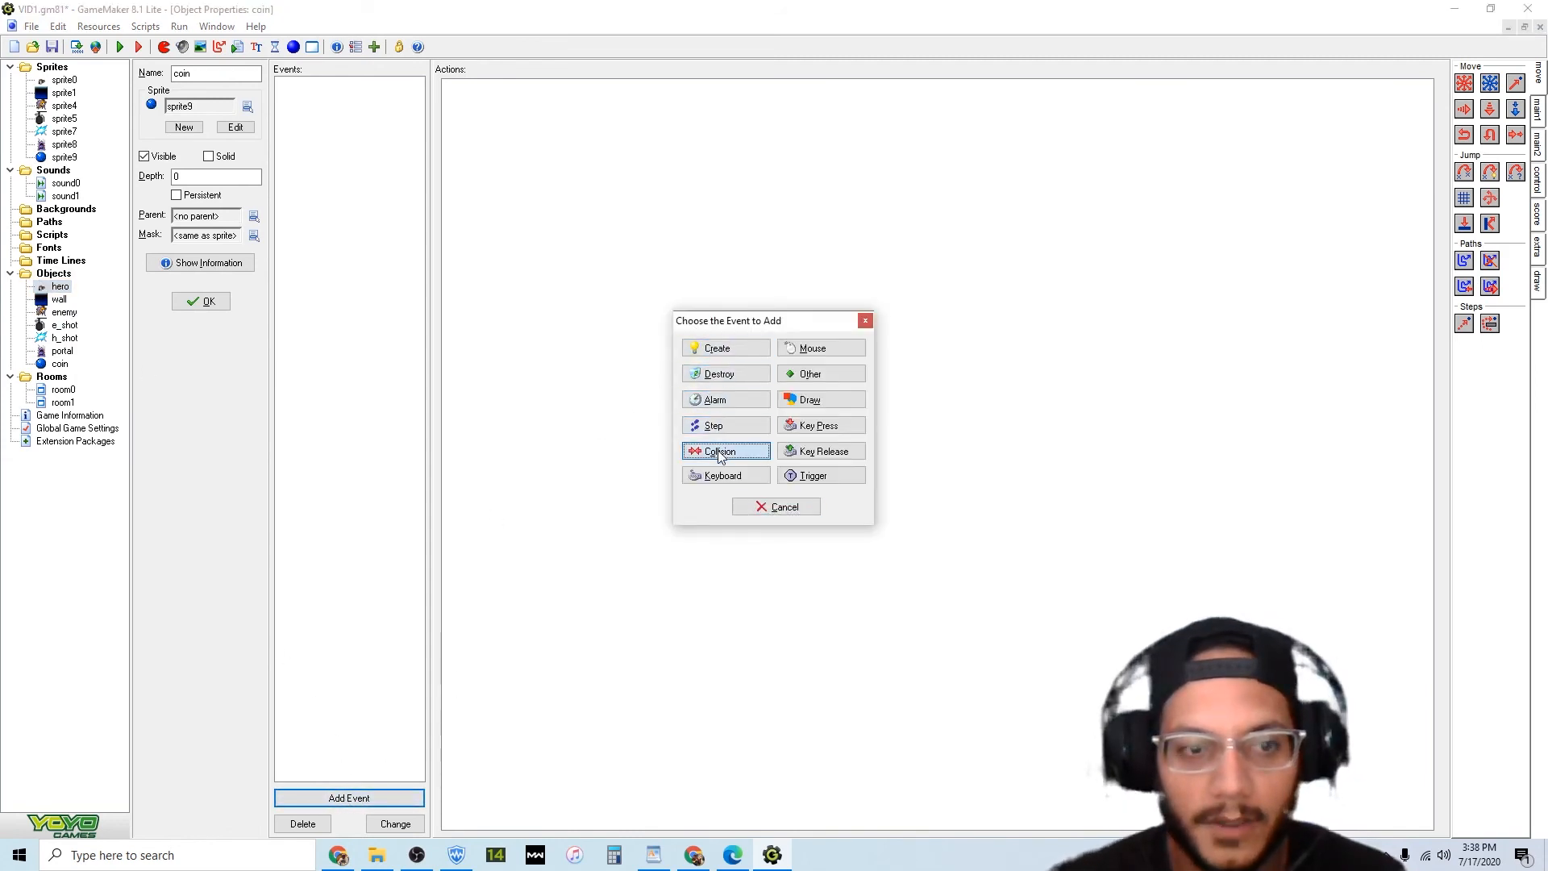
left_click(868, 320)
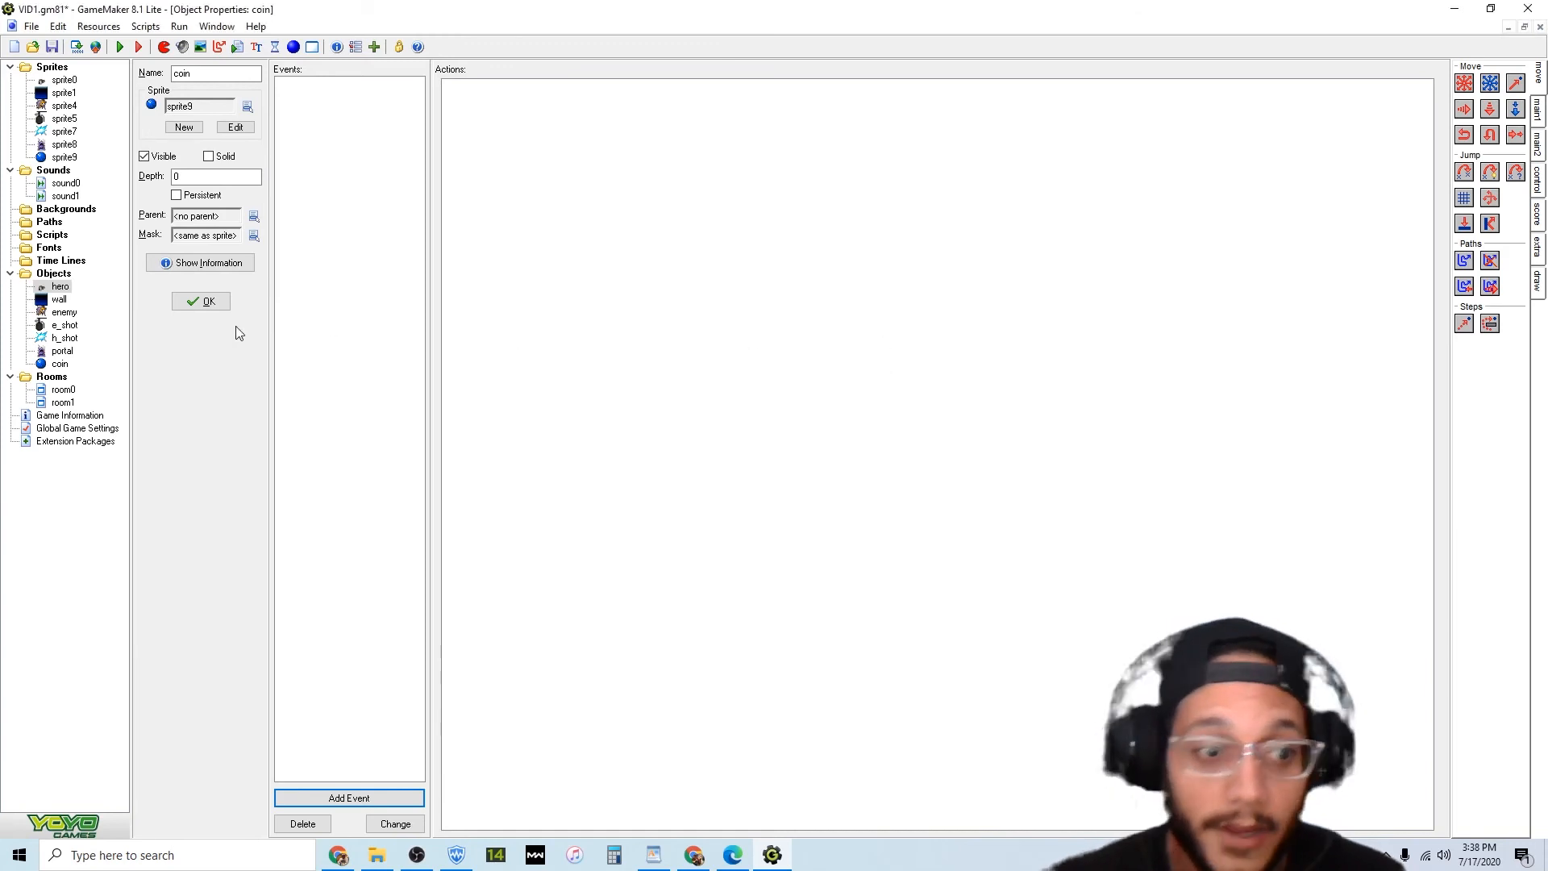
Open the hero object and add a collision event with the coin object.
double_click(63, 288)
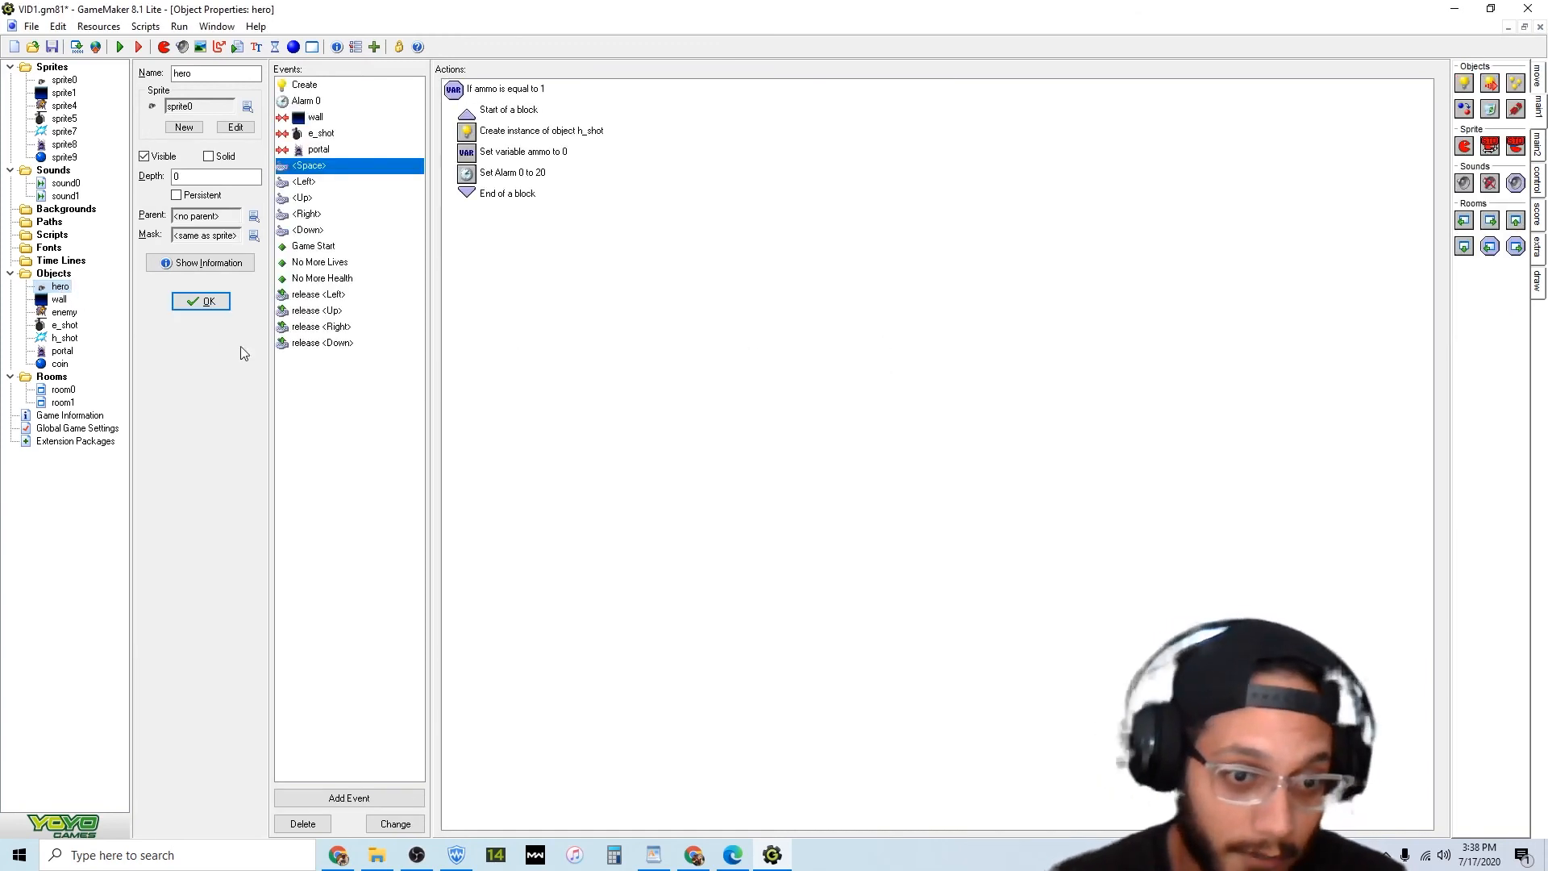
left_click(379, 798)
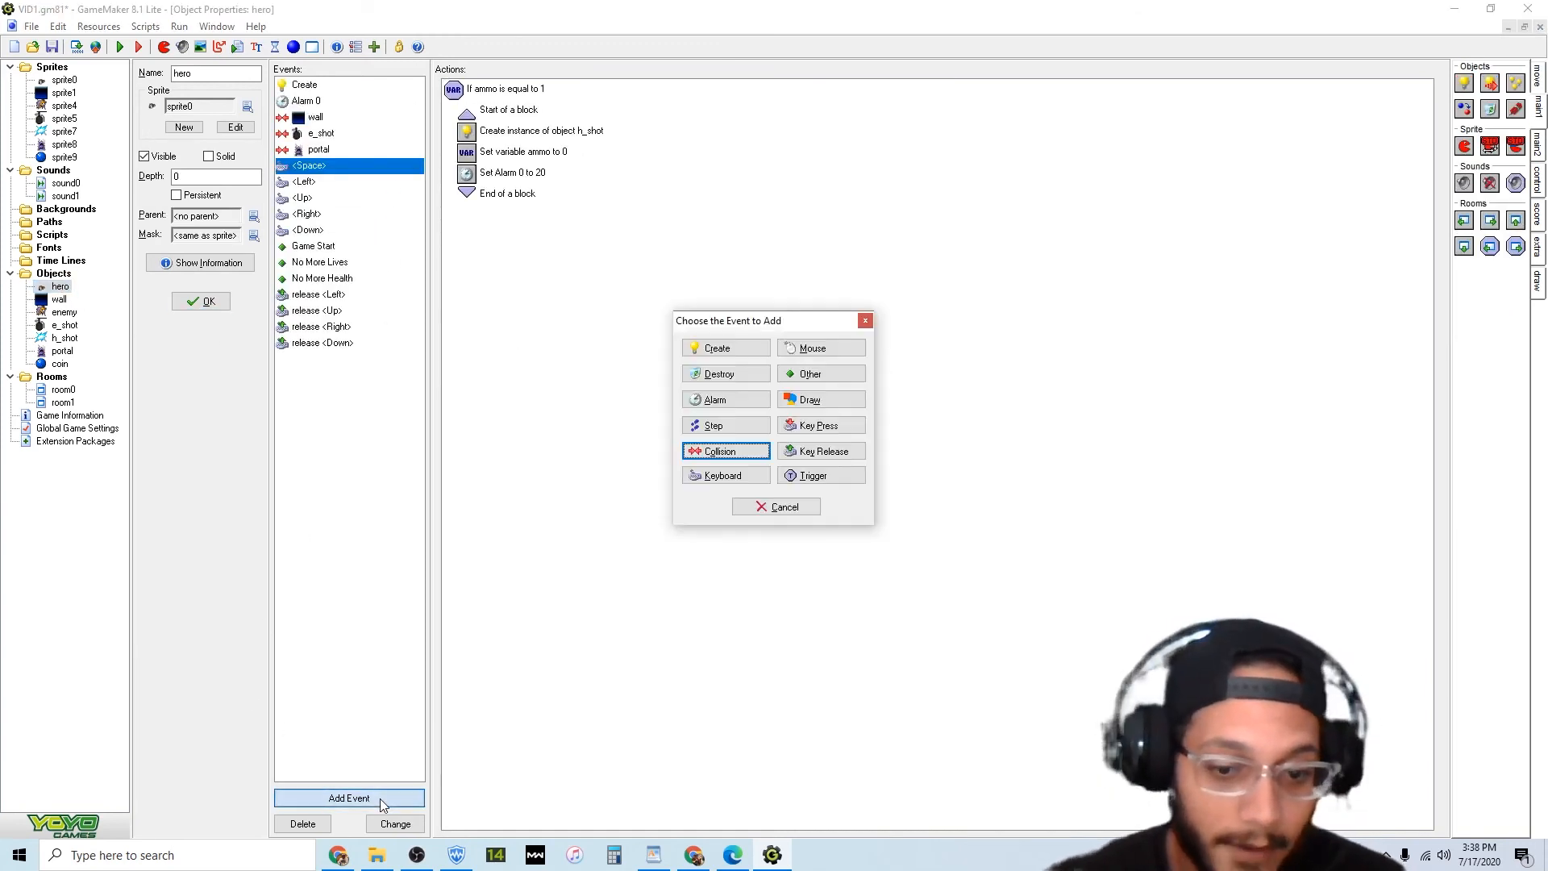
left_click(735, 454)
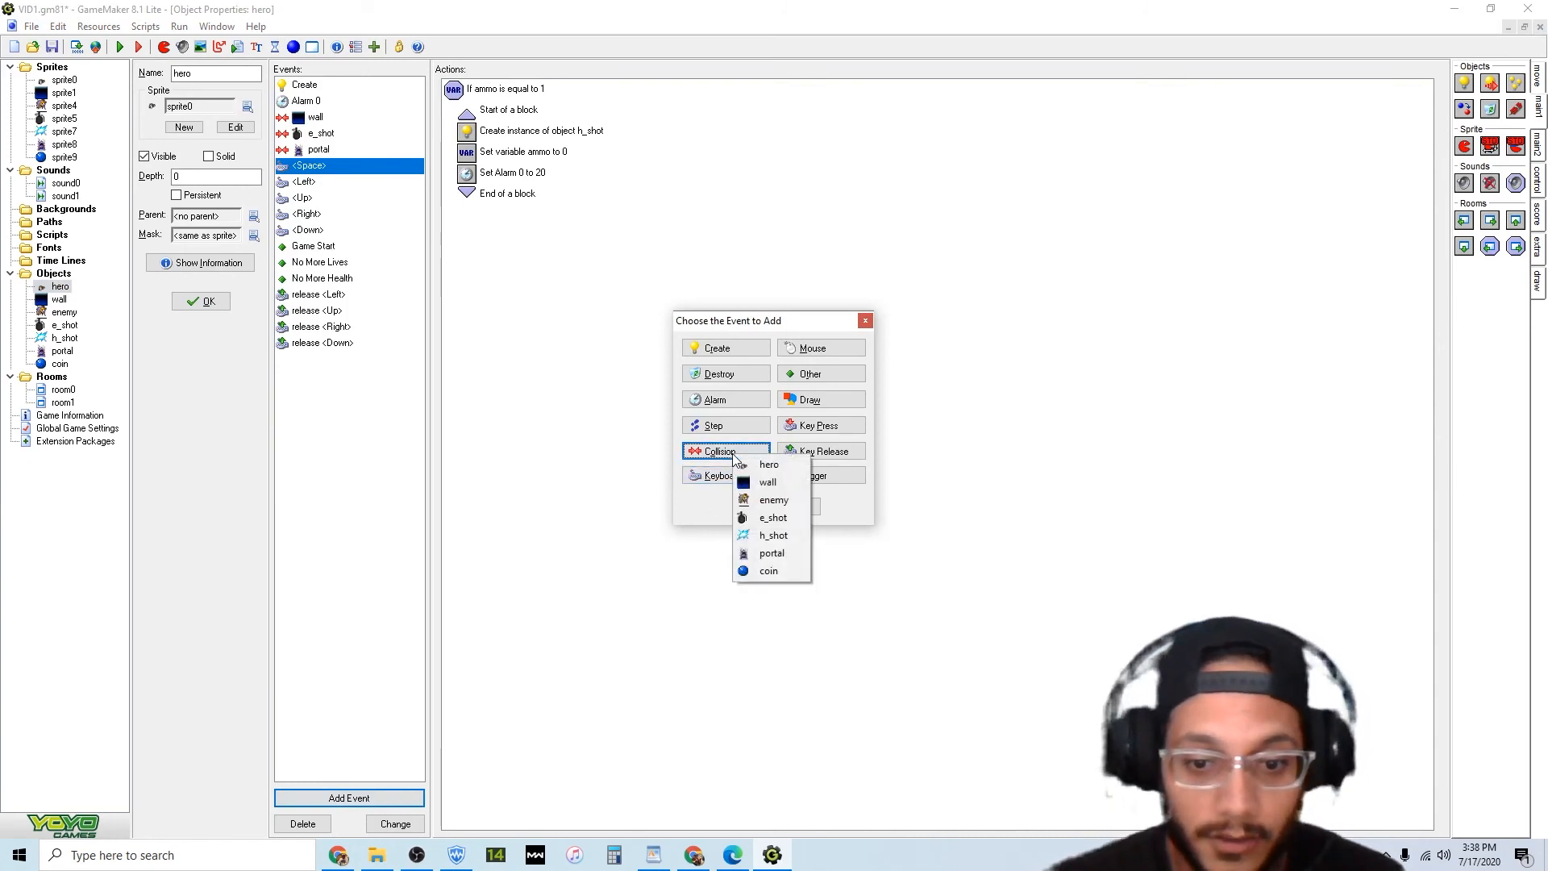
left_click(768, 571)
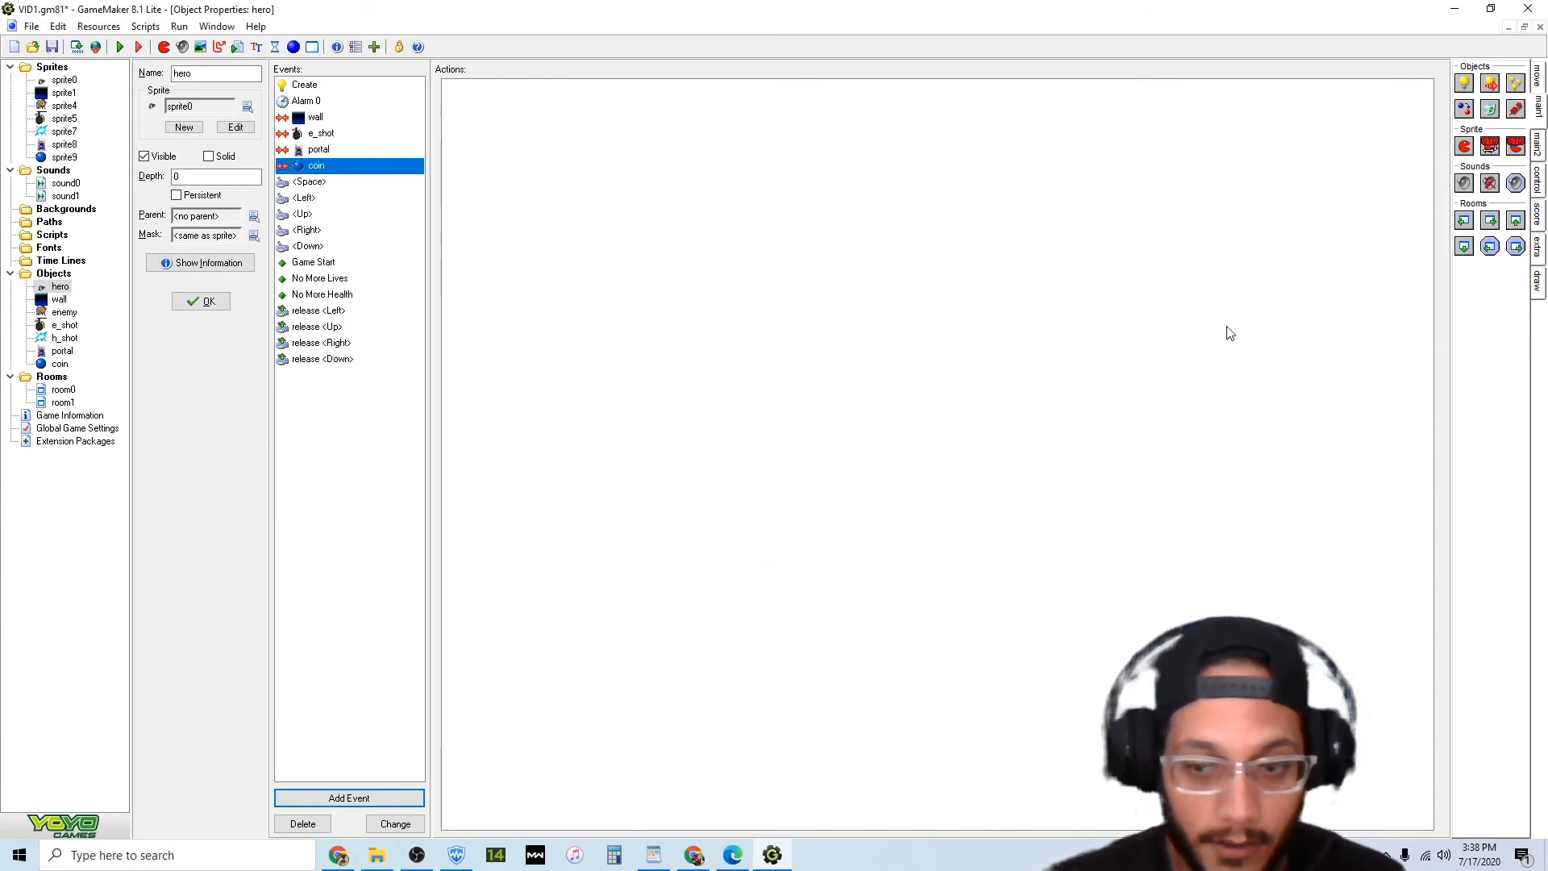
Add a Set Score action with a new score of 10 to the hero's coin collision event.
left_click(1540, 216)
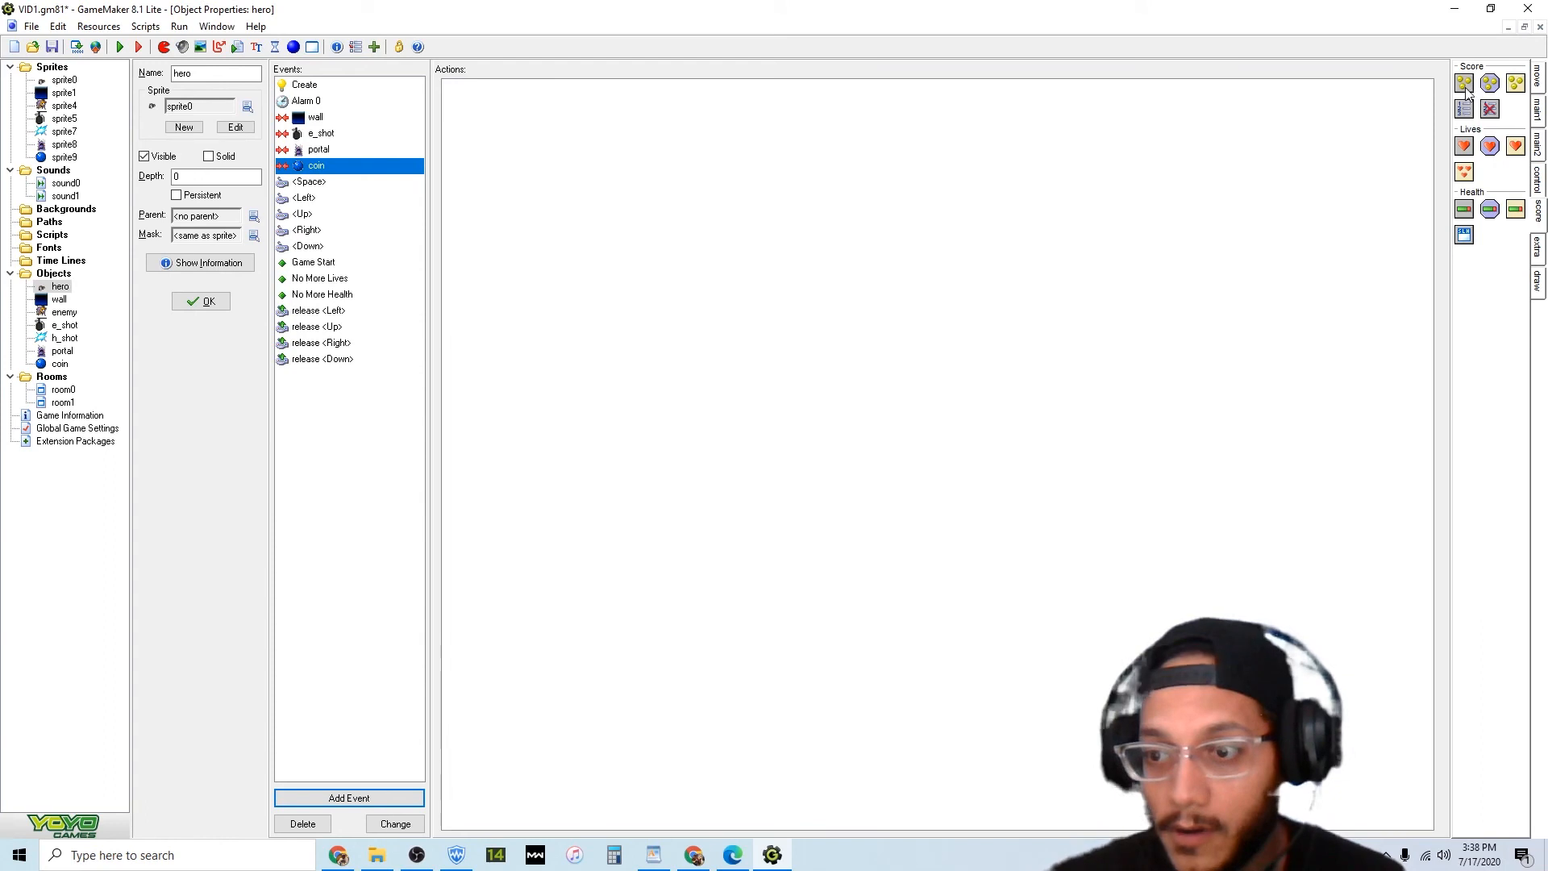
left_click_drag(1466, 88, 1361, 98)
left_click_drag(757, 184, 773, 194)
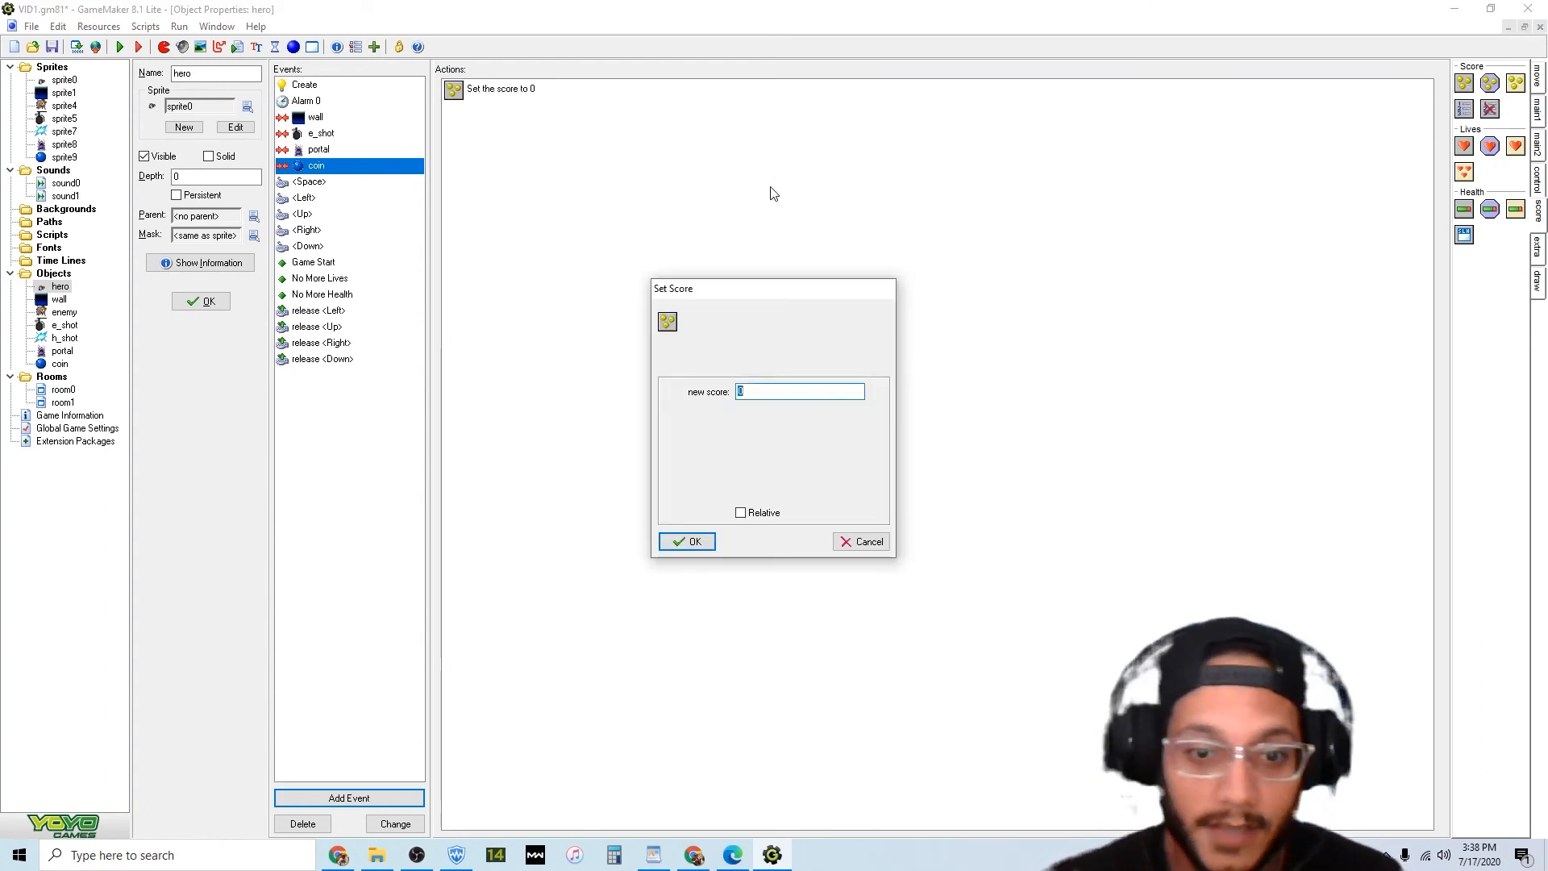
type("1")
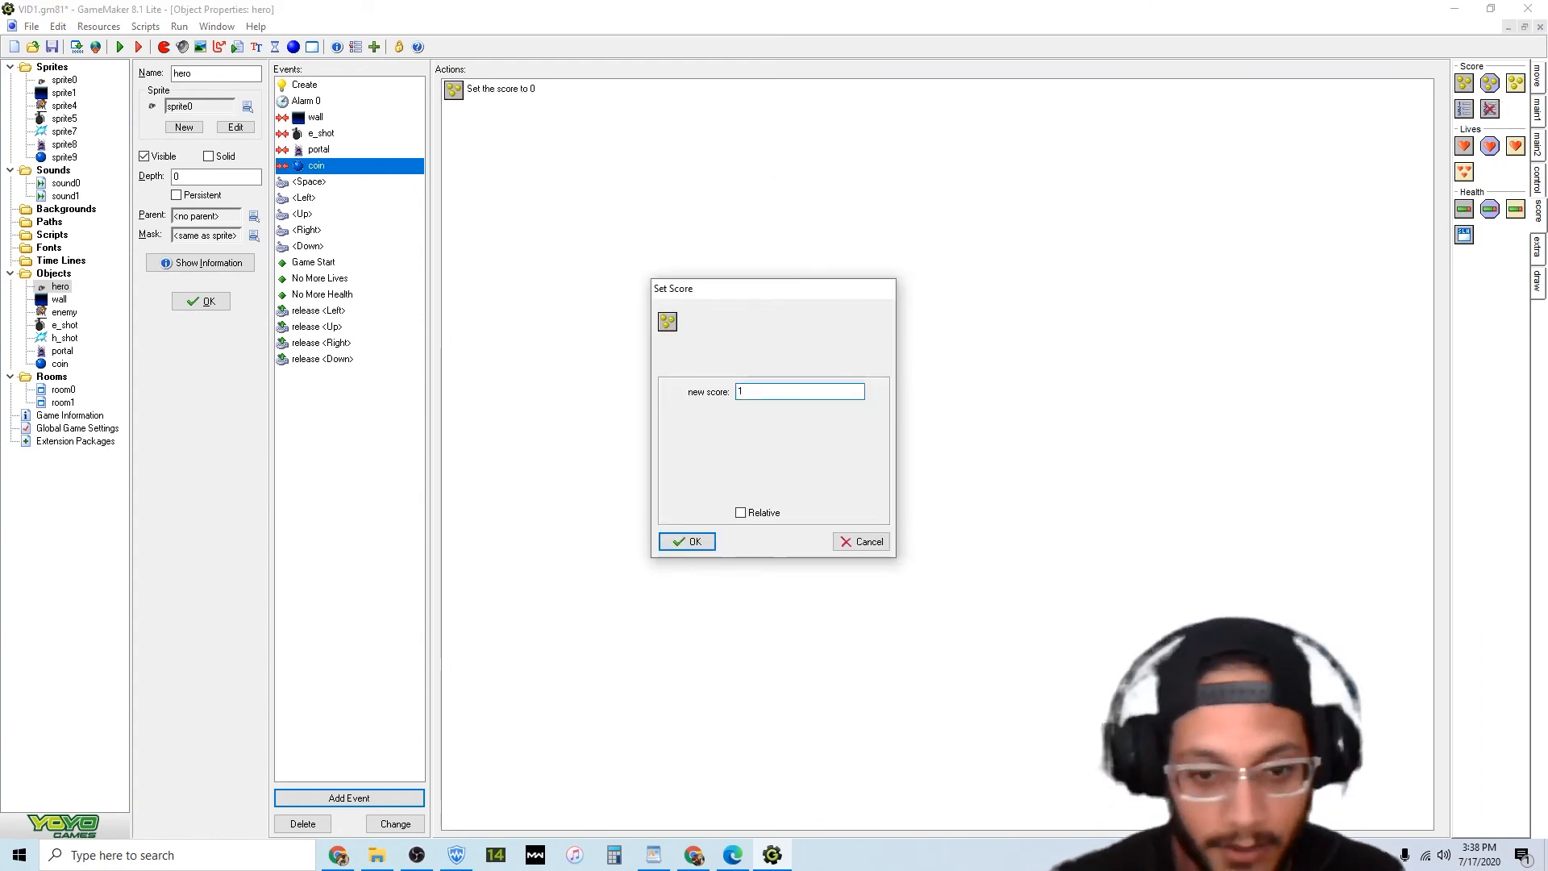
left_click(704, 543)
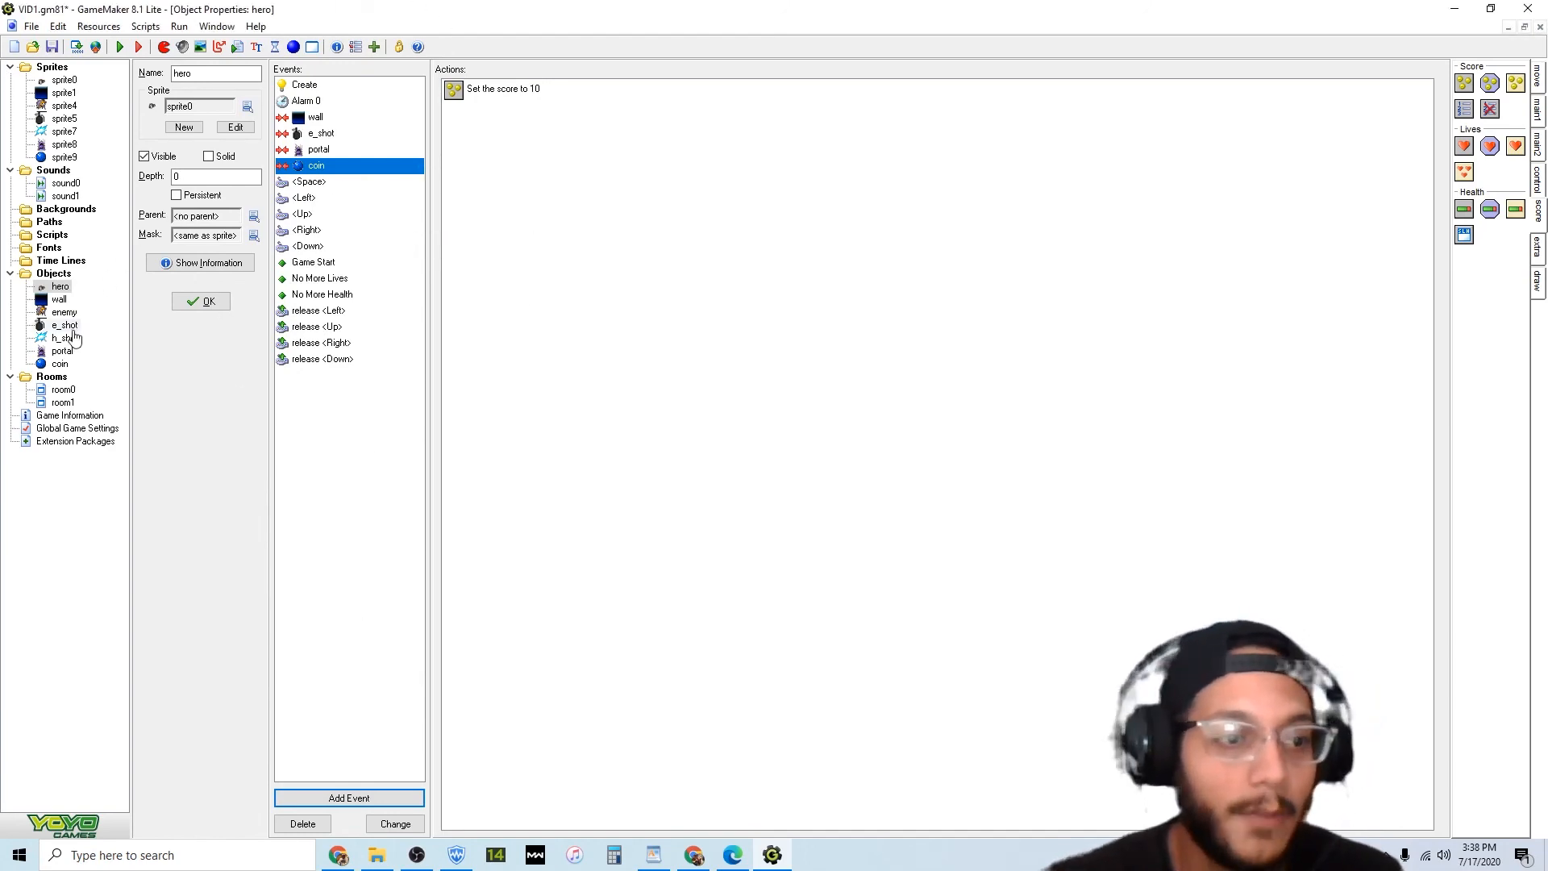
Open room0, choose the coin as the object to add, and scatter ten coins around the room.
double_click(63, 389)
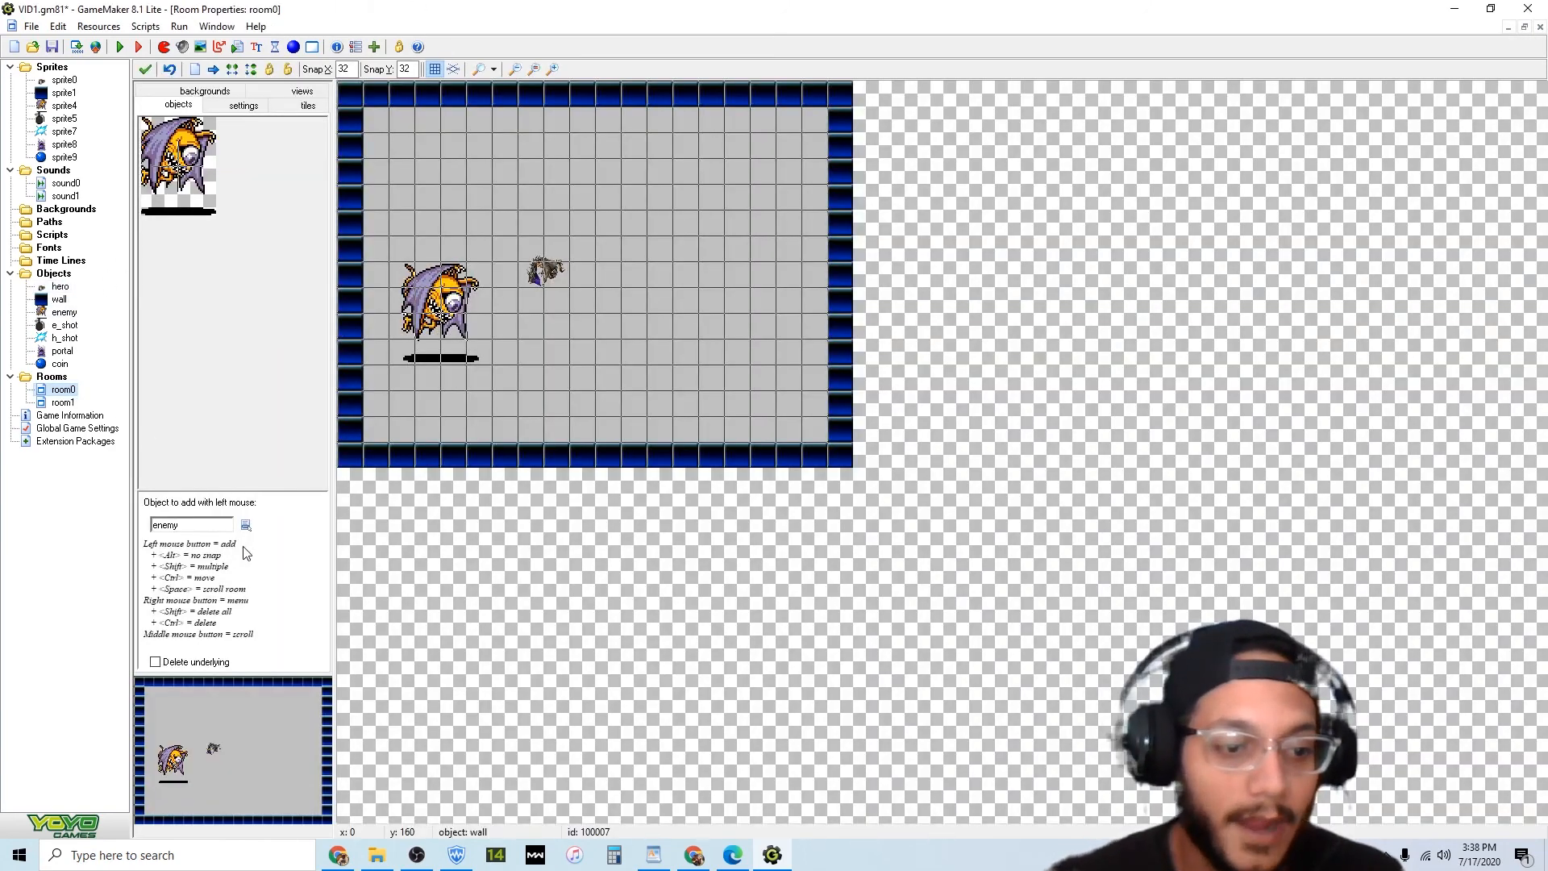
left_click(246, 525)
left_click(287, 641)
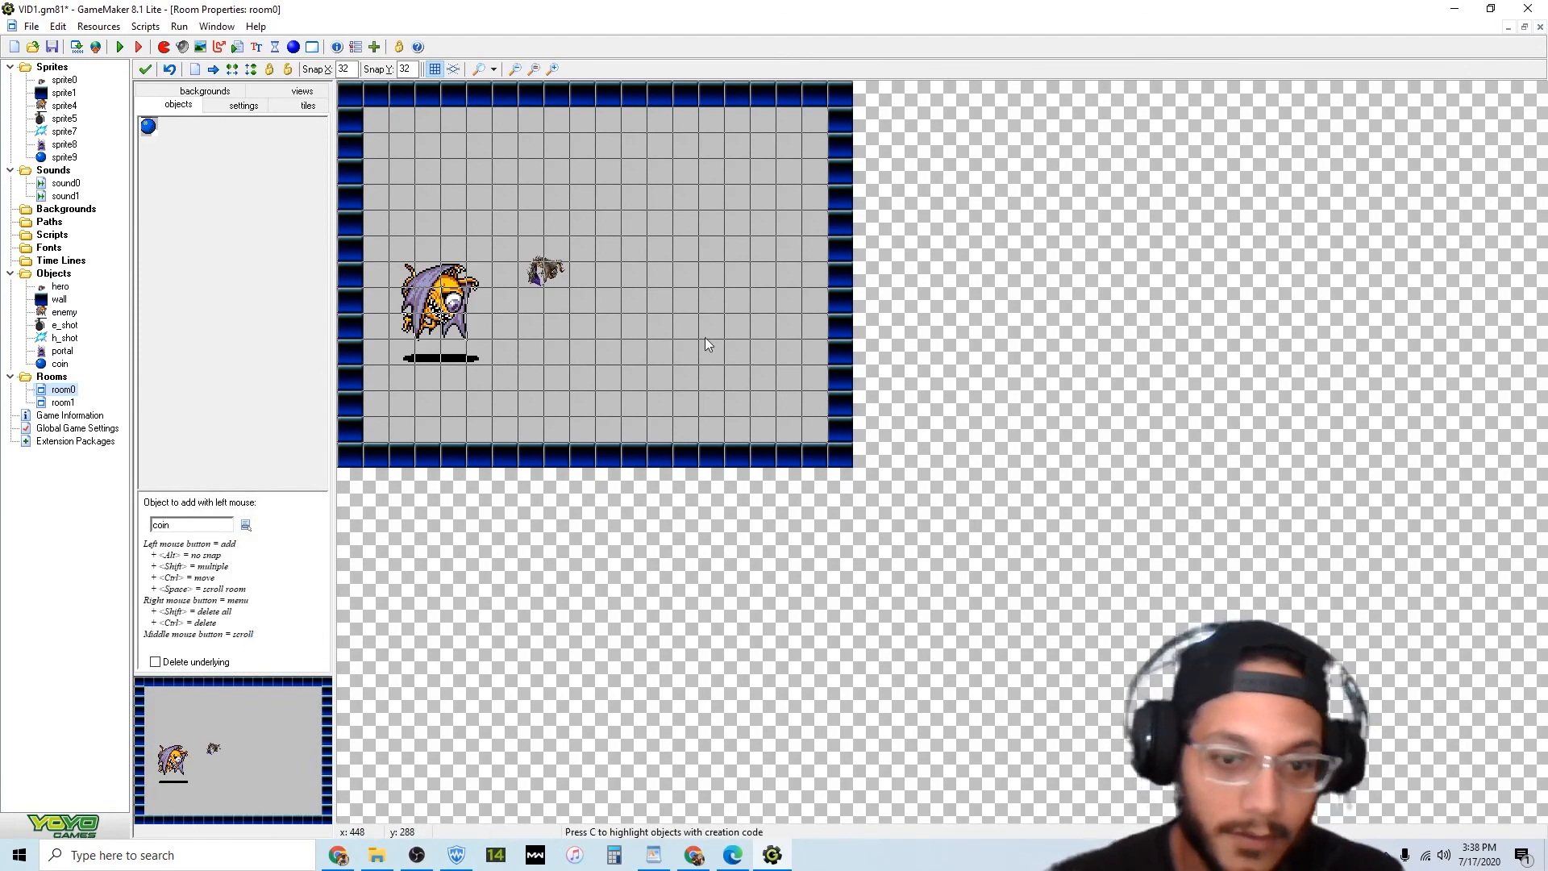
left_click(758, 147)
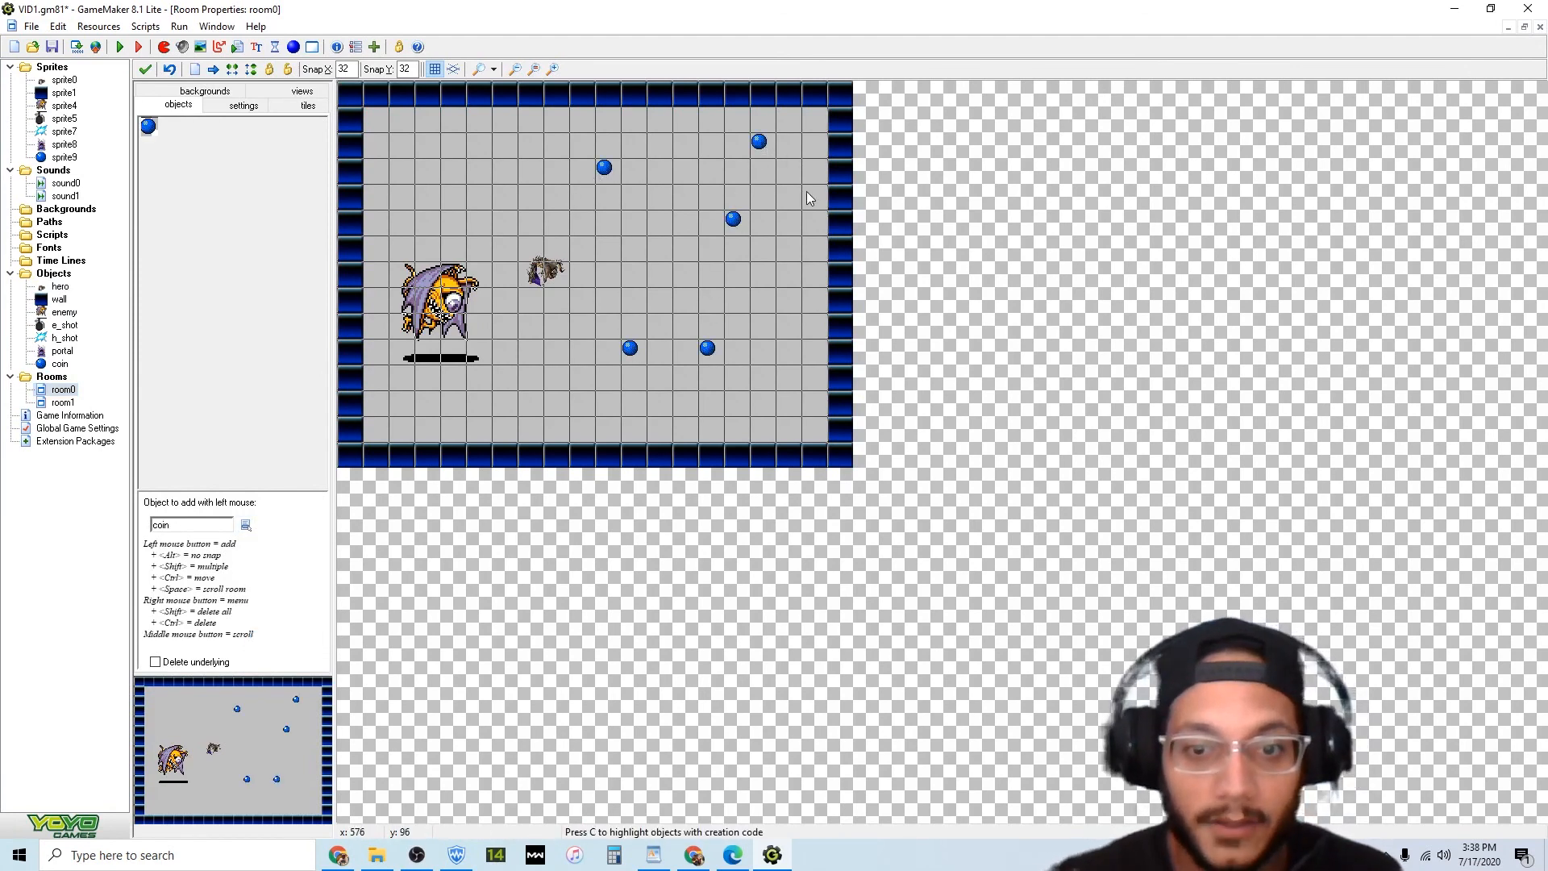
left_click(432, 150)
left_click(404, 411)
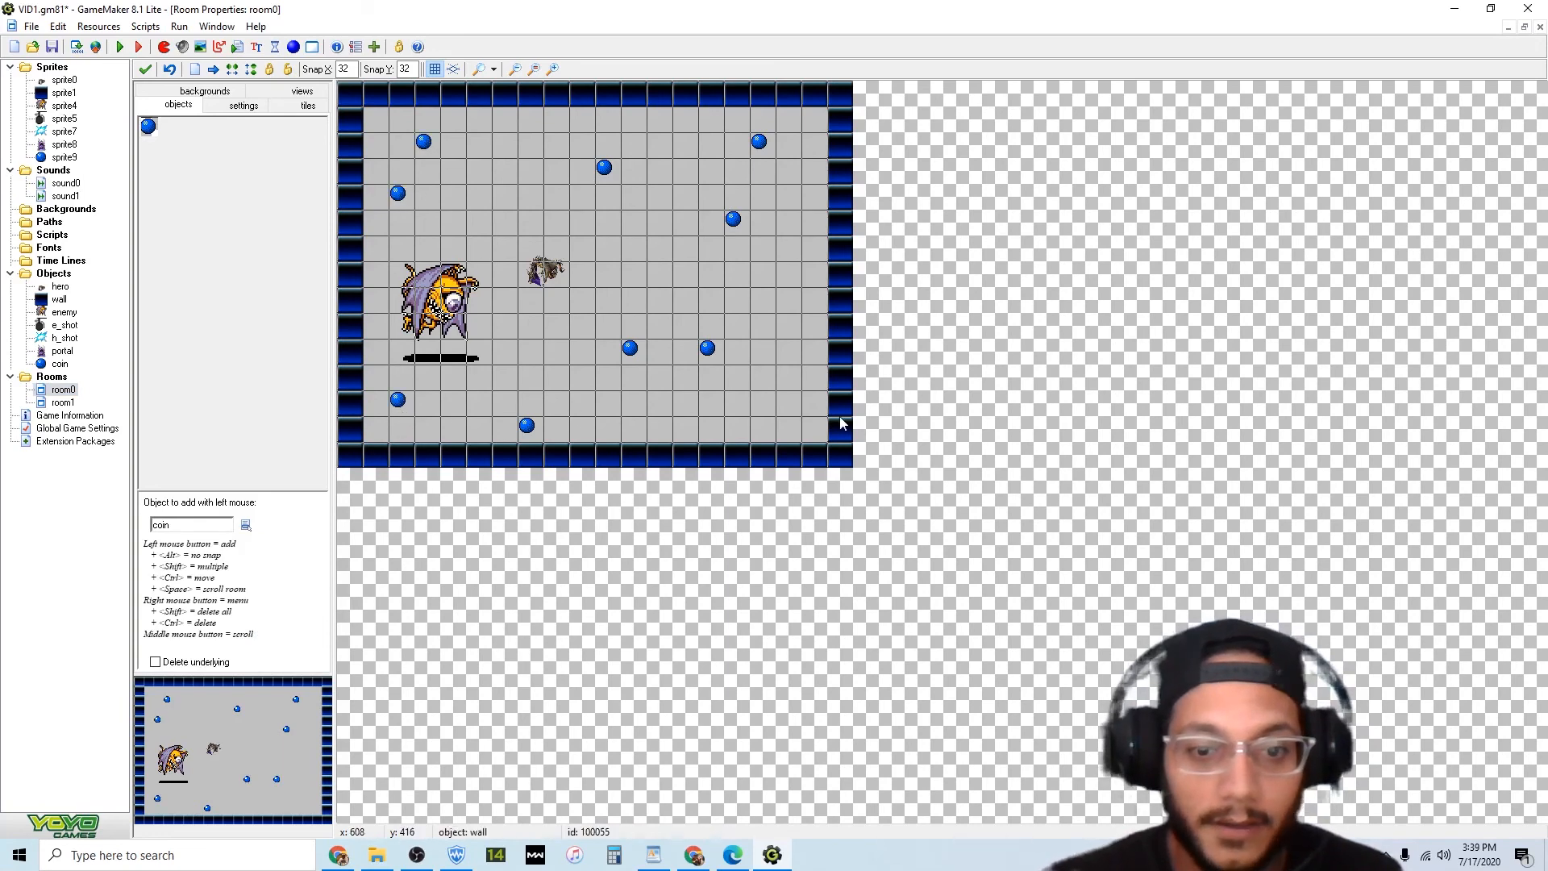
left_click(795, 413)
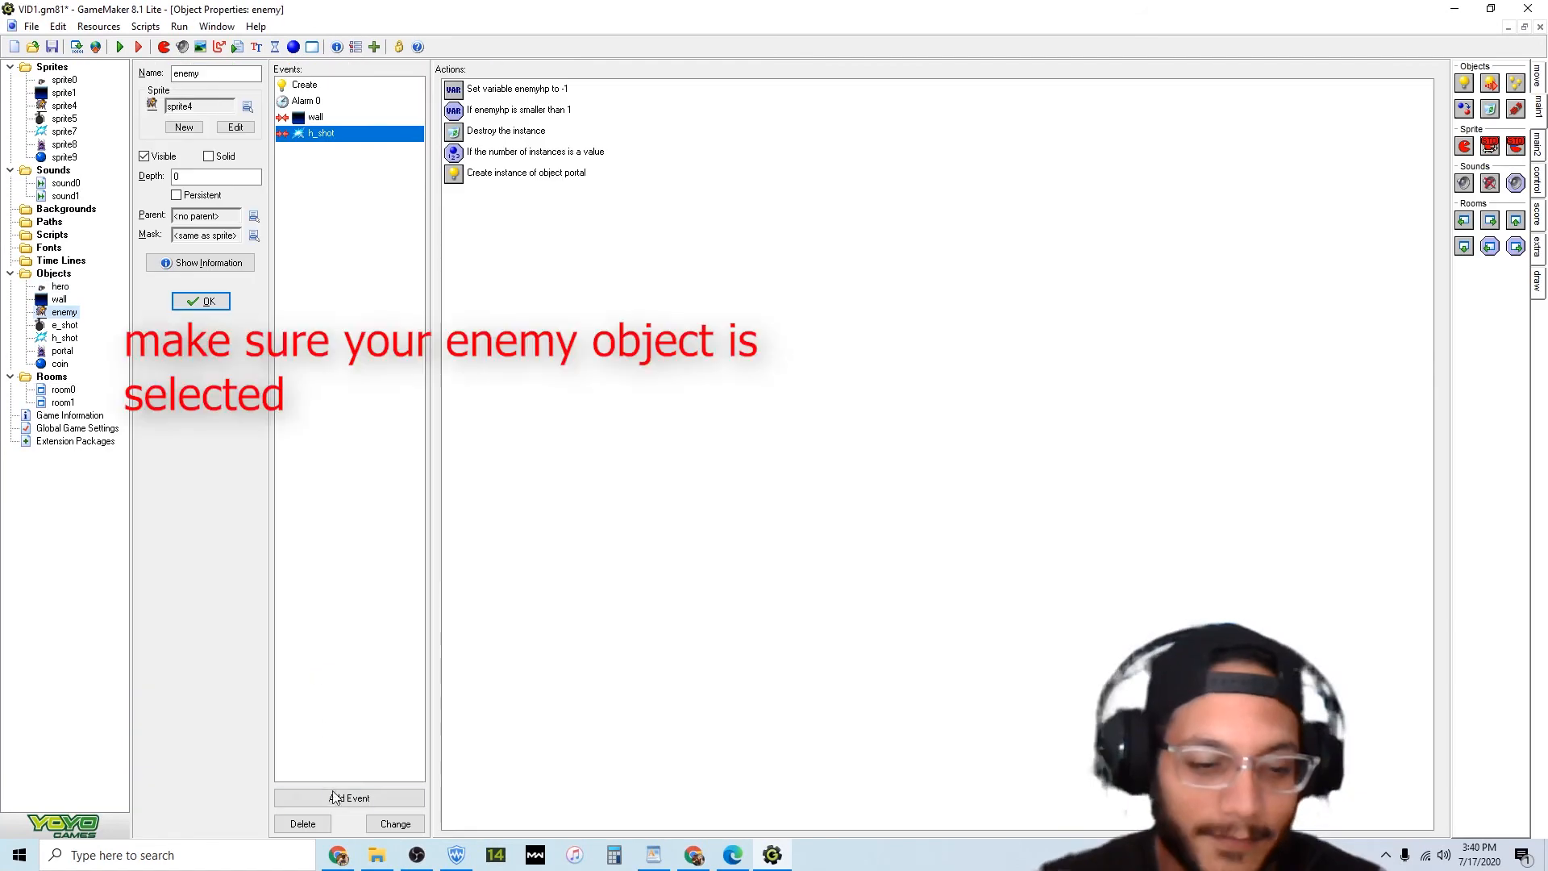
Add a collision event with the coin to the enemy object.
left_click(349, 798)
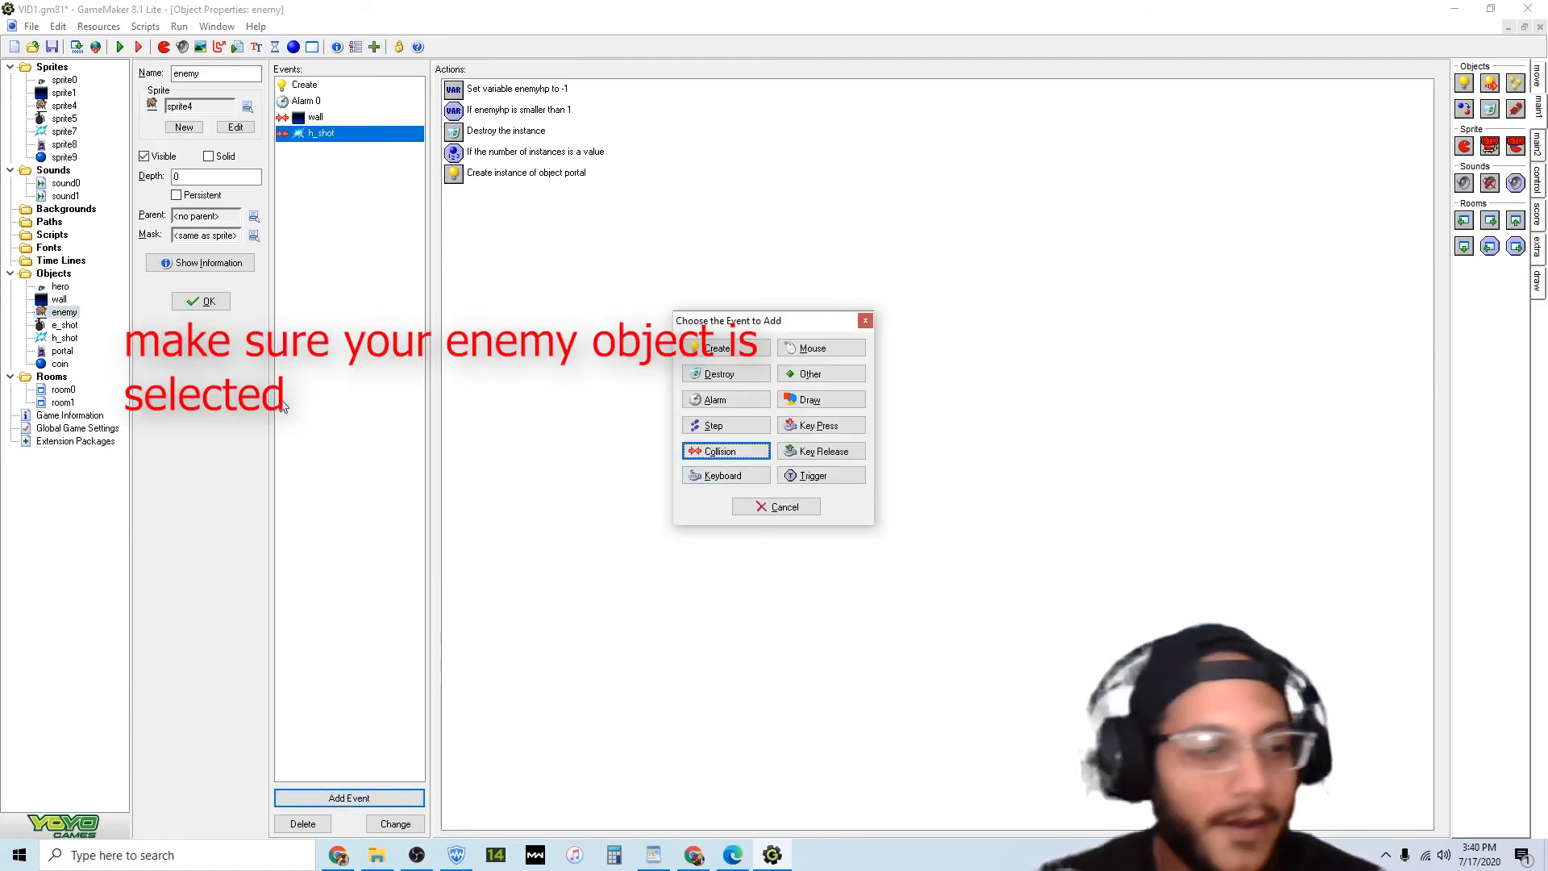
left_click(738, 453)
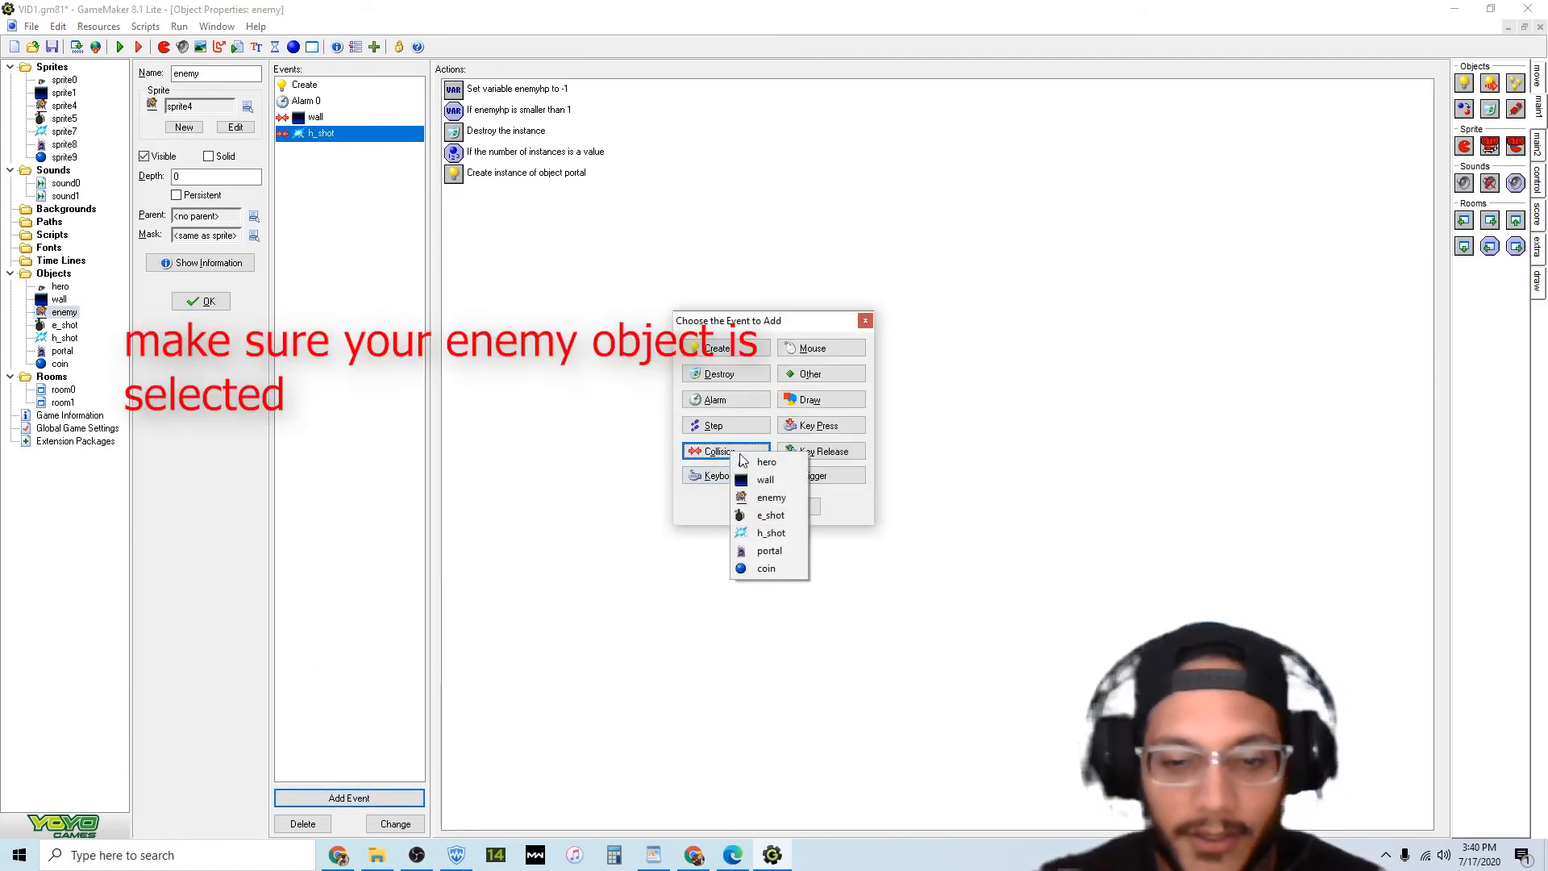
left_click(767, 568)
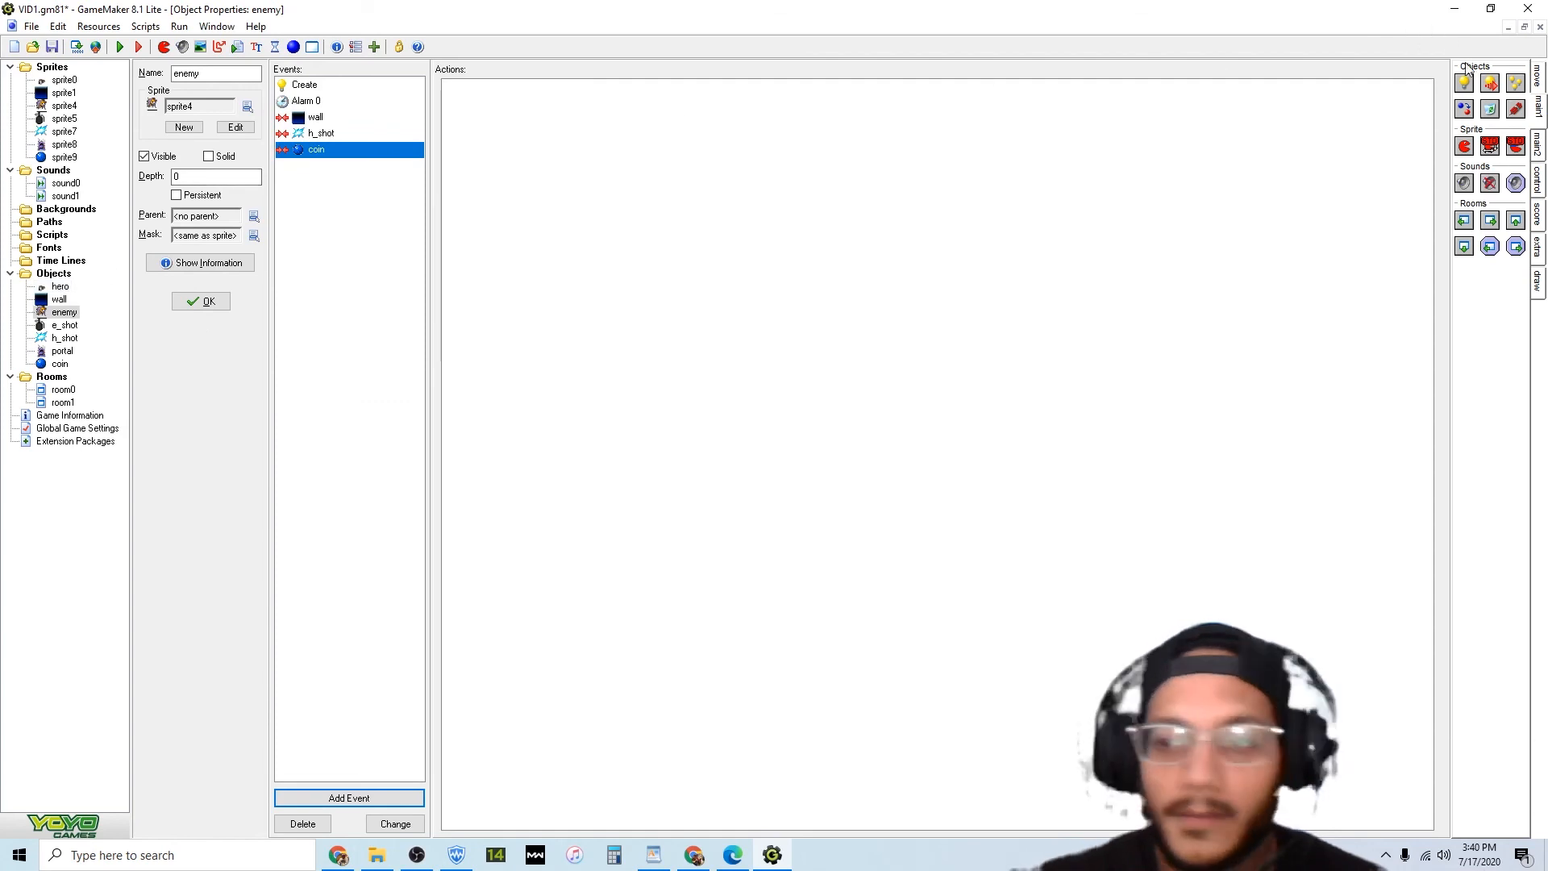
Add a Destroy Instance action applied to Other in the enemy's coin collision event, and run the game.
left_click_drag(1491, 115, 732, 213)
left_click(721, 352)
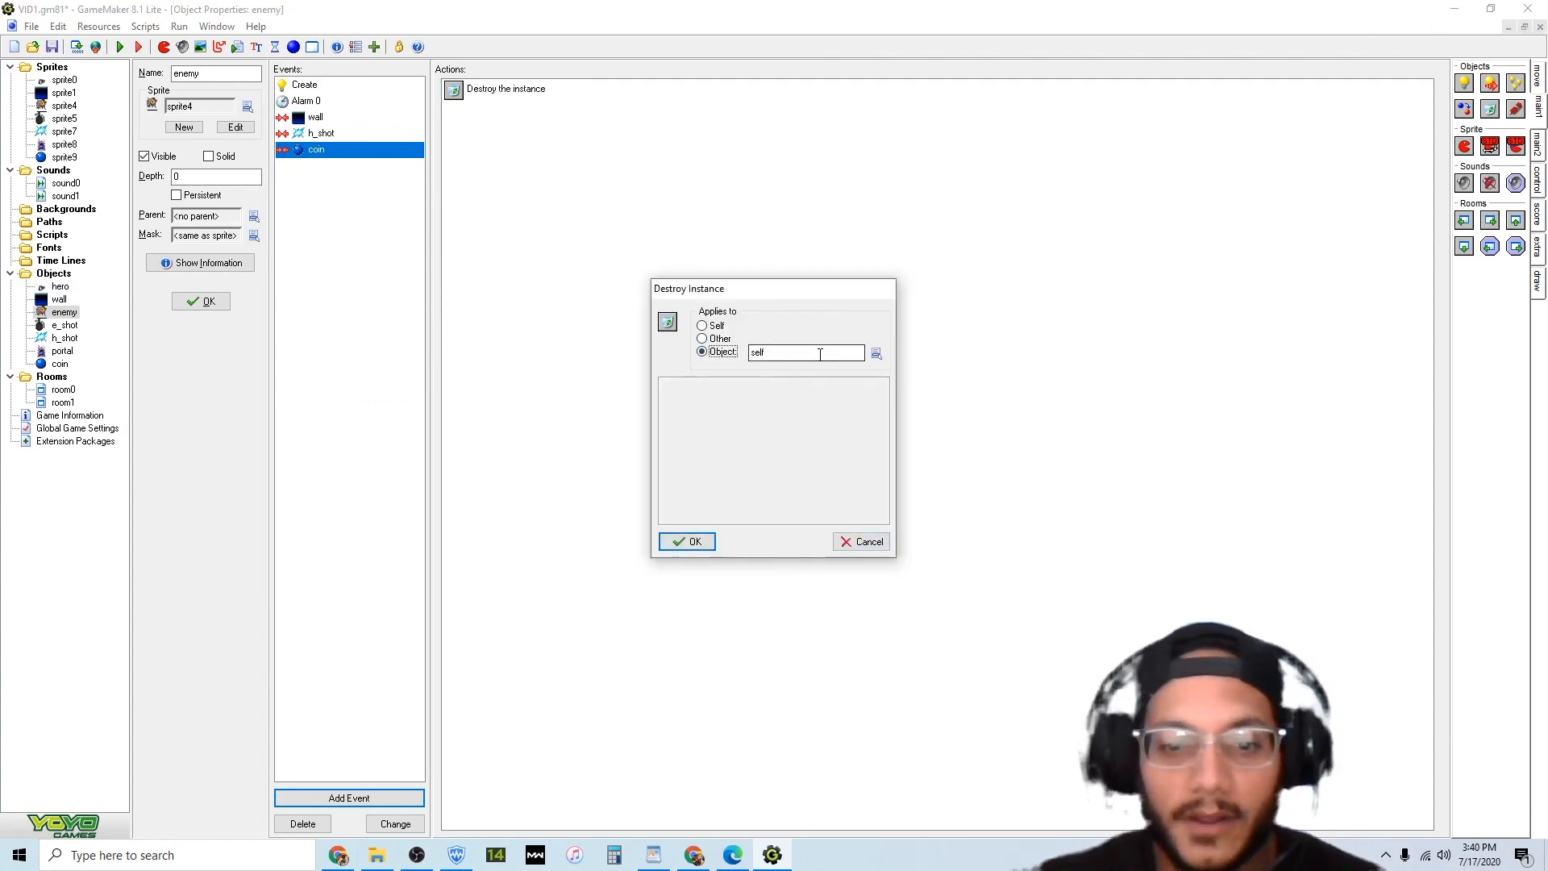
left_click(876, 353)
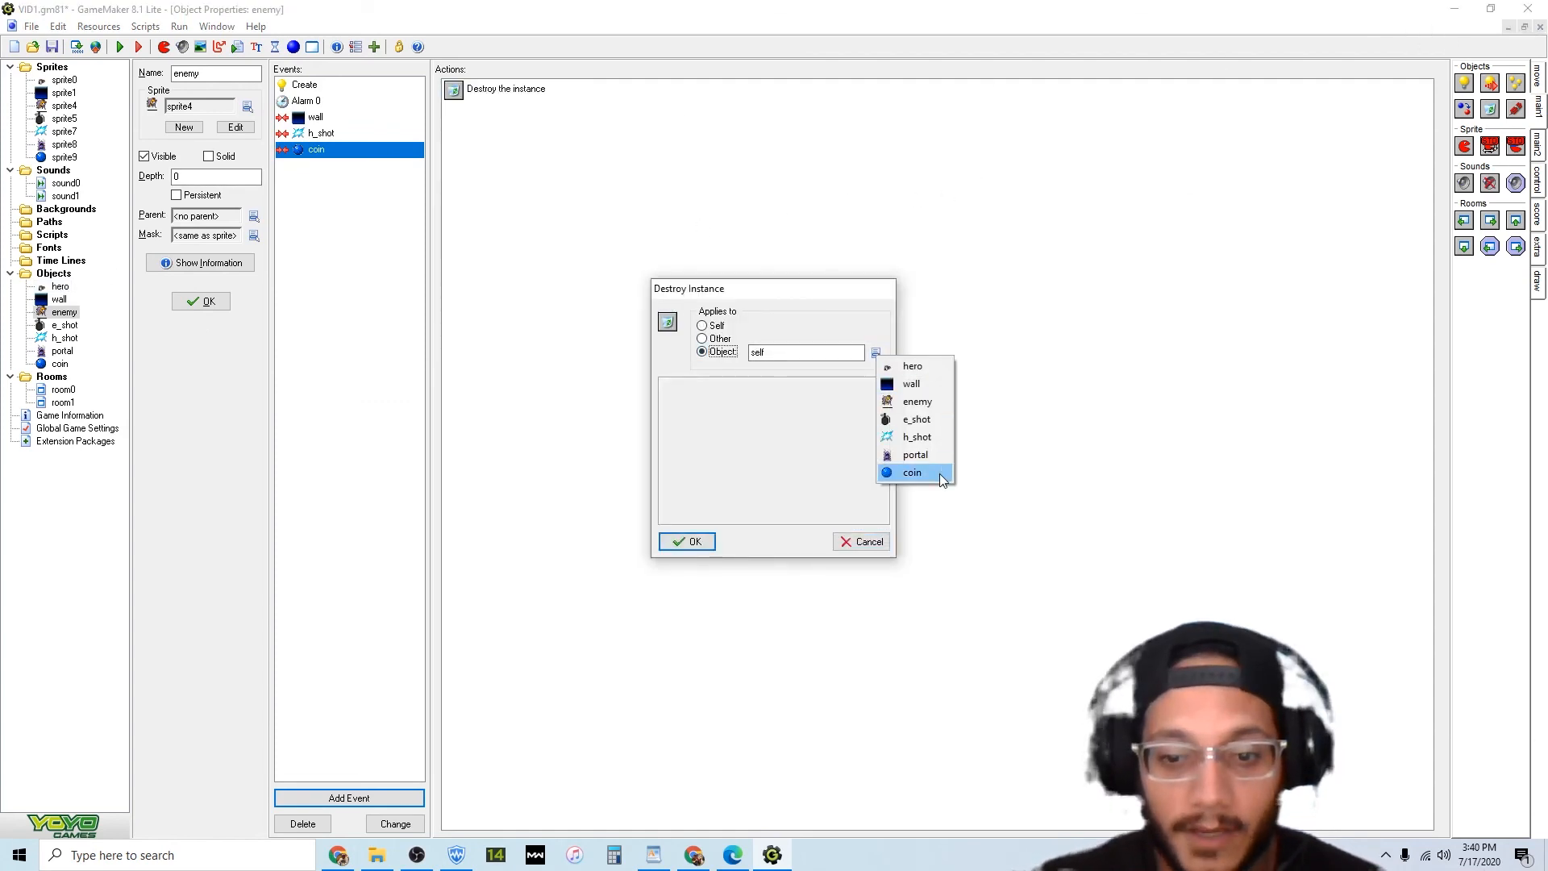
left_click(817, 332)
left_click(705, 327)
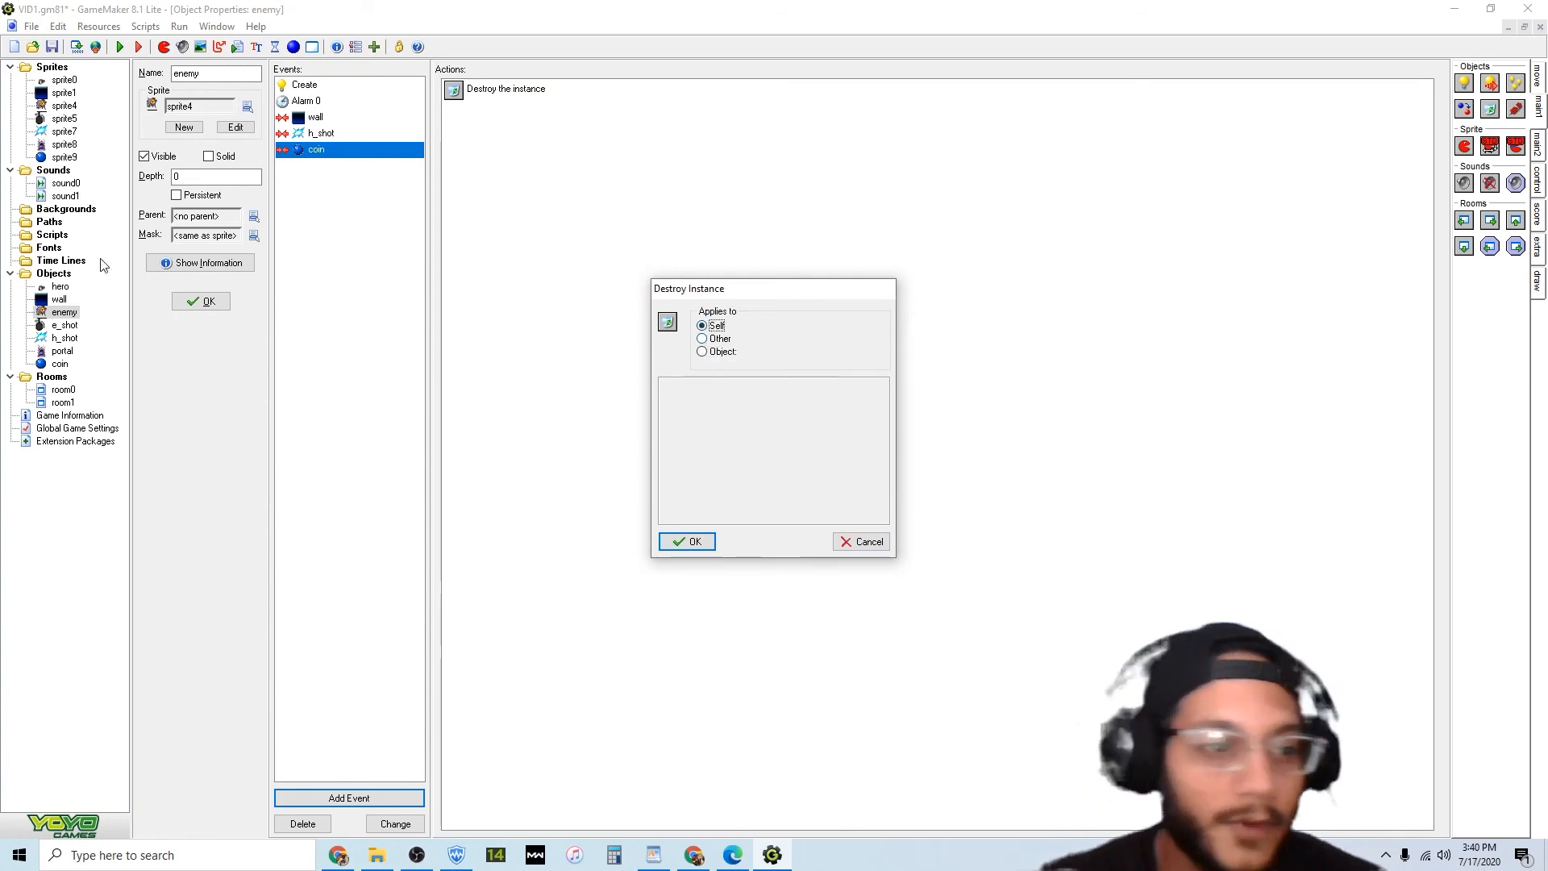
left_click(726, 340)
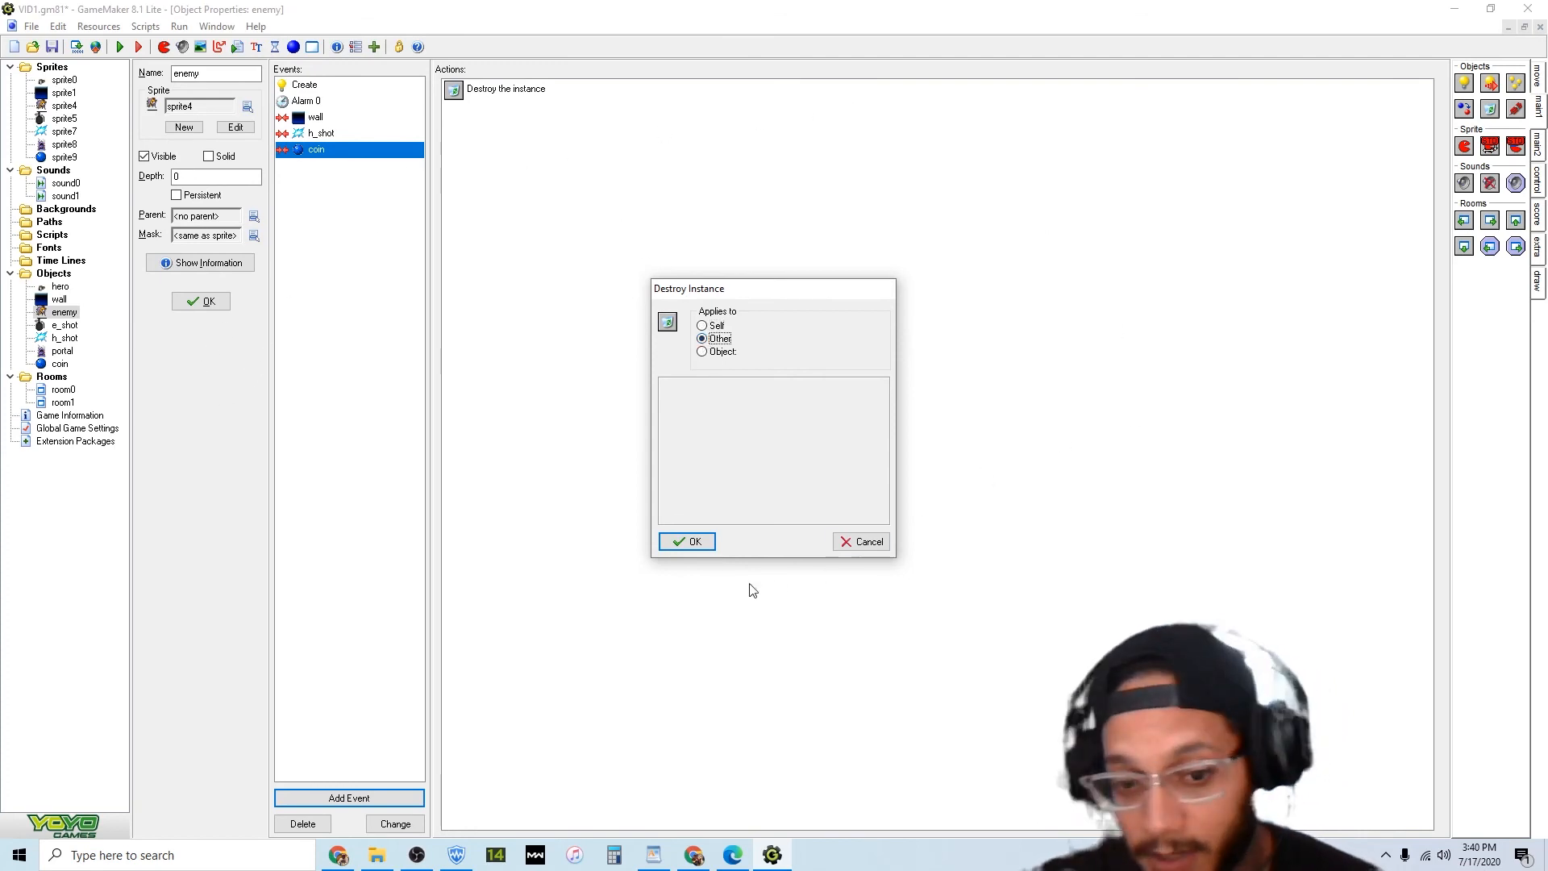
key("Return")
left_click(119, 47)
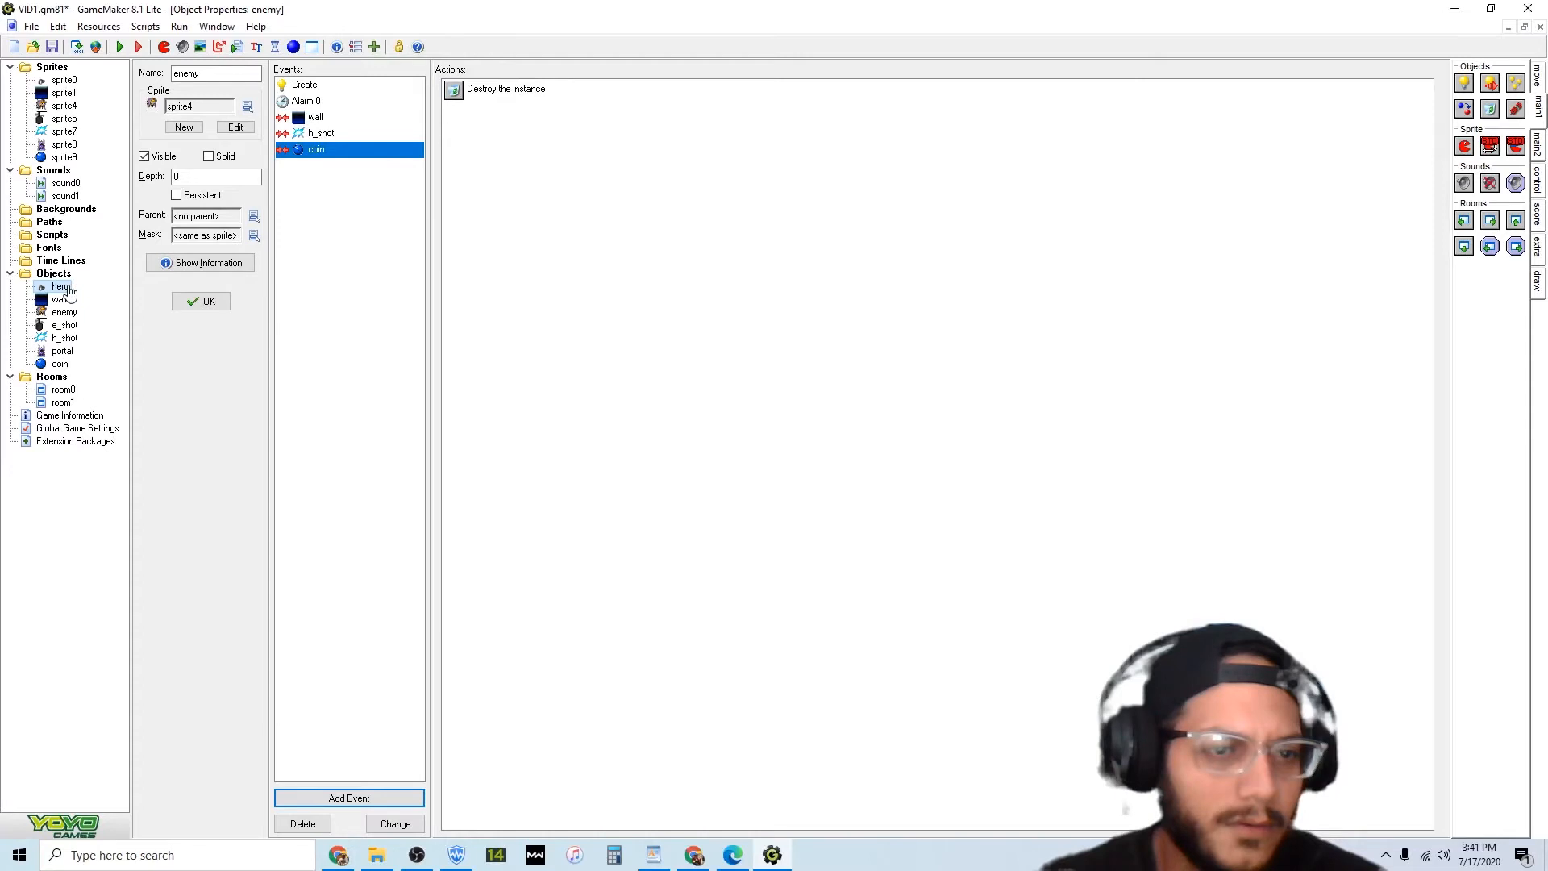
Open the hero's coin collision event and add a Destroy Instance action applied to Other after the score action.
double_click(60, 287)
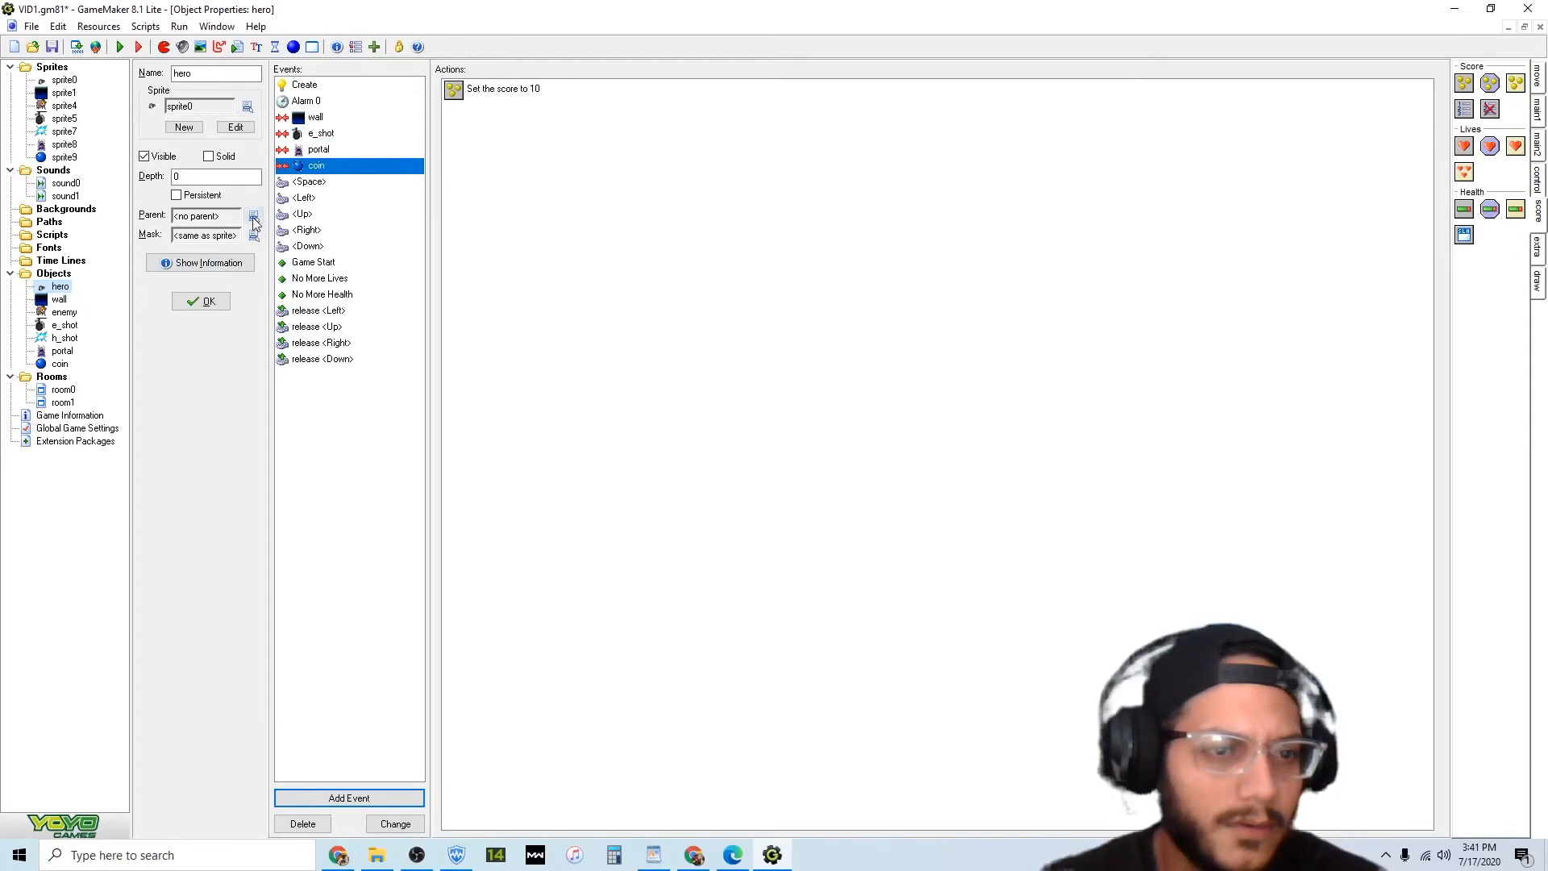
left_click(313, 169)
left_click(533, 90)
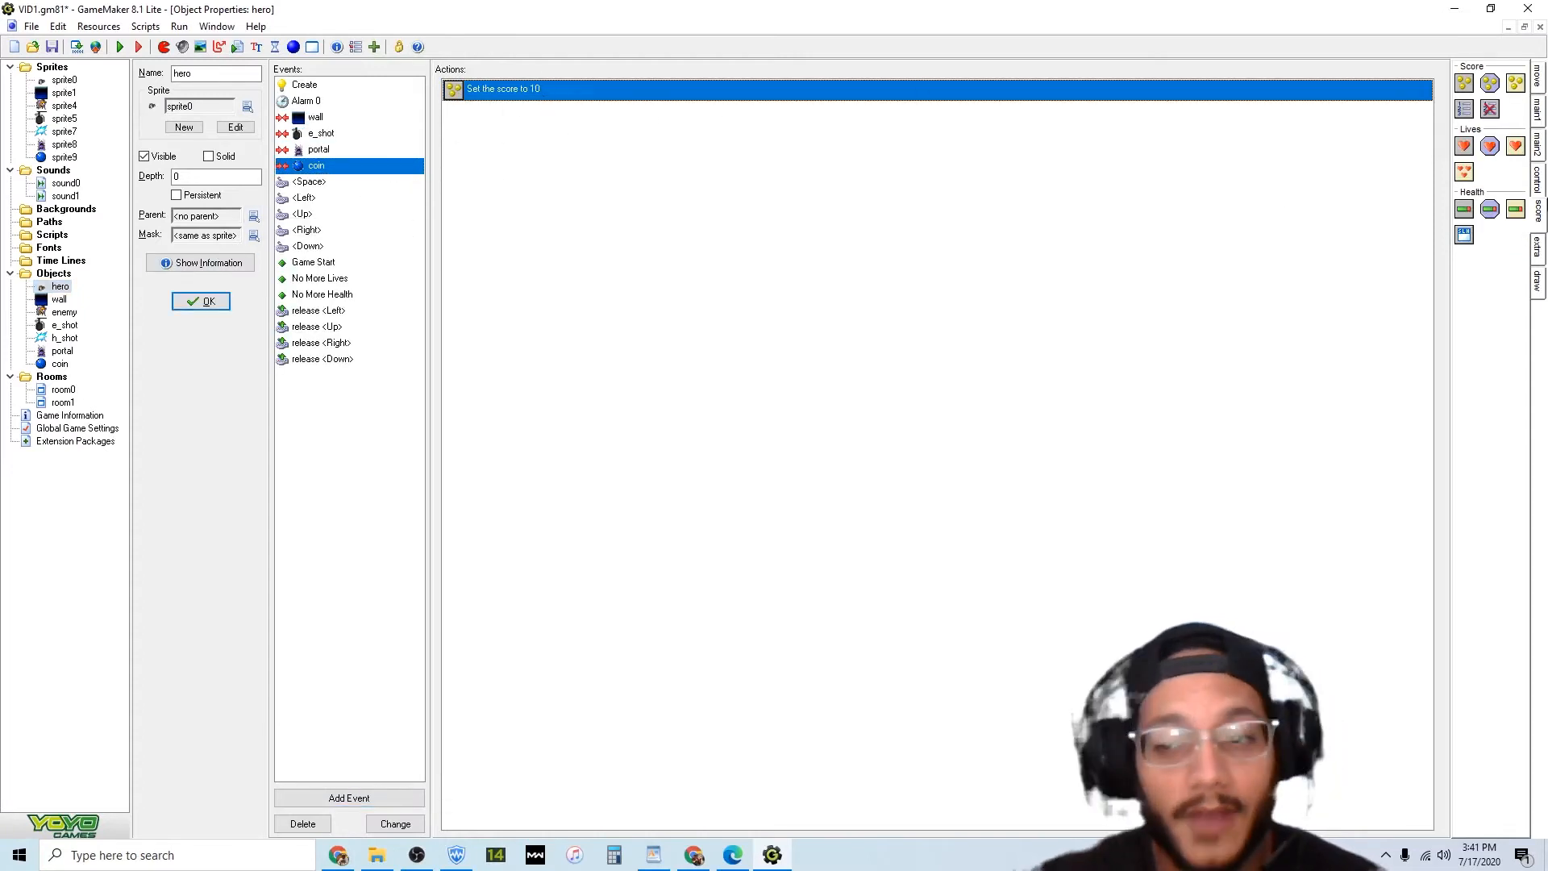
left_click(1538, 109)
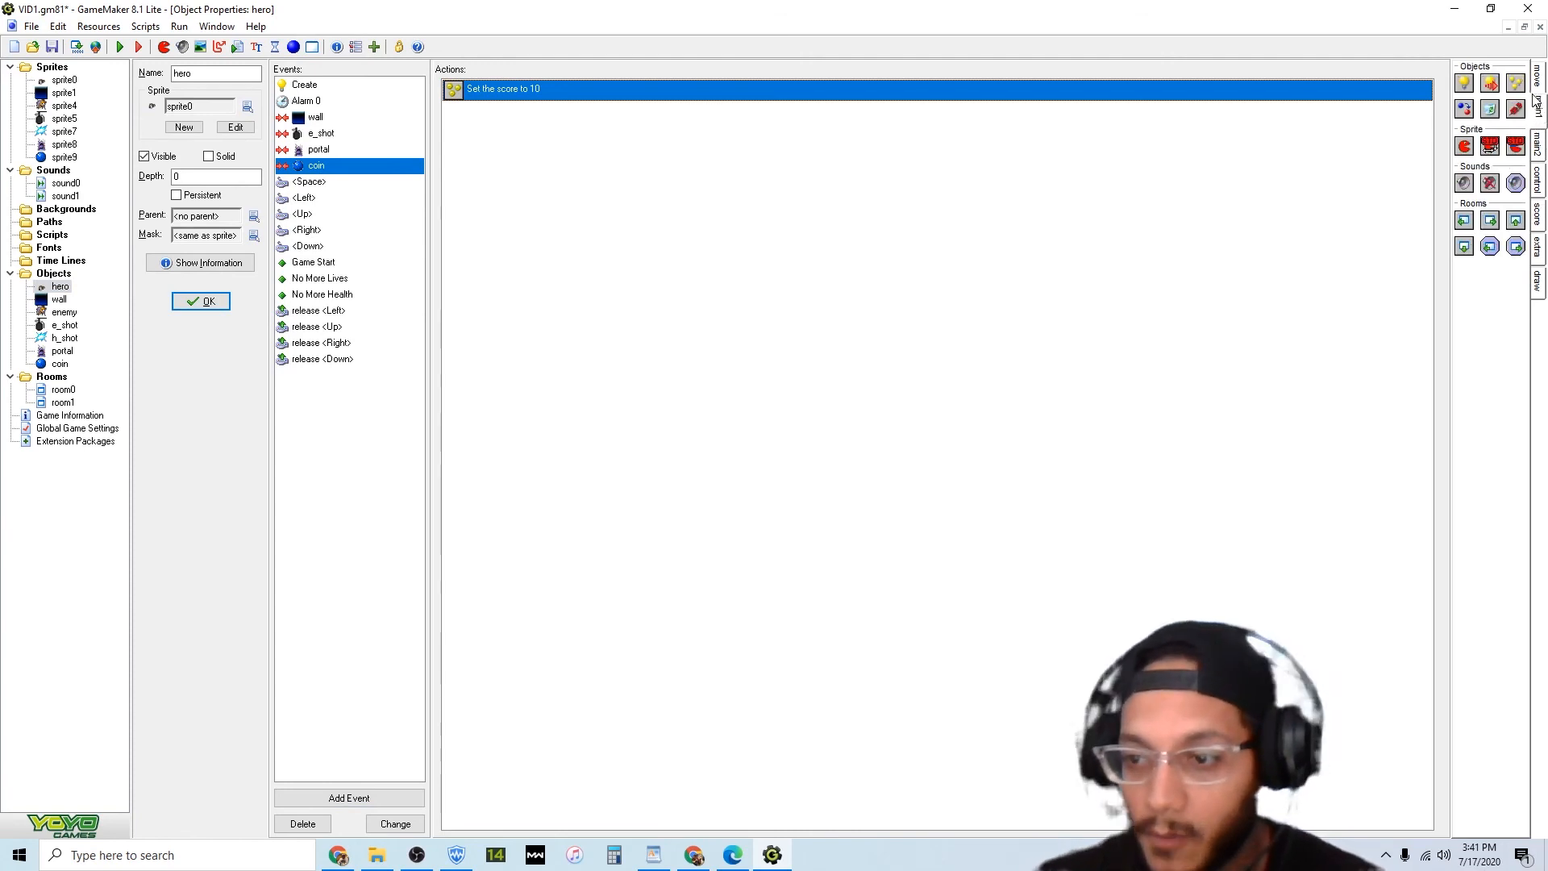
left_click(1540, 252)
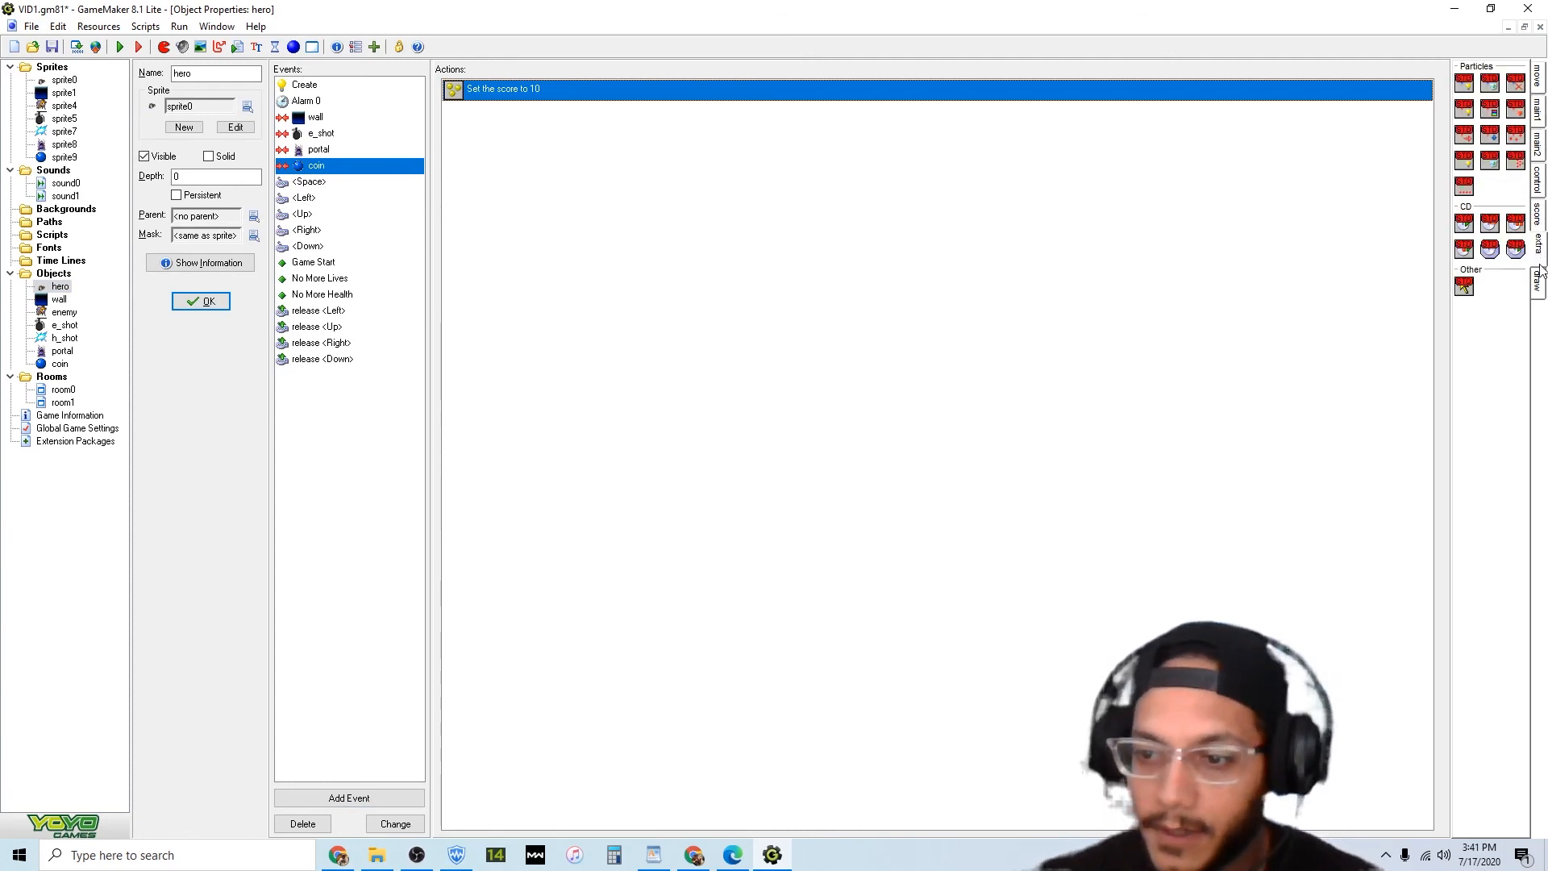
left_click(1538, 187)
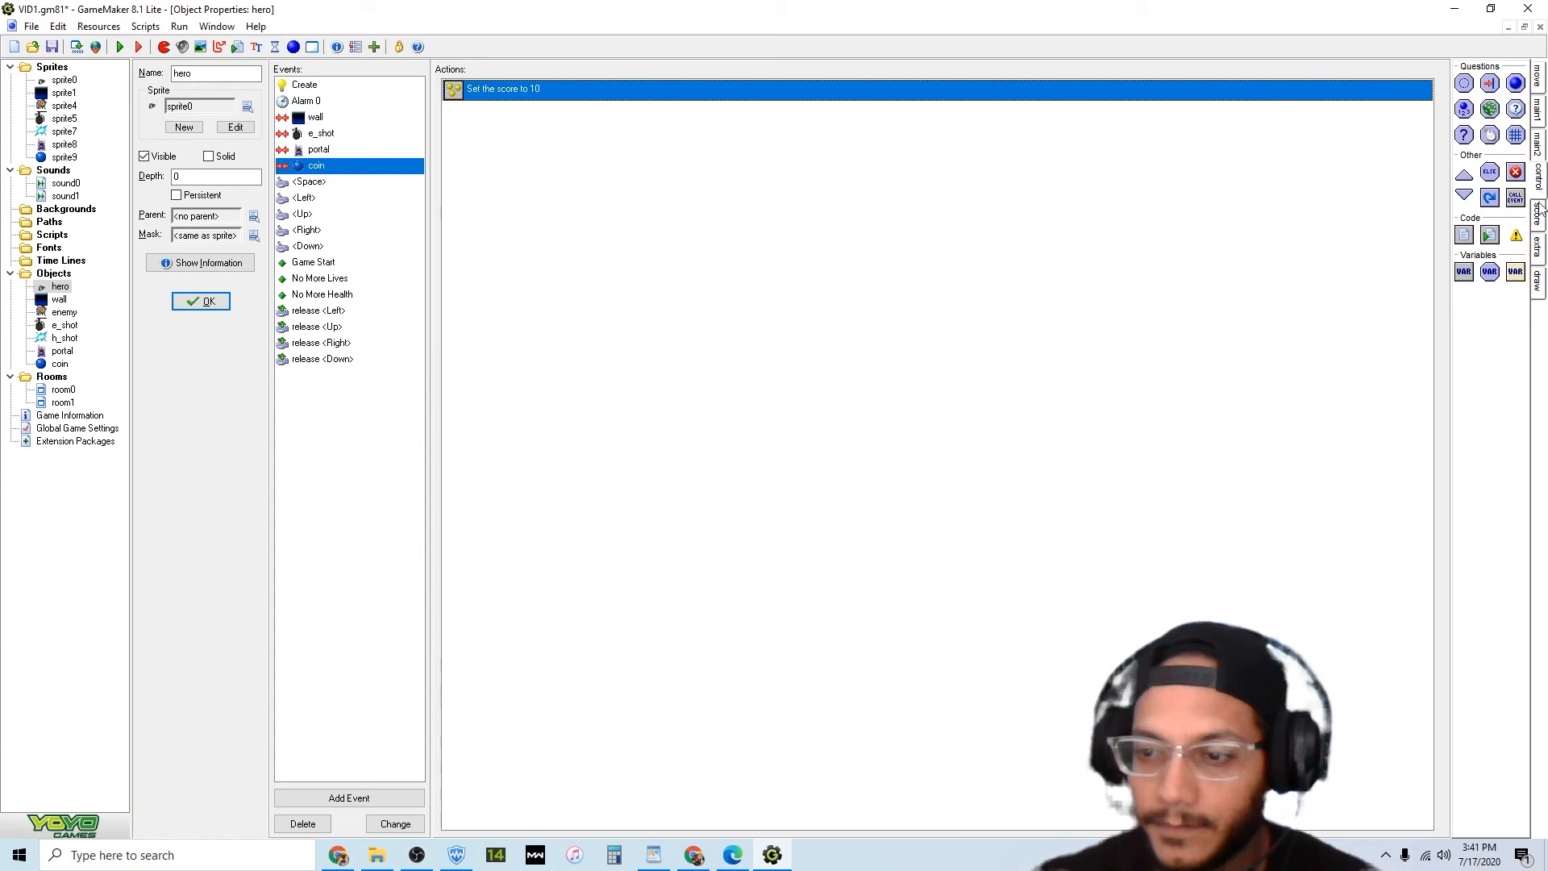
left_click(1542, 251)
left_click(1540, 190)
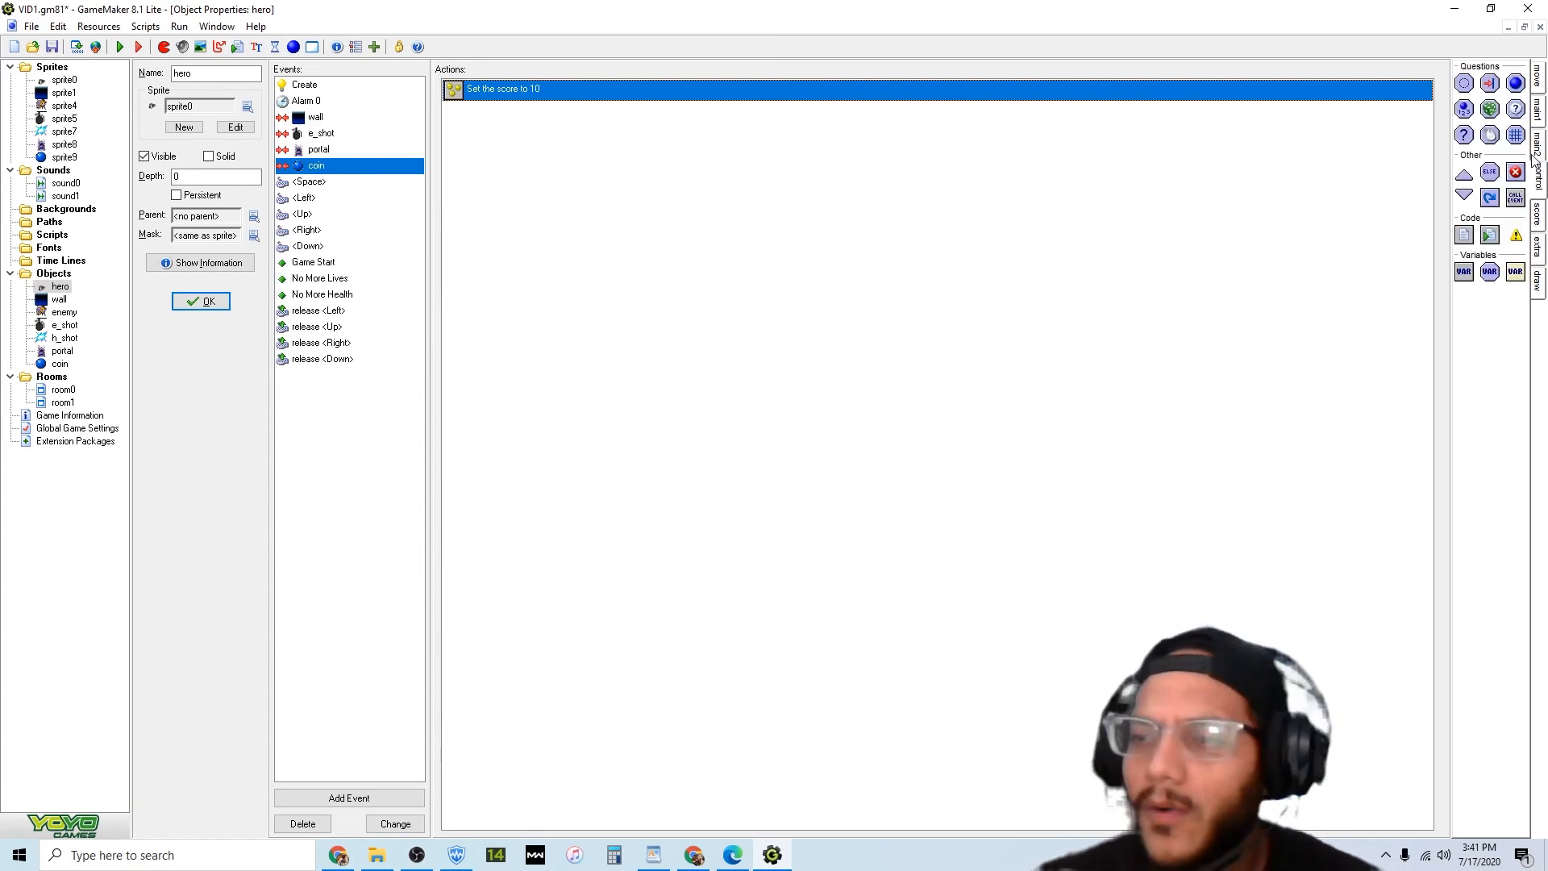
left_click(1540, 113)
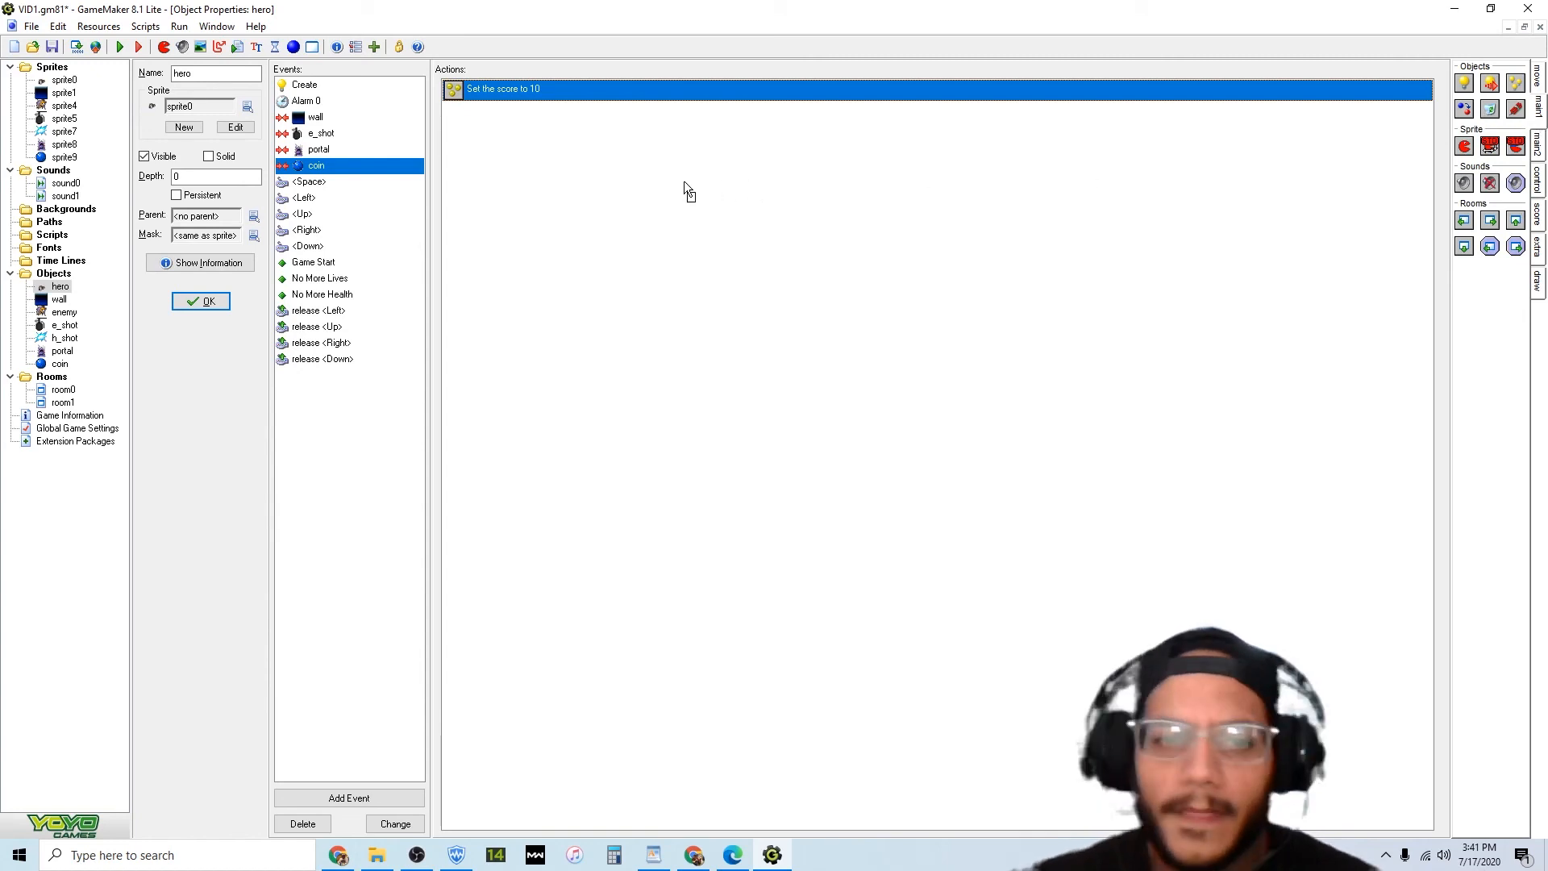
left_click_drag(684, 183, 605, 190)
left_click(723, 351)
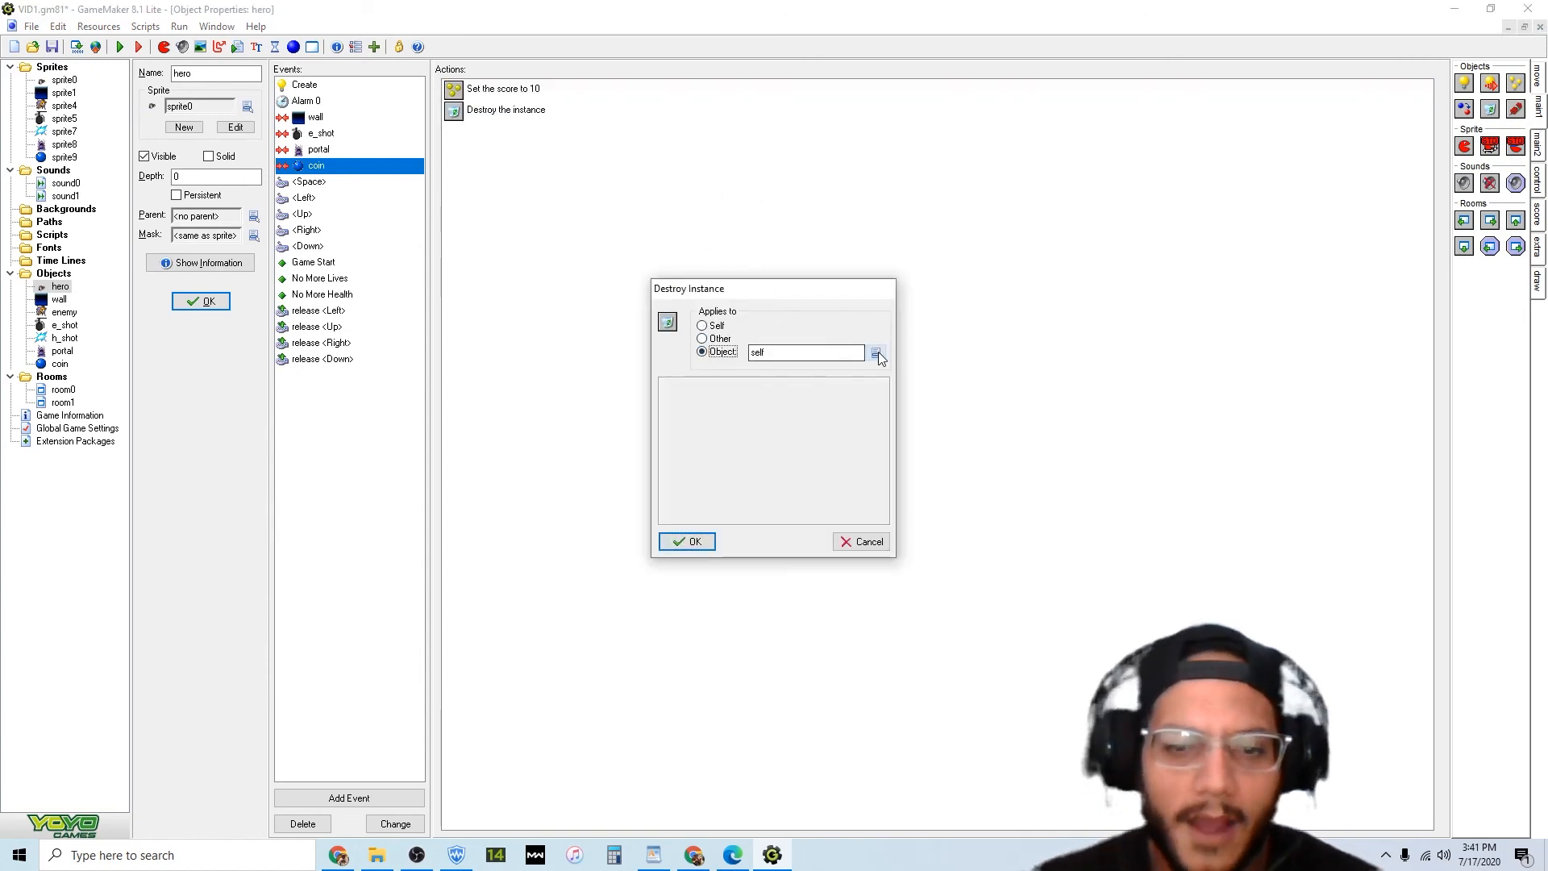
left_click(716, 339)
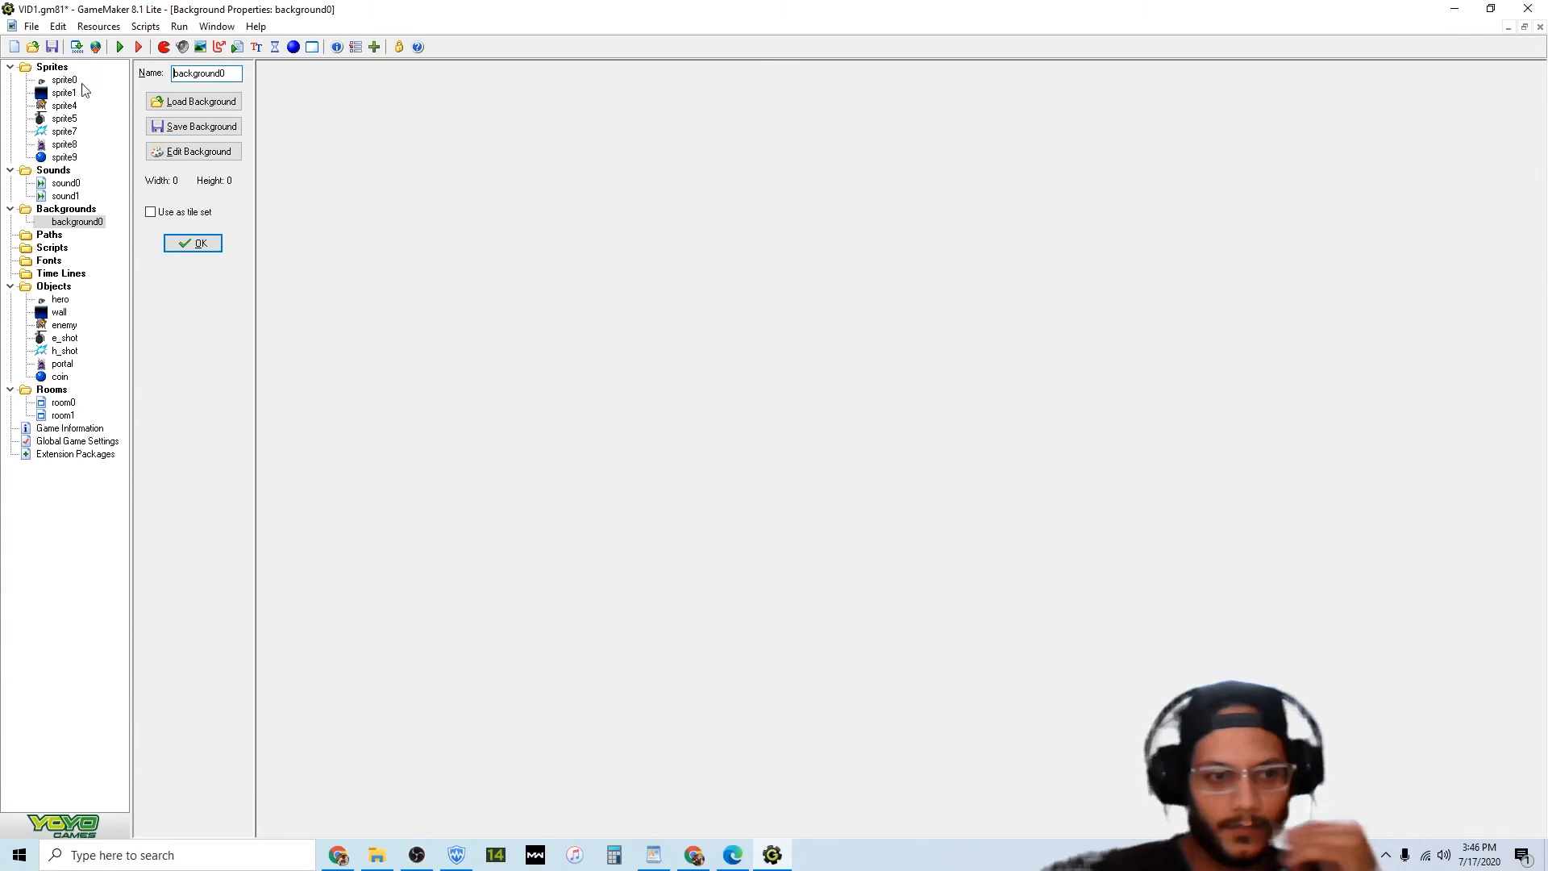
Create a second background resource and load metal_dark.png from the Backgrounds folder into it.
left_click(217, 49)
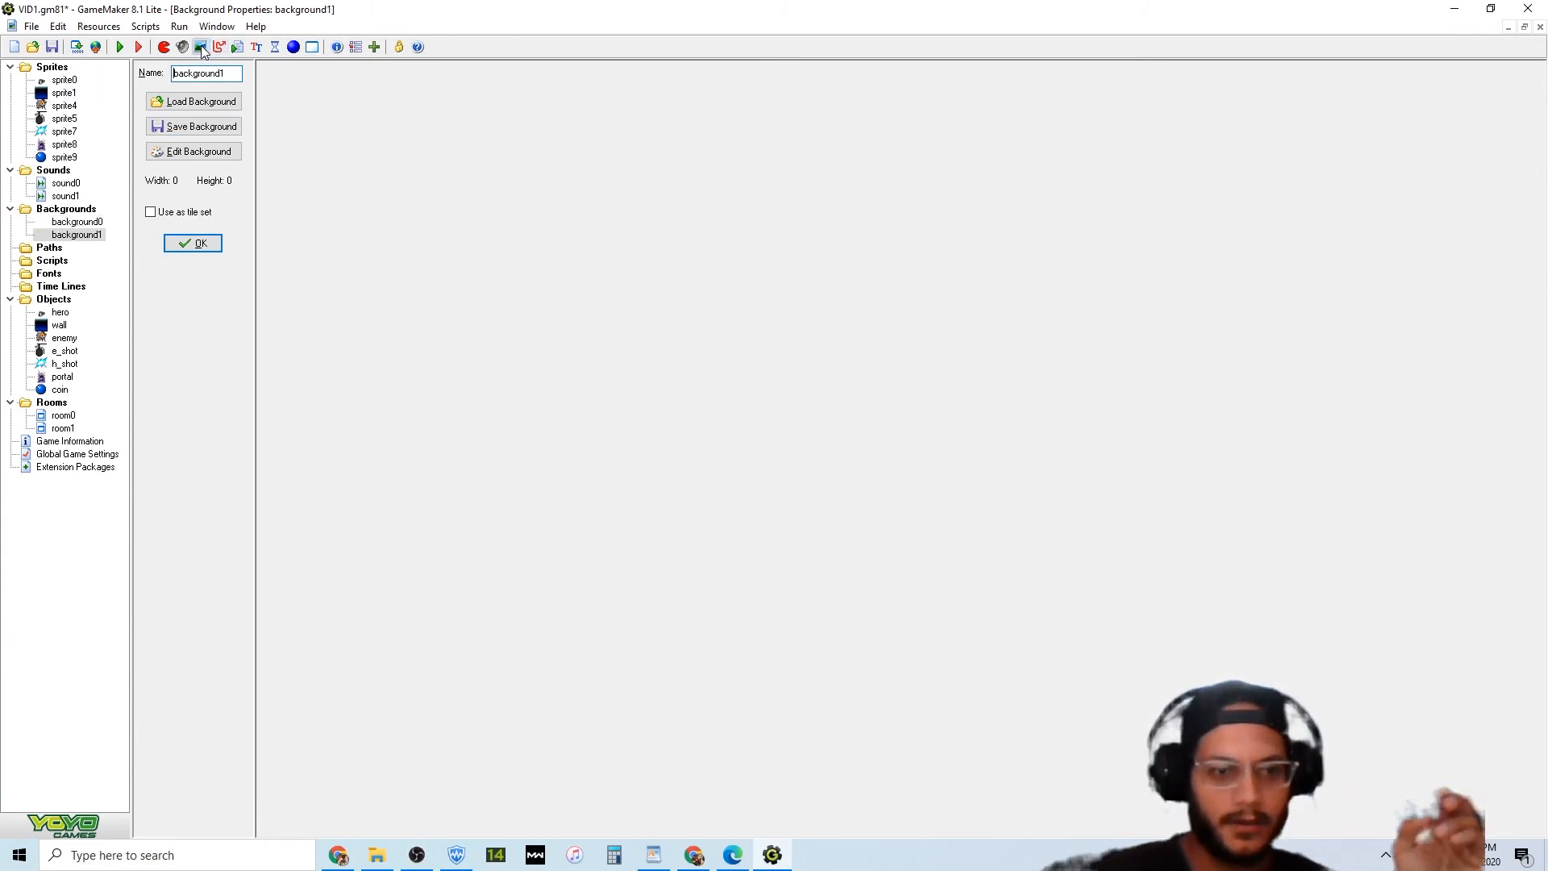
left_click(88, 222)
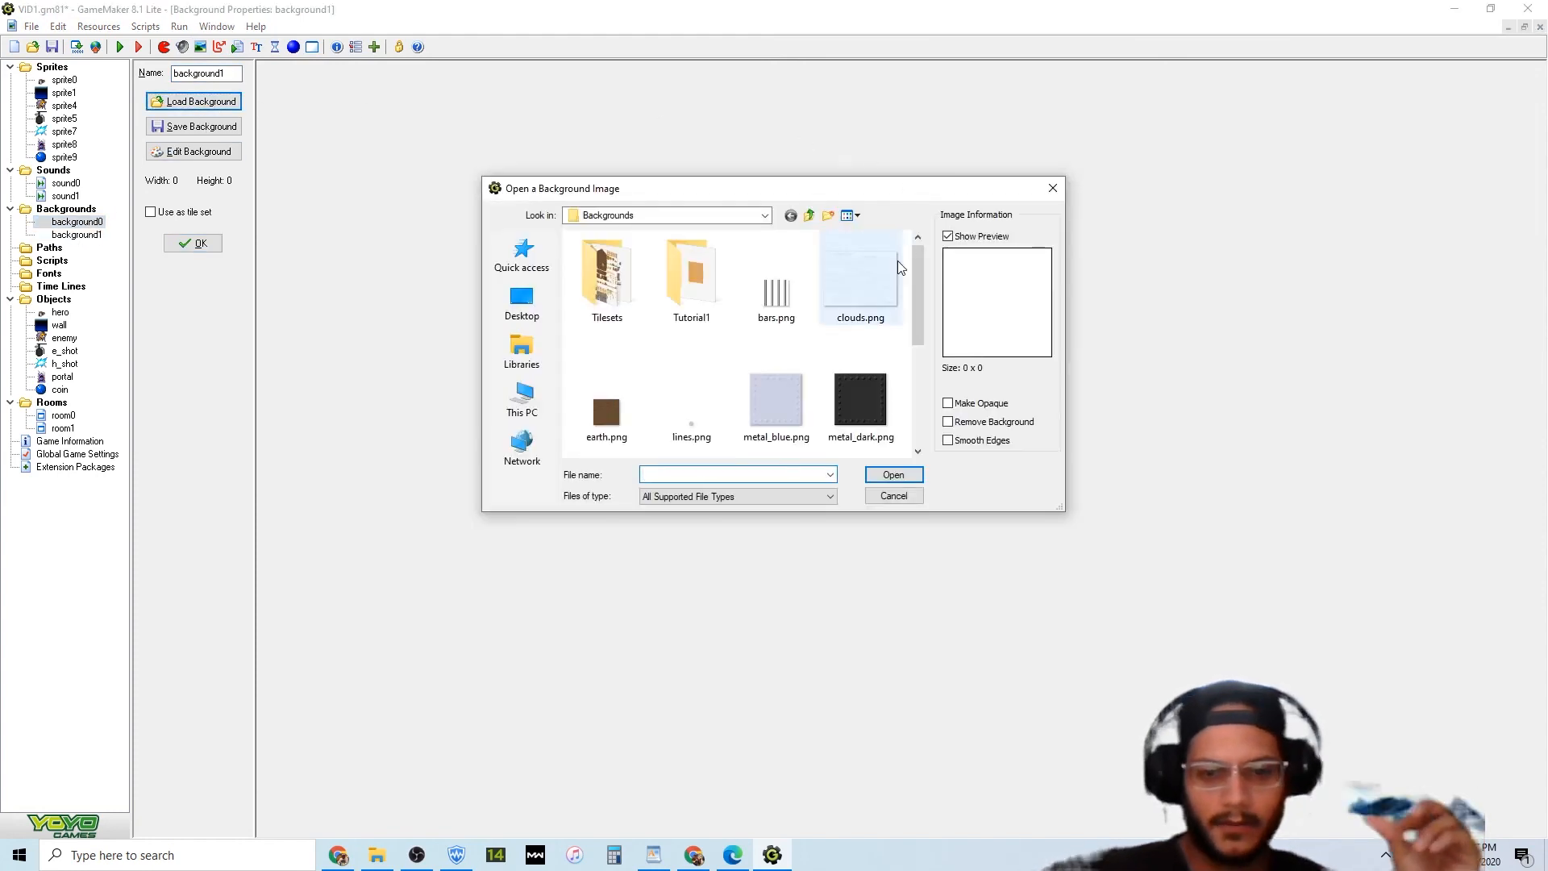
left_click(872, 393)
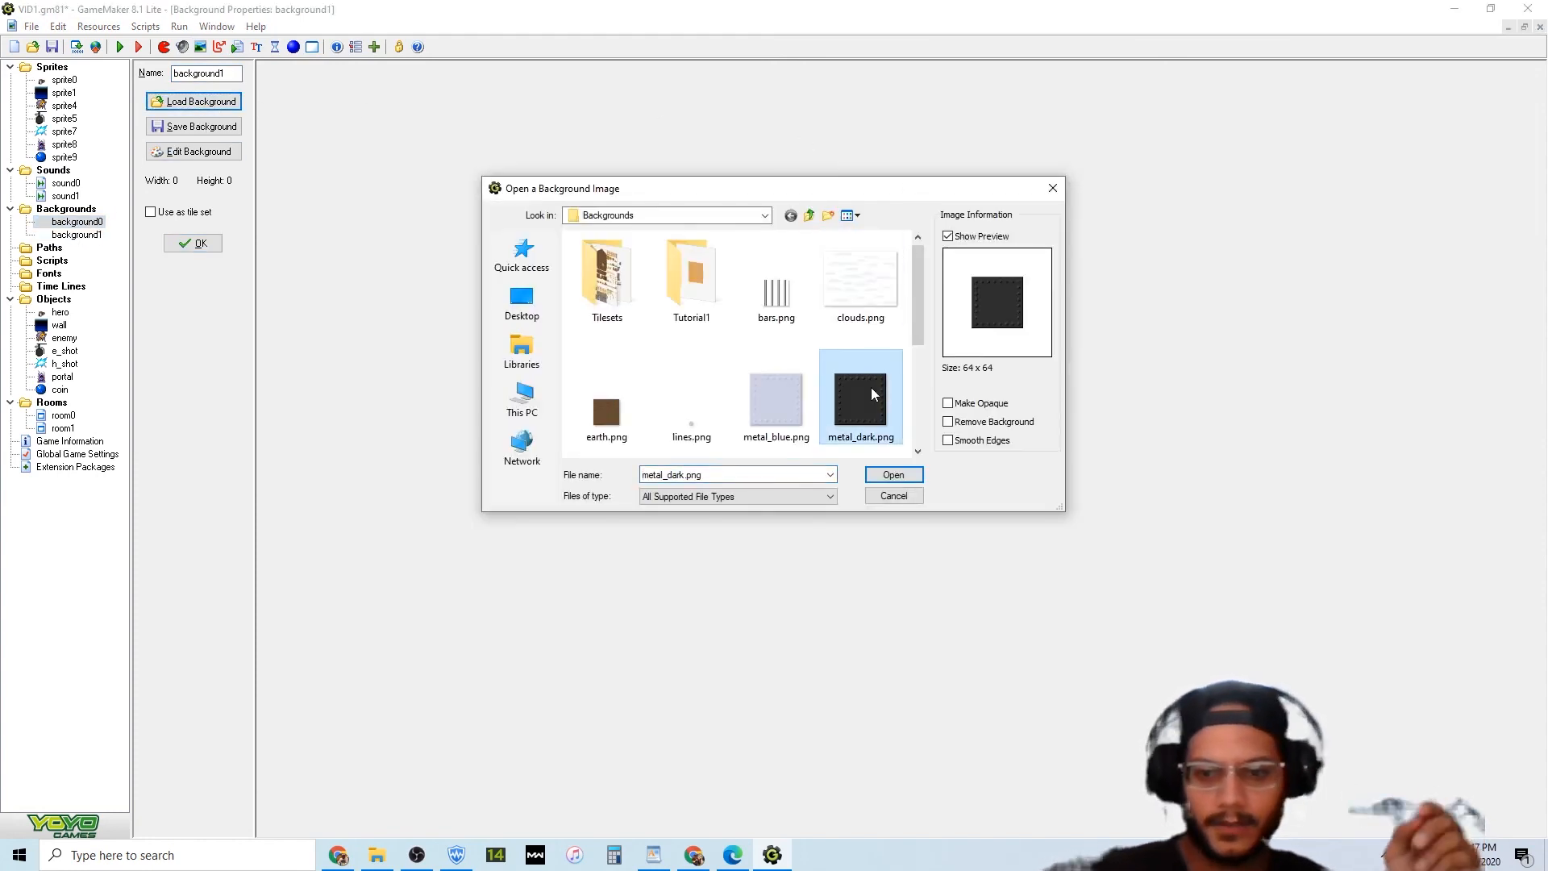
double_click(873, 393)
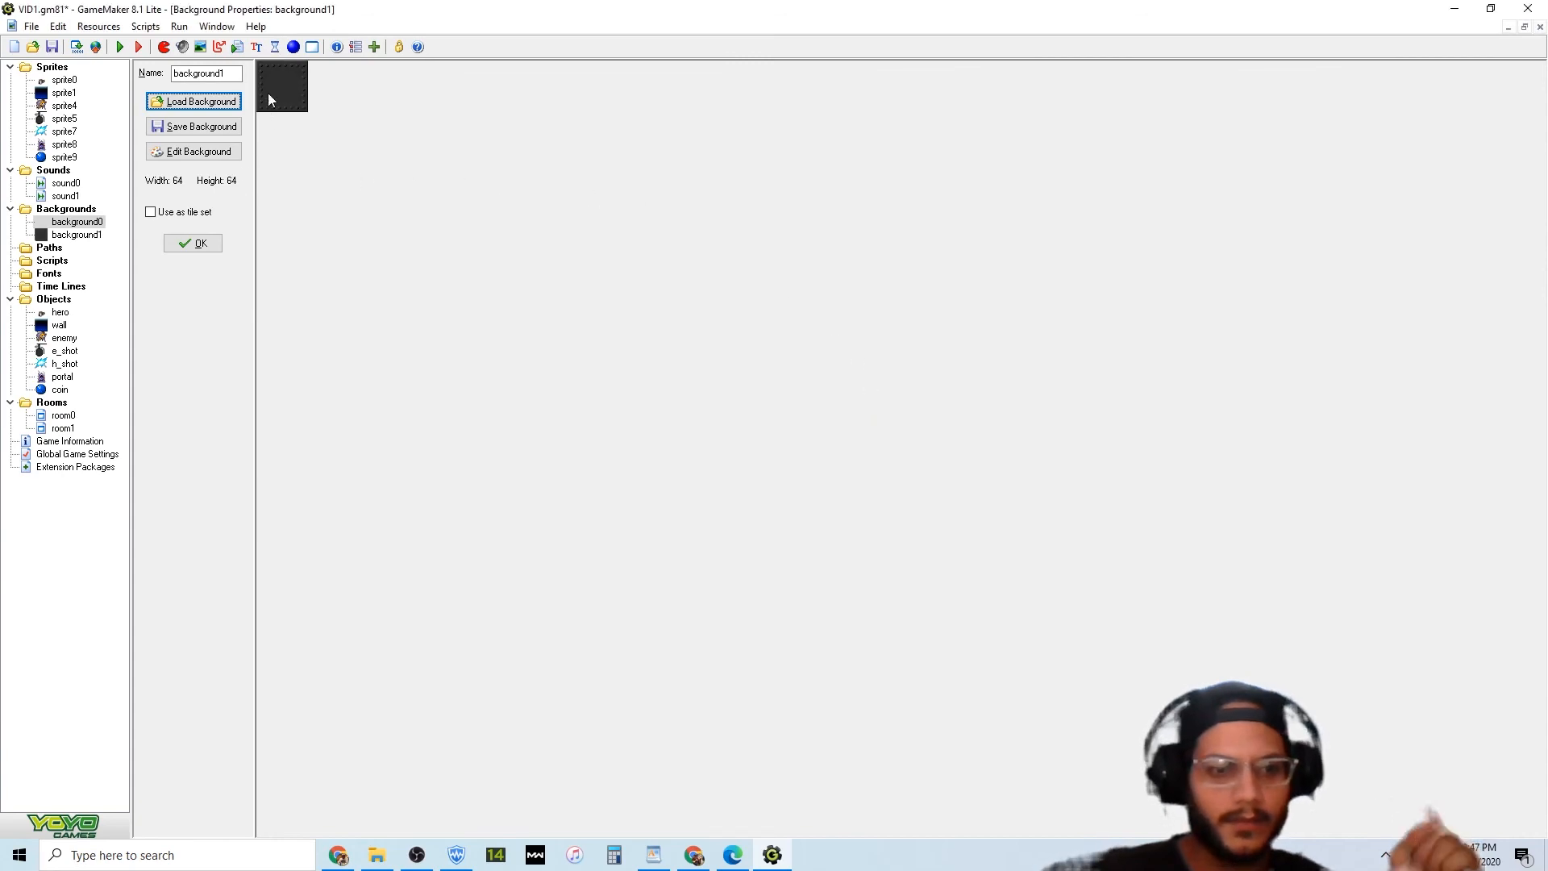
Open room0 and assign background1 as its Background 0 image.
double_click(74, 416)
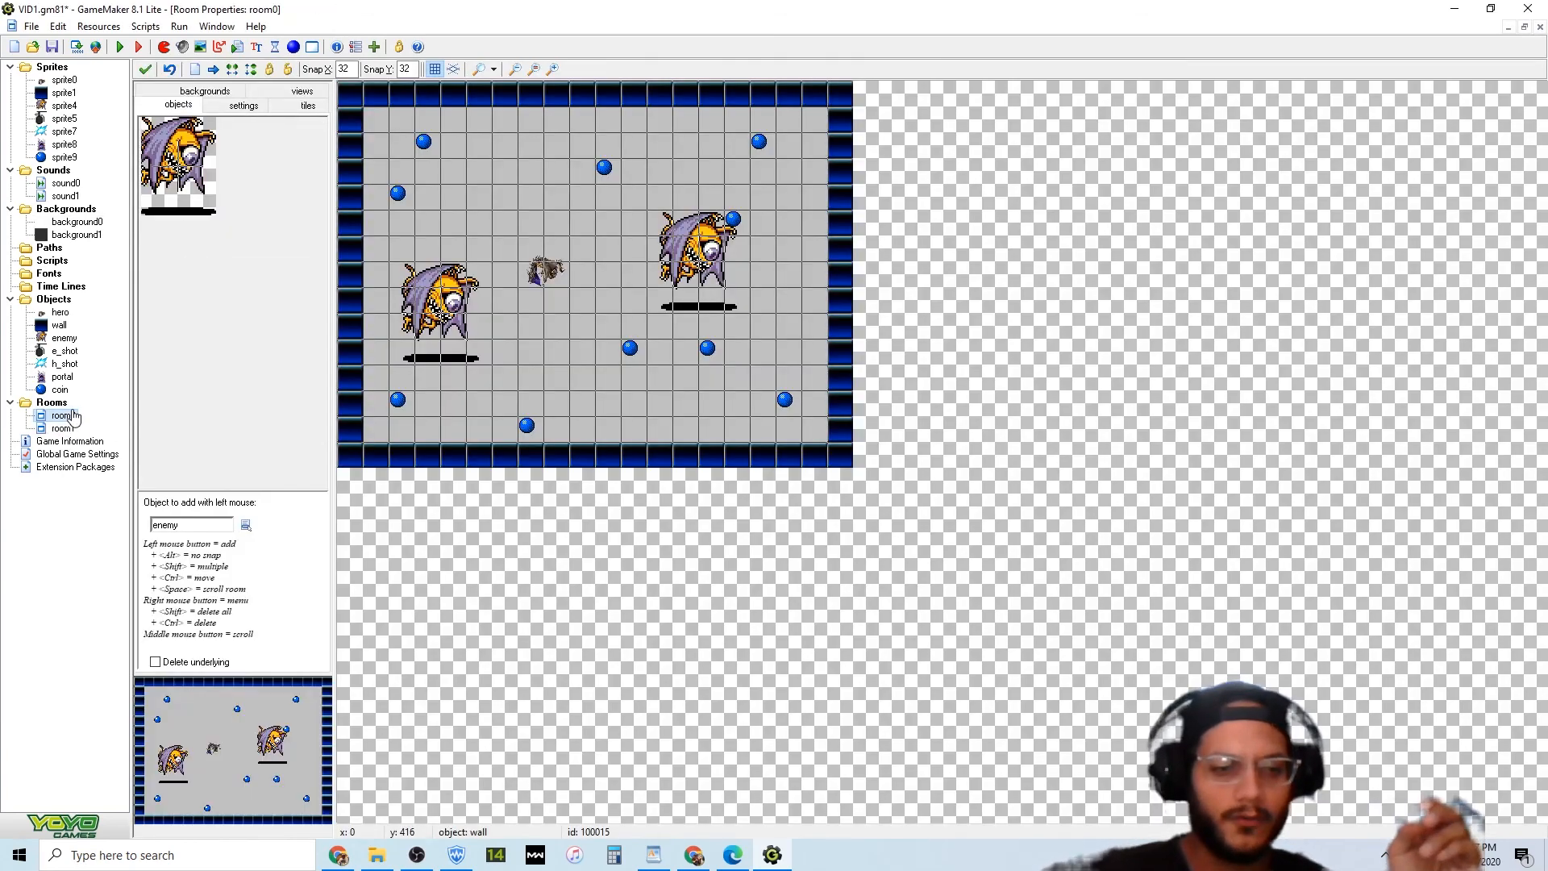
left_click(203, 92)
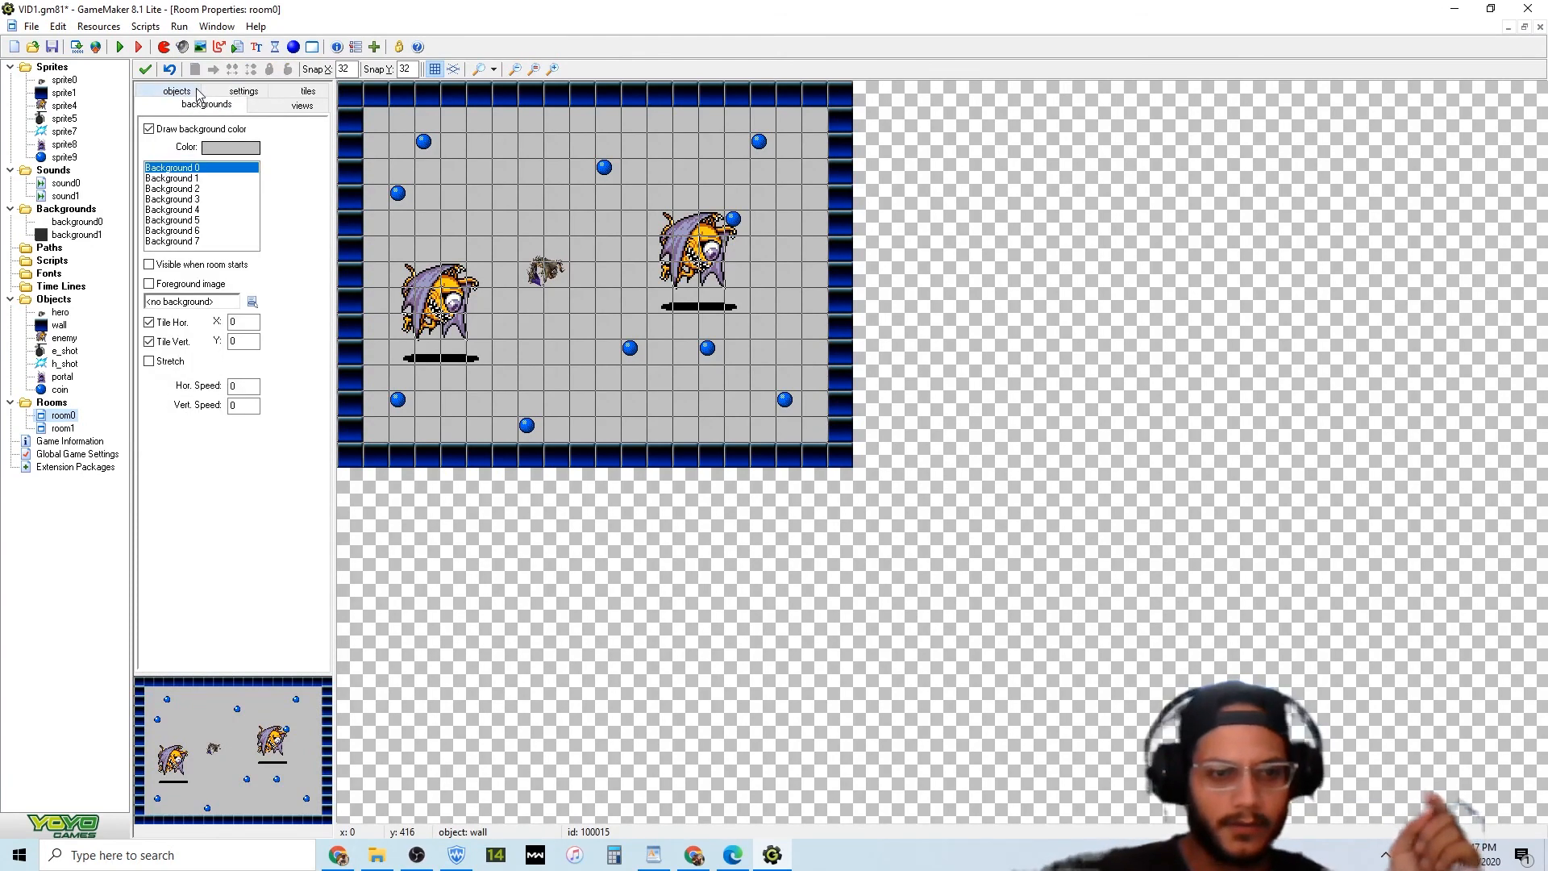
left_click(253, 302)
left_click(299, 345)
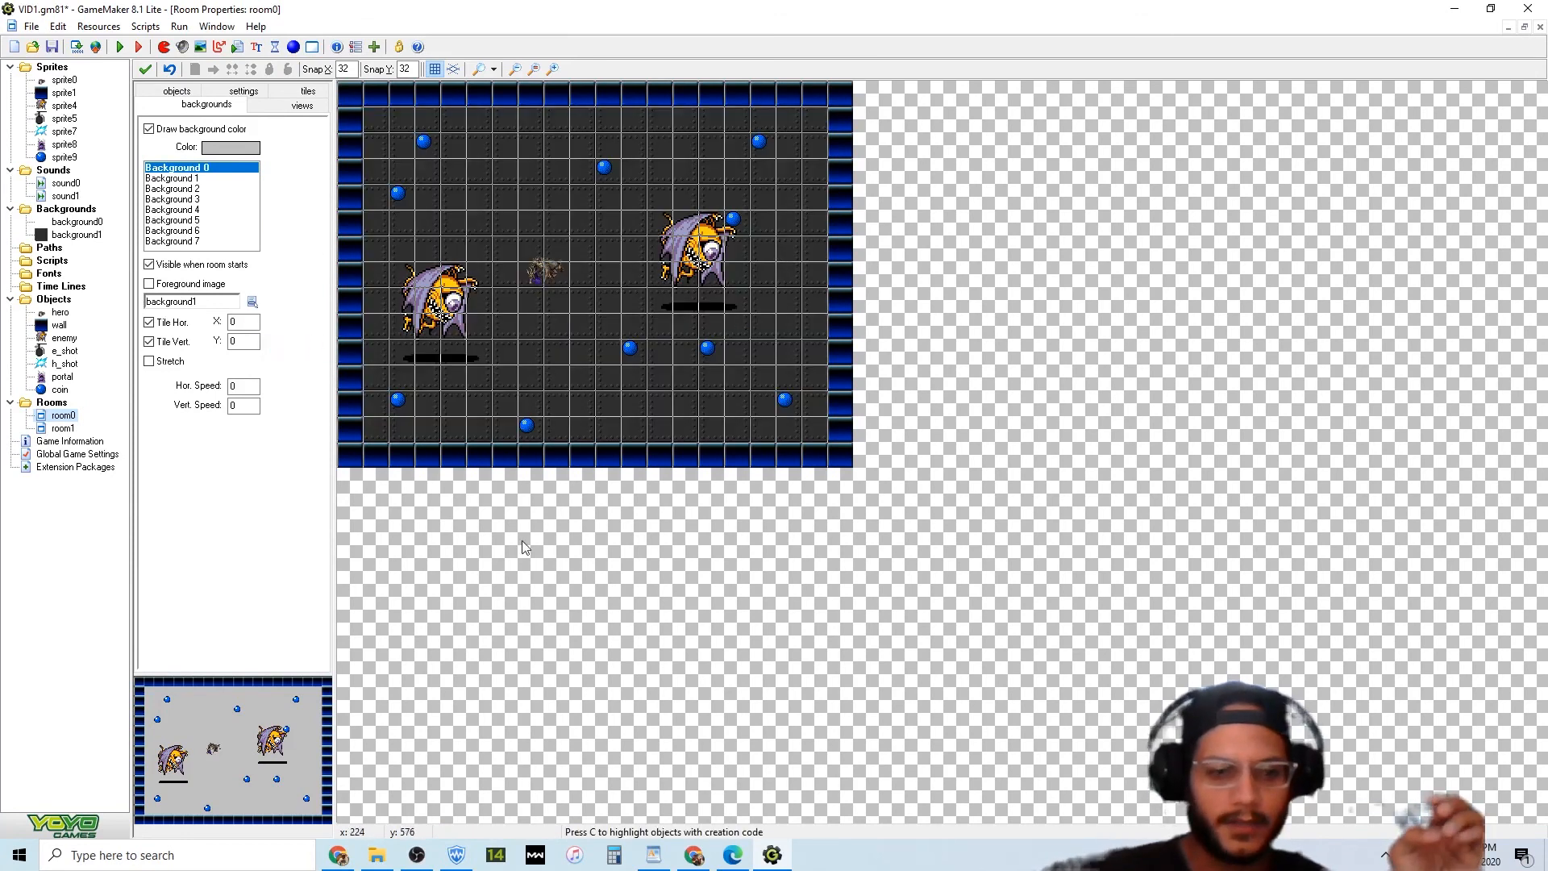
Open room1, and load metal_blue.png from the Backgrounds folder into the empty background0 resource.
double_click(64, 429)
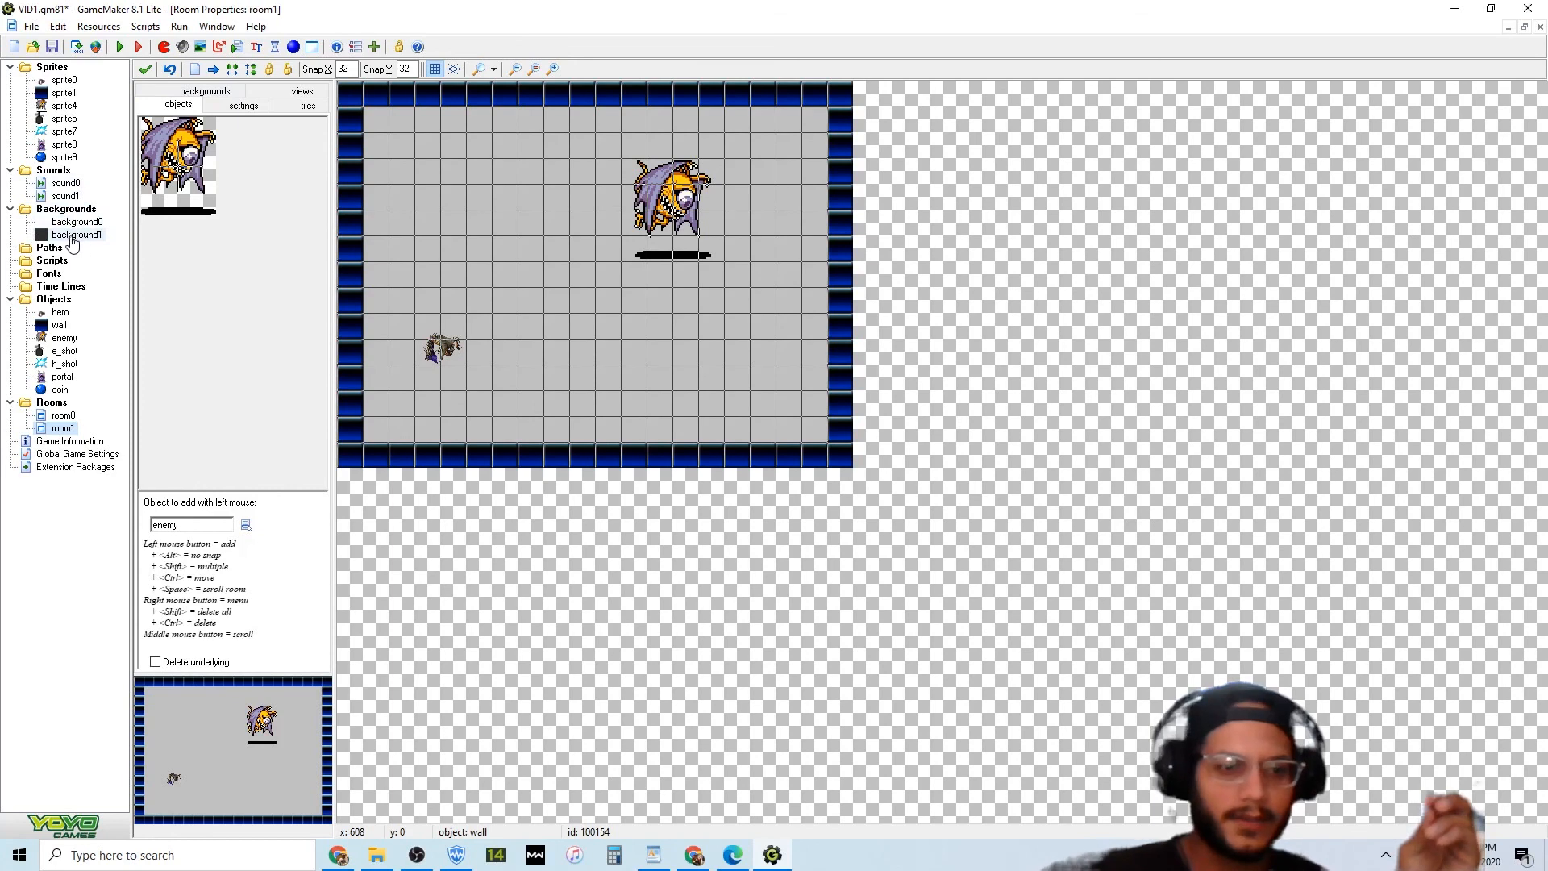
double_click(77, 221)
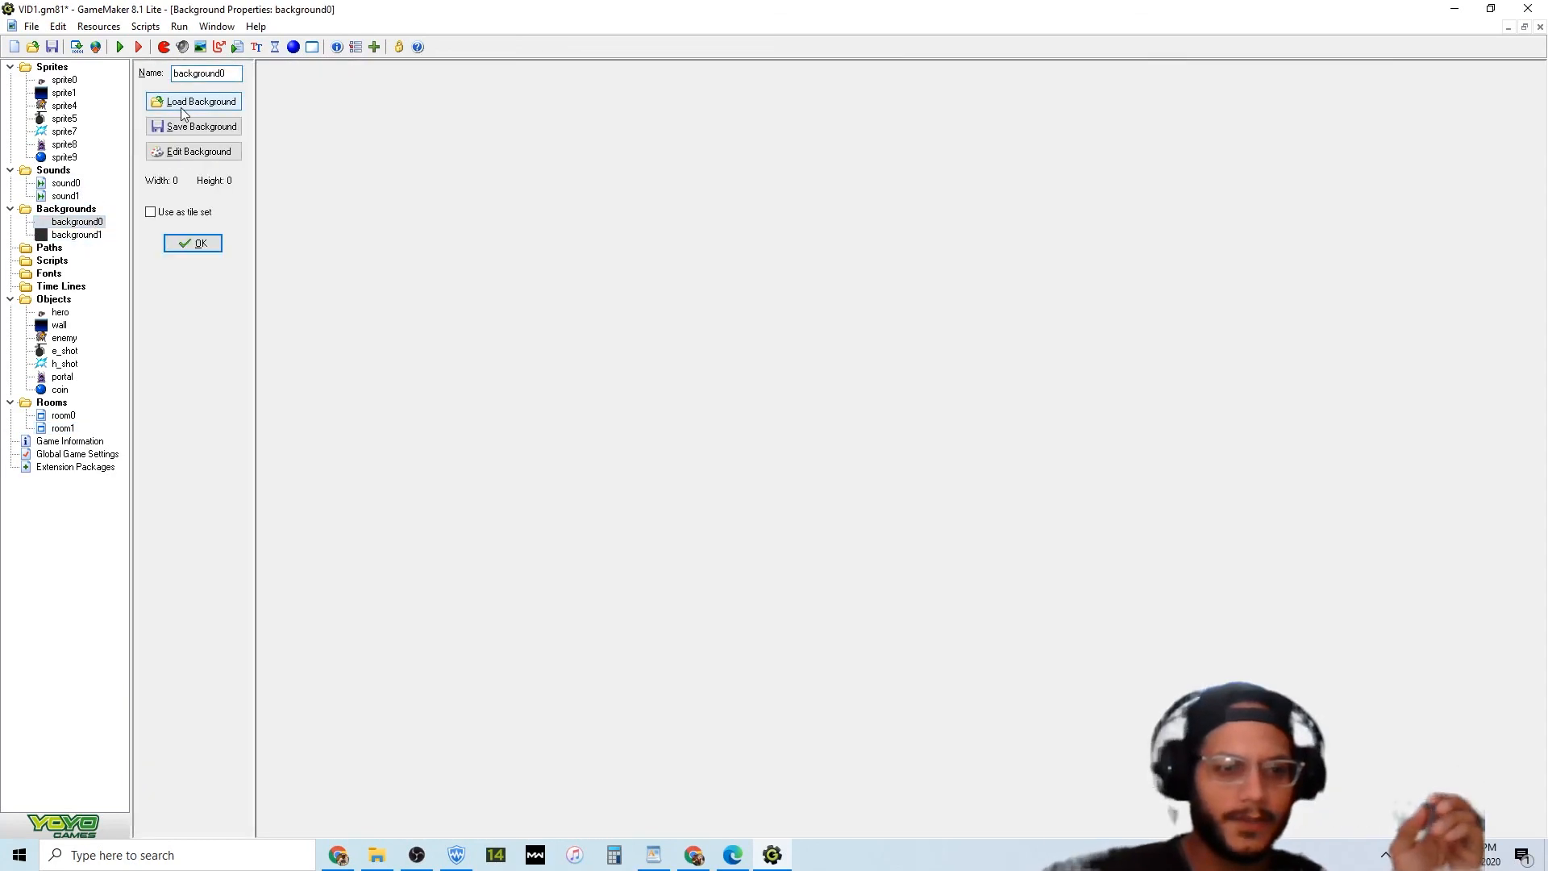
left_click(181, 103)
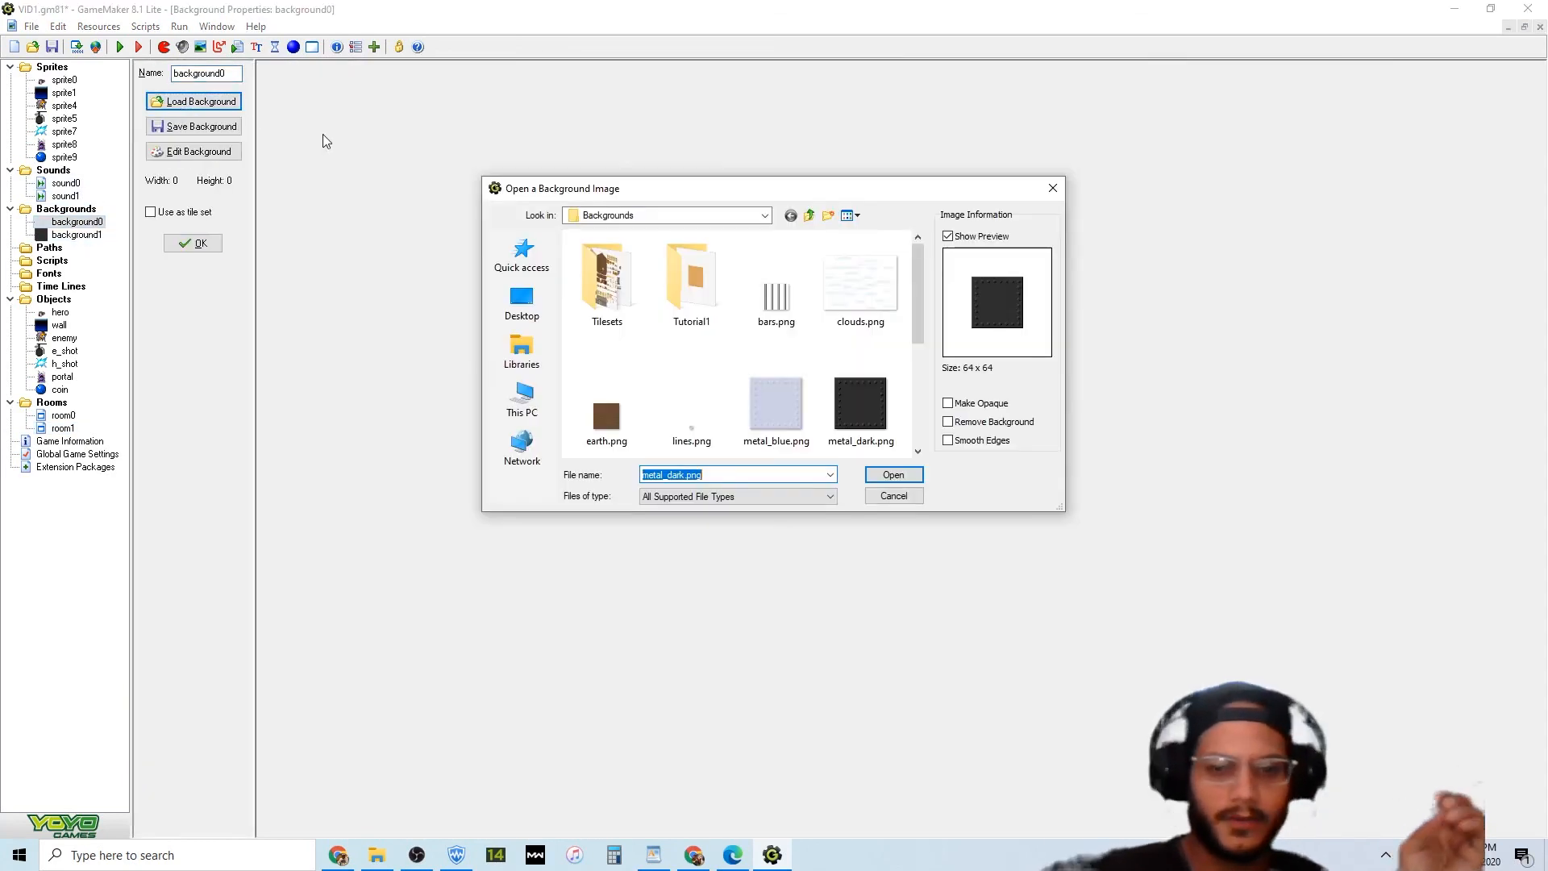
double_click(784, 379)
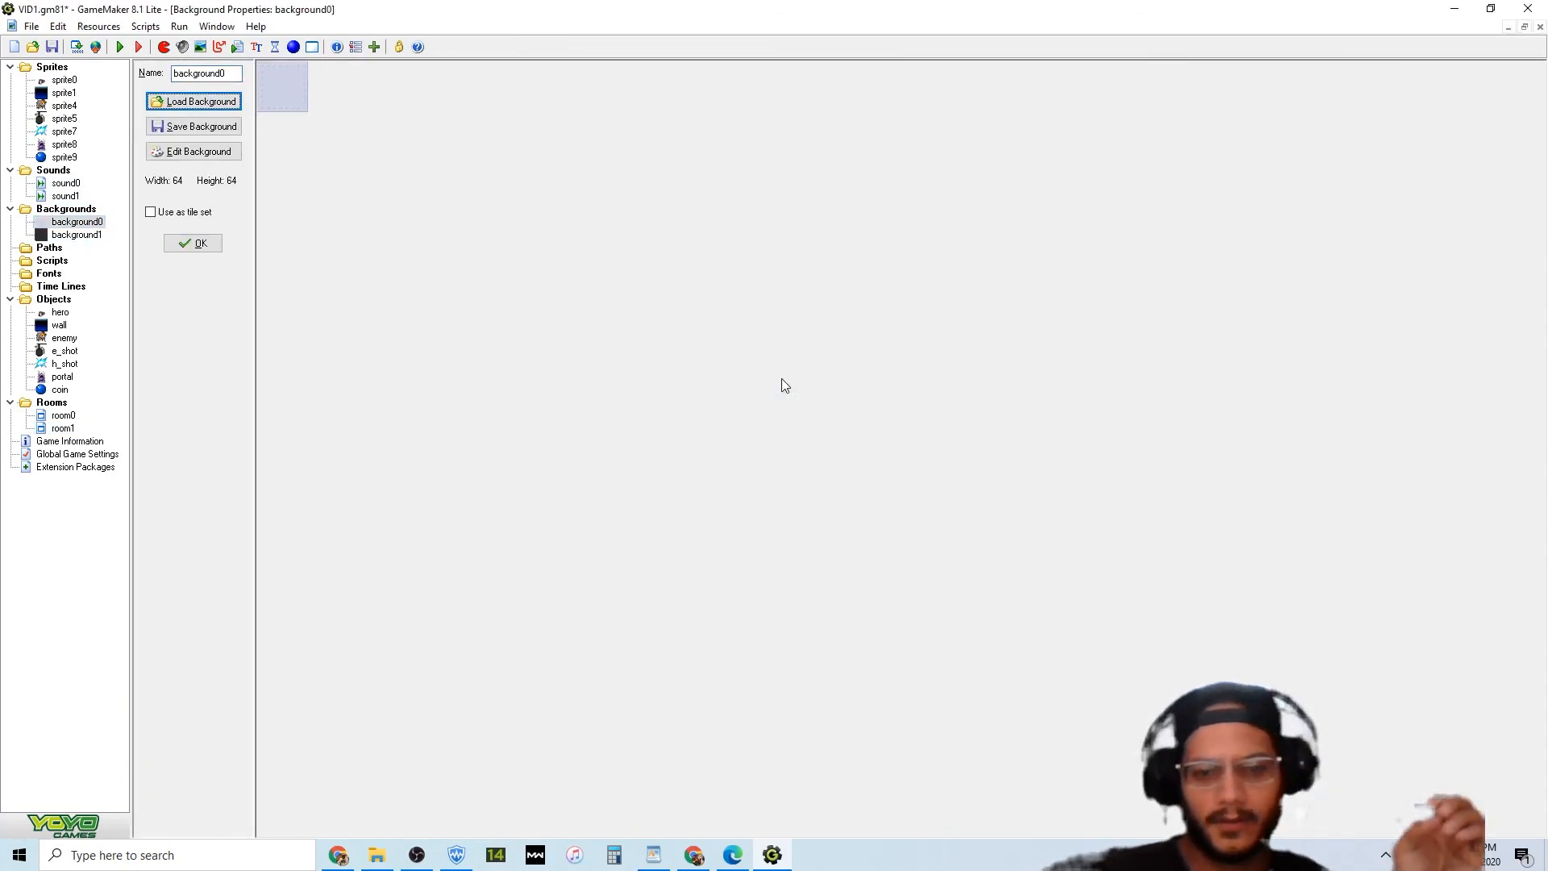
left_click(200, 243)
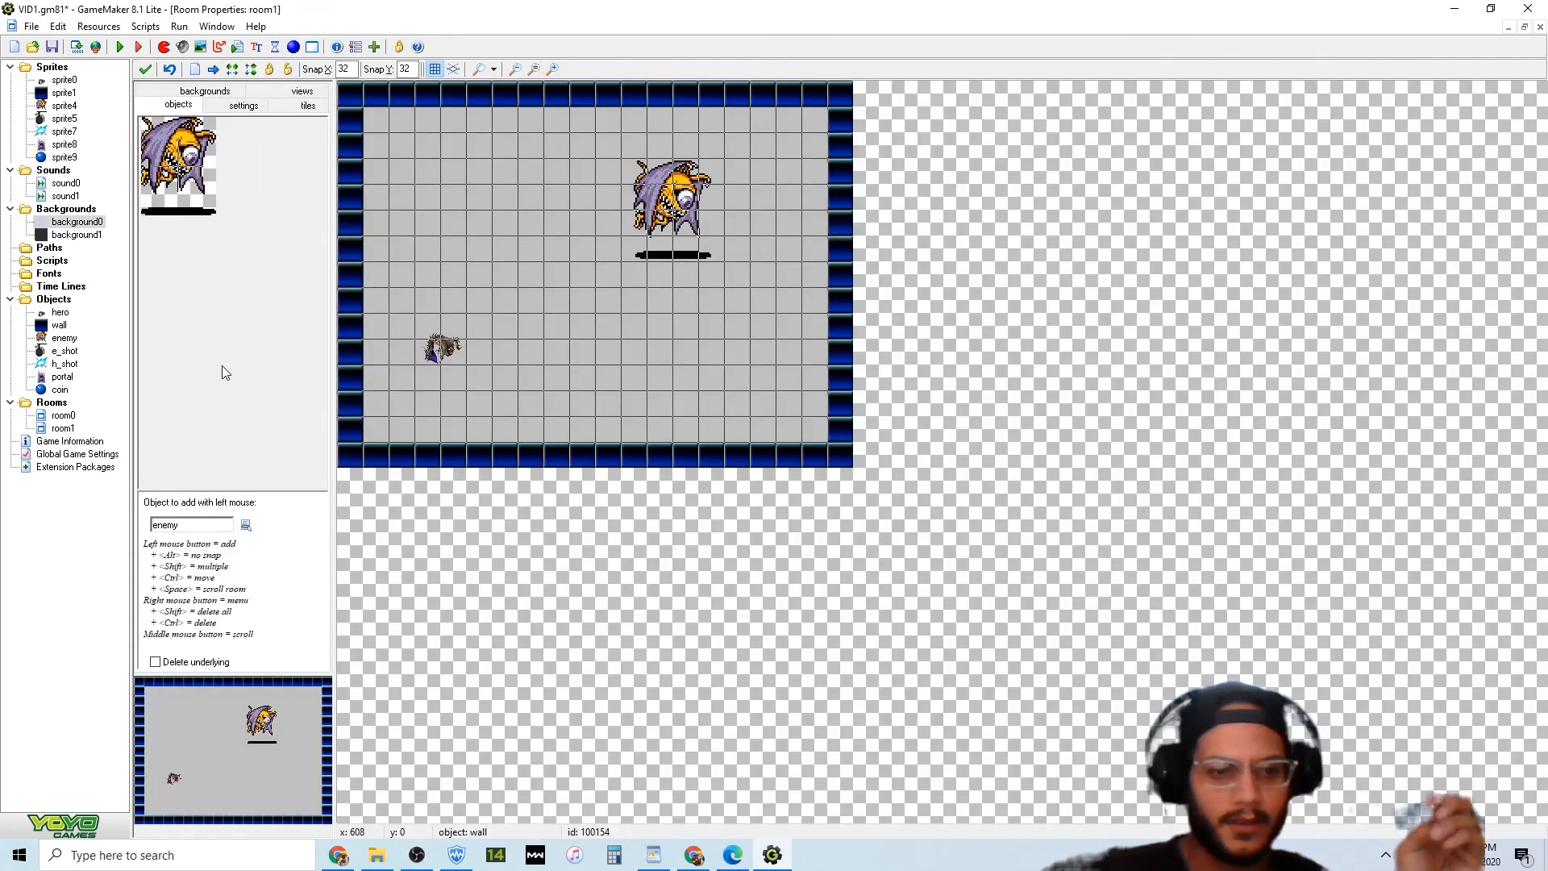
Assign background0 as the Background 0 image of room1.
left_click(192, 92)
left_click(252, 301)
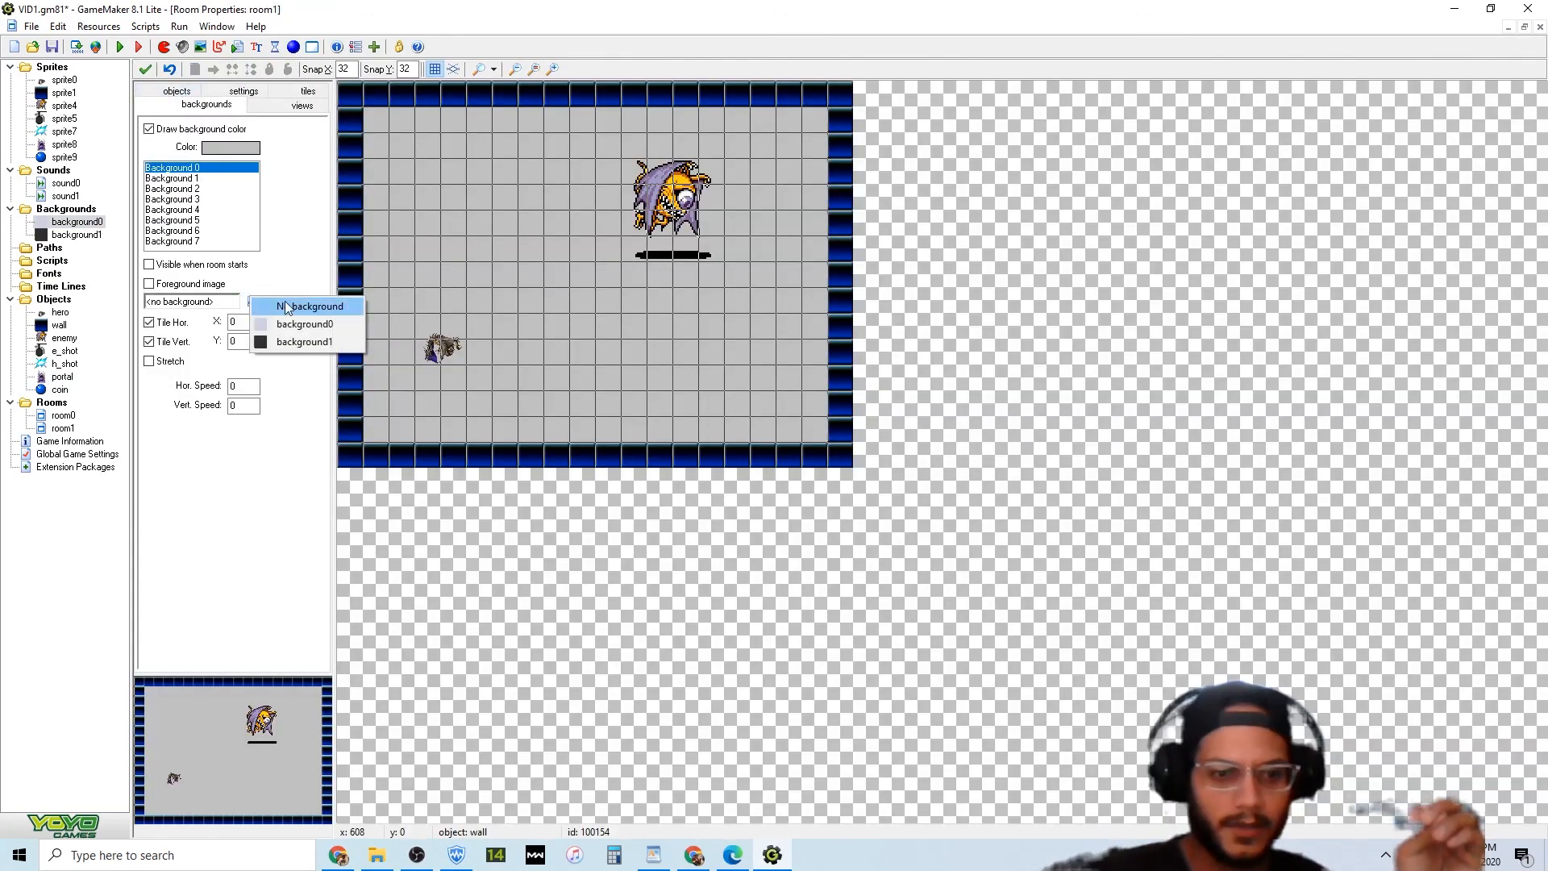
left_click(311, 318)
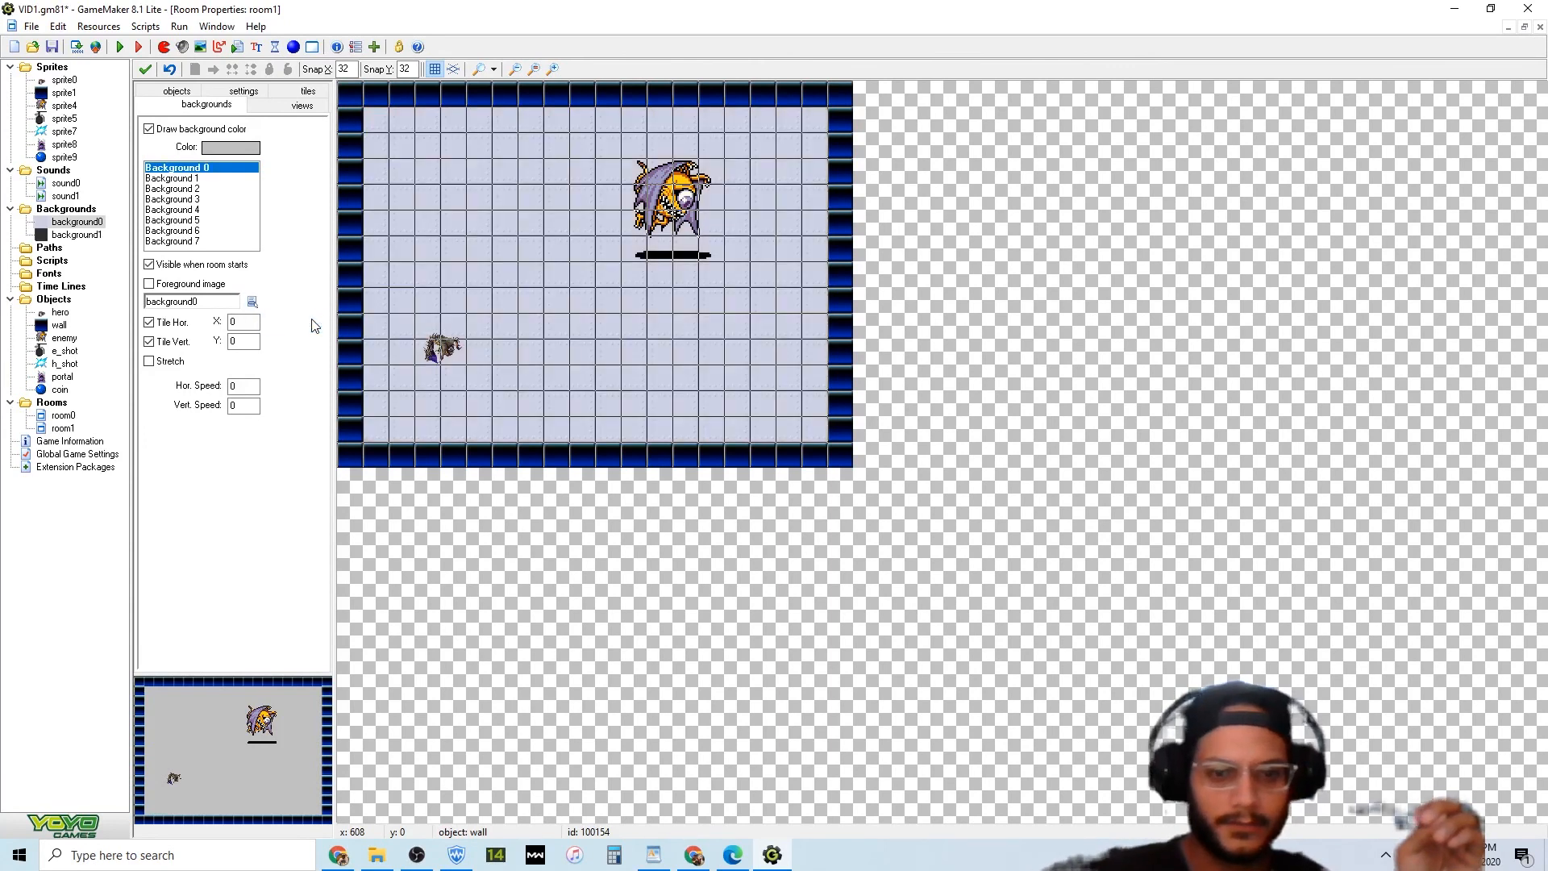
Set room1's width to 800 and its height to 800.
left_click(244, 92)
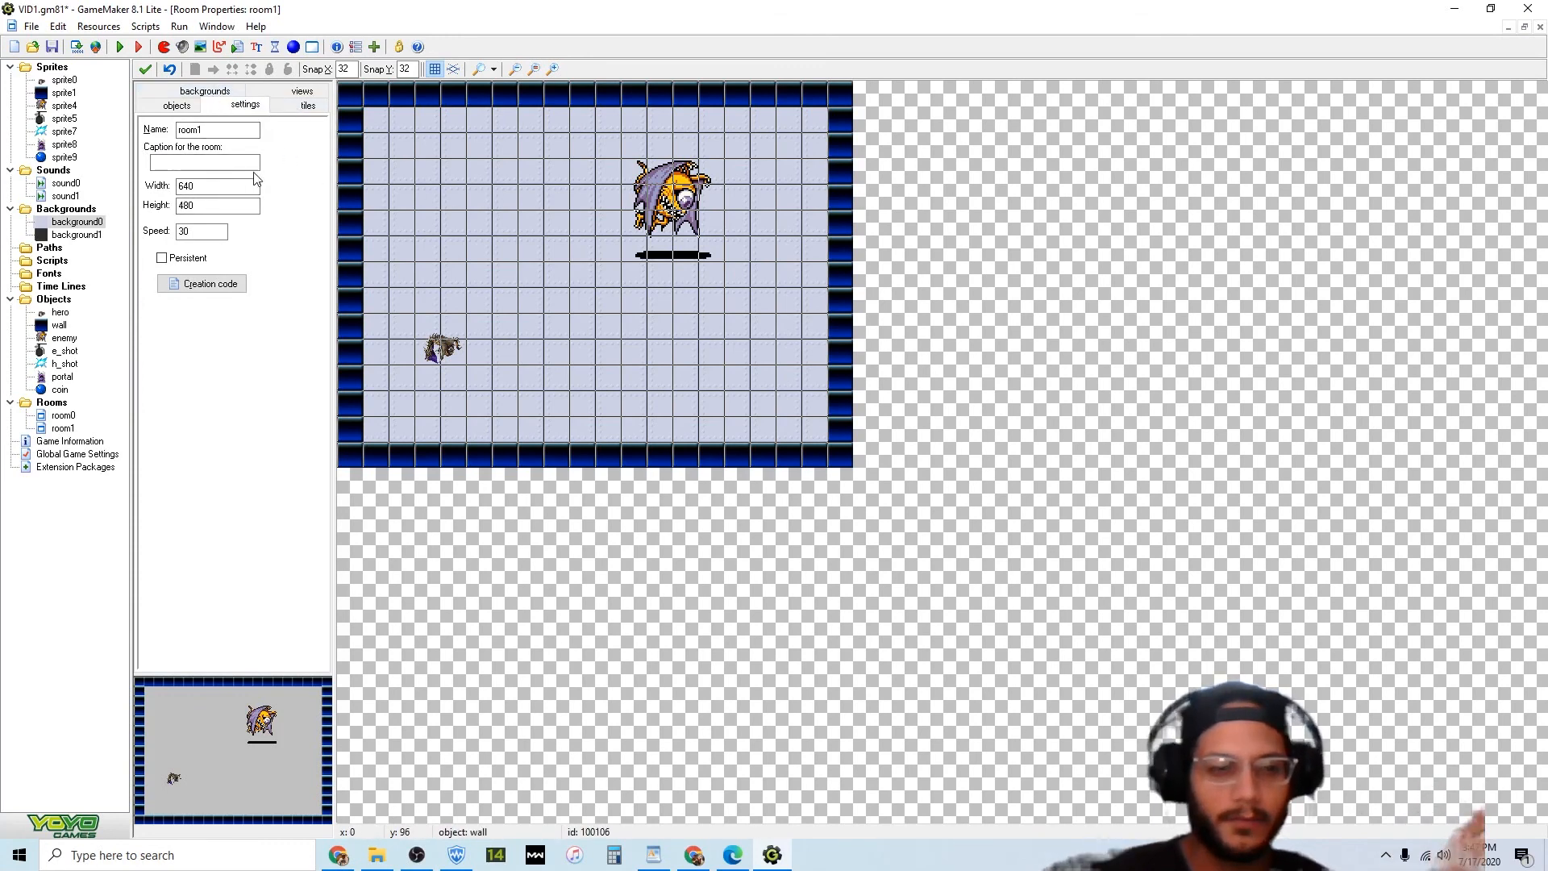
left_click(231, 183)
left_click_drag(231, 183, 132, 176)
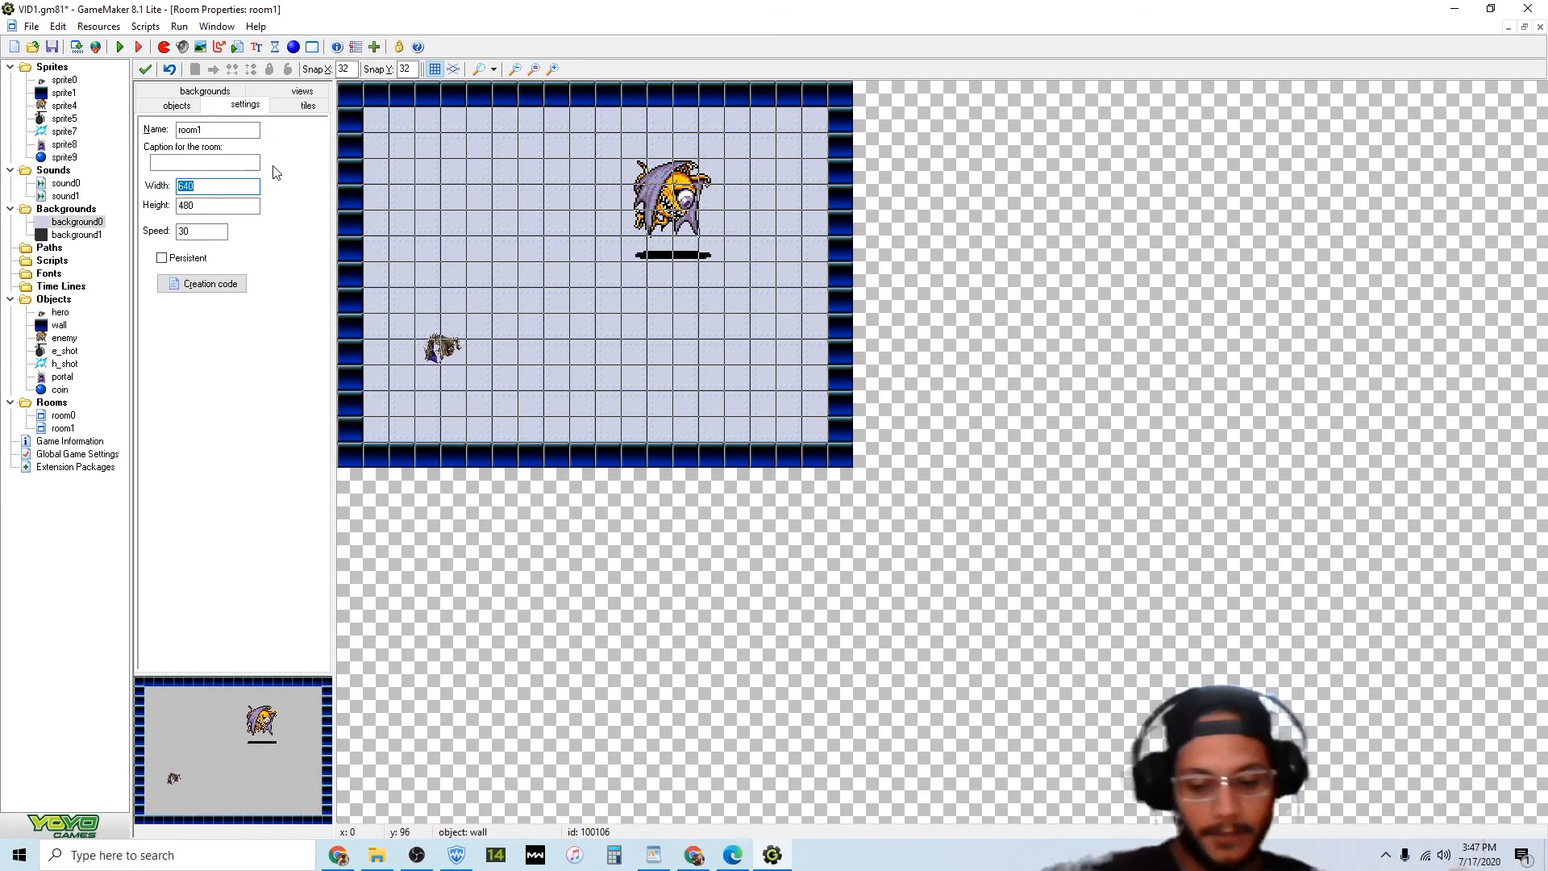
type("800")
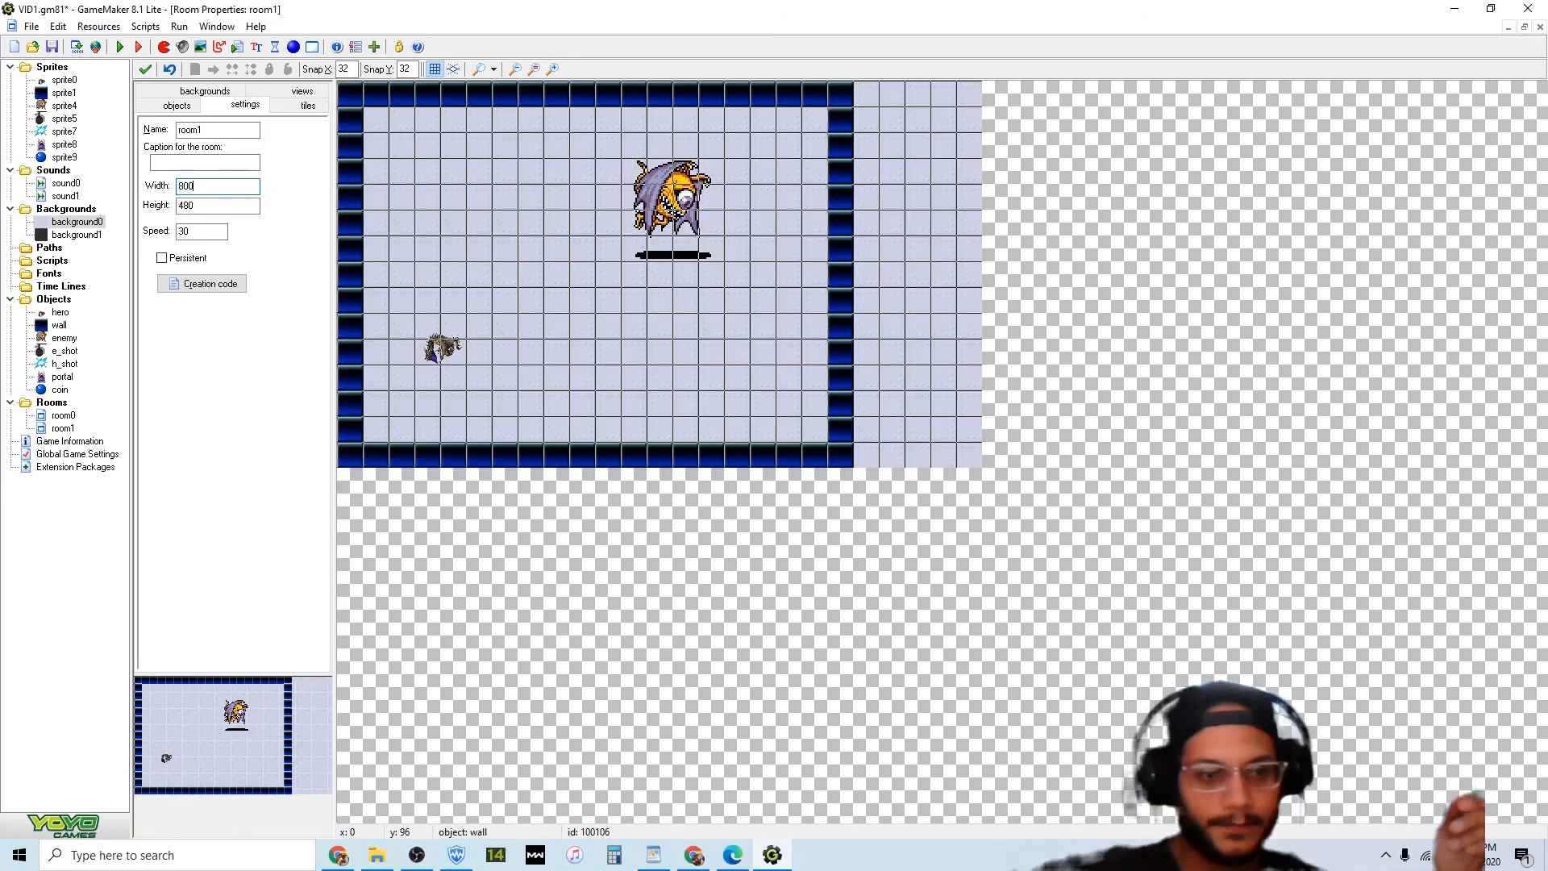
left_click_drag(229, 206, 165, 208)
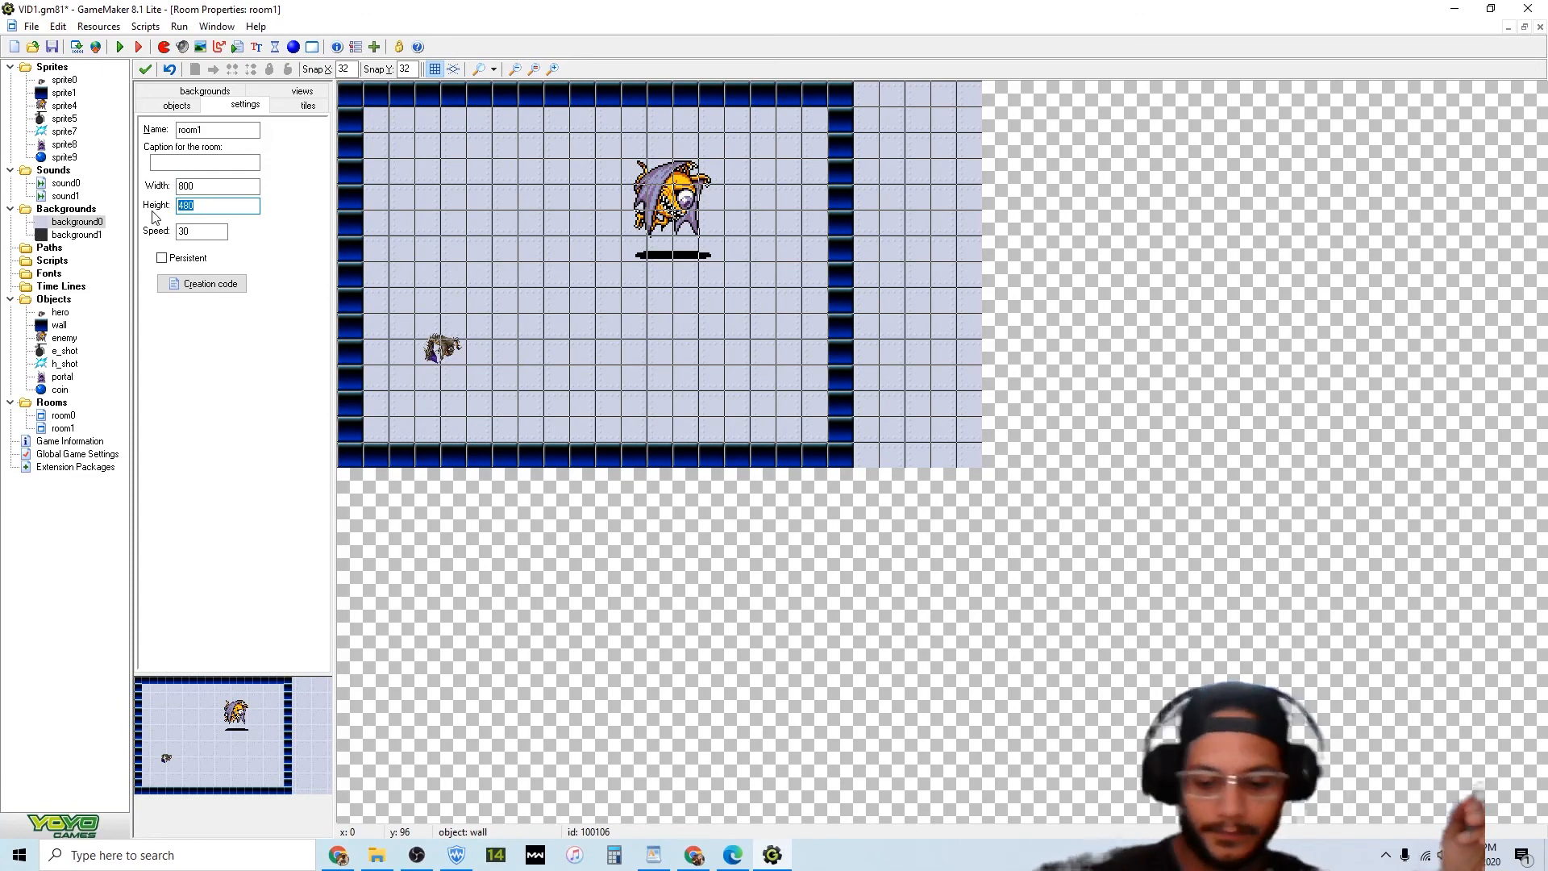
type("800")
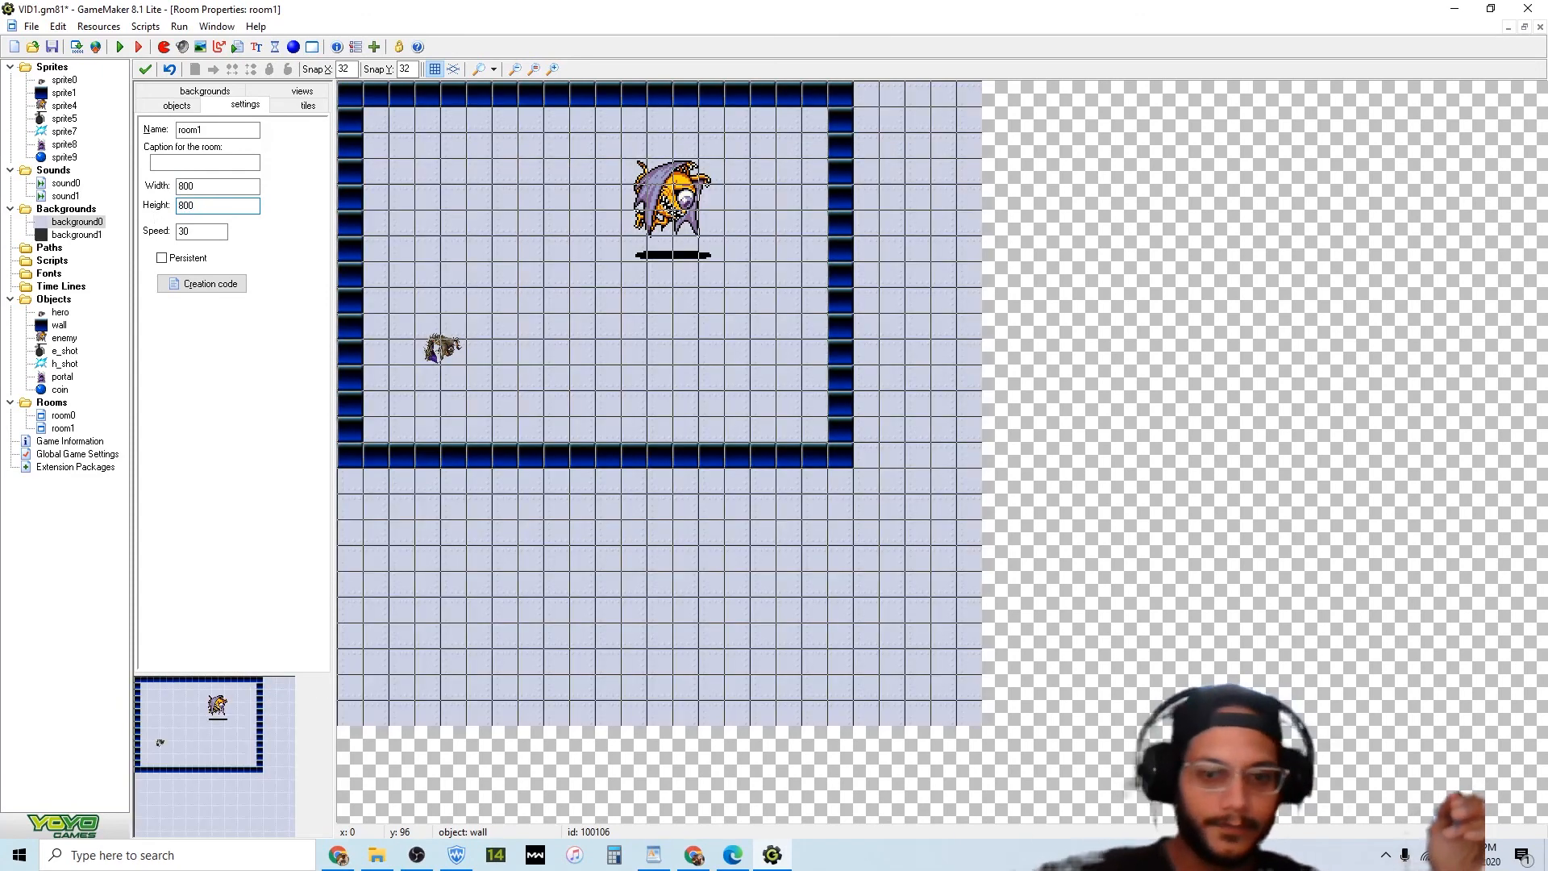
left_click_drag(242, 187, 162, 185)
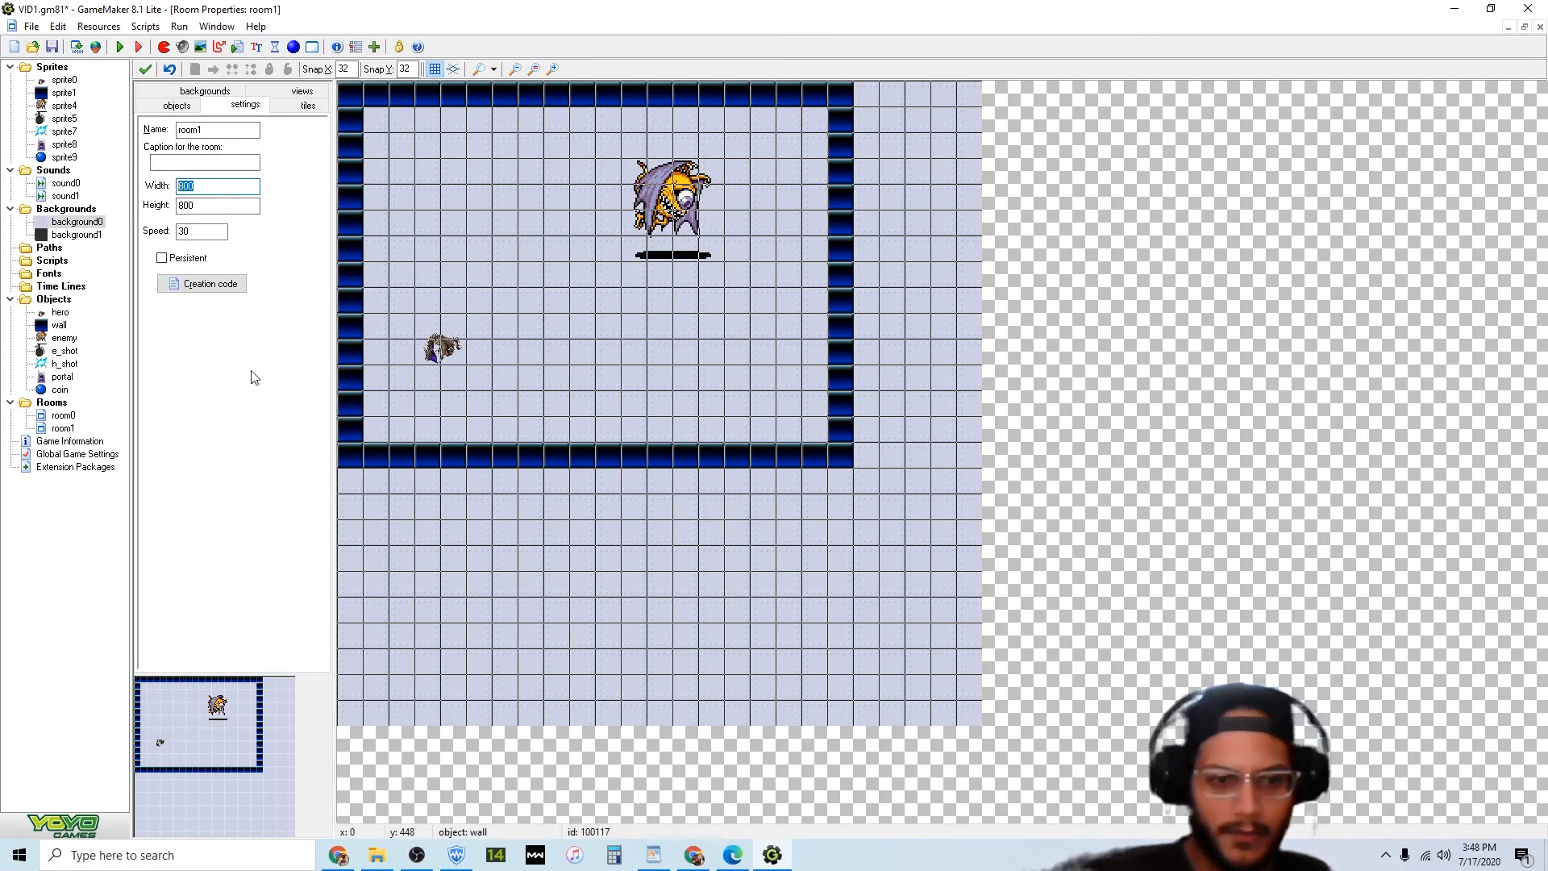
Delete room1's old right and bottom walls and place wall blocks along the enlarged room's top, right and bottom edges.
left_click(182, 105)
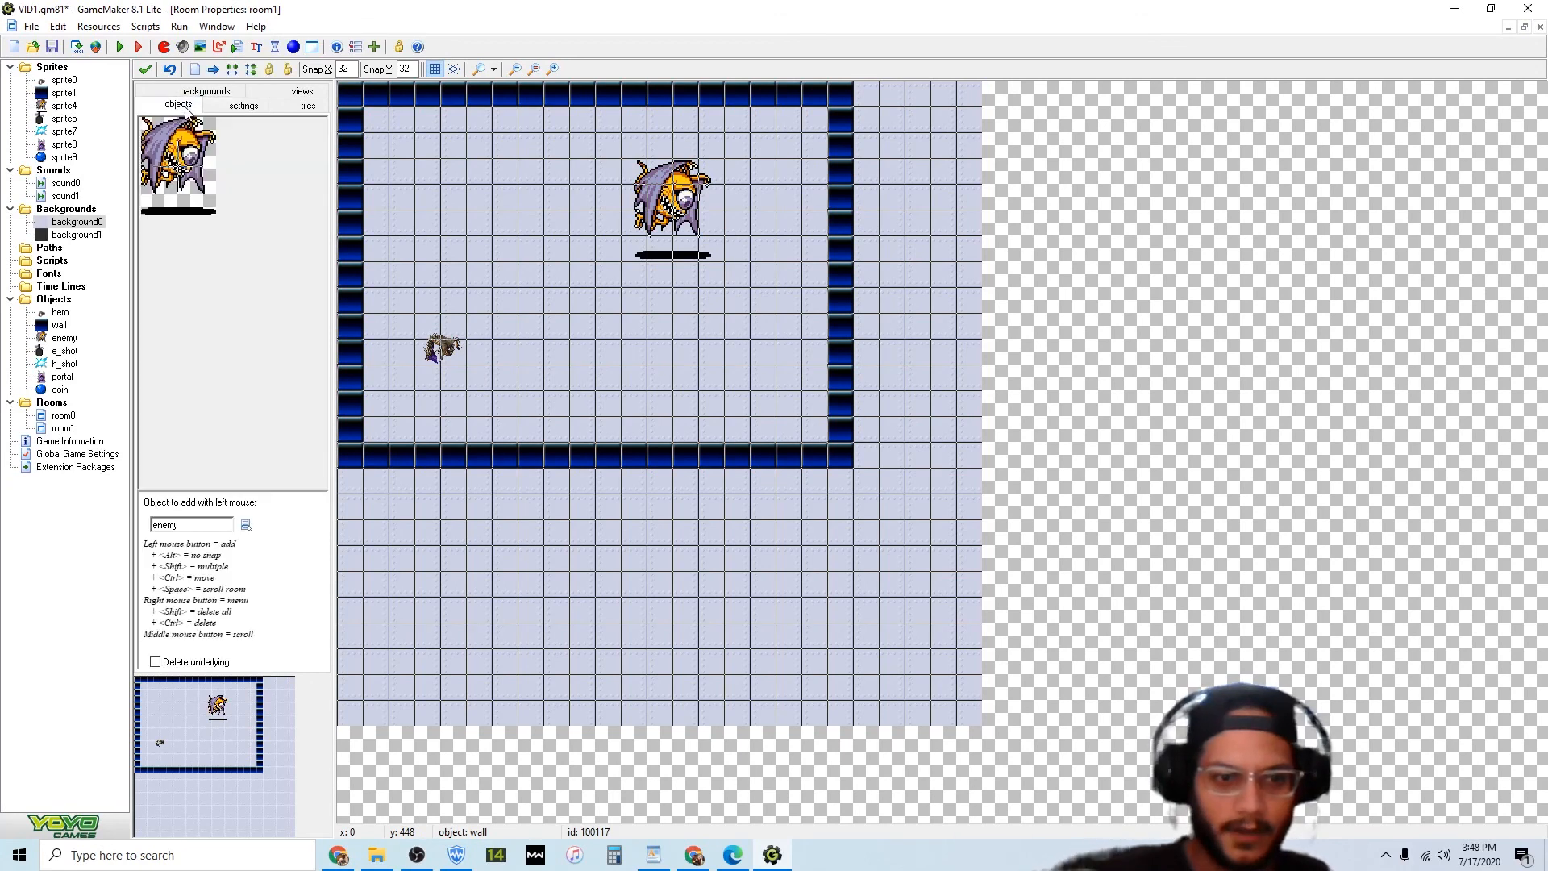
right_click_drag(350, 451, 779, 460, "shift")
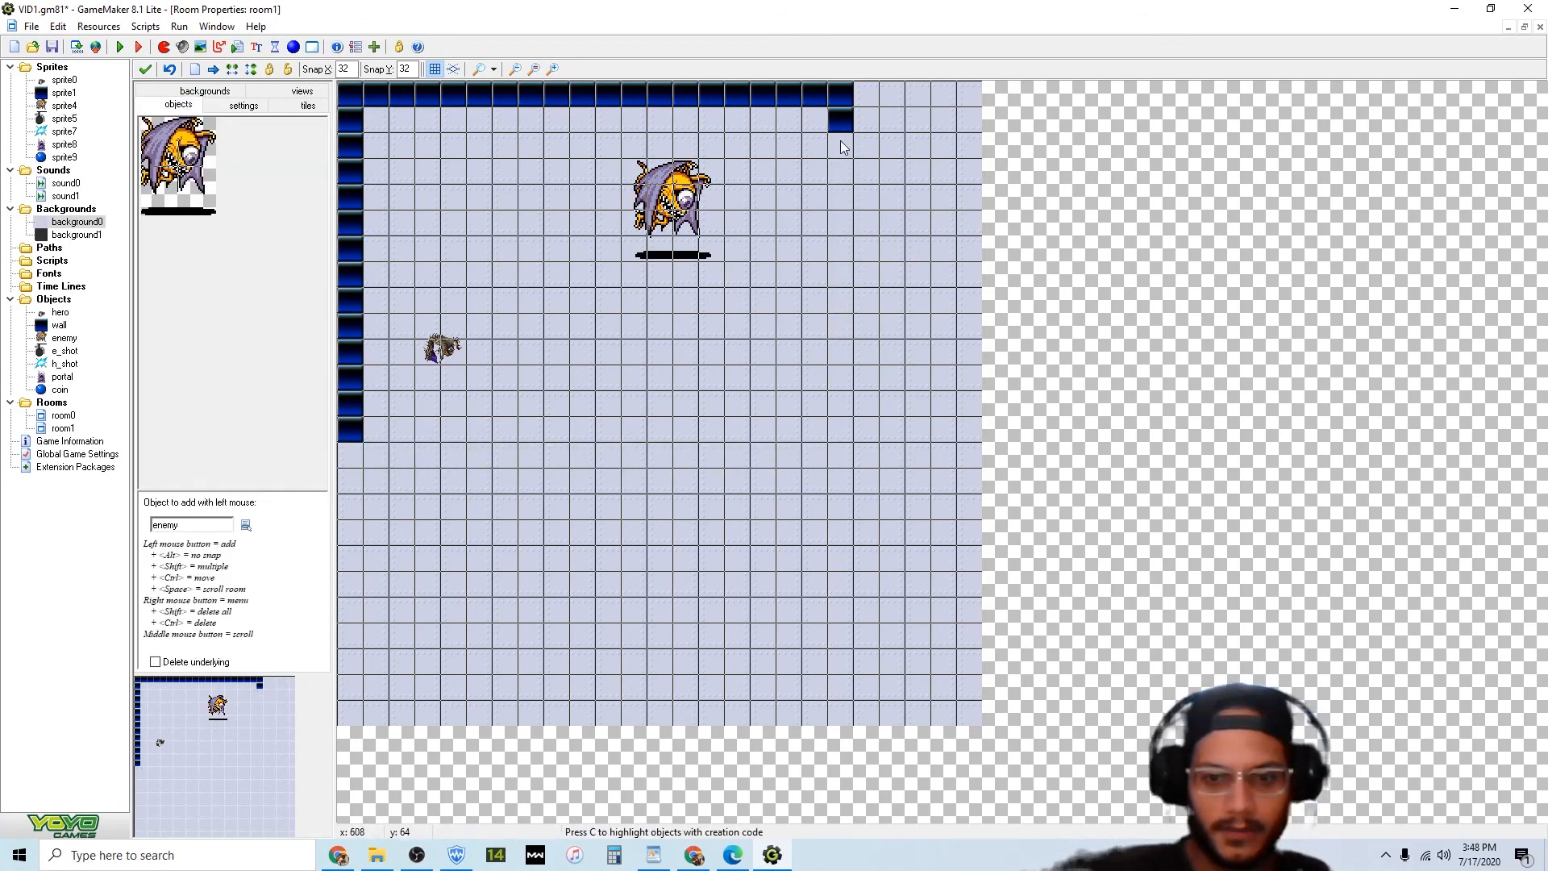
left_click(247, 525)
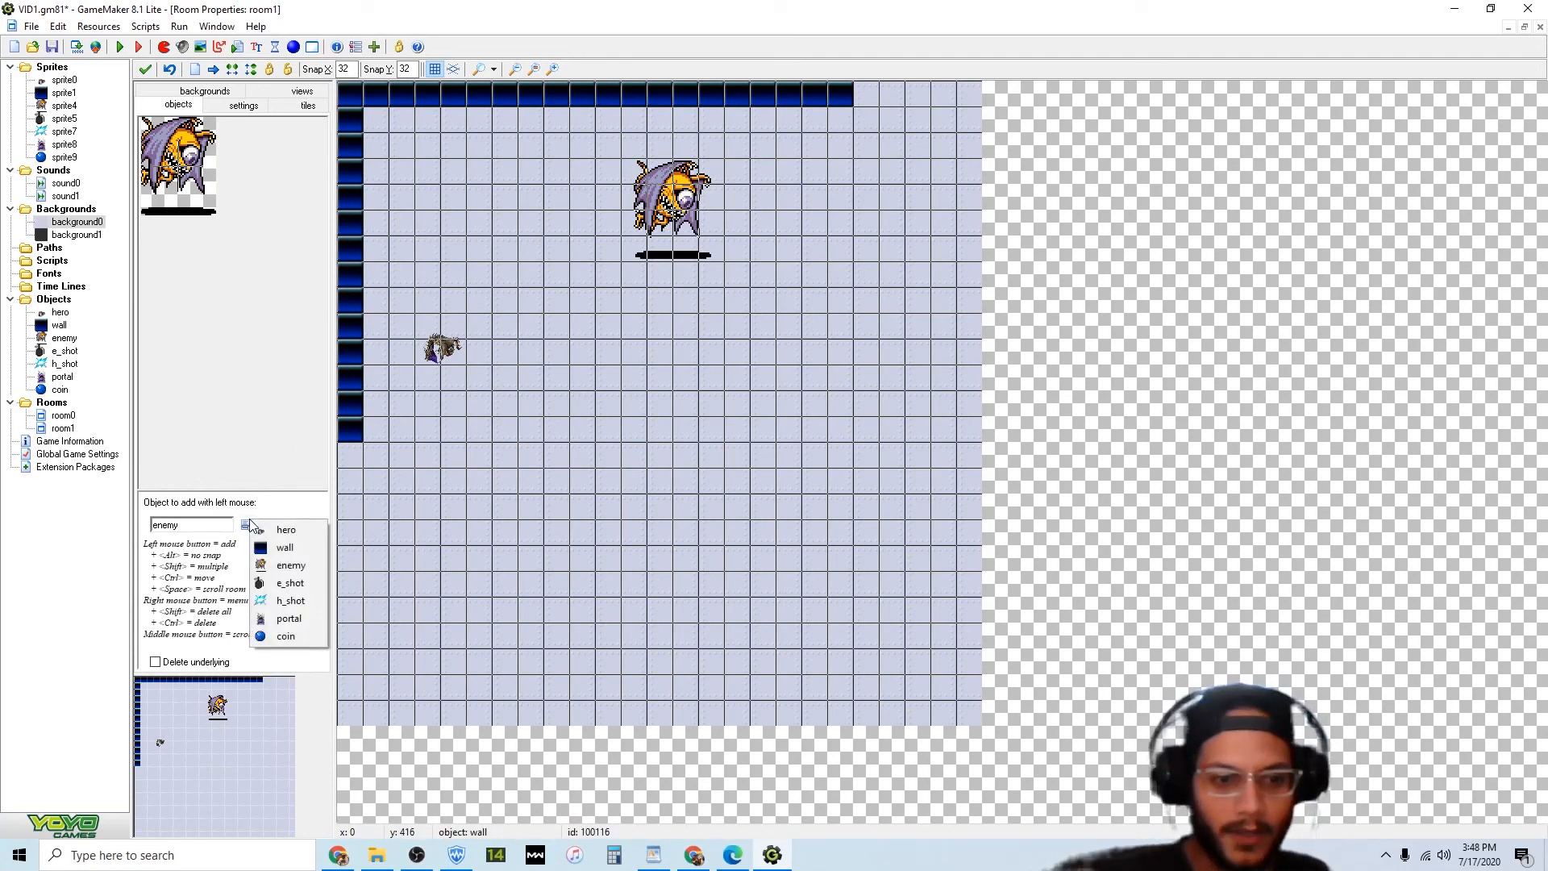
left_click(303, 548)
mouse_move(862, 93)
left_mouse_down("shift")
mouse_move(928, 93)
mouse_move(968, 157)
mouse_move(976, 306)
left_mouse_up("shift")
mouse_move(972, 237)
left_mouse_down("shift")
mouse_move(954, 571)
mouse_move(968, 551)
left_mouse_up("shift")
right_click_drag(958, 510, 944, 565, "shift")
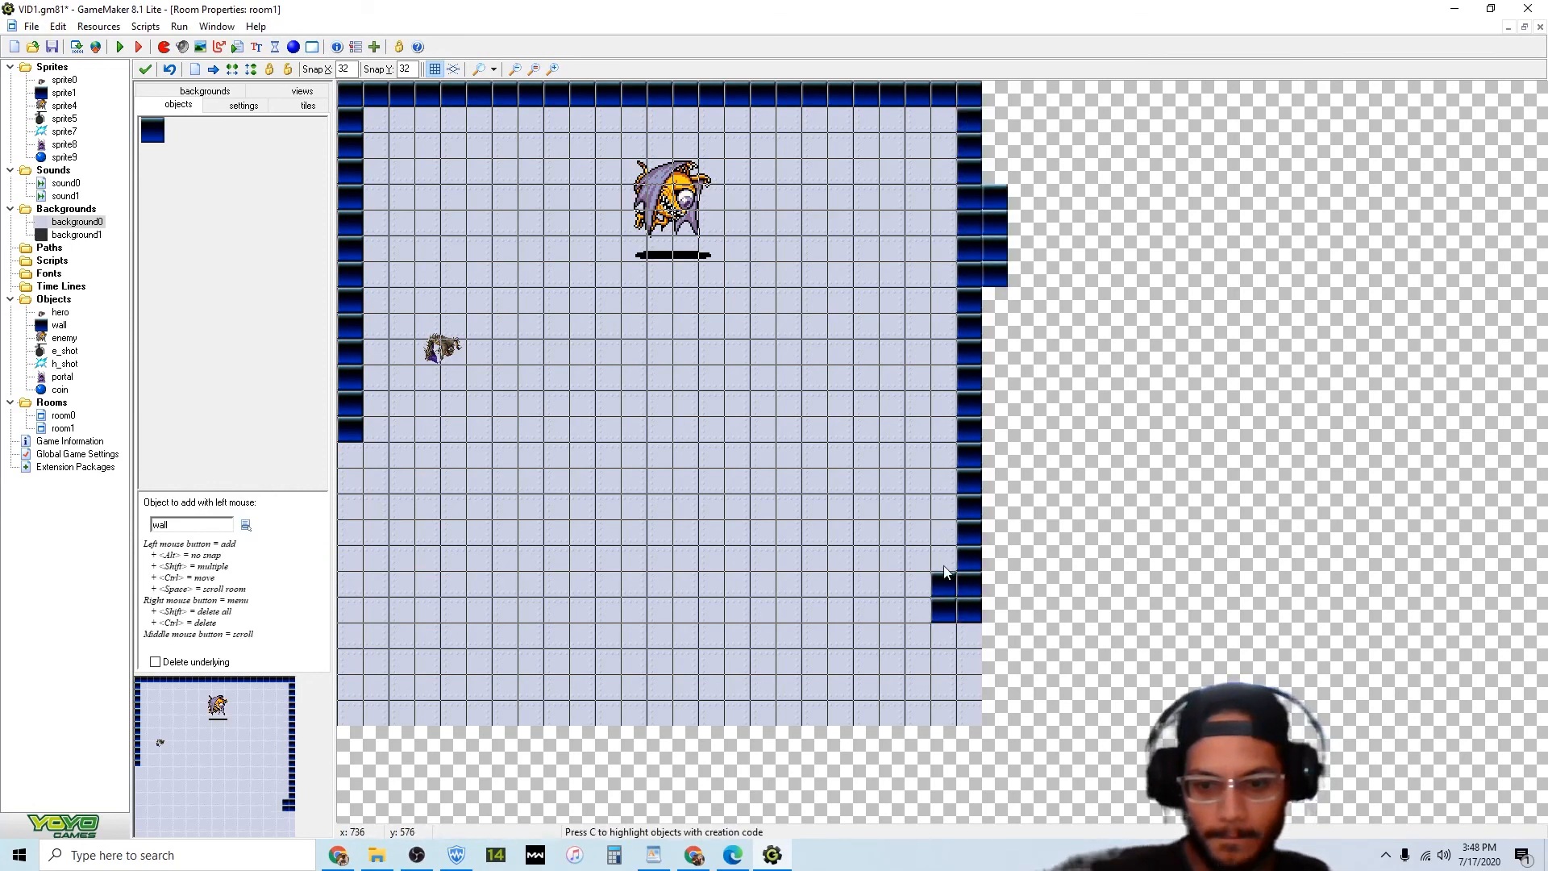
right_click_drag(996, 277, 994, 226, "shift")
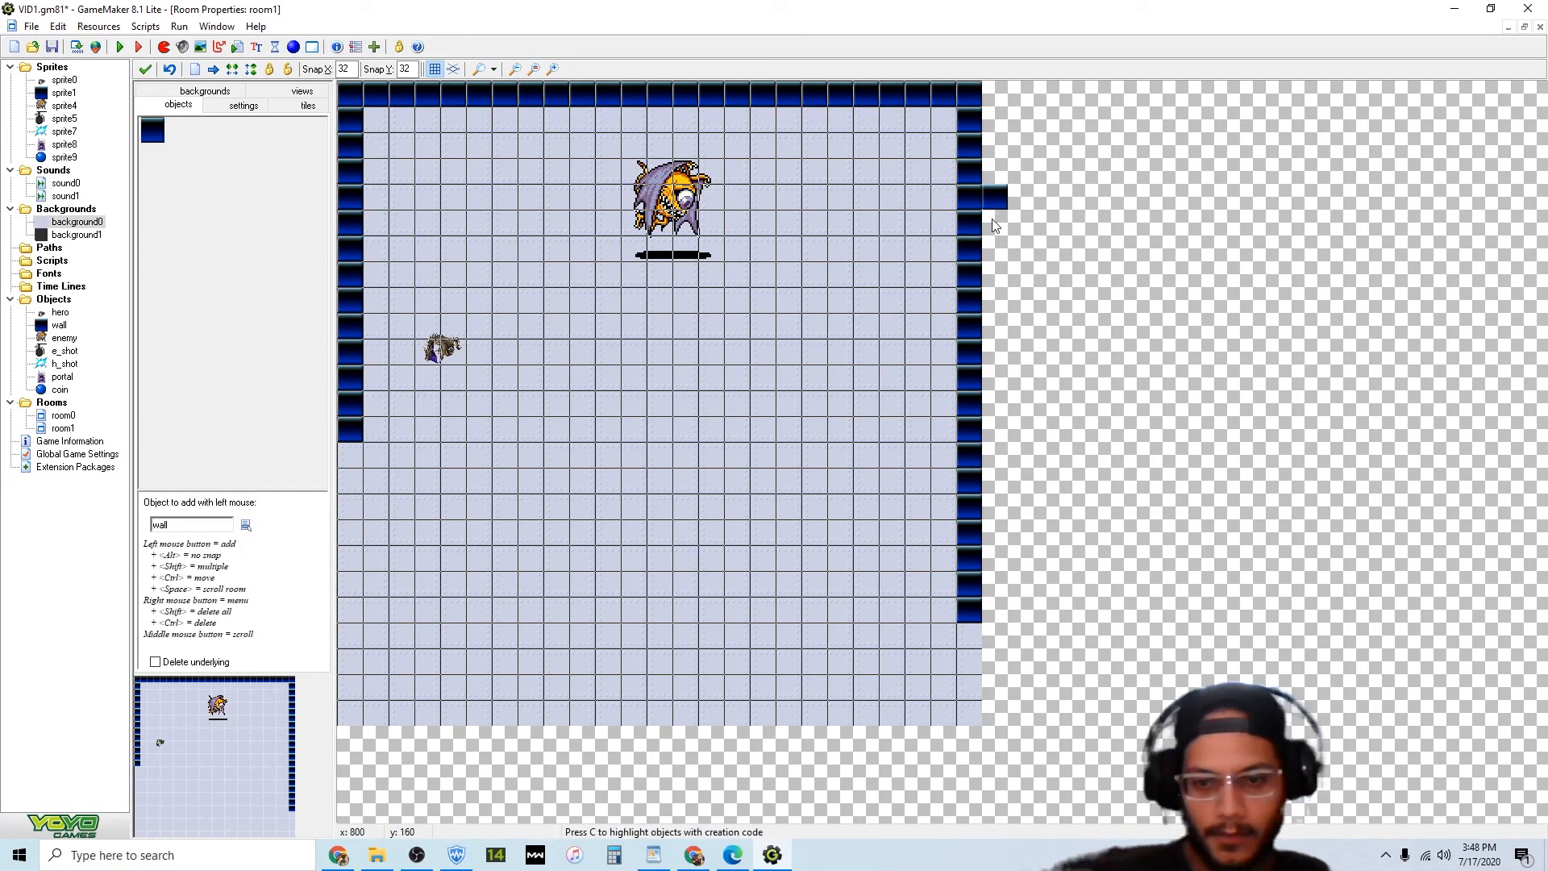
mouse_move(969, 635)
left_mouse_down("shift")
mouse_move(969, 661)
mouse_move(879, 713)
mouse_move(740, 730)
left_mouse_up("shift")
left_click_drag(586, 721, 352, 716, "shift")
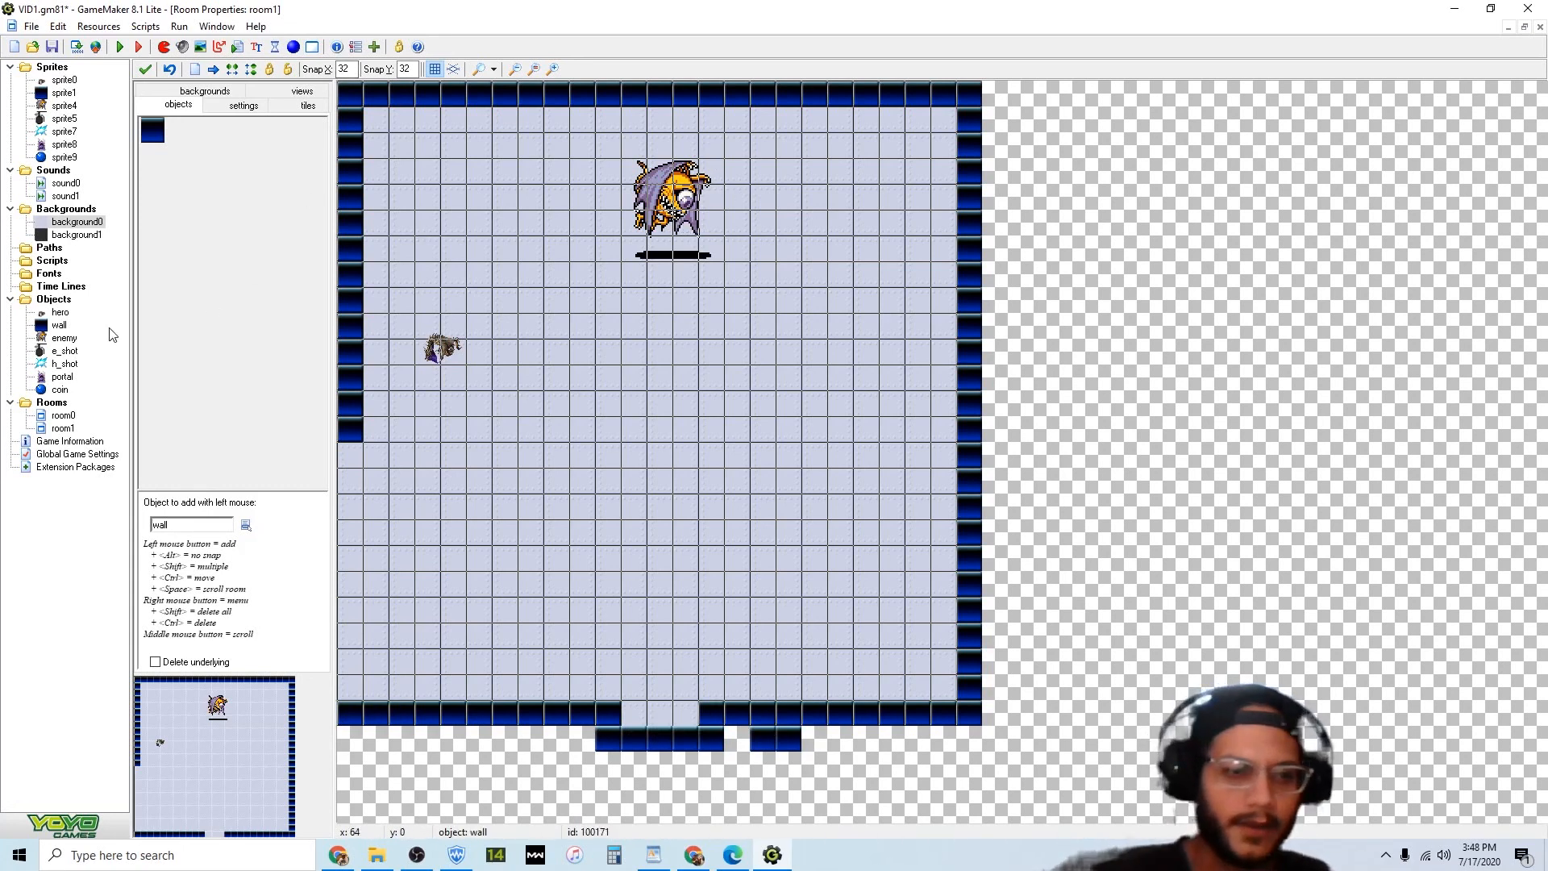
Open the enemy object and review the actions of its Create, Alarm 0, h_shot, coin and wall events.
left_click(262, 420)
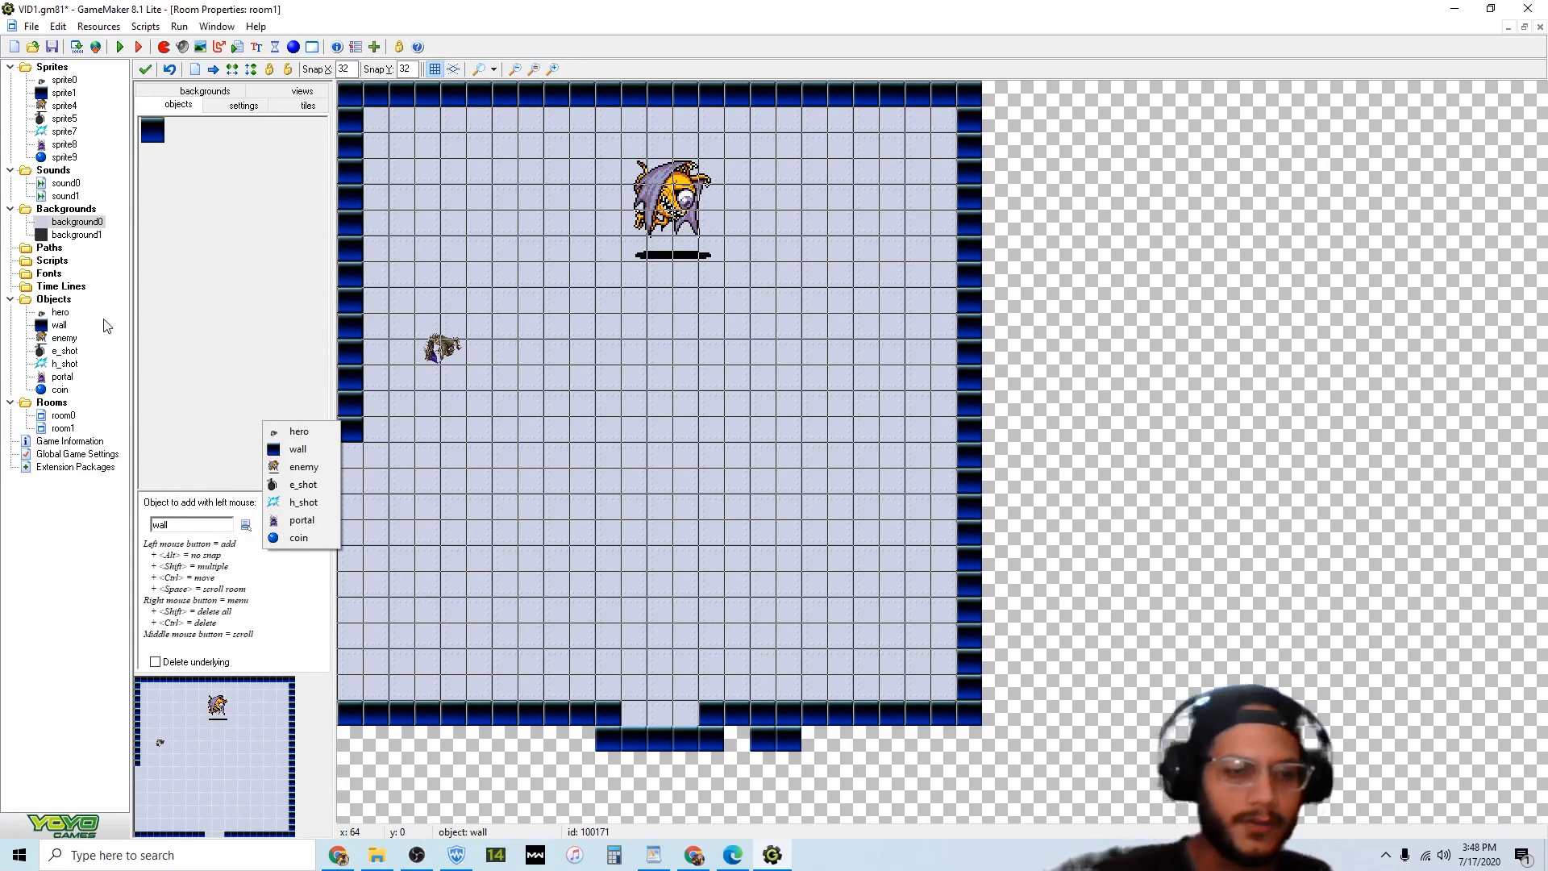
left_click(62, 335)
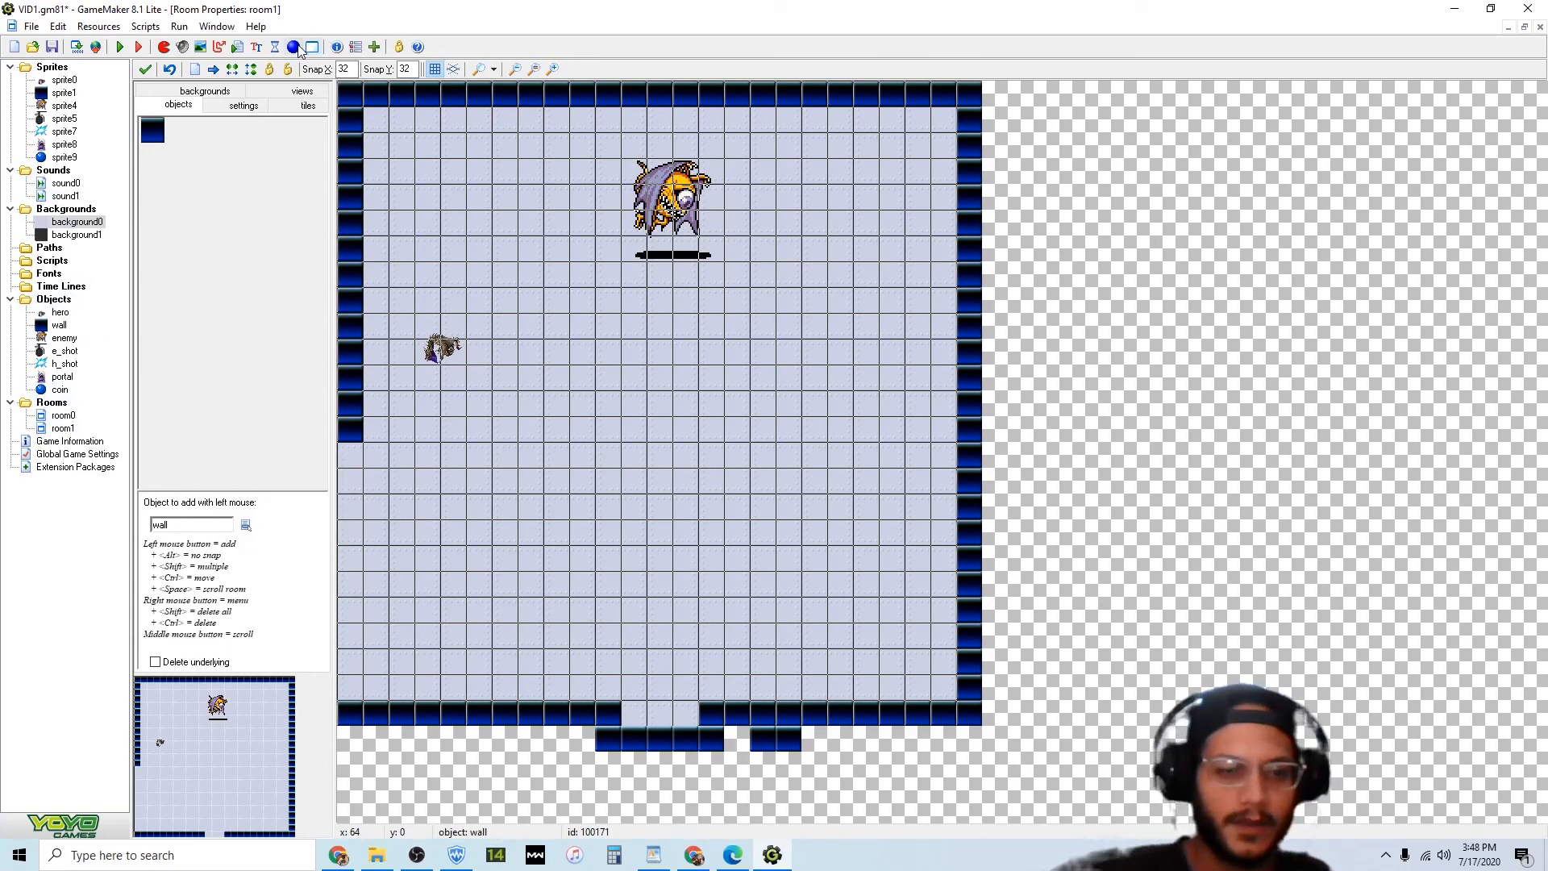
left_click(69, 344)
double_click(69, 345)
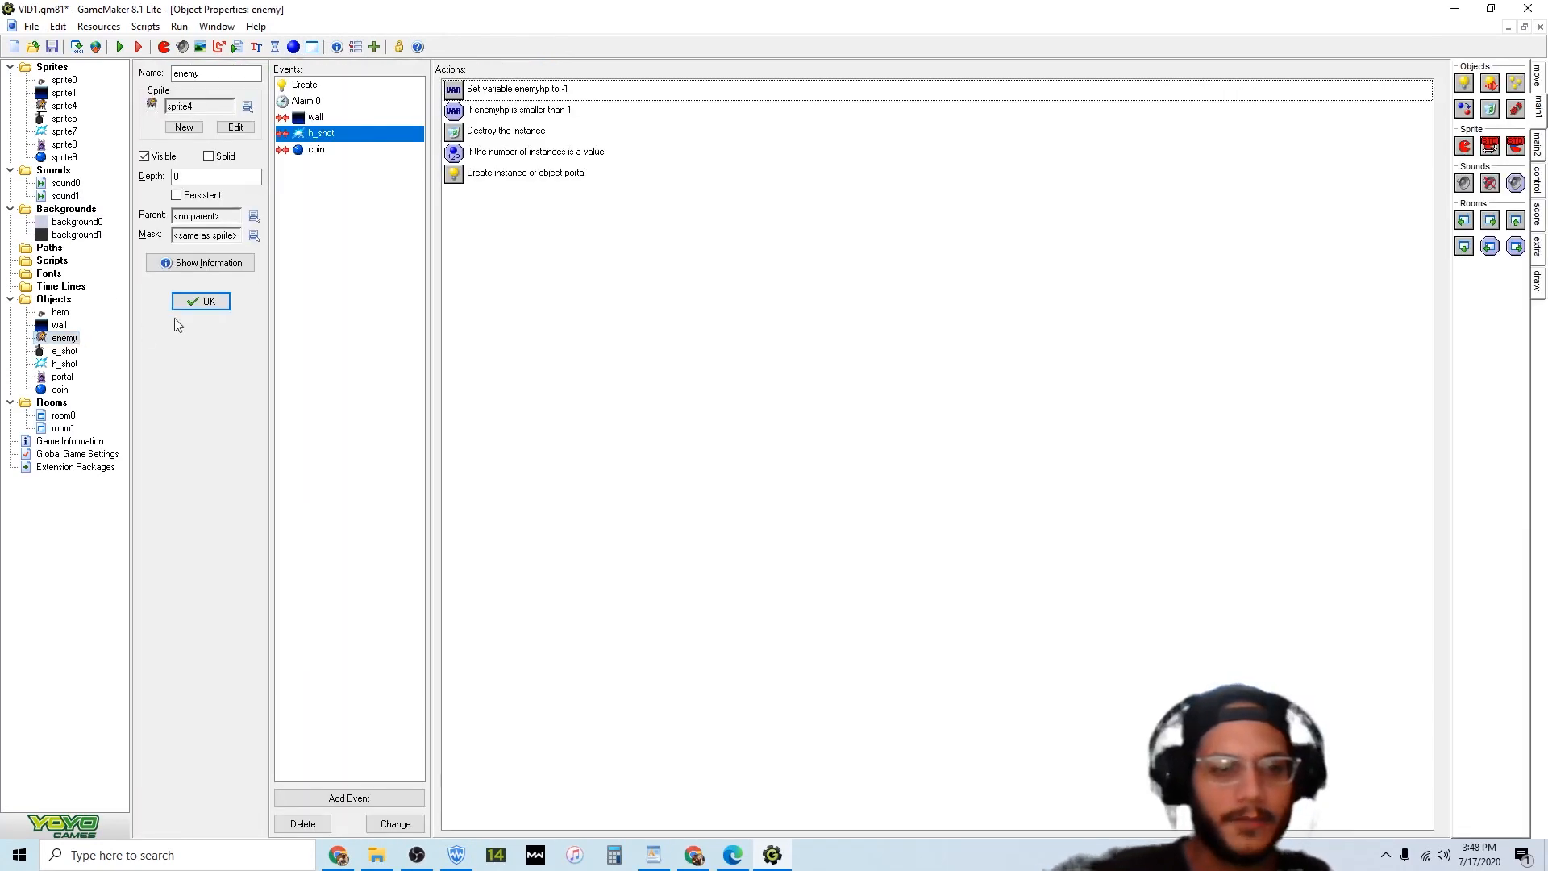
left_click(336, 87)
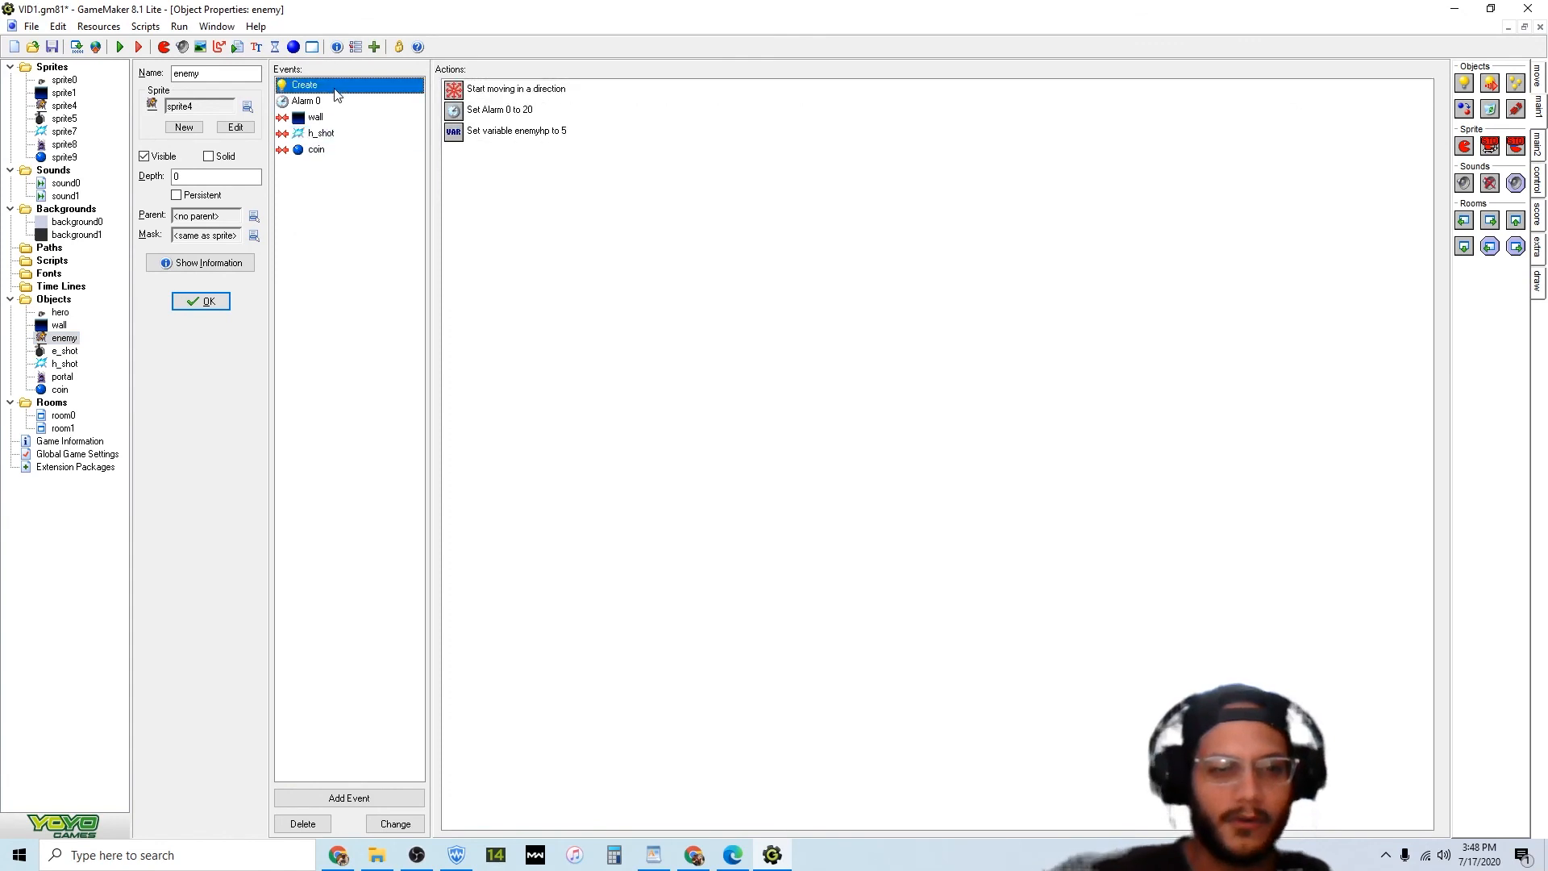
left_click(541, 89)
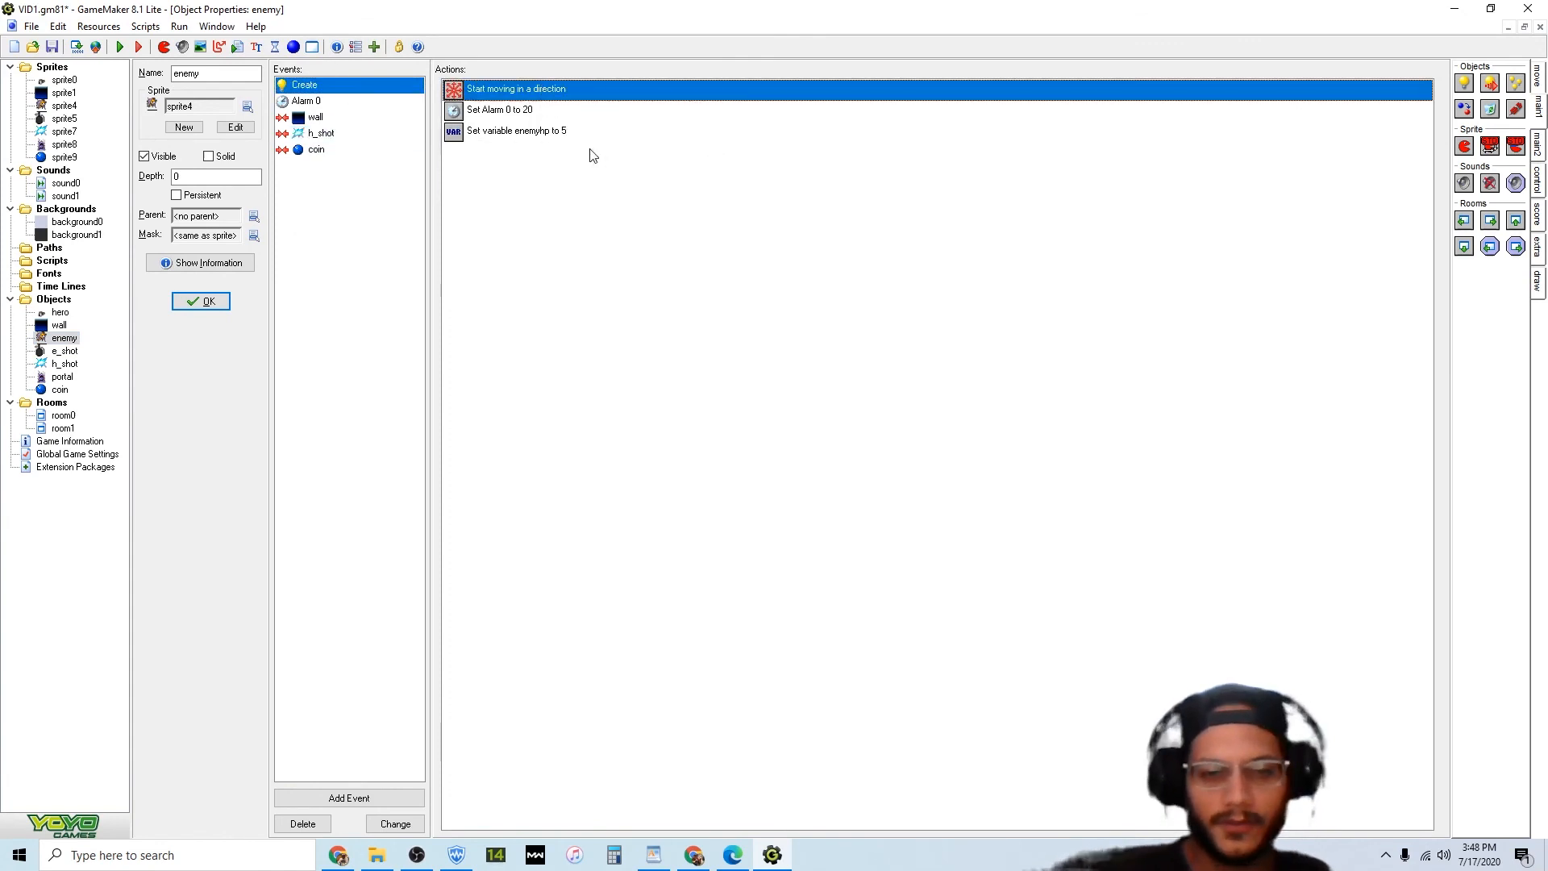
left_click(569, 132)
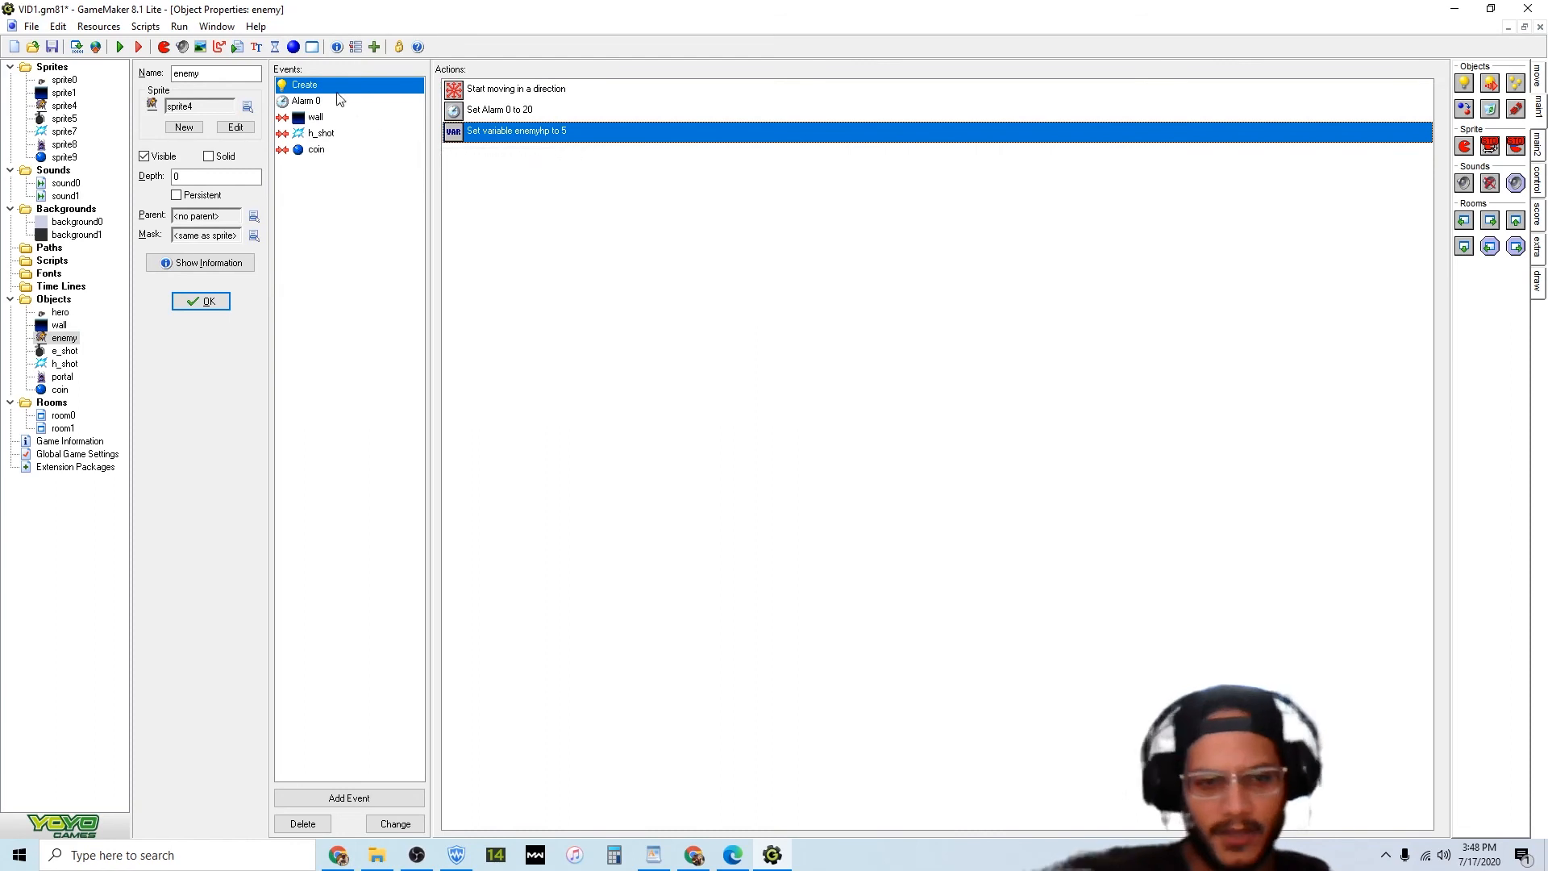
left_click(339, 98)
left_click(550, 112)
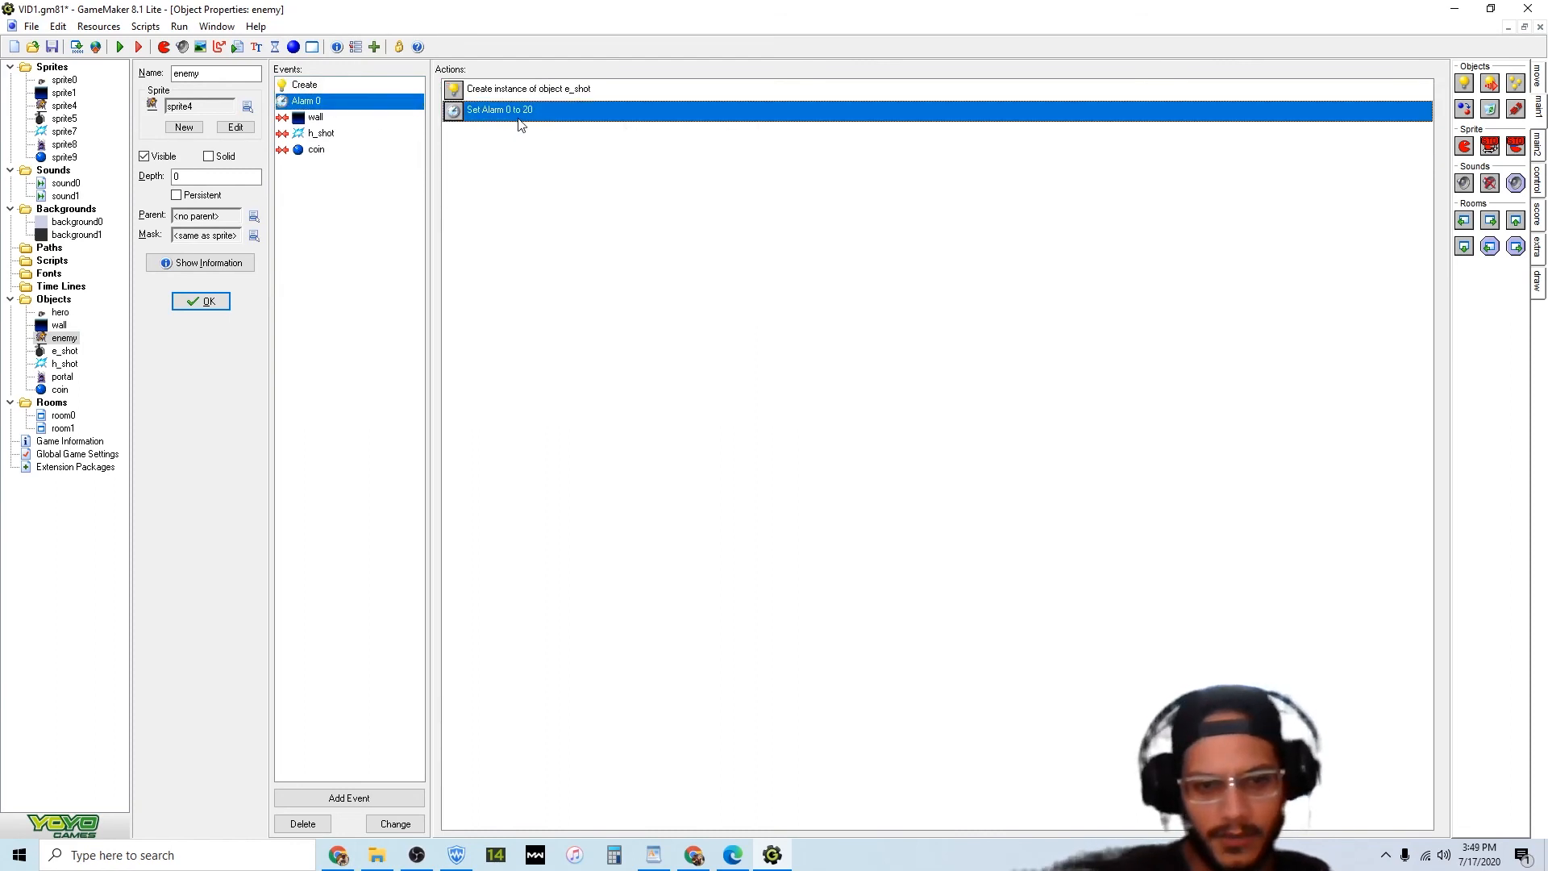
left_click(589, 90)
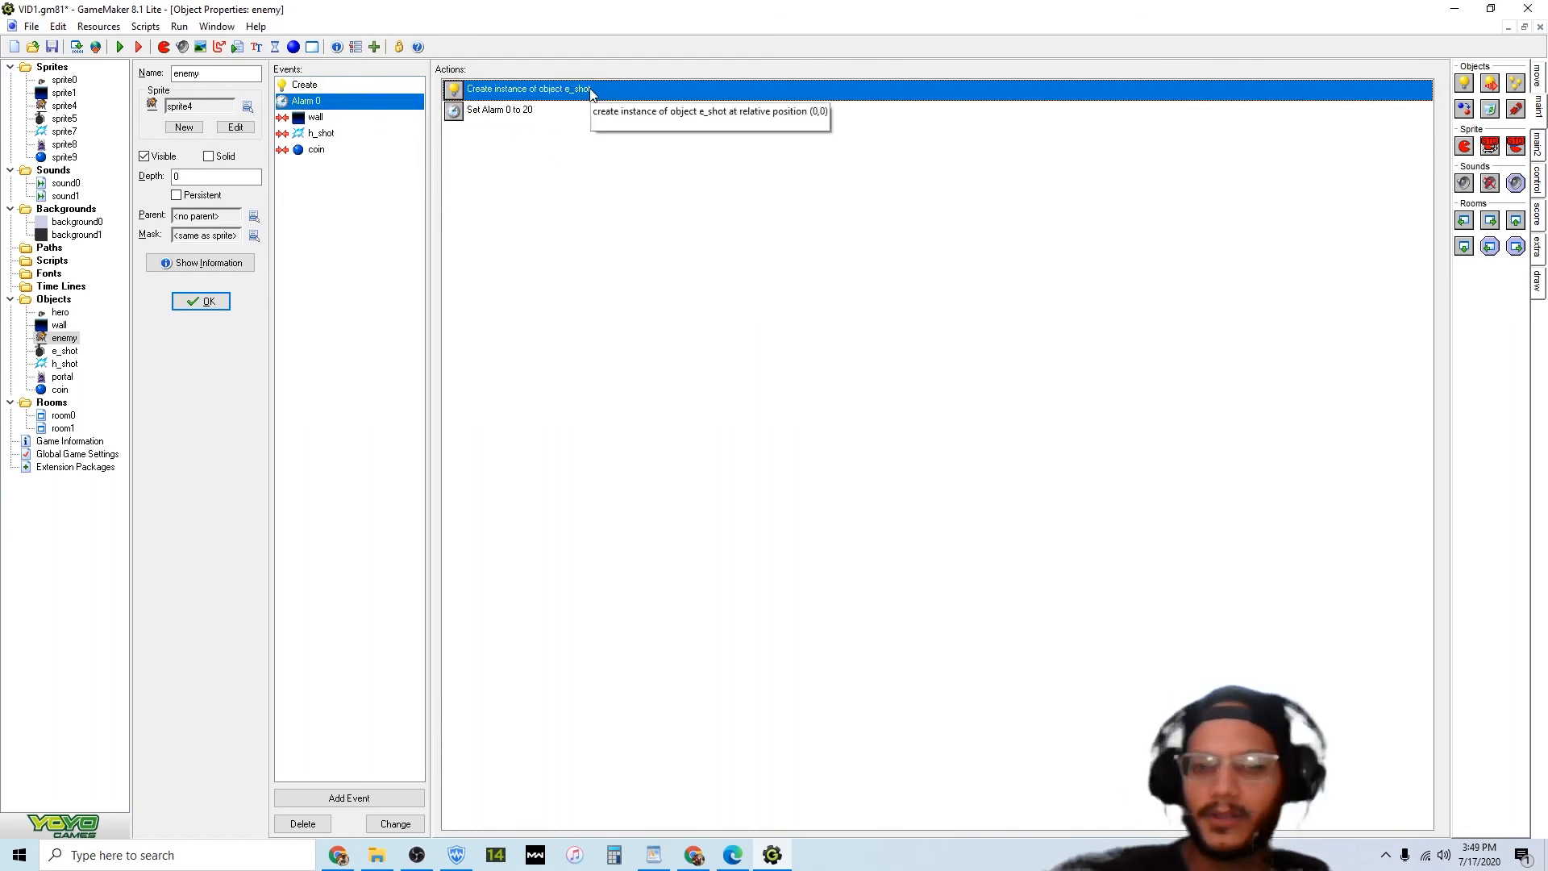
left_click(337, 133)
left_click(337, 149)
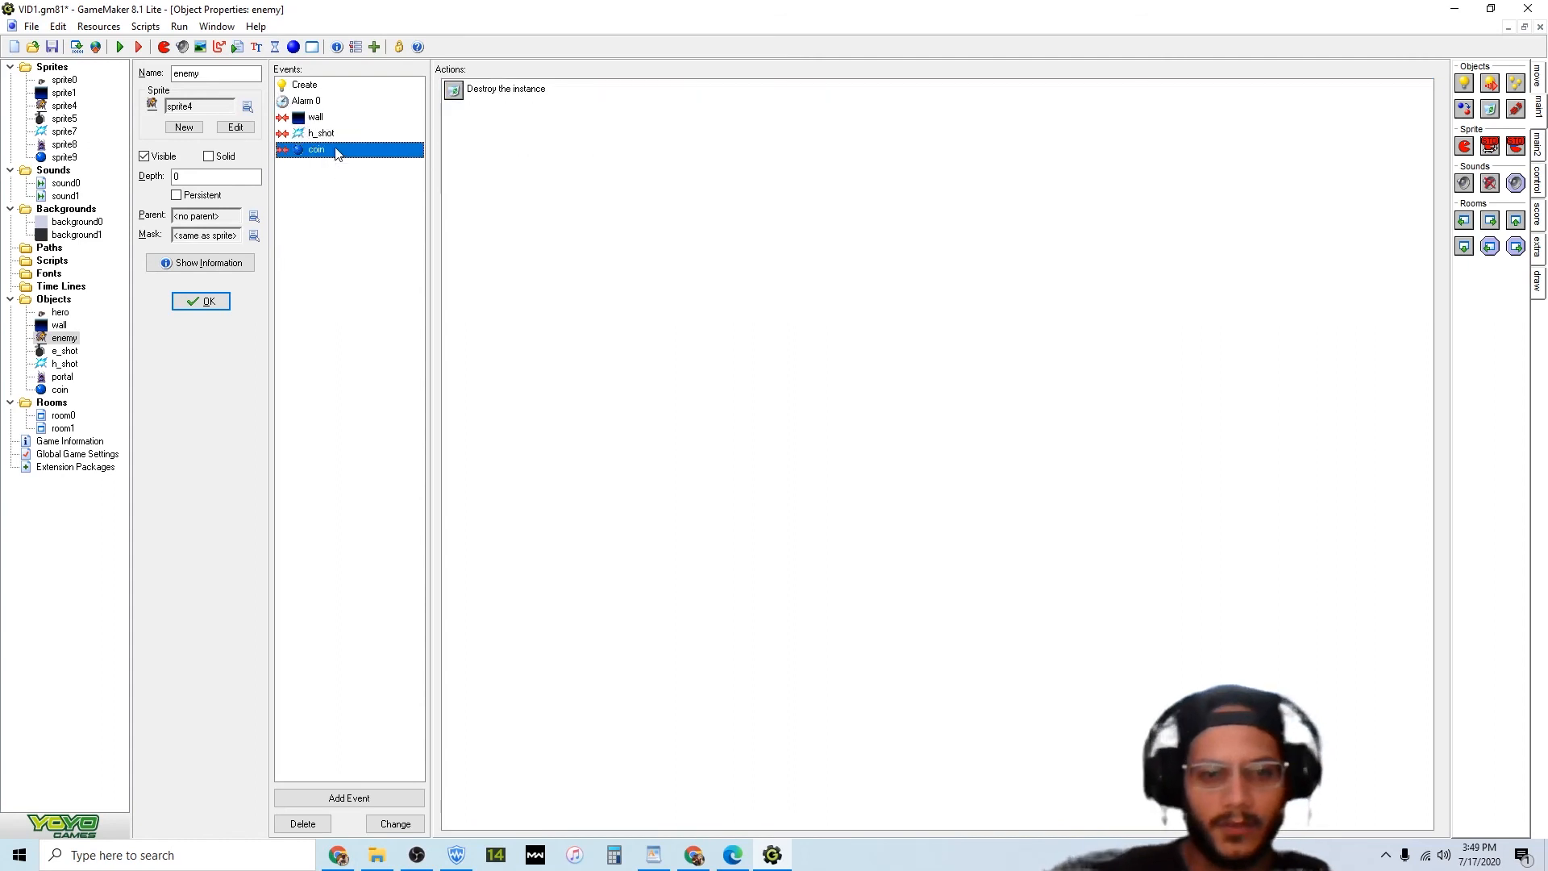
left_click(339, 119)
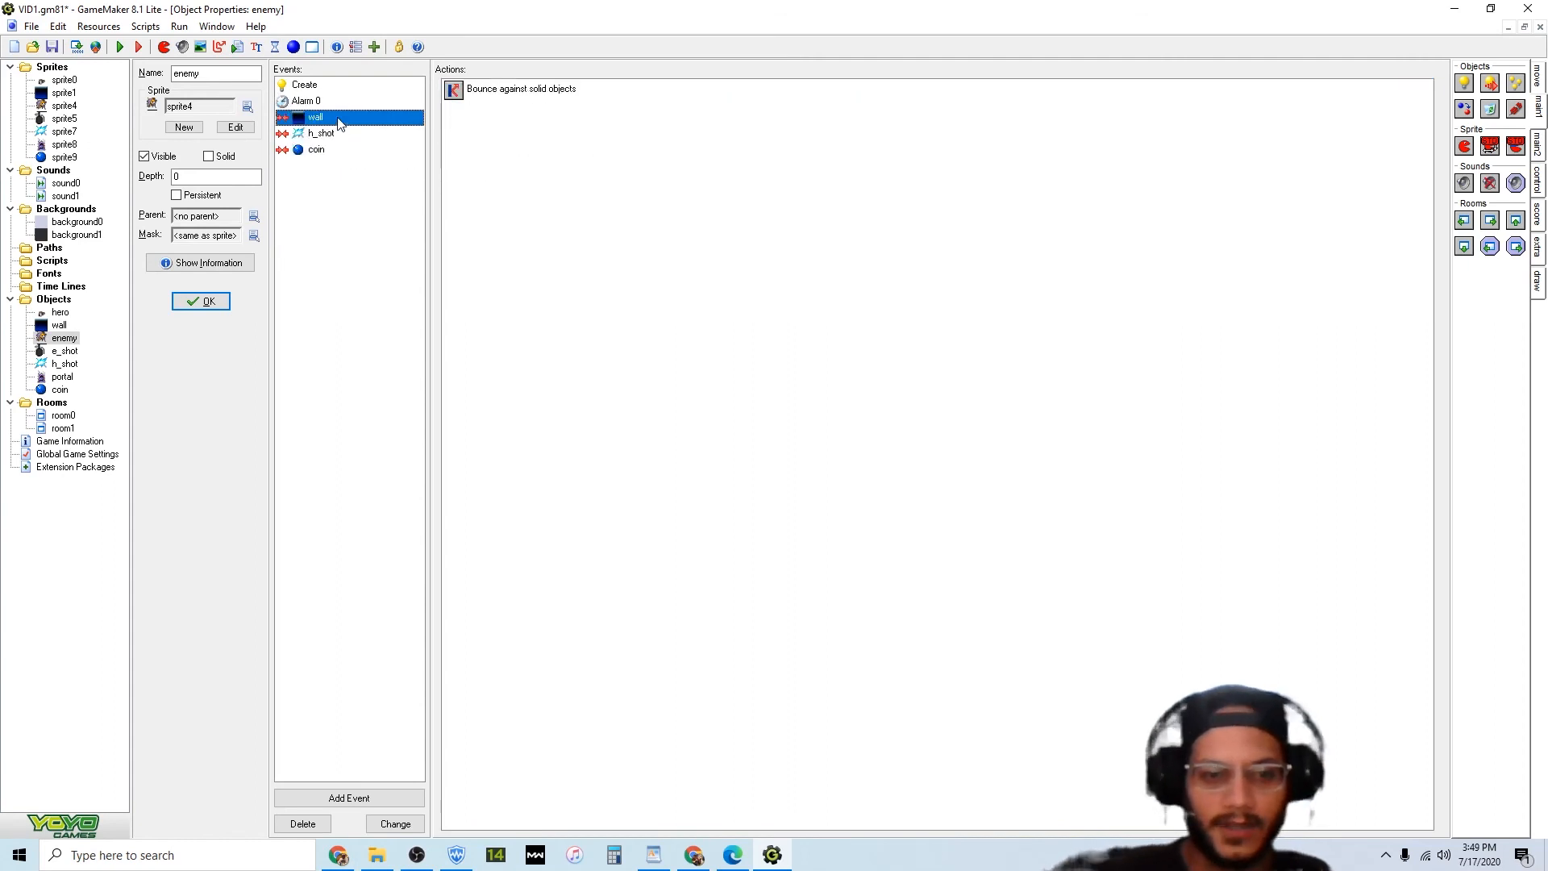
Duplicate the enemy object and create a new sprite for the copy.
right_click(66, 343)
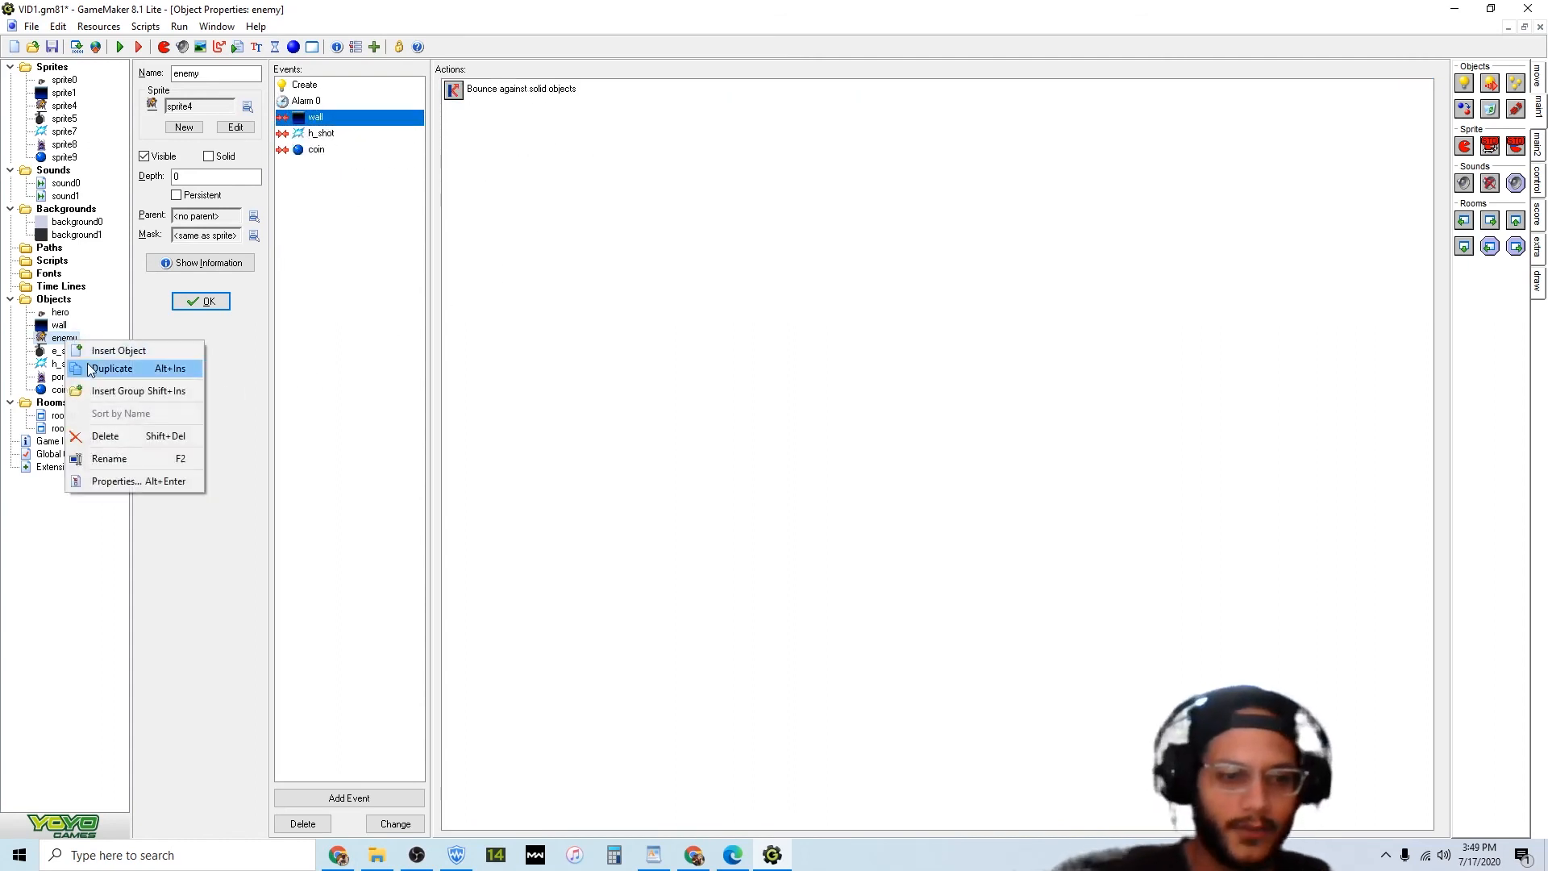
left_click(92, 368)
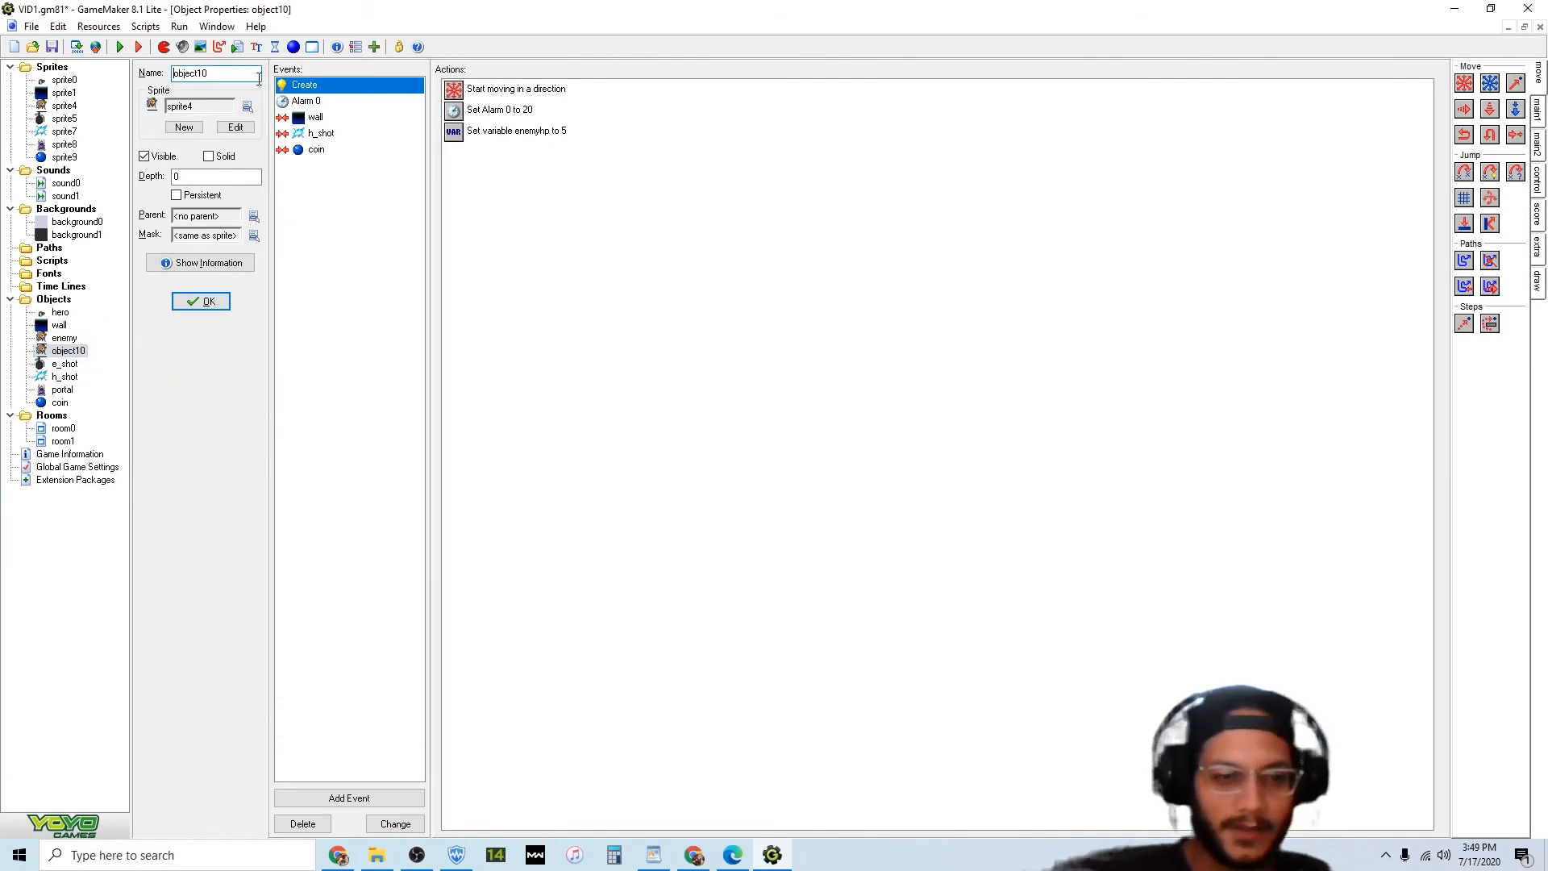
left_click(184, 128)
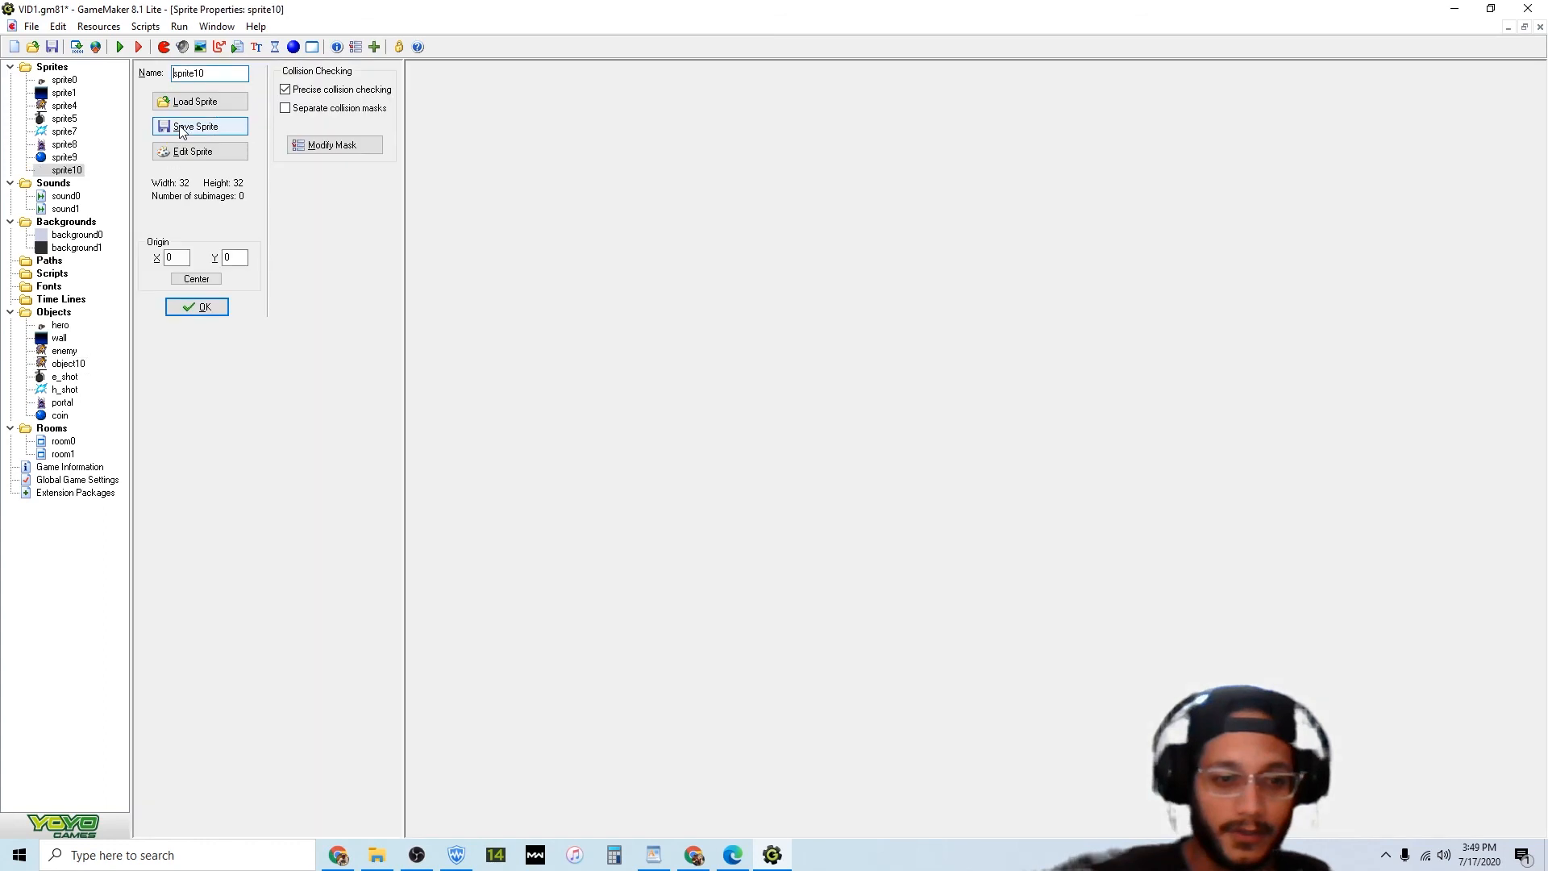
Load the red-robed wizard image from the Monsters resource folder into the new sprite and centre its origin.
left_click(245, 102)
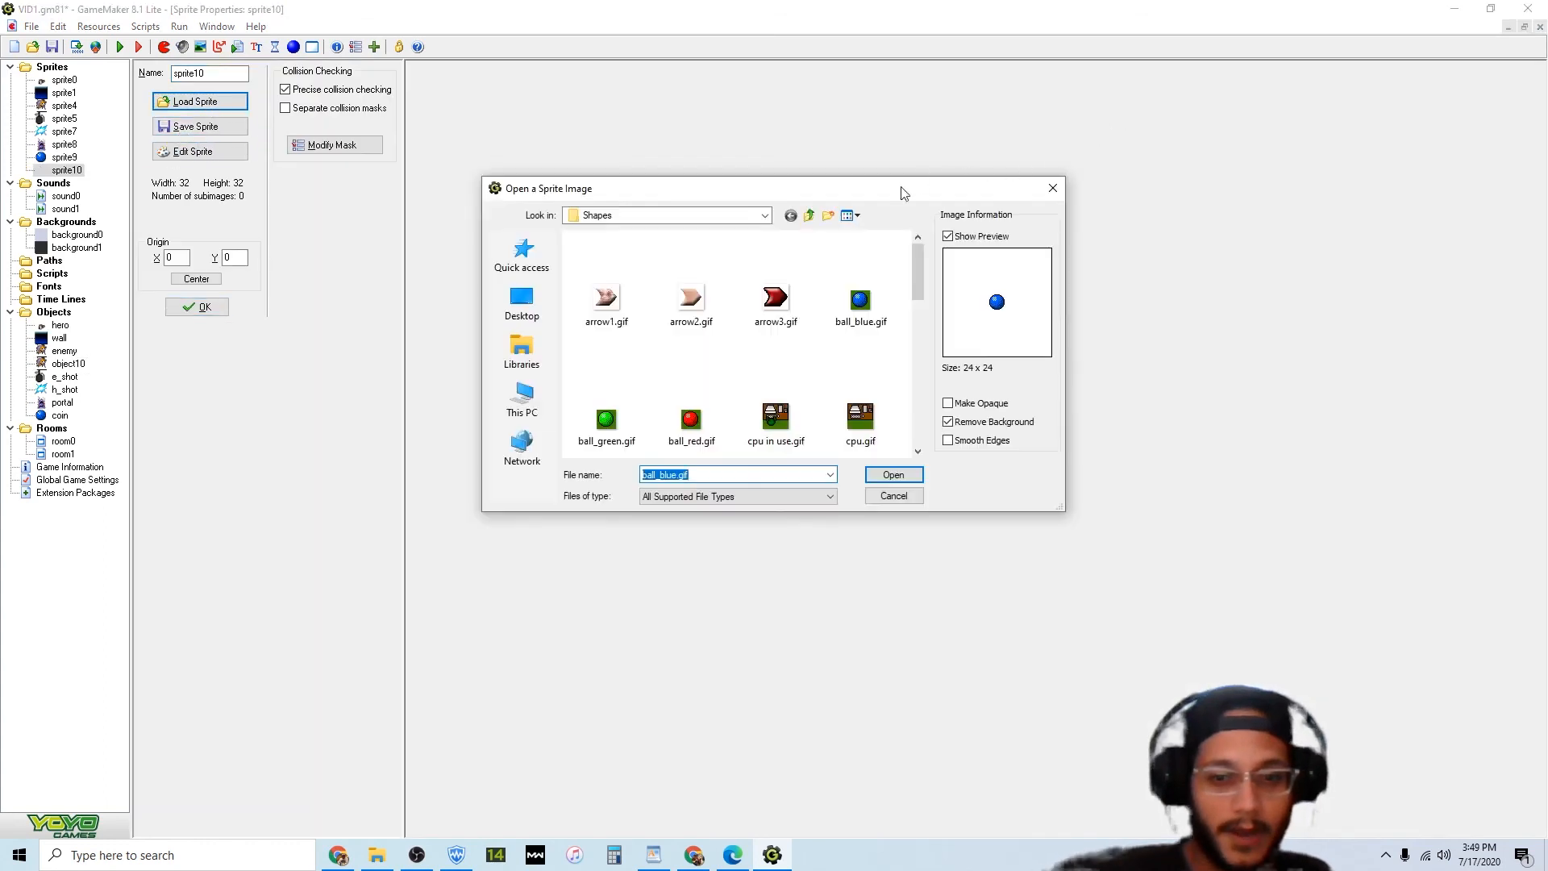
left_click(808, 215)
scroll(781, 396, "down", 2)
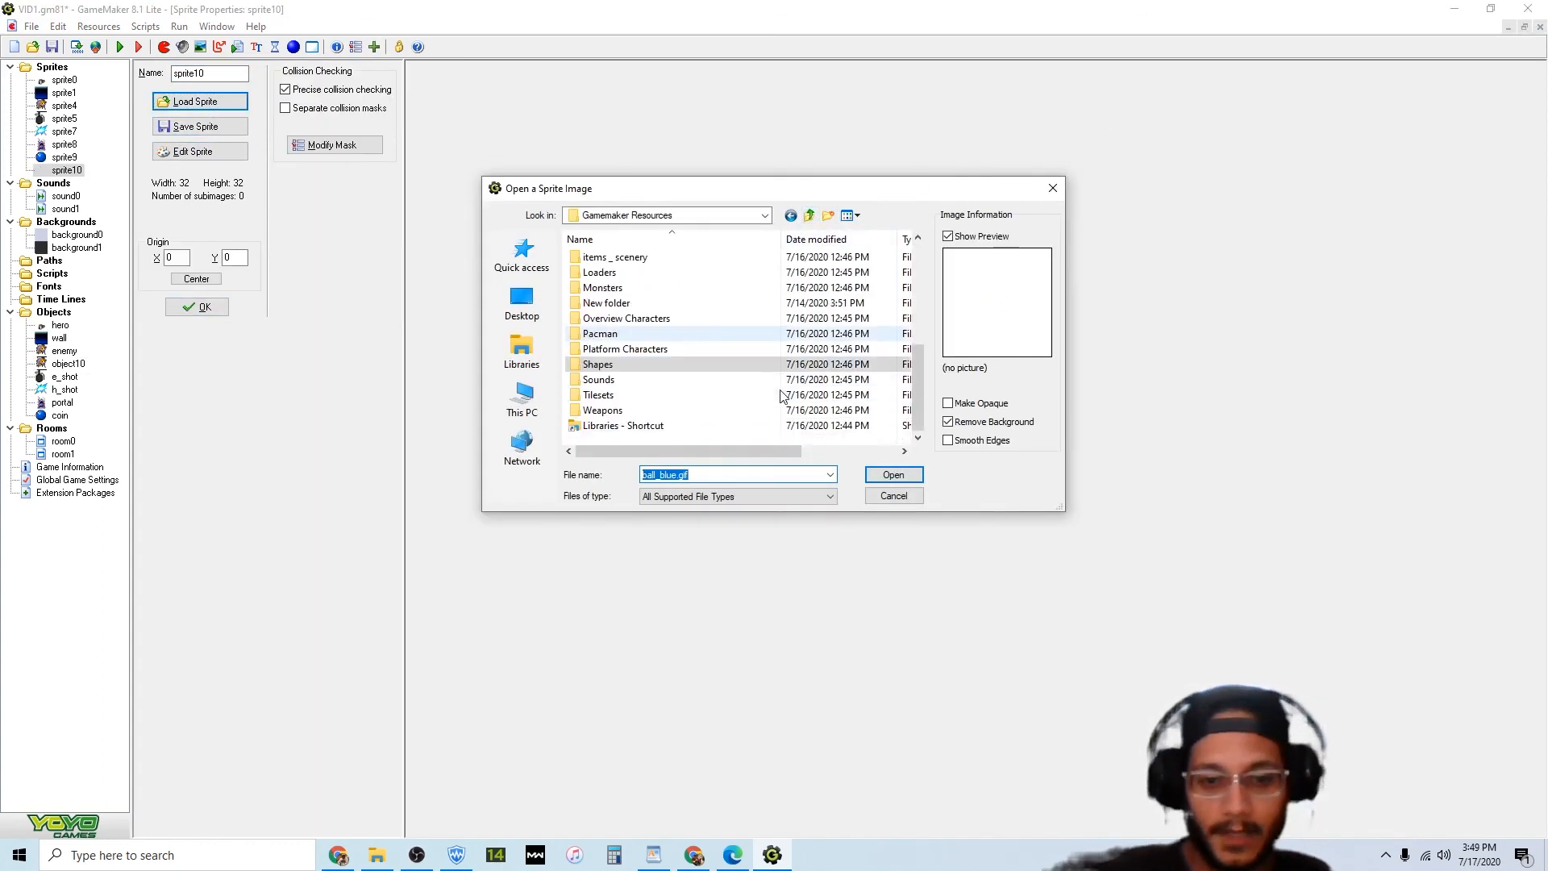
scroll(778, 392, "up", 3)
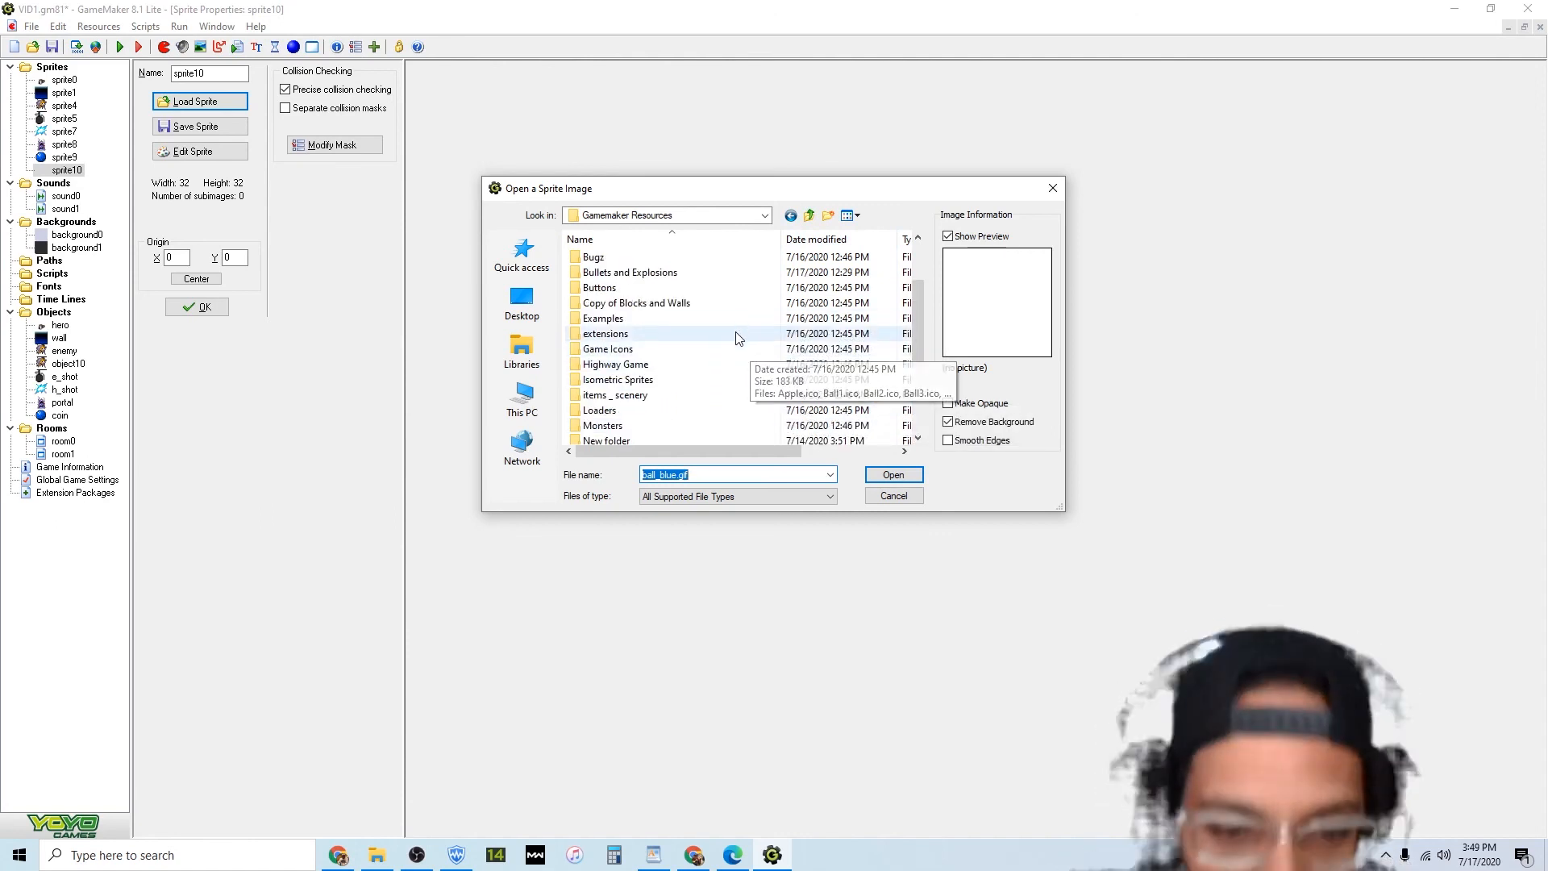
double_click(675, 426)
double_click(794, 399)
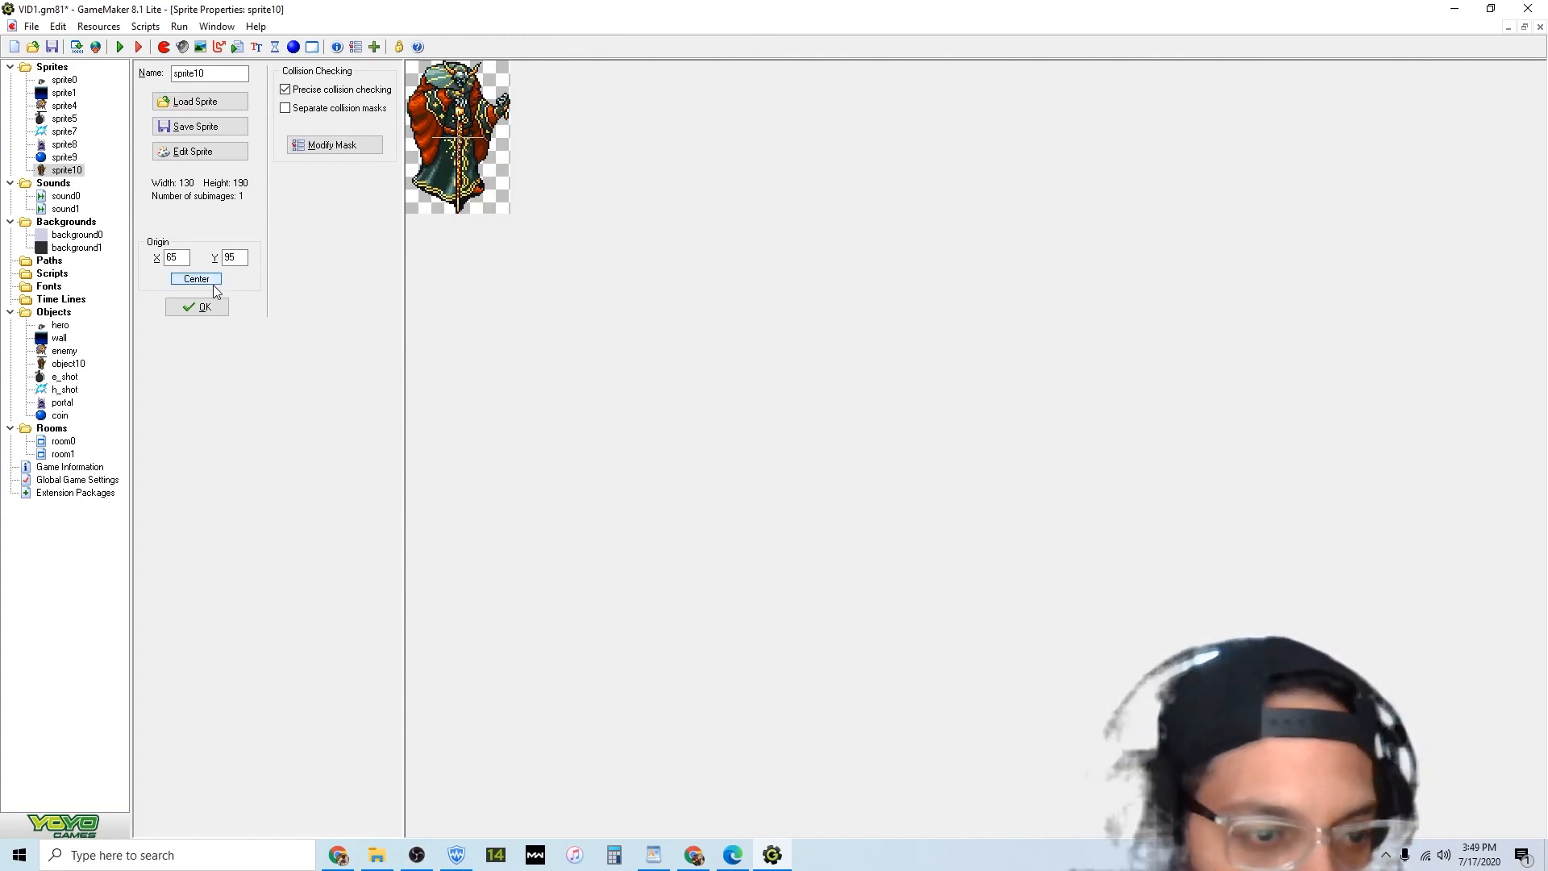
left_click(200, 306)
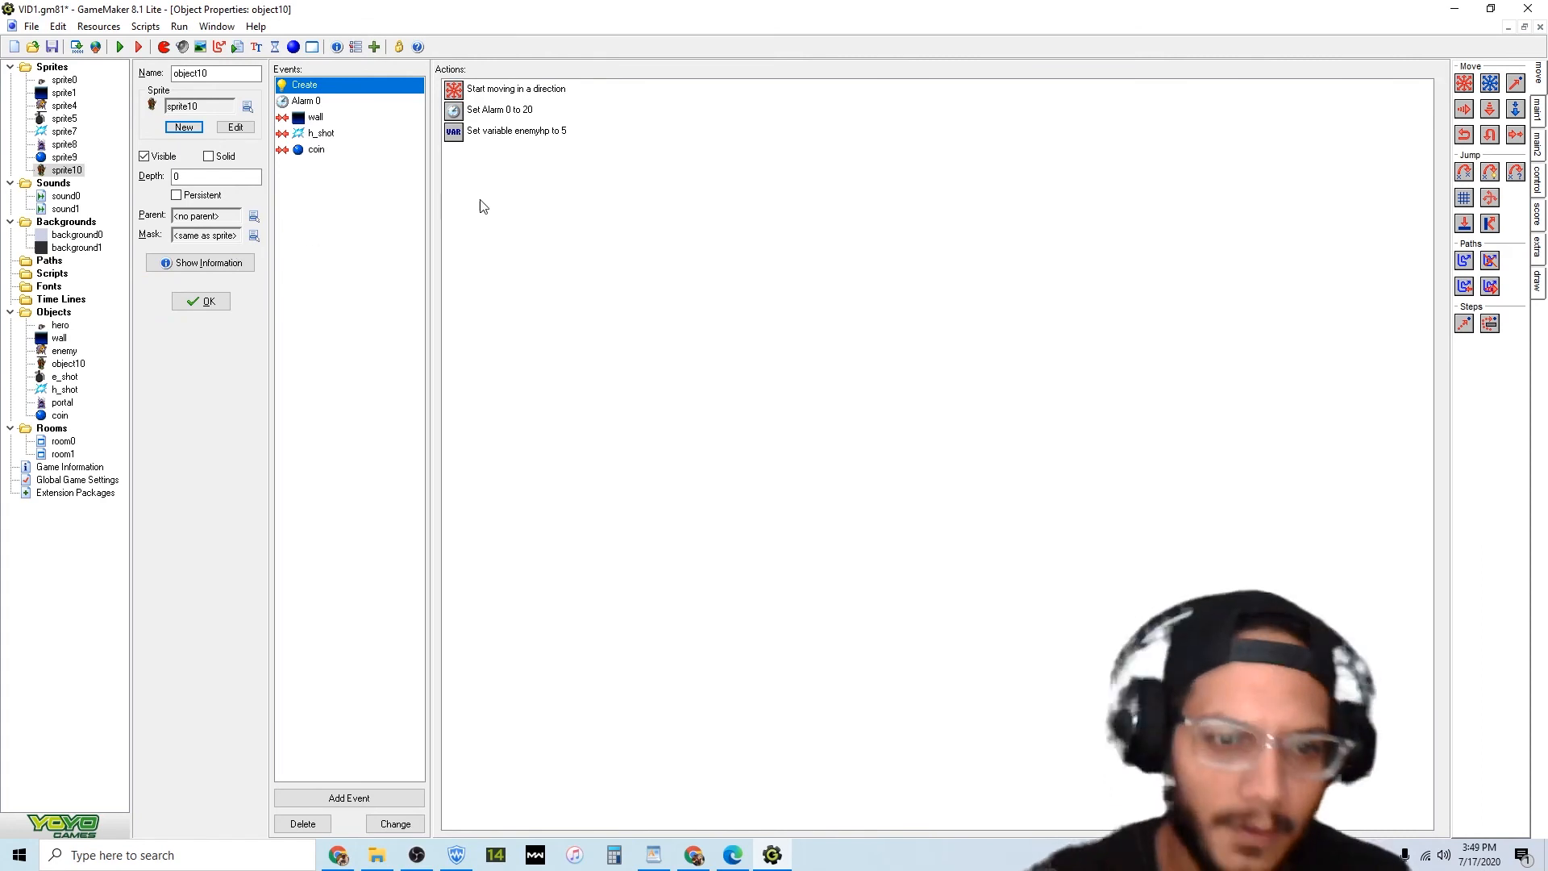
left_click(561, 90)
double_click(560, 90)
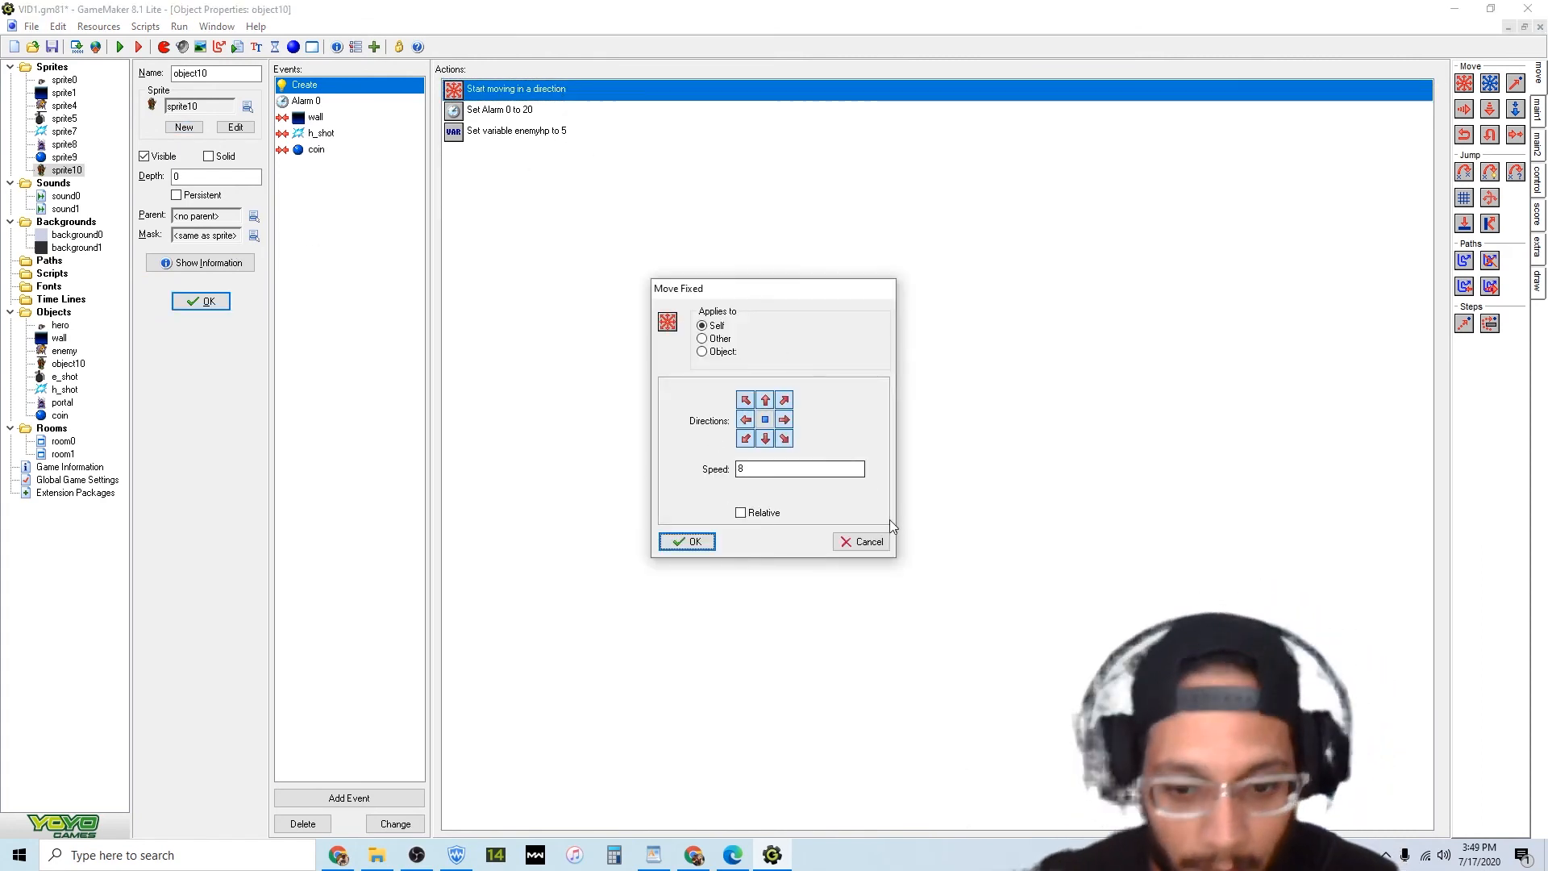
left_click(856, 541)
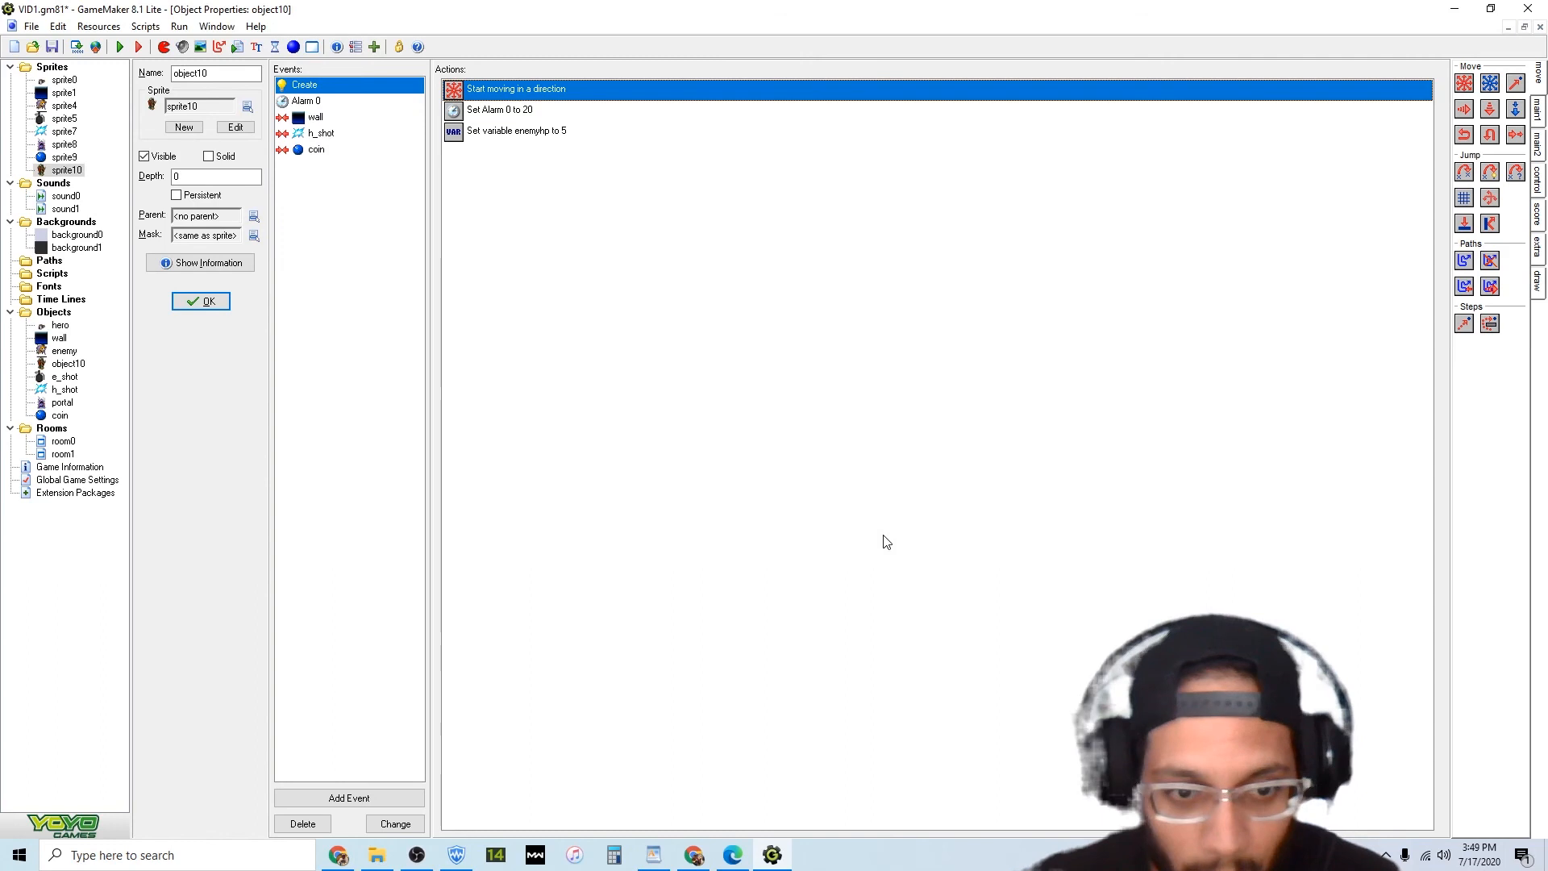
Set the enemyhp variable to 10 in the duplicated enemy's Create event.
double_click(554, 130)
key("Tab")
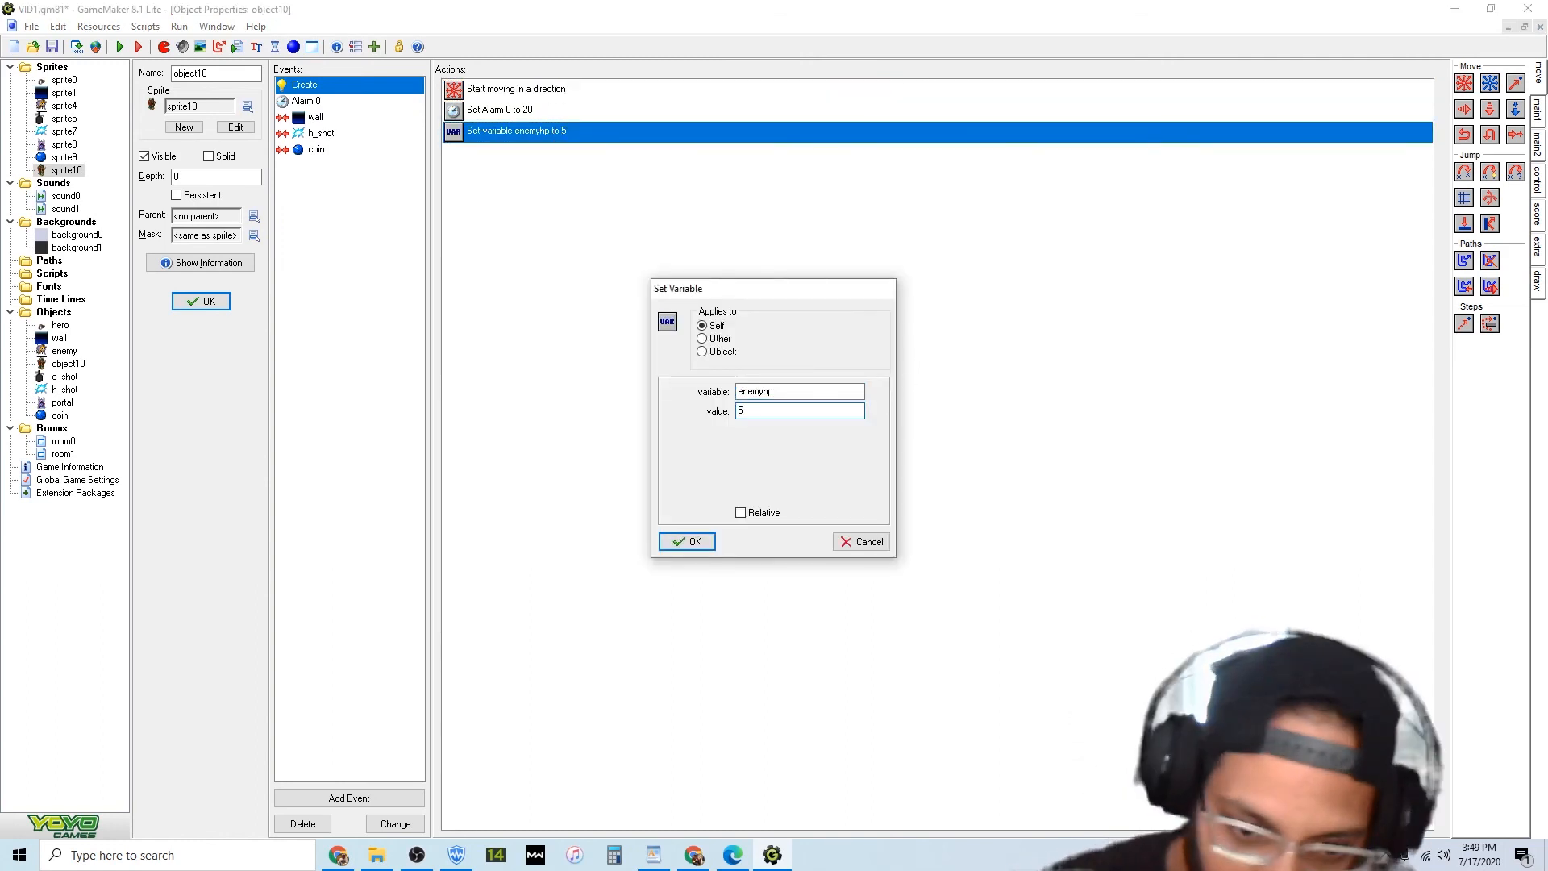
type("10")
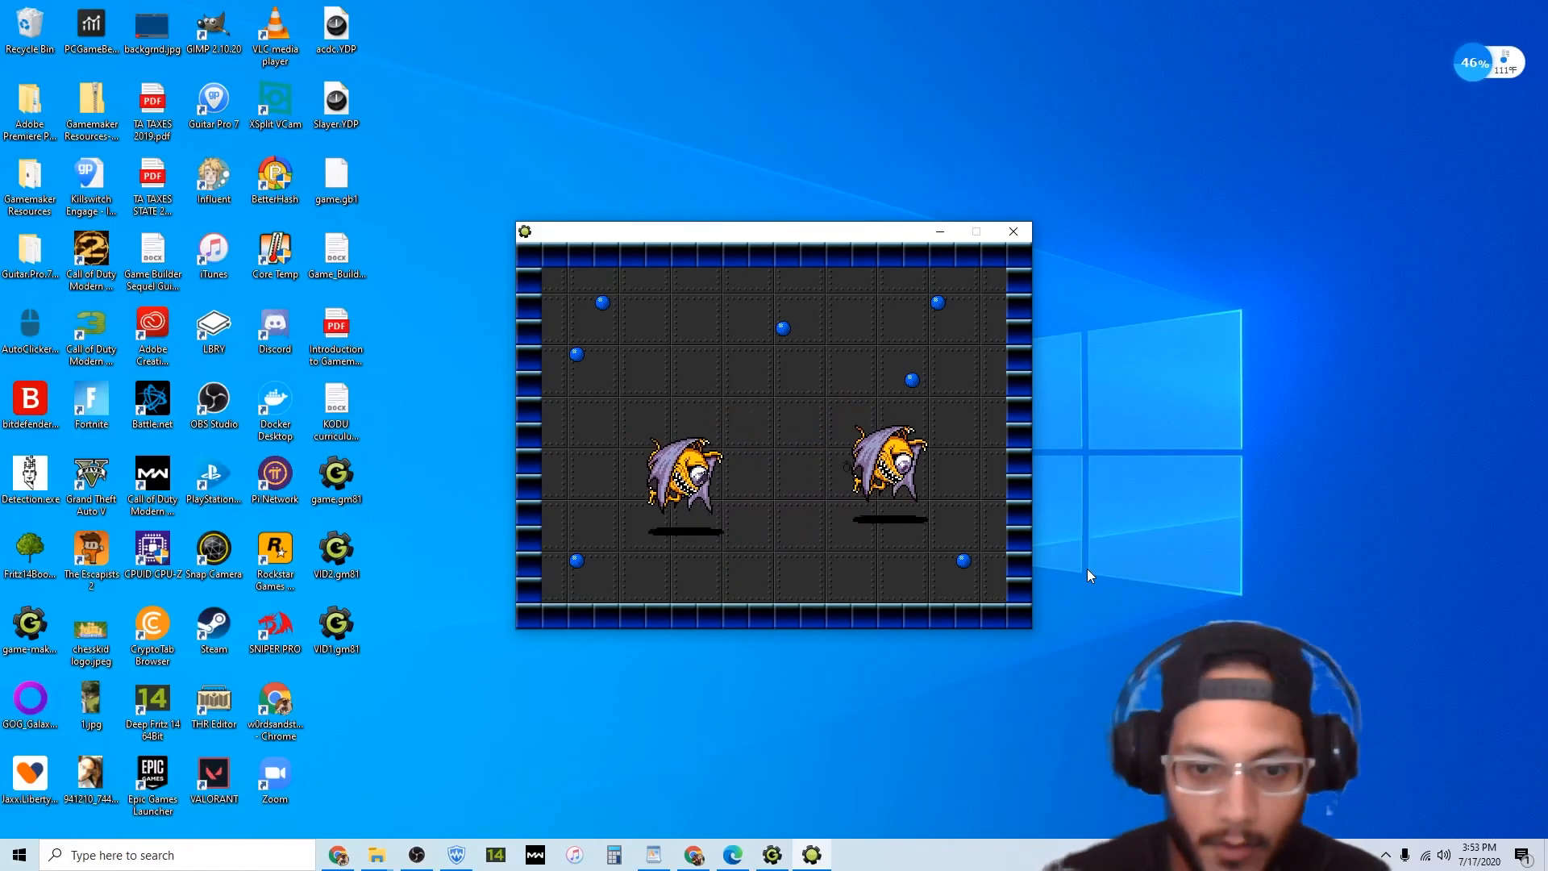